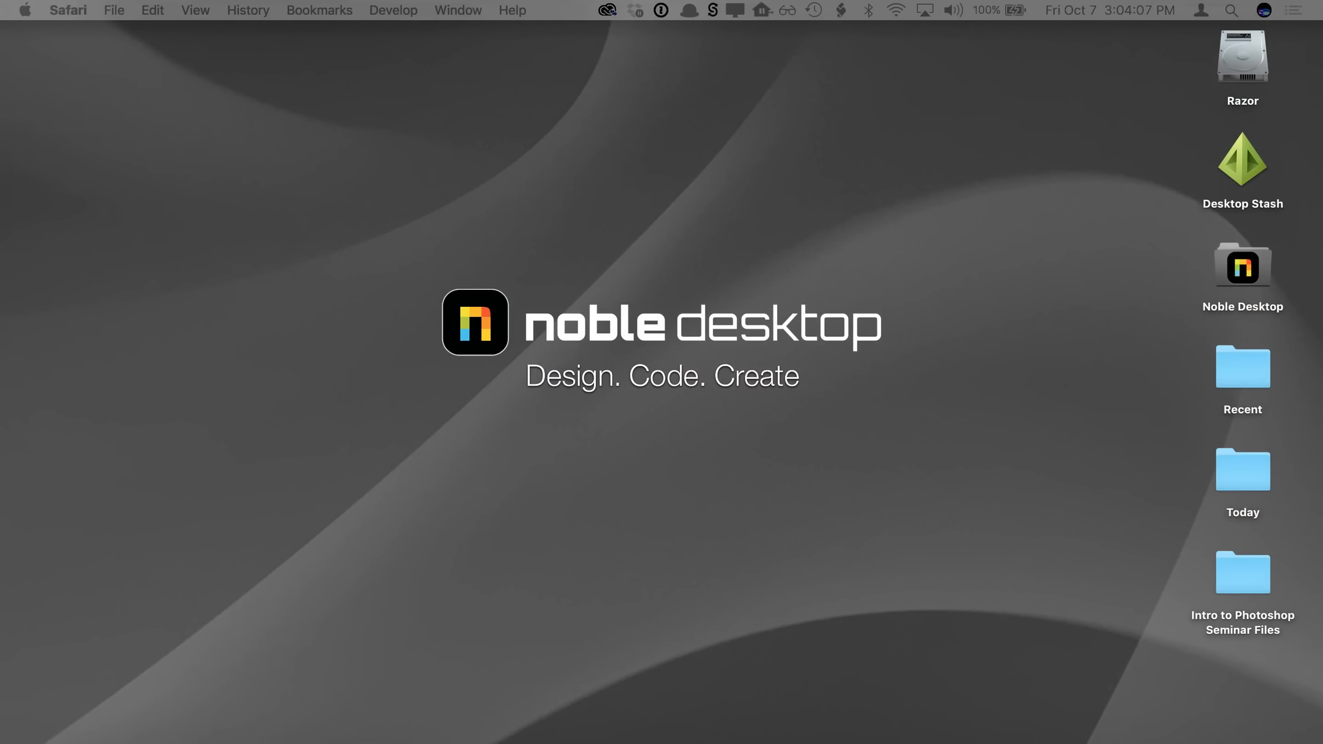
Step: Open French Model.psd from the Intro to Photoshop Seminar Files folder on the desktop
{"action": "mouse_move", "coordinate": [599, 737]}
{"action": "double_click", "coordinate": [1213, 570]}
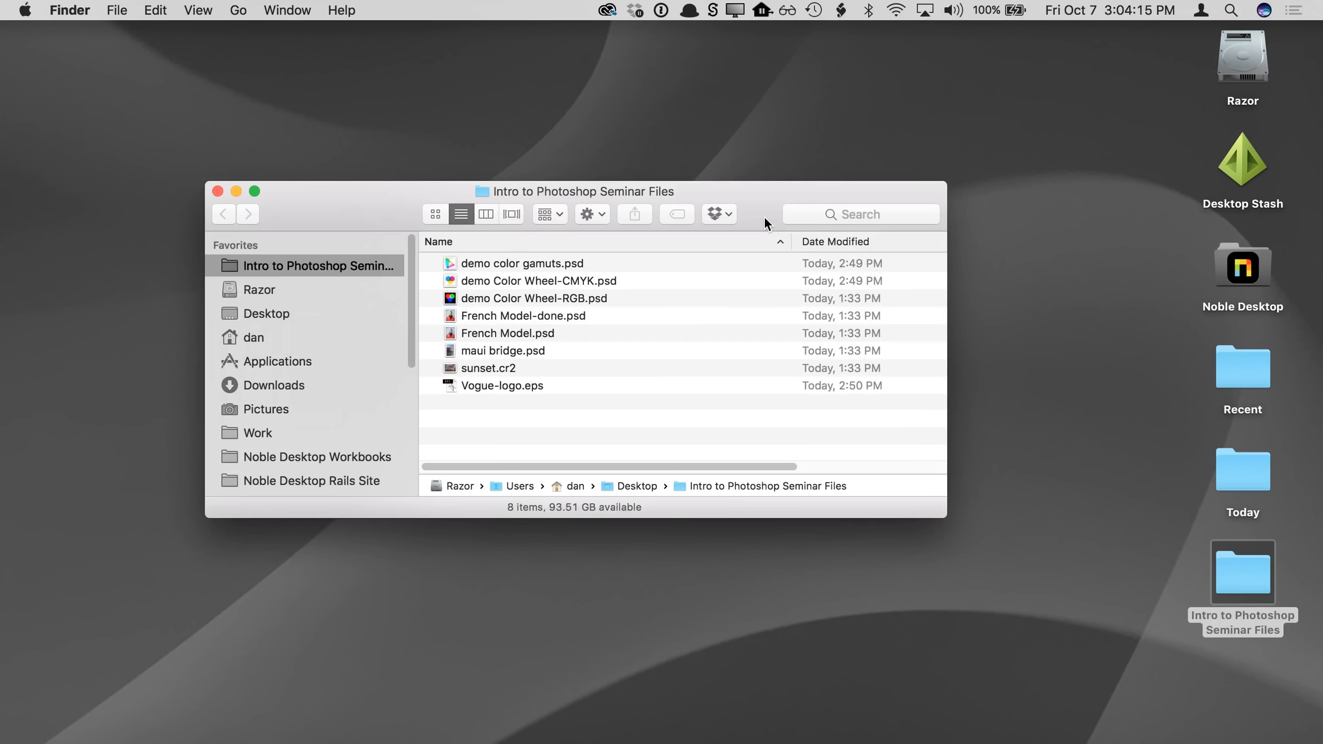
{"action": "double_click", "coordinate": [581, 340]}
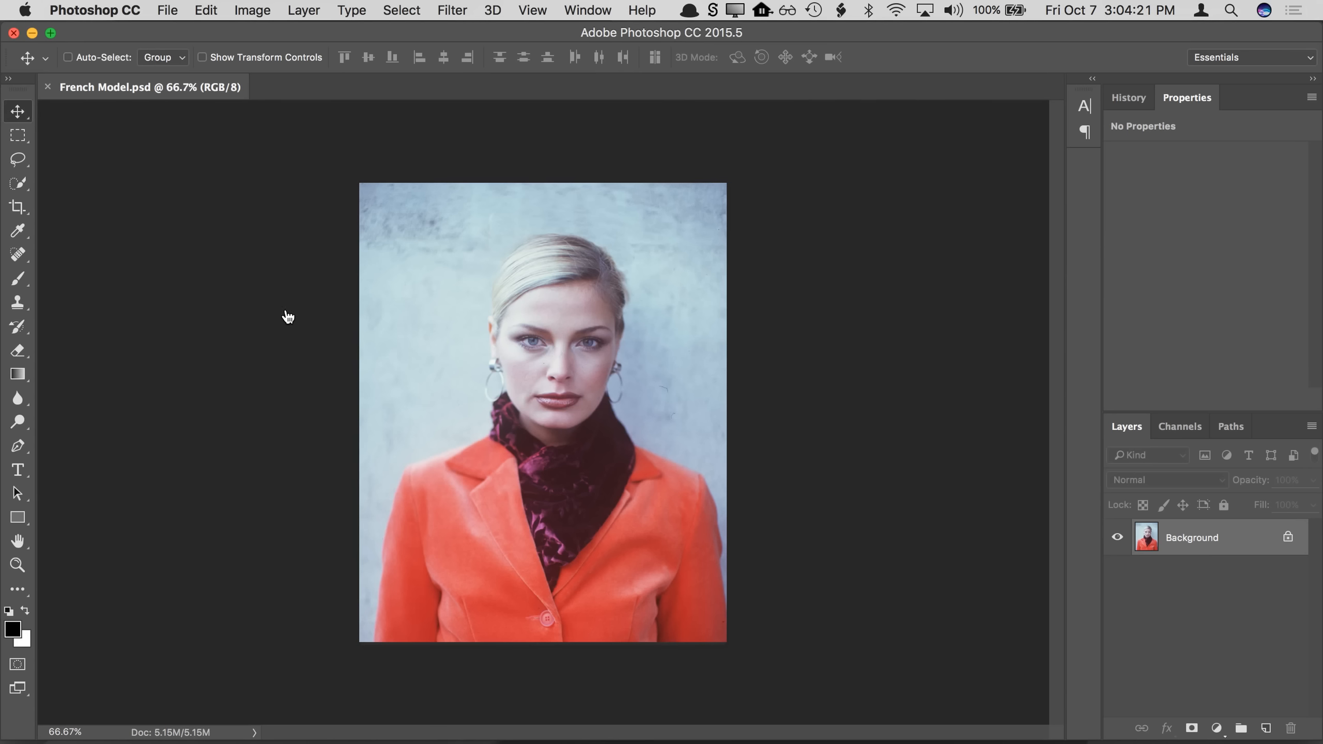
Step: Magnify the model's face to 400% with the Zoom tool, and zoom back out to 66.7%
{"action": "left_click", "coordinate": [17, 564]}
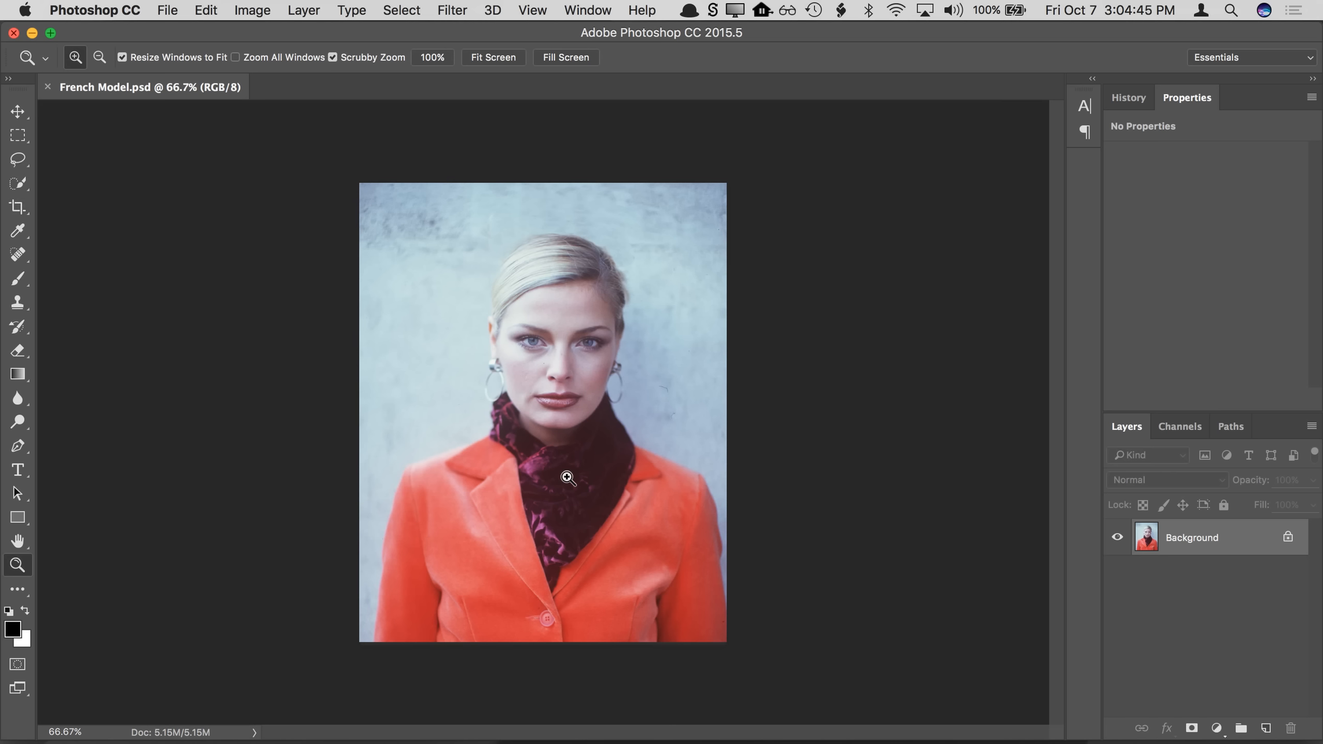
{"action": "left_click", "coordinate": [578, 330]}
{"action": "left_click", "coordinate": [586, 334]}
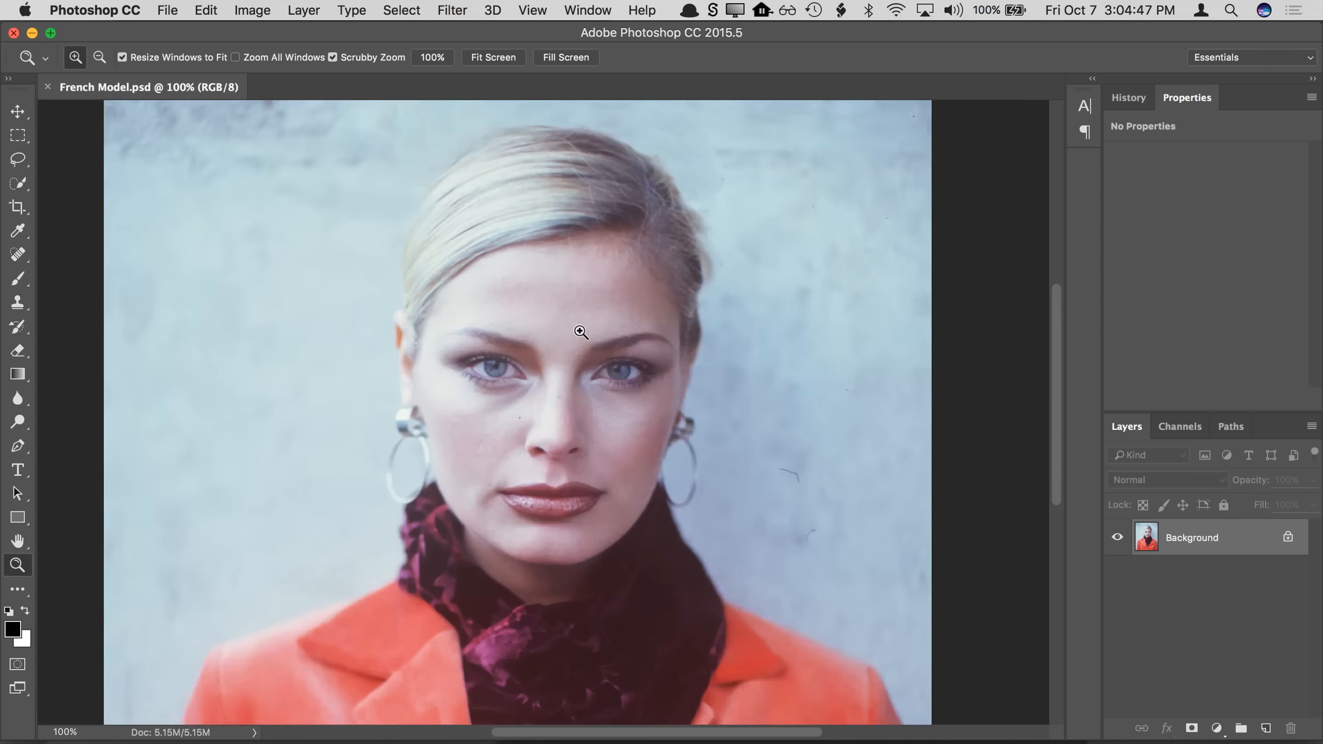
{"action": "left_click", "coordinate": [532, 521]}
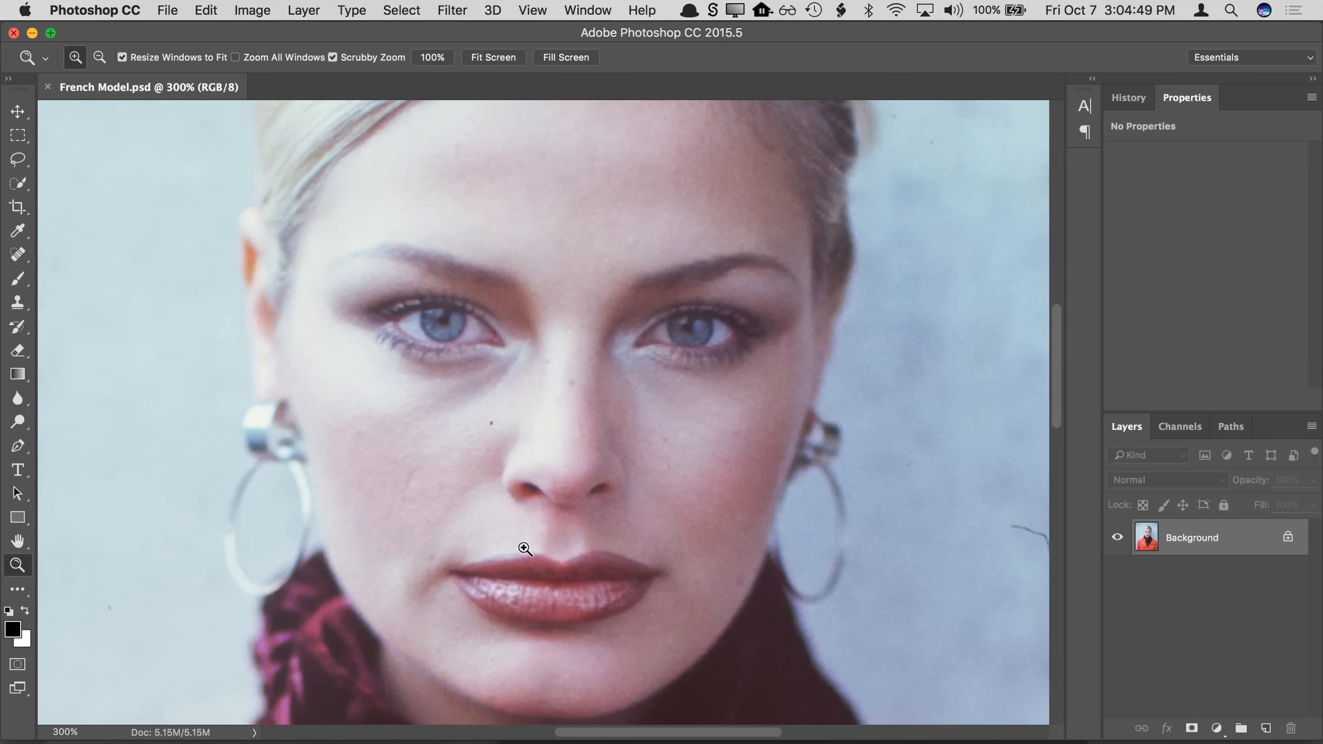
{"action": "left_click", "coordinate": [526, 551]}
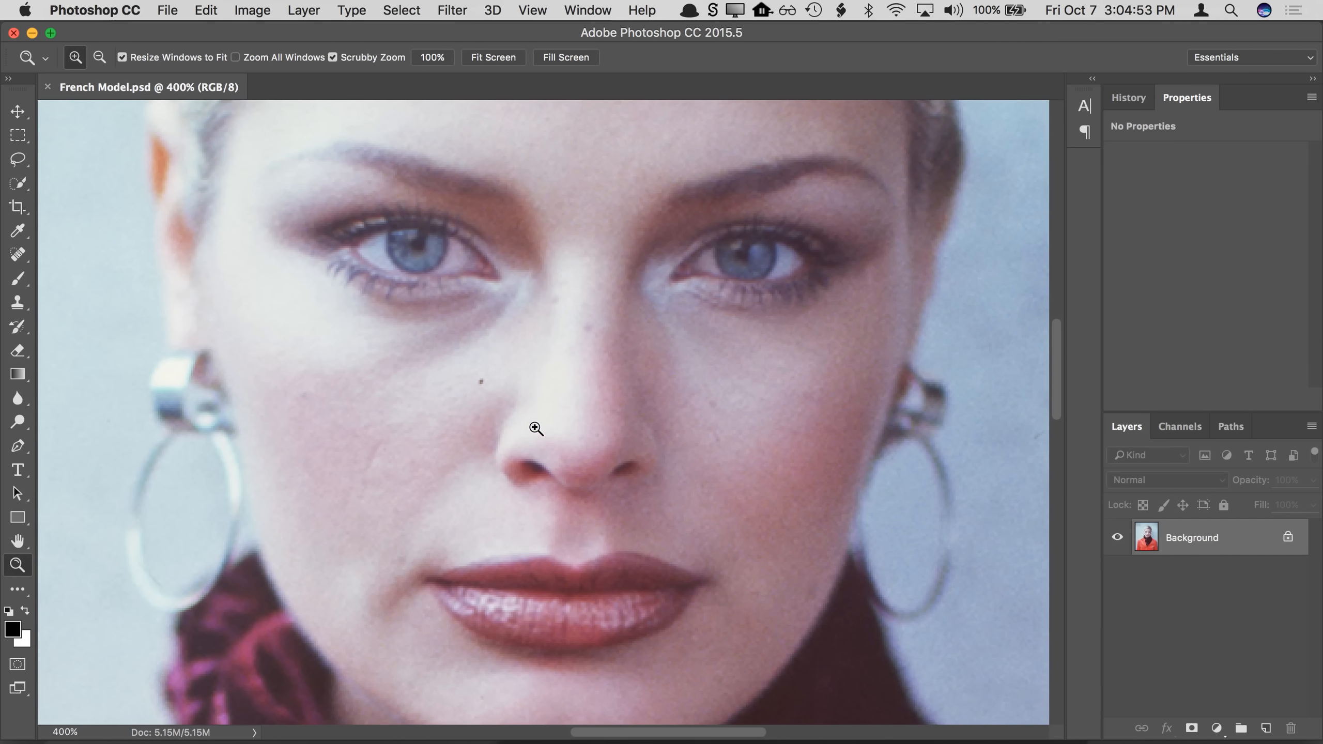
{"action": "key", "text": "alt"}
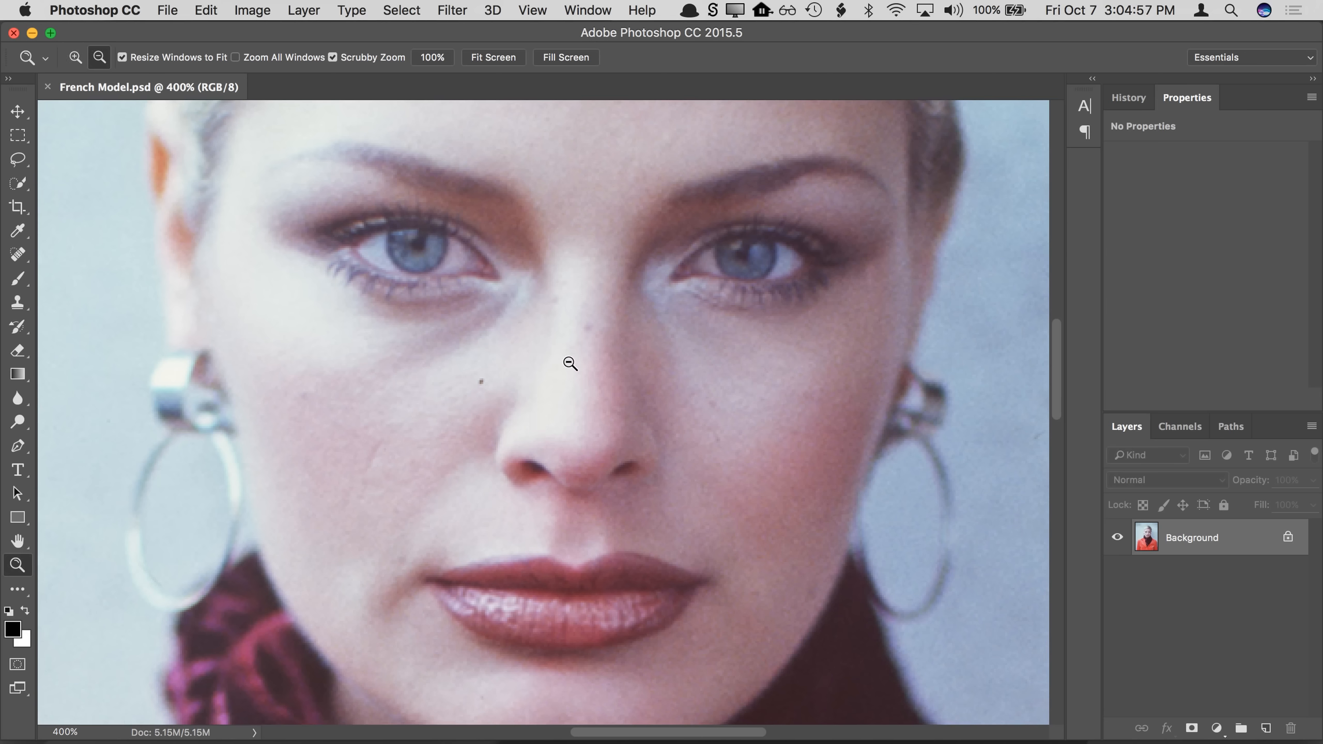
{"action": "left_click", "coordinate": [564, 383], "text": "alt"}
{"action": "left_click_drag", "start_coordinate": [564, 383], "coordinate": [555, 398]}
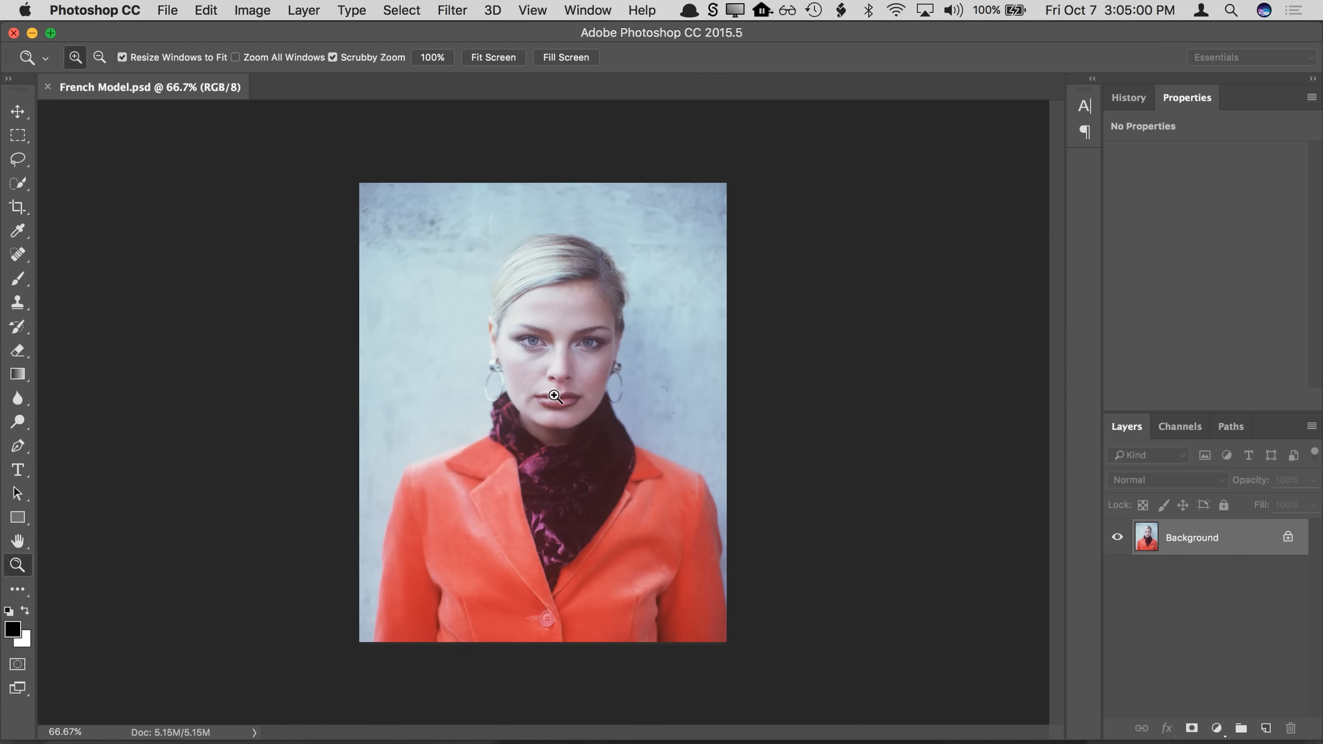
Step: Zoom in on the area beside the model's nose to 300%, and return the view to 66.7%
{"action": "left_click", "coordinate": [547, 359]}
{"action": "left_click", "coordinate": [547, 359]}
{"action": "left_click", "coordinate": [546, 359]}
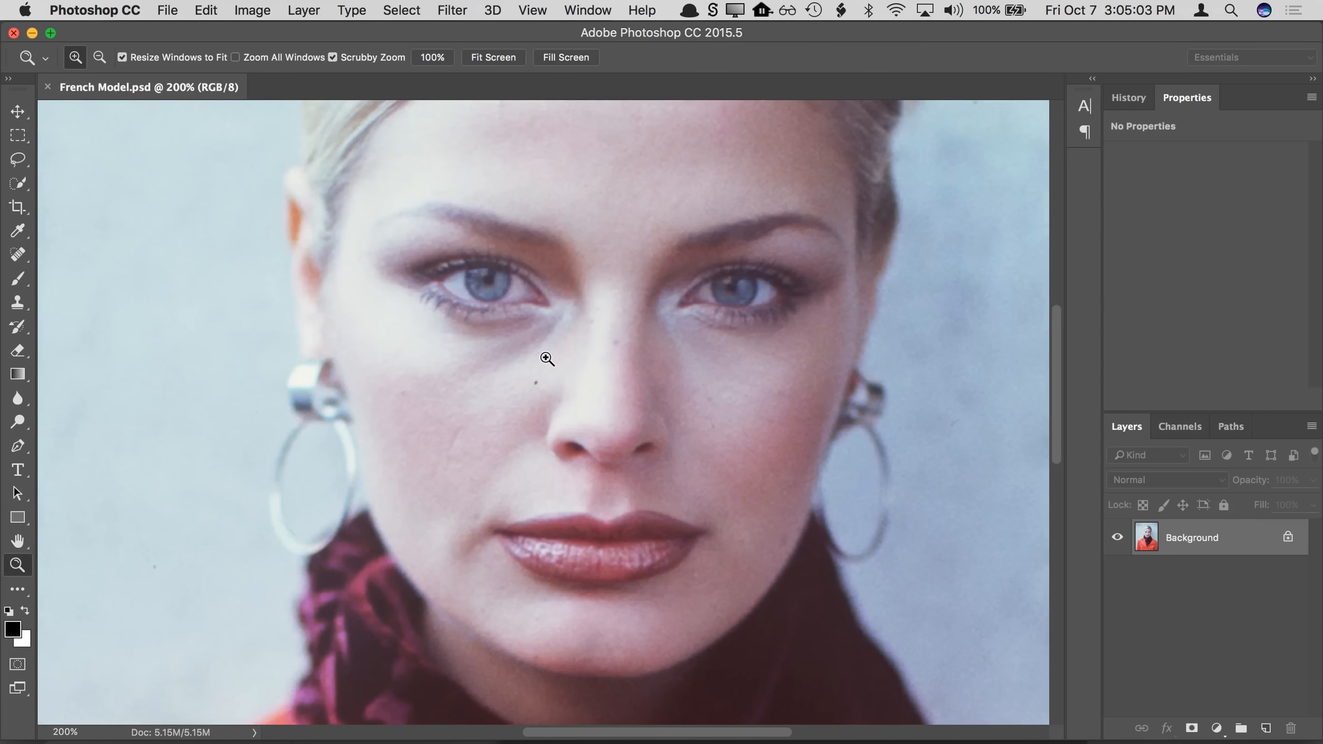
{"action": "key", "text": "alt"}
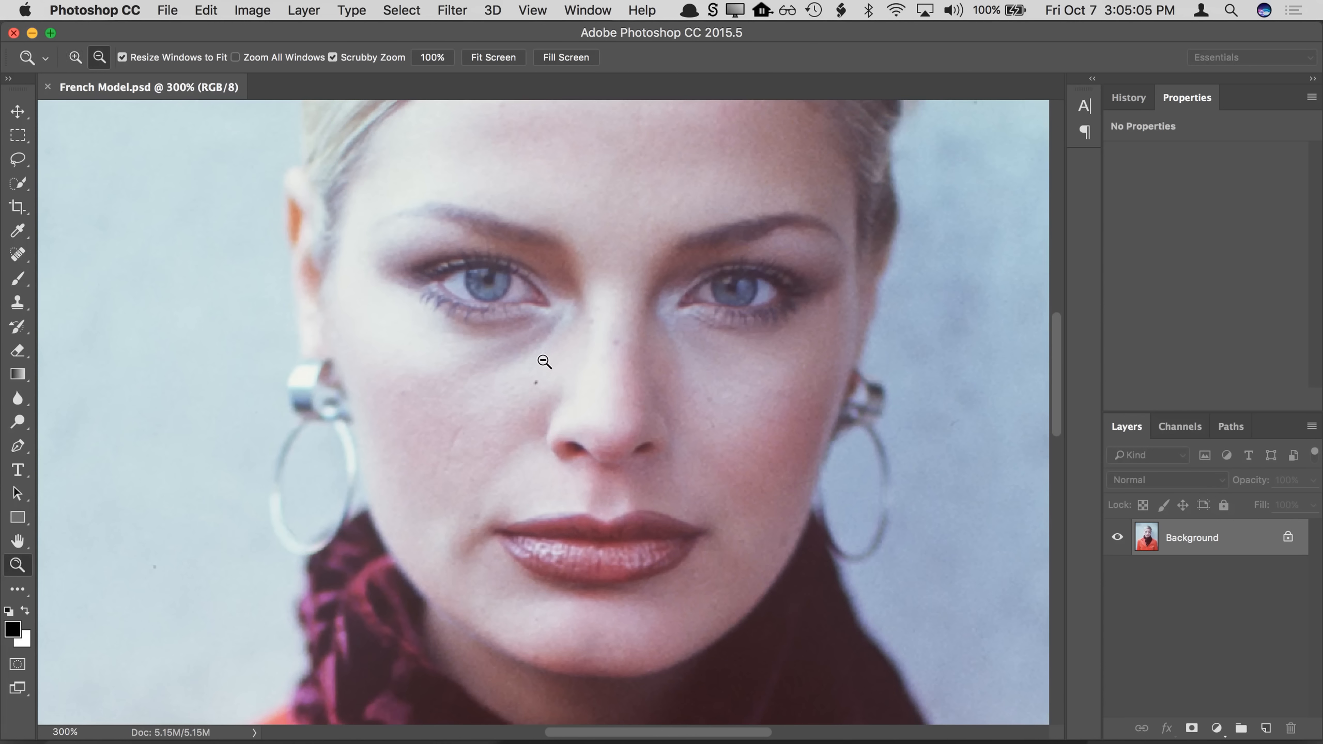
{"action": "left_click", "coordinate": [564, 390]}
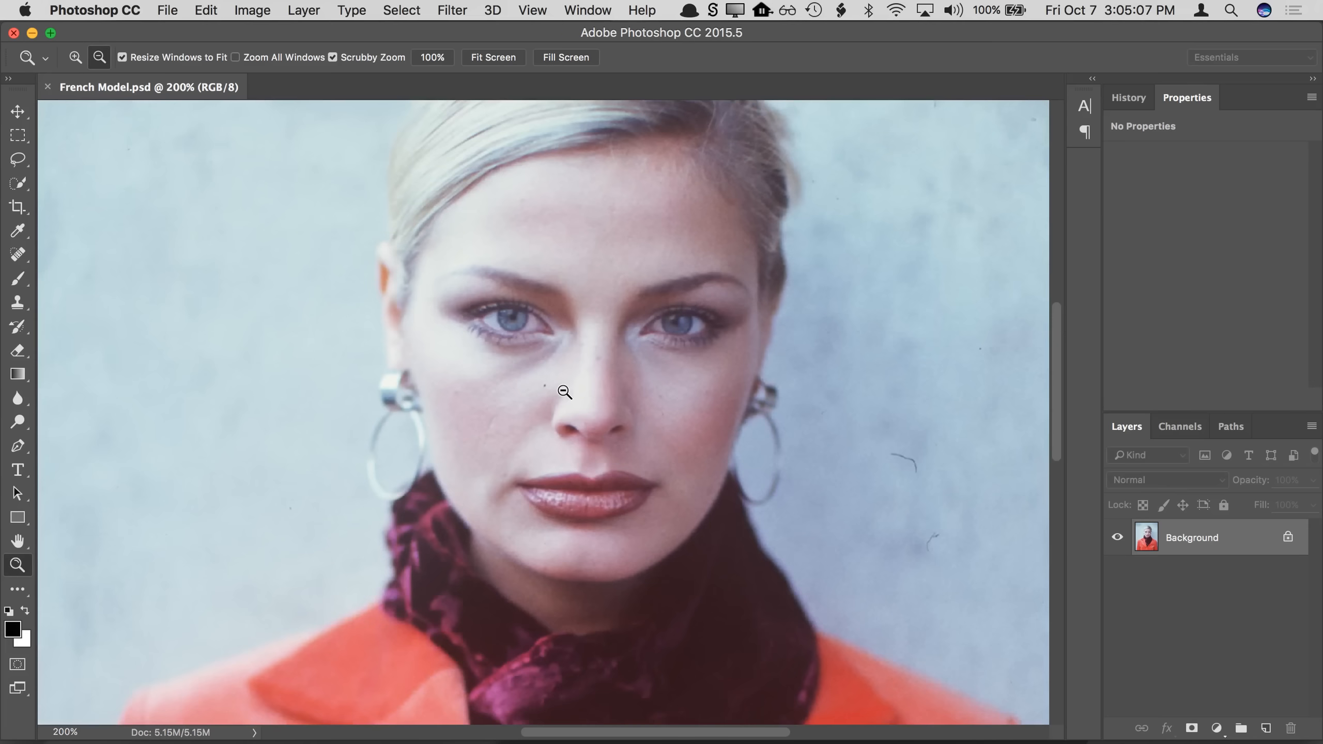
{"action": "left_click", "coordinate": [564, 390]}
{"action": "left_click", "coordinate": [564, 391]}
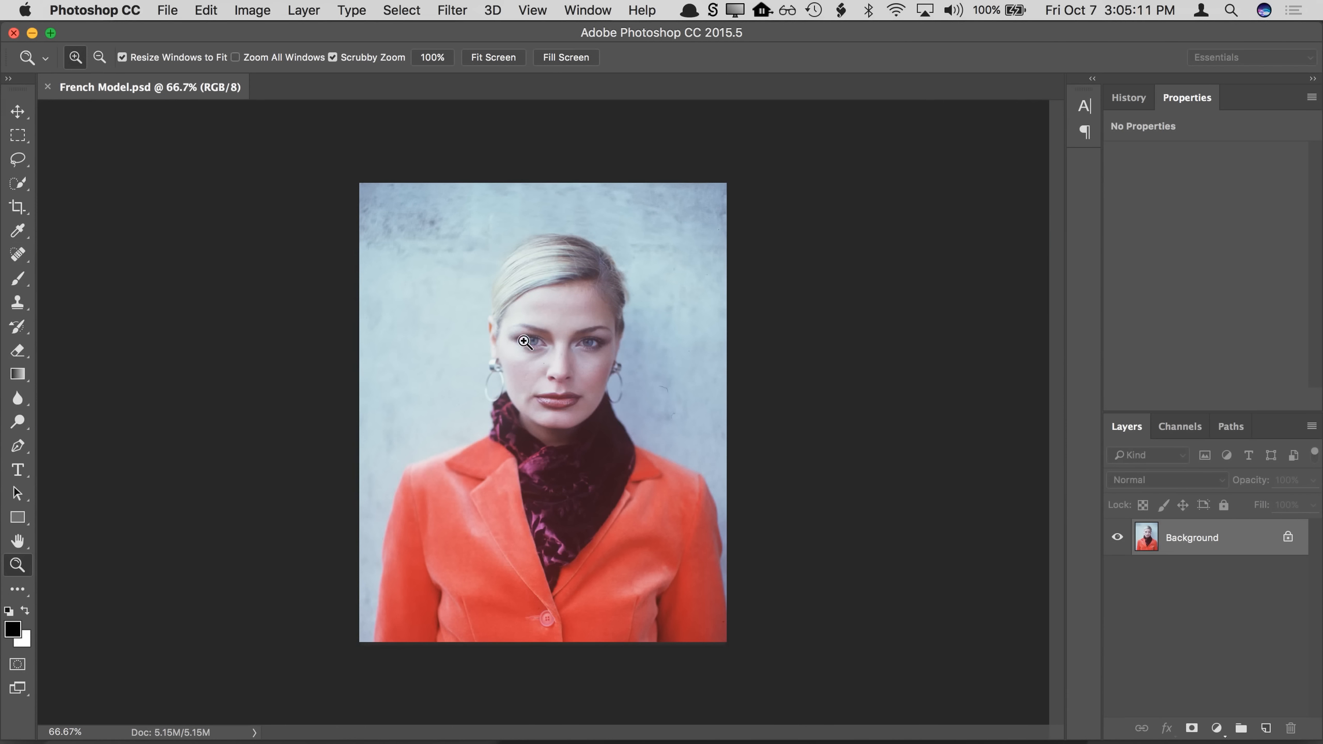
Step: Zoom the portrait in and out with Scrubby Zoom, comparing the Move and Rectangular Marquee tool options in between
{"action": "left_click_drag", "start_coordinate": [524, 341], "coordinate": [566, 359]}
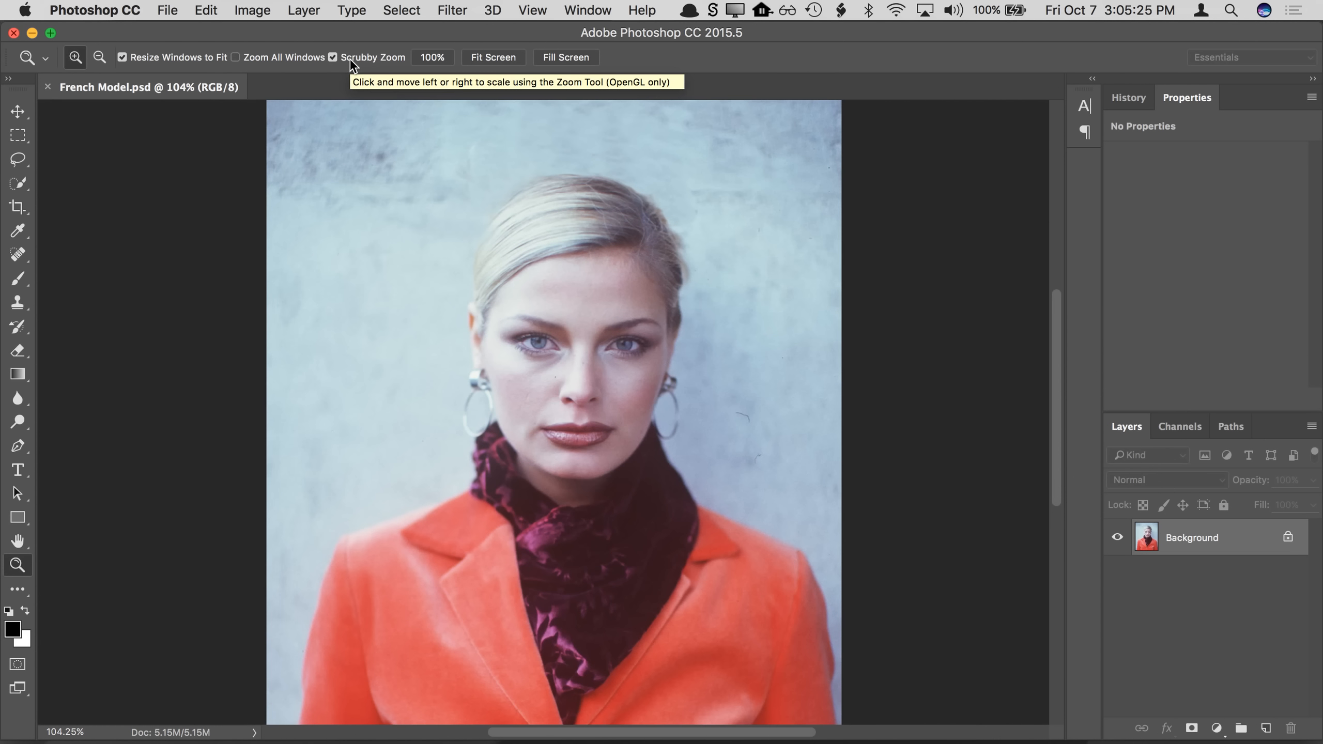
{"action": "left_click", "coordinate": [19, 115]}
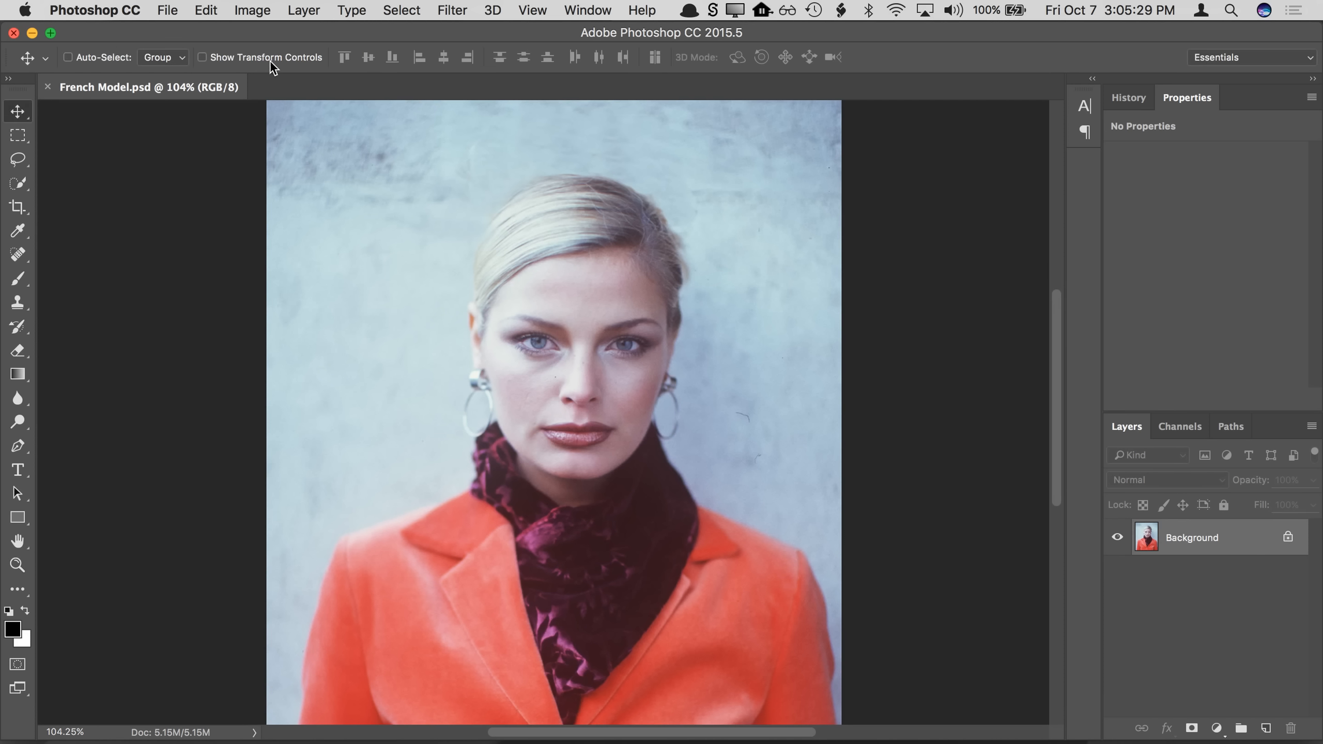
{"action": "left_click", "coordinate": [18, 136]}
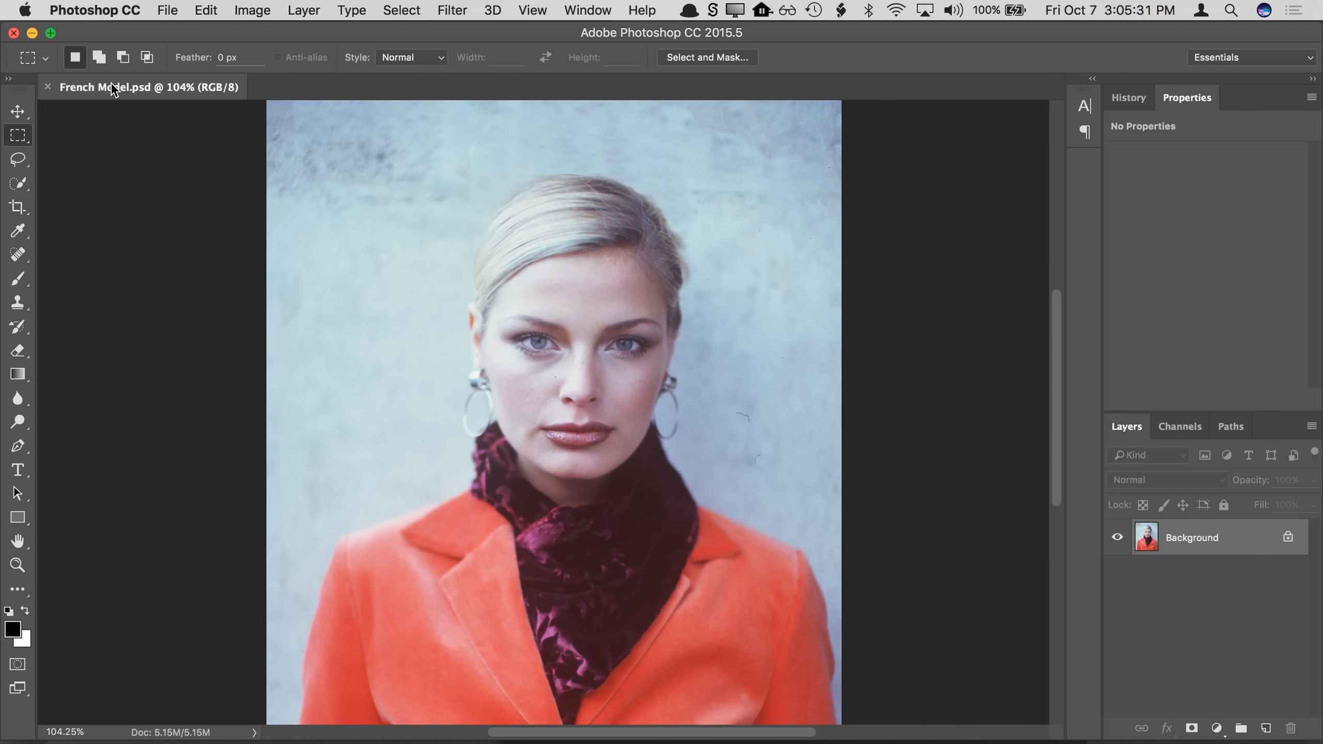
{"action": "left_click", "coordinate": [16, 567]}
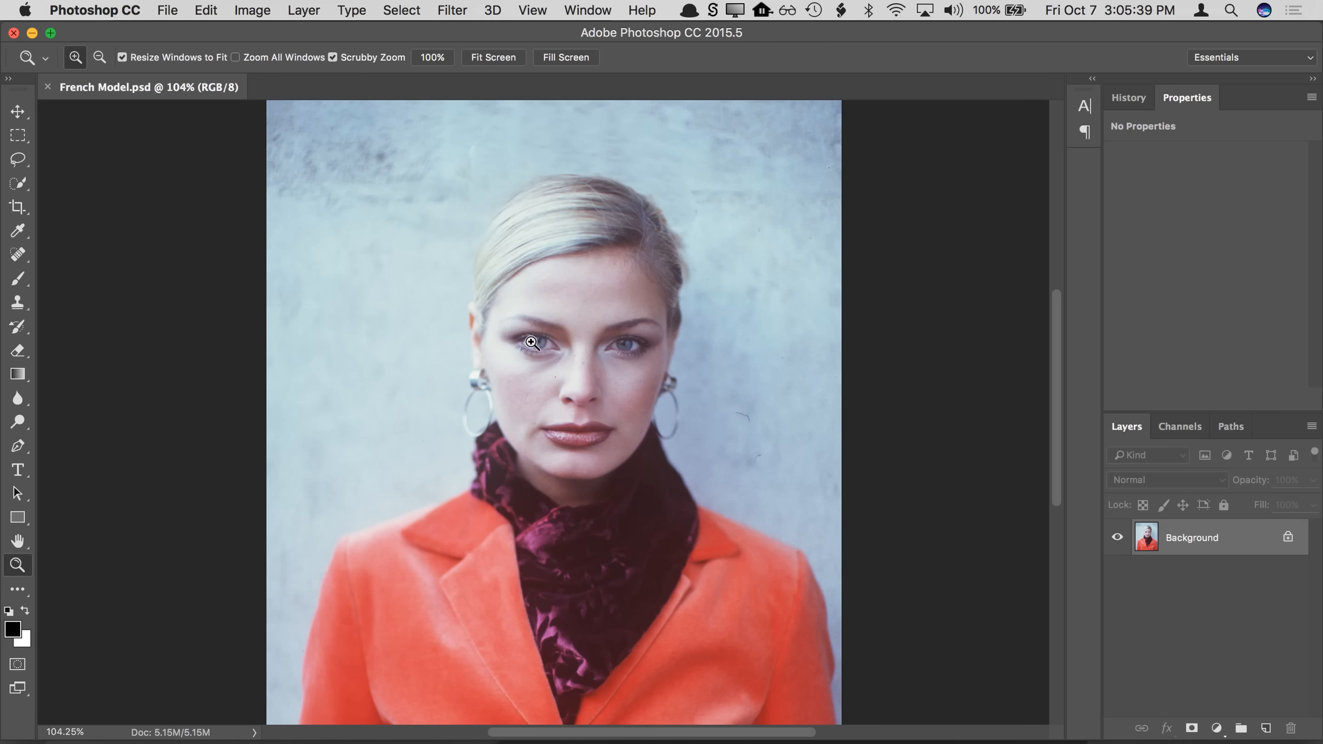
{"action": "left_click_drag", "start_coordinate": [516, 340], "coordinate": [461, 346]}
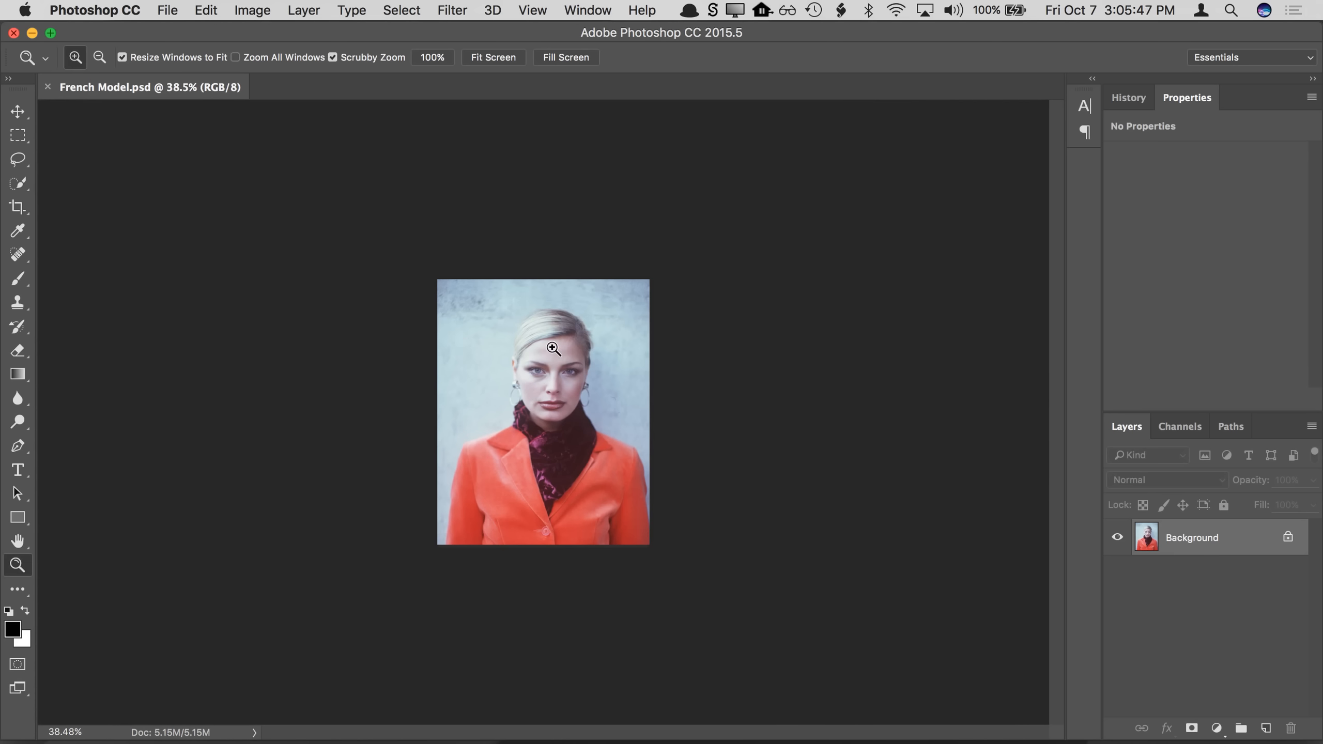
{"action": "left_click_drag", "start_coordinate": [529, 370], "coordinate": [606, 371]}
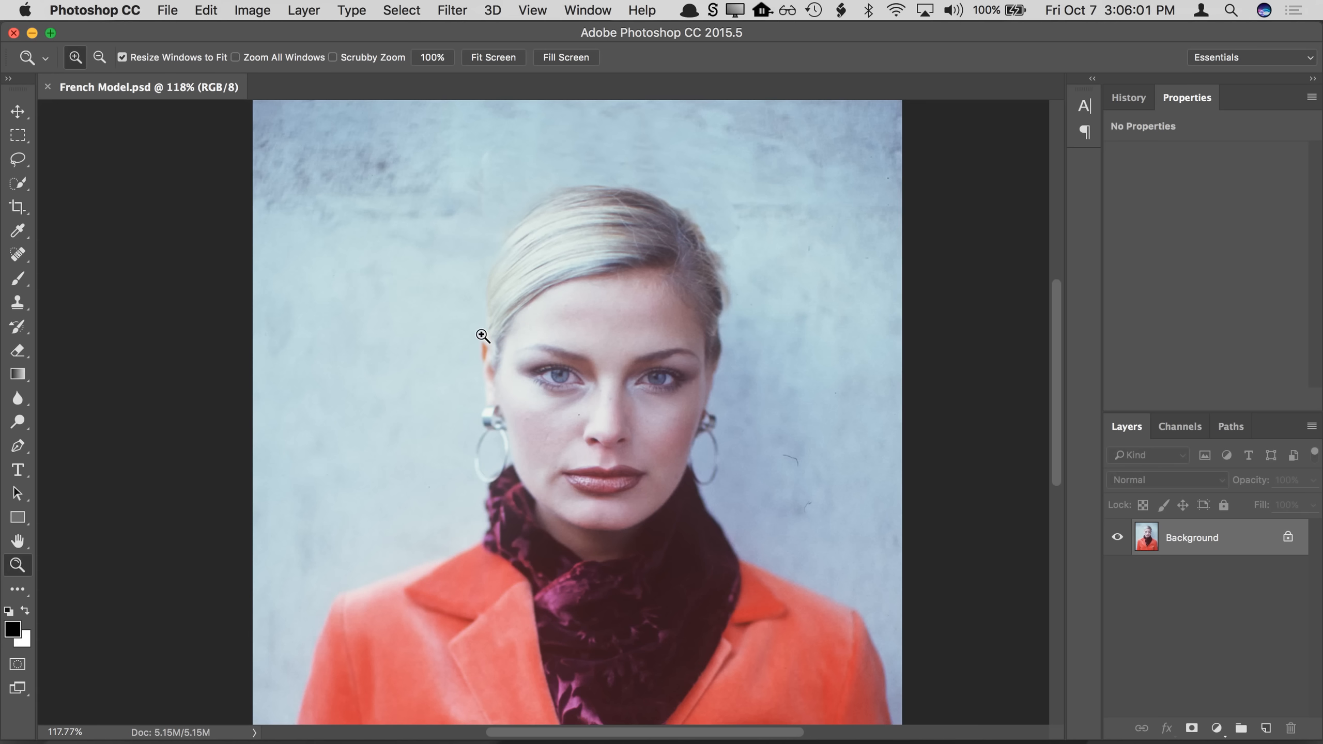
Step: With Scrubby Zoom off, magnify framed areas around the face, eye and lips, and zoom back out to about 112% with Scrubby Zoom on
{"action": "mouse_move", "coordinate": [464, 294]}
{"action": "left_mouse_down"}
{"action": "mouse_move", "coordinate": [531, 372]}
{"action": "mouse_move", "coordinate": [704, 487]}
{"action": "mouse_move", "coordinate": [715, 541]}
{"action": "mouse_move", "coordinate": [747, 554]}
{"action": "mouse_move", "coordinate": [734, 539]}
{"action": "left_mouse_up"}
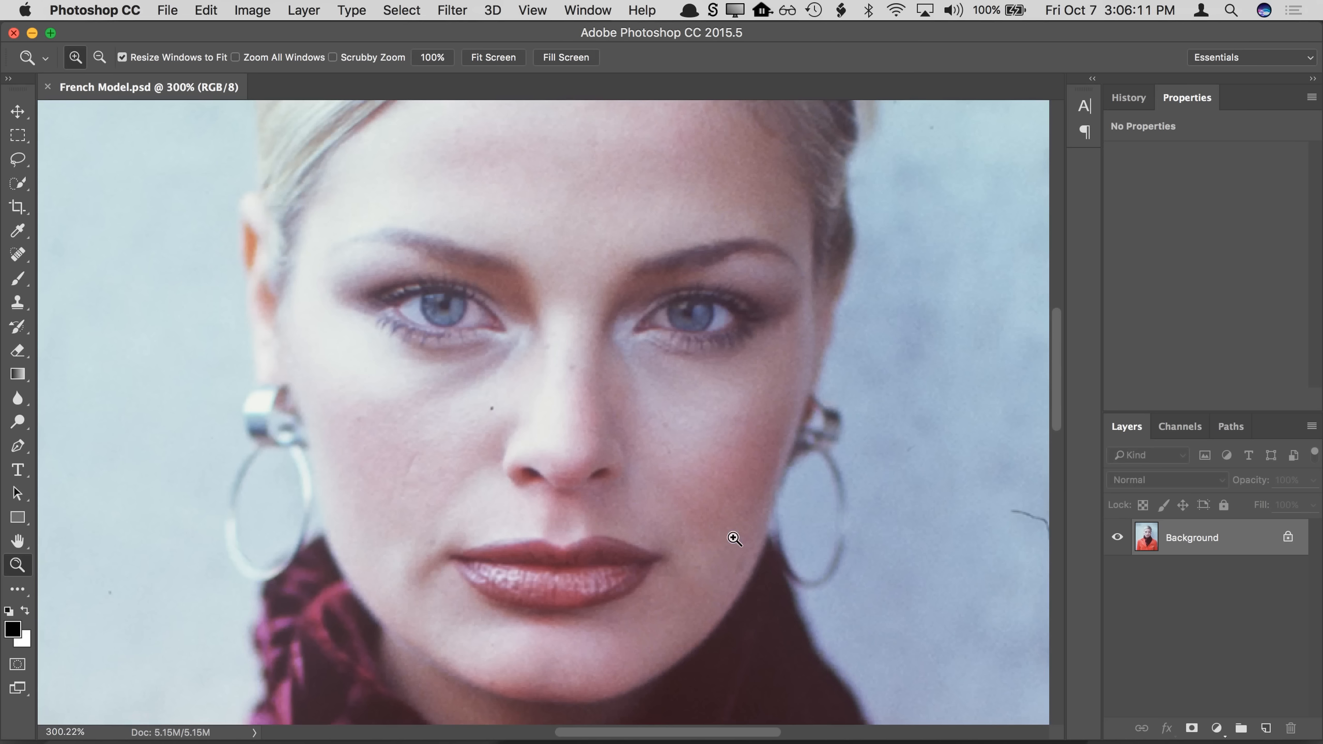
{"action": "left_click", "coordinate": [486, 59]}
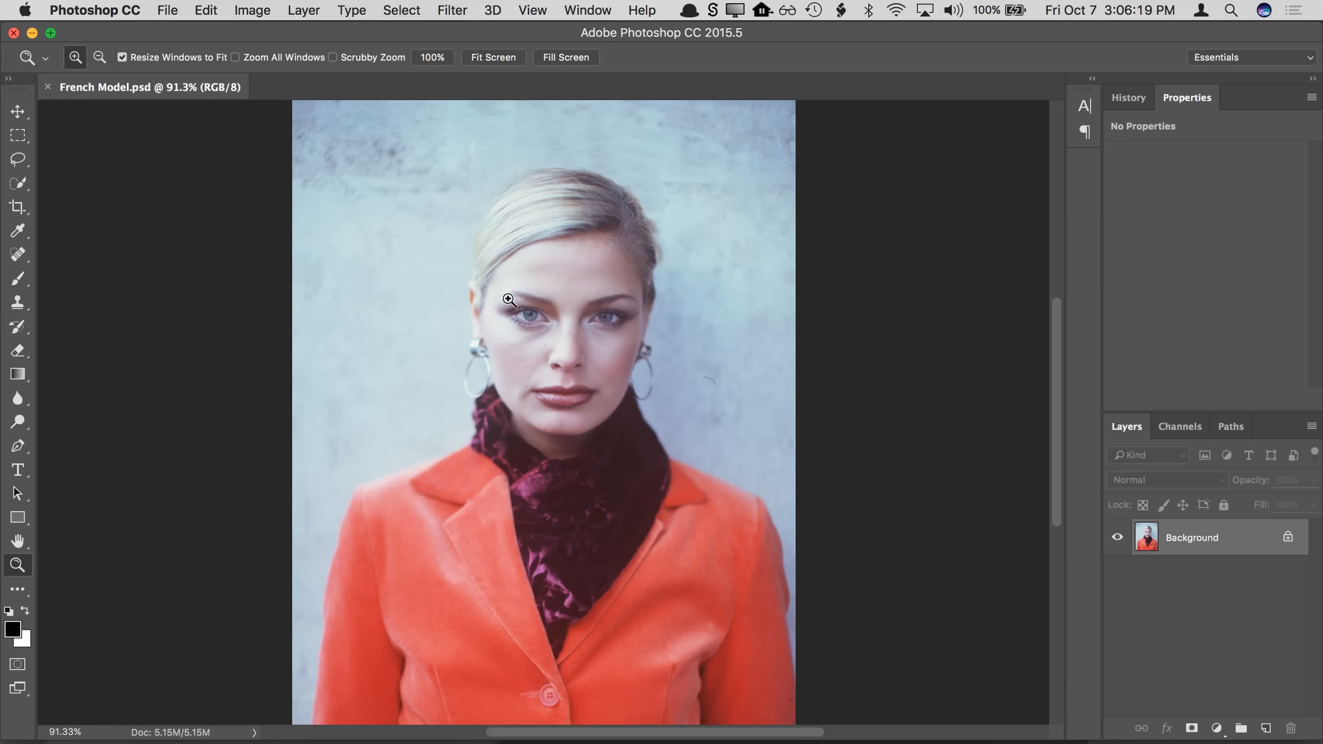
{"action": "left_click_drag", "start_coordinate": [508, 300], "coordinate": [567, 345]}
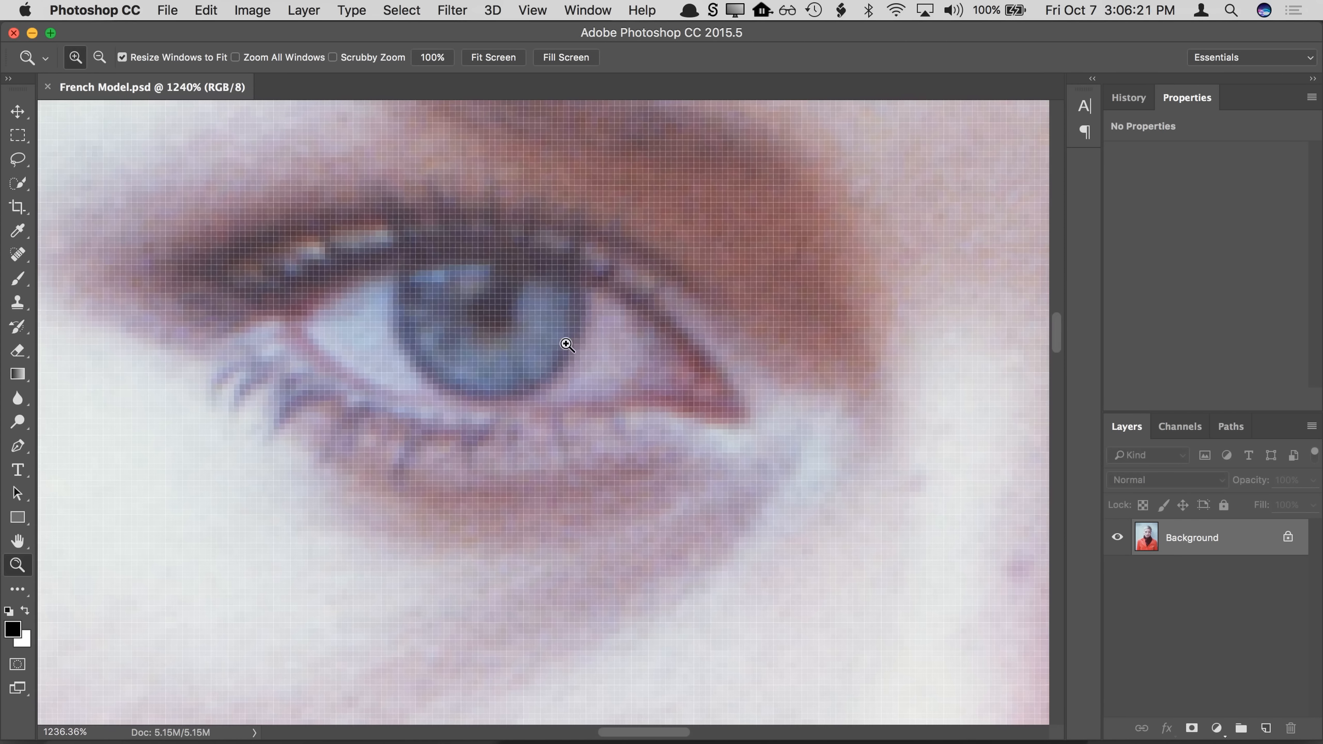
{"action": "left_click", "coordinate": [491, 59]}
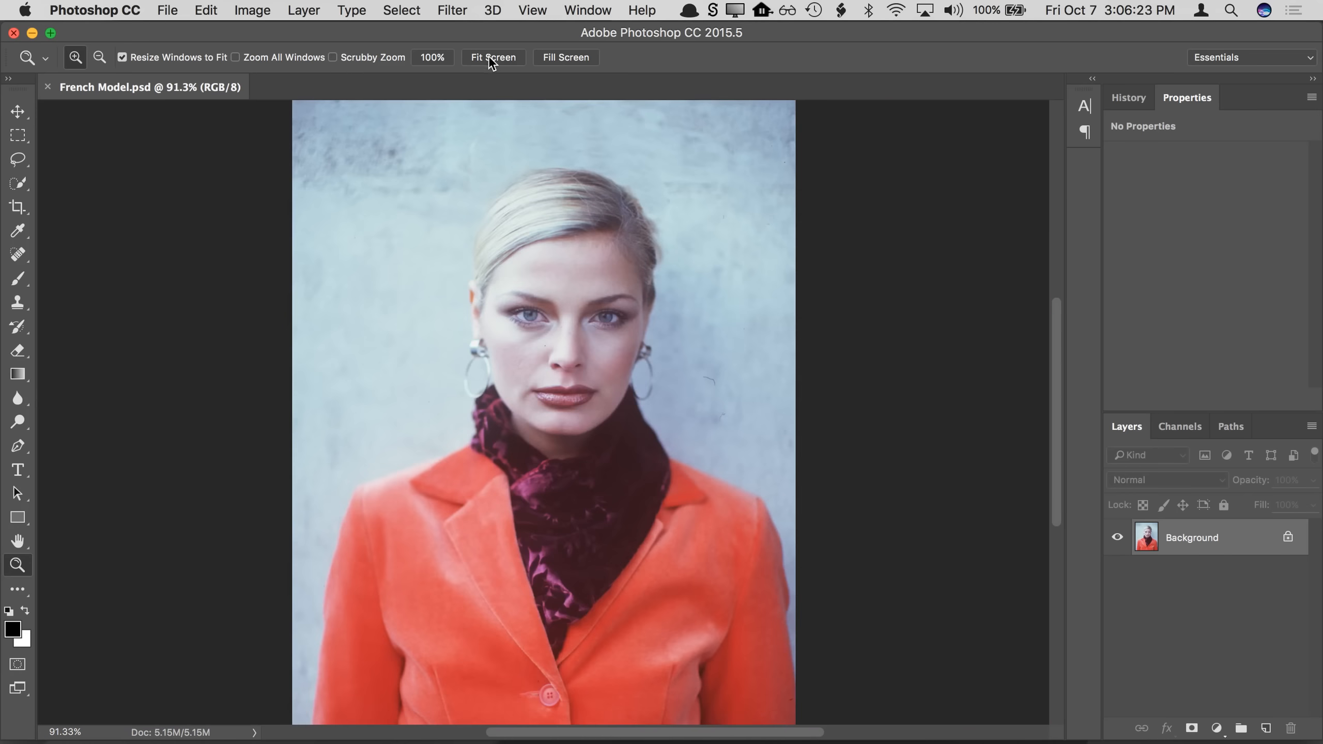
{"action": "left_click_drag", "start_coordinate": [514, 367], "coordinate": [618, 422]}
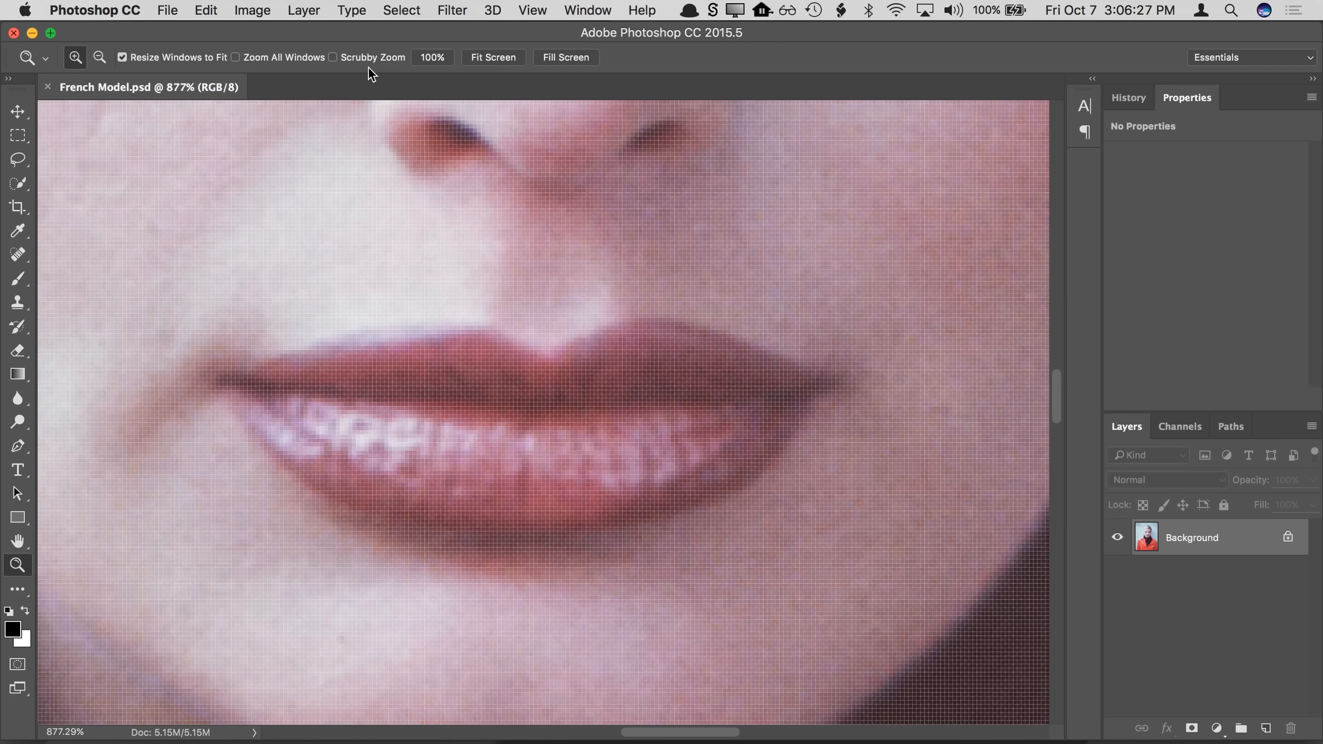
{"action": "left_click_drag", "start_coordinate": [615, 408], "coordinate": [467, 384]}
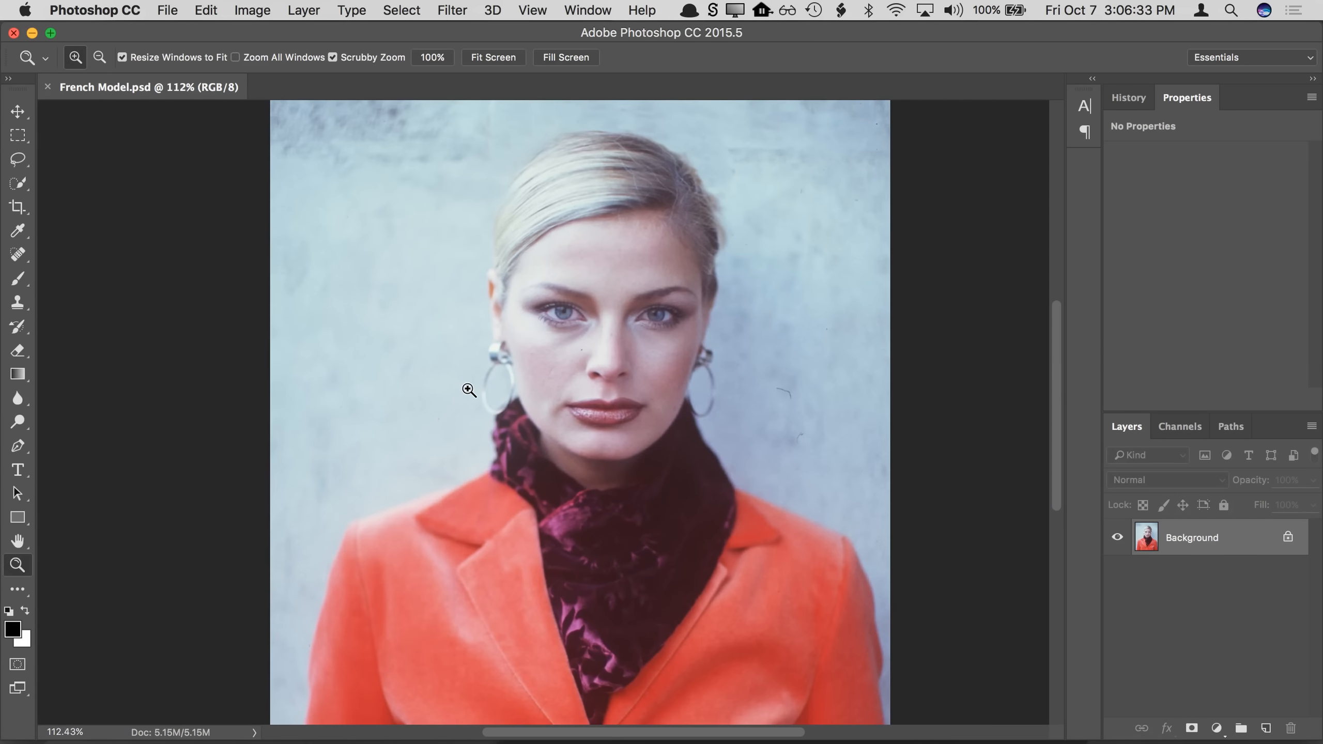
Step: With the Move tool active, review the available view commands and zoom the image in and out repeatedly, ending at 100%
{"action": "left_click", "coordinate": [20, 116]}
{"action": "left_click", "coordinate": [540, 13]}
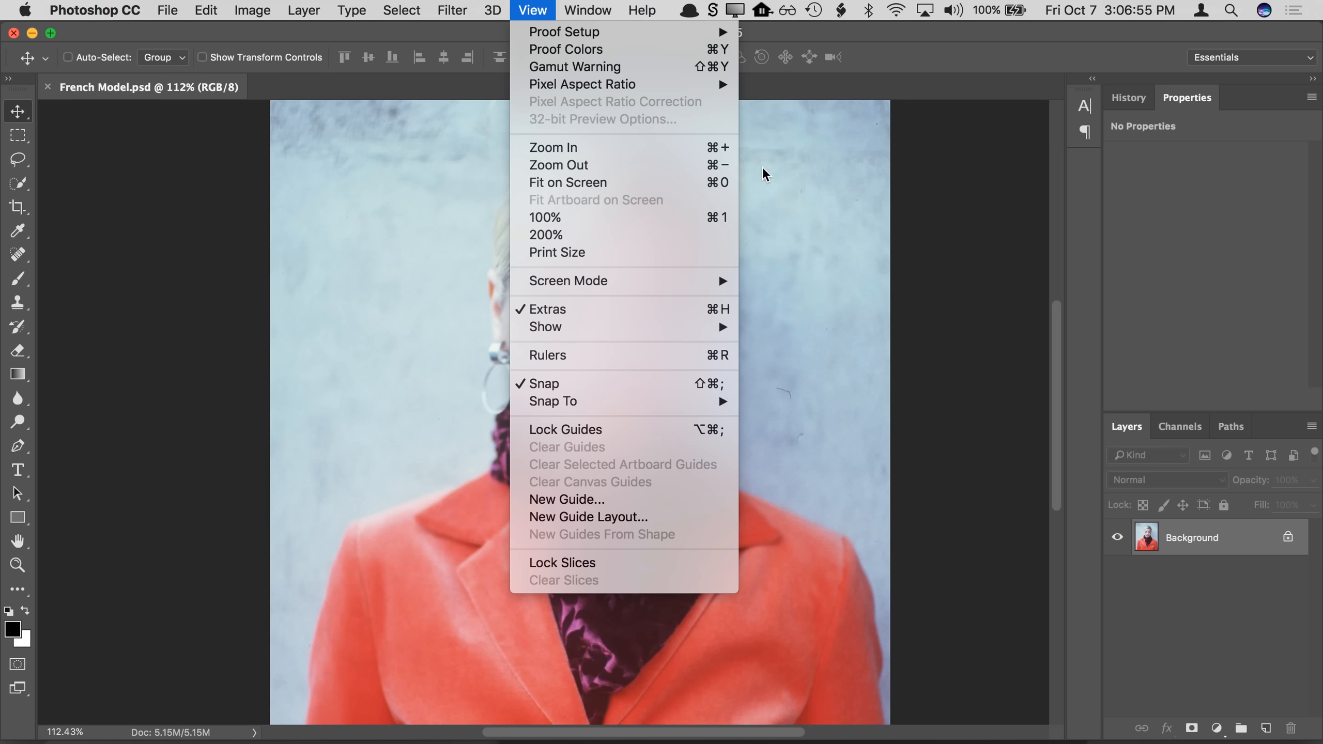
{"action": "left_click", "coordinate": [867, 90]}
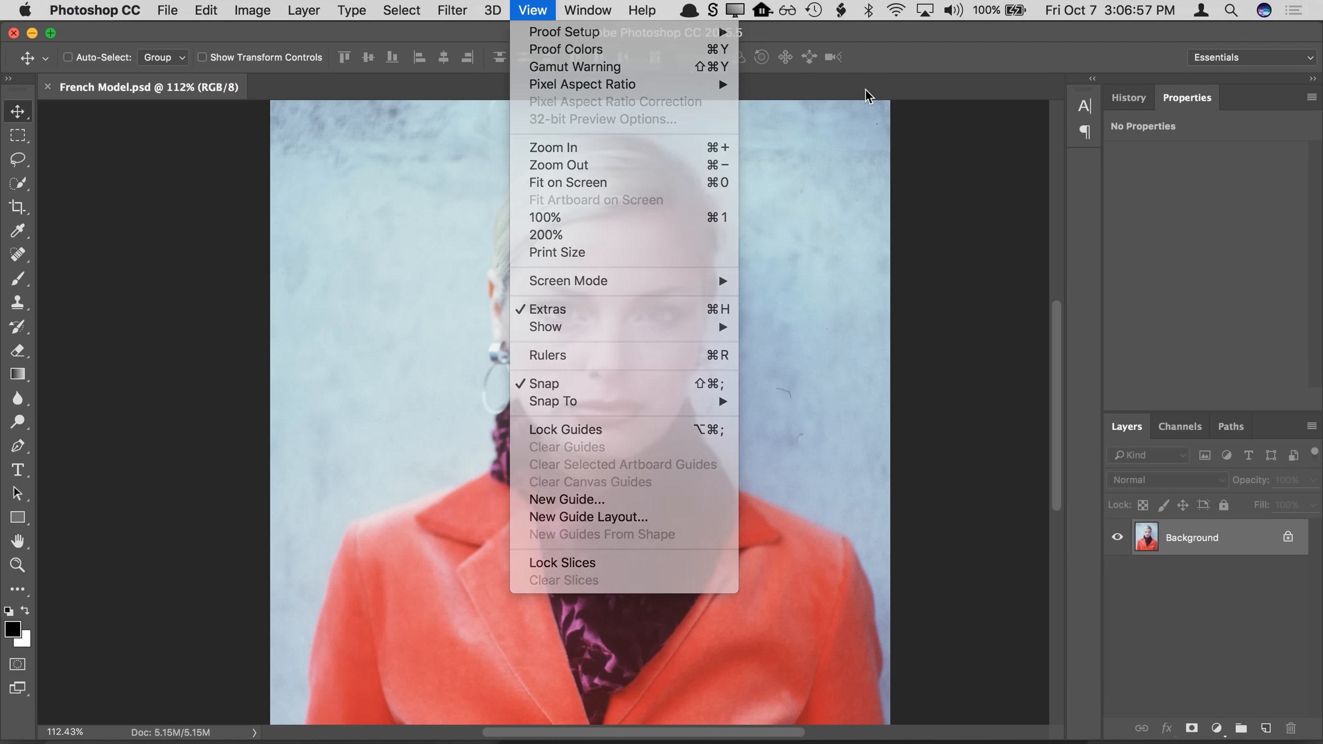
{"action": "key", "text": "super+plus"}
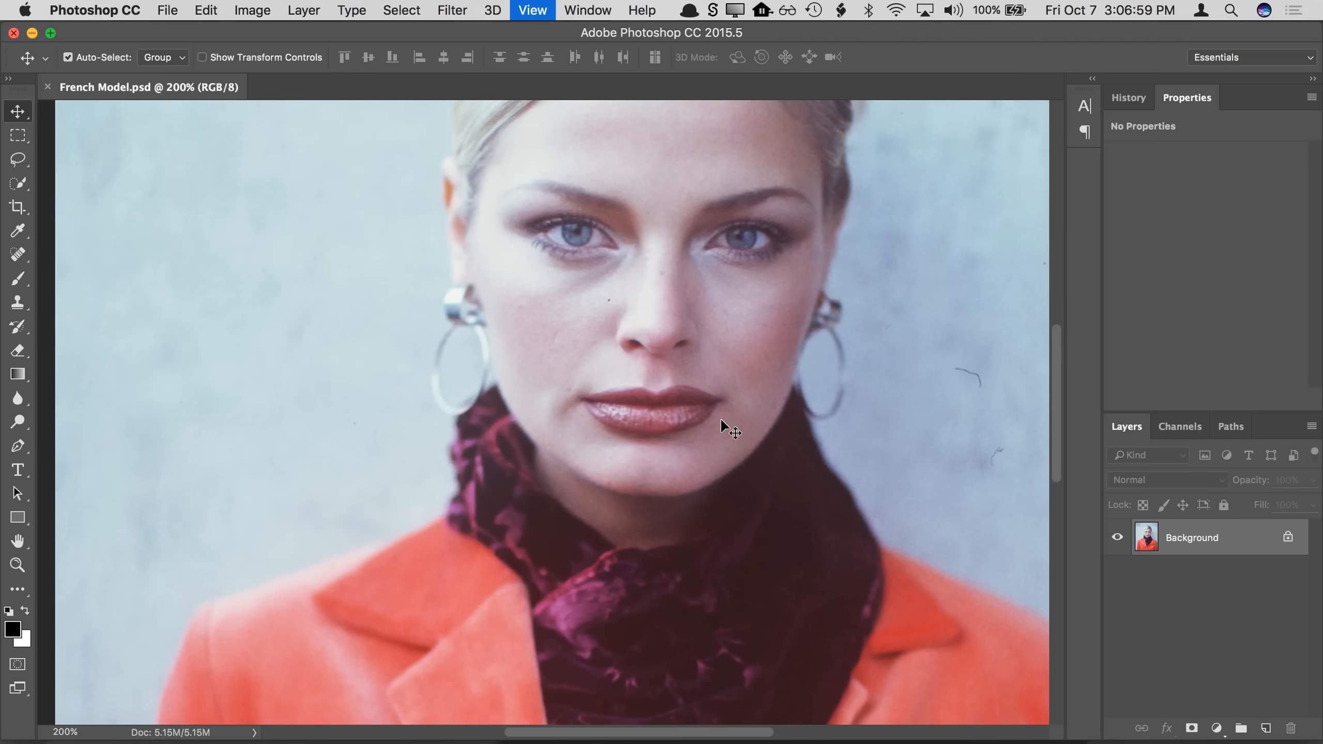
{"action": "key", "text": "super+minus"}
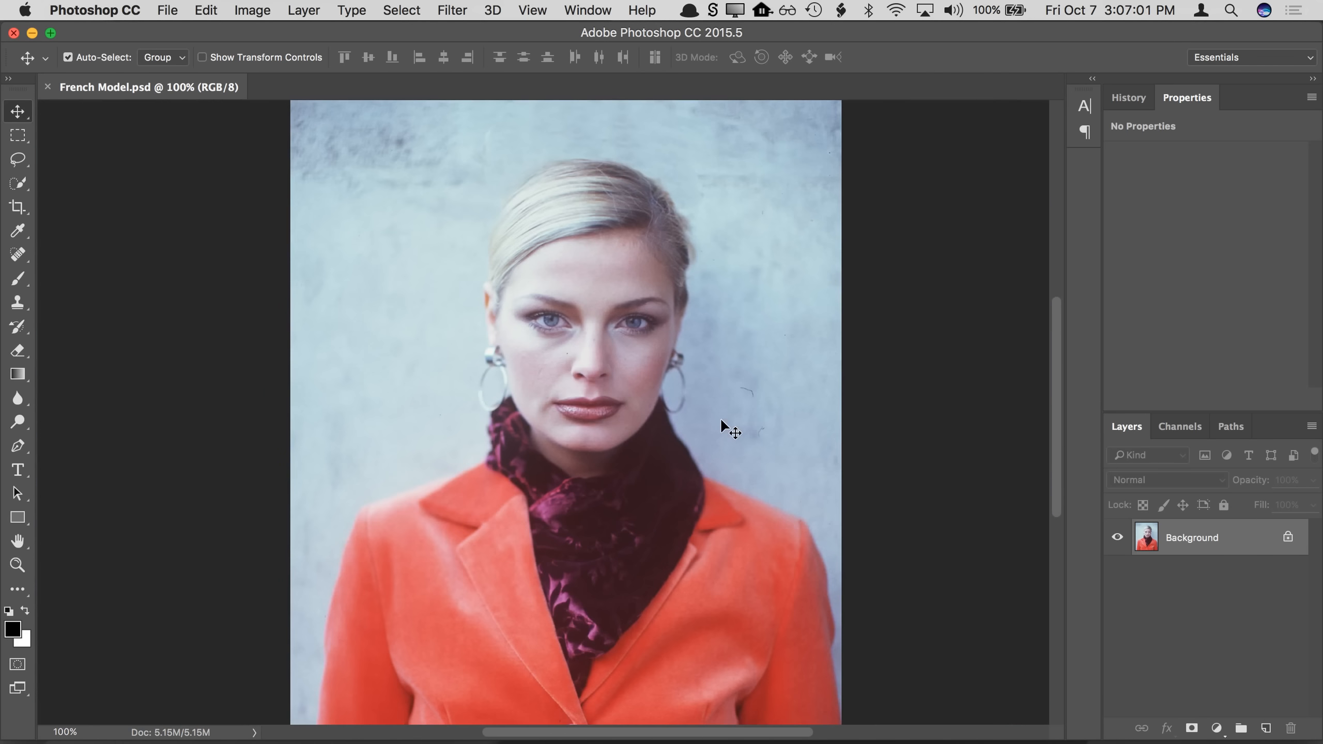
{"action": "key", "text": "super+plus"}
{"action": "key", "text": "super+plus"}
{"action": "key", "text": "super+minus"}
{"action": "key", "text": "super+minus"}
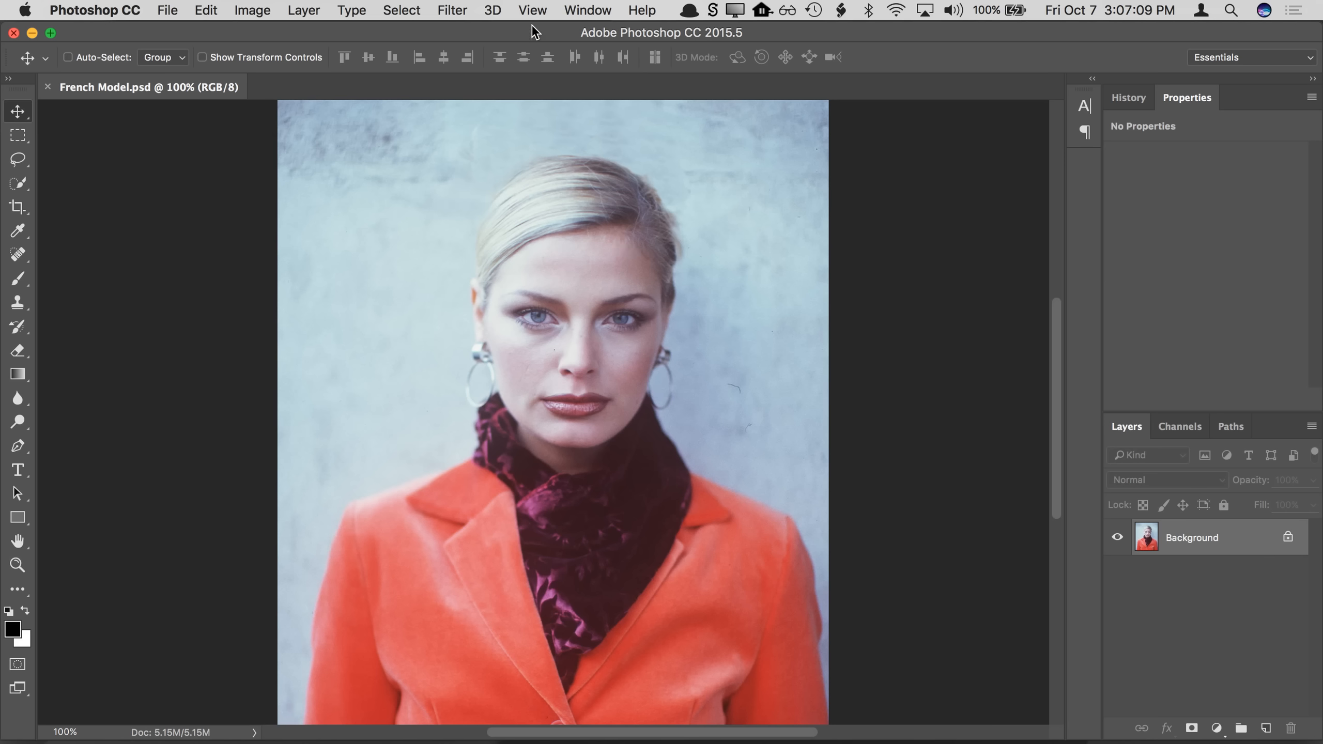
Step: Zoom in on the face to 300%, and shift the view horizontally and vertically, finally with the Hand tool
{"action": "left_click", "coordinate": [17, 565]}
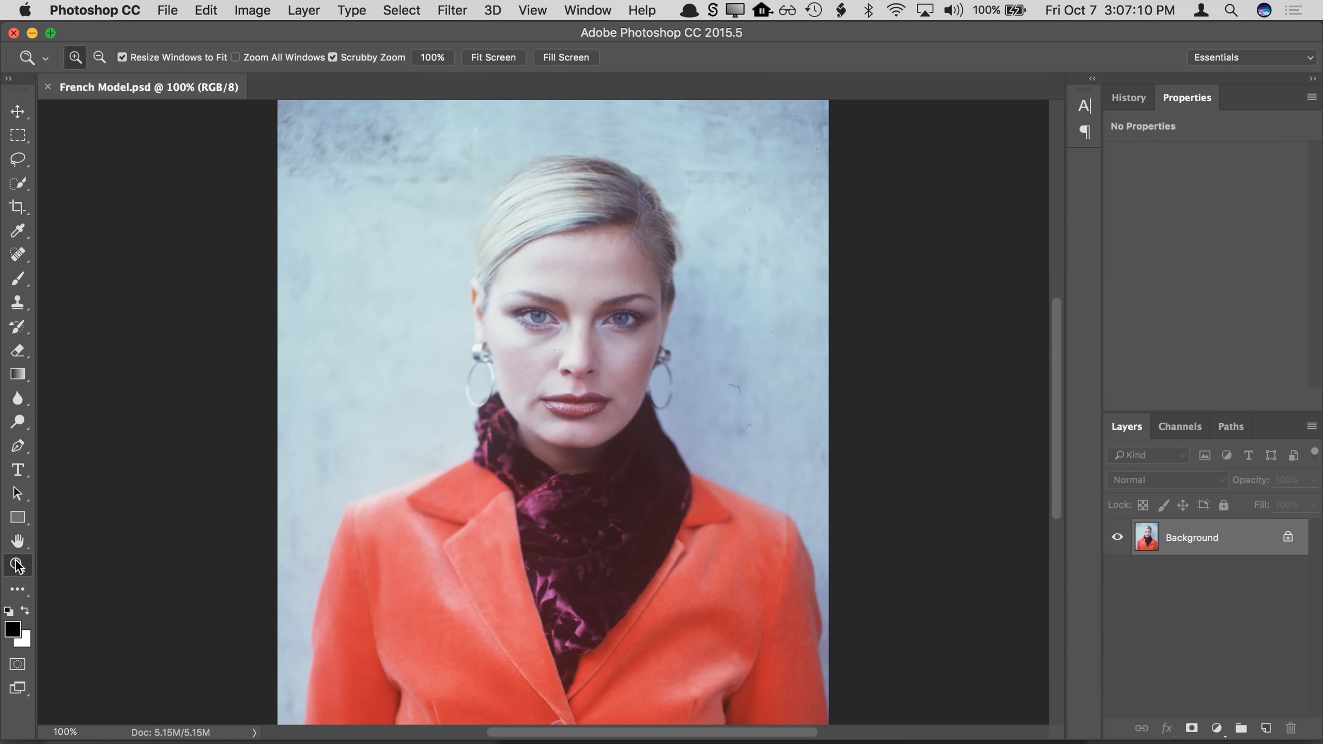
{"action": "left_click", "coordinate": [628, 318]}
{"action": "left_click", "coordinate": [628, 318]}
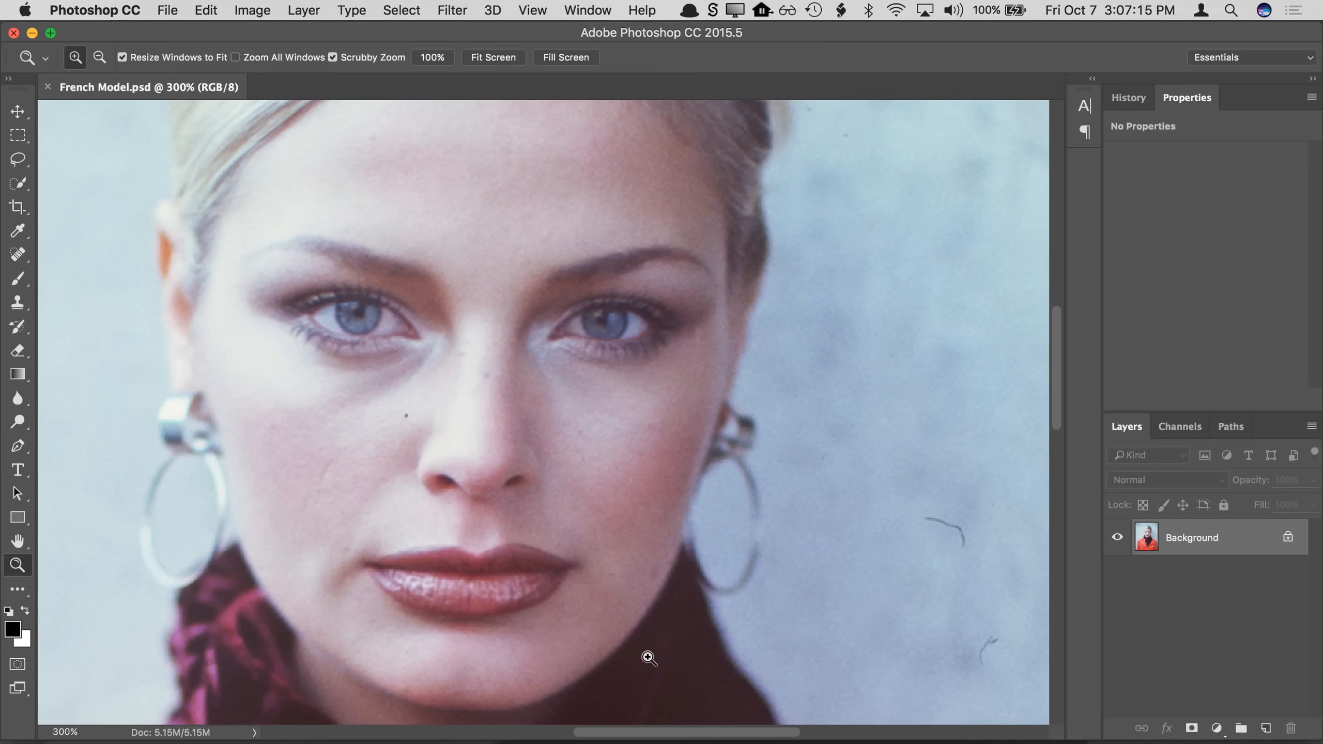
{"action": "left_click_drag", "start_coordinate": [644, 729], "coordinate": [611, 736]}
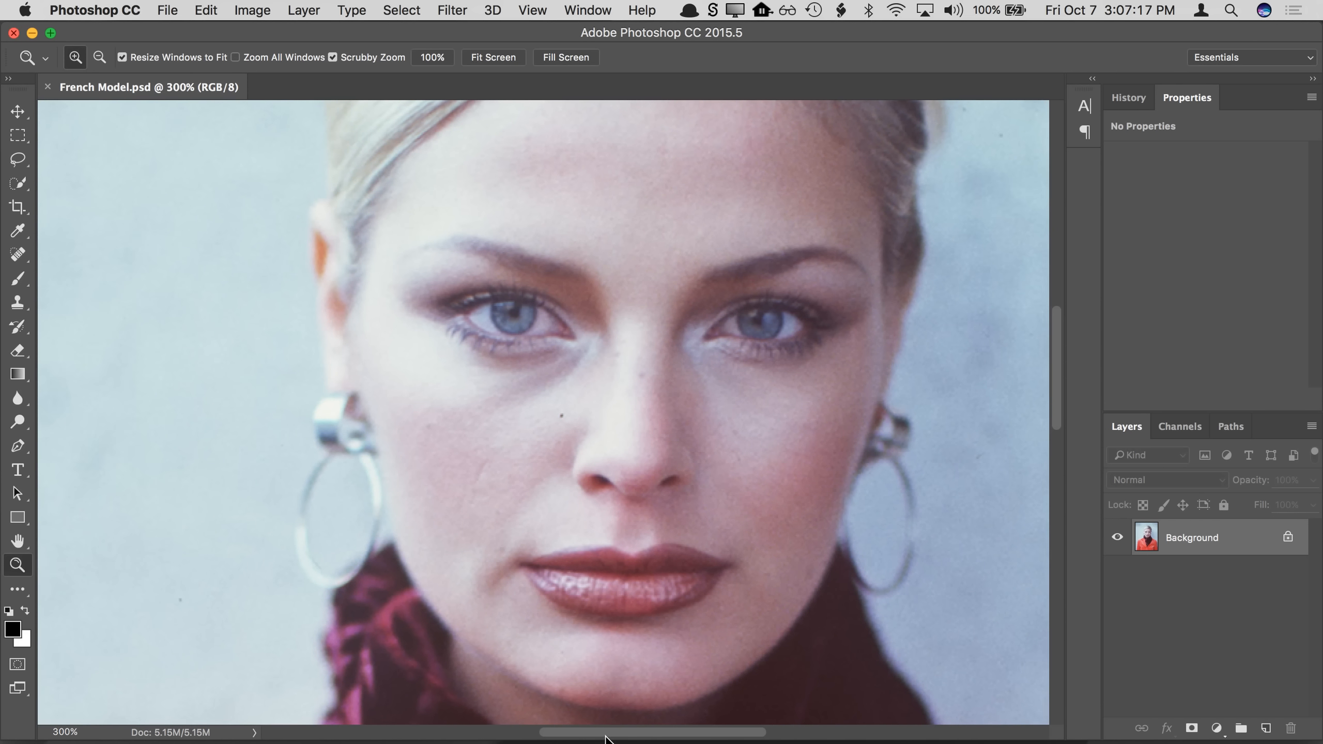
{"action": "mouse_move", "coordinate": [1061, 387]}
{"action": "left_mouse_down"}
{"action": "mouse_move", "coordinate": [1055, 415]}
{"action": "mouse_move", "coordinate": [1056, 395]}
{"action": "left_mouse_up"}
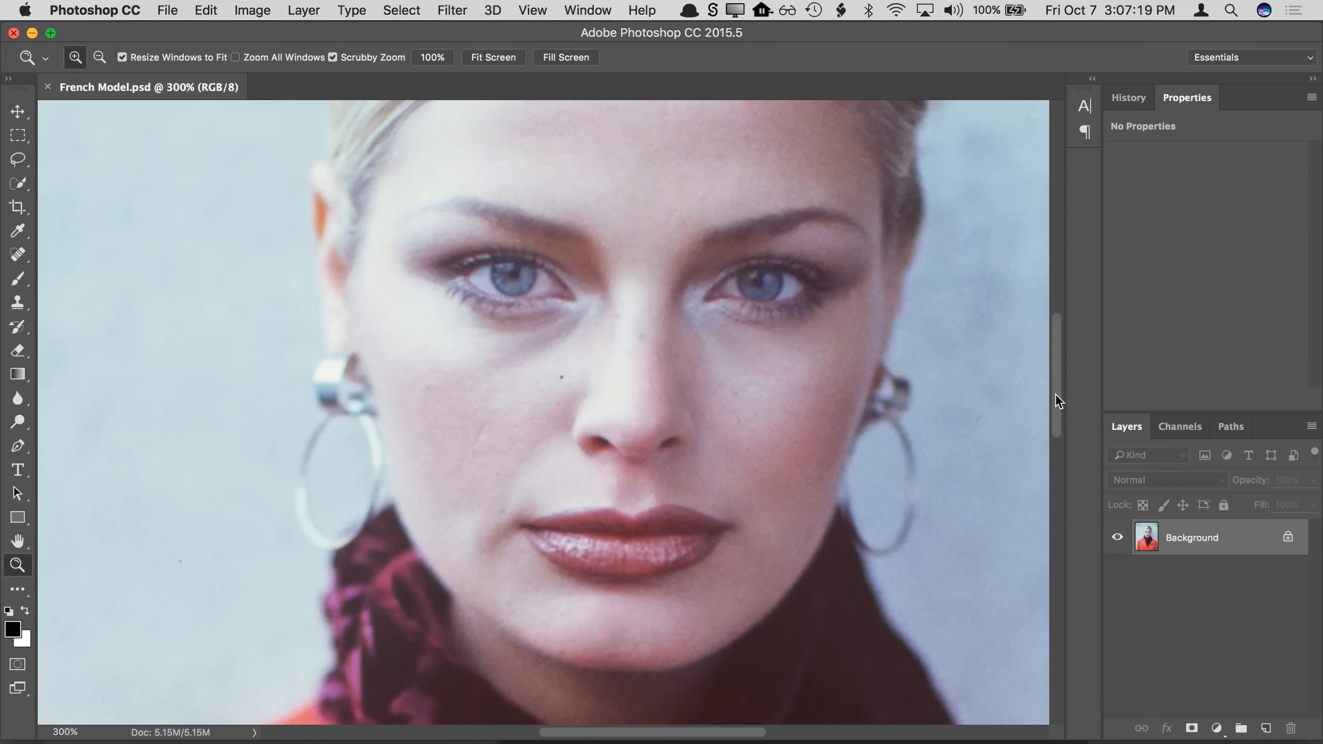
{"action": "left_click", "coordinate": [16, 542]}
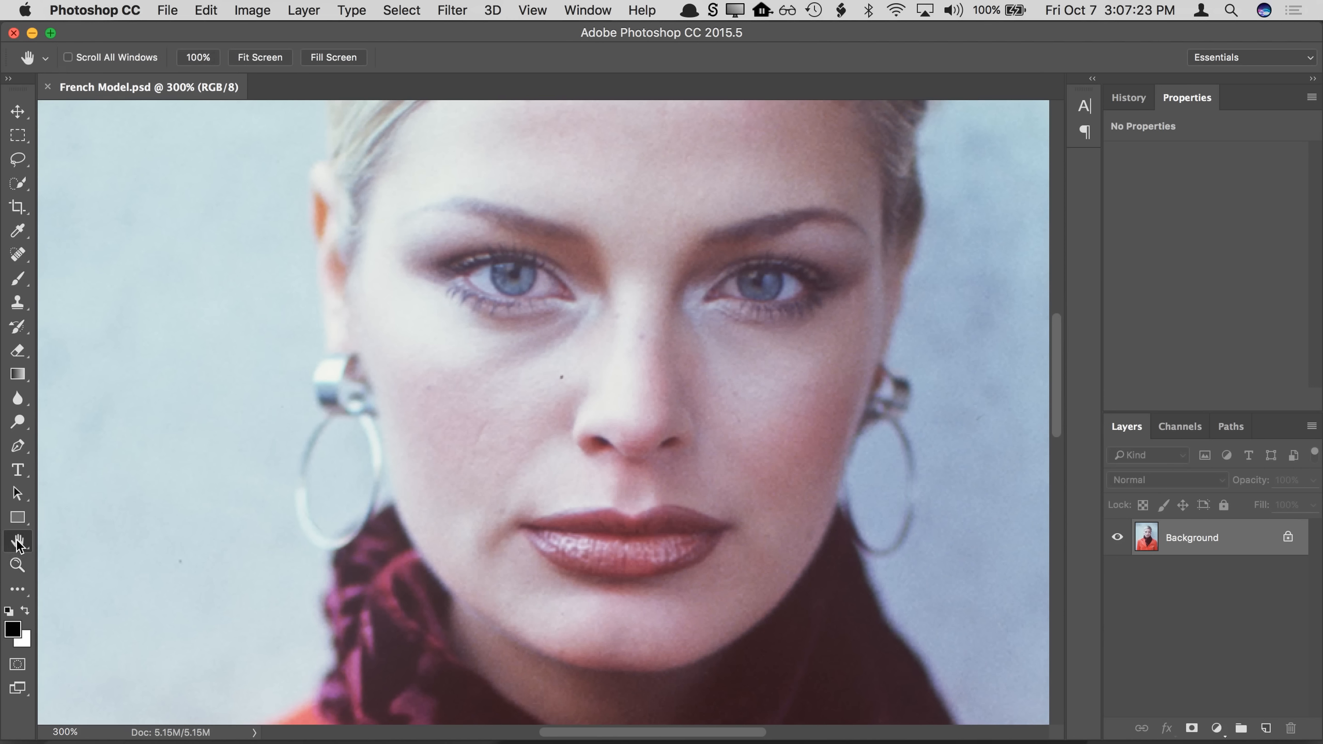
{"action": "left_click_drag", "start_coordinate": [674, 375], "coordinate": [715, 360]}
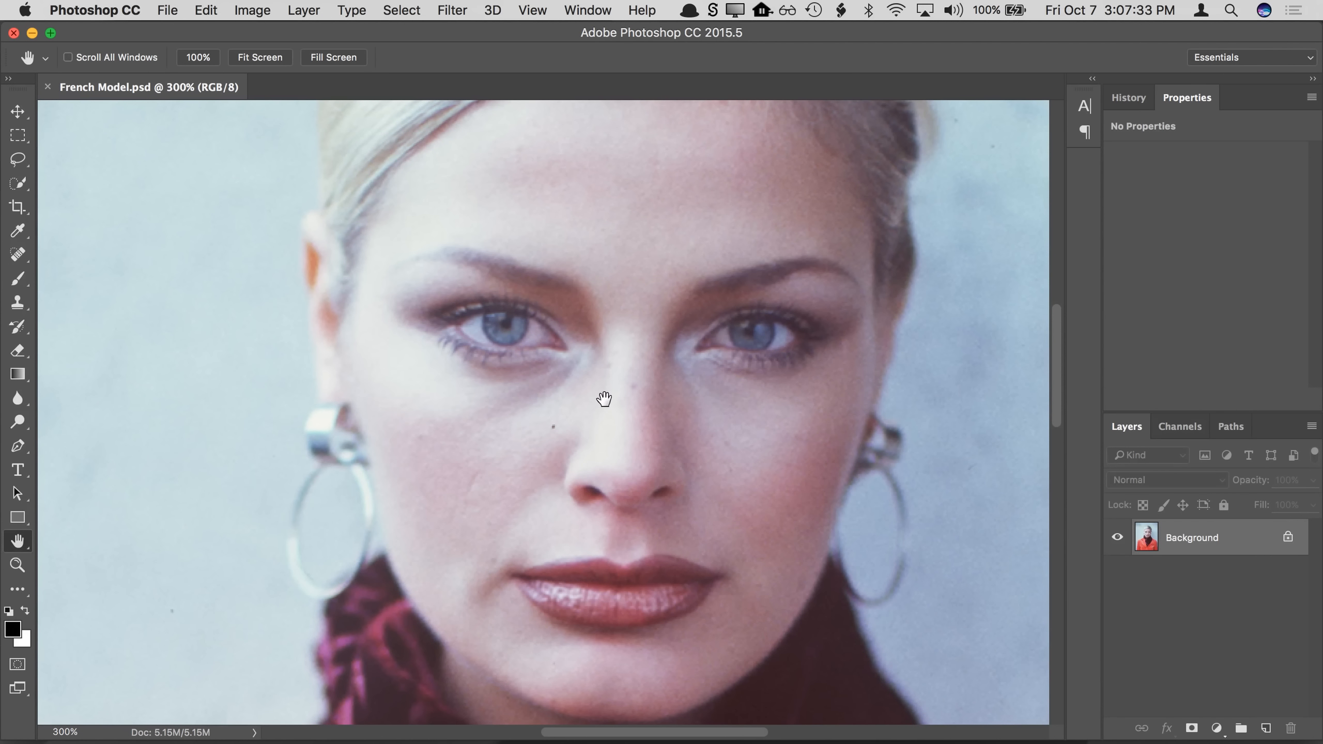
Step: Paint a black zigzag stroke with the 13-pixel Brush on the grey wall beside the model's ear
{"action": "left_click_drag", "start_coordinate": [602, 393], "coordinate": [549, 367]}
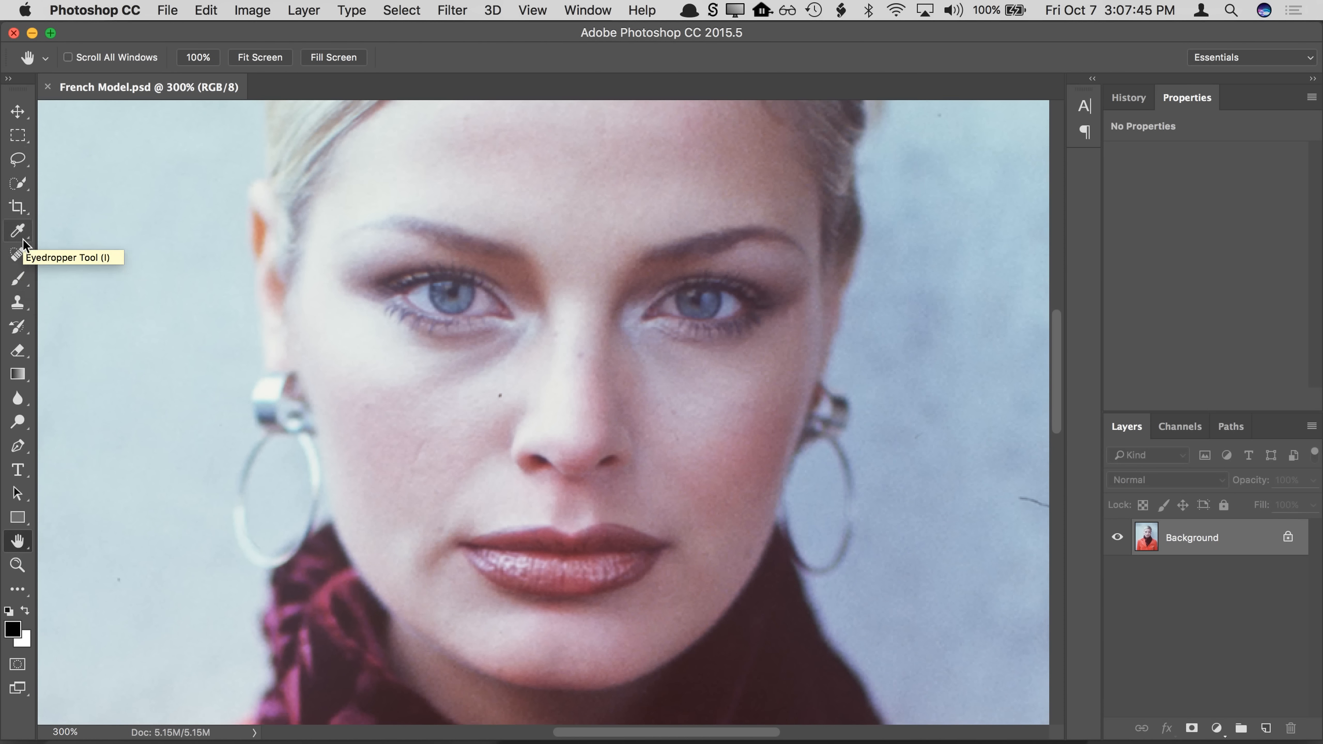
{"action": "left_click", "coordinate": [23, 280]}
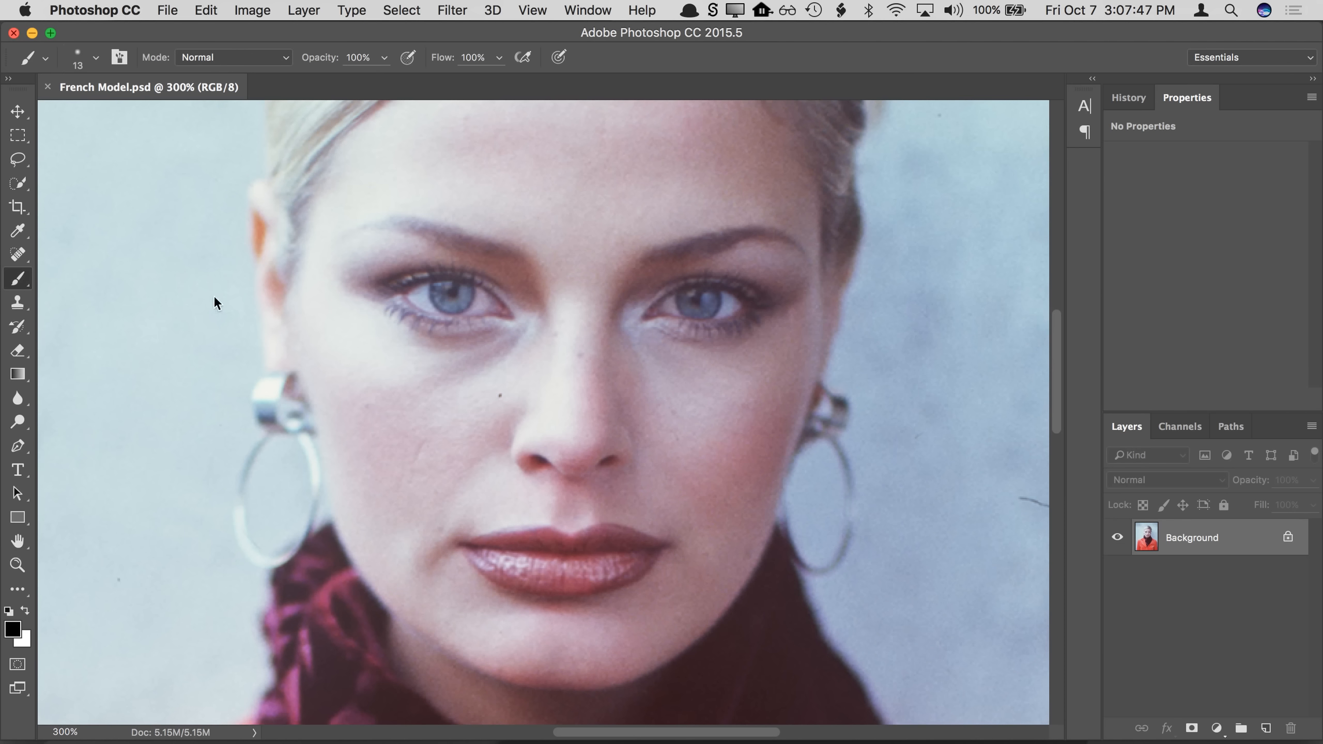
{"action": "left_click_drag", "start_coordinate": [179, 359], "coordinate": [252, 327]}
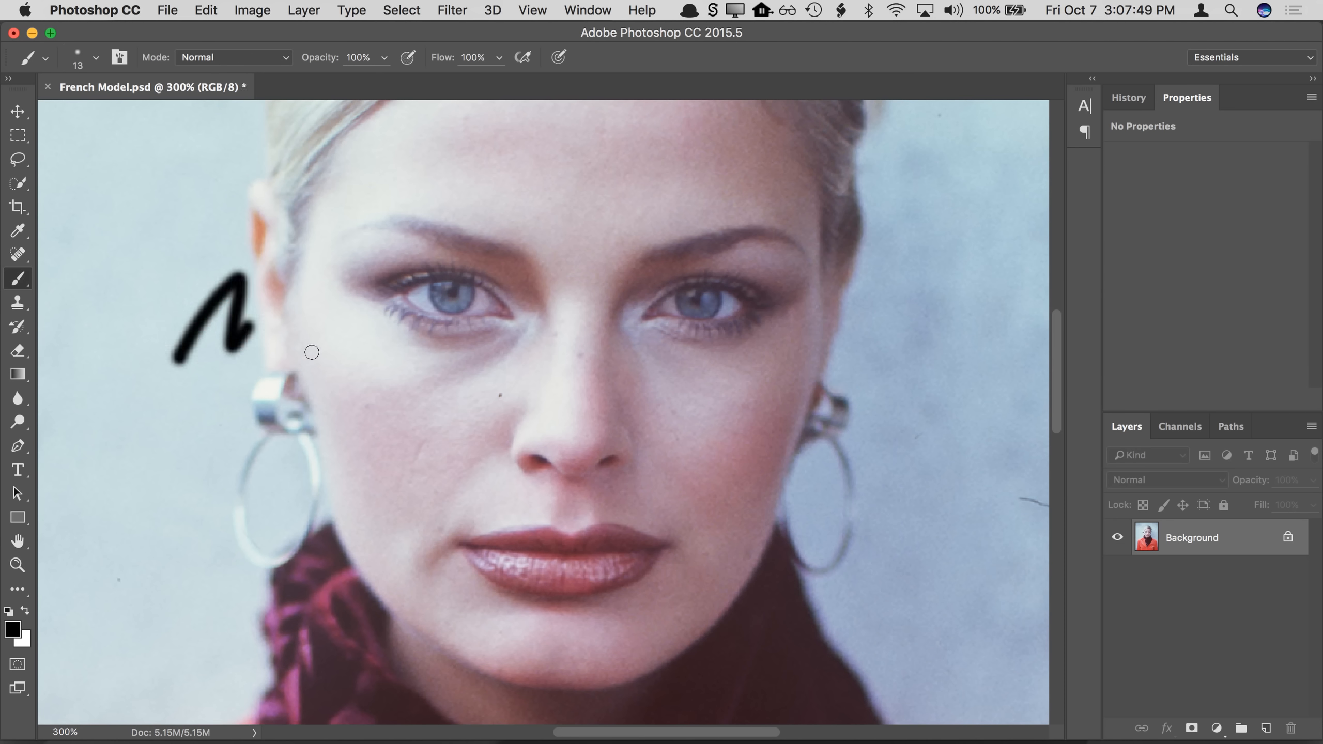
Step: Shift the image up with the Hand tool, and paint a short curved black brush stroke below the zigzag, beside the earring
{"action": "left_click", "coordinate": [23, 542]}
{"action": "left_click_drag", "start_coordinate": [206, 530], "coordinate": [264, 423]}
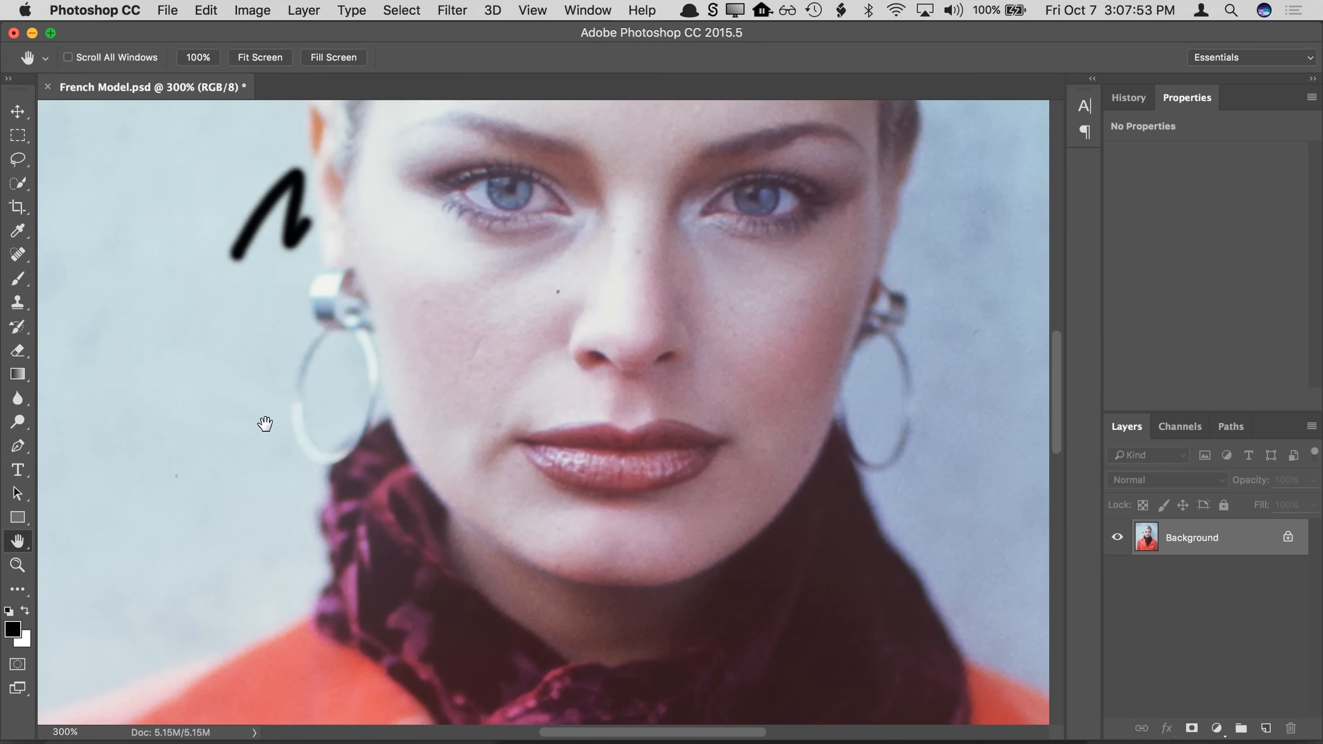
{"action": "left_click", "coordinate": [21, 284]}
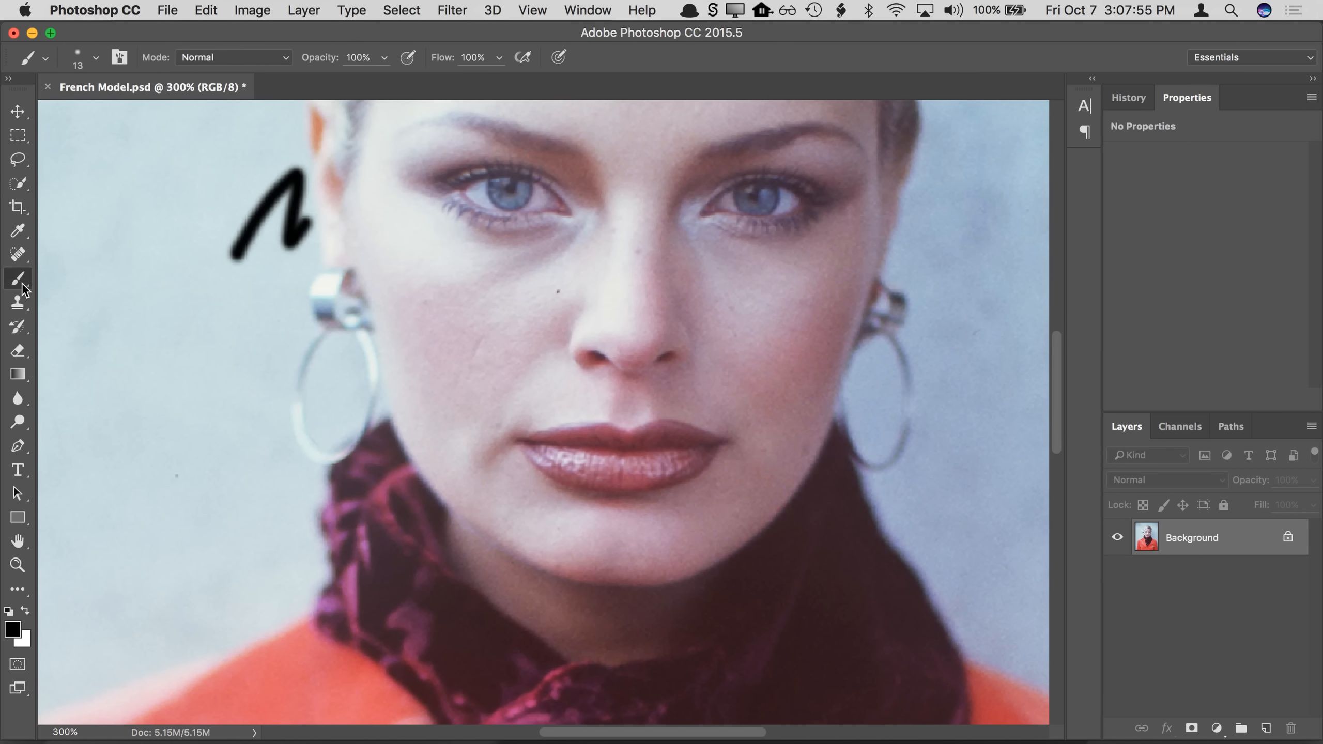
{"action": "left_click_drag", "start_coordinate": [238, 323], "coordinate": [290, 292]}
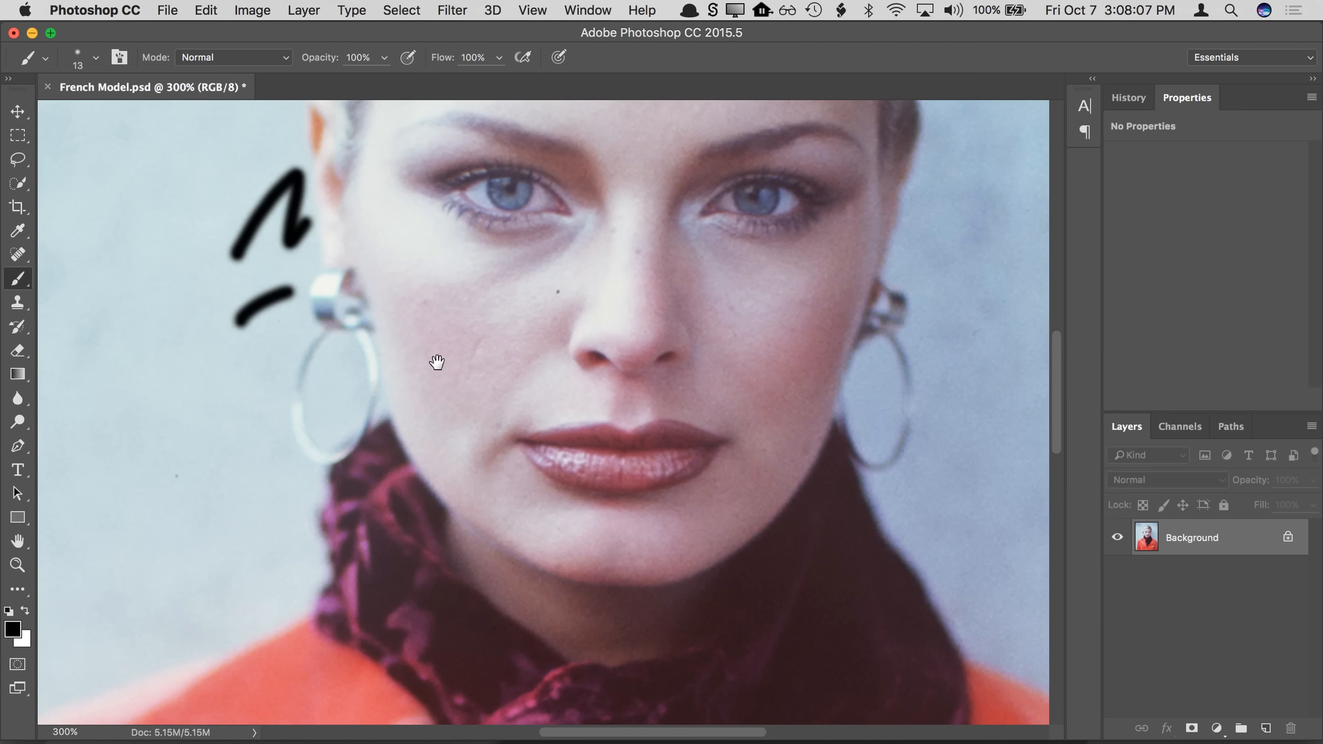
Step: With the Brush tool still active, pan around the face, and fit the whole image on screen
{"action": "left_click_drag", "start_coordinate": [437, 361], "coordinate": [323, 515]}
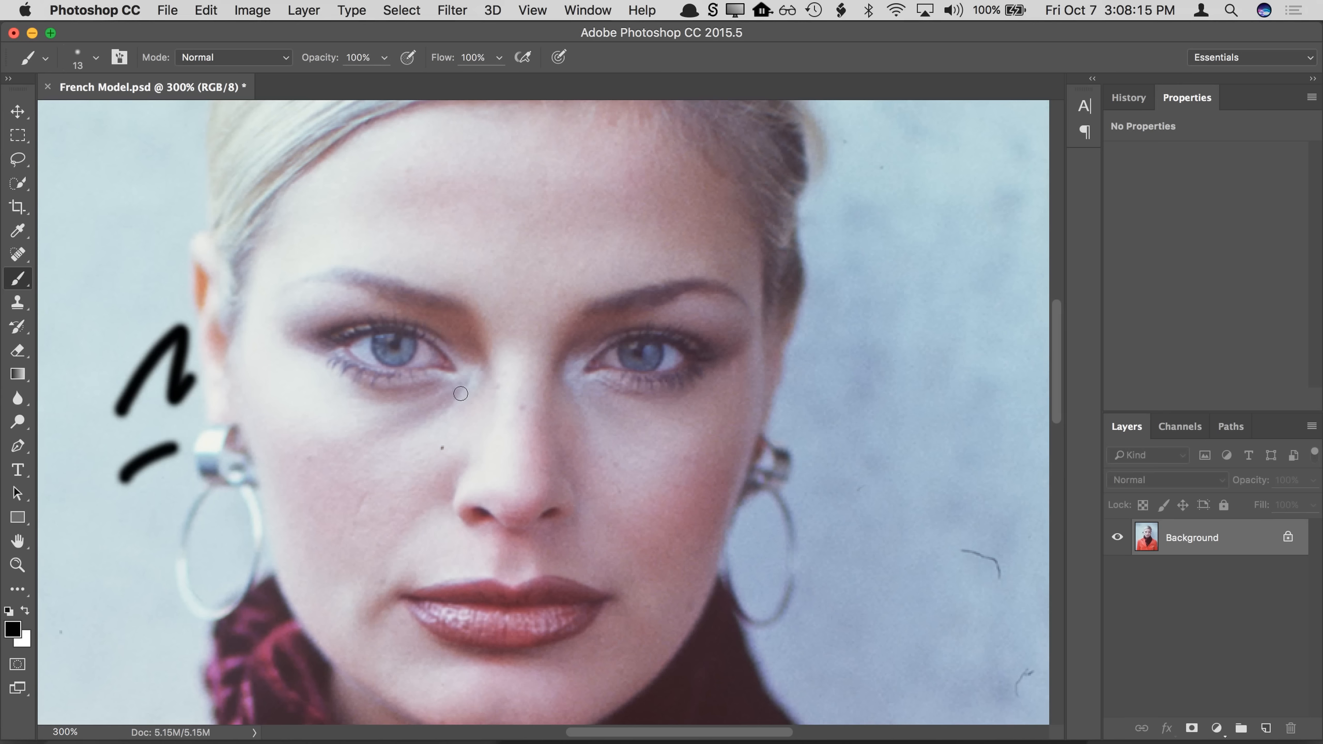
{"action": "mouse_move", "coordinate": [494, 431]}
{"action": "left_mouse_down"}
{"action": "mouse_move", "coordinate": [515, 391]}
{"action": "mouse_move", "coordinate": [466, 304]}
{"action": "mouse_move", "coordinate": [508, 442]}
{"action": "left_mouse_up"}
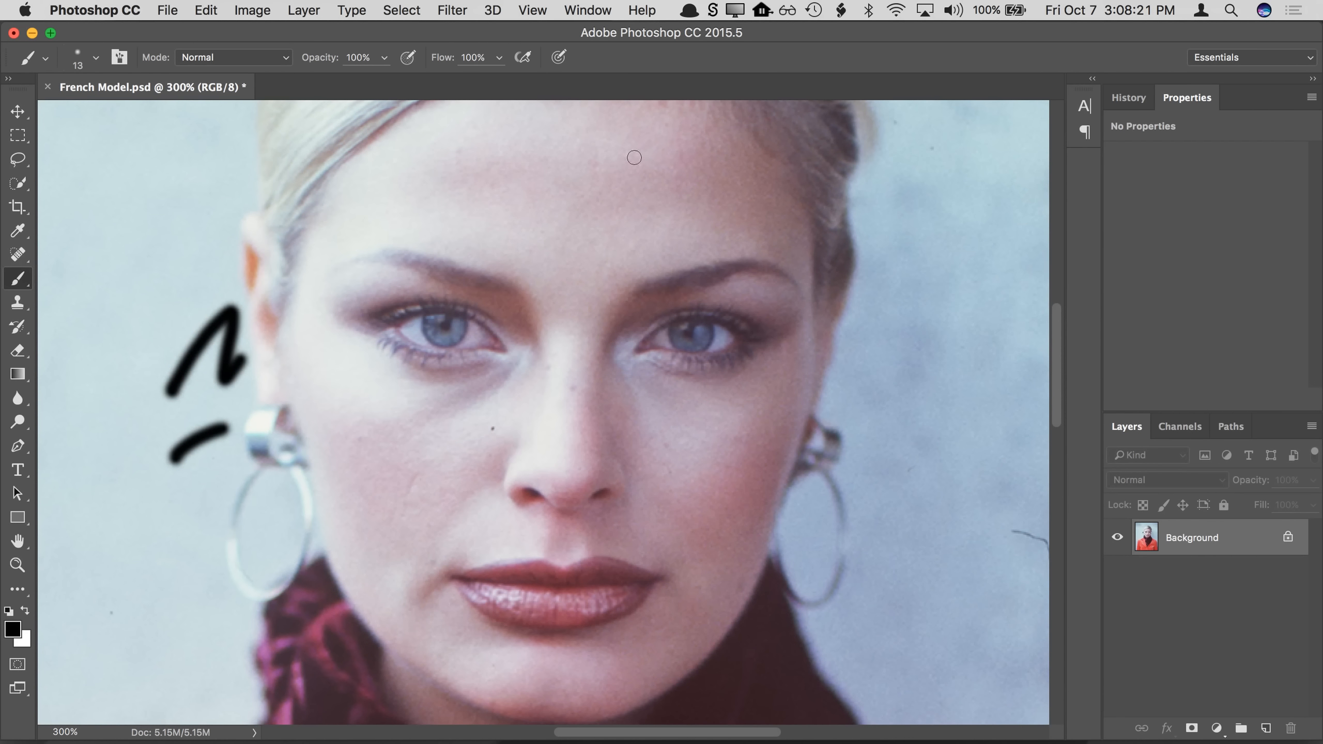
{"action": "left_click", "coordinate": [541, 13]}
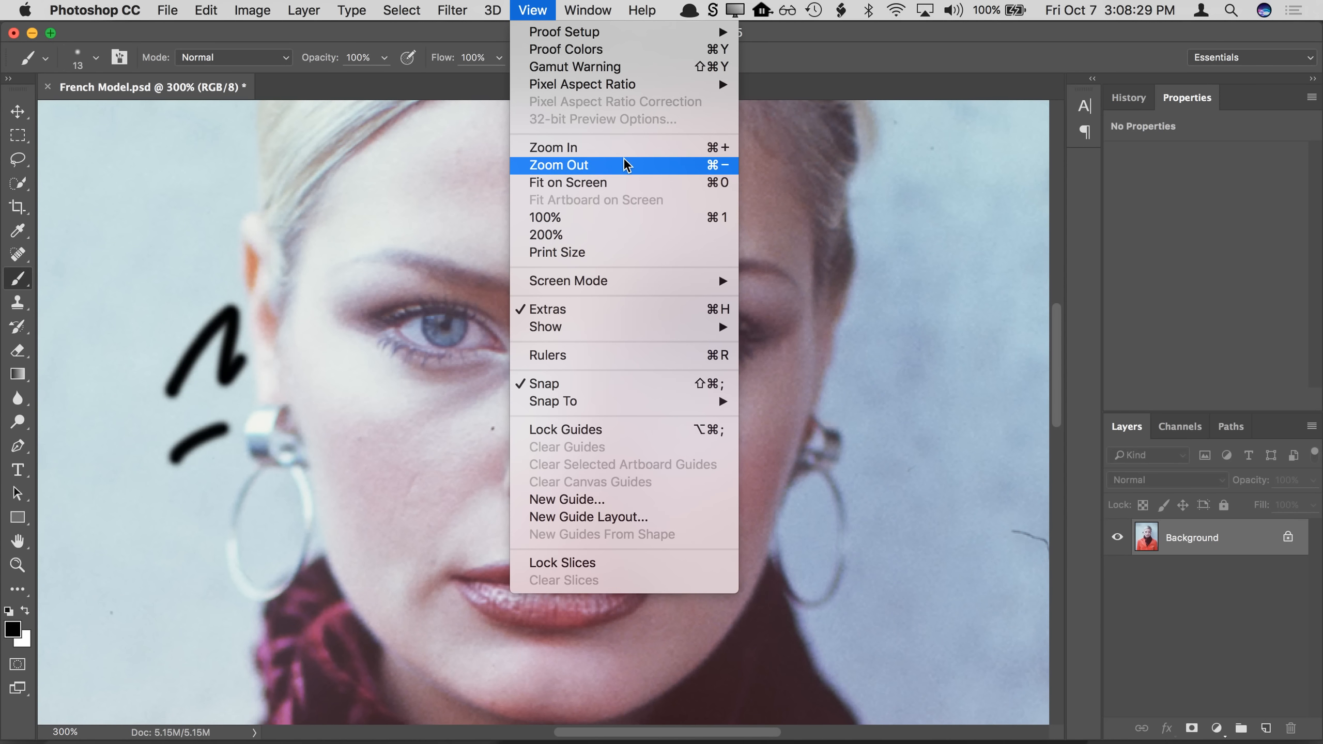
{"action": "left_click", "coordinate": [696, 185]}
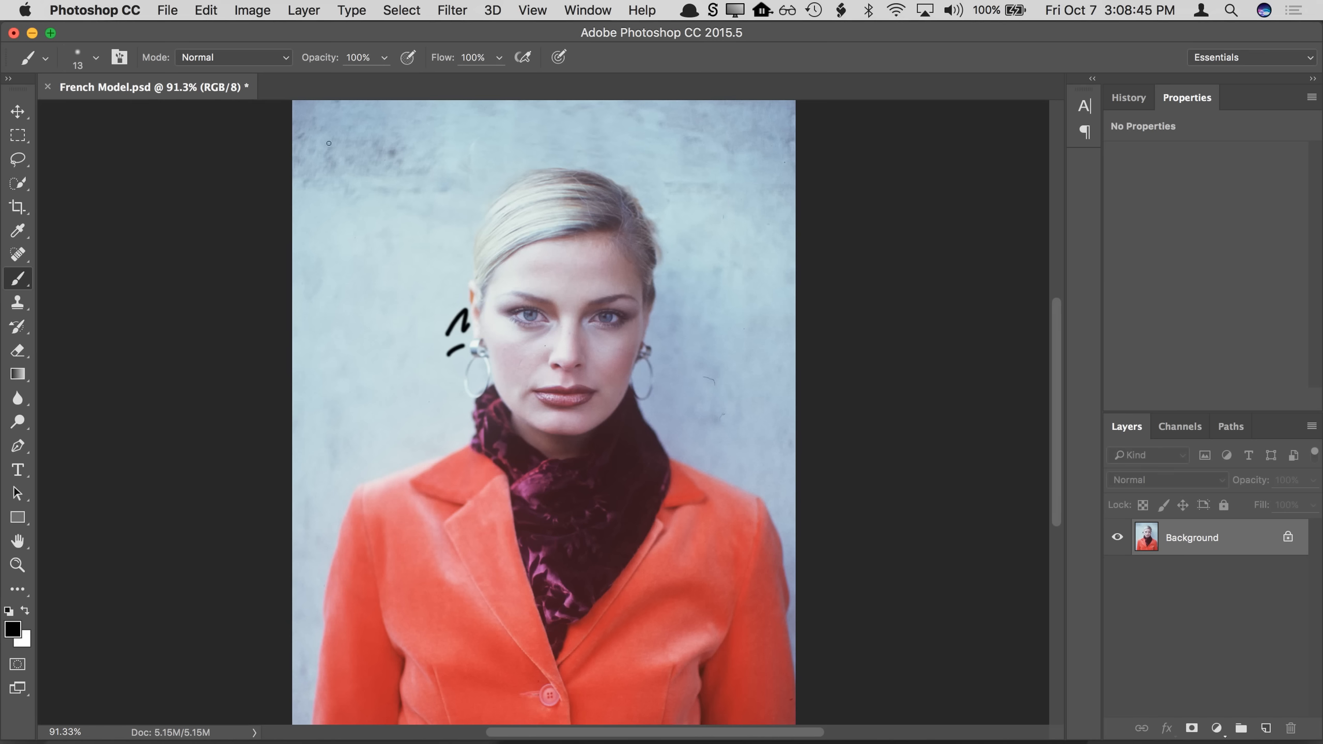
Step: Undo the short brush stroke, and zoom in with Scrubby Zoom to about 447% around the remaining zigzag
{"action": "left_click", "coordinate": [211, 12]}
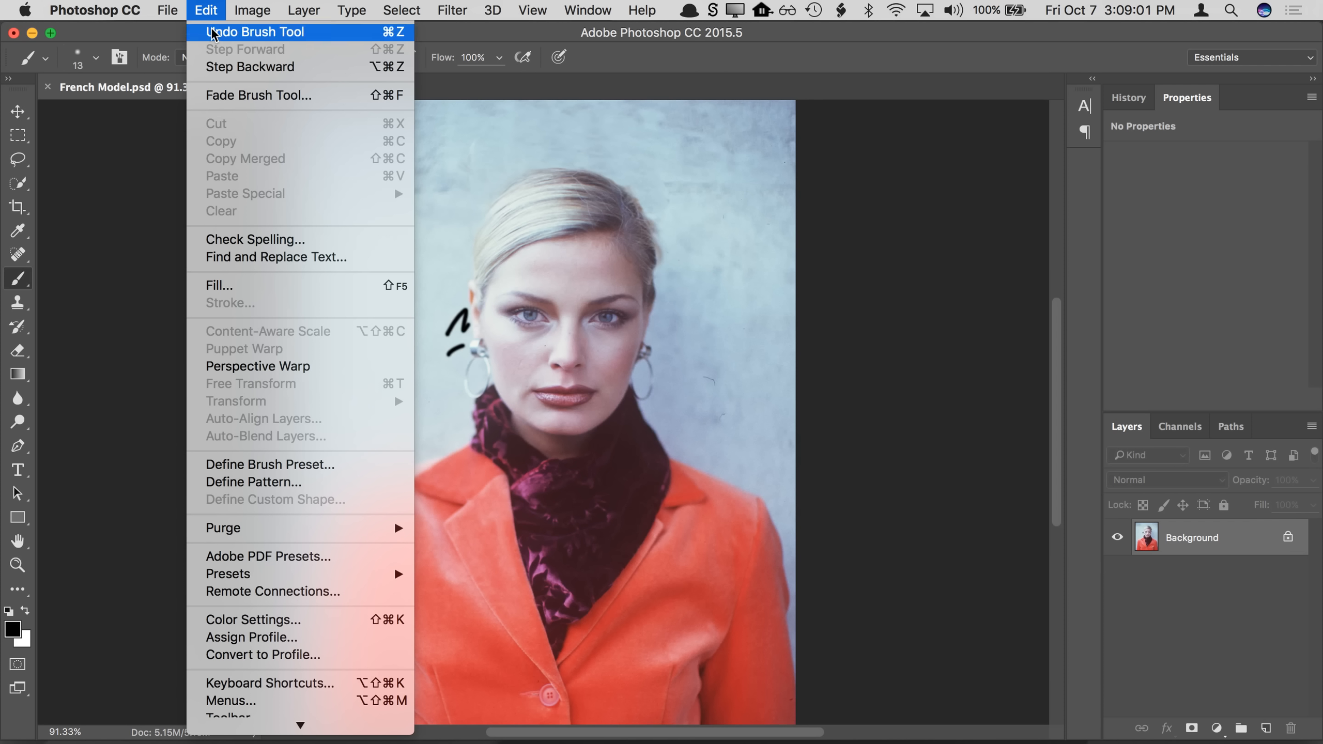
{"action": "left_click", "coordinate": [213, 33]}
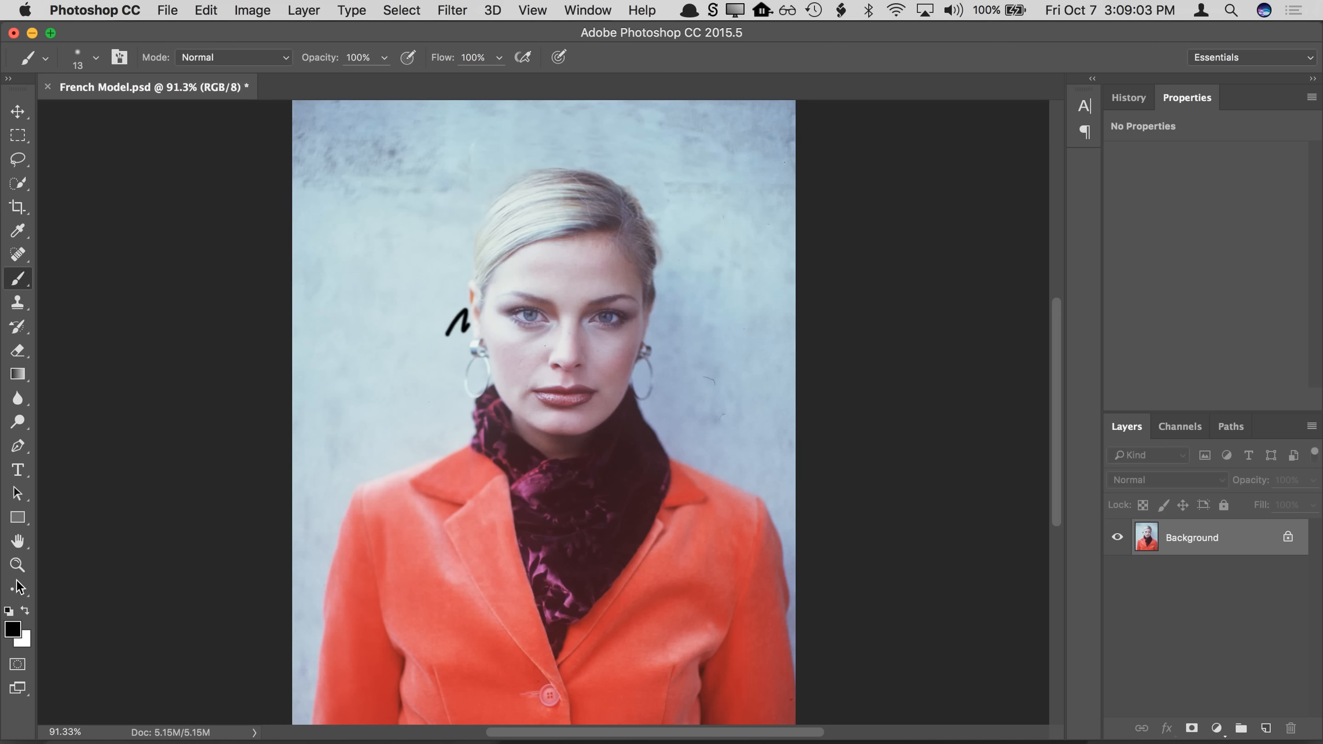
{"action": "left_click", "coordinate": [17, 564]}
{"action": "left_click", "coordinate": [473, 336]}
{"action": "left_click_drag", "start_coordinate": [473, 335], "coordinate": [531, 339]}
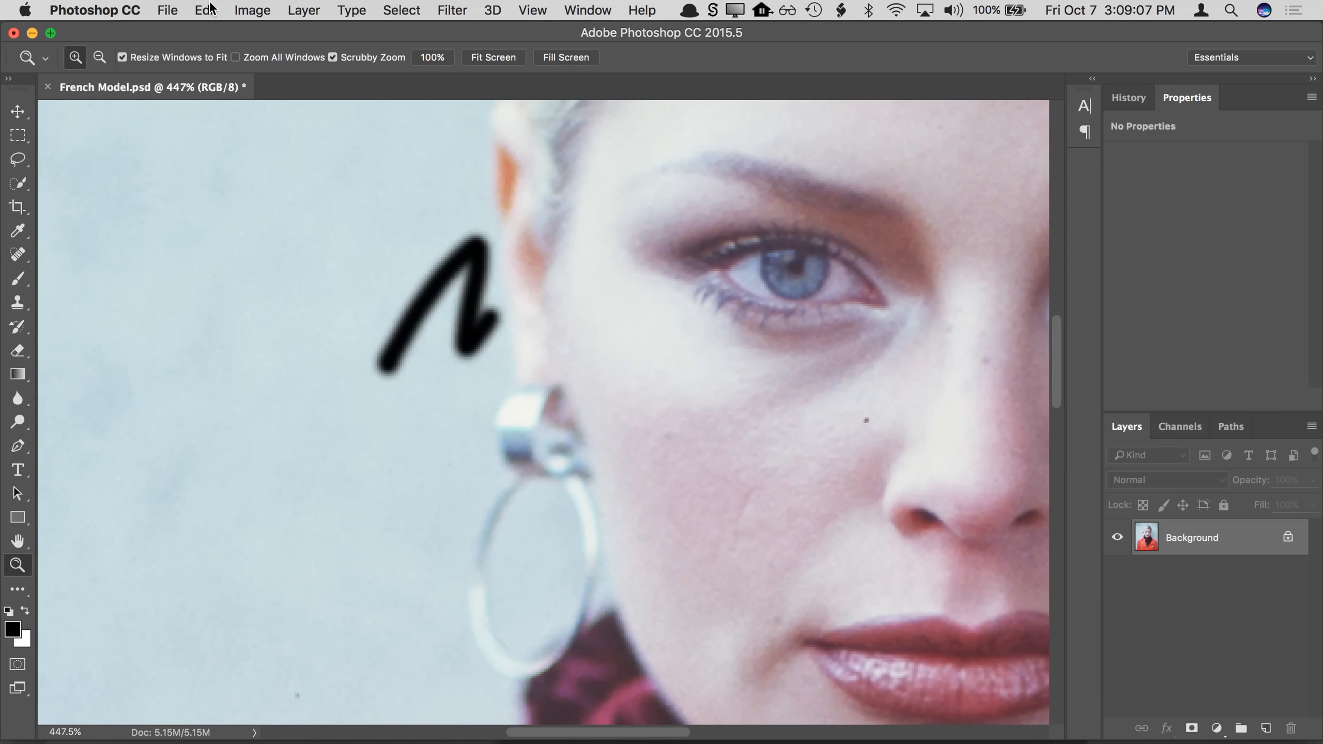
Step: Redo and undo the short brush stroke three times to compare the image with and without it
{"action": "left_click", "coordinate": [211, 9]}
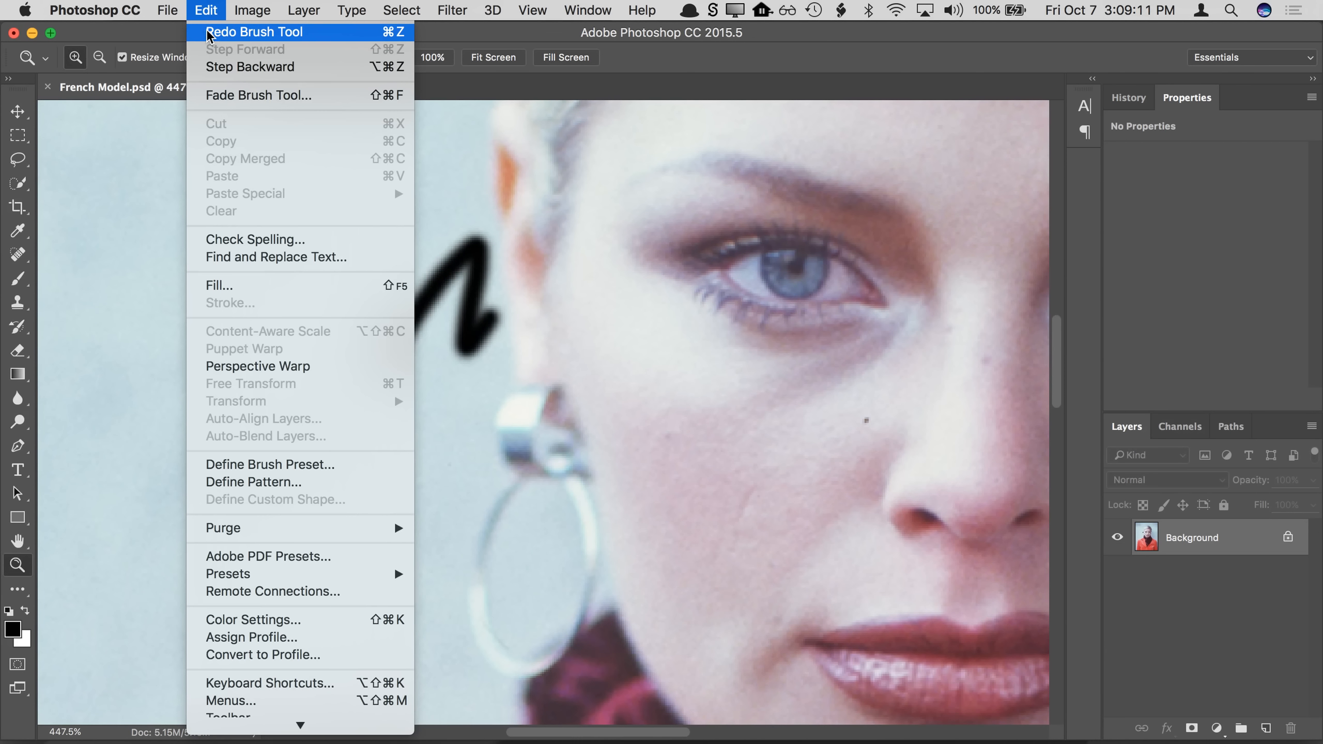
{"action": "left_click", "coordinate": [211, 32]}
{"action": "left_click", "coordinate": [208, 10]}
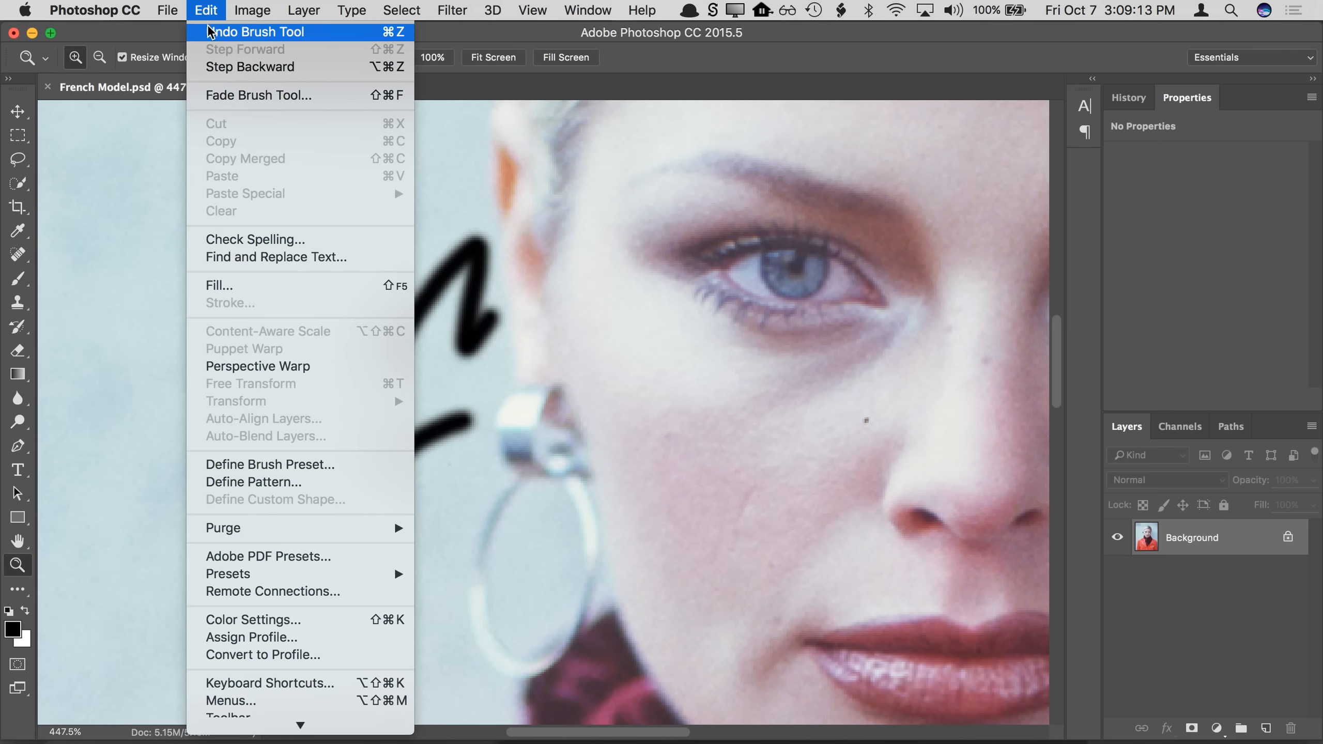
{"action": "left_click", "coordinate": [211, 32]}
{"action": "left_click", "coordinate": [208, 10]}
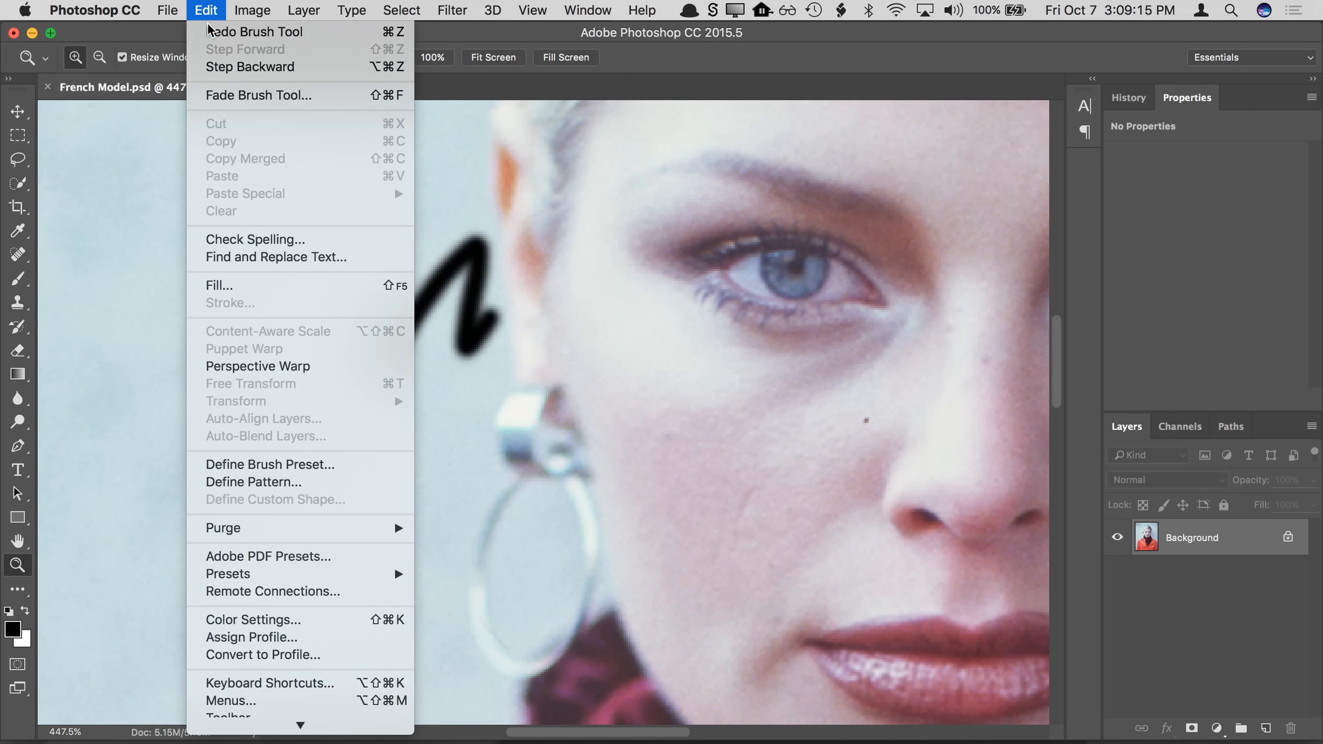
{"action": "left_click", "coordinate": [210, 32]}
{"action": "left_click", "coordinate": [208, 10]}
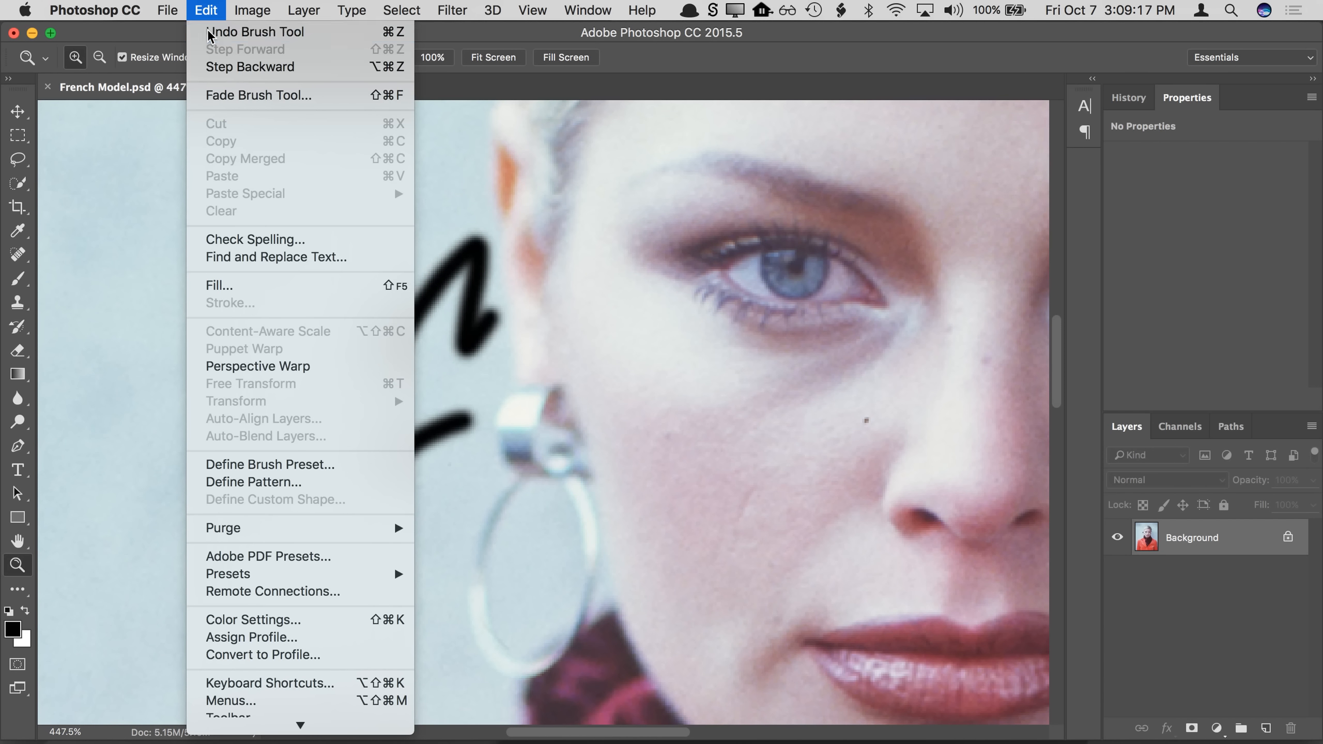
{"action": "left_click", "coordinate": [211, 32]}
{"action": "left_click", "coordinate": [208, 9]}
{"action": "left_click", "coordinate": [210, 32]}
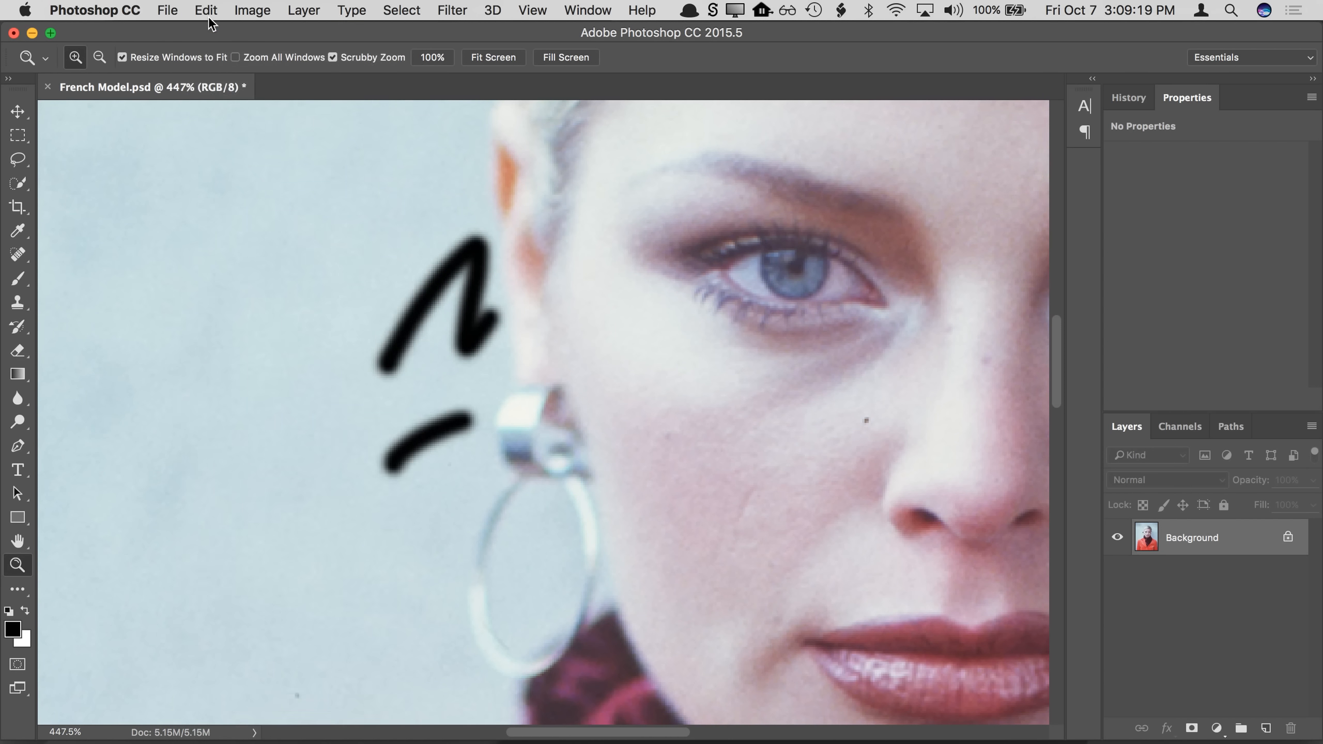
{"action": "left_click", "coordinate": [208, 9]}
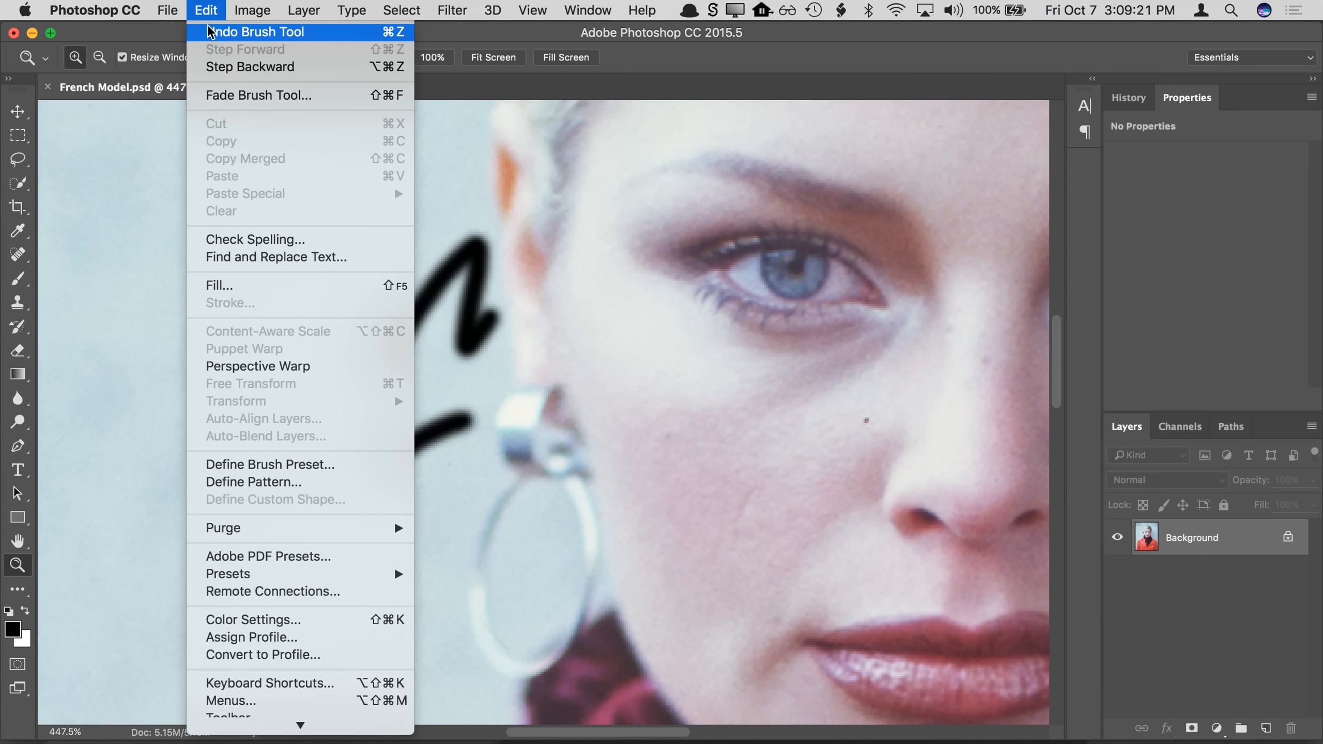
{"action": "left_click", "coordinate": [210, 32]}
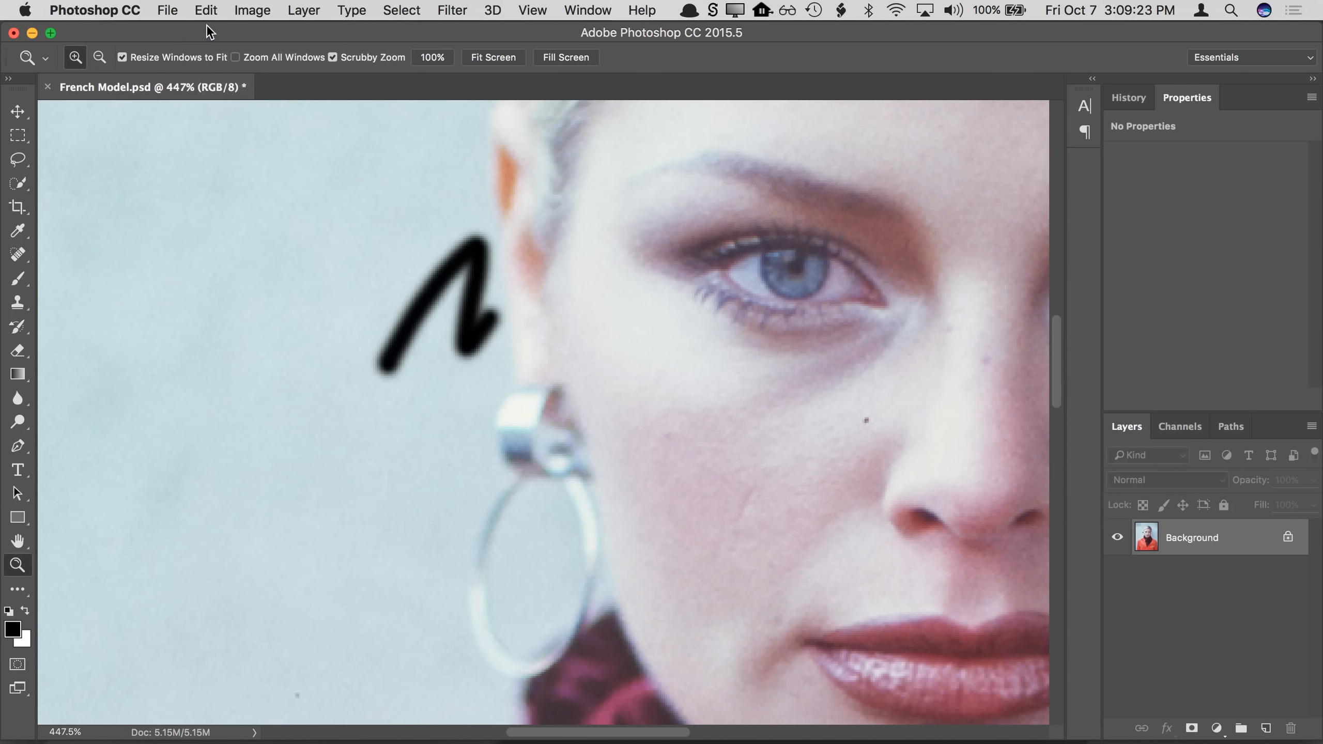
Step: Show the History panel in place of Properties, and redo the short brush stroke
{"action": "left_click", "coordinate": [1120, 97]}
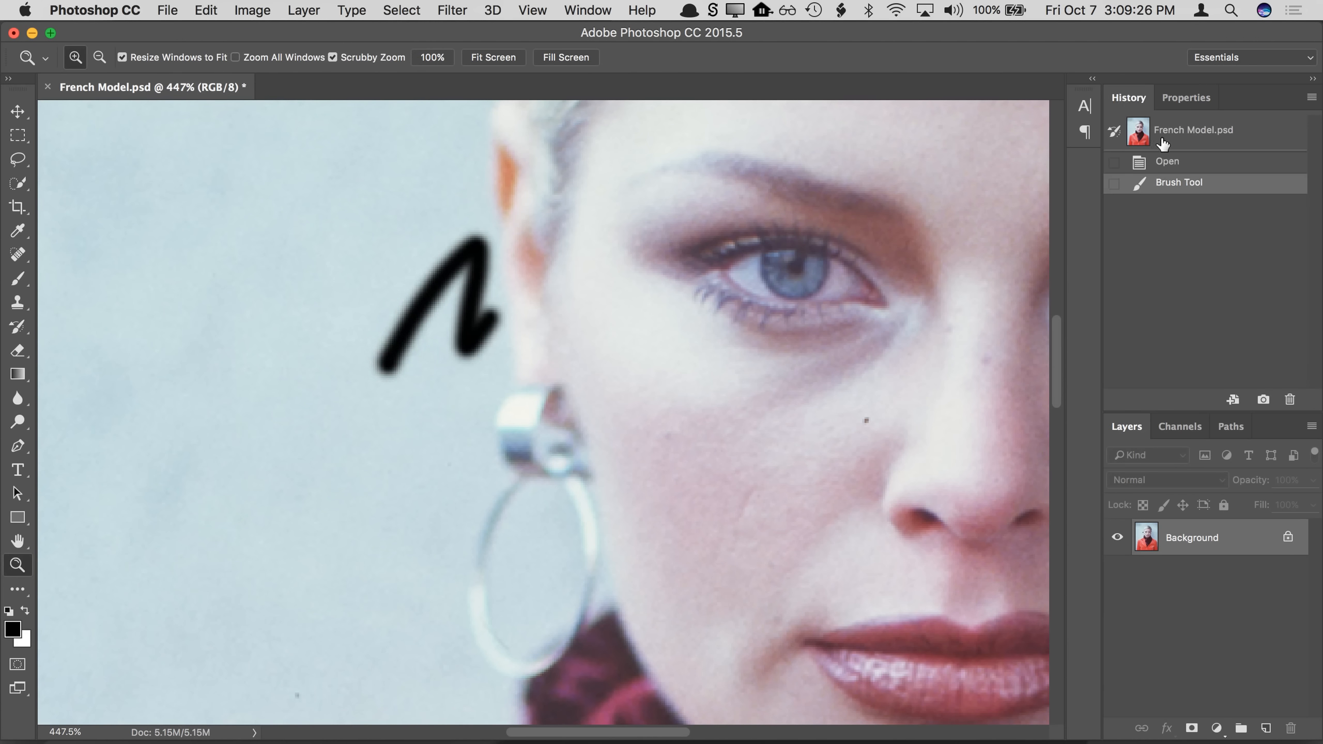
{"action": "left_click", "coordinate": [1172, 98]}
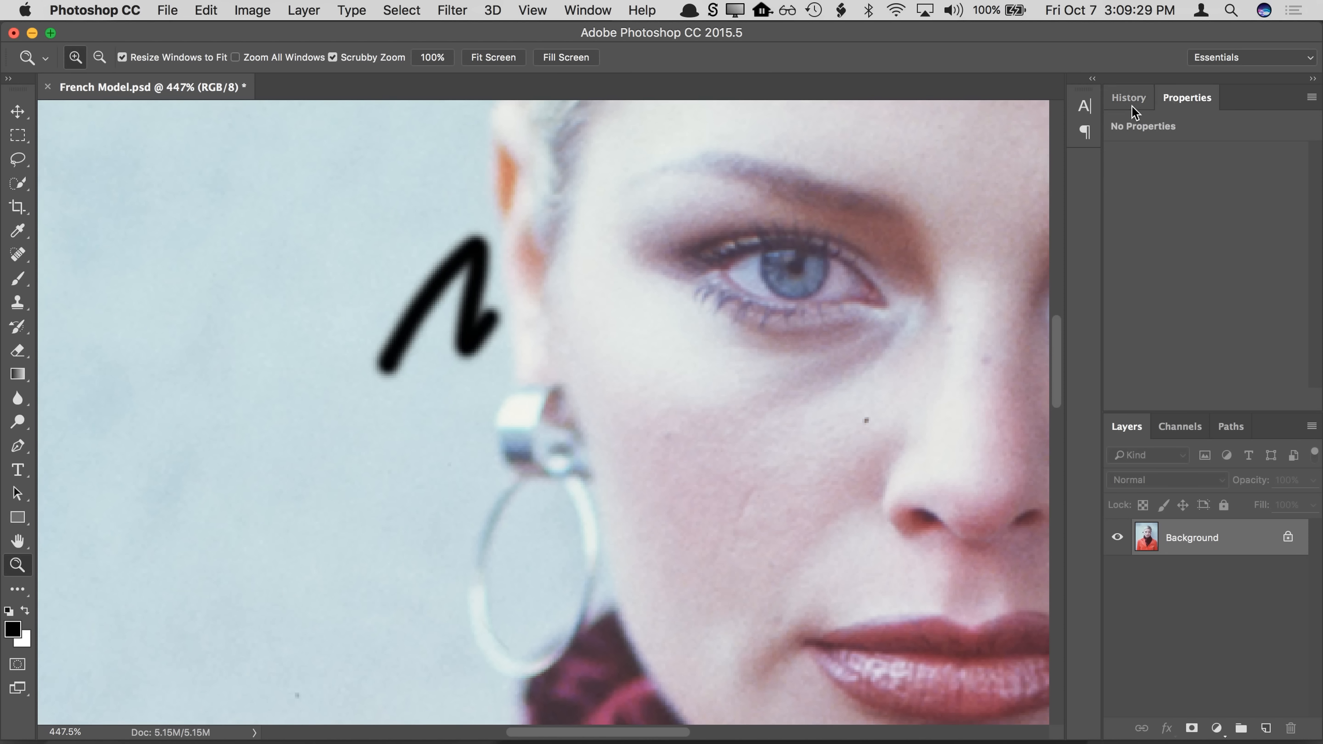
{"action": "left_click", "coordinate": [589, 11]}
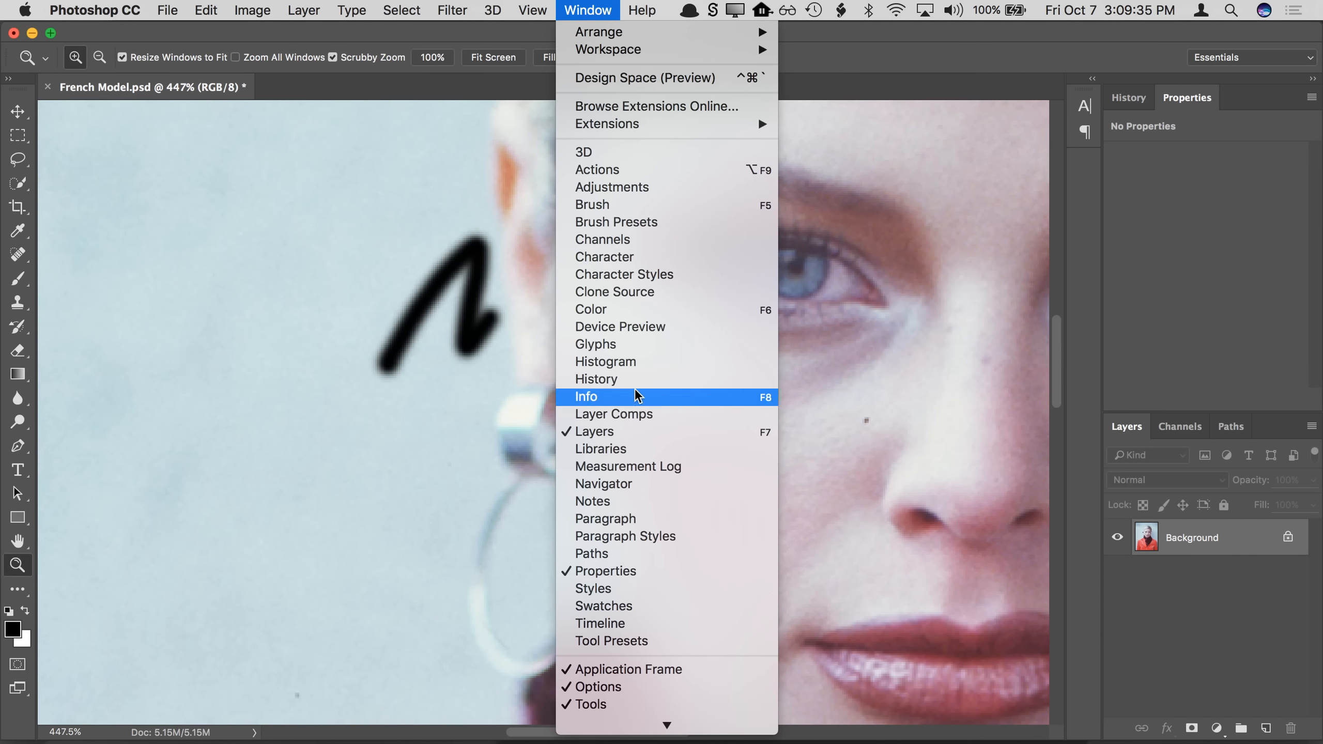
{"action": "left_click", "coordinate": [608, 384]}
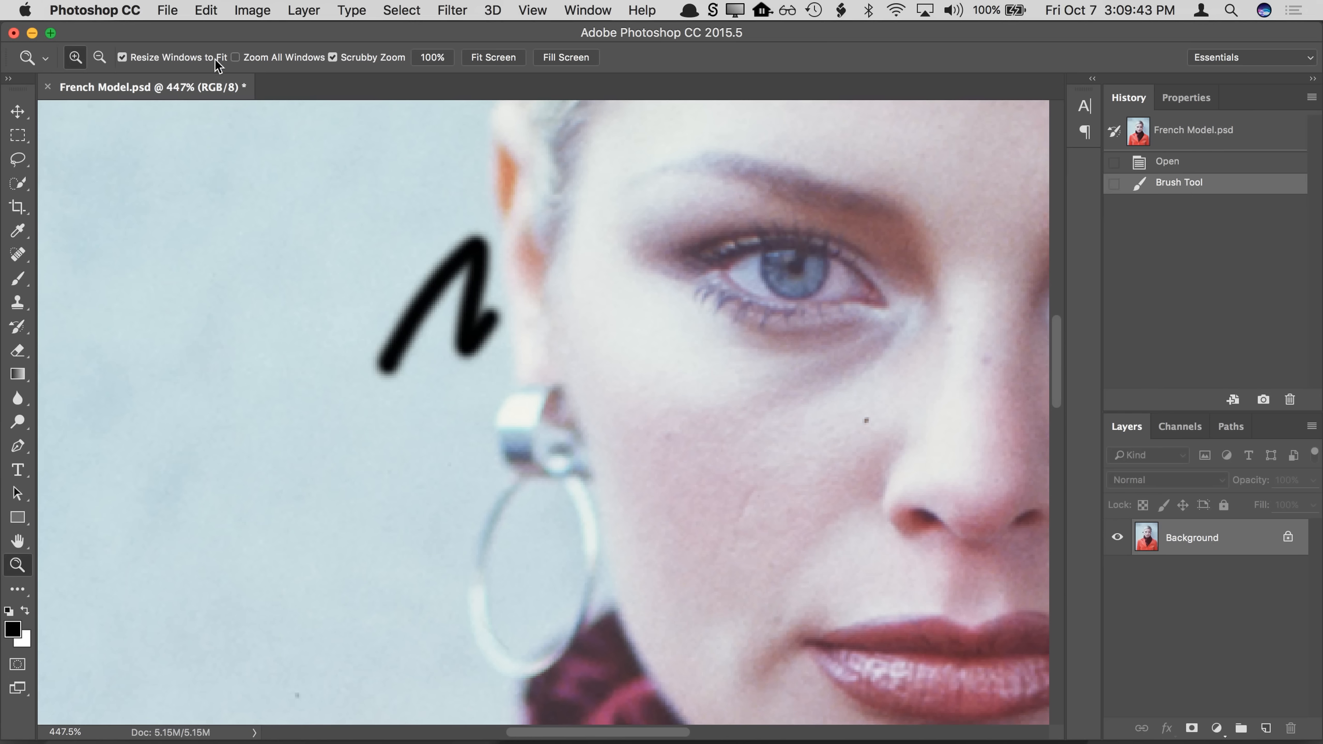
{"action": "left_click", "coordinate": [206, 15]}
{"action": "left_click", "coordinate": [208, 26]}
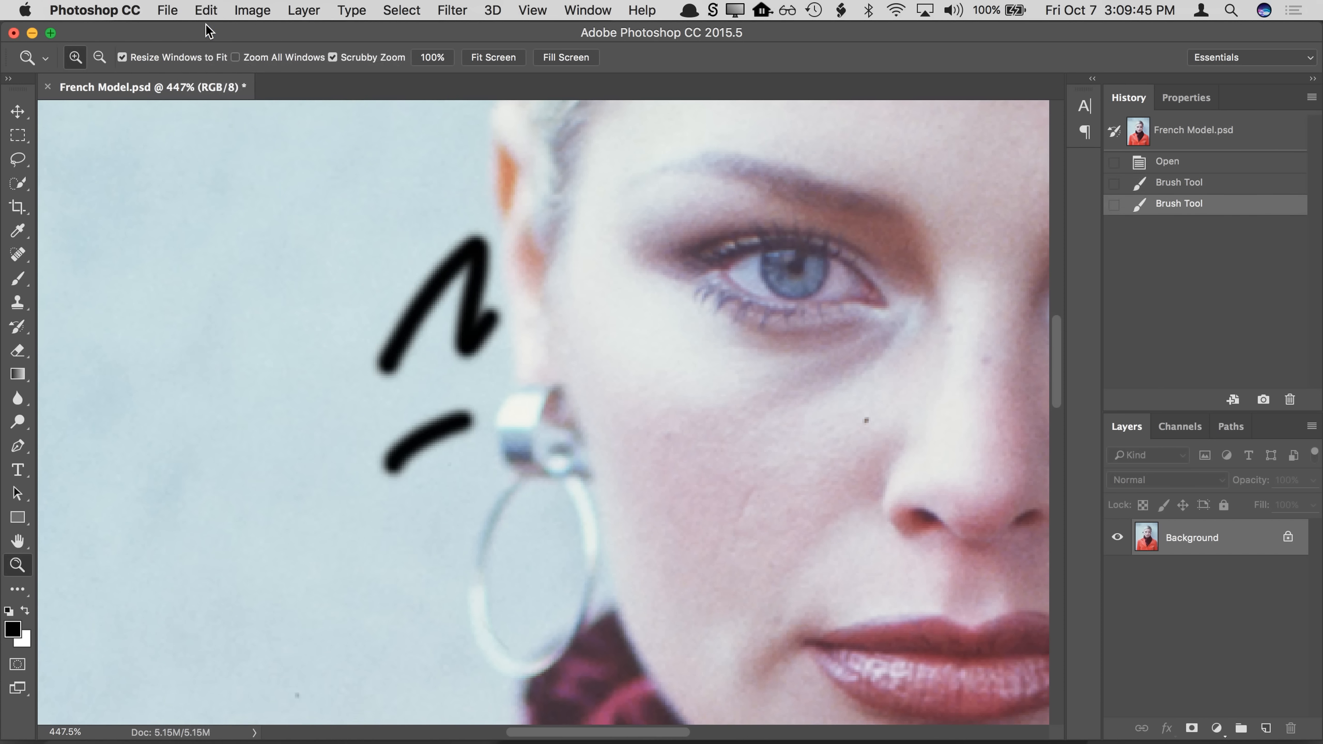
Step: Switch the history to the Open state and back to the last Brush Tool state, and undo and redo that state change
{"action": "left_click", "coordinate": [1189, 166]}
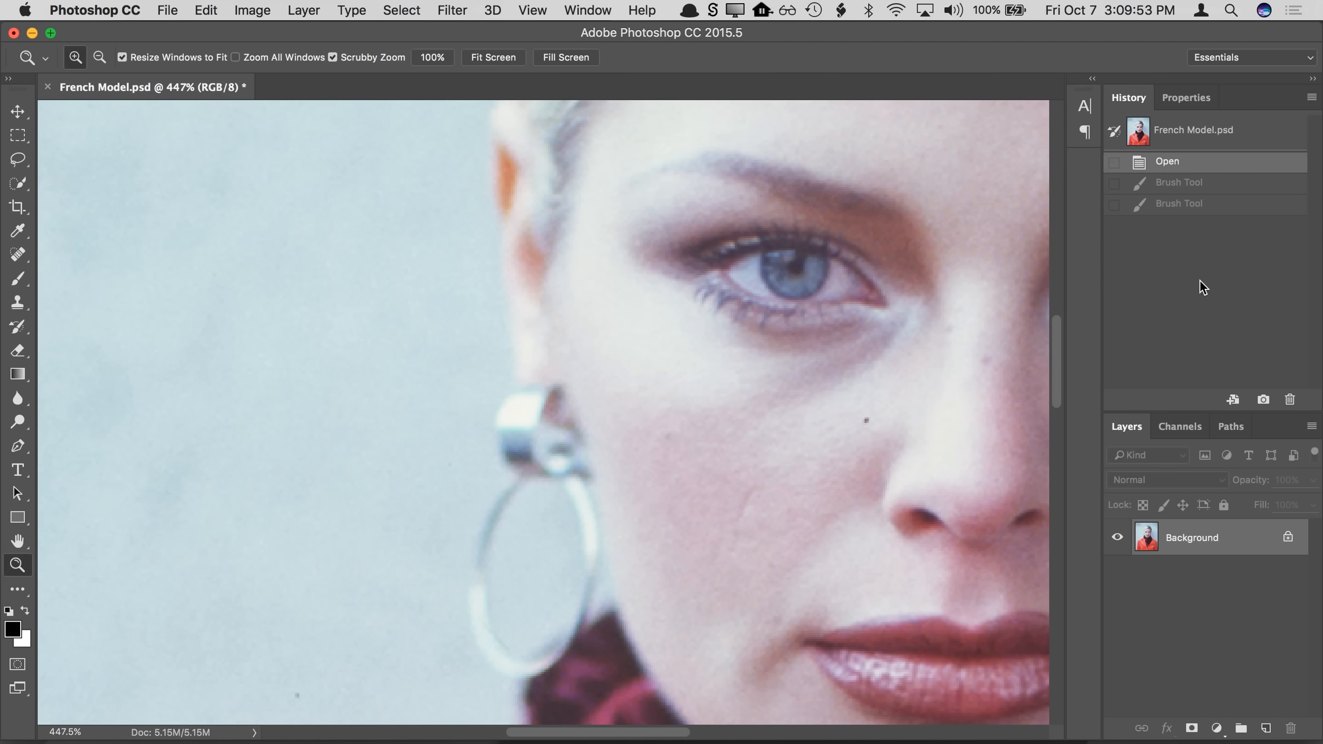
{"action": "left_click", "coordinate": [1166, 209]}
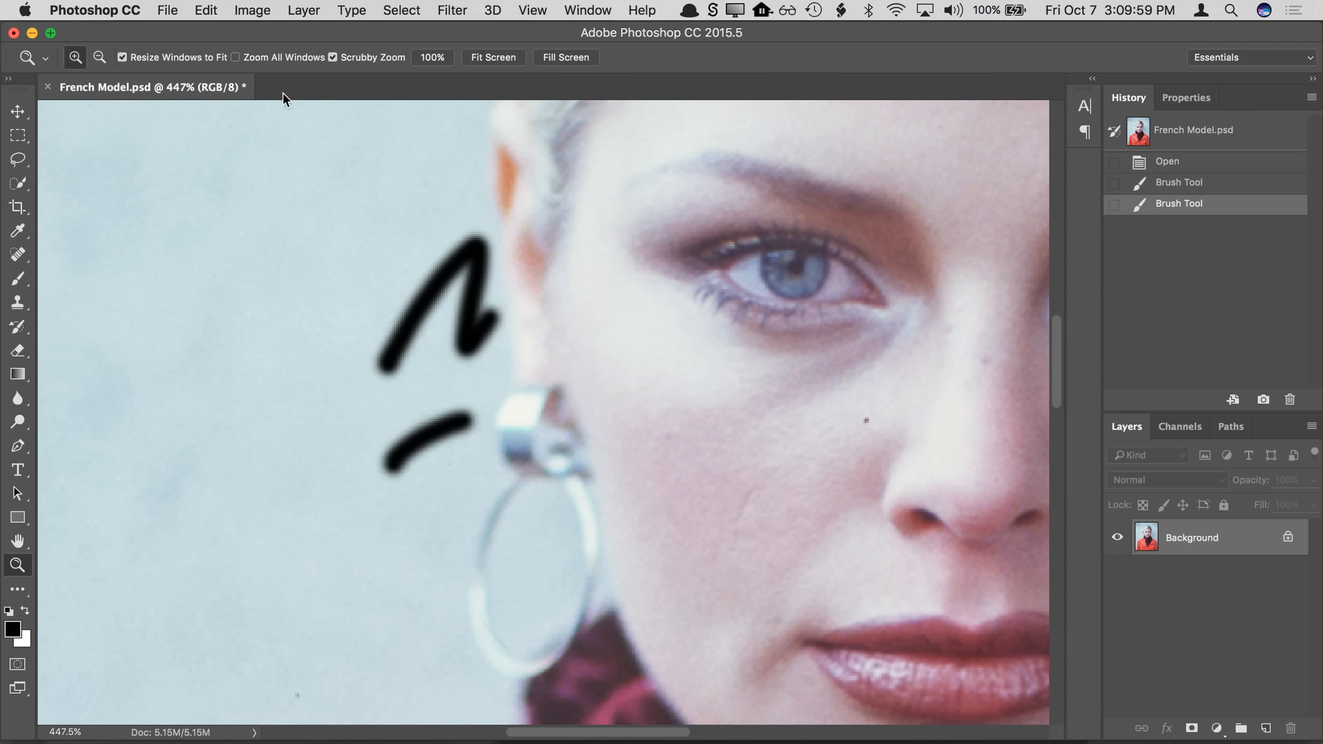
{"action": "left_click", "coordinate": [207, 11]}
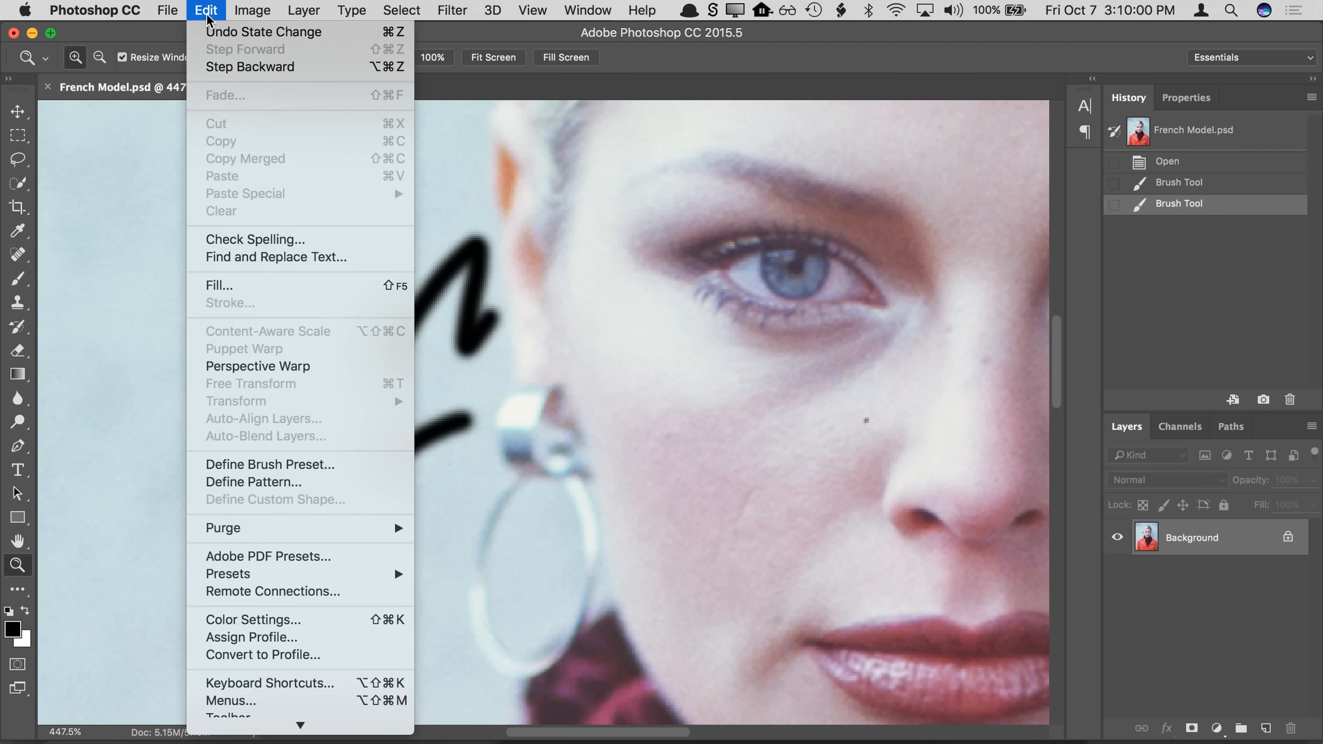
{"action": "left_click", "coordinate": [218, 33]}
{"action": "left_click", "coordinate": [207, 12]}
{"action": "left_click", "coordinate": [220, 33]}
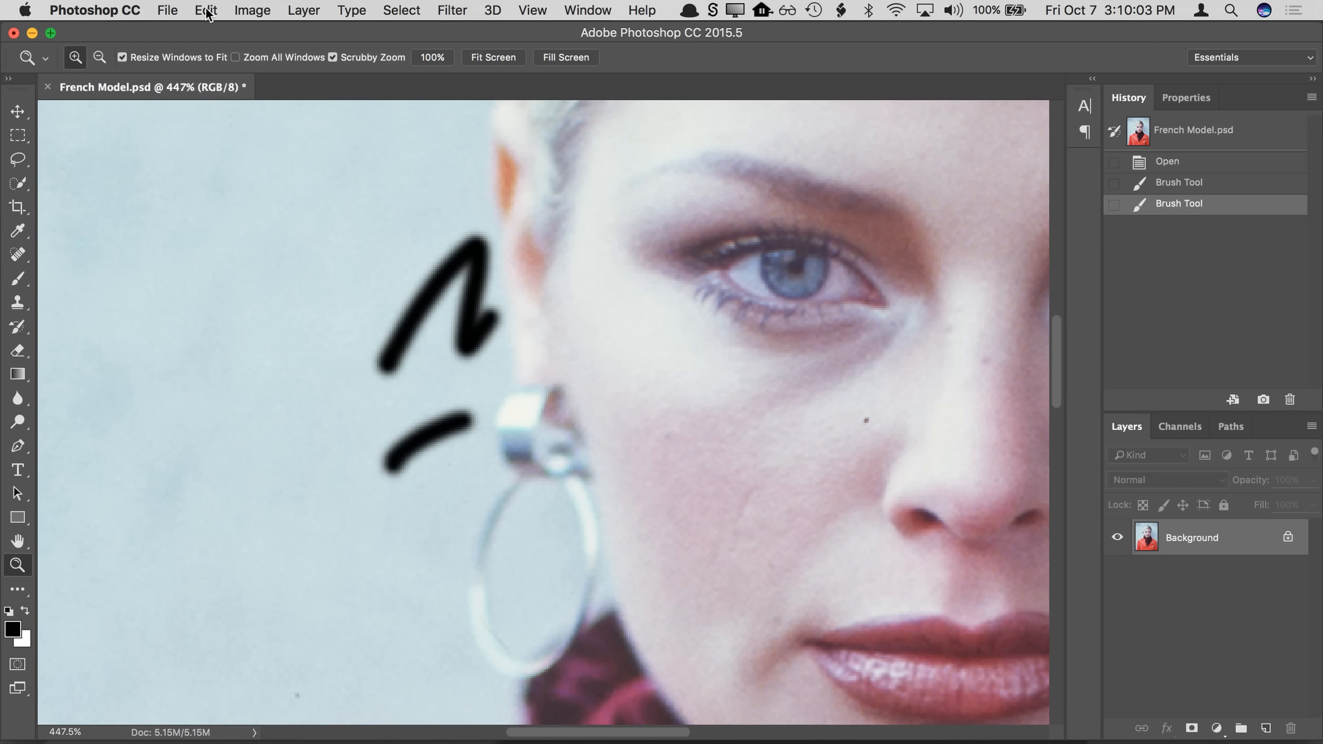
Step: Step backward twice through the history to the Open state
{"action": "left_click", "coordinate": [208, 15]}
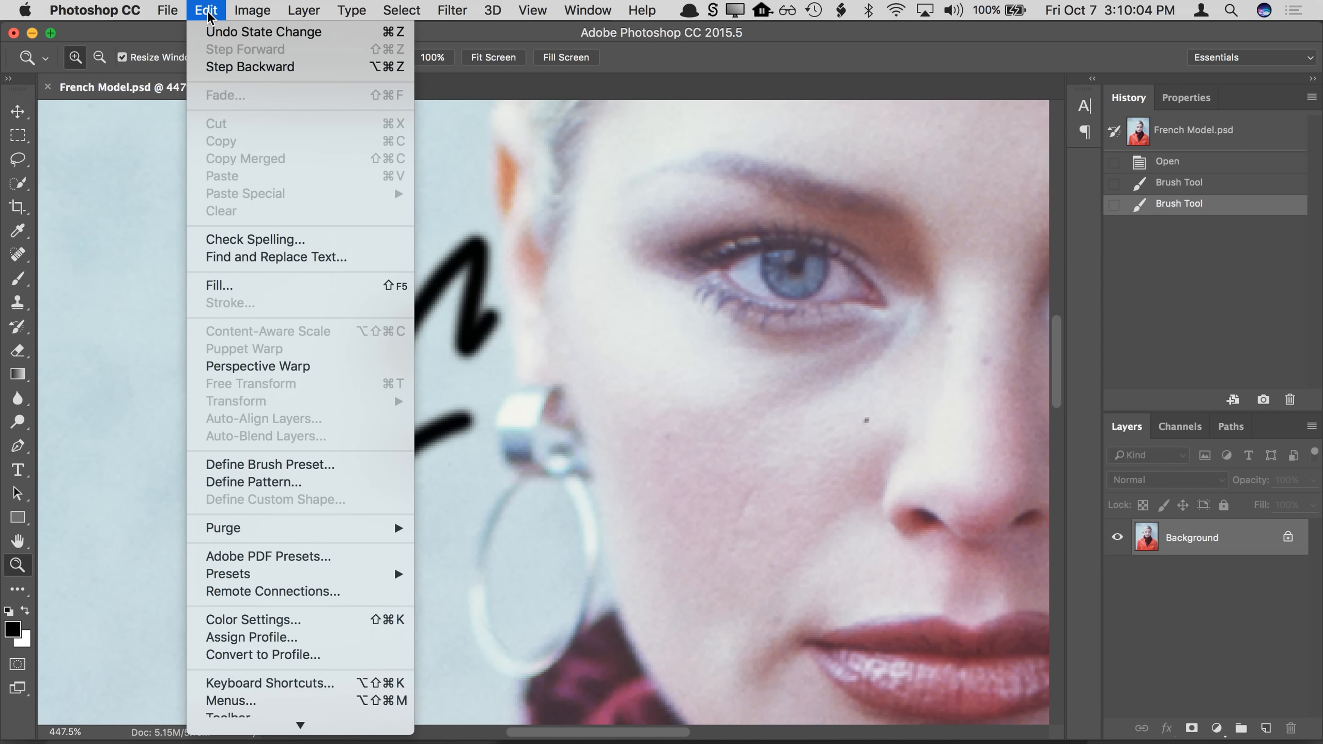
{"action": "left_click", "coordinate": [222, 69]}
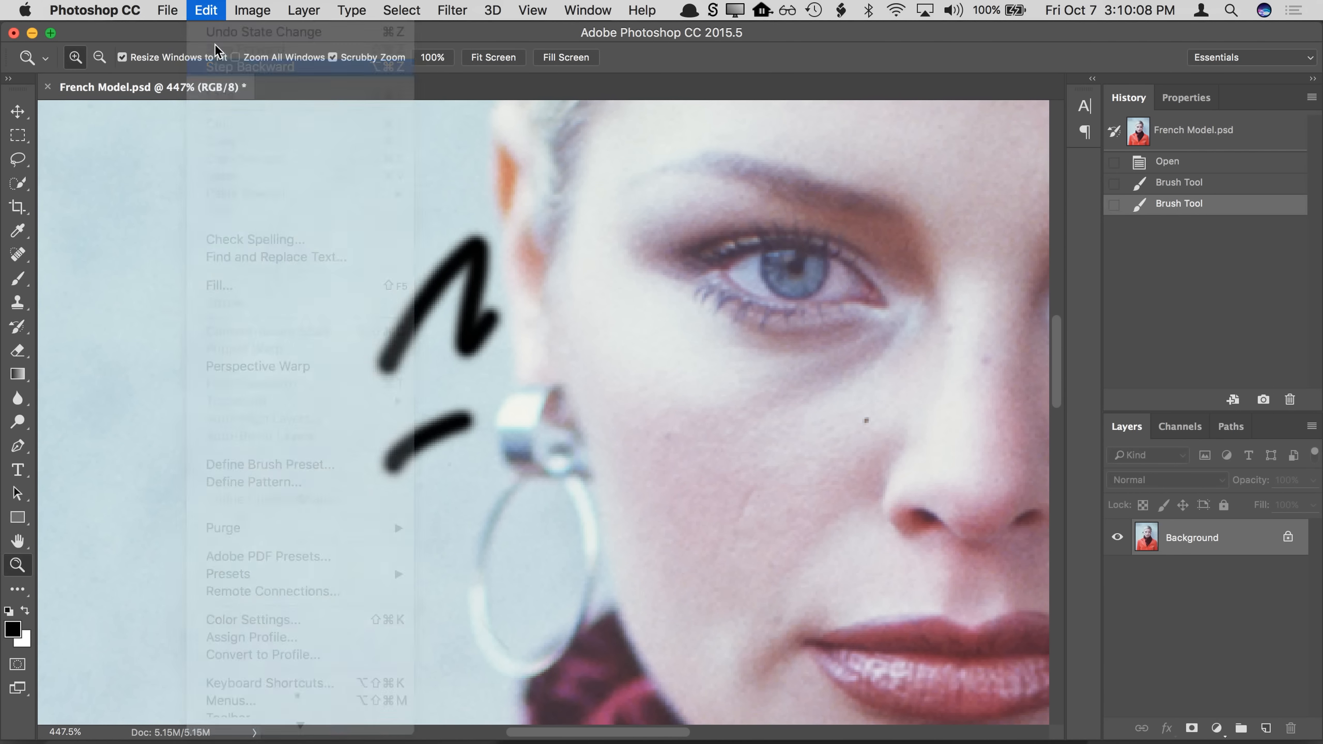
{"action": "left_click", "coordinate": [207, 13]}
{"action": "left_click", "coordinate": [227, 67]}
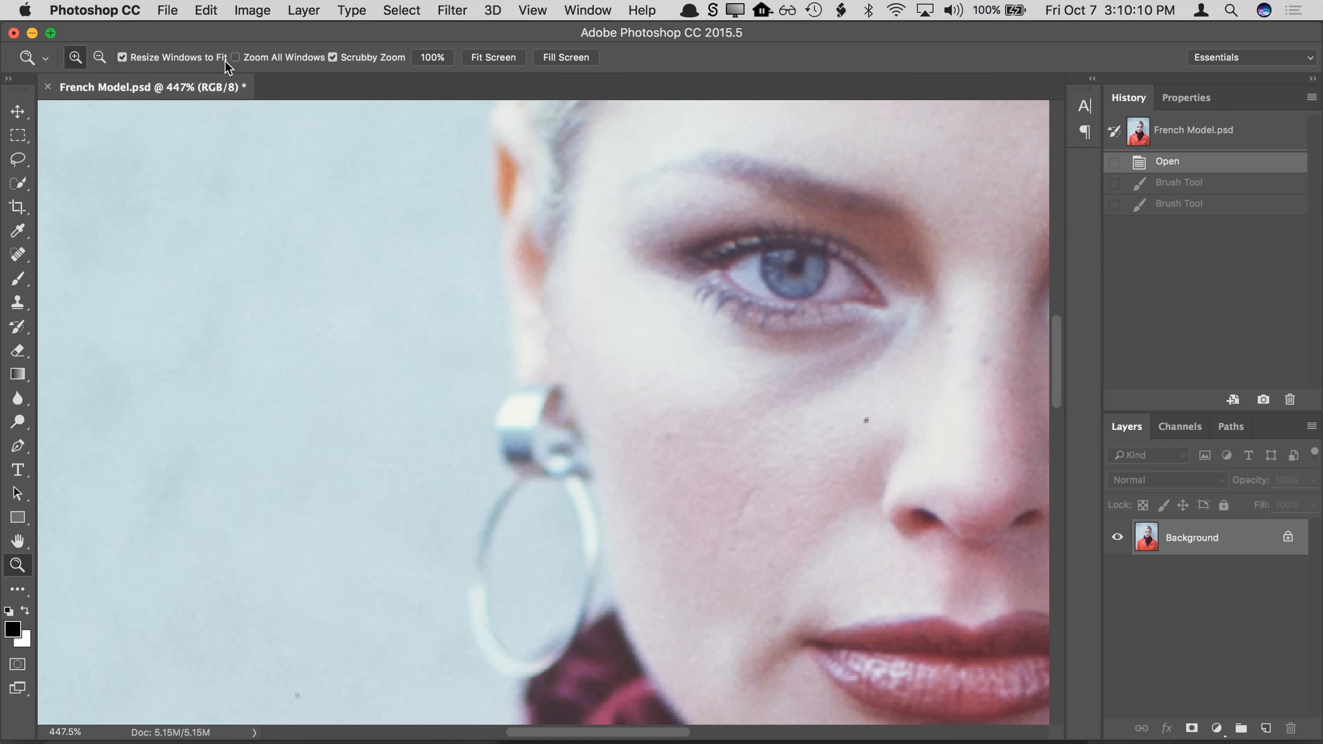
Step: Step forward twice through the history to restore both brush strokes
{"action": "left_click", "coordinate": [213, 14]}
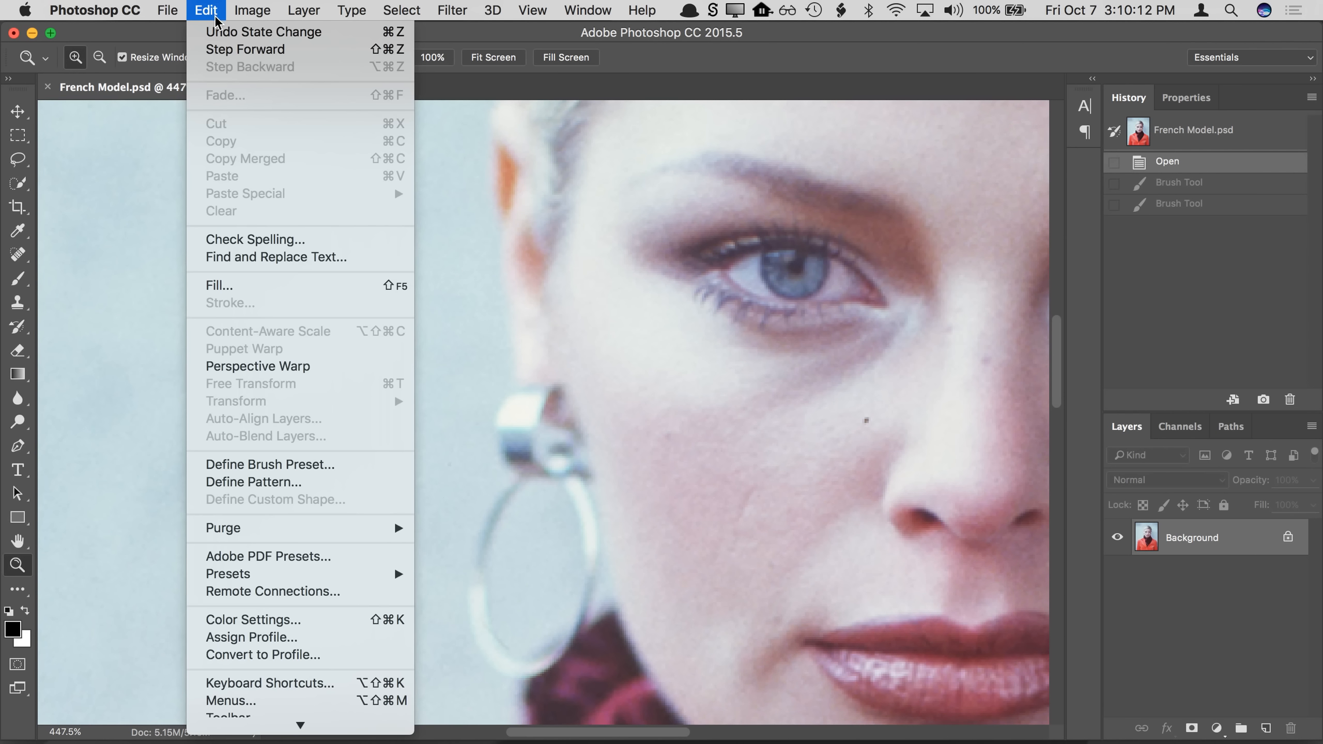
{"action": "left_click", "coordinate": [230, 55]}
{"action": "left_click", "coordinate": [211, 14]}
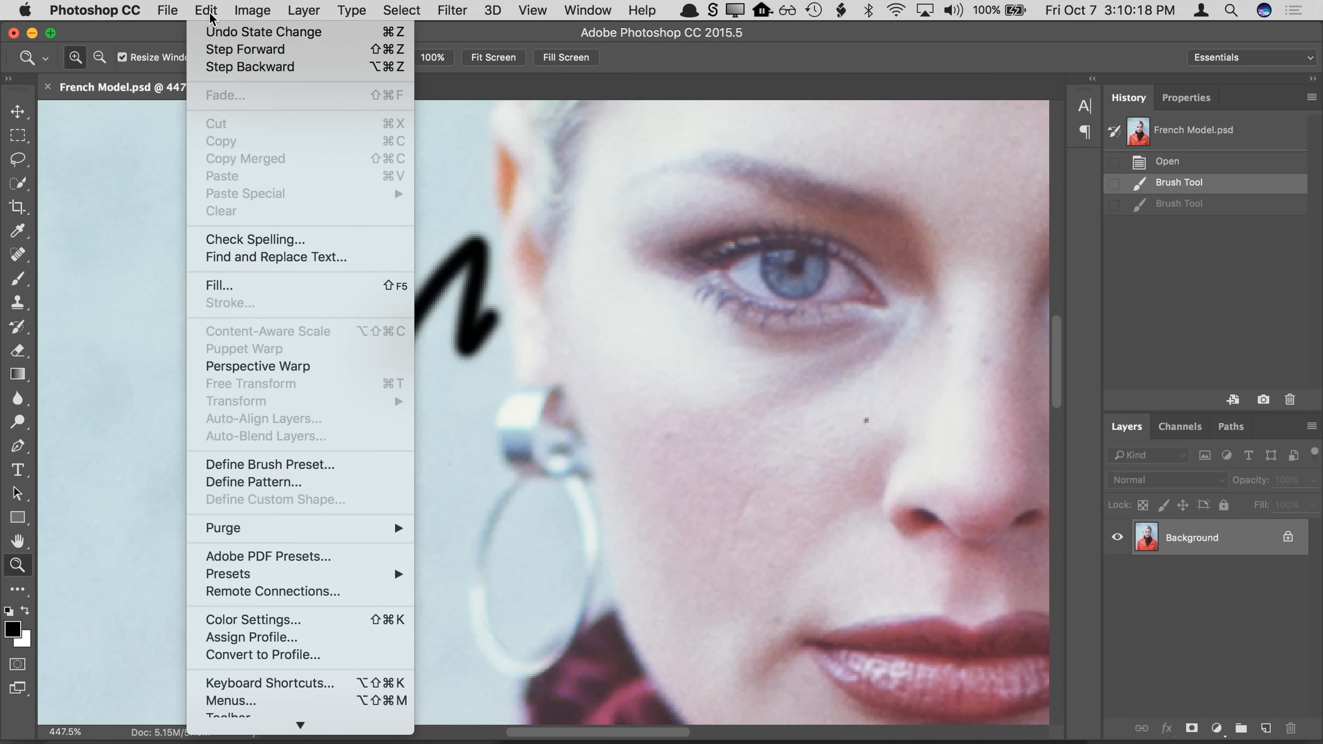
{"action": "left_click", "coordinate": [227, 50]}
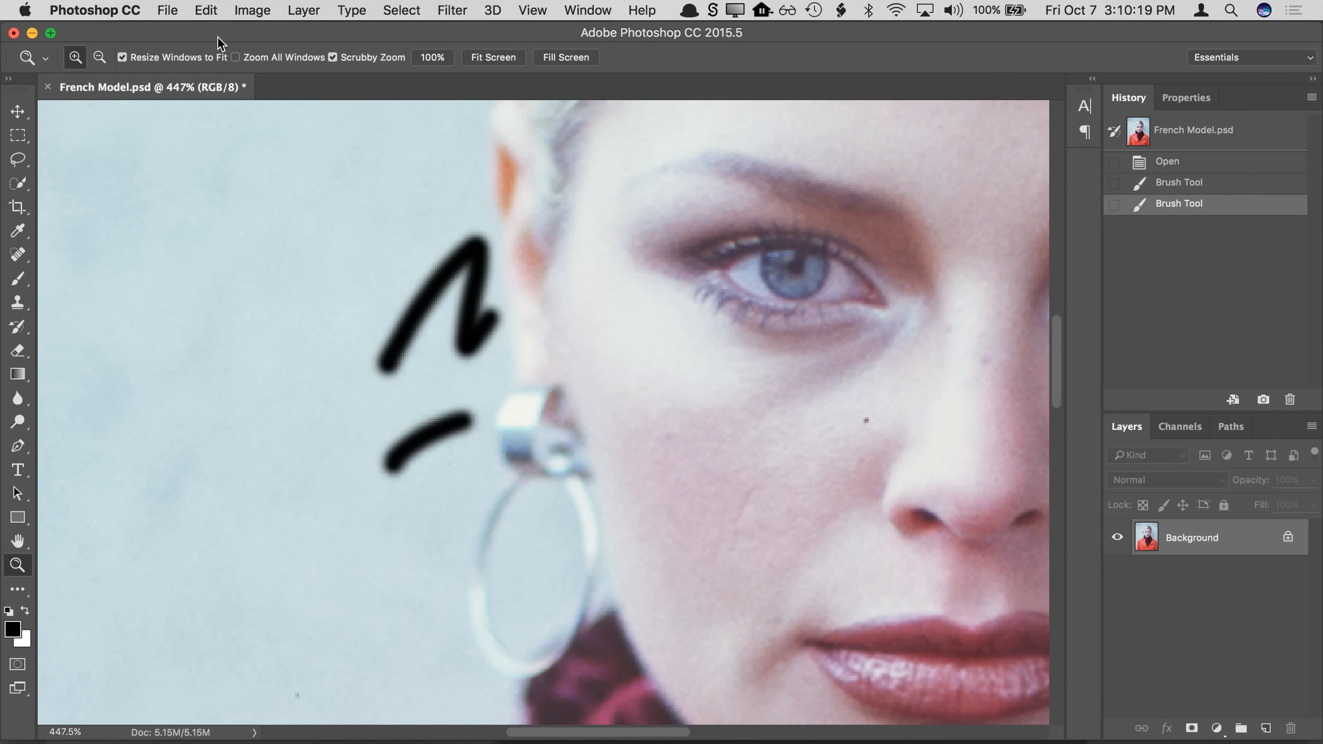
Step: Switch the history between the first Brush Tool state and the Open state, and return to the last Brush Tool state
{"action": "left_click", "coordinate": [1202, 183]}
{"action": "left_click", "coordinate": [1207, 165]}
{"action": "left_click", "coordinate": [1198, 183]}
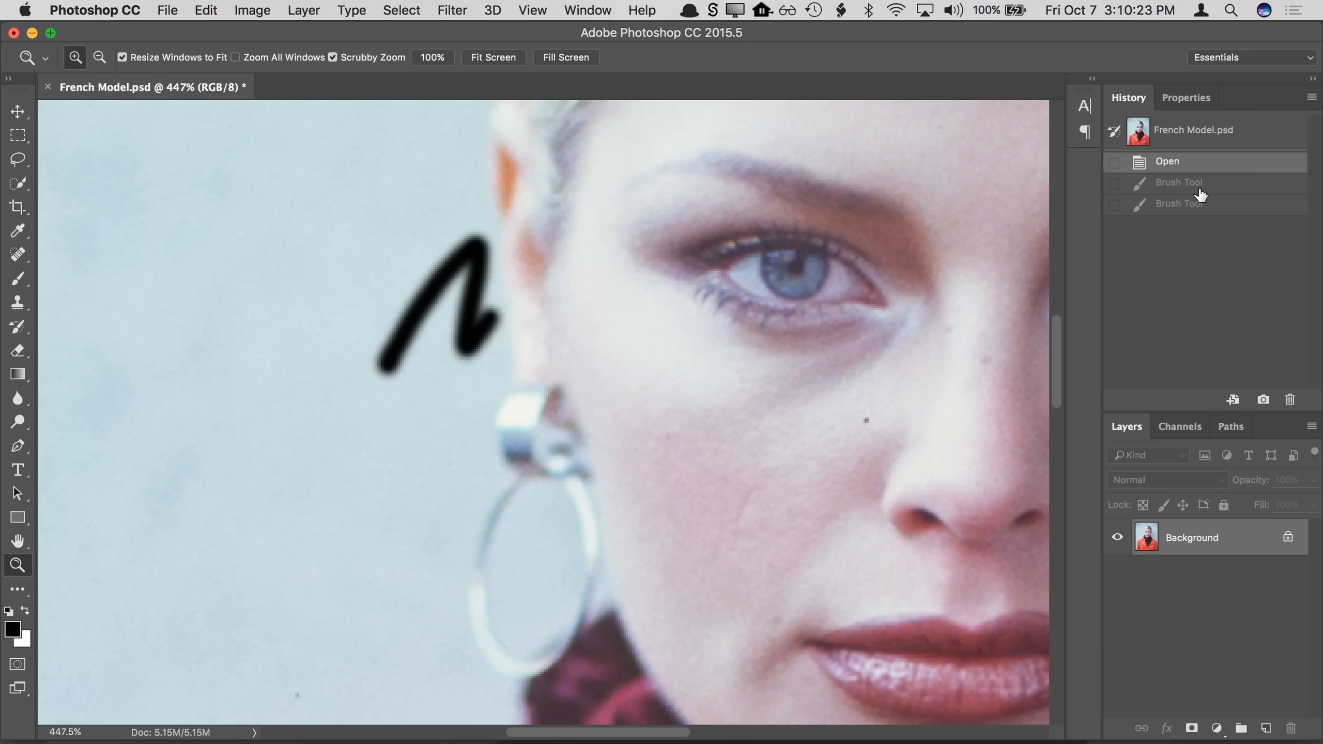
{"action": "left_click", "coordinate": [1199, 205]}
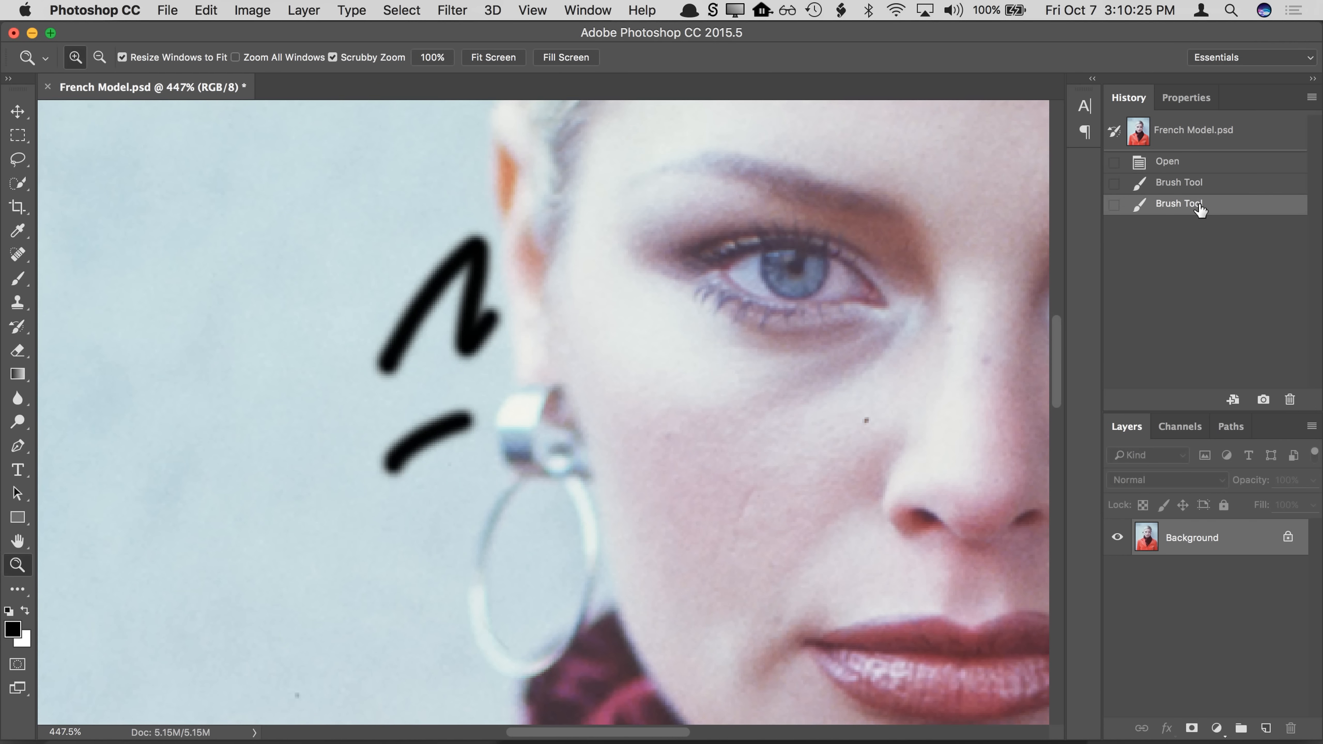
Step: Open the Performance preferences and examine the History States setting and its description
{"action": "left_click", "coordinate": [125, 16]}
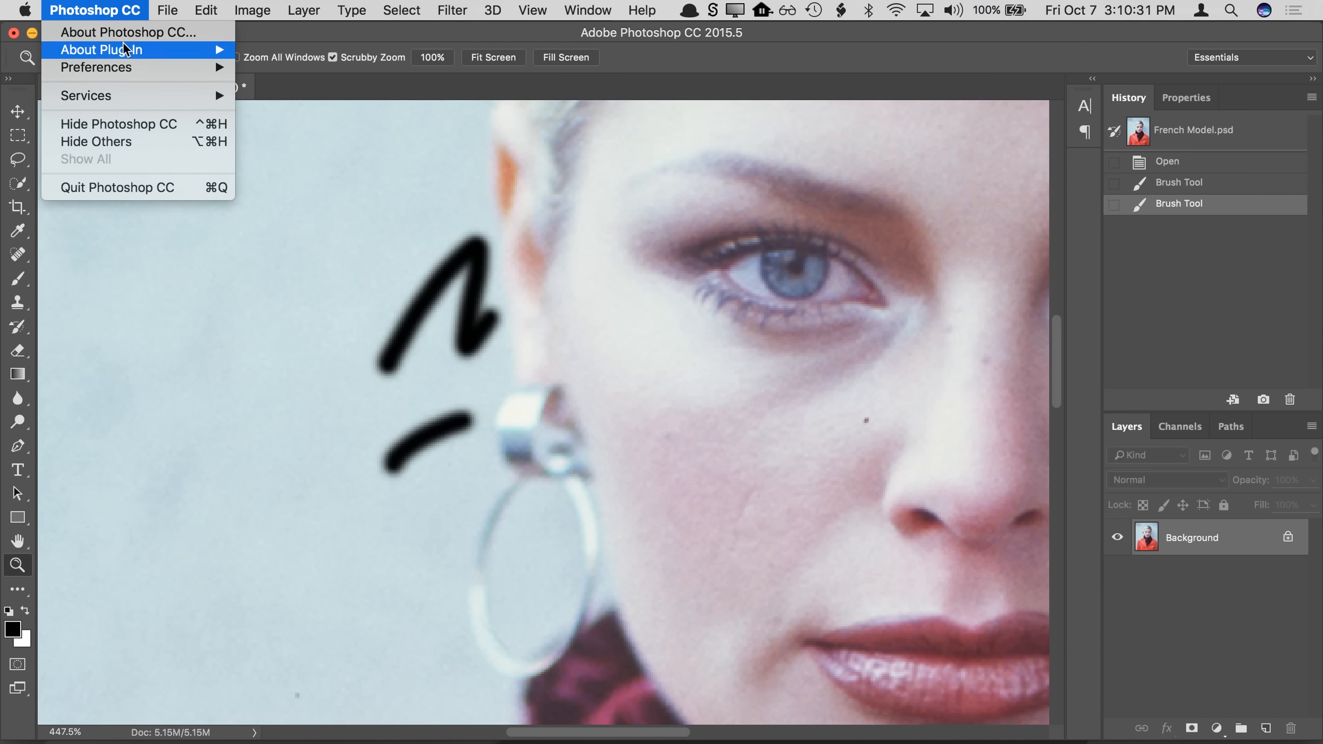
{"action": "mouse_move", "coordinate": [124, 71]}
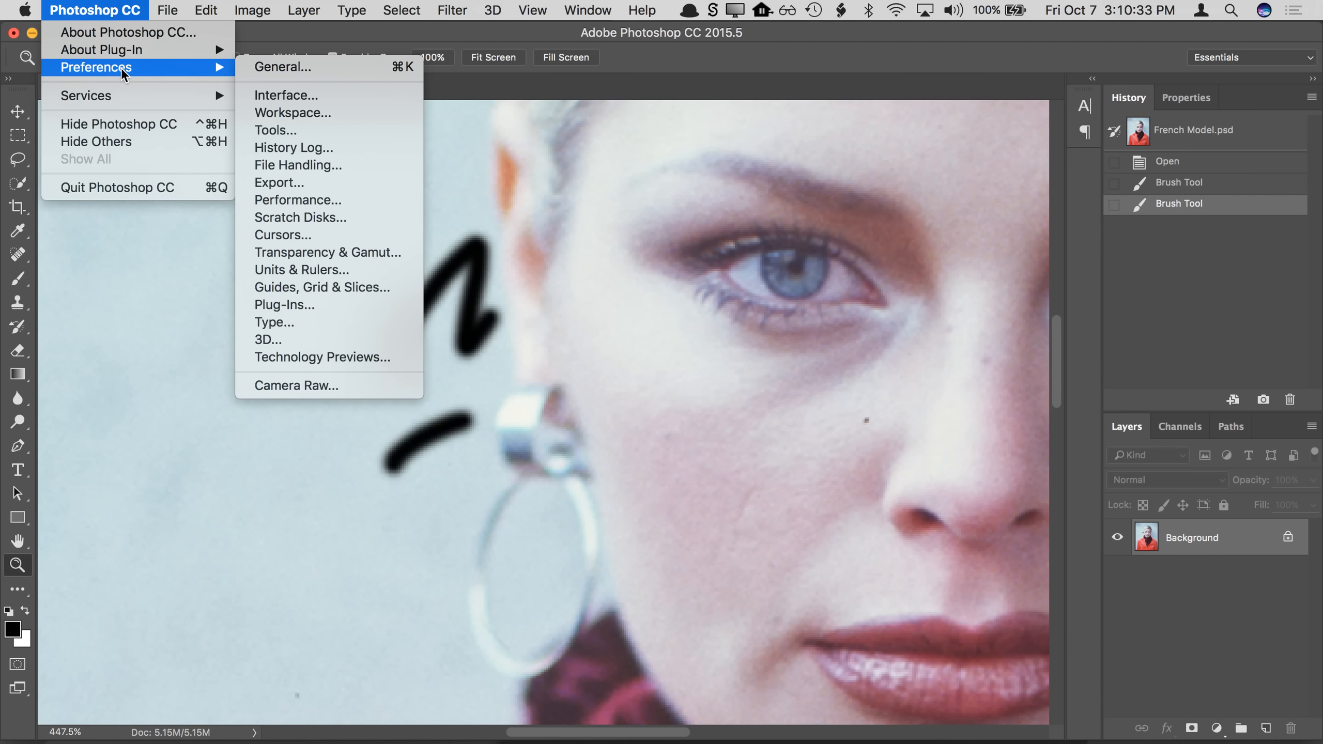
{"action": "mouse_move", "coordinate": [203, 11]}
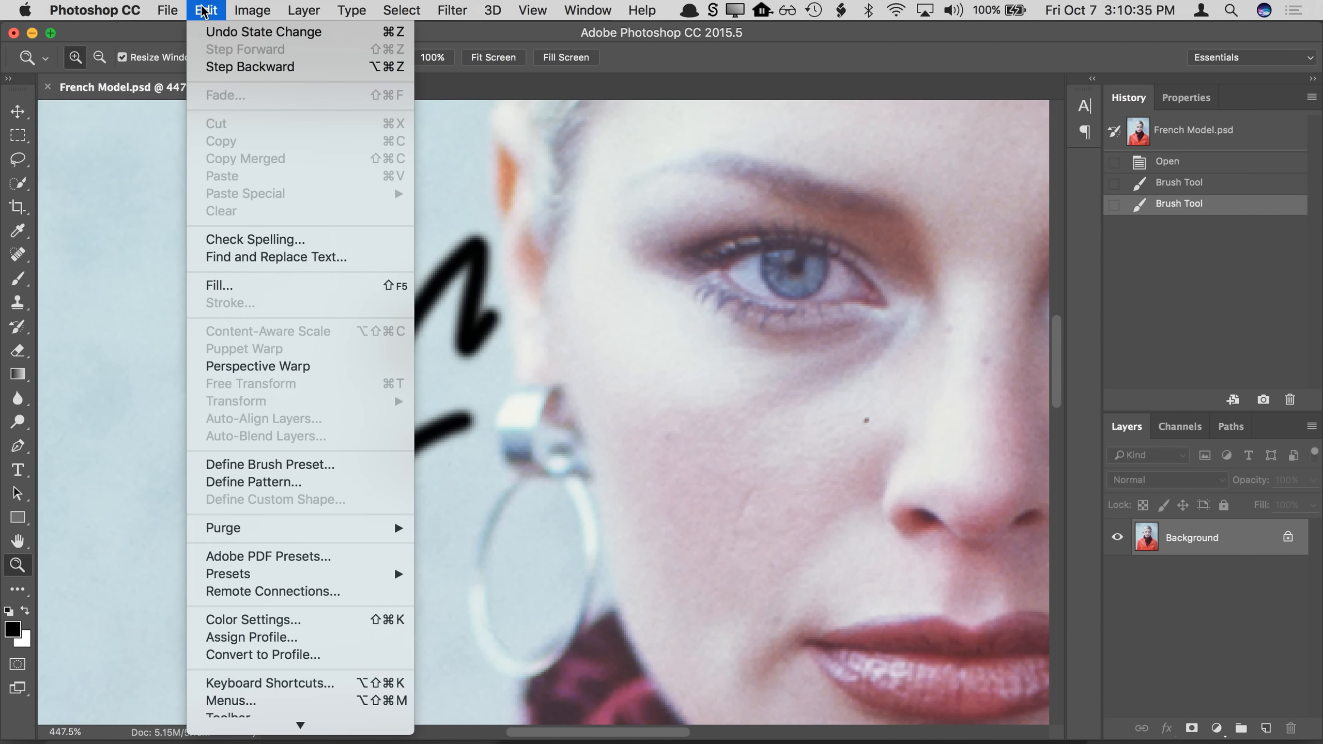
{"action": "mouse_move", "coordinate": [95, 14]}
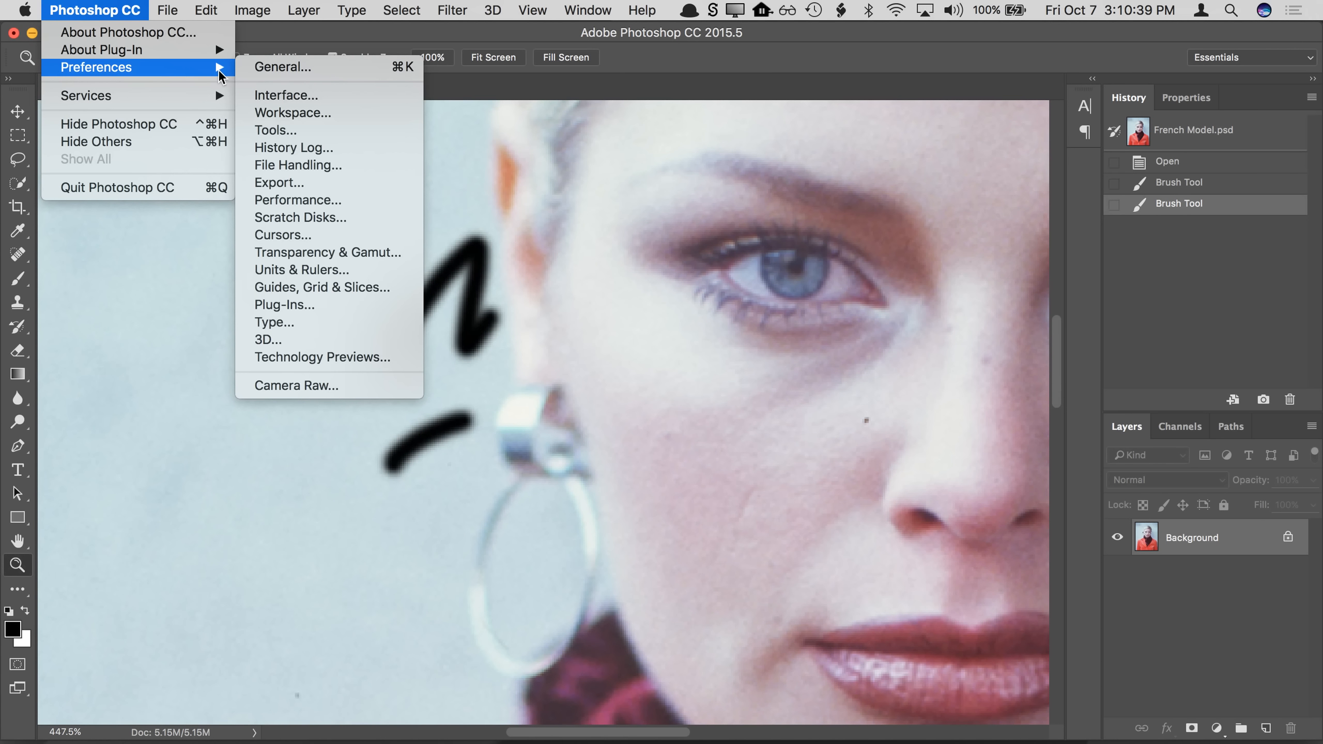
{"action": "left_click", "coordinate": [304, 203]}
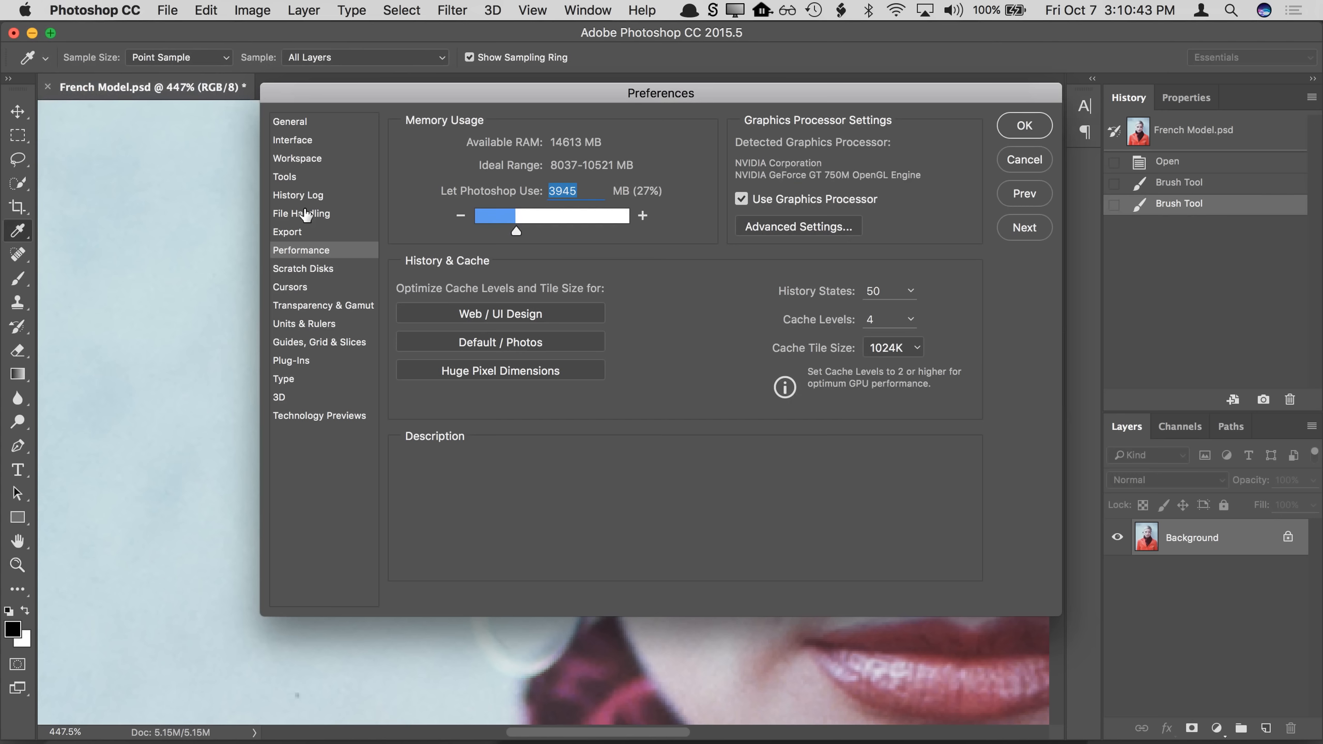
{"action": "left_click", "coordinate": [875, 290]}
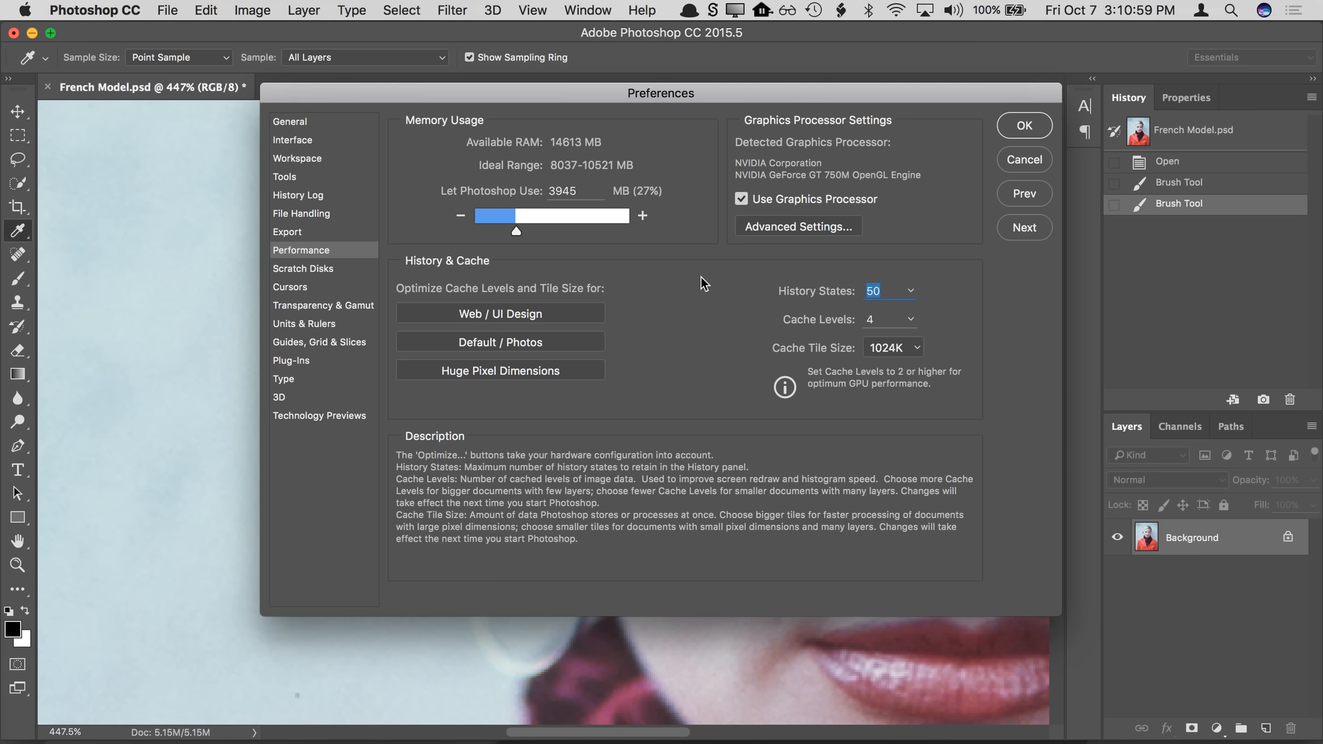
Step: Try memory allocations of 10325 MB and 4113 MB for Photoshop, discard the preference changes, and activate the Zoom tool
{"action": "left_click", "coordinate": [584, 225]}
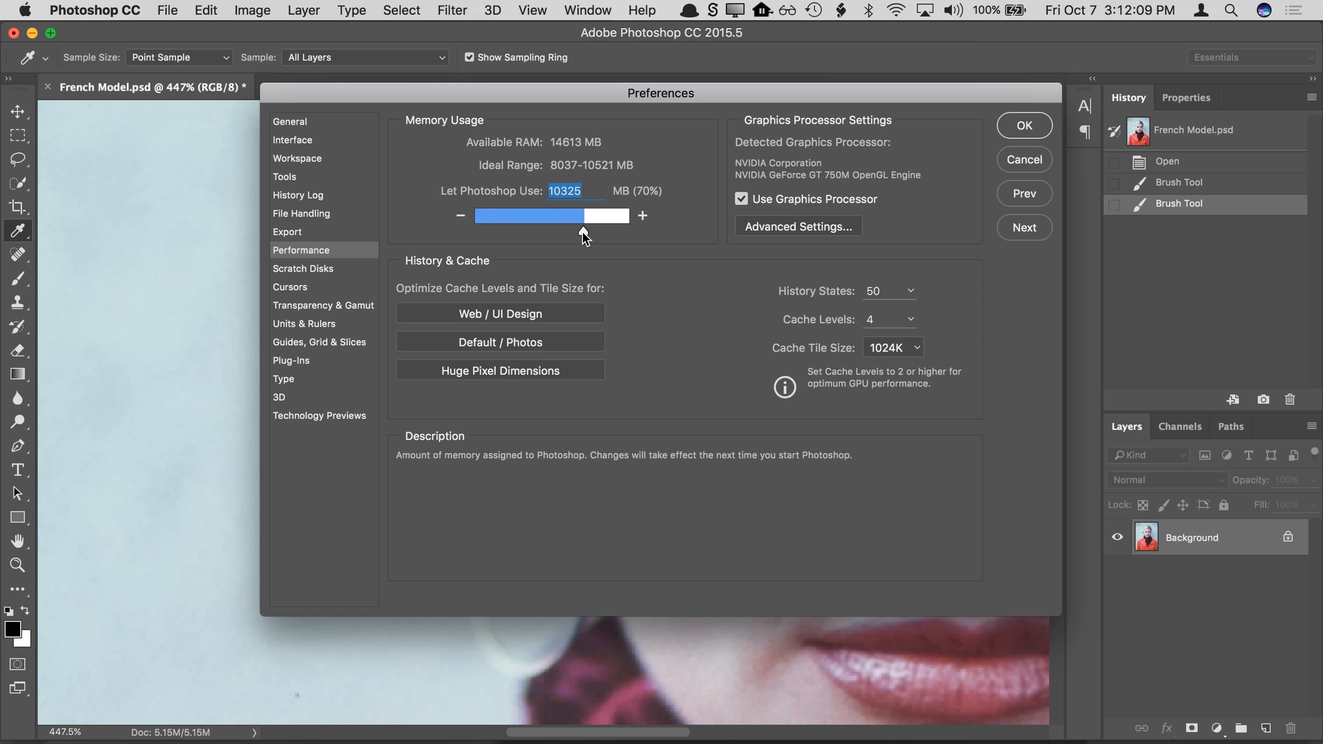
{"action": "left_click_drag", "start_coordinate": [578, 230], "coordinate": [518, 228]}
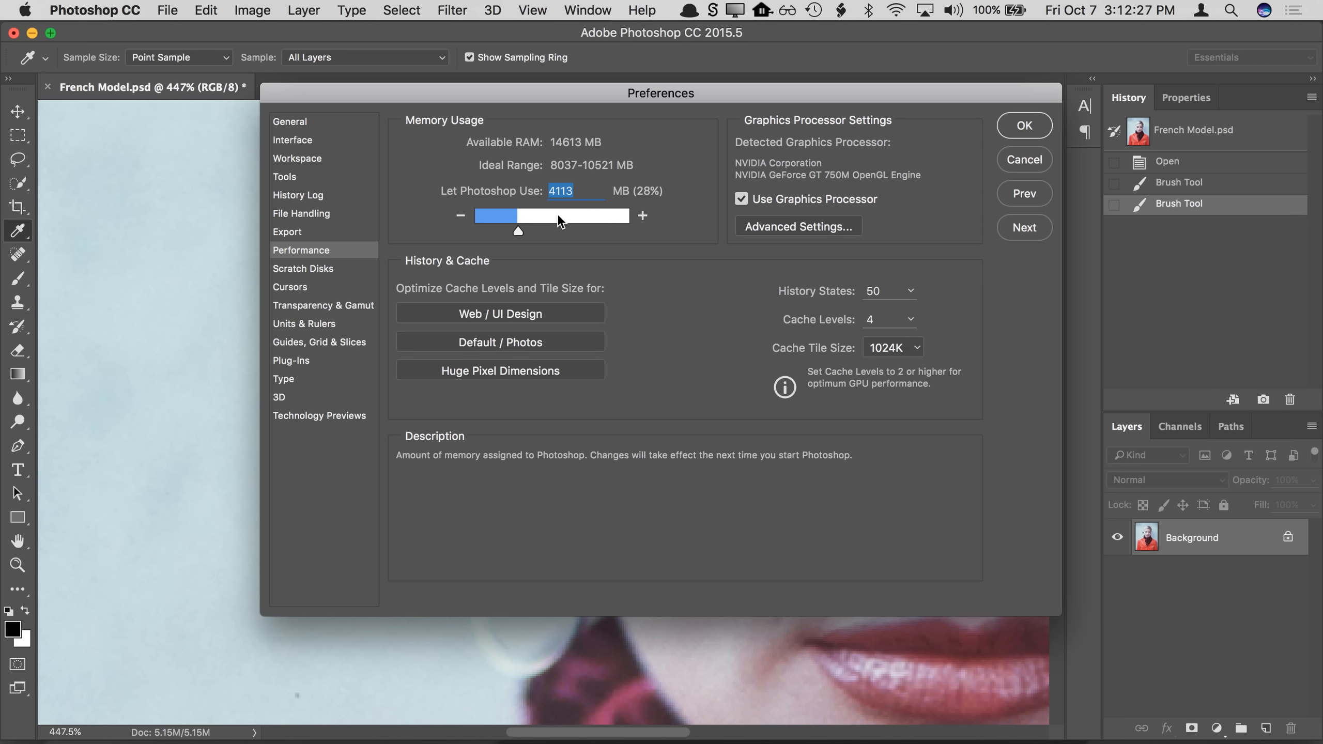
{"action": "left_click", "coordinate": [1023, 159]}
{"action": "key", "text": "z"}
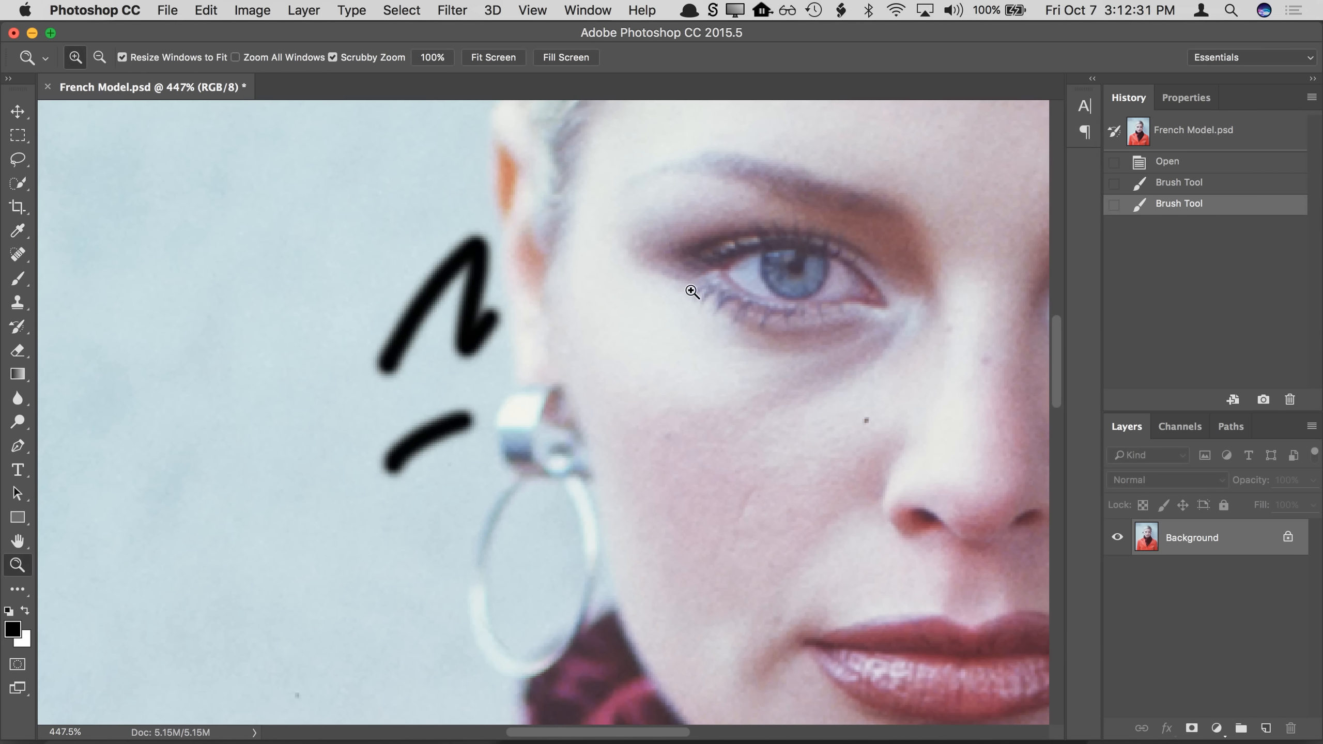
Step: Return the history to the Open state, and hide the pixel grid at about 3100% zoom on the eye's outer corner
{"action": "left_click", "coordinate": [1167, 163]}
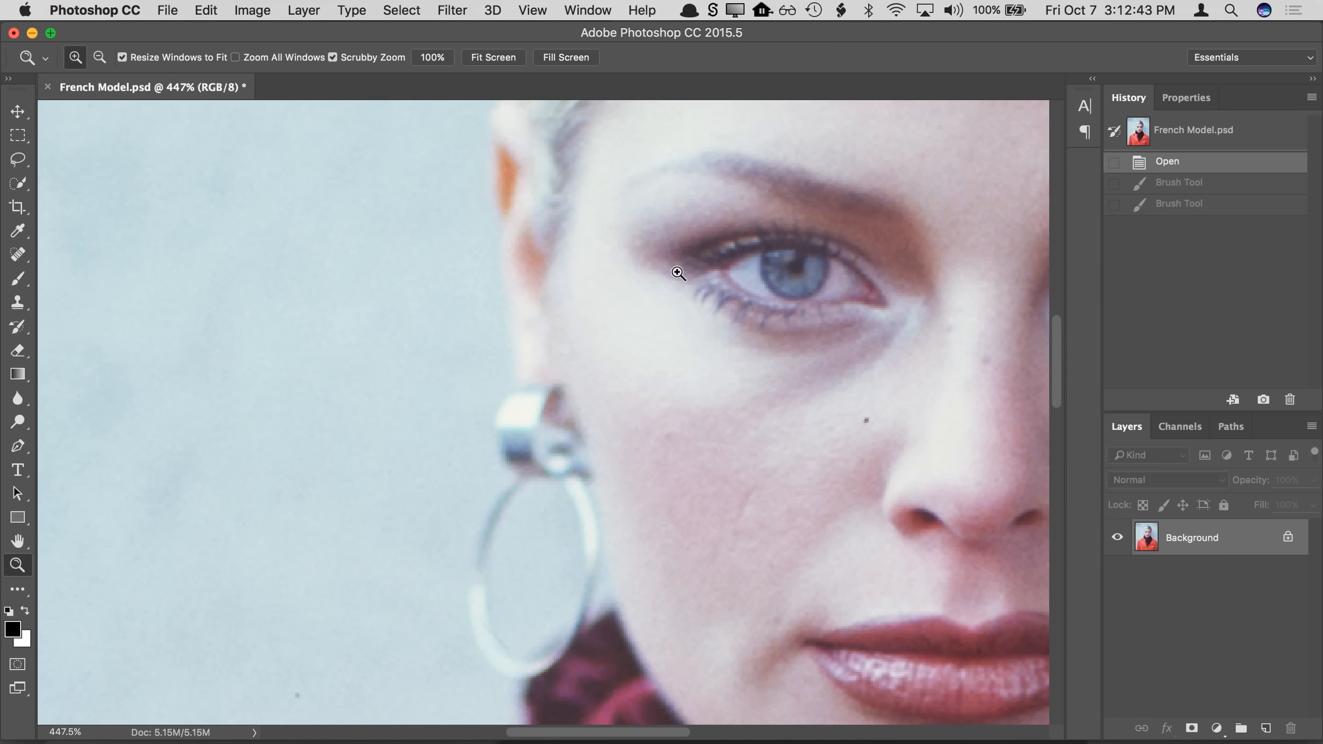
{"action": "left_click_drag", "start_coordinate": [674, 266], "coordinate": [809, 293]}
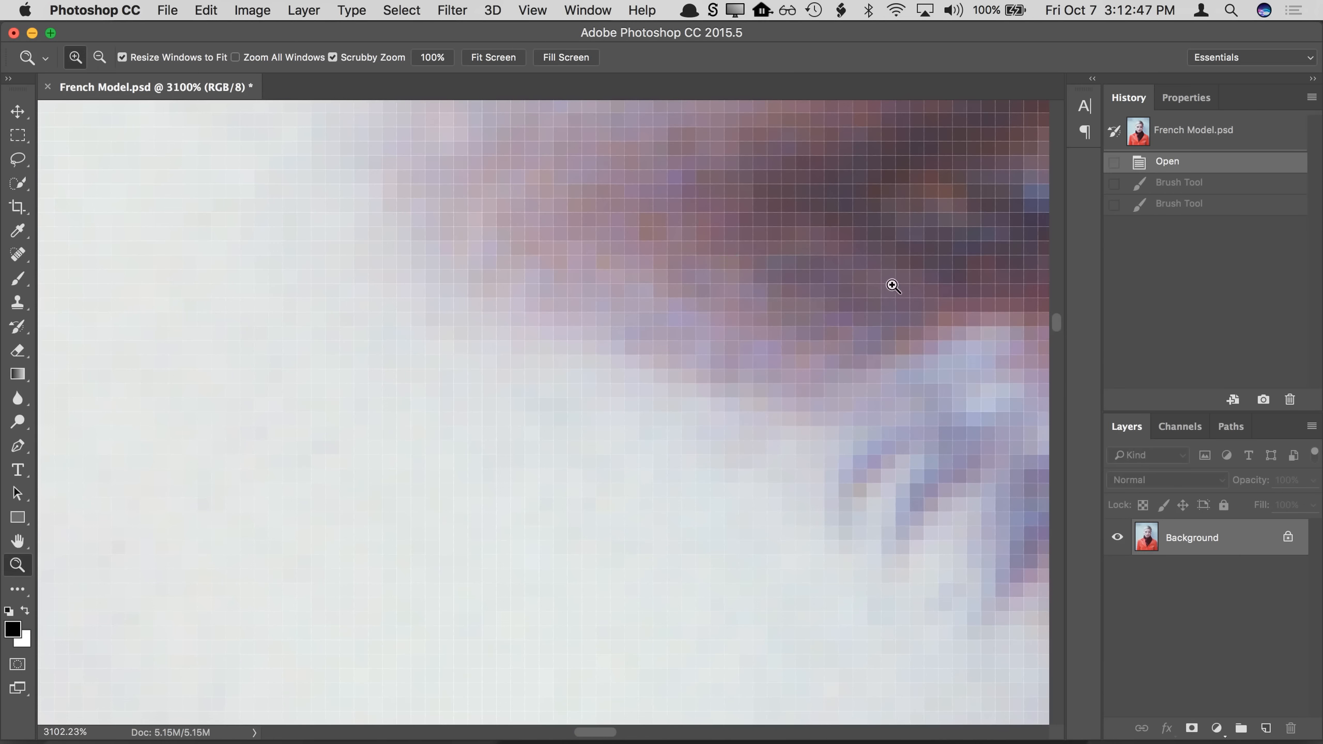
{"action": "left_click_drag", "start_coordinate": [894, 288], "coordinate": [618, 335]}
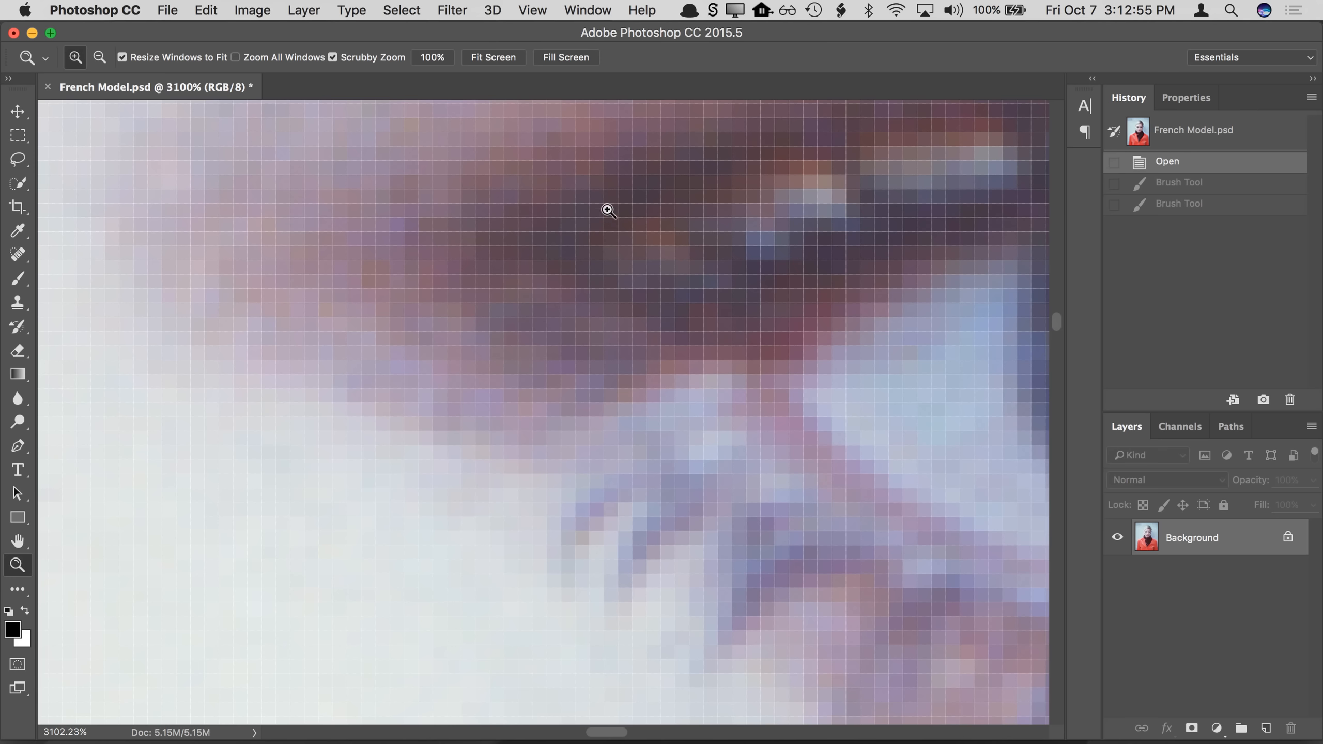
{"action": "left_click", "coordinate": [535, 15]}
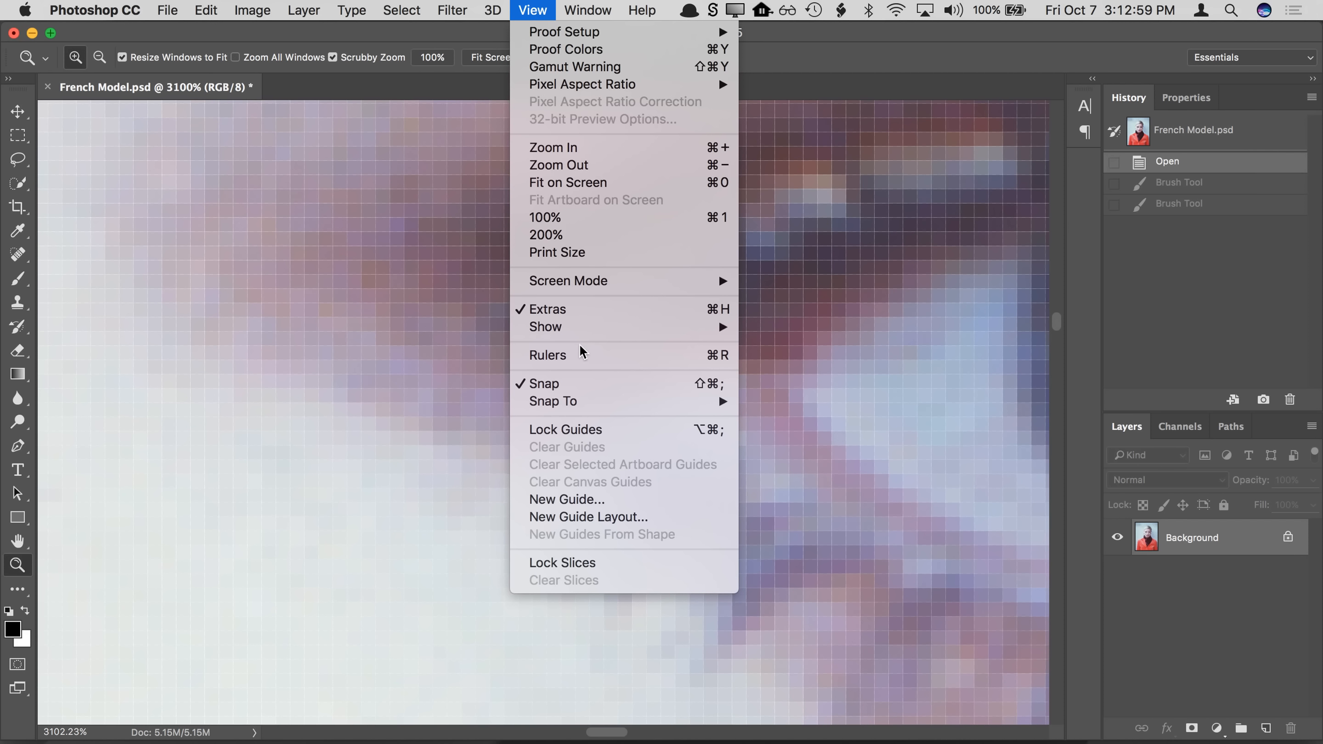
{"action": "mouse_move", "coordinate": [581, 328]}
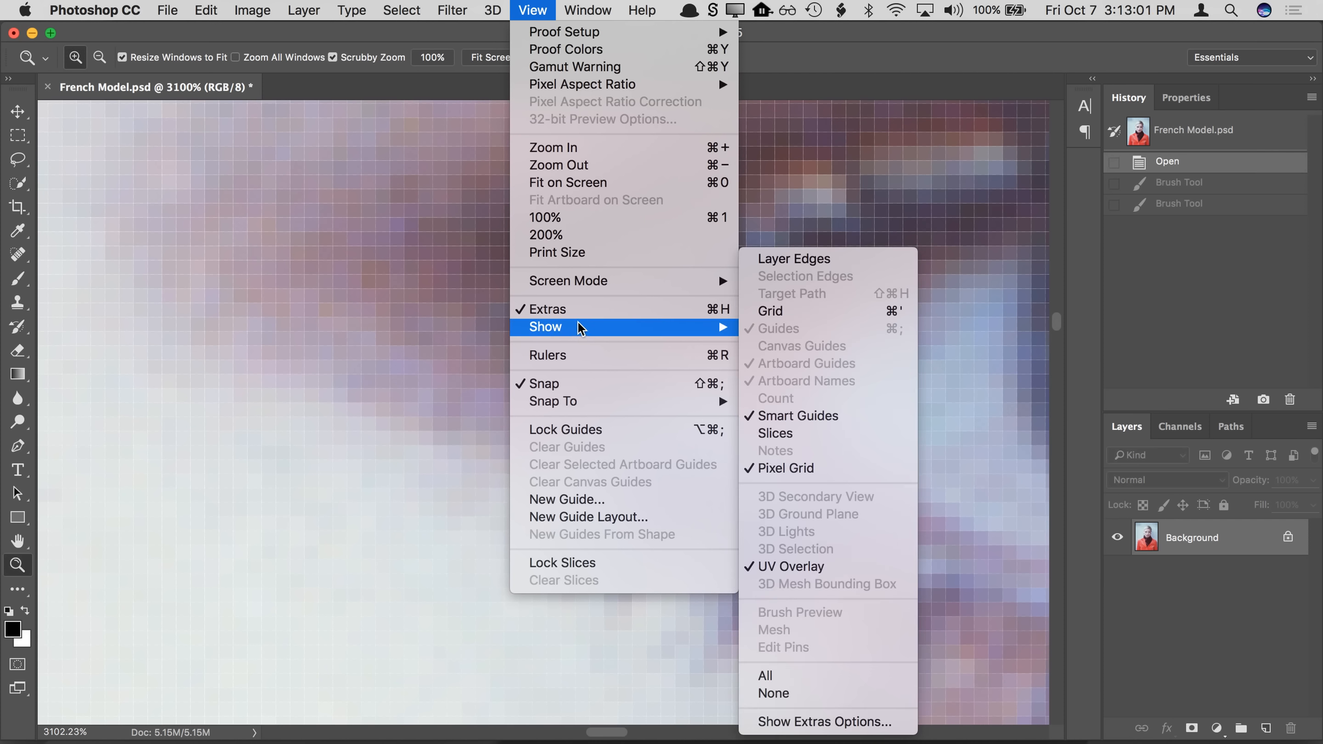
{"action": "left_click", "coordinate": [784, 468]}
Step: Paint a short black stroke across the eye's outer corner at 3200% zoom with the 13-pixel Brush tool
{"action": "left_click_drag", "start_coordinate": [800, 455], "coordinate": [732, 449]}
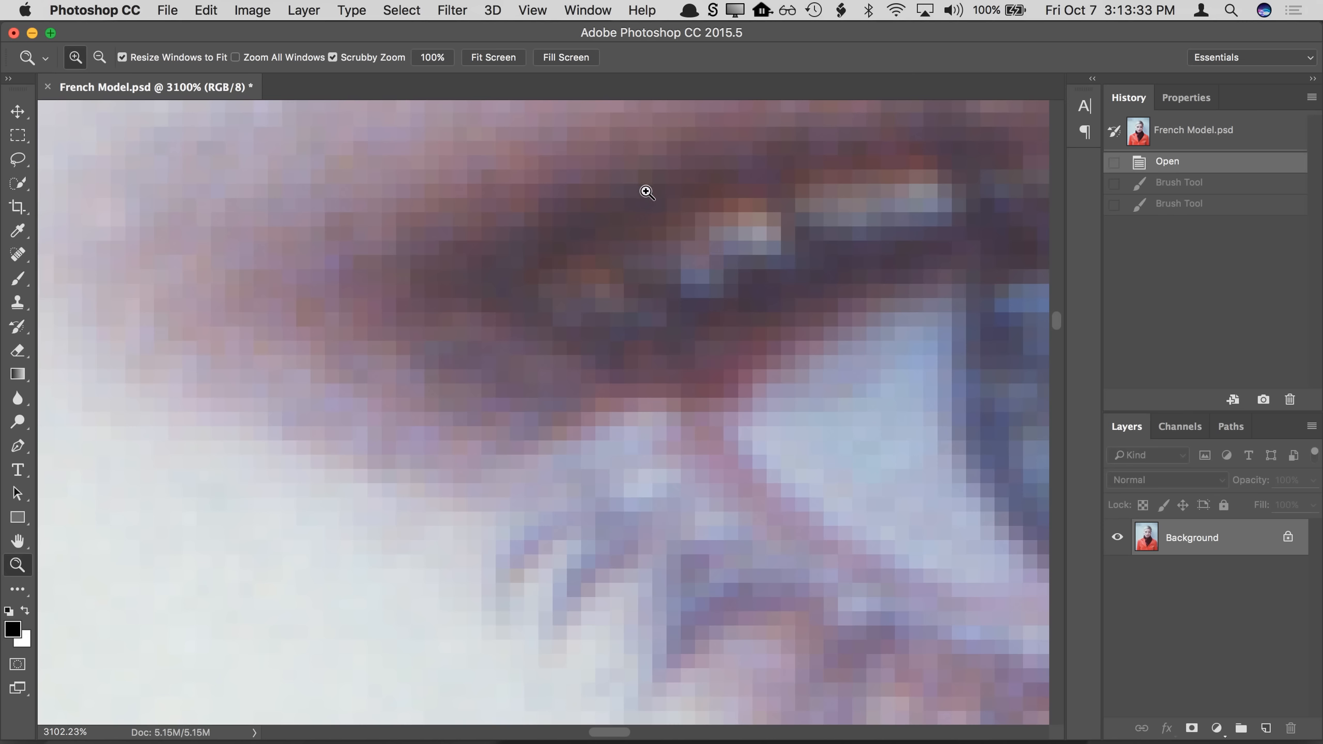
{"action": "left_click_drag", "start_coordinate": [637, 218], "coordinate": [694, 226]}
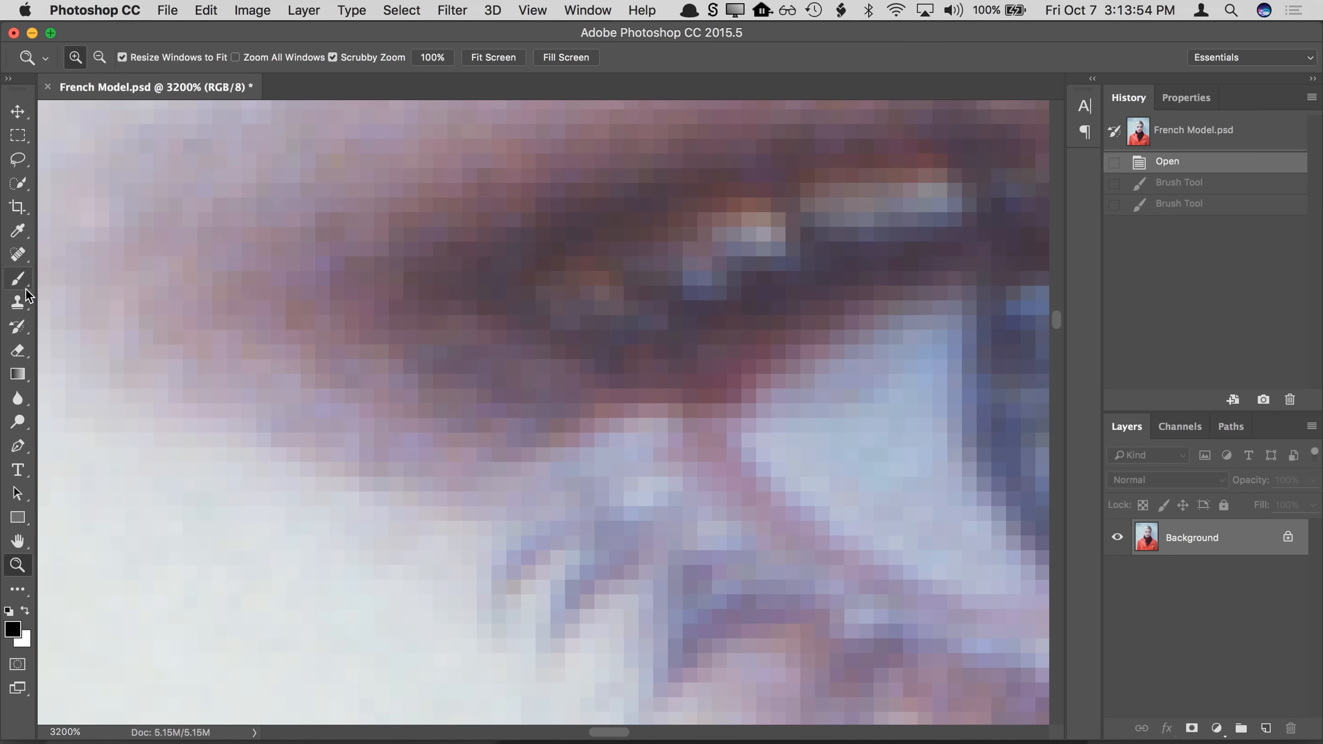
{"action": "left_click", "coordinate": [21, 282]}
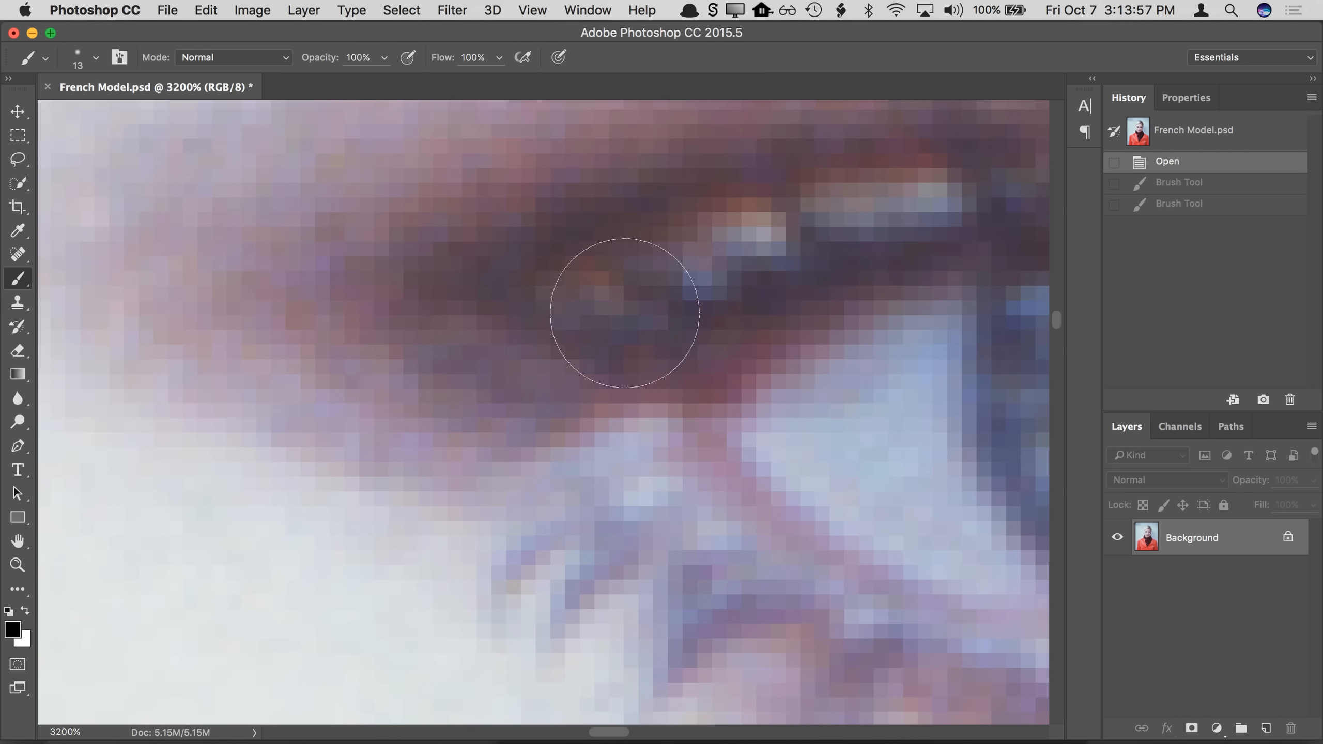
{"action": "left_click", "coordinate": [570, 322]}
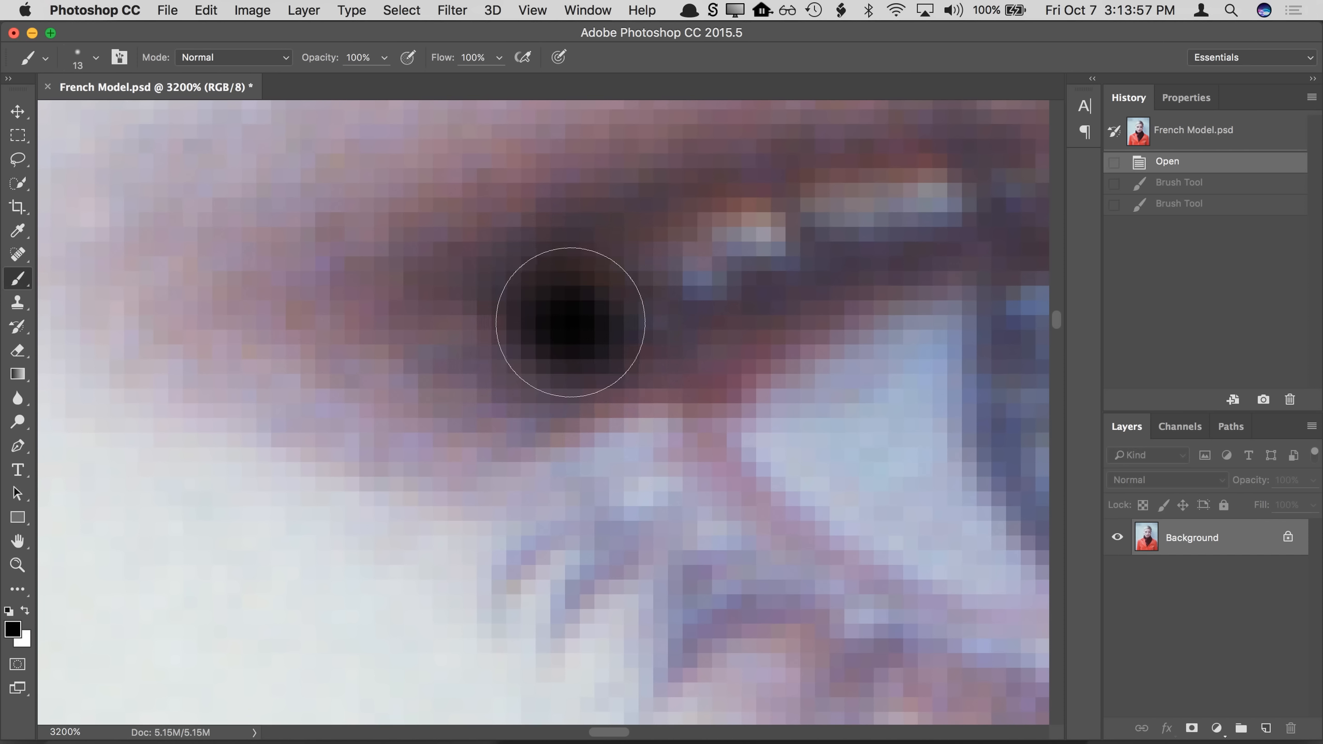
{"action": "left_click_drag", "start_coordinate": [571, 322], "coordinate": [805, 338]}
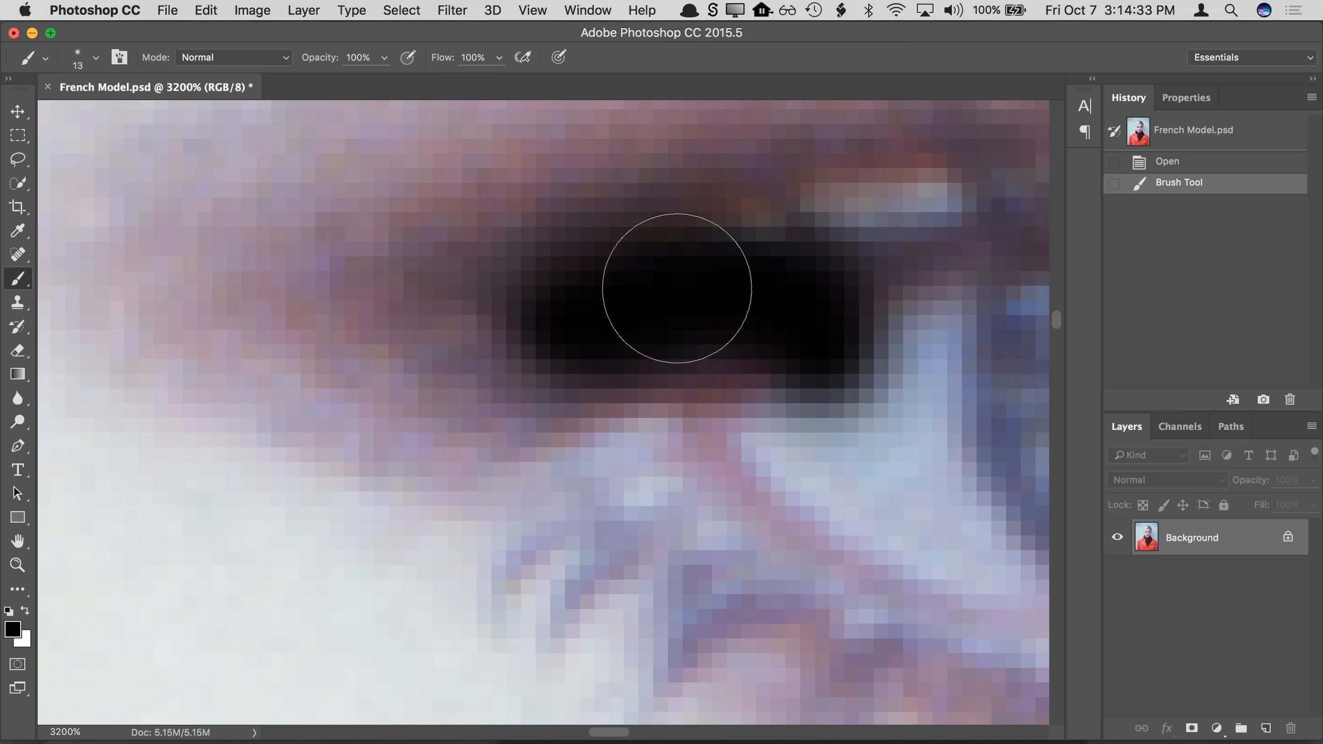
Step: Undo the brush stroke at the eye's outer corner, with the whole eye in view at 1200% zoom
{"action": "key", "text": "super+minus"}
{"action": "key", "text": "super+minus"}
{"action": "key", "text": "super+minus"}
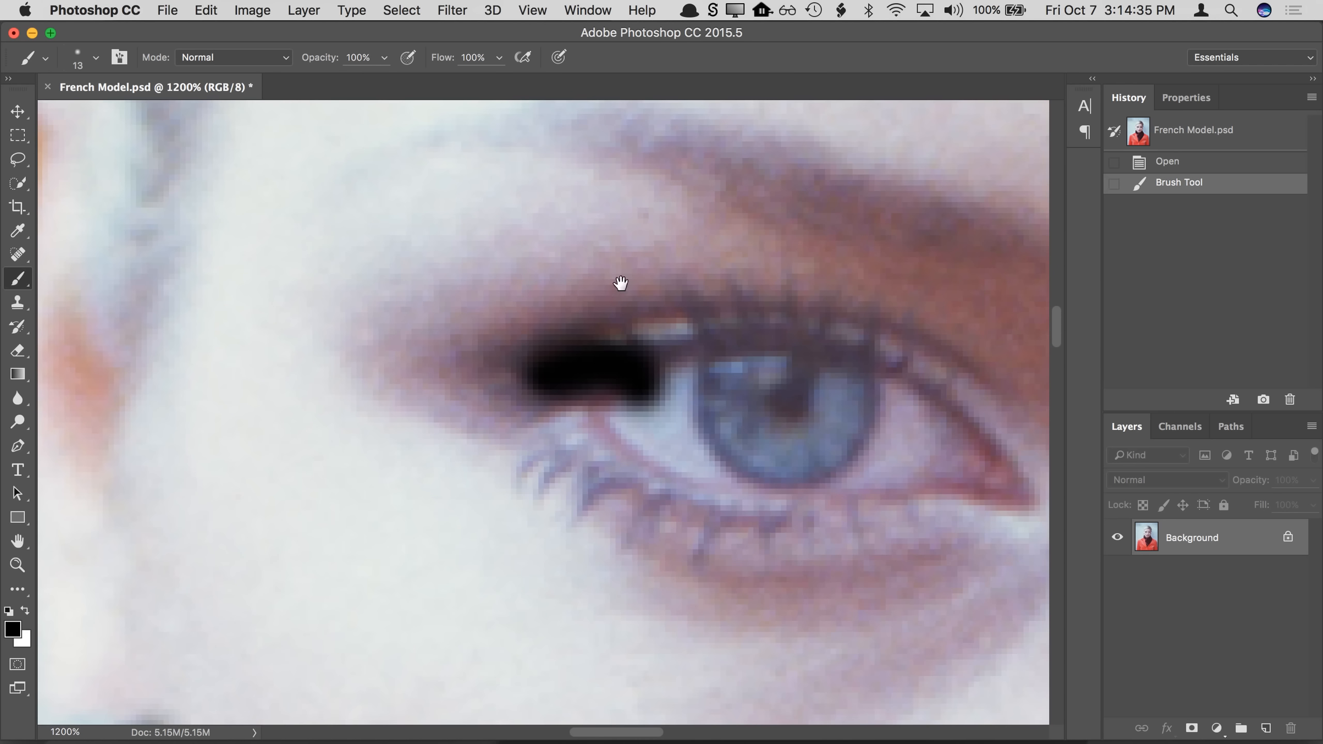
{"action": "left_click_drag", "start_coordinate": [620, 283], "coordinate": [575, 287]}
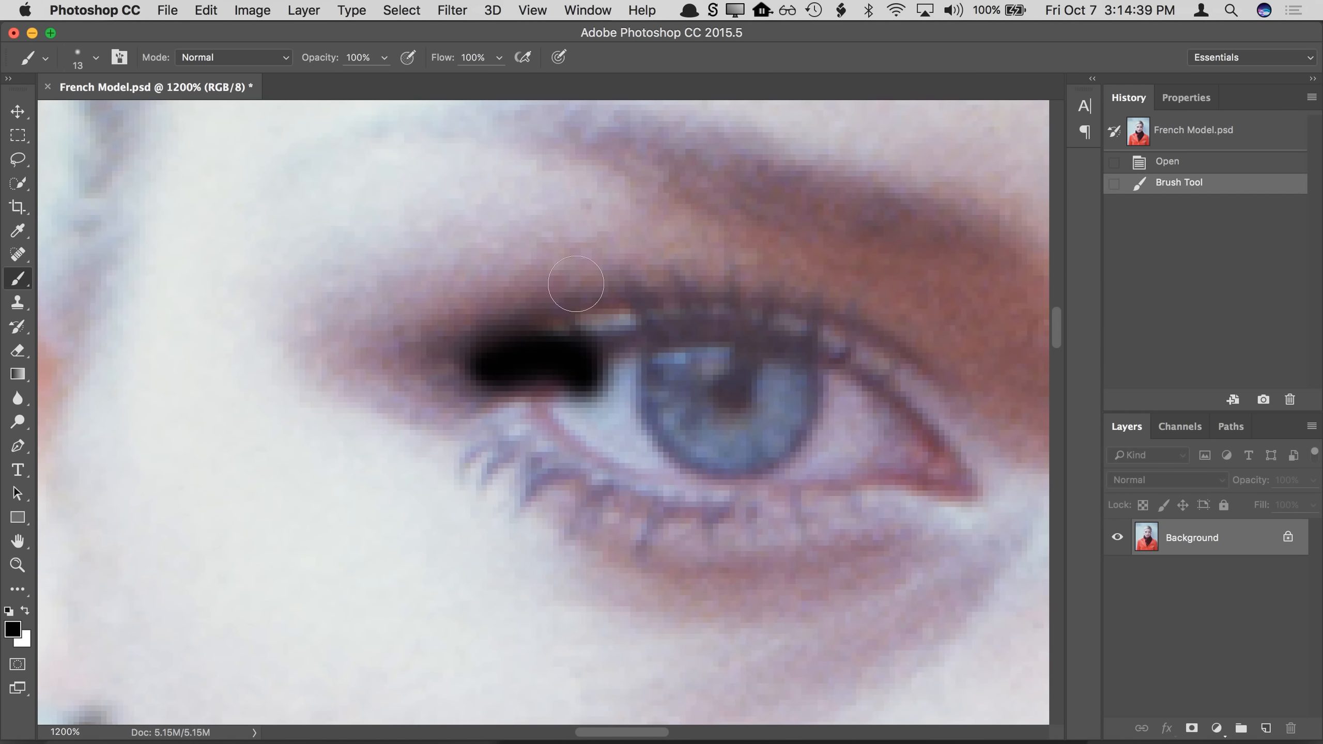
{"action": "left_click", "coordinate": [207, 11]}
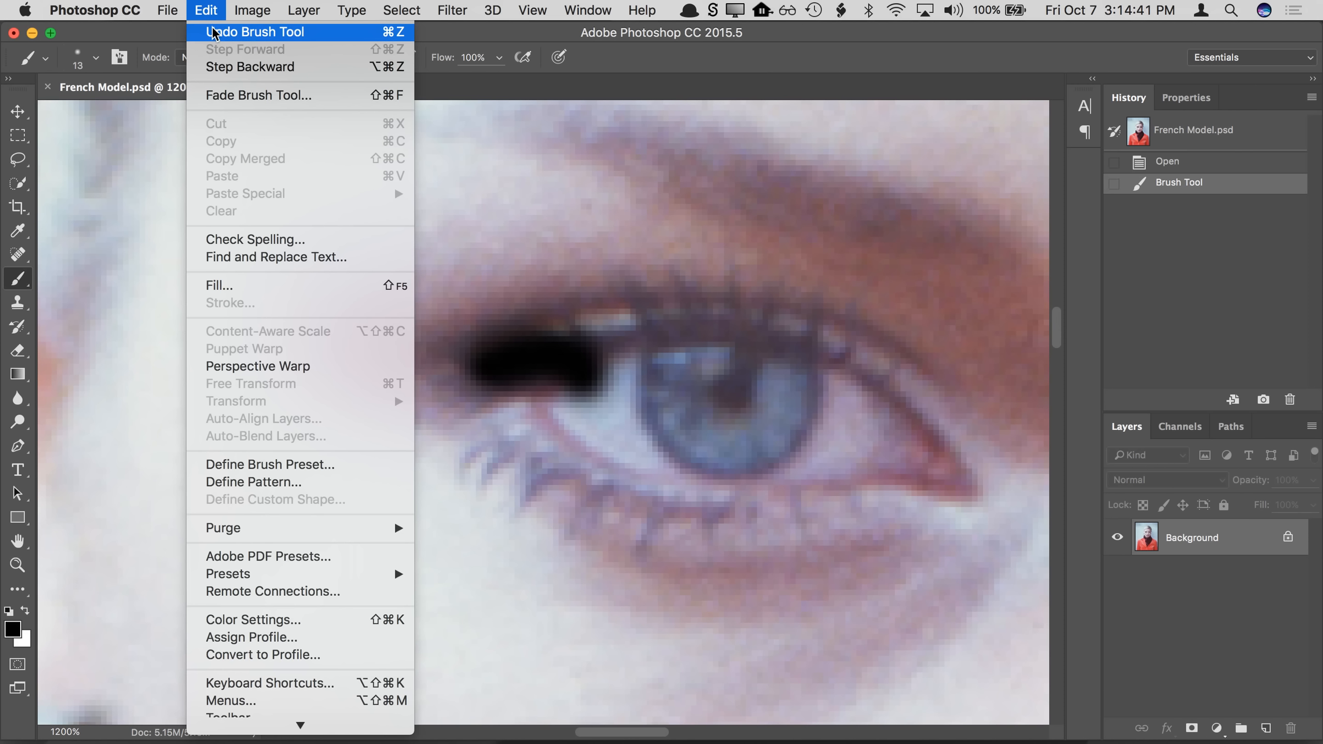
{"action": "left_click", "coordinate": [214, 33]}
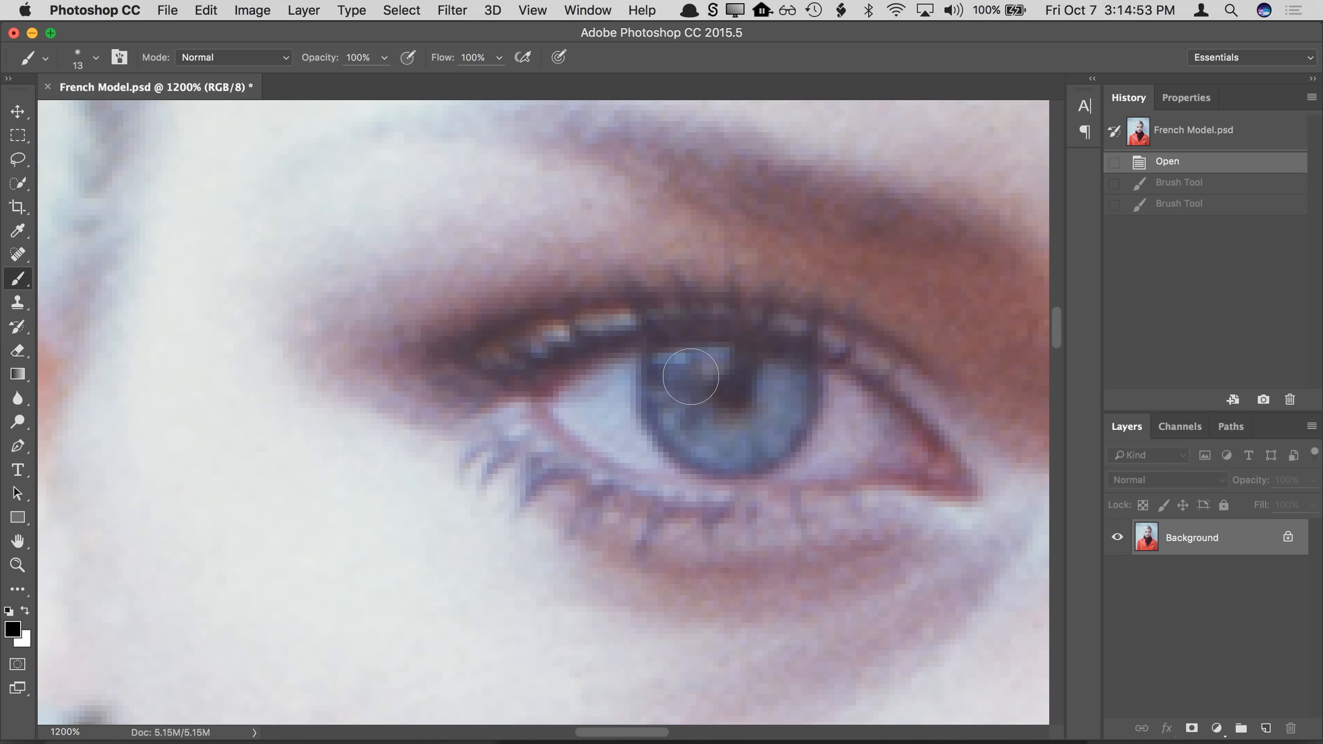
Step: Add a new layer above the Background and paint a black zigzag scribble across the eye on it
{"action": "left_click", "coordinate": [1266, 730]}
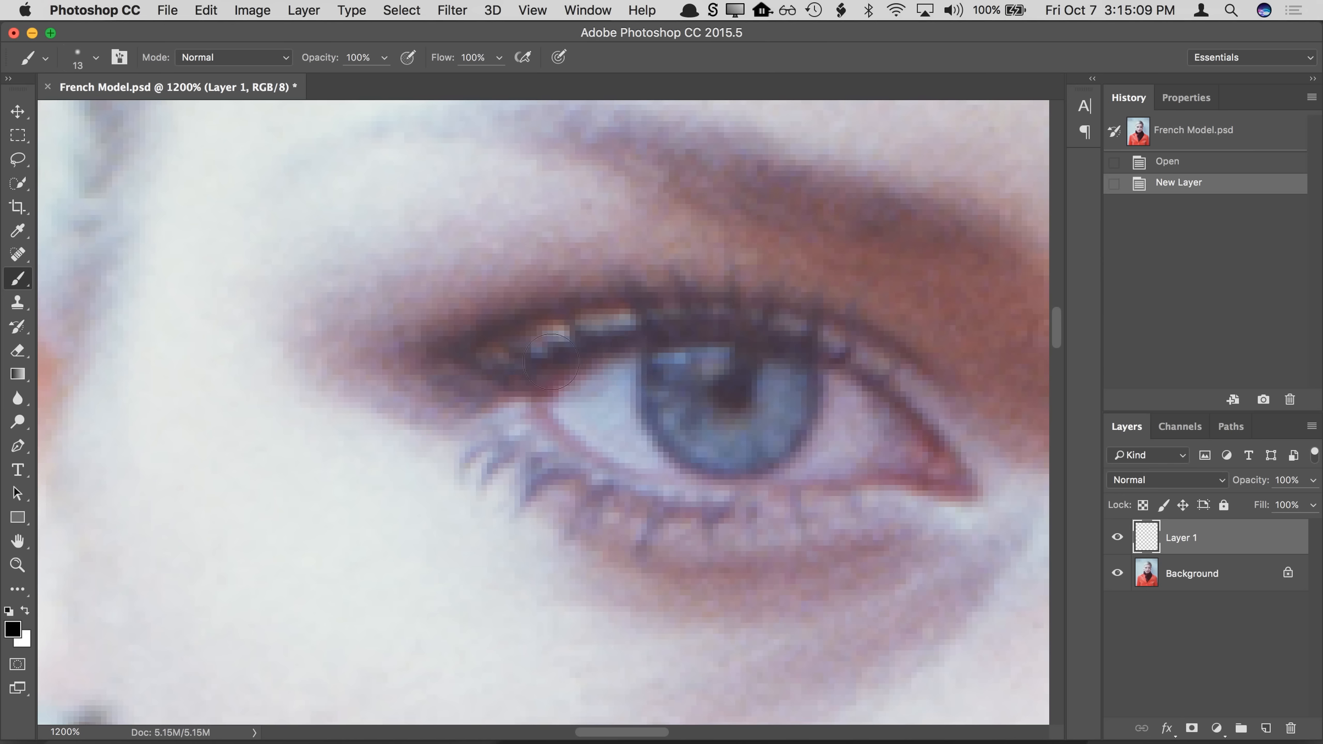
{"action": "mouse_move", "coordinate": [407, 449]}
{"action": "left_mouse_down"}
{"action": "mouse_move", "coordinate": [513, 472]}
{"action": "mouse_move", "coordinate": [633, 435]}
{"action": "left_mouse_up"}
{"action": "mouse_move", "coordinate": [698, 345]}
{"action": "left_mouse_down"}
{"action": "mouse_move", "coordinate": [720, 483]}
{"action": "mouse_move", "coordinate": [838, 341]}
{"action": "mouse_move", "coordinate": [845, 455]}
{"action": "mouse_move", "coordinate": [857, 428]}
{"action": "mouse_move", "coordinate": [910, 455]}
{"action": "left_mouse_up"}
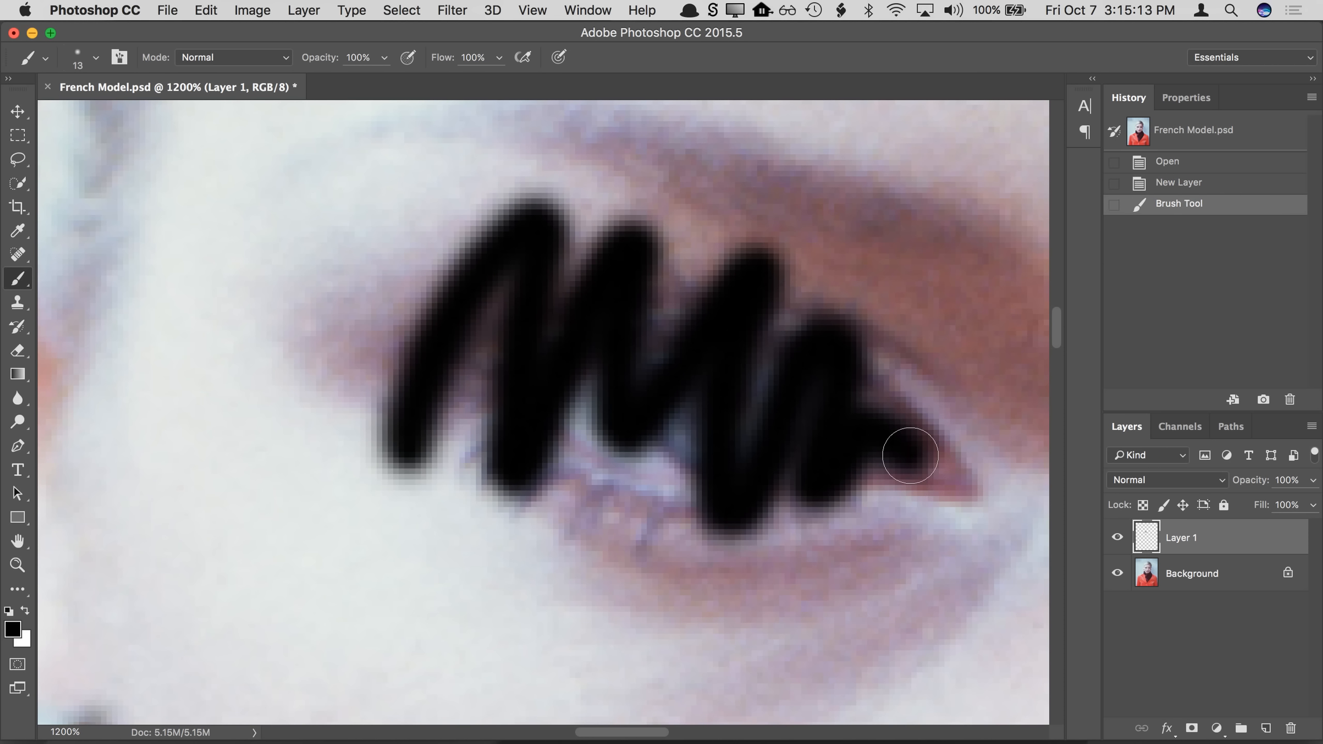
Step: Rename the scribble's layer as painting
{"action": "double_click", "coordinate": [1185, 538]}
{"action": "type", "text": "painting"}
{"action": "key", "text": "Return"}
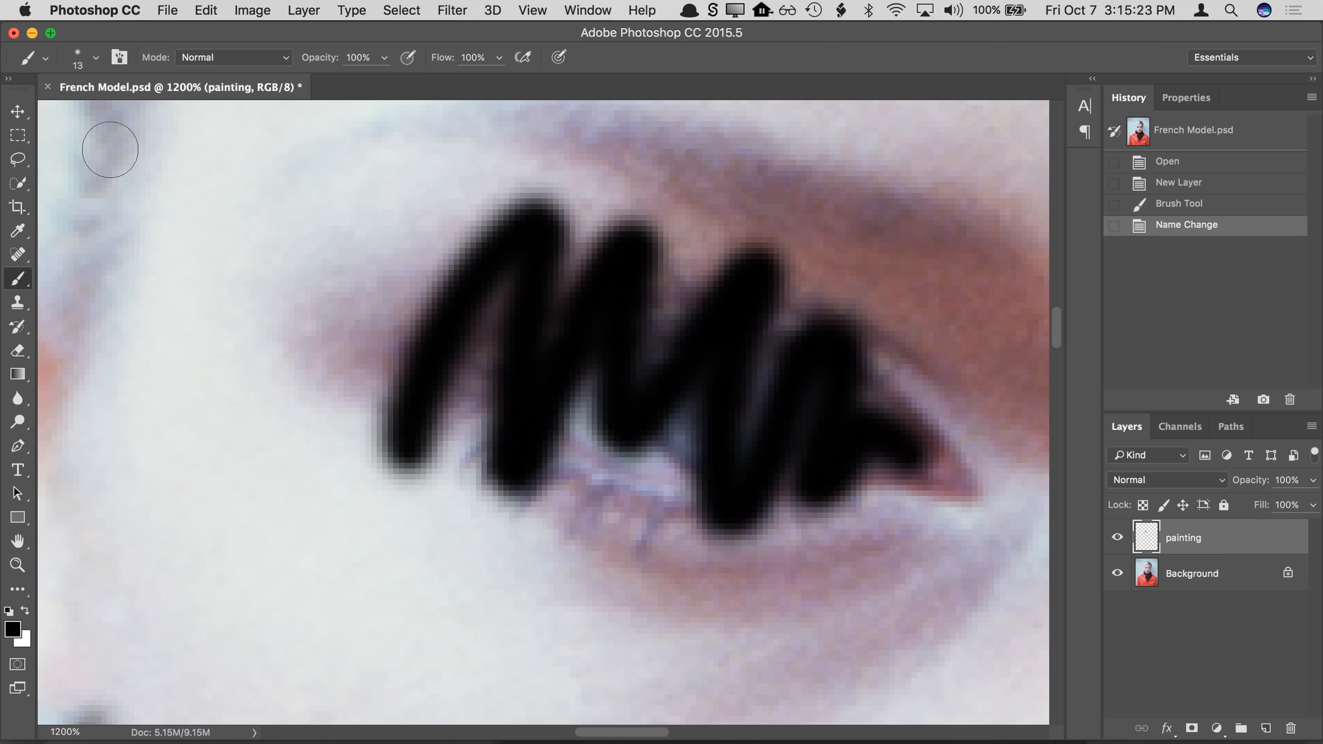
Step: Move the scribble on the painting layer toward the ear, and switch the active layer to Background and back to painting
{"action": "left_click", "coordinate": [22, 120]}
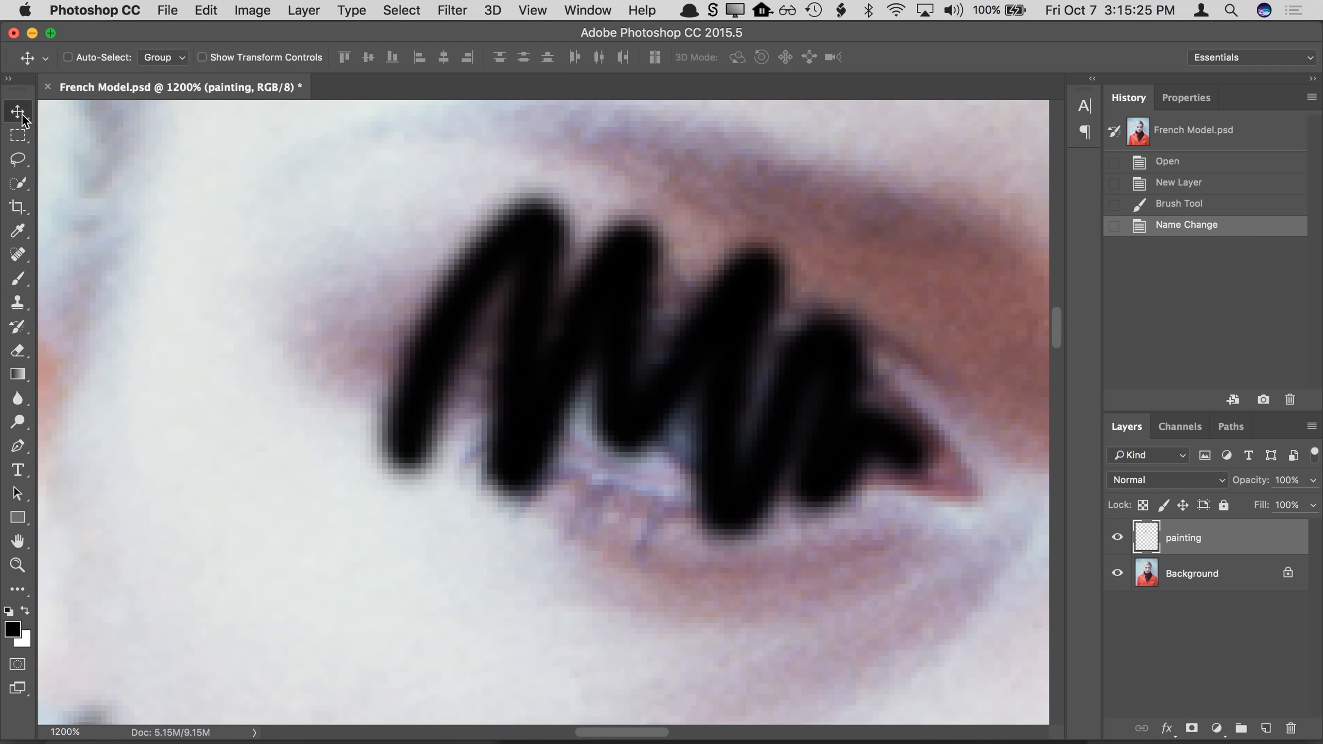
{"action": "mouse_move", "coordinate": [740, 390]}
{"action": "left_mouse_down"}
{"action": "mouse_move", "coordinate": [684, 384]}
{"action": "mouse_move", "coordinate": [583, 540]}
{"action": "mouse_move", "coordinate": [803, 271]}
{"action": "mouse_move", "coordinate": [590, 526]}
{"action": "mouse_move", "coordinate": [517, 507]}
{"action": "mouse_move", "coordinate": [591, 487]}
{"action": "mouse_move", "coordinate": [579, 539]}
{"action": "mouse_move", "coordinate": [636, 431]}
{"action": "mouse_move", "coordinate": [547, 382]}
{"action": "left_mouse_up"}
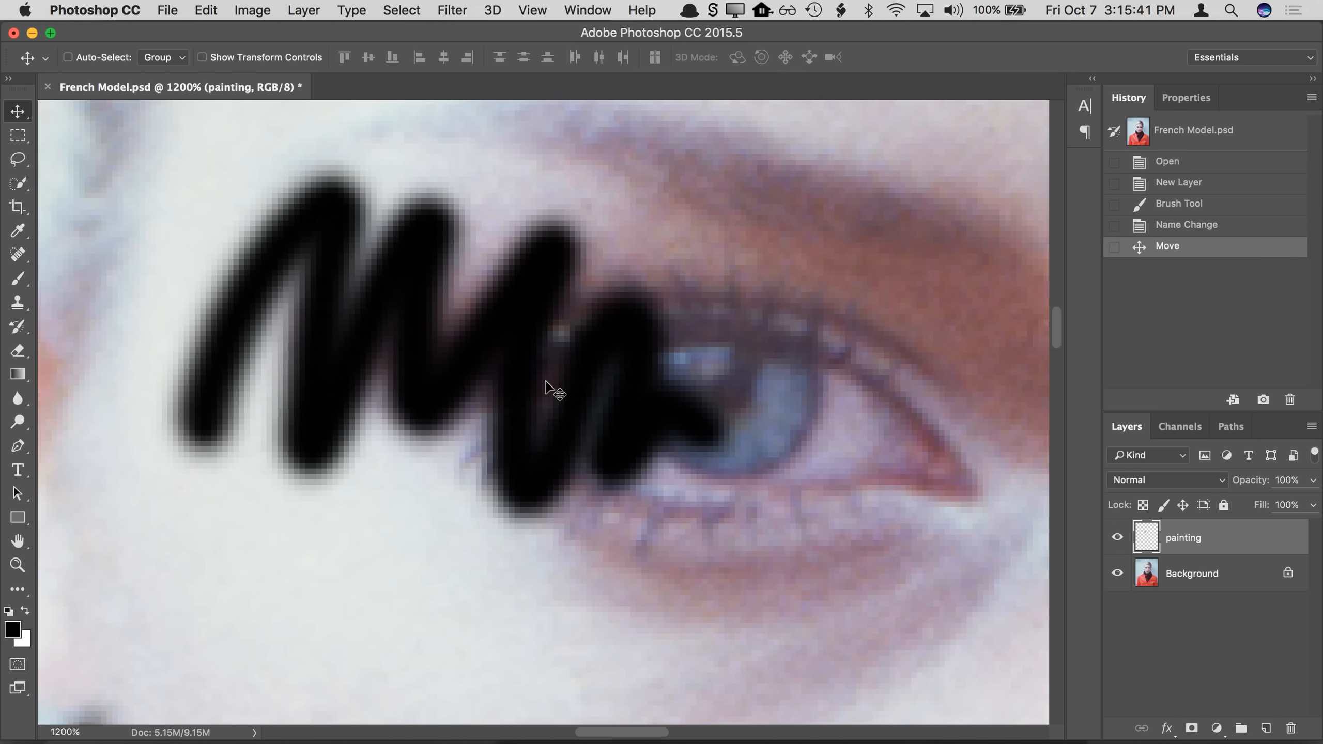
{"action": "left_click", "coordinate": [1148, 579]}
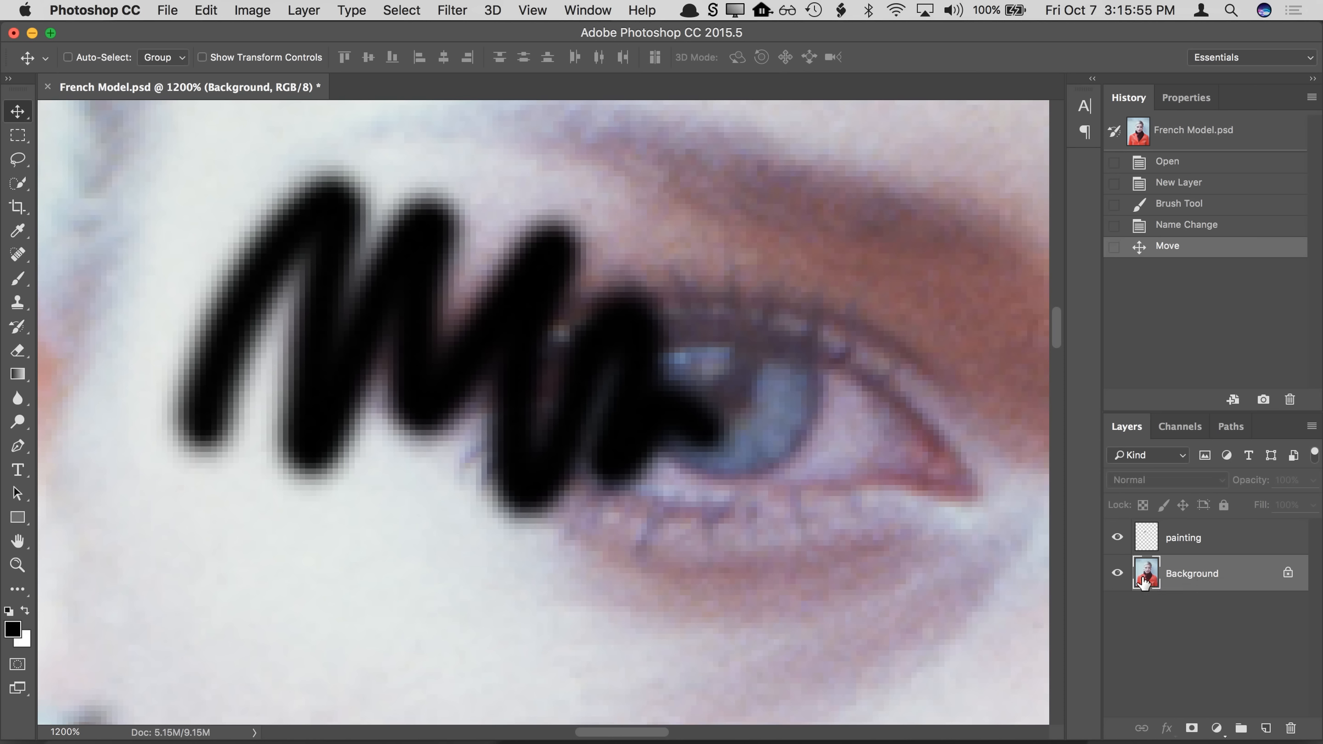
{"action": "left_click", "coordinate": [1146, 542]}
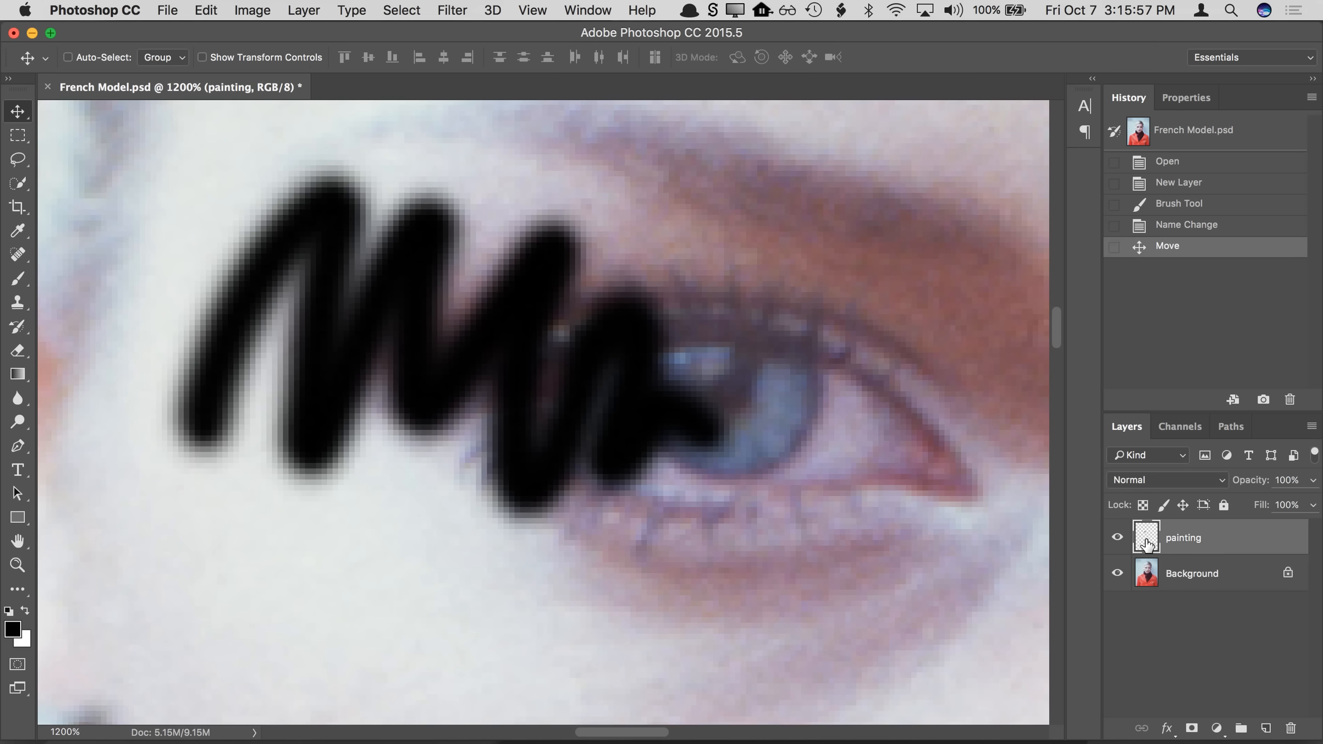
Step: Add another empty layer above the painting layer, with the document at 700% zoom
{"action": "key", "text": "super+minus"}
{"action": "key", "text": "super+minus"}
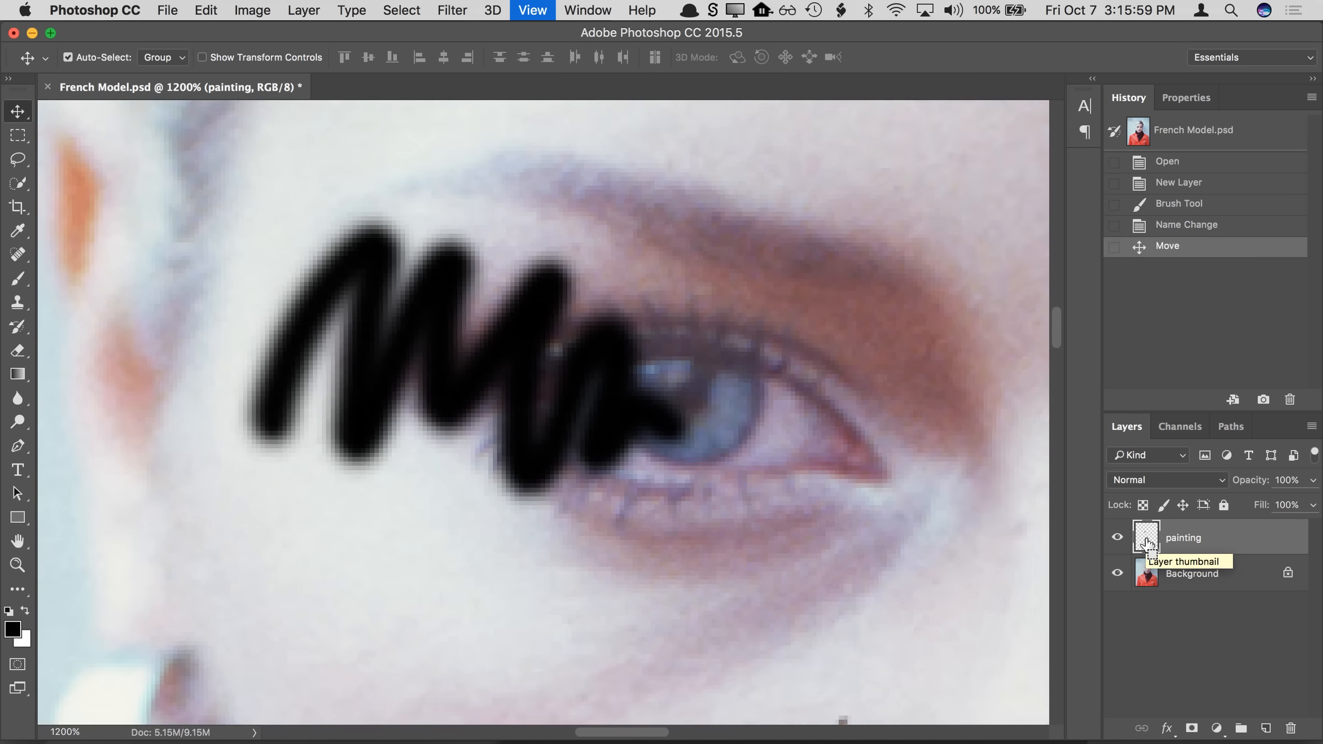
{"action": "scroll", "coordinate": [812, 482], "scroll_direction": "right", "scroll_amount": 3}
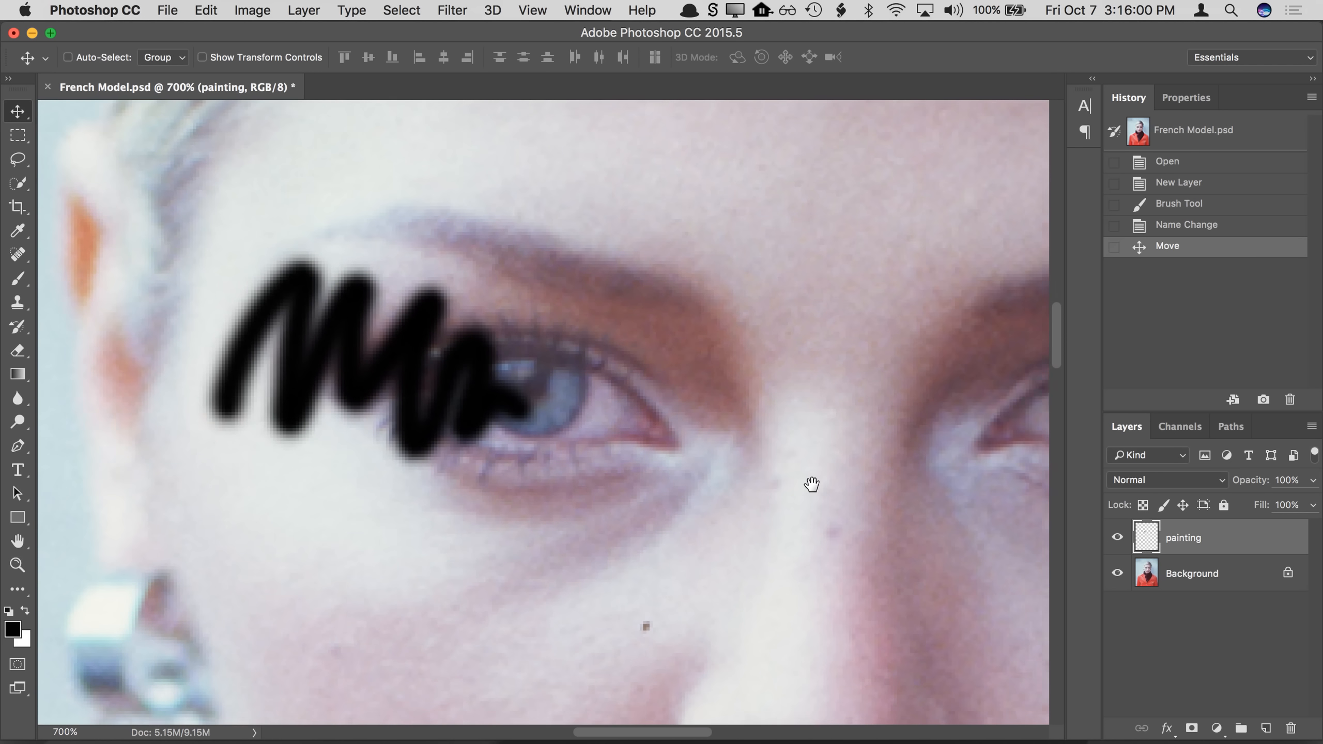
{"action": "left_click", "coordinate": [1266, 728]}
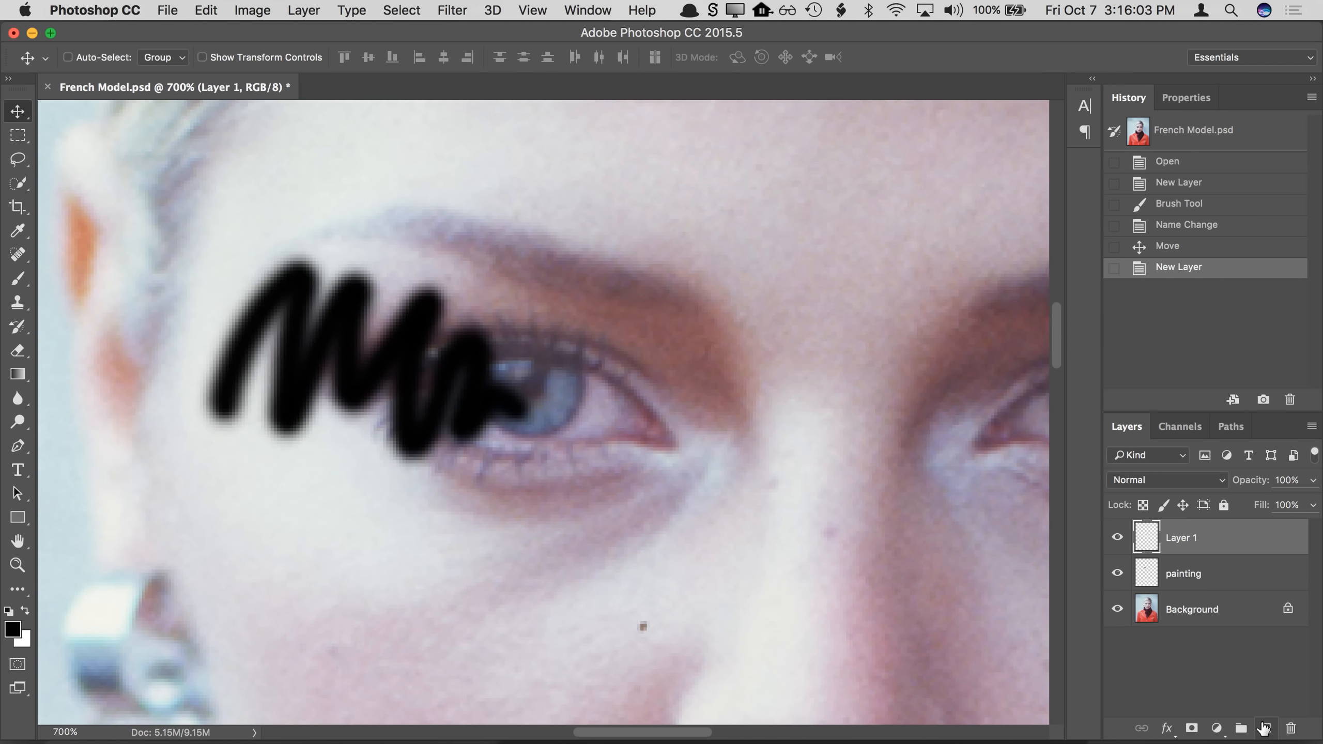
Step: Rename the new empty layer above painting as red painting
{"action": "double_click", "coordinate": [1177, 539]}
{"action": "type", "text": "red painting"}
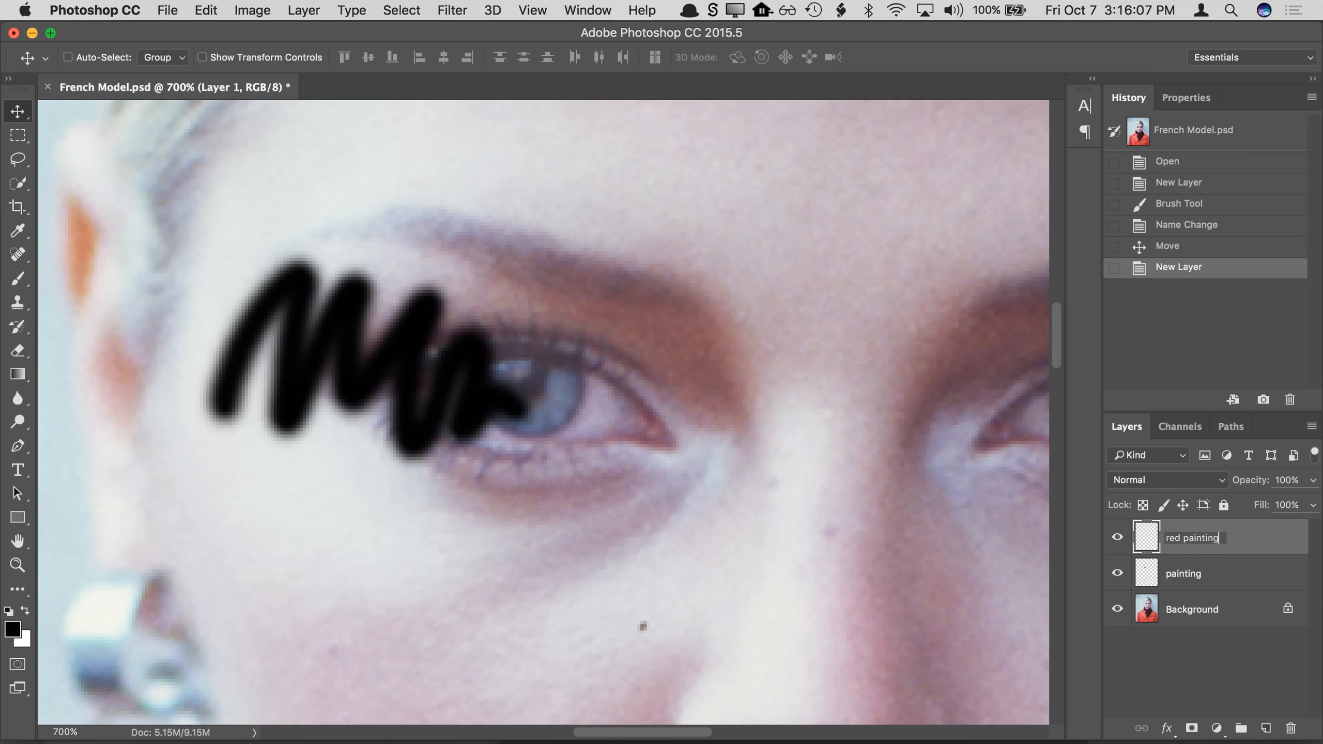
{"action": "key", "text": "Return"}
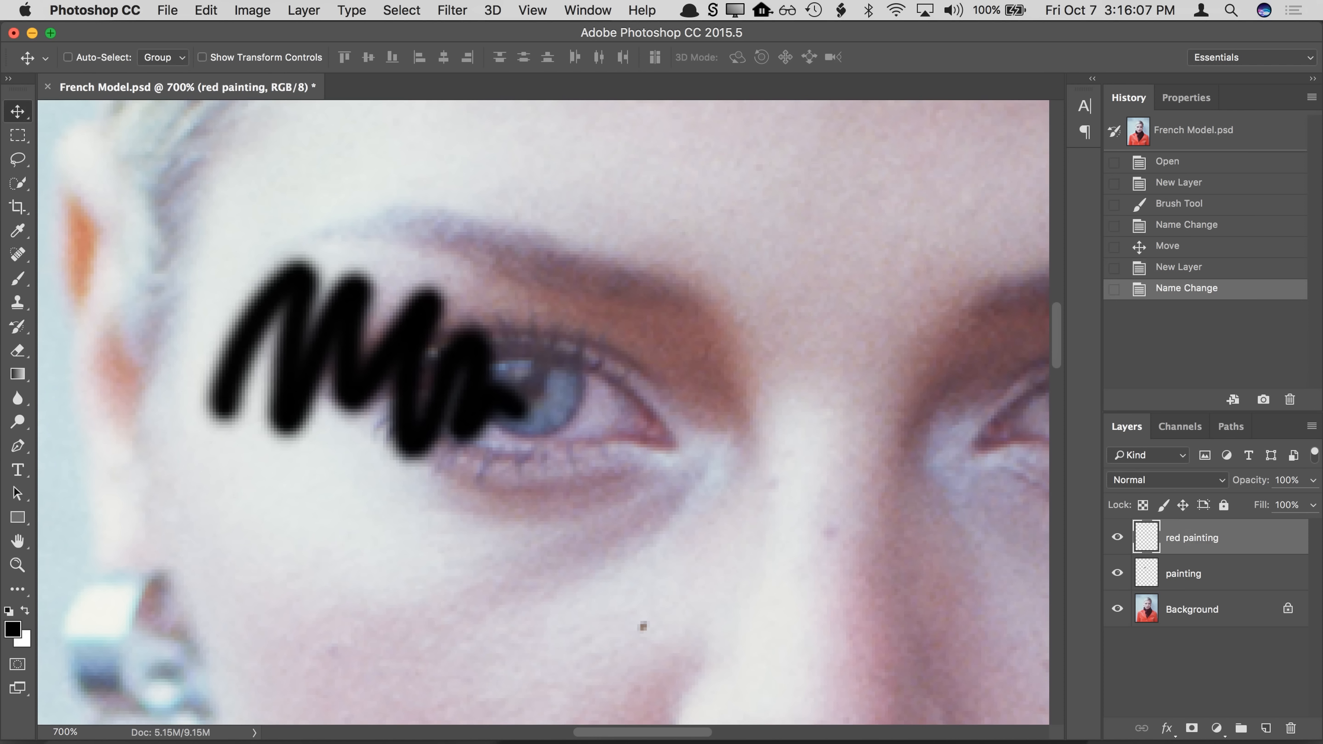
Step: Set the foreground colour to red ff0000 and brush a scribble between the eye and the nose on the red painting layer
{"action": "left_click", "coordinate": [24, 284]}
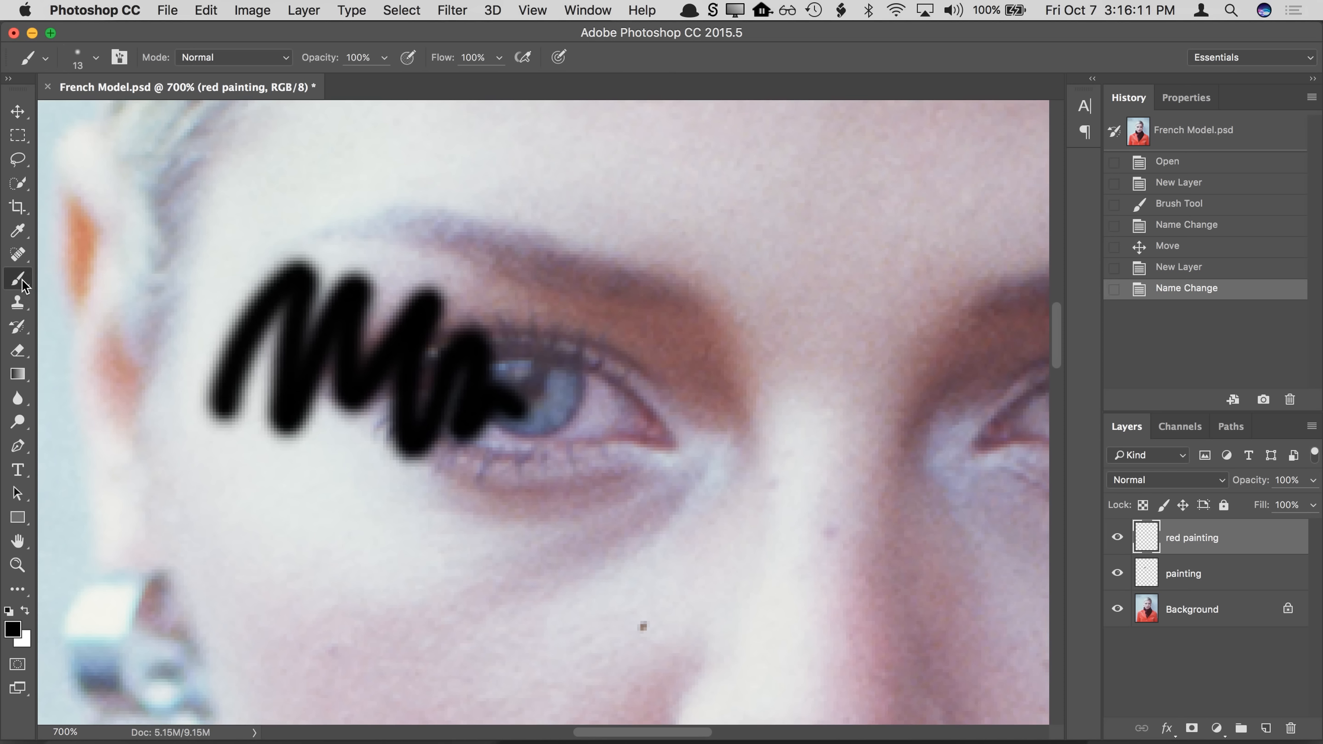
{"action": "left_click", "coordinate": [14, 630]}
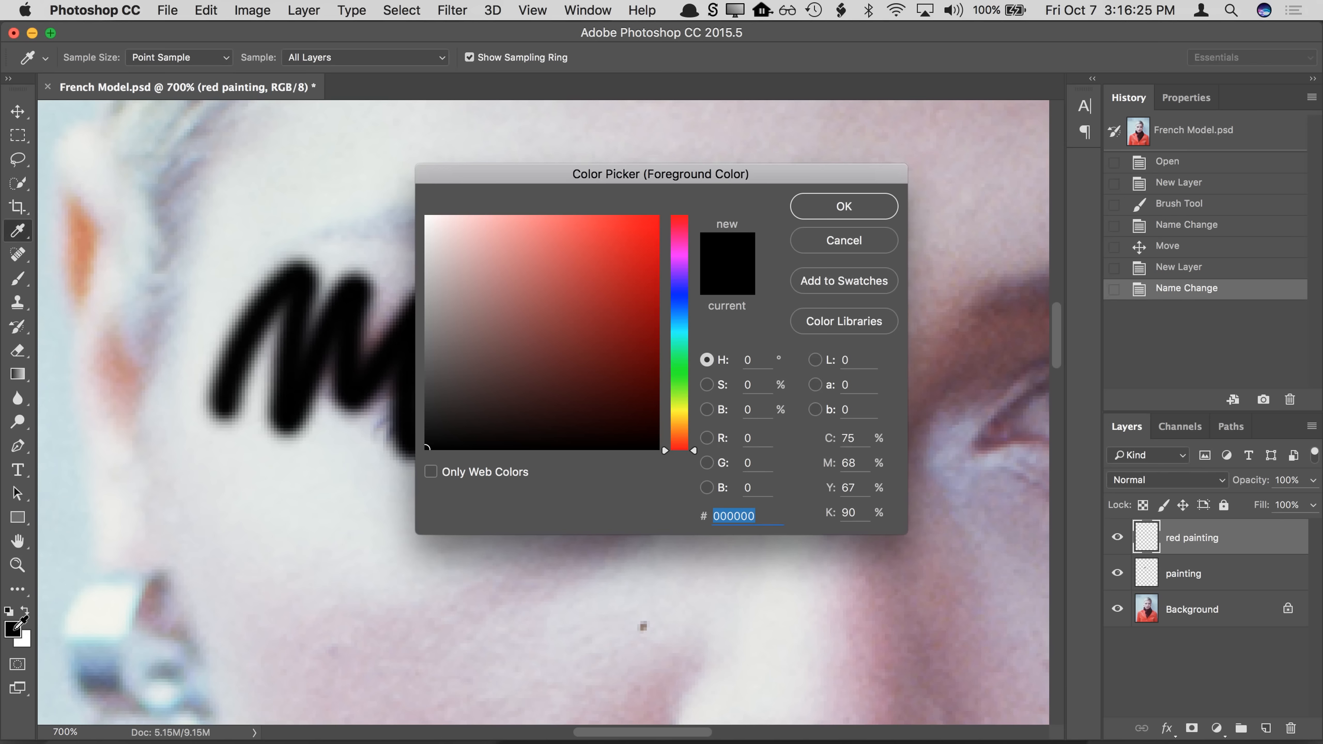
{"action": "left_click_drag", "start_coordinate": [599, 266], "coordinate": [662, 216]}
{"action": "mouse_move", "coordinate": [682, 375]}
{"action": "left_mouse_down"}
{"action": "mouse_move", "coordinate": [690, 241]}
{"action": "mouse_move", "coordinate": [682, 430]}
{"action": "mouse_move", "coordinate": [680, 220]}
{"action": "mouse_move", "coordinate": [652, 229]}
{"action": "mouse_move", "coordinate": [600, 384]}
{"action": "mouse_move", "coordinate": [629, 228]}
{"action": "mouse_move", "coordinate": [667, 210]}
{"action": "left_mouse_up"}
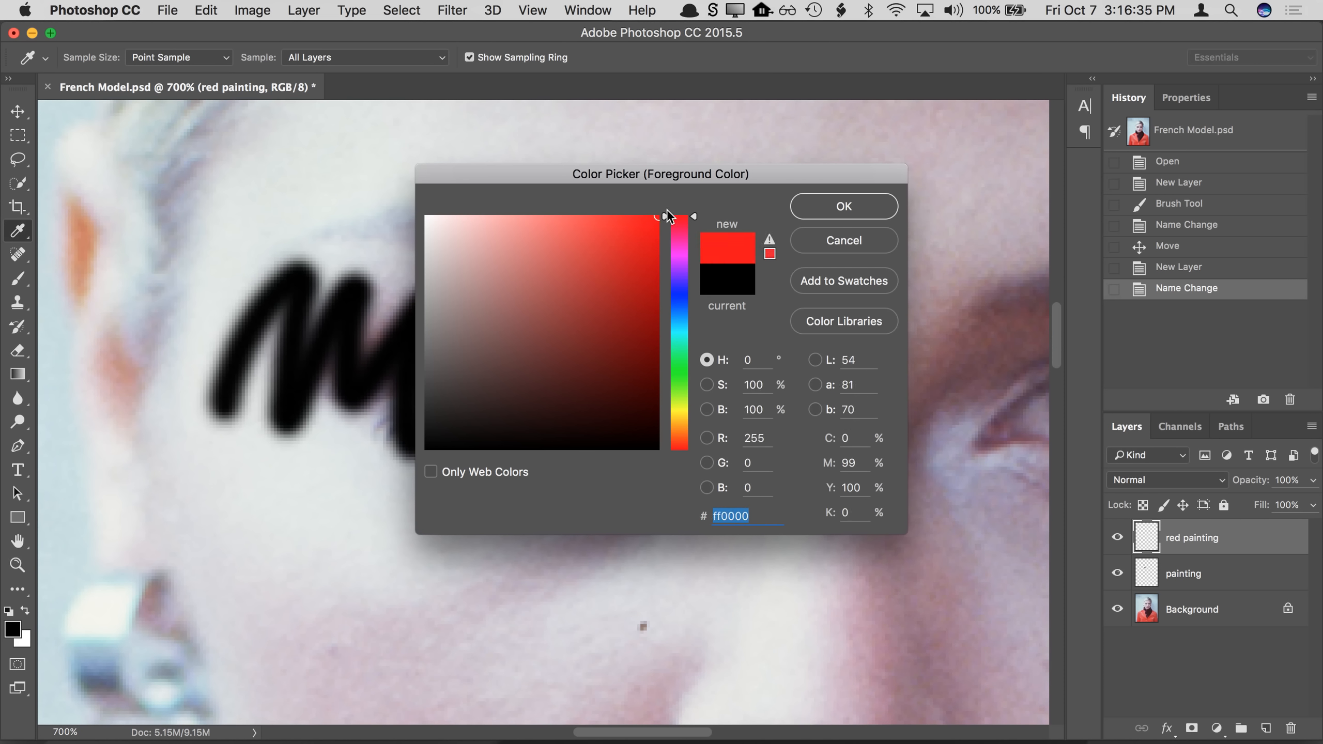
{"action": "left_click", "coordinate": [880, 210]}
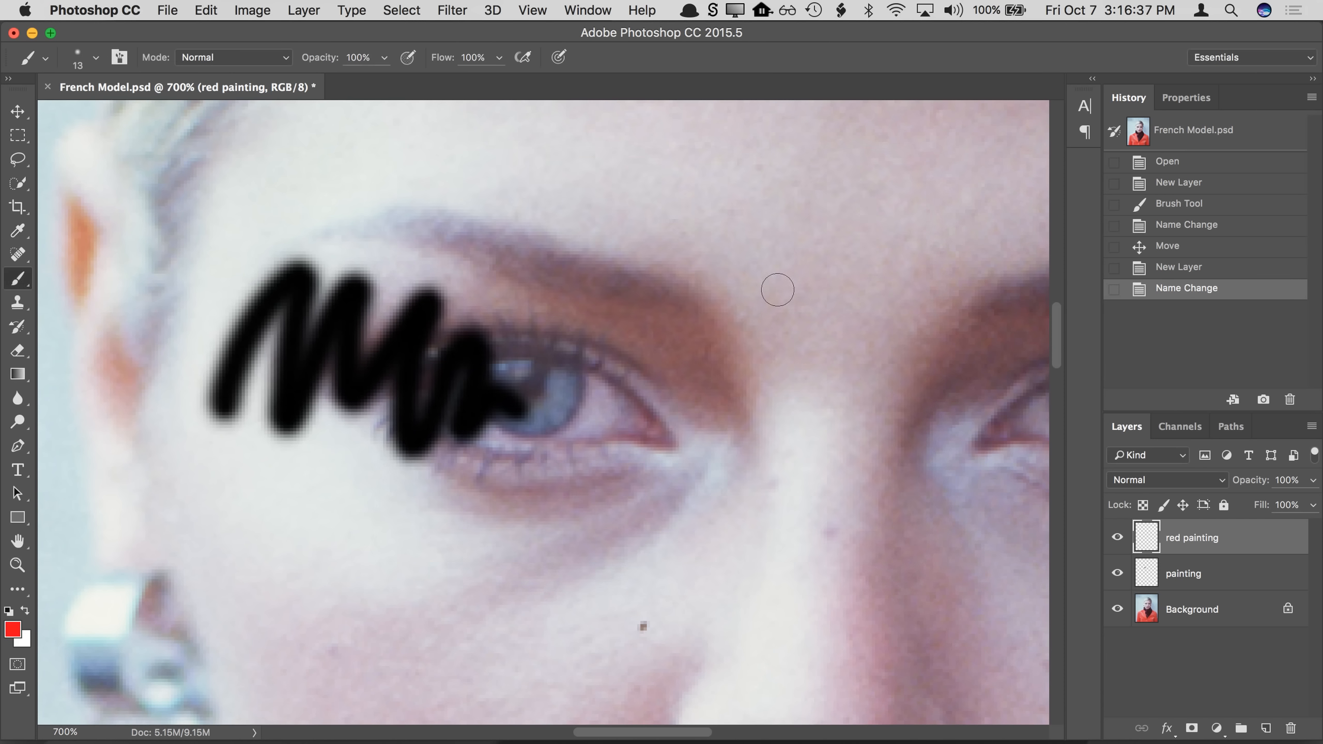
{"action": "mouse_move", "coordinate": [614, 261]}
{"action": "left_mouse_down"}
{"action": "mouse_move", "coordinate": [593, 321]}
{"action": "mouse_move", "coordinate": [697, 280]}
{"action": "mouse_move", "coordinate": [587, 538]}
{"action": "mouse_move", "coordinate": [690, 517]}
{"action": "mouse_move", "coordinate": [758, 470]}
{"action": "mouse_move", "coordinate": [792, 518]}
{"action": "mouse_move", "coordinate": [839, 368]}
{"action": "left_mouse_up"}
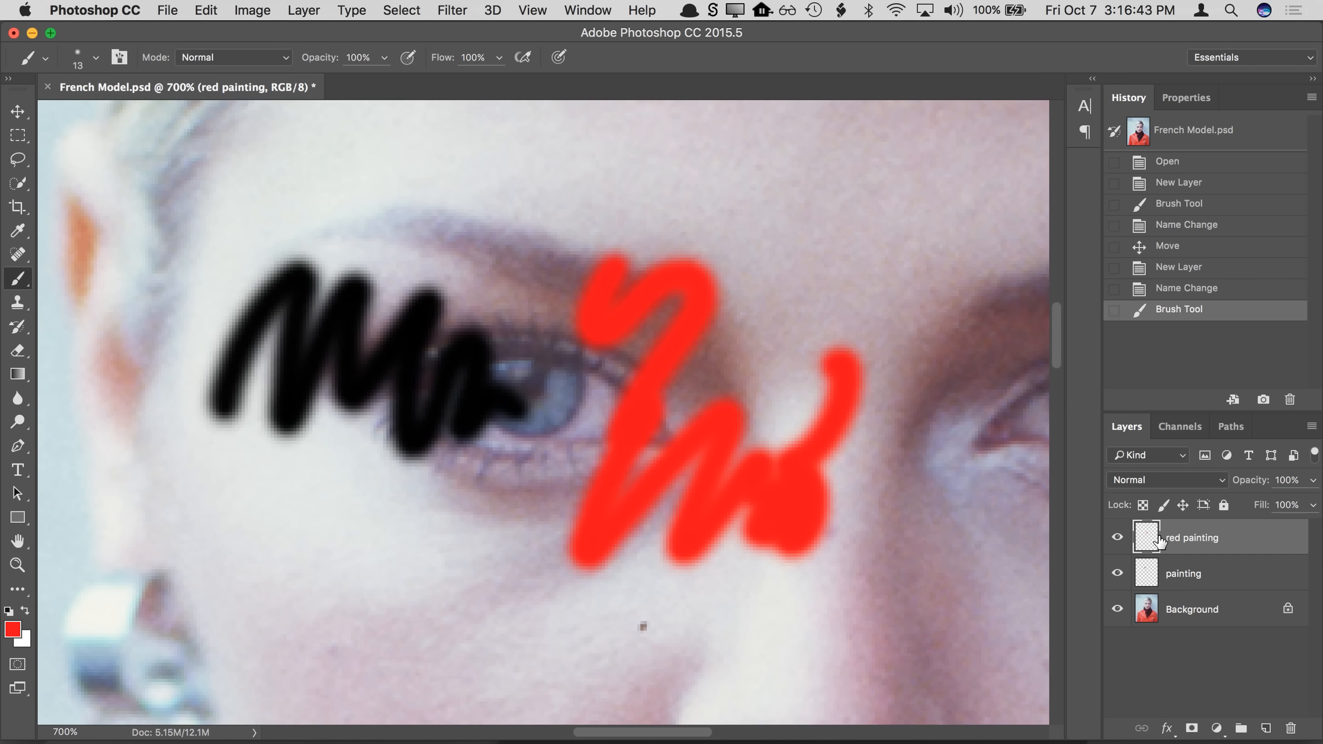
Step: Use the Move tool to nudge the red scribble slightly up and toward the nose bridge
{"action": "left_click", "coordinate": [18, 112]}
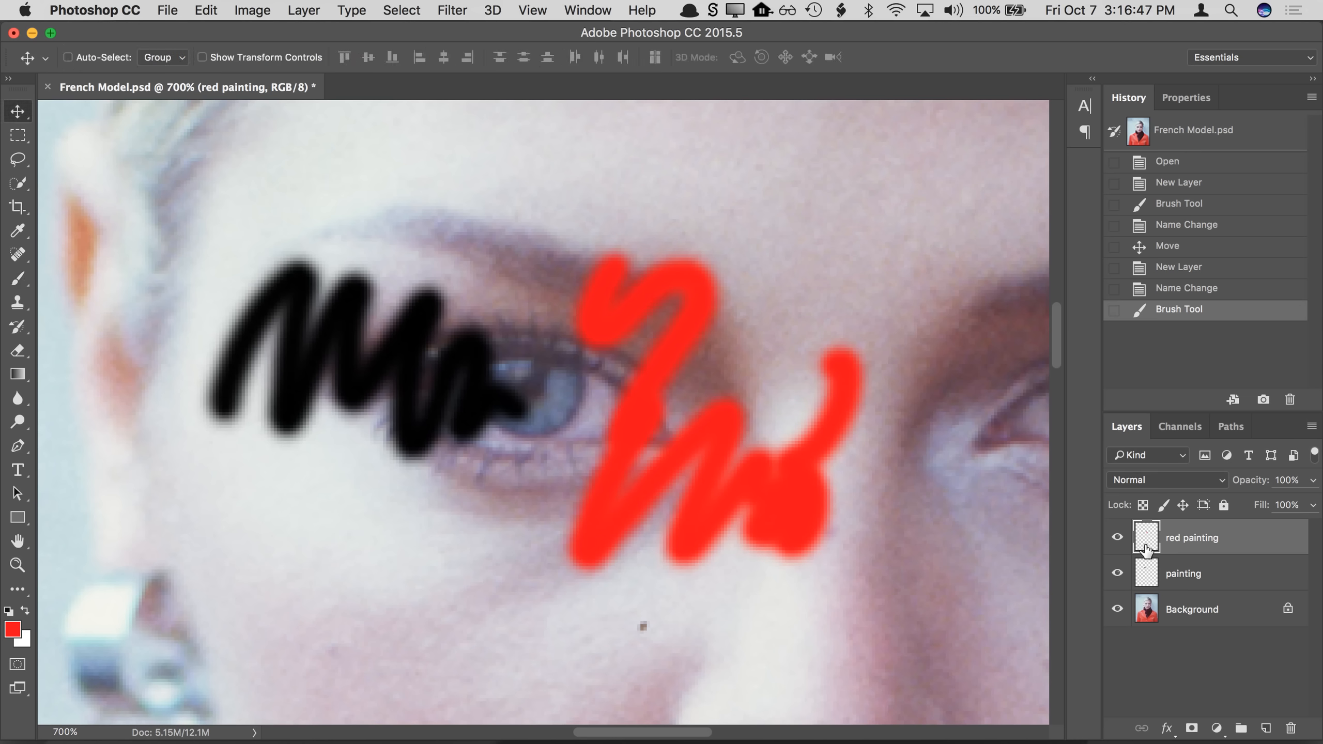
{"action": "mouse_move", "coordinate": [759, 488]}
{"action": "left_mouse_down"}
{"action": "mouse_move", "coordinate": [804, 445]}
{"action": "mouse_move", "coordinate": [773, 461]}
{"action": "mouse_move", "coordinate": [781, 472]}
{"action": "left_mouse_up"}
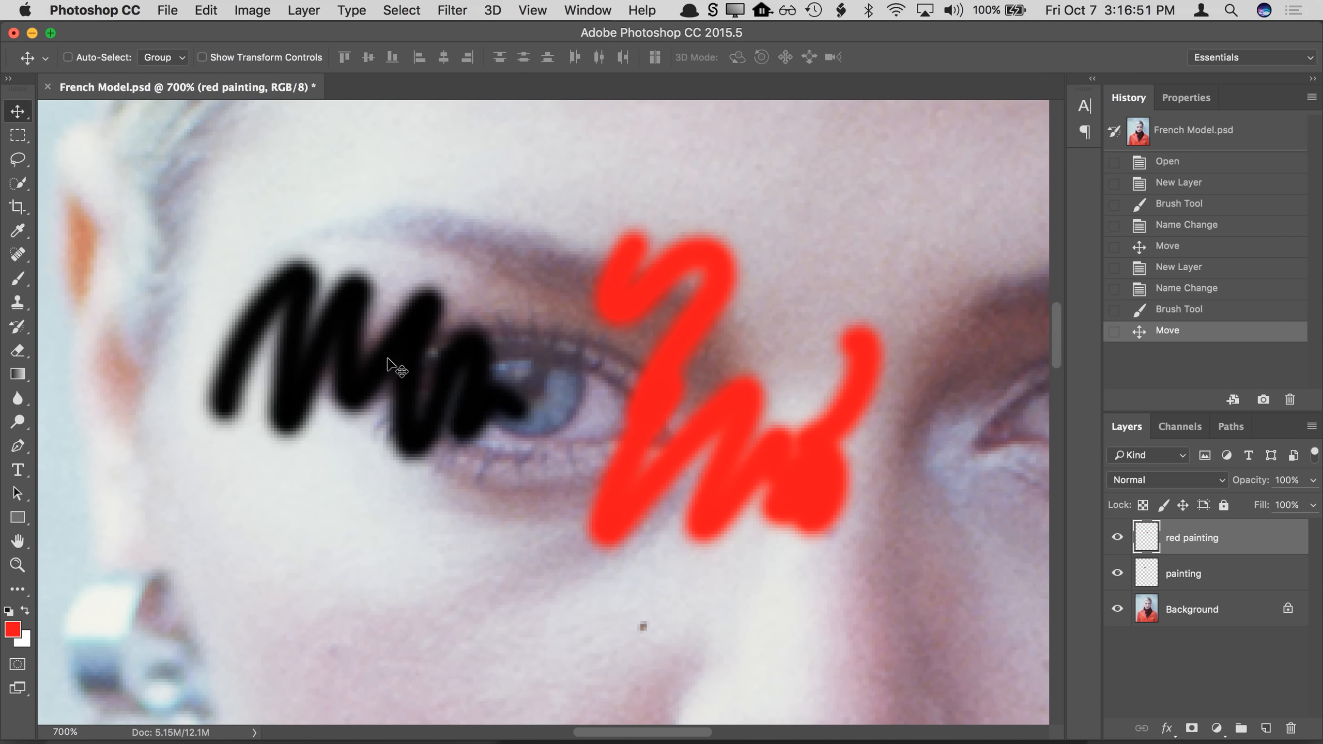
{"action": "mouse_move", "coordinate": [386, 380]}
{"action": "left_mouse_down"}
{"action": "mouse_move", "coordinate": [384, 349]}
{"action": "mouse_move", "coordinate": [374, 391]}
{"action": "left_mouse_up"}
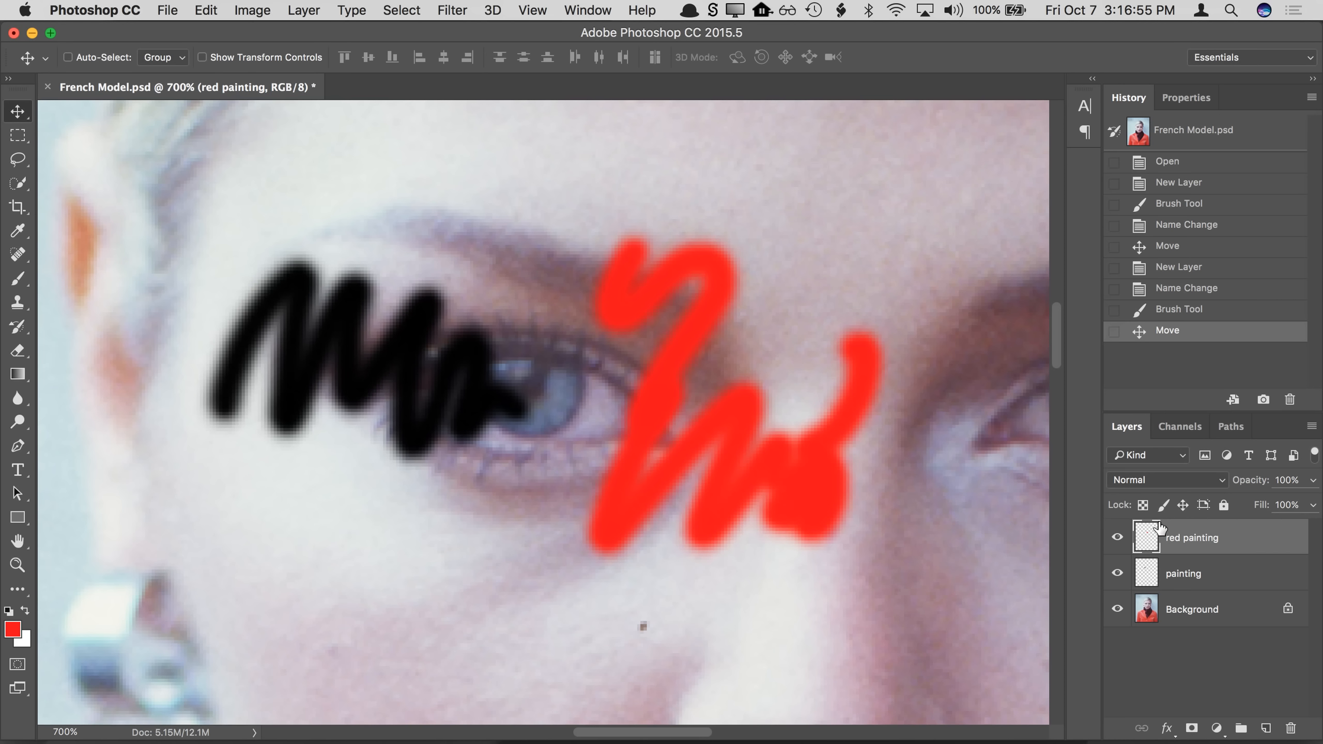
{"action": "mouse_move", "coordinate": [895, 472]}
{"action": "left_mouse_down"}
{"action": "mouse_move", "coordinate": [905, 483]}
{"action": "mouse_move", "coordinate": [906, 470]}
{"action": "left_mouse_up"}
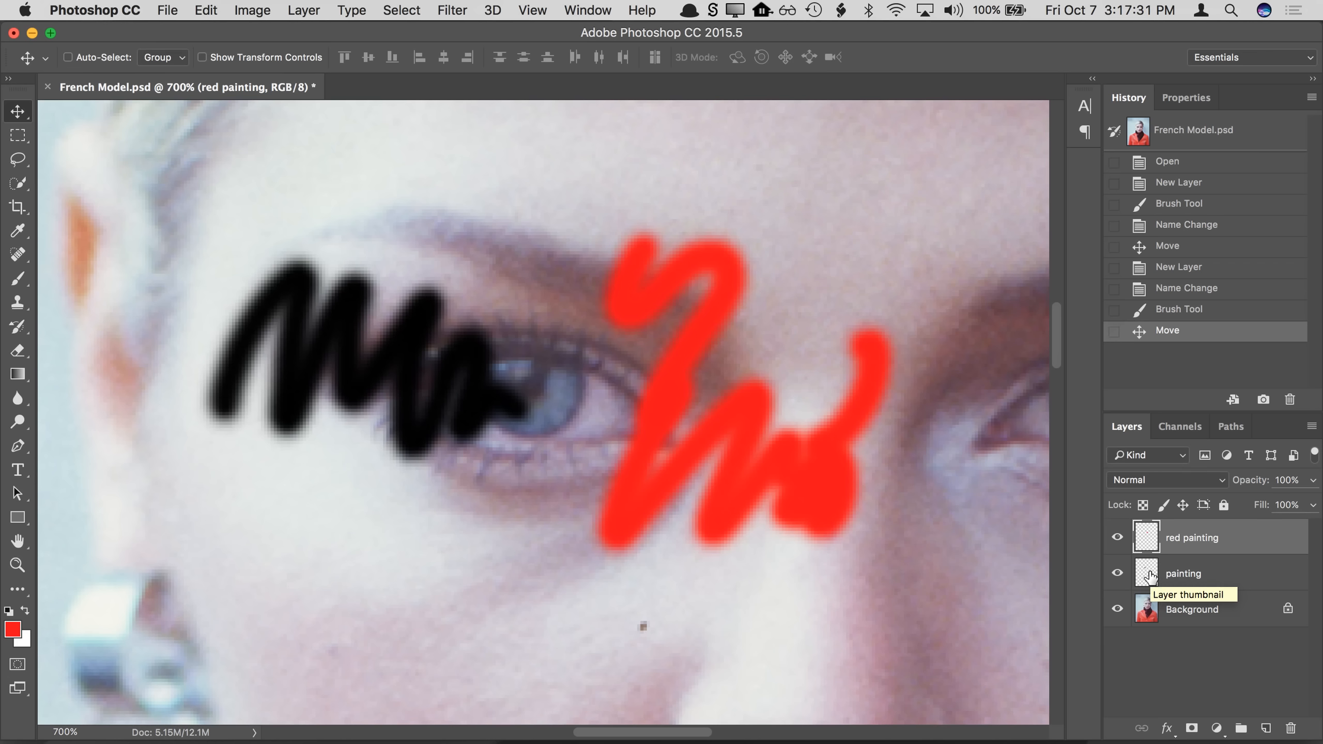
Step: Make painting the active layer and move its black scribble slightly toward the ear
{"action": "left_click", "coordinate": [1148, 575]}
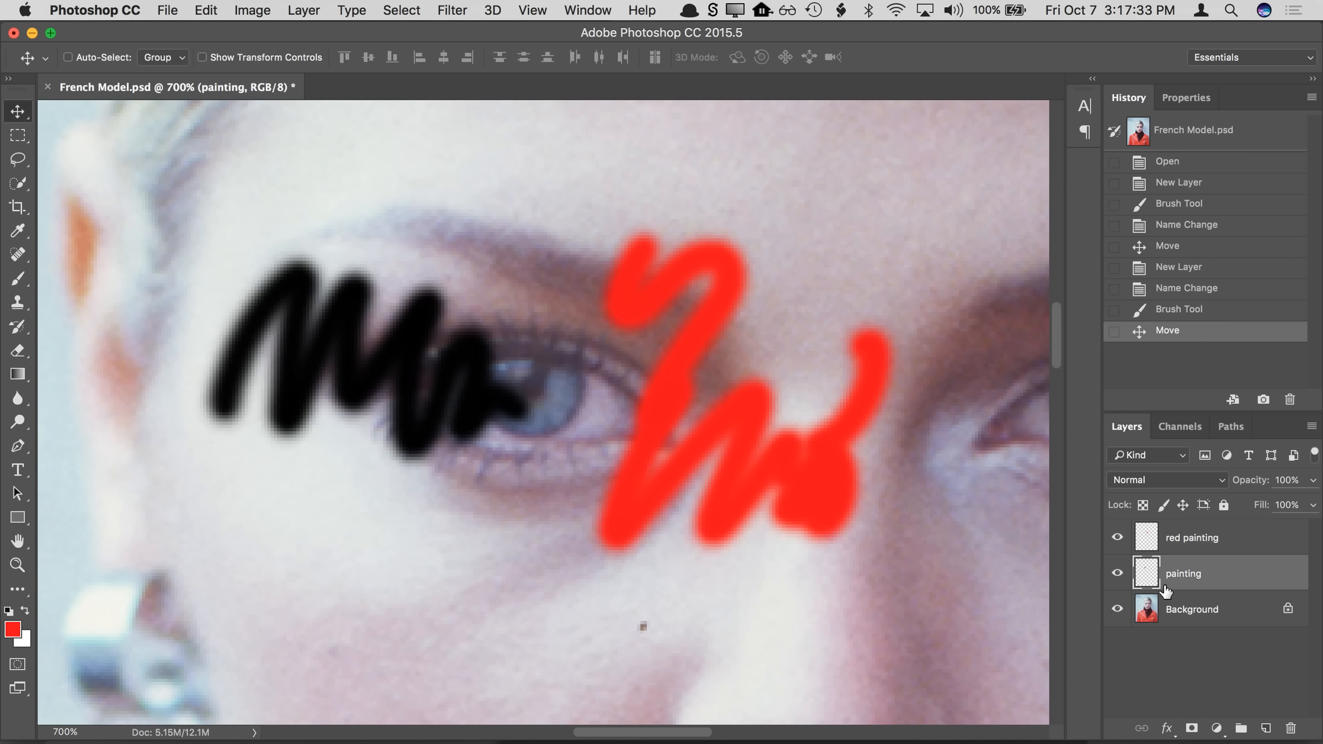
{"action": "mouse_move", "coordinate": [473, 402]}
{"action": "left_mouse_down"}
{"action": "mouse_move", "coordinate": [414, 407]}
{"action": "mouse_move", "coordinate": [442, 419]}
{"action": "mouse_move", "coordinate": [424, 420]}
{"action": "left_mouse_up"}
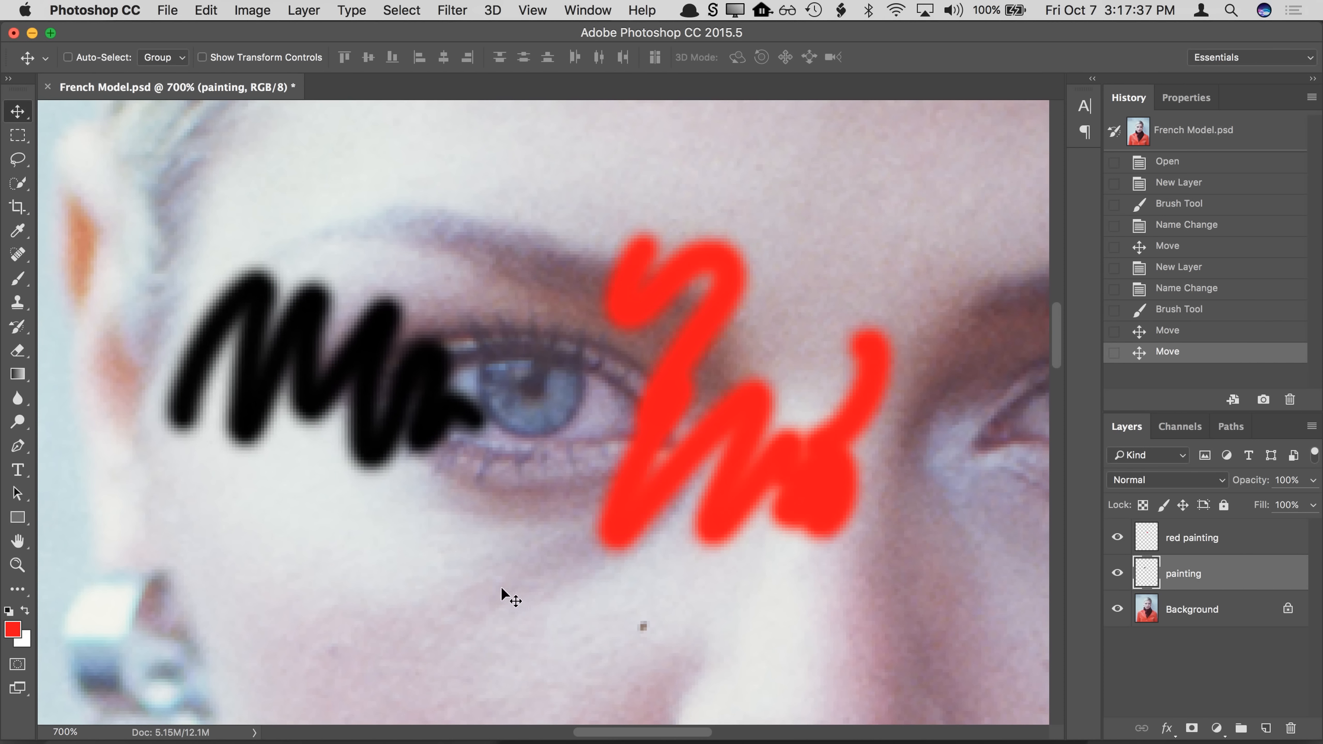
{"action": "mouse_move", "coordinate": [500, 585]}
{"action": "left_mouse_down"}
{"action": "mouse_move", "coordinate": [517, 551]}
{"action": "mouse_move", "coordinate": [554, 571]}
{"action": "mouse_move", "coordinate": [527, 579]}
{"action": "left_mouse_up"}
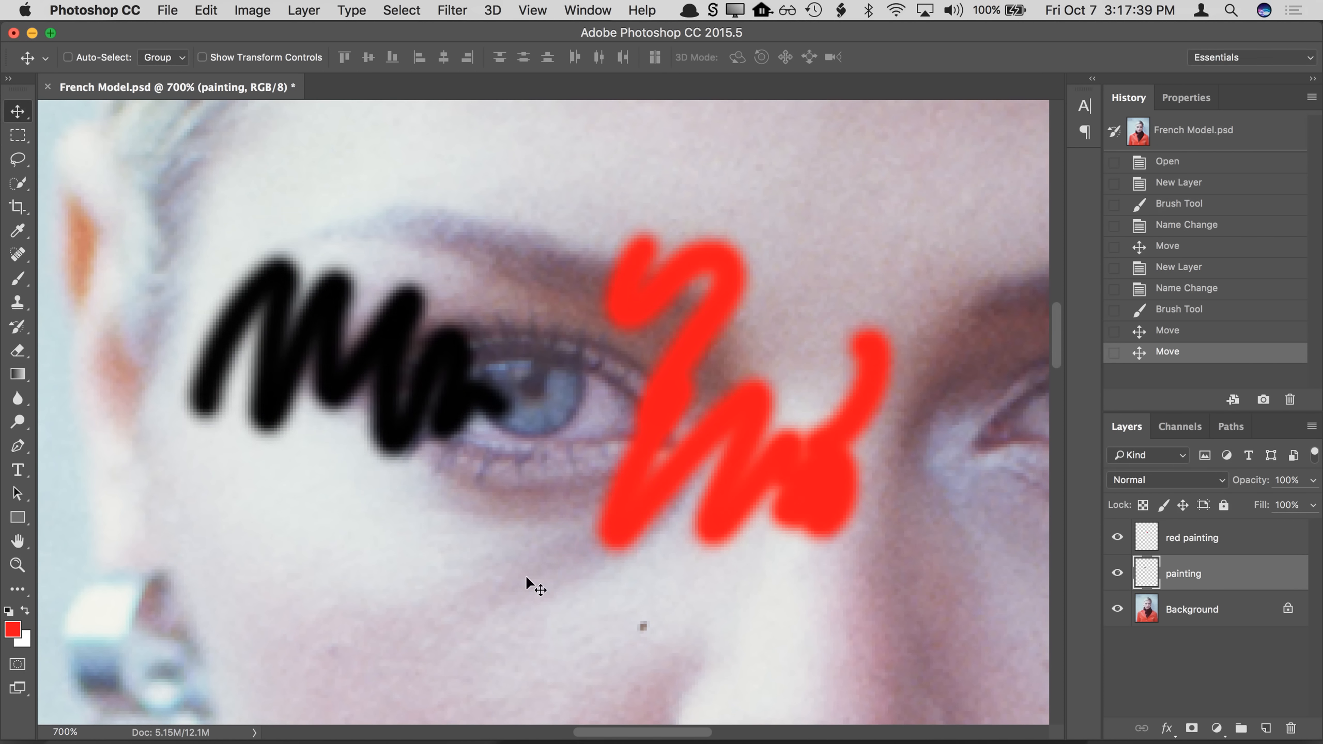
Step: With the portrait zoomed out, move the black scribble to the ear and the red scribble over the inner corner of the other eye
{"action": "key", "text": "super+0"}
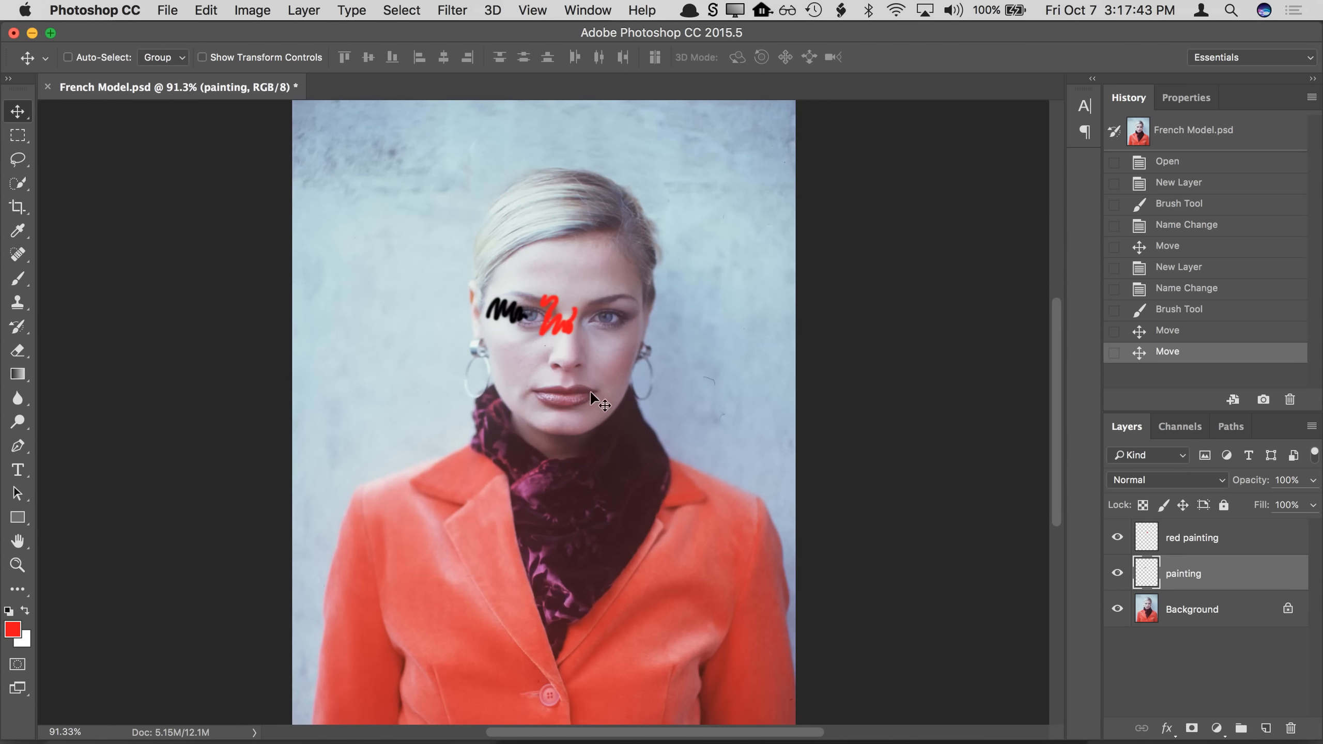
{"action": "mouse_move", "coordinate": [579, 409]}
{"action": "left_mouse_down"}
{"action": "mouse_move", "coordinate": [544, 440]}
{"action": "mouse_move", "coordinate": [564, 406]}
{"action": "left_mouse_up"}
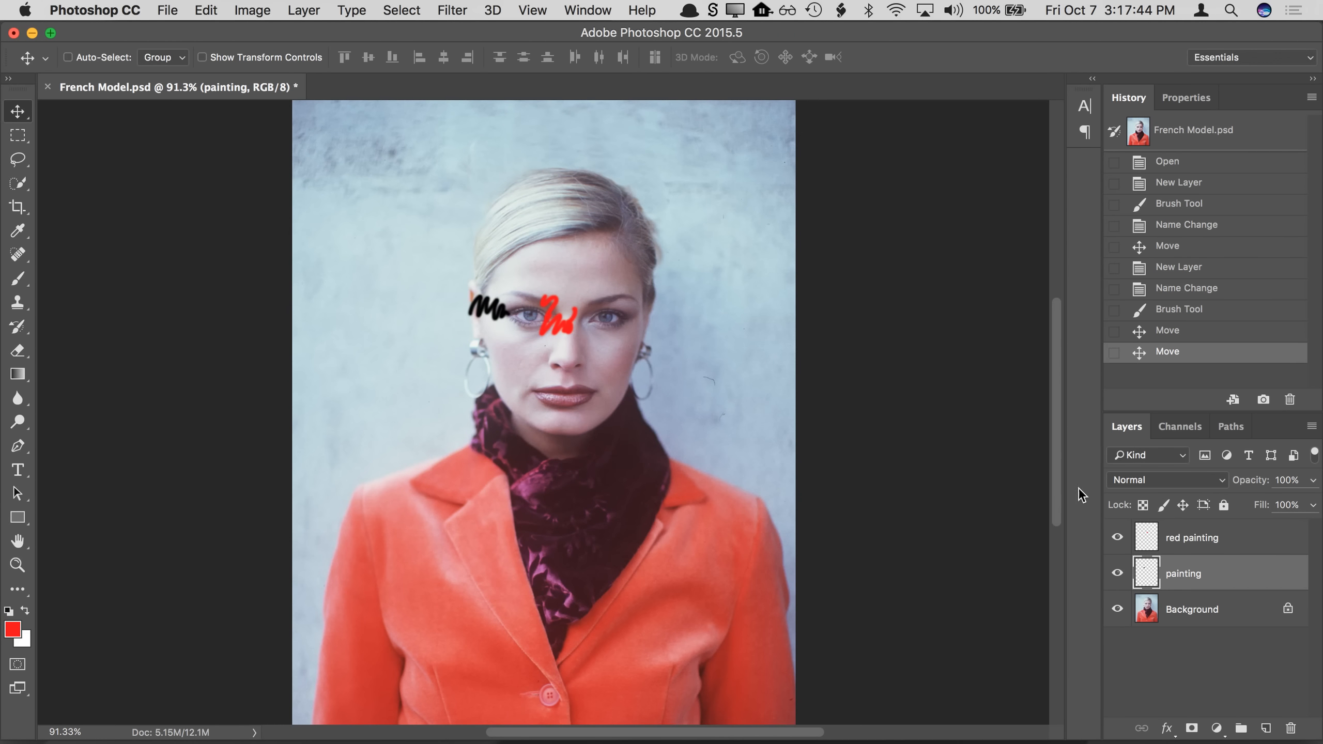
{"action": "left_click", "coordinate": [1187, 540]}
{"action": "mouse_move", "coordinate": [734, 449]}
{"action": "left_mouse_down"}
{"action": "mouse_move", "coordinate": [771, 449]}
{"action": "mouse_move", "coordinate": [742, 439]}
{"action": "left_mouse_up"}
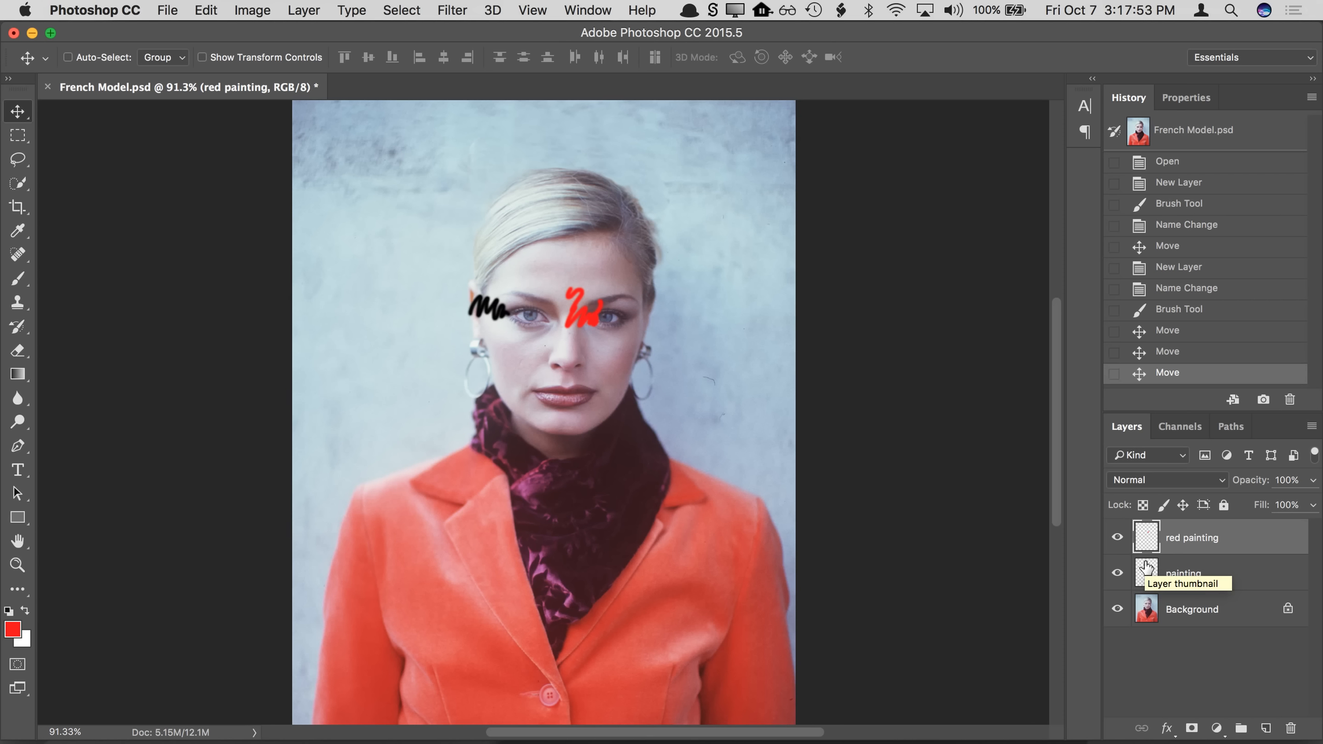
Step: Toggle the visibility of the red painting and painting layers, leaving only the Background visible
{"action": "left_click", "coordinate": [1117, 541]}
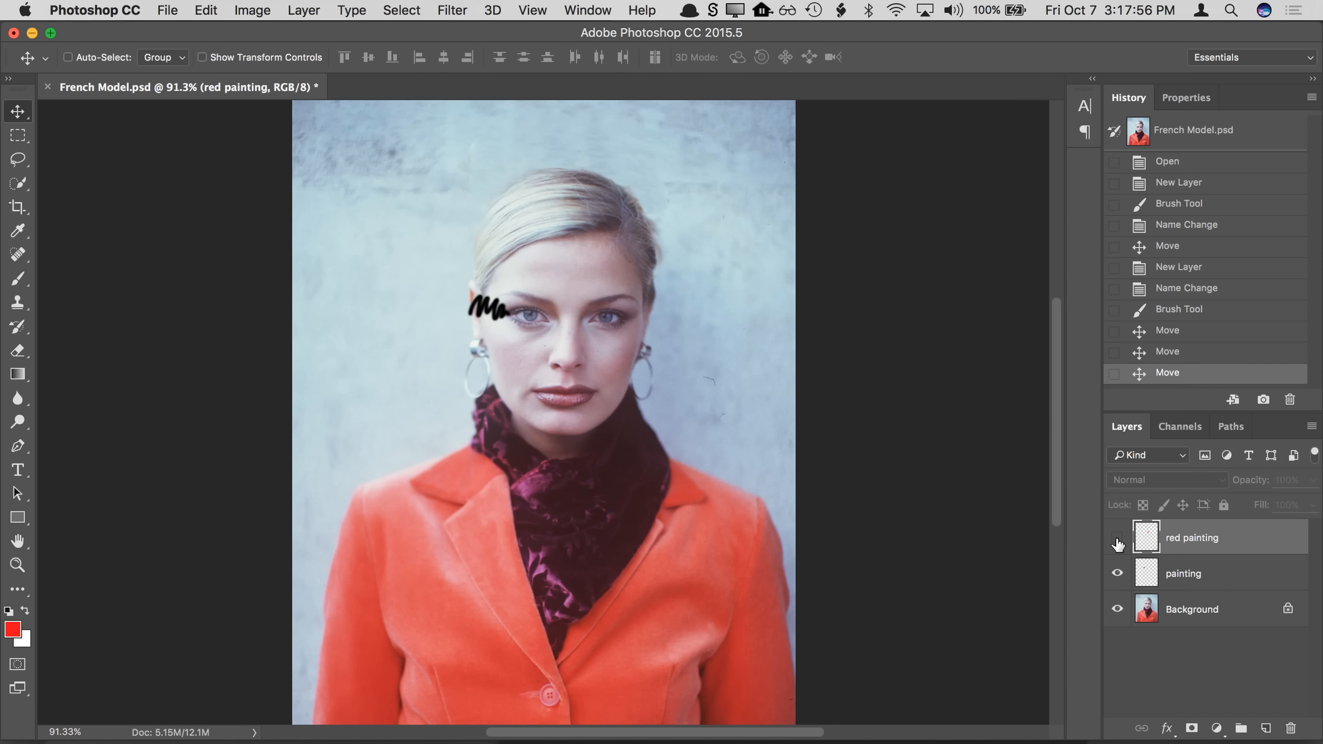
{"action": "left_click", "coordinate": [1117, 575]}
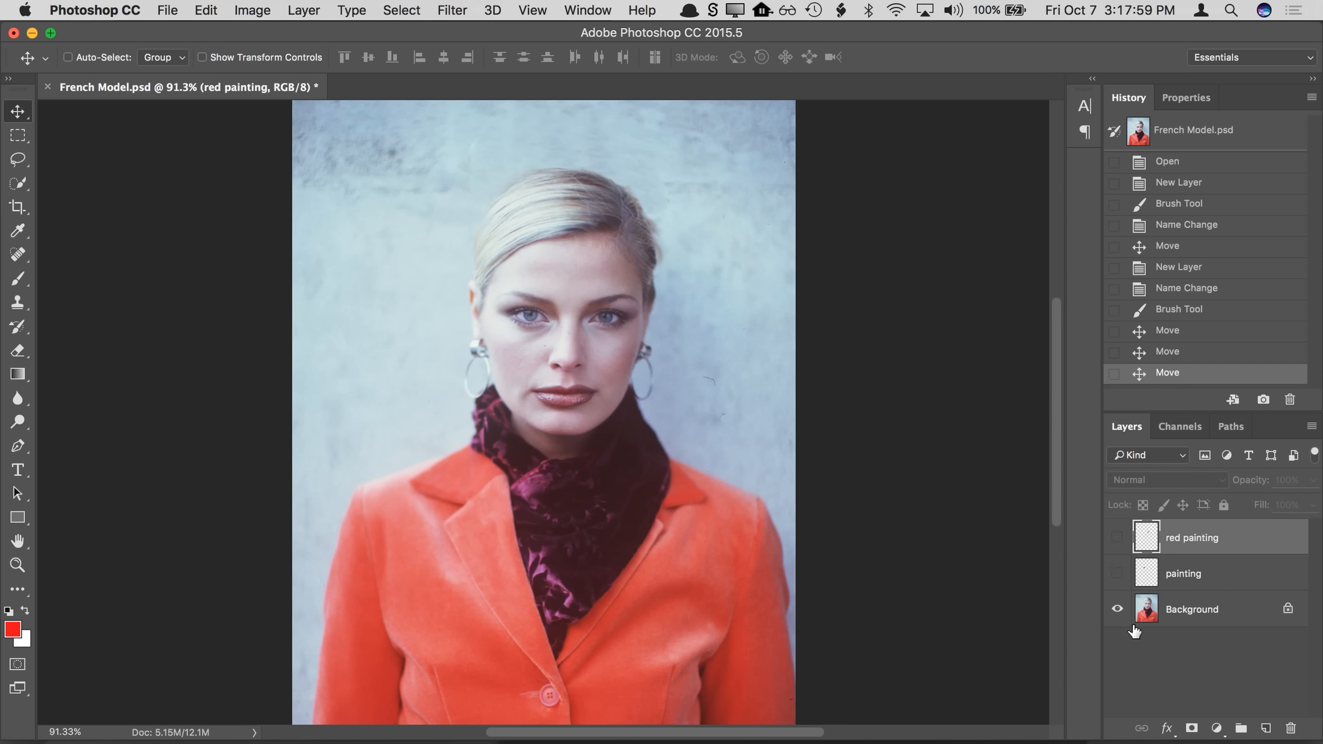
{"action": "left_click", "coordinate": [1117, 573]}
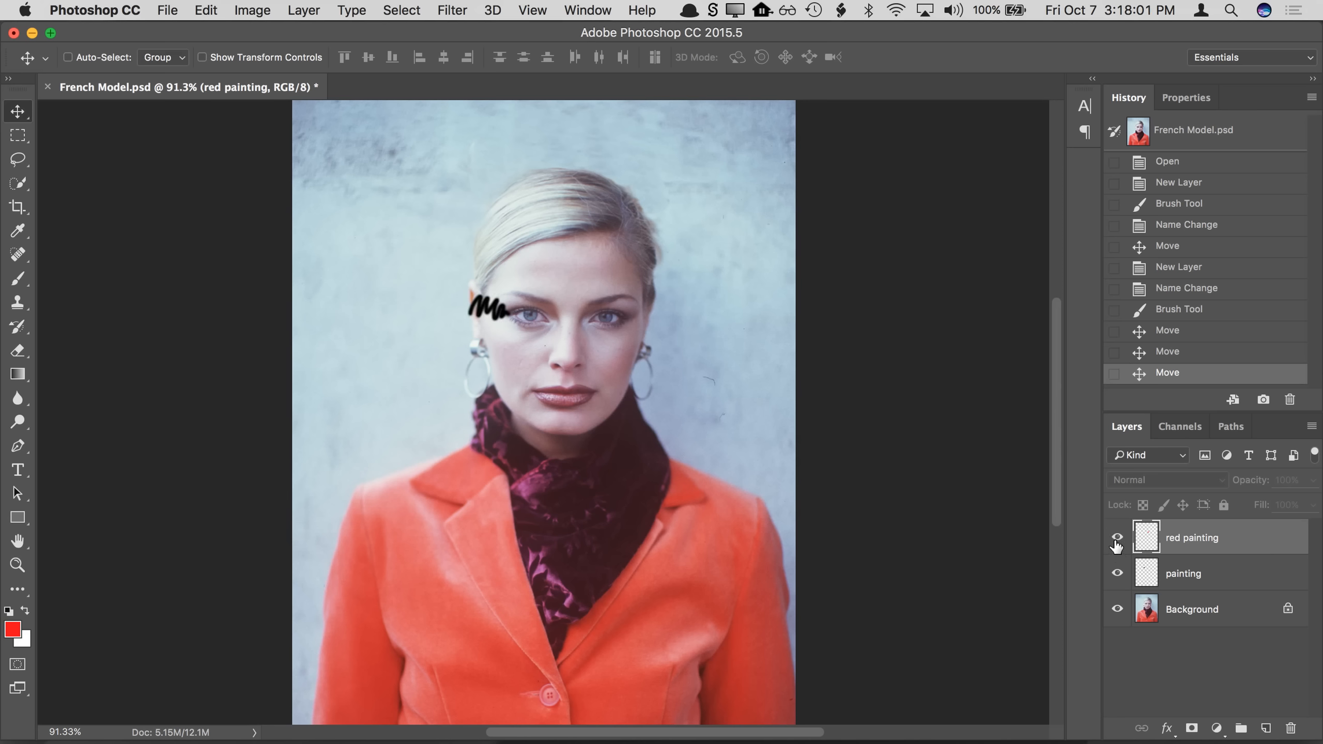
{"action": "left_click", "coordinate": [1117, 540]}
{"action": "left_click", "coordinate": [1117, 540]}
{"action": "left_click", "coordinate": [1117, 573]}
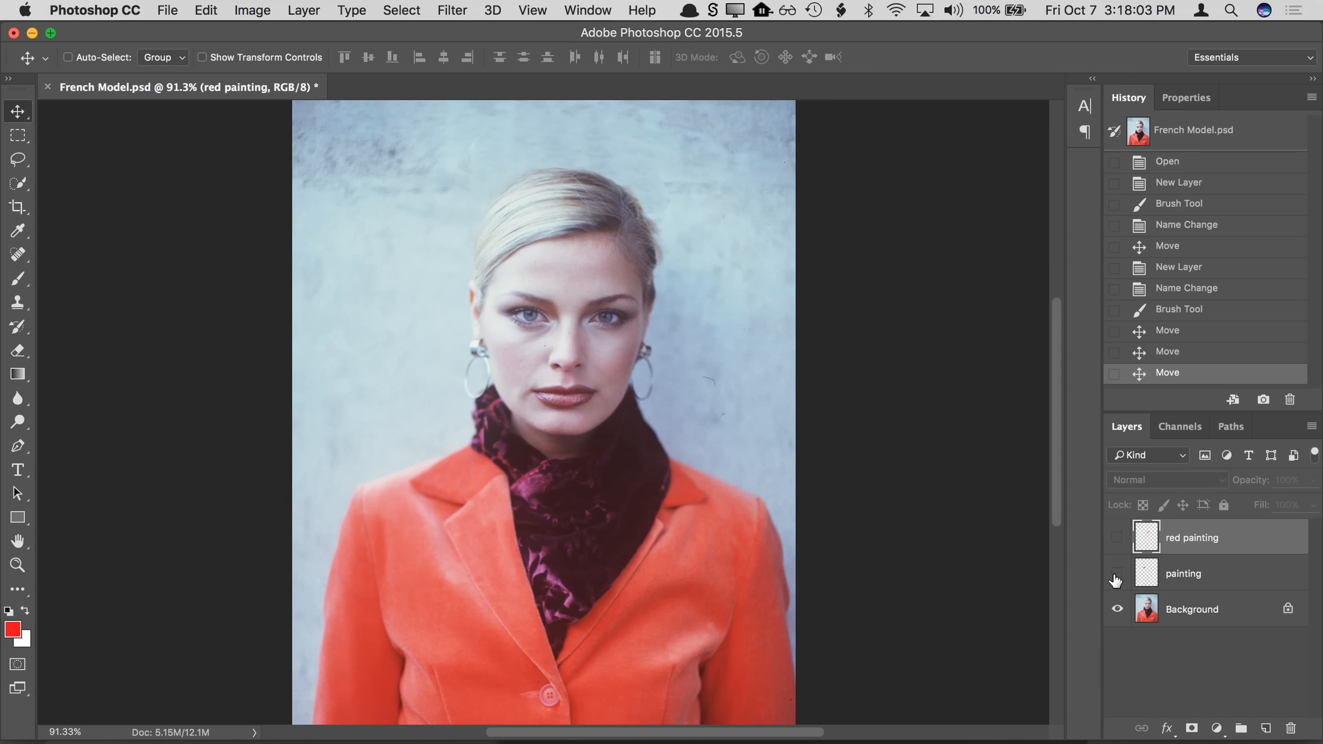
Step: Delete the painting and red painting layers
{"action": "left_click", "coordinate": [1190, 577]}
{"action": "mouse_move", "coordinate": [1187, 578]}
{"action": "left_mouse_down"}
{"action": "mouse_move", "coordinate": [1198, 573]}
{"action": "mouse_move", "coordinate": [1289, 729]}
{"action": "left_mouse_up"}
{"action": "left_click_drag", "start_coordinate": [1178, 542], "coordinate": [1290, 728]}
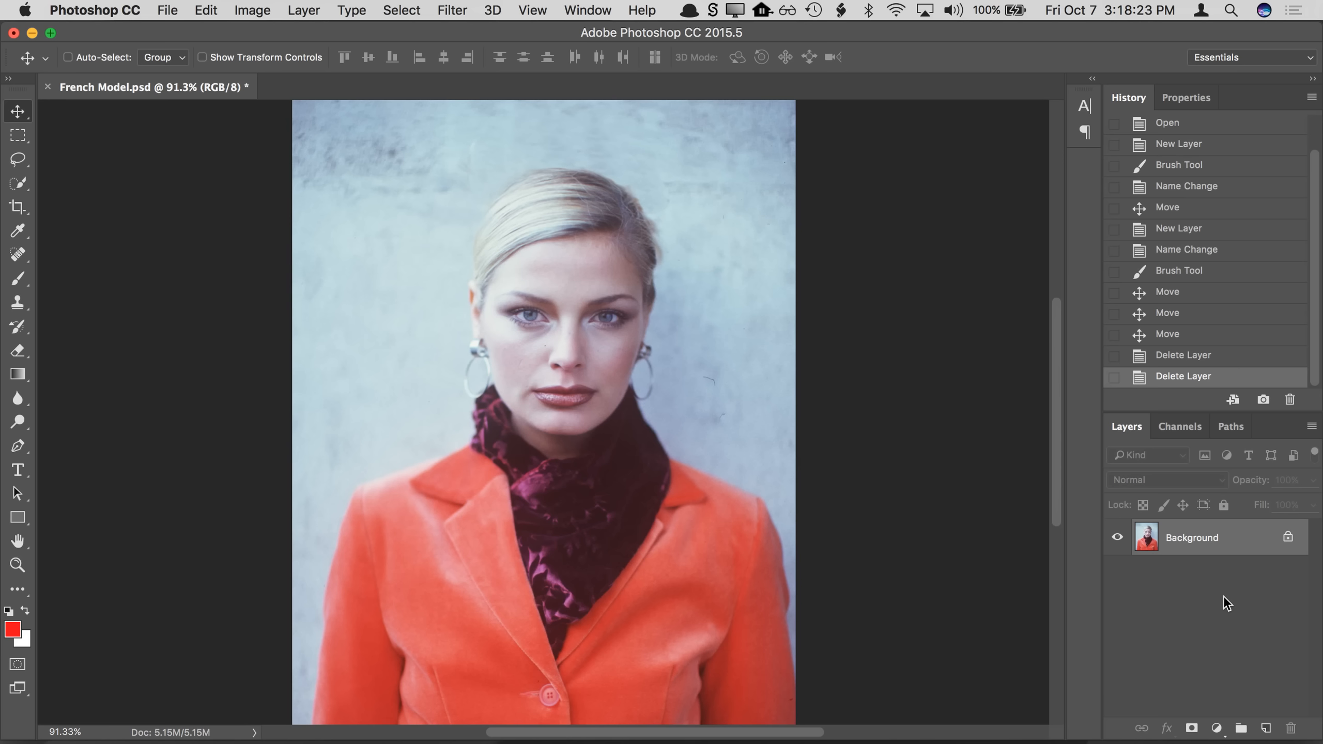
Step: Return to the last Move state in the history to restore both deleted layers, and make the painting and red painting layers visible
{"action": "left_click", "coordinate": [1183, 359]}
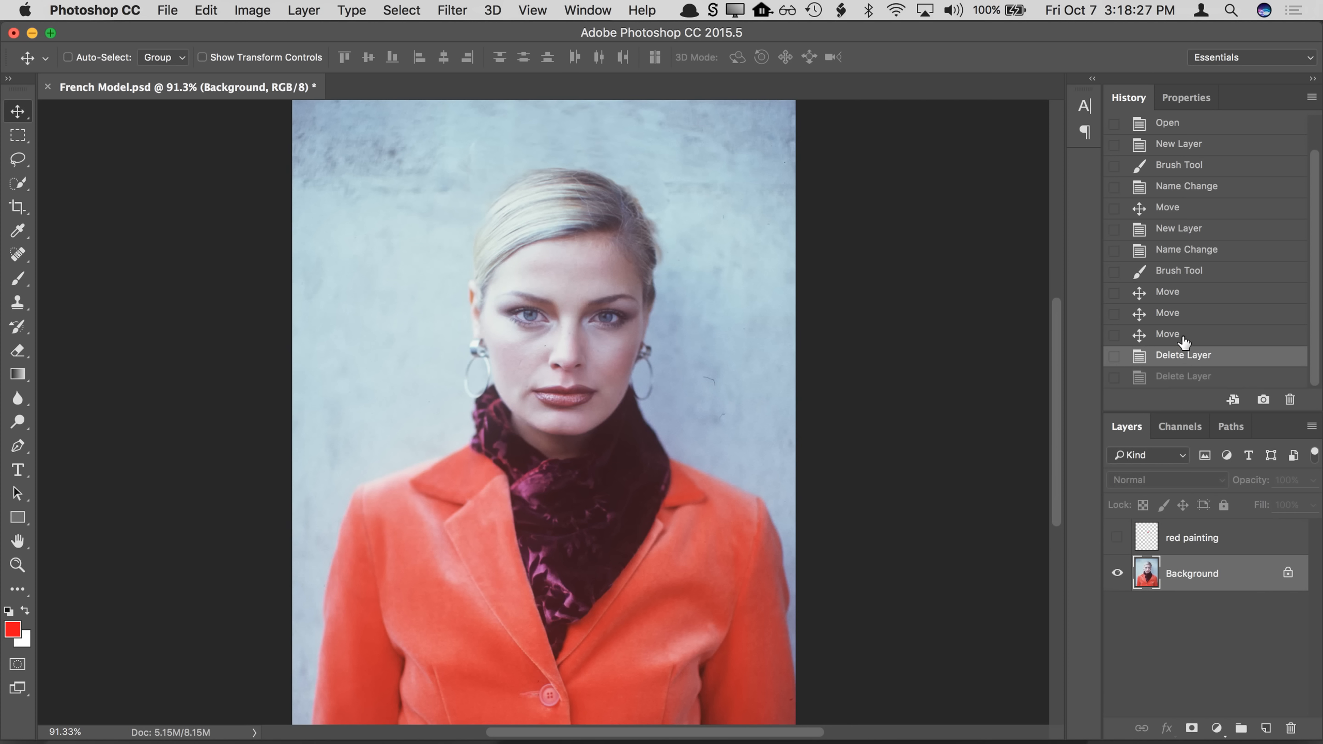
{"action": "left_click", "coordinate": [1183, 340]}
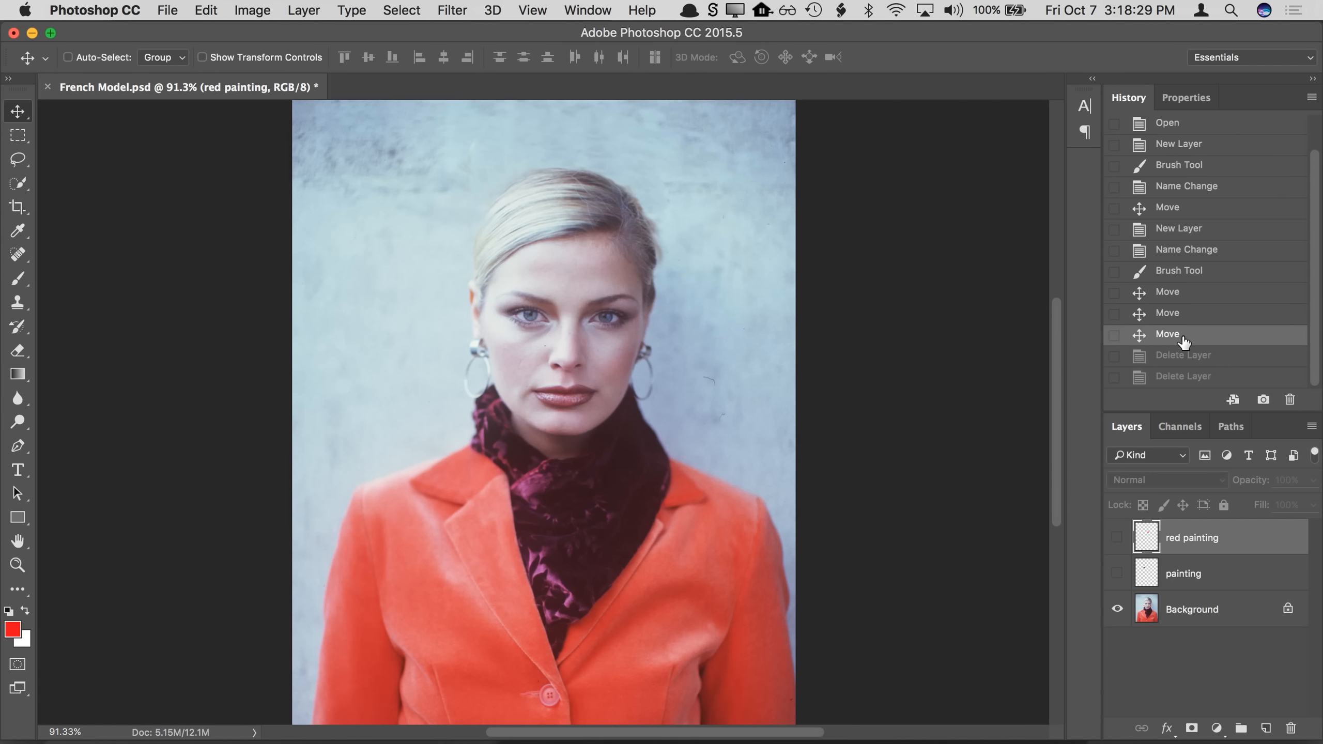
{"action": "left_click", "coordinate": [1175, 379]}
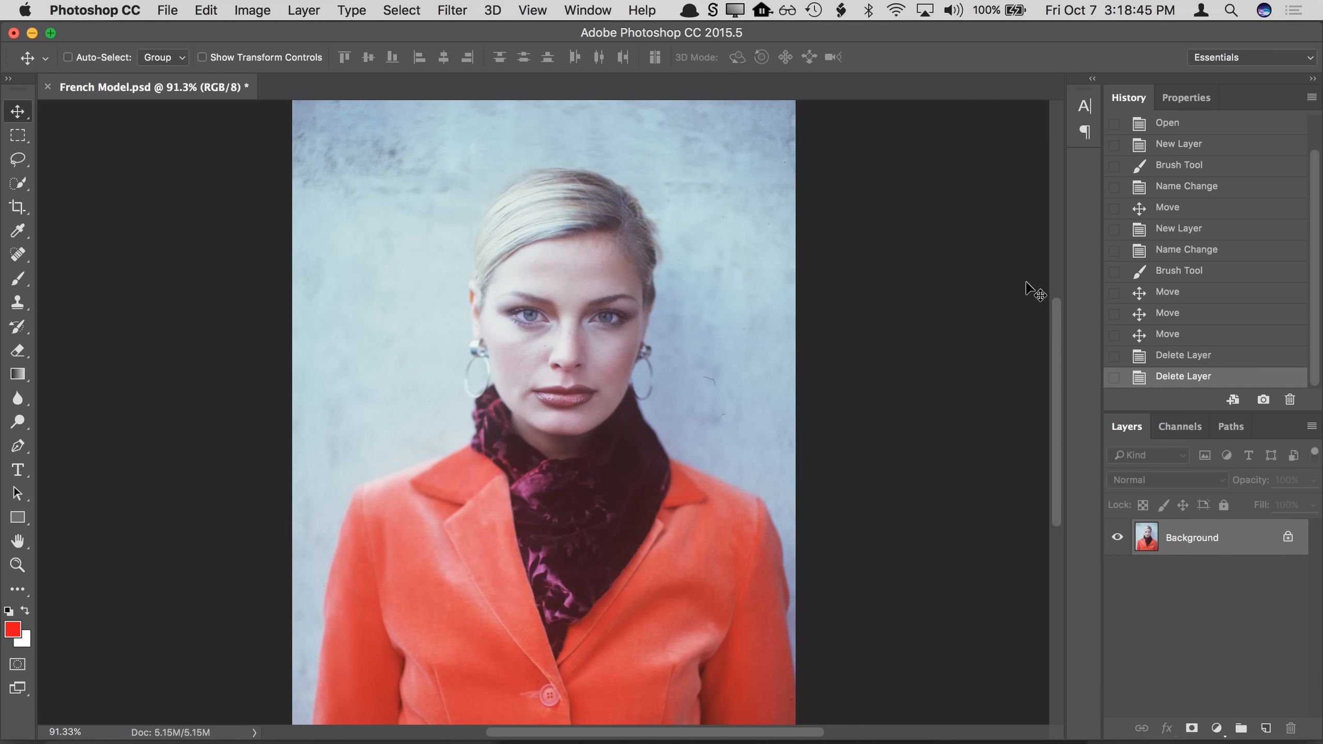
{"action": "left_click", "coordinate": [1176, 336]}
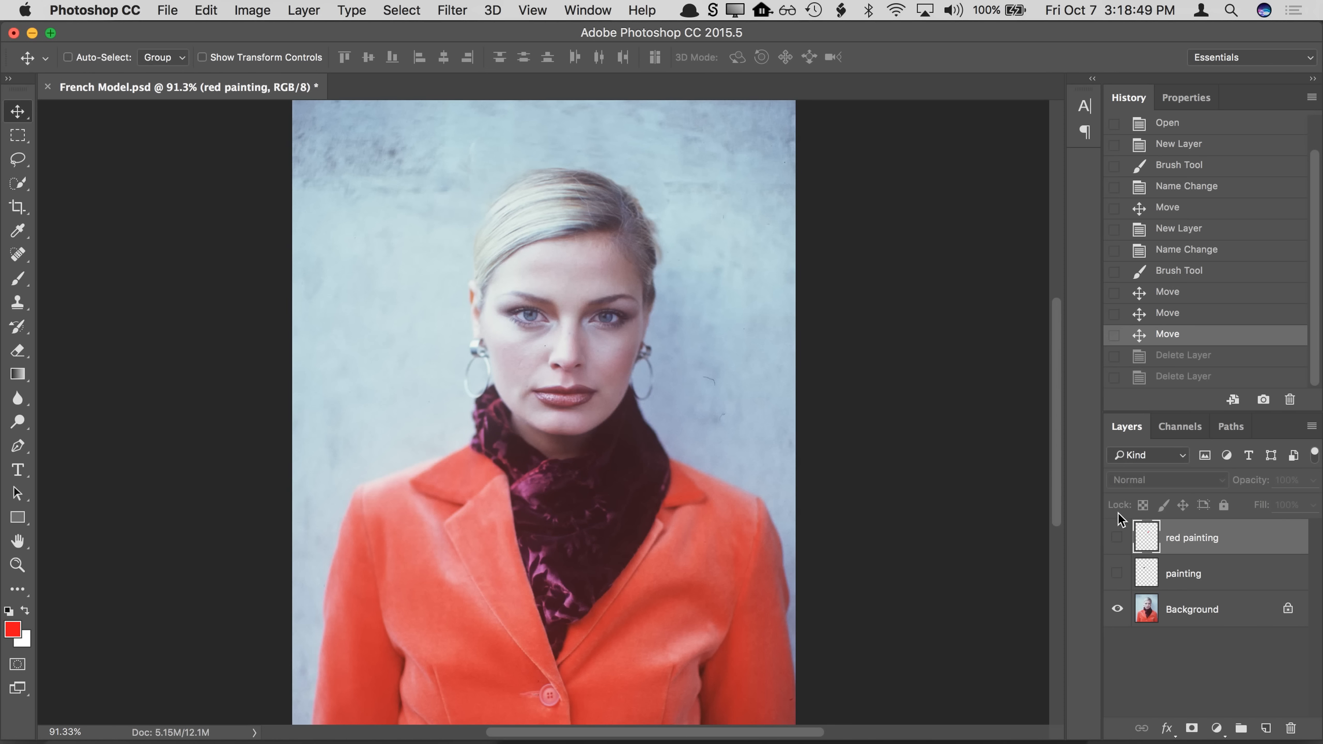
{"action": "left_click", "coordinate": [1117, 573]}
{"action": "left_click", "coordinate": [1117, 538]}
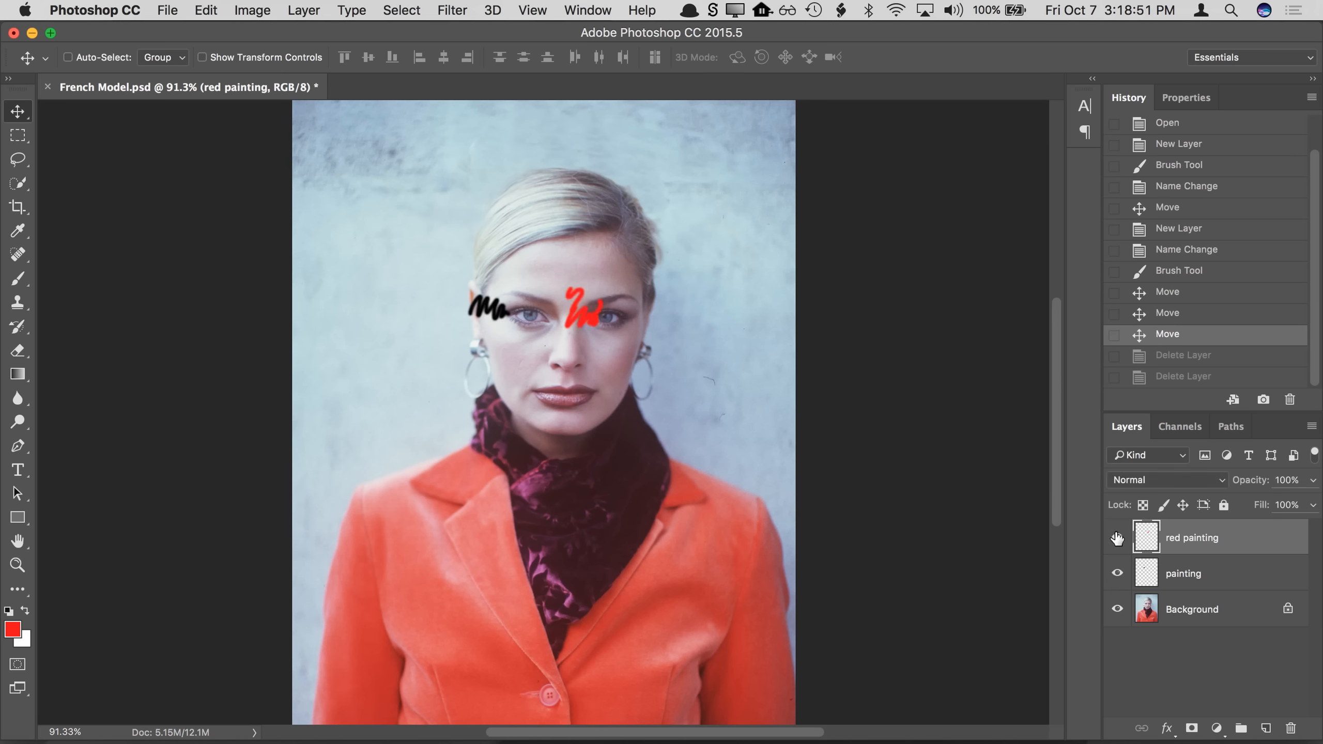
Step: Begin saving the document under a new name, prefixing the file name with the author's first name and a hyphen, in Photoshop format
{"action": "left_click", "coordinate": [172, 19]}
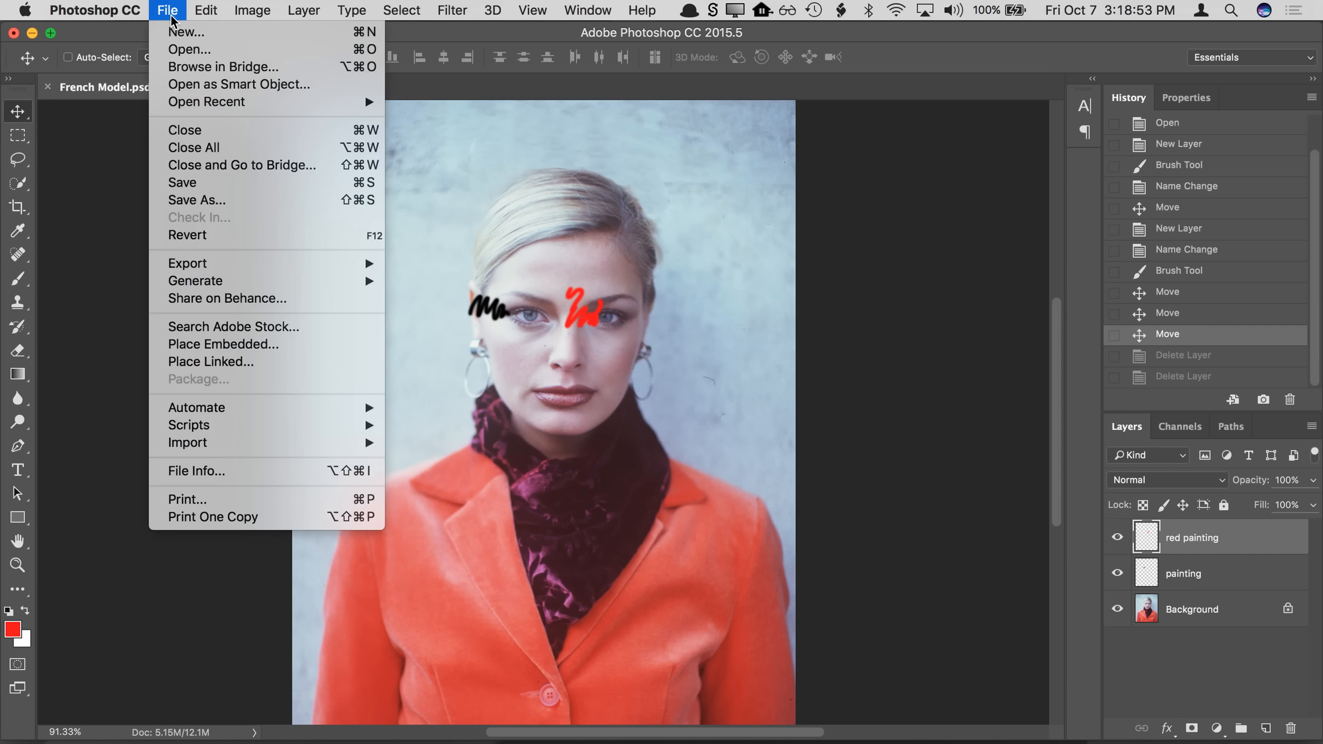
{"action": "left_click", "coordinate": [209, 201]}
{"action": "key", "text": "Left"}
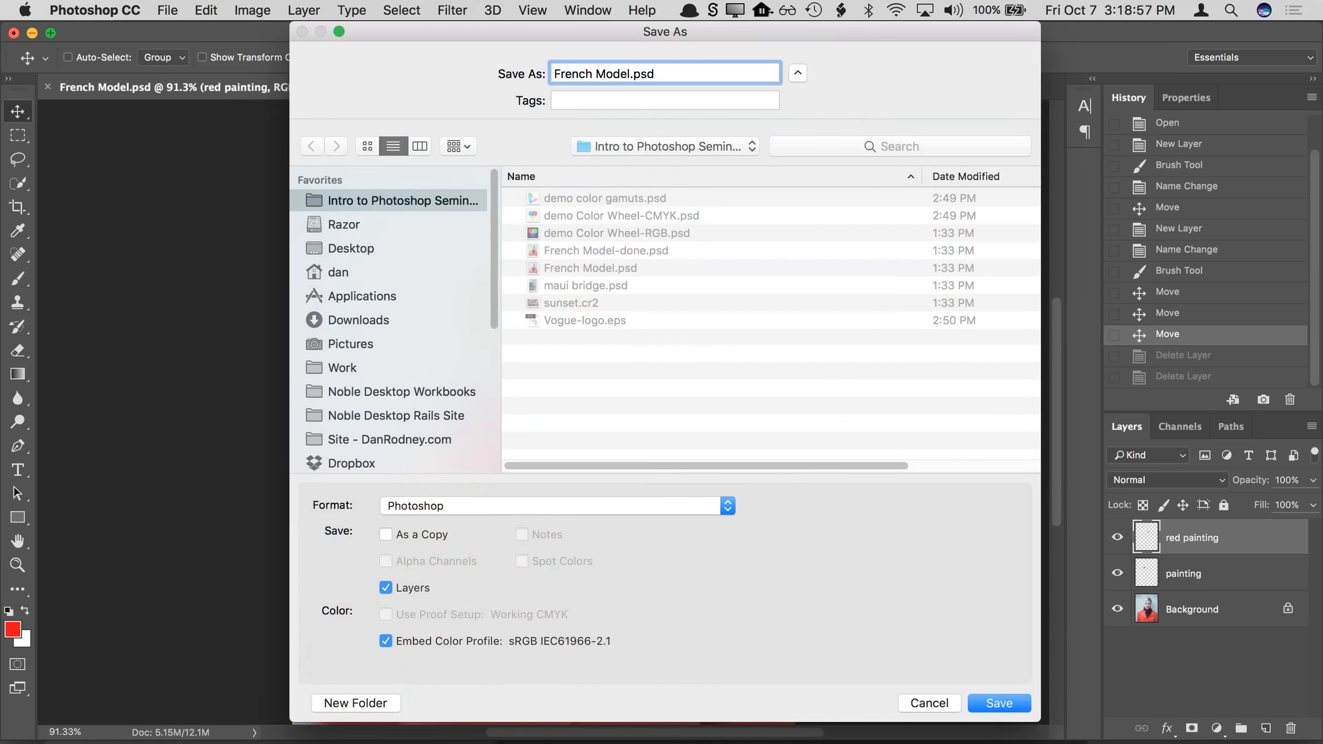
{"action": "type", "text": "dan-"}
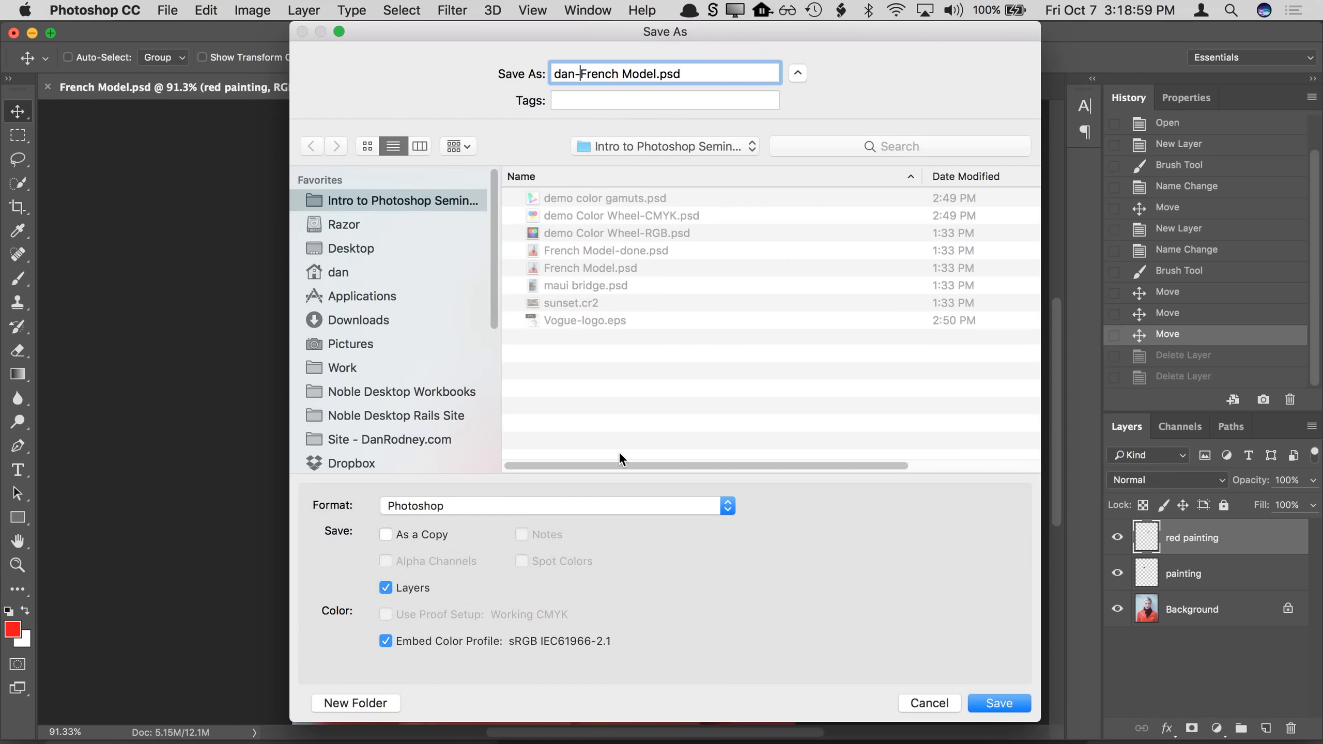
{"action": "left_click", "coordinate": [577, 508]}
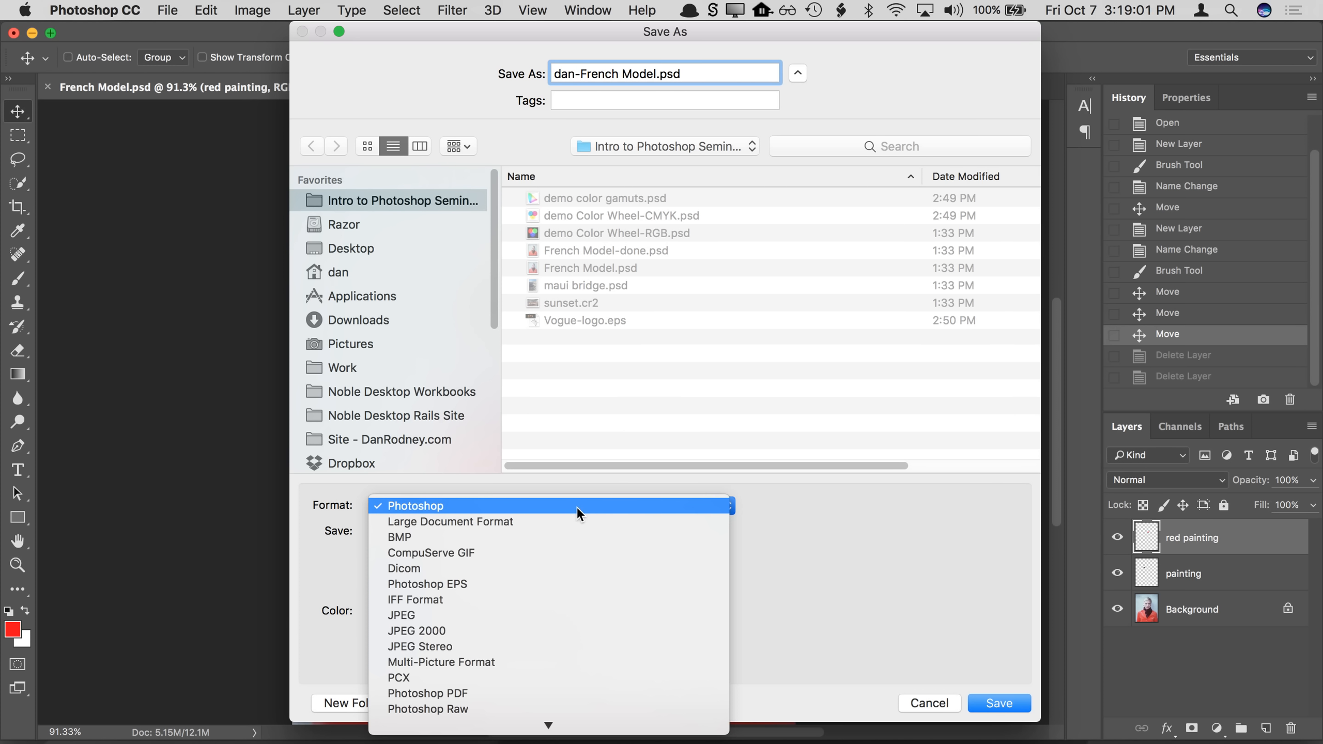
{"action": "left_click", "coordinate": [577, 506]}
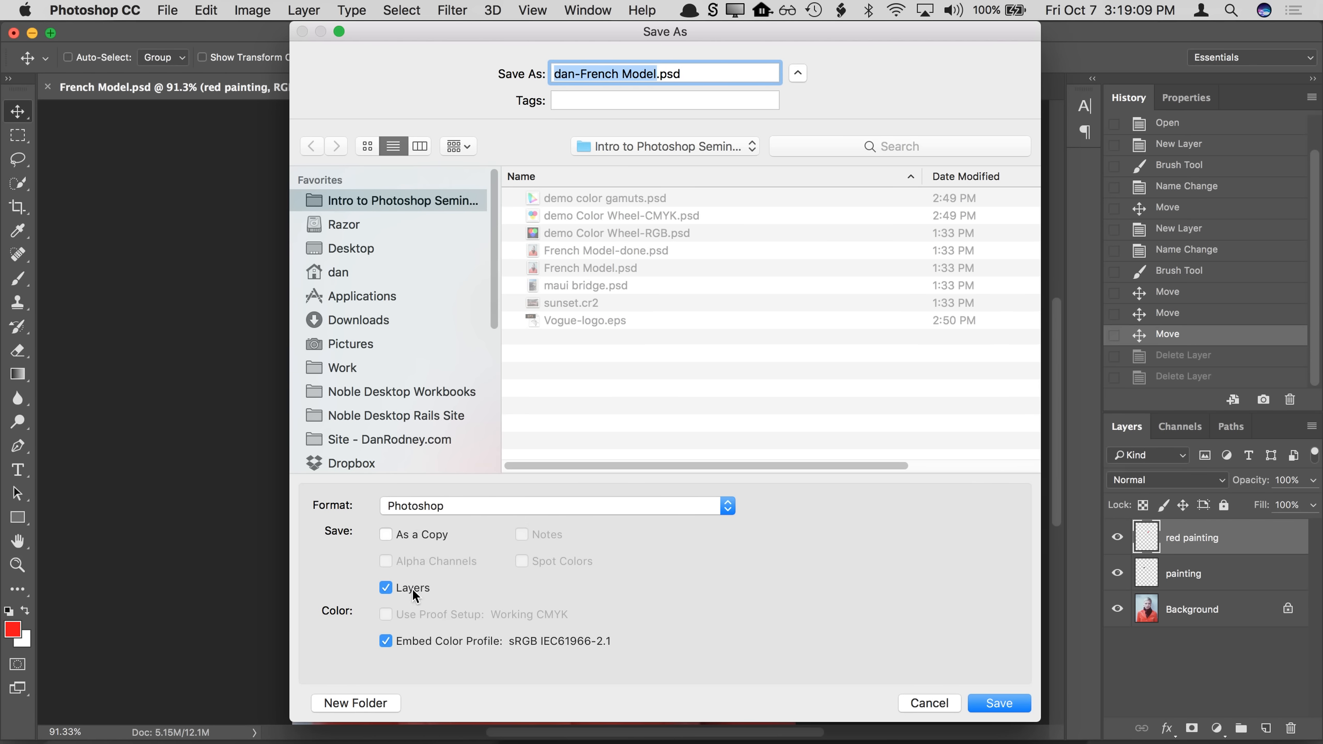
Step: Change the format of the file being saved to JPEG
{"action": "left_click", "coordinate": [455, 503]}
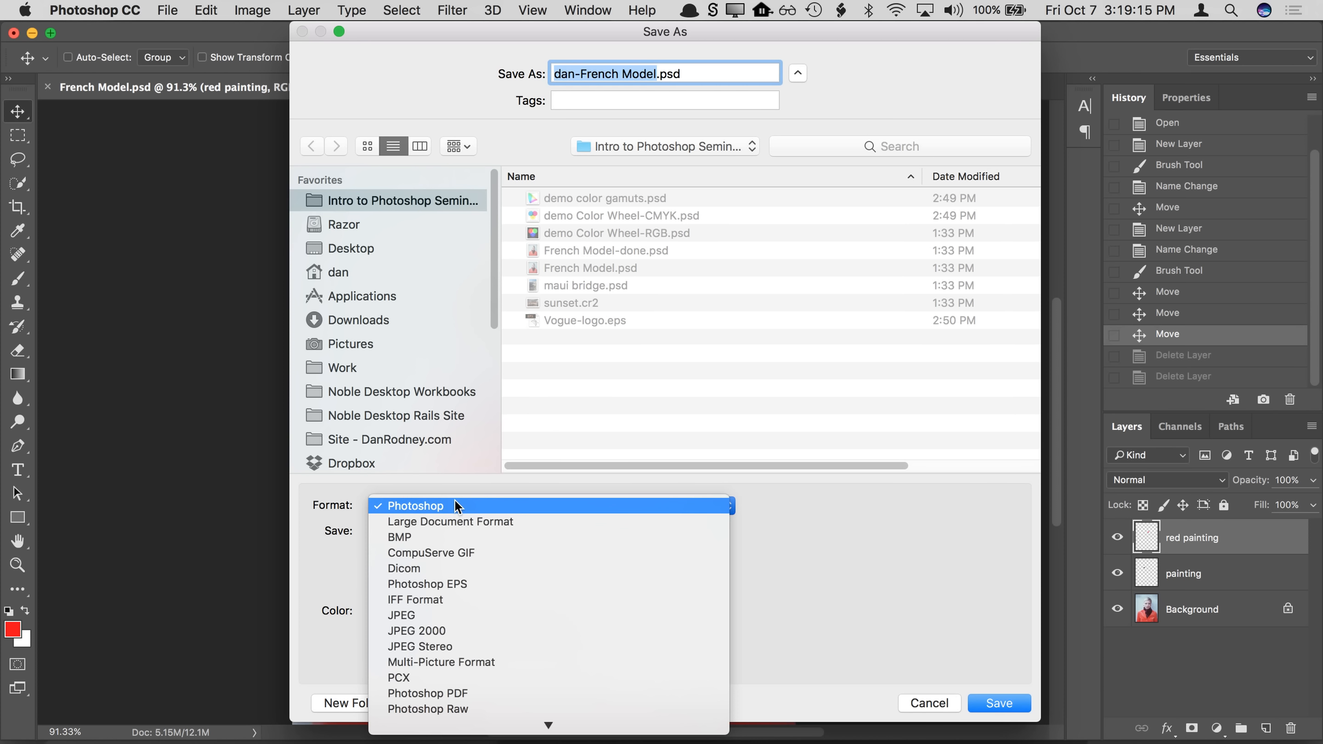
{"action": "scroll", "coordinate": [455, 503], "scroll_direction": "down", "scroll_amount": 3}
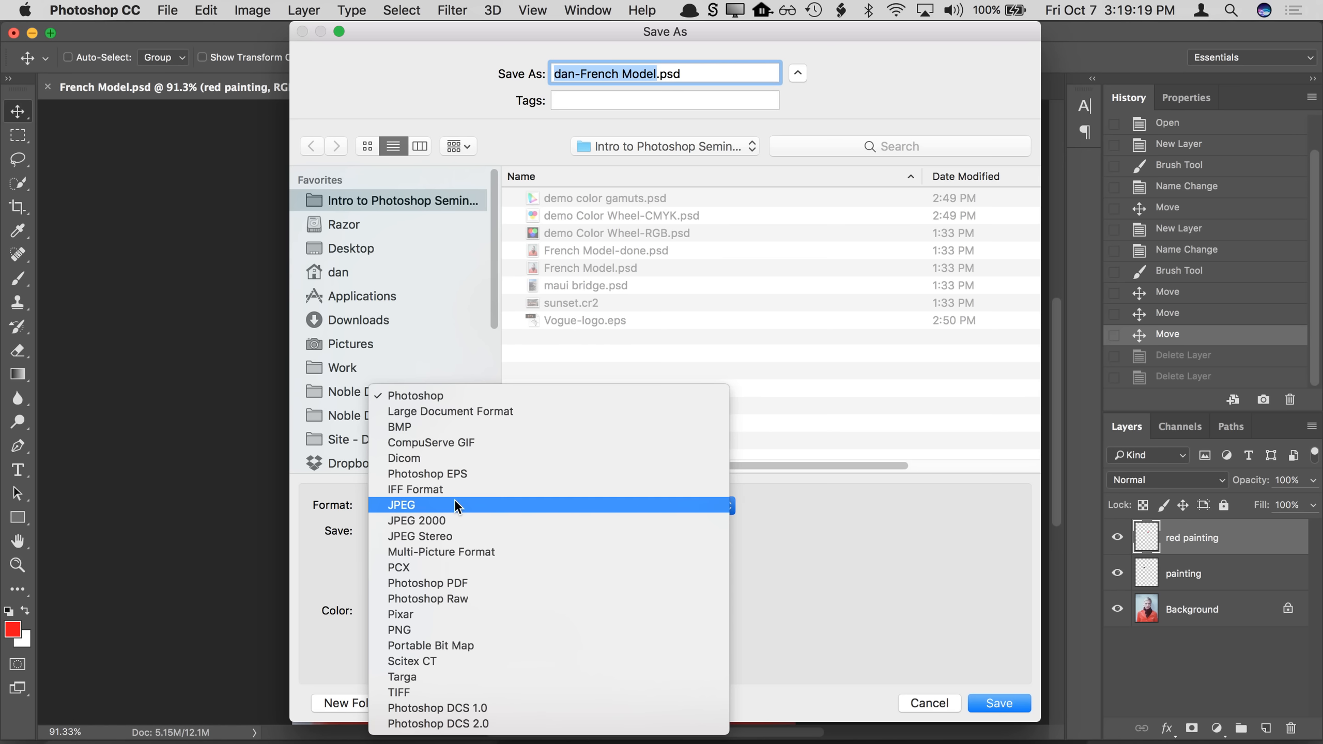
{"action": "left_click", "coordinate": [454, 503]}
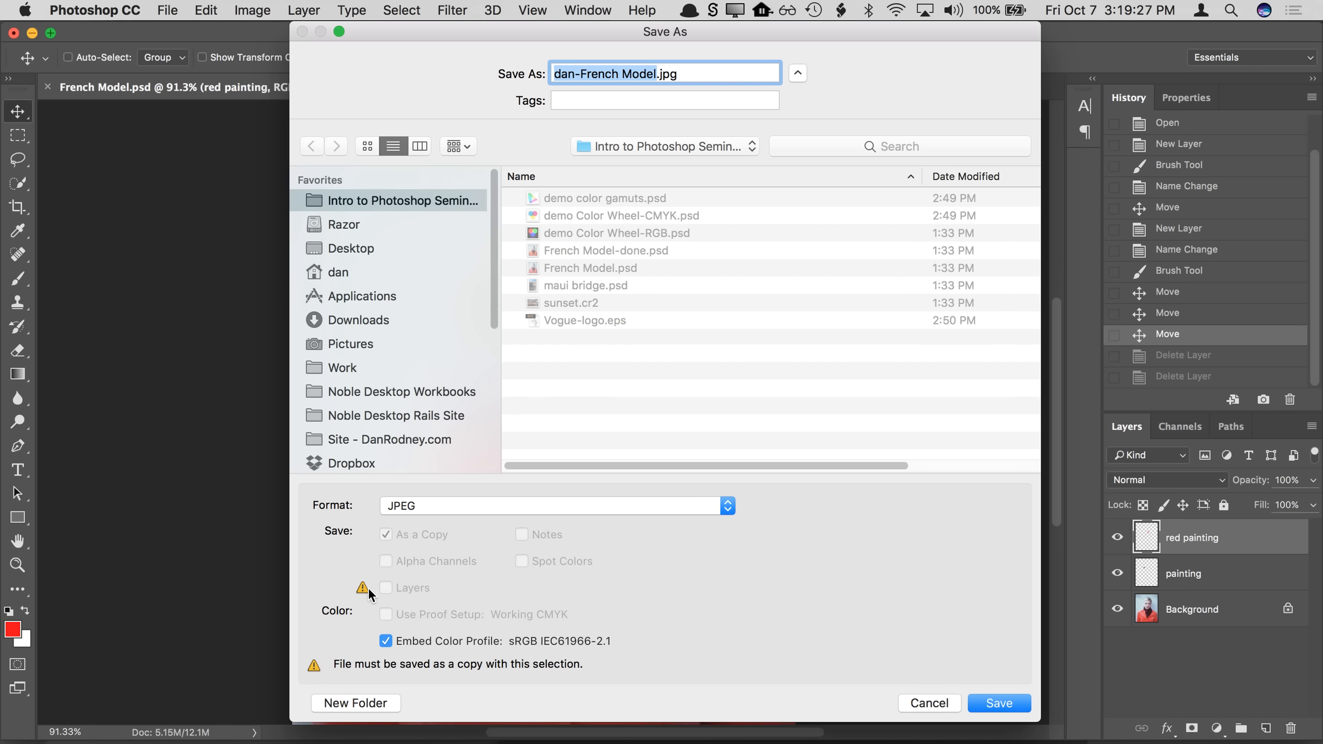
Step: Switch the format back to Photoshop and save the document with its layers and maximized compatibility, turning off future format option prompts
{"action": "left_click", "coordinate": [442, 499]}
{"action": "left_click", "coordinate": [463, 395]}
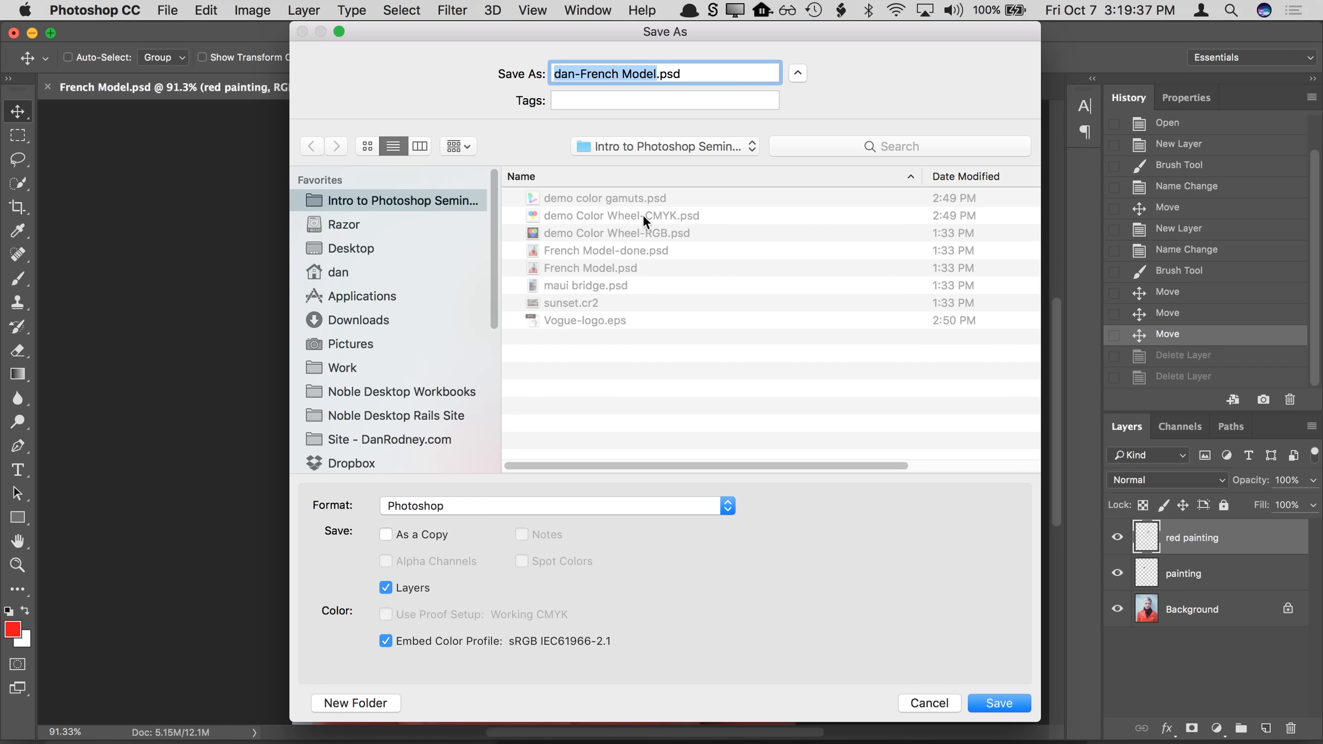
{"action": "left_click_drag", "start_coordinate": [660, 73], "coordinate": [699, 75]}
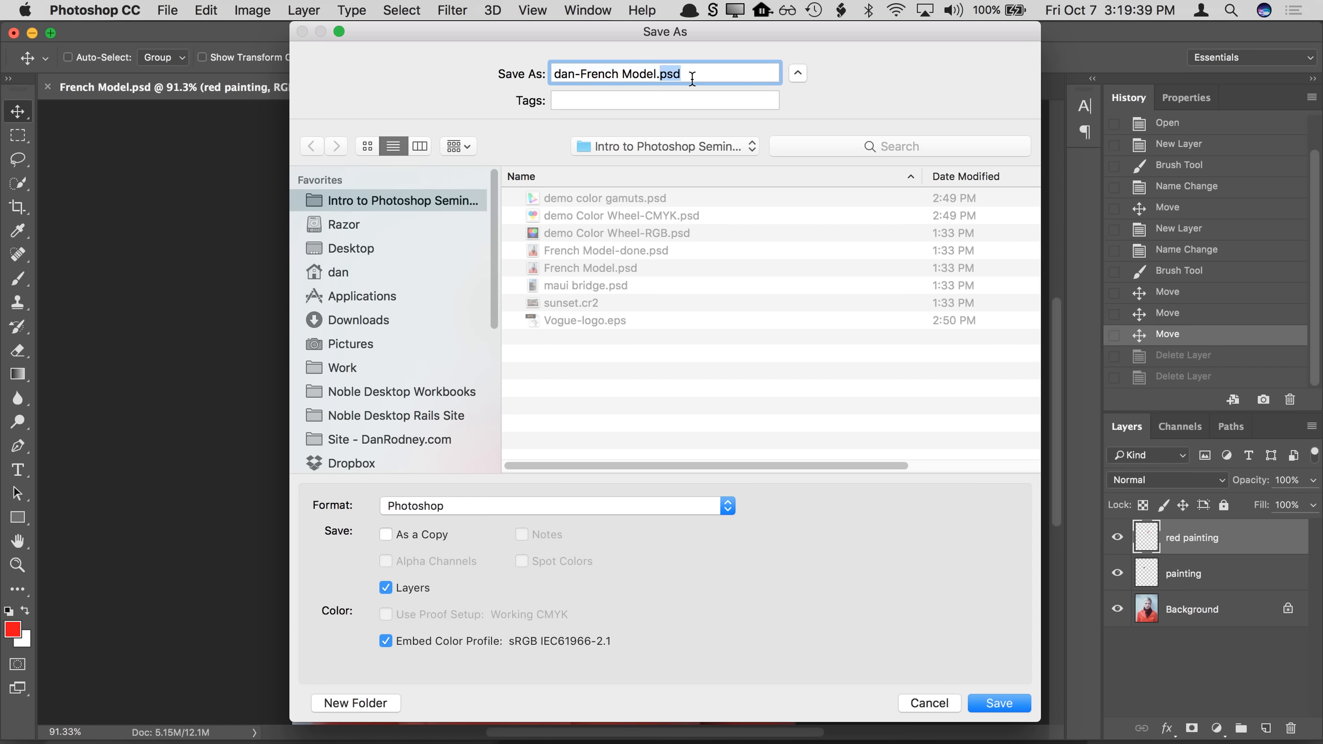
{"action": "left_click", "coordinate": [1001, 696]}
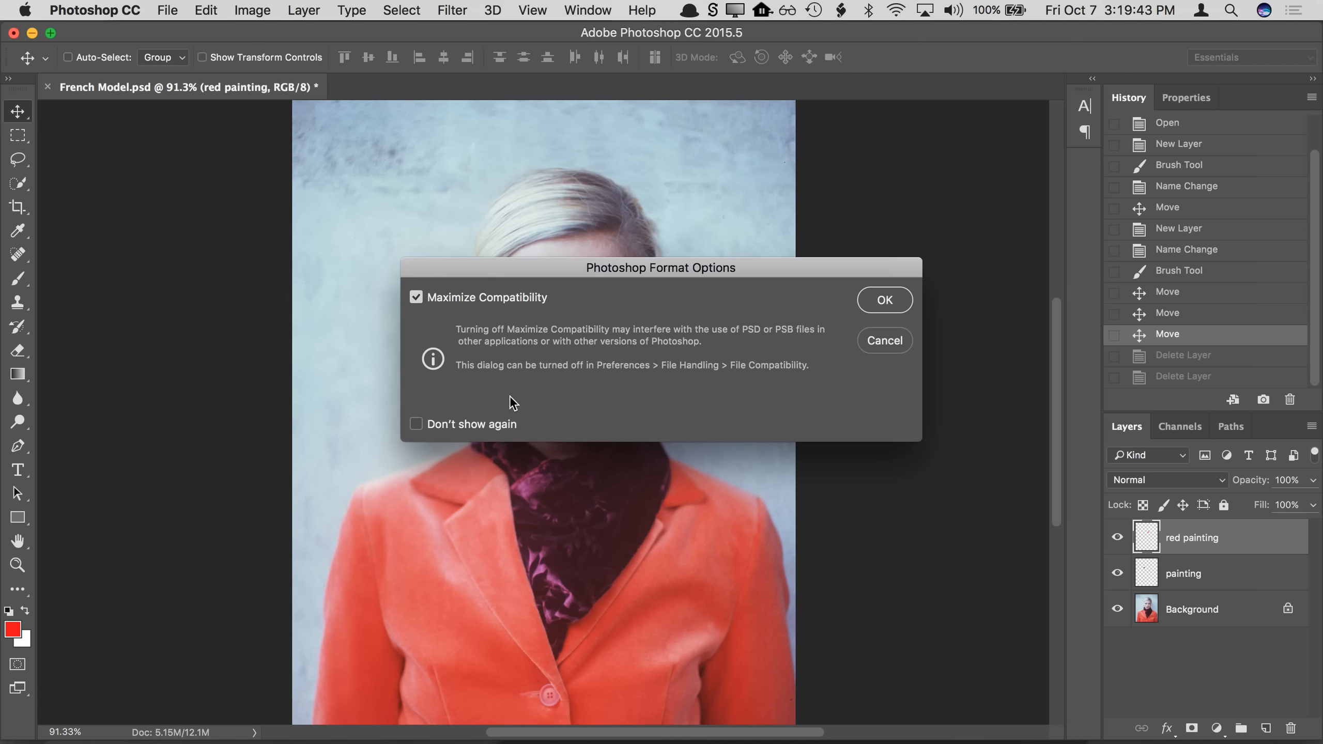
{"action": "left_click", "coordinate": [474, 423]}
{"action": "left_click", "coordinate": [884, 303]}
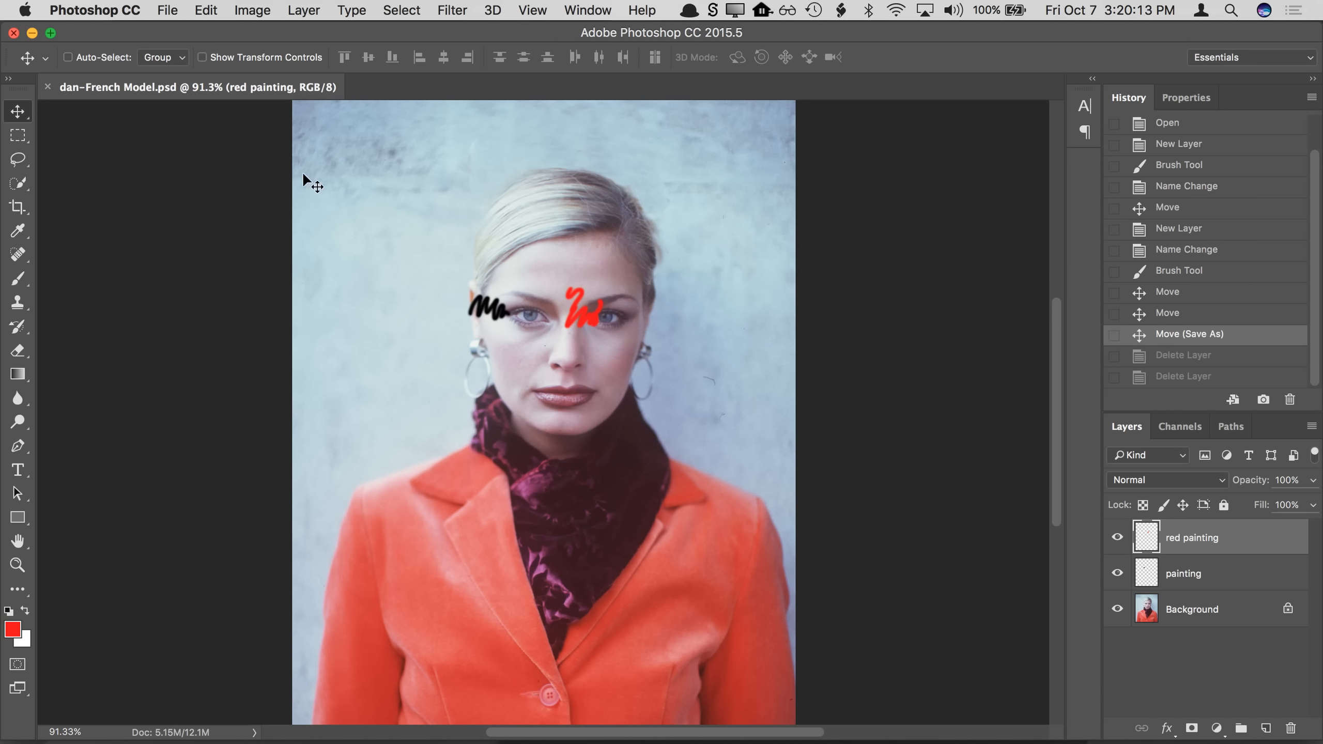
Step: Close and reopen the newly saved French Model copy, and check both painting layers by hiding and showing each one
{"action": "left_click", "coordinate": [48, 87]}
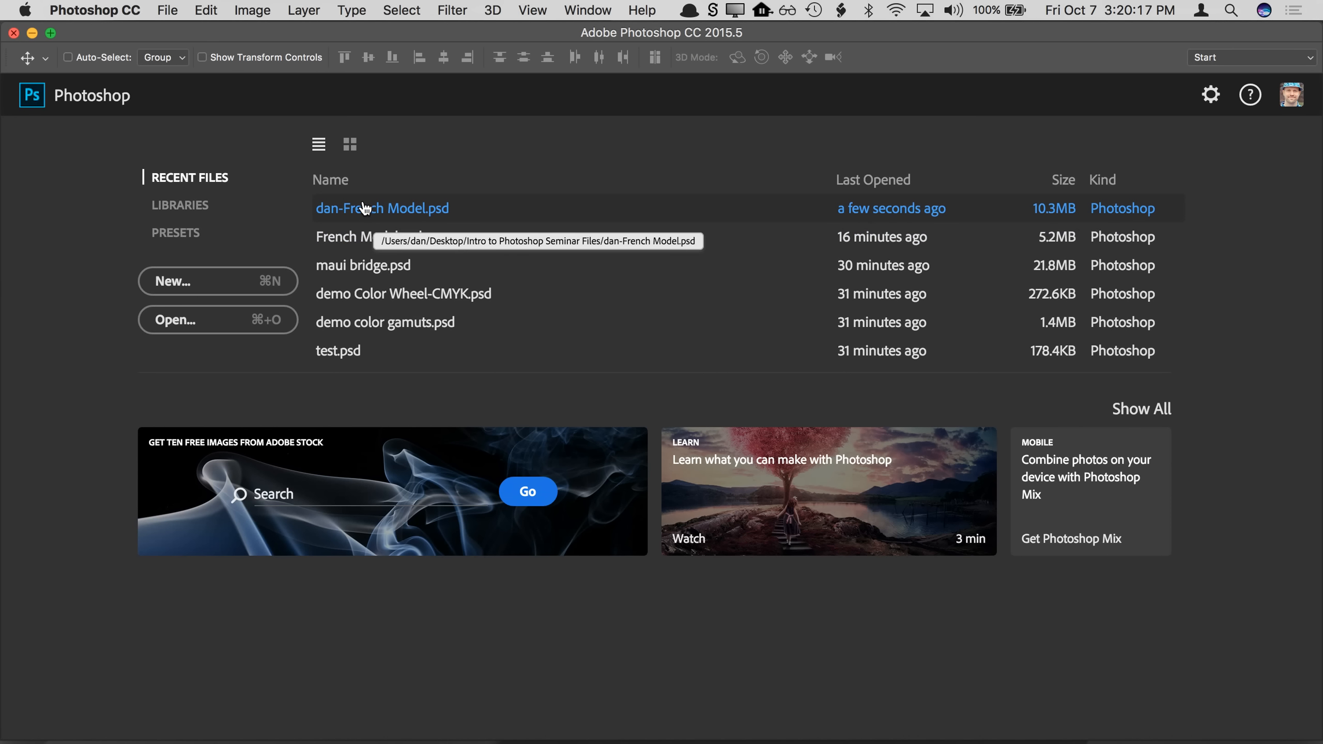
{"action": "left_click", "coordinate": [392, 207]}
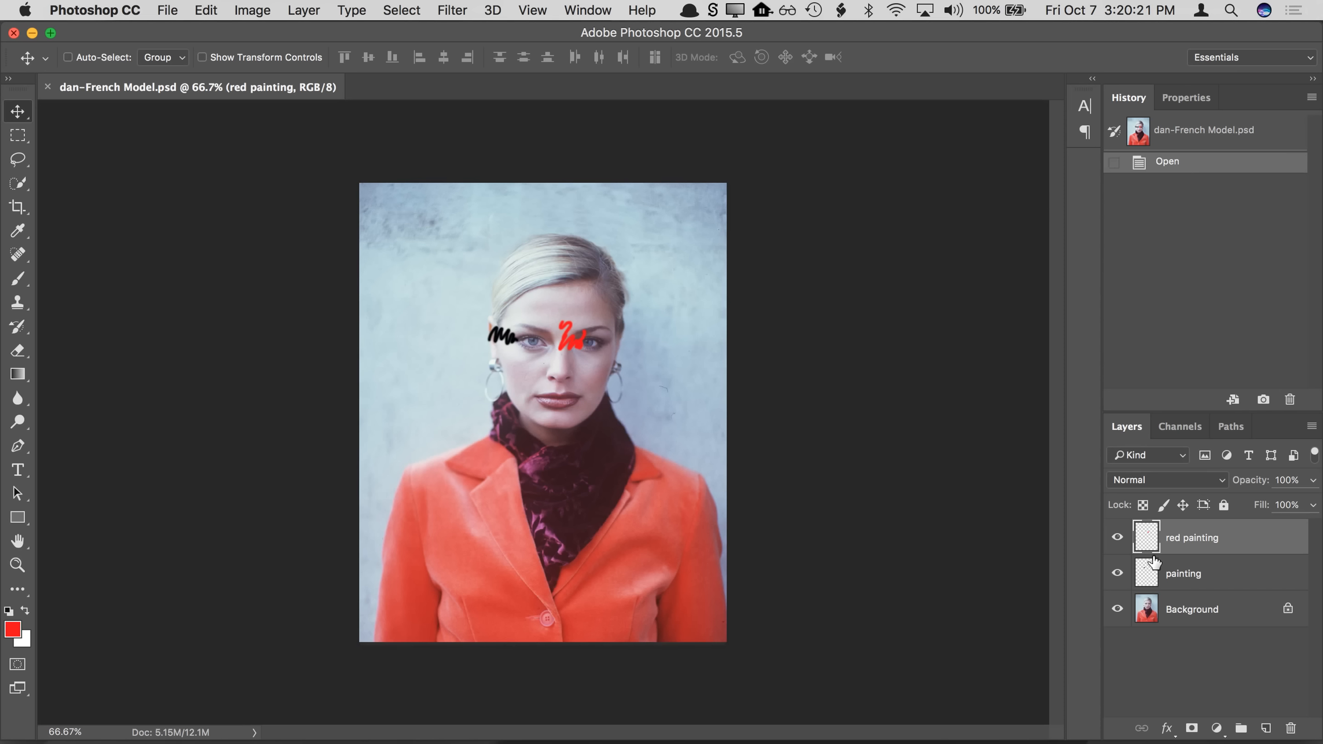
{"action": "left_click", "coordinate": [1118, 539]}
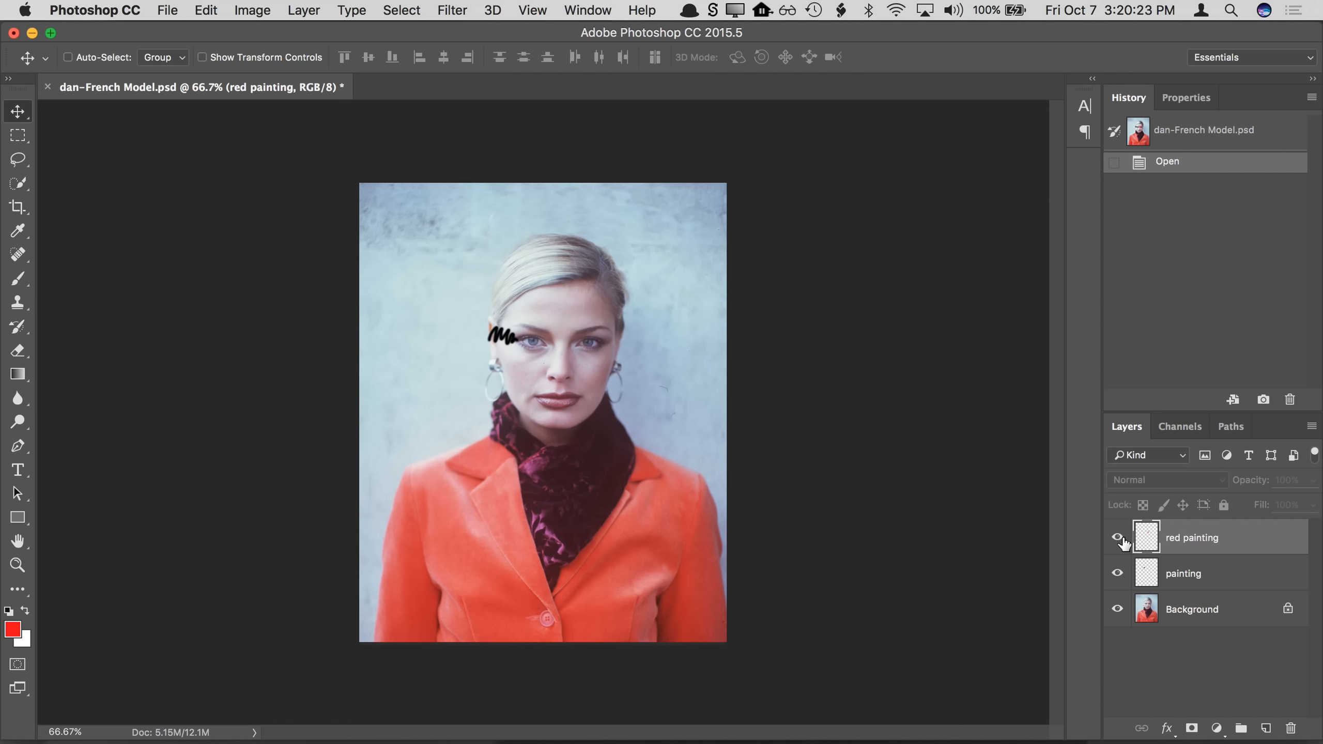
{"action": "left_click", "coordinate": [1119, 539]}
{"action": "left_click", "coordinate": [1117, 573]}
{"action": "left_click", "coordinate": [1118, 573]}
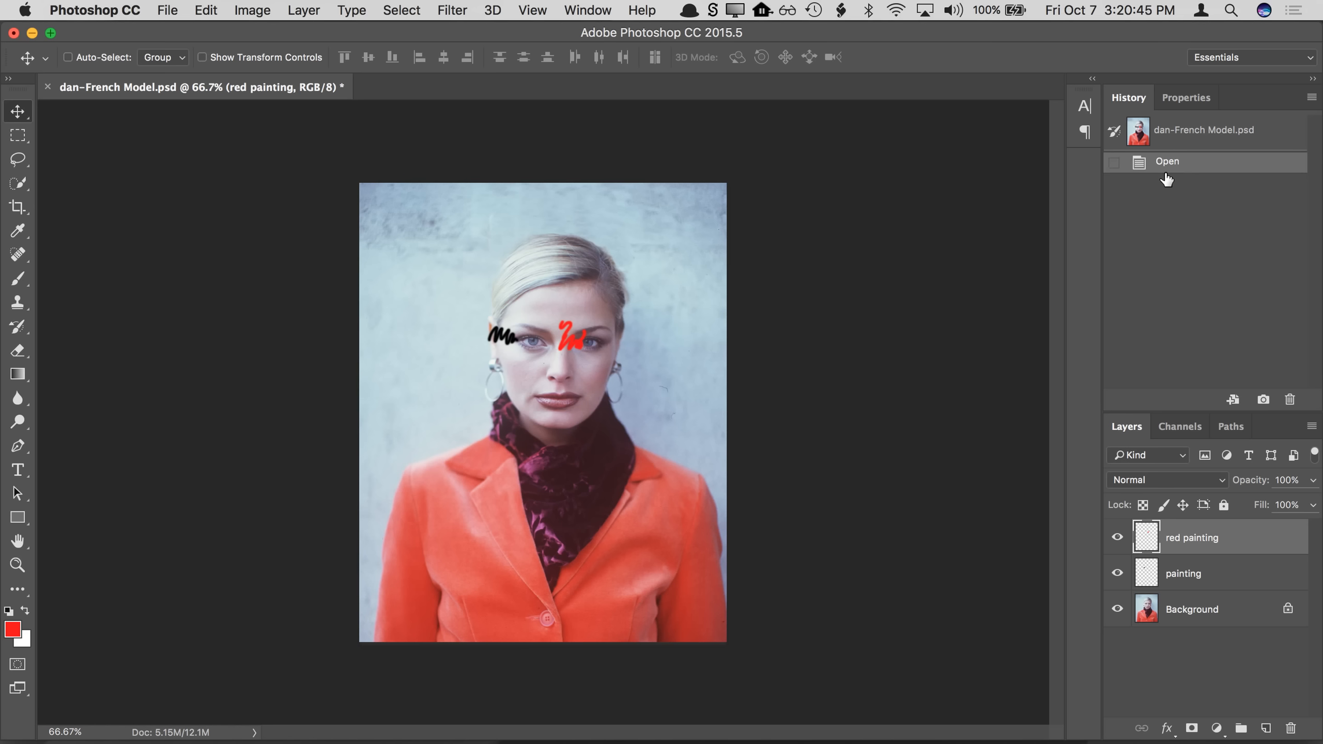
Step: Move the red scribble beside the model's head and the black scribble onto the wall above her shoulder
{"action": "left_click_drag", "start_coordinate": [572, 342], "coordinate": [639, 314]}
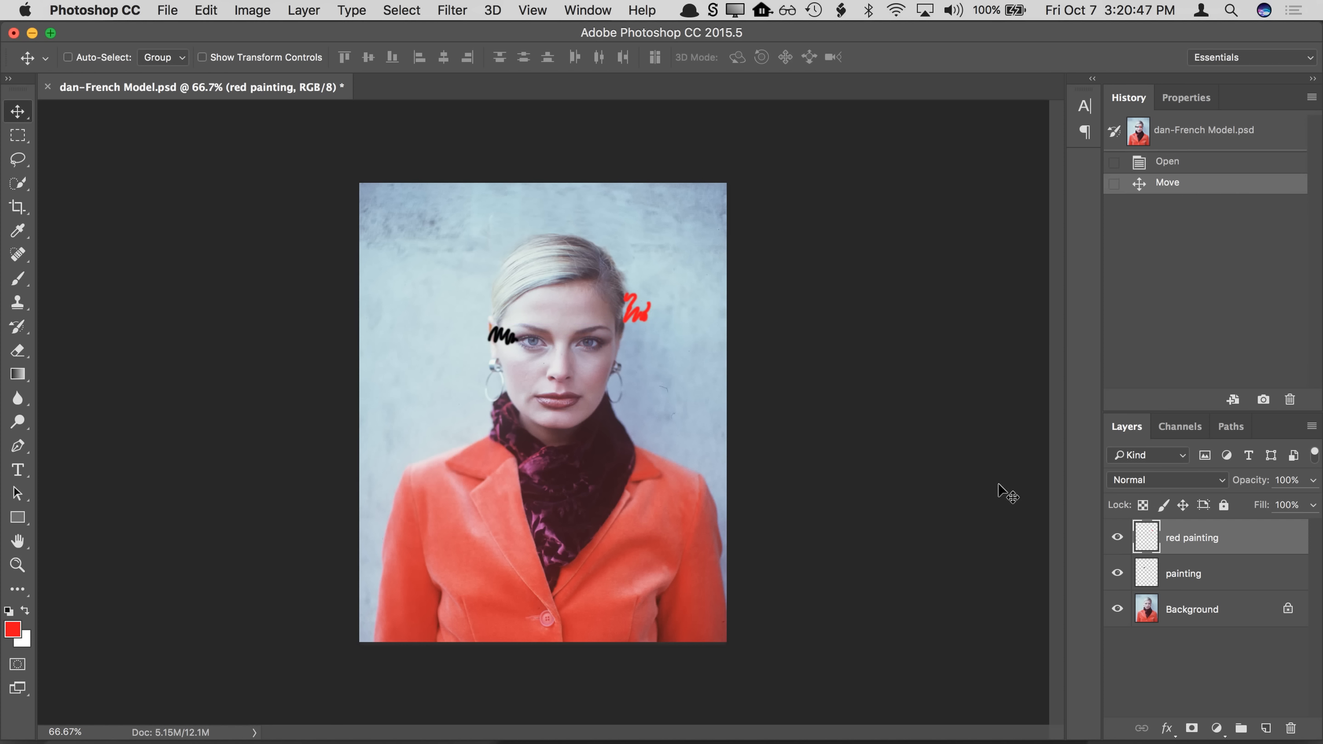
{"action": "left_click", "coordinate": [1162, 574]}
{"action": "left_click_drag", "start_coordinate": [496, 334], "coordinate": [442, 422]}
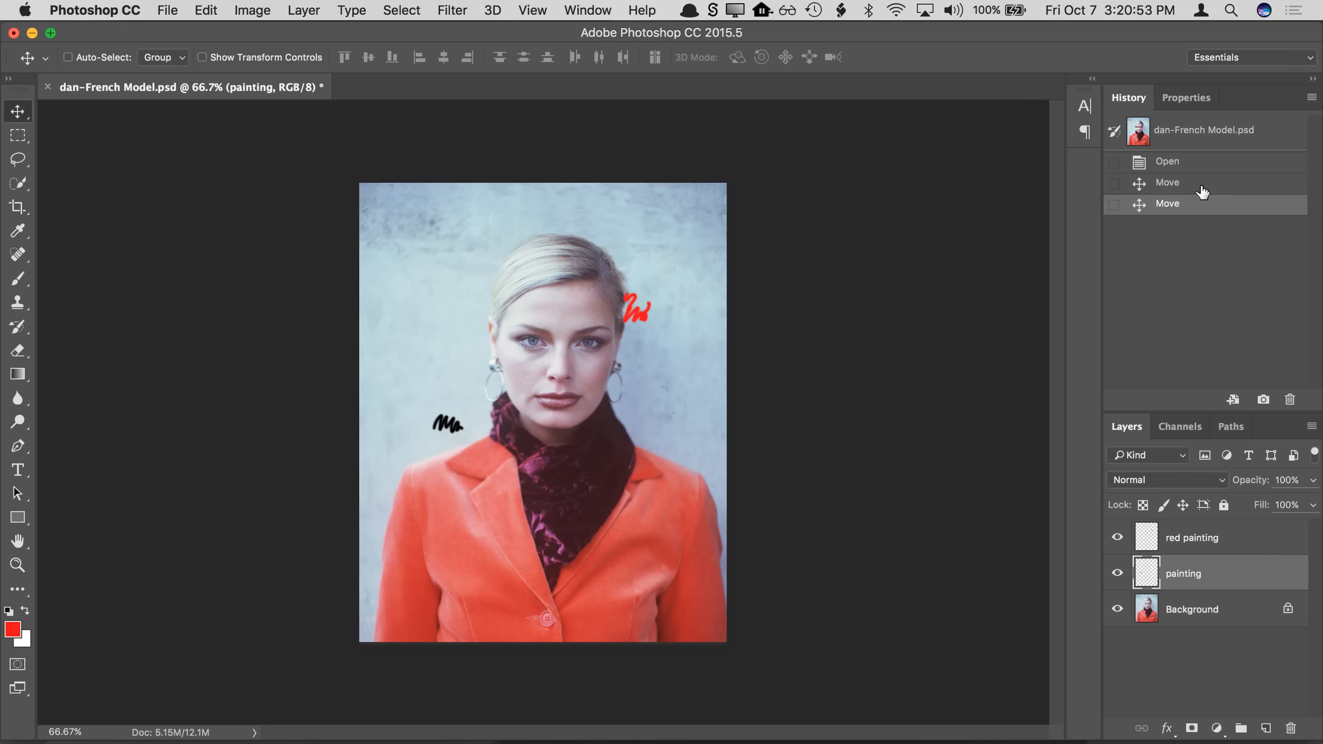
Step: Jump between the Open and Move states in the history, ending at the Open state
{"action": "left_click", "coordinate": [1173, 164]}
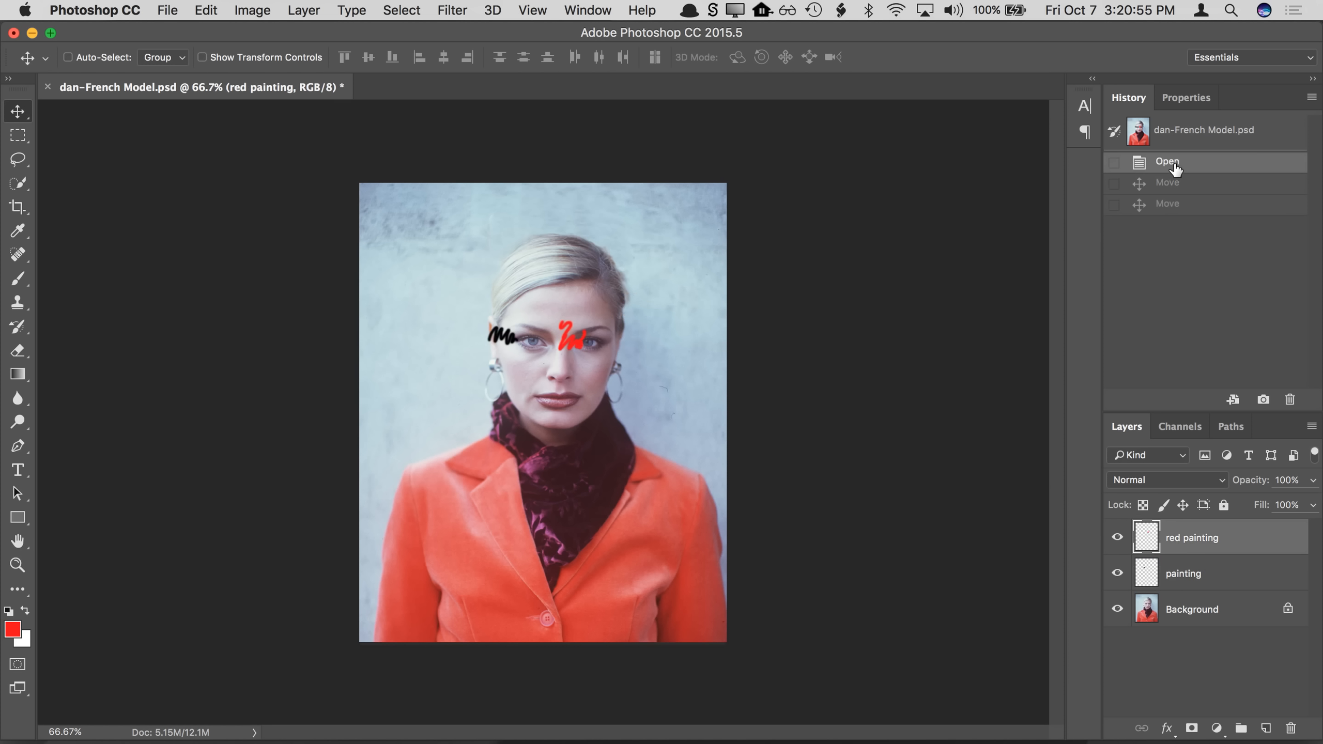
{"action": "left_click", "coordinate": [1168, 205]}
{"action": "left_click", "coordinate": [1169, 185]}
{"action": "left_click", "coordinate": [1169, 167]}
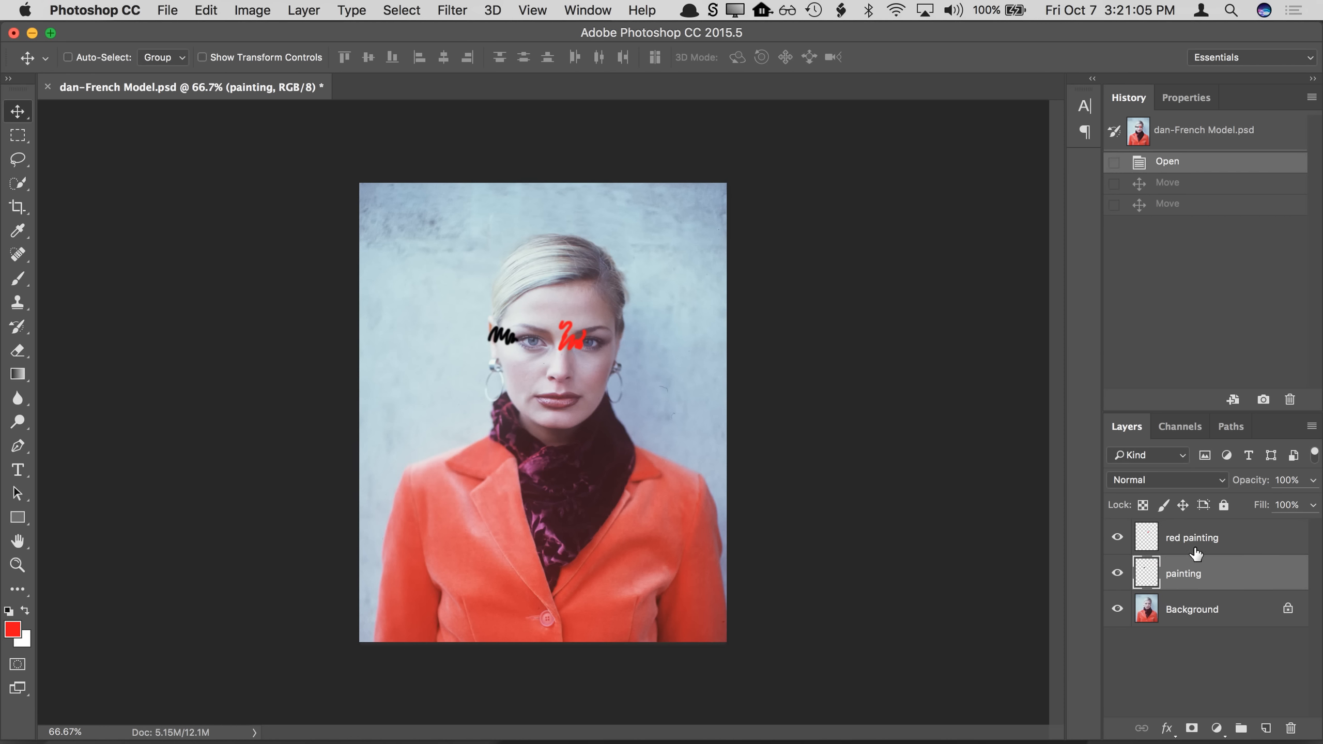
Step: Delete the red painting and painting layers so that only the Background layer remains
{"action": "left_click", "coordinate": [1221, 541]}
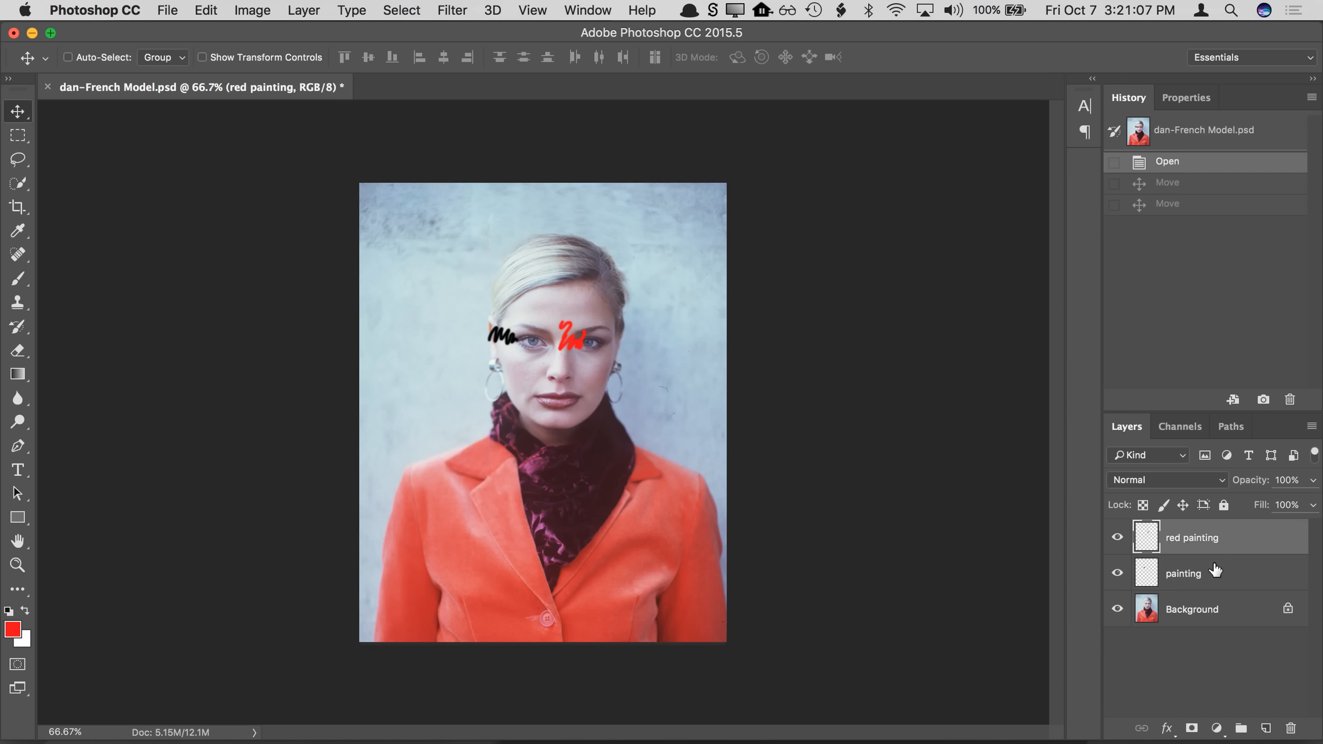
{"action": "mouse_move", "coordinate": [1205, 547]}
{"action": "left_mouse_down"}
{"action": "mouse_move", "coordinate": [1279, 669]}
{"action": "mouse_move", "coordinate": [1277, 730]}
{"action": "mouse_move", "coordinate": [1291, 728]}
{"action": "left_mouse_up"}
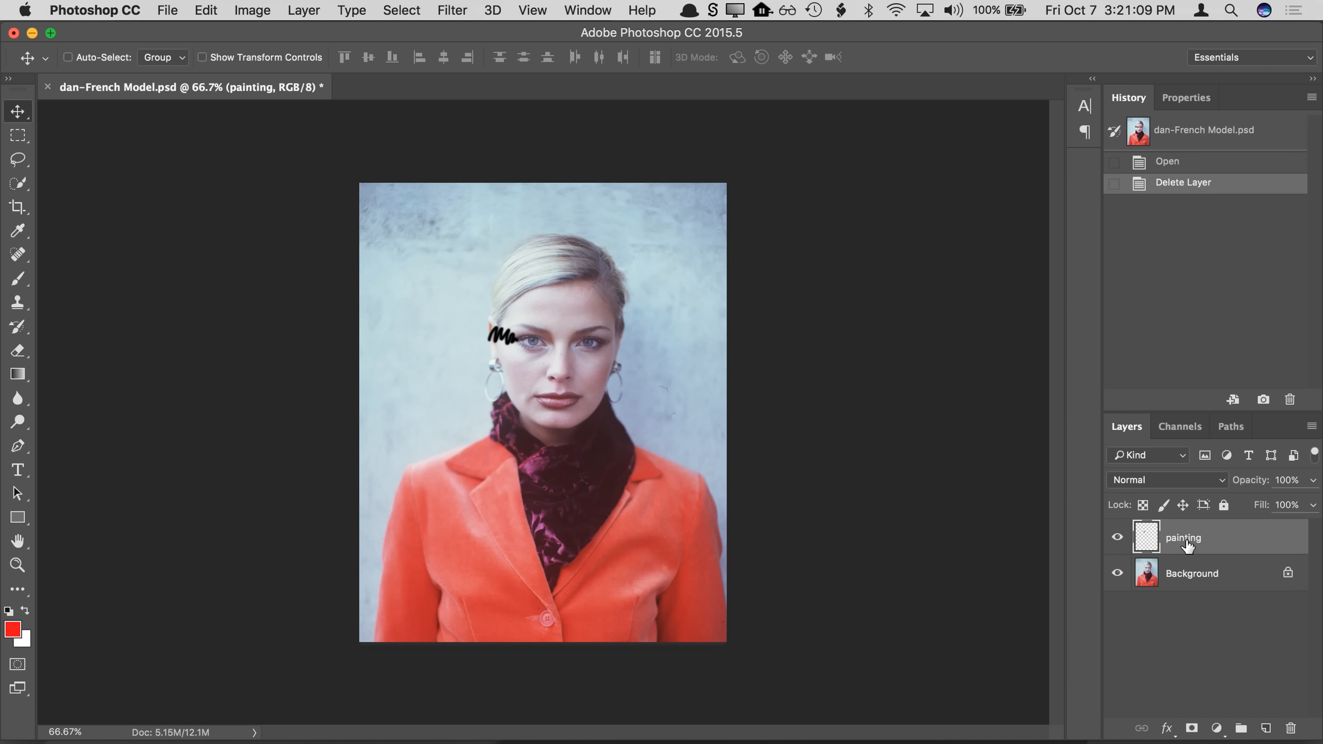
{"action": "left_click_drag", "start_coordinate": [1188, 545], "coordinate": [1290, 729]}
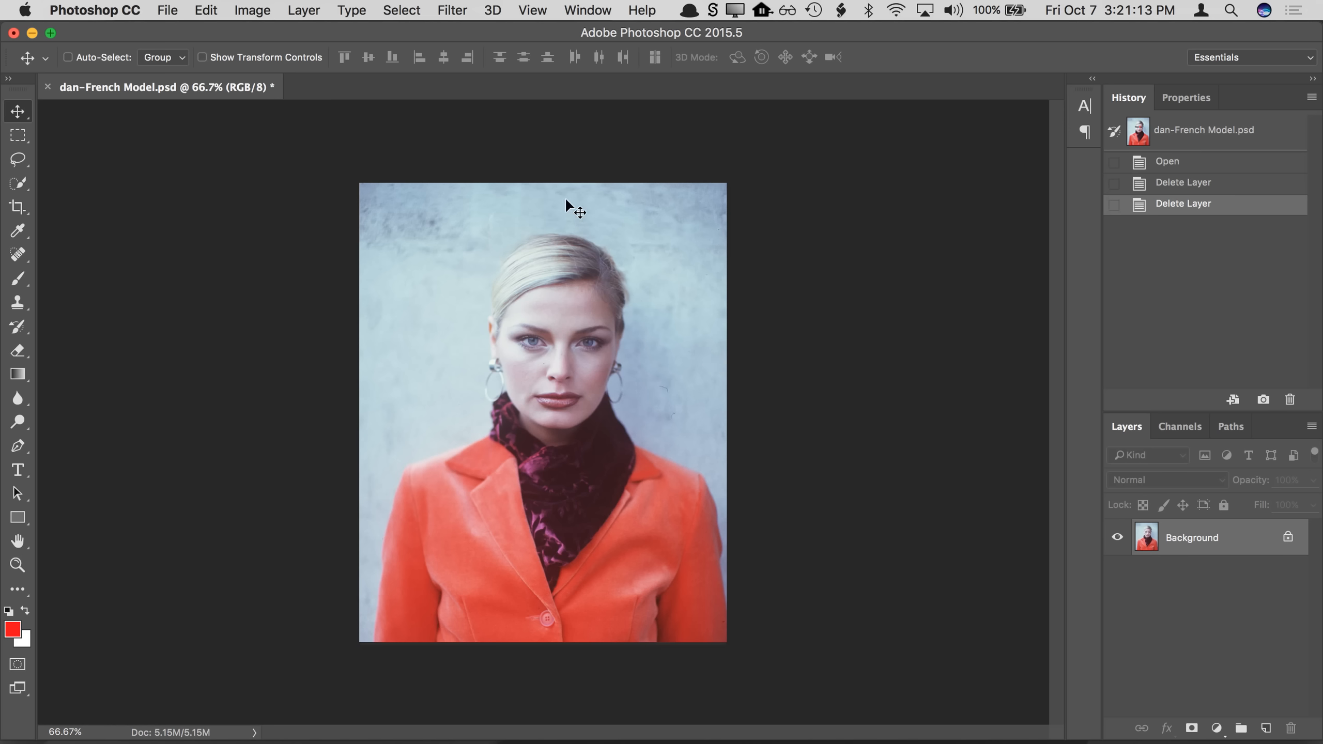
Step: Examine the portrait at fitted and magnified views for scratches on the wall and blemishes on the model's face
{"action": "left_click", "coordinate": [533, 10]}
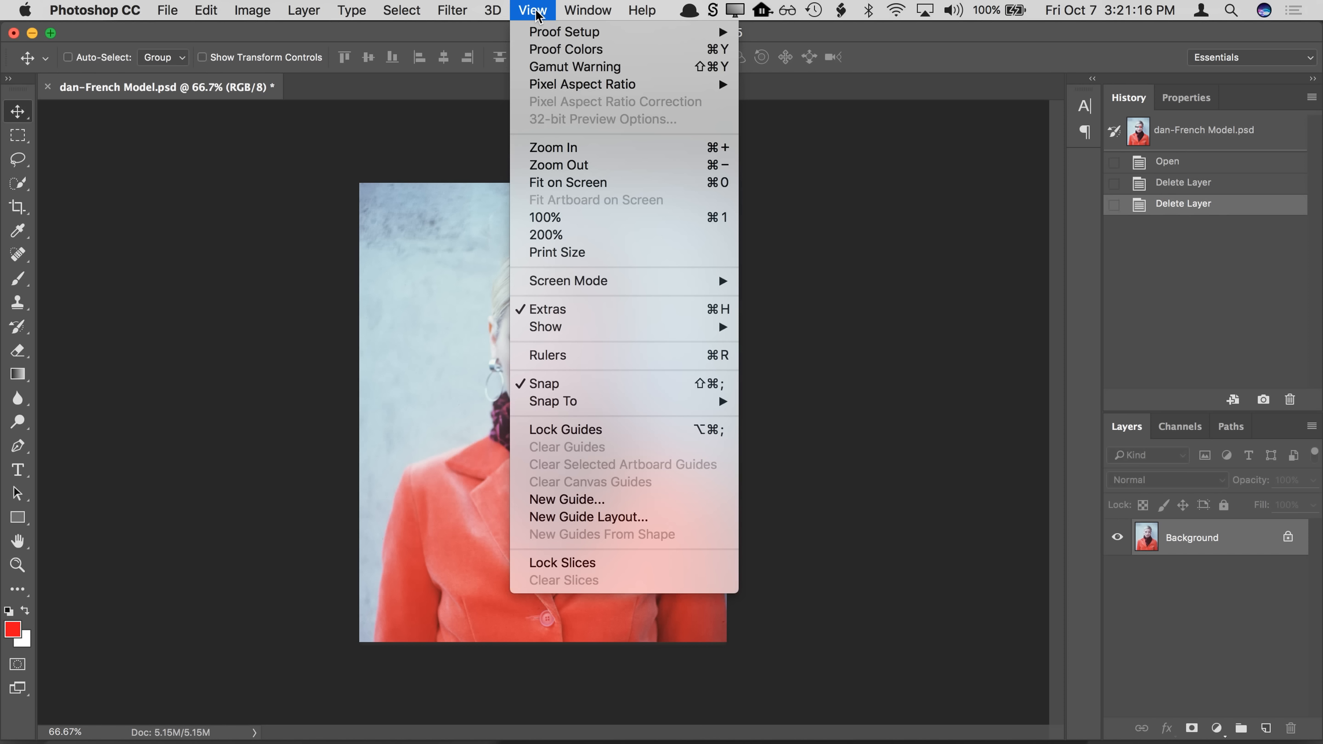
{"action": "left_click", "coordinate": [570, 184]}
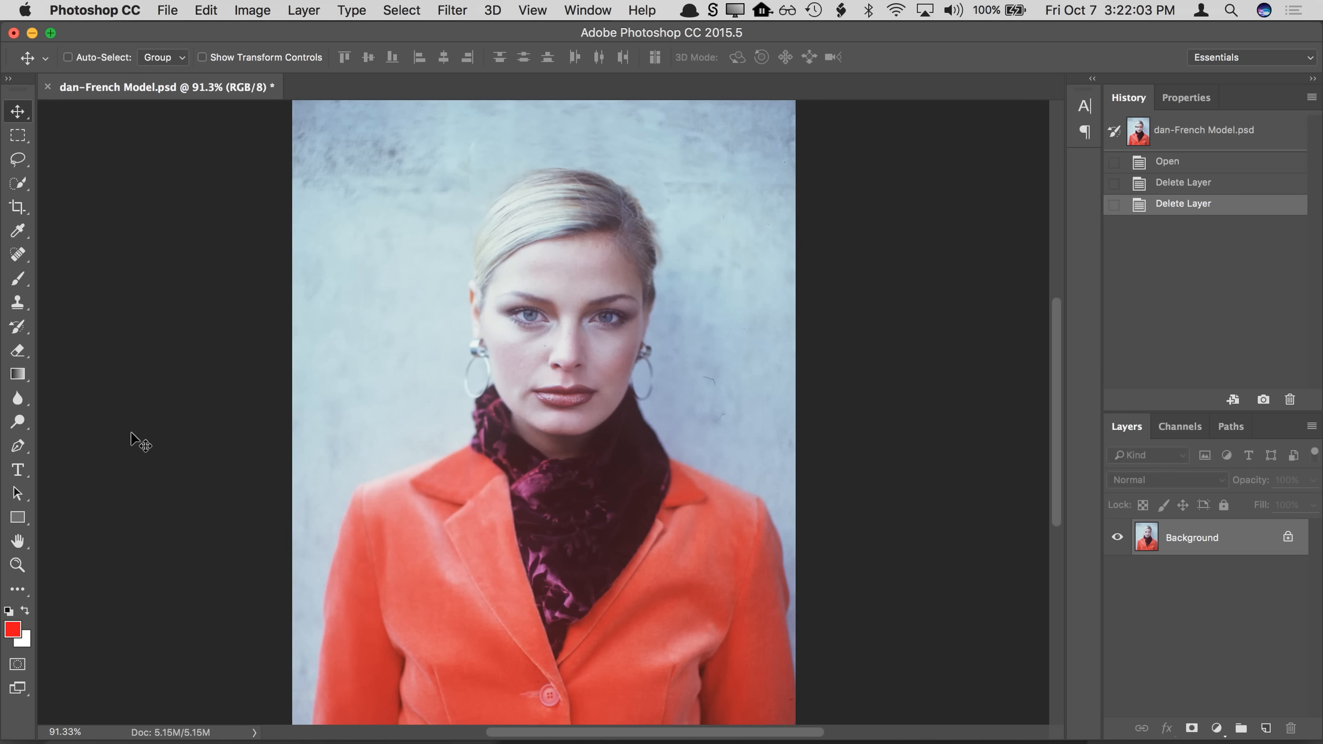
{"action": "left_click", "coordinate": [17, 565]}
{"action": "left_click_drag", "start_coordinate": [664, 379], "coordinate": [719, 410]}
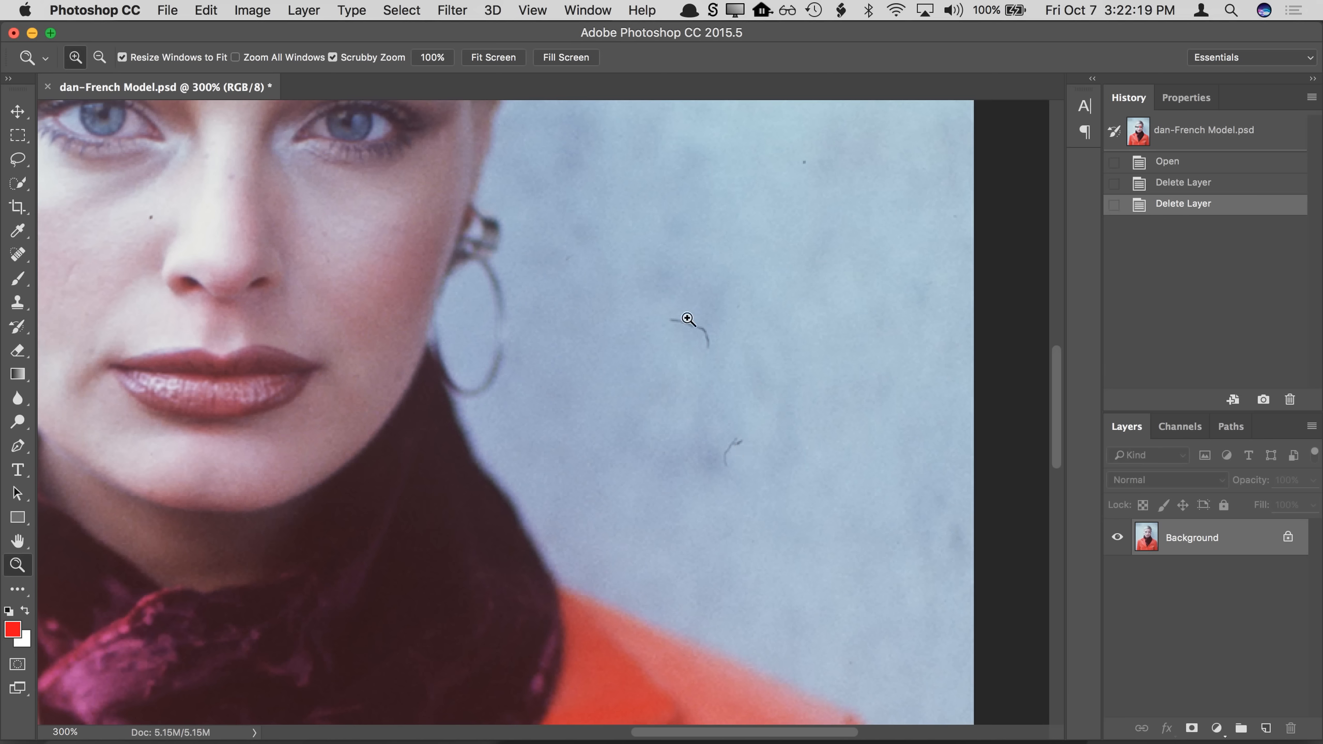
{"action": "left_click_drag", "start_coordinate": [395, 352], "coordinate": [607, 449]}
{"action": "left_click", "coordinate": [309, 400]}
{"action": "left_click_drag", "start_coordinate": [390, 408], "coordinate": [494, 439]}
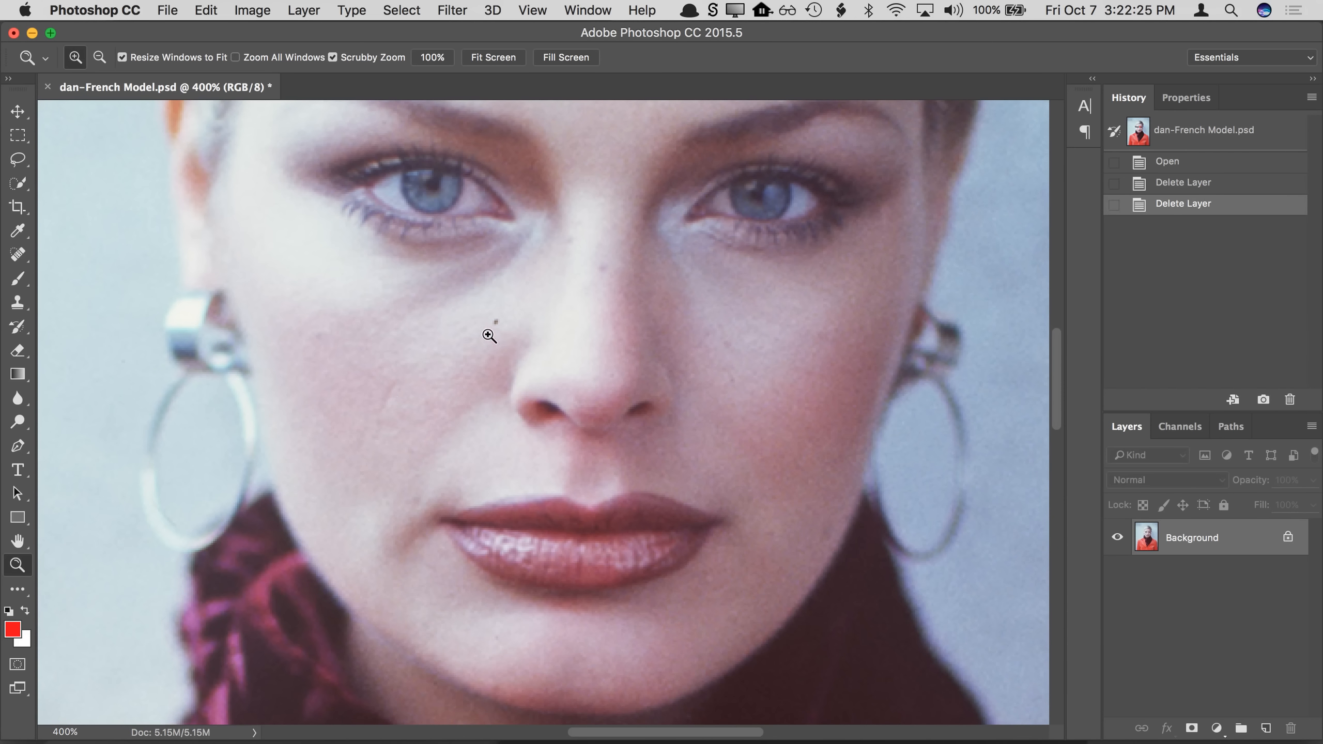
{"action": "left_click_drag", "start_coordinate": [468, 426], "coordinate": [460, 574]}
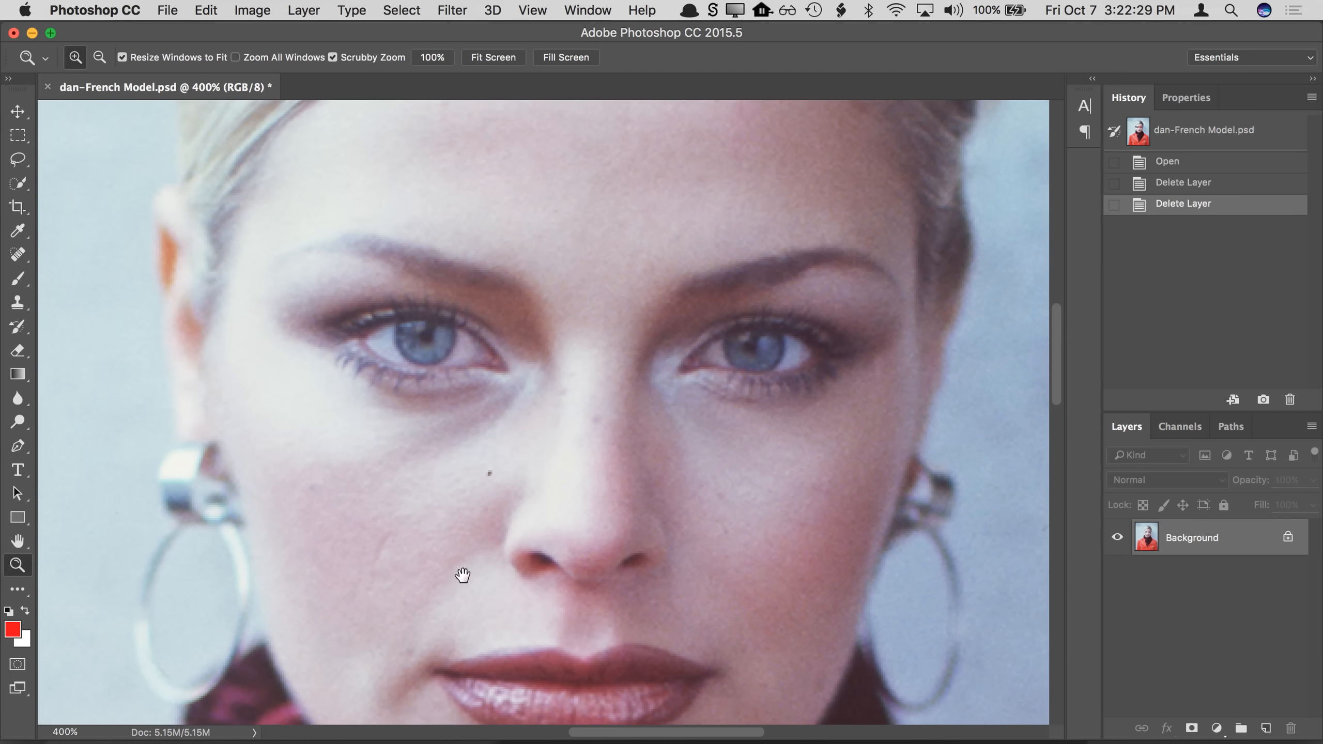
{"action": "left_click_drag", "start_coordinate": [540, 437], "coordinate": [518, 287]}
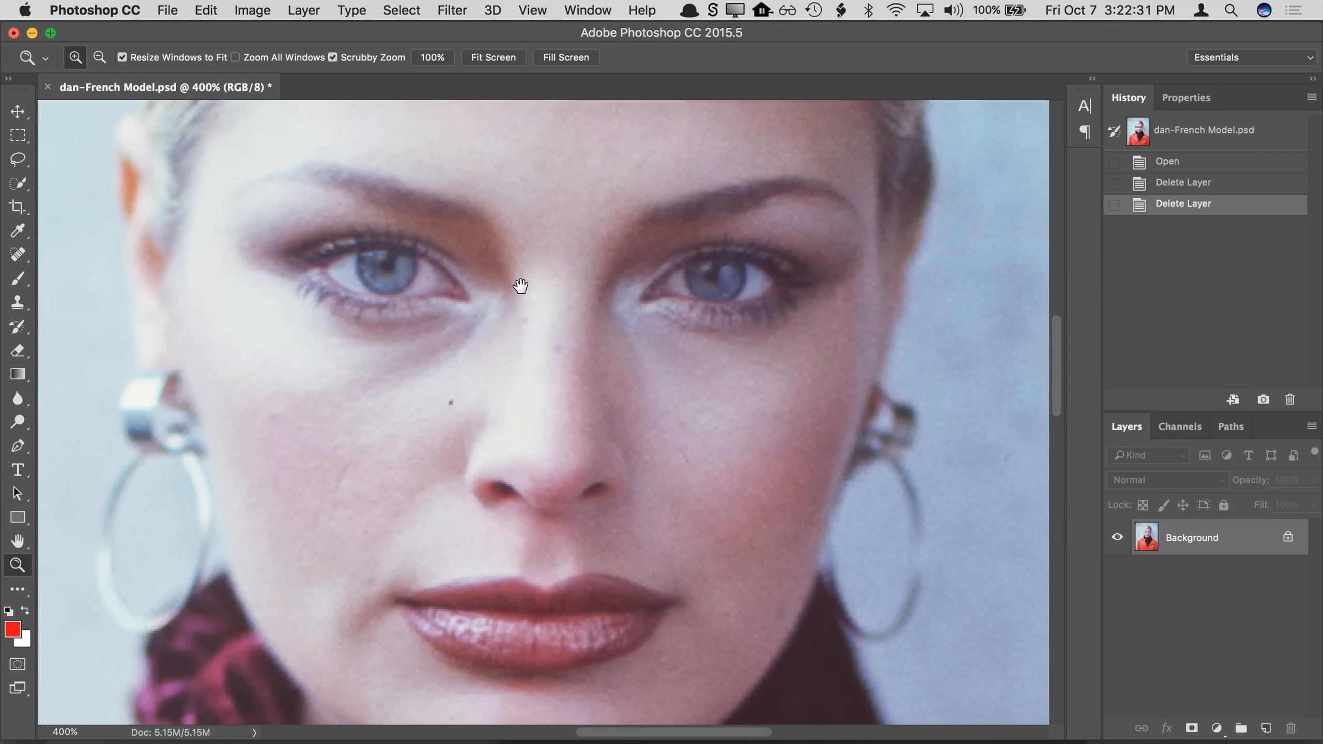
{"action": "key", "text": "super+minus"}
{"action": "key", "text": "super+minus"}
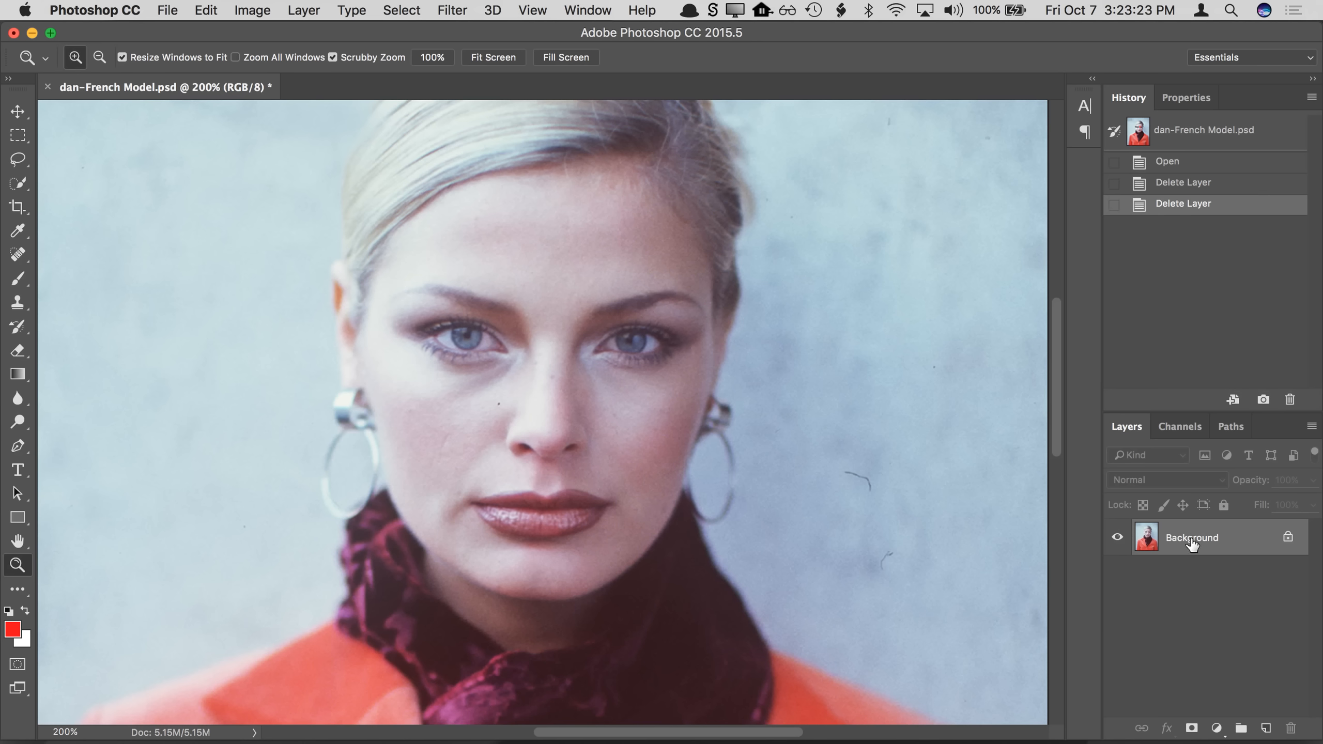
Step: Duplicate the Background layer, and undo the duplication
{"action": "left_click_drag", "start_coordinate": [1192, 545], "coordinate": [1266, 724]}
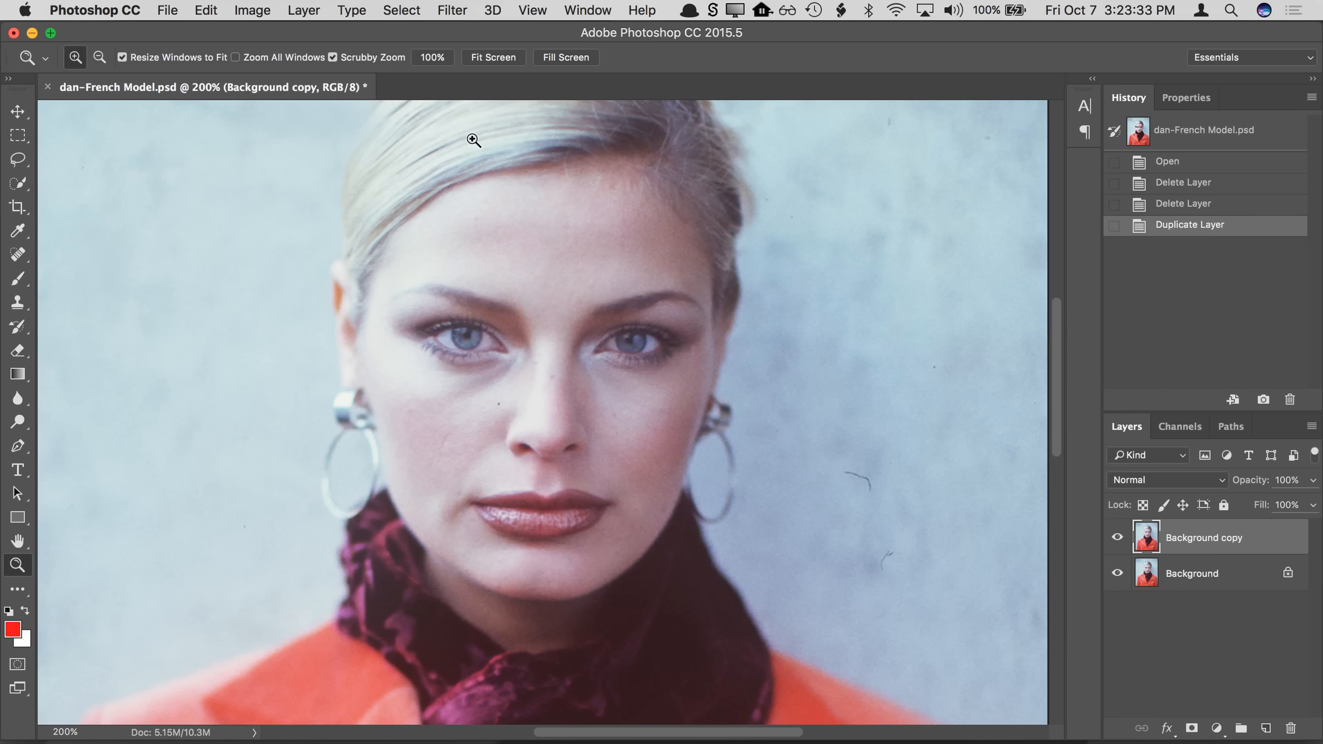
{"action": "left_click", "coordinate": [206, 10]}
{"action": "left_click", "coordinate": [209, 32]}
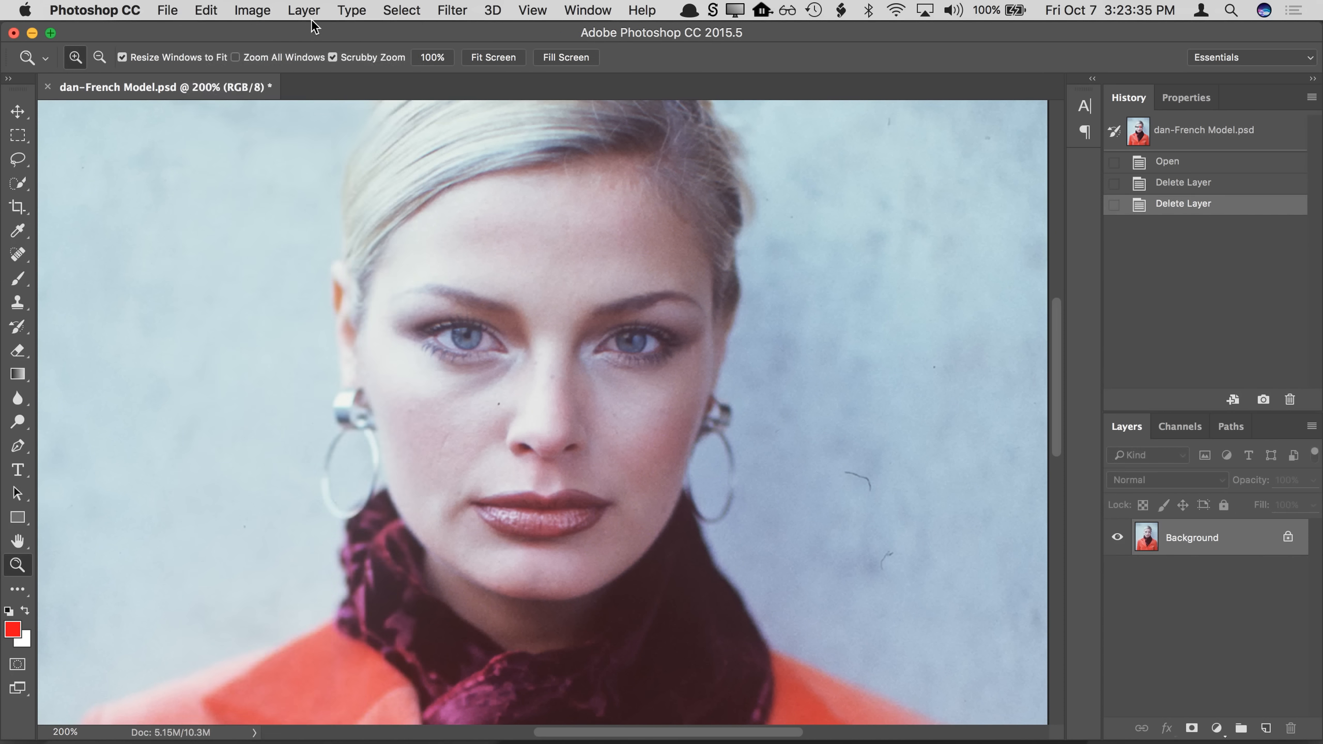
Step: Copy the Background layer to a new layer with Layer Via Copy, and rename the new layer retouched
{"action": "left_click", "coordinate": [314, 15]}
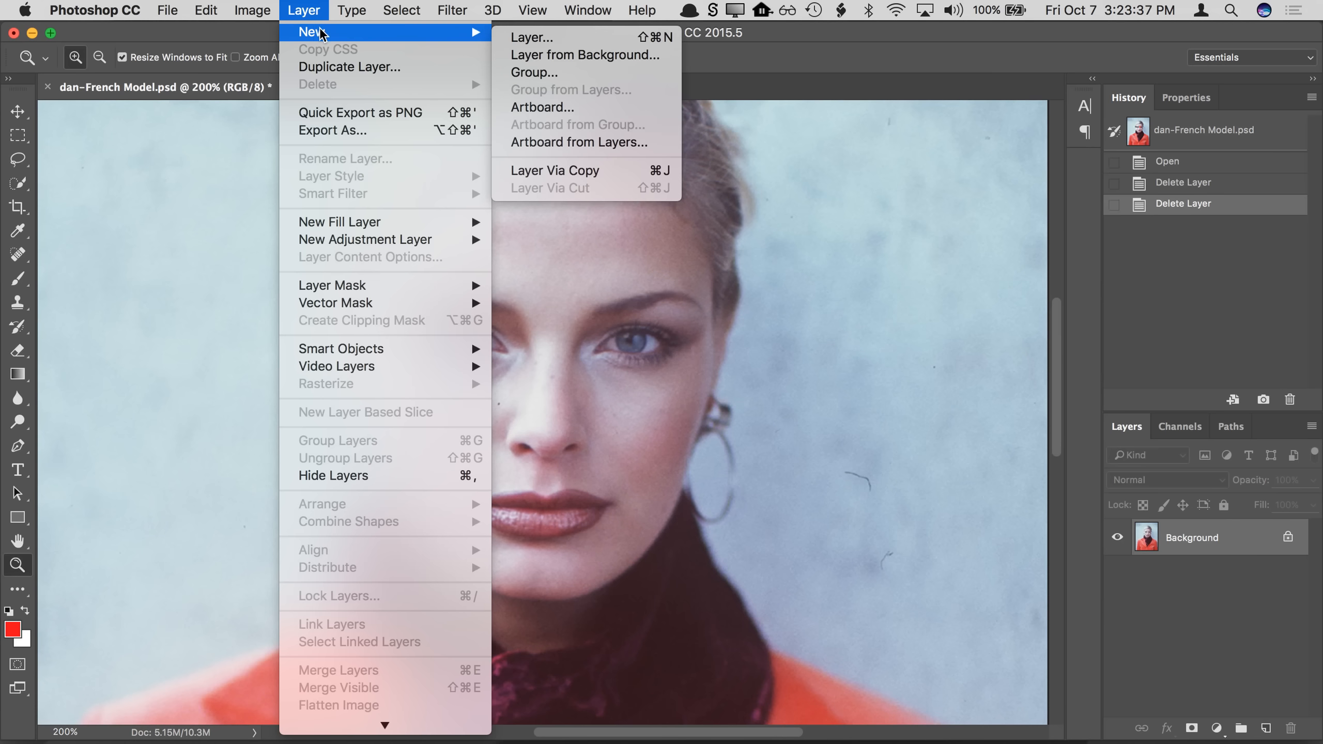
{"action": "mouse_move", "coordinate": [314, 31]}
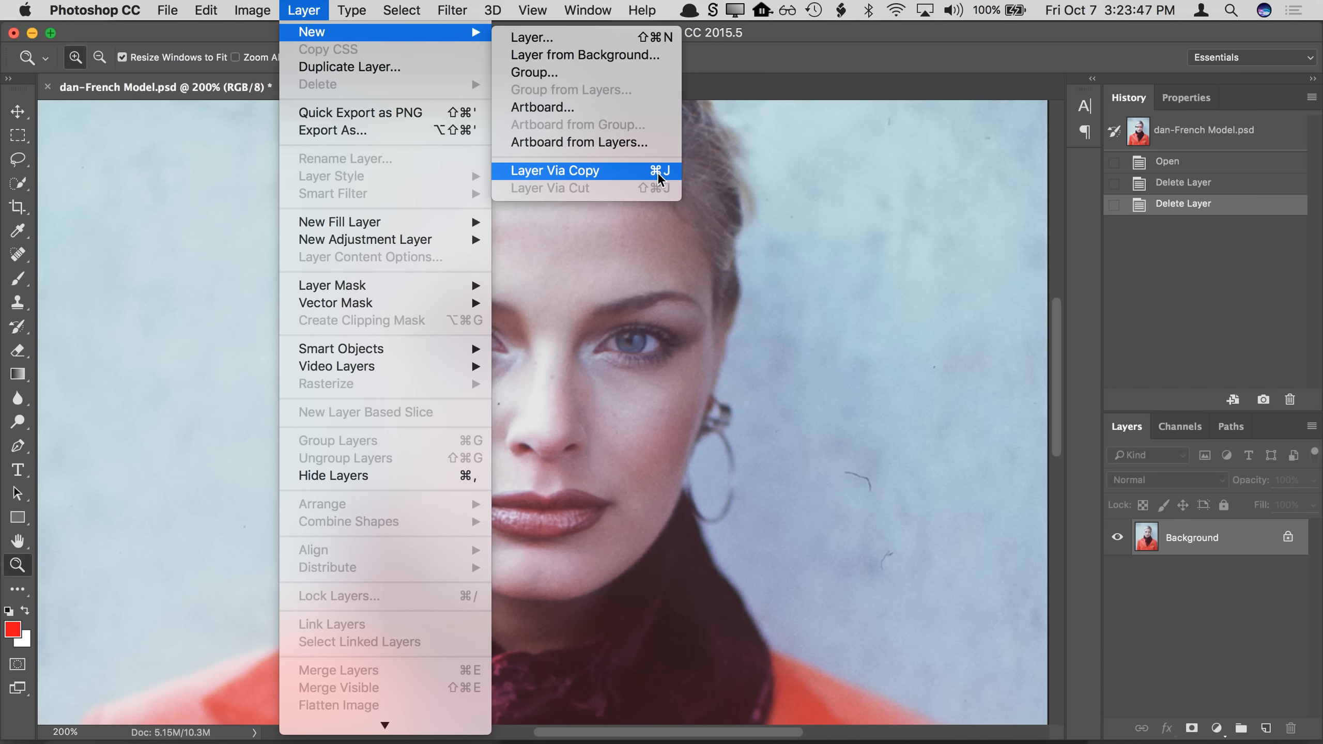
{"action": "left_click", "coordinate": [590, 177]}
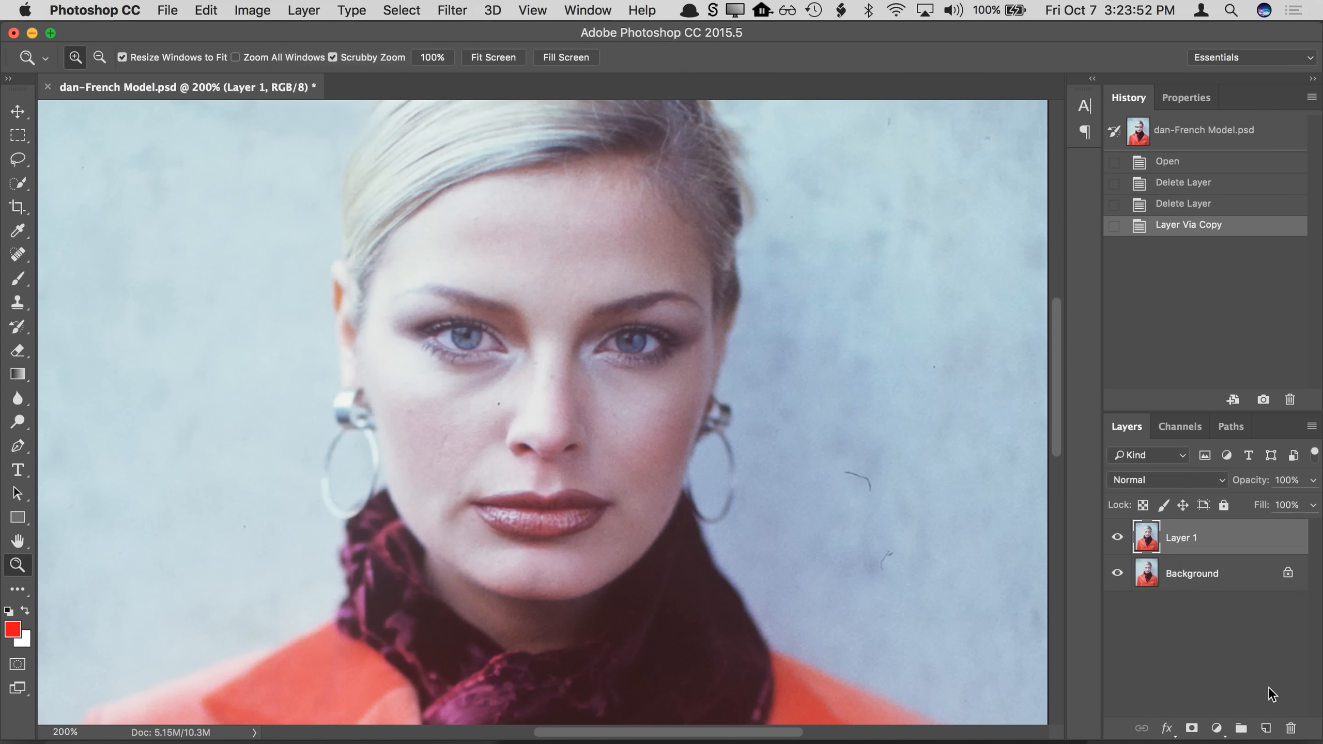
{"action": "double_click", "coordinate": [1180, 539]}
{"action": "type", "text": "retouched"}
{"action": "key", "text": "Return"}
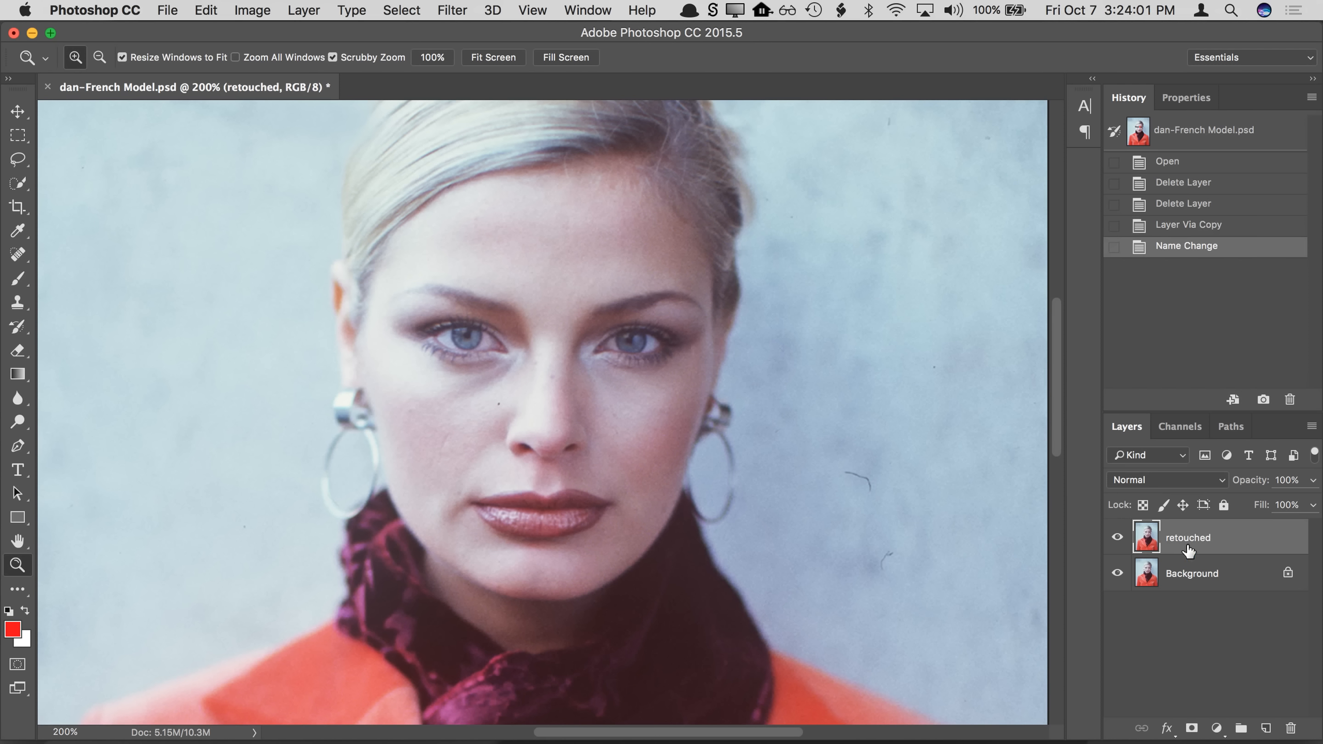
Step: Fit the whole portrait on screen, and compare it with the retouched layer hidden and shown
{"action": "left_click", "coordinate": [494, 62]}
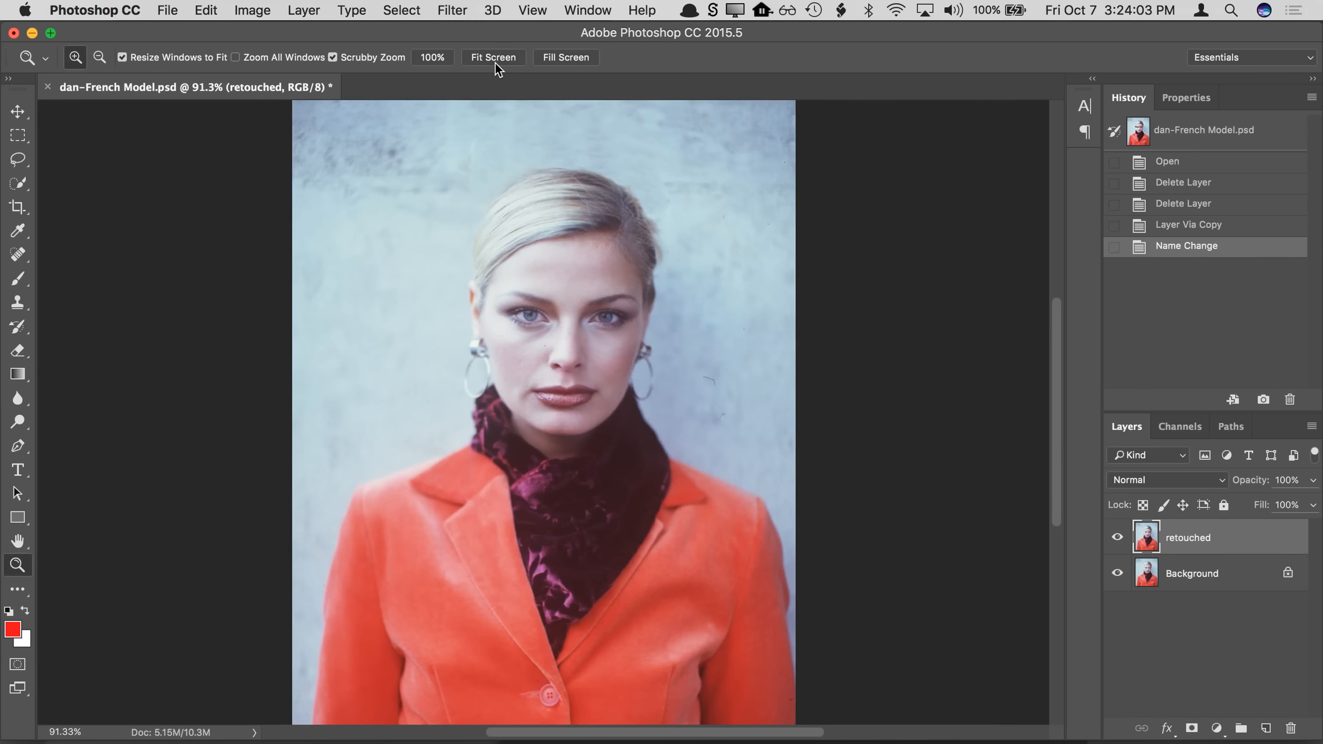
{"action": "left_click", "coordinate": [1117, 544]}
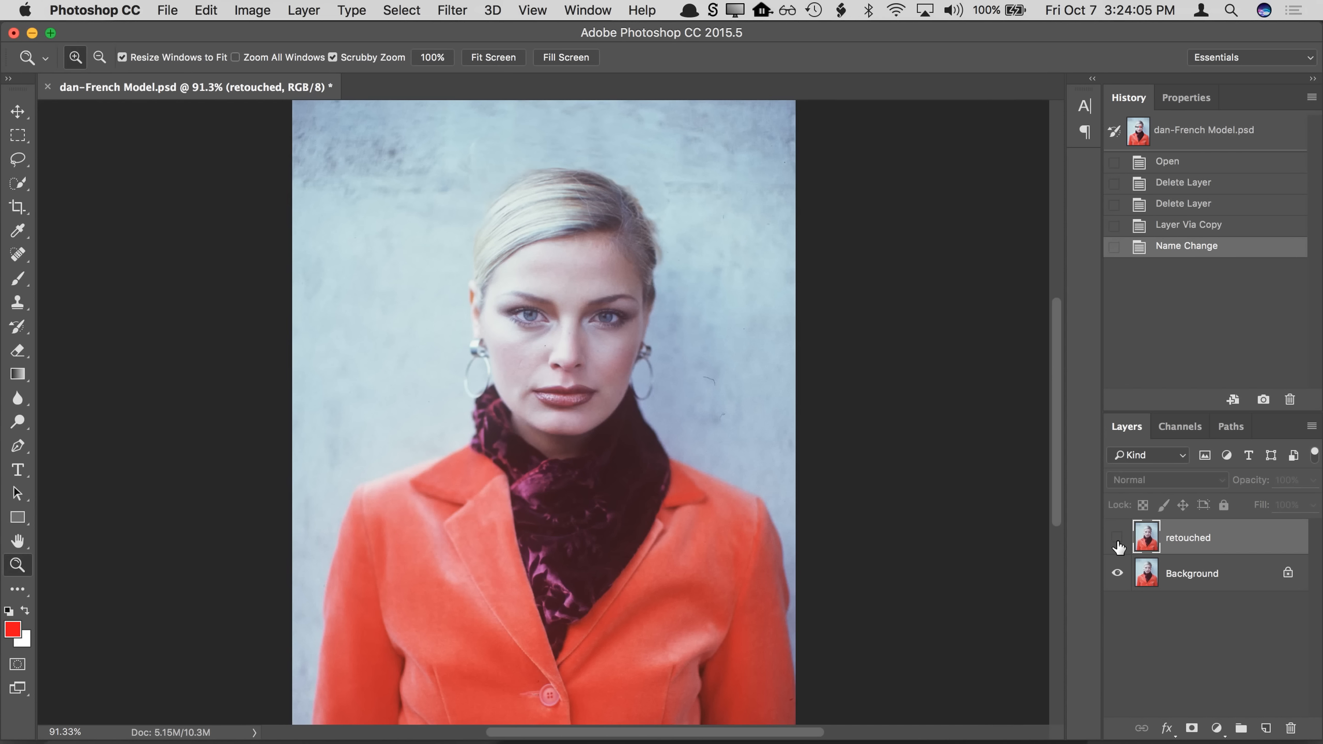
{"action": "left_click", "coordinate": [1118, 543]}
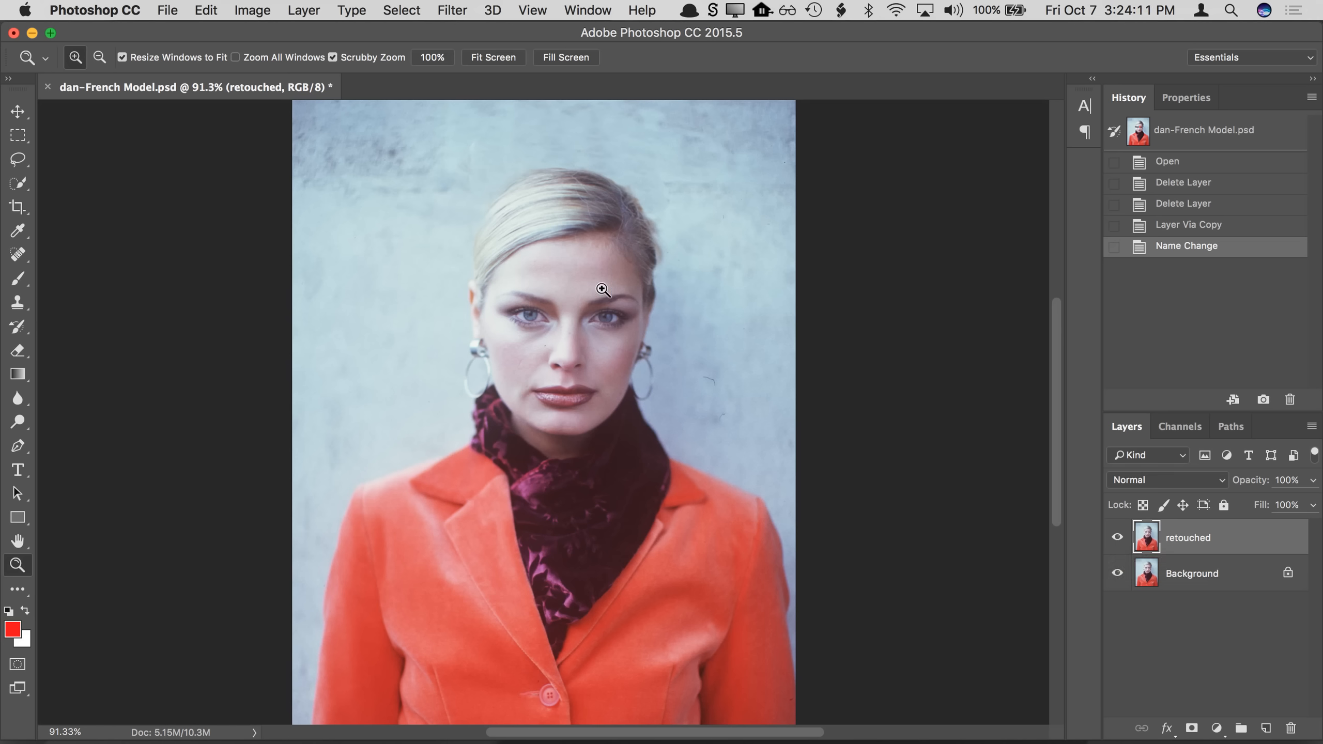
Step: Move the retouched layer sideways to reveal the Background layer beneath it, and undo the move
{"action": "left_click", "coordinate": [23, 124]}
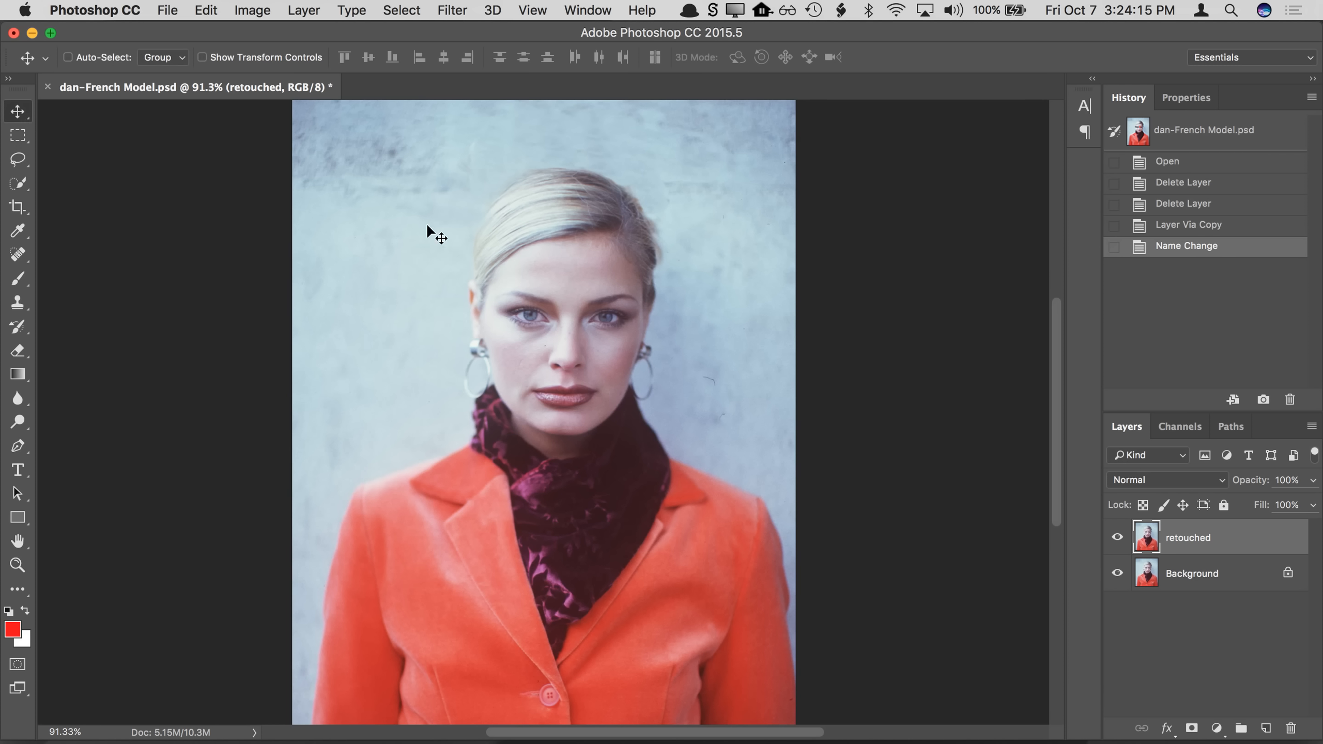
{"action": "mouse_move", "coordinate": [438, 216]}
{"action": "left_mouse_down"}
{"action": "mouse_move", "coordinate": [591, 294]}
{"action": "mouse_move", "coordinate": [649, 241]}
{"action": "mouse_move", "coordinate": [506, 459]}
{"action": "mouse_move", "coordinate": [403, 312]}
{"action": "mouse_move", "coordinate": [335, 336]}
{"action": "mouse_move", "coordinate": [429, 452]}
{"action": "mouse_move", "coordinate": [623, 291]}
{"action": "mouse_move", "coordinate": [493, 214]}
{"action": "left_mouse_up"}
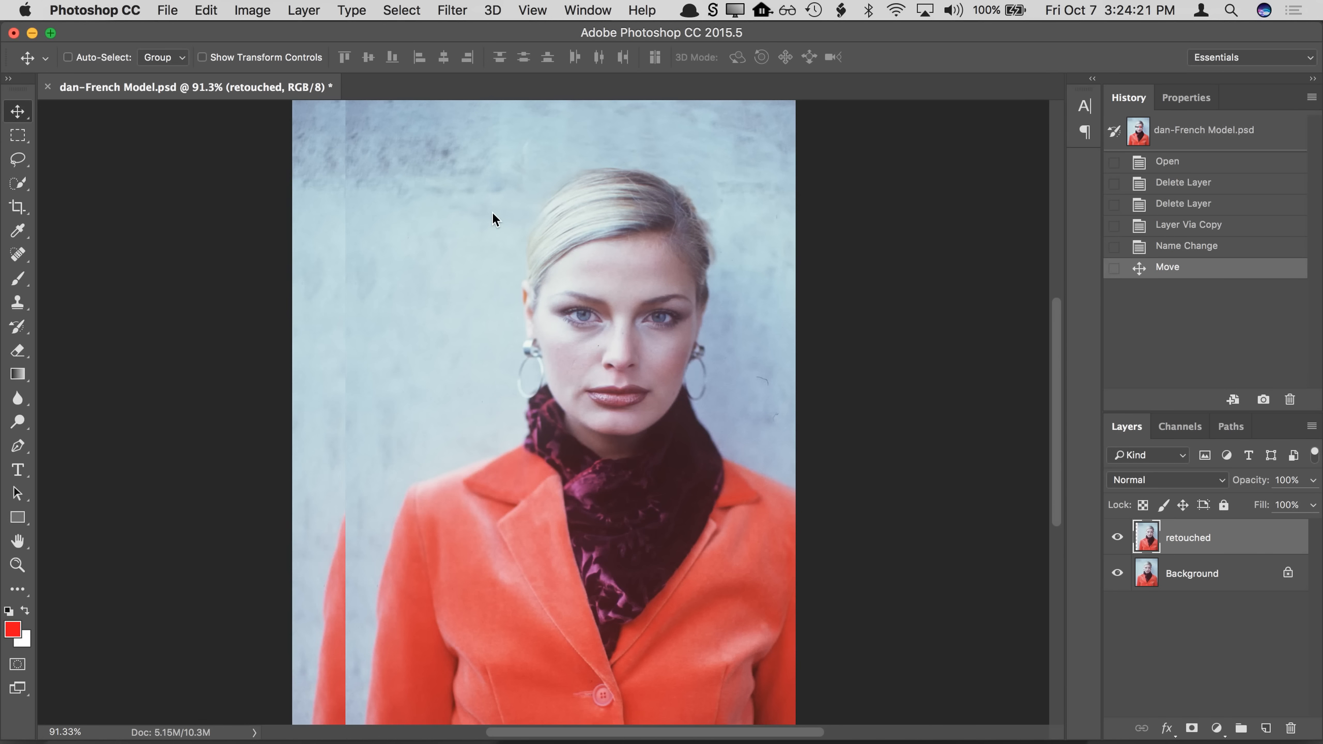
{"action": "left_click", "coordinate": [206, 10]}
{"action": "left_click", "coordinate": [217, 35]}
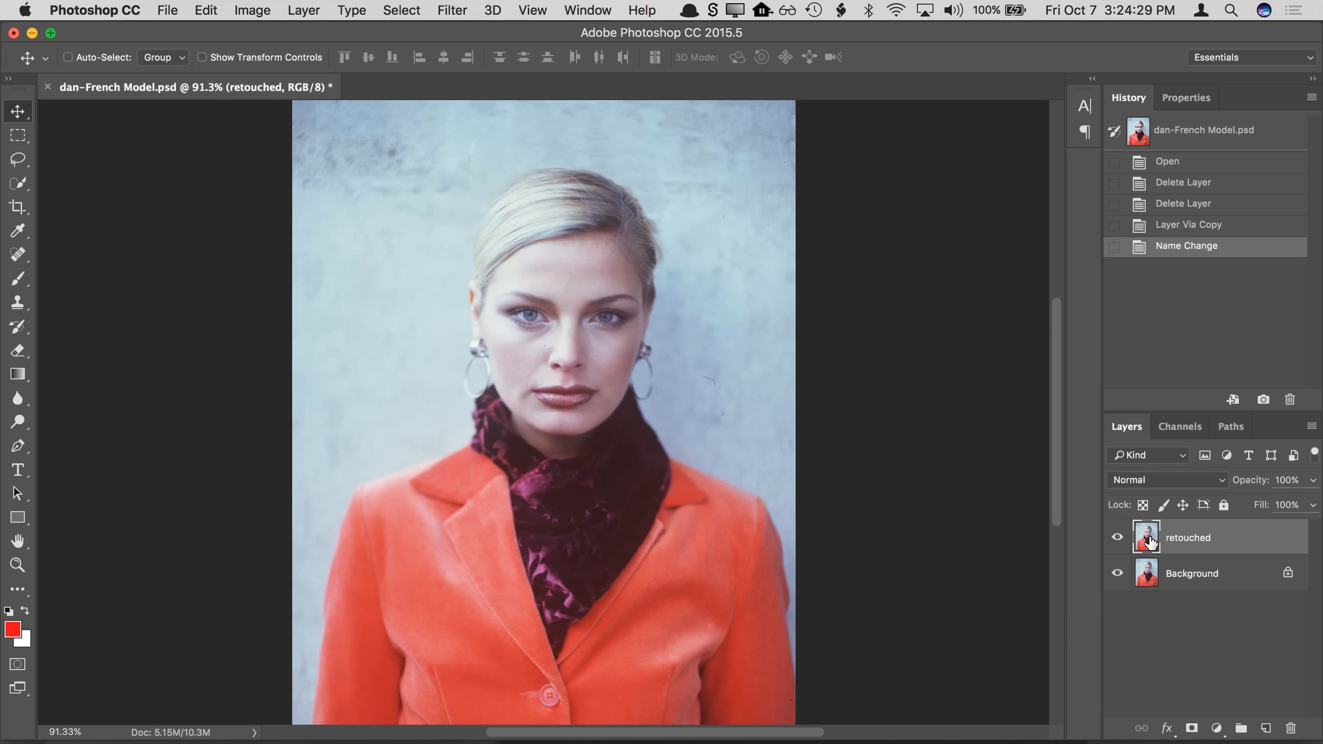
Step: Examine the dark hairs and marks on the wall beside the earring at 500% magnification
{"action": "key", "text": "super+equal"}
{"action": "key", "text": "super+equal"}
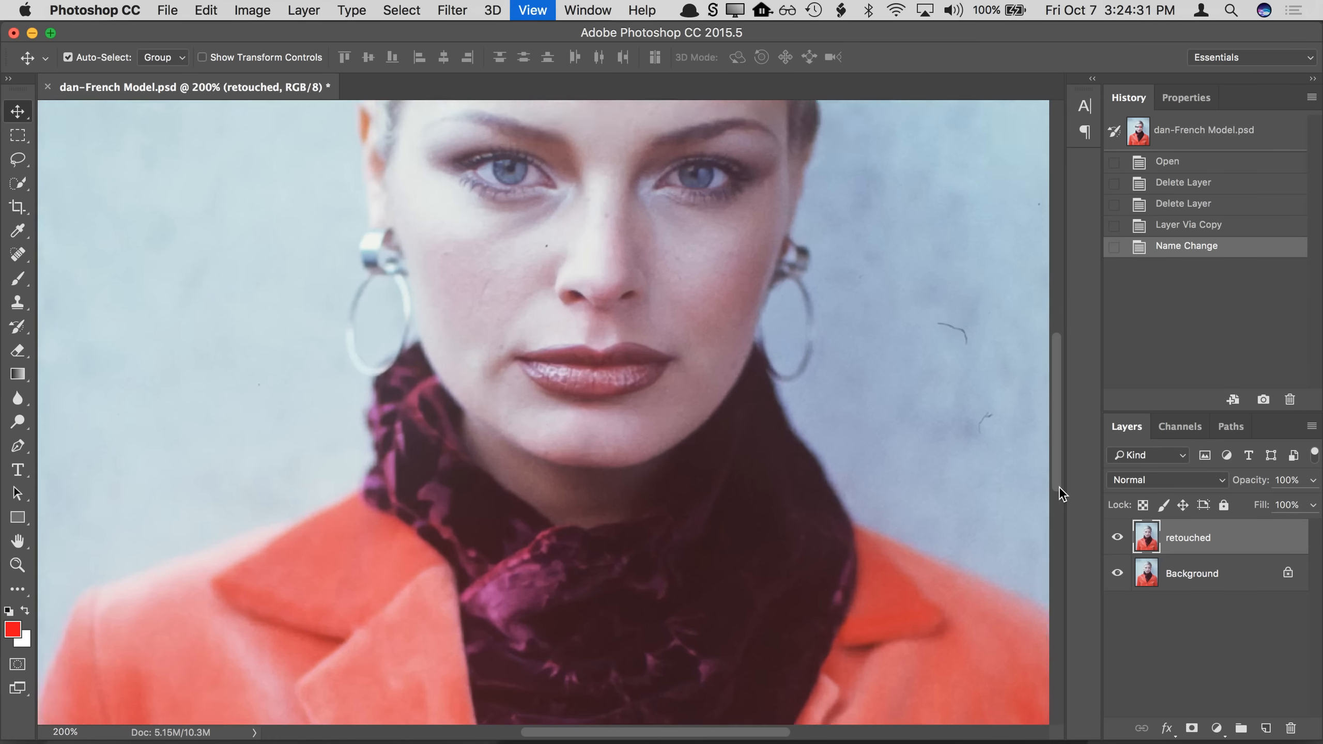
{"action": "key", "text": "super+equal"}
{"action": "left_click_drag", "start_coordinate": [888, 376], "coordinate": [620, 482]}
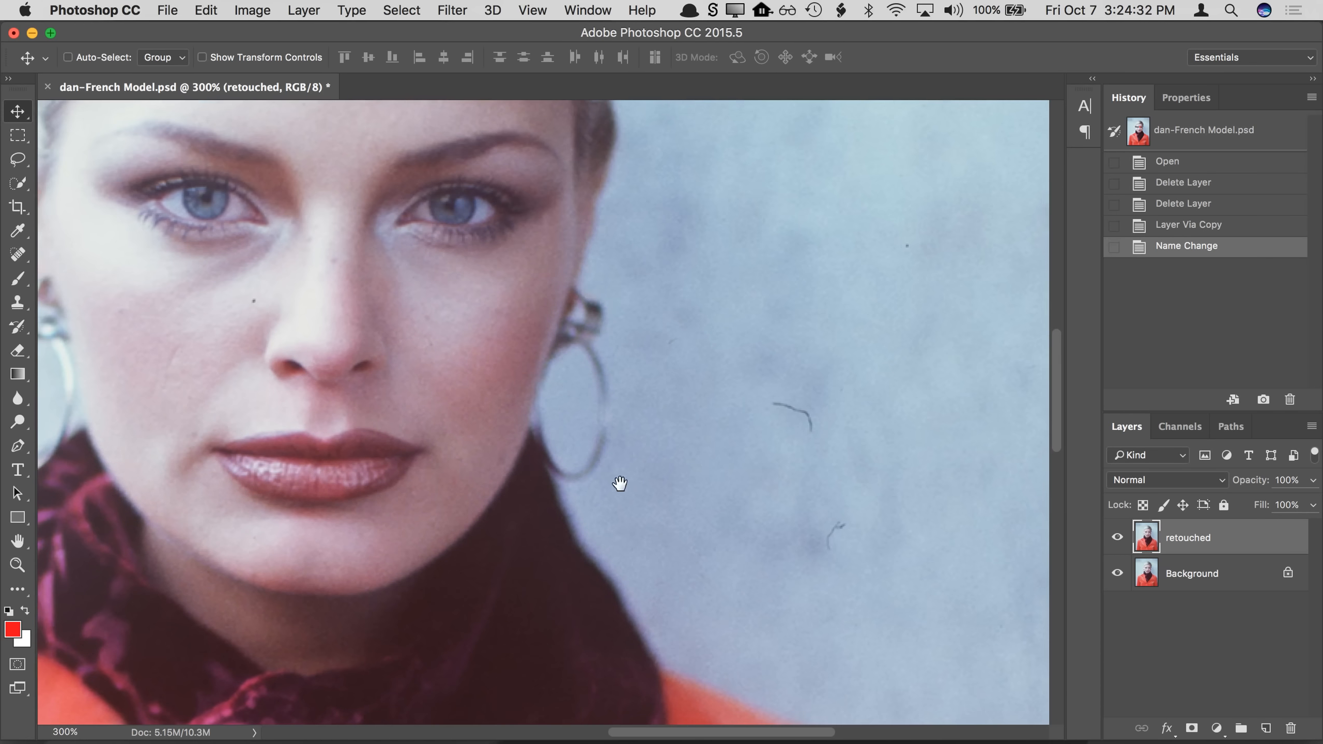
{"action": "left_click", "coordinate": [807, 445], "text": "super"}
{"action": "left_click_drag", "start_coordinate": [820, 452], "coordinate": [683, 450]}
{"action": "left_click", "coordinate": [730, 426], "text": "super"}
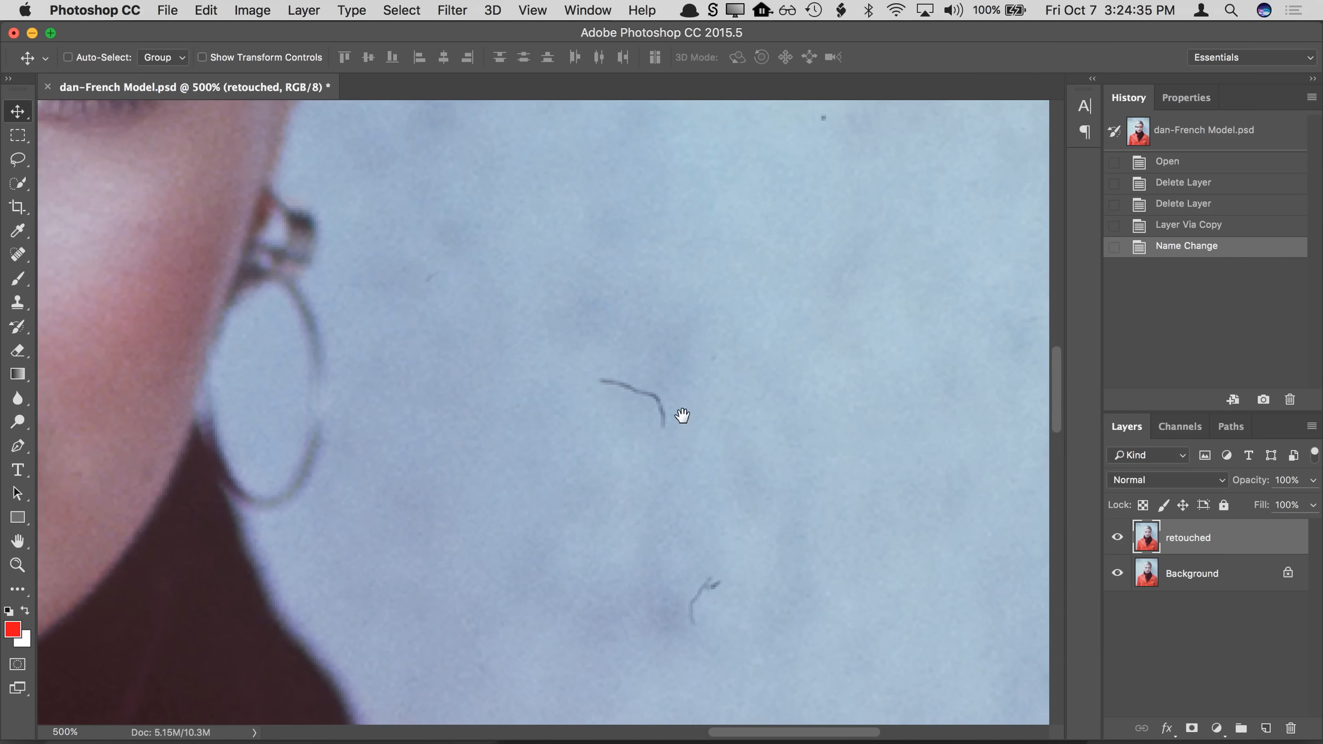
{"action": "scroll", "coordinate": [683, 416], "scroll_direction": "down", "scroll_amount": 1}
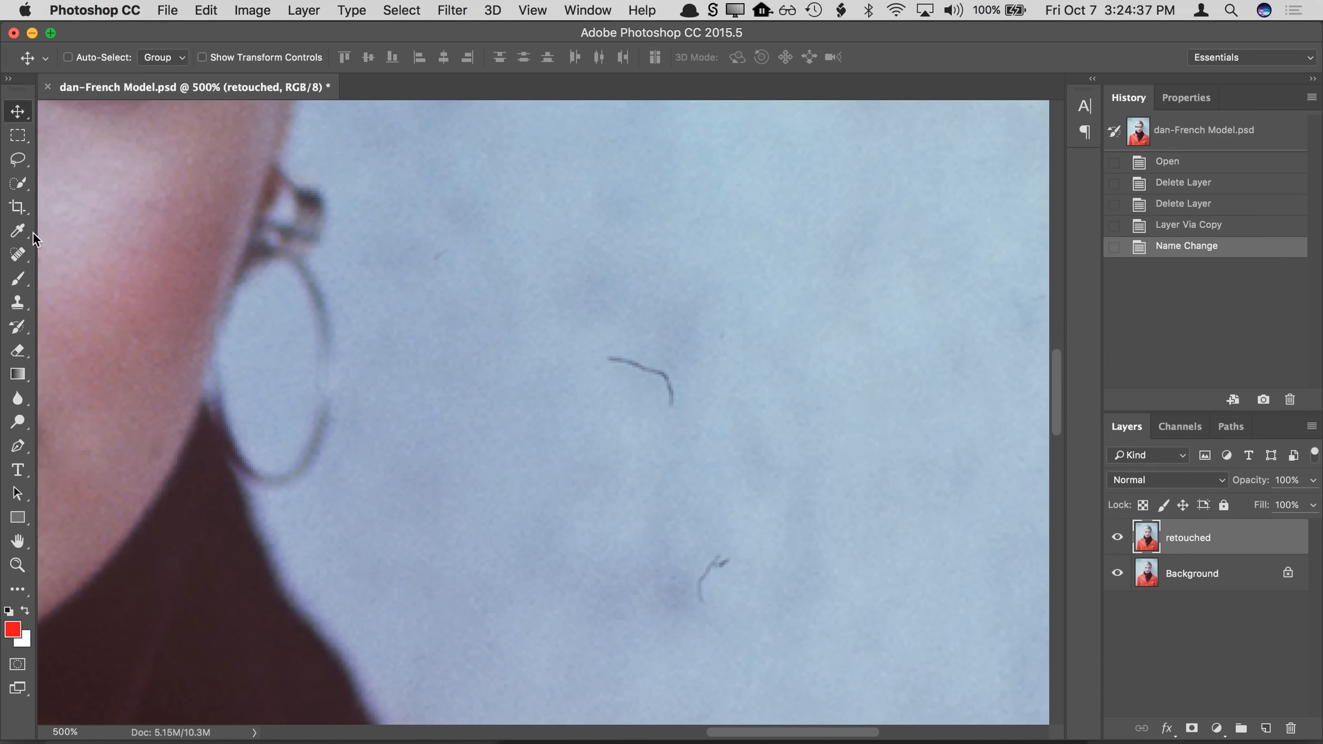
Step: Look at the related tools grouped with the Spot Healing Brush, Dodge and Move tools
{"action": "left_click", "coordinate": [21, 255]}
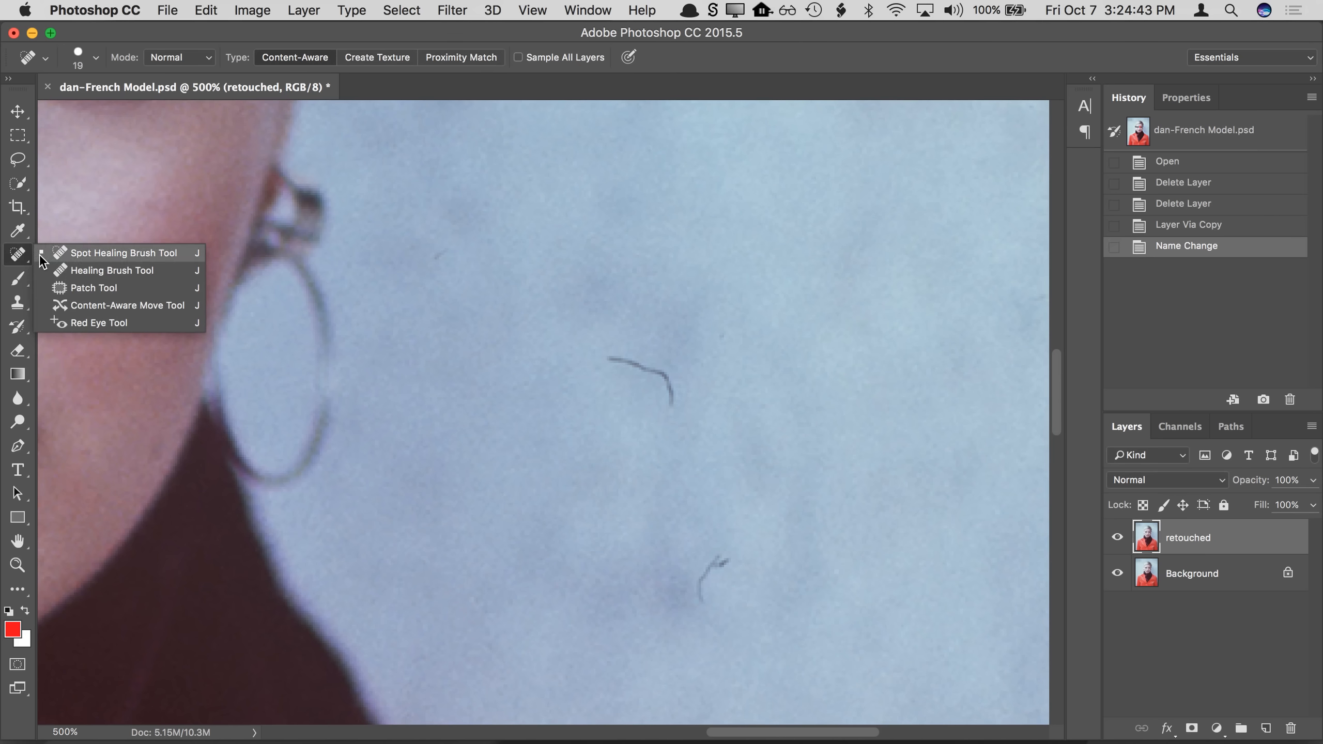
{"action": "left_click", "coordinate": [19, 254]}
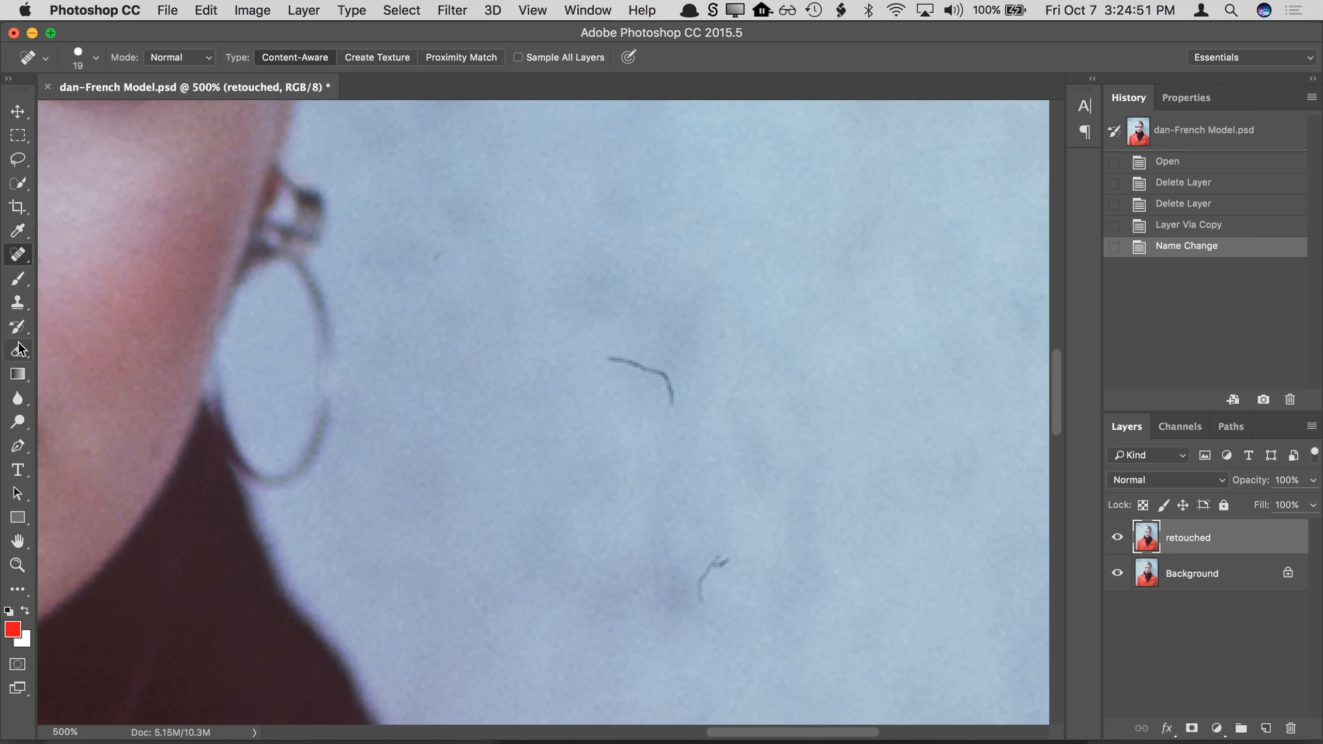
{"action": "left_click", "coordinate": [19, 257]}
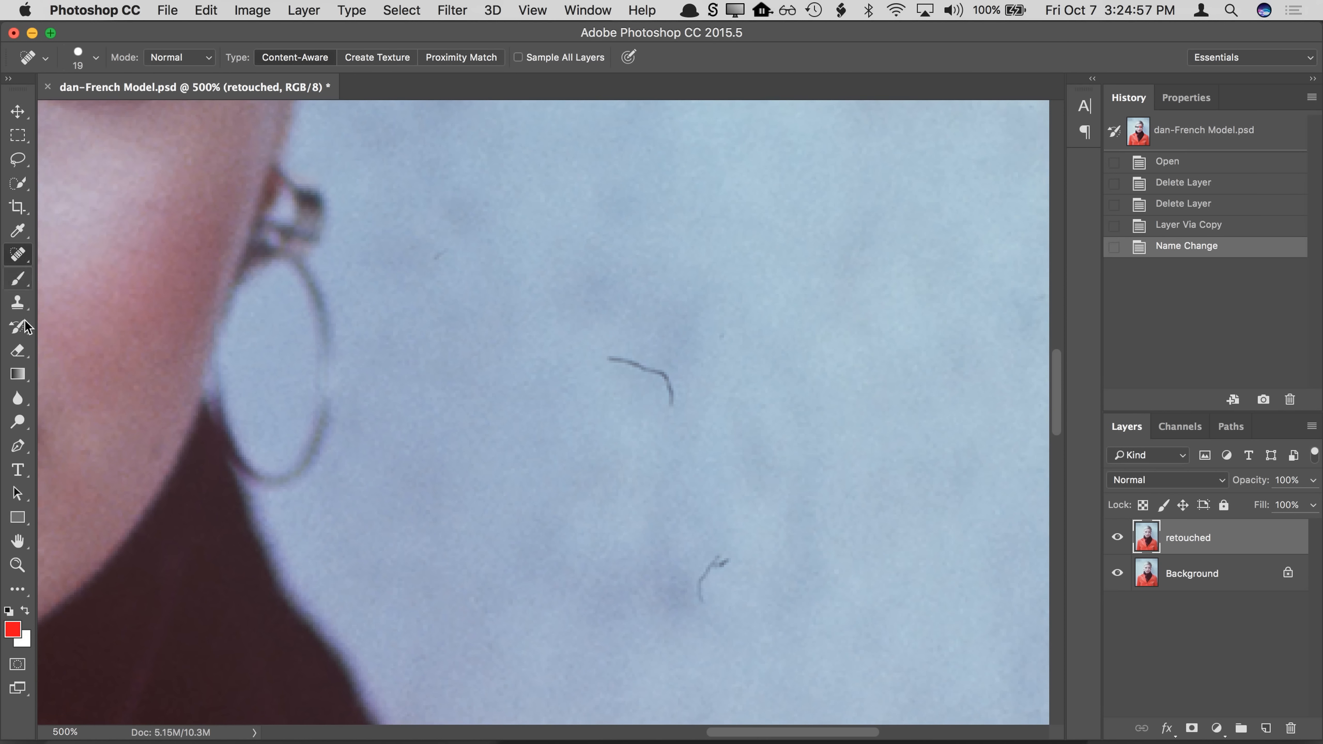
{"action": "left_click", "coordinate": [19, 422]}
{"action": "left_click", "coordinate": [21, 426]}
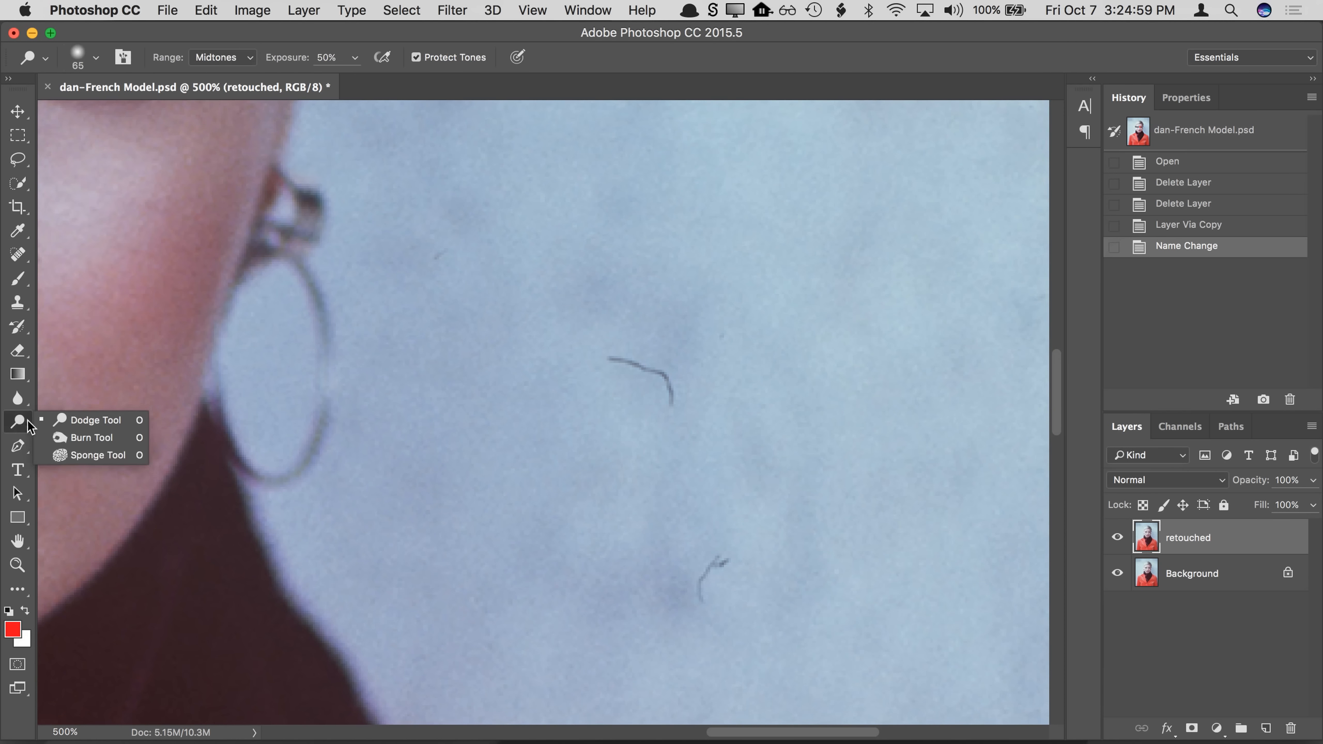
{"action": "left_click", "coordinate": [12, 120]}
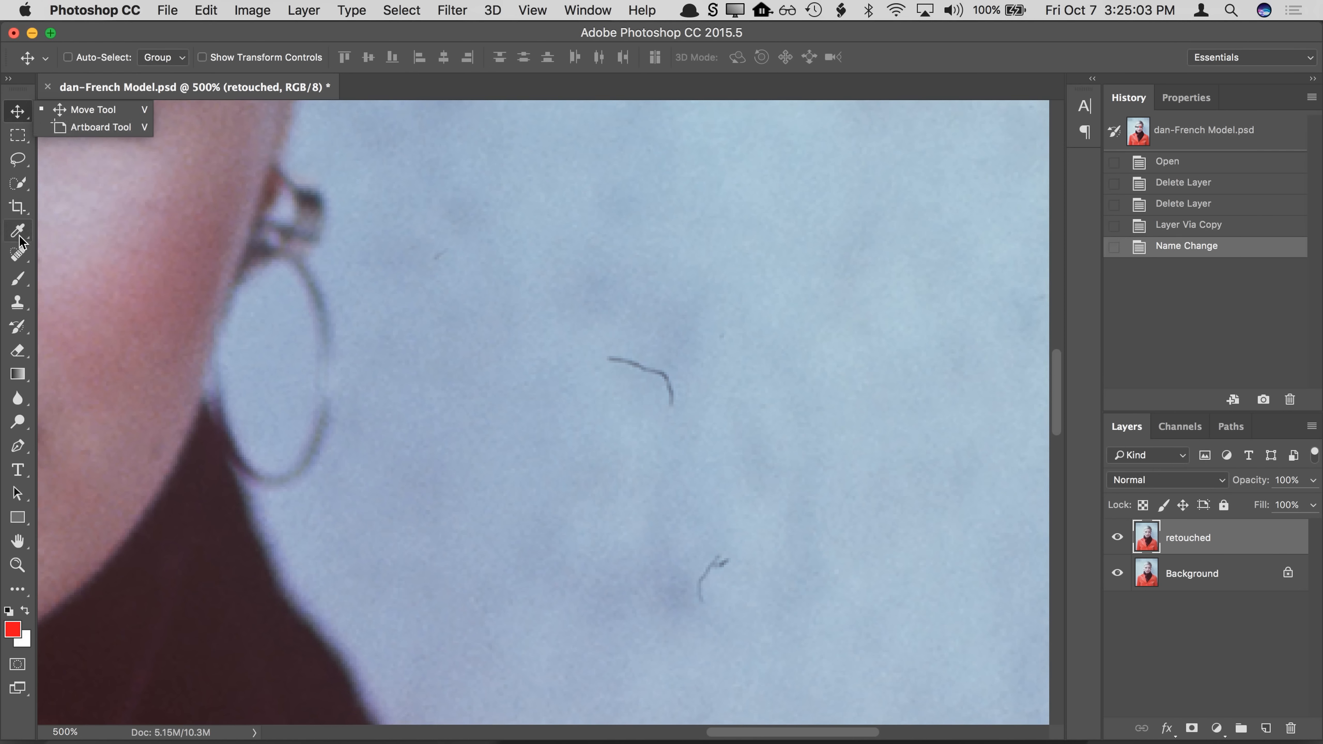
Step: Choose the Spot Healing Brush Tool from the healing tools and set its brush size to 11 px
{"action": "left_click", "coordinate": [18, 262]}
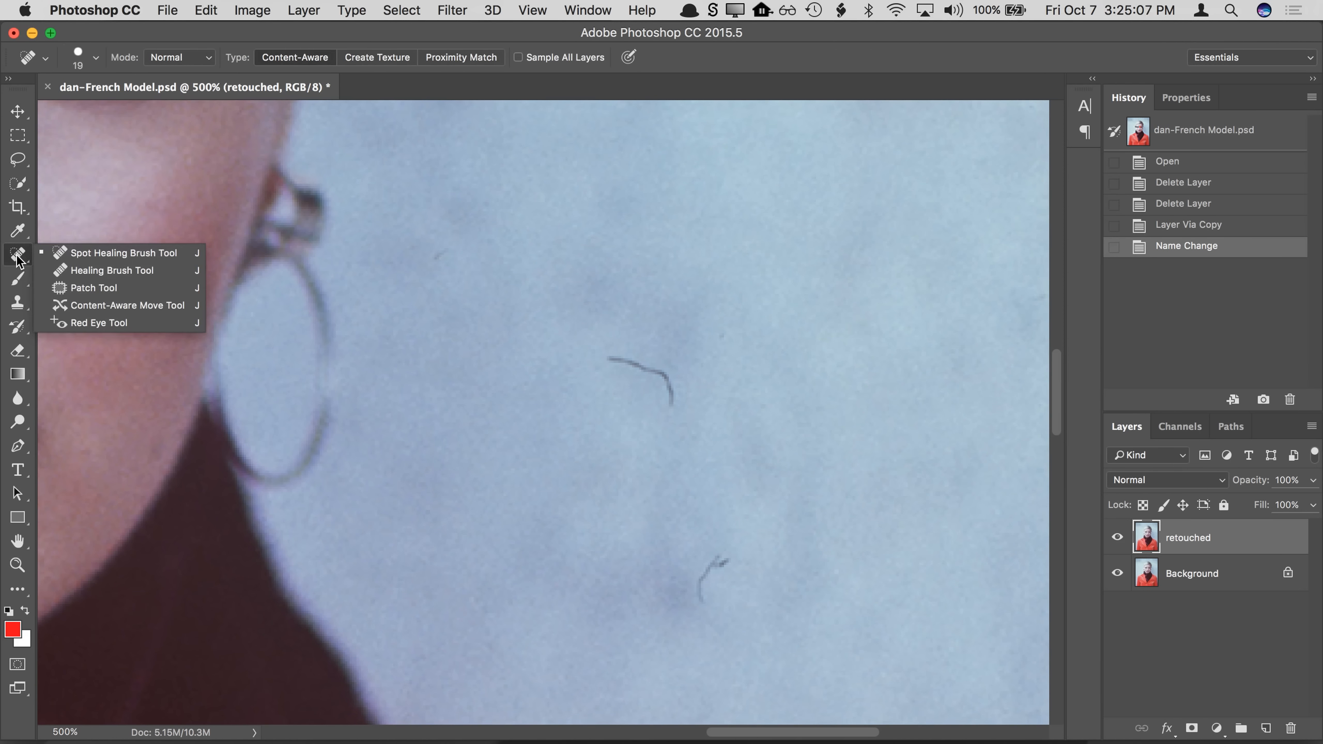
{"action": "left_click", "coordinate": [63, 254]}
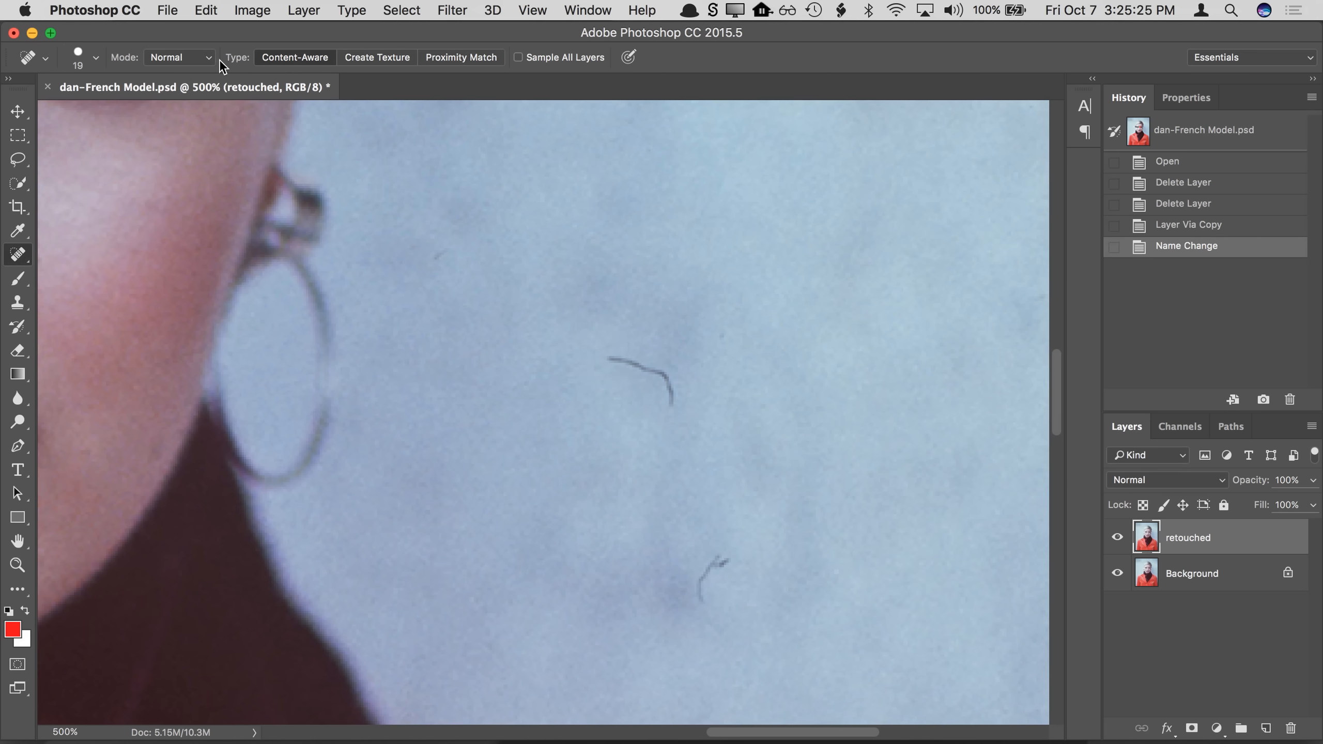
{"action": "left_click", "coordinate": [87, 63]}
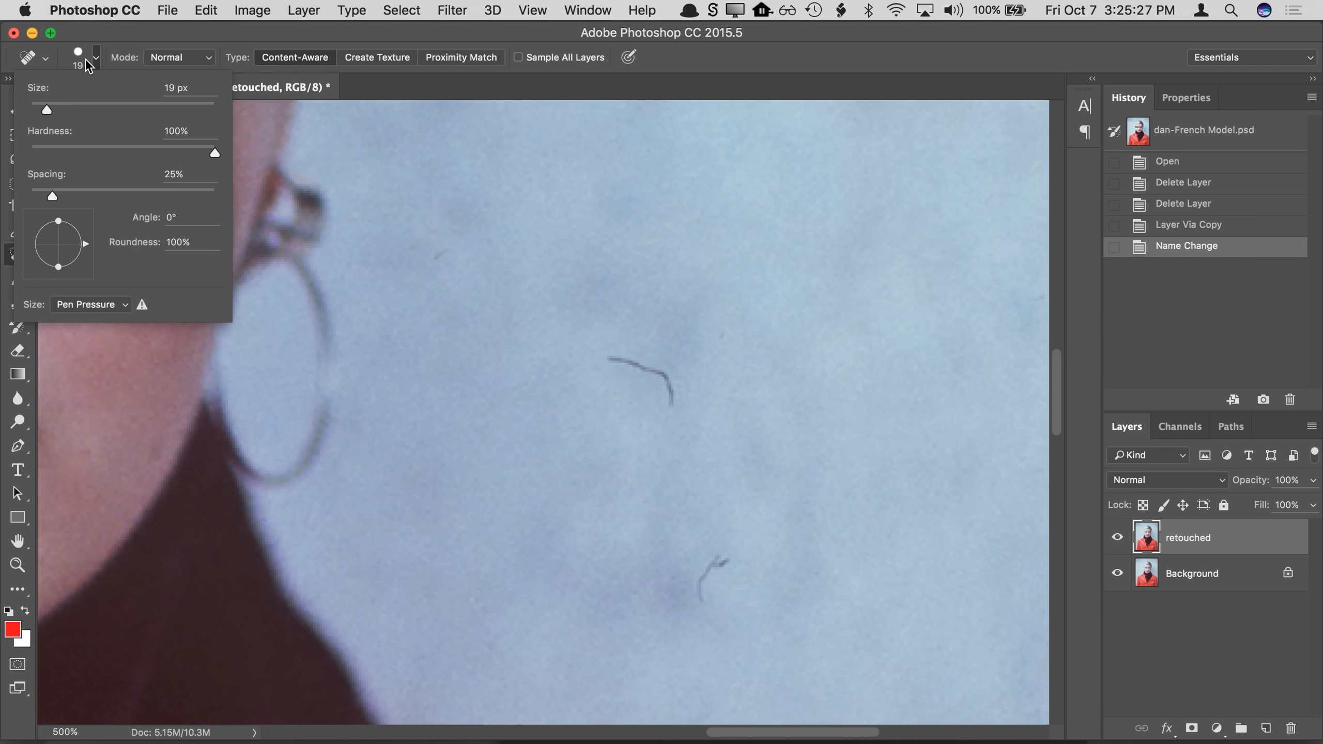
{"action": "left_click", "coordinate": [78, 63]}
{"action": "left_click", "coordinate": [78, 52]}
{"action": "mouse_move", "coordinate": [47, 109]}
{"action": "left_mouse_down"}
{"action": "mouse_move", "coordinate": [67, 110]}
{"action": "mouse_move", "coordinate": [39, 110]}
{"action": "left_mouse_up"}
{"action": "left_click", "coordinate": [77, 58]}
{"action": "left_click", "coordinate": [79, 62]}
{"action": "left_click", "coordinate": [78, 61]}
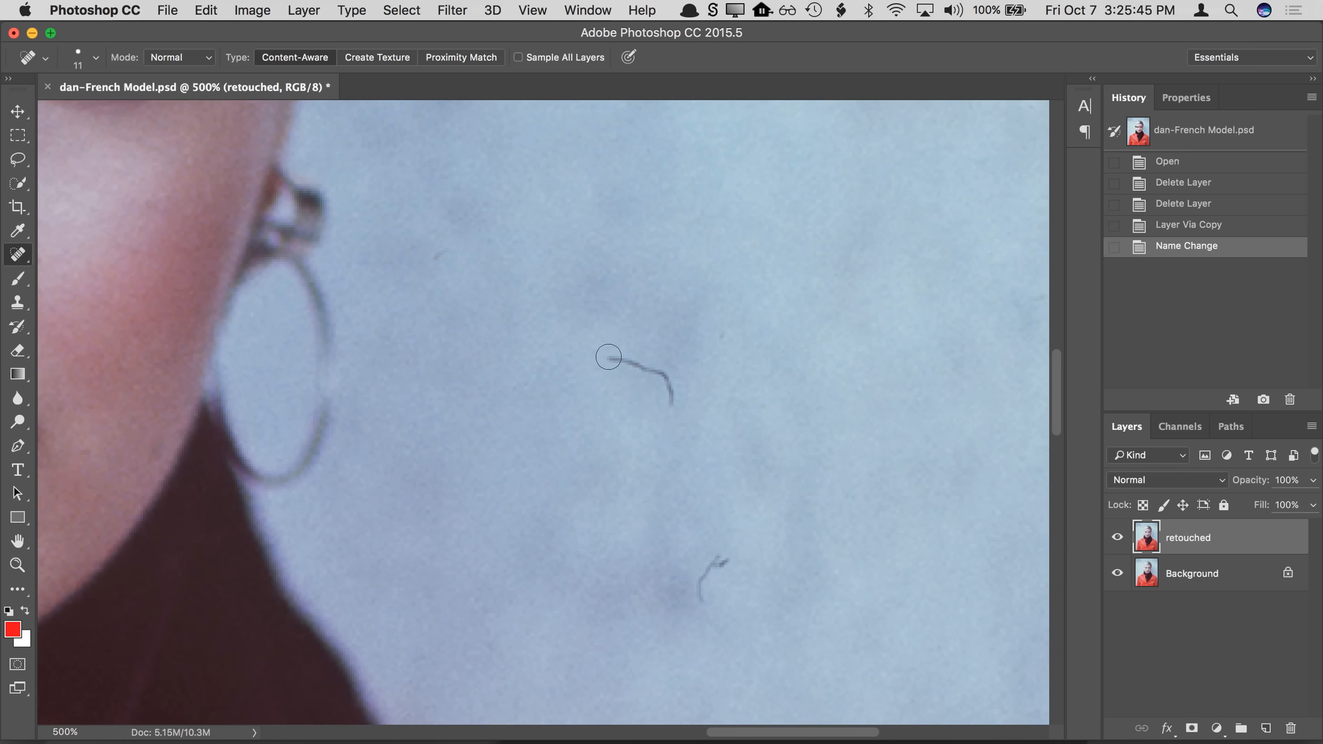
Step: Paint over the two dark hairs and the faint mark on the wall beside the earring with the Spot Healing Brush
{"action": "mouse_move", "coordinate": [605, 358]}
{"action": "left_mouse_down"}
{"action": "mouse_move", "coordinate": [667, 370]}
{"action": "mouse_move", "coordinate": [673, 396]}
{"action": "mouse_move", "coordinate": [642, 369]}
{"action": "mouse_move", "coordinate": [674, 416]}
{"action": "left_mouse_up"}
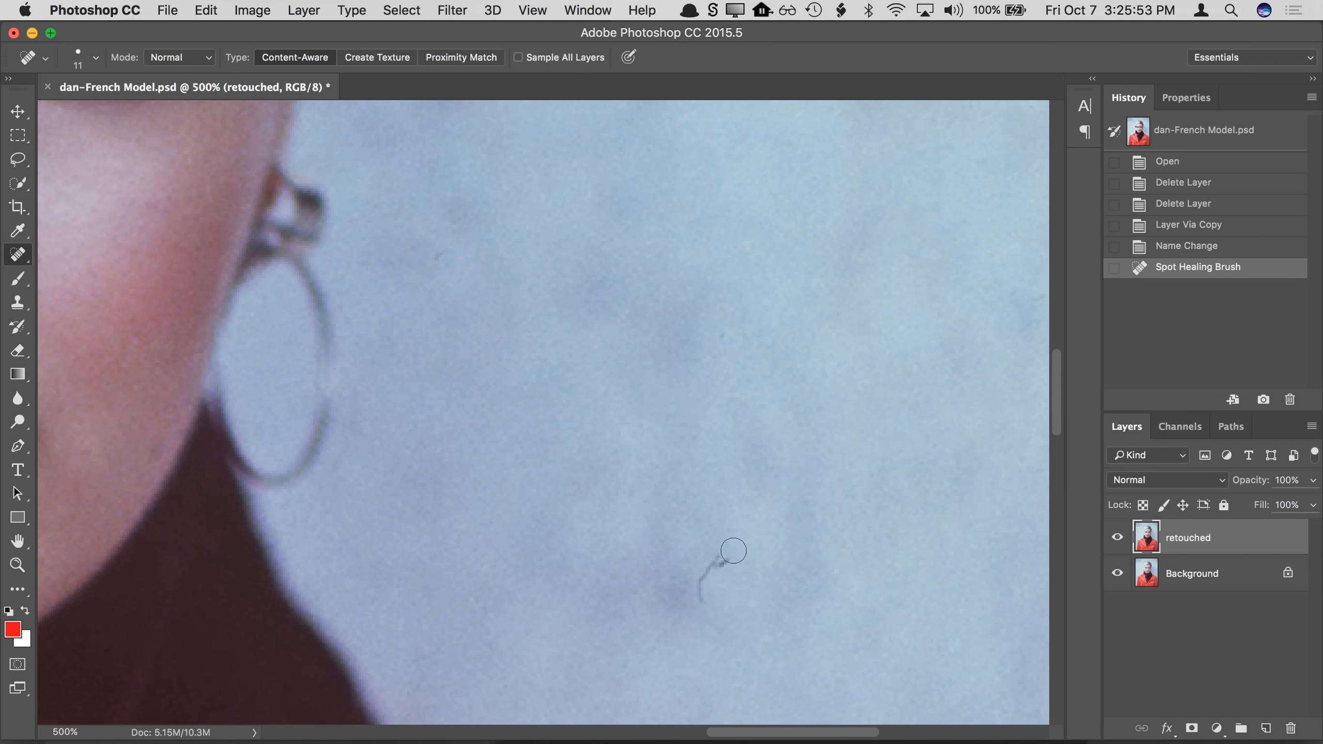
{"action": "mouse_move", "coordinate": [726, 558]}
{"action": "left_mouse_down"}
{"action": "mouse_move", "coordinate": [700, 606]}
{"action": "mouse_move", "coordinate": [708, 568]}
{"action": "mouse_move", "coordinate": [728, 563]}
{"action": "left_mouse_up"}
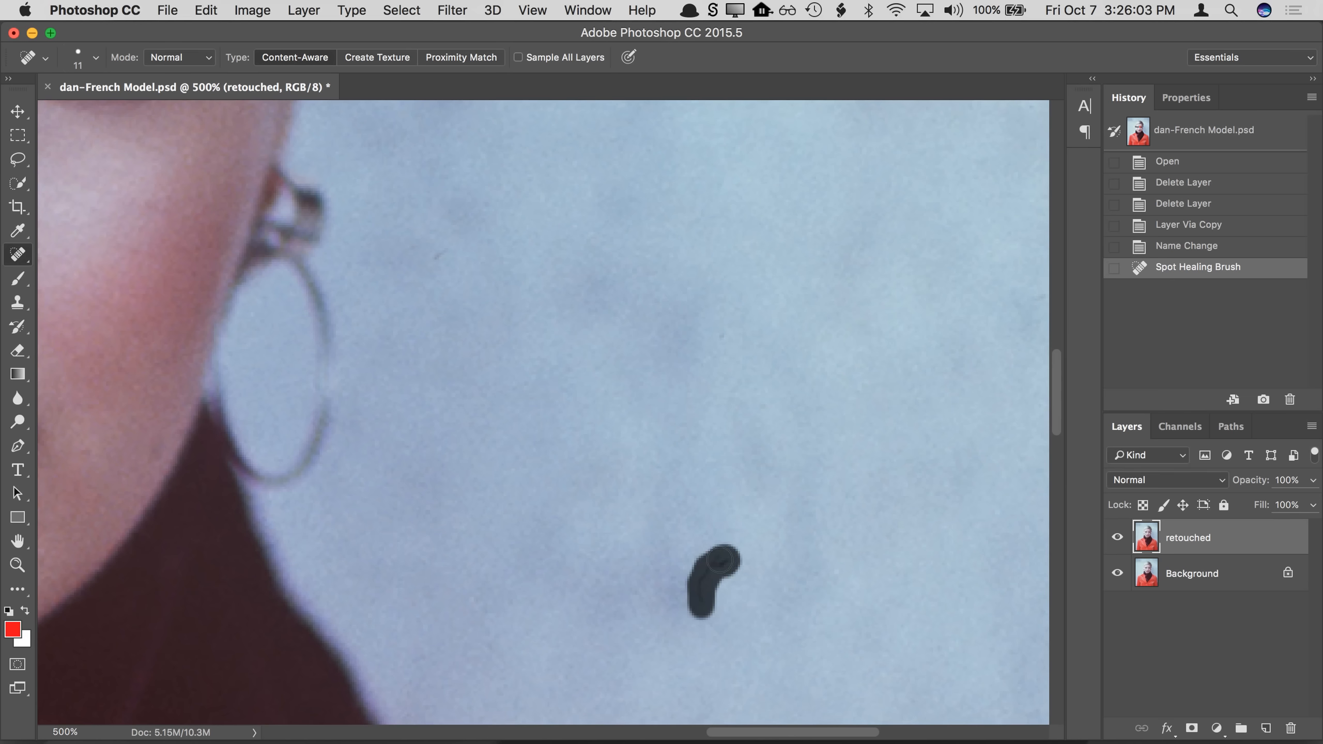
{"action": "left_click_drag", "start_coordinate": [721, 561], "coordinate": [722, 561]}
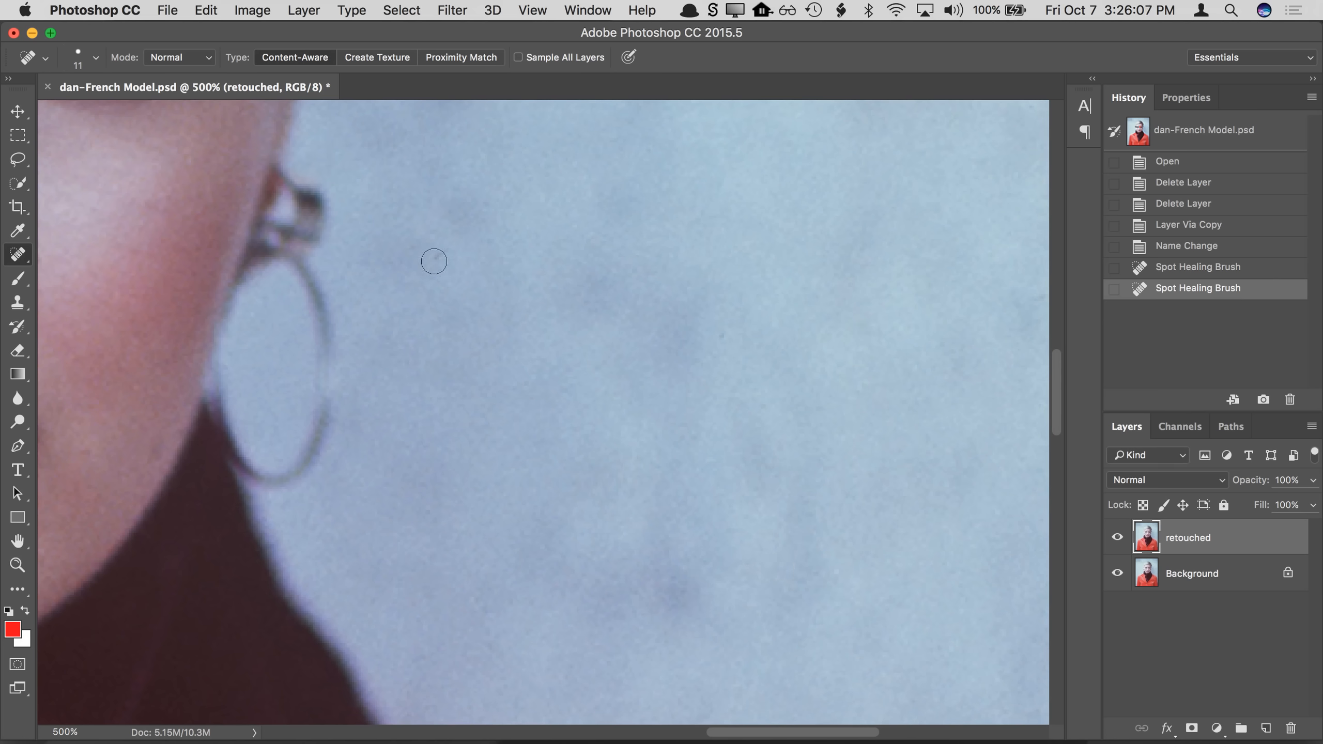
{"action": "left_click_drag", "start_coordinate": [434, 259], "coordinate": [455, 248]}
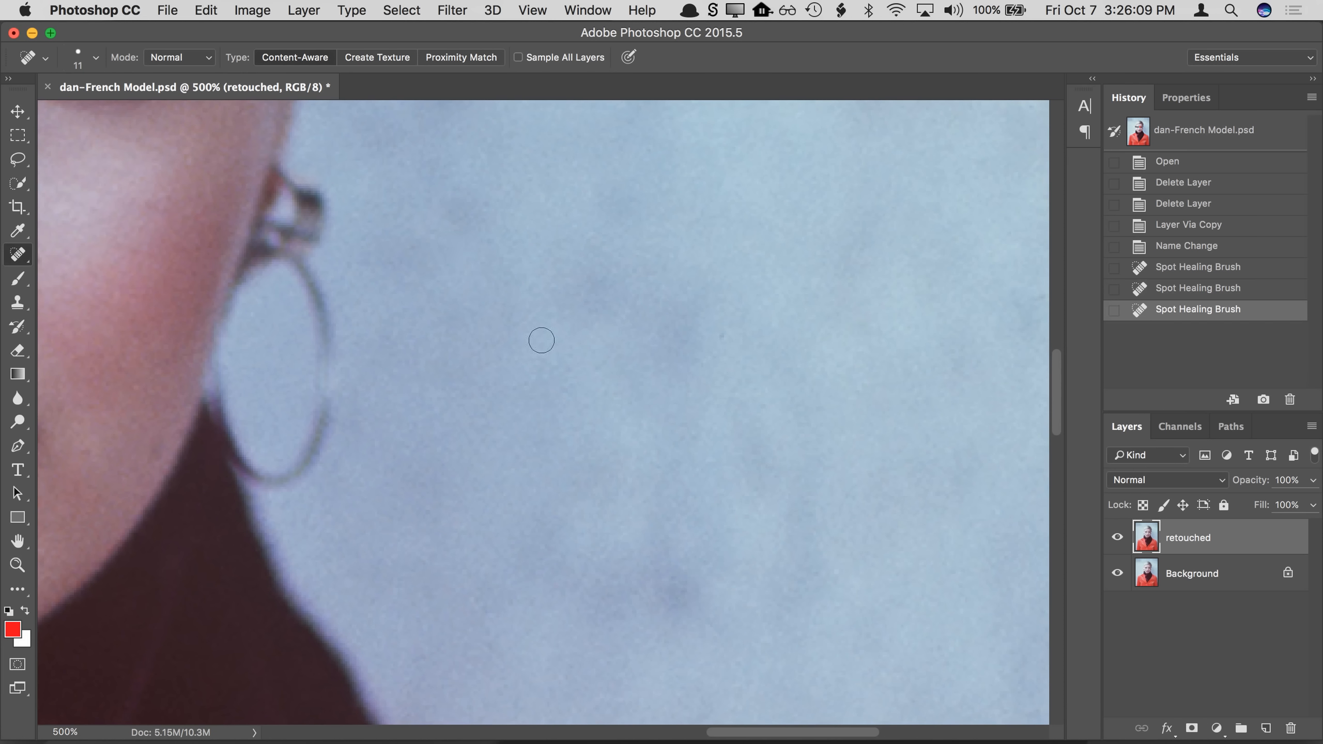
Step: Heal the dark spot beside the nose, the cheek line, the spot on the nose bridge and the blemishes on the other cheek
{"action": "left_click_drag", "start_coordinate": [346, 344], "coordinate": [862, 422]}
{"action": "mouse_move", "coordinate": [401, 396]}
{"action": "left_mouse_down"}
{"action": "mouse_move", "coordinate": [714, 407]}
{"action": "mouse_move", "coordinate": [731, 434]}
{"action": "left_mouse_up"}
{"action": "left_click_drag", "start_coordinate": [626, 400], "coordinate": [625, 448]}
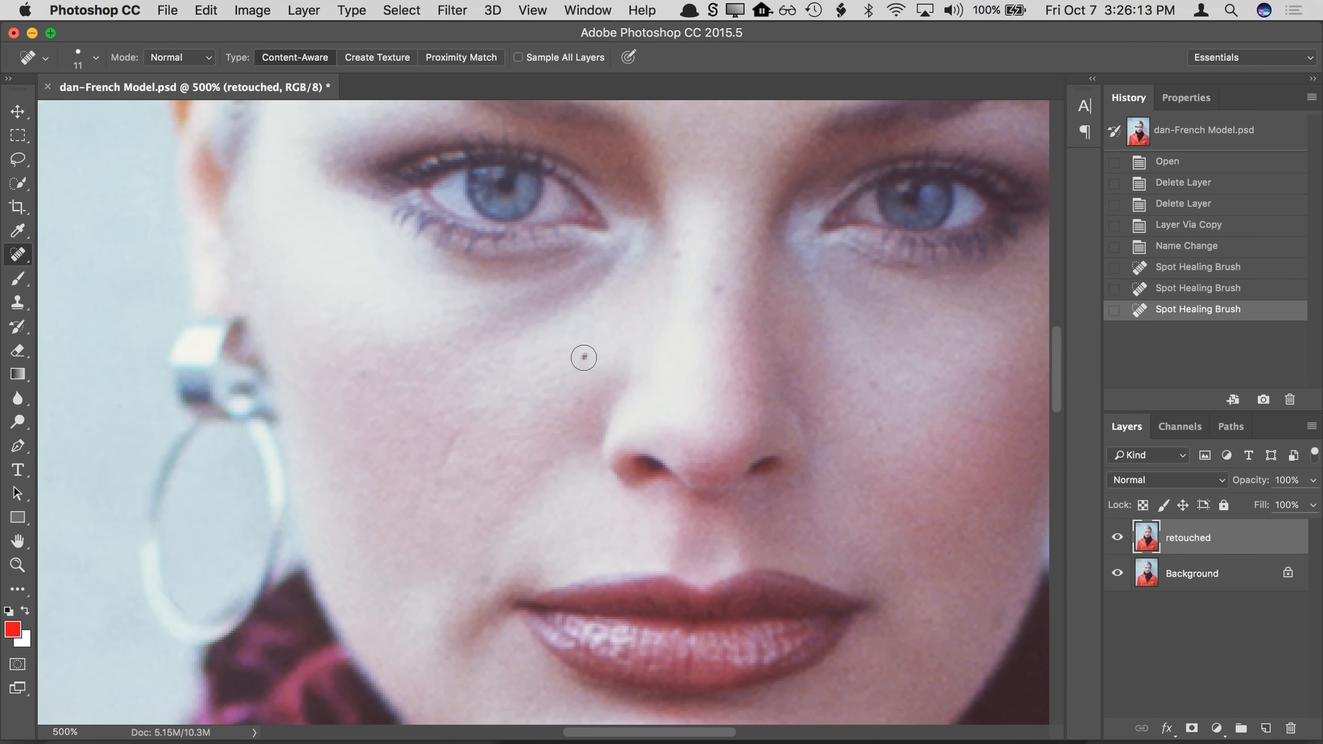
{"action": "left_click", "coordinate": [585, 358]}
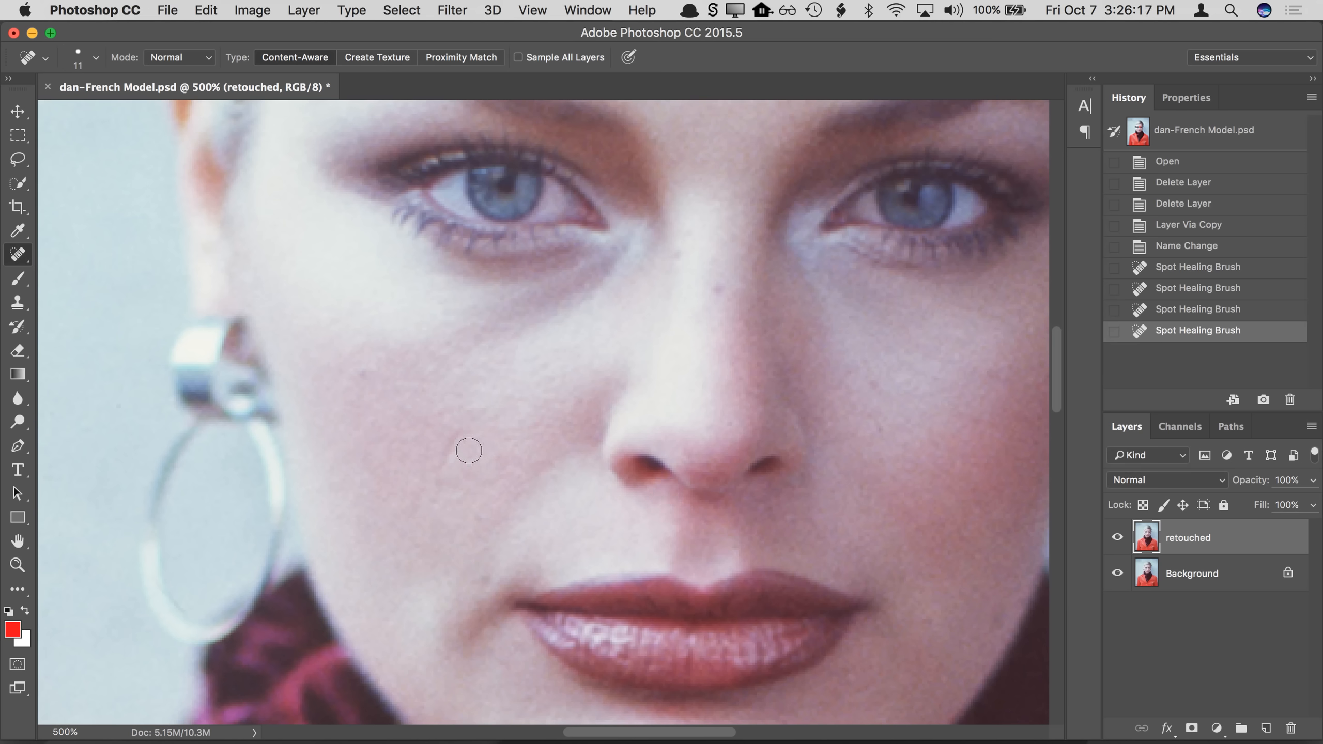
{"action": "left_click_drag", "start_coordinate": [457, 432], "coordinate": [430, 505]}
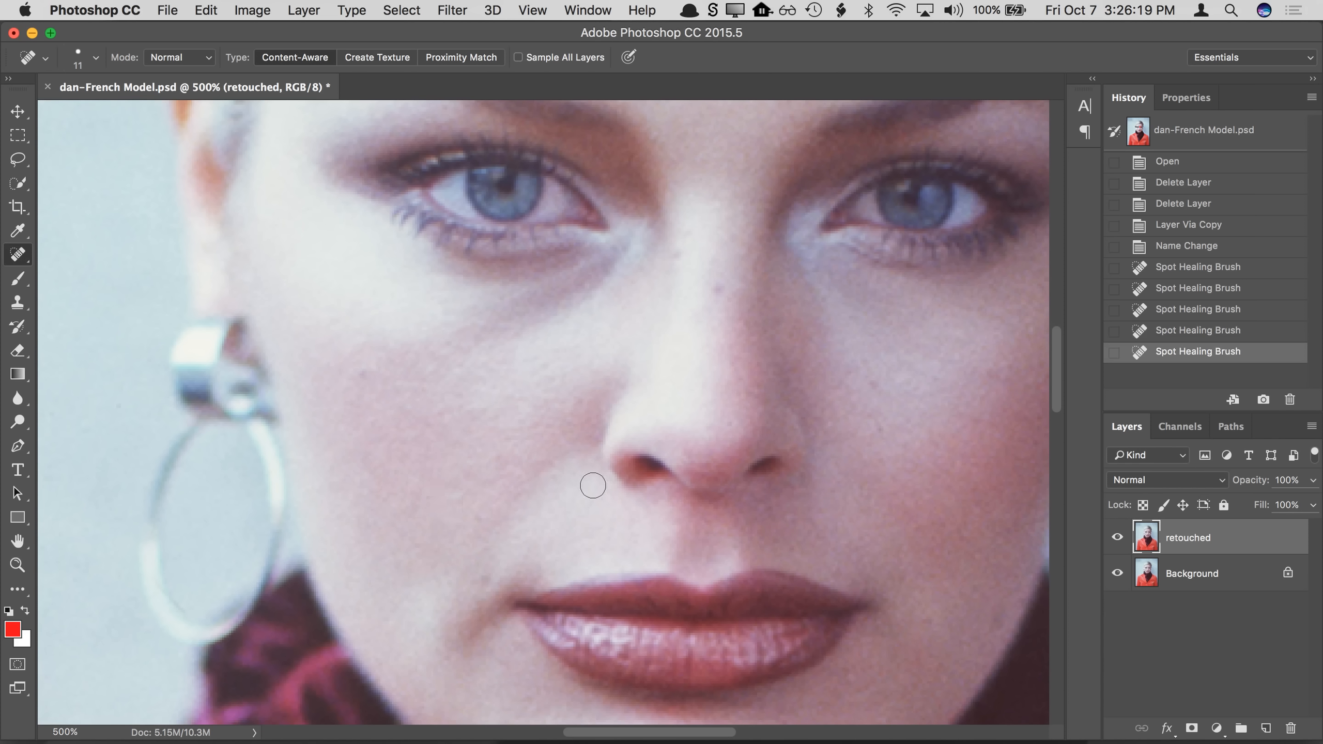
{"action": "left_click", "coordinate": [719, 288]}
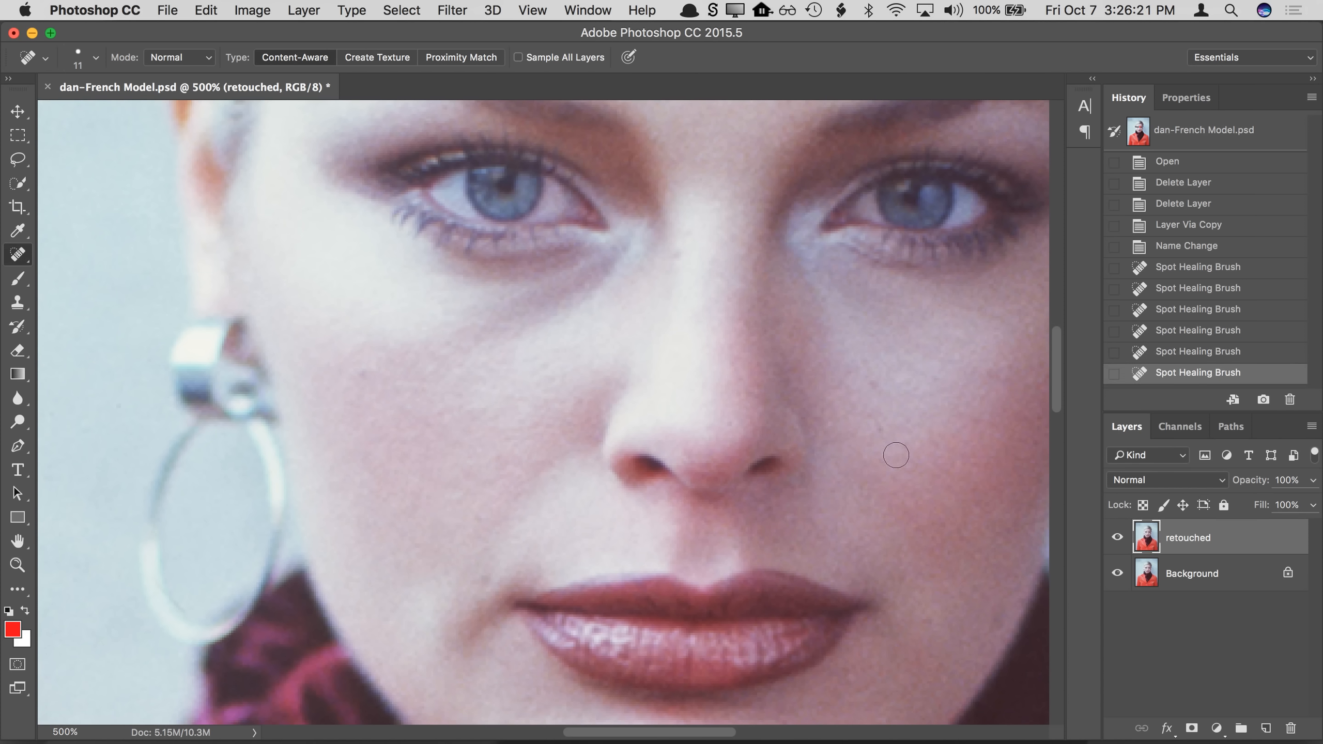
{"action": "scroll", "coordinate": [885, 459], "scroll_direction": "right", "scroll_amount": 5}
{"action": "left_click", "coordinate": [699, 385]}
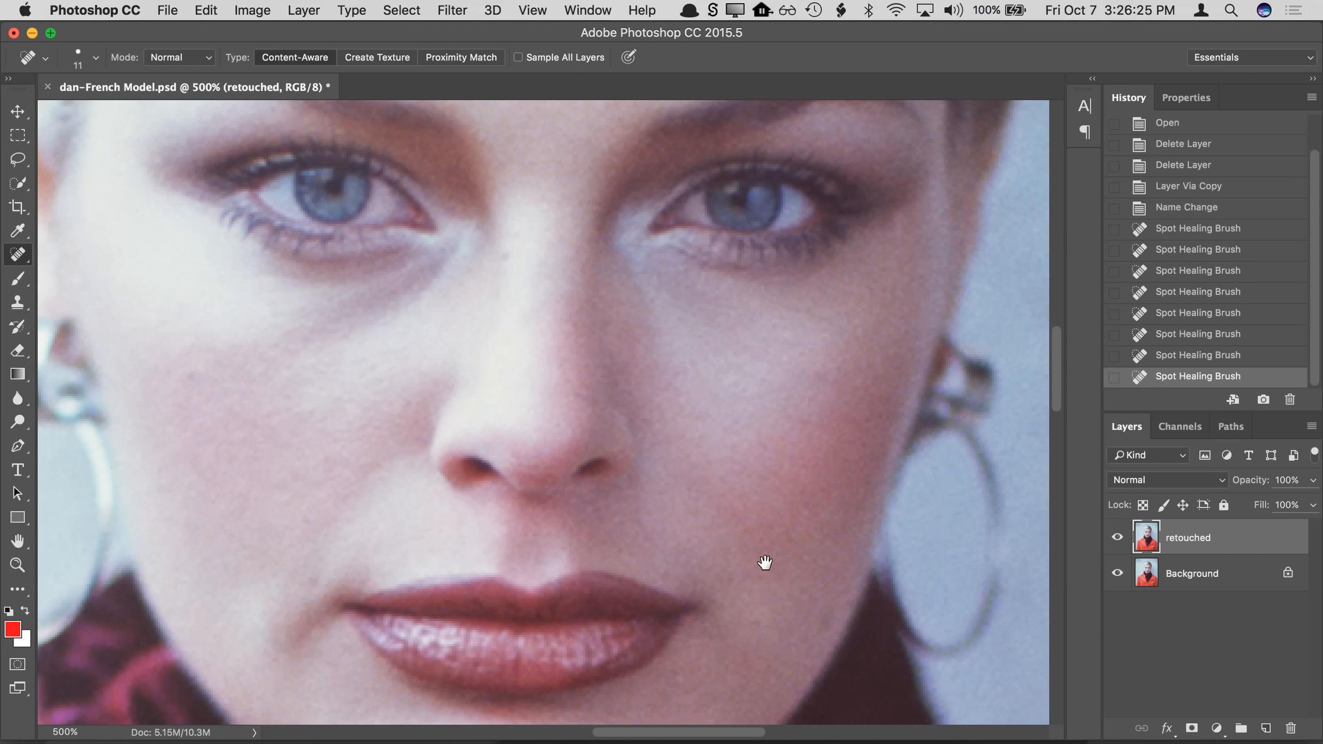
{"action": "left_click_drag", "start_coordinate": [758, 494], "coordinate": [757, 538]}
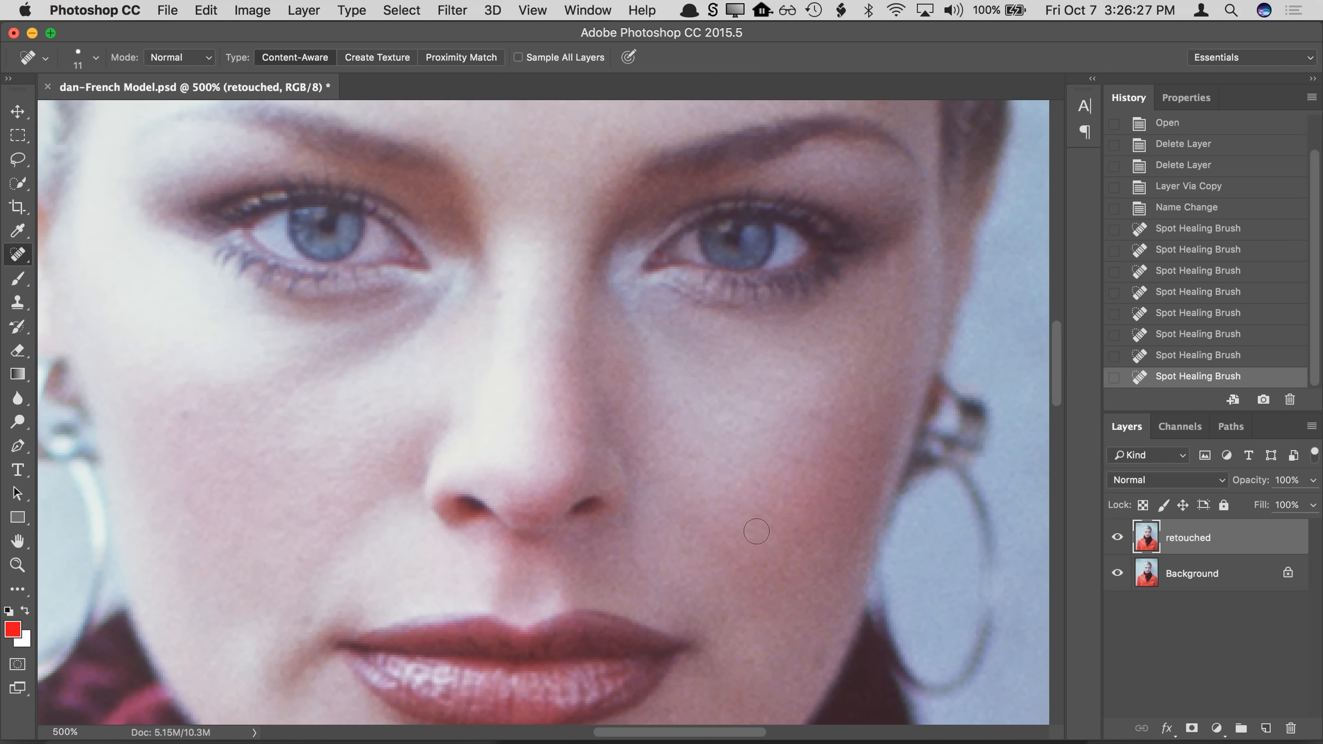
Step: Compare the face and wall before and after healing by repeatedly hiding and showing the retouched layer
{"action": "left_click_drag", "start_coordinate": [900, 580], "coordinate": [490, 437]}
{"action": "left_click_drag", "start_coordinate": [644, 463], "coordinate": [483, 466]}
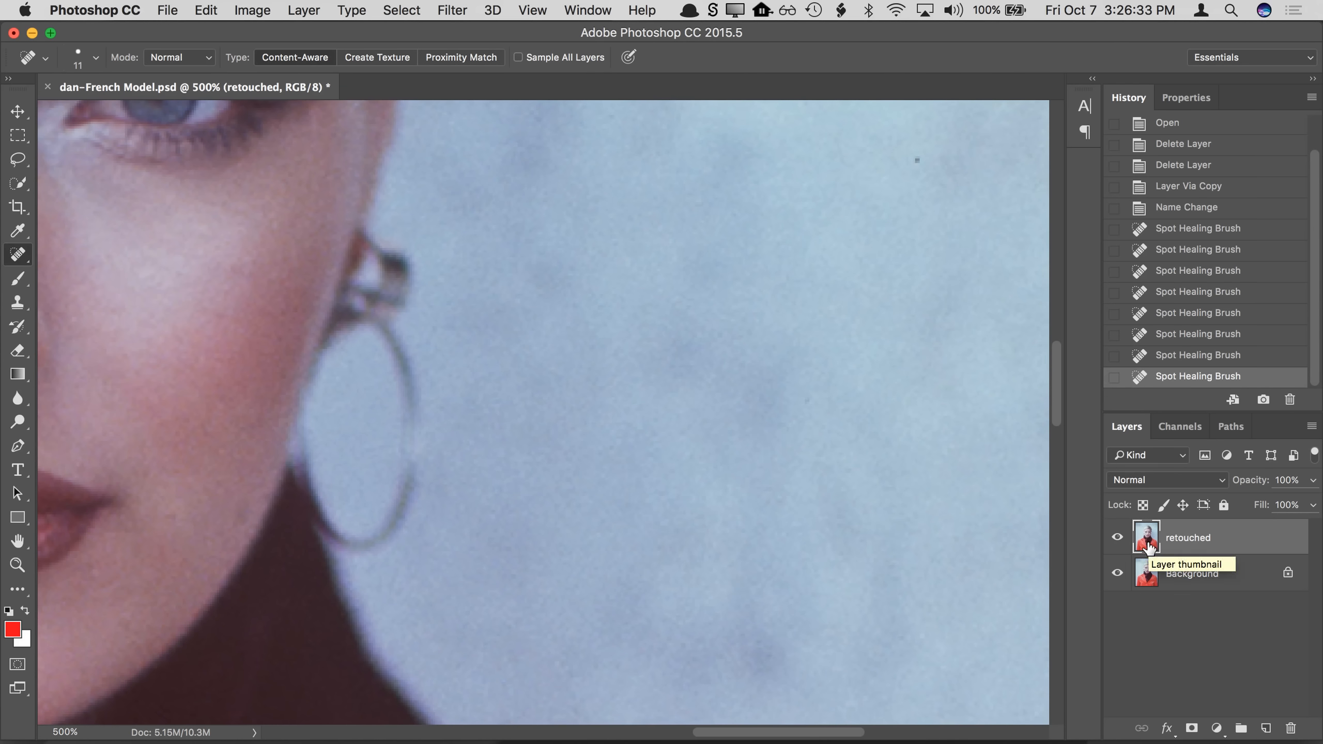
{"action": "left_click", "coordinate": [1118, 541]}
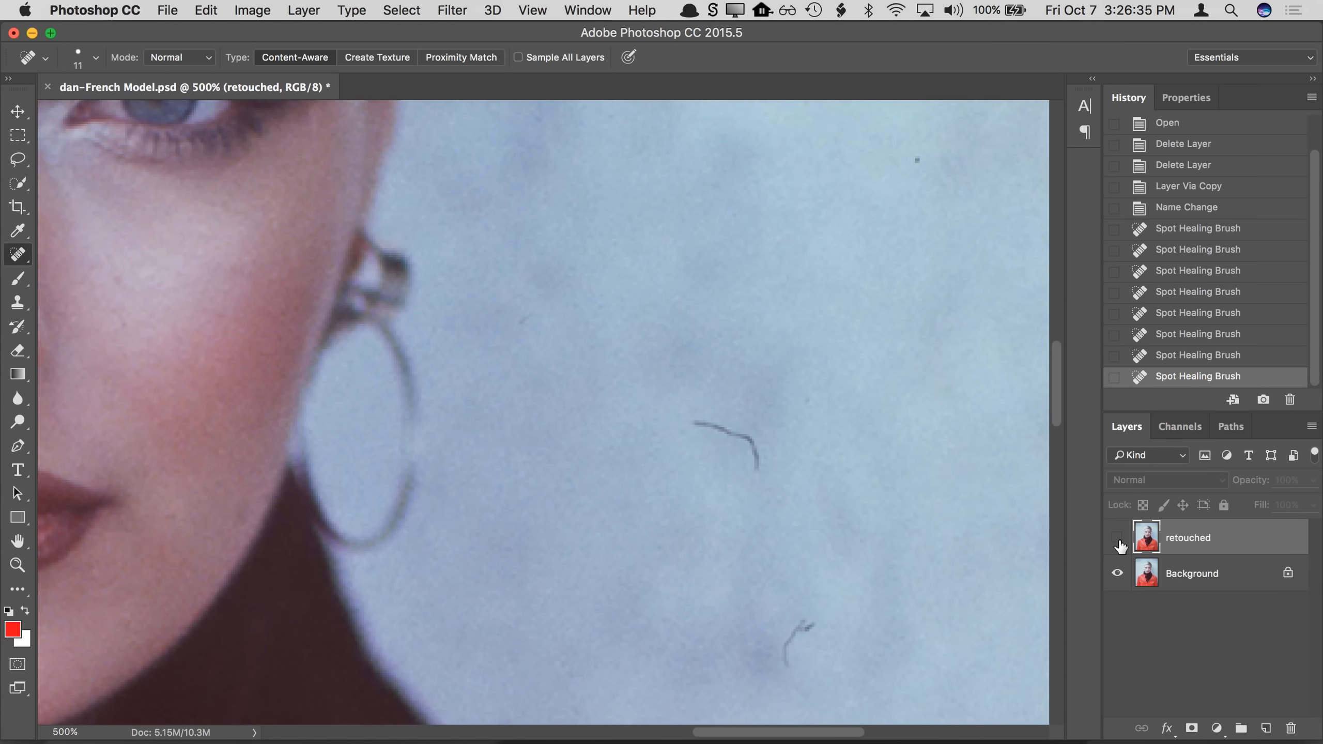
{"action": "left_click", "coordinate": [1118, 540]}
{"action": "left_click", "coordinate": [1118, 540]}
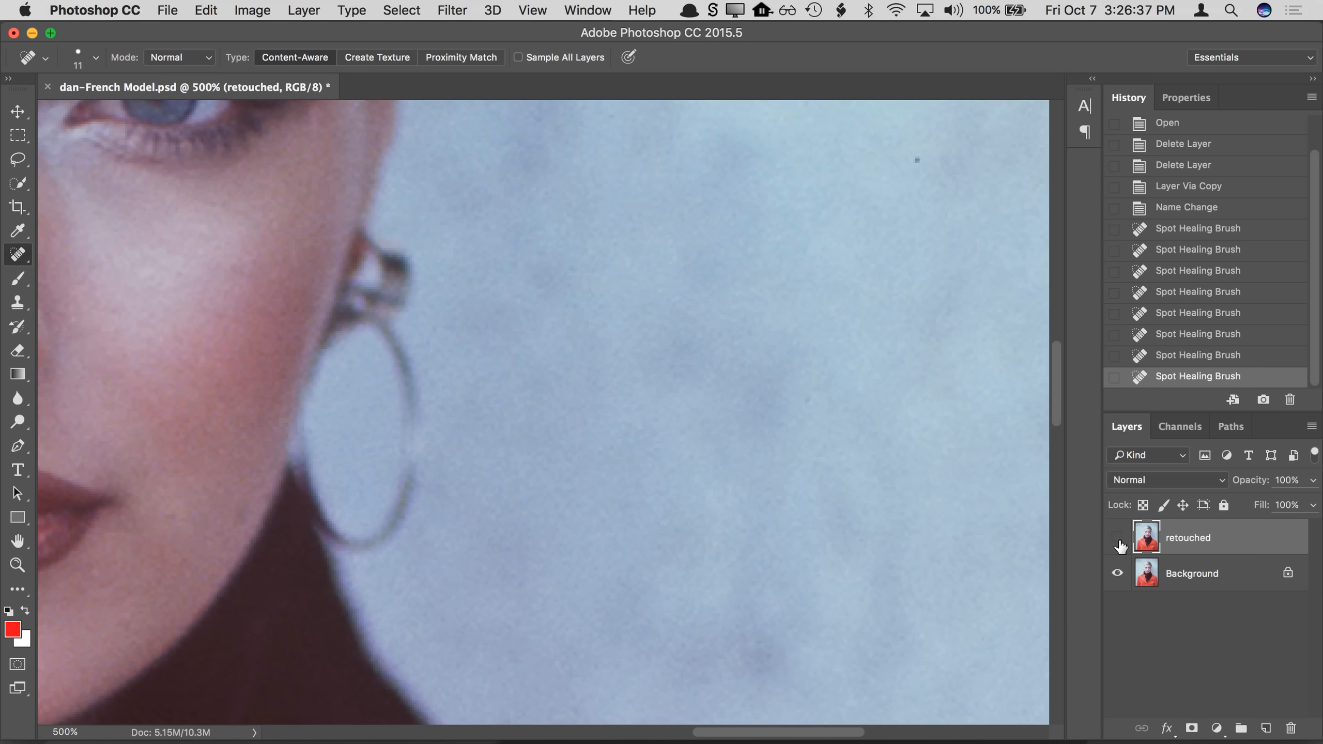
{"action": "left_click", "coordinate": [1118, 540]}
{"action": "key", "text": "super+minus"}
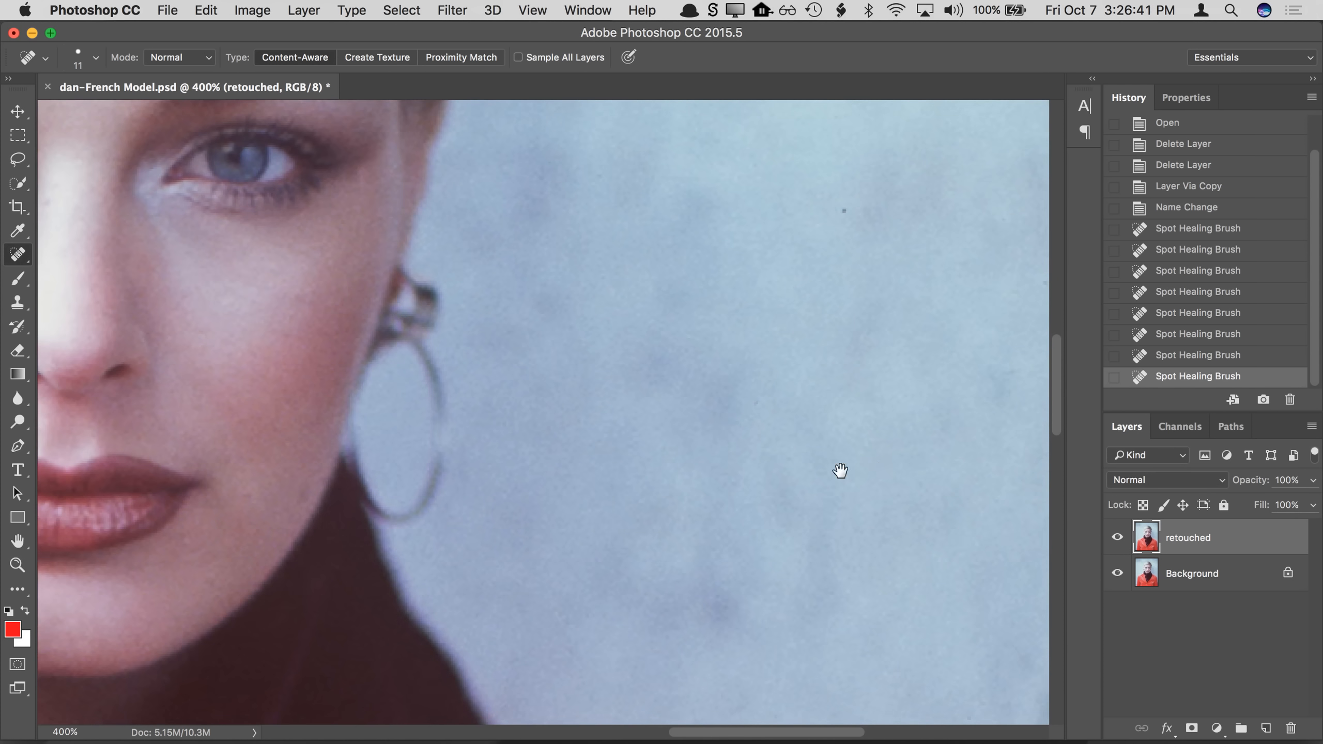
{"action": "left_click_drag", "start_coordinate": [842, 473], "coordinate": [992, 479]}
{"action": "left_click", "coordinate": [1118, 540]}
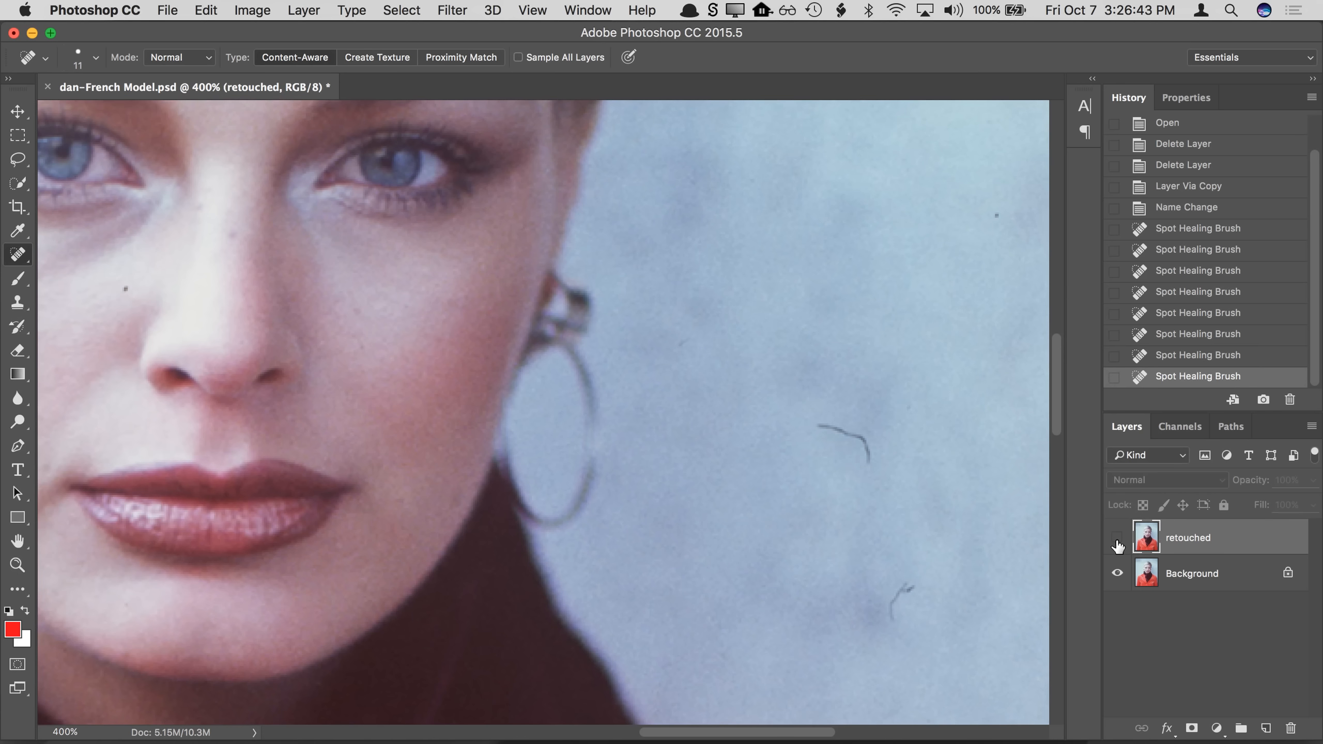
{"action": "left_click", "coordinate": [1118, 540]}
{"action": "left_click", "coordinate": [1118, 542]}
{"action": "left_click", "coordinate": [1117, 542]}
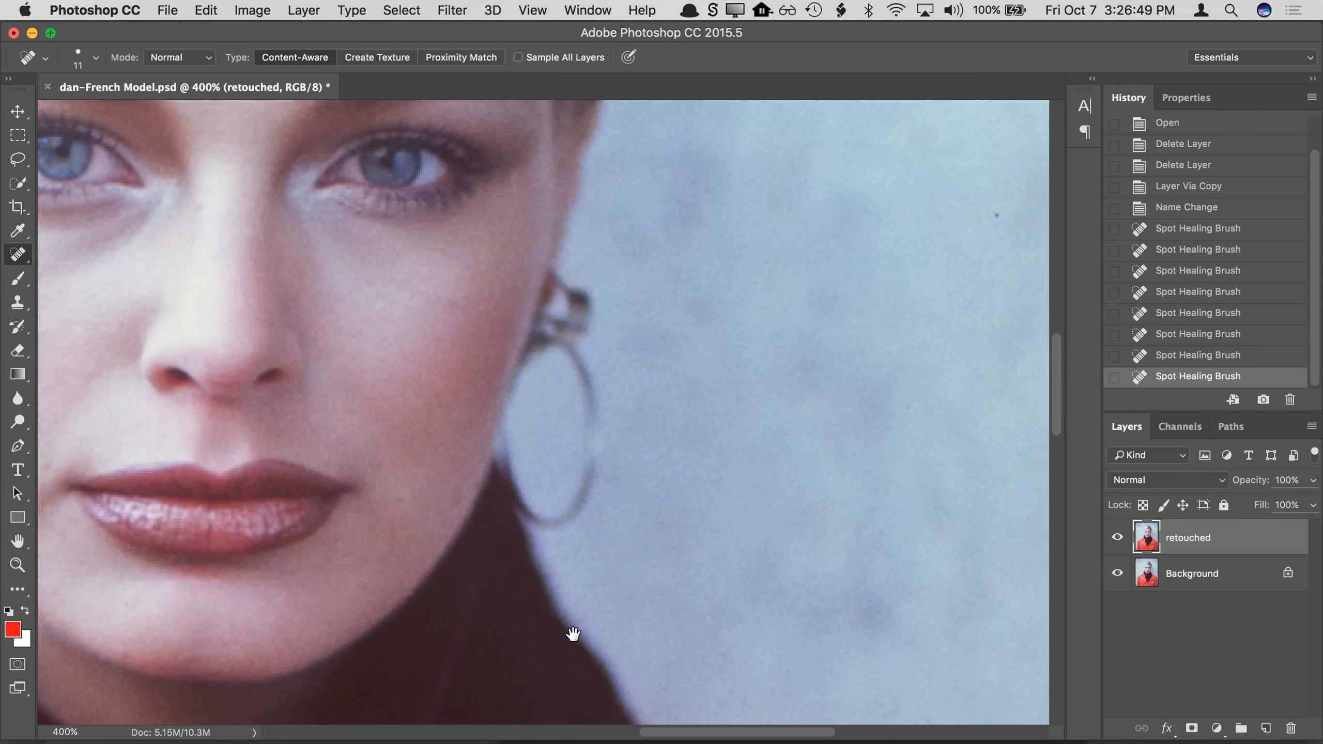
Step: Set the Spot Healing Brush size to 16 px for the dark specks on the orange jacket near its button
{"action": "left_click_drag", "start_coordinate": [570, 629], "coordinate": [623, 326]}
{"action": "scroll", "coordinate": [623, 326], "scroll_direction": "down", "scroll_amount": 10}
{"action": "key", "text": "super+minus"}
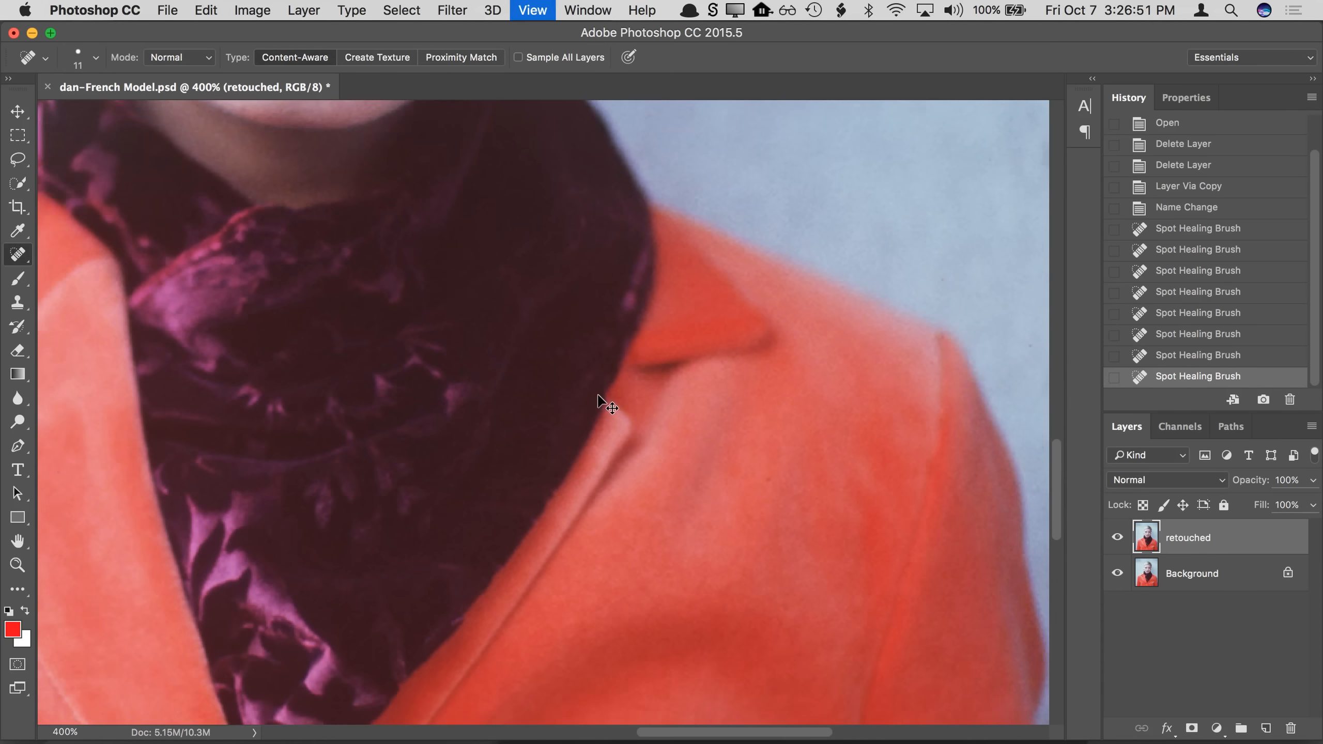
{"action": "key", "text": "super+minus"}
{"action": "left_click_drag", "start_coordinate": [495, 553], "coordinate": [806, 325]}
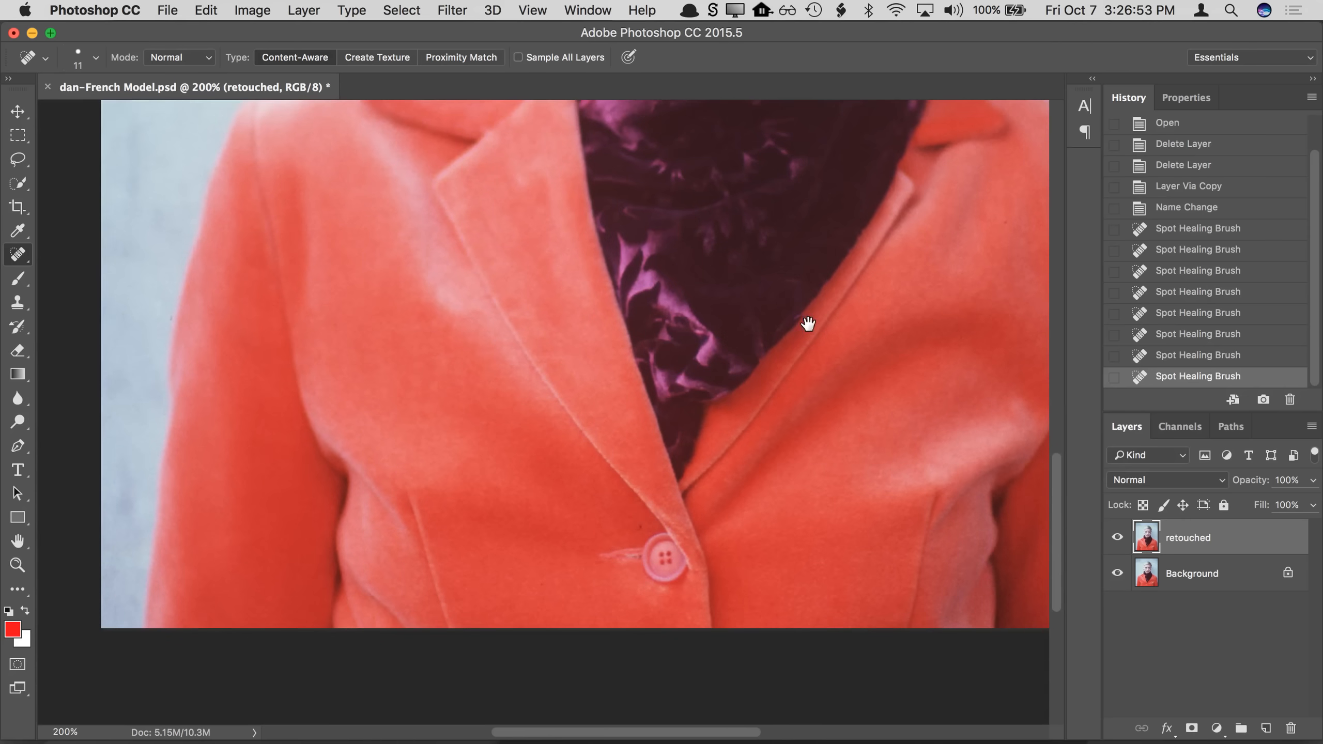
{"action": "left_click", "coordinate": [460, 577], "text": "super"}
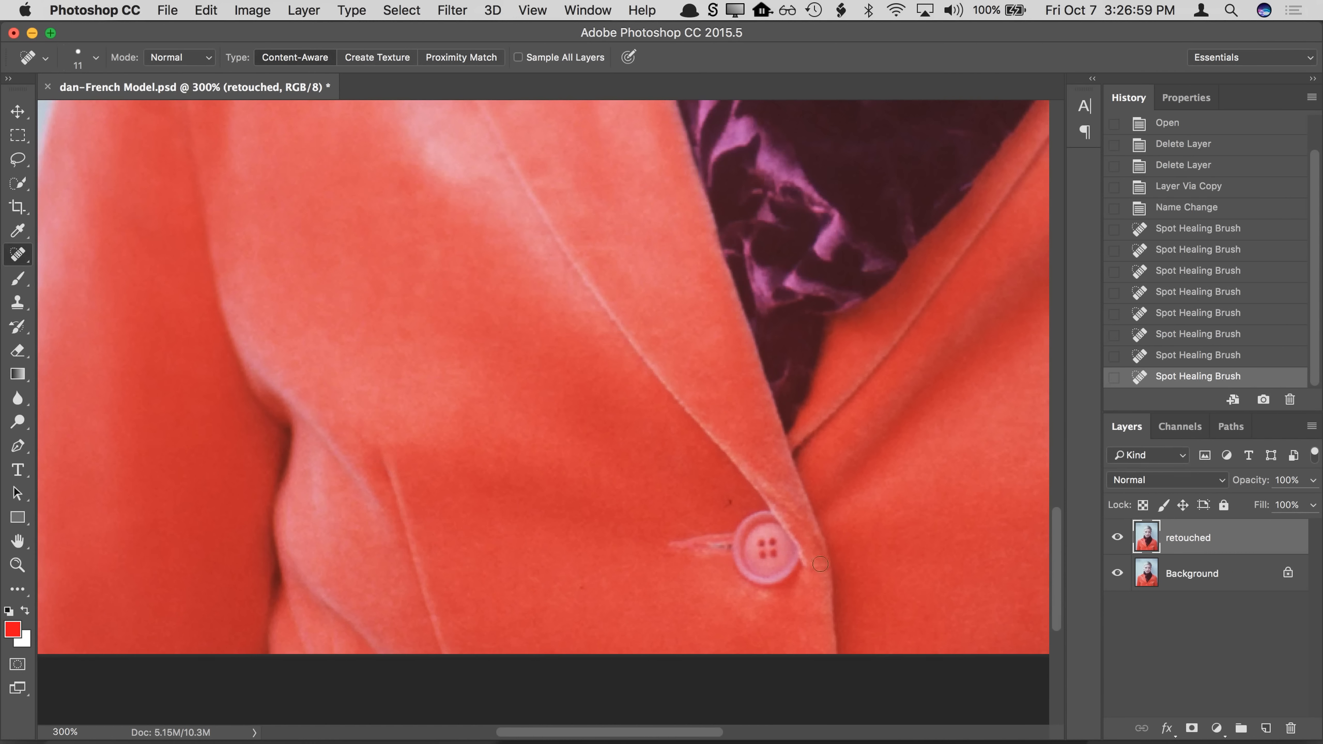
{"action": "left_click_drag", "start_coordinate": [895, 569], "coordinate": [491, 587]}
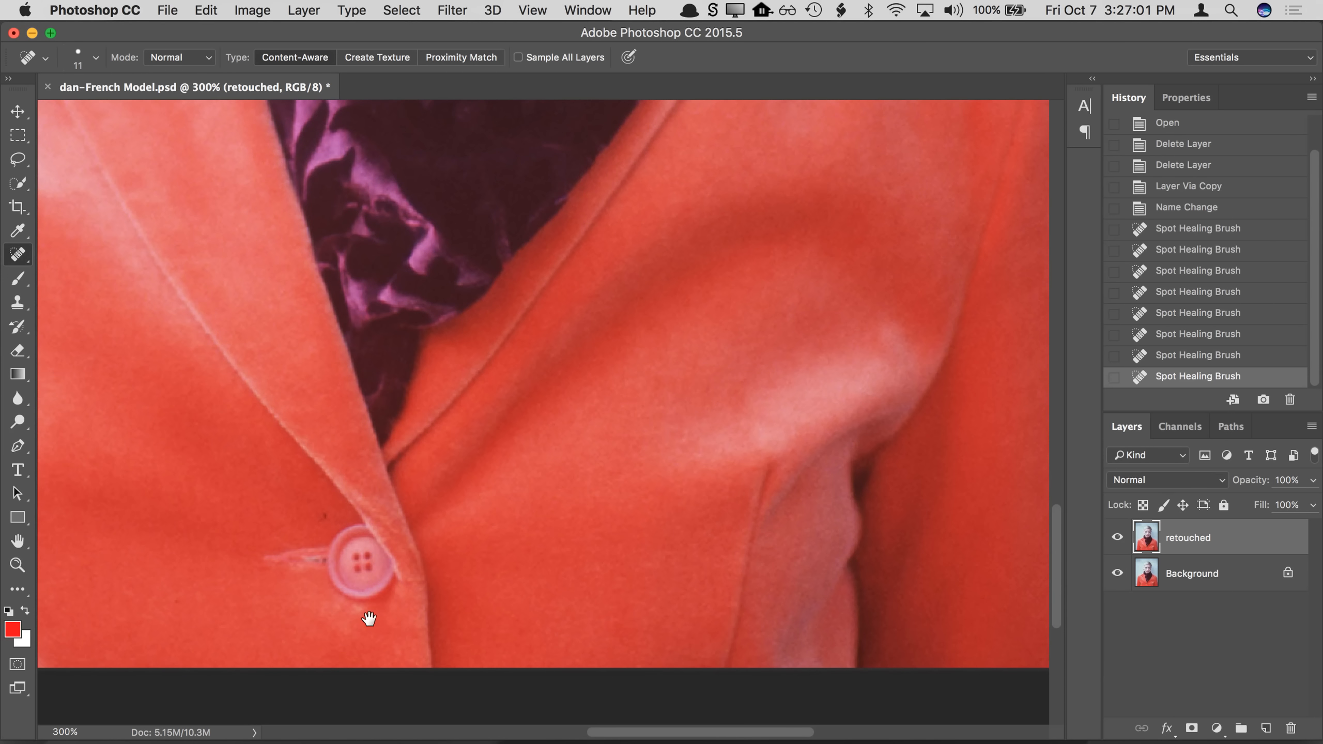
{"action": "left_click_drag", "start_coordinate": [370, 620], "coordinate": [745, 593]}
{"action": "left_click", "coordinate": [383, 568]}
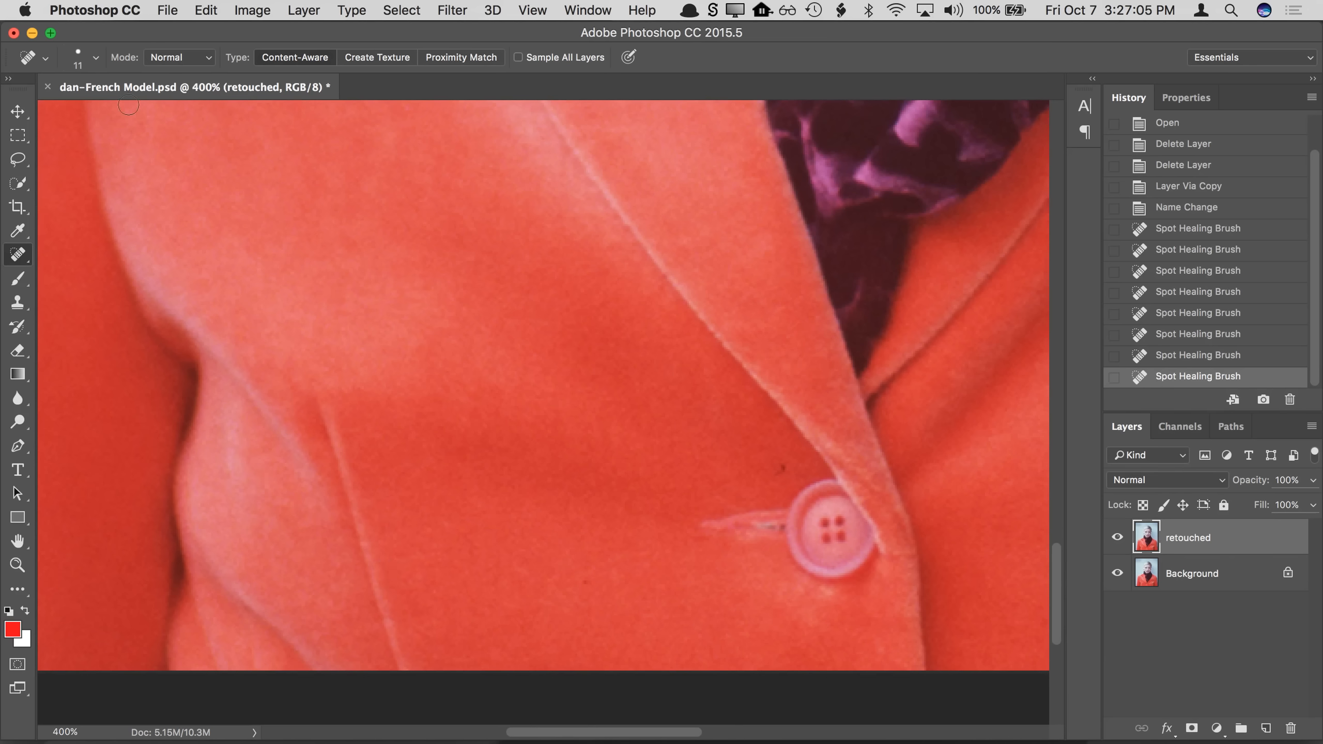
{"action": "left_click", "coordinate": [76, 57]}
{"action": "left_click_drag", "start_coordinate": [40, 108], "coordinate": [44, 110]}
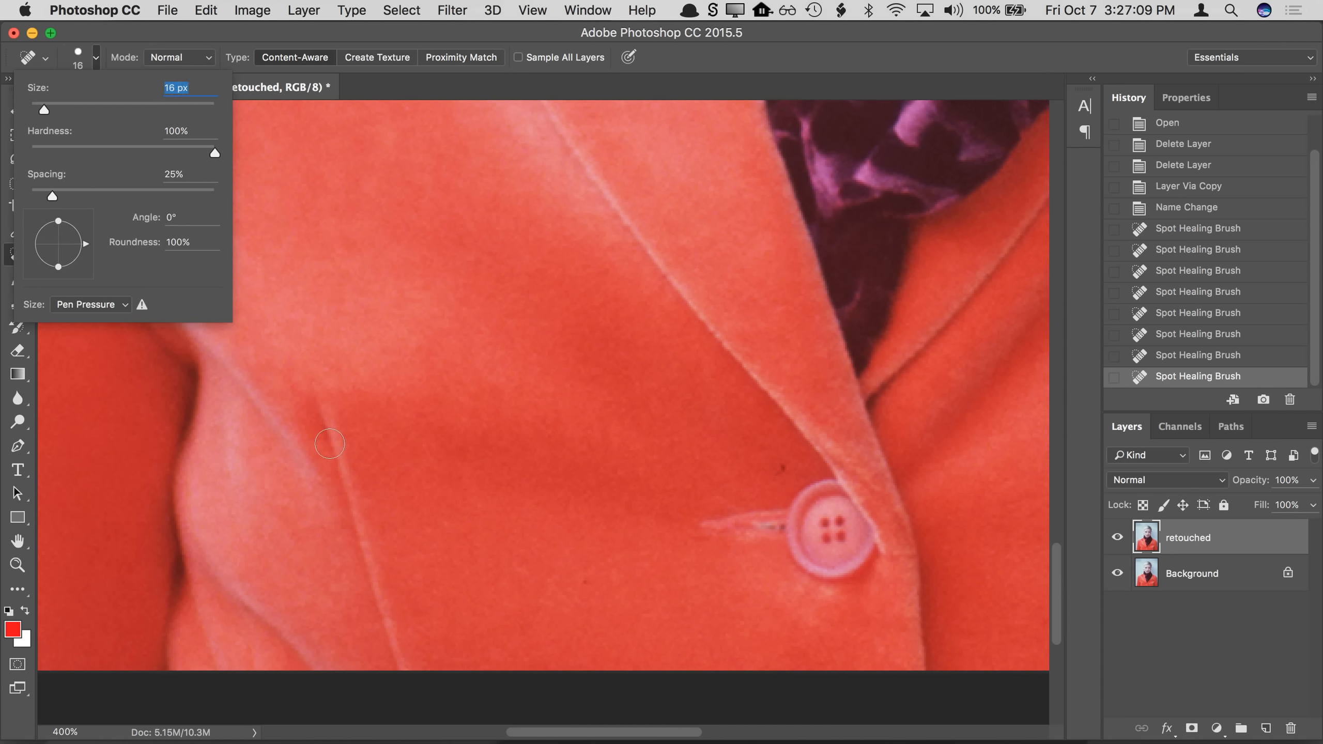
Step: Paint out the long slanted seam on the jacket front to the left of the button with the Spot Healing Brush
{"action": "key", "text": "Return"}
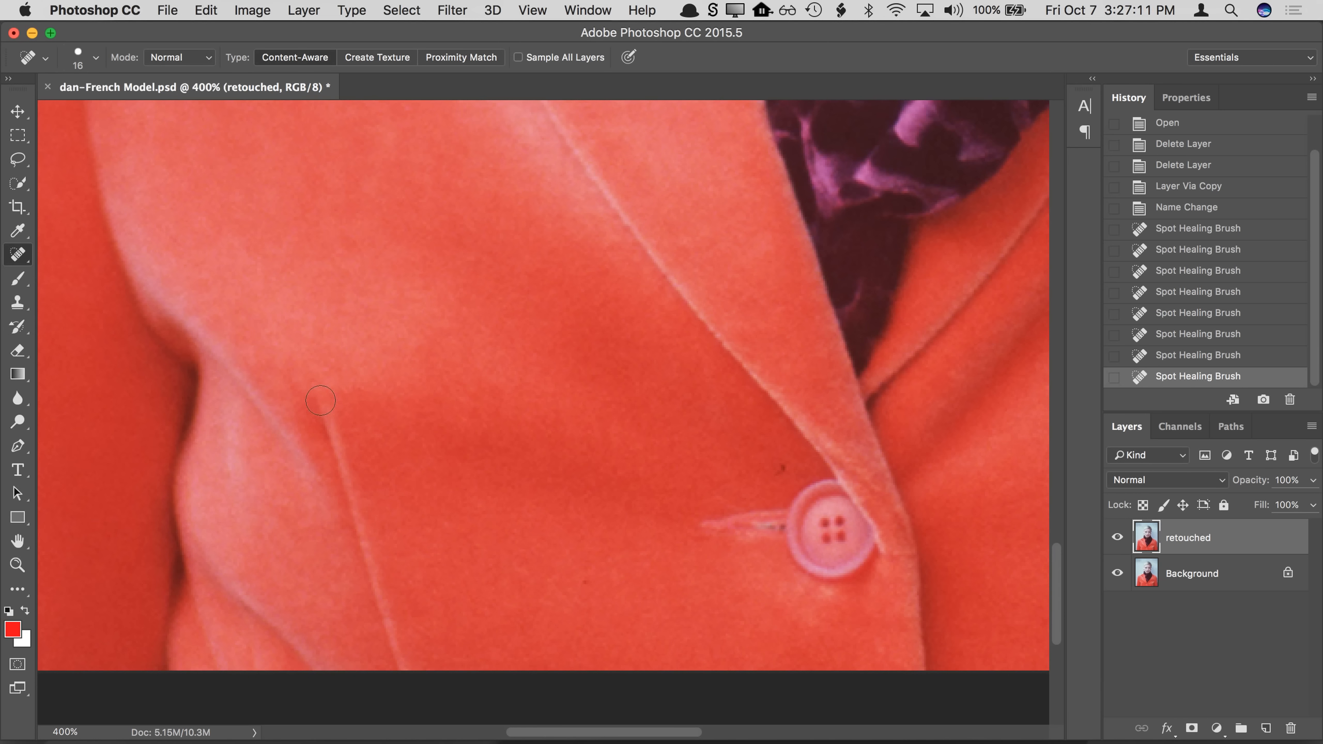
{"action": "left_click_drag", "start_coordinate": [321, 401], "coordinate": [402, 674]}
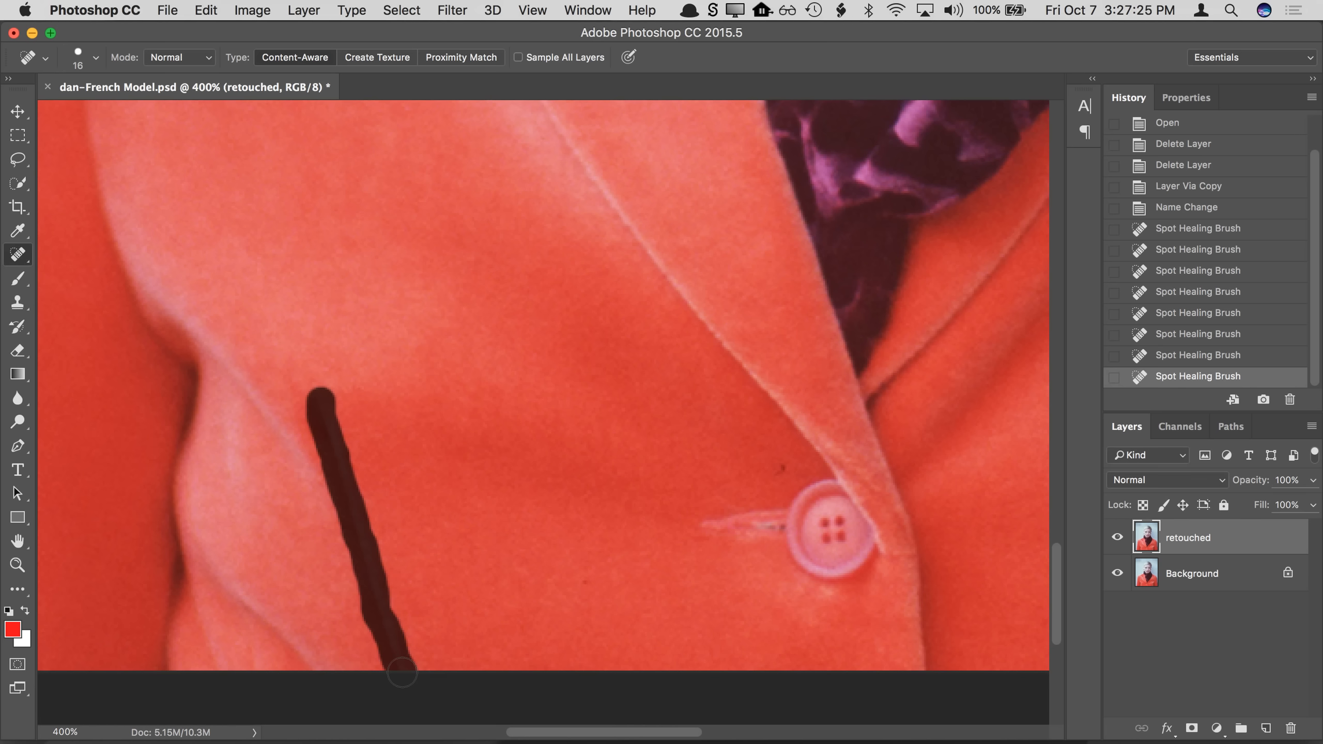
{"action": "left_click_drag", "start_coordinate": [401, 673], "coordinate": [401, 673]}
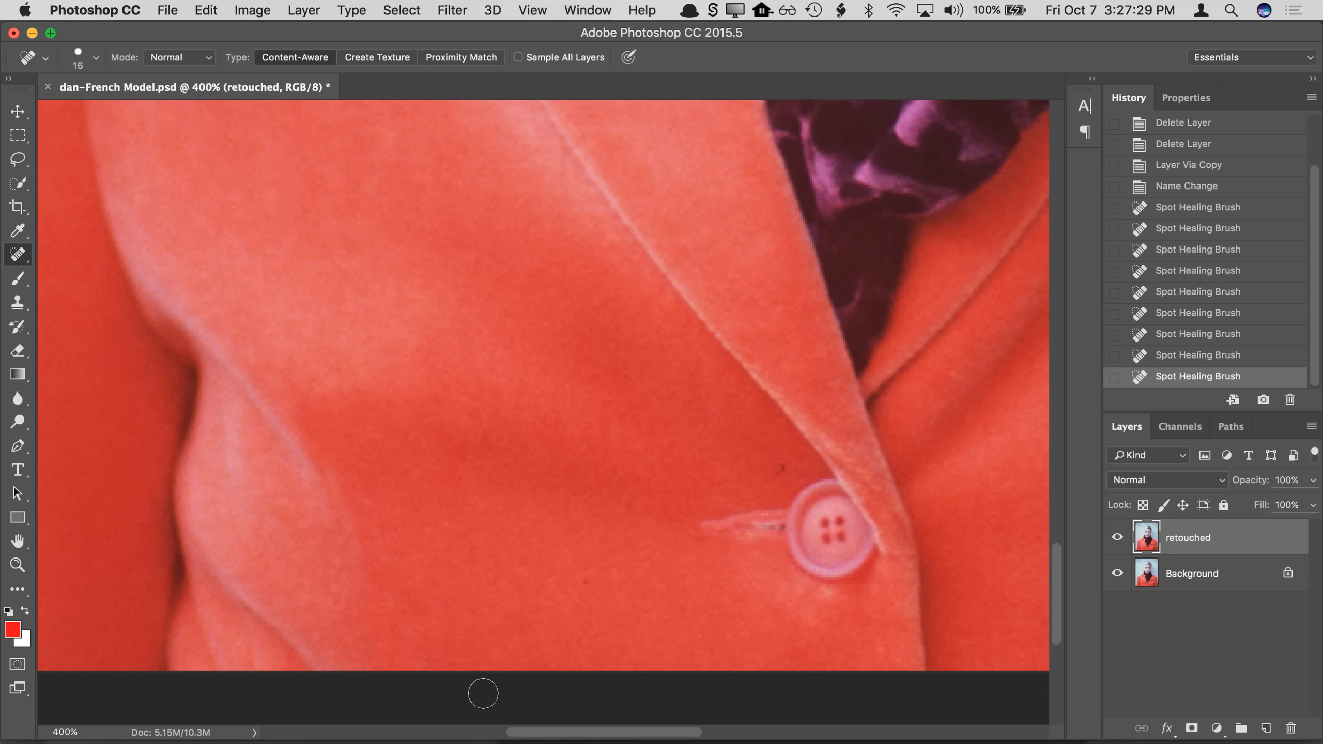
Step: Heal the leftover marks at the end of the sleeve-side fold where the jacket seam was painted out
{"action": "key", "text": "super+plus"}
{"action": "mouse_move", "coordinate": [396, 594]}
{"action": "left_mouse_down"}
{"action": "mouse_move", "coordinate": [493, 517]}
{"action": "mouse_move", "coordinate": [473, 470]}
{"action": "left_mouse_up"}
{"action": "key", "text": "super+plus"}
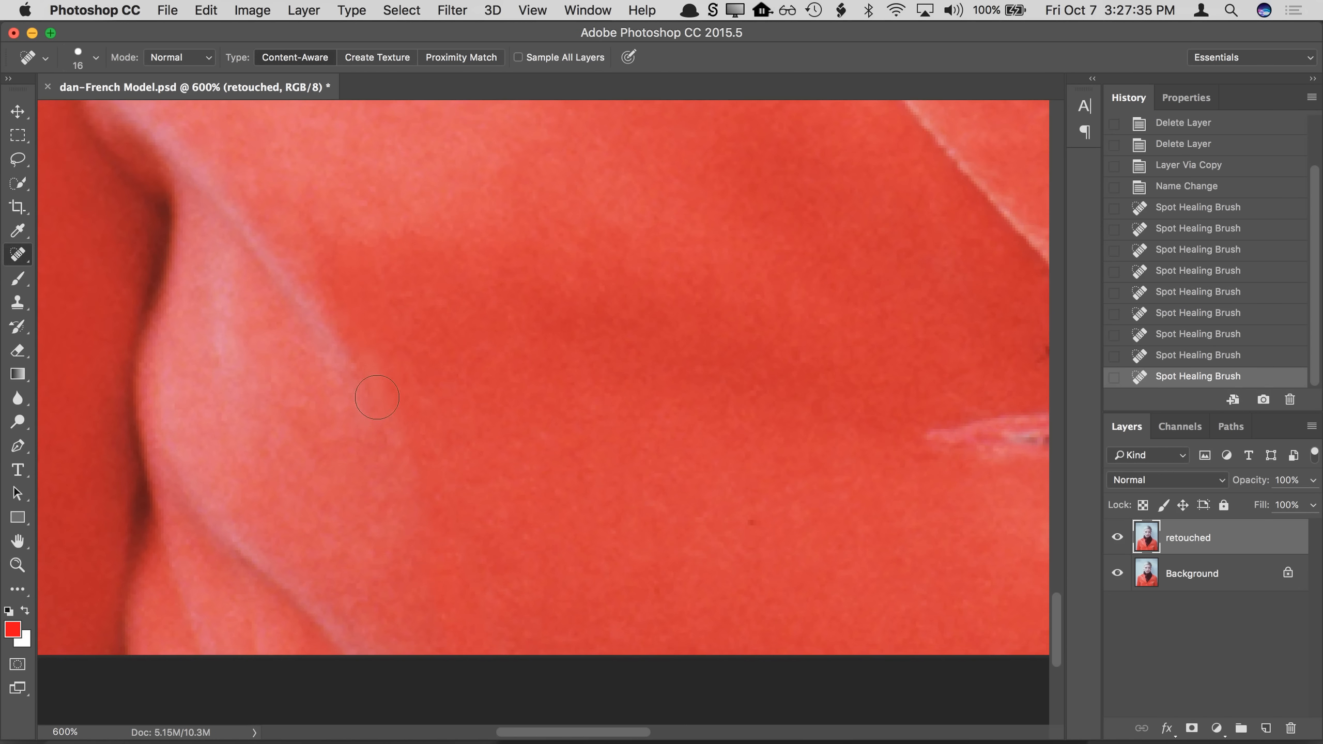
{"action": "left_click_drag", "start_coordinate": [366, 368], "coordinate": [400, 438]}
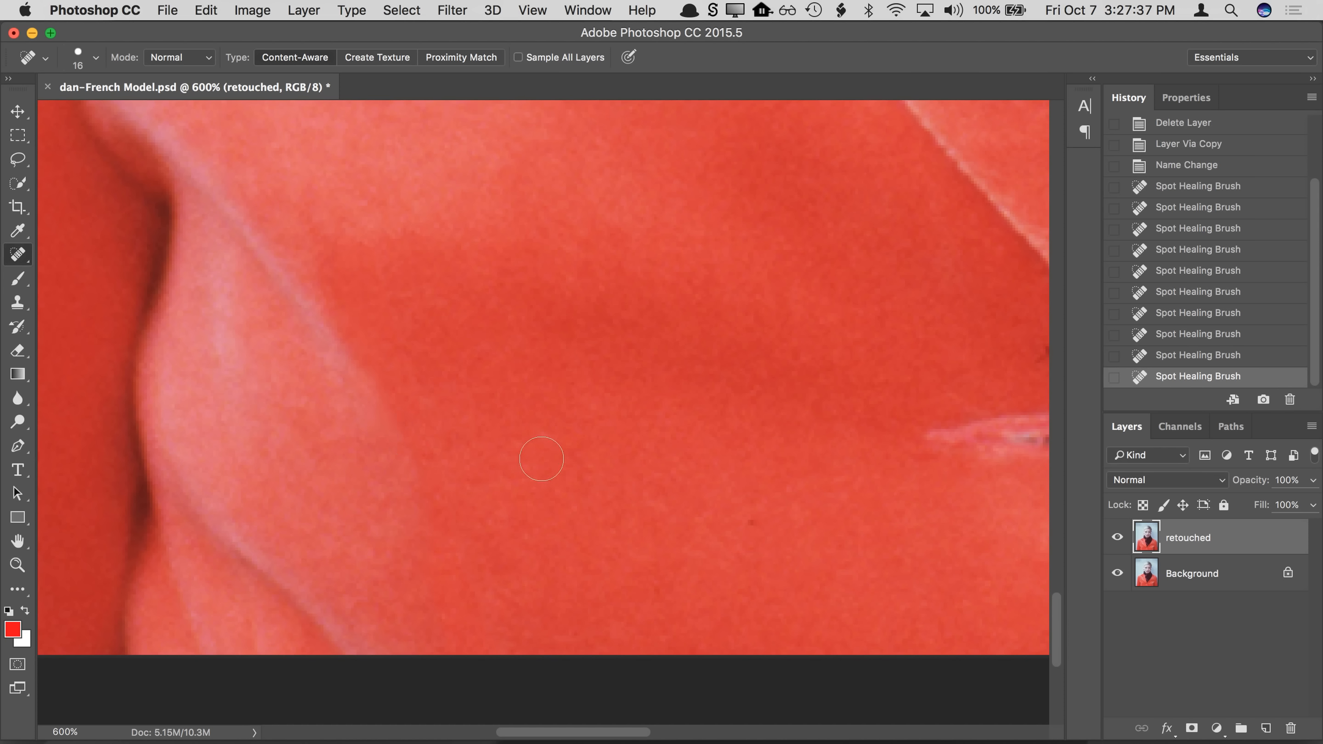
{"action": "left_click_drag", "start_coordinate": [412, 375], "coordinate": [455, 439]}
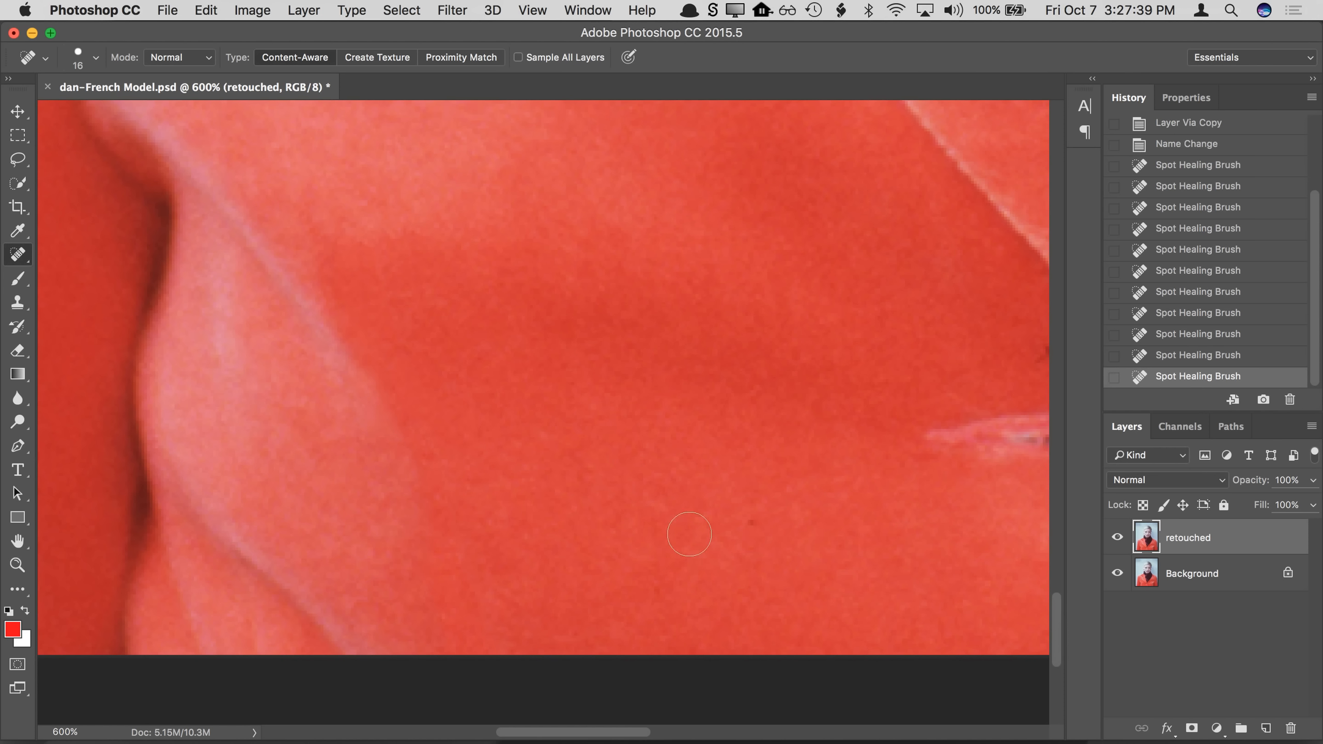
Step: Compare the jacket before and after the seam removal by repeatedly hiding and showing the retouched layer
{"action": "key", "text": "super+minus"}
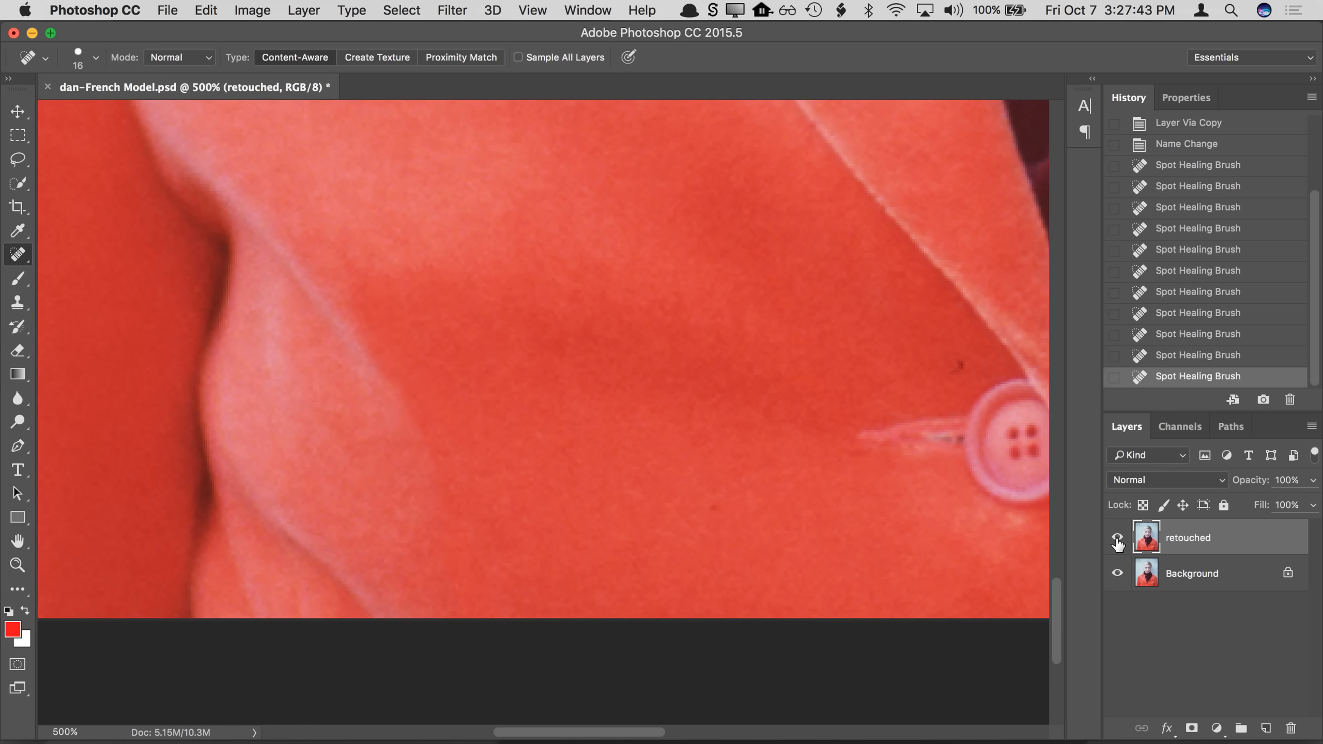
{"action": "left_click", "coordinate": [1116, 540]}
{"action": "left_click", "coordinate": [1117, 539]}
{"action": "left_click", "coordinate": [1119, 539]}
{"action": "left_click", "coordinate": [1118, 540]}
{"action": "left_click", "coordinate": [1117, 539]}
{"action": "left_click", "coordinate": [1117, 539]}
Step: Heal the dark speck on the jacket just above the button
{"action": "left_click_drag", "start_coordinate": [936, 455], "coordinate": [835, 465]}
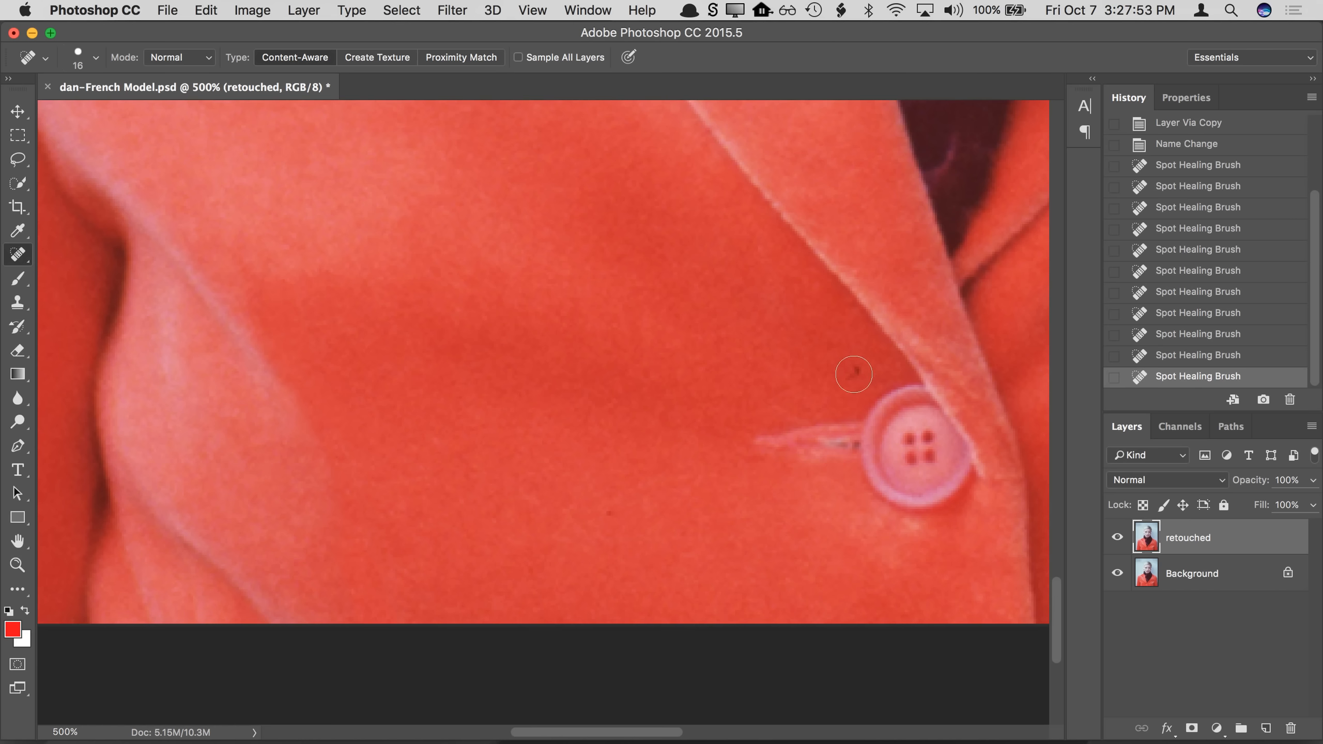
{"action": "left_click", "coordinate": [849, 378]}
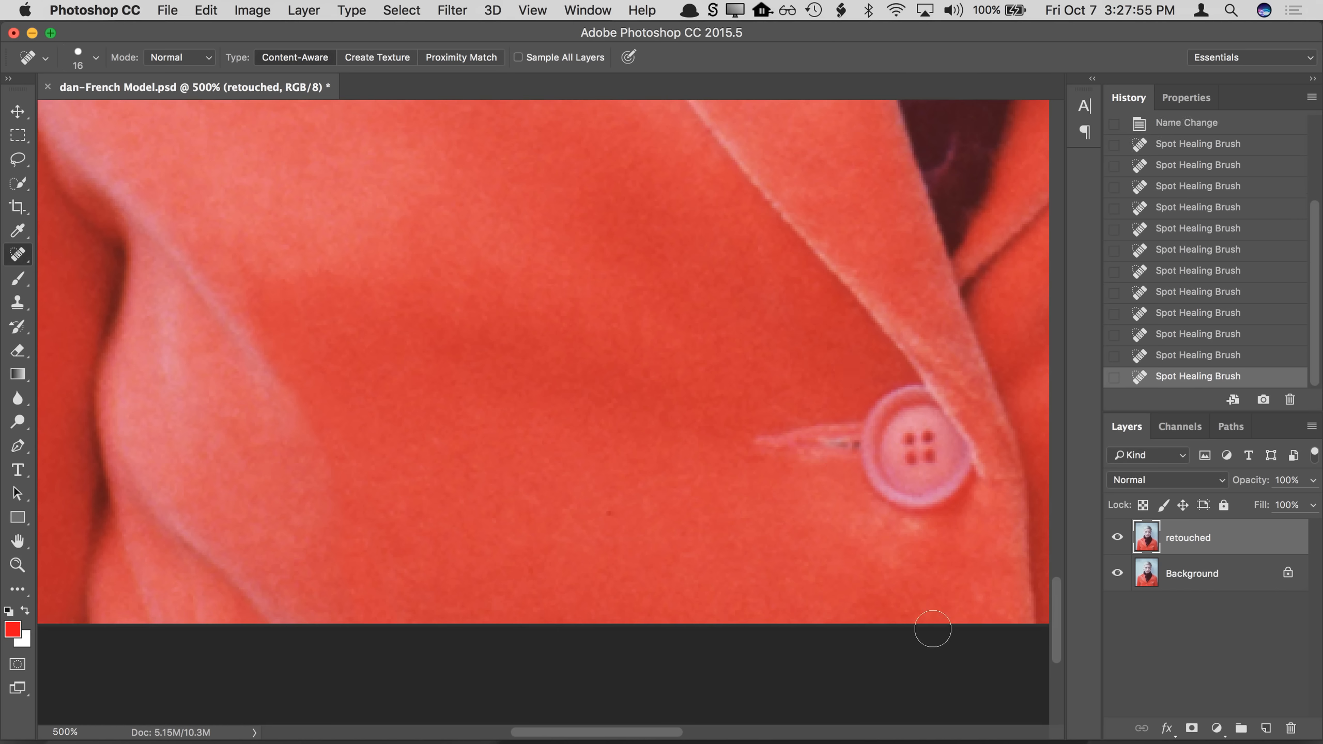
Step: Try to remove the seam on the opposite side of the jacket with the Spot Healing Brush, touching up the fold edge and the seam's upper end
{"action": "left_click_drag", "start_coordinate": [986, 564], "coordinate": [506, 576]}
{"action": "left_click_drag", "start_coordinate": [655, 532], "coordinate": [304, 532]}
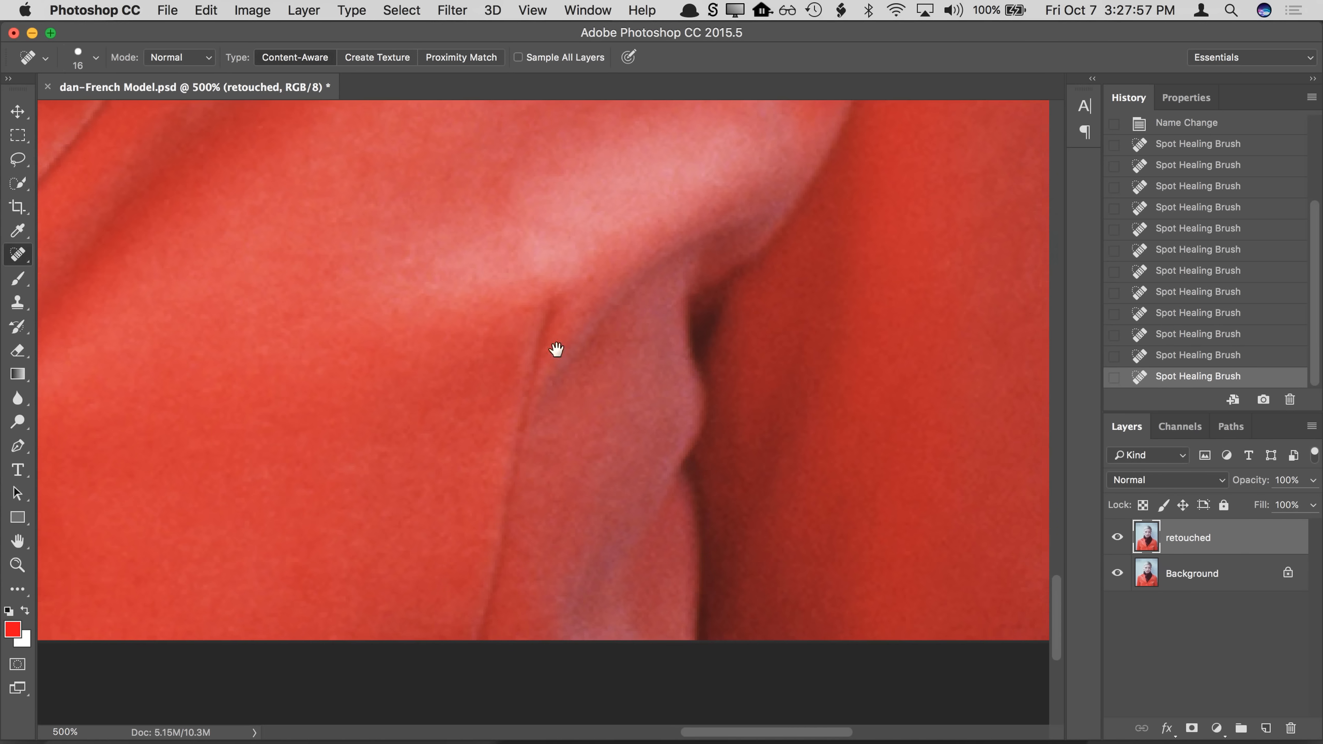
{"action": "mouse_move", "coordinate": [541, 308]}
{"action": "left_mouse_down"}
{"action": "mouse_move", "coordinate": [516, 359]}
{"action": "mouse_move", "coordinate": [471, 646]}
{"action": "left_mouse_up"}
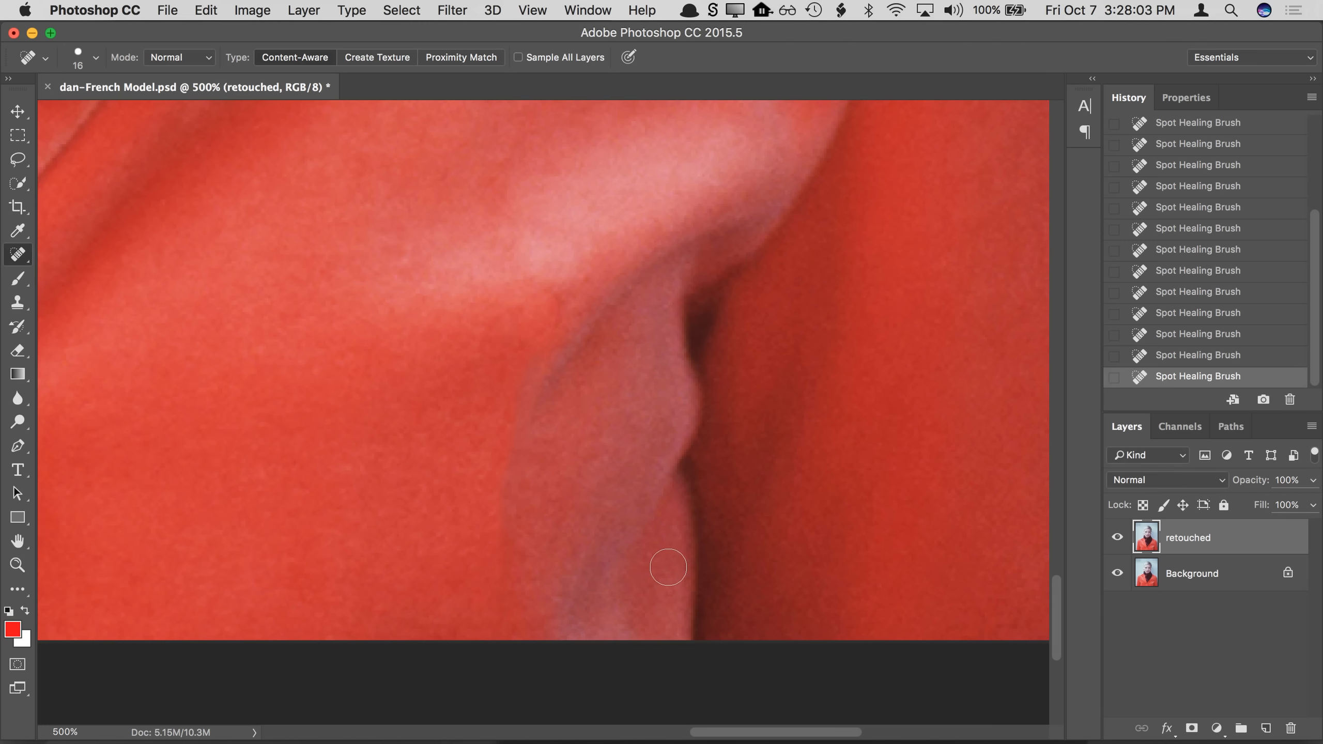
{"action": "left_click", "coordinate": [539, 371], "text": "super"}
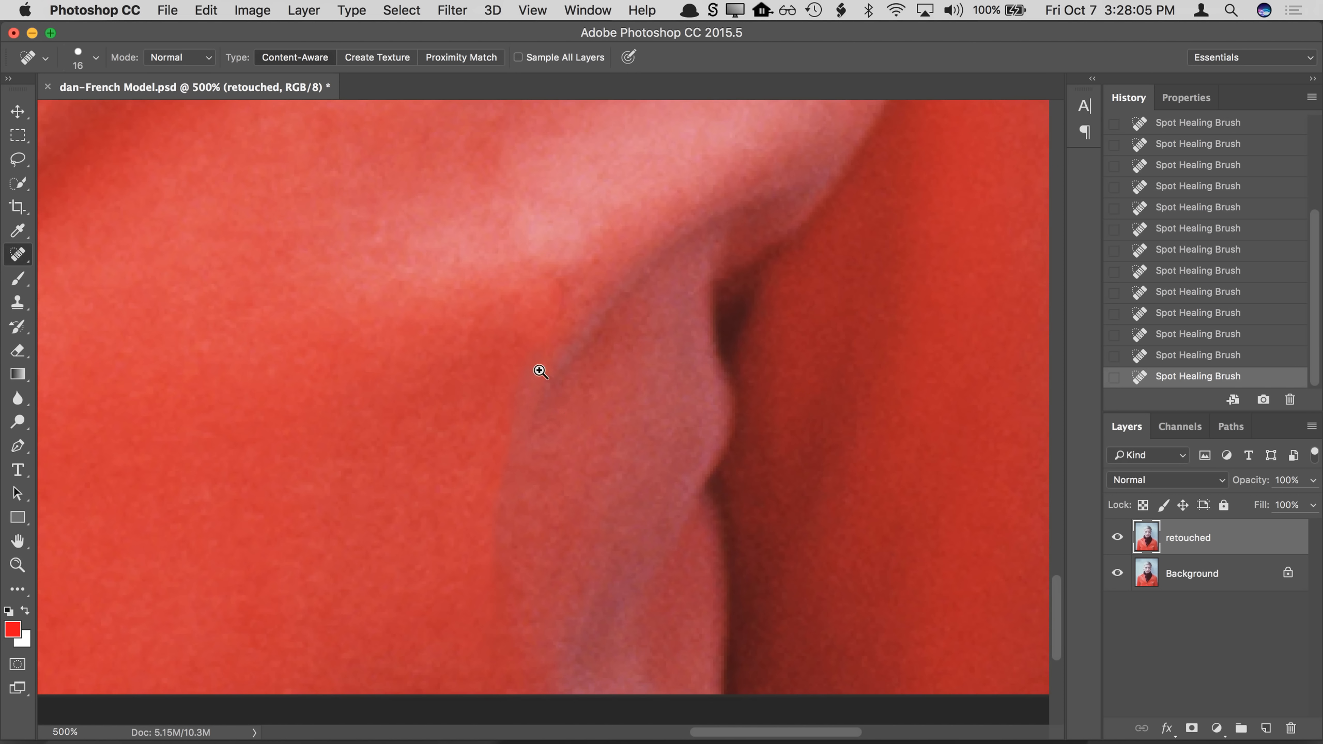
{"action": "left_click", "coordinate": [573, 430], "text": "super"}
{"action": "left_click_drag", "start_coordinate": [593, 405], "coordinate": [607, 393]}
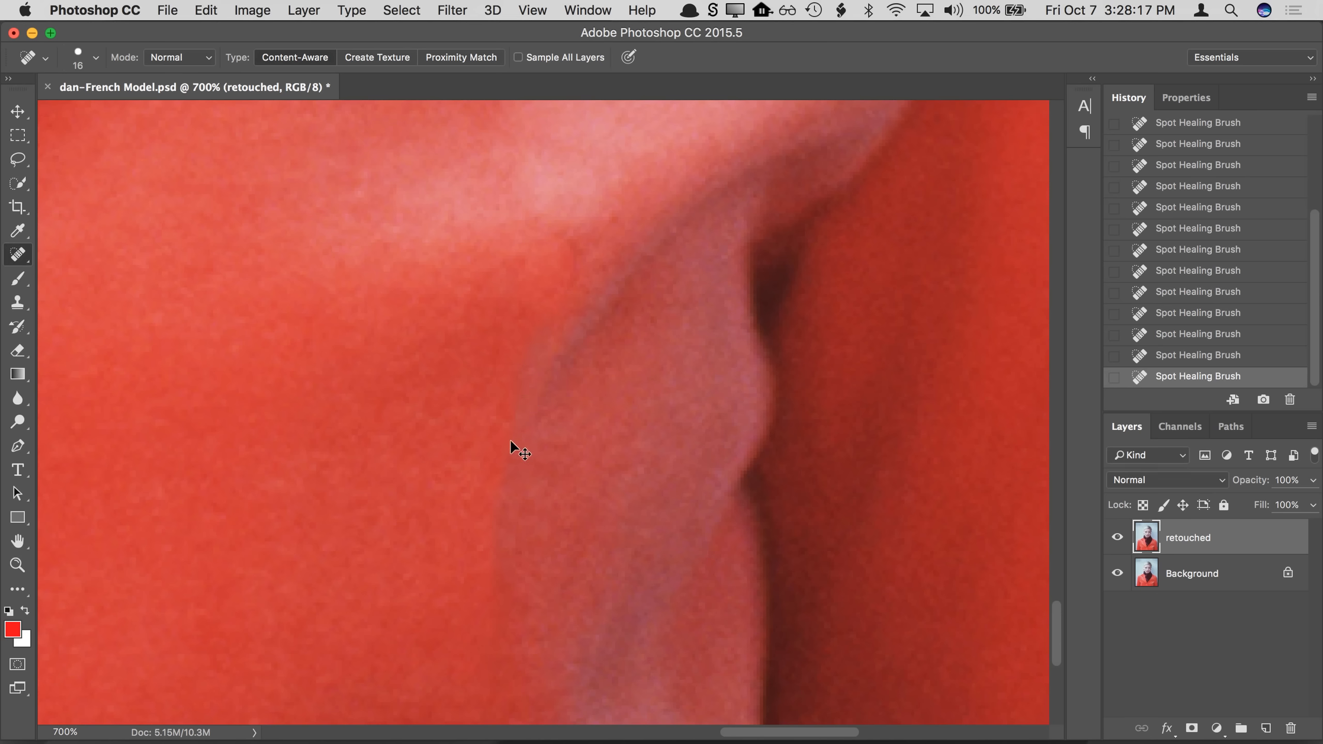
{"action": "left_click_drag", "start_coordinate": [504, 467], "coordinate": [496, 597]}
{"action": "left_click", "coordinate": [571, 254]}
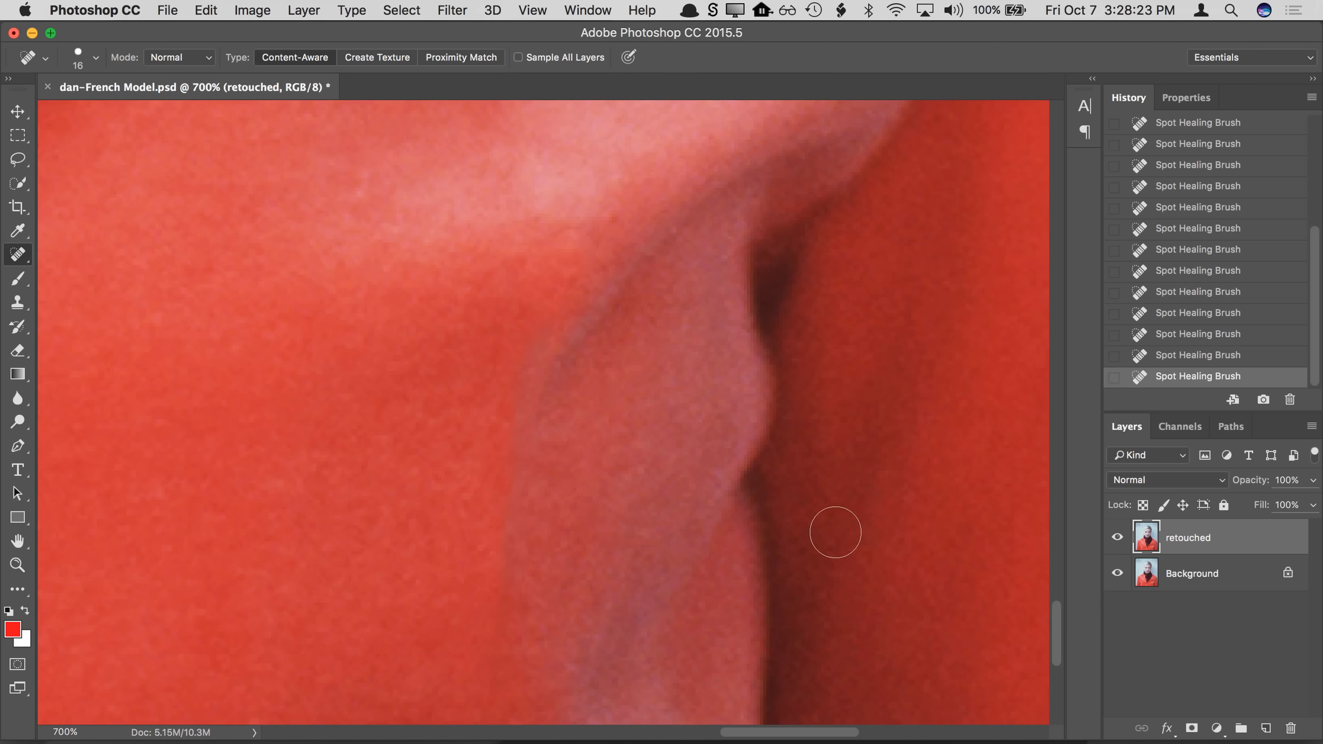
Step: Compare the opposite seam before and after healing, and revert the history to the state before its Spot Healing Brush strokes
{"action": "left_click", "coordinate": [1116, 540]}
{"action": "left_click", "coordinate": [1116, 540]}
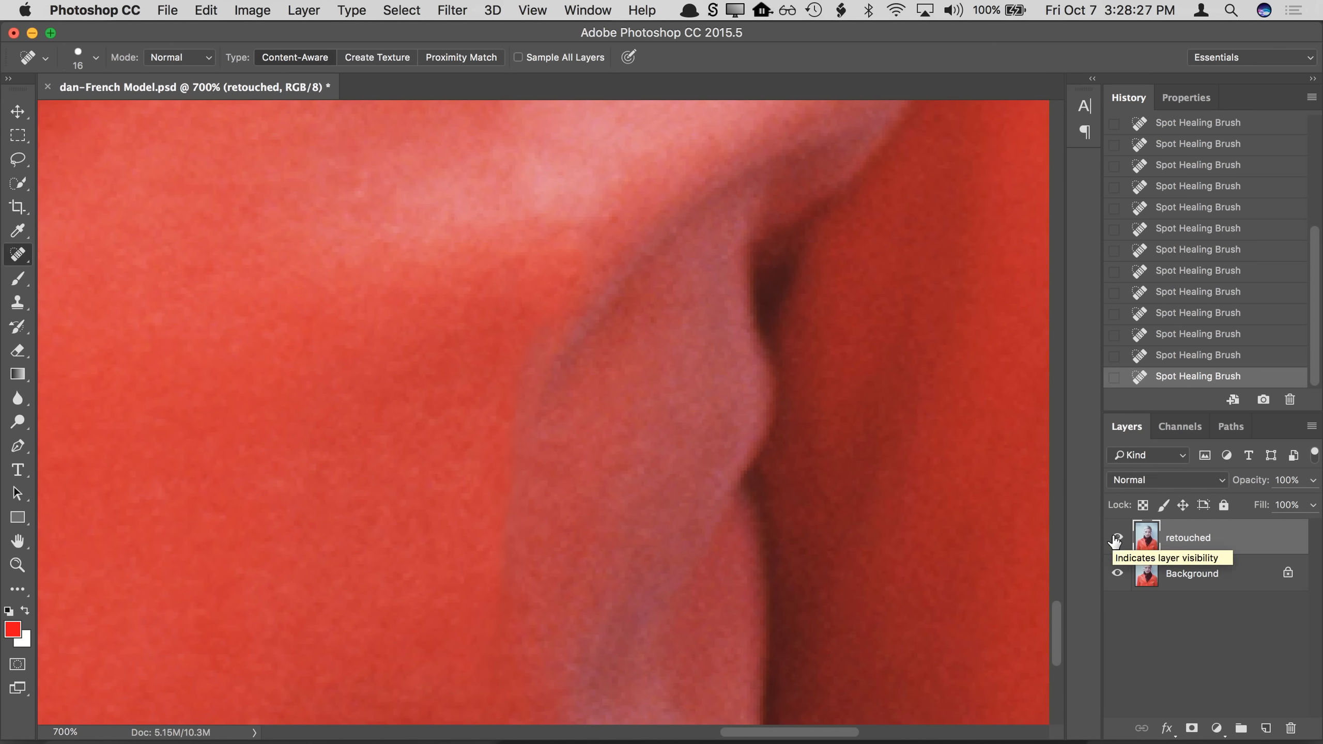
{"action": "left_click", "coordinate": [1165, 318]}
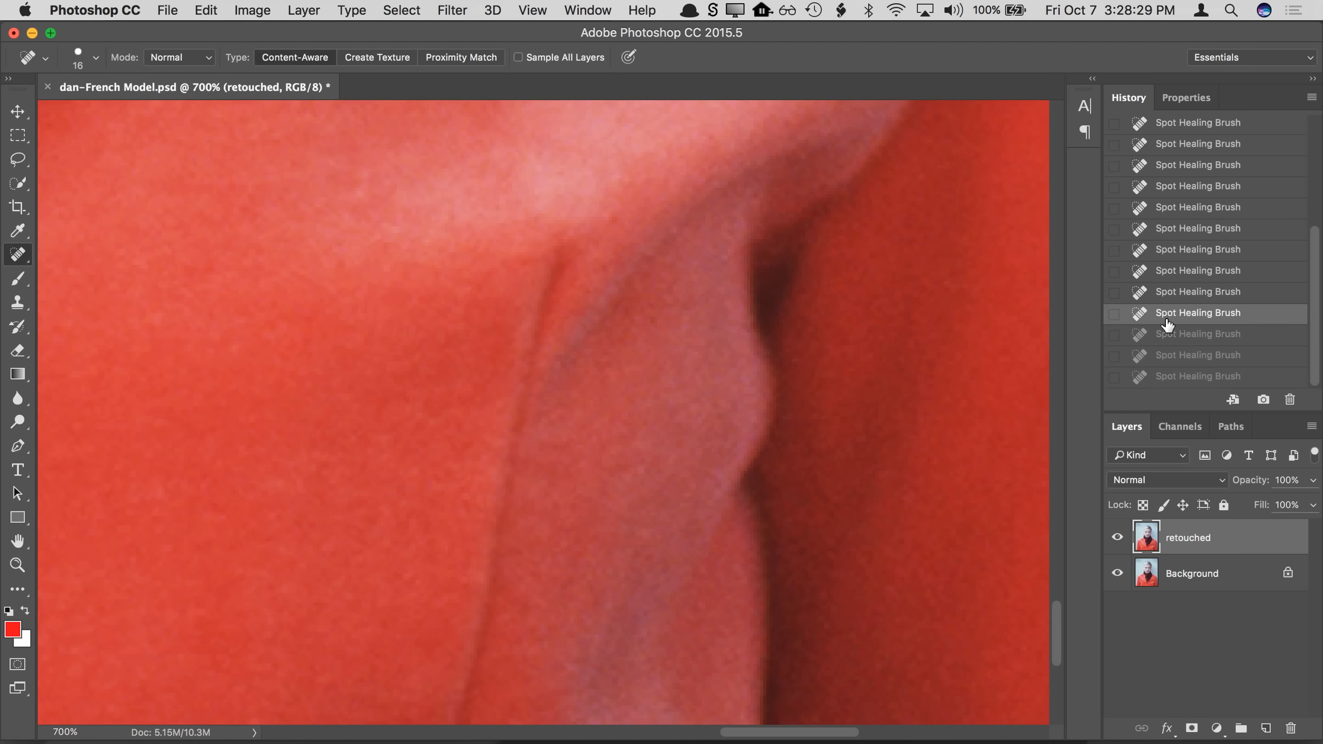
{"action": "left_click", "coordinate": [1163, 359]}
{"action": "left_click", "coordinate": [1166, 335]}
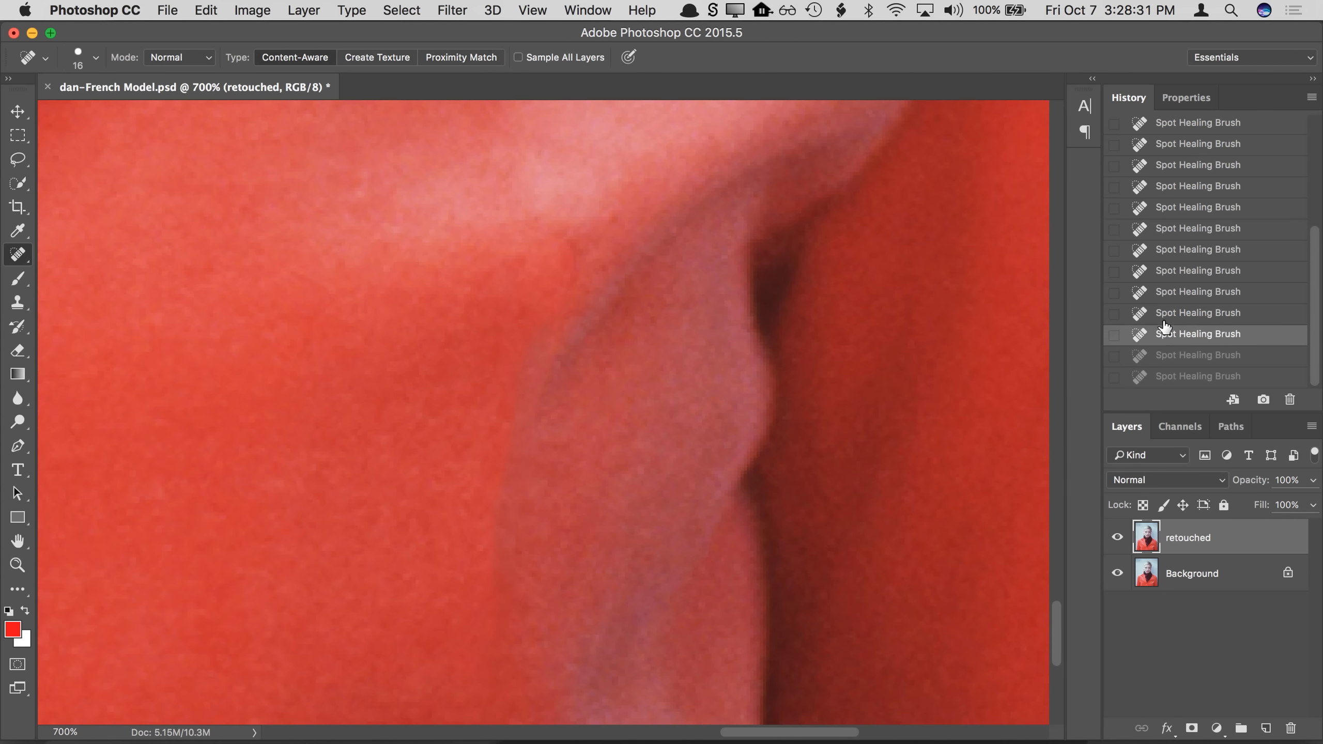
{"action": "left_click", "coordinate": [1165, 319]}
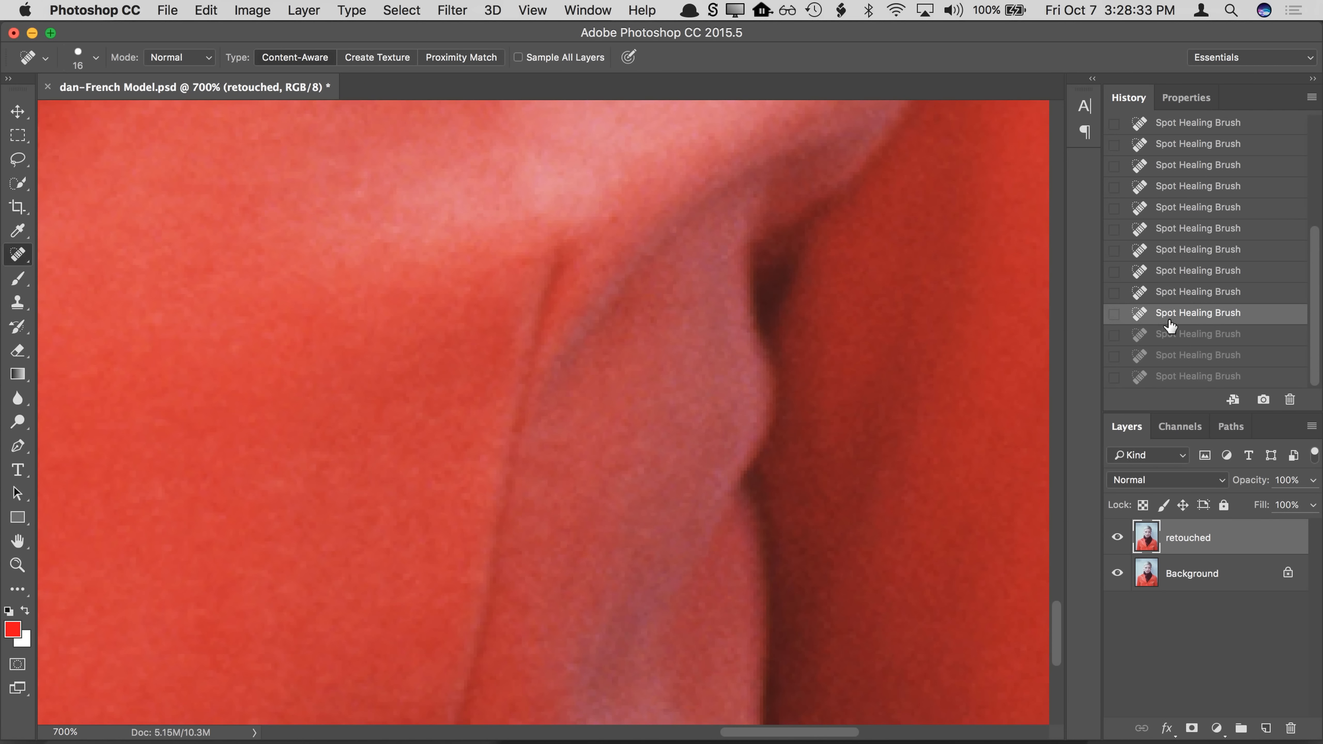
{"action": "left_click", "coordinate": [1171, 337]}
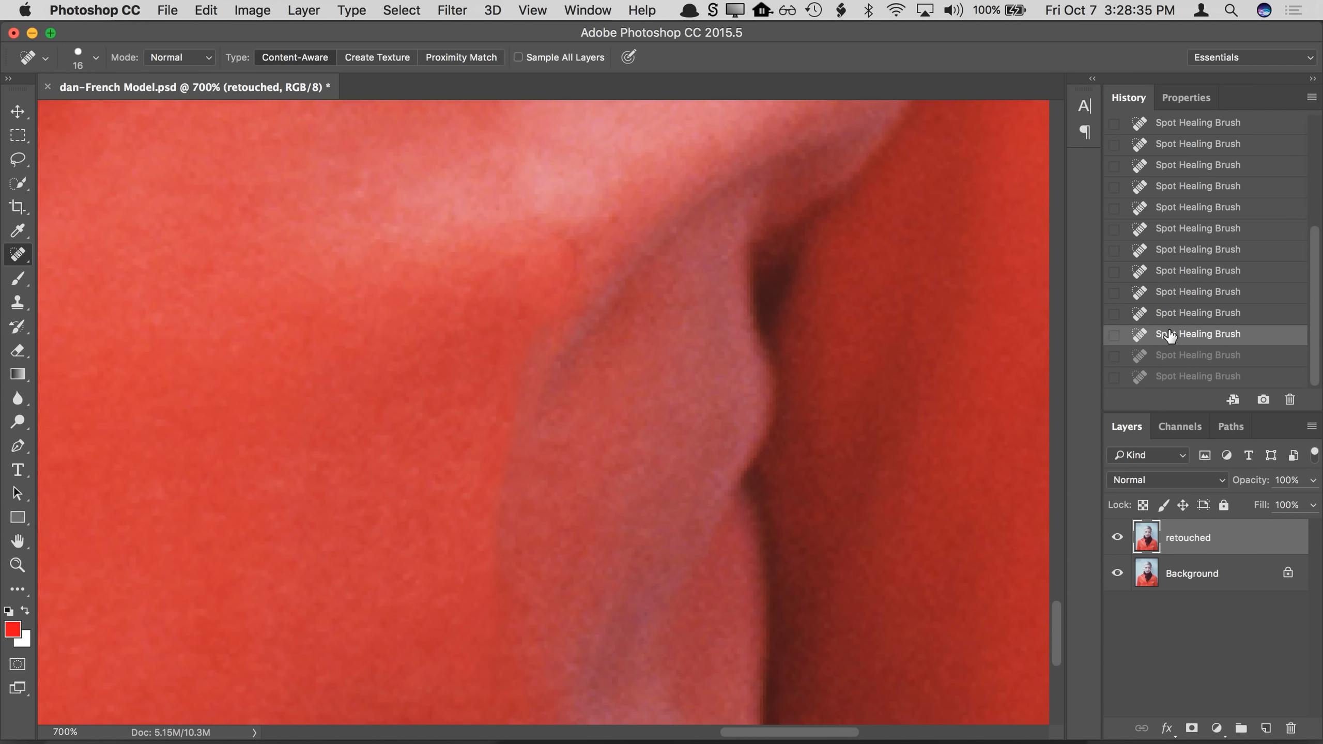
{"action": "left_click", "coordinate": [1169, 318]}
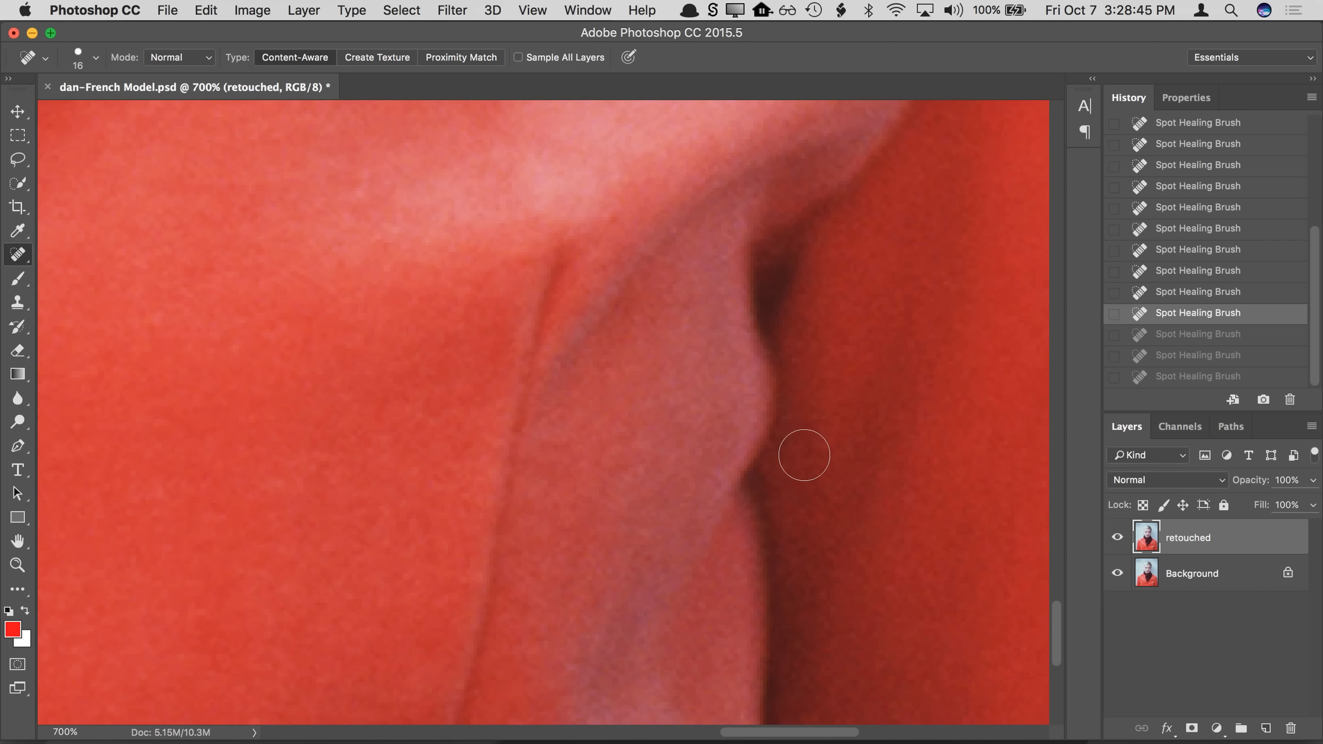
Step: Switch to the Healing Brush Tool and set its brush size to 16 px
{"action": "left_click", "coordinate": [19, 255]}
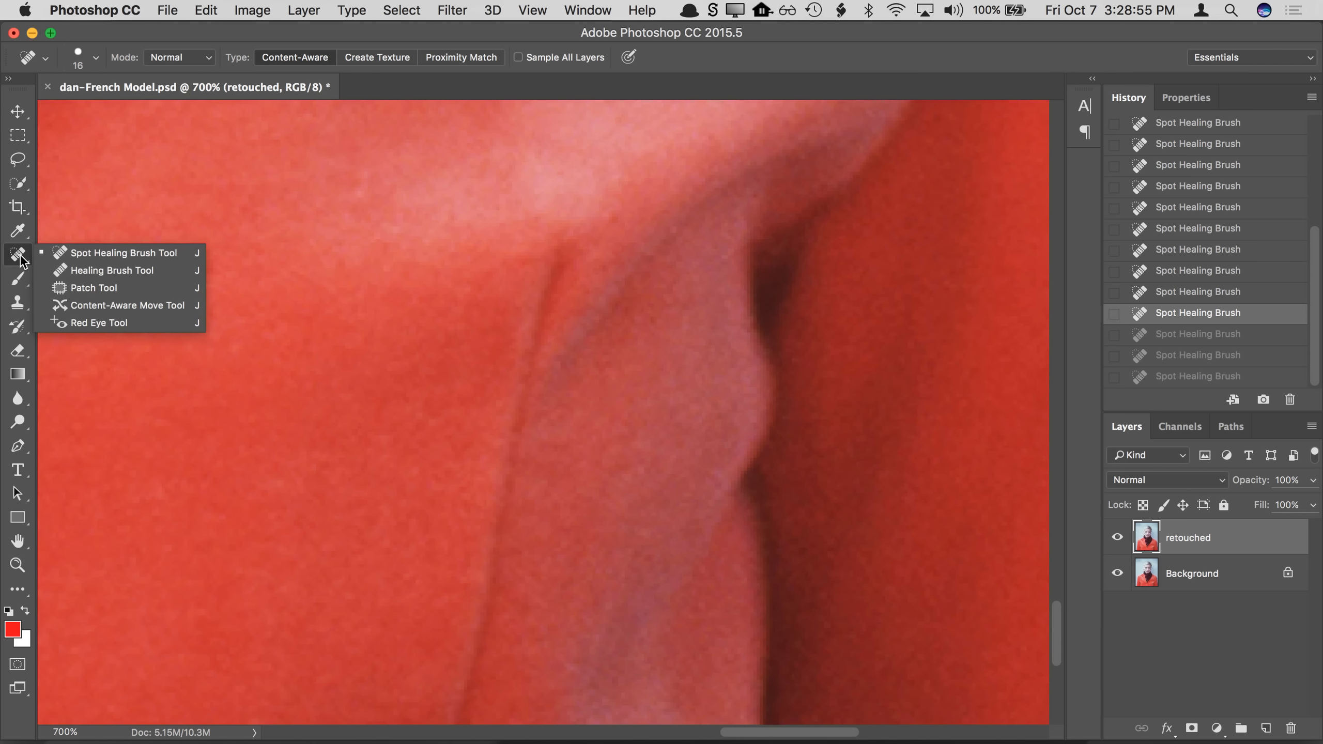
{"action": "left_click", "coordinate": [55, 276]}
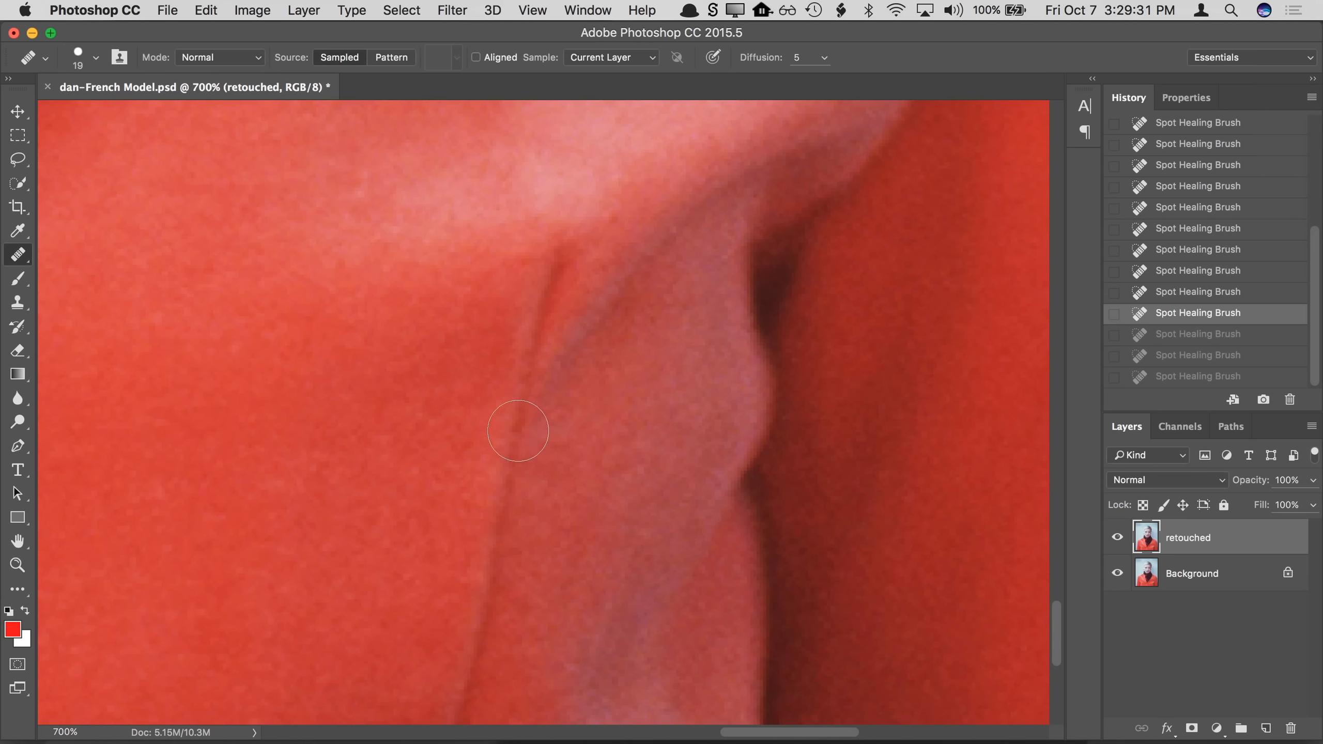
{"action": "left_click", "coordinate": [79, 53]}
{"action": "left_click_drag", "start_coordinate": [47, 107], "coordinate": [43, 110]}
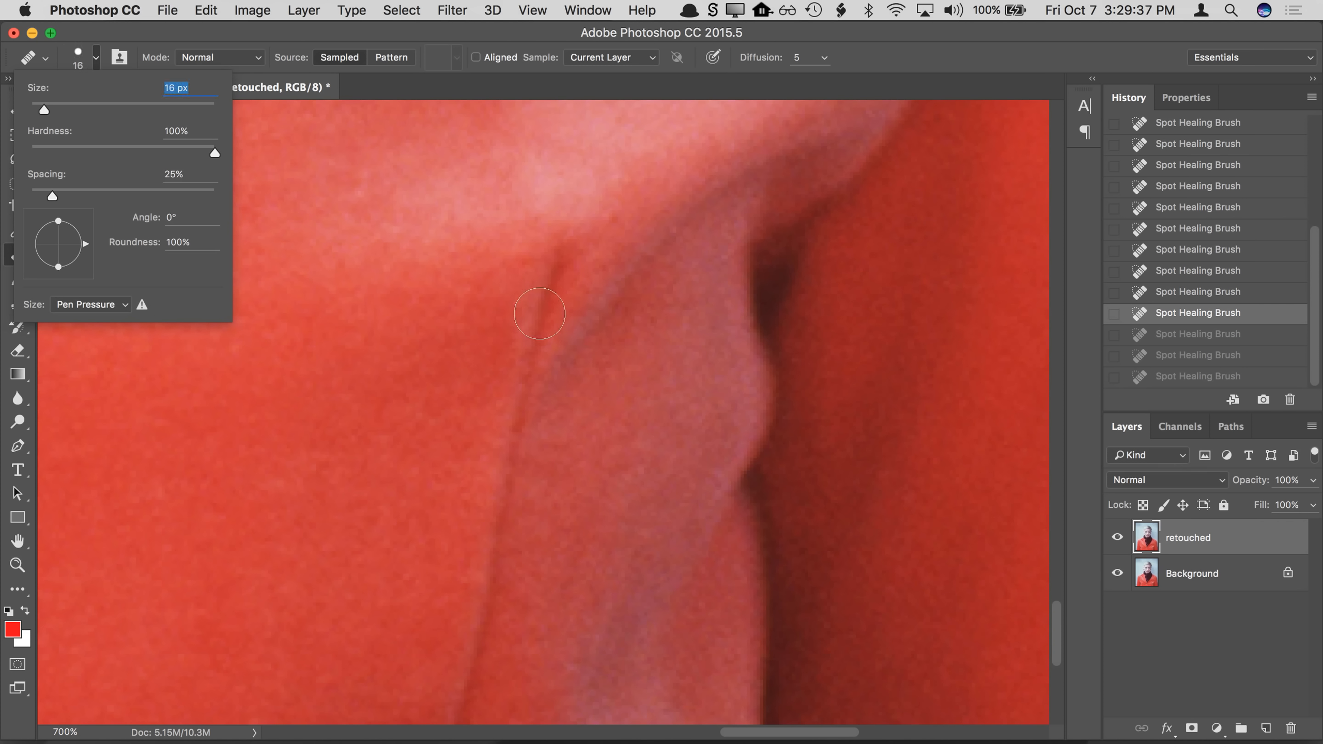
{"action": "left_click", "coordinate": [540, 314]}
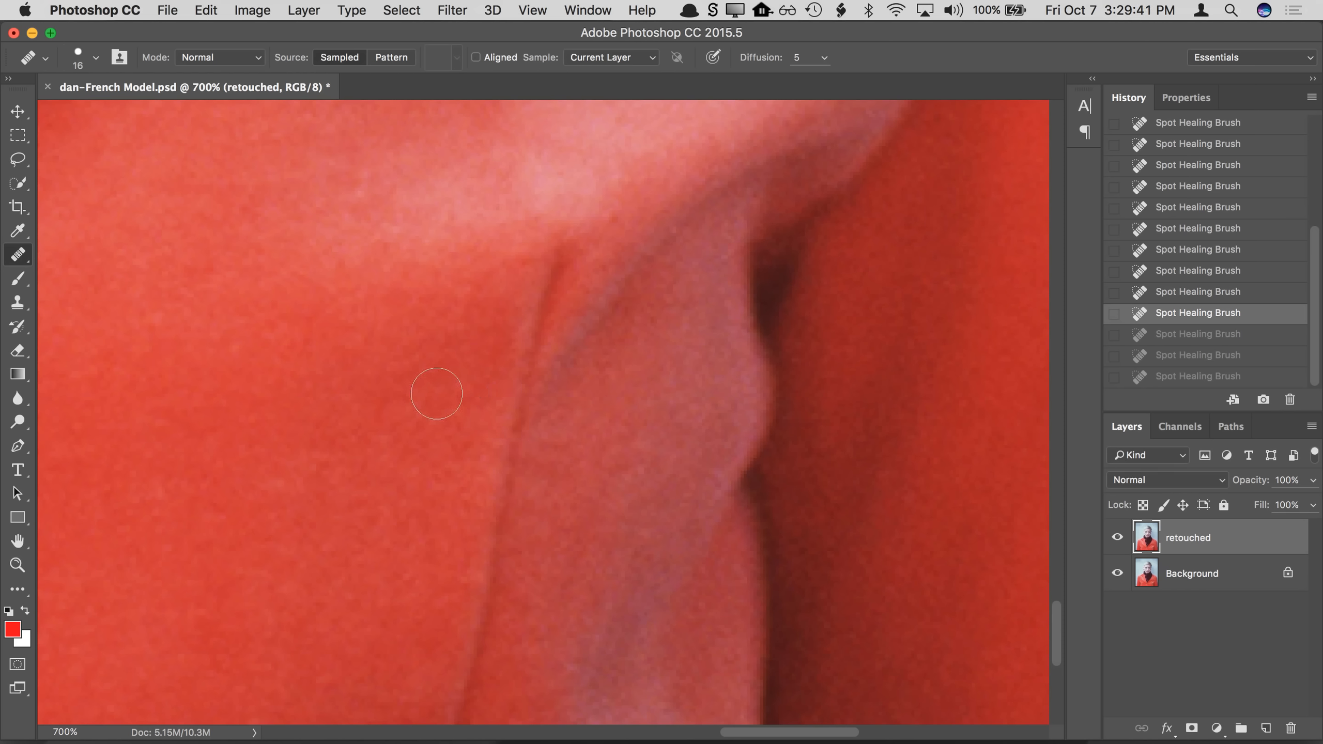
Step: Try healing sources on different parts of the jacket, finishing with a sample of the clean red fabric just left of the seam
{"action": "left_click", "coordinate": [449, 357], "text": "alt"}
{"action": "left_click", "coordinate": [422, 474], "text": "alt"}
{"action": "left_click_drag", "start_coordinate": [555, 346], "coordinate": [556, 315]}
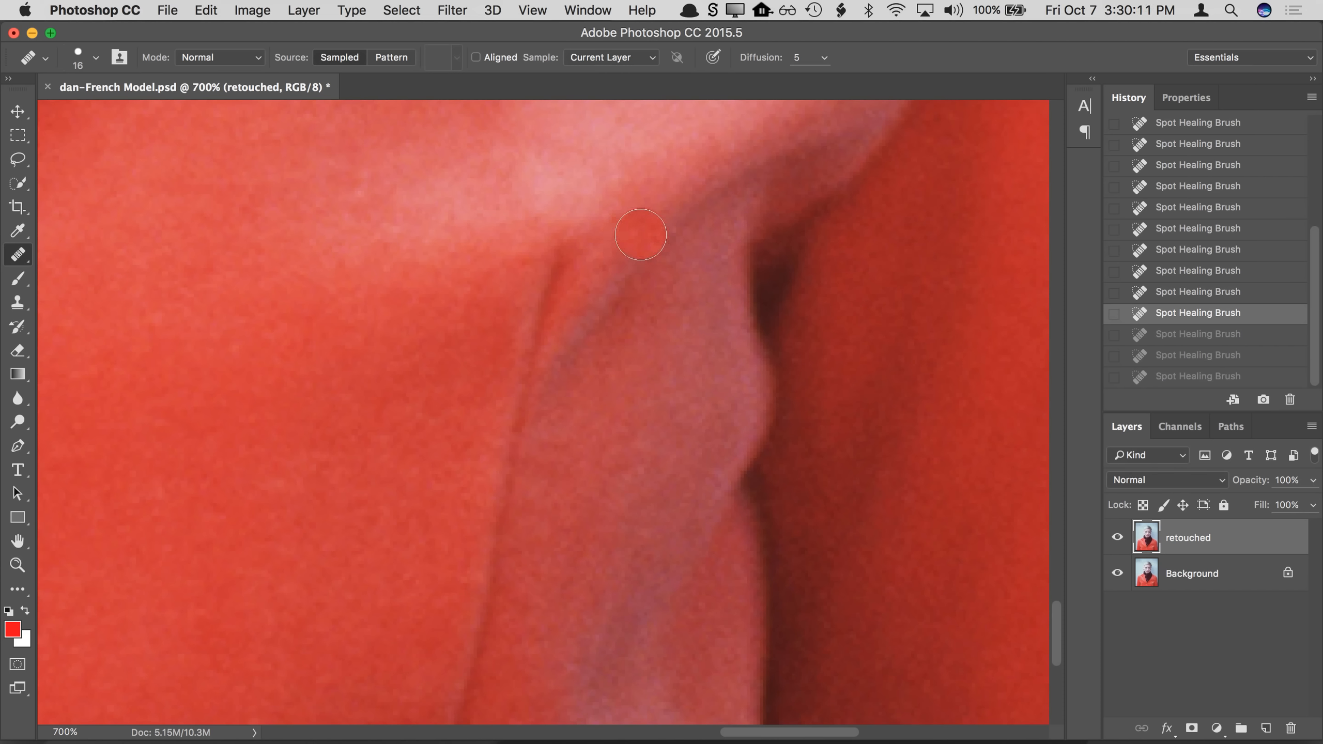
{"action": "left_click", "coordinate": [630, 148], "text": "alt"}
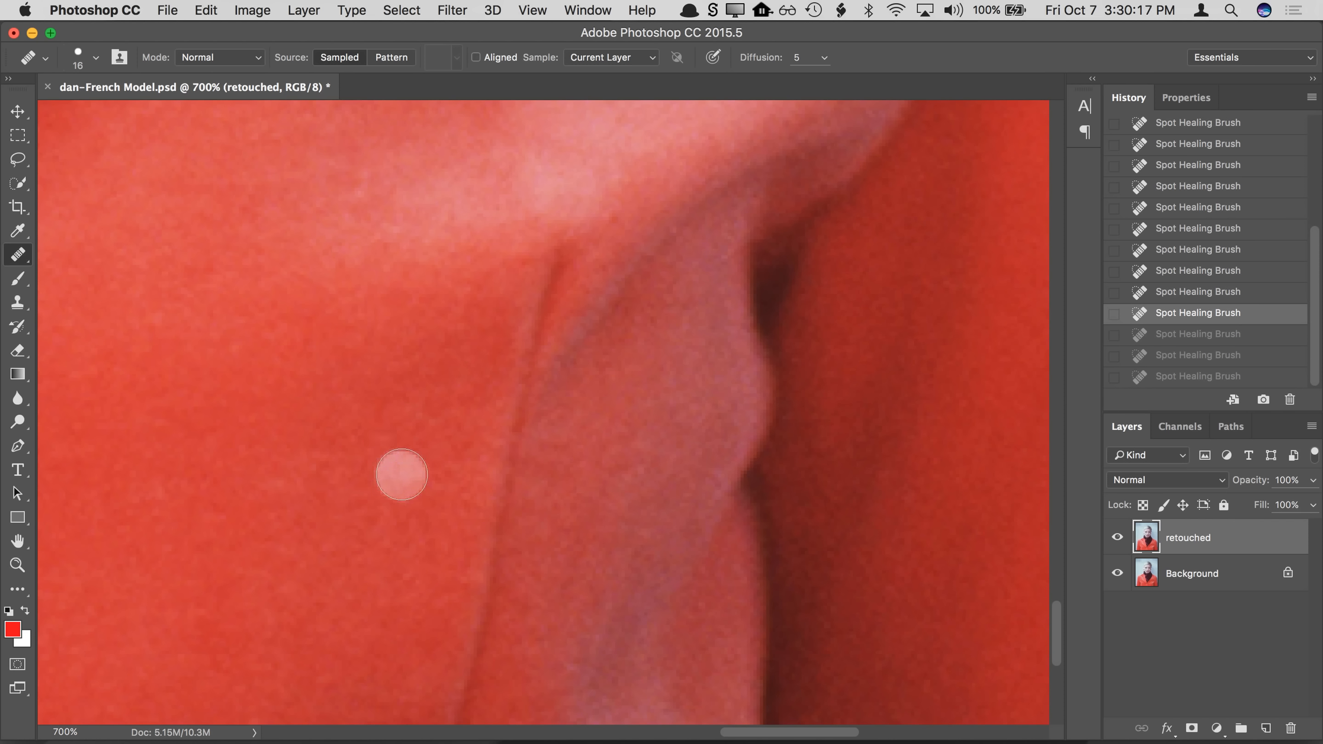
{"action": "left_click", "coordinate": [419, 476], "text": "alt"}
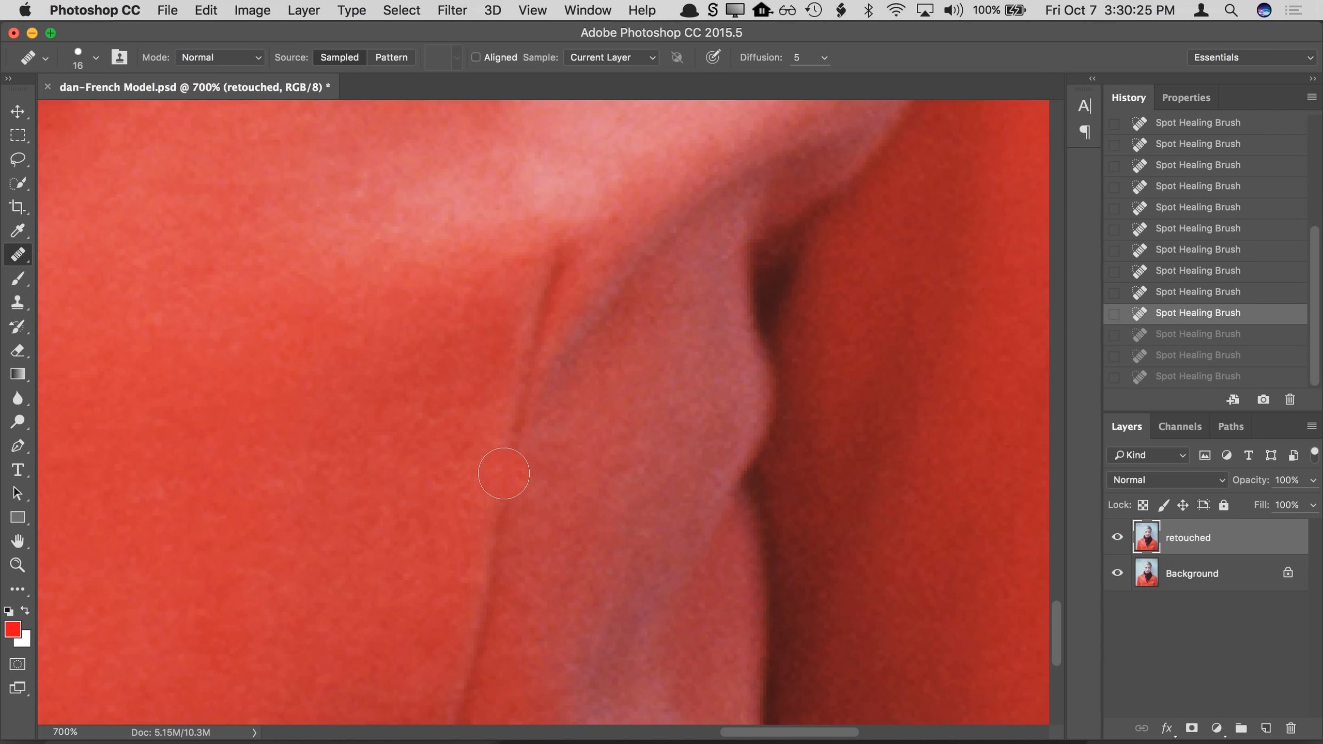
Step: Paint over the seam's lower and upper parts with the Healing Brush, resampling nearby fabric to touch up the fold edge
{"action": "mouse_move", "coordinate": [504, 474]}
{"action": "left_mouse_down"}
{"action": "mouse_move", "coordinate": [482, 639]}
{"action": "mouse_move", "coordinate": [458, 698]}
{"action": "left_mouse_up"}
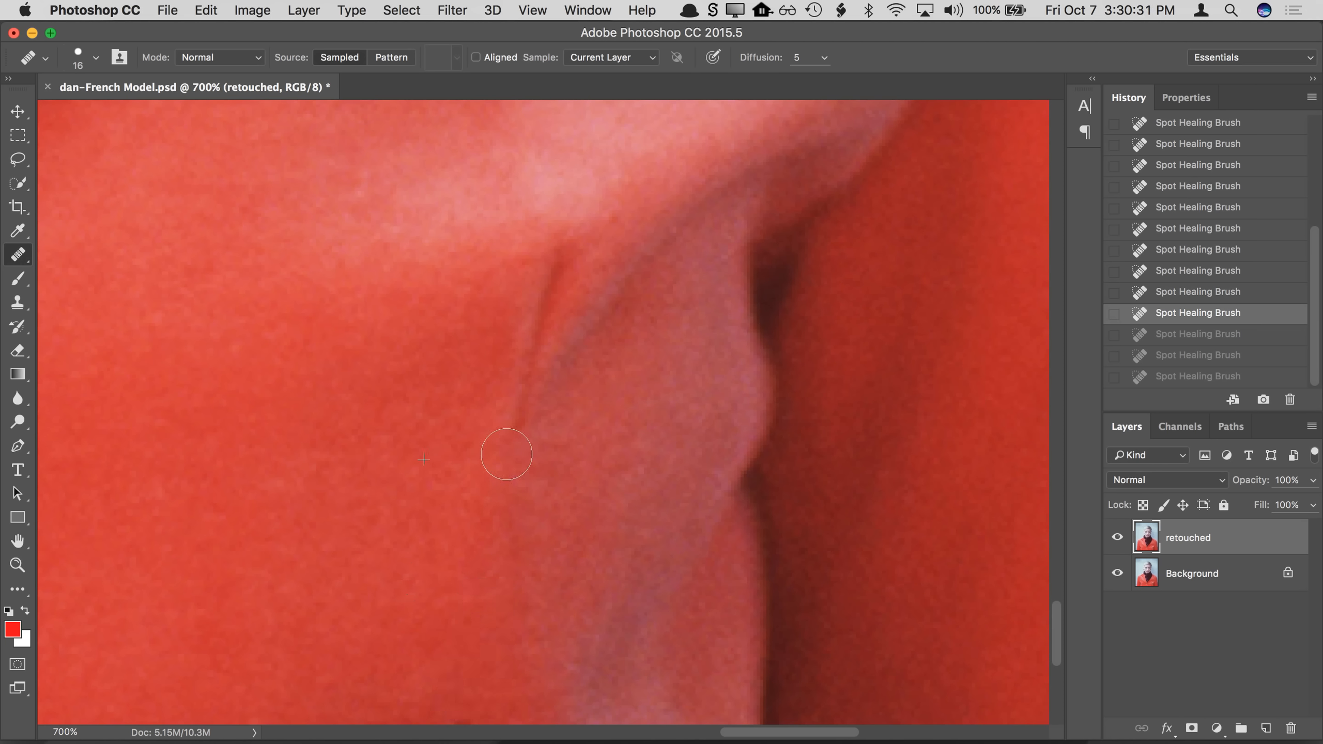
{"action": "mouse_move", "coordinate": [510, 428]}
{"action": "left_mouse_down"}
{"action": "mouse_move", "coordinate": [536, 300]}
{"action": "mouse_move", "coordinate": [573, 234]}
{"action": "mouse_move", "coordinate": [549, 232]}
{"action": "mouse_move", "coordinate": [570, 225]}
{"action": "mouse_move", "coordinate": [540, 242]}
{"action": "left_mouse_up"}
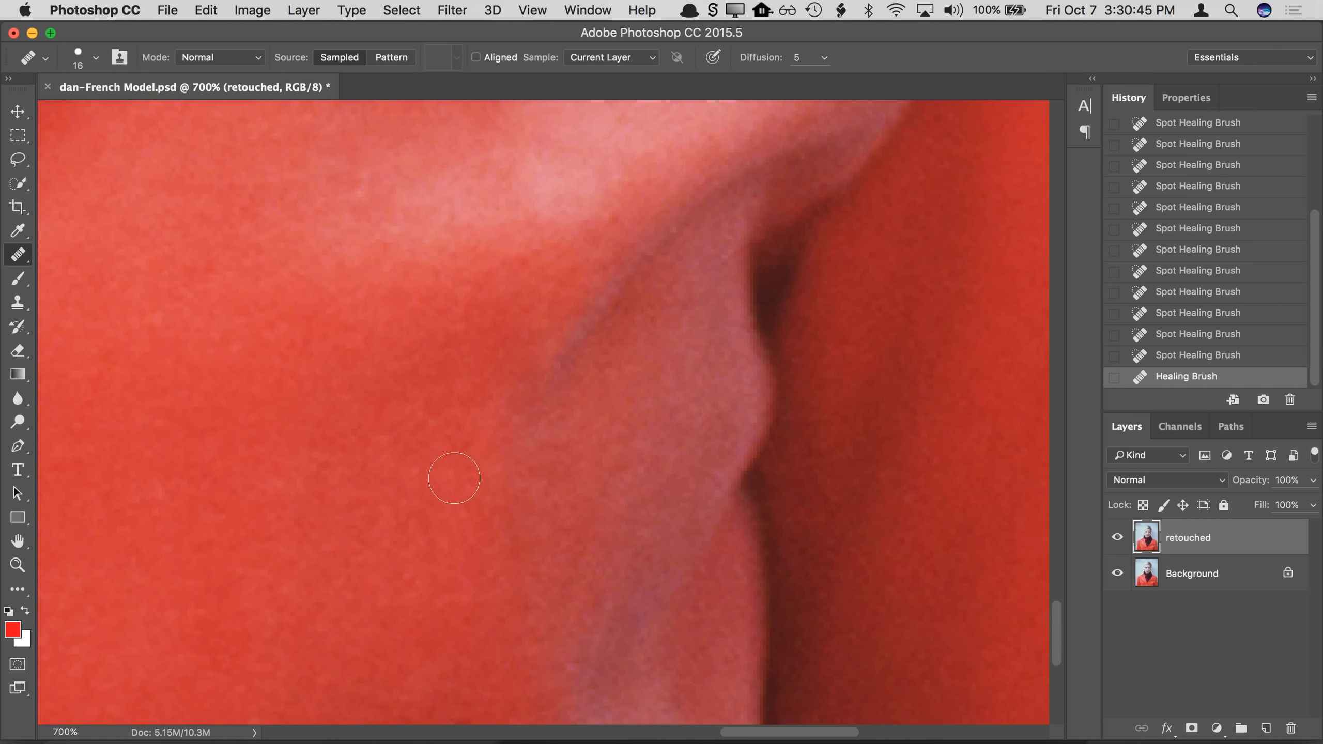
{"action": "left_click", "coordinate": [427, 463], "text": "alt"}
{"action": "left_click", "coordinate": [527, 438]}
{"action": "mouse_move", "coordinate": [527, 438]}
{"action": "left_mouse_down"}
{"action": "mouse_move", "coordinate": [530, 449]}
{"action": "mouse_move", "coordinate": [529, 425]}
{"action": "left_mouse_up"}
Step: Compare the jacket seam area before and after the Healing Brush strokes by toggling the retouched layer's visibility
{"action": "left_click", "coordinate": [1120, 540]}
{"action": "left_click", "coordinate": [1120, 540]}
{"action": "left_click", "coordinate": [1120, 540]}
{"action": "left_click", "coordinate": [1119, 540]}
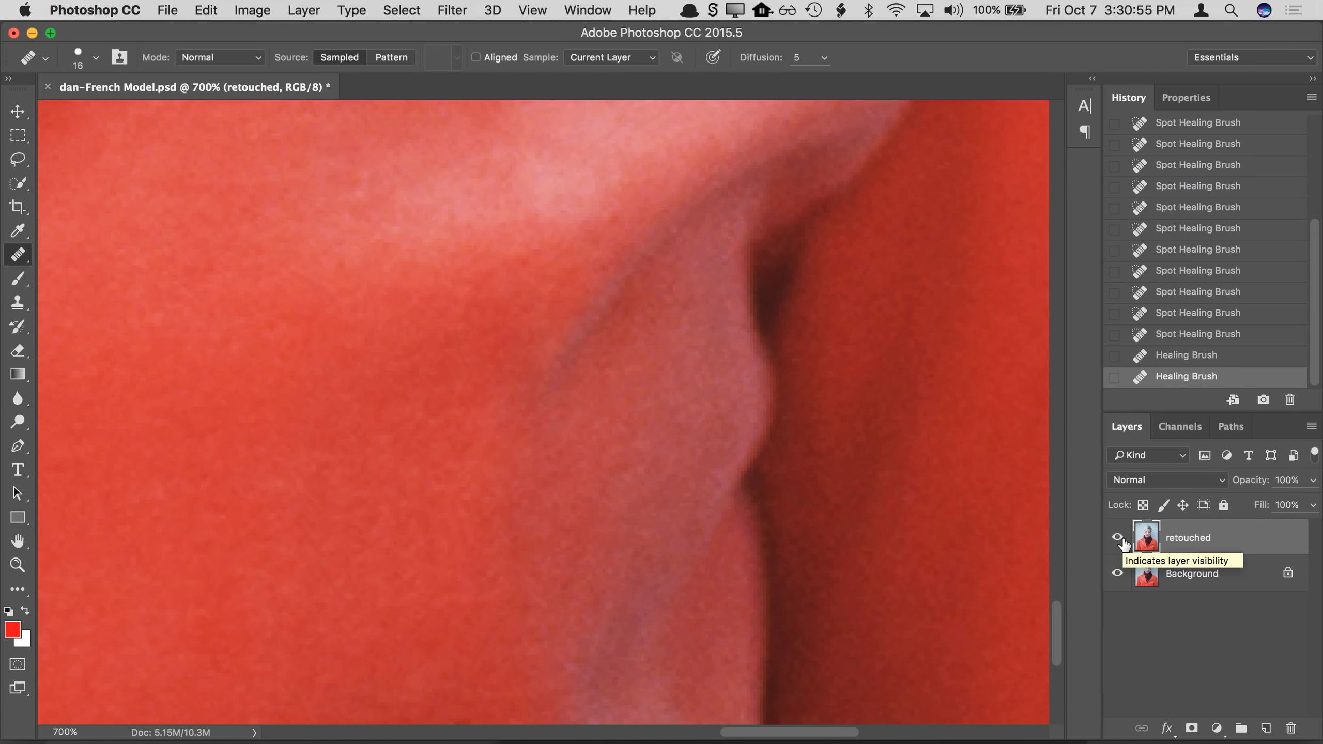
{"action": "right_click", "coordinate": [17, 254]}
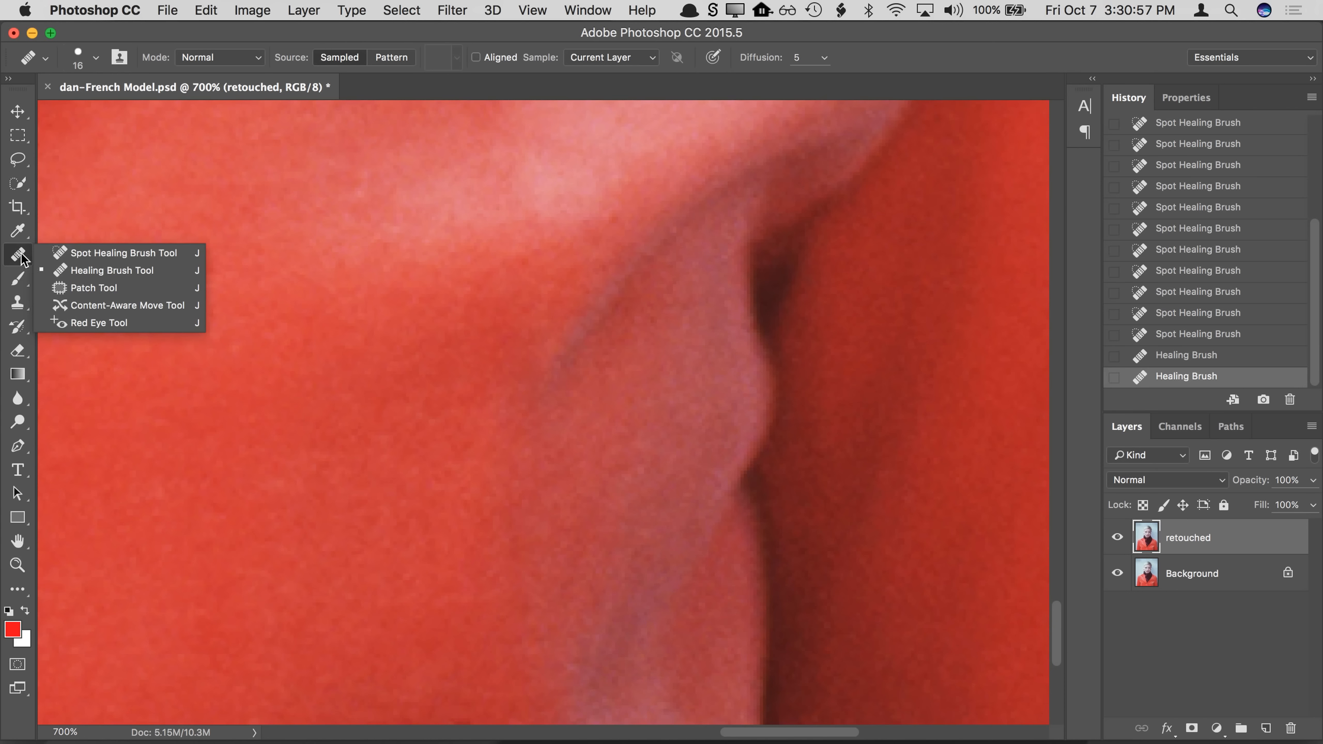
{"action": "left_click", "coordinate": [63, 271]}
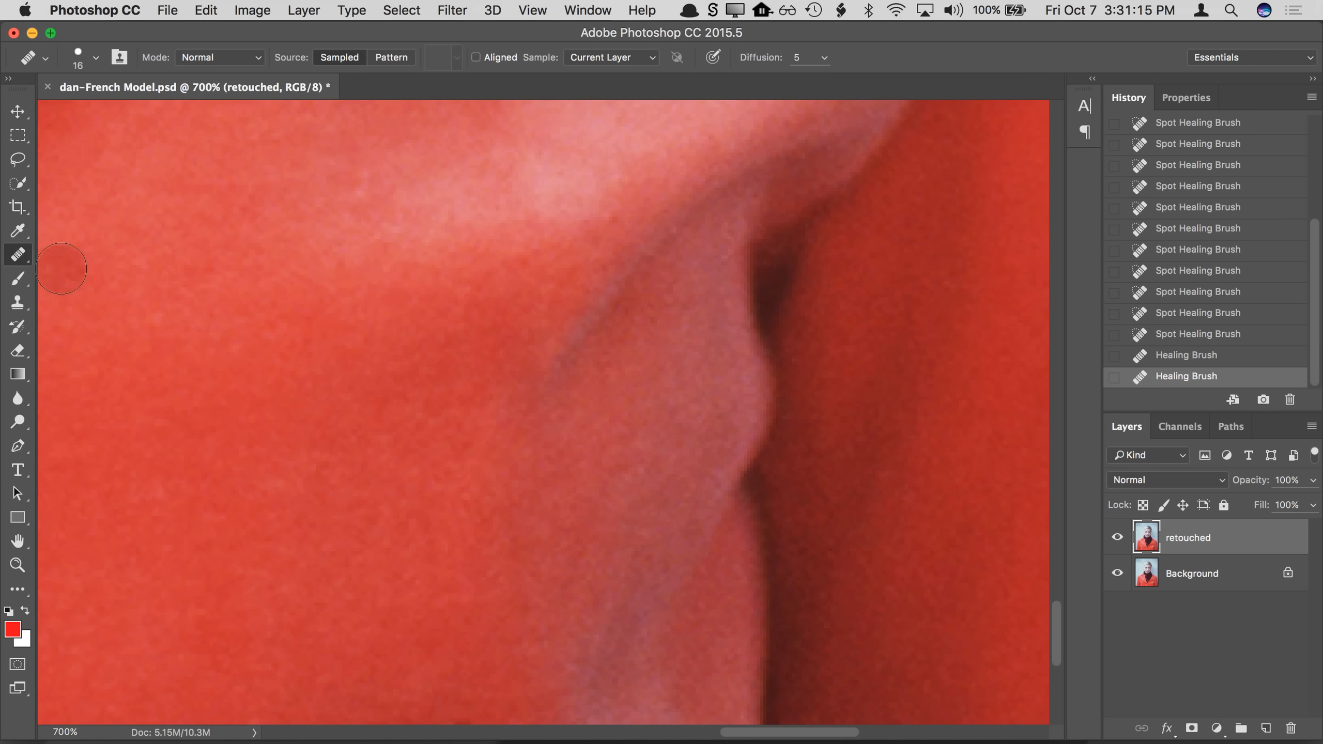
Step: Look over the retouched jacket at 300%, and examine the face and the surrounding wall for remaining spots
{"action": "key", "text": "super+minus"}
{"action": "key", "text": "super+minus"}
{"action": "key", "text": "super+minus"}
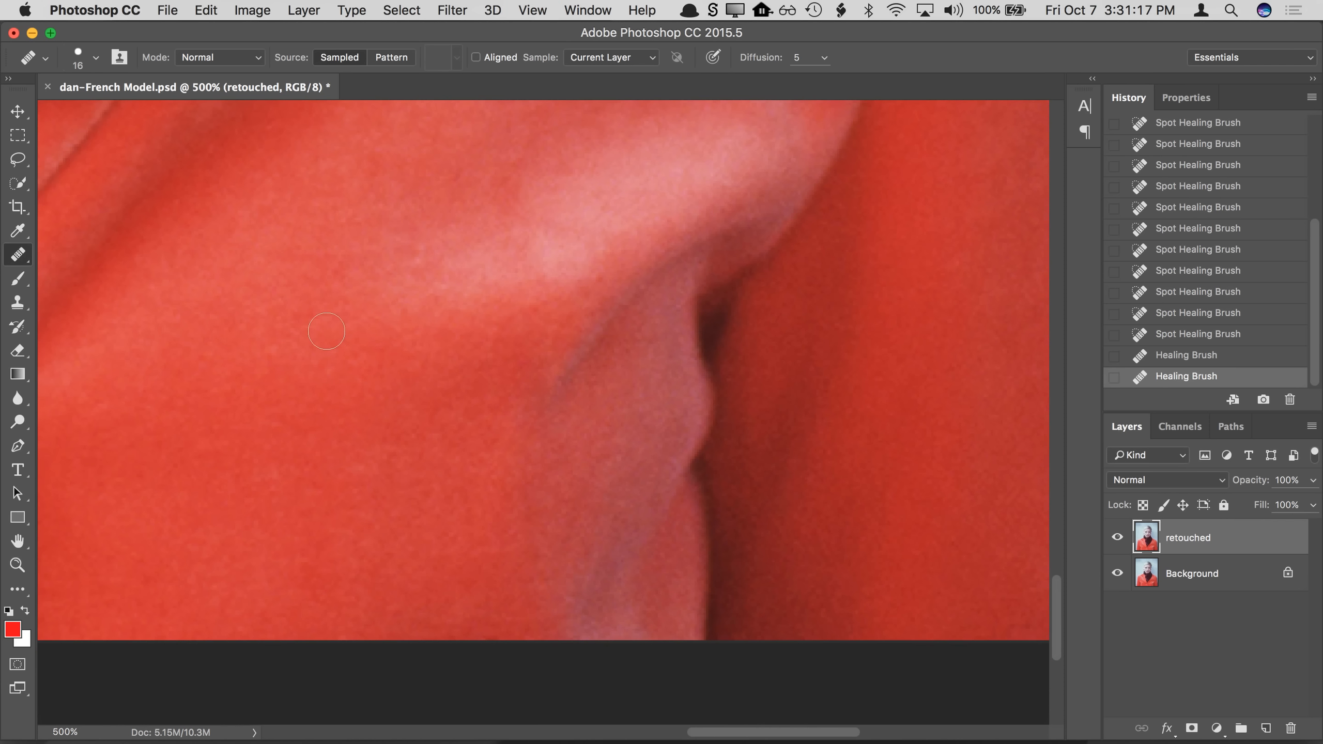
{"action": "key", "text": "super+minus"}
{"action": "left_click_drag", "start_coordinate": [395, 281], "coordinate": [606, 451]}
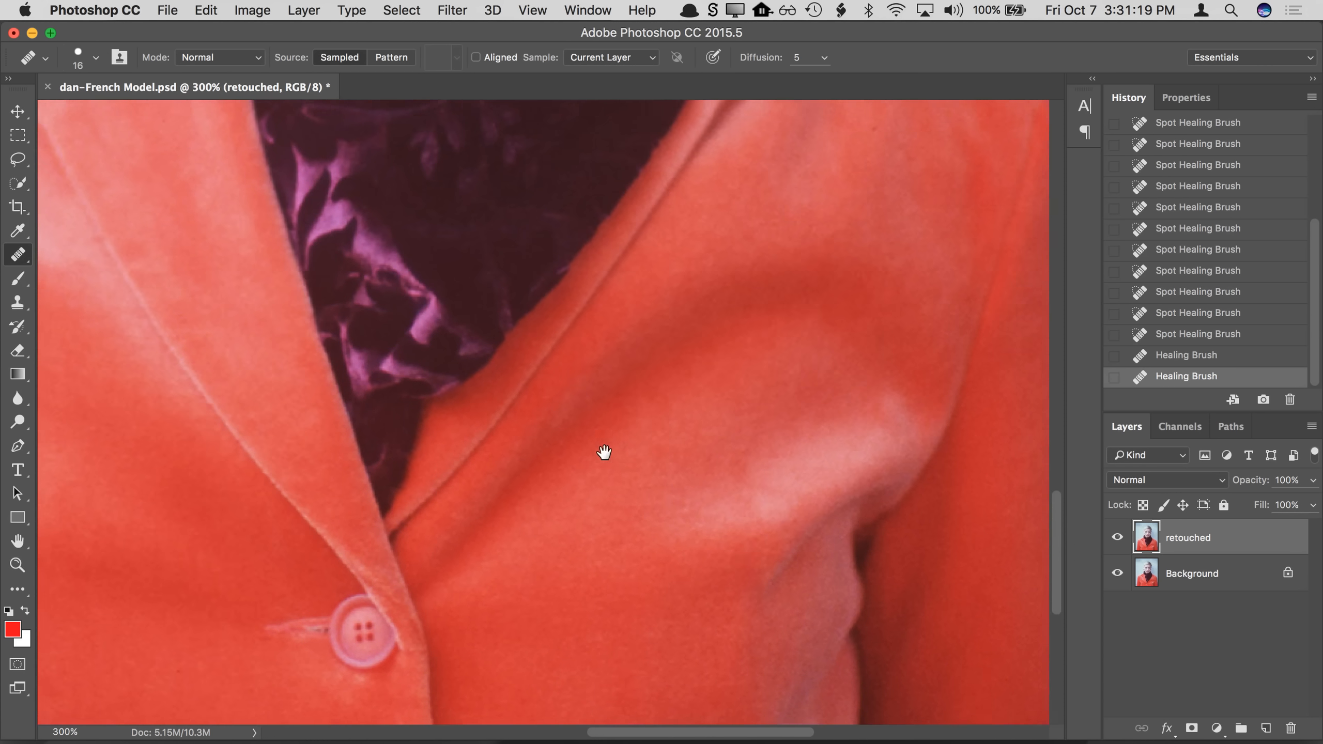
{"action": "left_click_drag", "start_coordinate": [561, 272], "coordinate": [741, 598]}
{"action": "left_click_drag", "start_coordinate": [663, 281], "coordinate": [654, 638]}
{"action": "left_click_drag", "start_coordinate": [658, 559], "coordinate": [639, 592]}
{"action": "left_click_drag", "start_coordinate": [638, 513], "coordinate": [639, 542]}
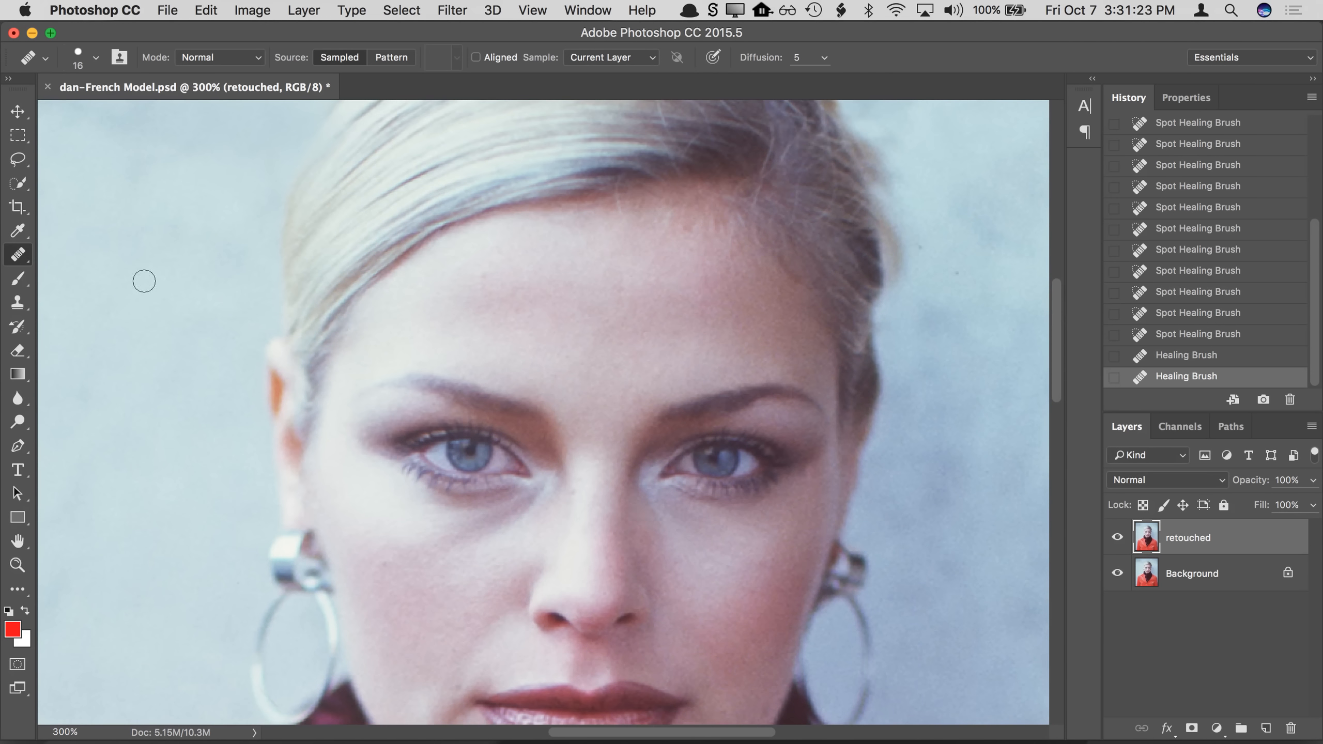
Step: Try a Spot Healing Brush stroke at 35 px across the middle of the forehead, and revert to the state before it
{"action": "left_click_drag", "start_coordinate": [18, 255], "coordinate": [95, 258]}
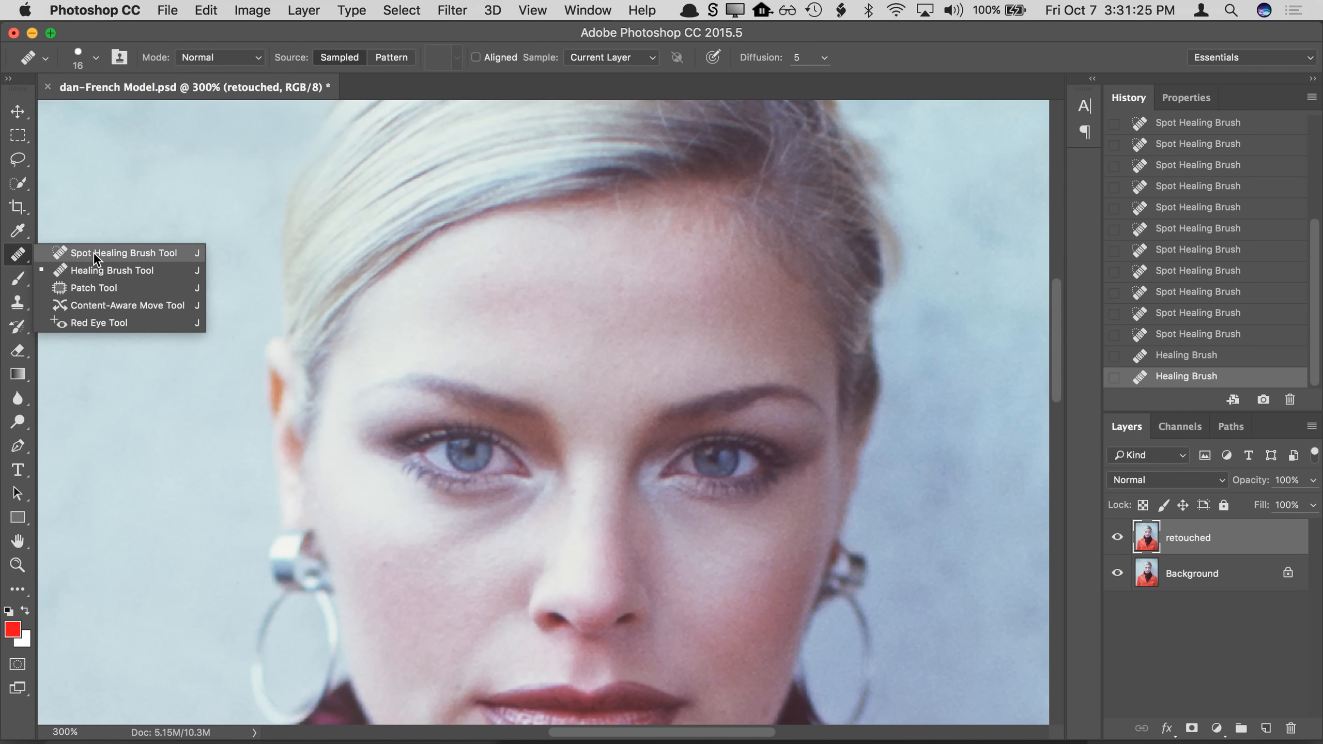
{"action": "left_click", "coordinate": [93, 252]}
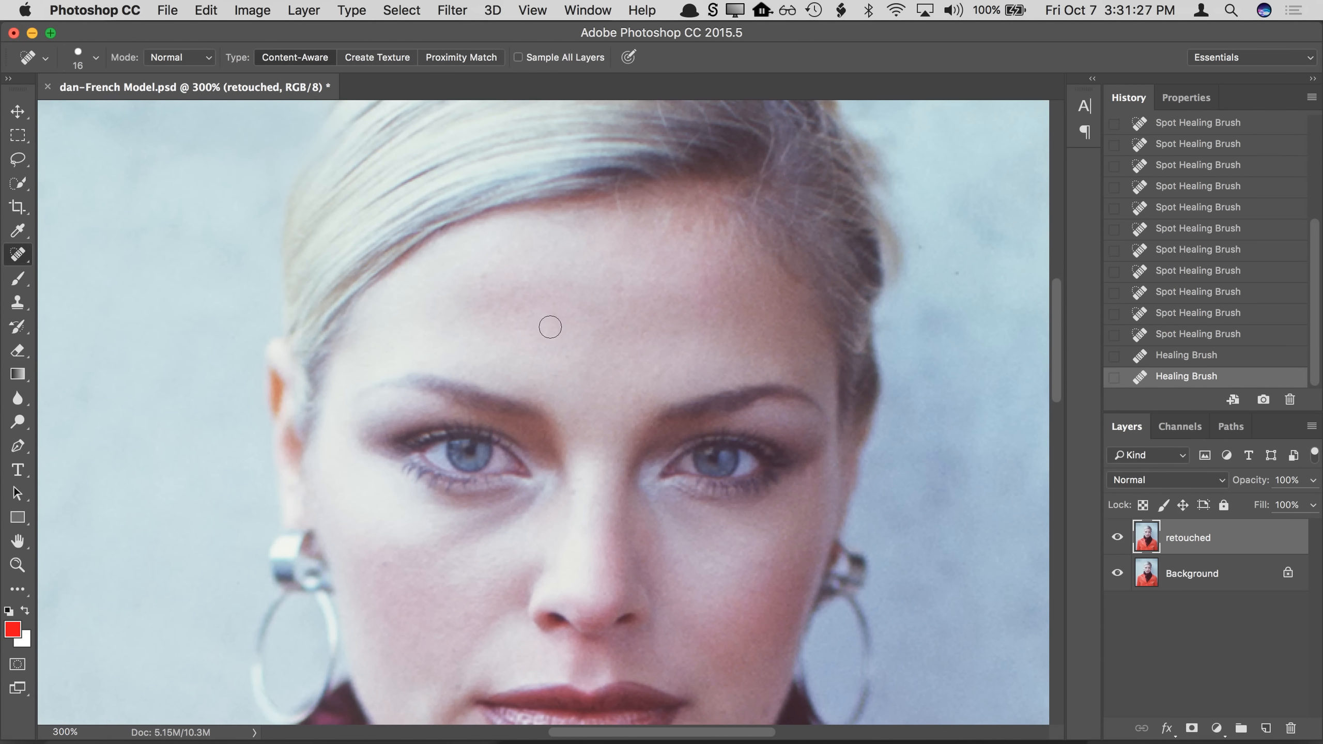
{"action": "key", "text": "bracketright"}
{"action": "key", "text": "bracketright"}
{"action": "key", "text": "bracketright"}
{"action": "key", "text": "bracketright"}
{"action": "mouse_move", "coordinate": [615, 312]}
{"action": "left_mouse_down"}
{"action": "mouse_move", "coordinate": [575, 300]}
{"action": "mouse_move", "coordinate": [646, 333]}
{"action": "left_mouse_up"}
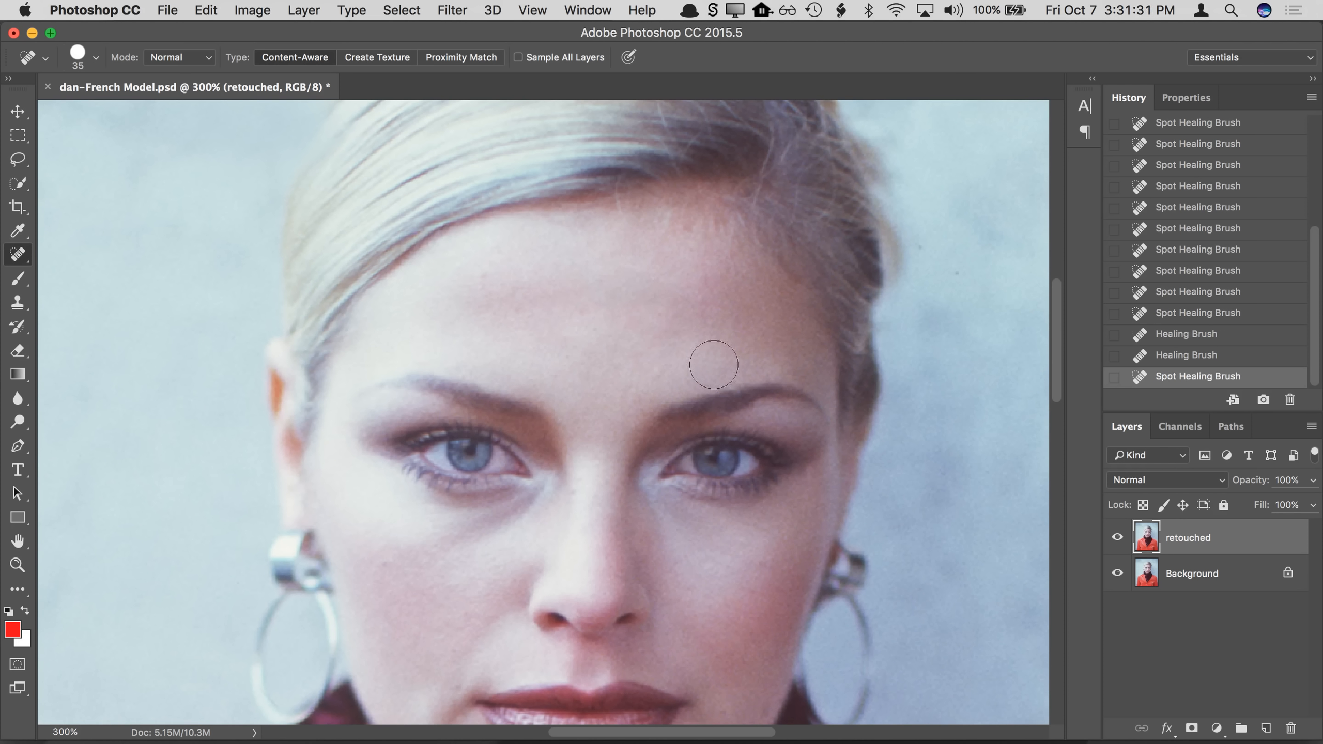
{"action": "left_click", "coordinate": [1159, 358]}
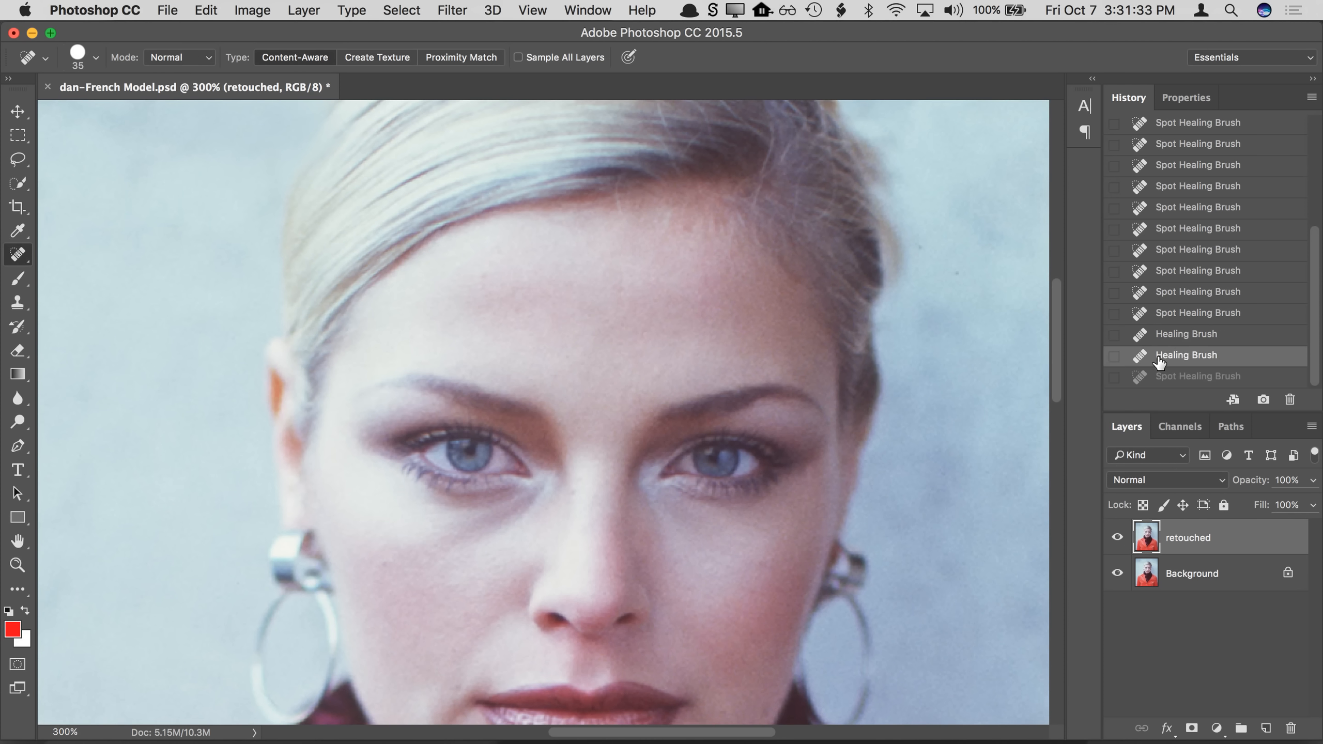
Step: Switch to the Healing Brush, sample the iris of the model's right eye, and set the brush to 64 px with 0% hardness
{"action": "left_click", "coordinate": [26, 256]}
{"action": "left_click", "coordinate": [68, 273]}
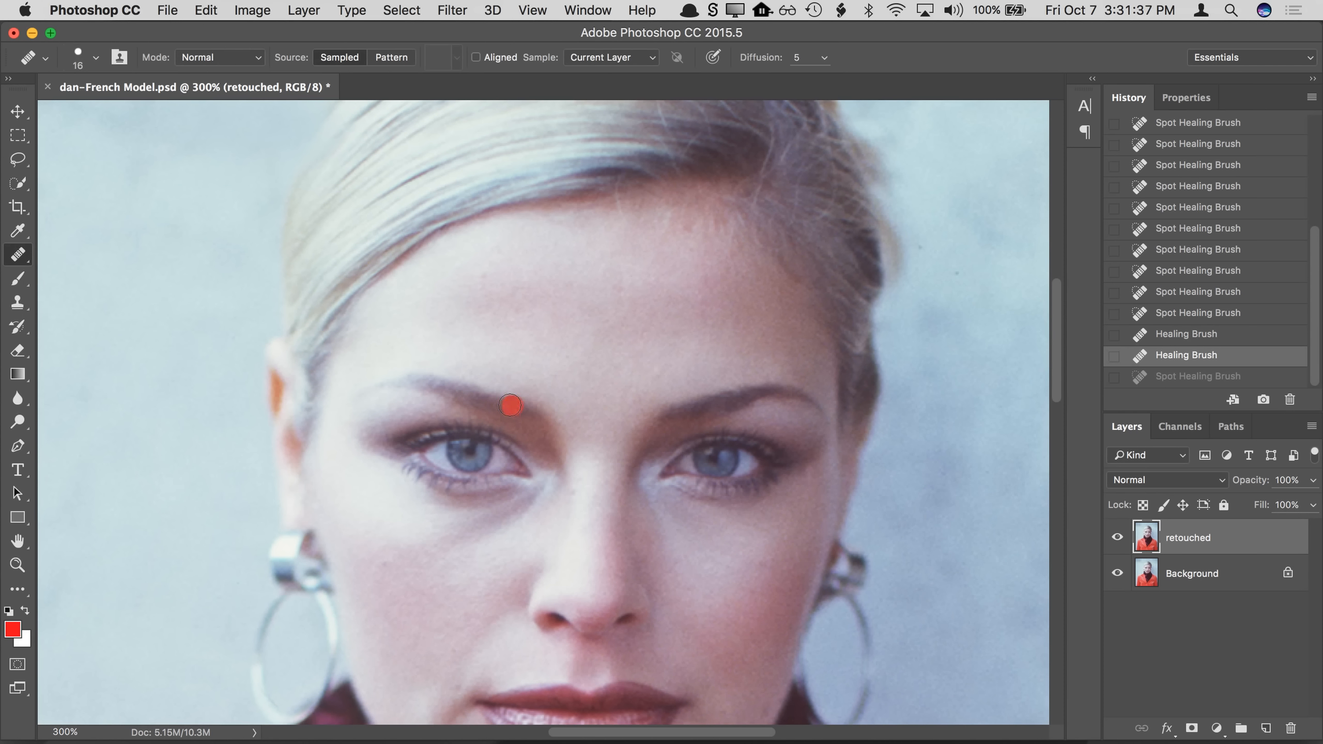
{"action": "left_click", "coordinate": [469, 452], "text": "alt"}
{"action": "left_click", "coordinate": [82, 59]}
{"action": "left_click_drag", "start_coordinate": [50, 107], "coordinate": [68, 107]}
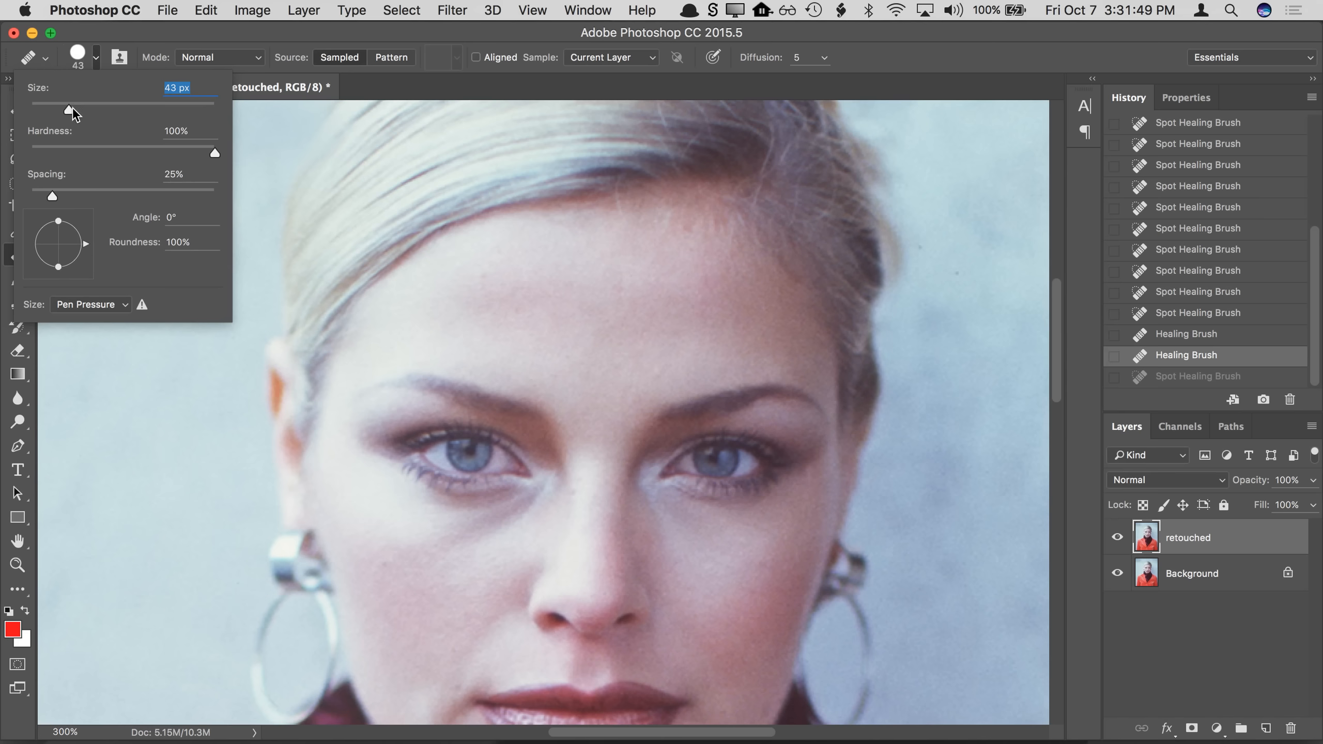
{"action": "left_click", "coordinate": [467, 452], "text": "alt"}
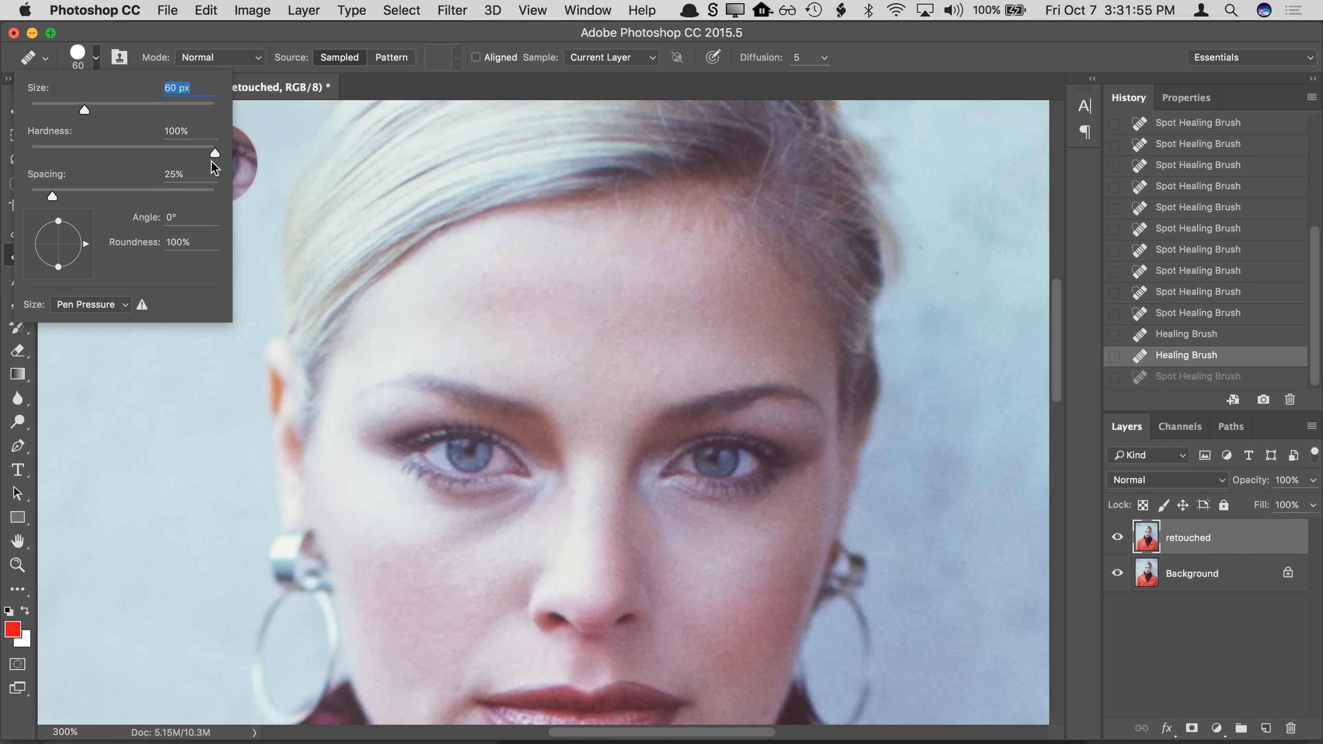
{"action": "left_click_drag", "start_coordinate": [213, 153], "coordinate": [30, 153]}
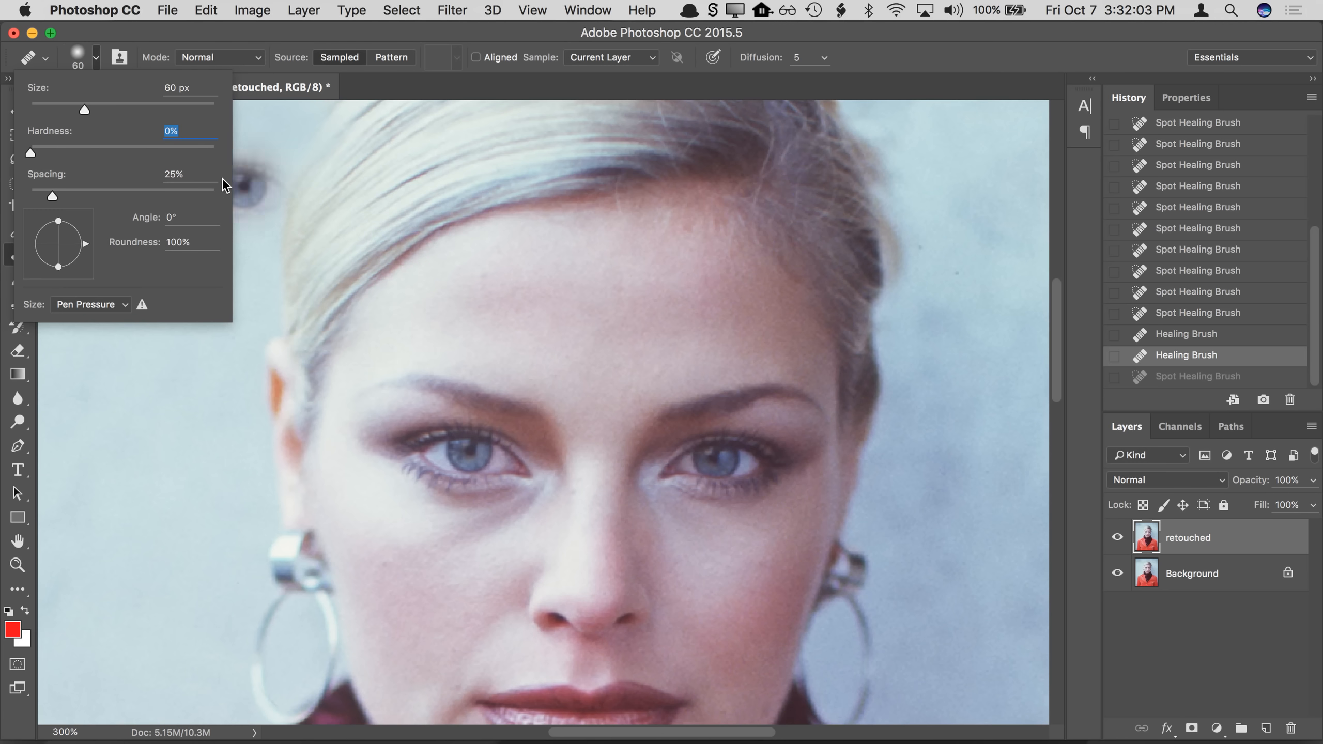
{"action": "left_click_drag", "start_coordinate": [85, 109], "coordinate": [88, 108]}
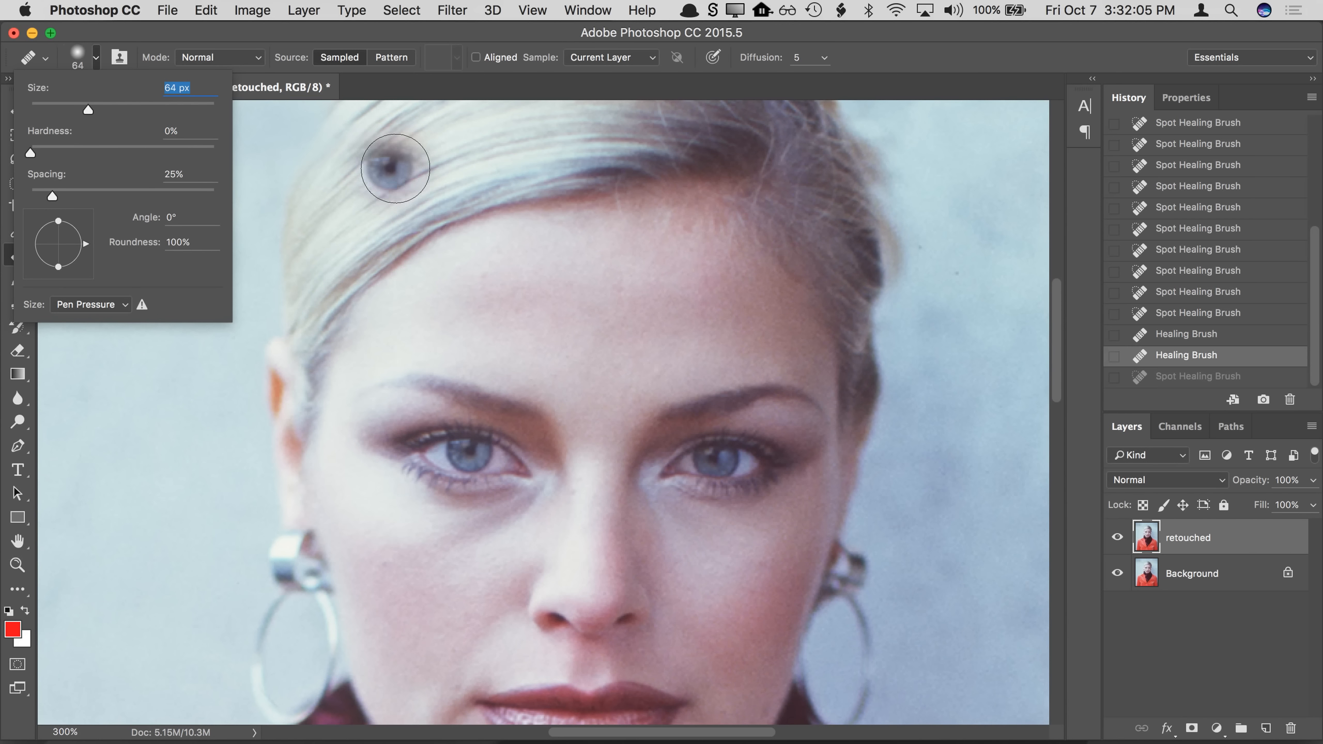
{"action": "left_click", "coordinate": [396, 167]}
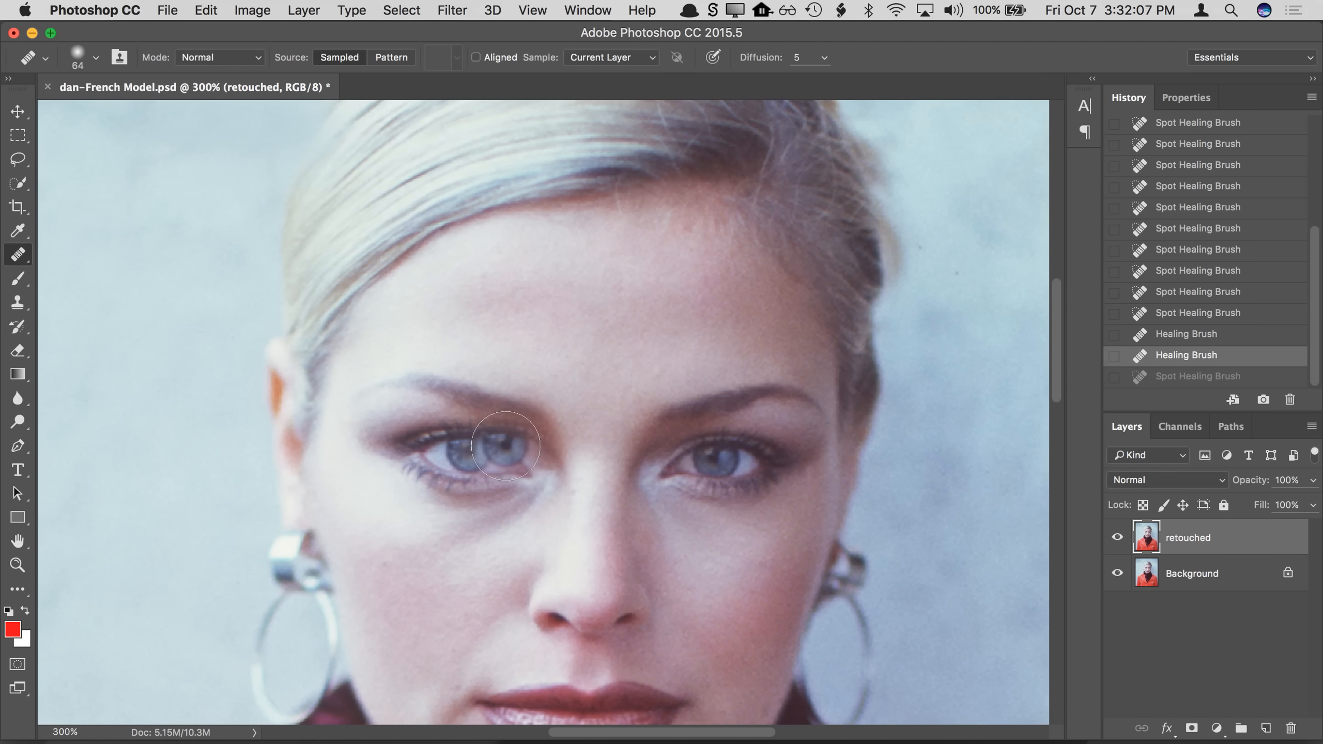
Step: Try healing a copy of the model's right eye onto the middle of the forehead, inspect it at 400%, and revert the stroke
{"action": "left_click", "coordinate": [472, 453], "text": "alt"}
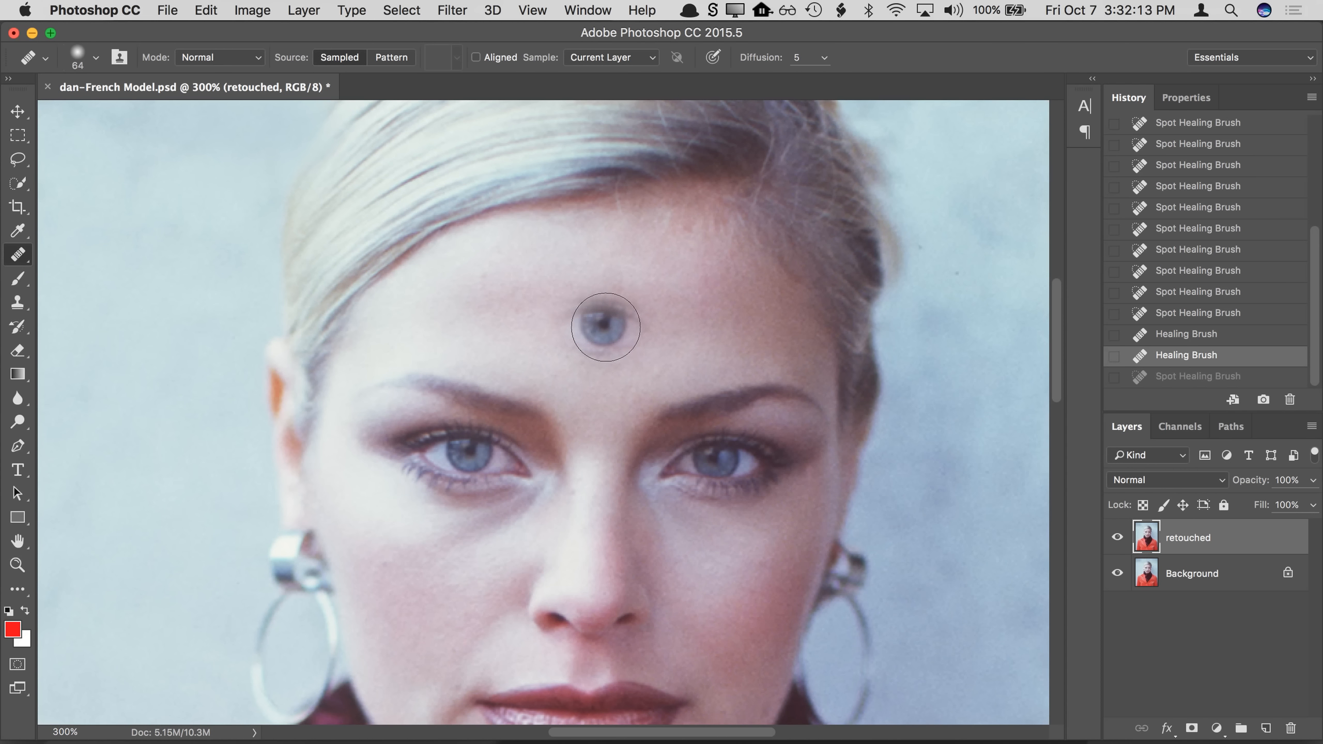
{"action": "mouse_move", "coordinate": [610, 327]}
{"action": "left_mouse_down"}
{"action": "mouse_move", "coordinate": [568, 327]}
{"action": "mouse_move", "coordinate": [646, 341]}
{"action": "mouse_move", "coordinate": [550, 326]}
{"action": "mouse_move", "coordinate": [658, 342]}
{"action": "mouse_move", "coordinate": [545, 320]}
{"action": "mouse_move", "coordinate": [657, 339]}
{"action": "left_mouse_up"}
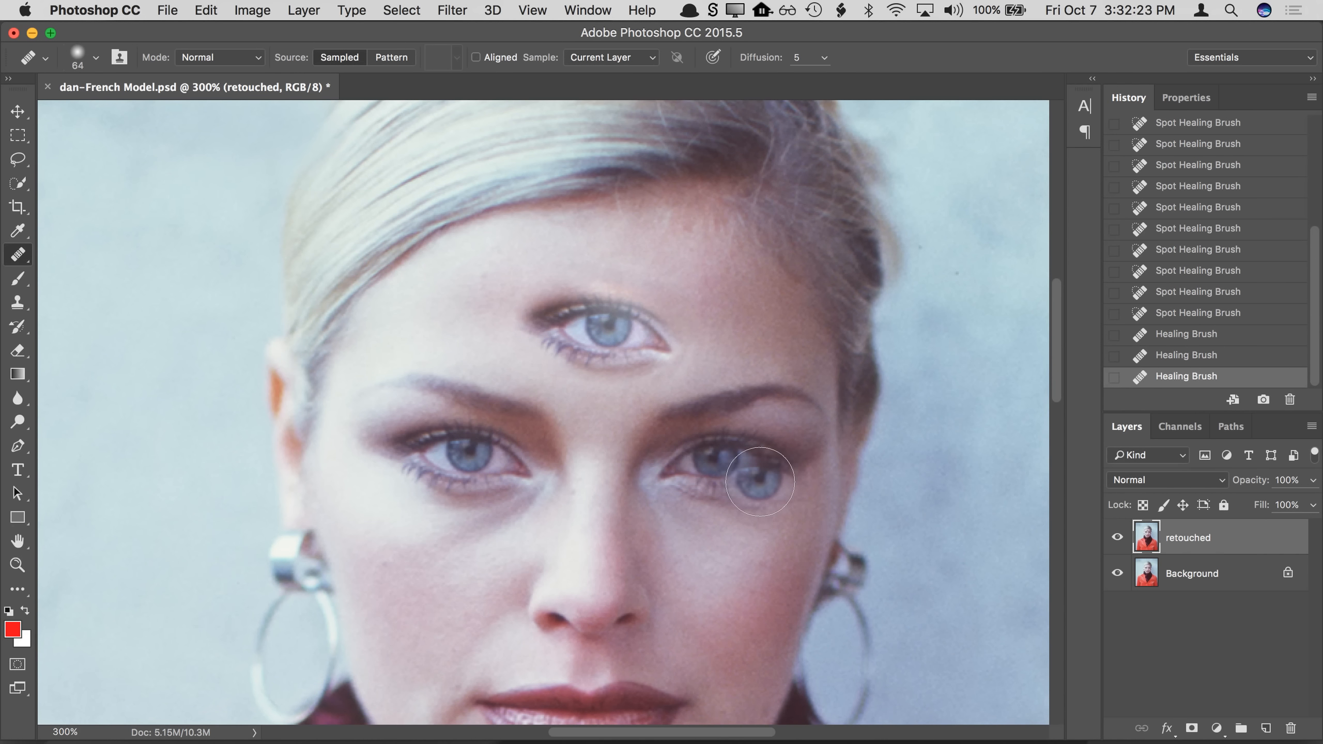
{"action": "key", "text": "super+plus"}
{"action": "left_click_drag", "start_coordinate": [824, 460], "coordinate": [790, 455]}
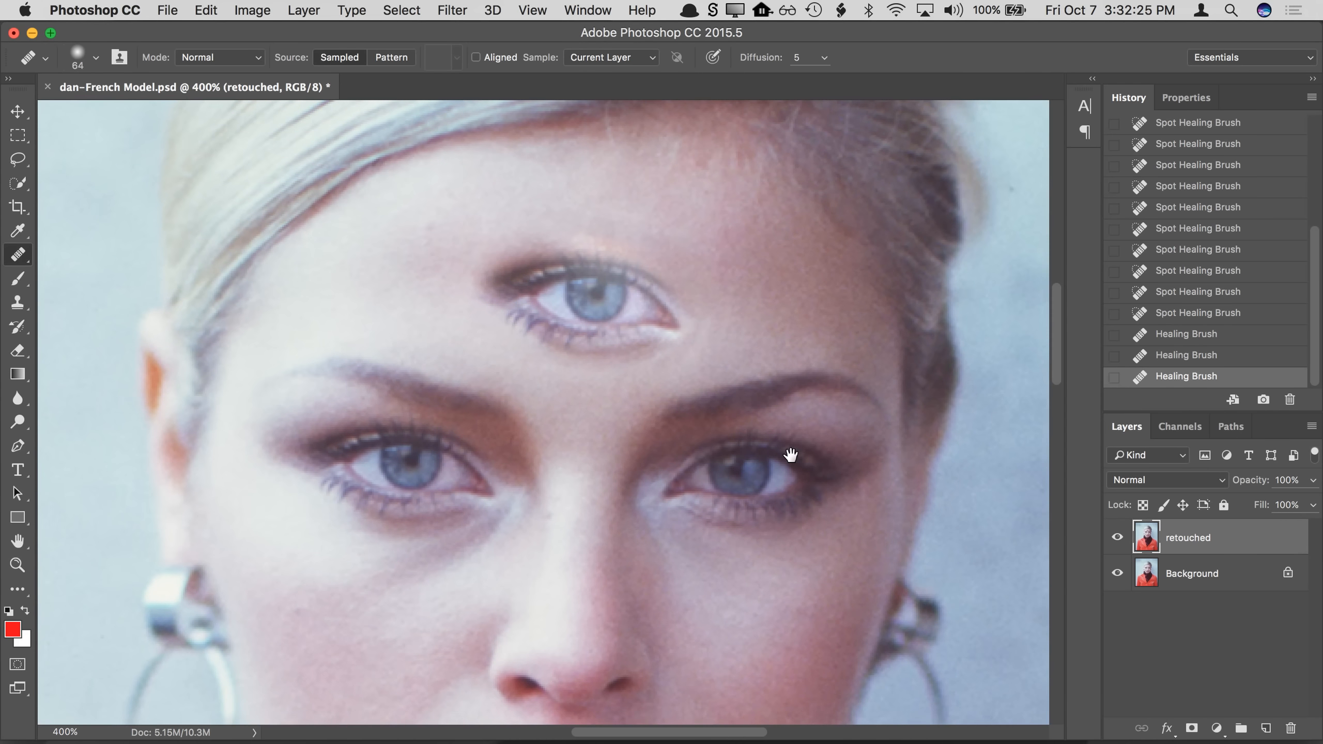
{"action": "left_click", "coordinate": [17, 111]}
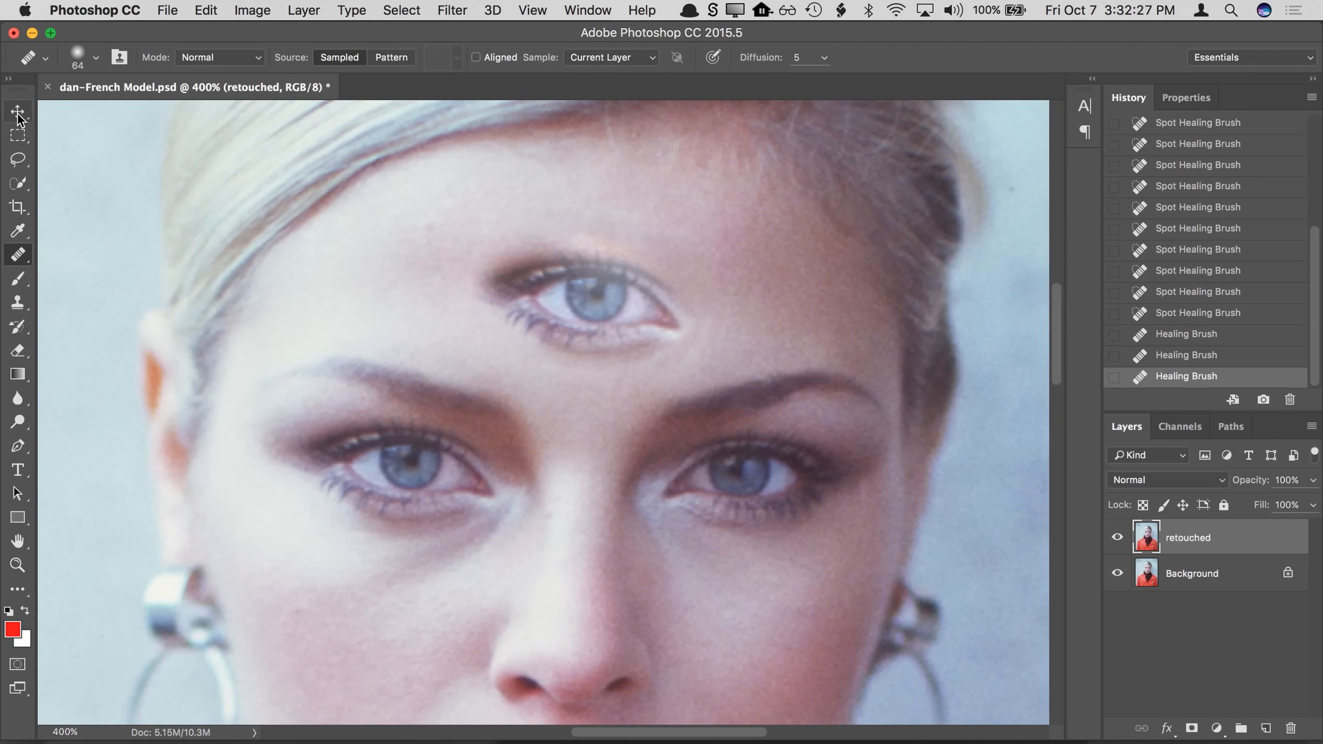
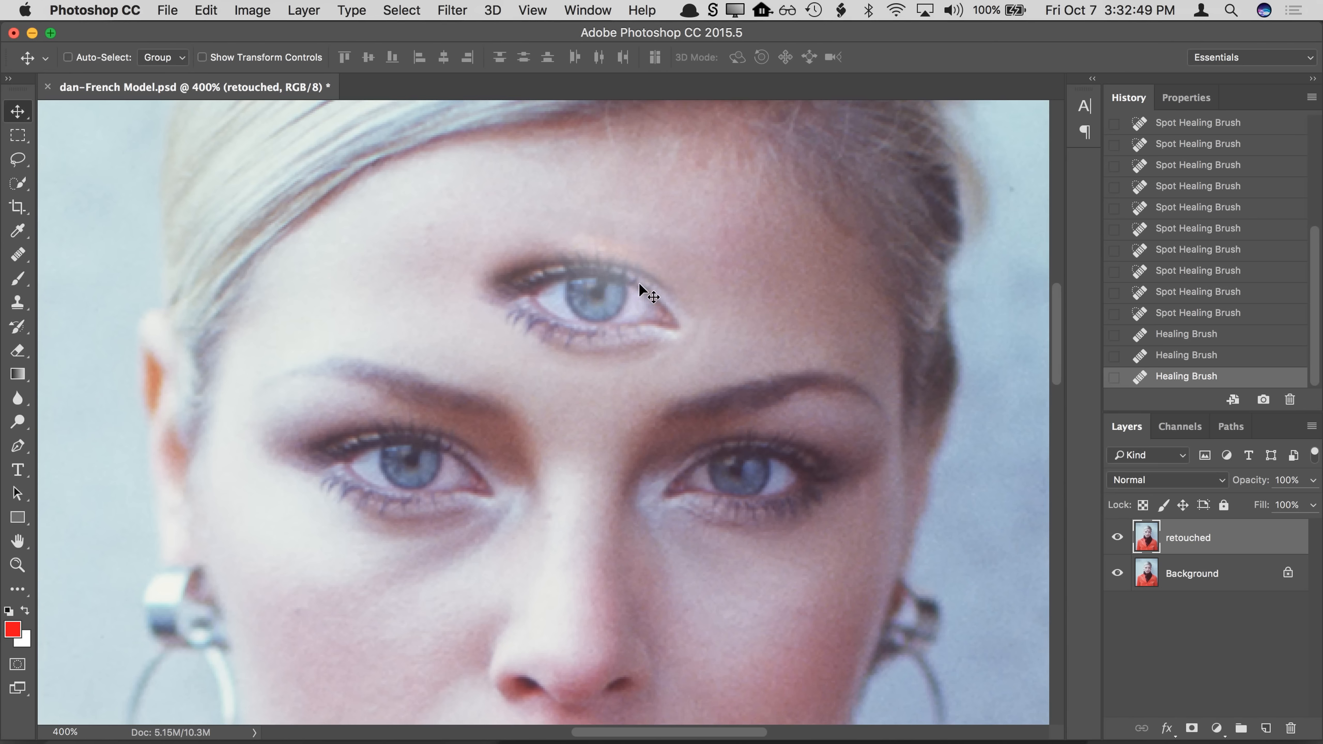
{"action": "left_click", "coordinate": [1183, 359]}
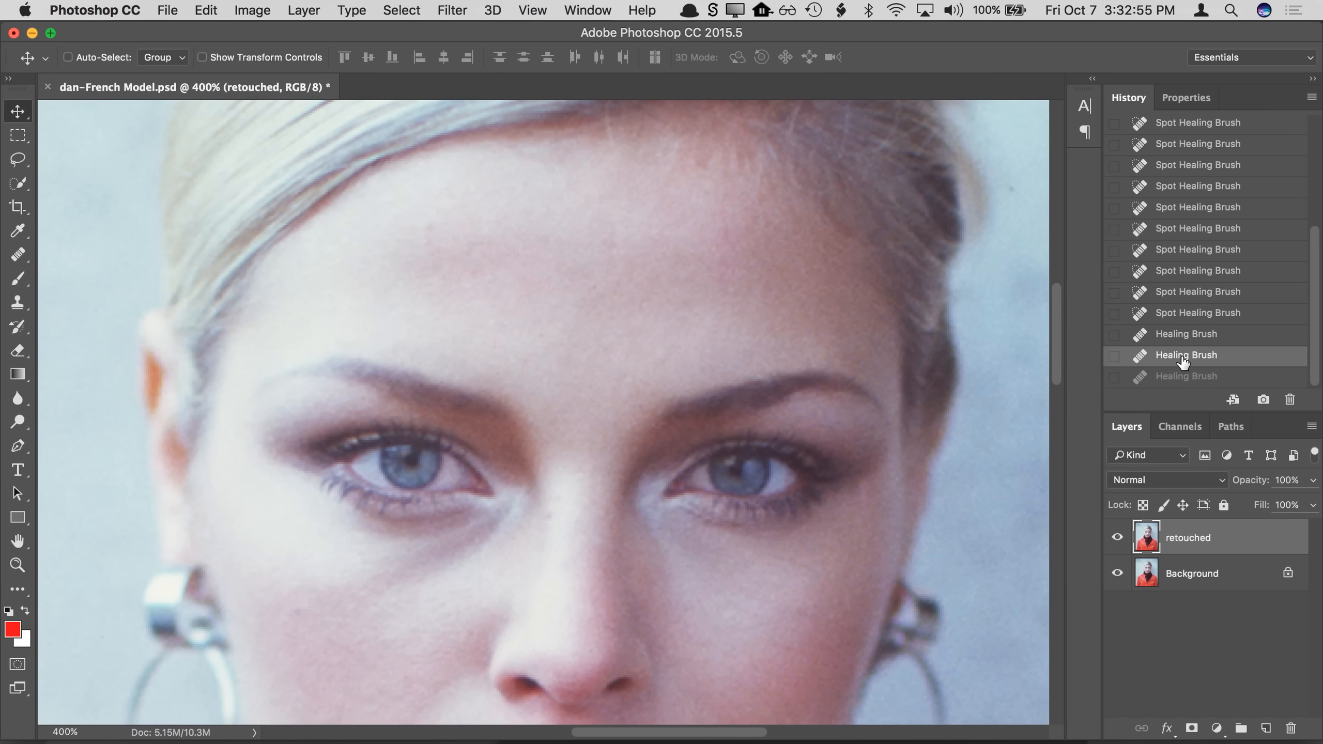
Step: Switch to the Clone Stamp tool and set its soft brush to 59 px
{"action": "left_click", "coordinate": [20, 306]}
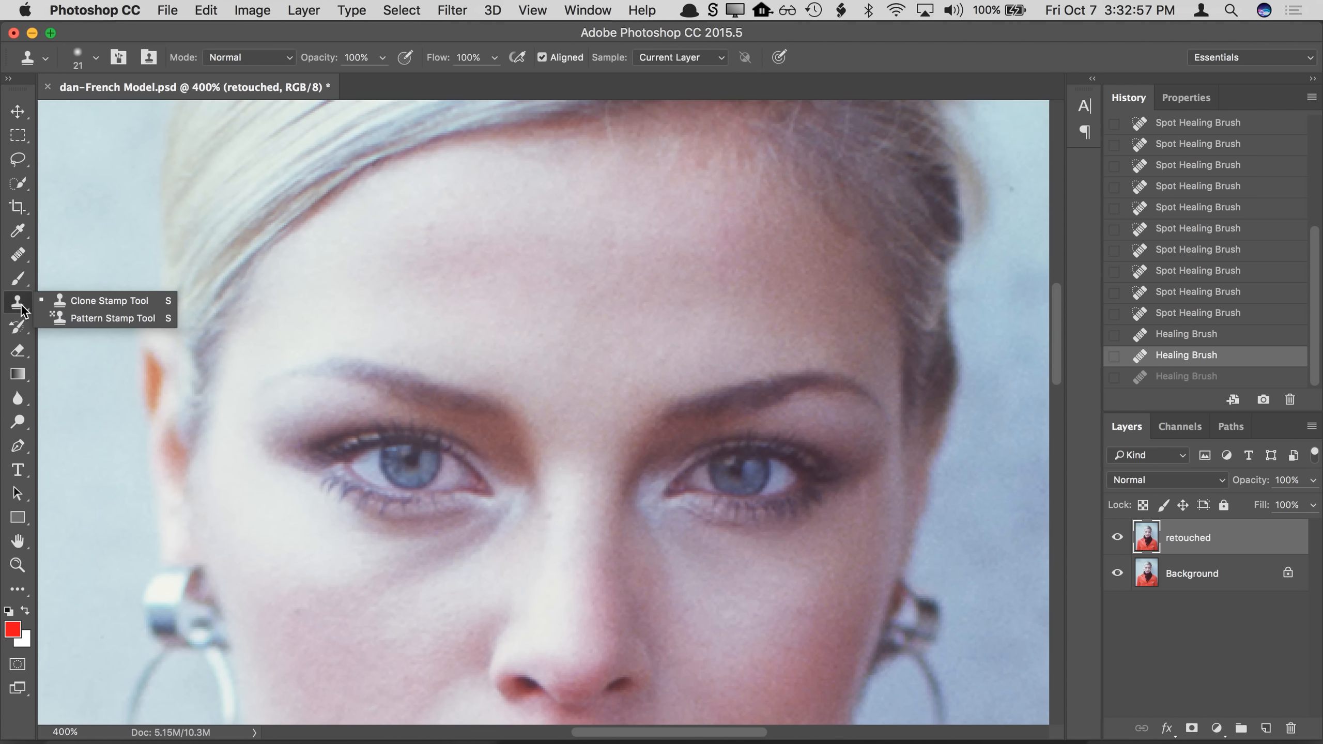
{"action": "left_click", "coordinate": [56, 304]}
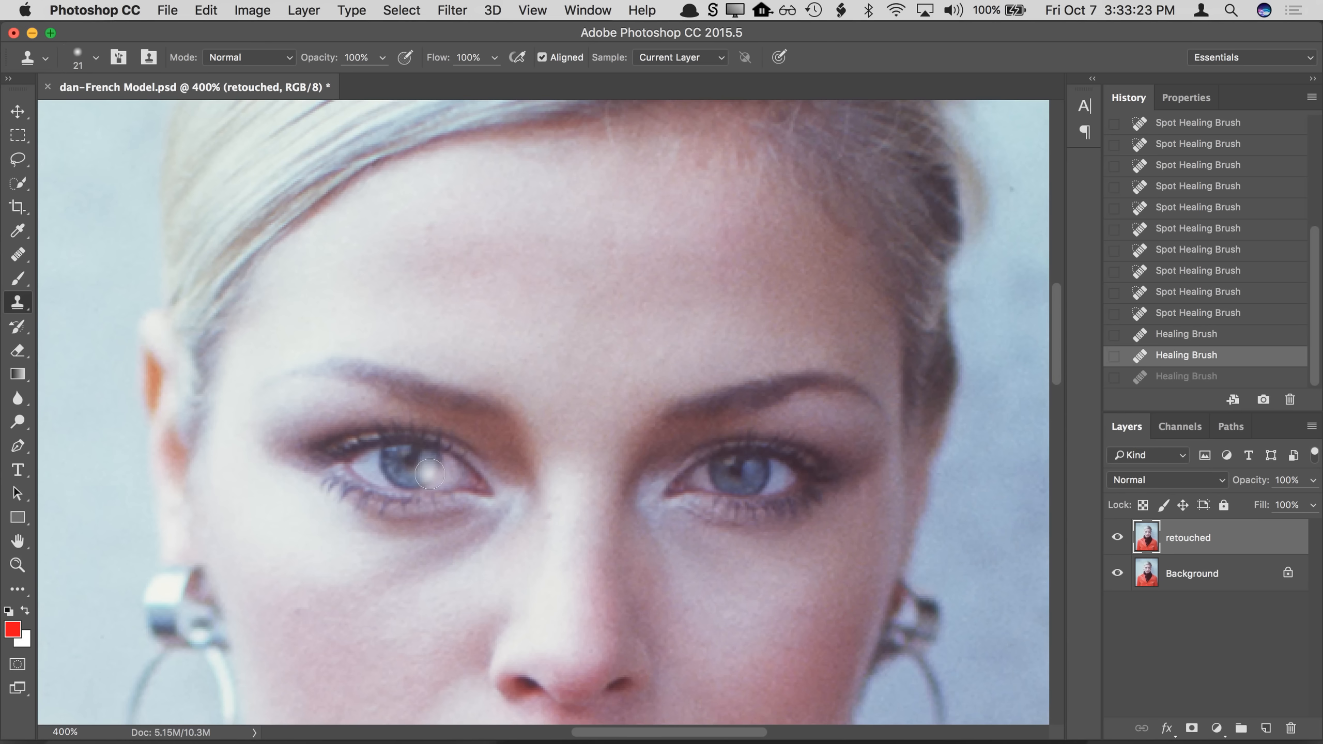
{"action": "left_click", "coordinate": [96, 58]}
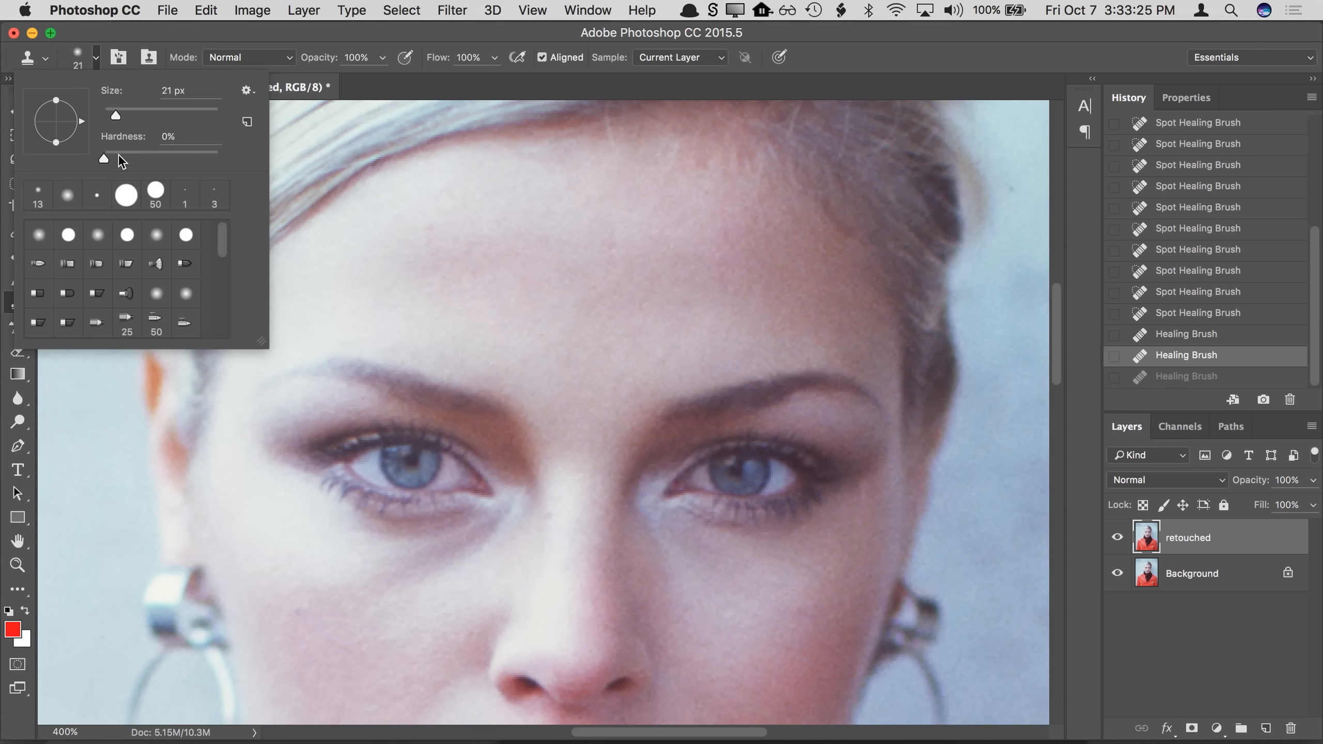
{"action": "left_click_drag", "start_coordinate": [118, 115], "coordinate": [140, 112]}
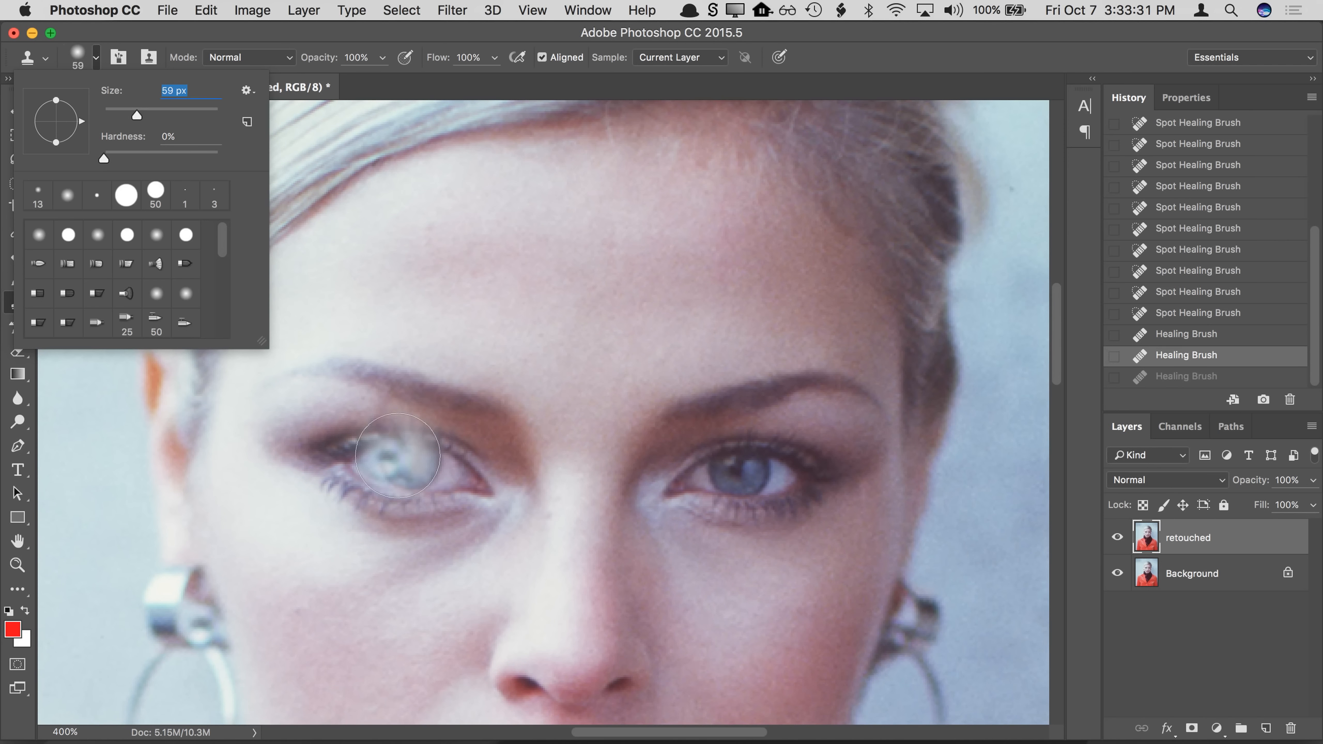
{"action": "key", "text": "Return"}
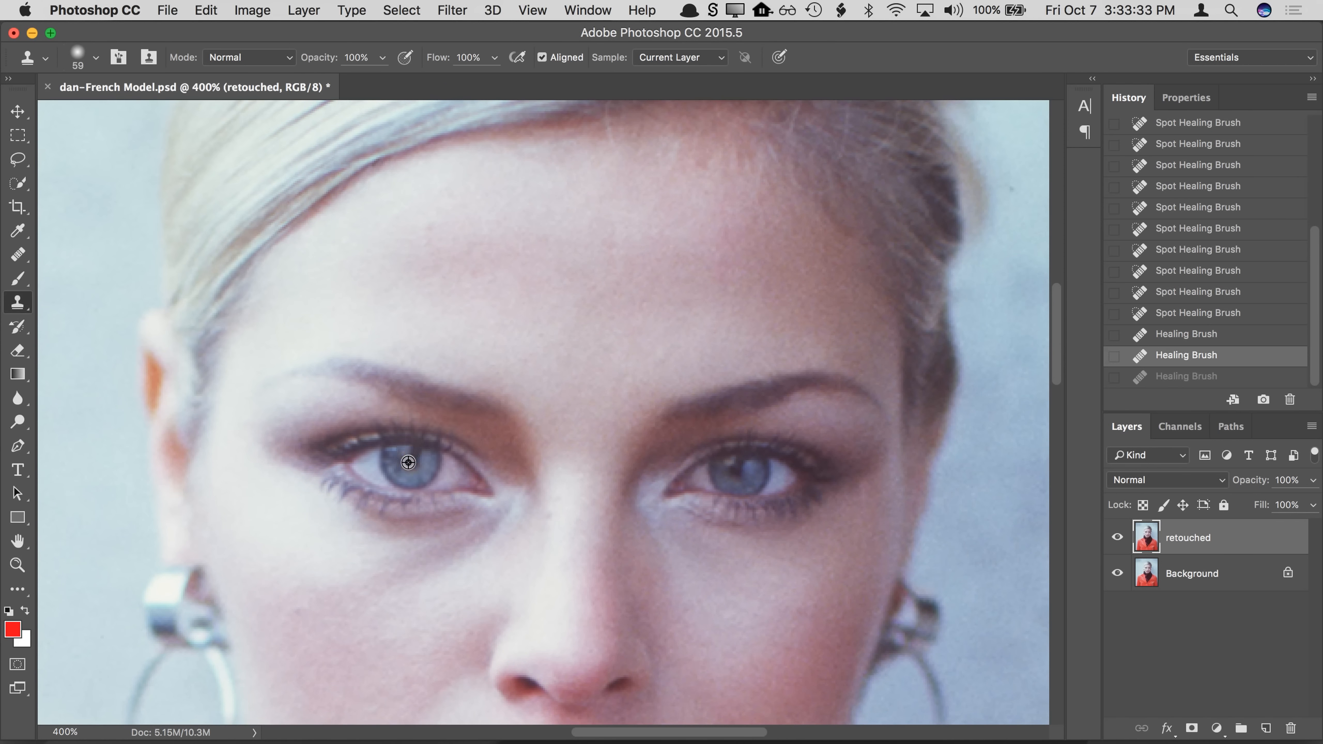
Step: Try cloning the model's right eye onto the forehead with the Clone Stamp for comparison, and revert the stroke
{"action": "left_click", "coordinate": [408, 464], "text": "alt"}
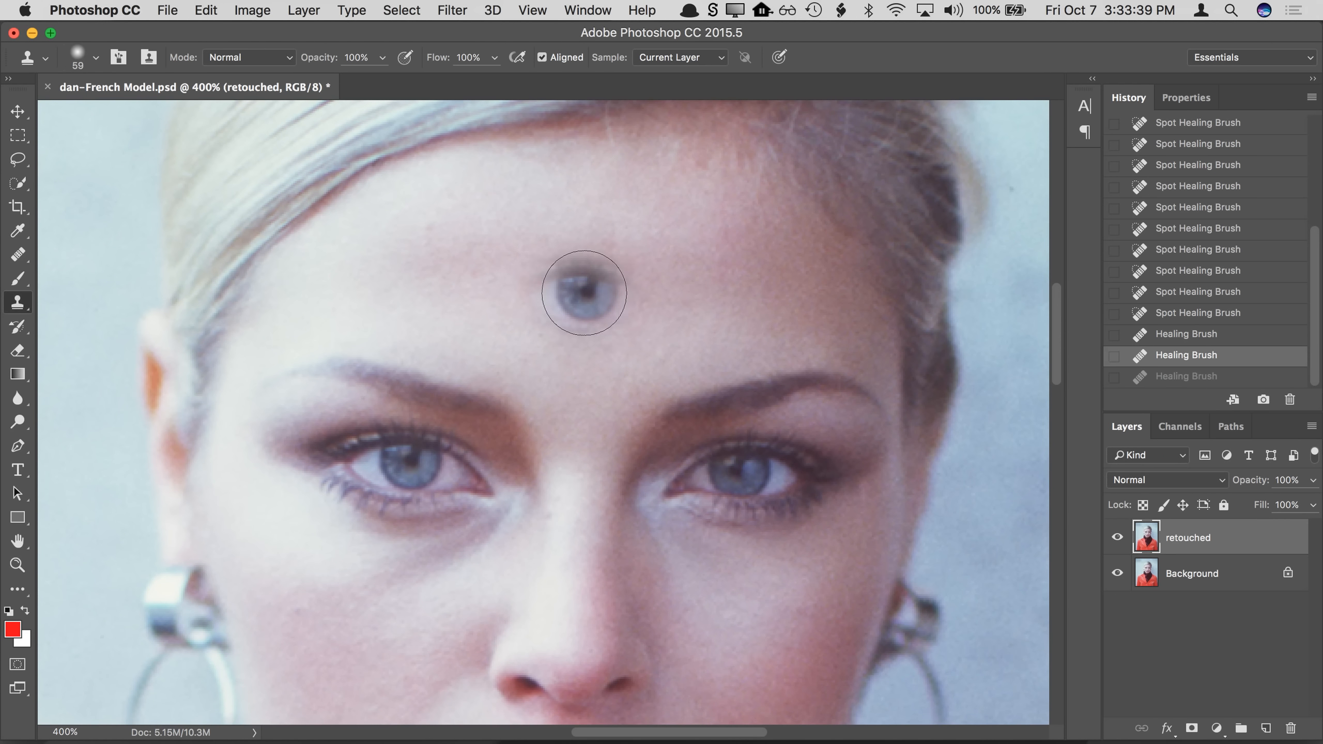
{"action": "mouse_move", "coordinate": [591, 288]}
{"action": "left_mouse_down"}
{"action": "mouse_move", "coordinate": [624, 300]}
{"action": "mouse_move", "coordinate": [529, 290]}
{"action": "mouse_move", "coordinate": [667, 325]}
{"action": "mouse_move", "coordinate": [482, 285]}
{"action": "mouse_move", "coordinate": [677, 338]}
{"action": "left_mouse_up"}
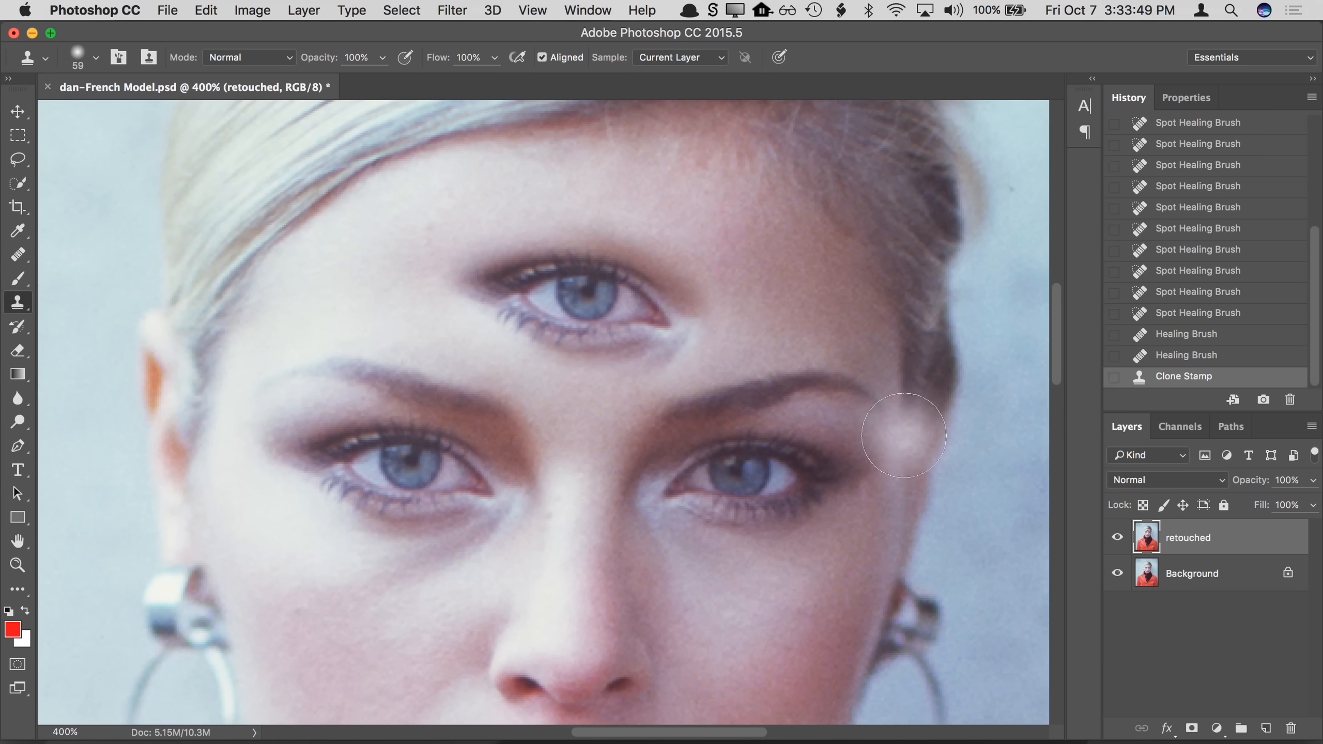
{"action": "left_click", "coordinate": [17, 111]}
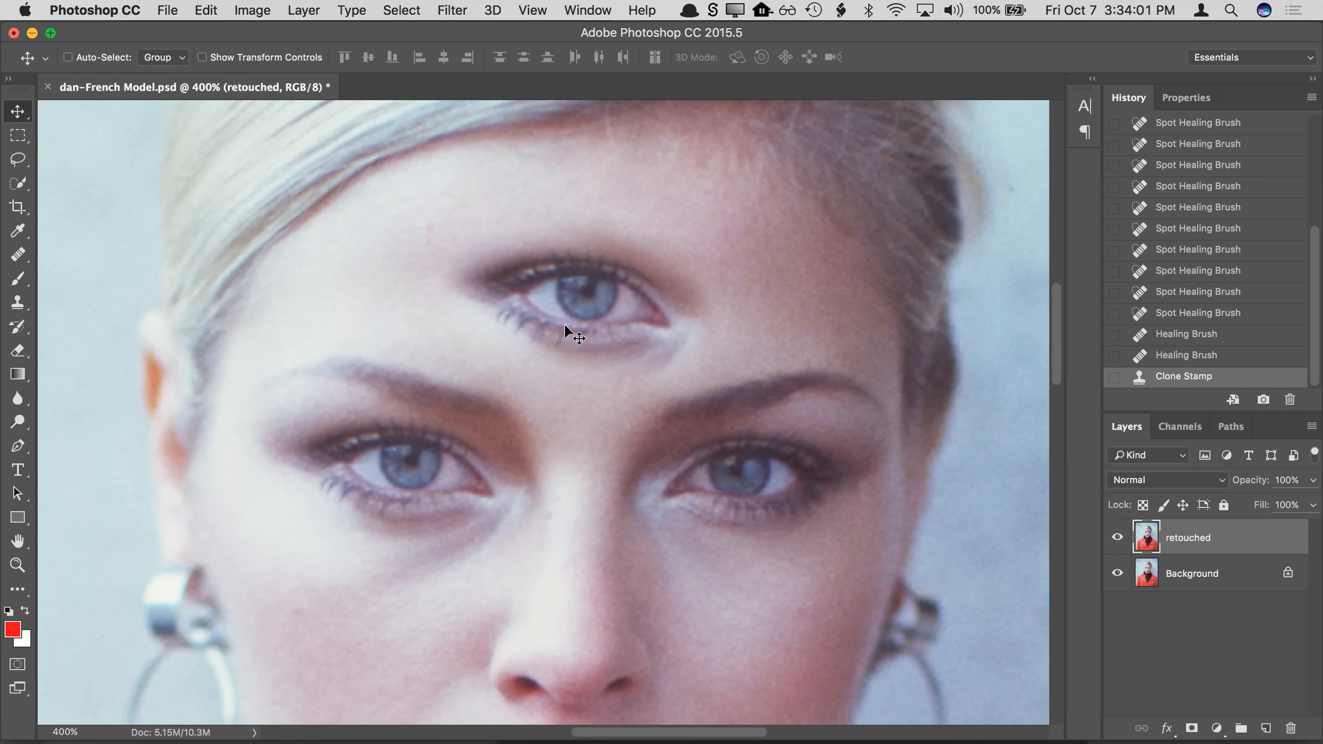
{"action": "left_click", "coordinate": [1185, 359]}
Step: Return to the Healing Brush tool, looking over the other healing tools grouped with it
{"action": "left_click", "coordinate": [19, 255]}
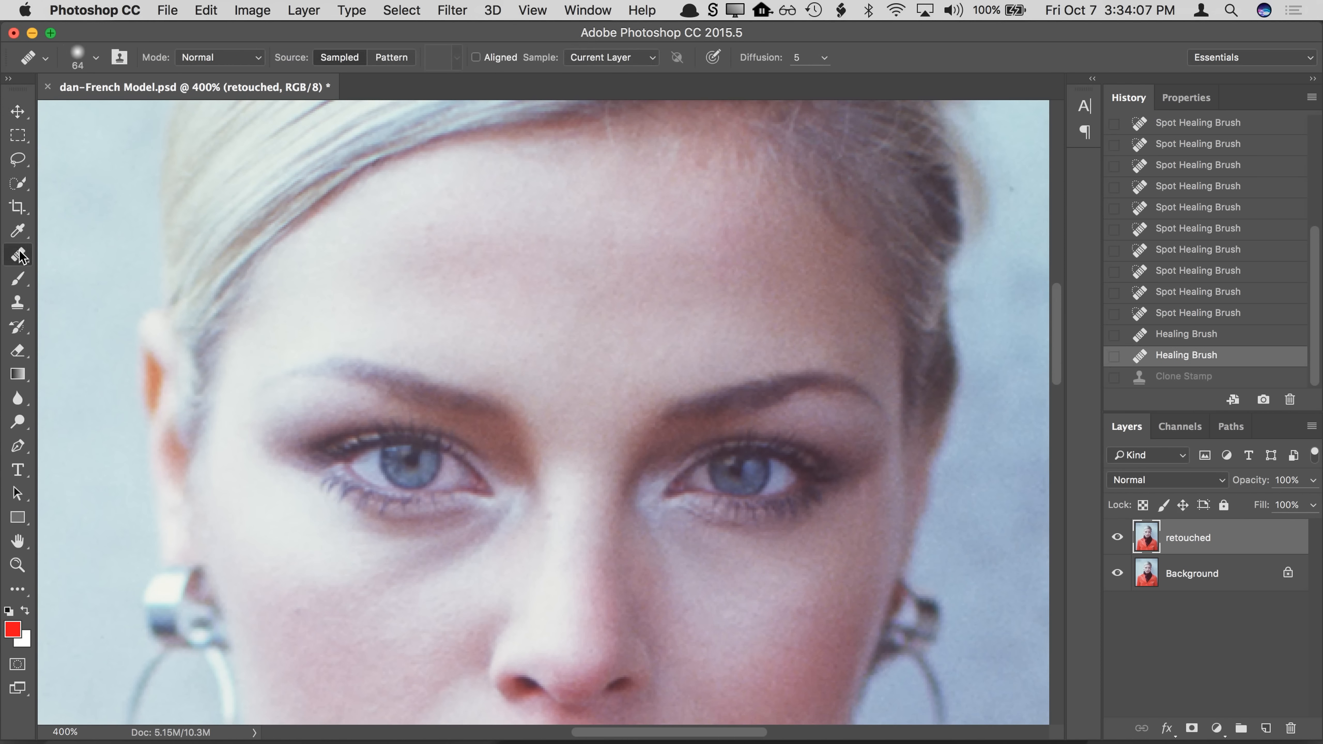
{"action": "left_click", "coordinate": [19, 255]}
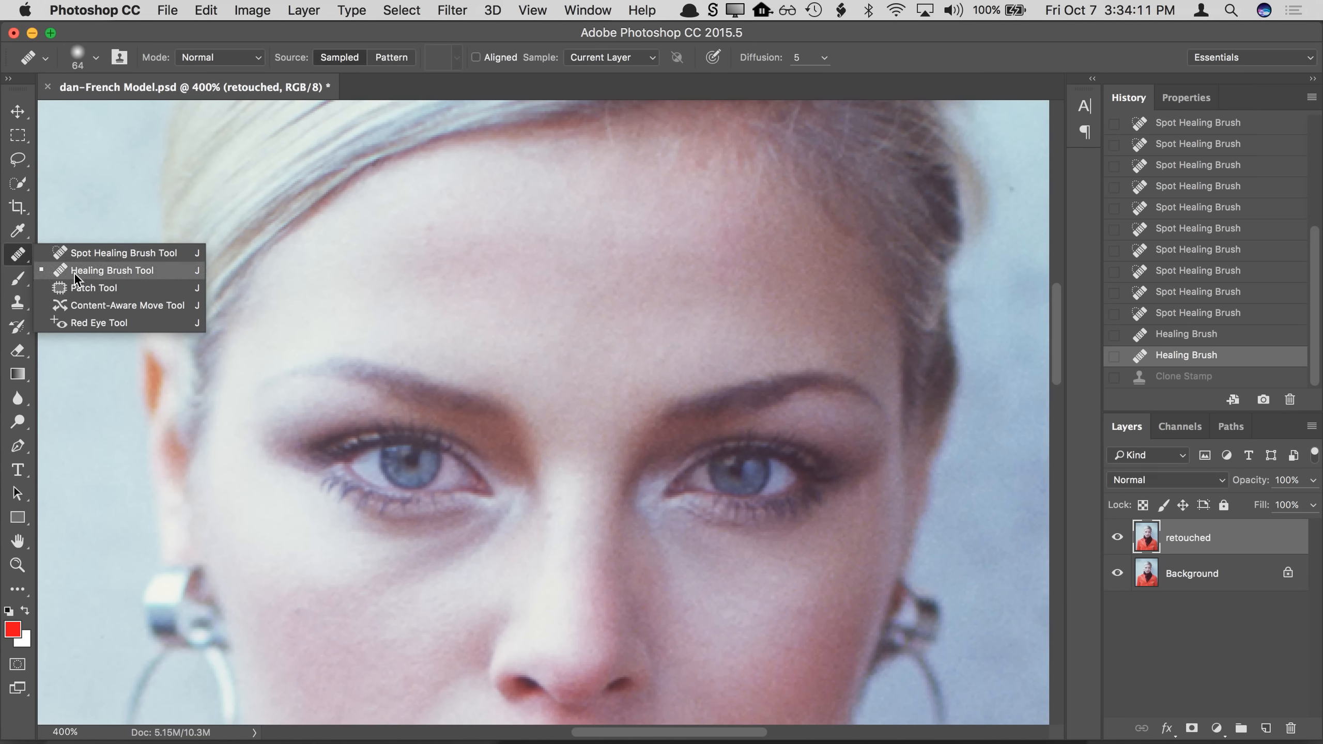
{"action": "left_click", "coordinate": [24, 260]}
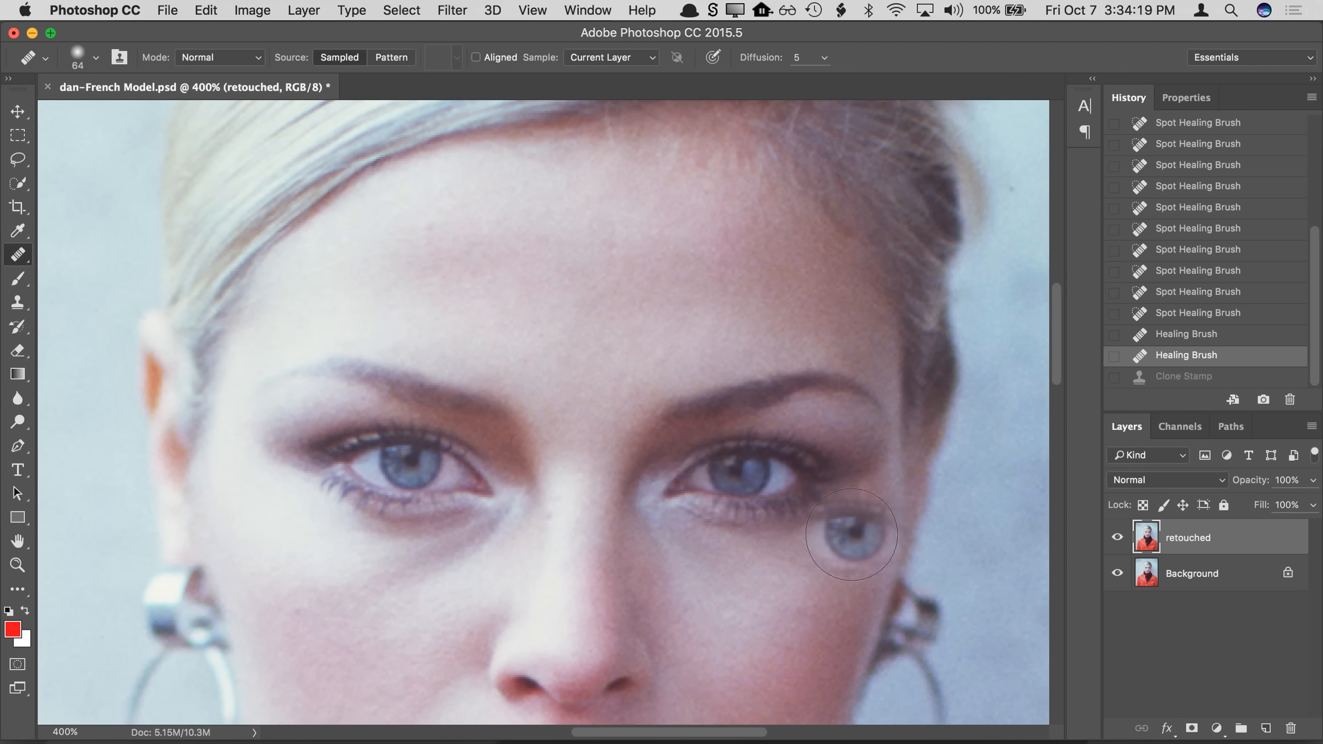
Step: Compare the whole jacket with the original at 200% by hiding and showing the retouched layer
{"action": "left_click_drag", "start_coordinate": [880, 629], "coordinate": [880, 454]}
{"action": "left_click_drag", "start_coordinate": [915, 670], "coordinate": [893, 303]}
{"action": "key", "text": "super+minus"}
{"action": "key", "text": "super+minus"}
{"action": "key", "text": "super+minus"}
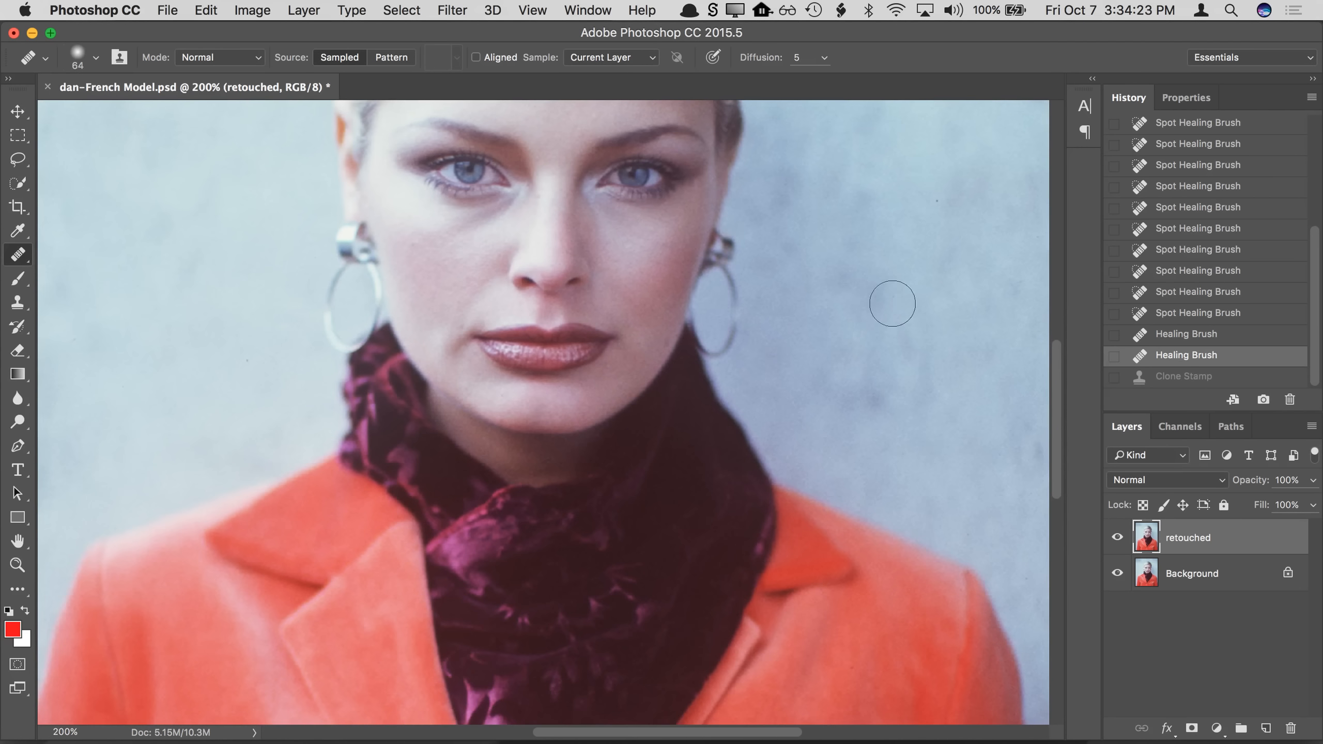
{"action": "left_click_drag", "start_coordinate": [973, 685], "coordinate": [974, 293]}
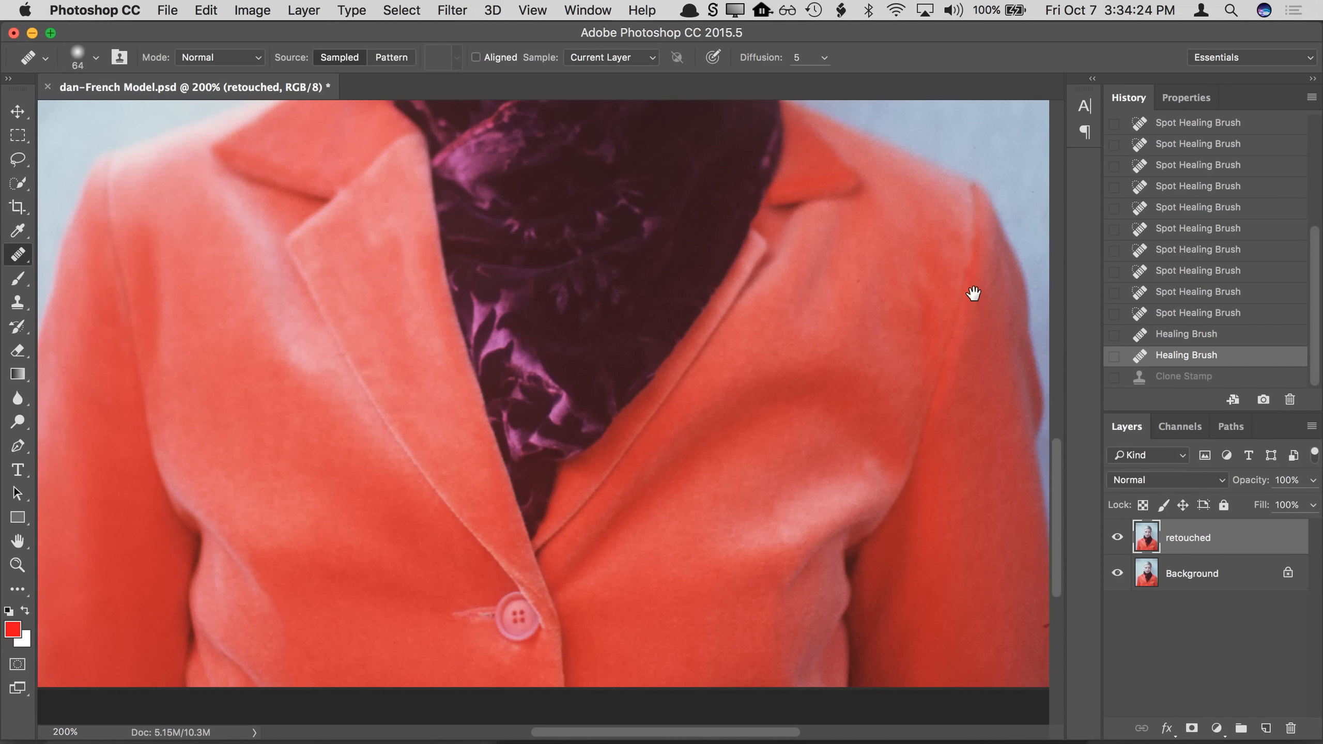
{"action": "left_click", "coordinate": [1117, 539]}
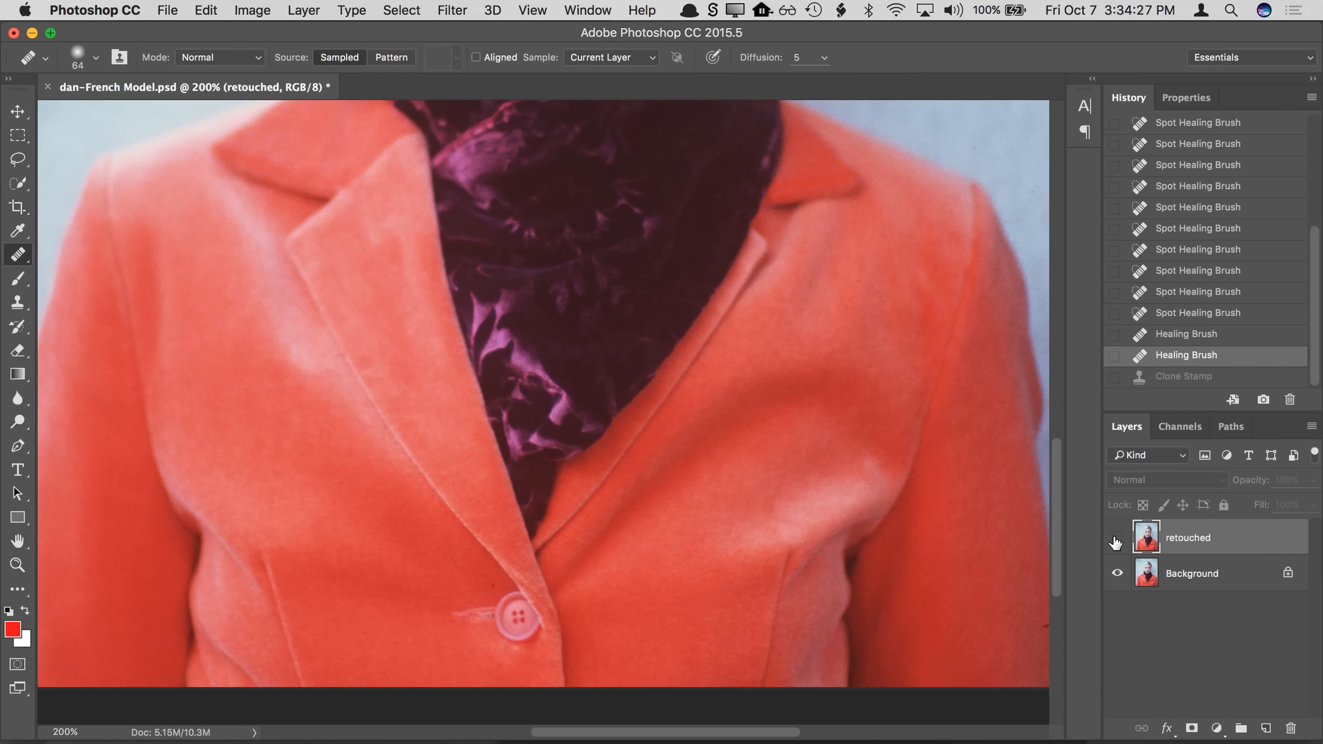
{"action": "left_click", "coordinate": [1116, 538]}
{"action": "left_click", "coordinate": [1117, 538]}
{"action": "left_click", "coordinate": [1116, 539]}
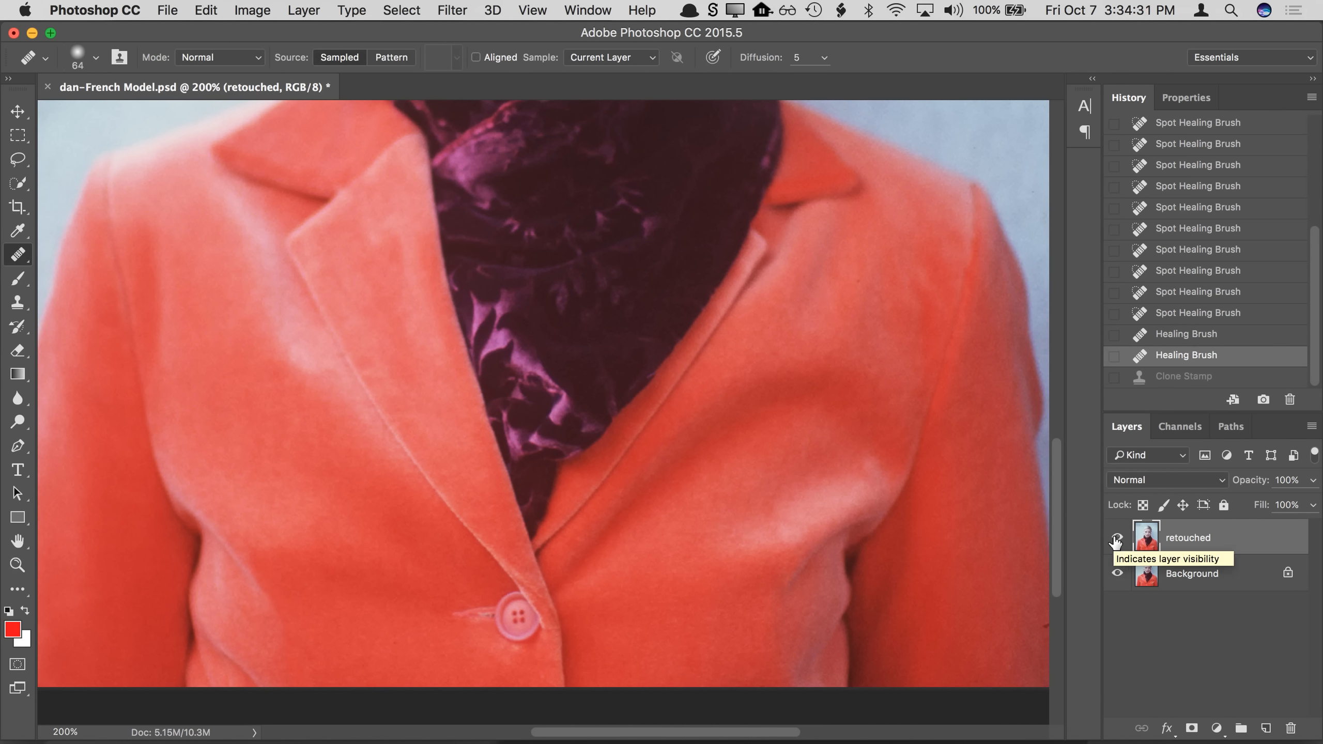
Step: Switch to the Move tool and save the retouched portrait document under its existing file name
{"action": "key", "text": "super+0"}
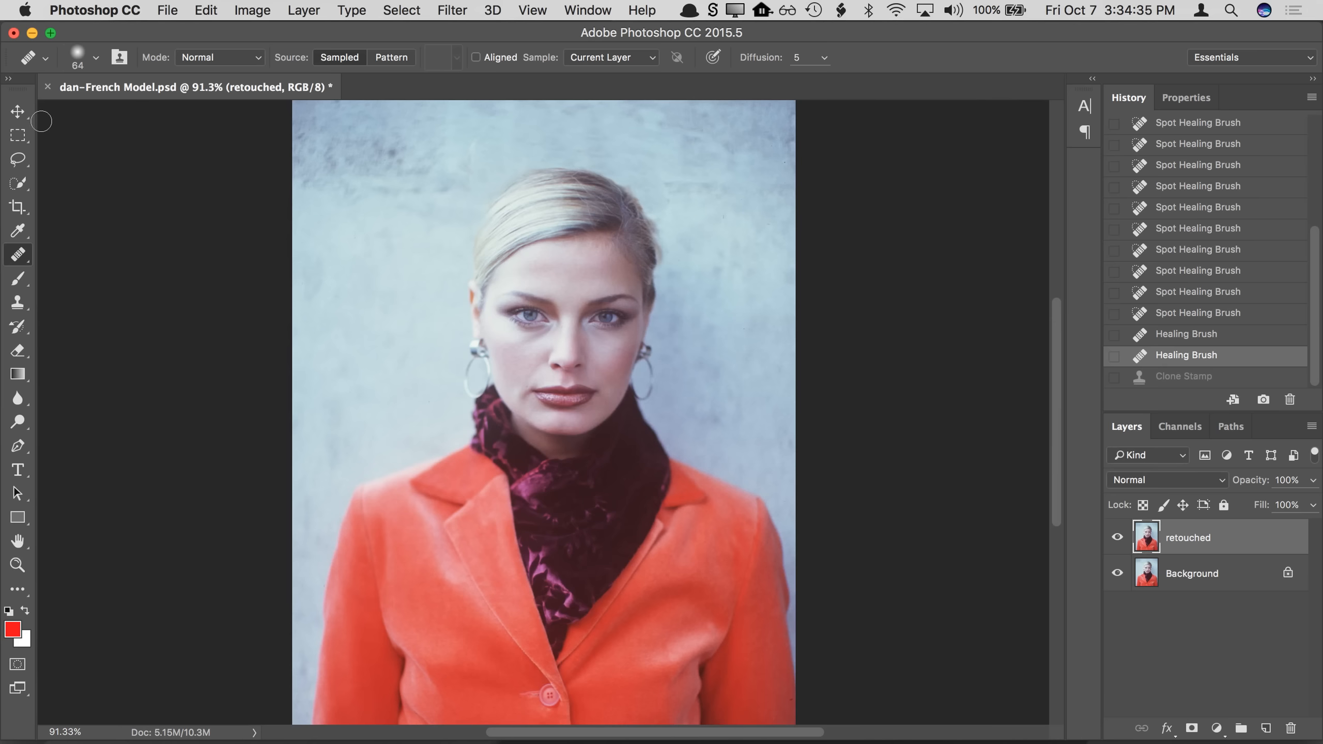
{"action": "left_click", "coordinate": [17, 111]}
{"action": "left_click", "coordinate": [178, 10]}
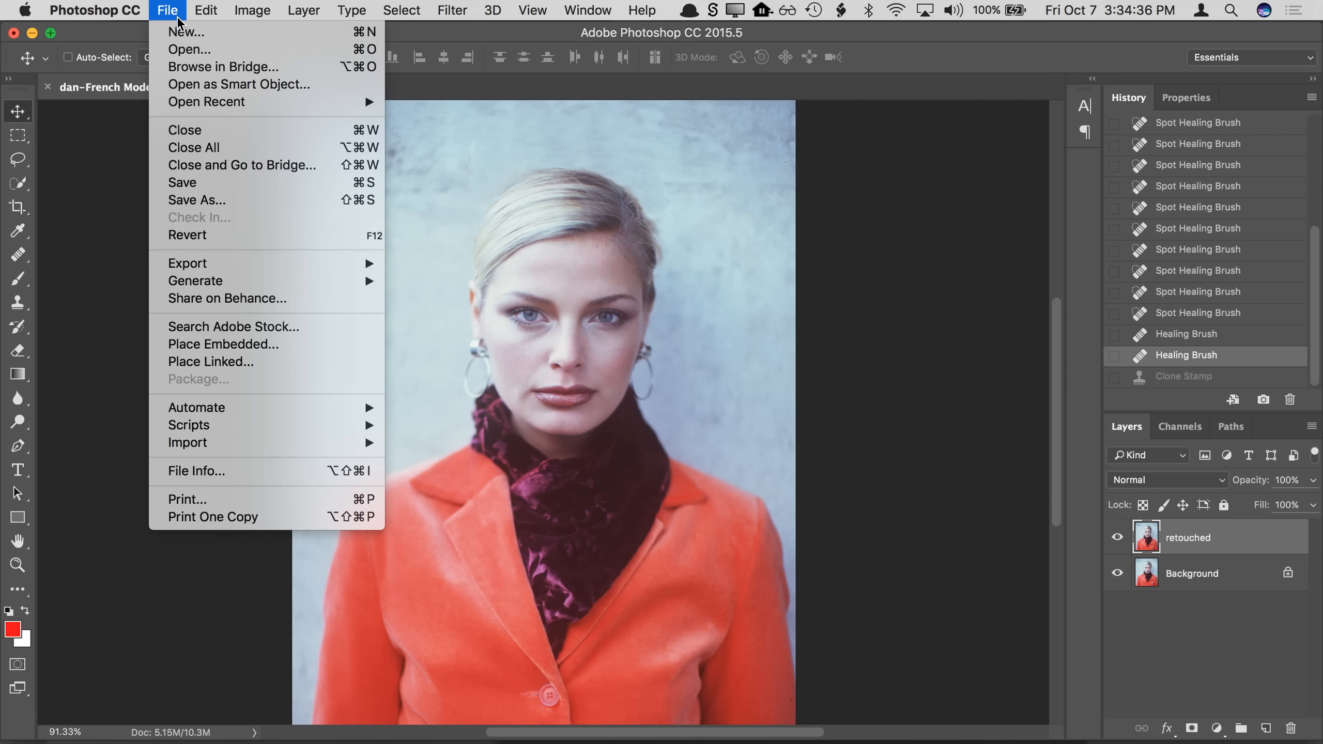
{"action": "left_click", "coordinate": [197, 182]}
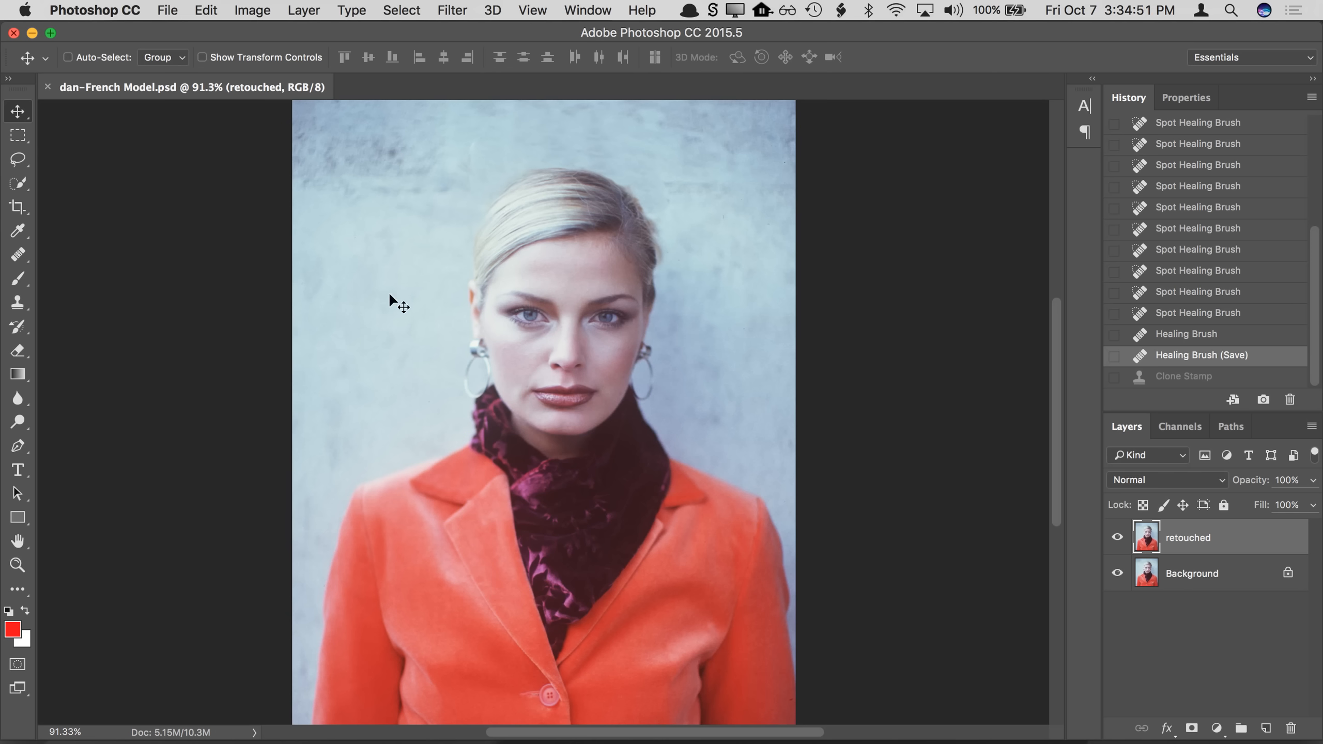
{"action": "key", "text": "super+space"}
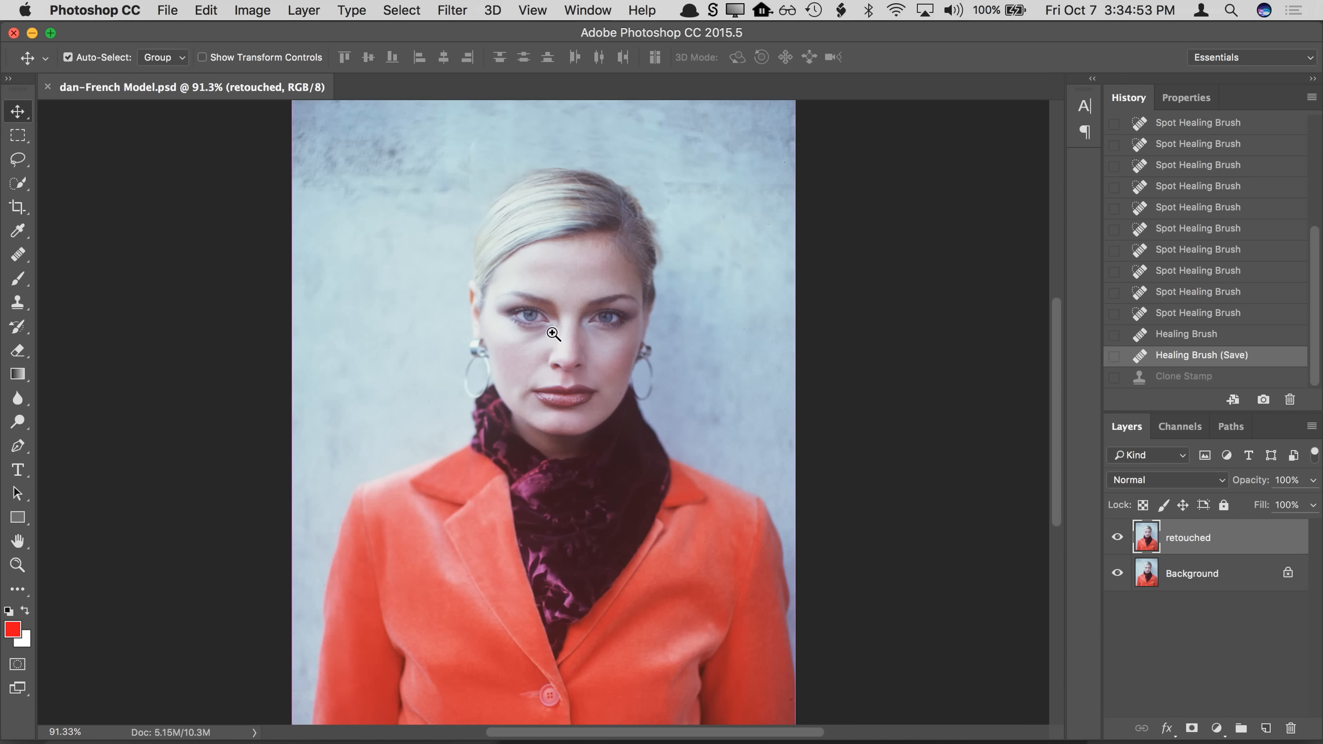
Step: Rename the retouched layer to "retouching"
{"action": "left_click", "coordinate": [553, 333]}
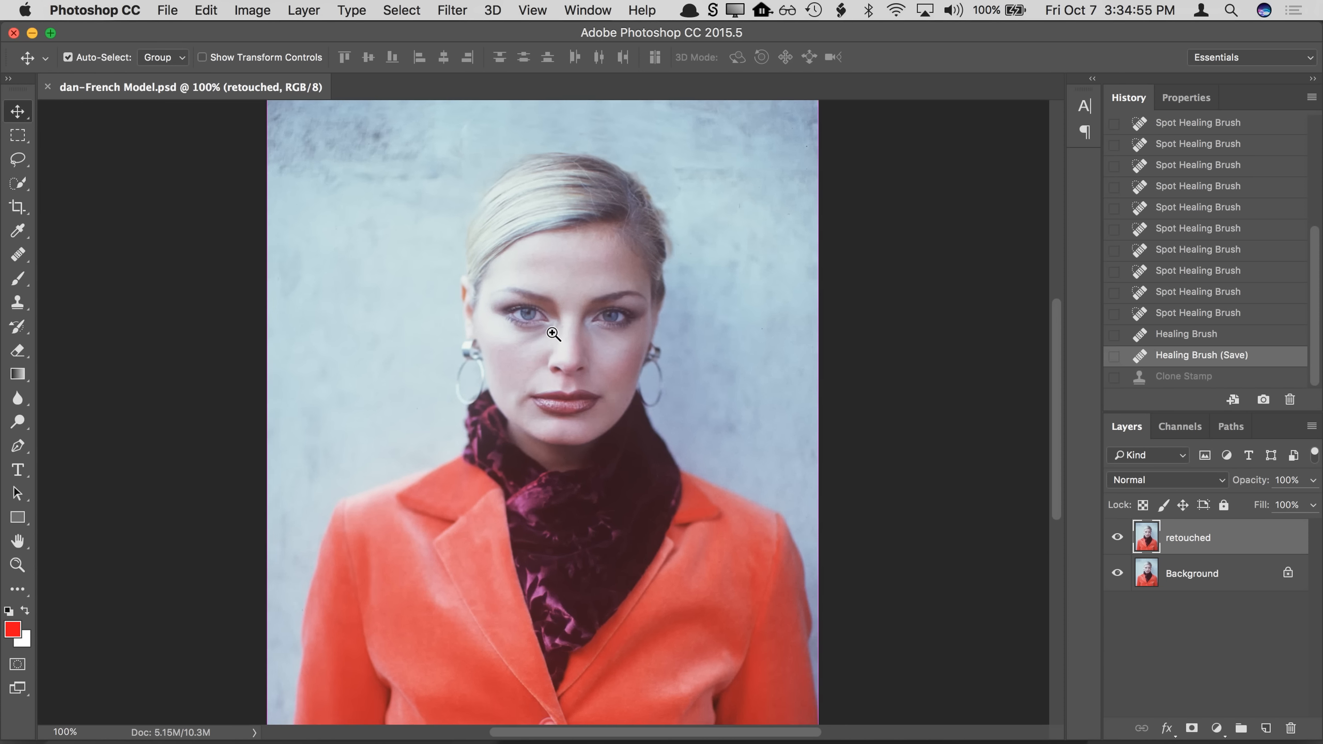
{"action": "left_click", "coordinate": [561, 330]}
{"action": "left_click", "coordinate": [596, 329]}
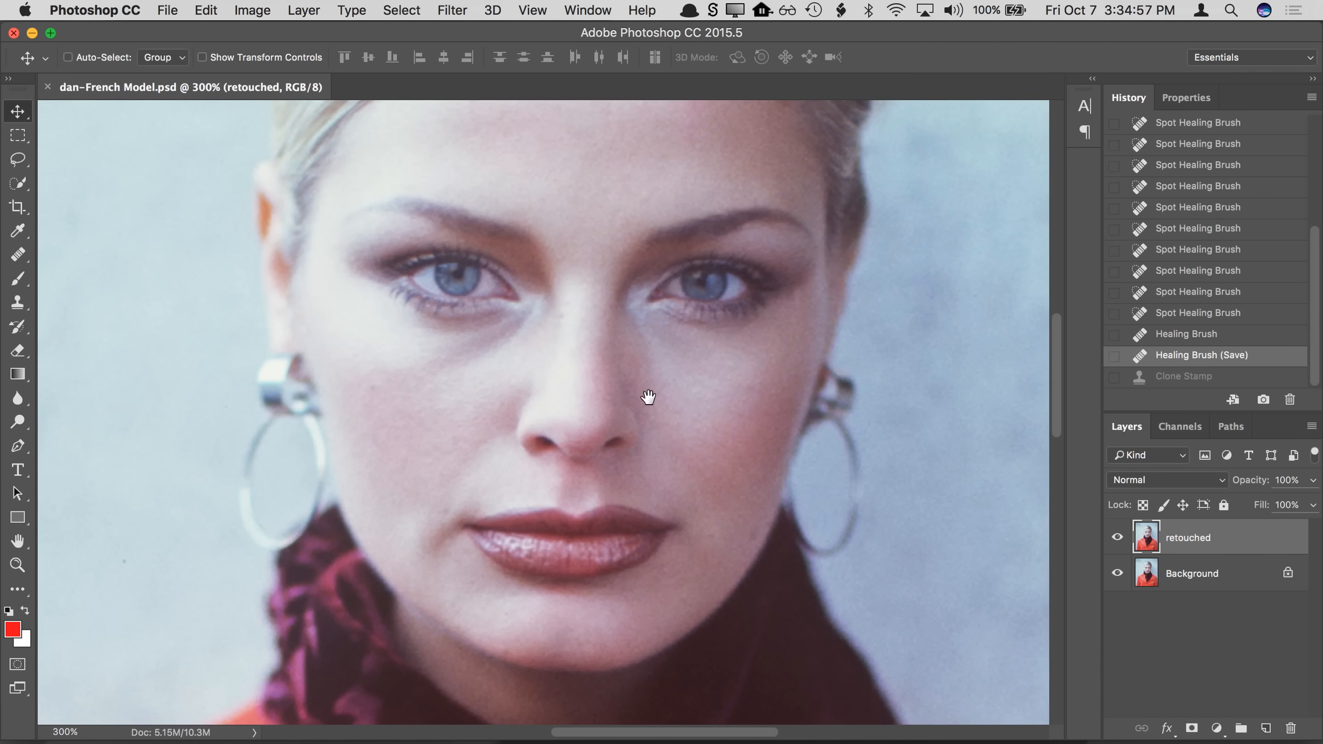
{"action": "scroll", "coordinate": [658, 370], "scroll_direction": "right", "scroll_amount": 2}
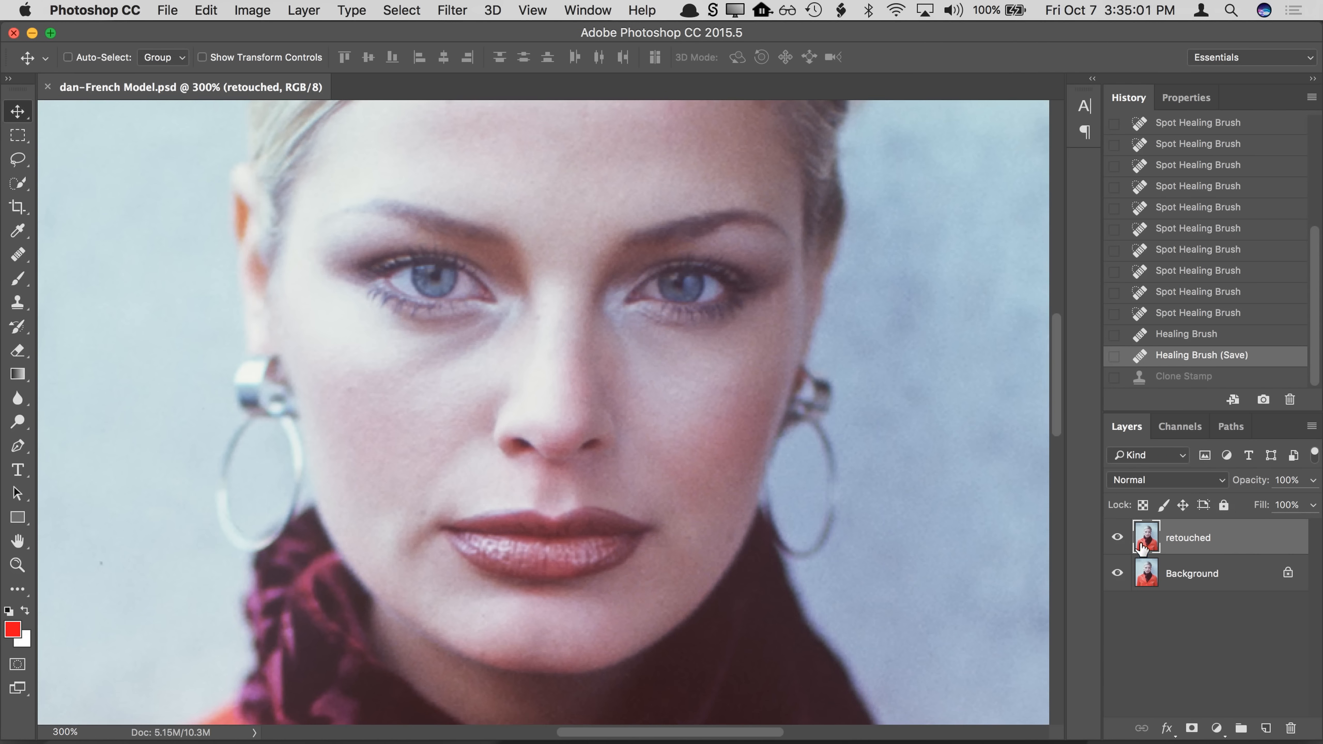
{"action": "double_click", "coordinate": [1198, 539]}
{"action": "key", "text": "Right"}
{"action": "key", "text": "shift+Left"}
{"action": "key", "text": "shift+Left"}
{"action": "type", "text": "ing"}
{"action": "key", "text": "Return"}
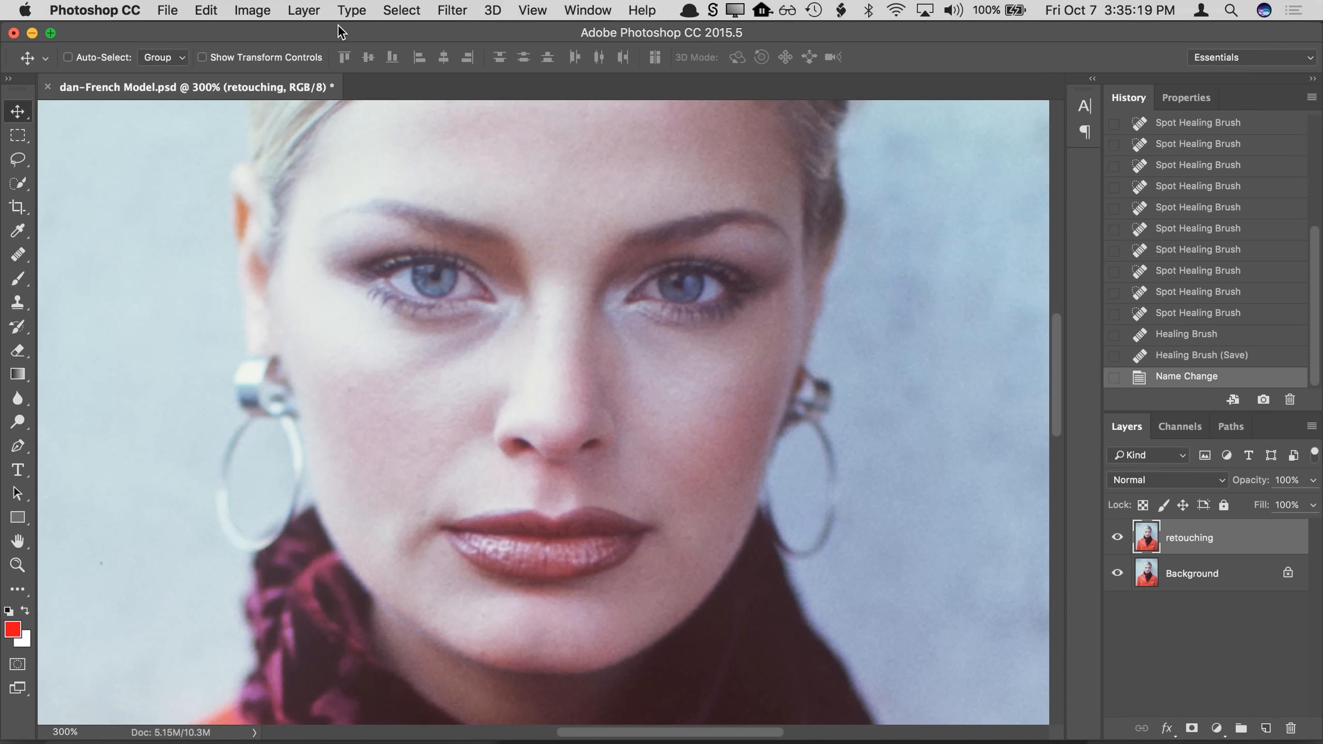
Step: Duplicate the retouching layer with Layer Via Copy and name the copy "smile"
{"action": "left_click", "coordinate": [303, 11]}
{"action": "mouse_move", "coordinate": [326, 36]}
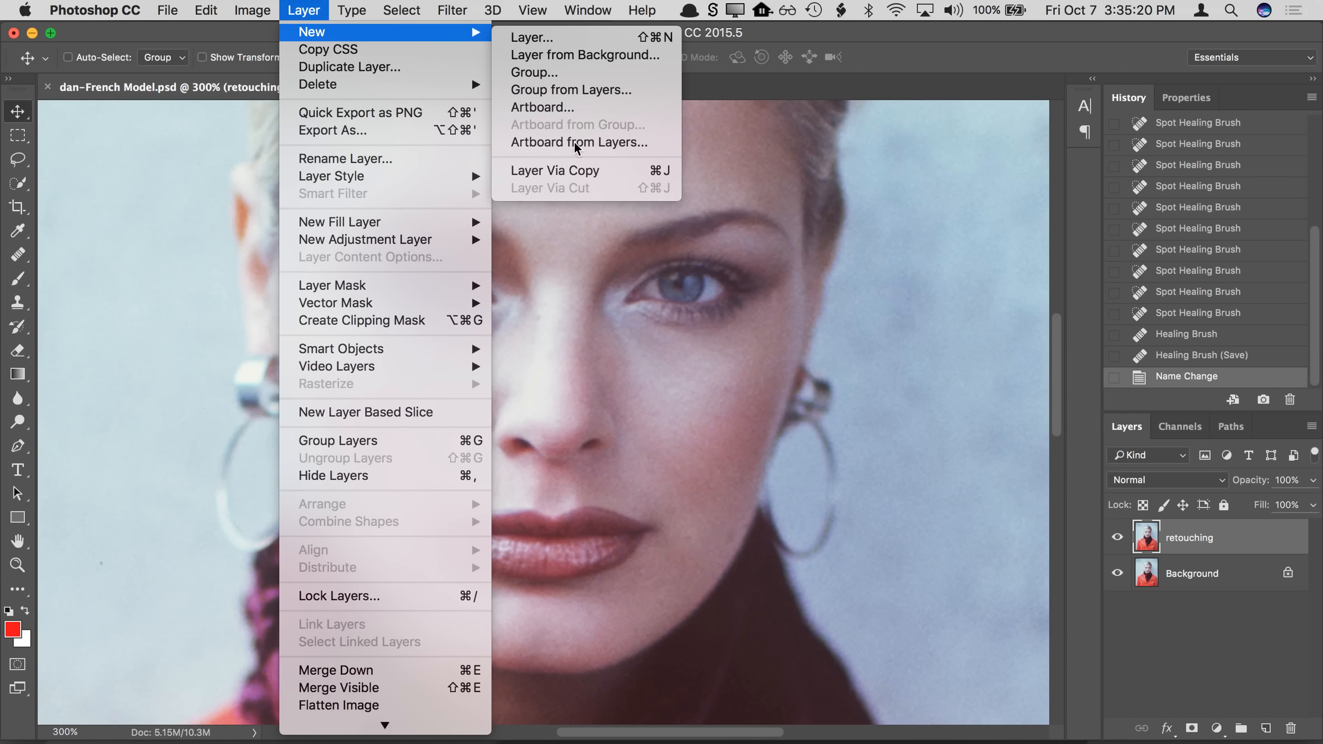
{"action": "left_click", "coordinate": [584, 171]}
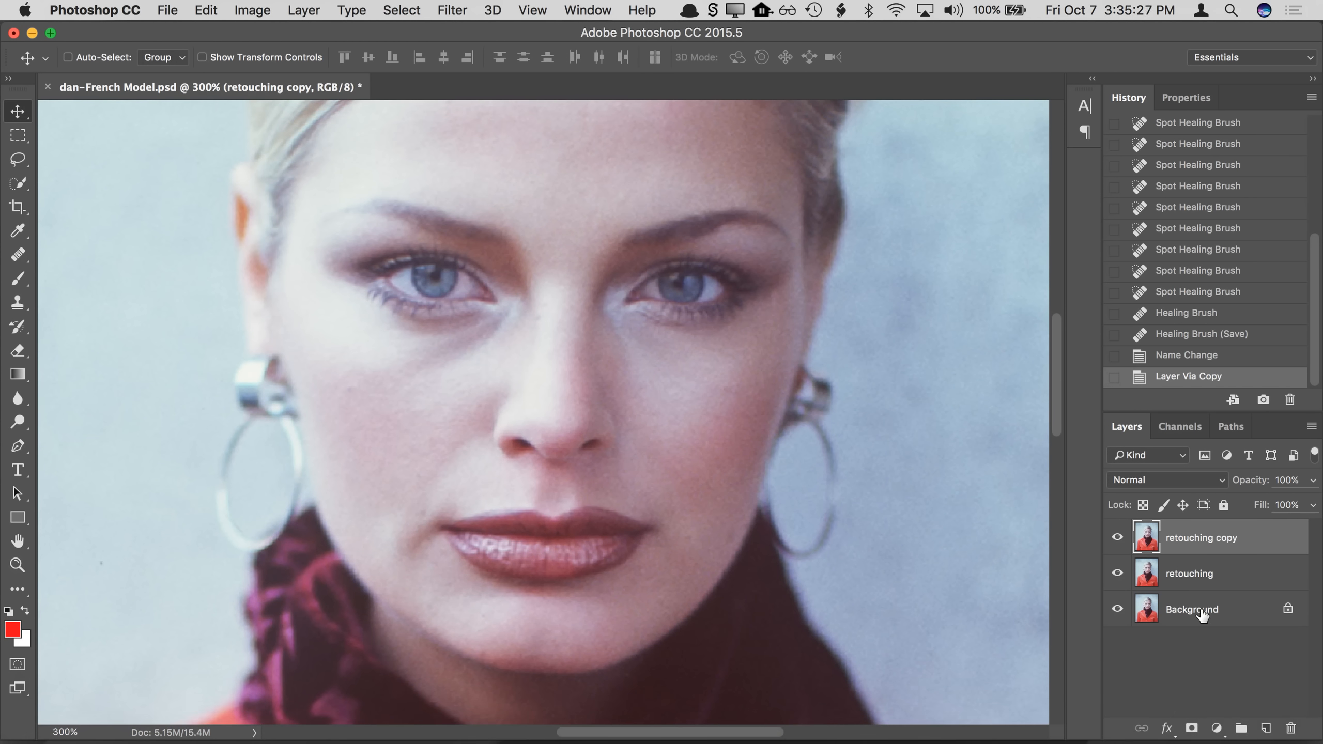
{"action": "double_click", "coordinate": [1196, 538]}
{"action": "type", "text": "smile"}
{"action": "key", "text": "Return"}
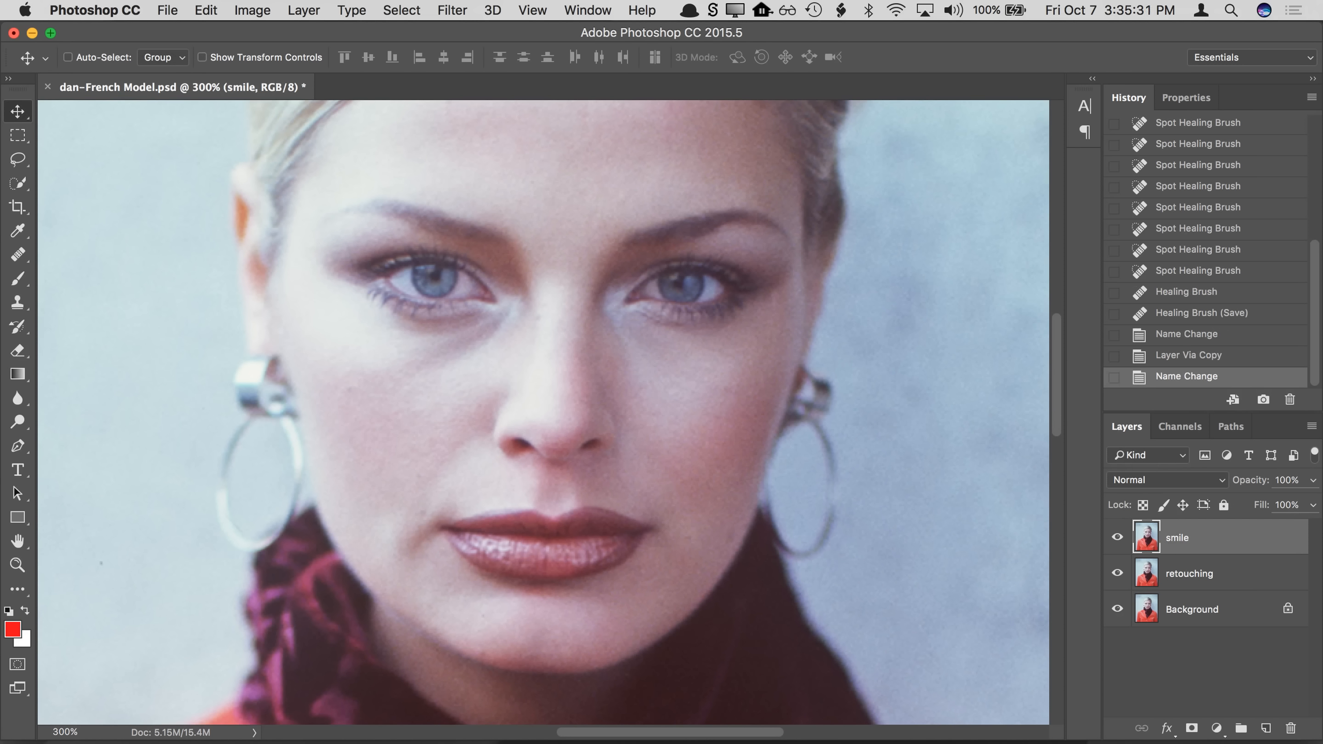
Step: Open the smile layer in the Liquify filter and magnify the model's face to 300%
{"action": "left_click", "coordinate": [452, 10]}
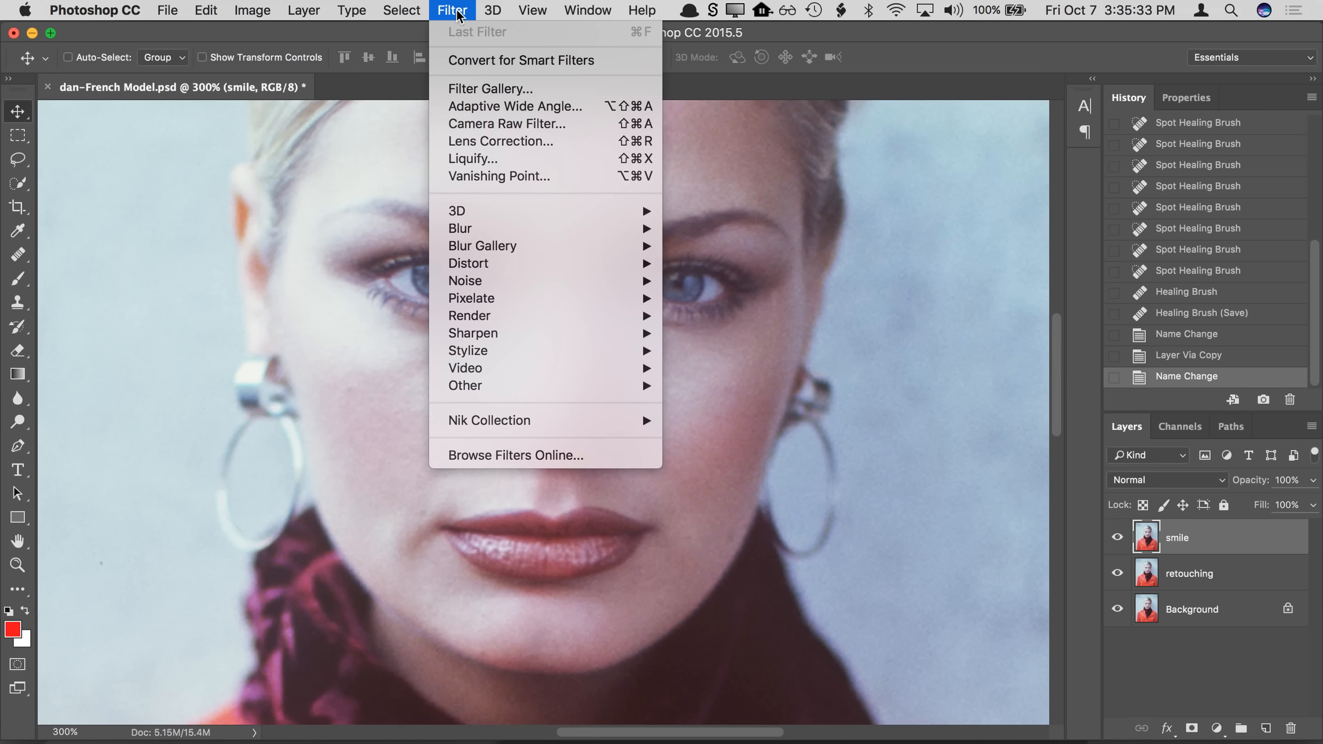
{"action": "left_click", "coordinate": [461, 159]}
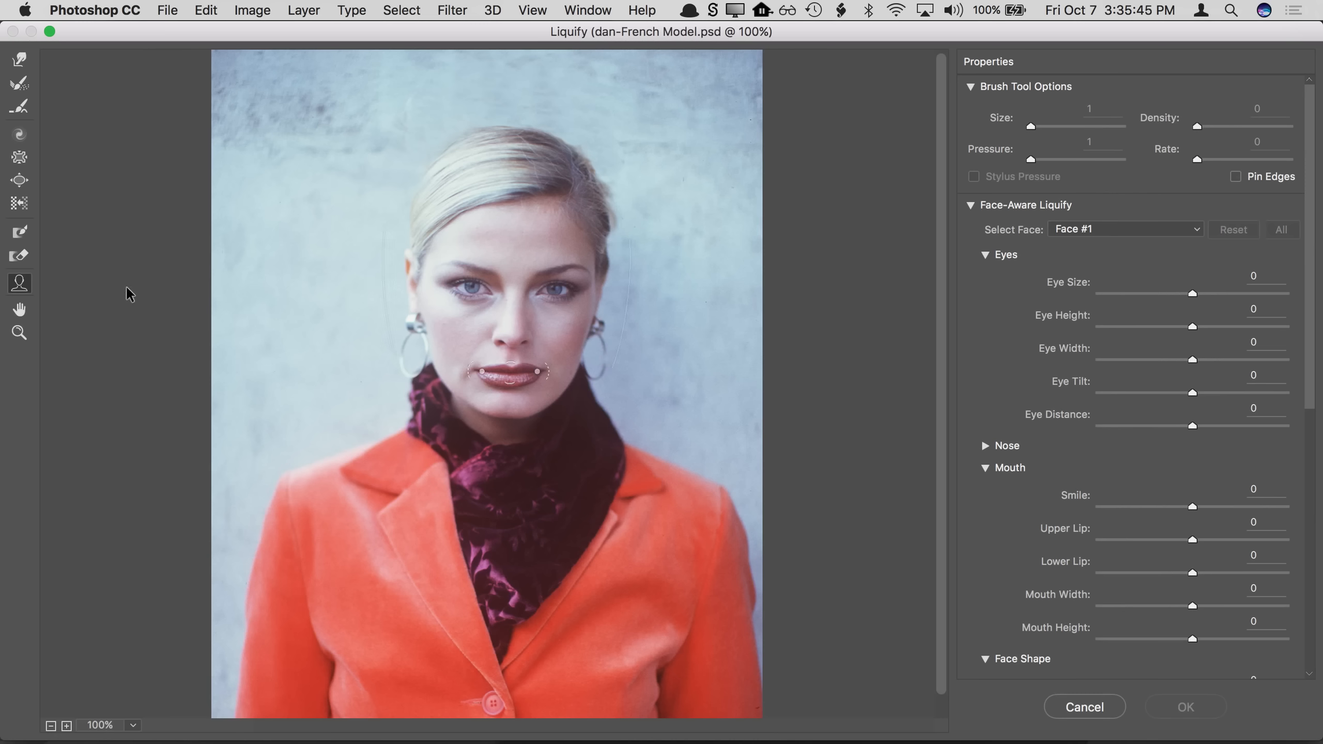
{"action": "left_click", "coordinate": [19, 334]}
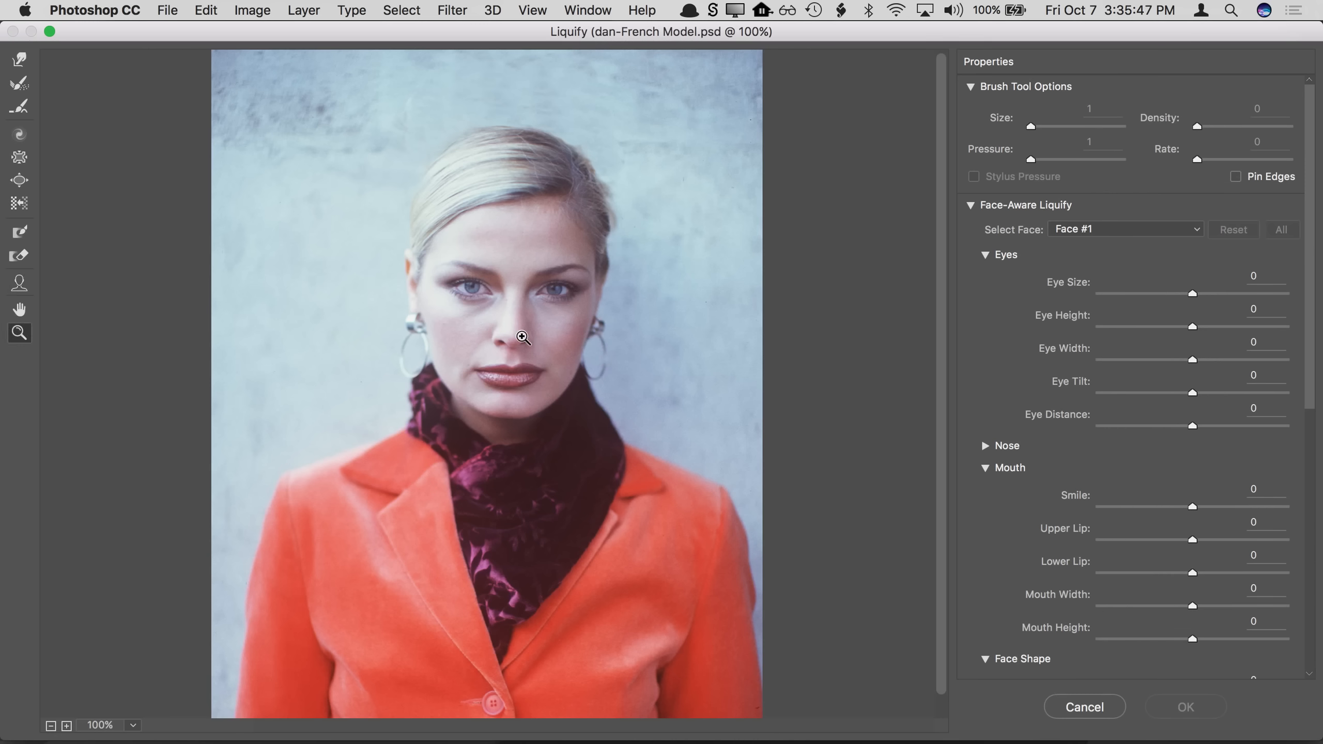
{"action": "left_click", "coordinate": [516, 347]}
{"action": "left_click", "coordinate": [470, 392]}
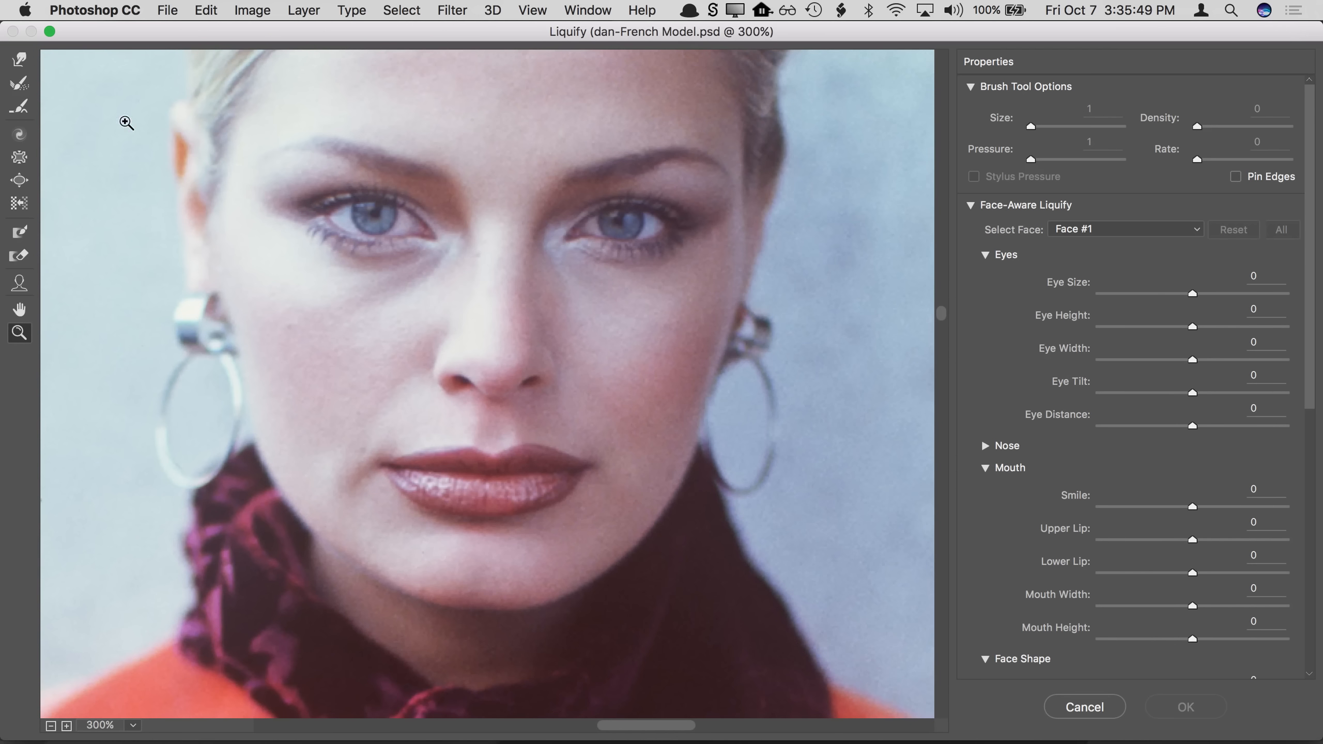
Step: Lift the corners of the model's mouth with the Liquify Face tool to a Smile value of 59
{"action": "left_click", "coordinate": [19, 59]}
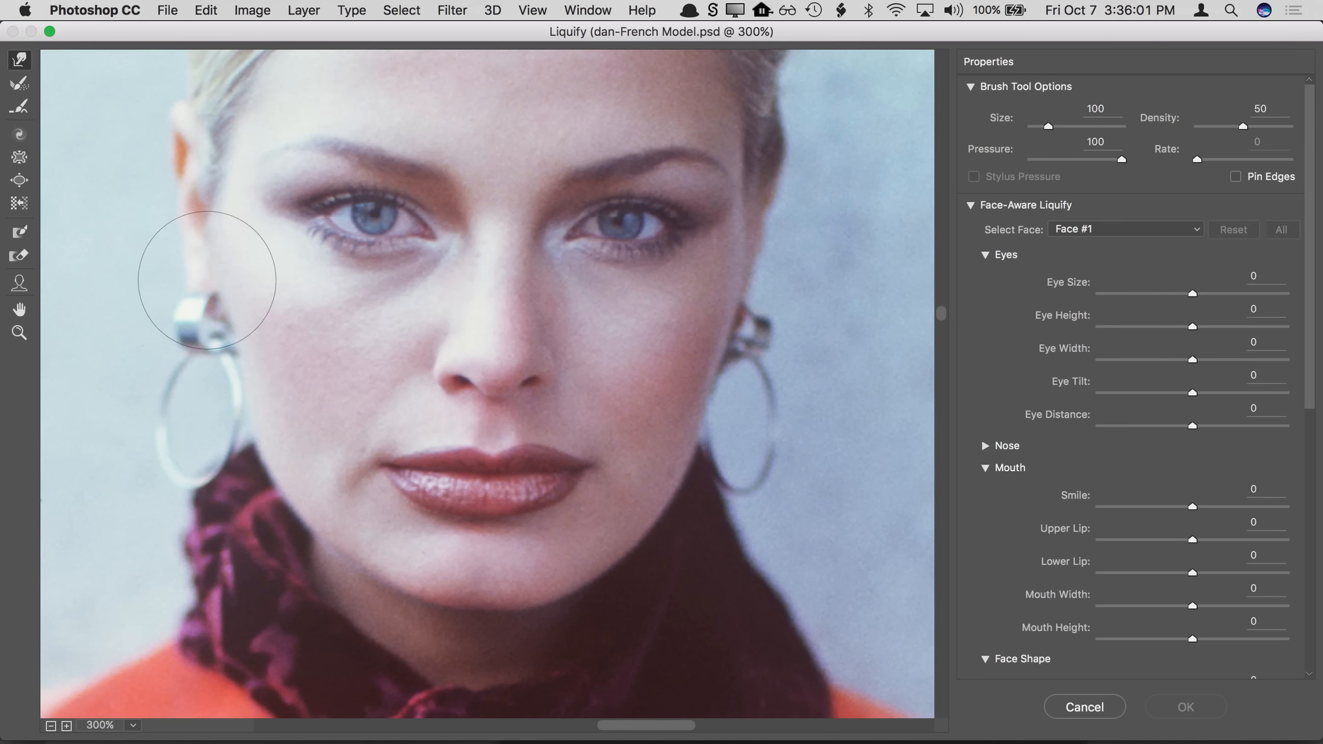
{"action": "left_click", "coordinate": [21, 286]}
{"action": "mouse_move", "coordinate": [505, 443]}
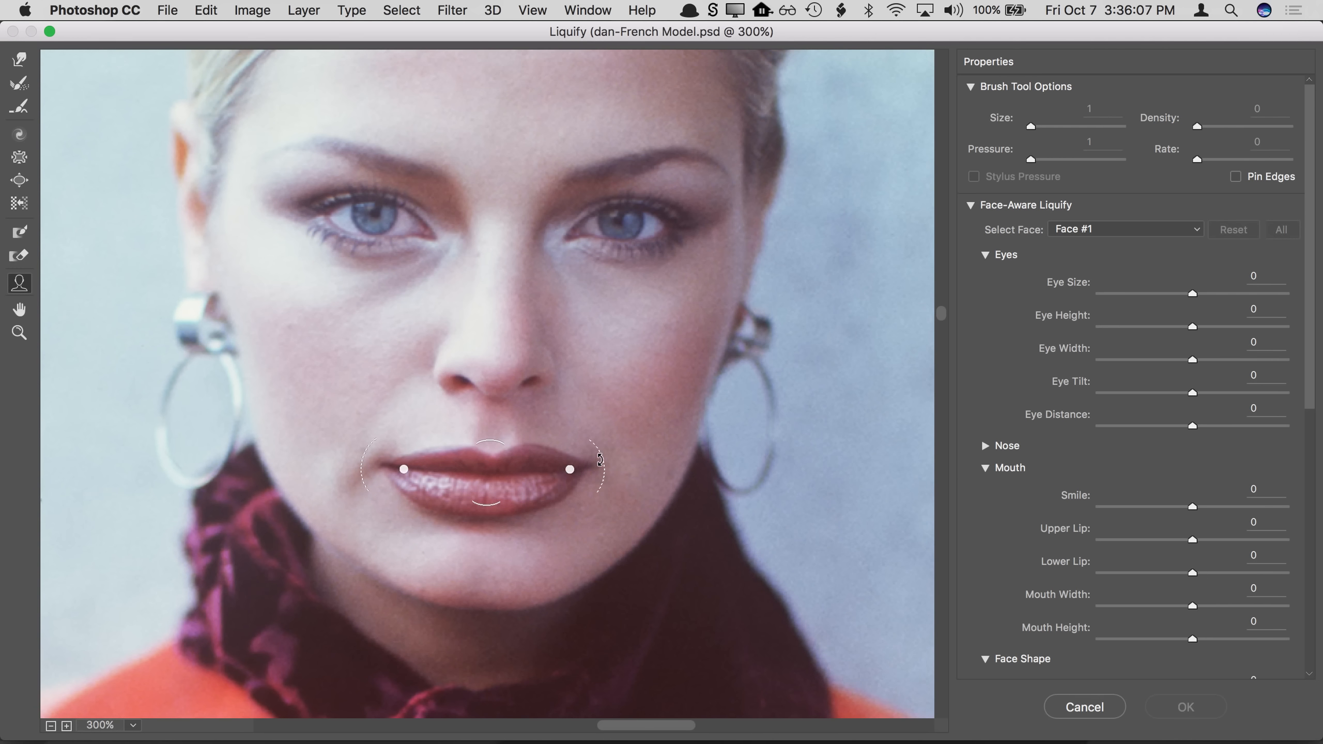
{"action": "mouse_move", "coordinate": [599, 461]}
{"action": "left_mouse_down"}
{"action": "mouse_move", "coordinate": [587, 417]}
{"action": "mouse_move", "coordinate": [603, 472]}
{"action": "mouse_move", "coordinate": [599, 450]}
{"action": "mouse_move", "coordinate": [591, 476]}
{"action": "mouse_move", "coordinate": [580, 410]}
{"action": "mouse_move", "coordinate": [605, 515]}
{"action": "mouse_move", "coordinate": [586, 446]}
{"action": "left_mouse_up"}
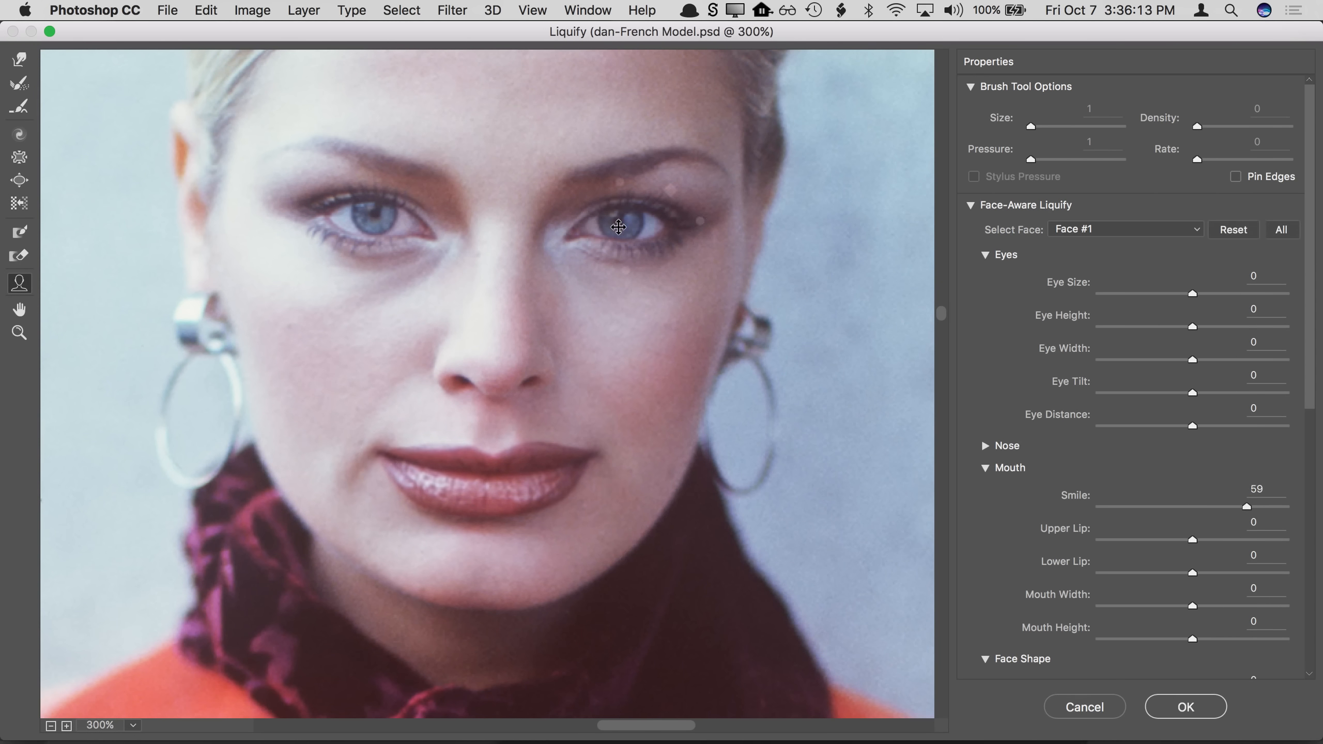
Step: Reshape the model's eyes with the Face tool to an Eye Tilt of -15 and an Eye Height of 66
{"action": "mouse_move", "coordinate": [622, 223]}
{"action": "left_click_drag", "start_coordinate": [716, 187], "coordinate": [718, 196]}
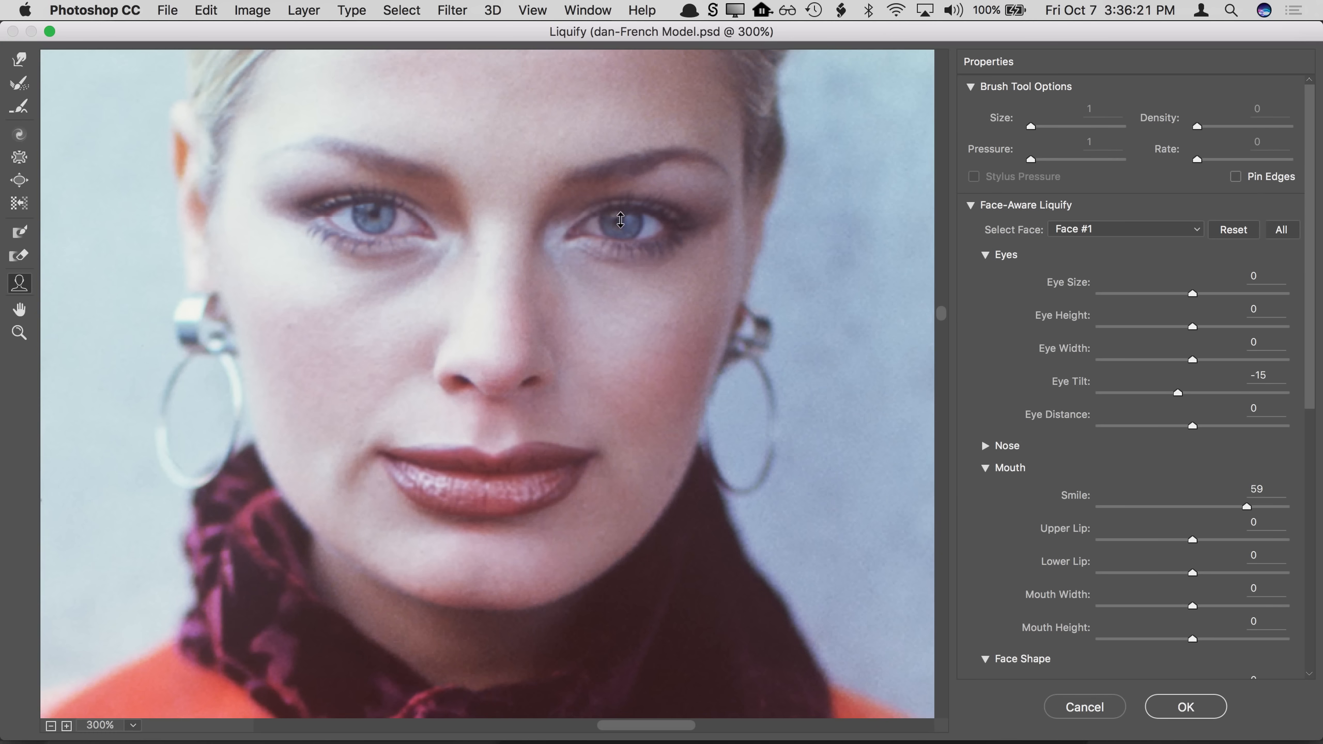
{"action": "left_click_drag", "start_coordinate": [620, 220], "coordinate": [620, 163]}
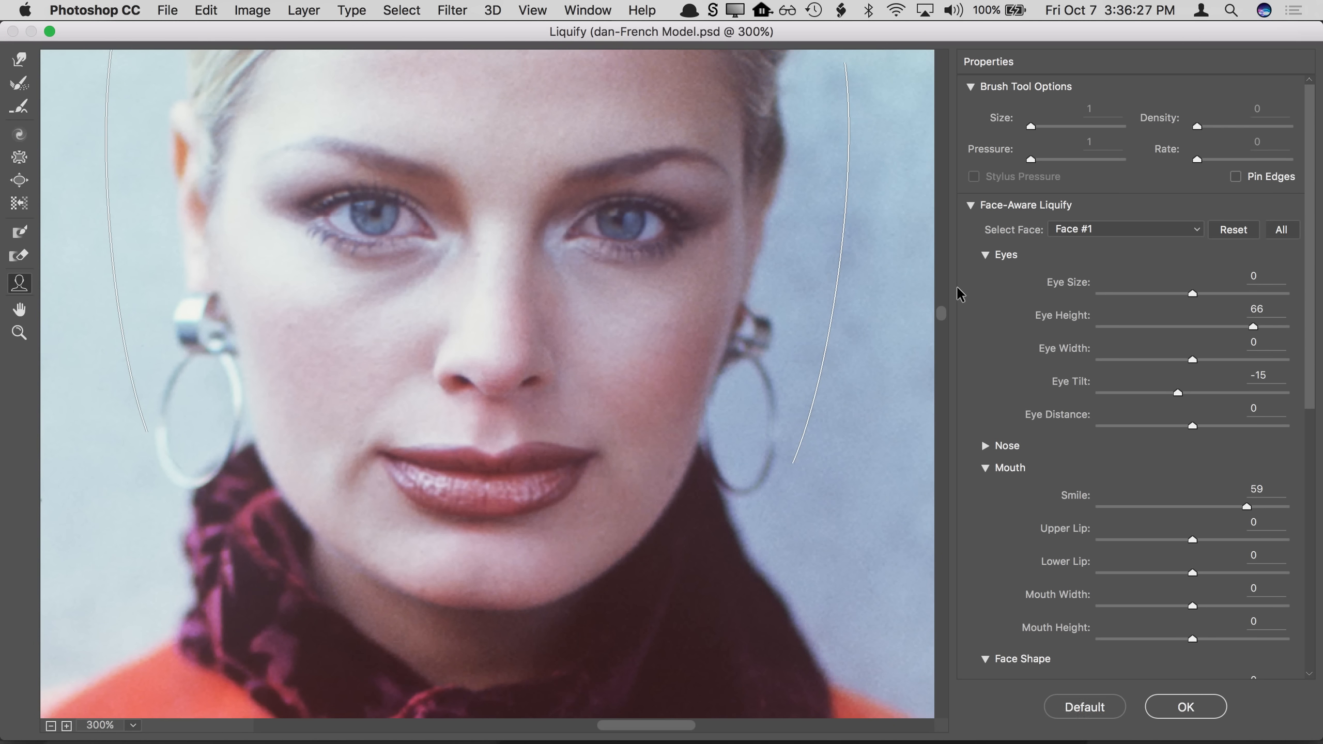
Step: Reshape the model's nose with the Face tool to a Nose Height of 4 and a Nose Width of -24
{"action": "key", "text": "super+minus"}
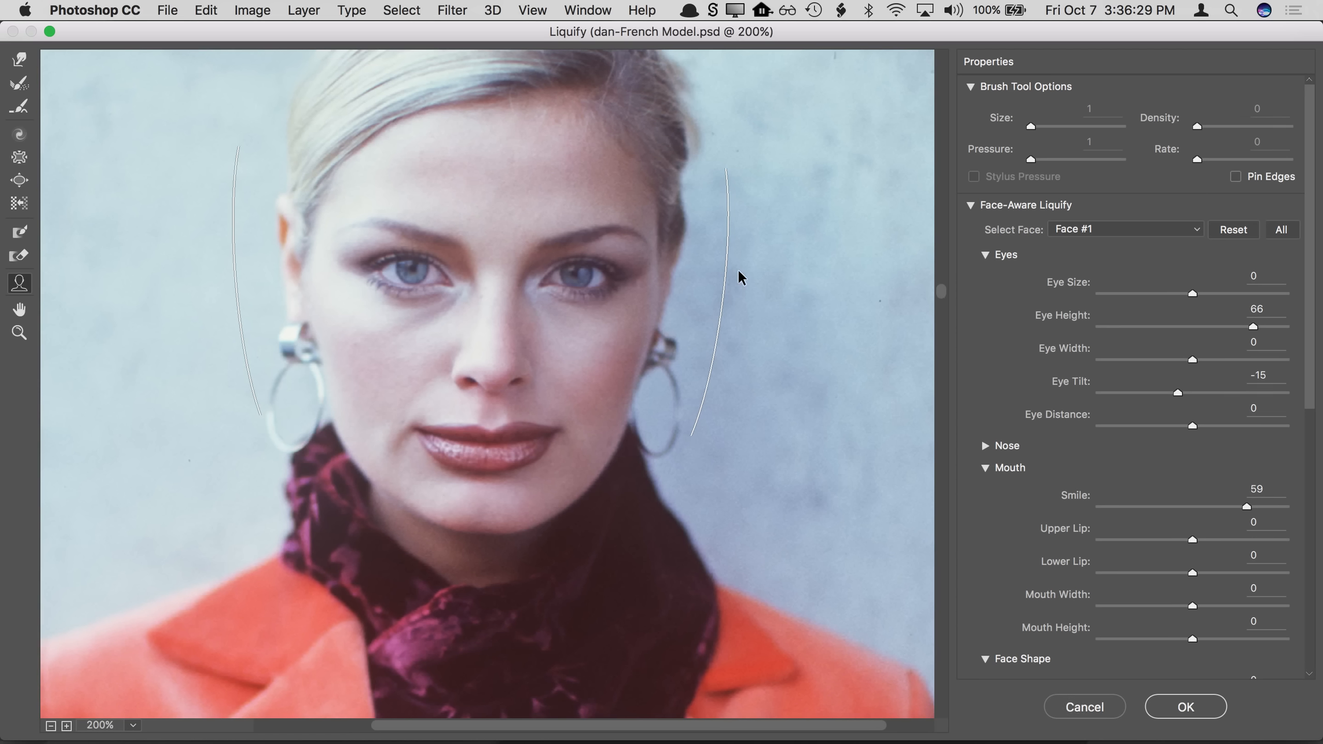
{"action": "mouse_move", "coordinate": [583, 285]}
{"action": "mouse_move", "coordinate": [495, 380]}
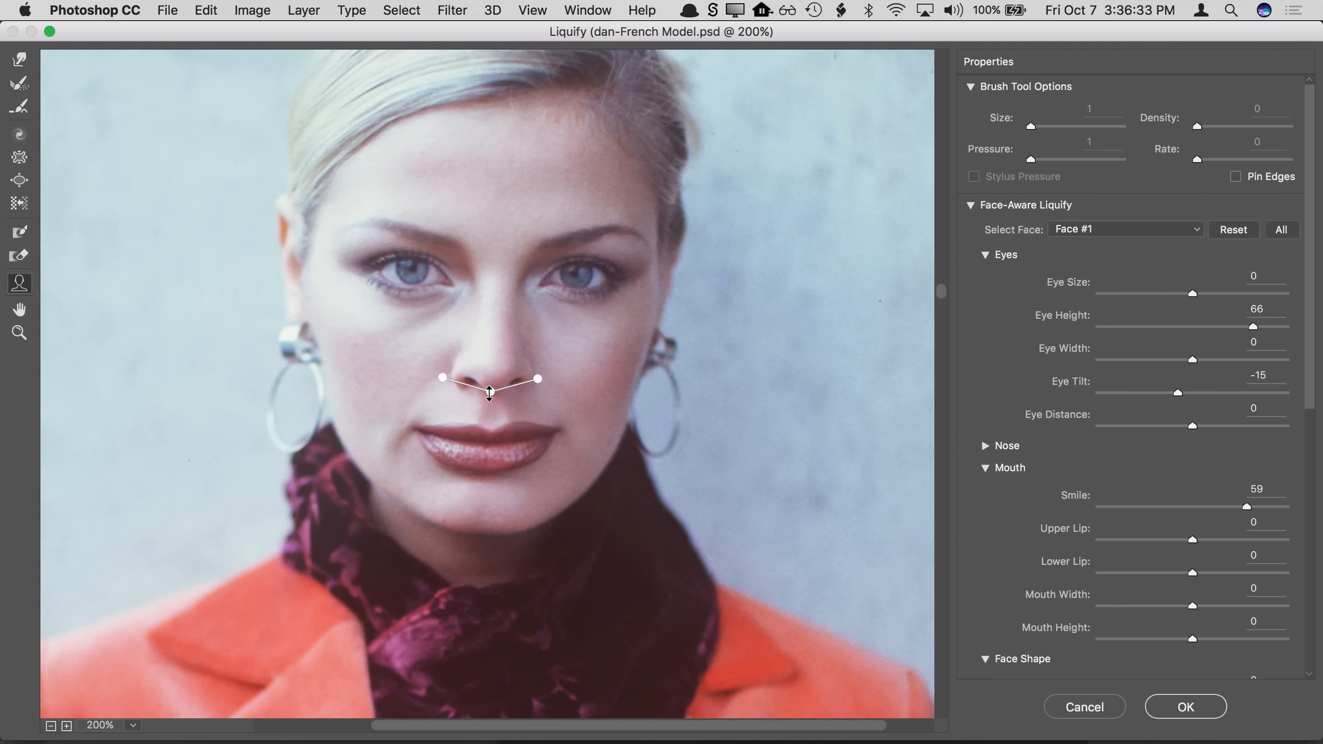
{"action": "left_click_drag", "start_coordinate": [490, 399], "coordinate": [527, 380]}
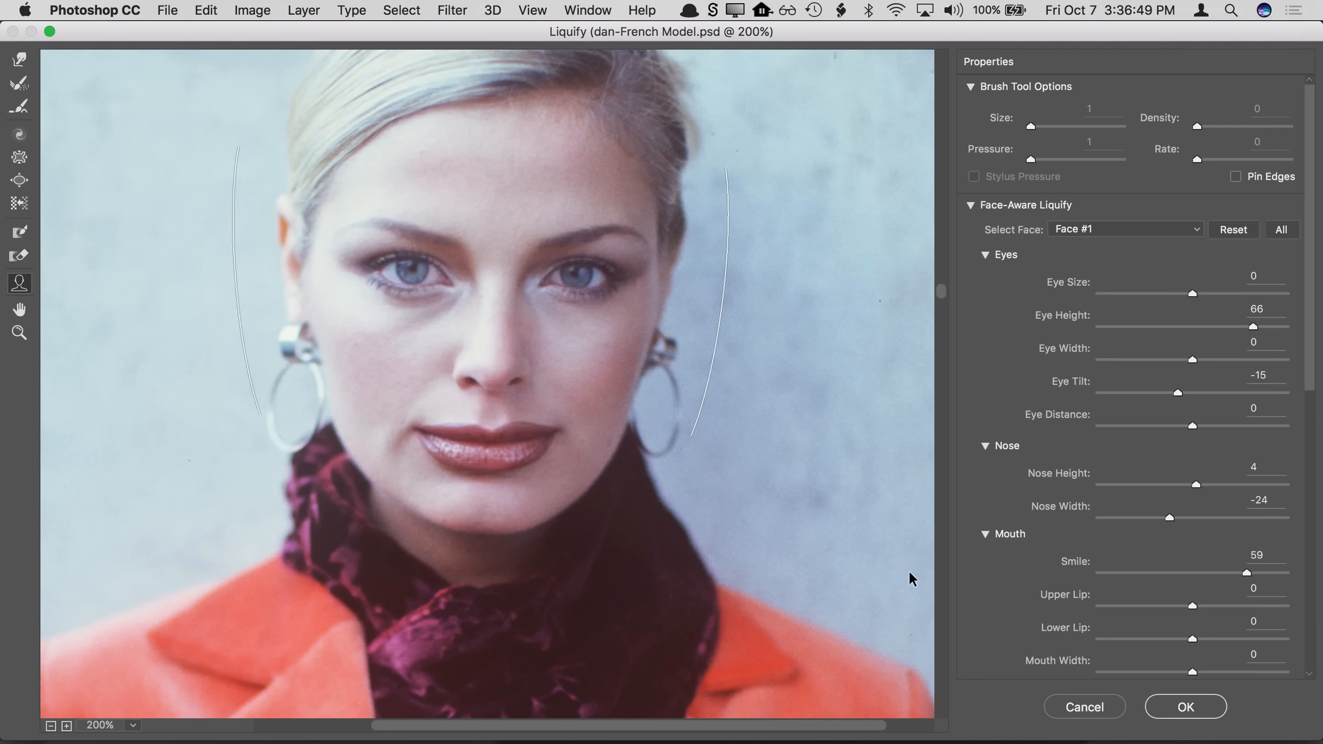
Step: Discard the current Liquify edits and reopen the Liquify filter on the smile layer
{"action": "left_click", "coordinate": [1072, 707]}
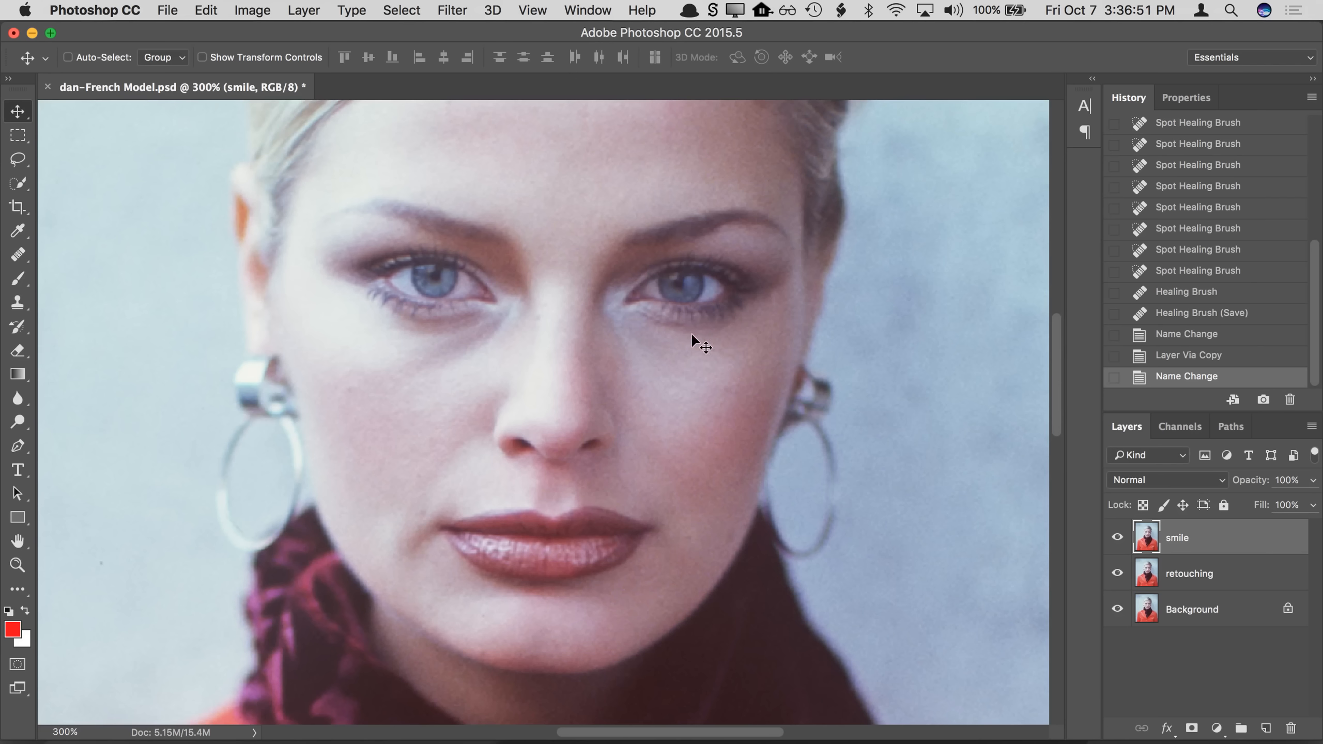
{"action": "left_click", "coordinate": [453, 10]}
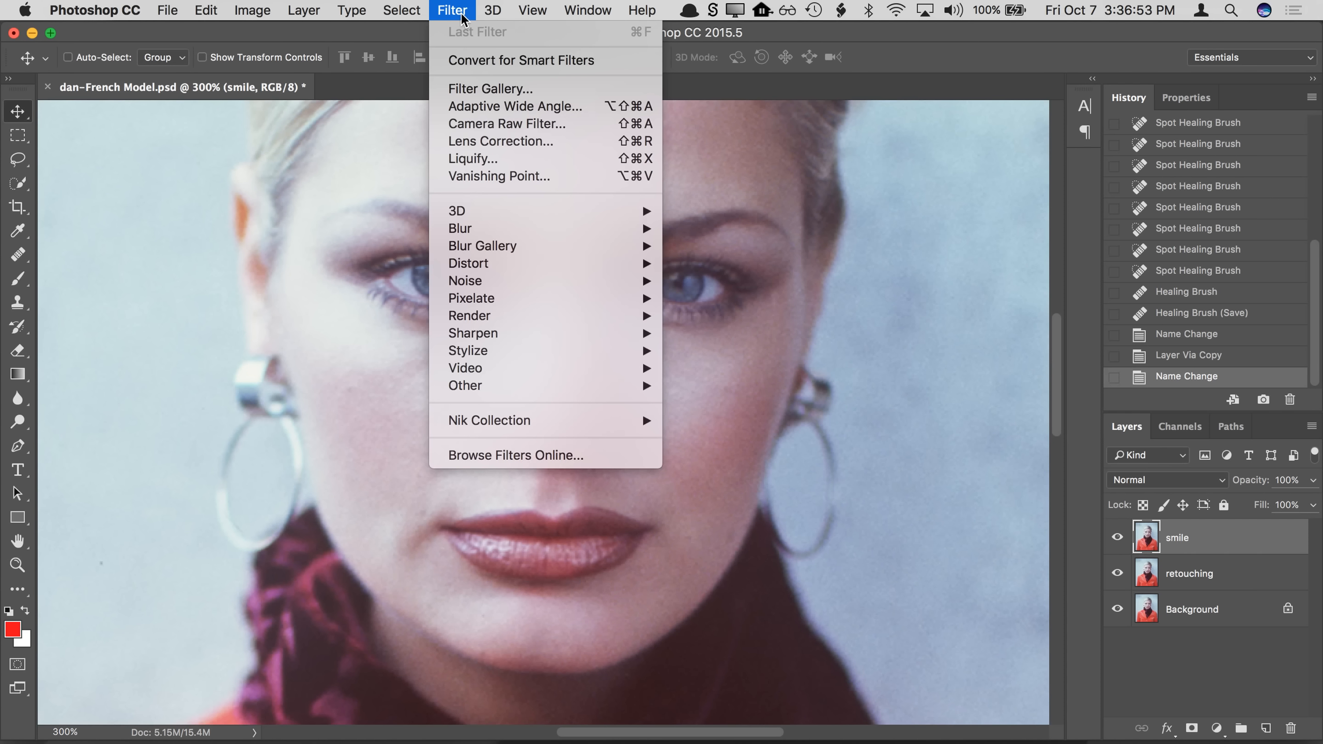
{"action": "left_click", "coordinate": [458, 165]}
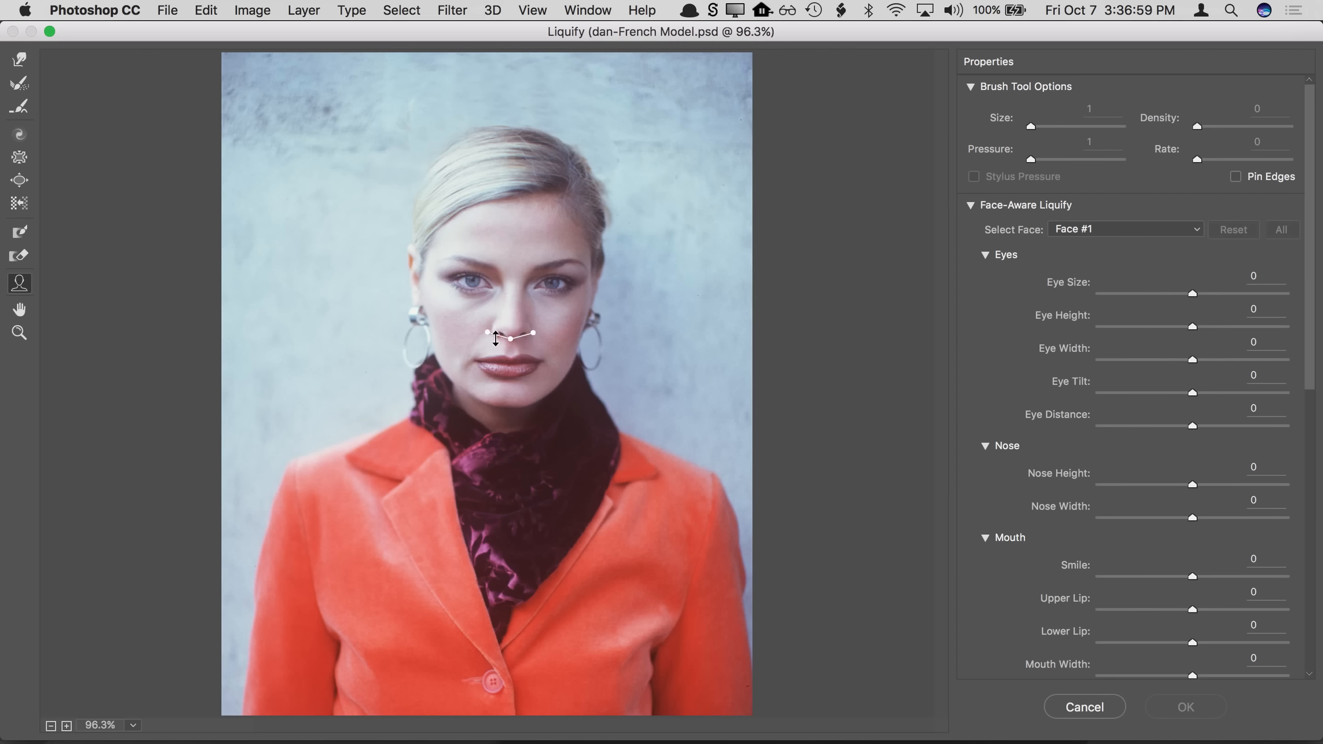
Step: Try raising the corner of the mouth with the Face tool to a Smile value of 47
{"action": "key", "text": "alt"}
{"action": "key", "text": "super+plus"}
{"action": "key", "text": "super+plus"}
{"action": "key", "text": "super+plus"}
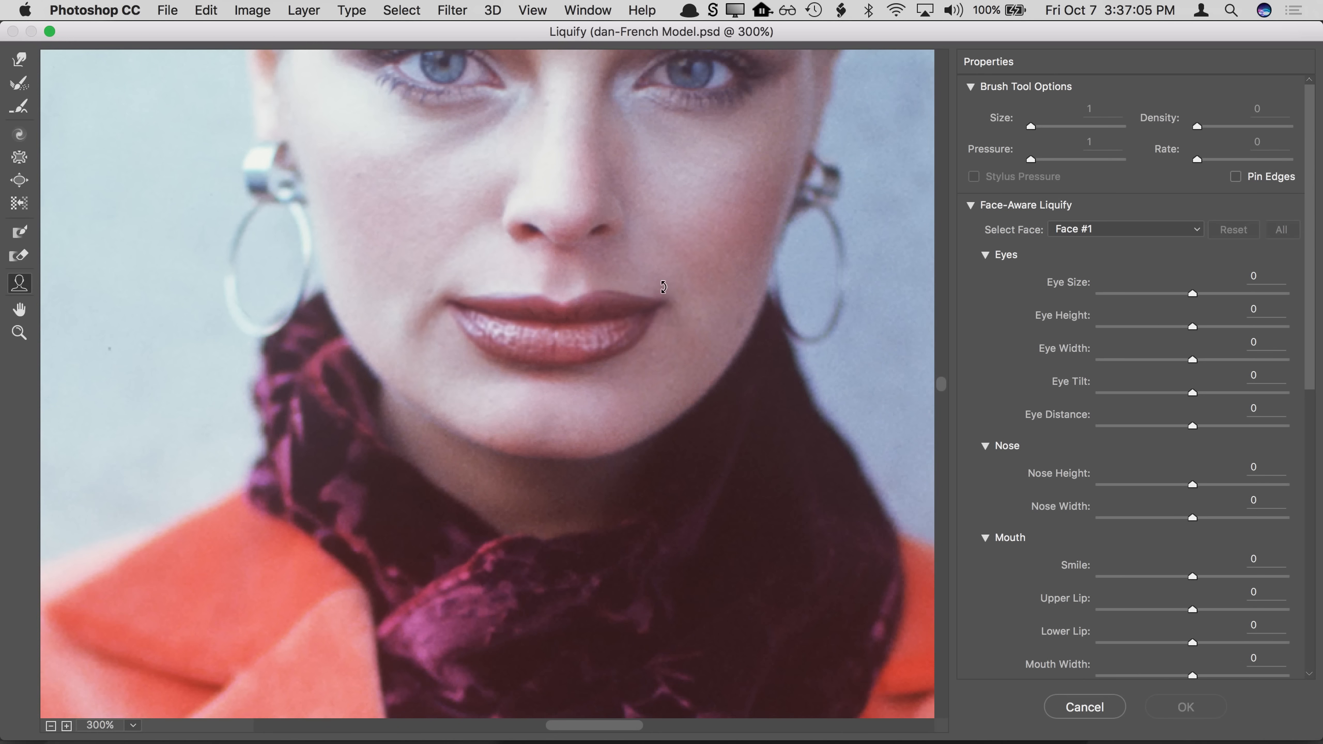
{"action": "left_click_drag", "start_coordinate": [663, 291], "coordinate": [662, 293]}
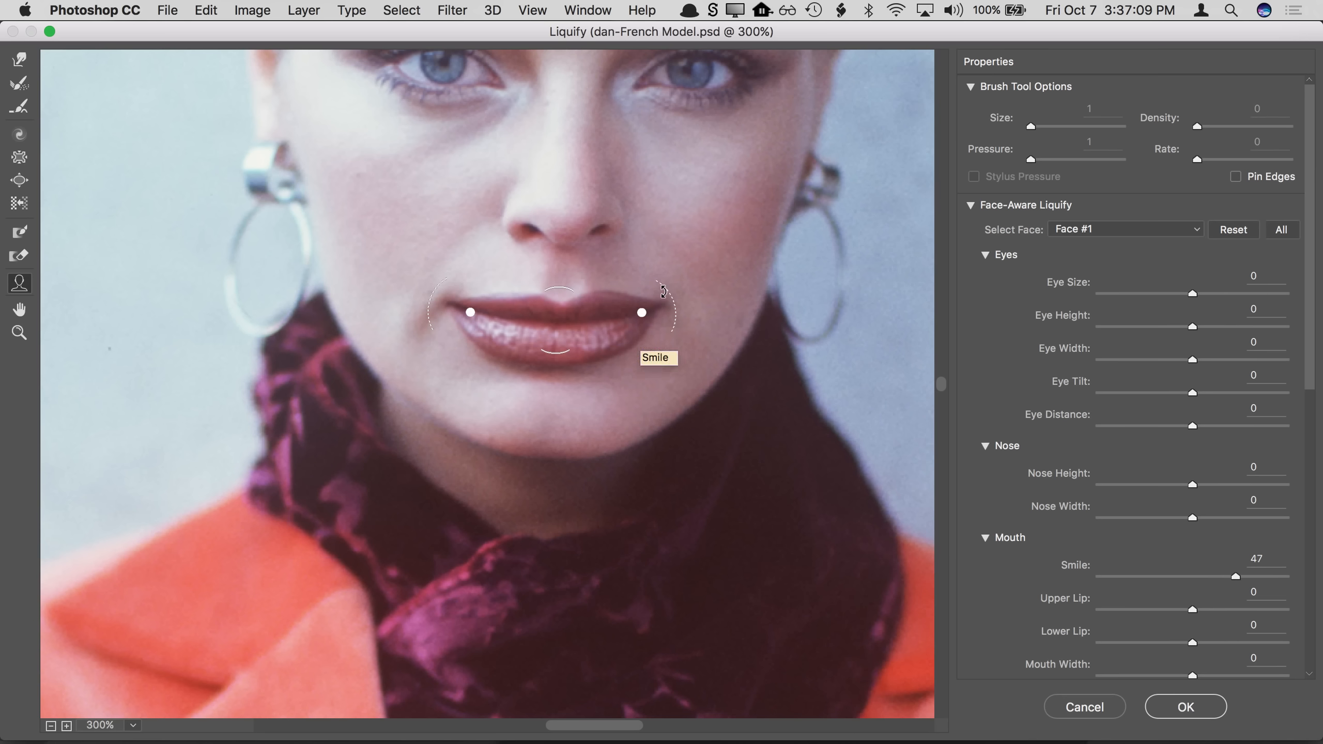
Step: Undo and redo the Face Edit repeatedly to compare the mouth before and after, finishing with the edit undone
{"action": "key", "text": "super+z"}
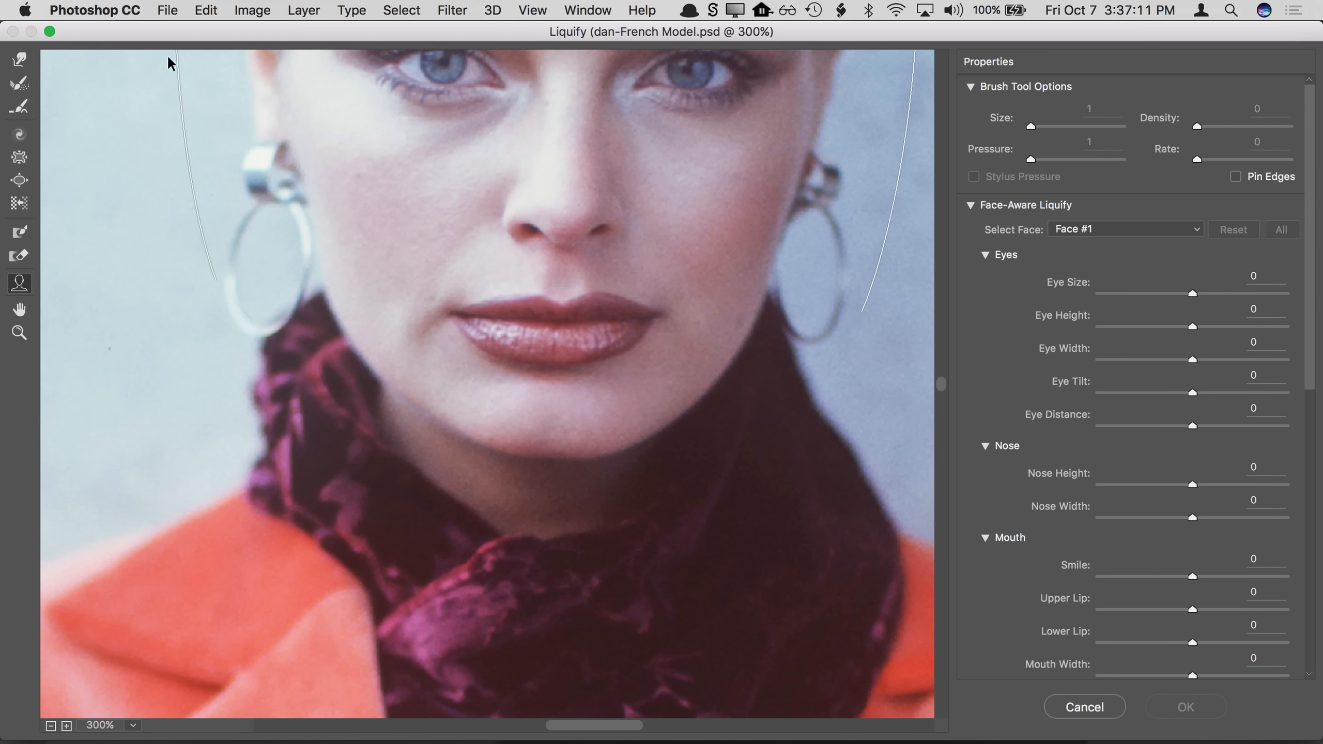
{"action": "left_click", "coordinate": [205, 10]}
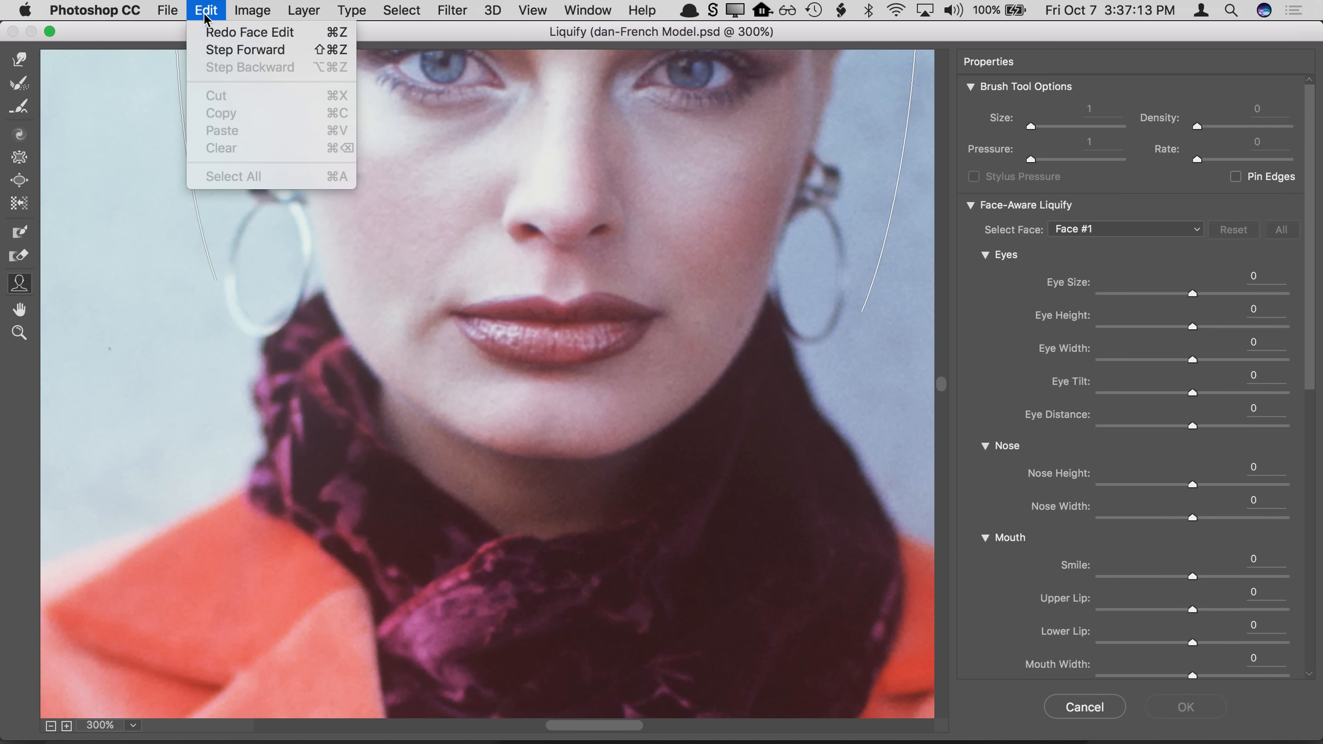
{"action": "left_click", "coordinate": [219, 32]}
{"action": "left_click", "coordinate": [206, 11]}
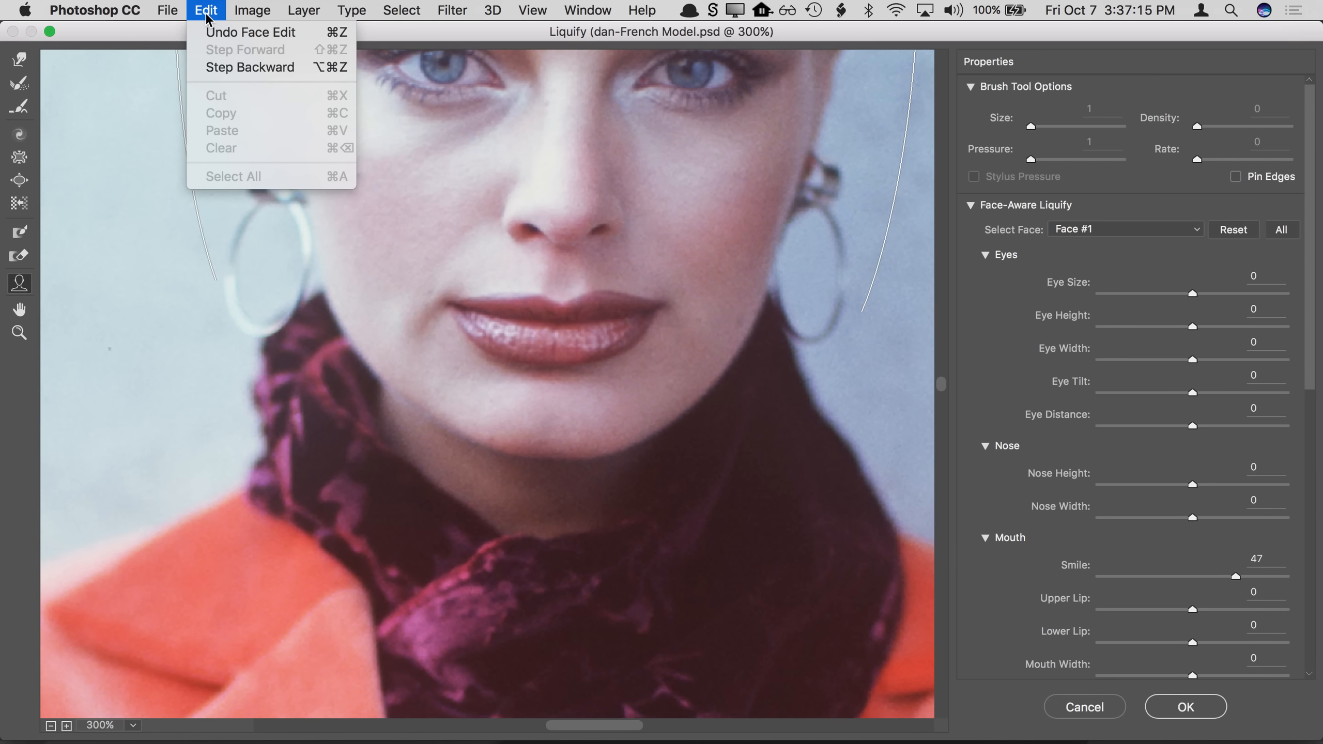
{"action": "left_click", "coordinate": [219, 32]}
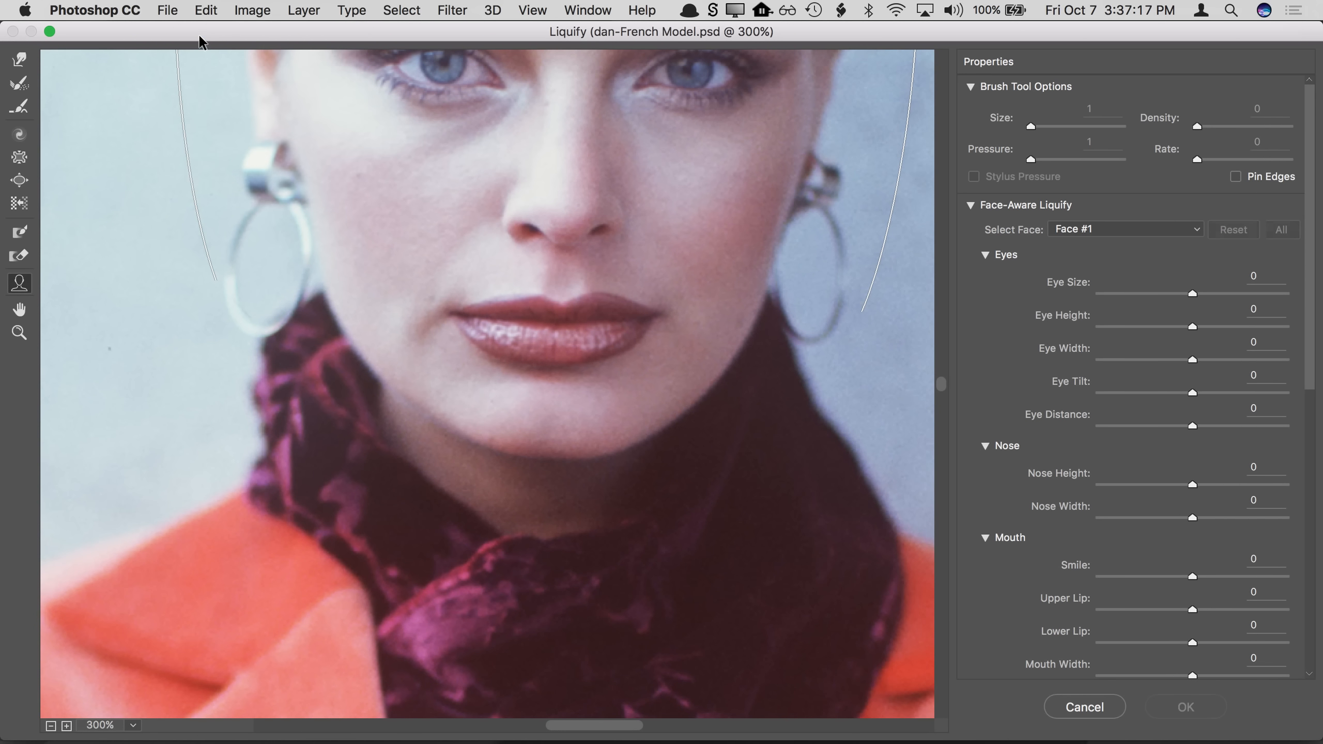
{"action": "left_click", "coordinate": [209, 12]}
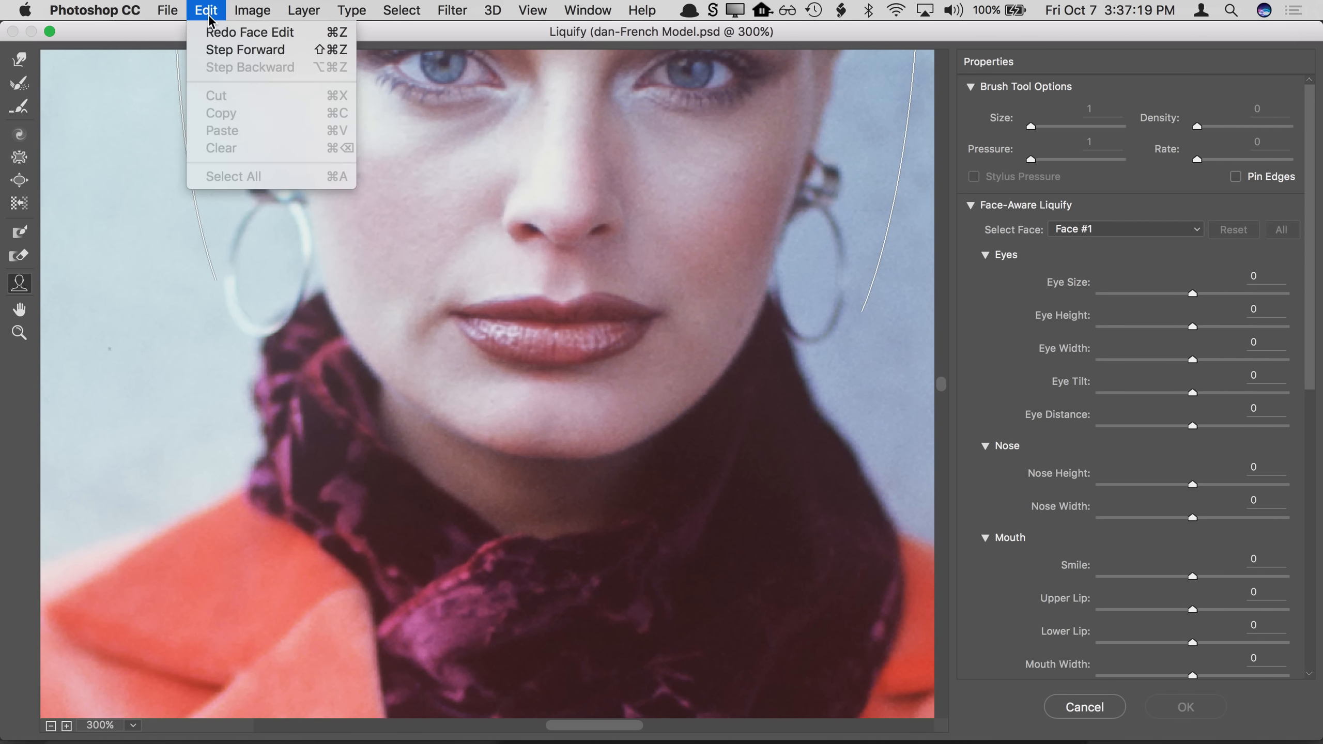
{"action": "left_click", "coordinate": [217, 32]}
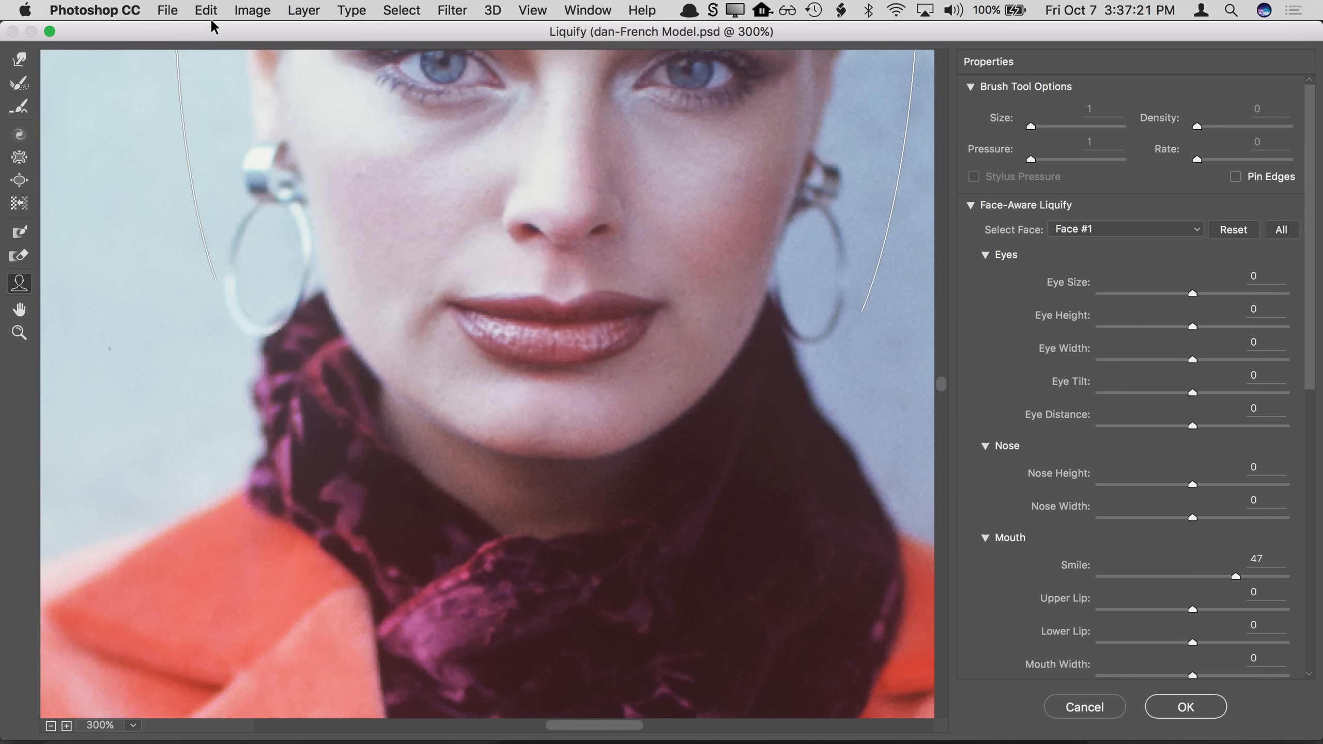
{"action": "left_click", "coordinate": [211, 10]}
{"action": "left_click", "coordinate": [216, 33]}
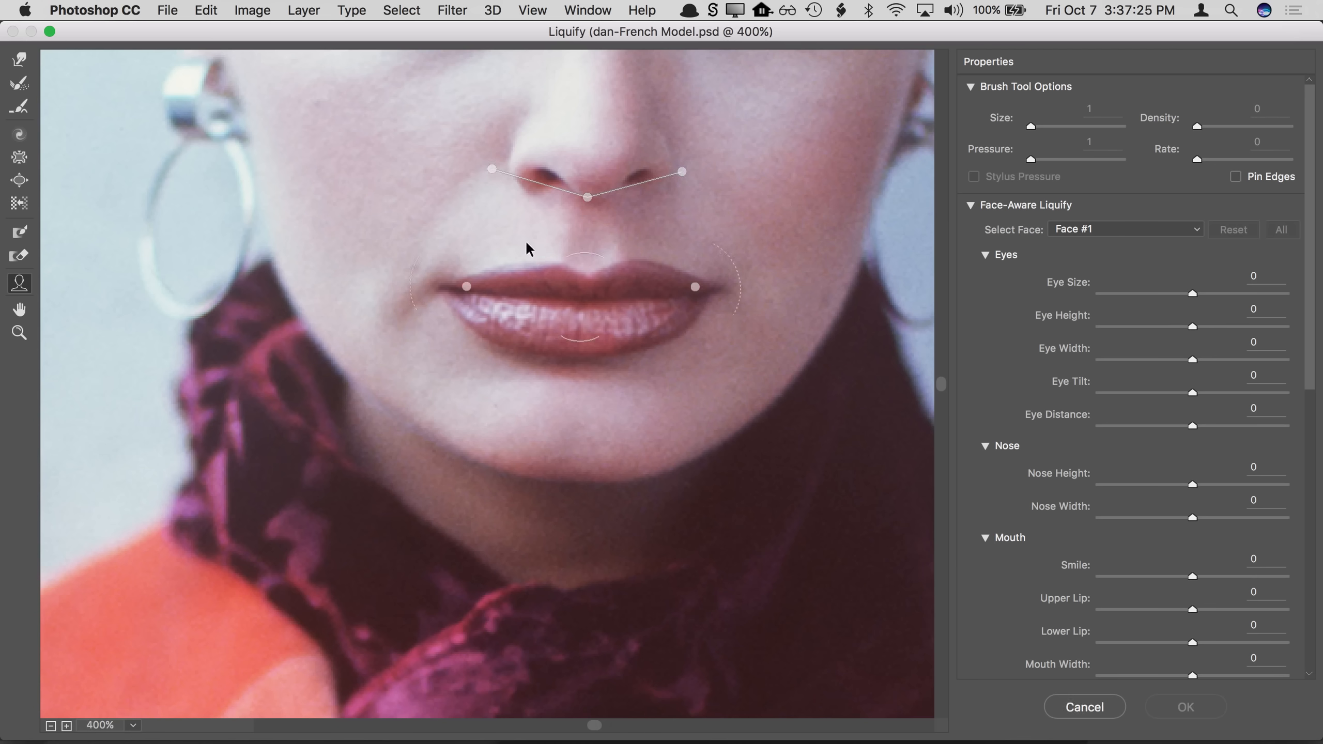
Step: Try pushing both corners of the mouth upward with the Forward Warp tool at brush size 77
{"action": "left_click", "coordinate": [22, 60]}
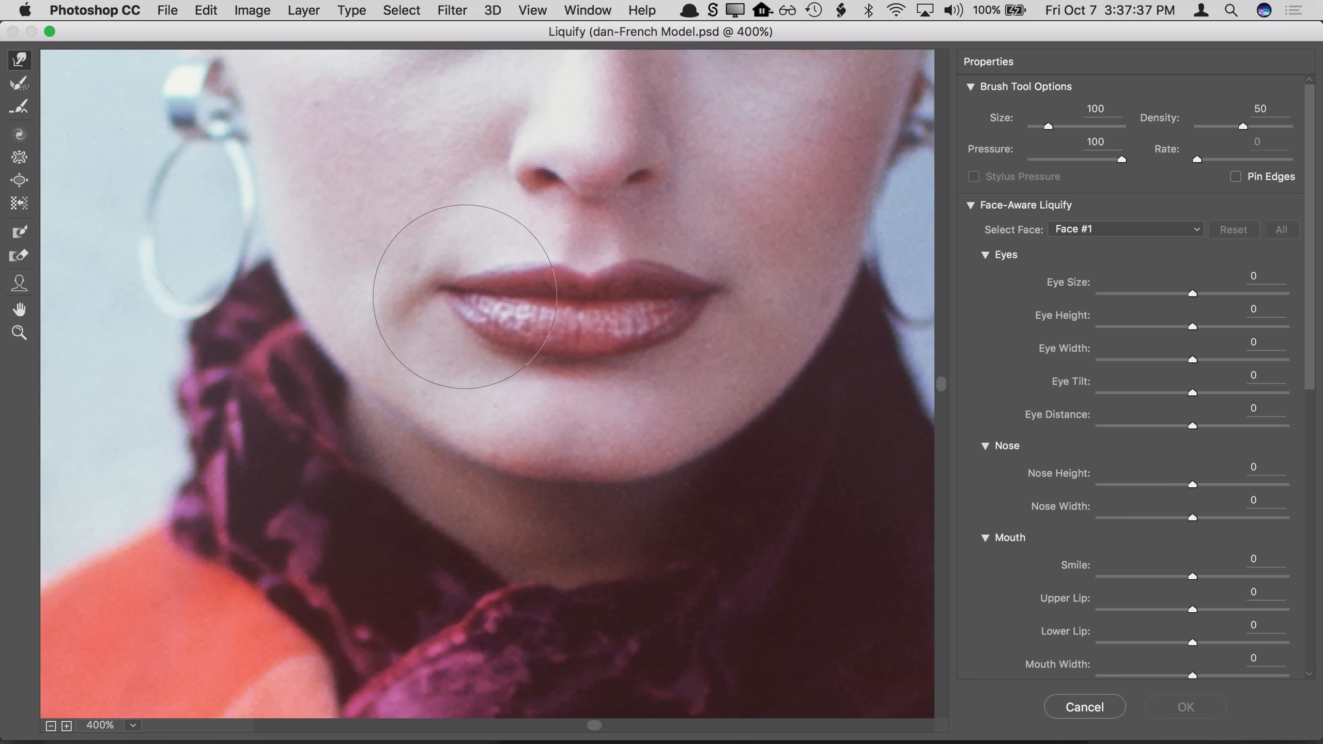
{"action": "left_click_drag", "start_coordinate": [1045, 126], "coordinate": [1038, 128]}
{"action": "left_click_drag", "start_coordinate": [1040, 125], "coordinate": [1047, 124]}
{"action": "left_click_drag", "start_coordinate": [460, 286], "coordinate": [441, 276]}
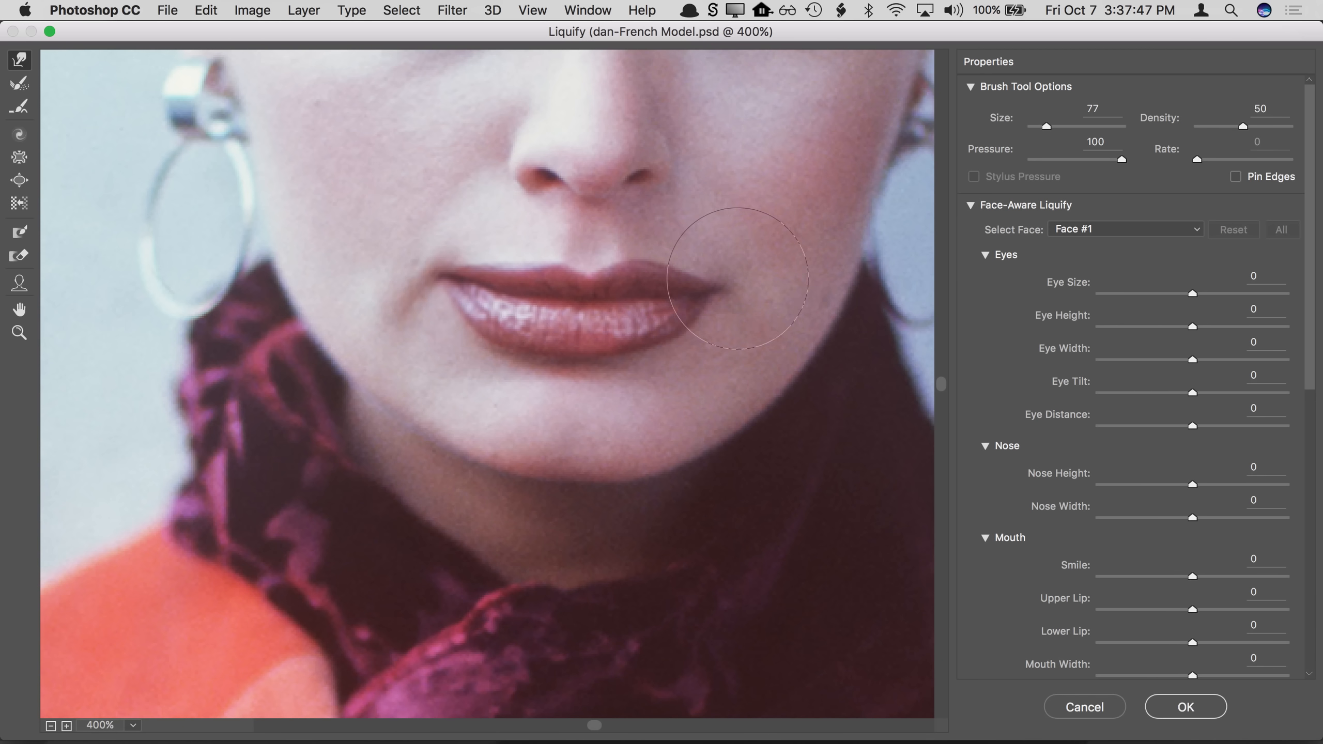
{"action": "left_click_drag", "start_coordinate": [722, 285], "coordinate": [727, 271]}
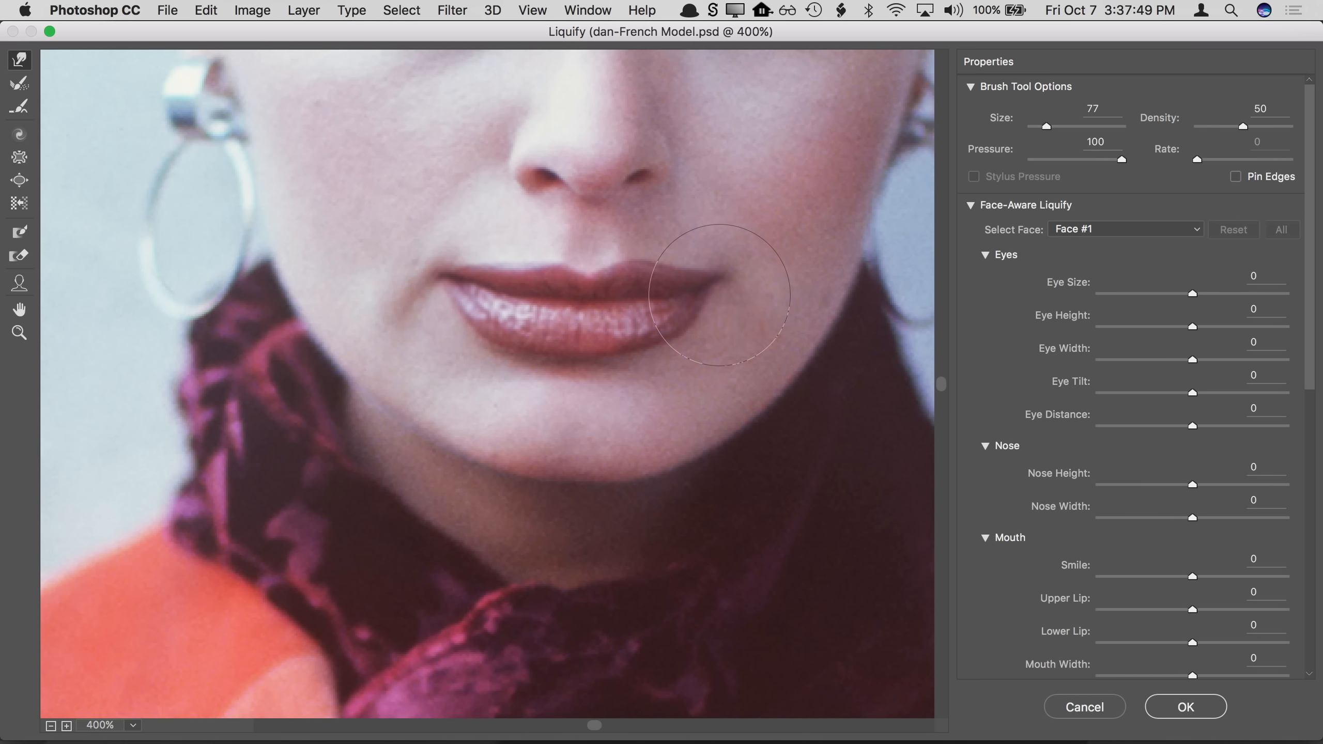
{"action": "left_click_drag", "start_coordinate": [441, 276], "coordinate": [440, 270]}
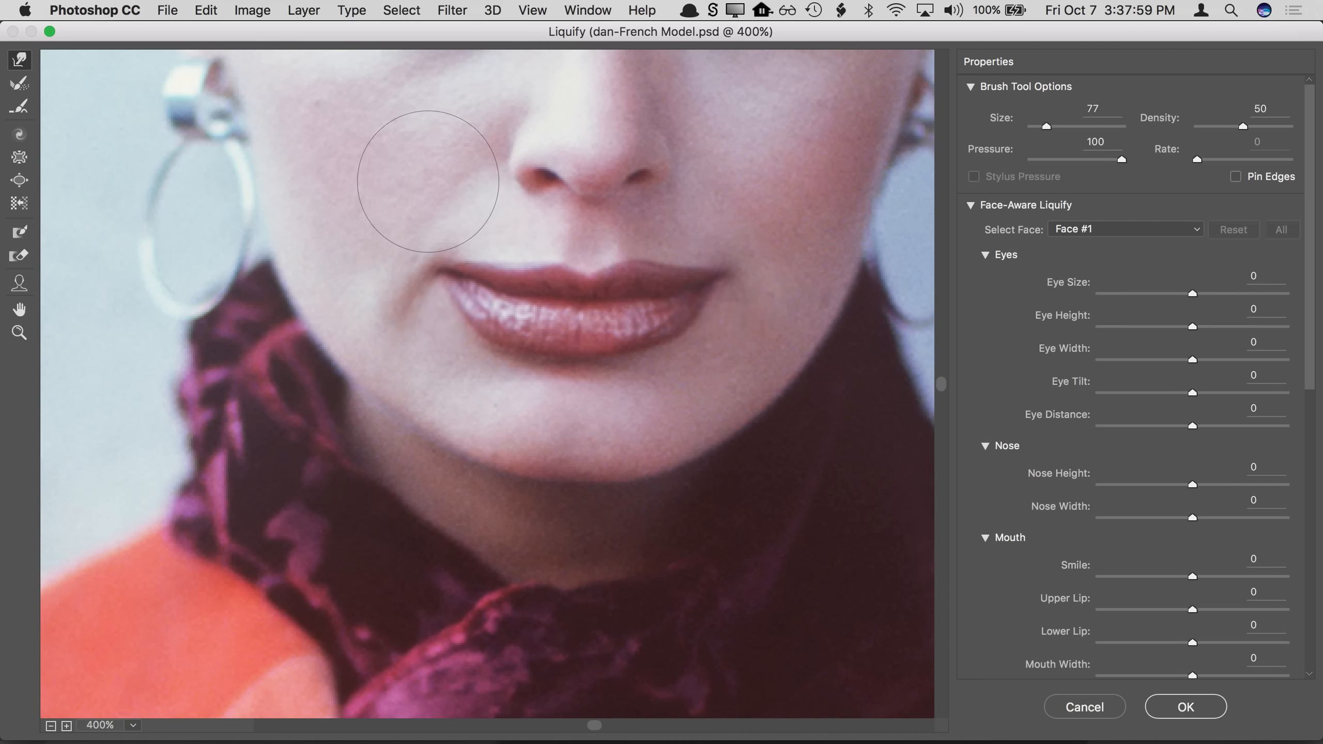
Step: Step backward through all the warp strokes made on the mouth
{"action": "left_click", "coordinate": [208, 8]}
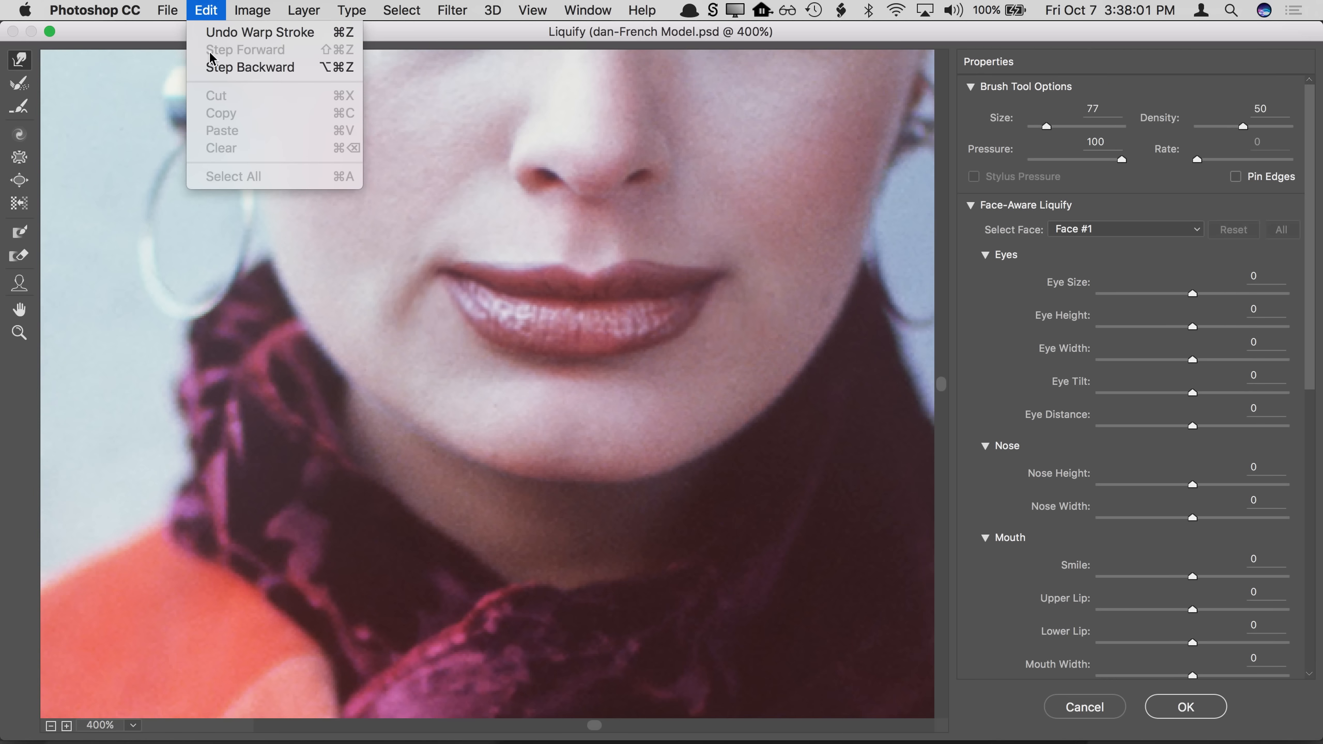
{"action": "left_click", "coordinate": [211, 67]}
{"action": "left_click", "coordinate": [210, 10]}
{"action": "left_click", "coordinate": [211, 66]}
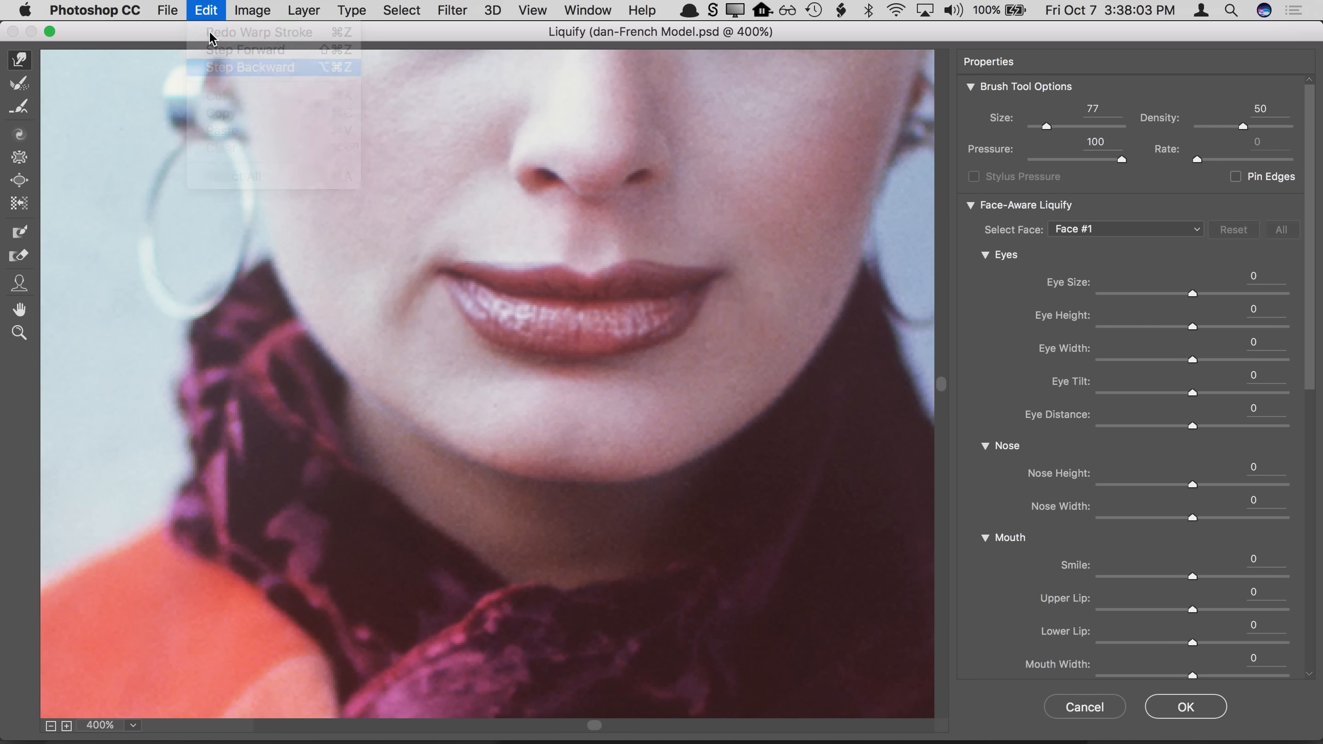
{"action": "left_click", "coordinate": [210, 11]}
{"action": "left_click", "coordinate": [211, 67]}
{"action": "left_click", "coordinate": [213, 11]}
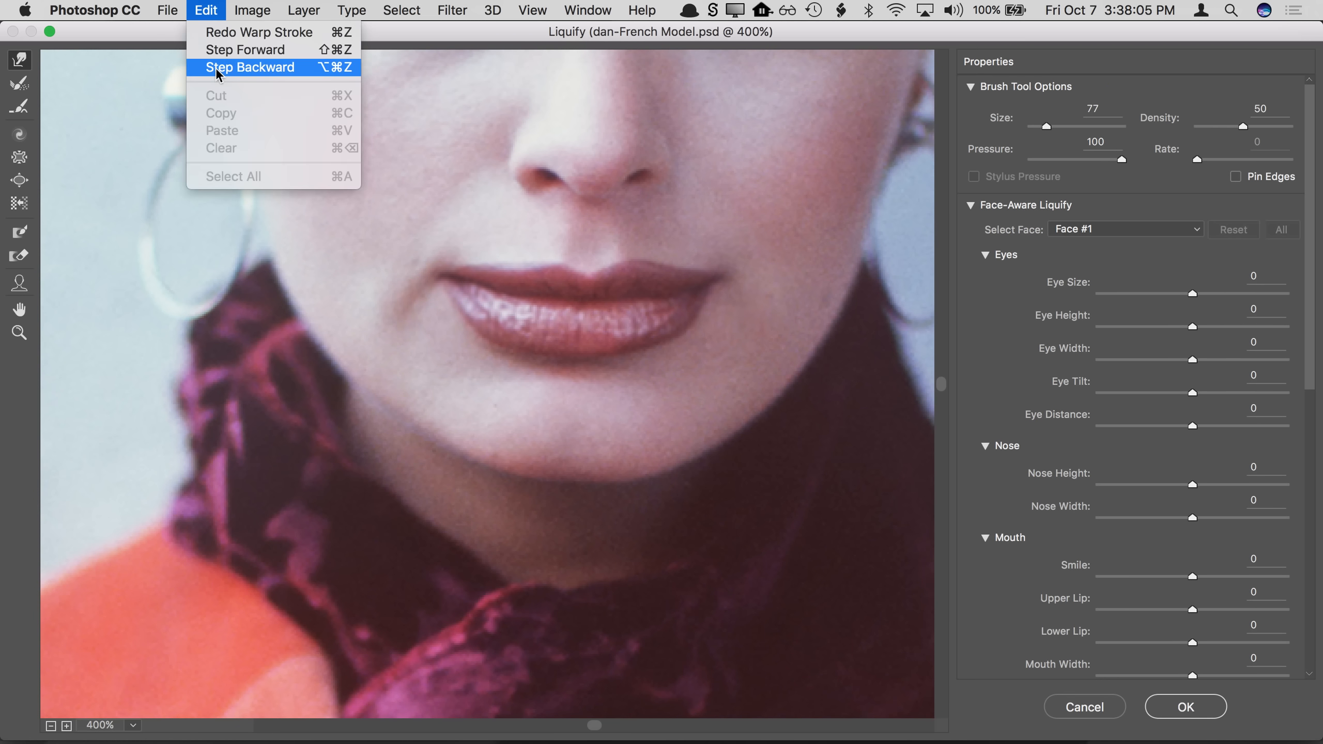
{"action": "left_click", "coordinate": [221, 67]}
{"action": "left_click", "coordinate": [224, 12]}
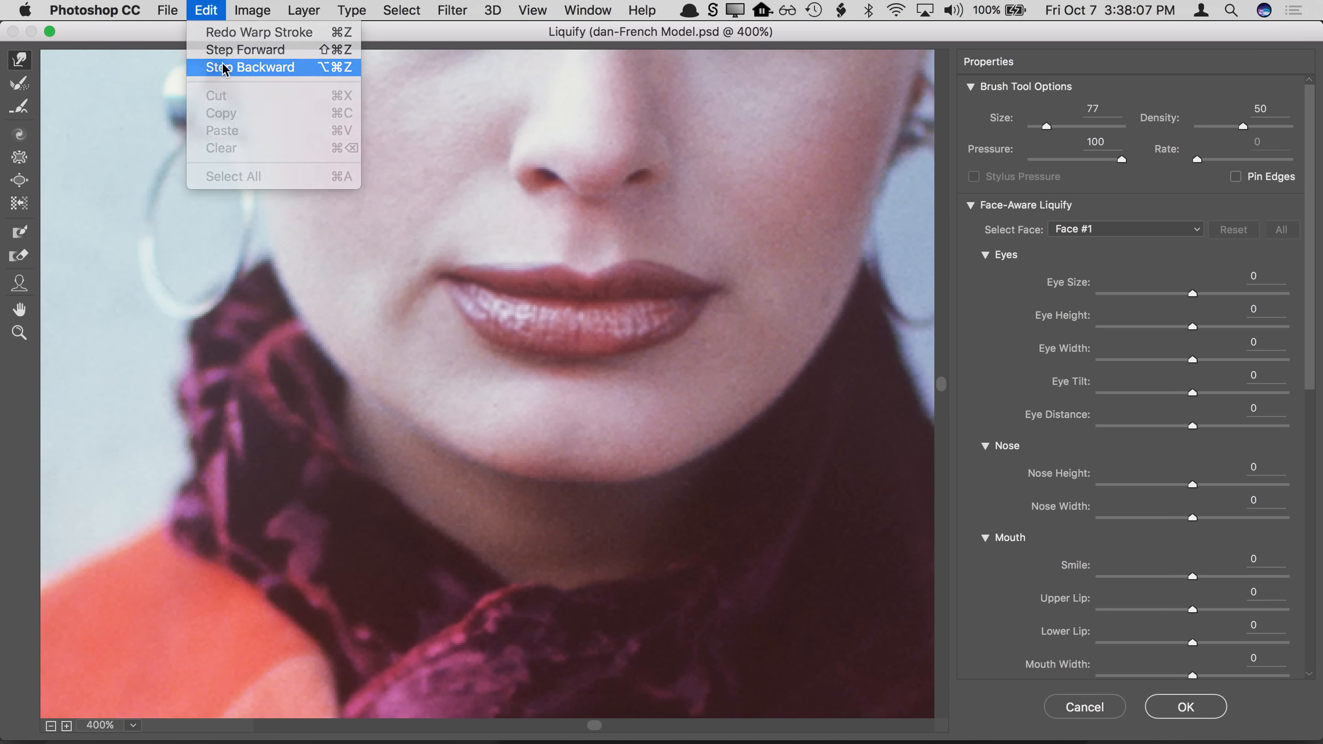
{"action": "left_click", "coordinate": [221, 67]}
{"action": "left_click", "coordinate": [218, 12]}
{"action": "left_click", "coordinate": [217, 73]}
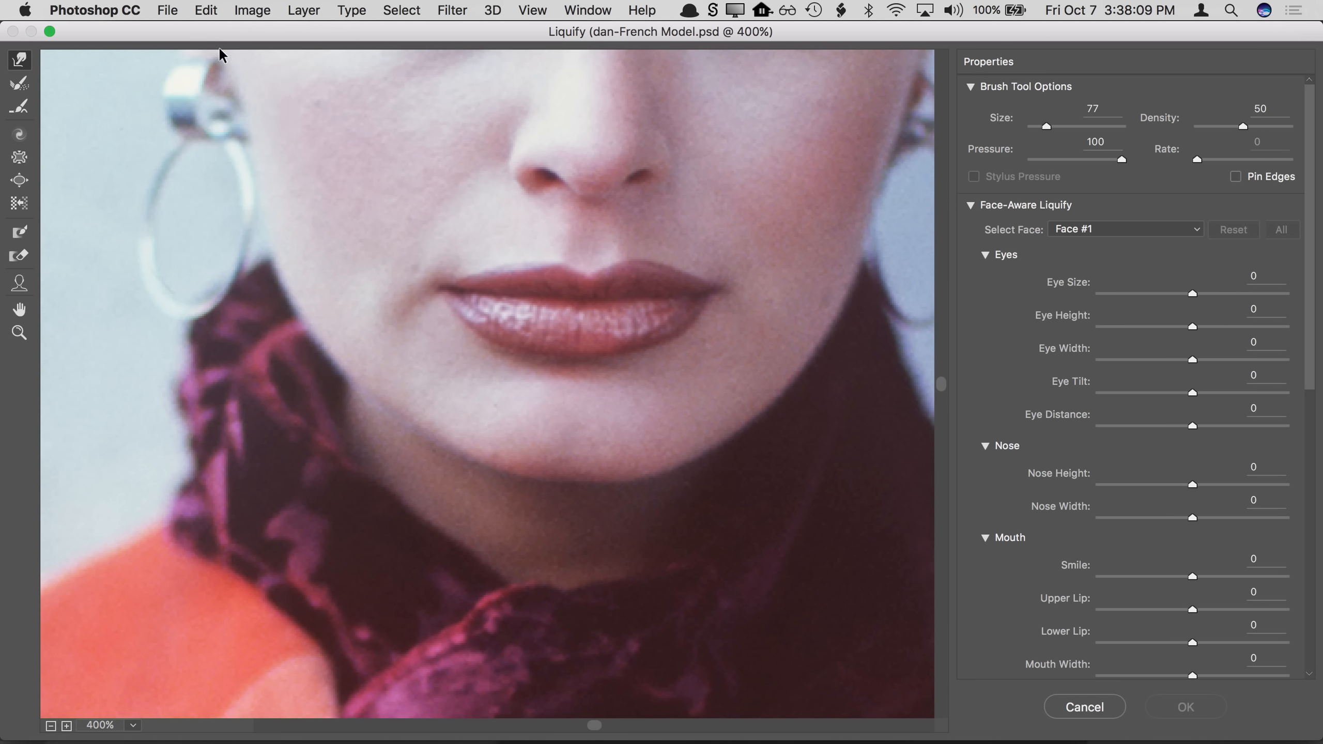
Step: Lift the corners of the mouth into a slight smile with the Face tool and apply the Liquify filter
{"action": "left_click", "coordinate": [20, 284]}
{"action": "mouse_move", "coordinate": [688, 292]}
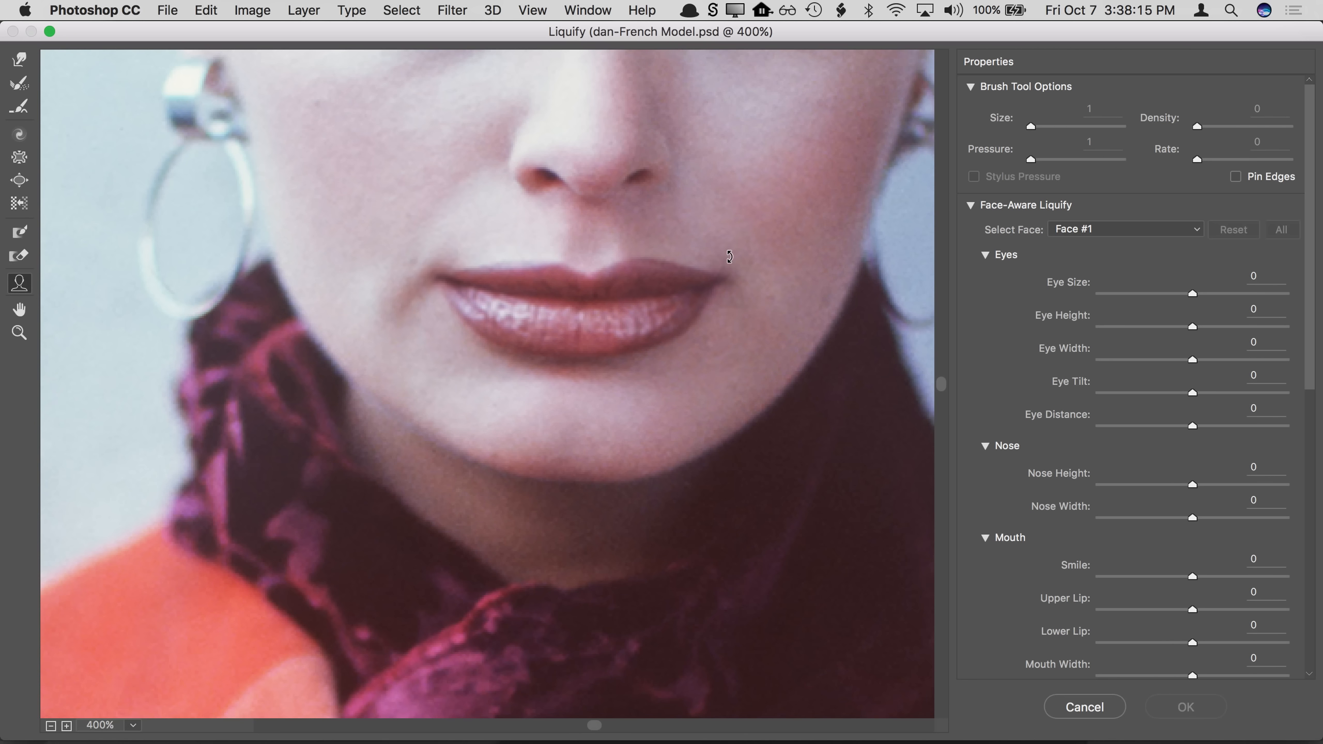
{"action": "left_click_drag", "start_coordinate": [729, 256], "coordinate": [727, 243]}
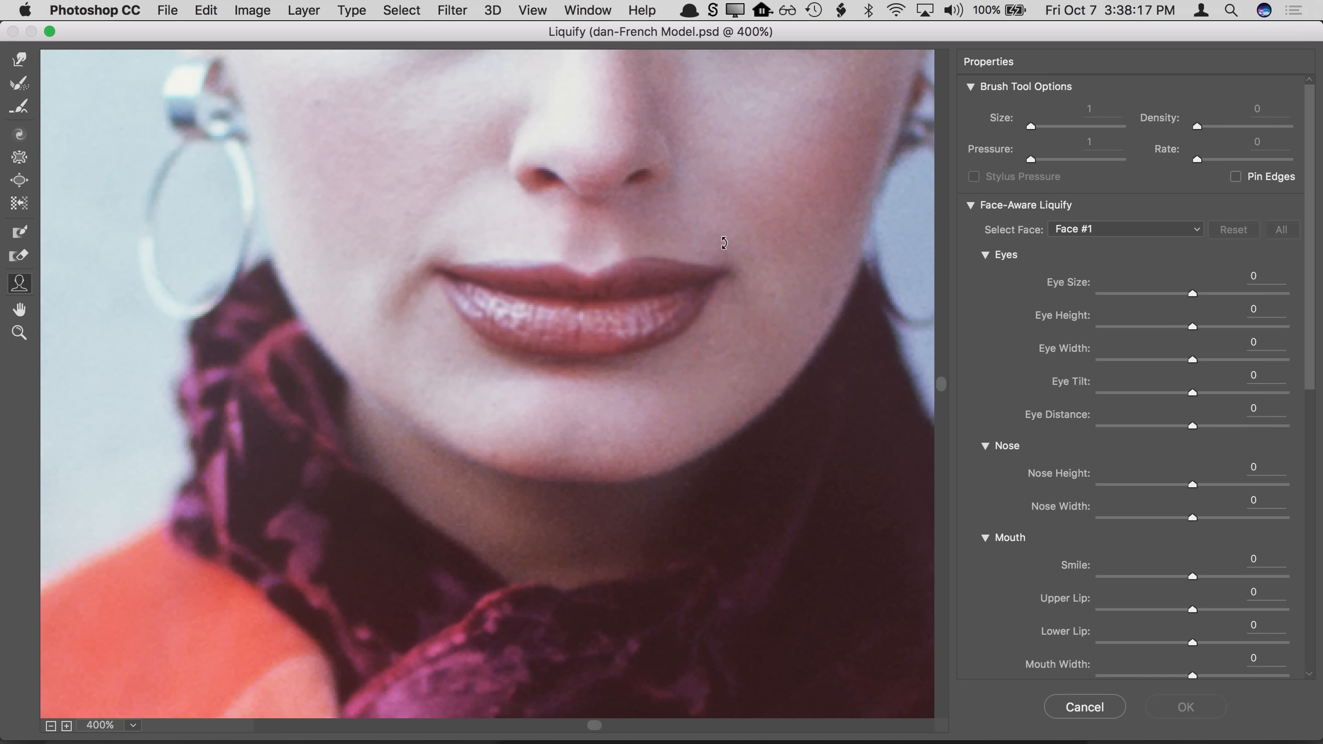
{"action": "left_click", "coordinate": [1171, 699]}
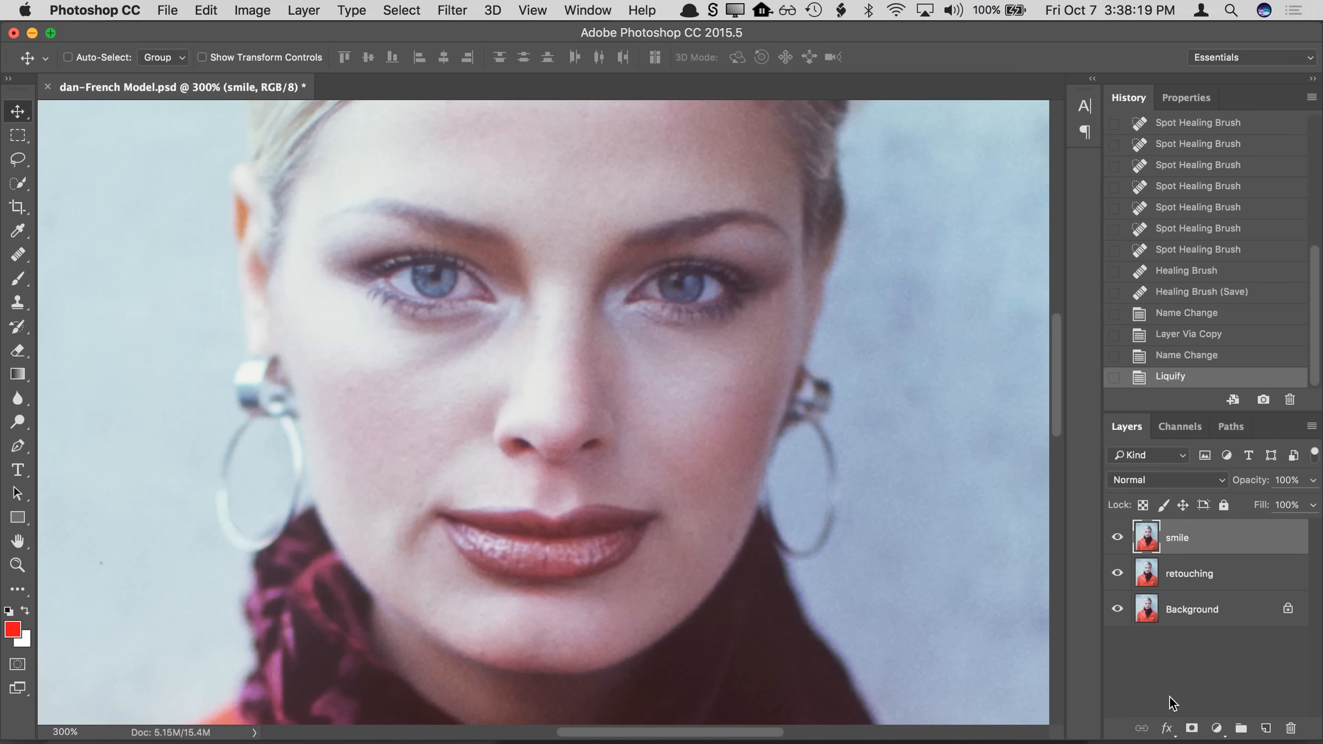
Step: Hide and show the smile layer to compare the portrait before and after the Liquify edit
{"action": "left_click", "coordinate": [1118, 537]}
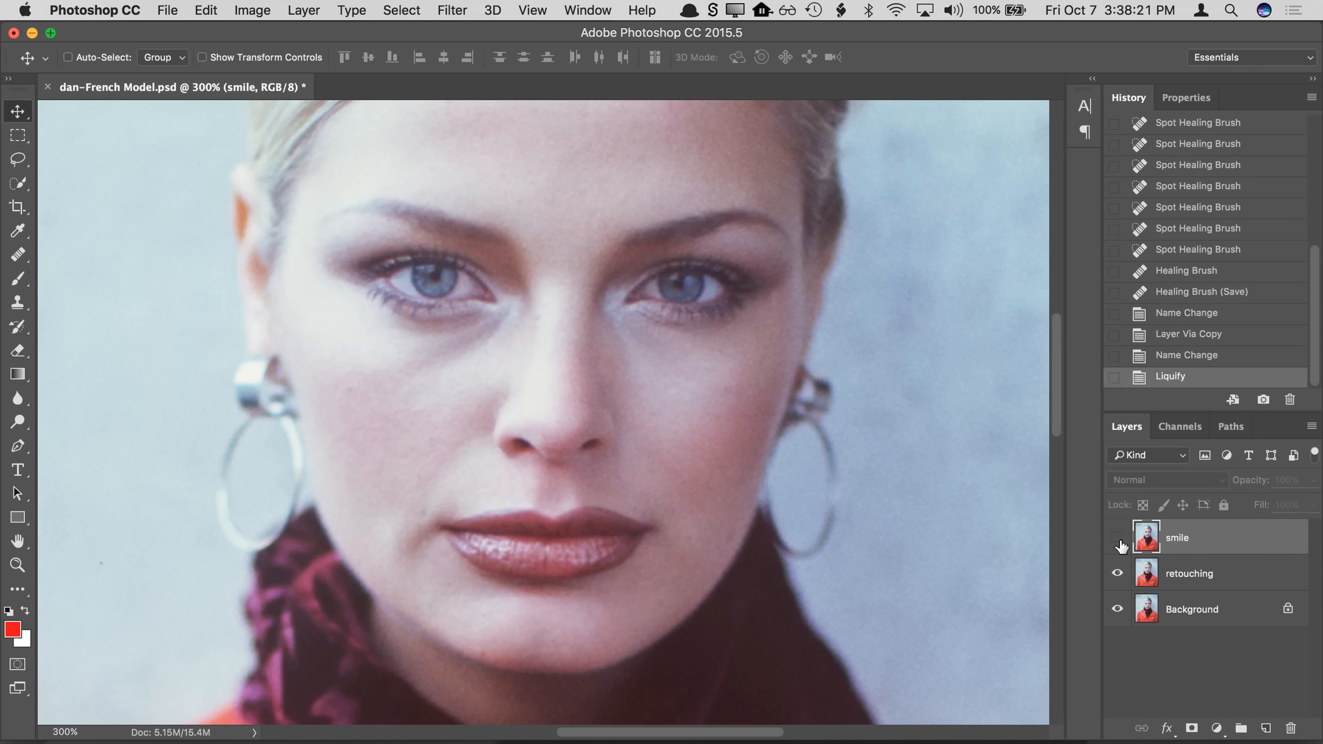
{"action": "left_click", "coordinate": [1118, 537]}
{"action": "left_click", "coordinate": [1117, 537]}
{"action": "left_click", "coordinate": [1117, 537]}
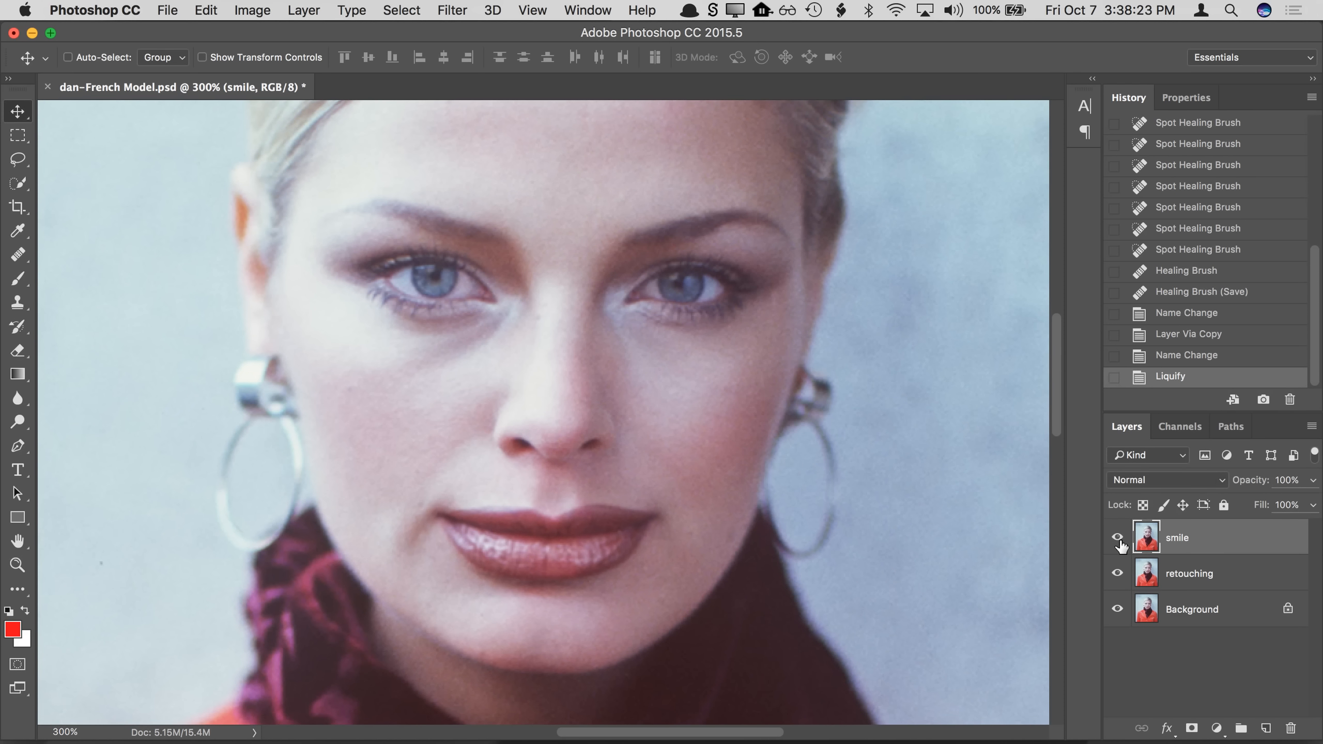
{"action": "key", "text": "super+minus"}
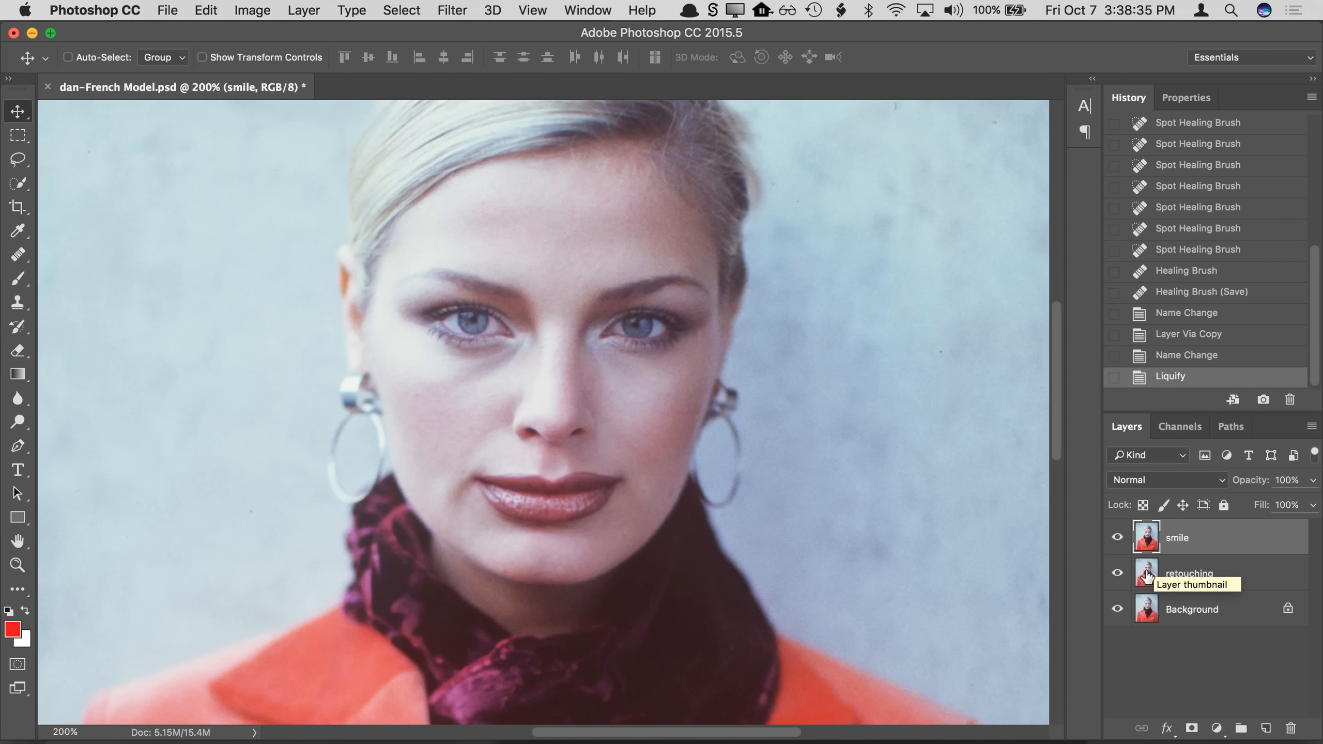
Step: Delete the smile layer and undo the deletion
{"action": "left_click_drag", "start_coordinate": [1188, 538], "coordinate": [1292, 734]}
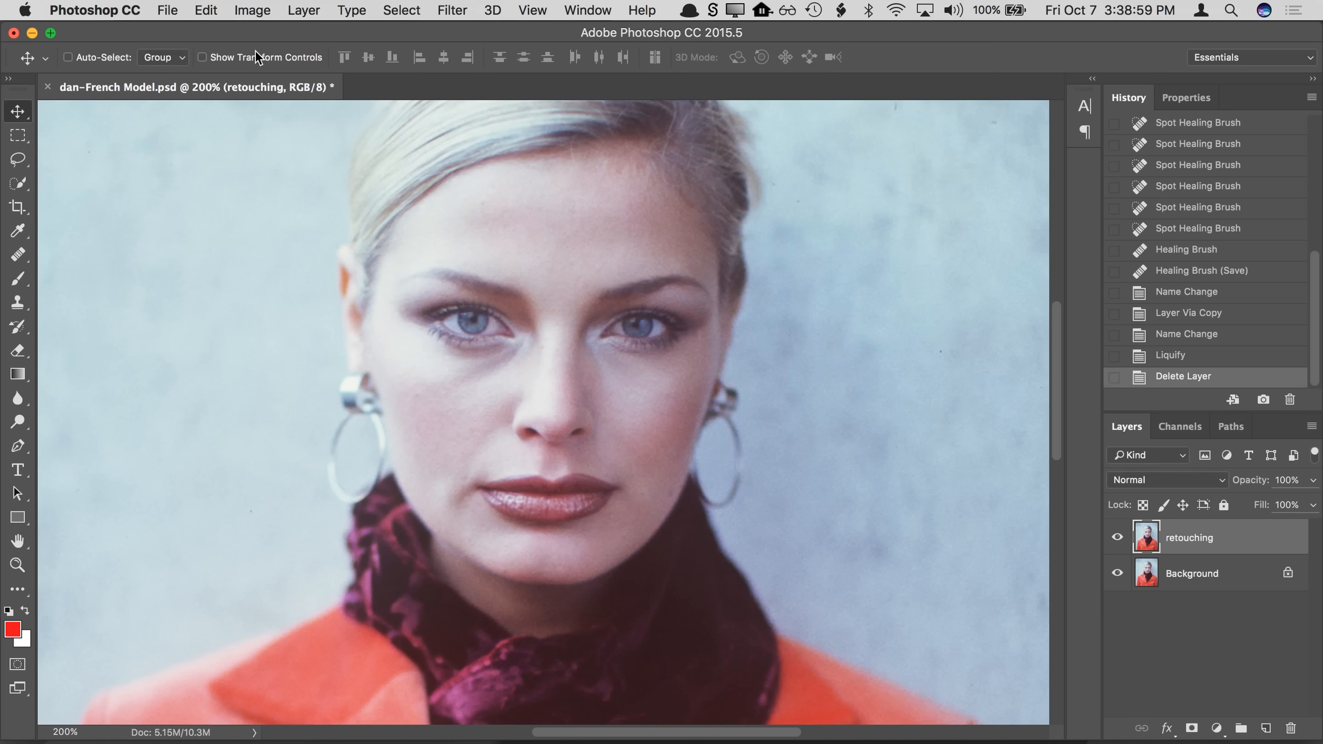
{"action": "left_click", "coordinate": [205, 10]}
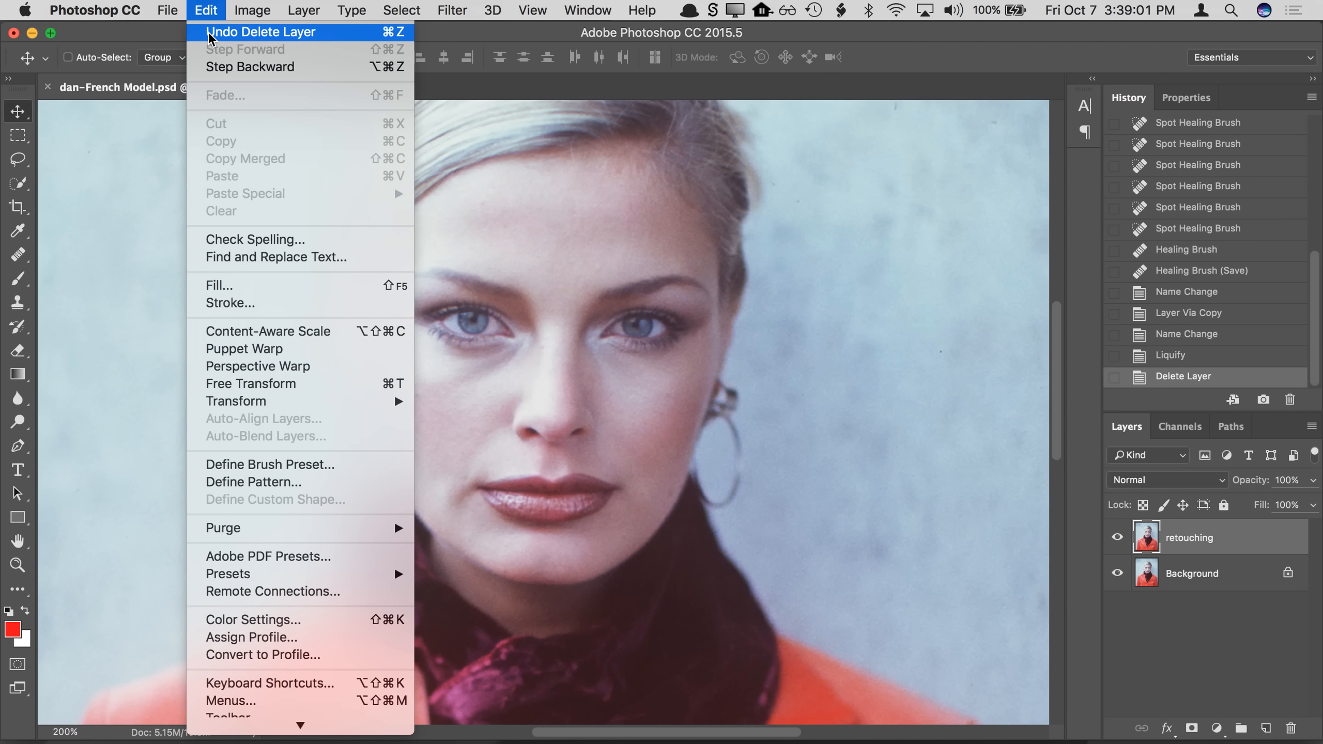
{"action": "left_click", "coordinate": [208, 32]}
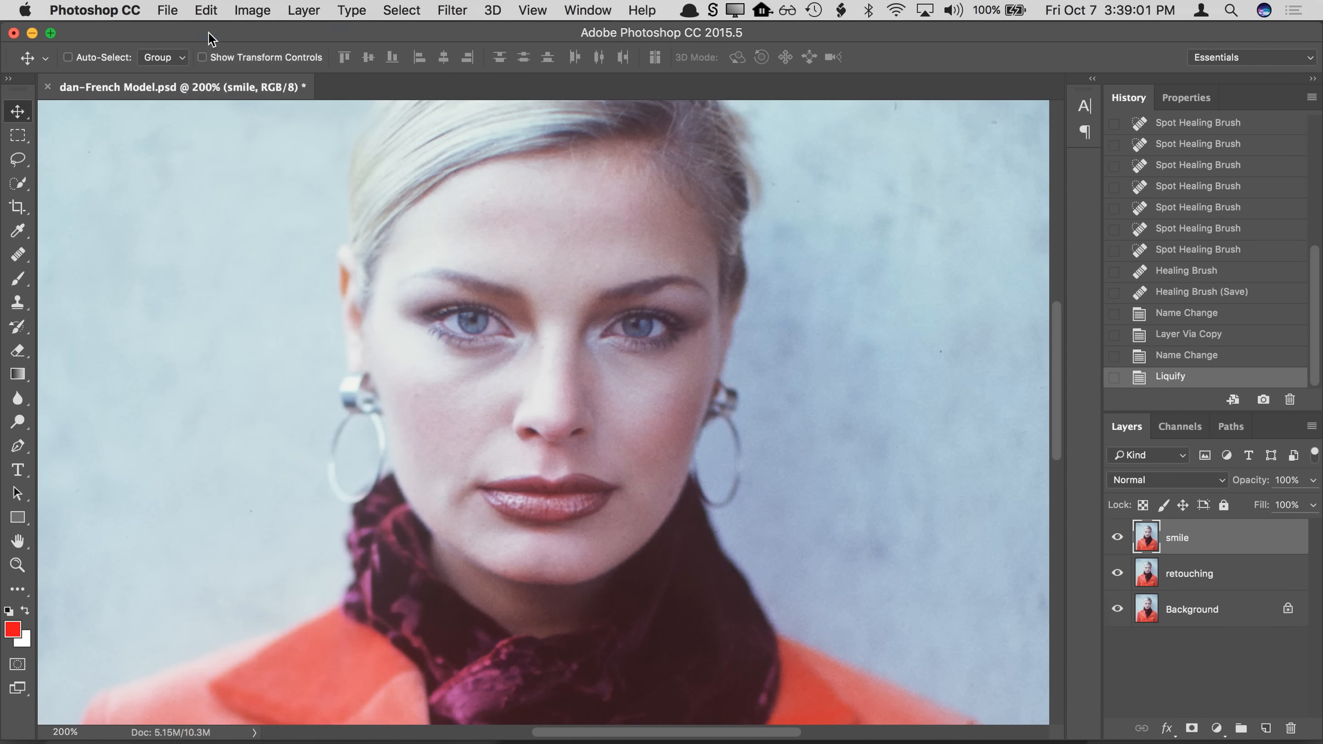
Step: Toggle the smile layer's visibility once more to check its effect, ending with the layer shown
{"action": "left_click", "coordinate": [1117, 538]}
{"action": "left_click", "coordinate": [1117, 538]}
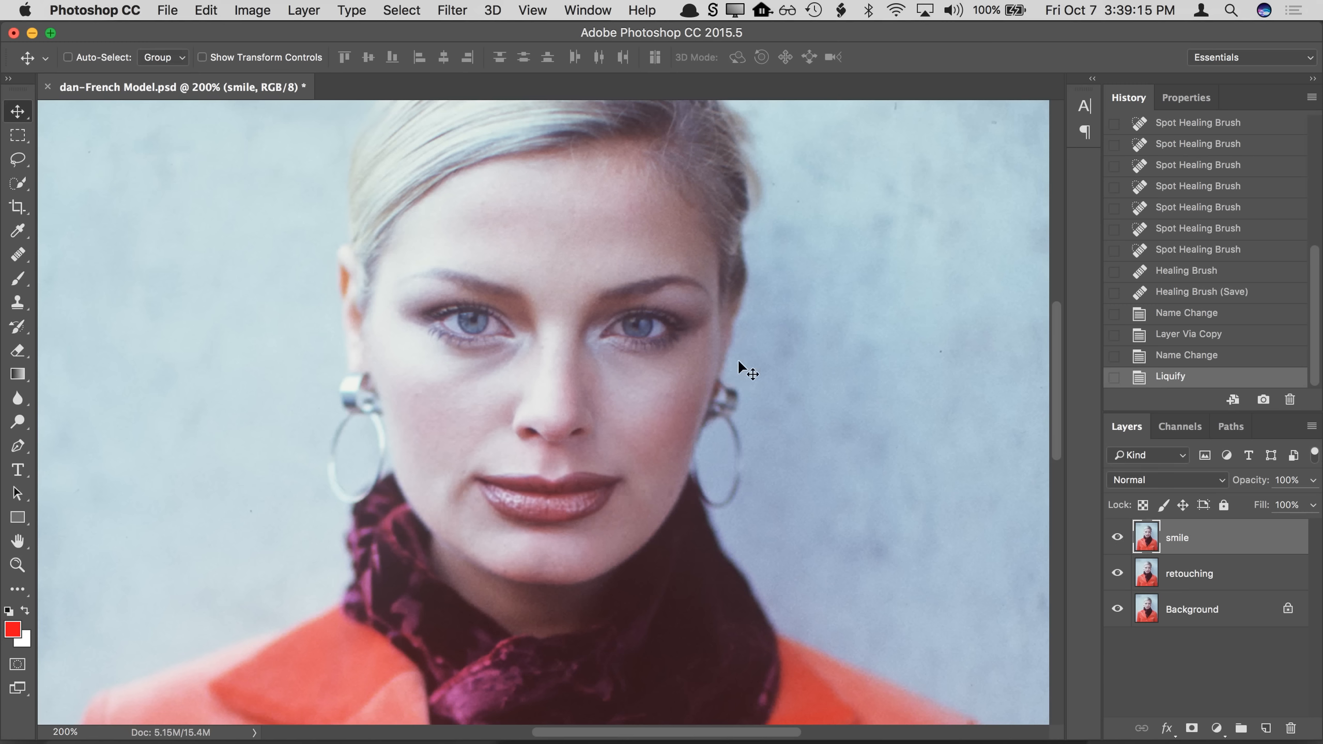
{"action": "key", "text": "super"}
{"action": "key", "text": "super+0"}
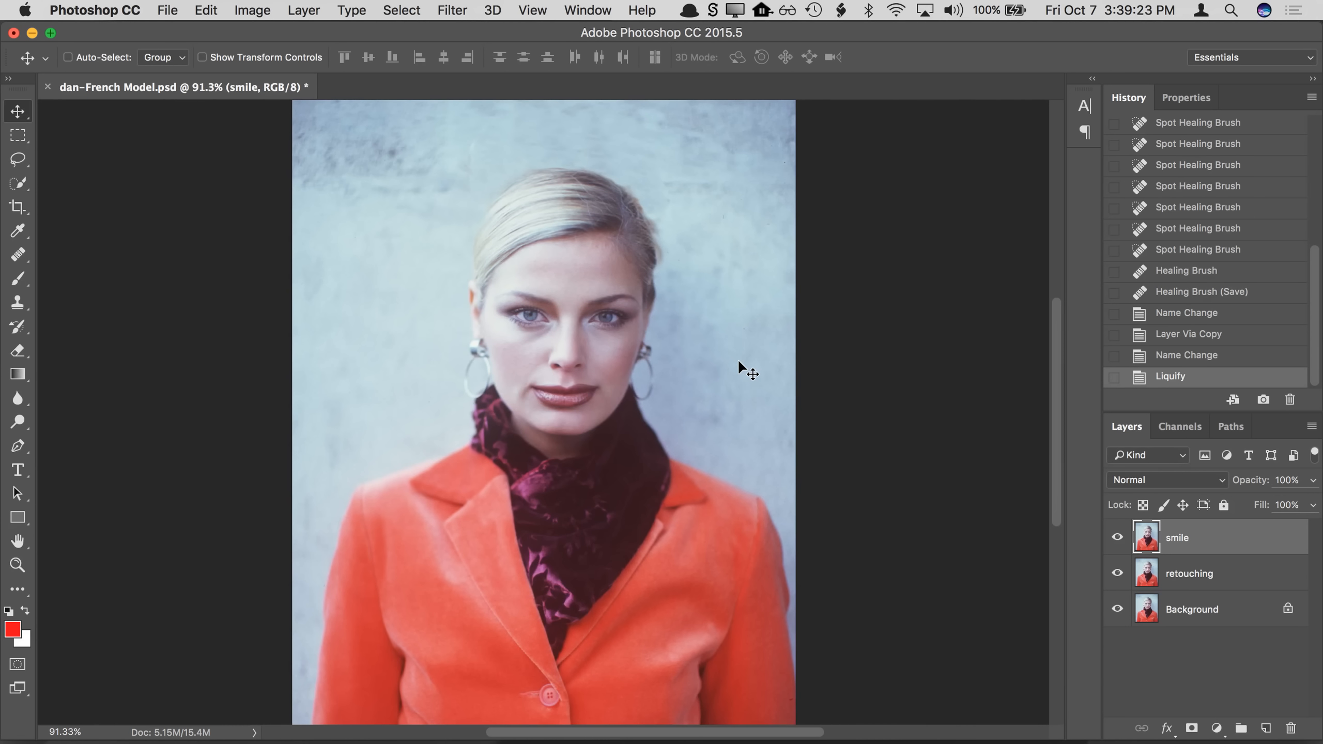
{"action": "left_click", "coordinate": [251, 12]}
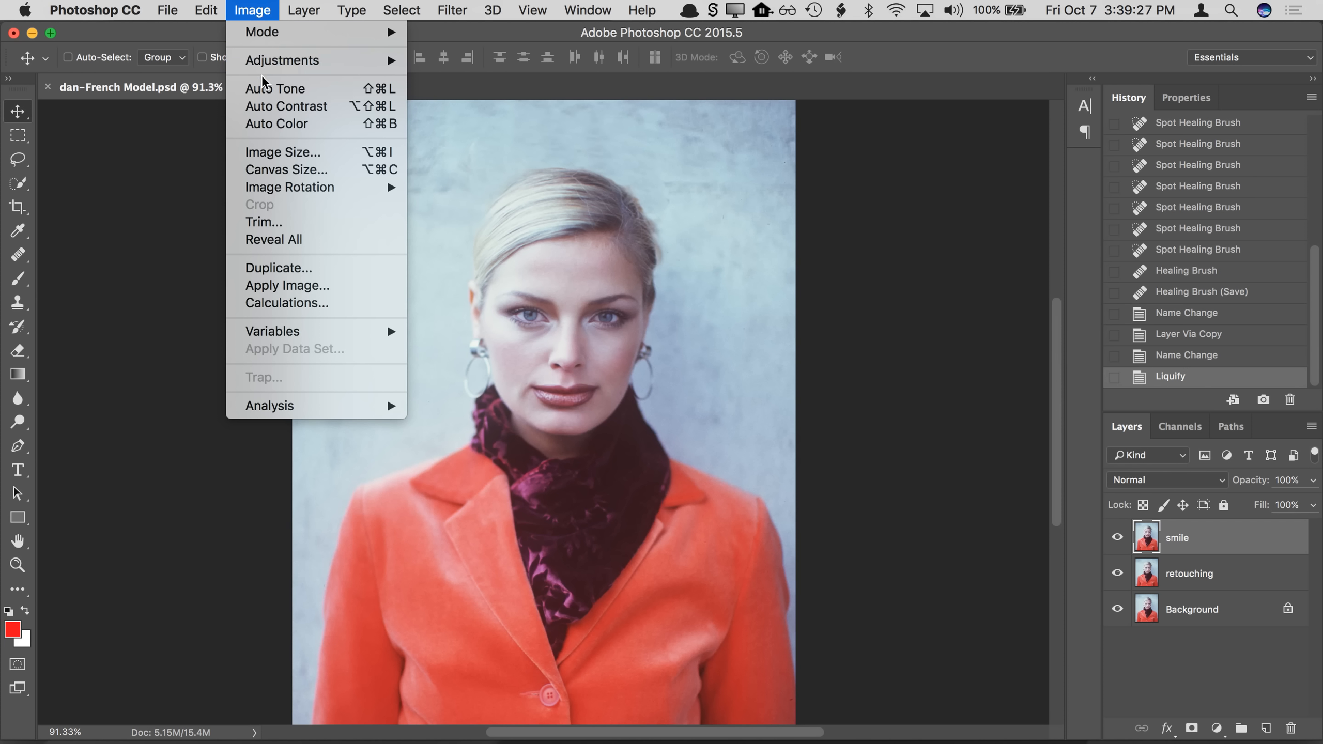
{"action": "mouse_move", "coordinate": [267, 70]}
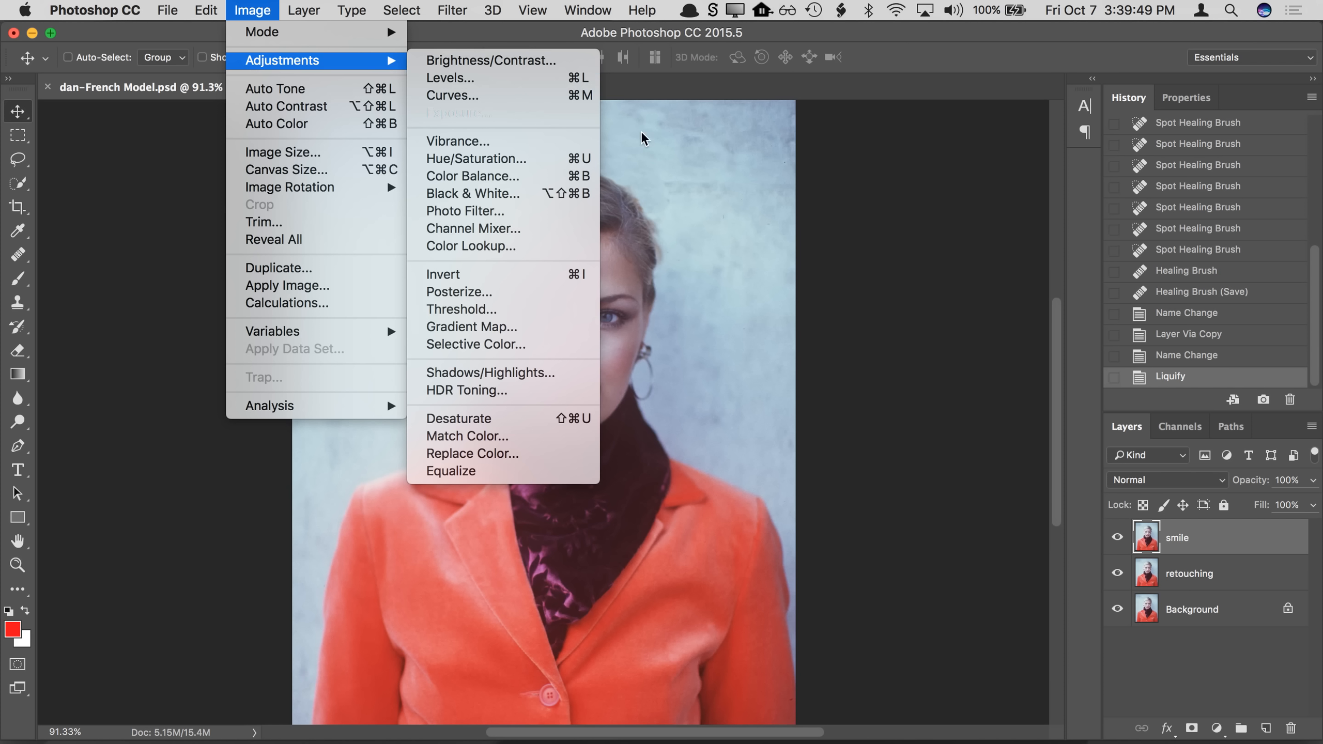
{"action": "key", "text": "Escape"}
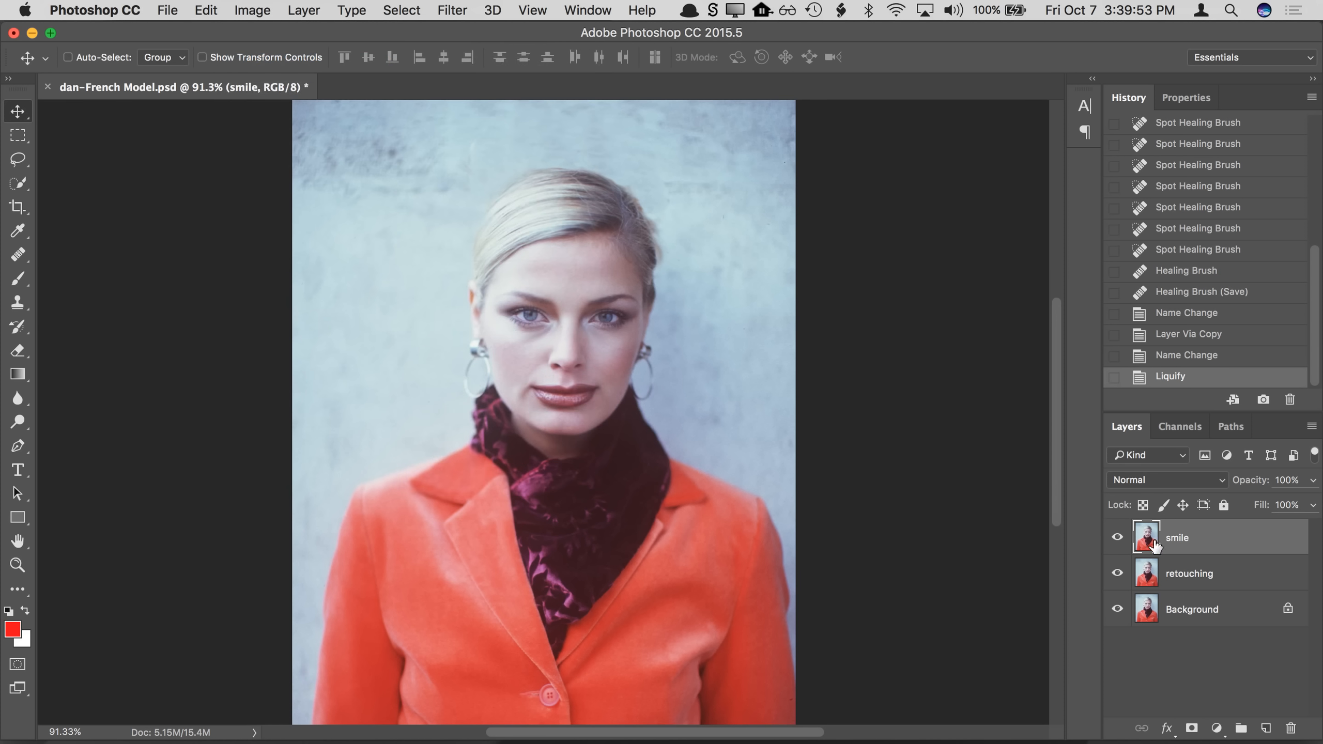
Step: Apply Brightness/Contrast directly to the smile layer with brightness 103 and contrast 100, and compare the image before and after it
{"action": "left_click", "coordinate": [252, 12]}
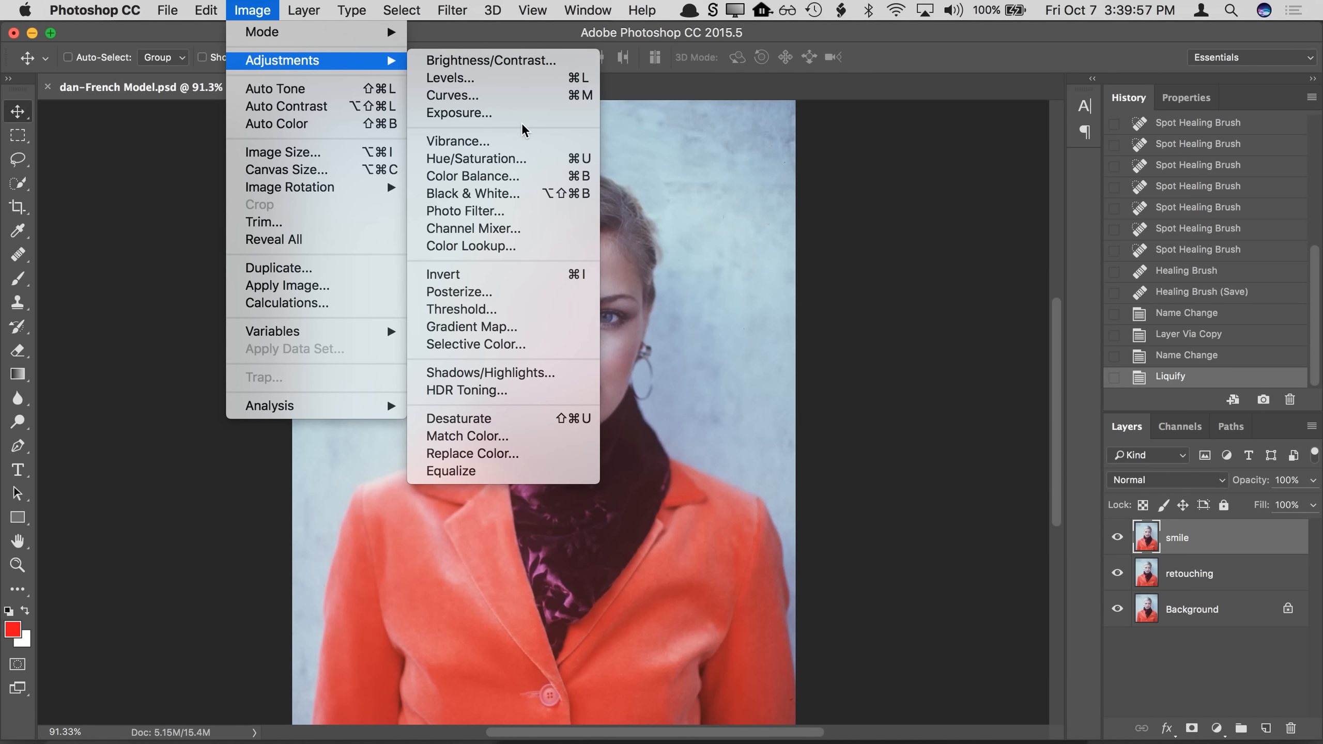
{"action": "left_click", "coordinate": [512, 61]}
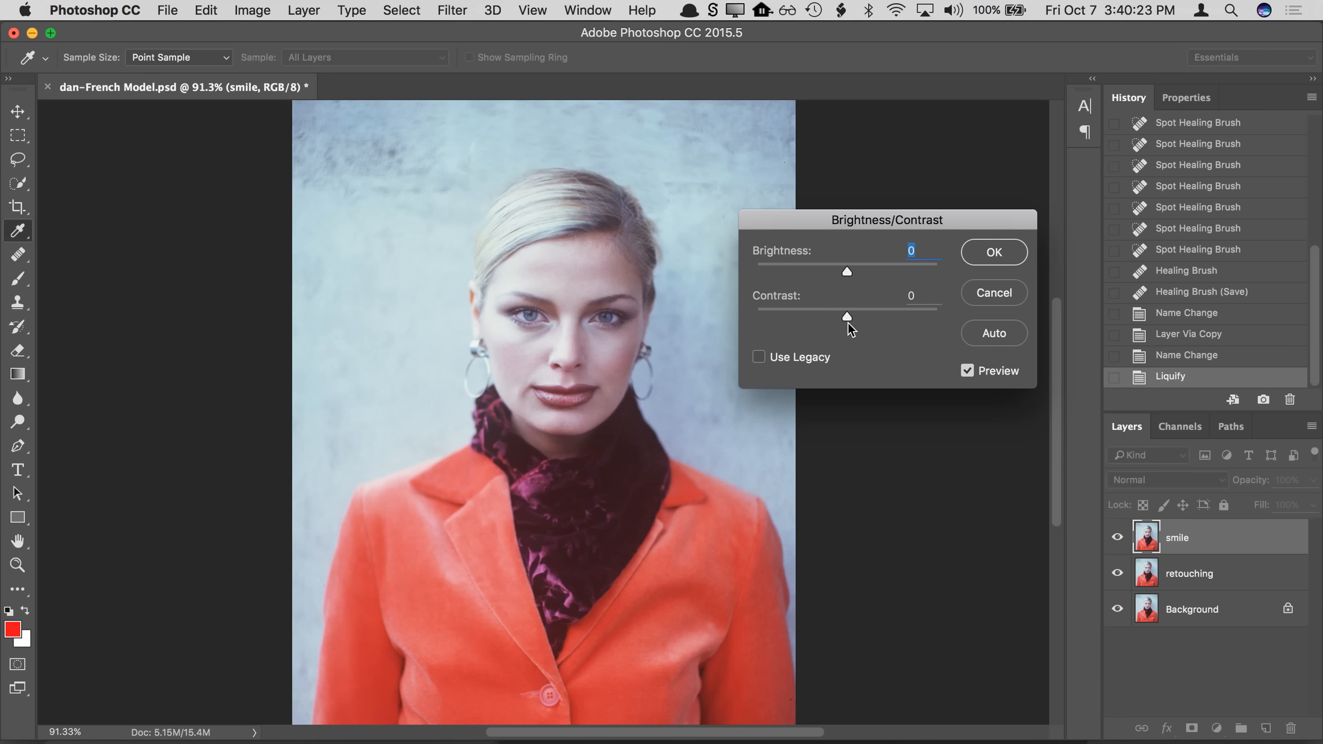
{"action": "left_click_drag", "start_coordinate": [846, 316], "coordinate": [911, 326]}
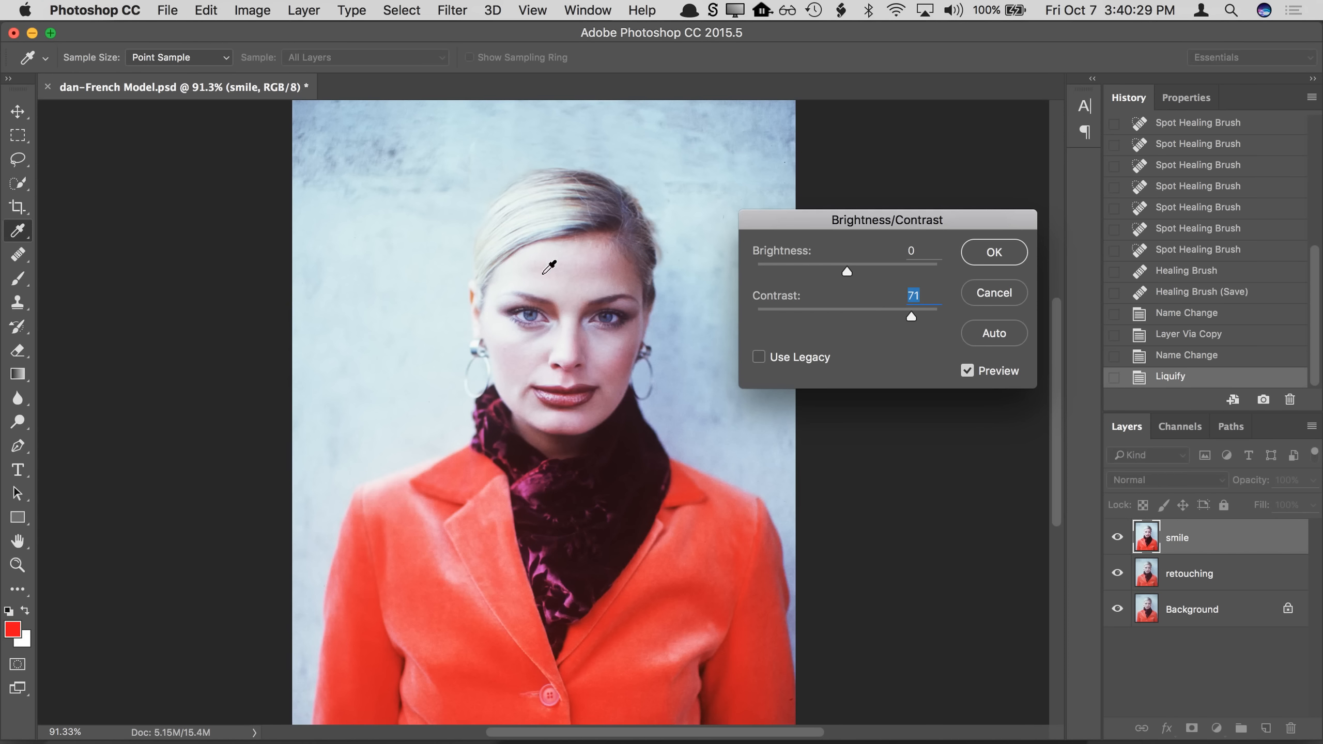
{"action": "left_click_drag", "start_coordinate": [911, 315], "coordinate": [939, 316]}
{"action": "left_click_drag", "start_coordinate": [845, 269], "coordinate": [909, 268]}
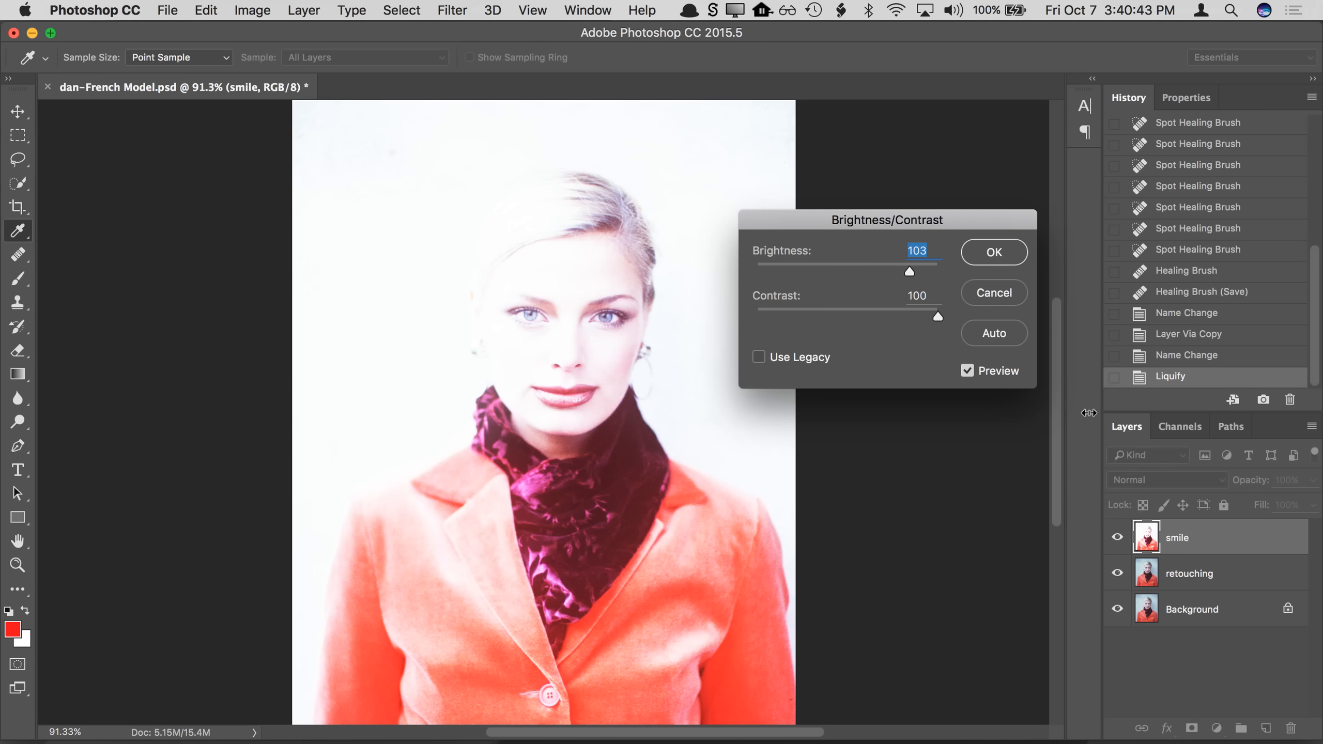
{"action": "left_click_drag", "start_coordinate": [983, 218], "coordinate": [999, 427]}
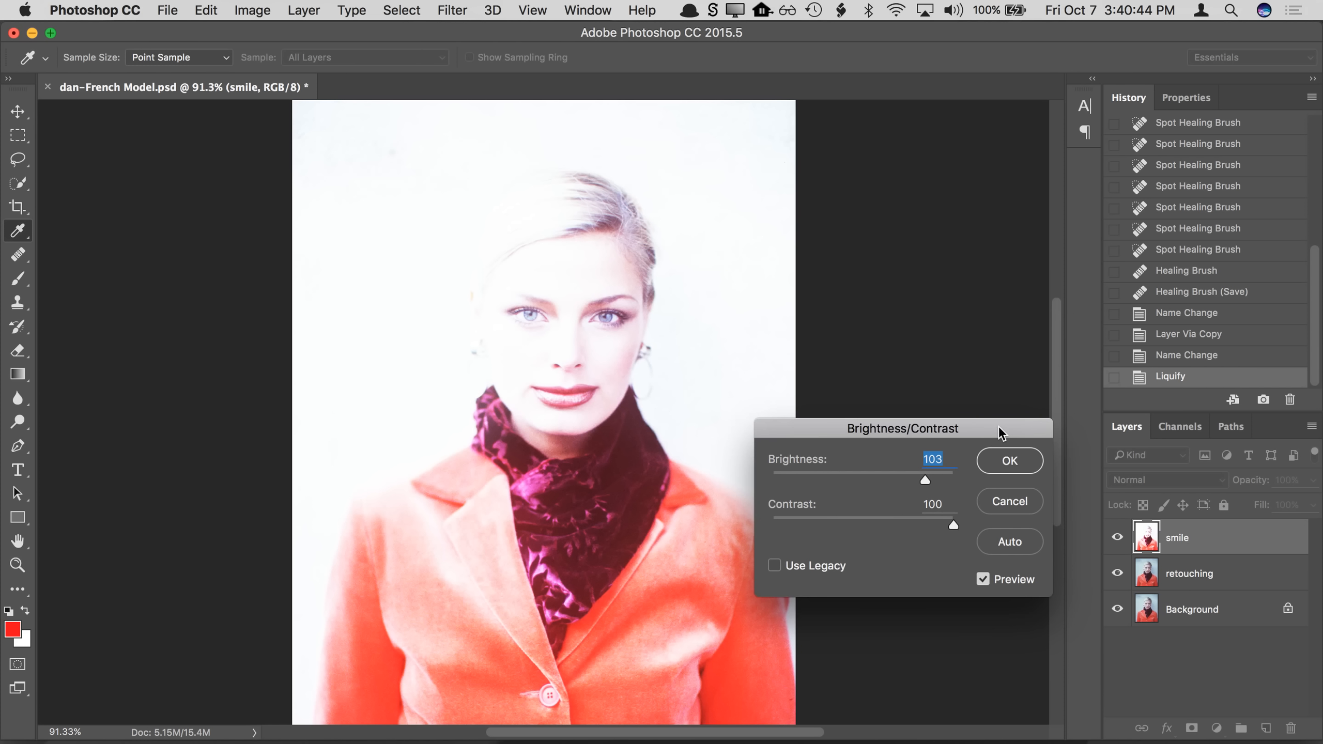
{"action": "left_click", "coordinate": [983, 578]}
{"action": "left_click", "coordinate": [983, 579]}
{"action": "left_click", "coordinate": [1030, 461]}
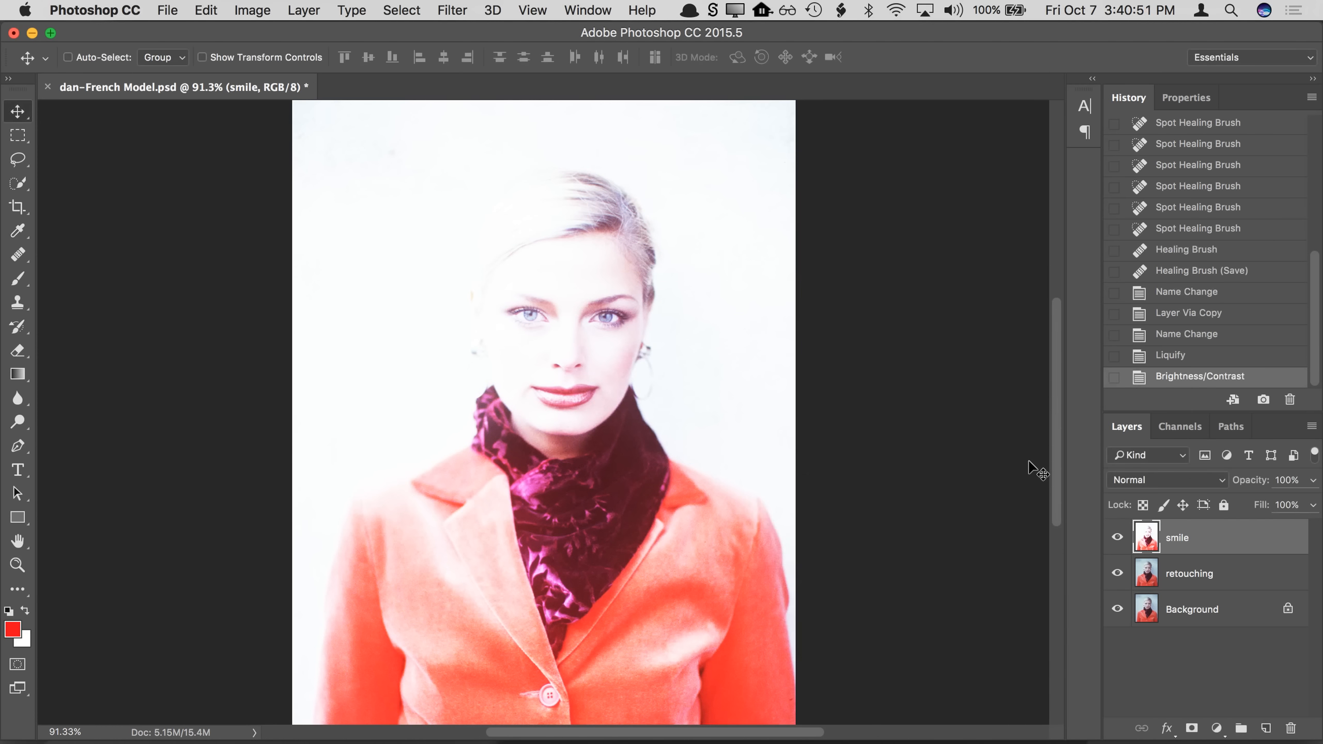
{"action": "left_click", "coordinate": [1166, 357]}
{"action": "left_click", "coordinate": [1165, 376]}
Step: Apply a second Brightness/Contrast adjustment to the smile layer with brightness -126 and contrast about -19
{"action": "left_click", "coordinate": [254, 10]}
{"action": "mouse_move", "coordinate": [336, 60]}
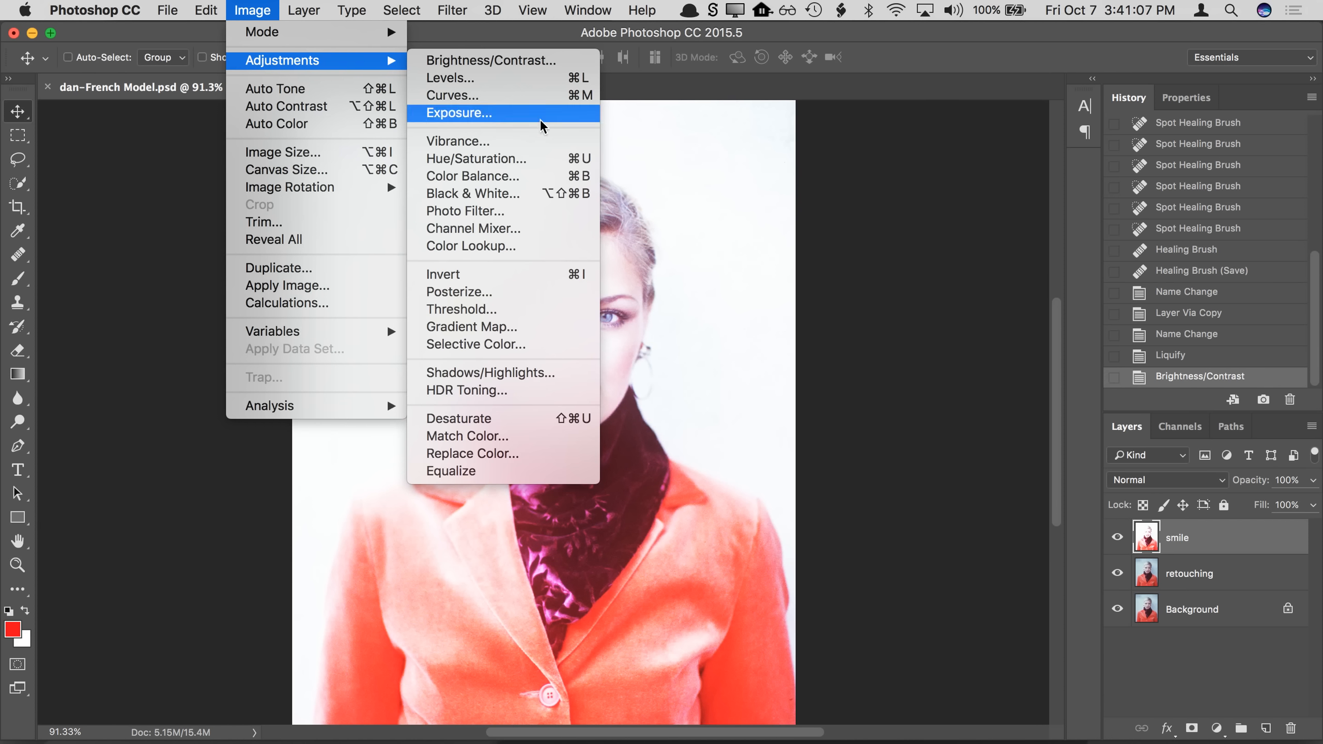
{"action": "left_click", "coordinate": [536, 67]}
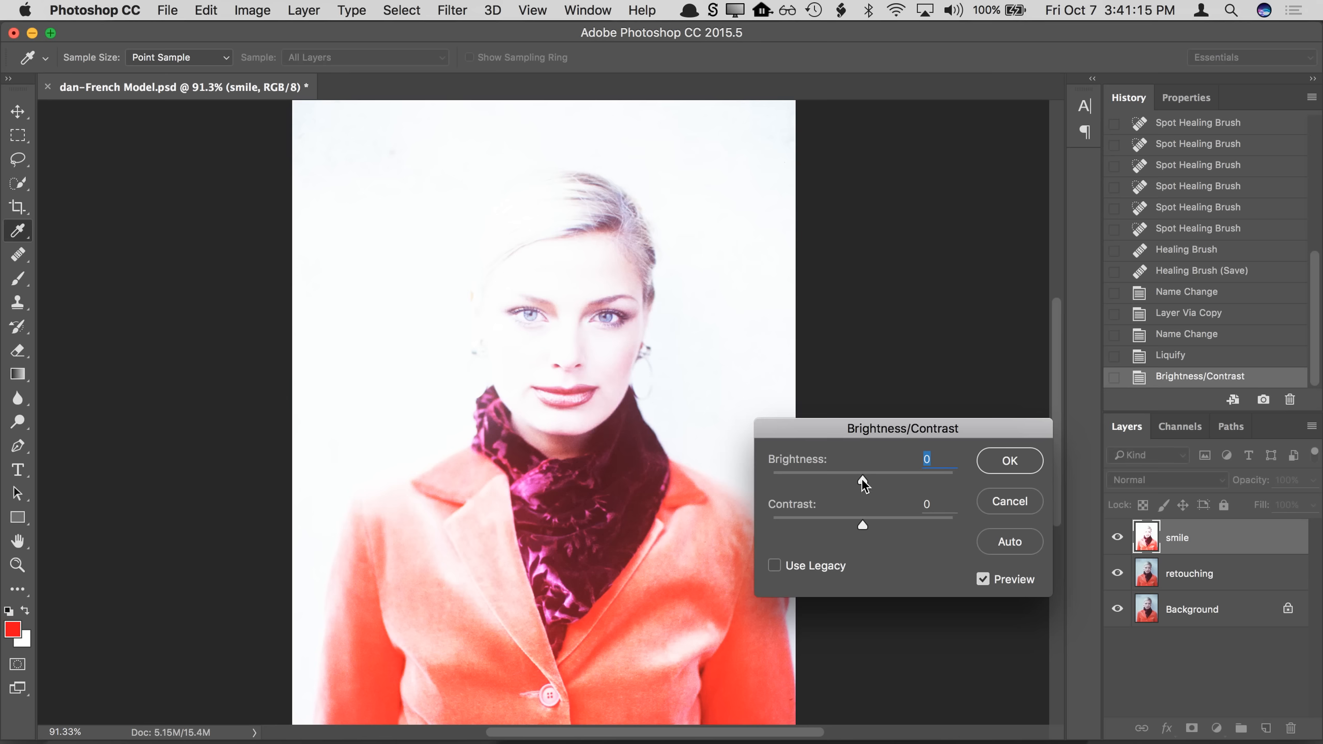
{"action": "left_click_drag", "start_coordinate": [862, 478], "coordinate": [785, 475]}
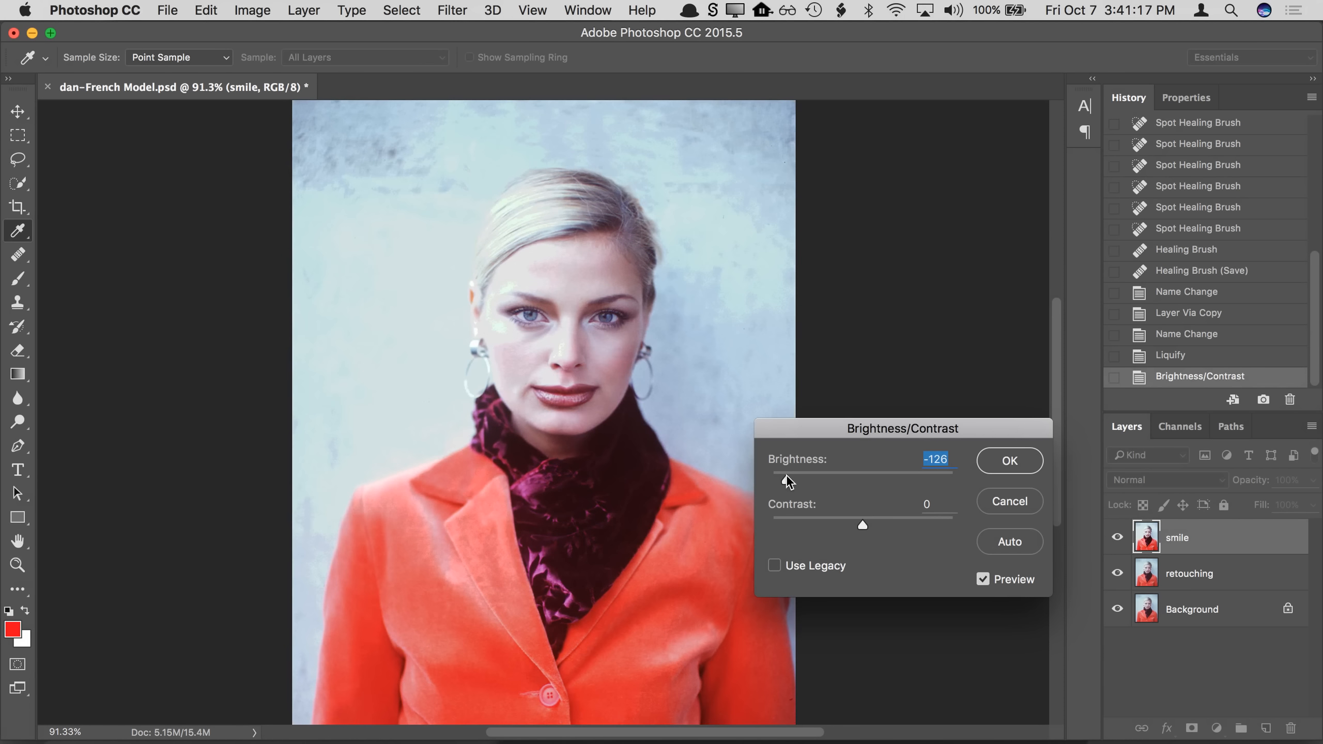
{"action": "left_click_drag", "start_coordinate": [860, 524], "coordinate": [841, 523]}
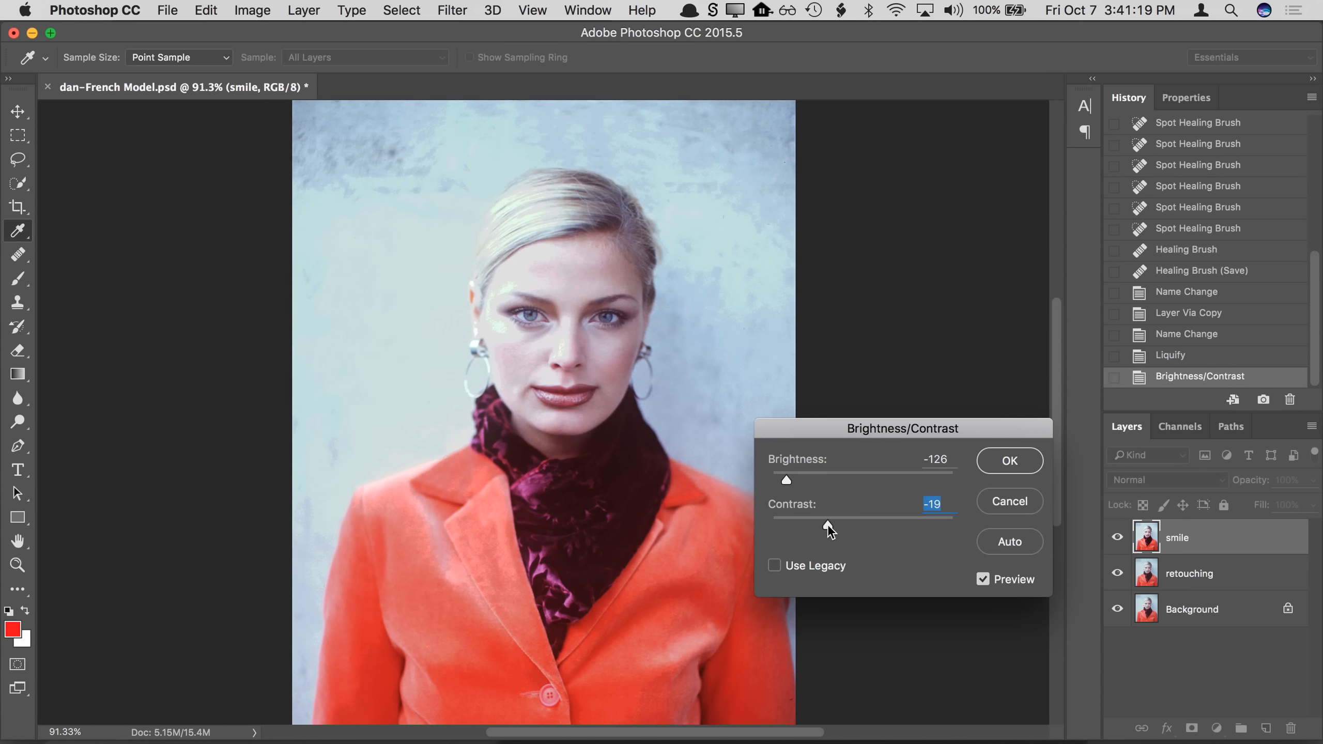
{"action": "left_click", "coordinate": [1005, 464]}
{"action": "key", "text": "v"}
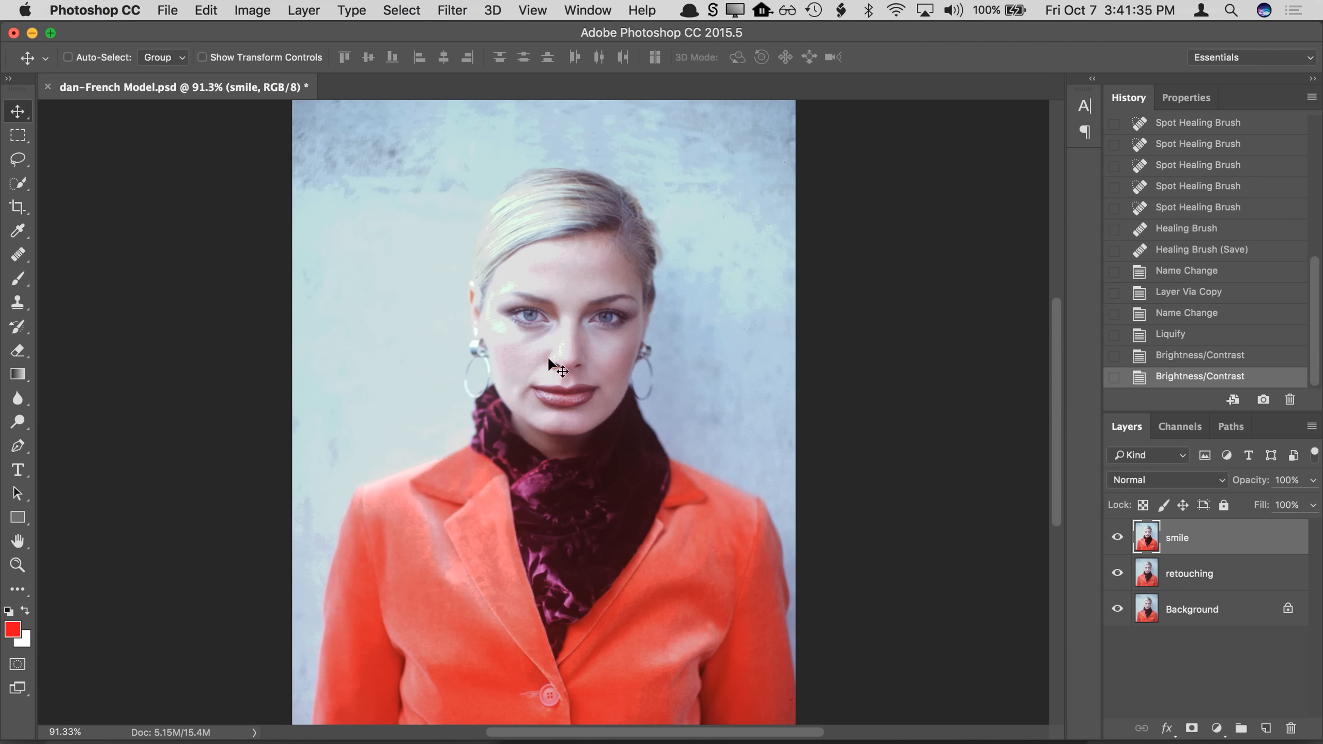
Step: Inspect the face at 400% for image degradation and revert both Brightness/Contrast edits, back to the Liquify state
{"action": "left_click", "coordinate": [503, 333]}
{"action": "left_click", "coordinate": [498, 332]}
{"action": "left_click", "coordinate": [498, 332]}
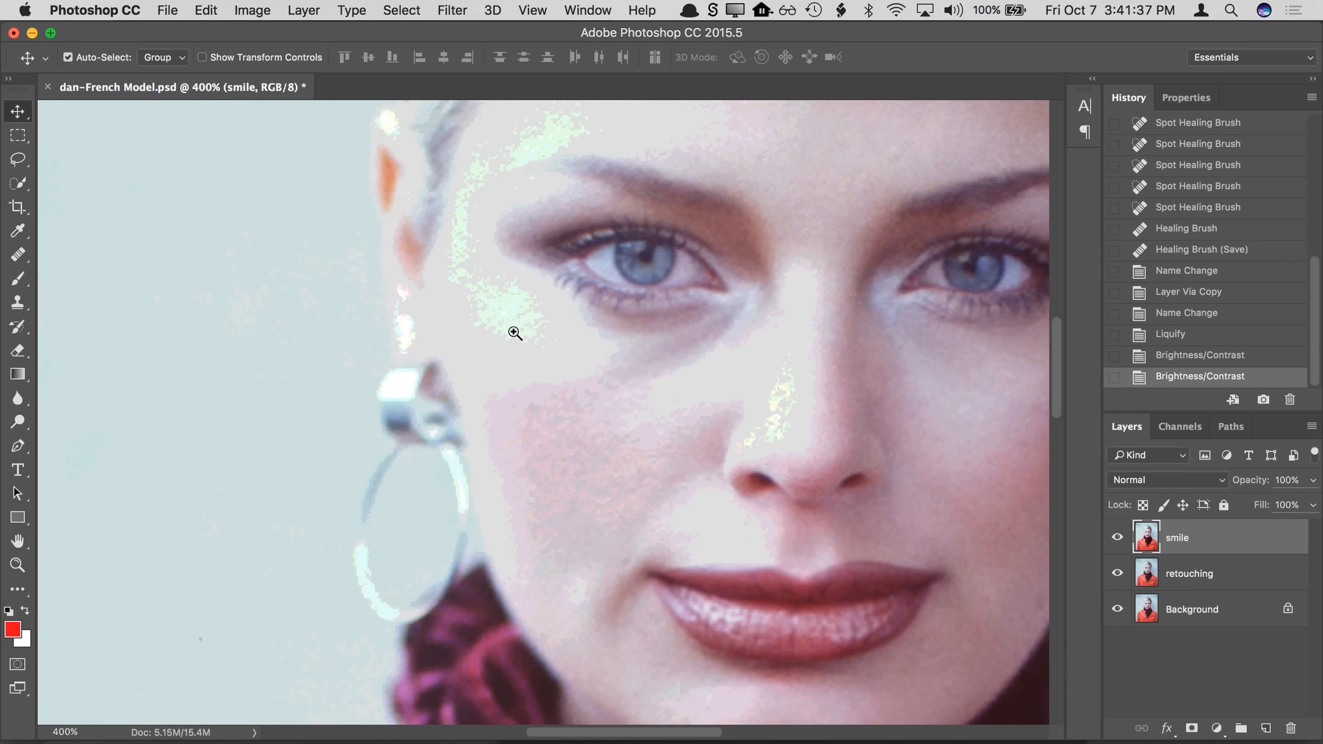
{"action": "scroll", "coordinate": [606, 384], "scroll_direction": "right", "scroll_amount": 2}
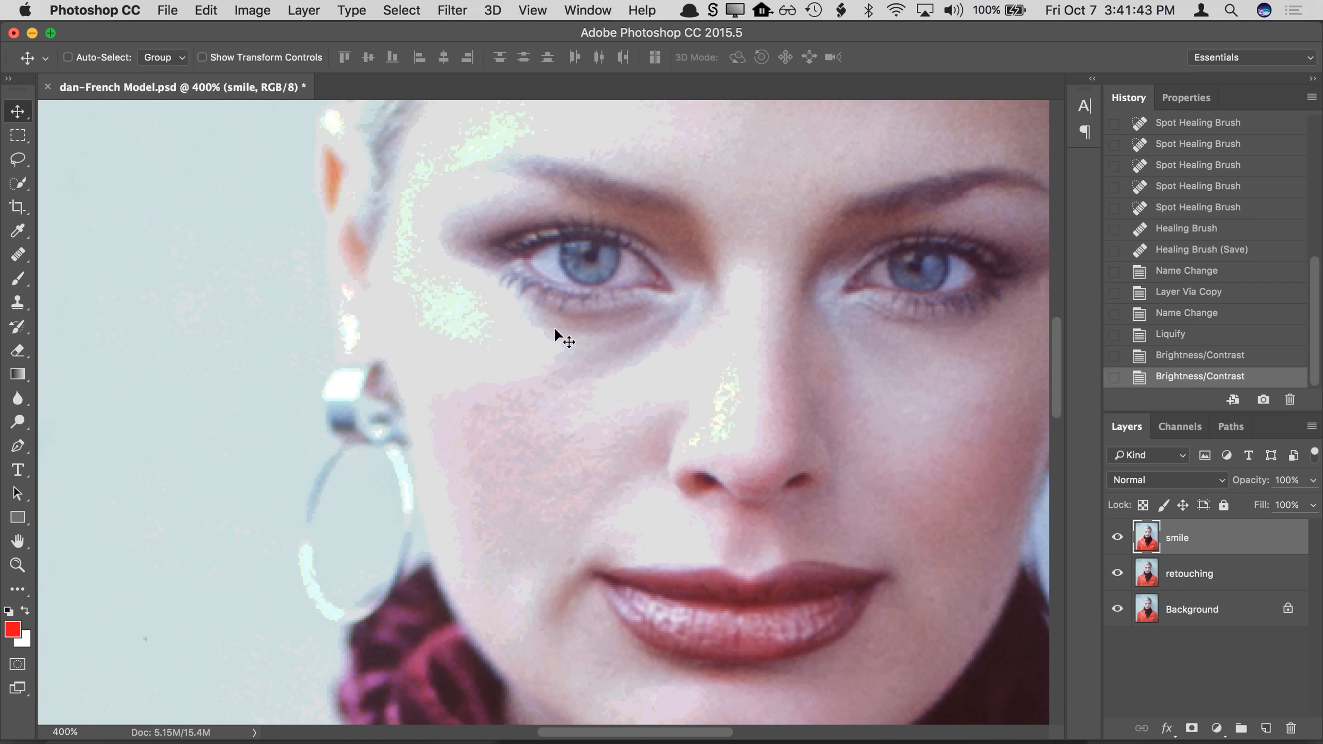
{"action": "left_click", "coordinate": [1178, 357]}
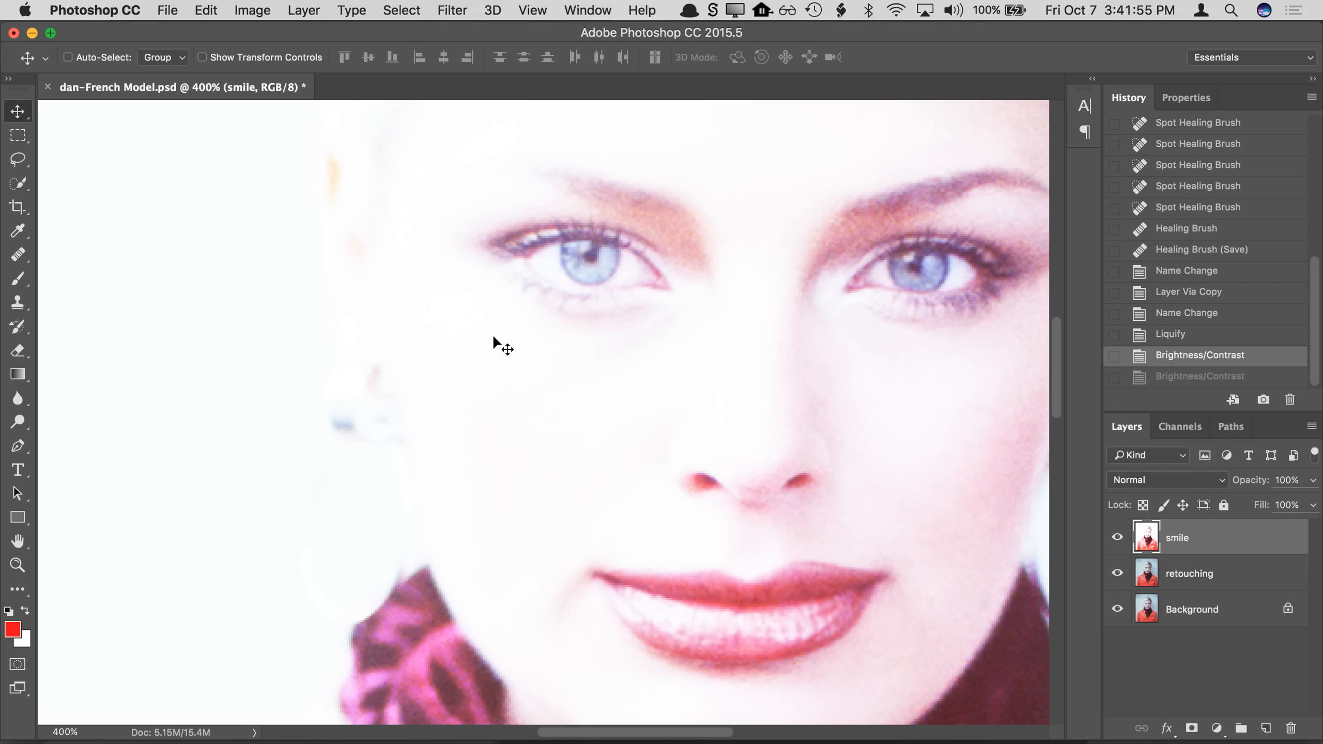
{"action": "left_click", "coordinate": [1186, 335]}
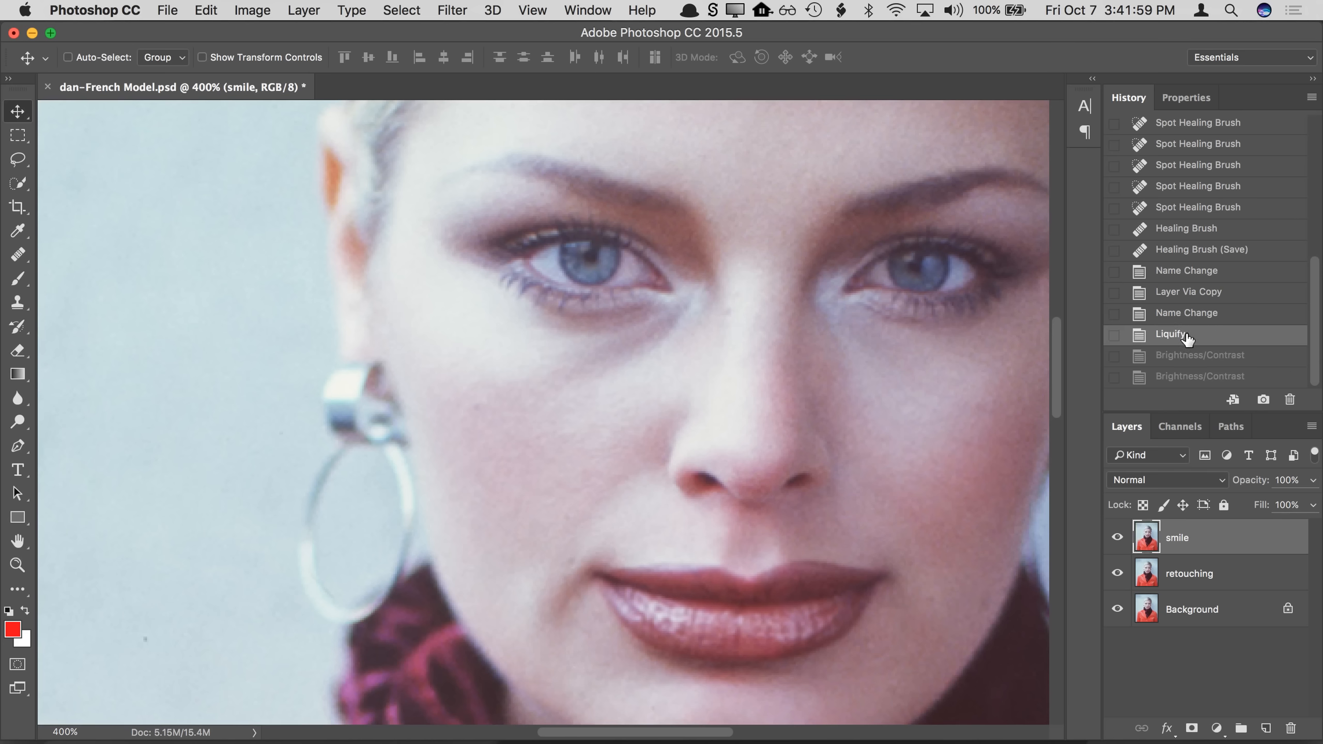
{"action": "left_click", "coordinate": [254, 10]}
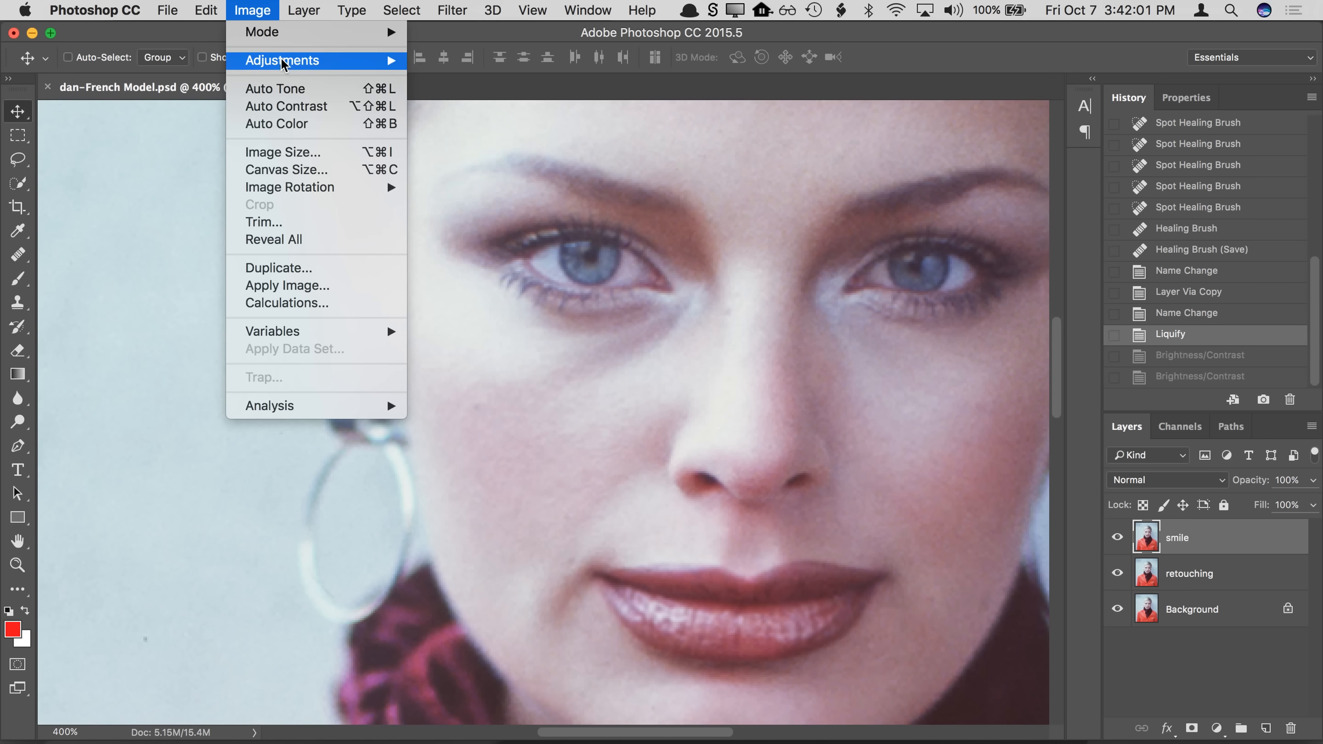
{"action": "mouse_move", "coordinate": [284, 64]}
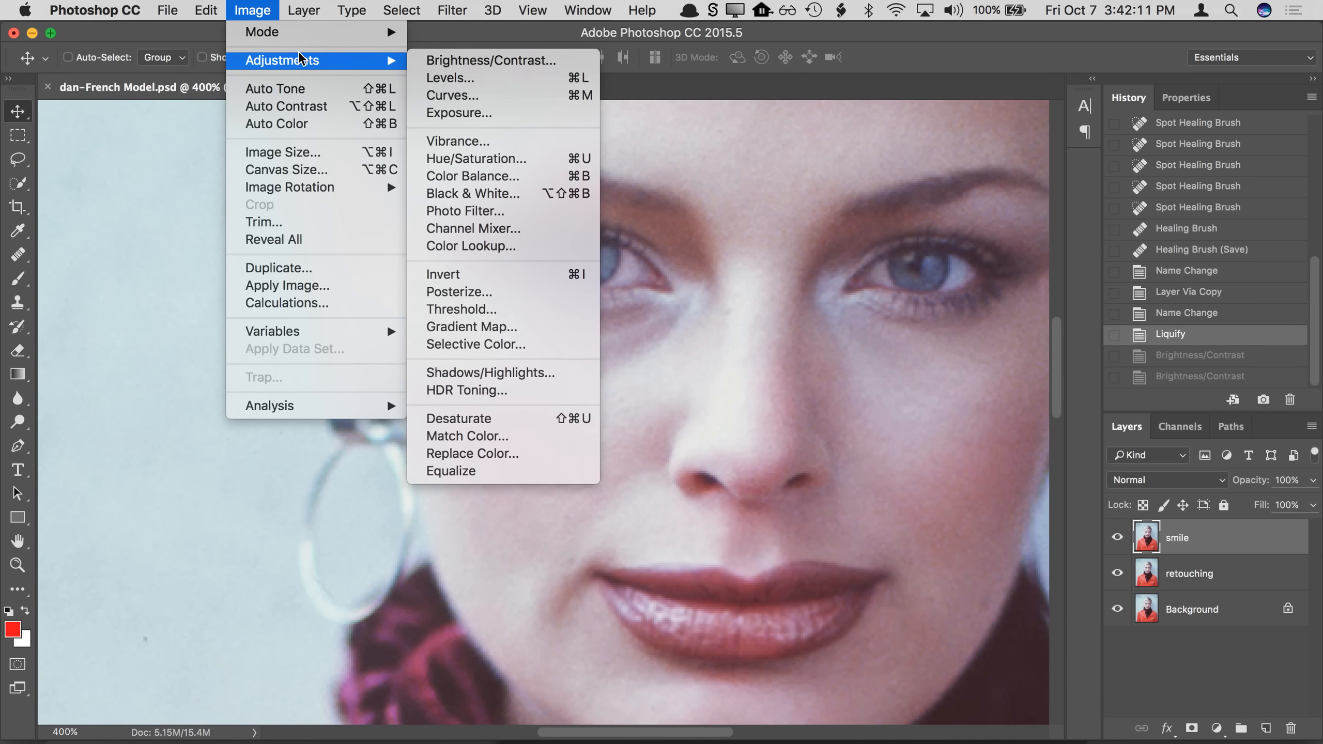
{"action": "mouse_move", "coordinate": [305, 17]}
{"action": "mouse_move", "coordinate": [417, 240]}
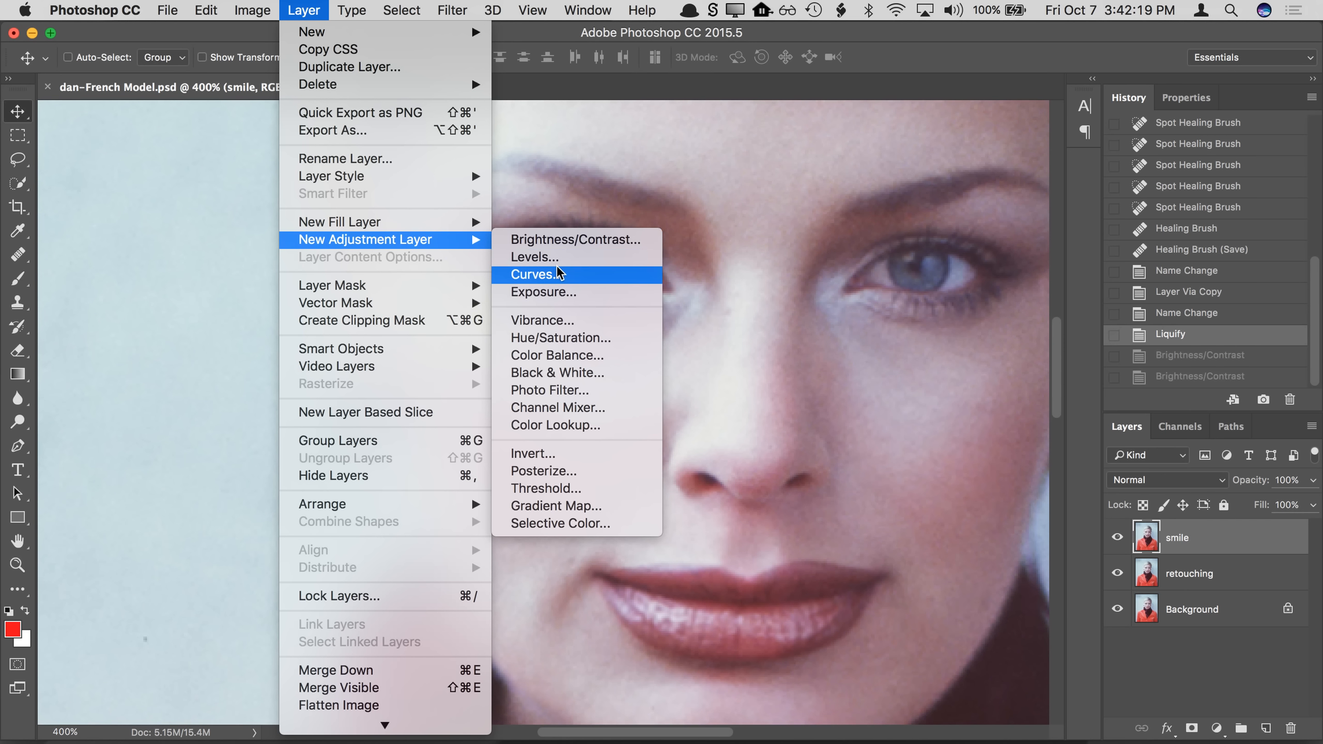
{"action": "left_click", "coordinate": [1118, 648]}
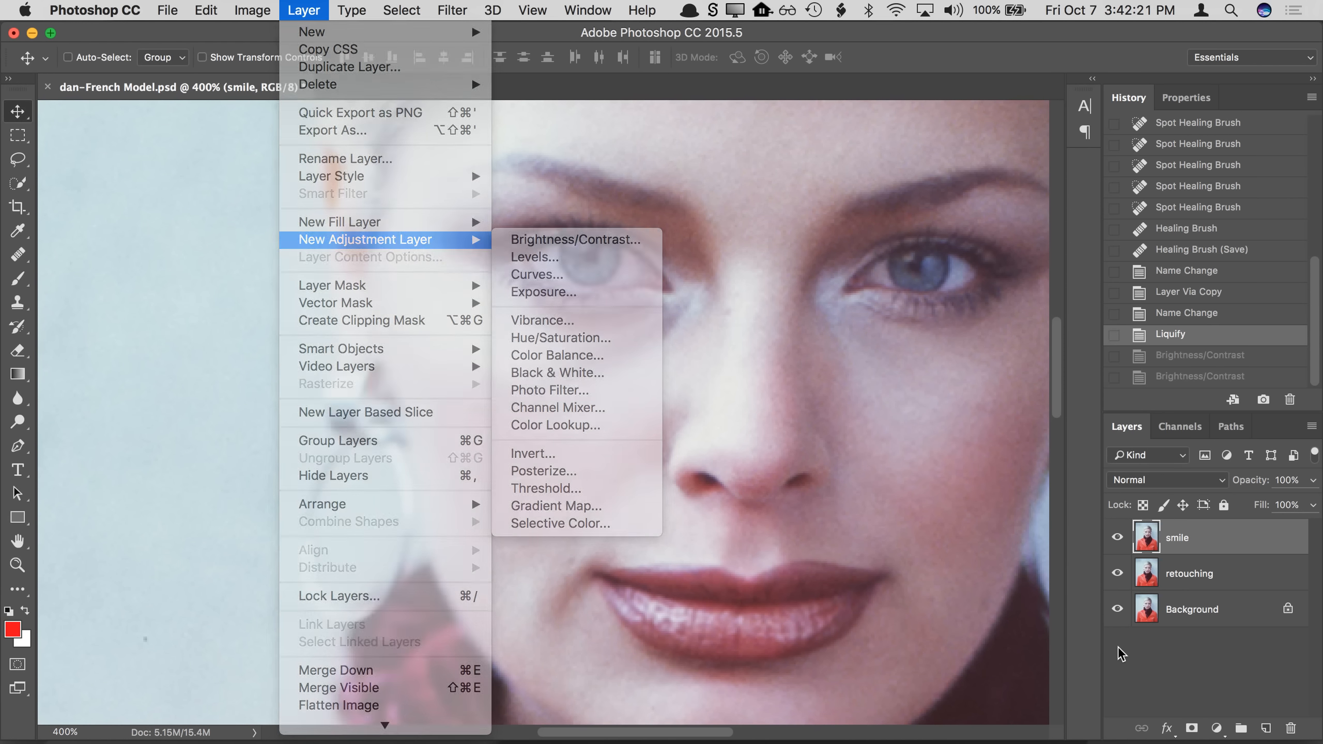
{"action": "left_click", "coordinate": [1216, 728]}
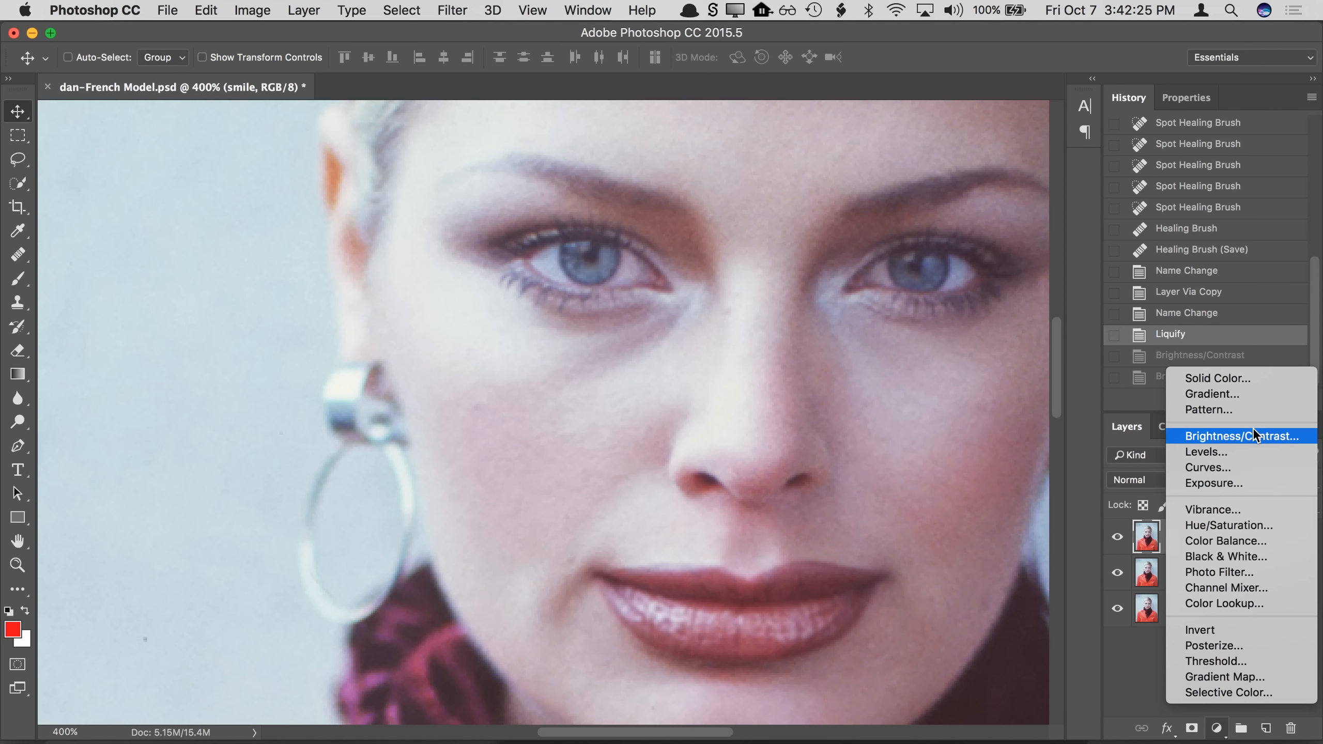
{"action": "left_click", "coordinate": [1121, 649]}
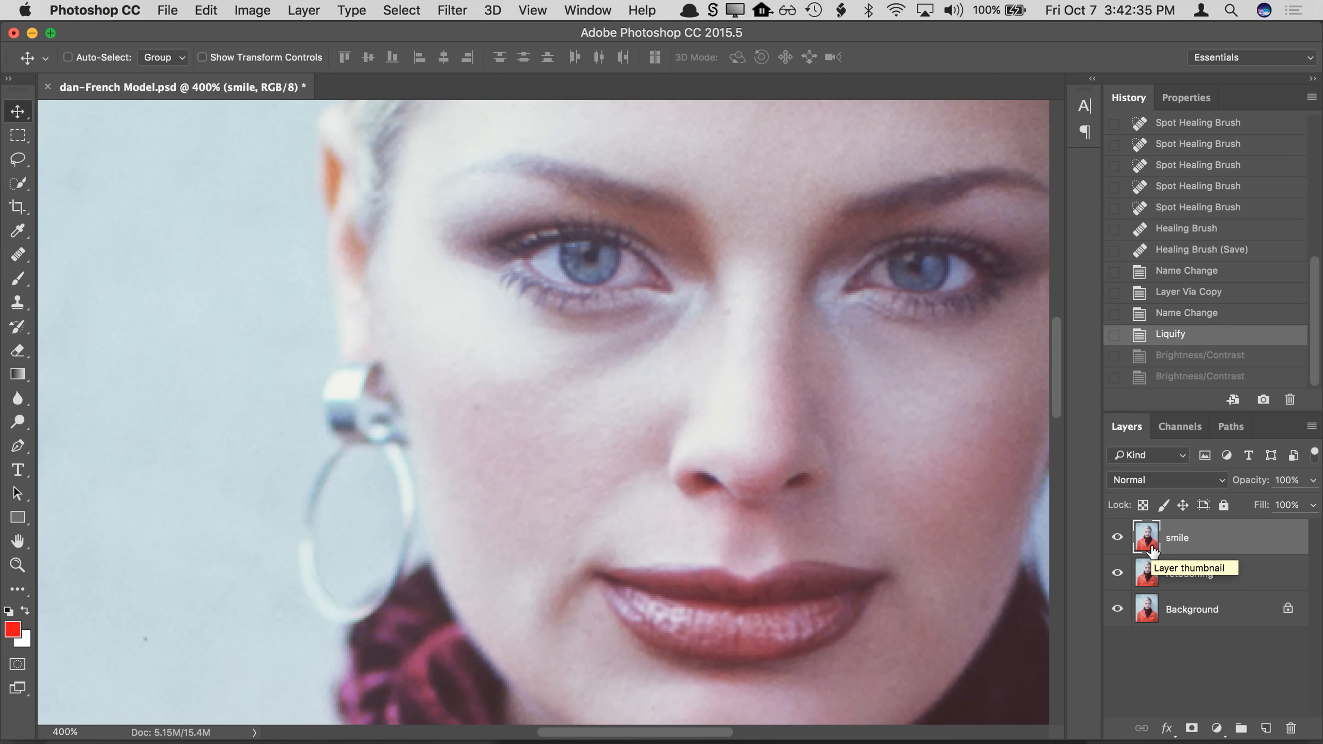
Step: Add a Brightness/Contrast adjustment layer above the smile layer with brightness -131 and contrast -47
{"action": "left_click", "coordinate": [1216, 730]}
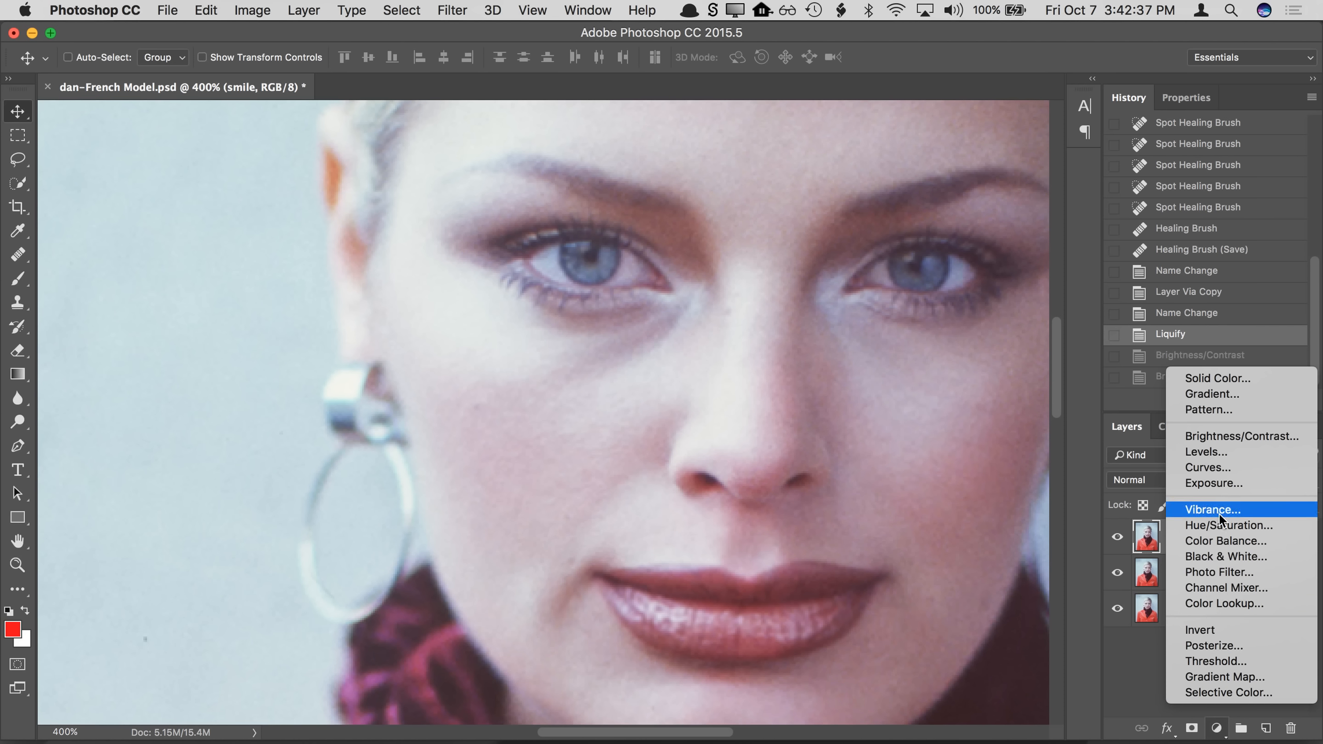
{"action": "left_click", "coordinate": [1218, 437]}
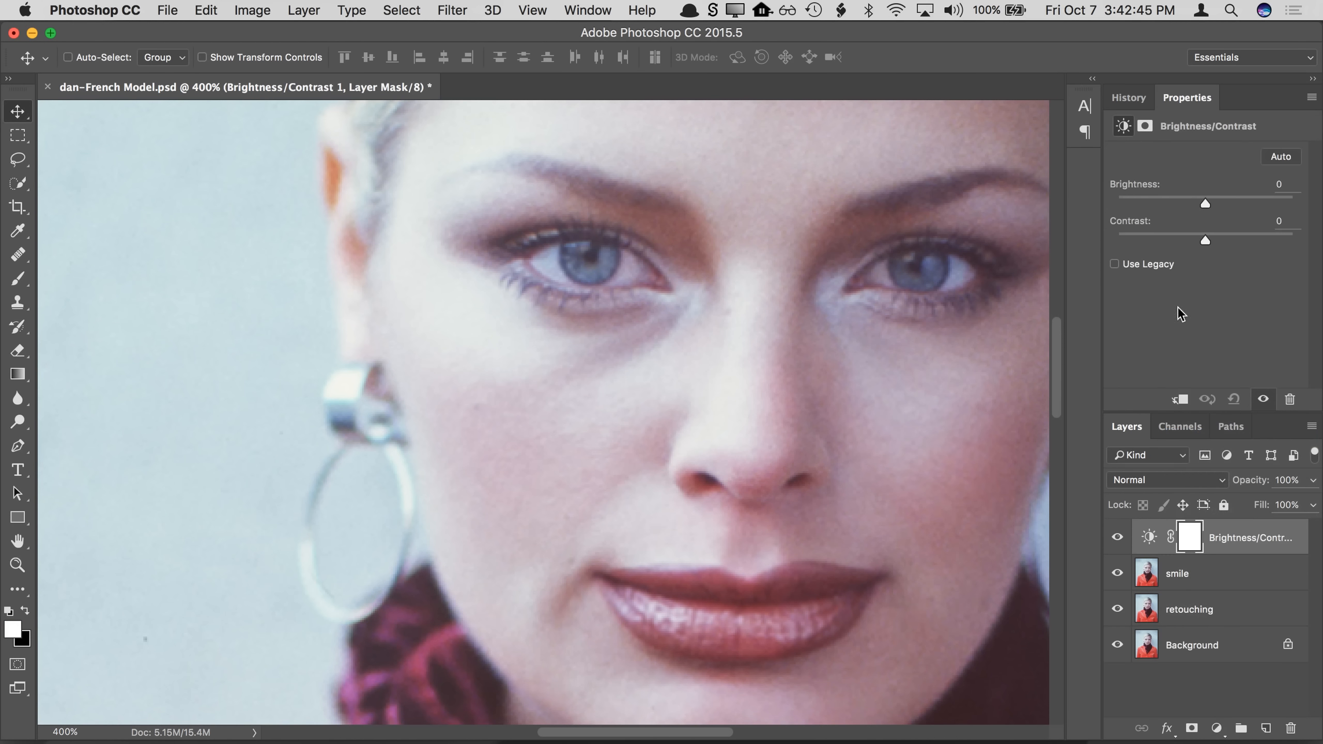
{"action": "left_click_drag", "start_coordinate": [1182, 204], "coordinate": [1127, 196]}
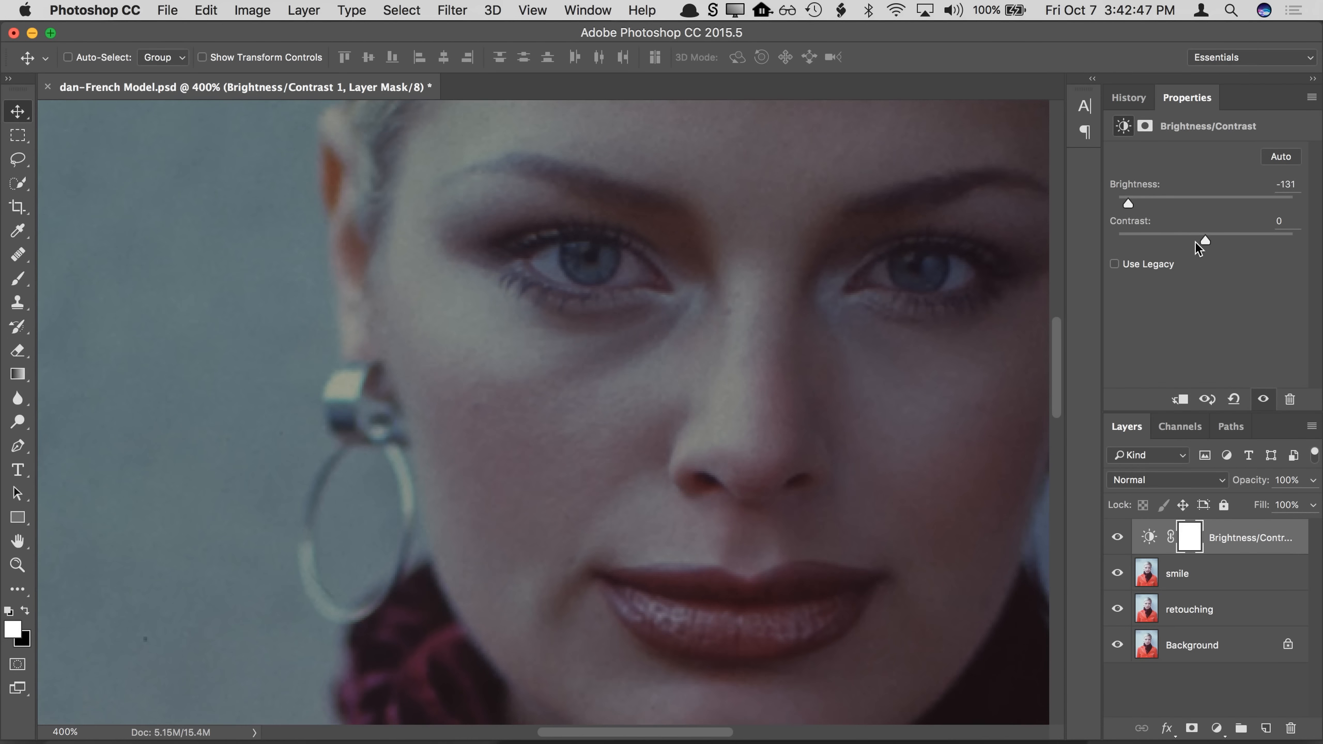
{"action": "left_click_drag", "start_coordinate": [1205, 240], "coordinate": [1125, 240]}
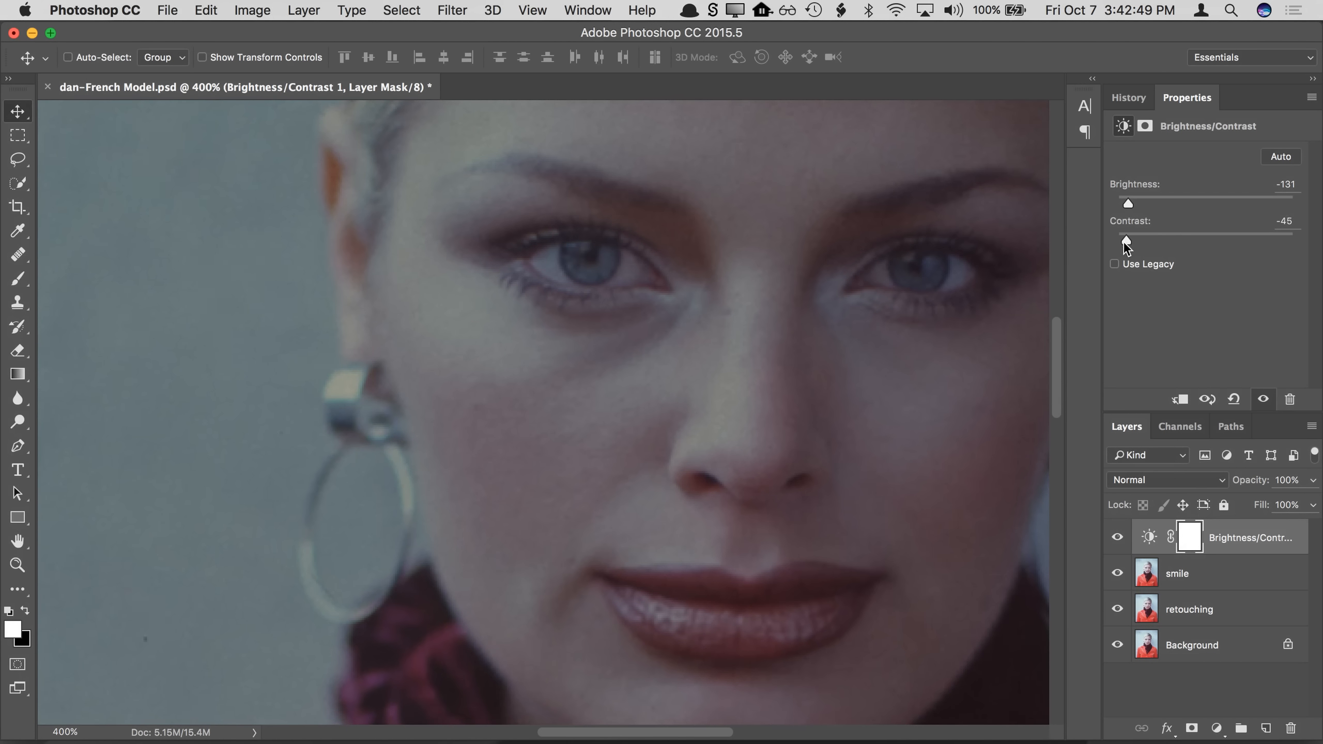
{"action": "key", "text": "super+0"}
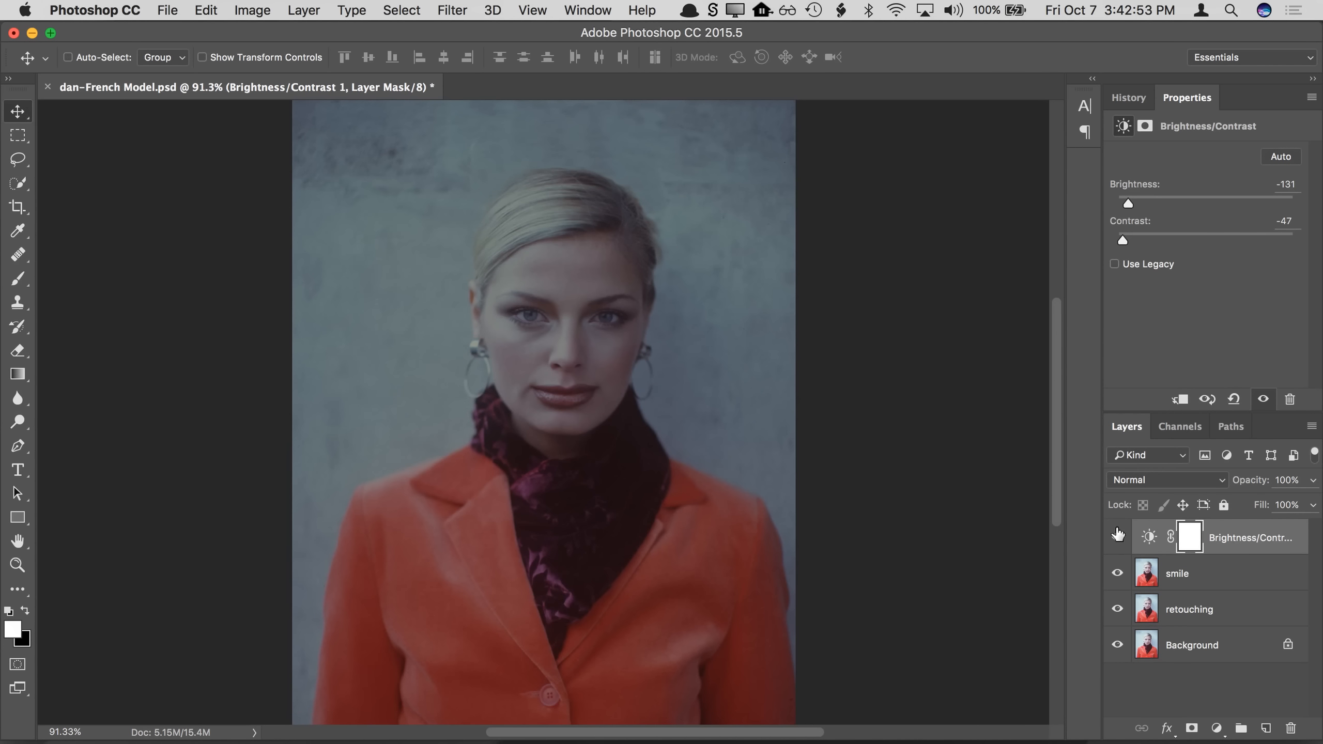
Step: Delete the Brightness/Contrast adjustment layer and undo the deletion
{"action": "left_click_drag", "start_coordinate": [1149, 543], "coordinate": [1291, 729]}
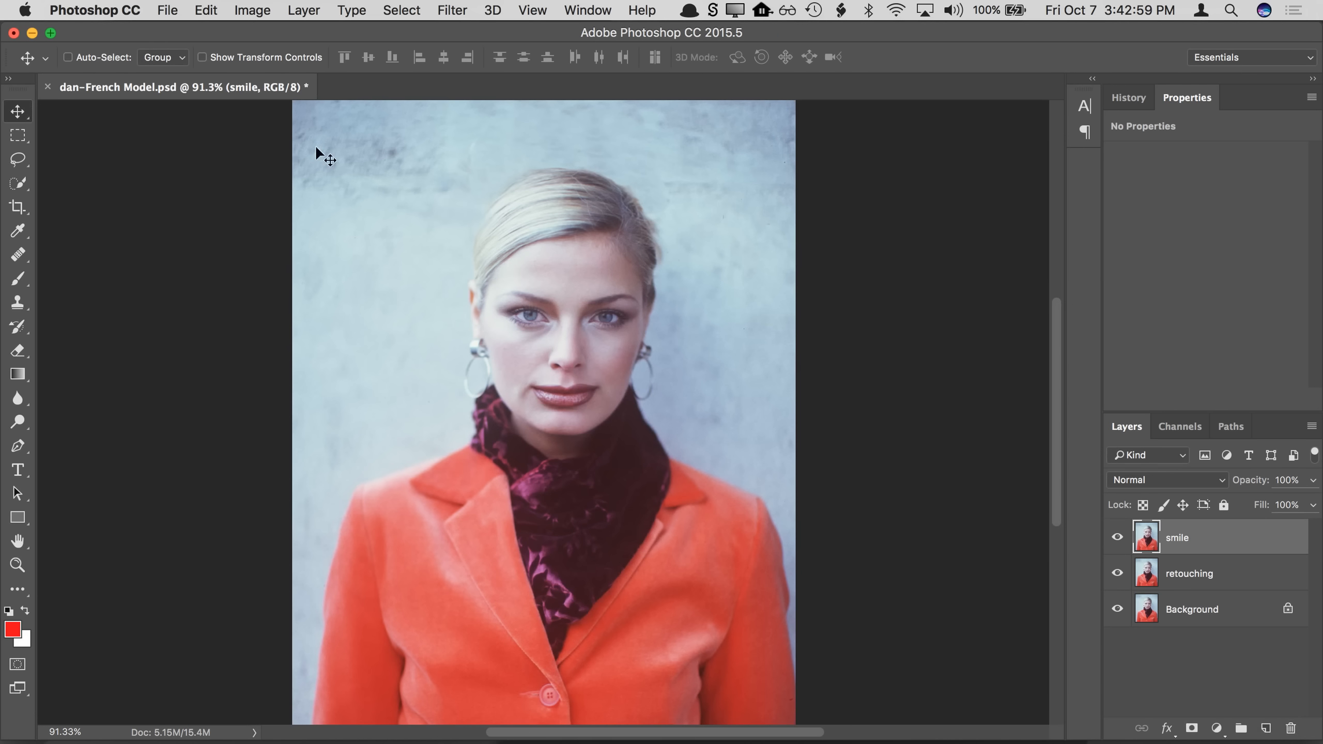
{"action": "left_click", "coordinate": [205, 11]}
{"action": "left_click", "coordinate": [251, 39]}
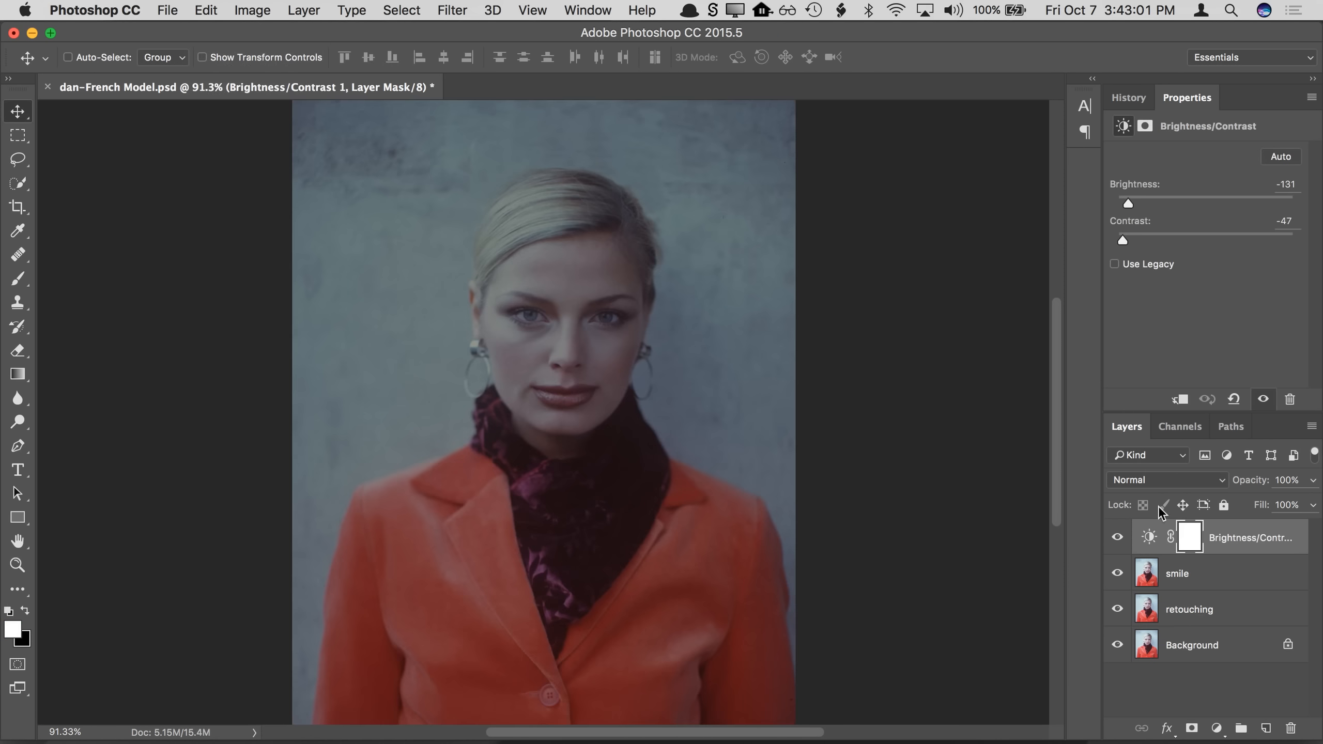
Step: Change the adjustment layer's brightness to -147 and its contrast to 1
{"action": "left_click", "coordinate": [1150, 539]}
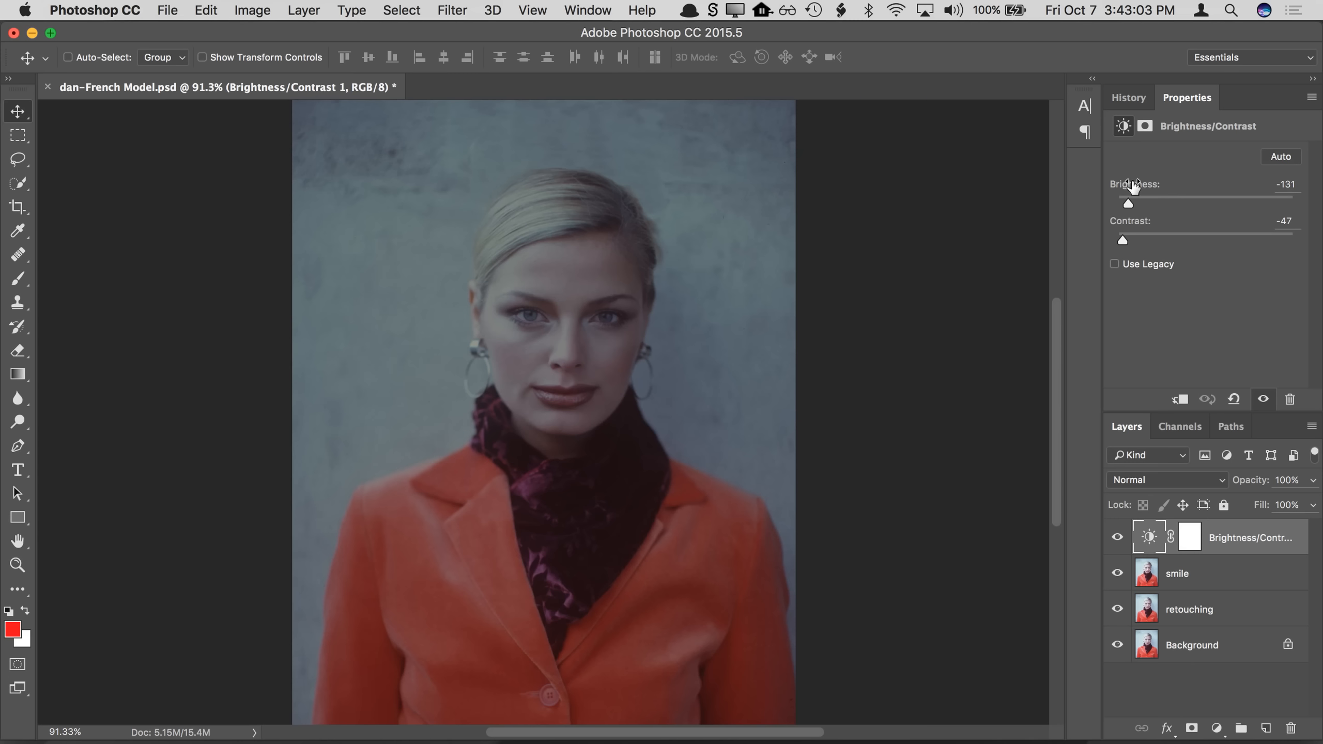
{"action": "left_click_drag", "start_coordinate": [1129, 202], "coordinate": [1172, 204]}
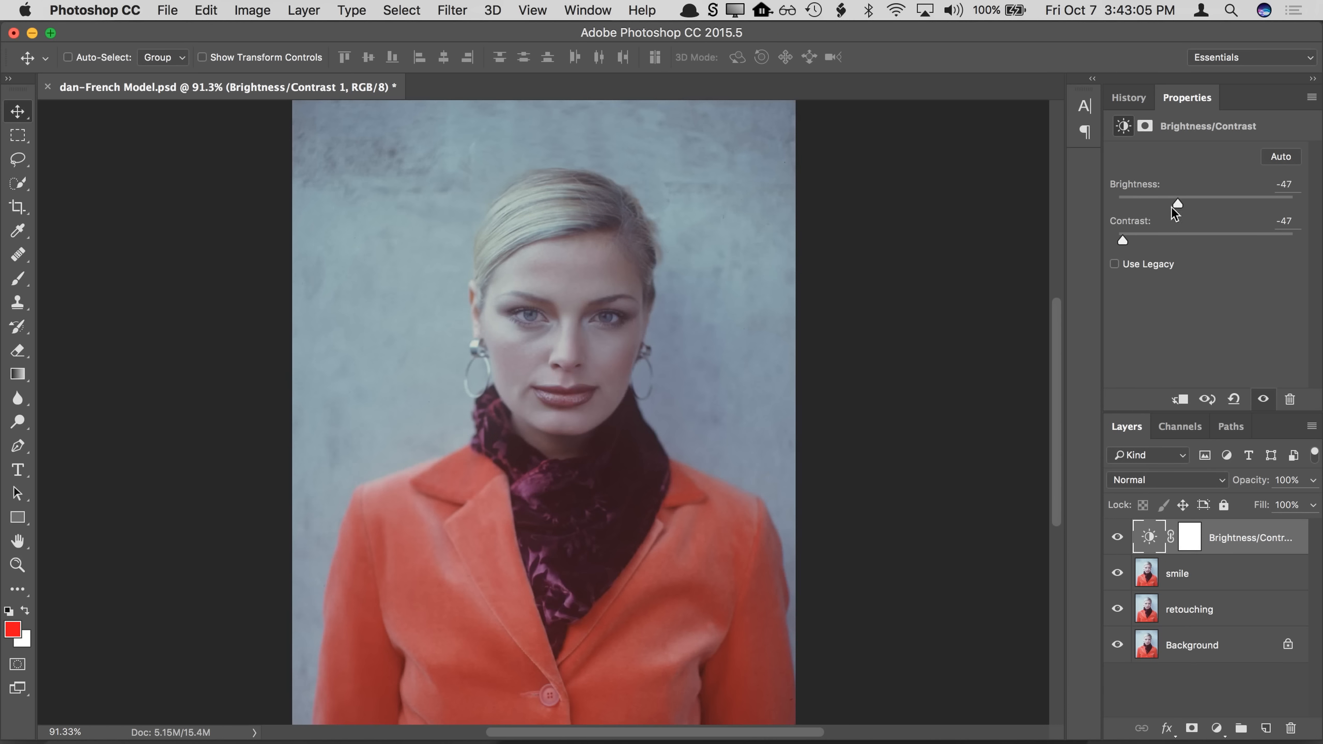
{"action": "left_click_drag", "start_coordinate": [1123, 241], "coordinate": [1207, 235]}
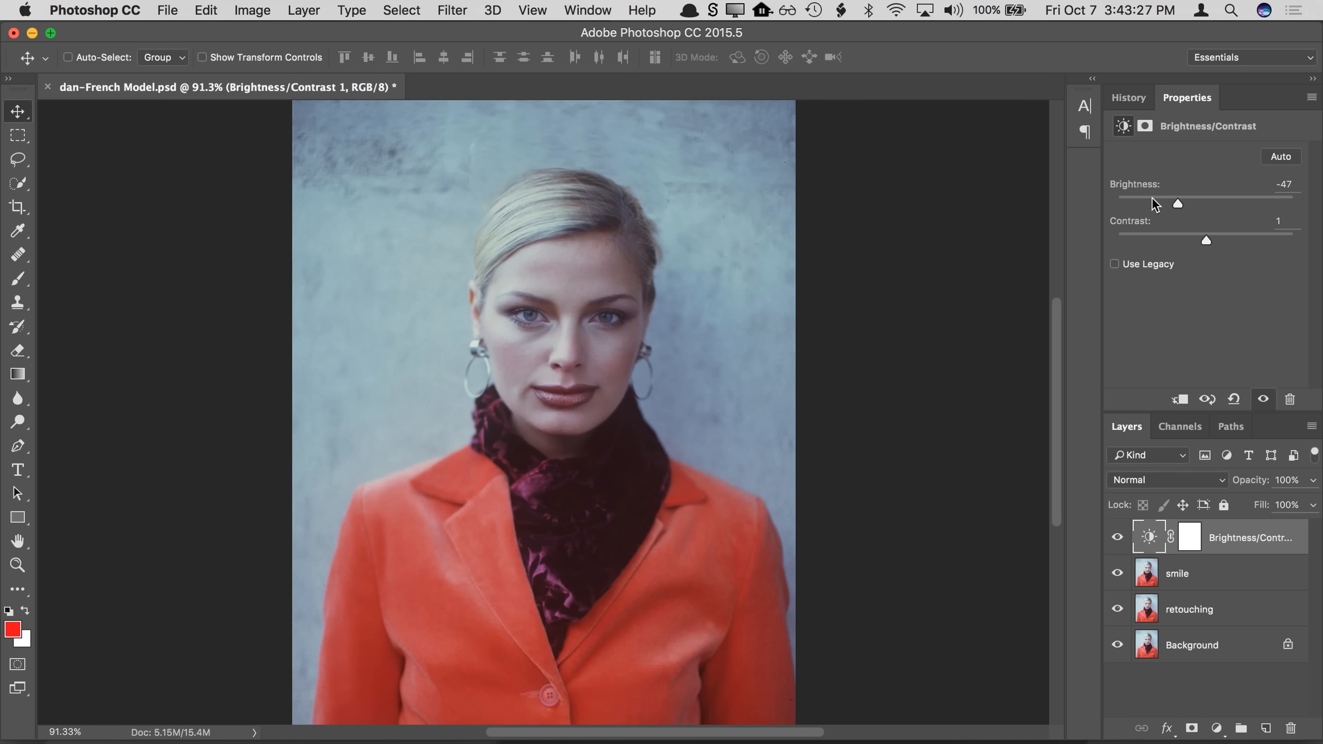
{"action": "left_click_drag", "start_coordinate": [1151, 196], "coordinate": [1120, 201]}
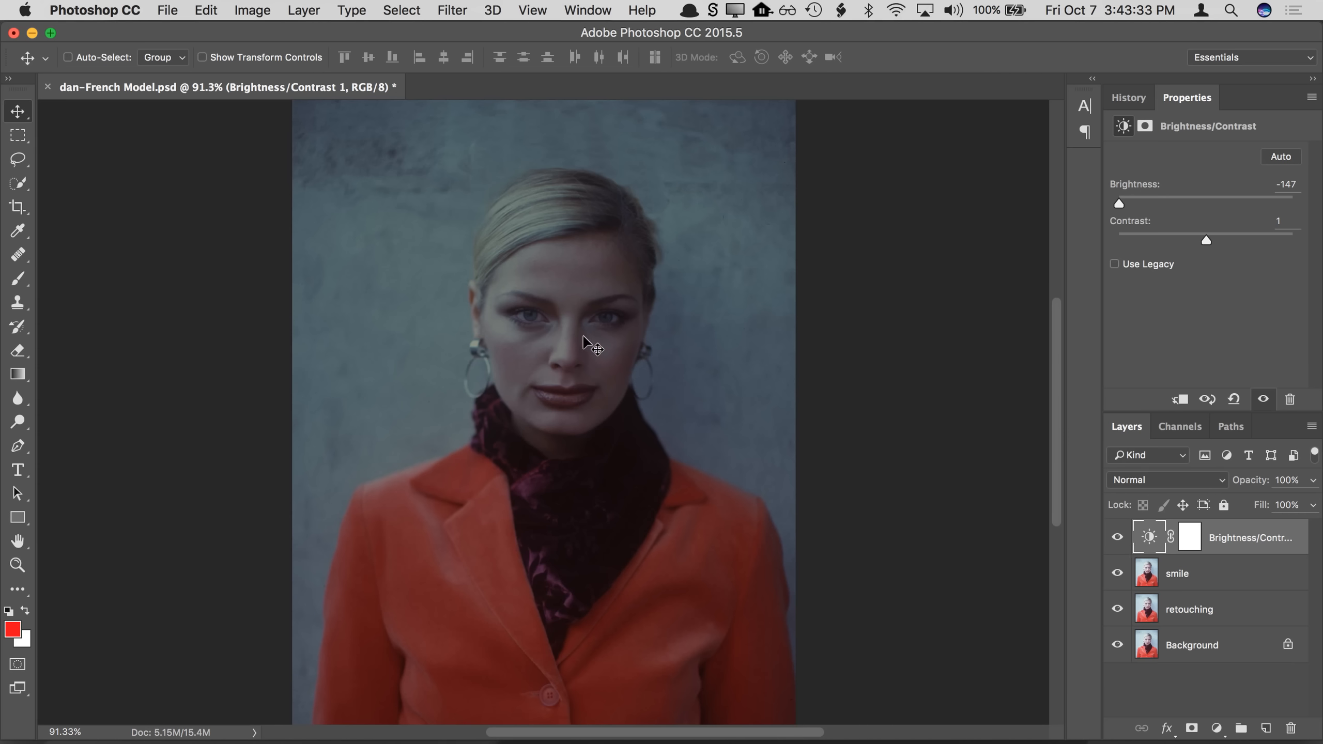
Step: Hide and show the Brightness/Contrast adjustment layer to compare its effect, and select the smile layer
{"action": "left_click", "coordinate": [1120, 539]}
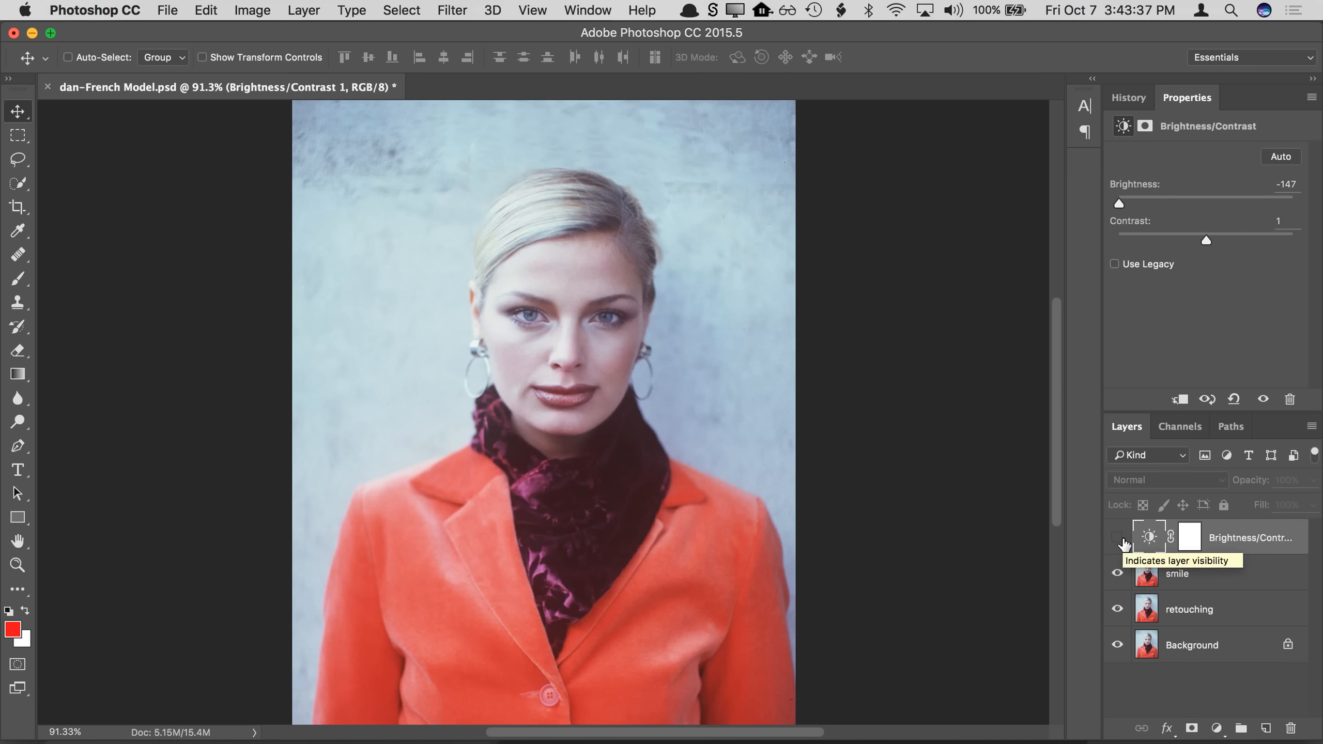
{"action": "left_click", "coordinate": [1120, 539]}
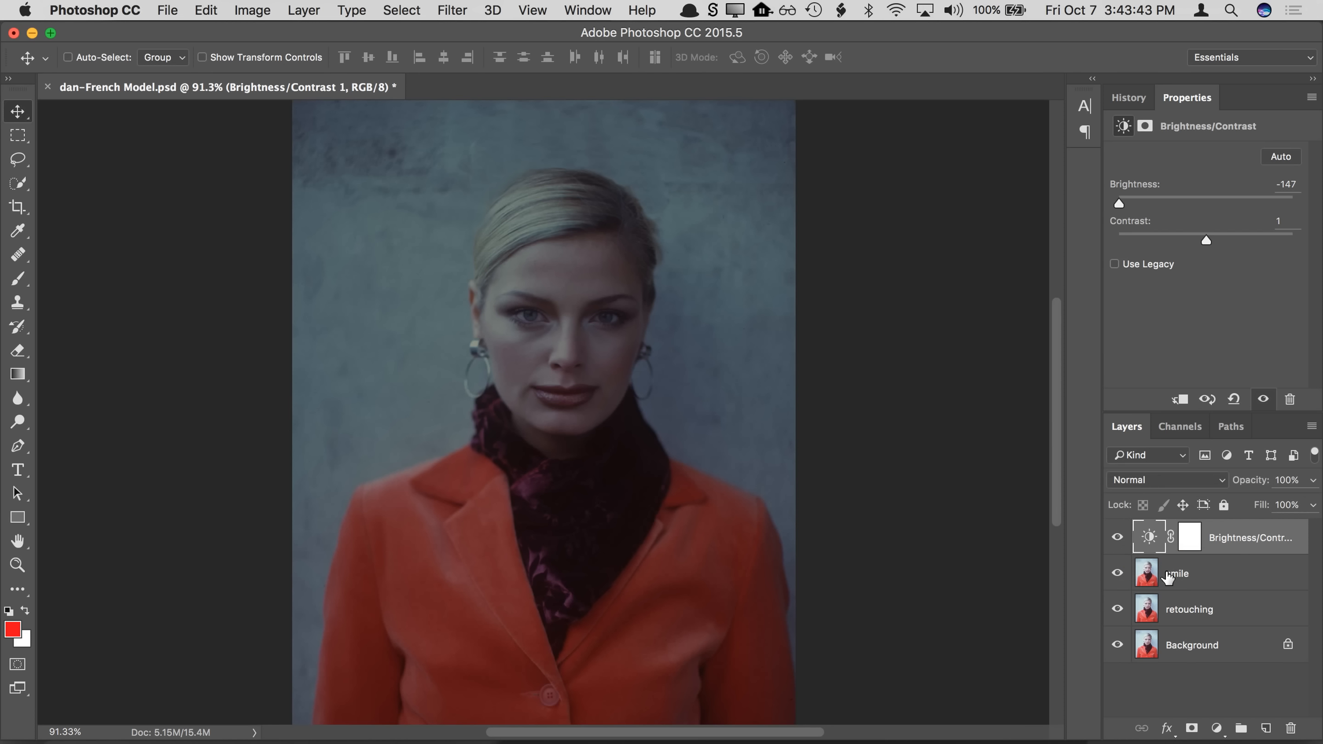
{"action": "left_click", "coordinate": [1148, 581]}
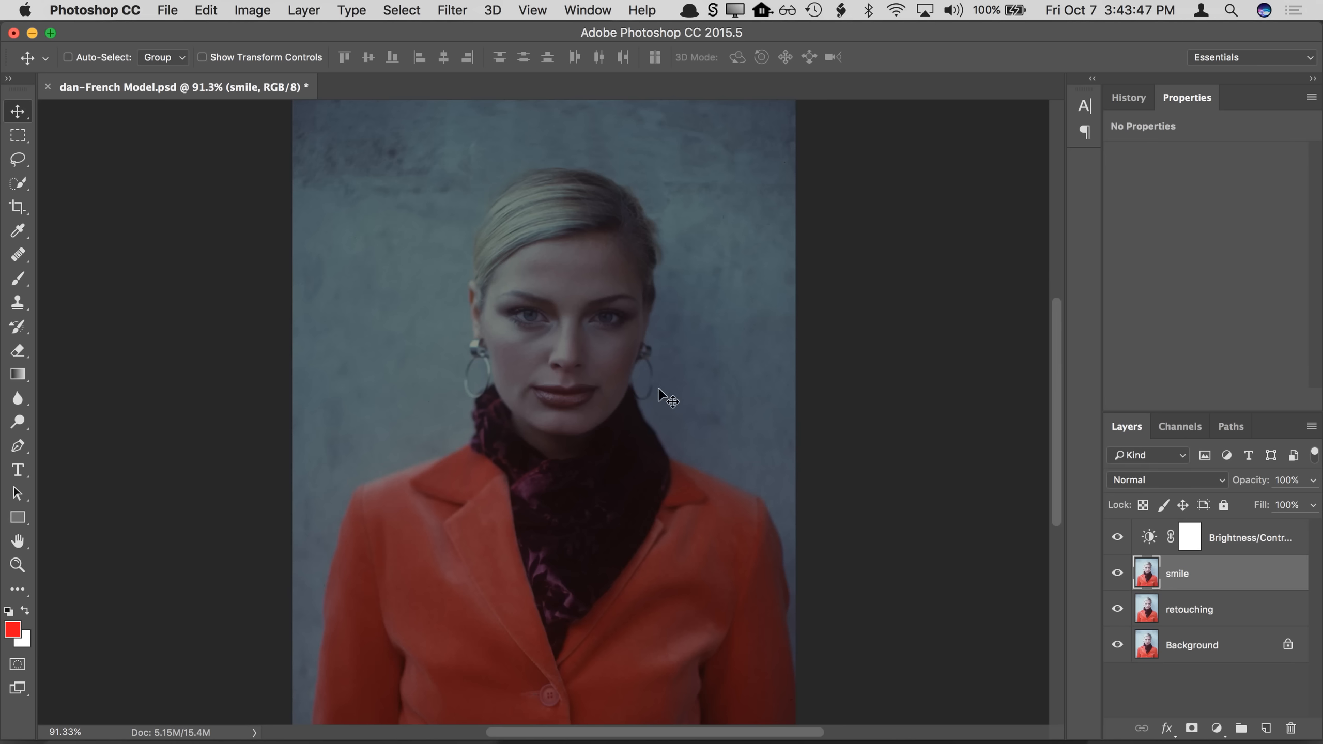
Step: Delete the Brightness/Contrast adjustment layer and add a Curves adjustment layer above the smile layer
{"action": "left_click", "coordinate": [1152, 540]}
{"action": "left_click_drag", "start_coordinate": [1155, 544], "coordinate": [1291, 730]}
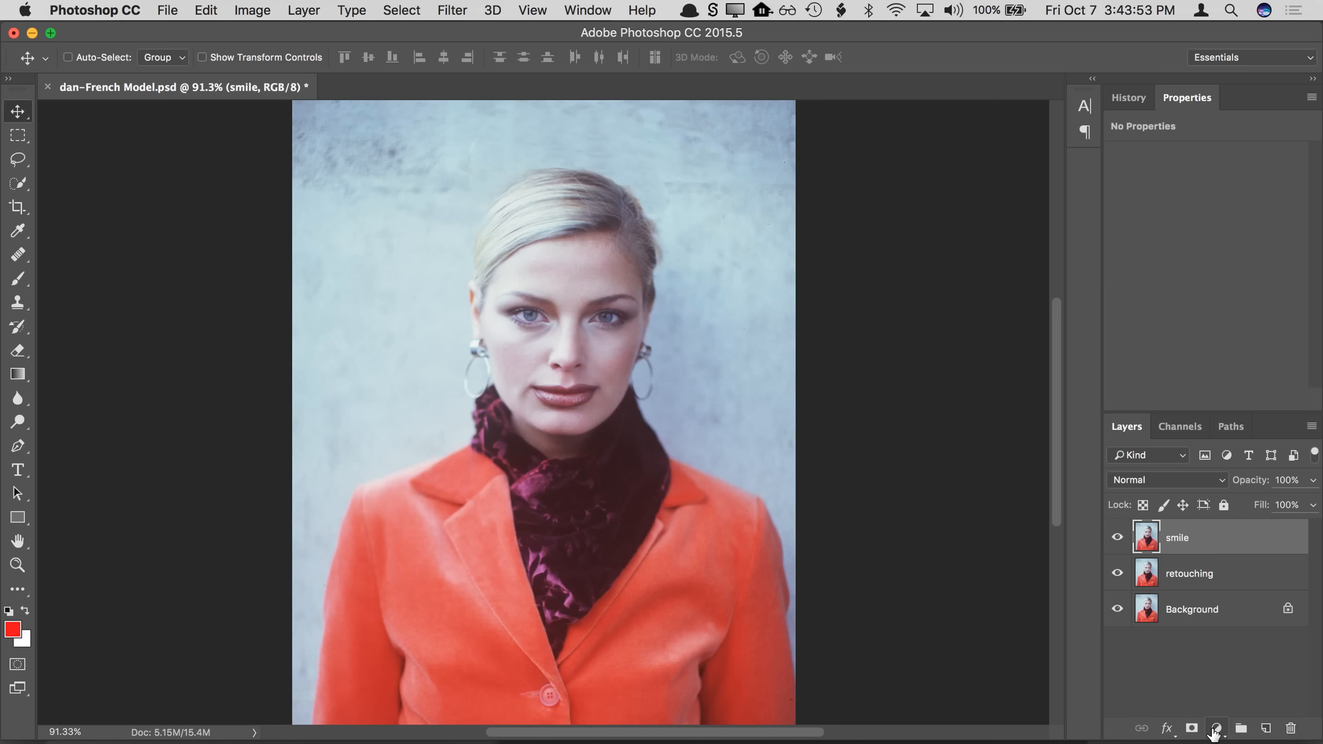
{"action": "left_click", "coordinate": [1216, 728]}
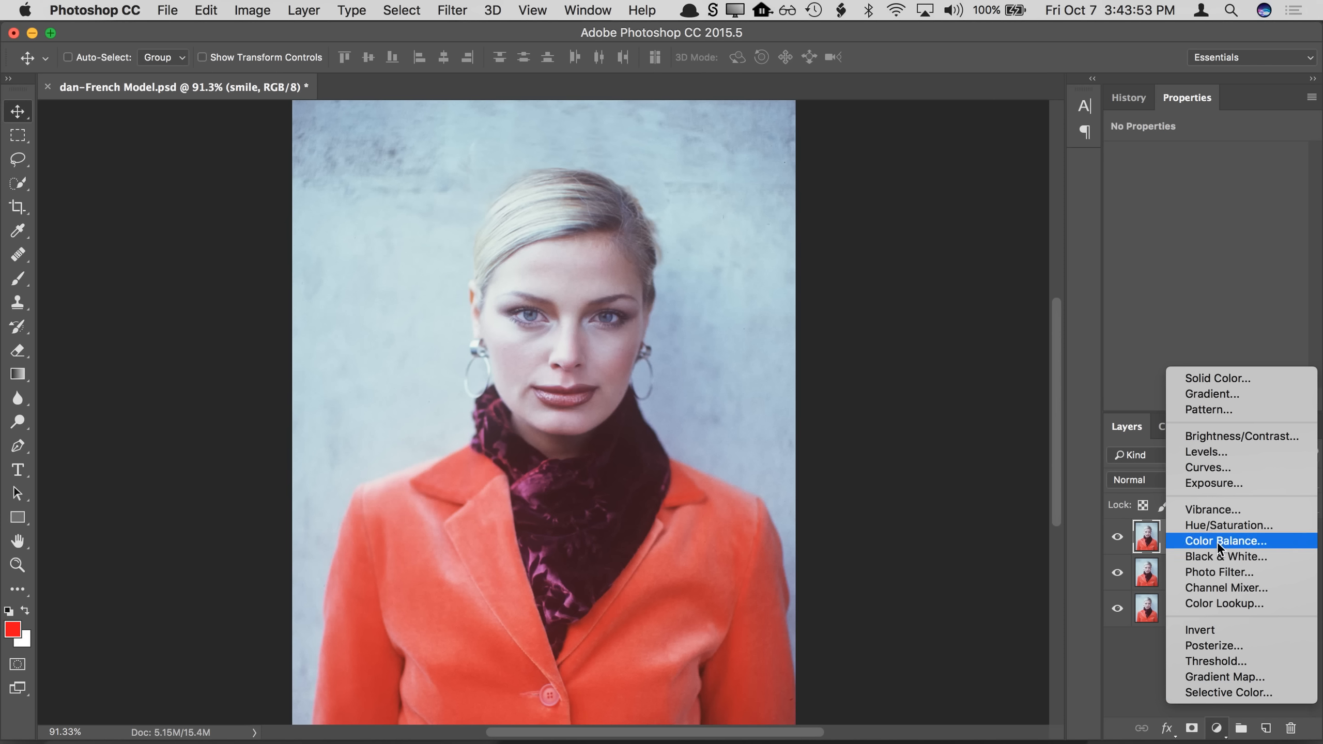
{"action": "left_click", "coordinate": [1207, 468]}
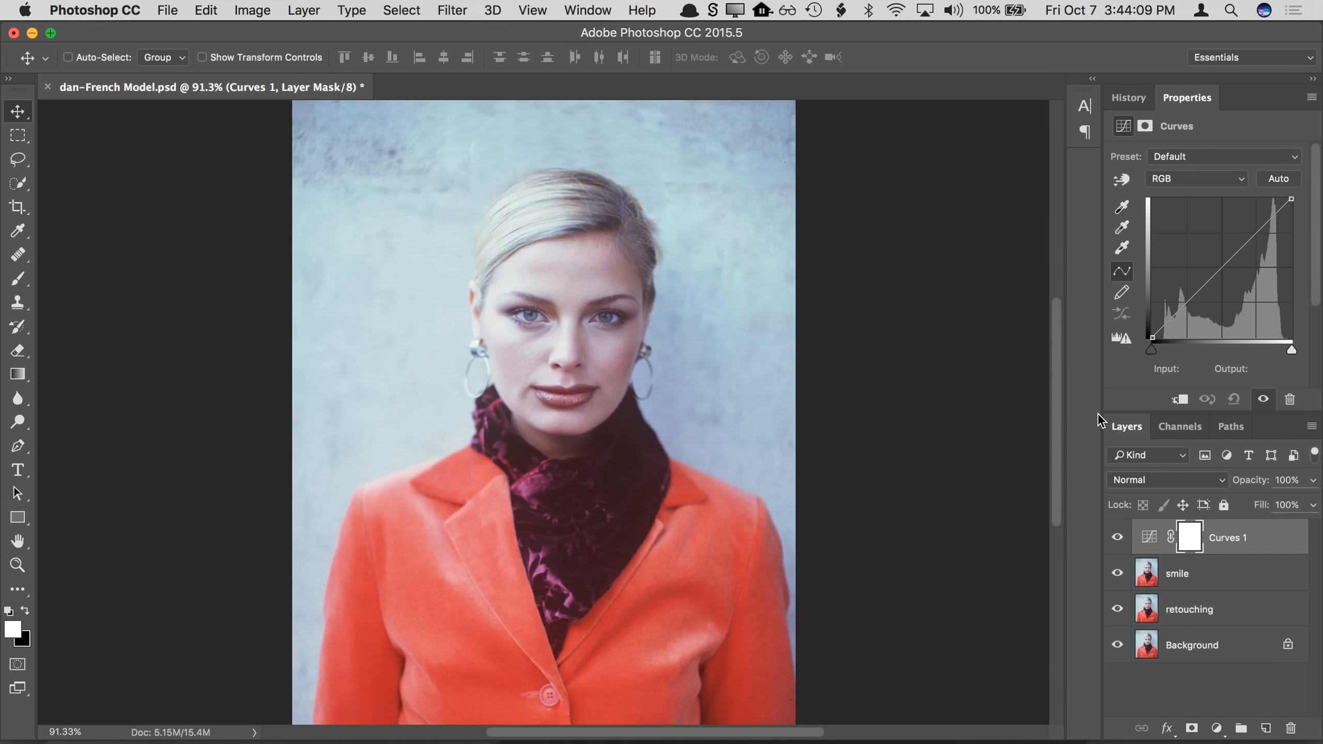
Step: Enlarge the curve graph and set the RGB curve's black point to input 20, output 0
{"action": "left_click_drag", "start_coordinate": [1112, 410], "coordinate": [1115, 440]}
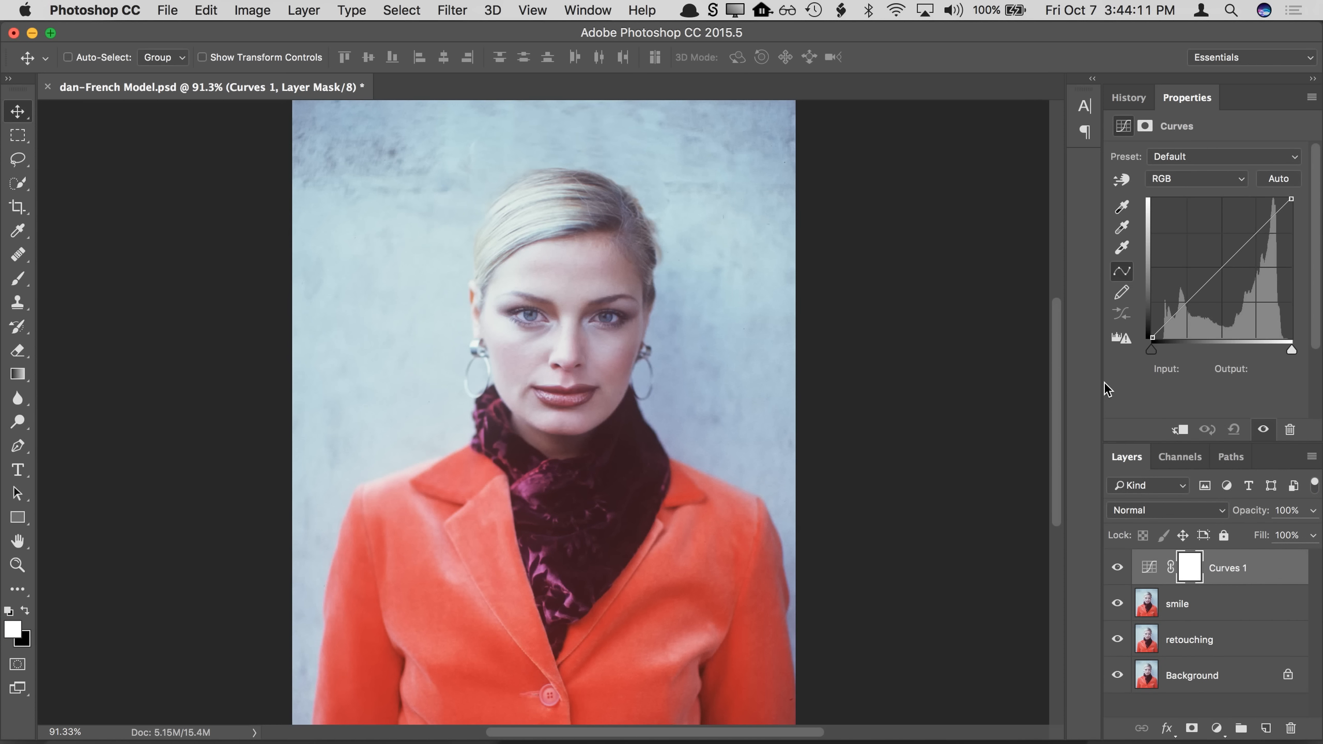
{"action": "left_click_drag", "start_coordinate": [1103, 383], "coordinate": [1031, 510]}
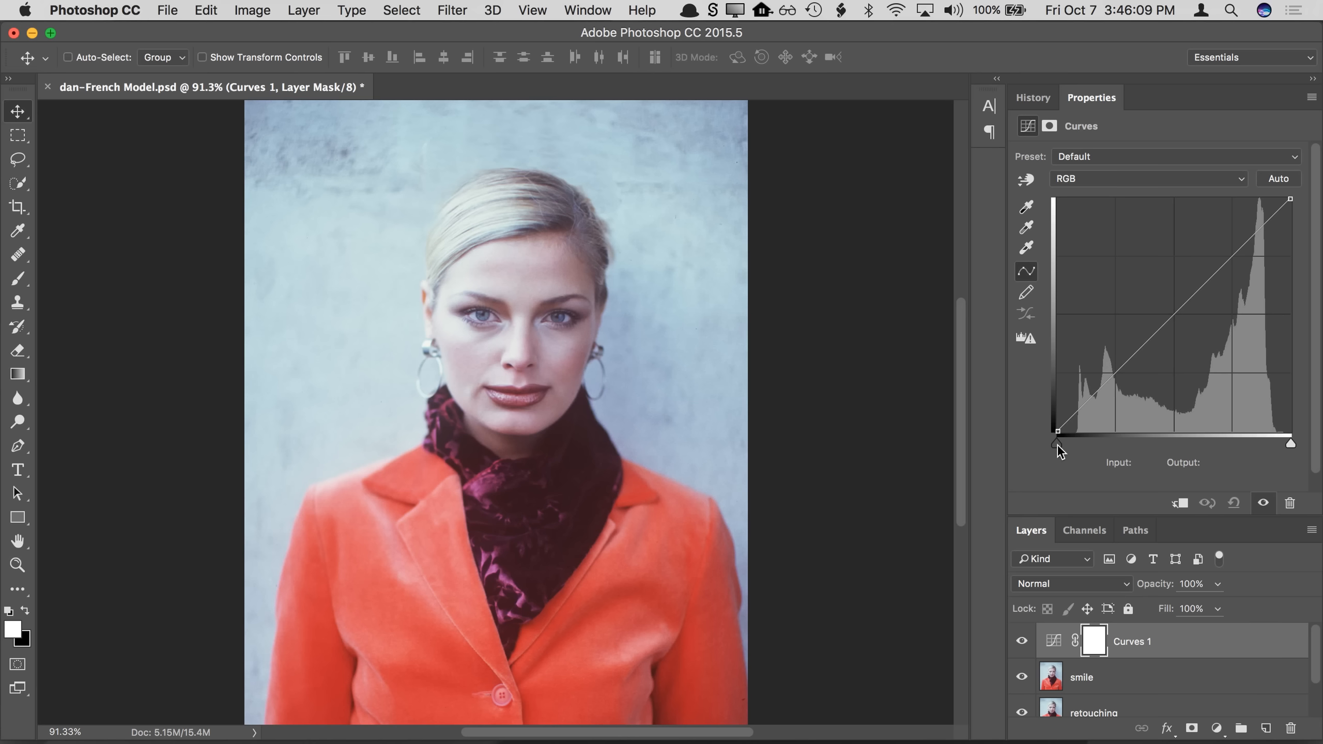
{"action": "left_click_drag", "start_coordinate": [1056, 444], "coordinate": [1173, 449]}
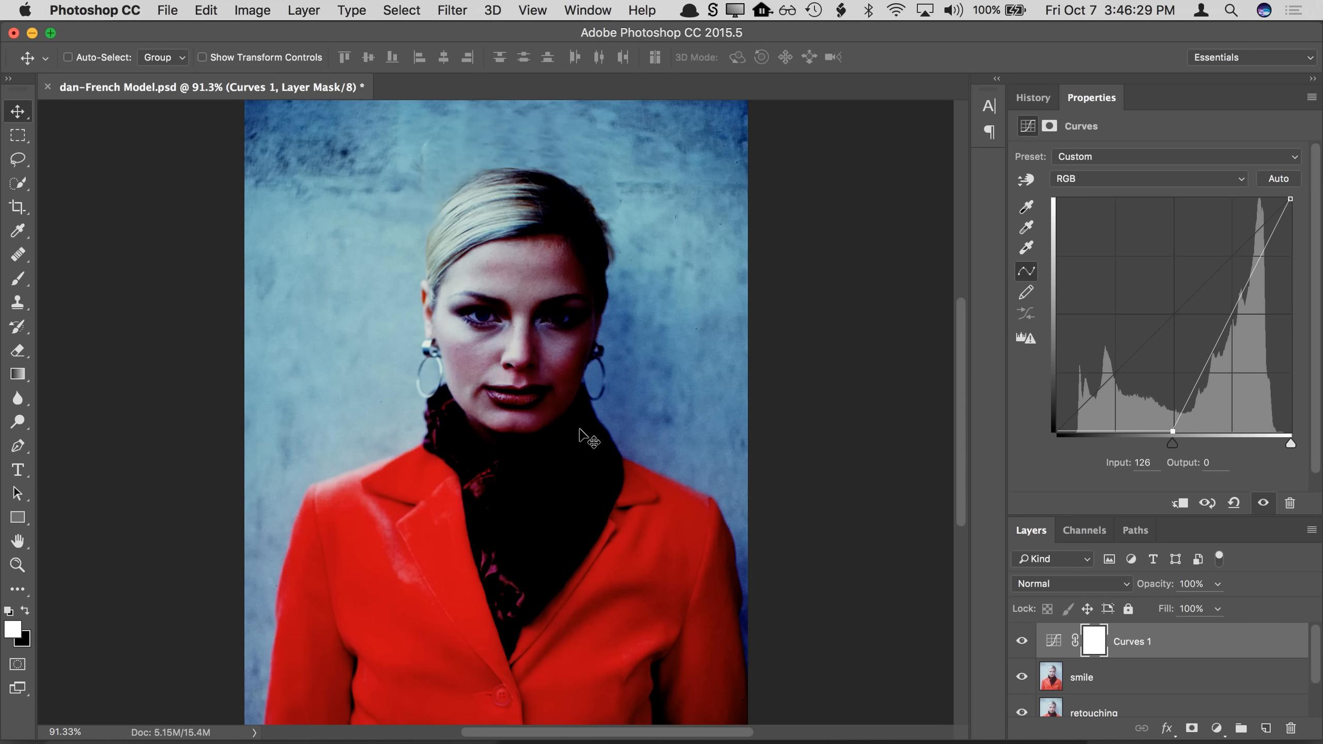
{"action": "left_click_drag", "start_coordinate": [1172, 444], "coordinate": [1076, 452]}
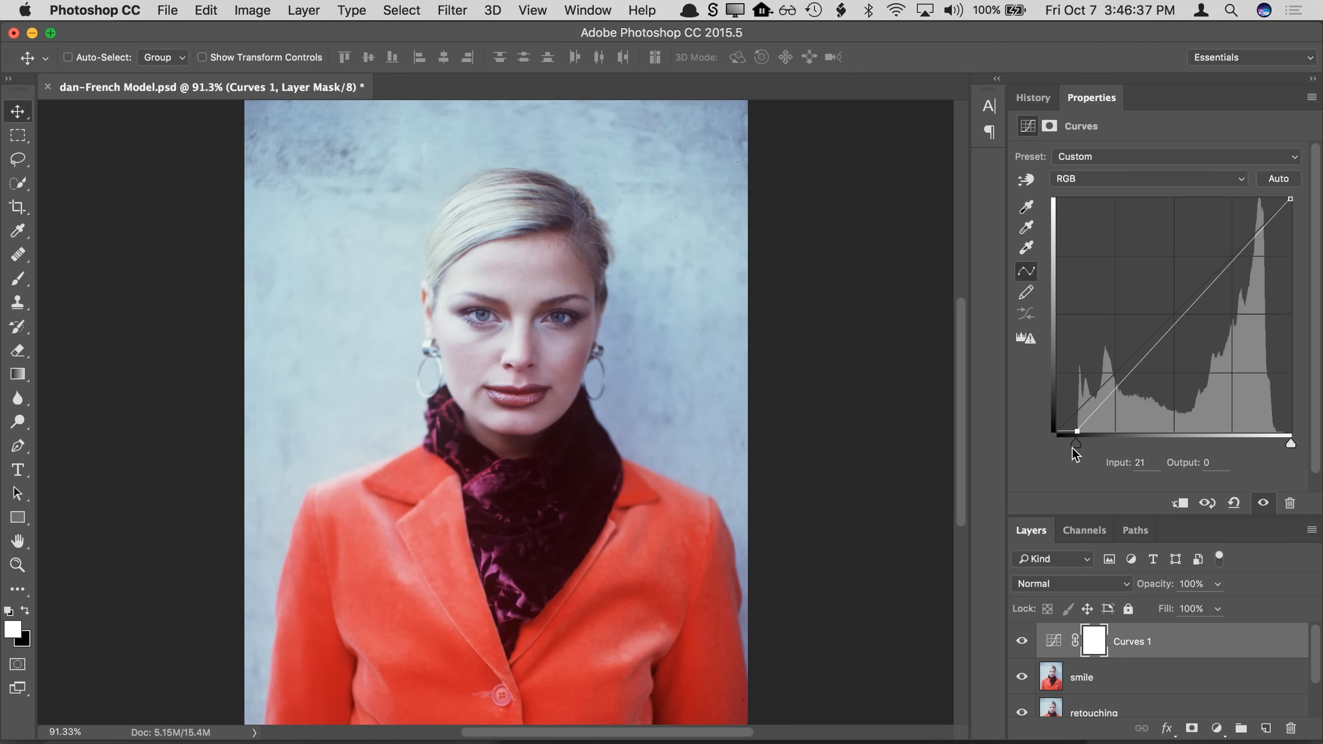
{"action": "mouse_move", "coordinate": [1072, 448]}
{"action": "left_mouse_down"}
{"action": "mouse_move", "coordinate": [1053, 446]}
{"action": "mouse_move", "coordinate": [1075, 455]}
{"action": "left_mouse_up"}
Step: Hide and show the Curves adjustment layer repeatedly to compare the portrait with and without the black point change
{"action": "left_click", "coordinate": [1022, 644]}
{"action": "left_click", "coordinate": [1022, 644]}
{"action": "left_click", "coordinate": [1022, 644]}
{"action": "left_click", "coordinate": [1022, 644]}
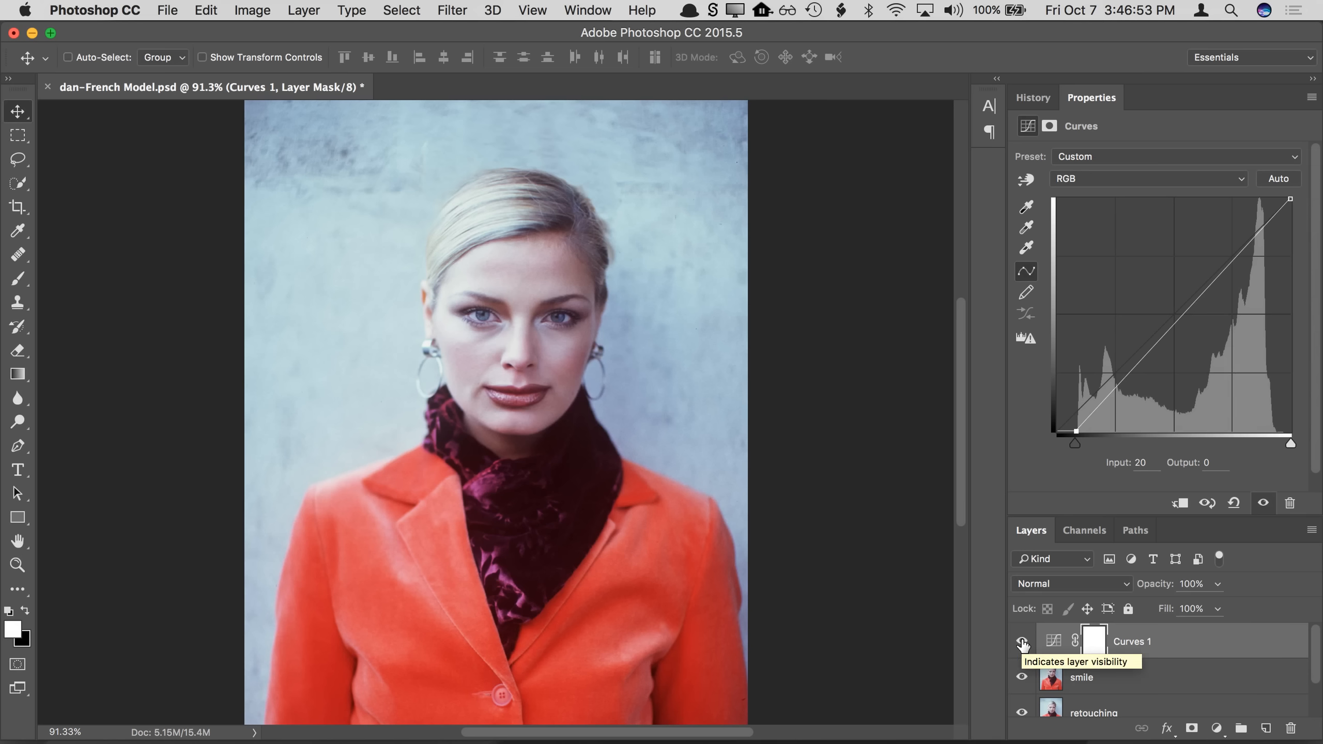
{"action": "left_click", "coordinate": [1022, 644]}
{"action": "left_click", "coordinate": [1022, 643]}
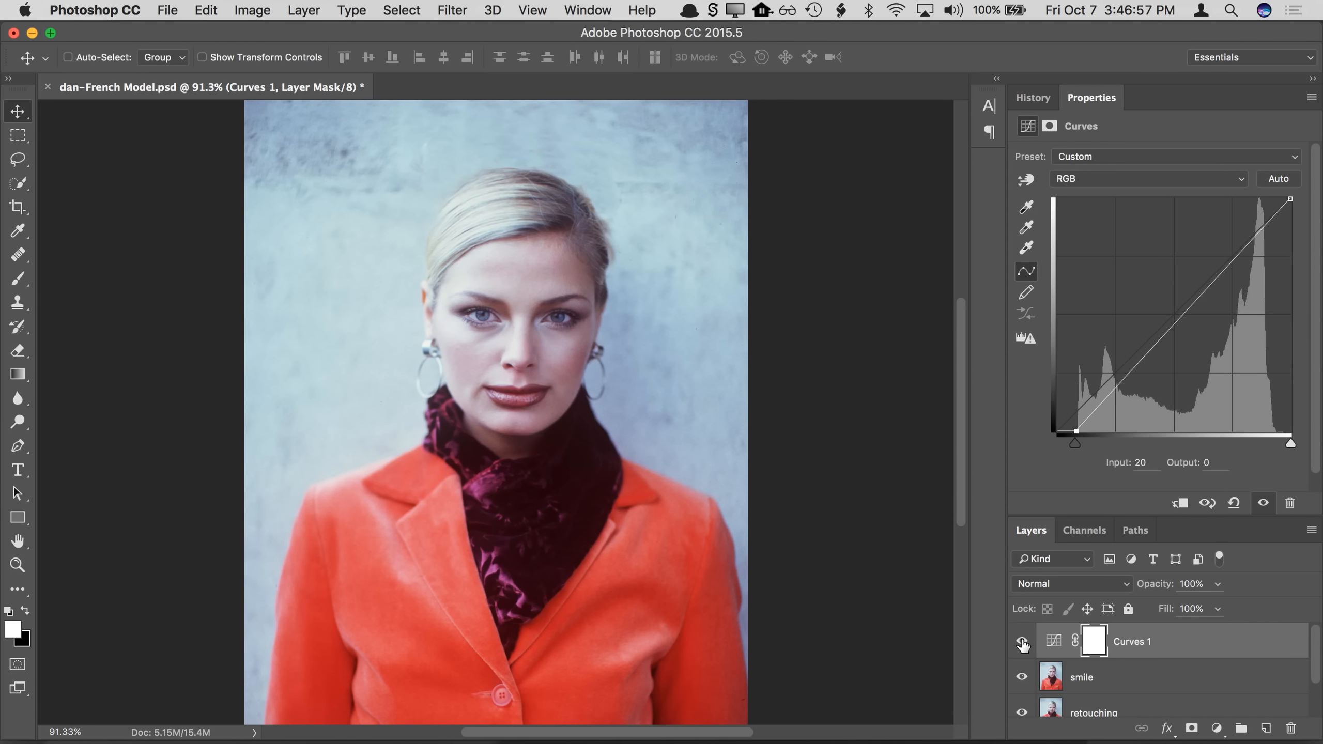
{"action": "left_click", "coordinate": [1023, 644]}
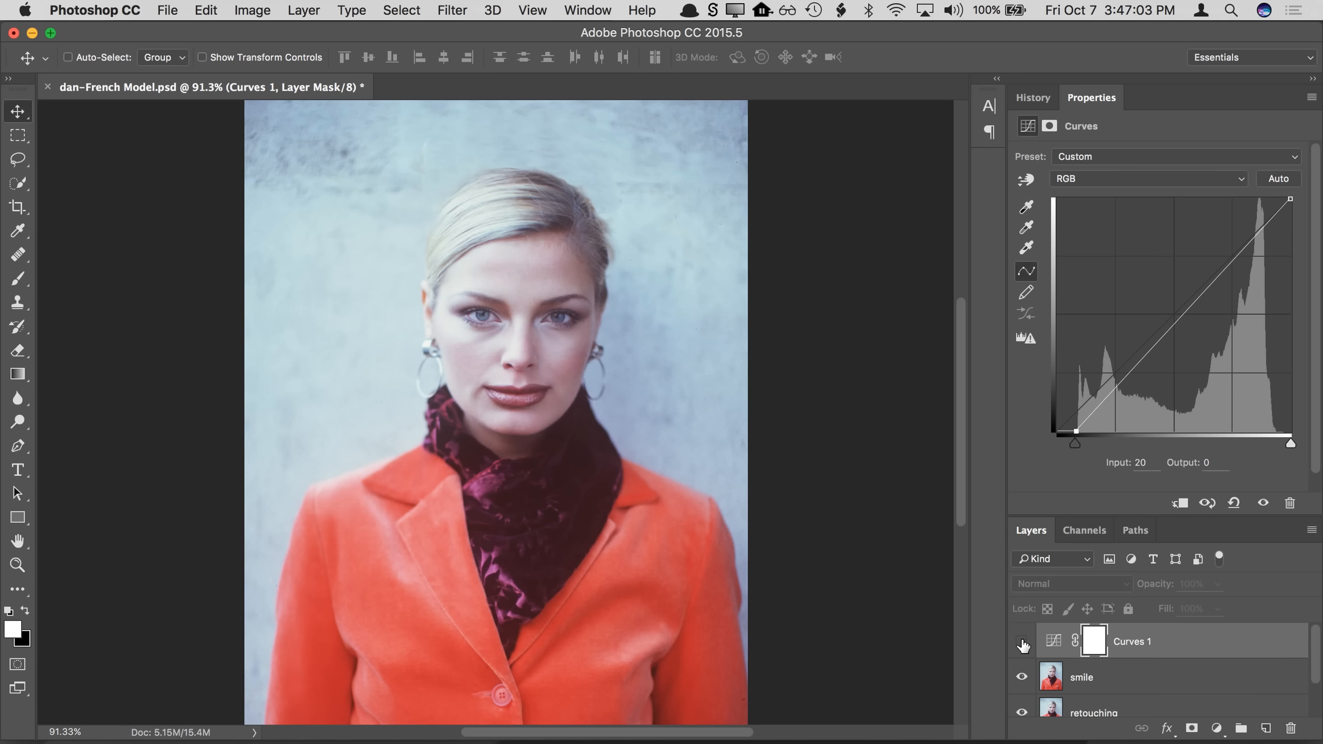
{"action": "left_click", "coordinate": [1022, 644]}
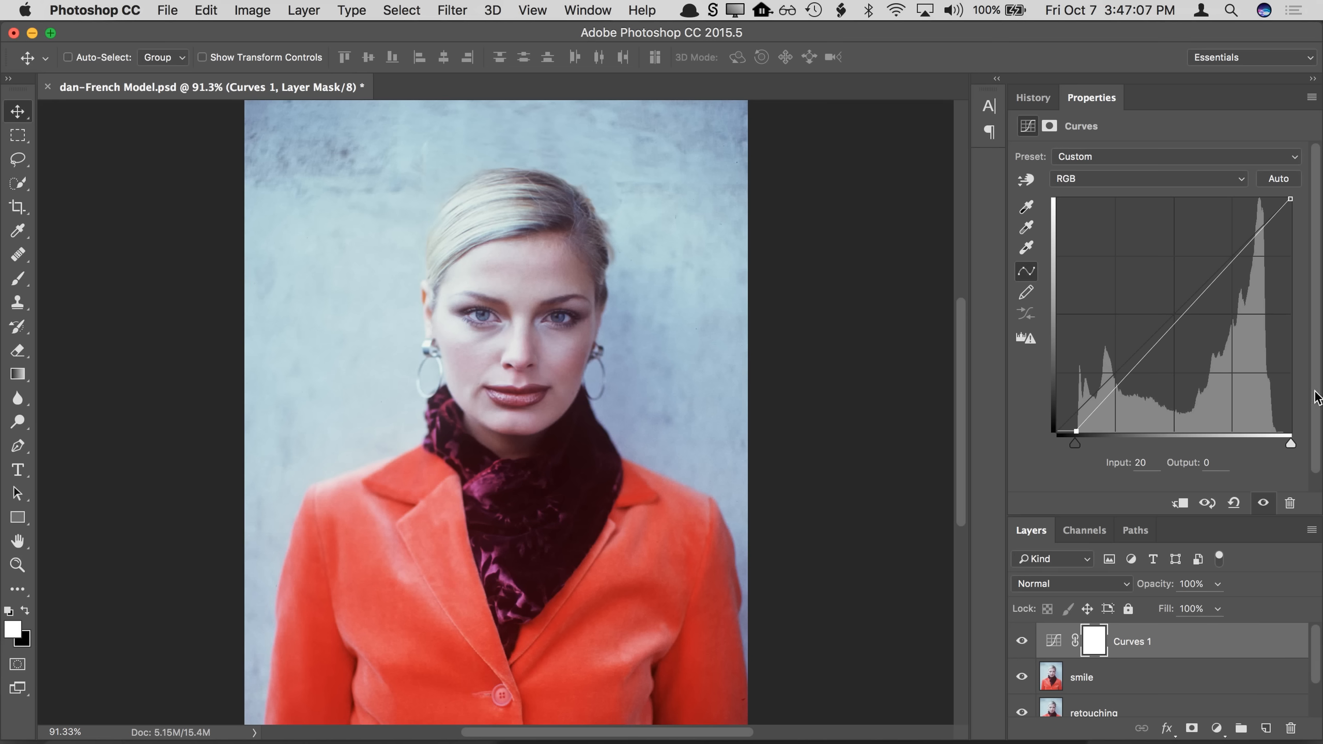
Step: Set the curve's white point to input 247, output 255, and compare the portrait with the Curves layer hidden and shown
{"action": "left_click_drag", "start_coordinate": [1290, 443], "coordinate": [1283, 444]}
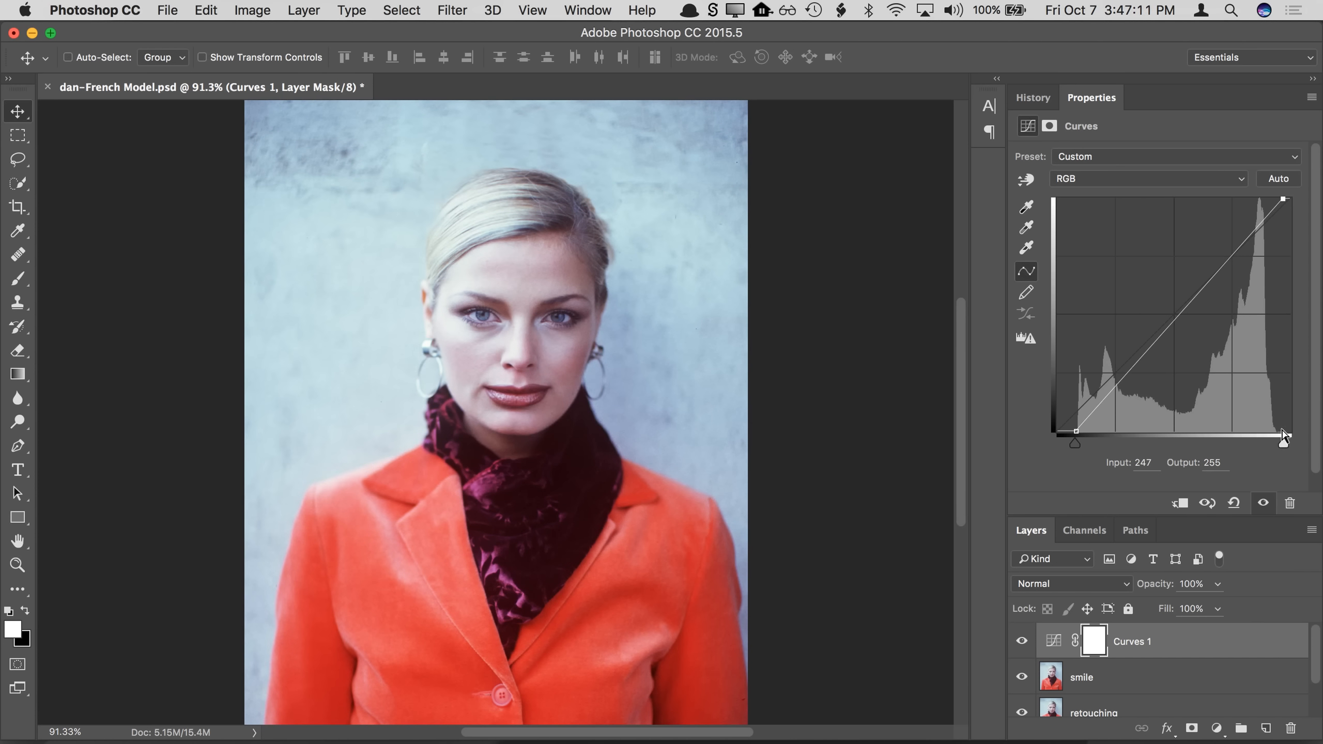
{"action": "left_click", "coordinate": [1021, 646]}
{"action": "left_click", "coordinate": [1021, 647]}
{"action": "left_click", "coordinate": [1021, 646]}
{"action": "left_click", "coordinate": [1021, 647]}
{"action": "left_click", "coordinate": [1217, 729]}
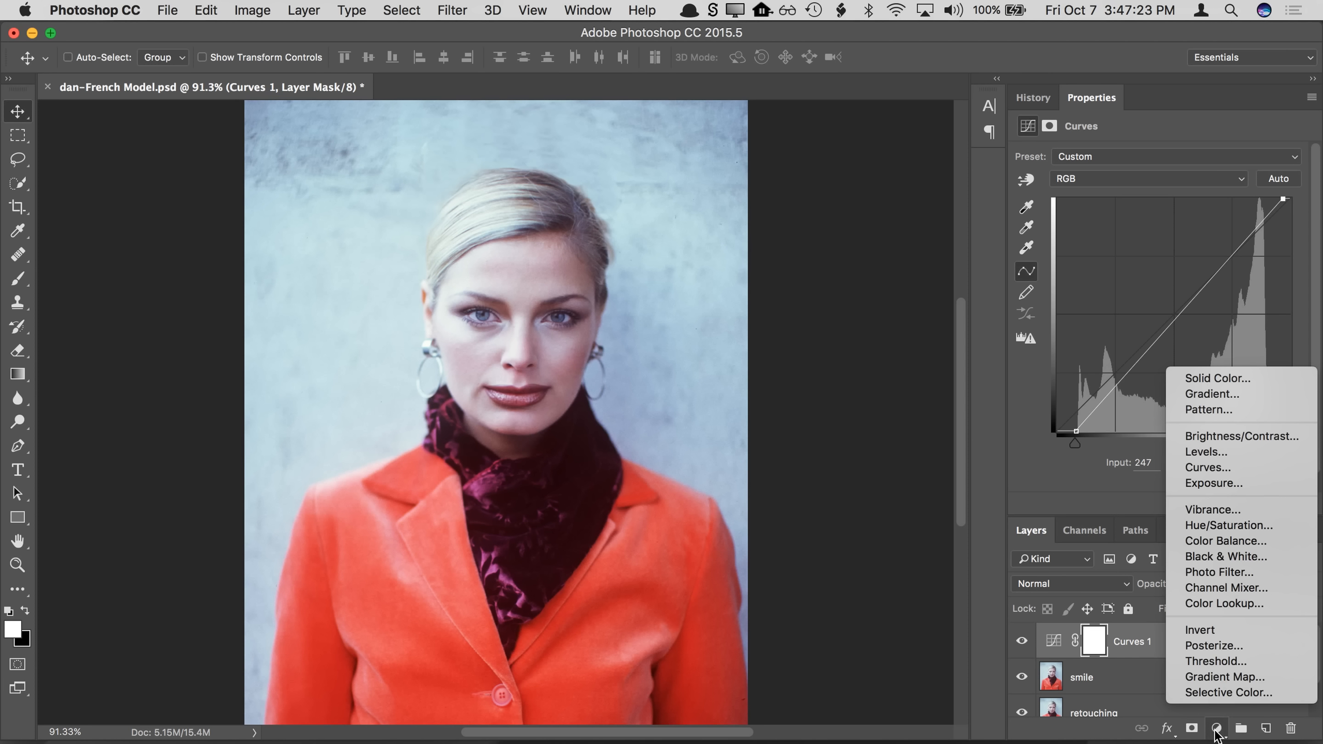
{"action": "left_click", "coordinate": [1213, 434]}
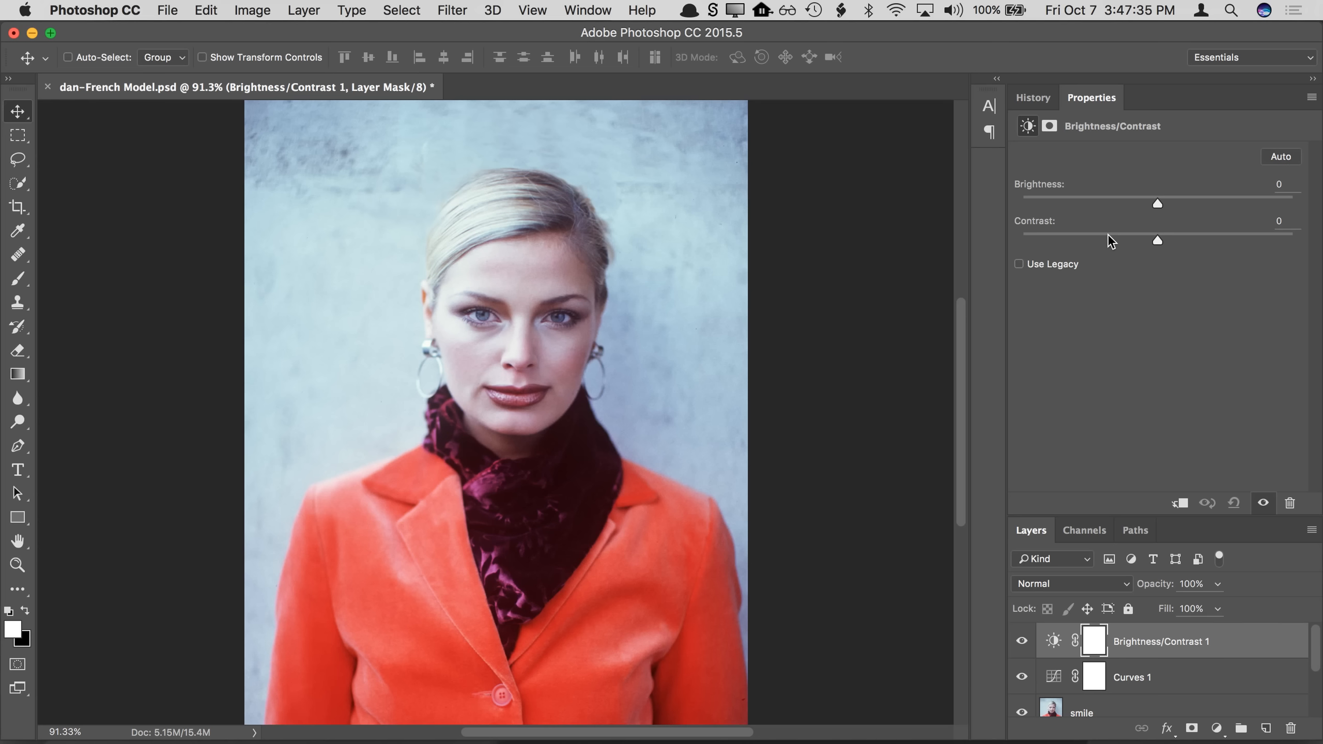
{"action": "left_click_drag", "start_coordinate": [1255, 645], "coordinate": [1291, 726]}
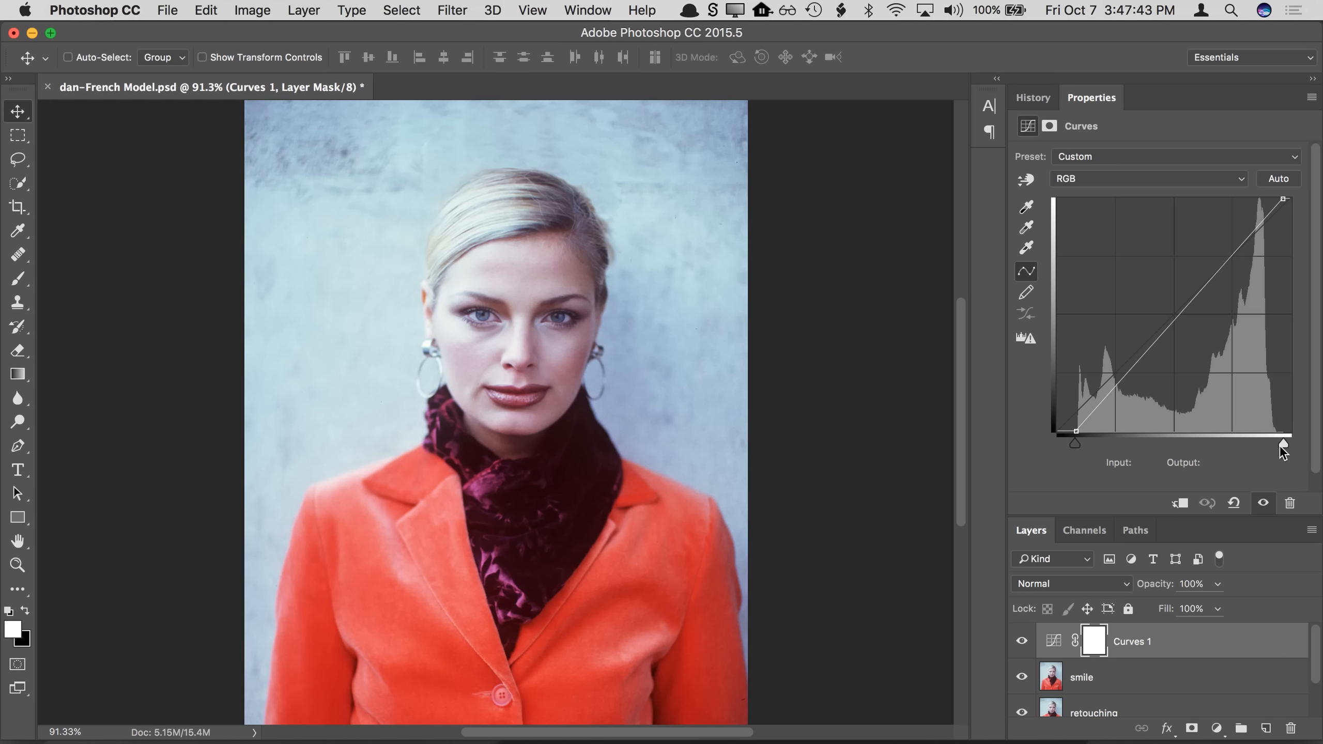
Step: Add a shadow point, a midtone point at input 128, output 117, and a highlight point at input 199, output 189 to the curve
{"action": "left_click", "coordinate": [1178, 316]}
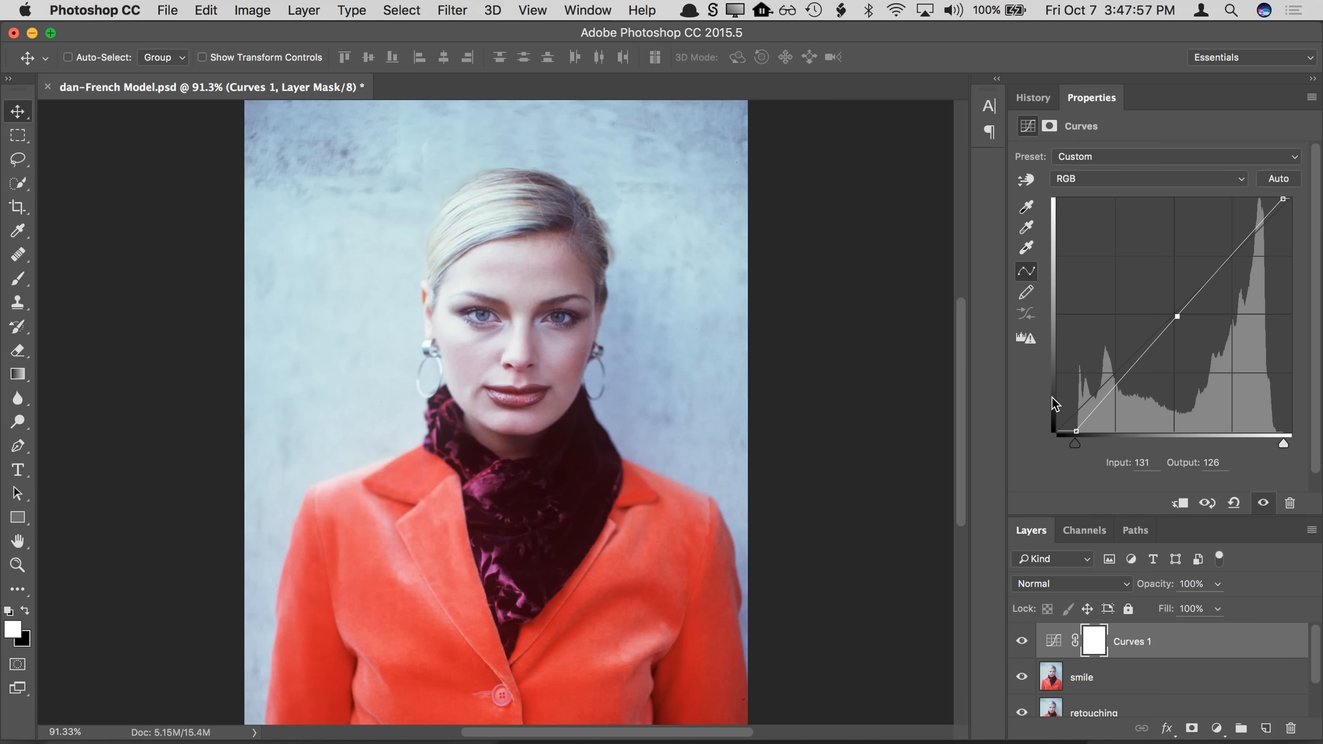
{"action": "left_click_drag", "start_coordinate": [1176, 316], "coordinate": [1180, 347]}
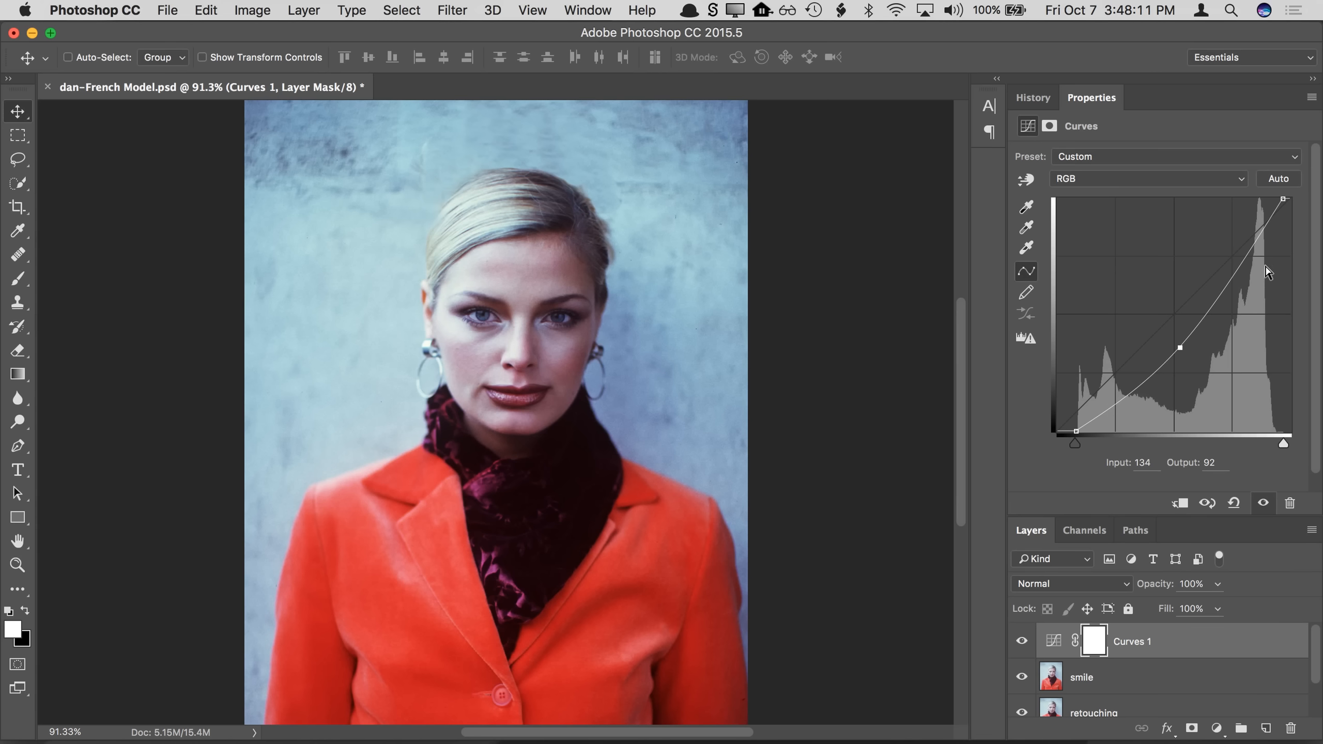
{"action": "left_click_drag", "start_coordinate": [1179, 348], "coordinate": [1113, 392]}
{"action": "left_click", "coordinate": [1174, 323]}
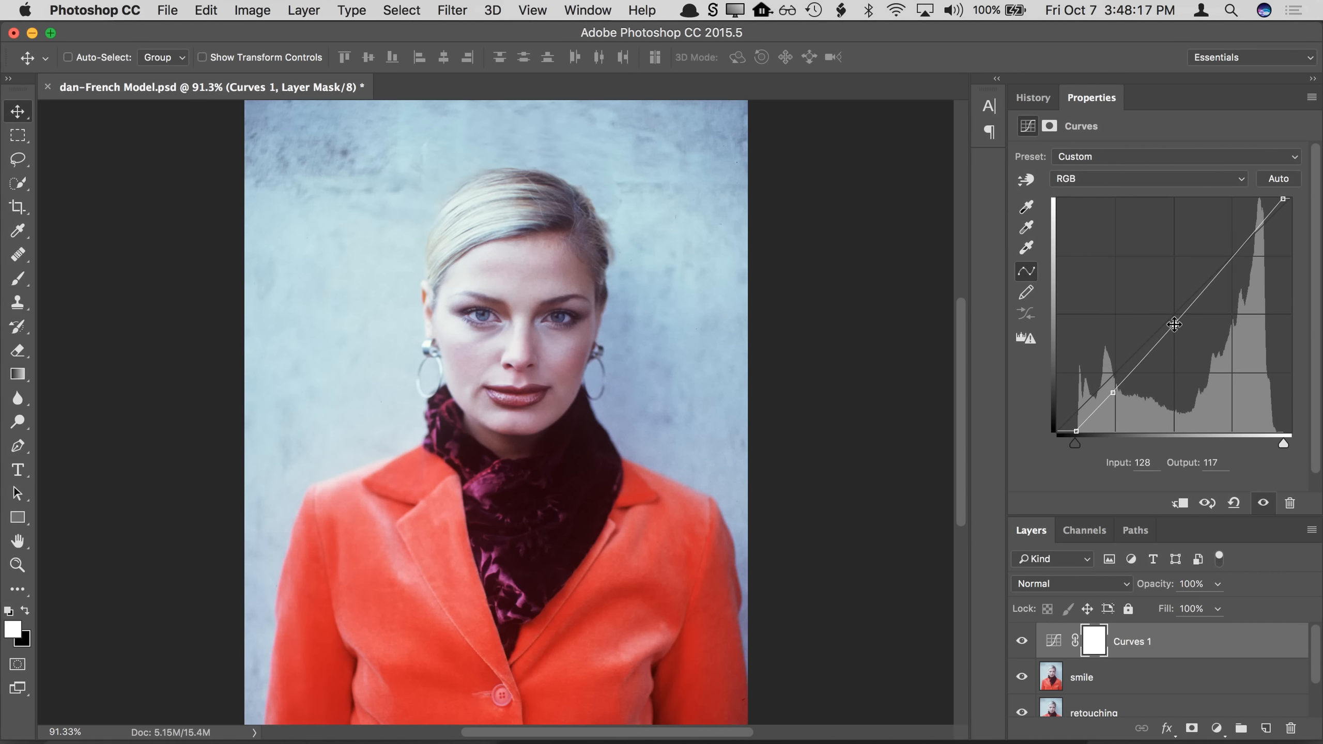
{"action": "left_click", "coordinate": [1237, 250]}
{"action": "mouse_move", "coordinate": [1237, 249]}
{"action": "left_mouse_down"}
{"action": "mouse_move", "coordinate": [1235, 229]}
{"action": "mouse_move", "coordinate": [1239, 276]}
{"action": "mouse_move", "coordinate": [1239, 247]}
{"action": "mouse_move", "coordinate": [1239, 258]}
{"action": "left_mouse_up"}
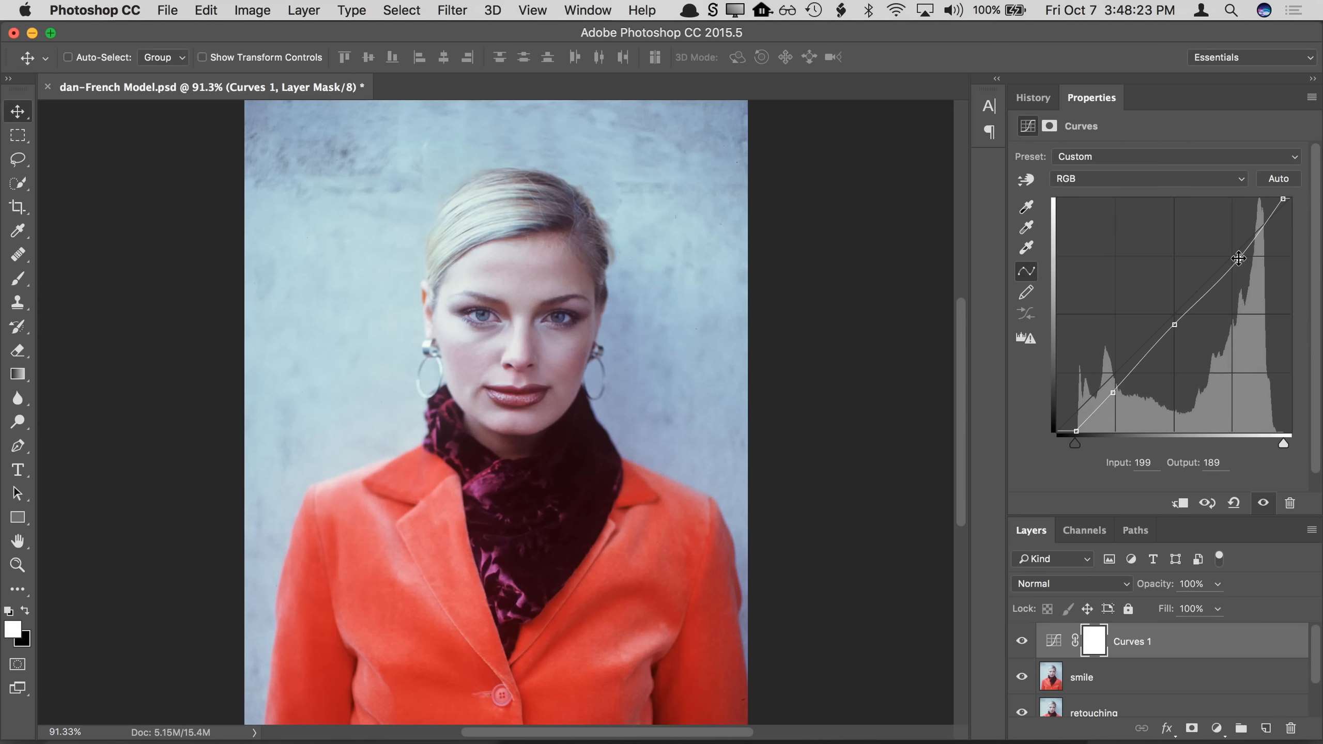
Step: Fine-tune the curve's shadow point to 61/45, highlight point to 200/187 and midtone point to 132/120, and compare with the layer hidden
{"action": "left_click", "coordinate": [1112, 391]}
{"action": "mouse_move", "coordinate": [1112, 391]}
{"action": "left_mouse_down"}
{"action": "mouse_move", "coordinate": [1114, 401]}
{"action": "mouse_move", "coordinate": [1111, 372]}
{"action": "mouse_move", "coordinate": [1114, 406]}
{"action": "mouse_move", "coordinate": [1109, 371]}
{"action": "mouse_move", "coordinate": [1114, 392]}
{"action": "left_mouse_up"}
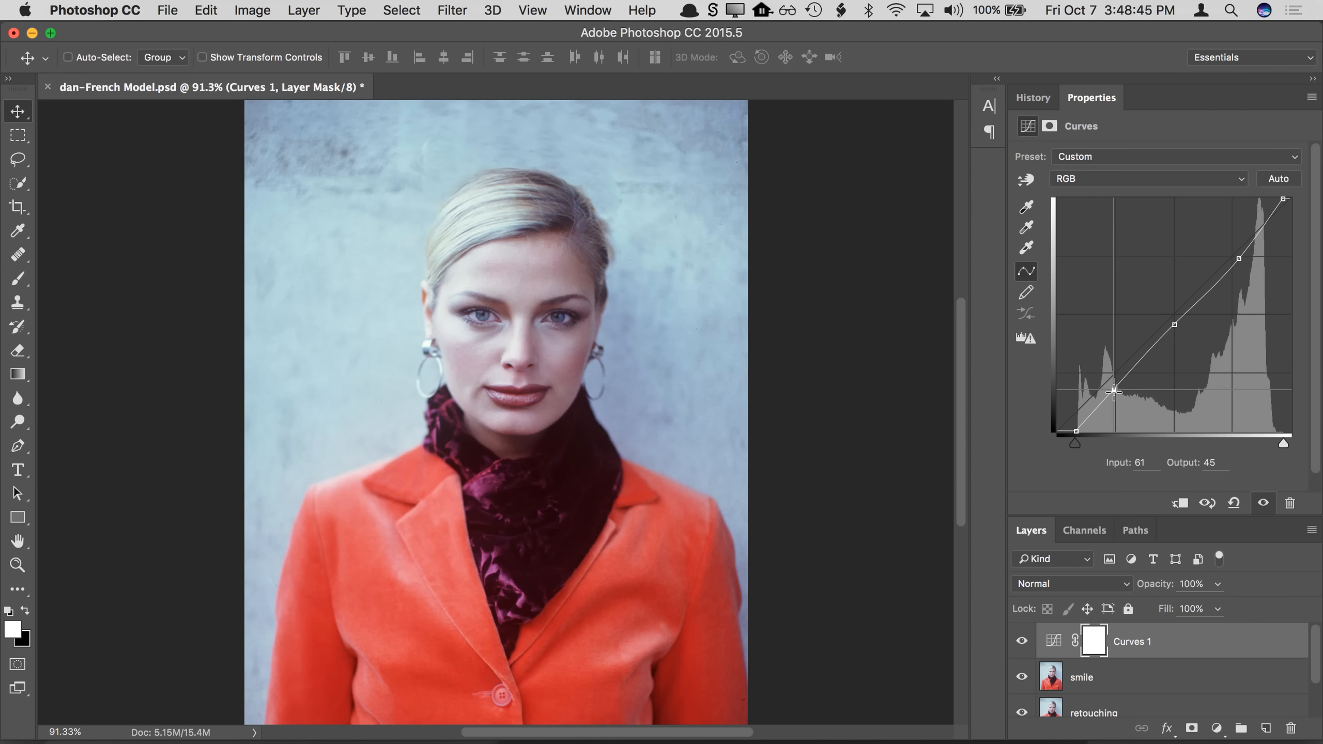
{"action": "left_click_drag", "start_coordinate": [1240, 257], "coordinate": [1240, 260]}
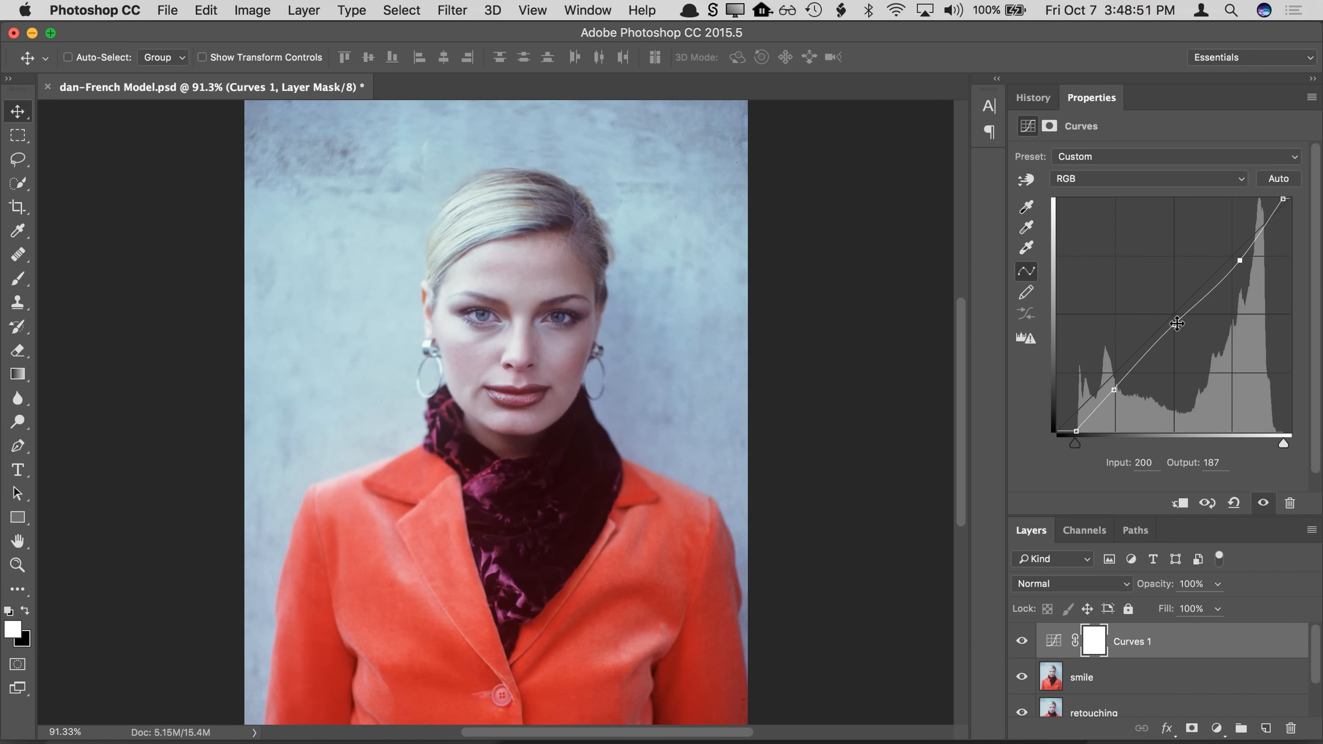
{"action": "mouse_move", "coordinate": [1174, 324]}
{"action": "left_mouse_down"}
{"action": "mouse_move", "coordinate": [1175, 311]}
{"action": "mouse_move", "coordinate": [1176, 332]}
{"action": "mouse_move", "coordinate": [1179, 322]}
{"action": "left_mouse_up"}
{"action": "left_click", "coordinate": [1021, 643]}
{"action": "left_click", "coordinate": [1021, 643]}
{"action": "left_click", "coordinate": [1021, 643]}
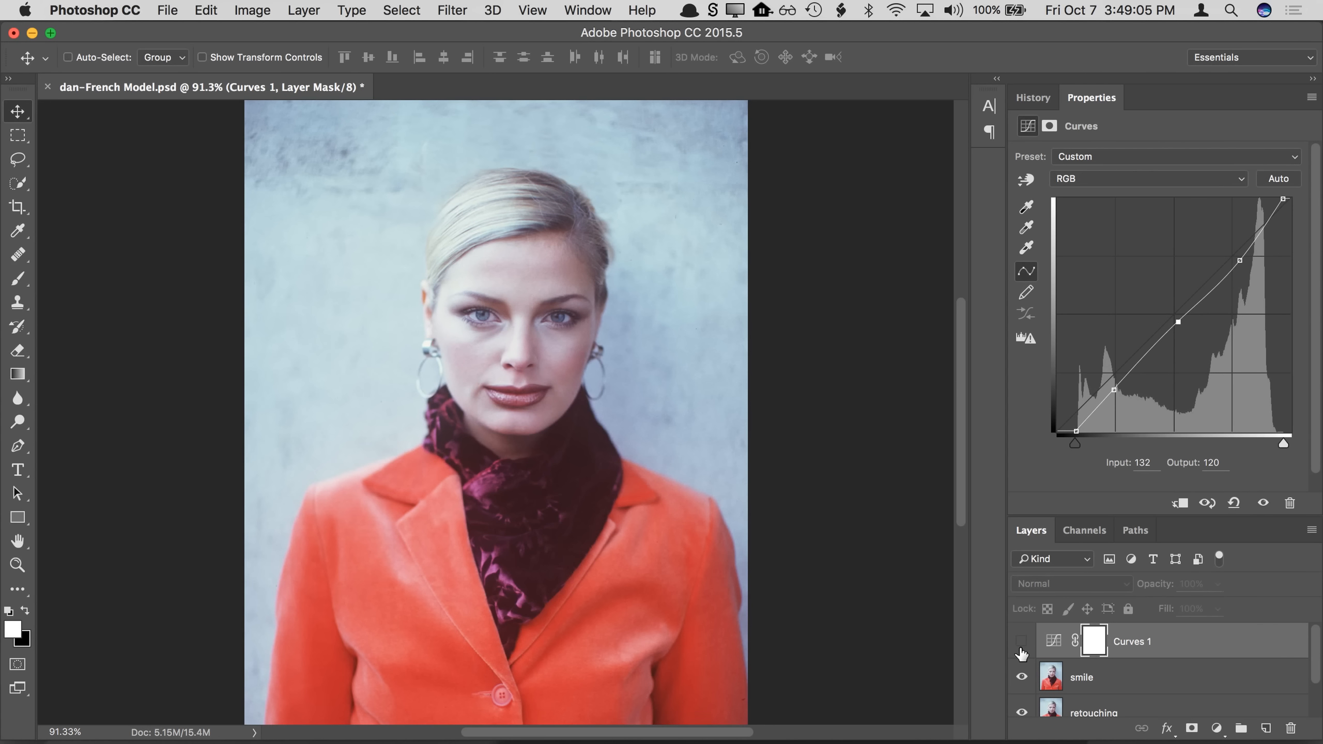
{"action": "left_click", "coordinate": [1022, 644]}
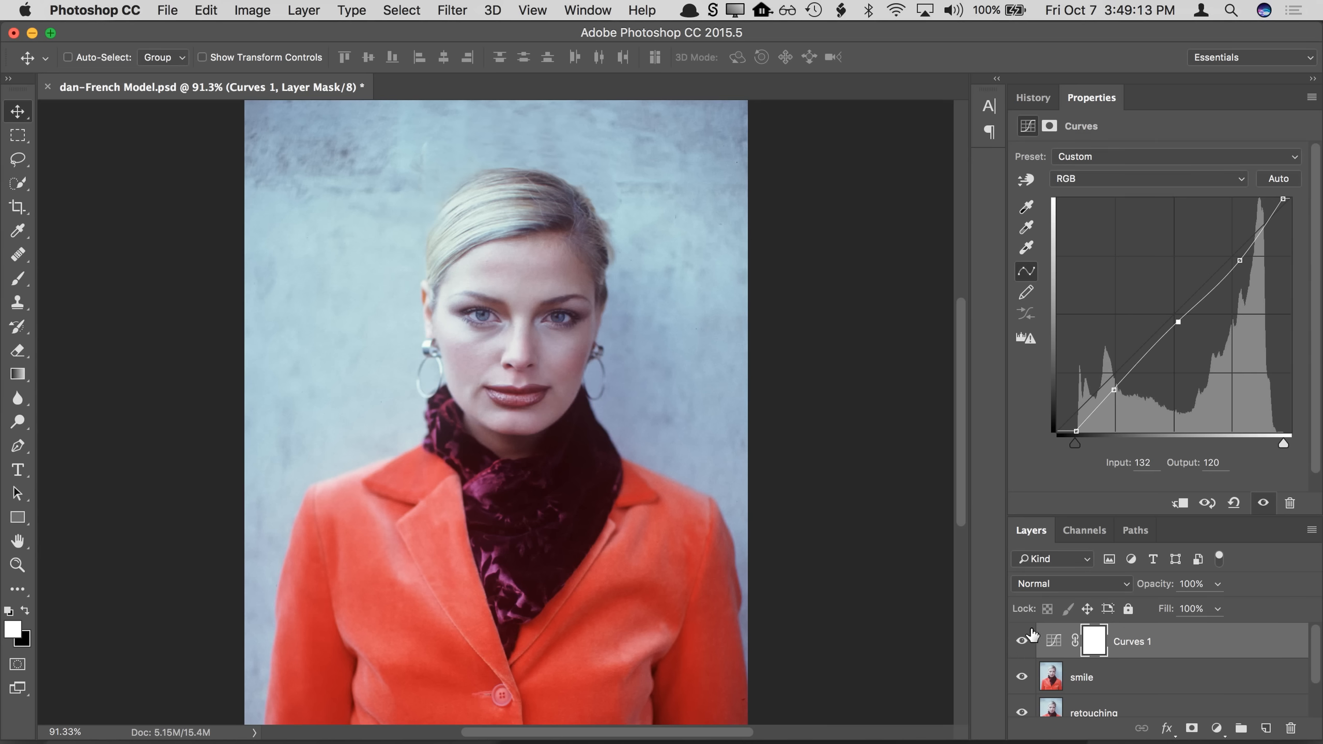
Step: Rename the Curves adjustment layer as contrast
{"action": "double_click", "coordinate": [1143, 640]}
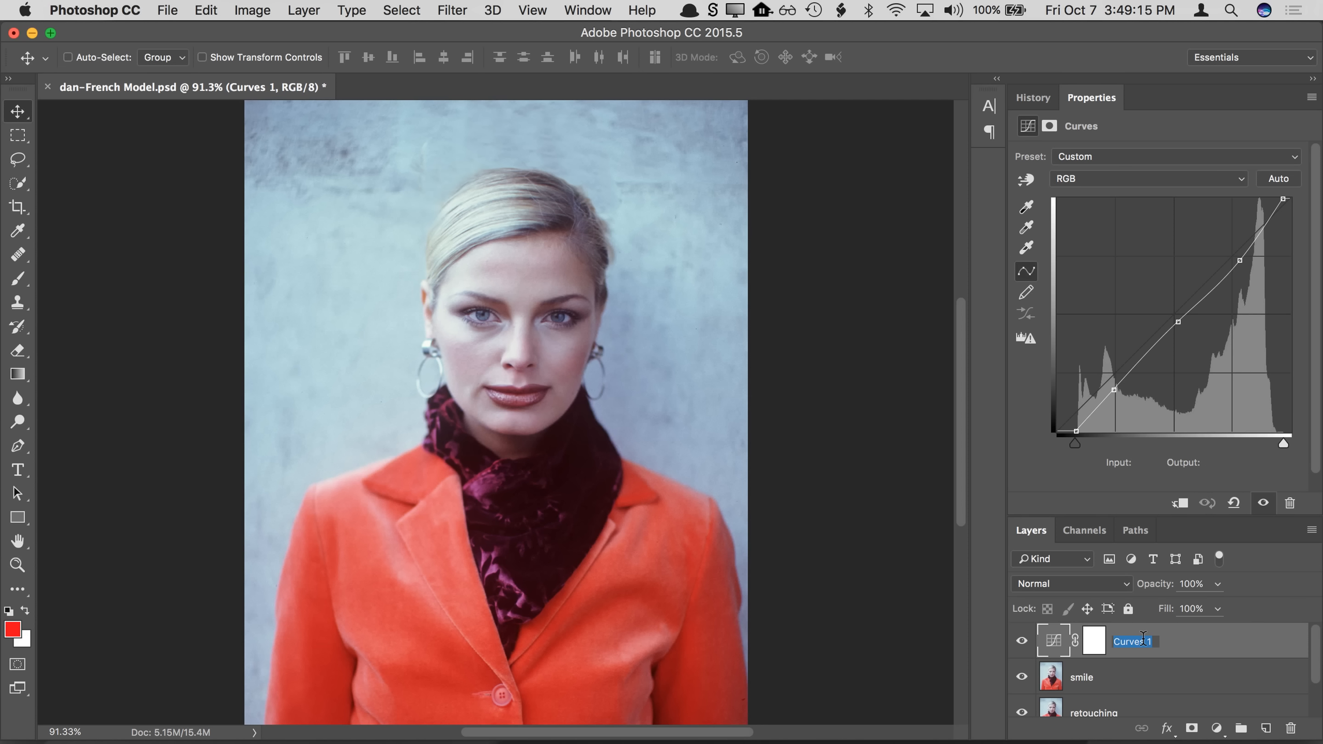
{"action": "type", "text": "contrast"}
{"action": "key", "text": "Return"}
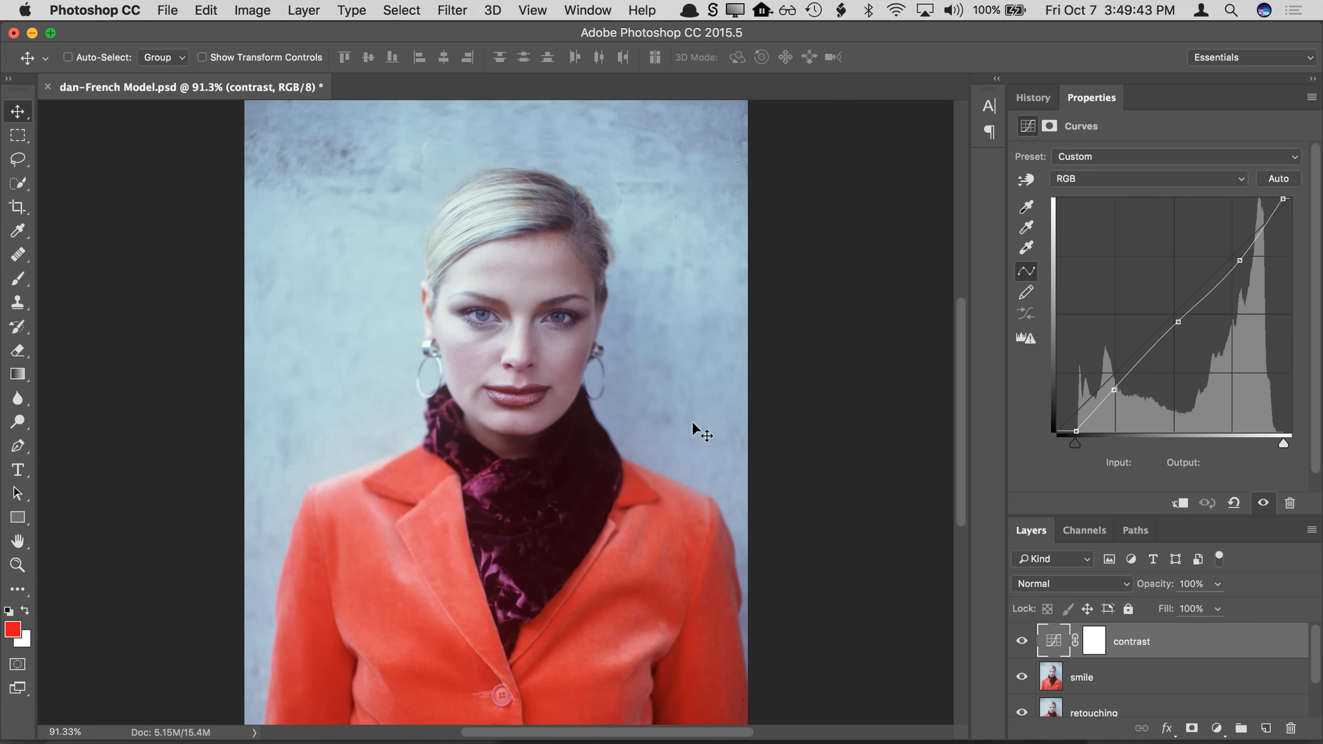
Step: Open demo Color Wheel-CMYK.psd and demo Color Wheel-RGB.psd together from the Intro to Photoshop Seminar Files folder
{"action": "left_click", "coordinate": [171, 18]}
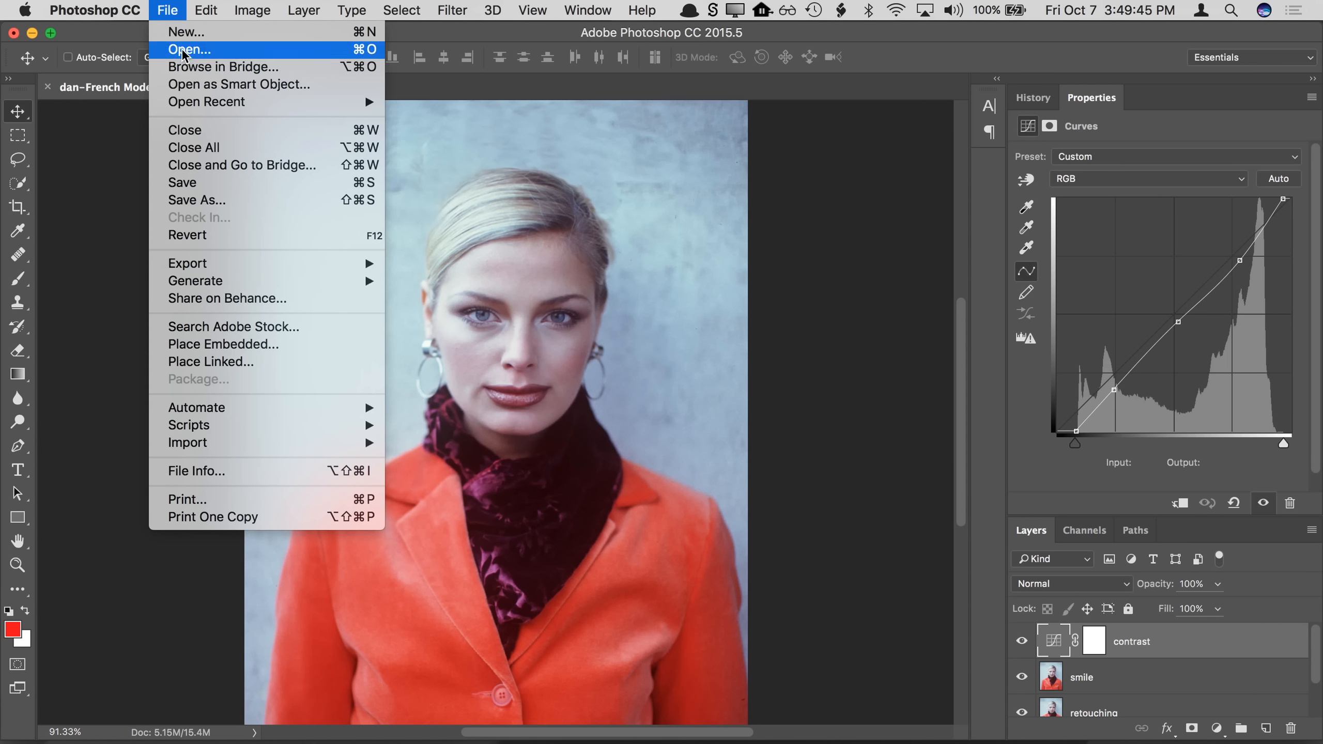
{"action": "left_click", "coordinate": [184, 50]}
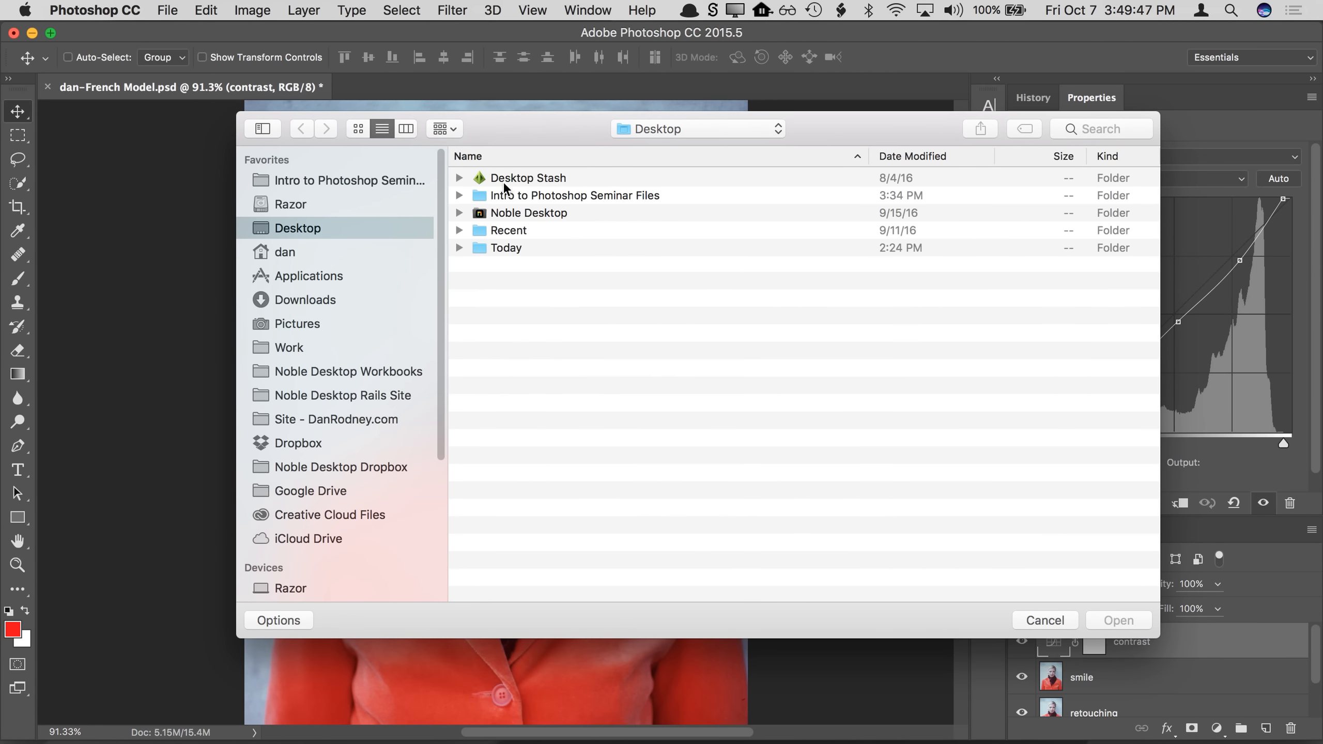
{"action": "left_click", "coordinate": [407, 186]}
{"action": "left_click", "coordinate": [625, 197]}
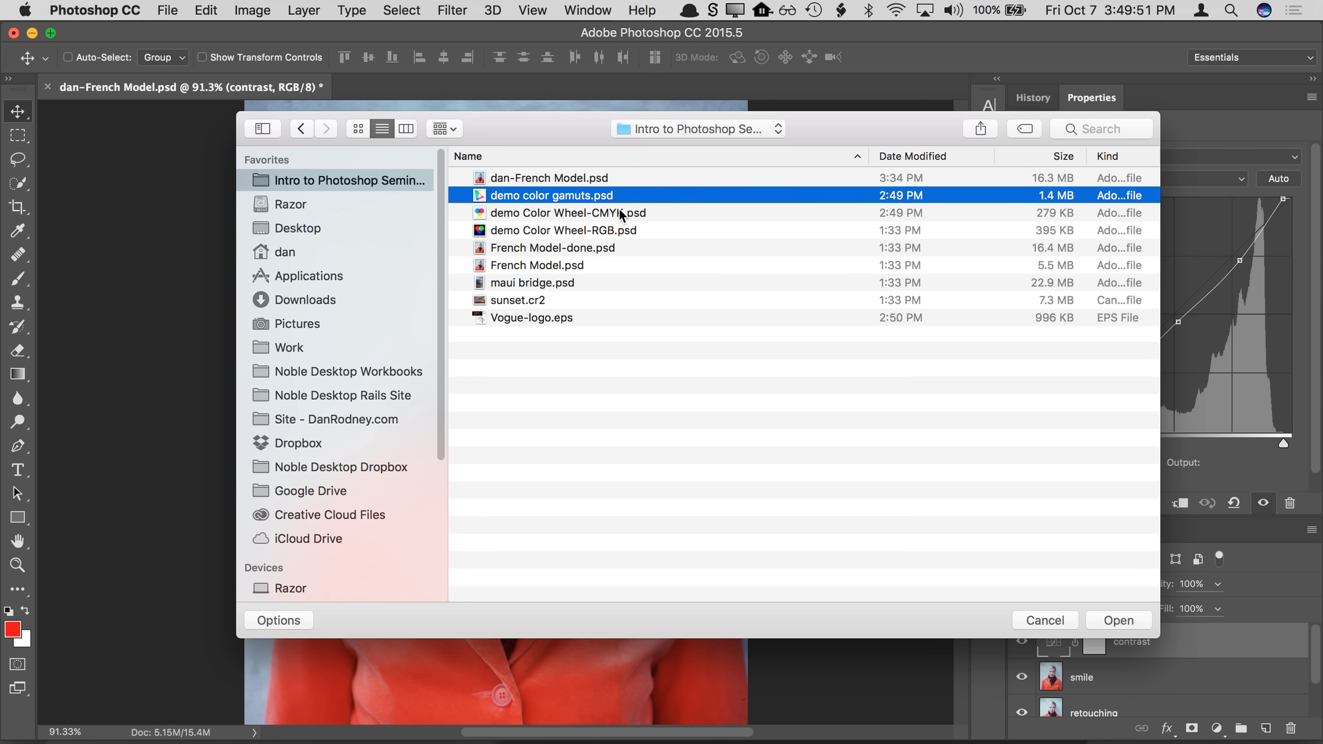
{"action": "left_click", "coordinate": [617, 215]}
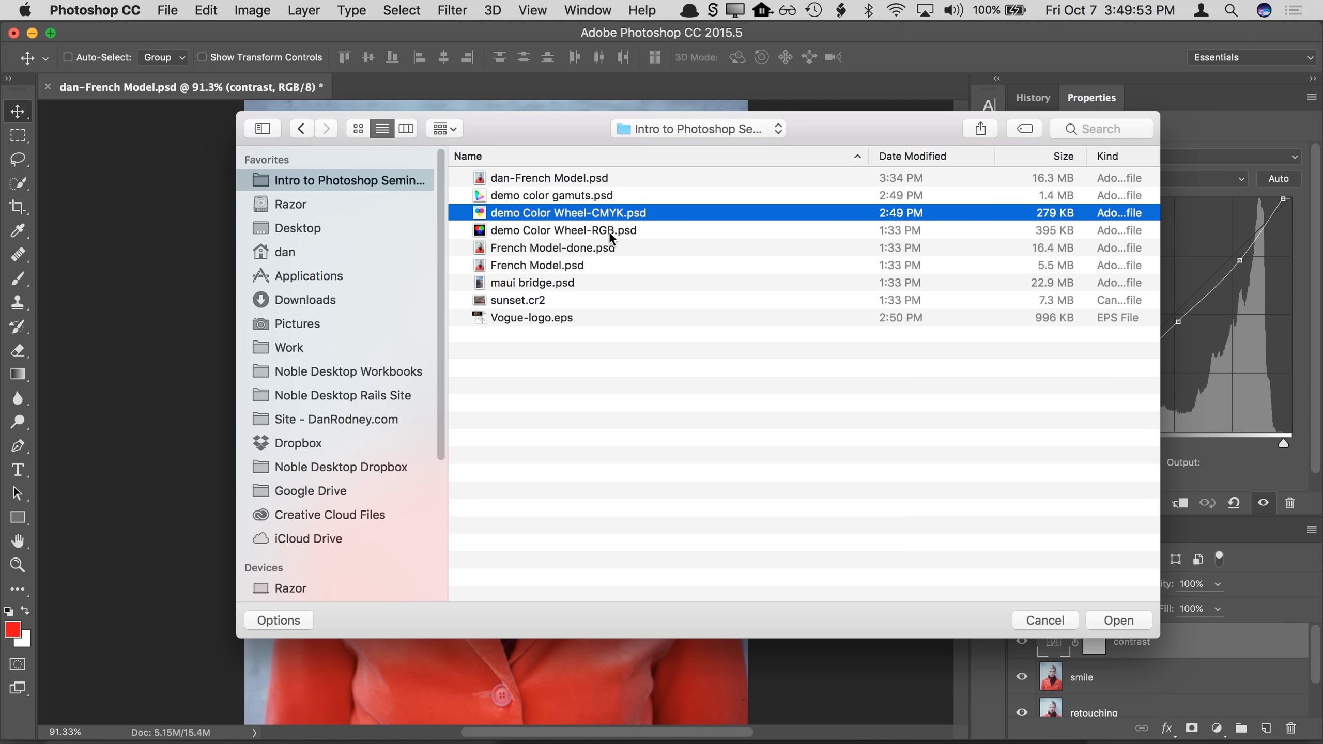
{"action": "left_click", "coordinate": [609, 232], "text": "shift"}
{"action": "key", "text": "Return"}
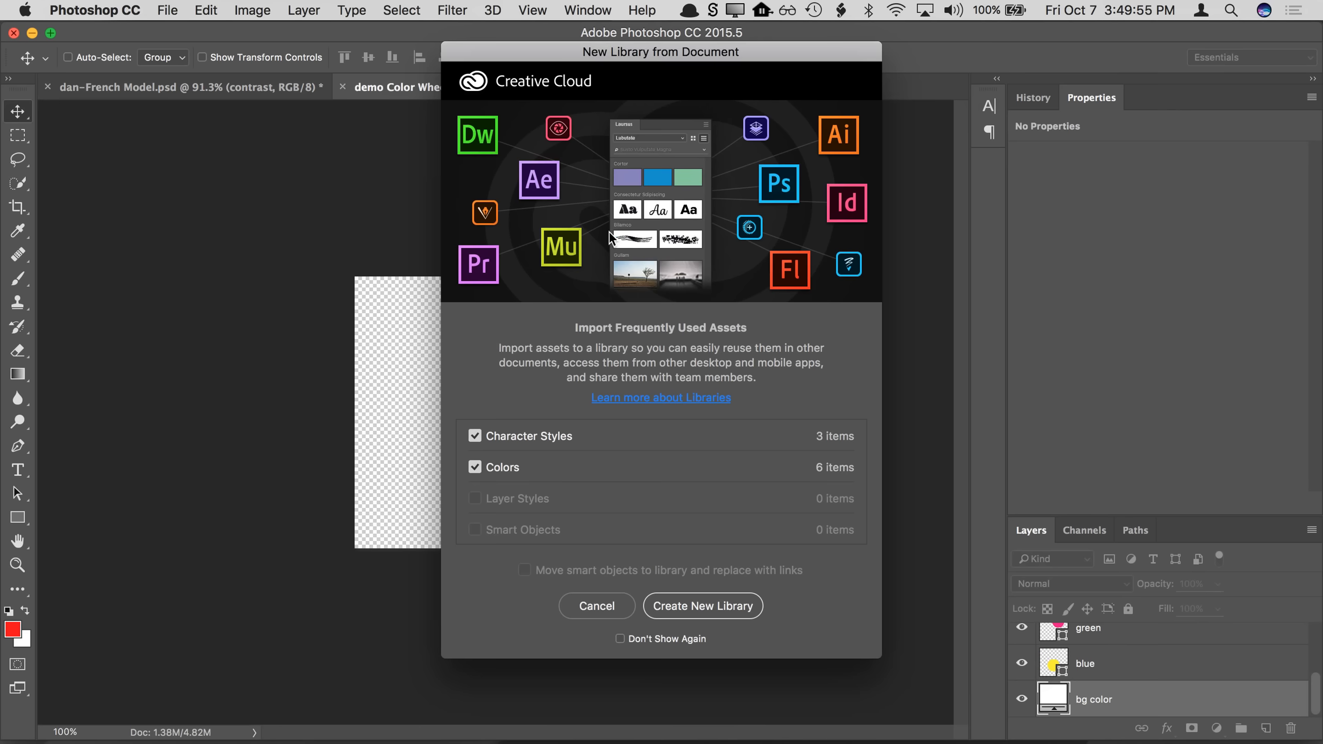
Step: Decline creating a new library from the document and update the text layers in the RGB color wheel file
{"action": "left_click", "coordinate": [619, 639]}
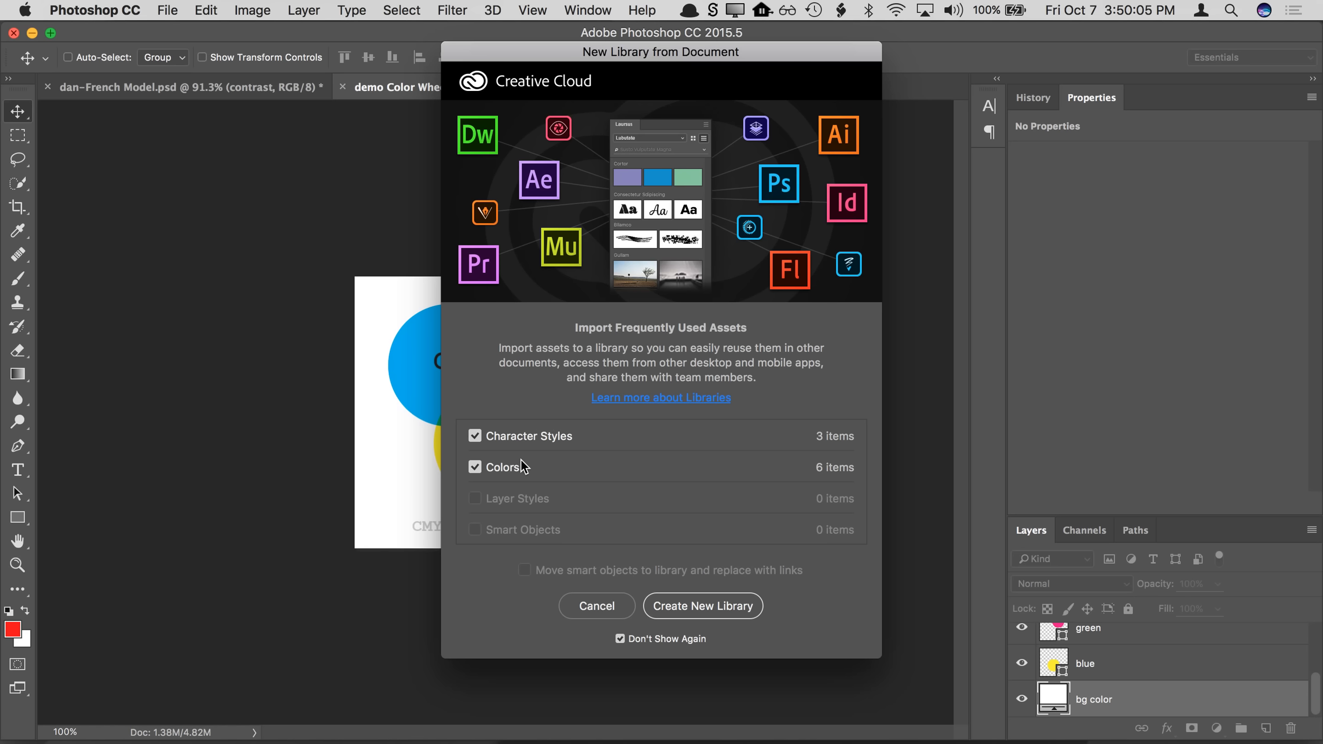
{"action": "left_click", "coordinate": [620, 639]}
{"action": "left_click", "coordinate": [575, 608]}
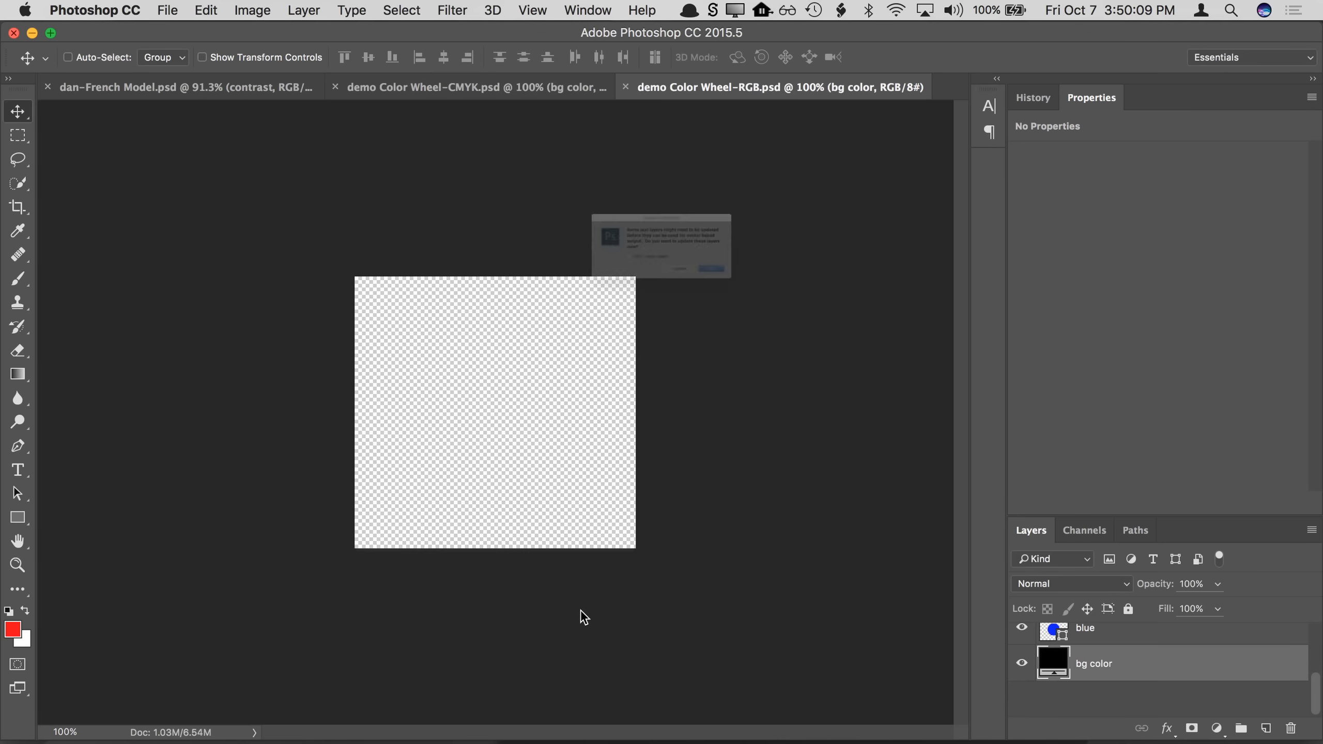
{"action": "left_click", "coordinate": [701, 309]}
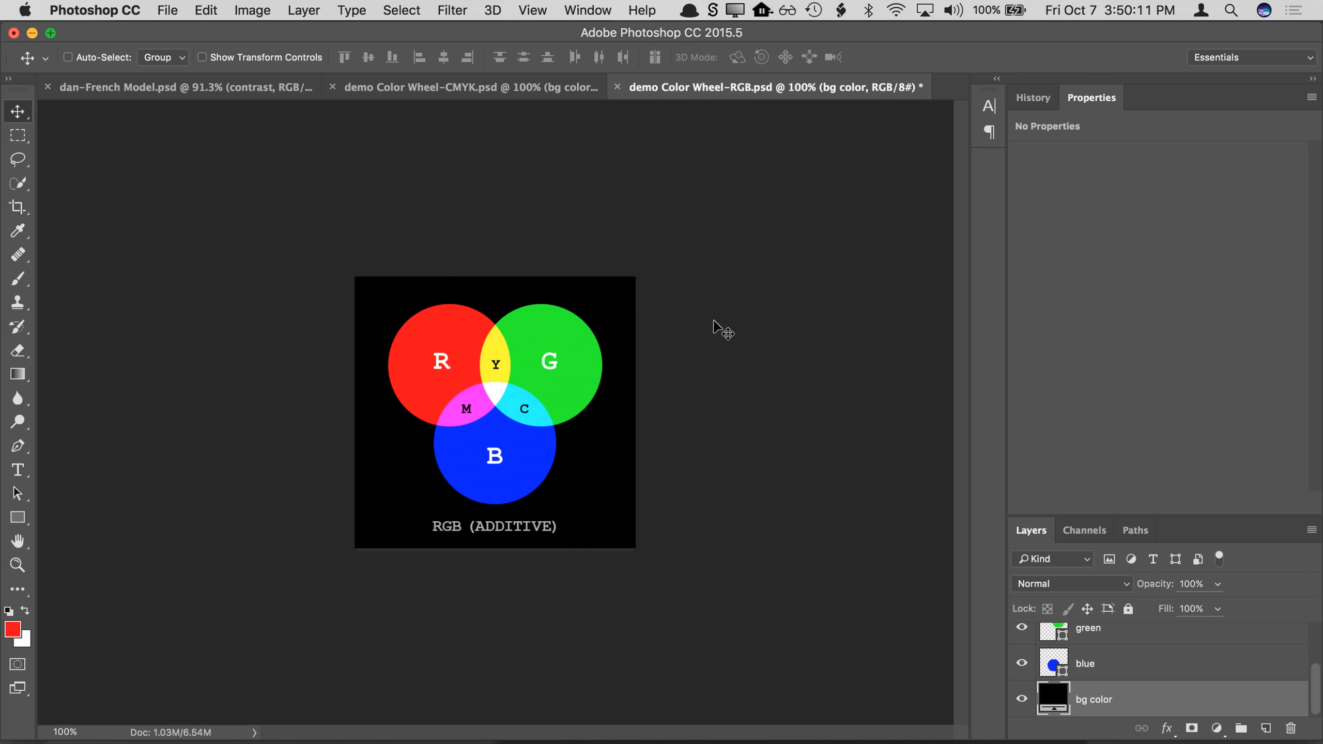
Step: View the RGB color wheel at 200% and switch to the CMYK color wheel document
{"action": "key", "text": "super+equal"}
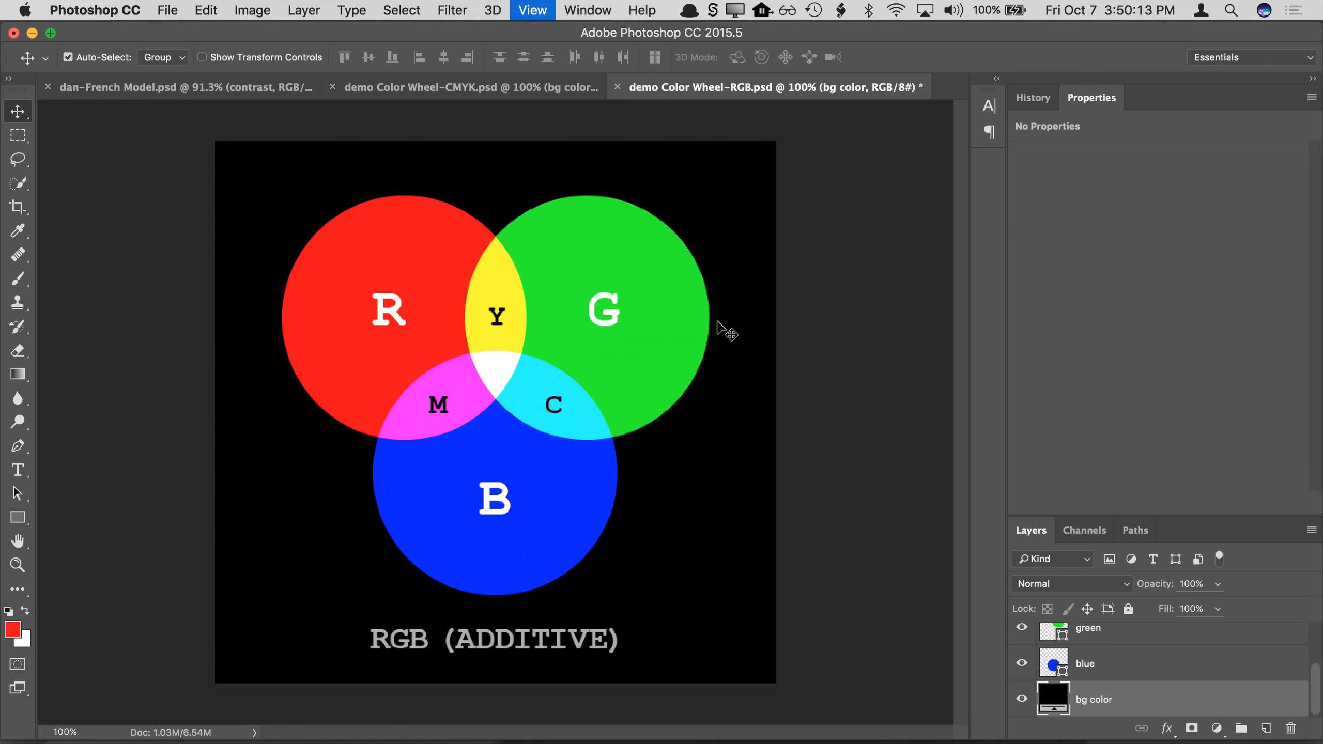
{"action": "left_click", "coordinate": [509, 88]}
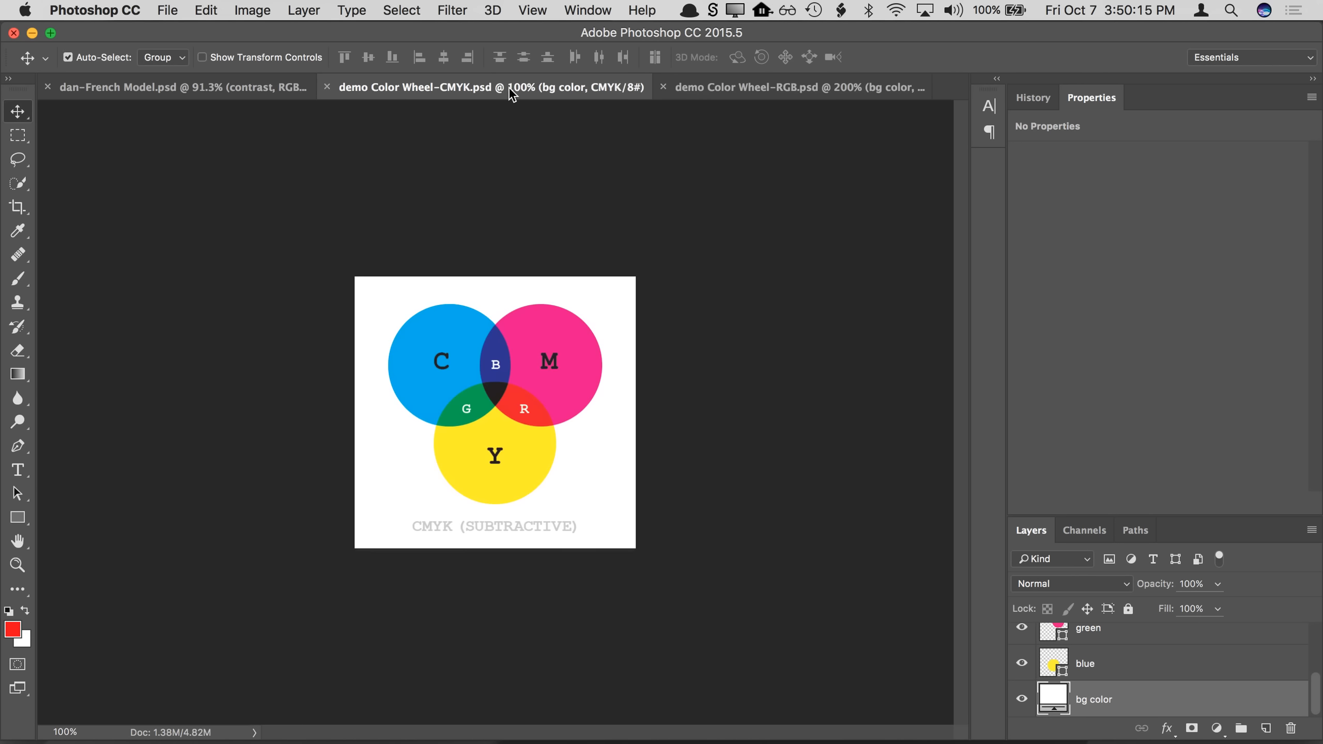
Step: Fit both color wheel documents to the window and check the color mode of the CMYK document
{"action": "key", "text": "super+equal"}
{"action": "left_click", "coordinate": [692, 83]}
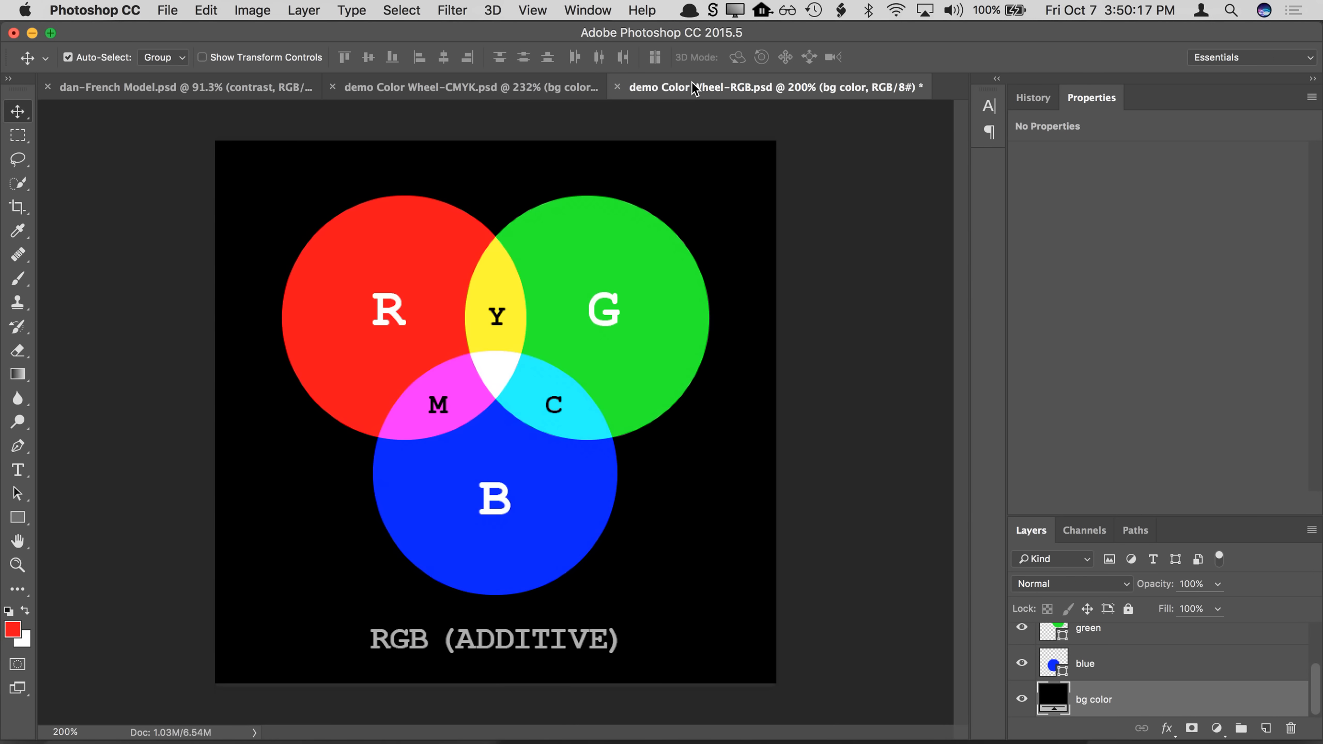
{"action": "key", "text": "super+0"}
{"action": "left_click", "coordinate": [558, 80]}
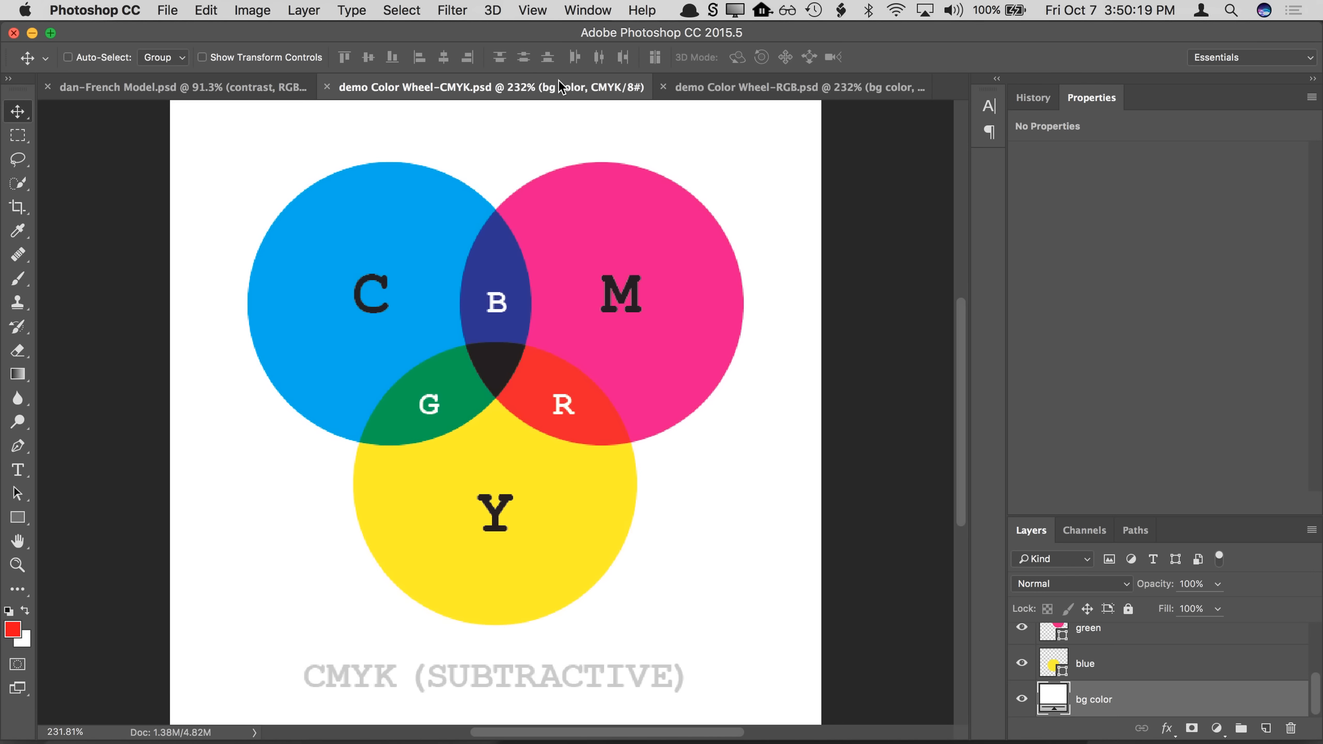
{"action": "left_click", "coordinate": [267, 13]}
{"action": "mouse_move", "coordinate": [270, 28]}
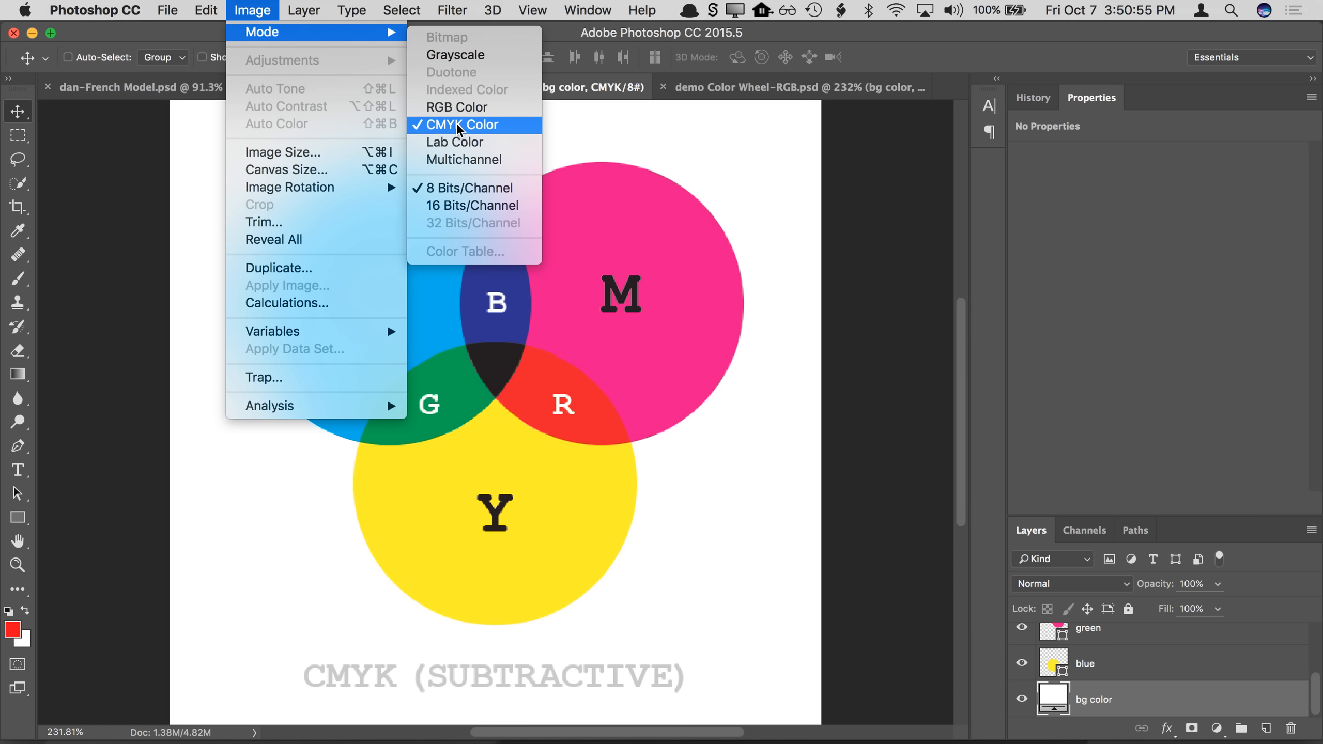
{"action": "left_click", "coordinate": [587, 127]}
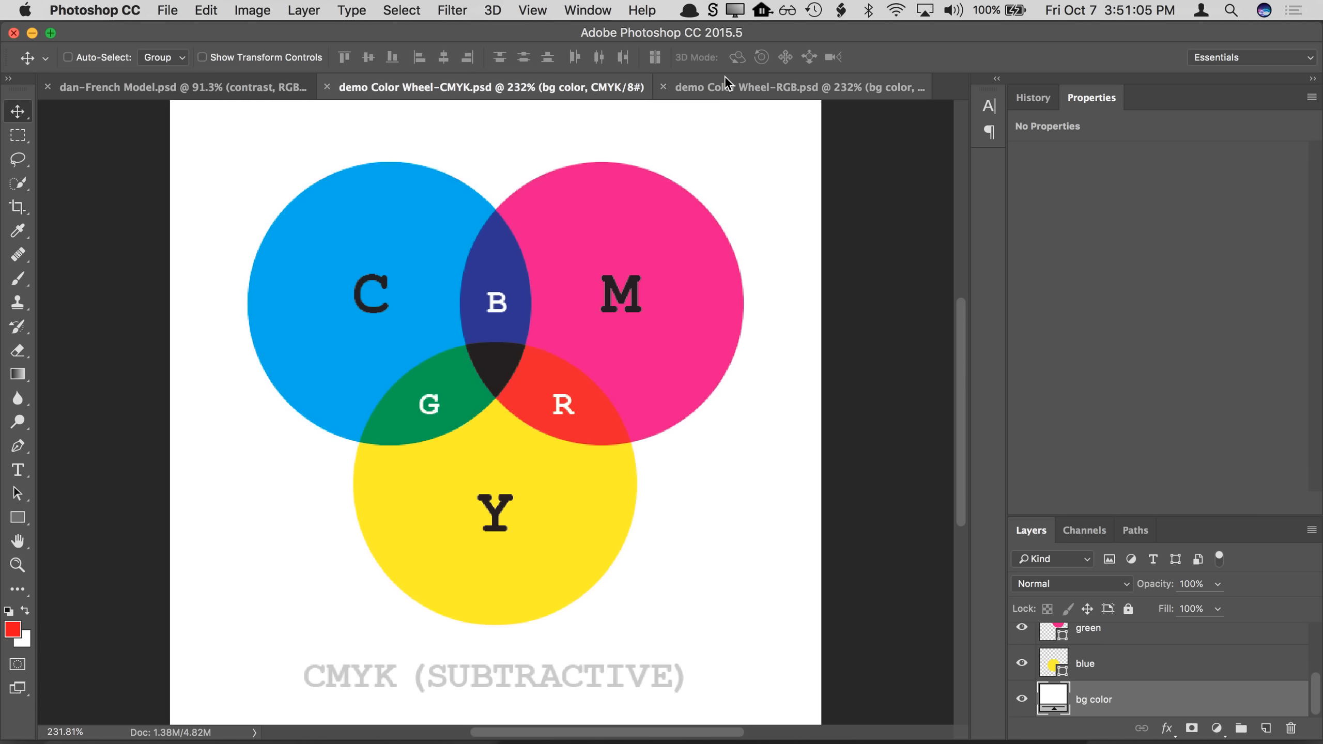
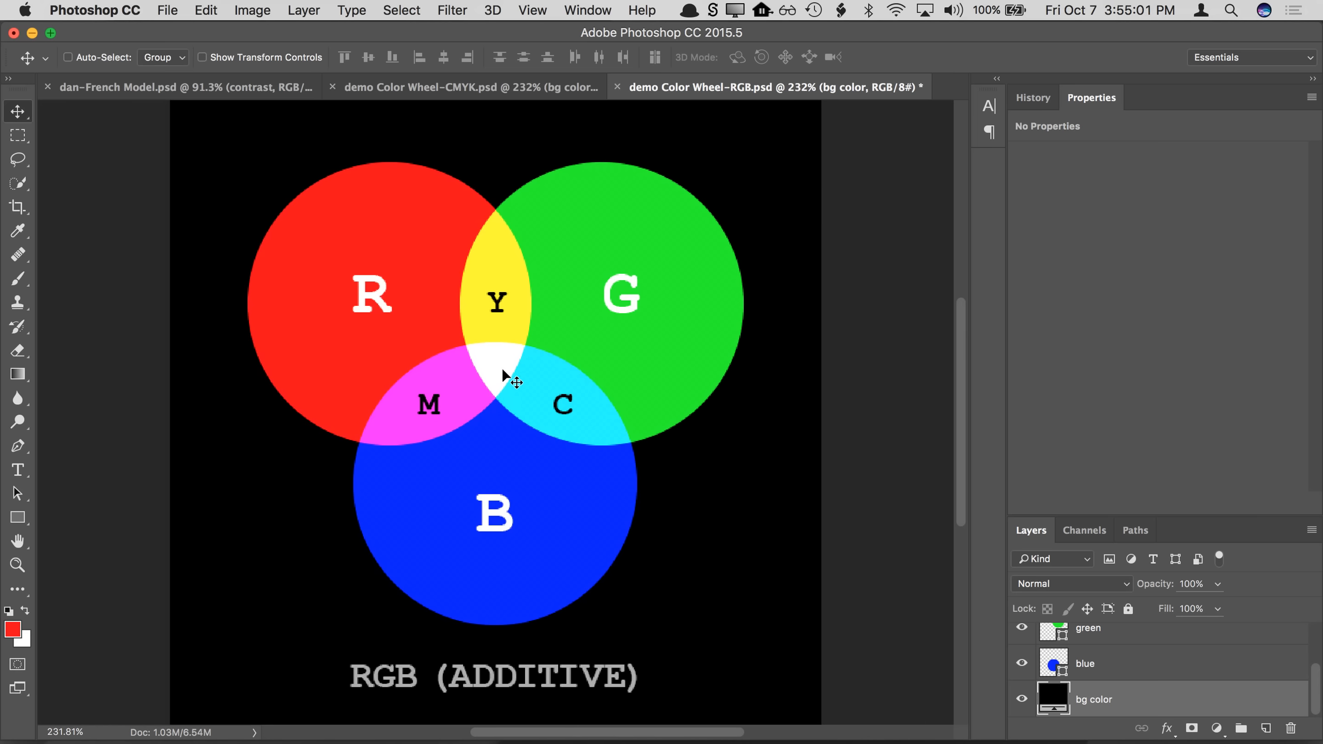
Step: Rename the Curves adjustment layer in dan-French Model.psd as contrast & color
{"action": "left_click", "coordinate": [301, 82]}
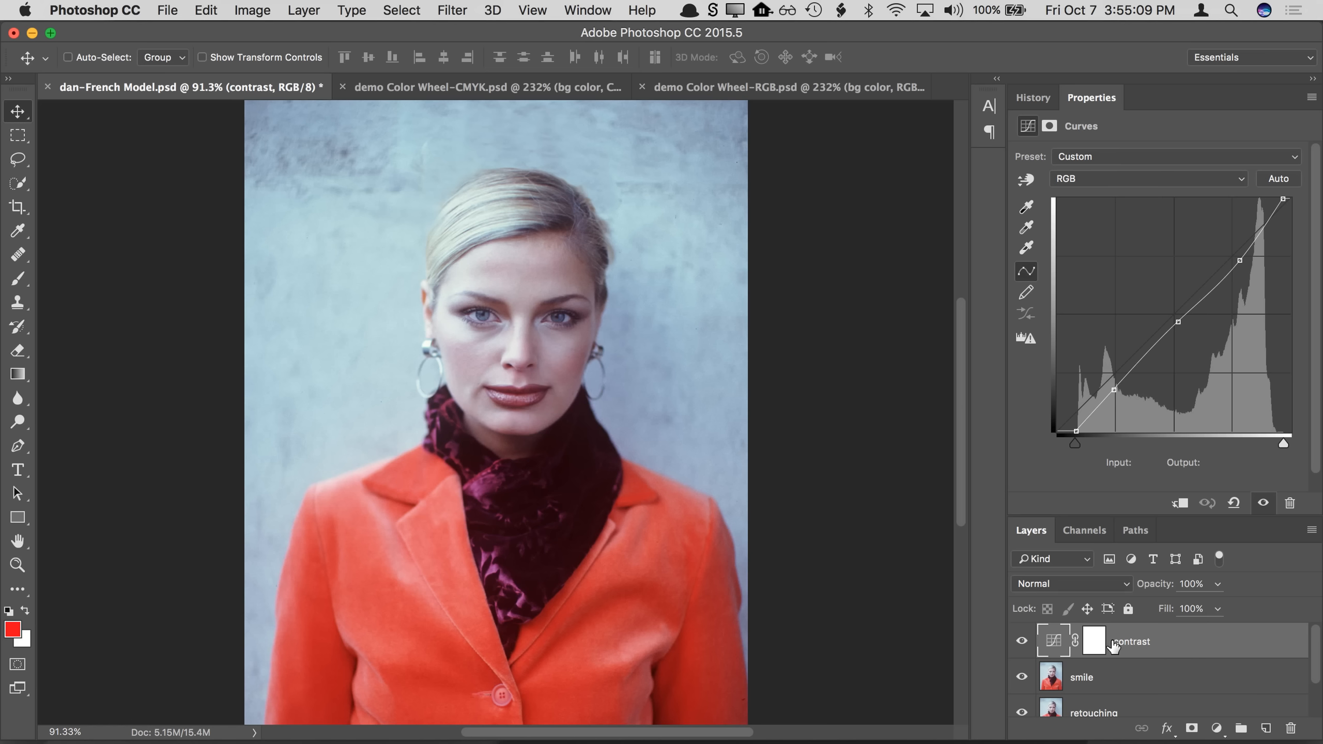
{"action": "double_click", "coordinate": [1133, 646]}
{"action": "key", "text": "Right"}
{"action": "type", "text": "& color"}
{"action": "key", "text": "Return"}
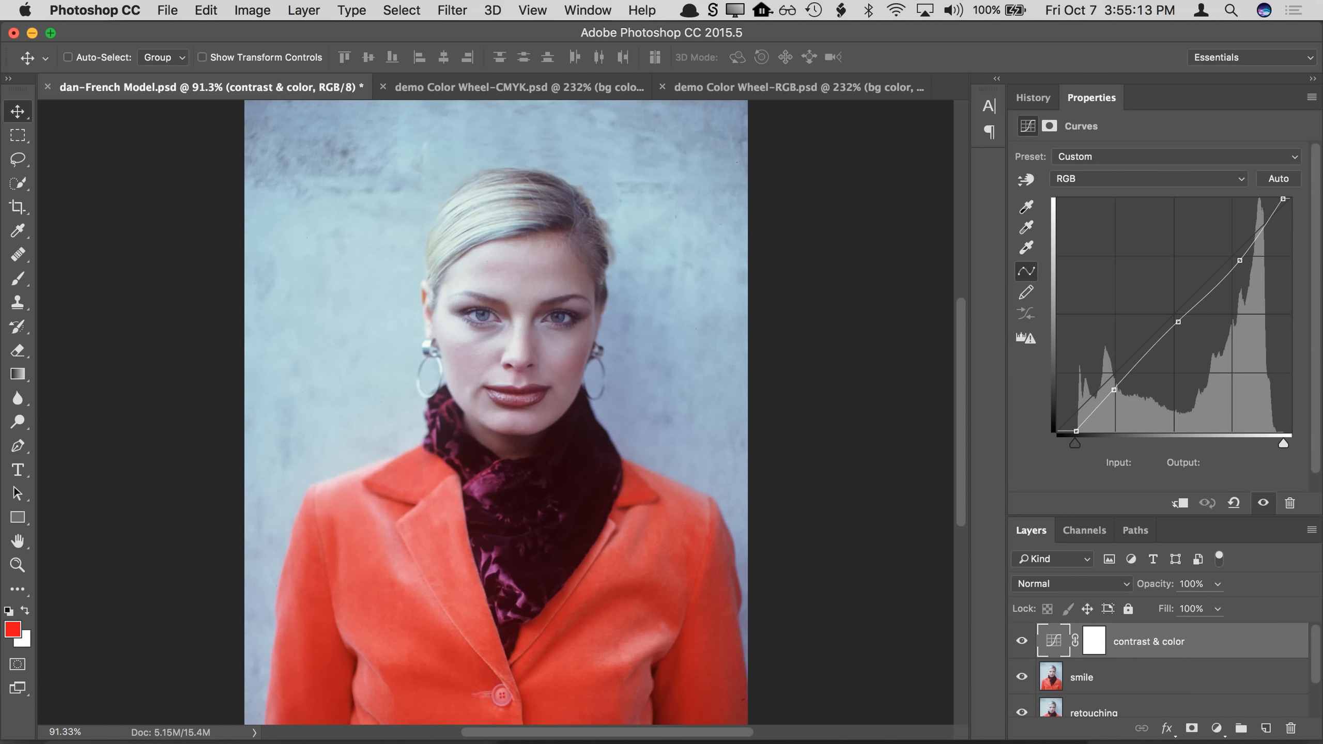
Step: Lower the Blue channel curve's midpoint to input 126, output 104, and compare the portrait with and without the adjustment
{"action": "left_click", "coordinate": [1102, 178]}
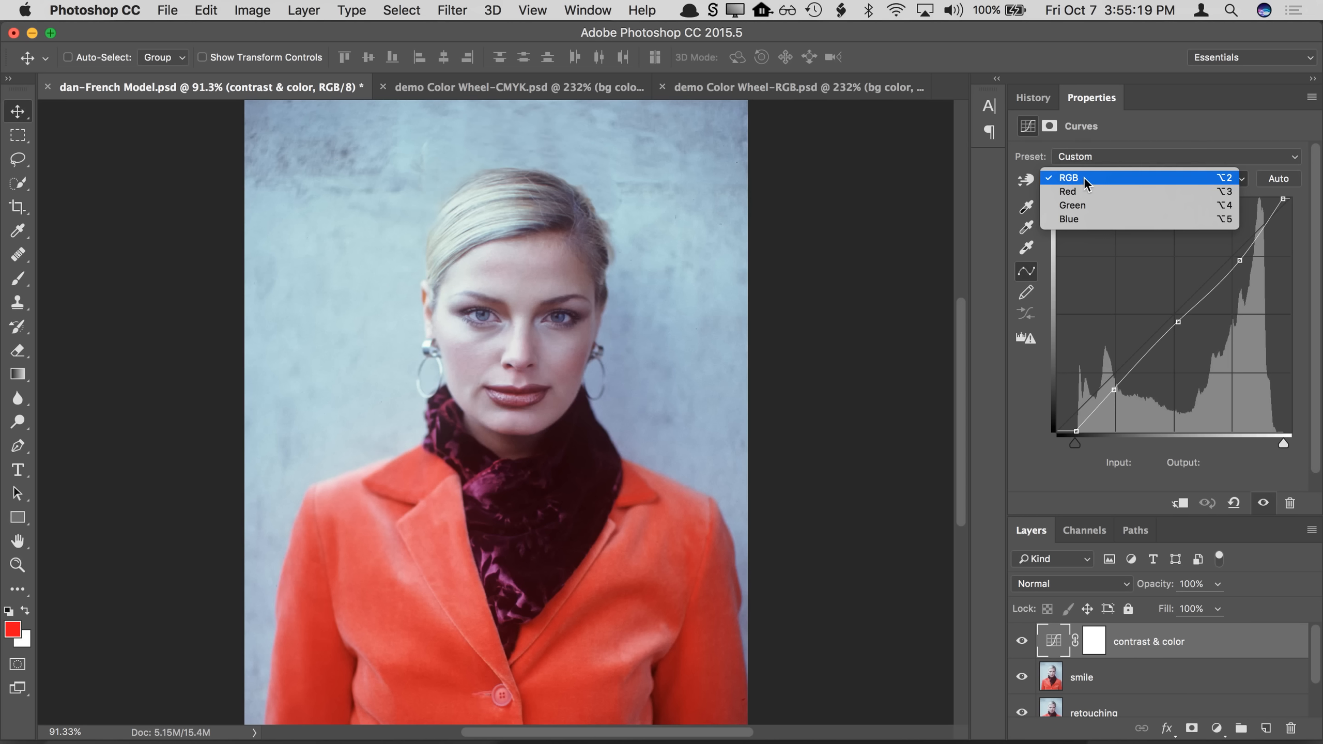
{"action": "left_click", "coordinate": [1085, 222]}
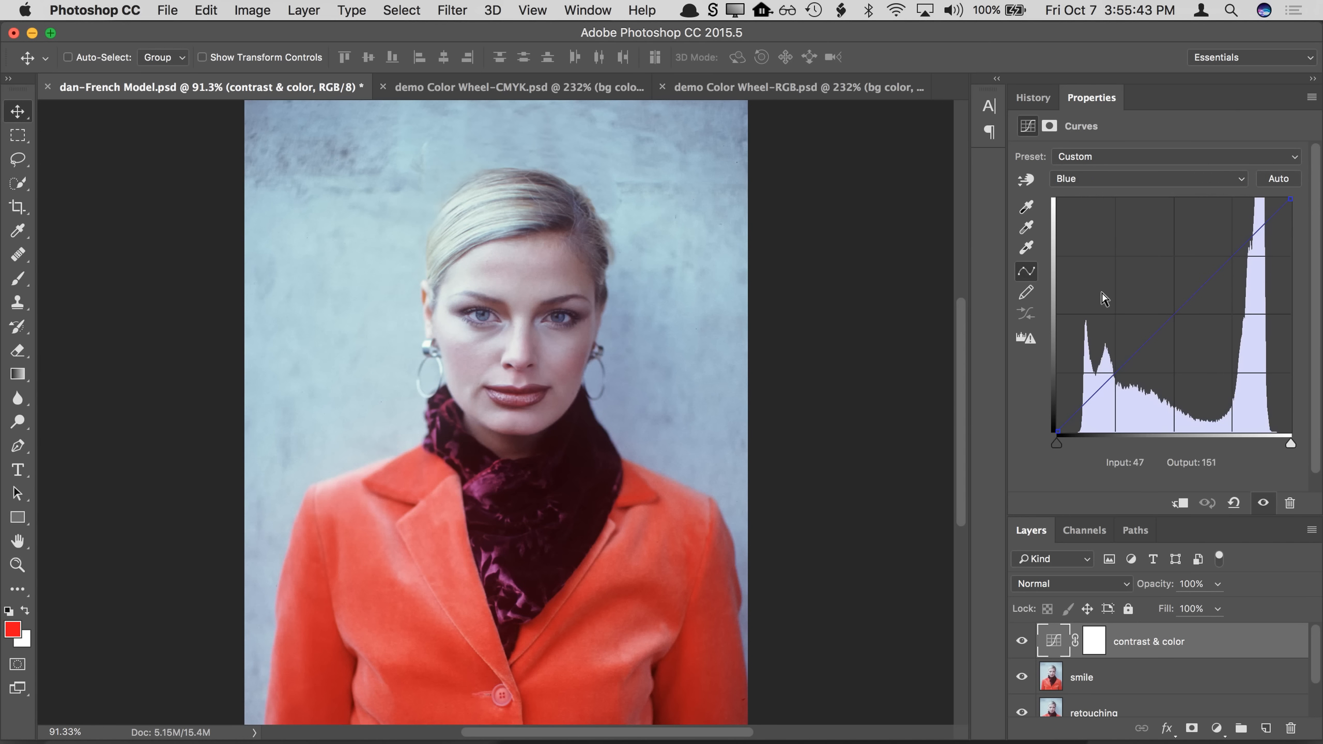
{"action": "left_click_drag", "start_coordinate": [1174, 316], "coordinate": [1173, 264]}
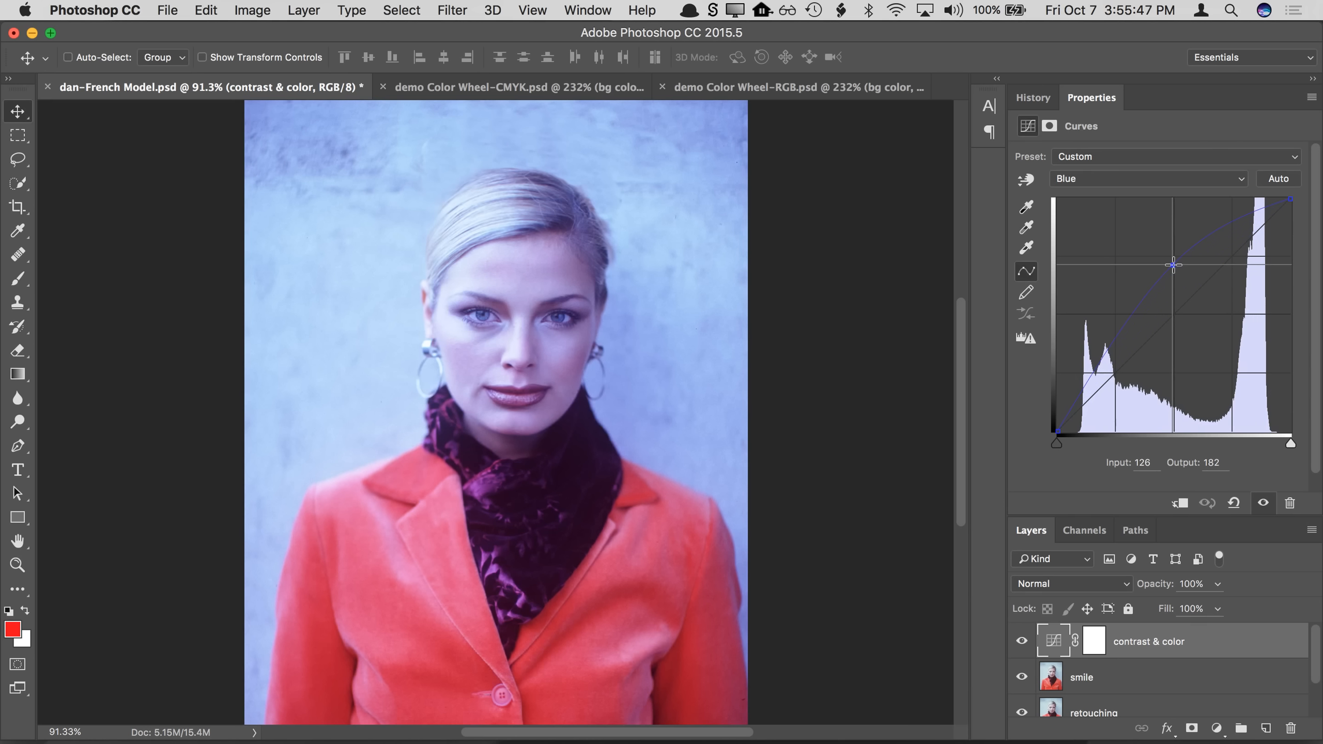
{"action": "left_click_drag", "start_coordinate": [1173, 264], "coordinate": [1172, 336]}
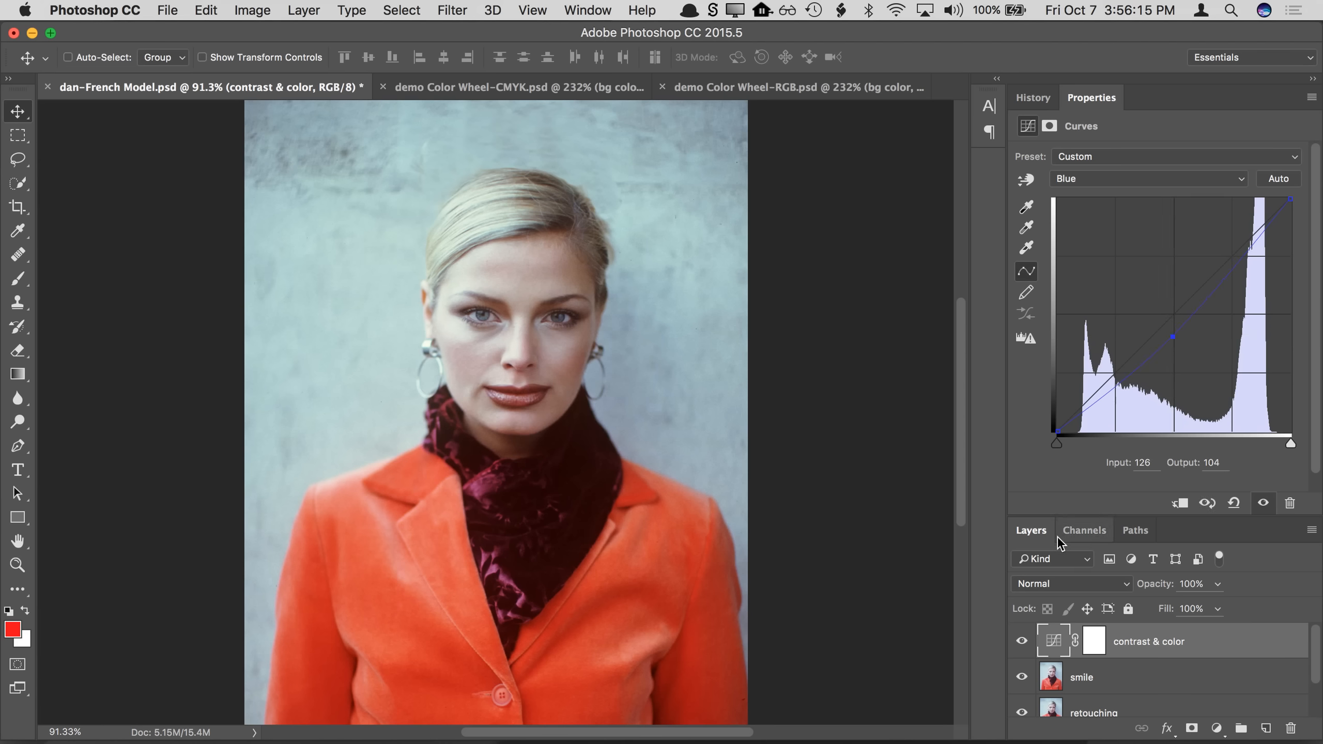
{"action": "left_click", "coordinate": [1022, 642]}
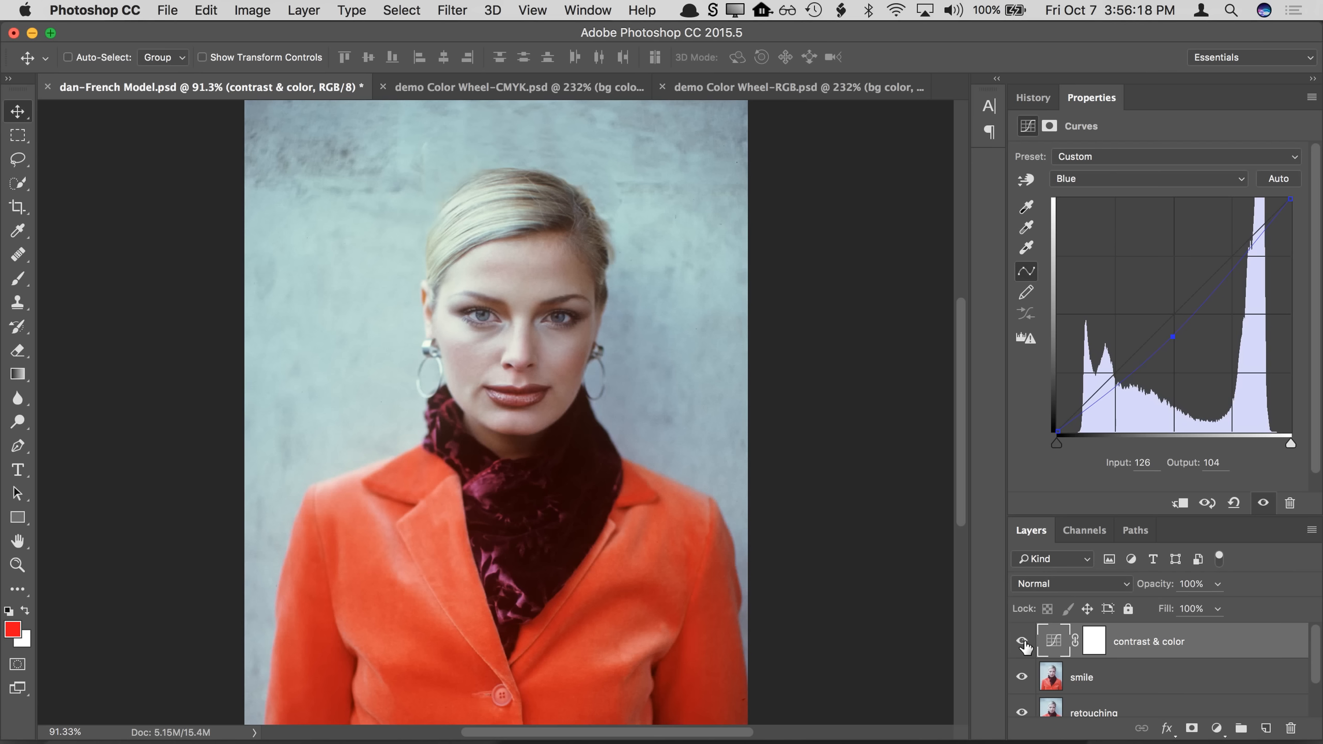
{"action": "left_click", "coordinate": [1023, 643]}
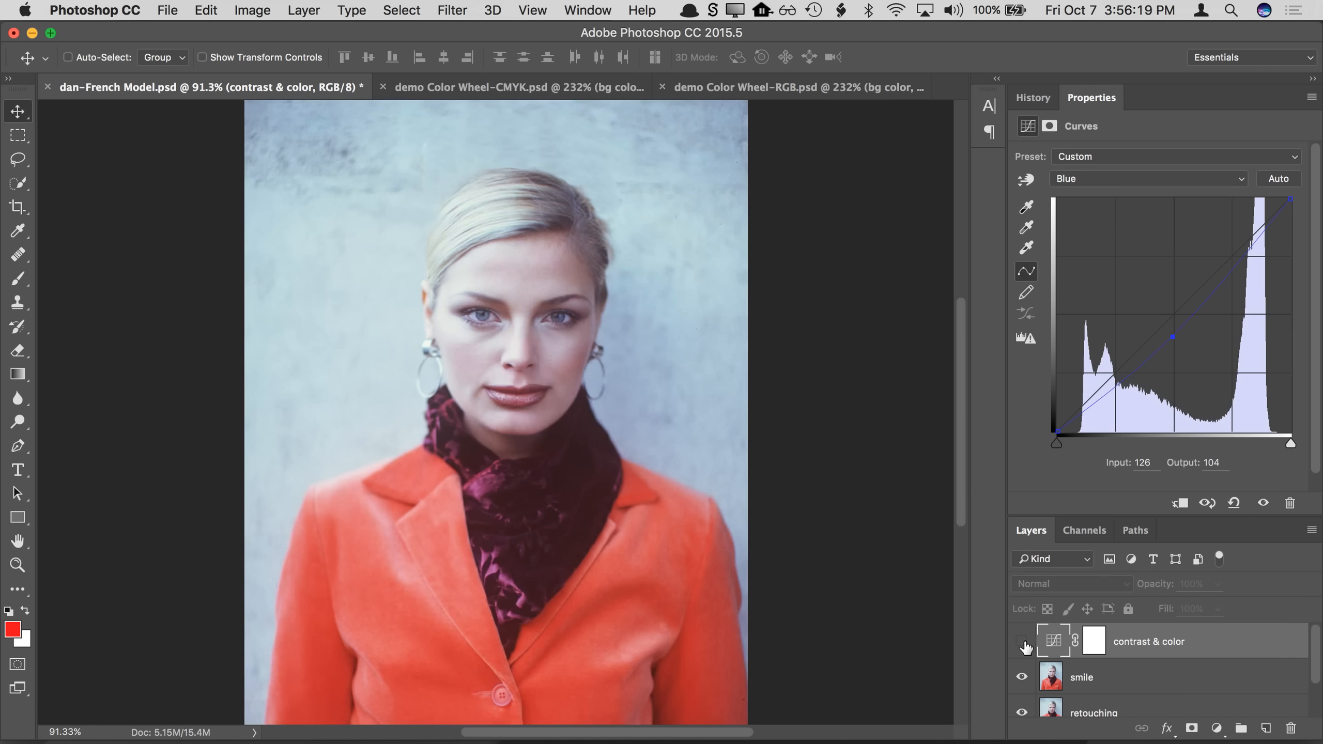
{"action": "left_click", "coordinate": [1023, 643]}
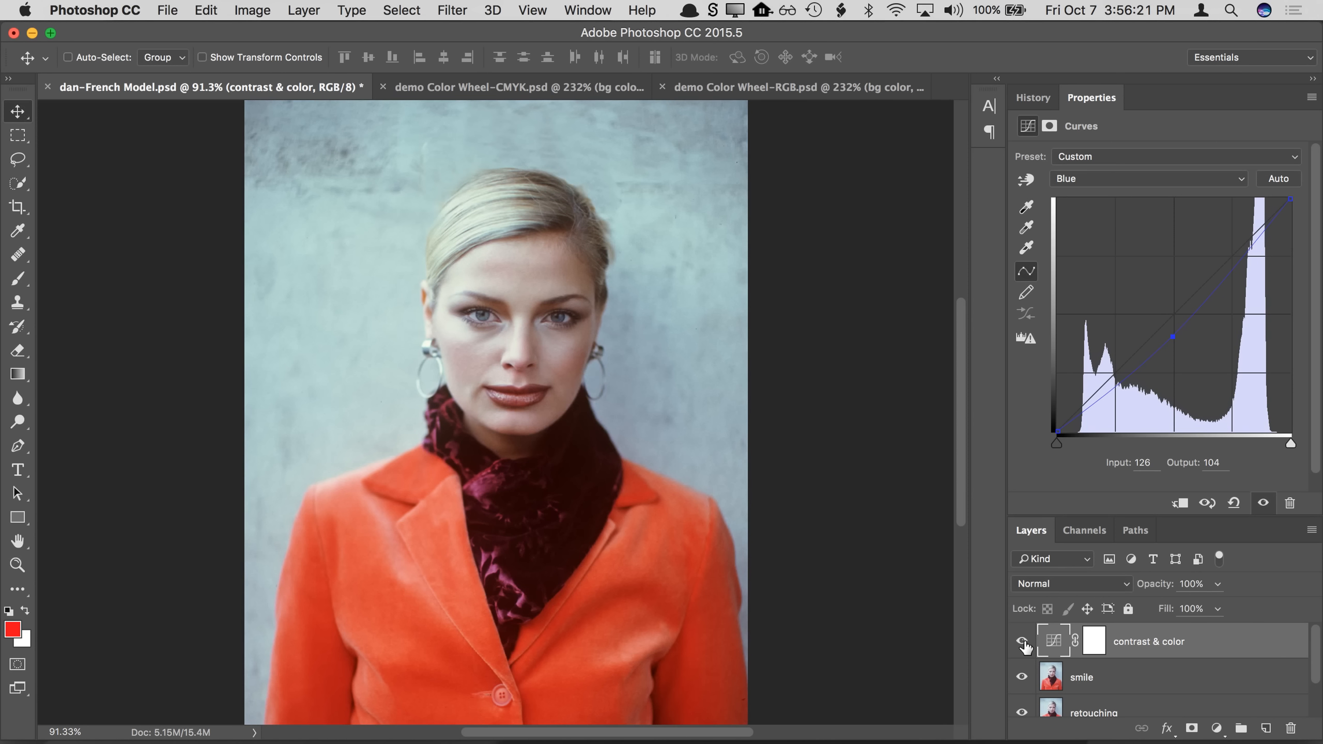
Step: Try adjusting the Green channel curve's midpoint, consulting the RGB color wheel for its complementary color
{"action": "left_click", "coordinate": [1089, 183]}
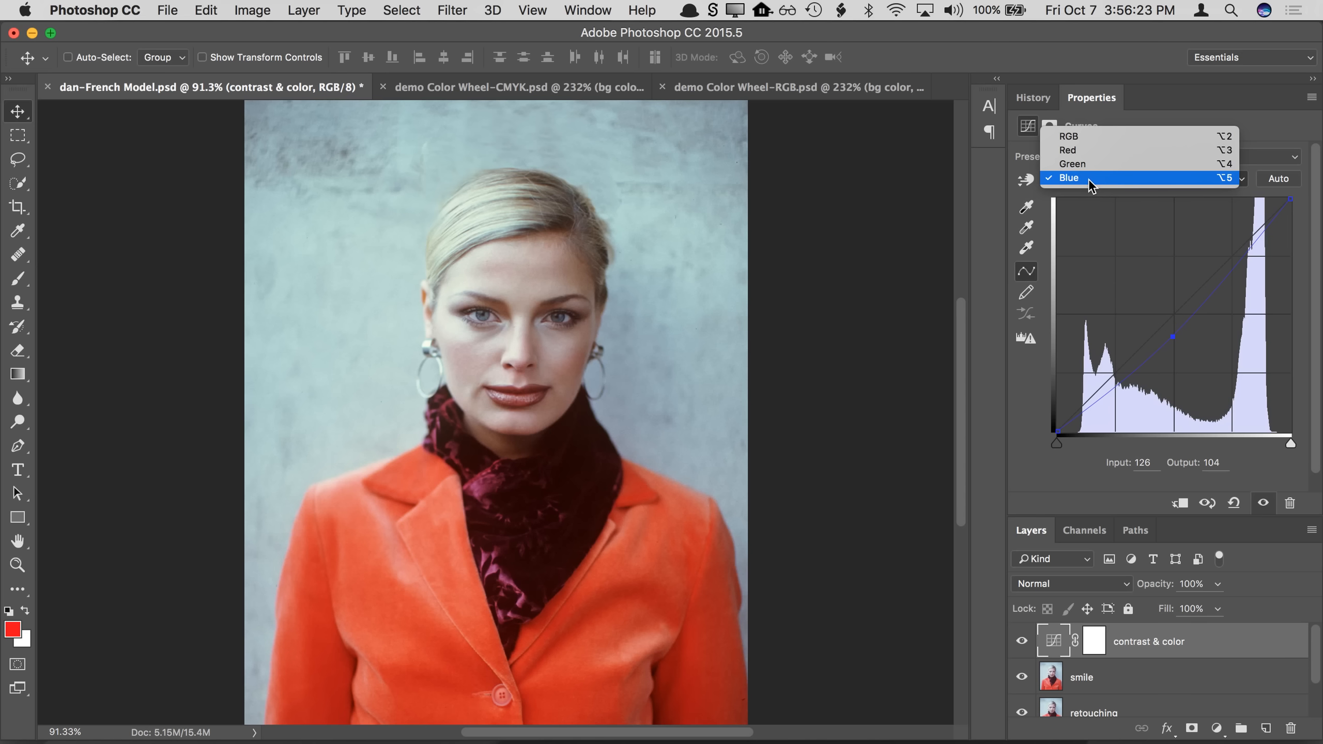
{"action": "left_click", "coordinate": [1089, 166]}
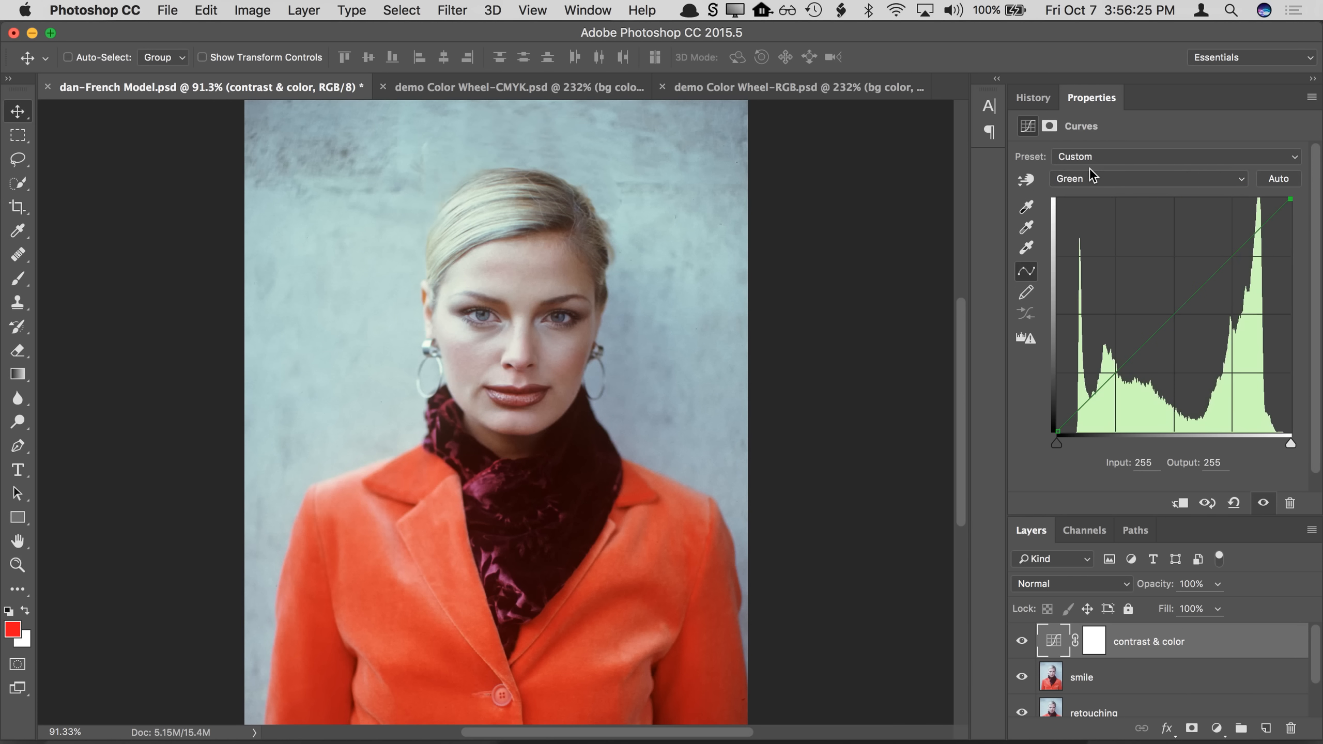
{"action": "left_click", "coordinate": [823, 88]}
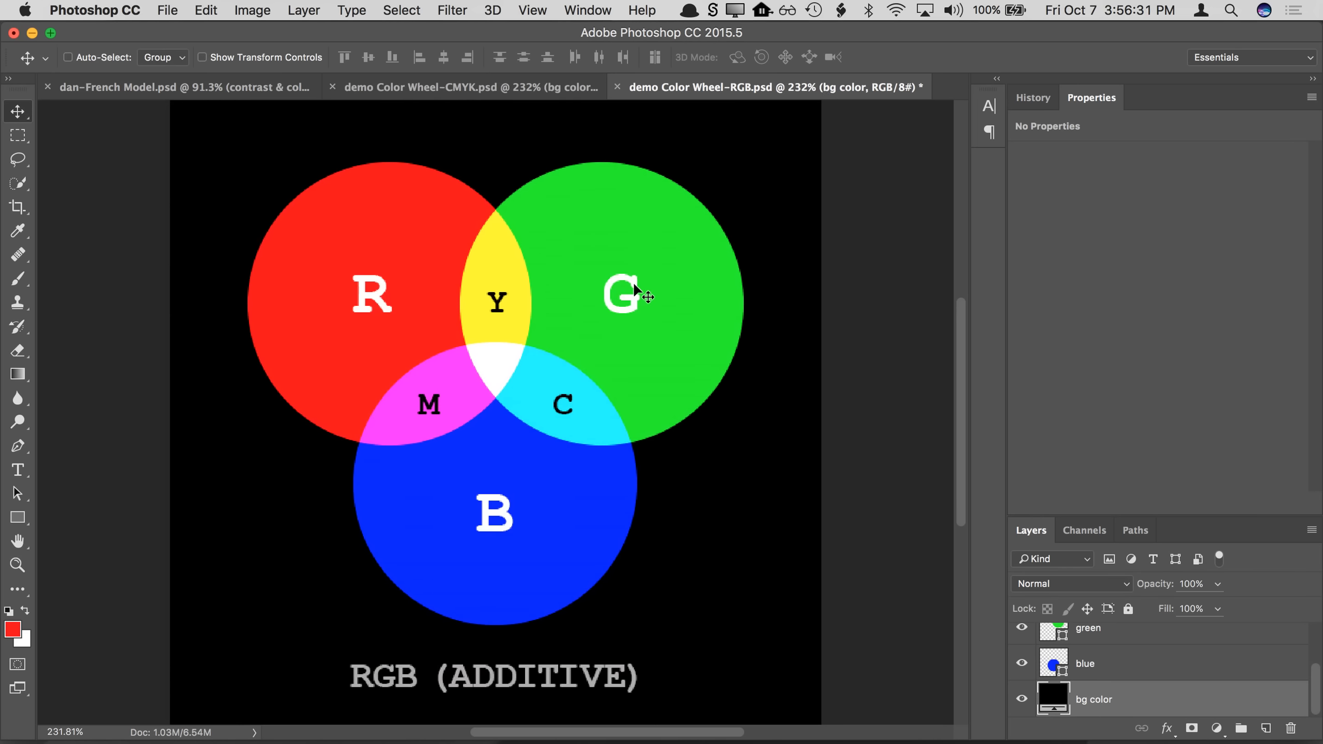
{"action": "left_click", "coordinate": [292, 88]}
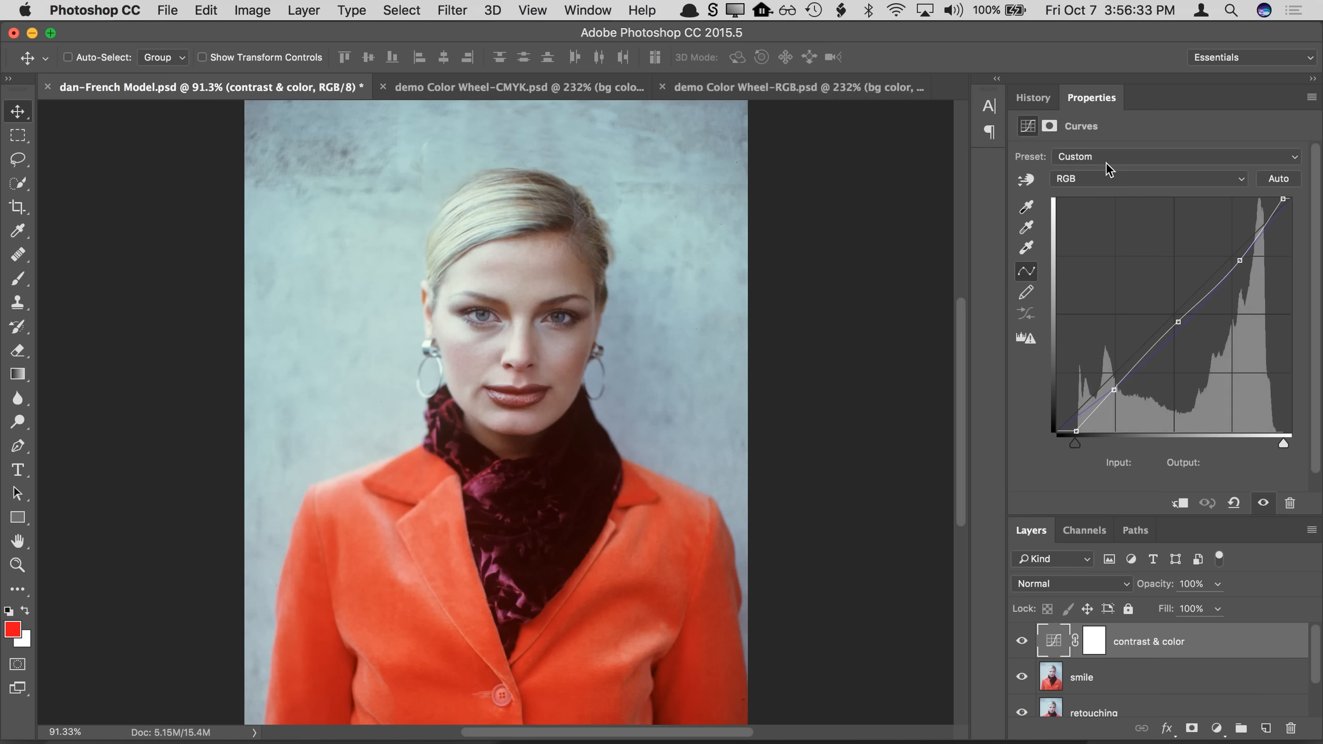
{"action": "left_click", "coordinate": [1093, 178]}
{"action": "left_click", "coordinate": [1089, 204]}
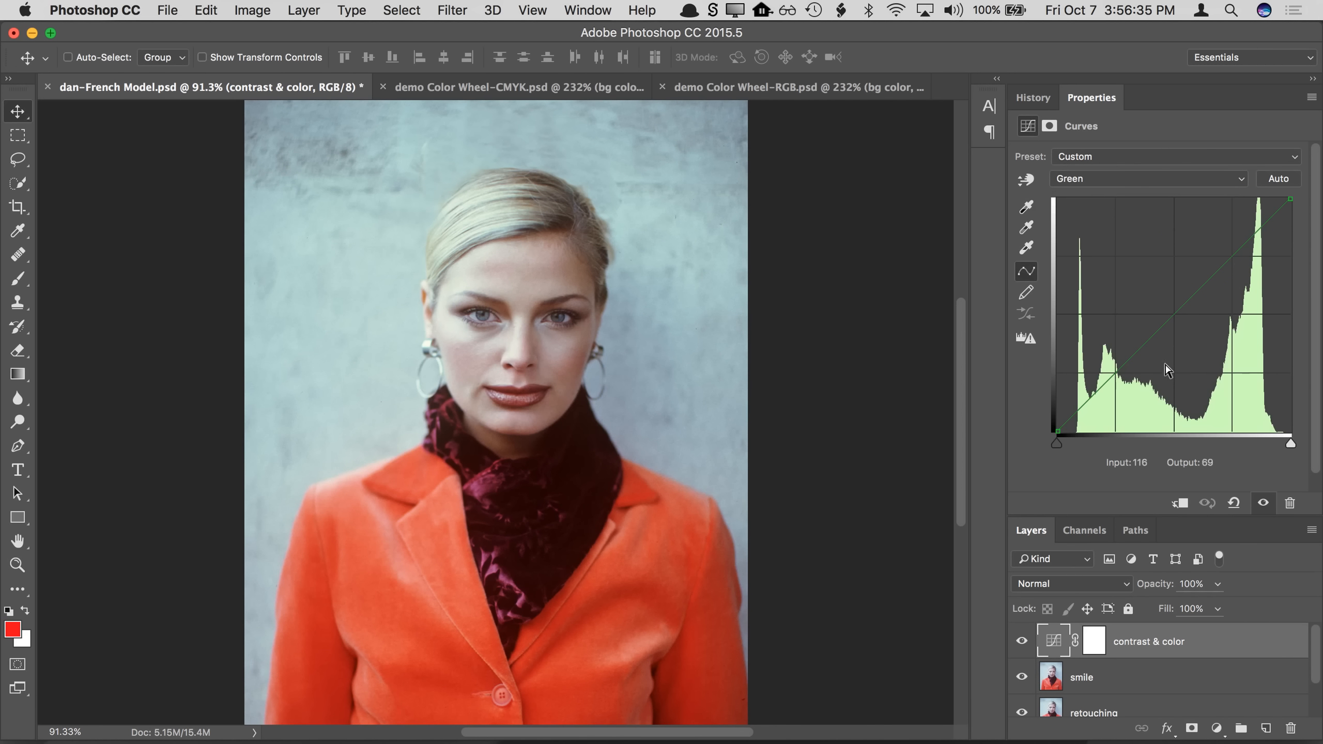
{"action": "left_click_drag", "start_coordinate": [1169, 318], "coordinate": [1314, 336]}
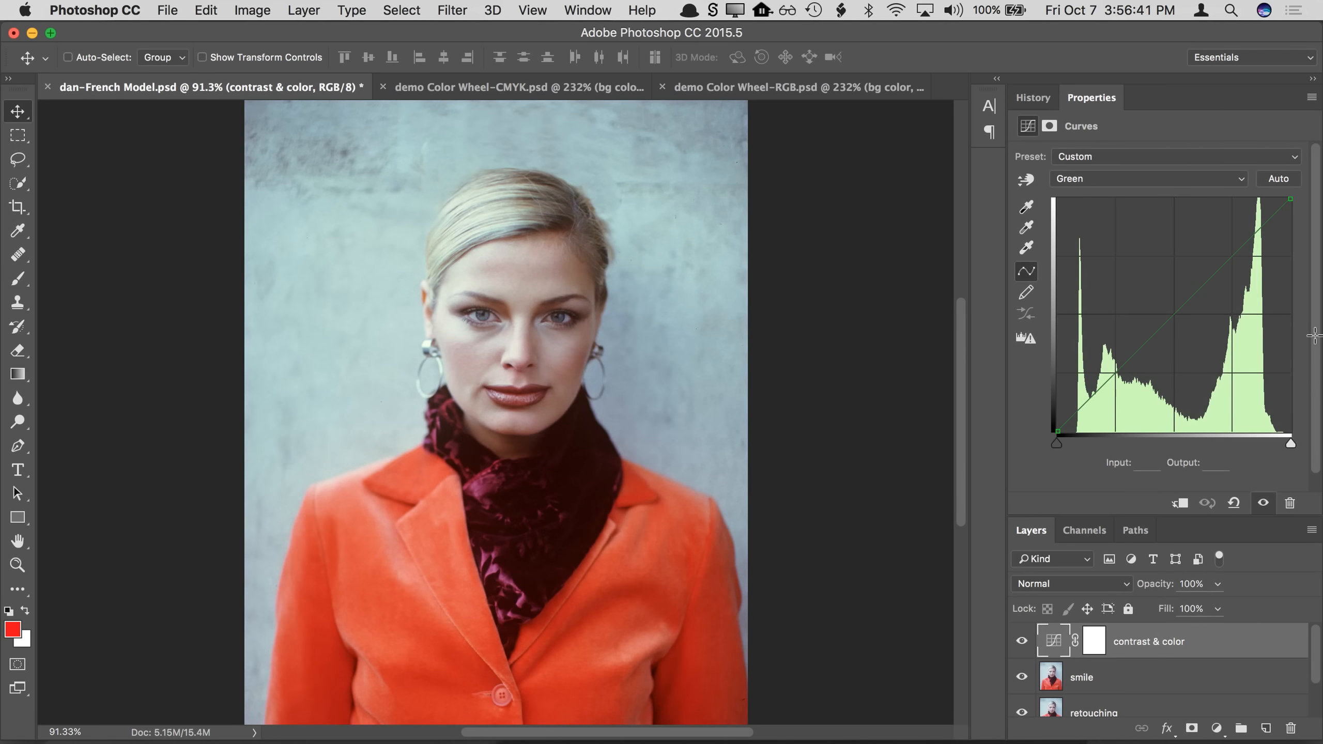
Step: Consult the RGB color wheel and raise the portrait's Red channel curve midpoint to input 124, output 134
{"action": "left_click", "coordinate": [790, 87]}
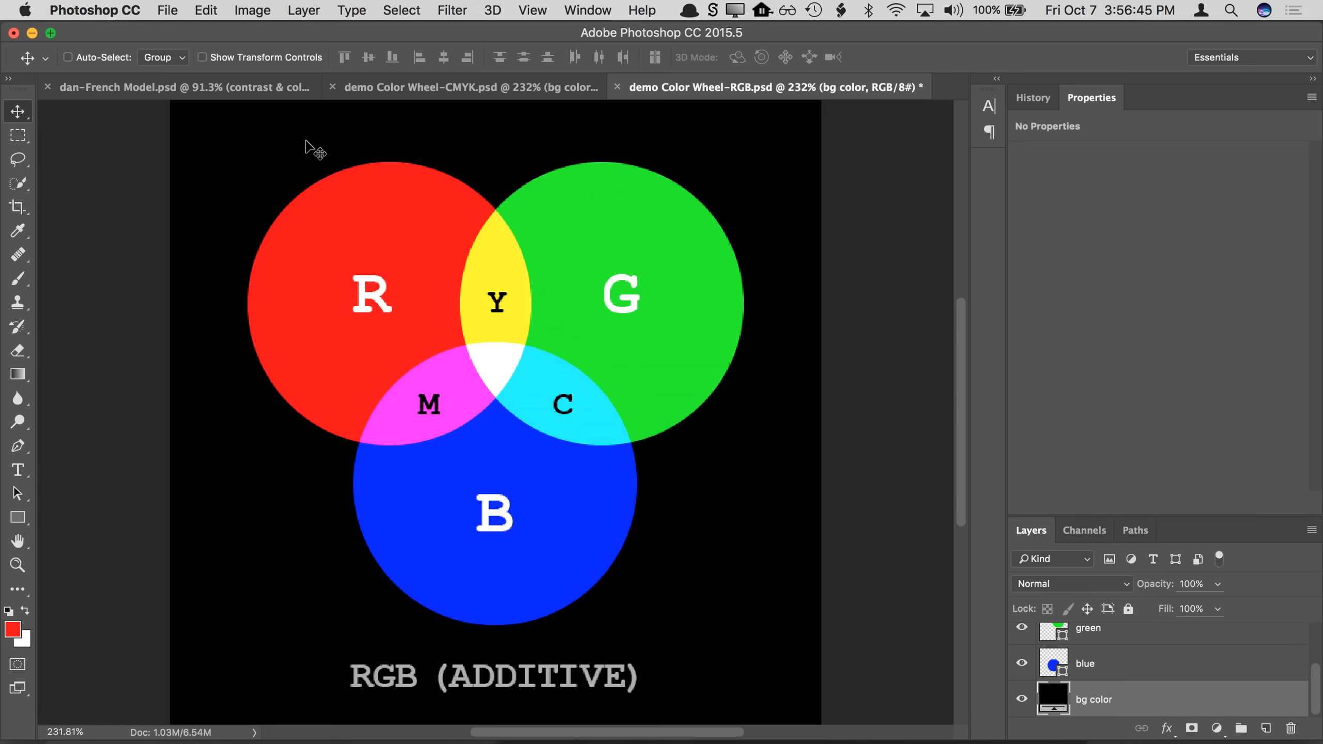
{"action": "left_click", "coordinate": [302, 90]}
{"action": "left_click", "coordinate": [1101, 180]}
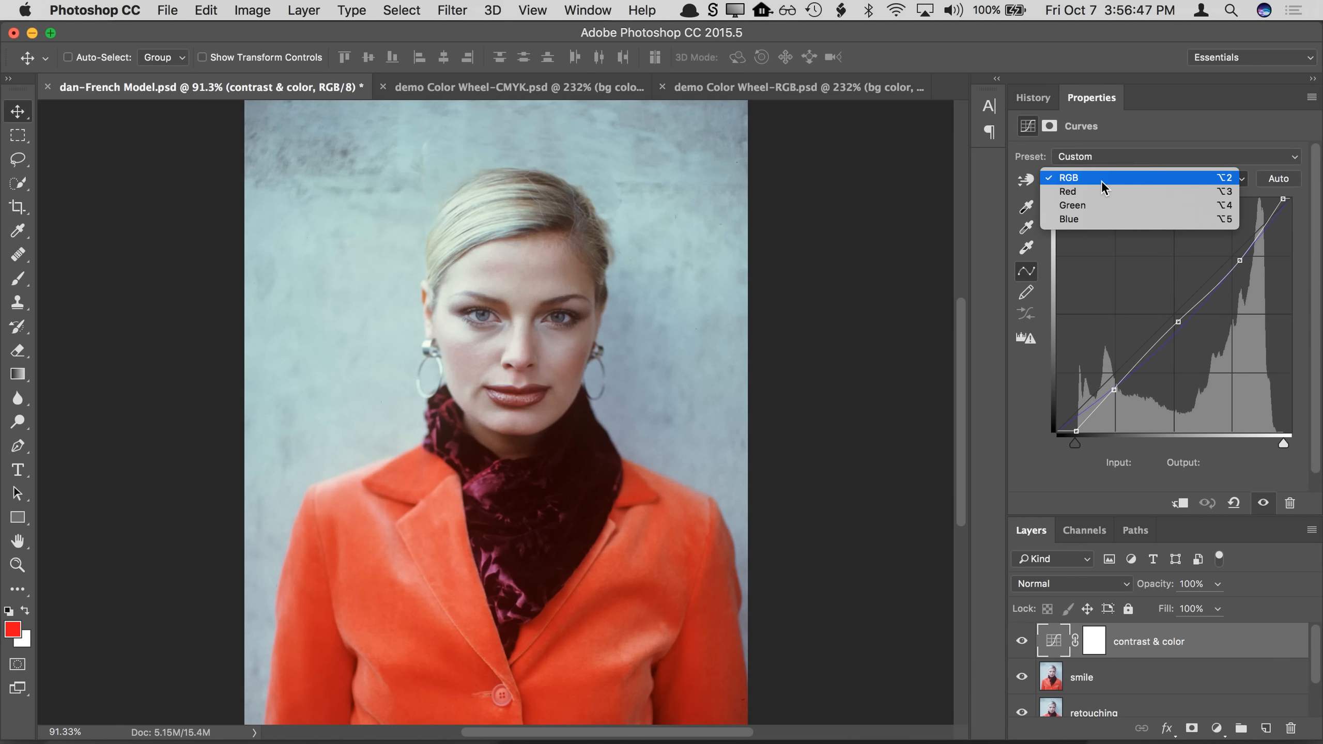
{"action": "left_click", "coordinate": [1099, 192]}
{"action": "mouse_move", "coordinate": [1168, 308]}
{"action": "left_mouse_down"}
{"action": "mouse_move", "coordinate": [1169, 272]}
{"action": "mouse_move", "coordinate": [1169, 339]}
{"action": "mouse_move", "coordinate": [1171, 308]}
{"action": "left_mouse_up"}
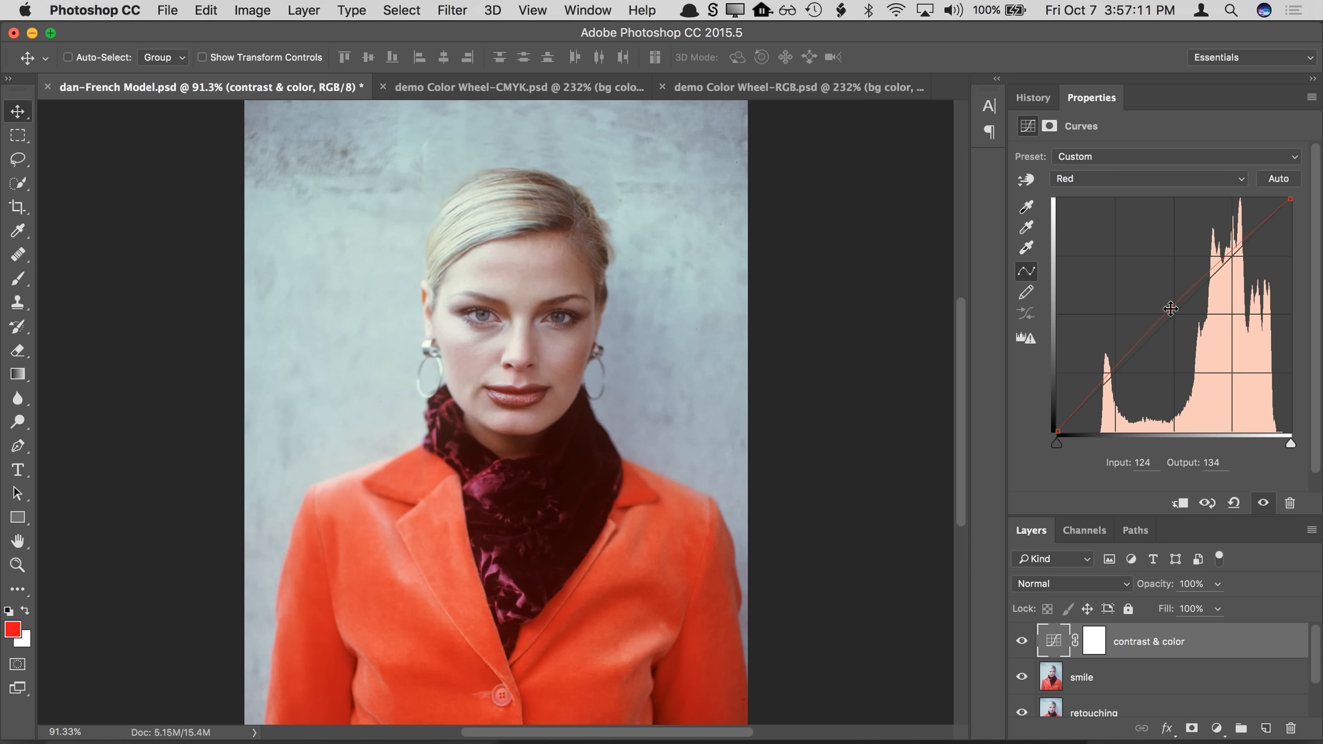
Step: Compare the portrait with and without the contrast & color layer and return to the composite RGB curve
{"action": "left_click", "coordinate": [1020, 645]}
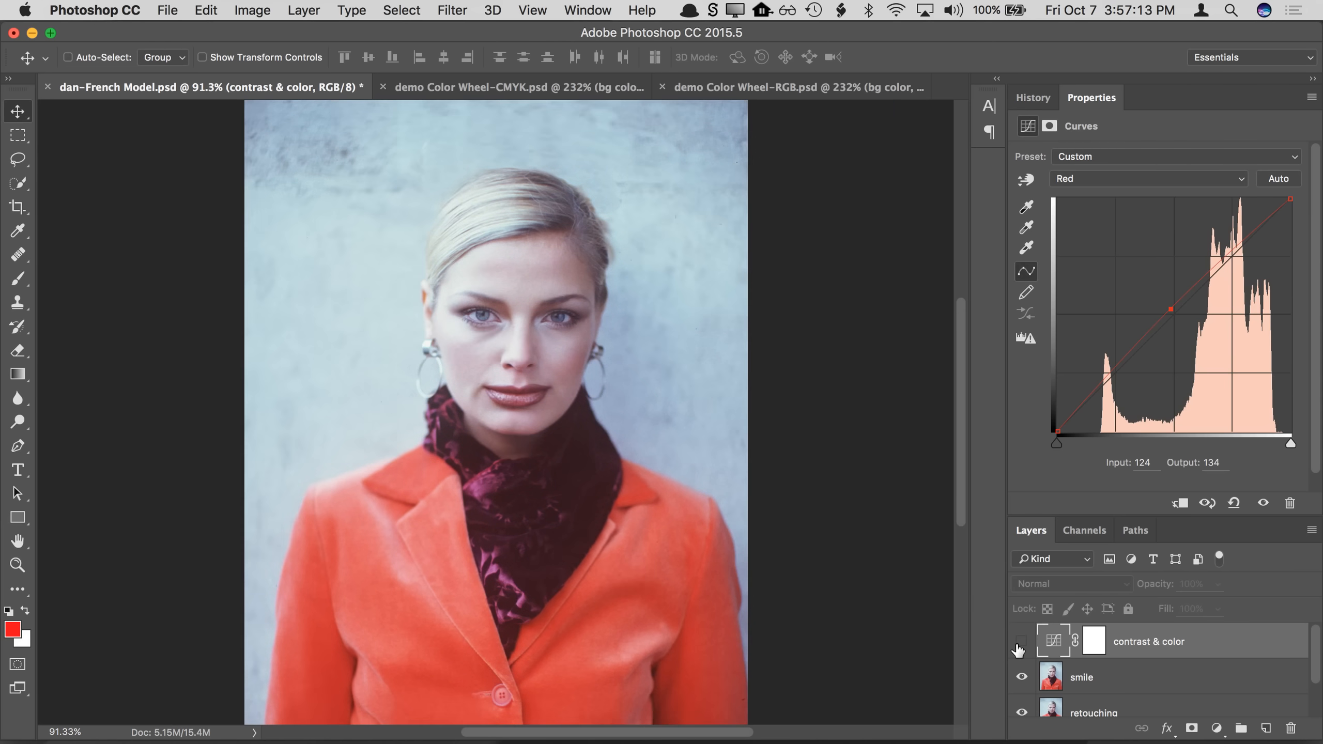
{"action": "left_click", "coordinate": [1020, 645]}
{"action": "left_click", "coordinate": [1019, 645]}
{"action": "left_click", "coordinate": [1018, 646]}
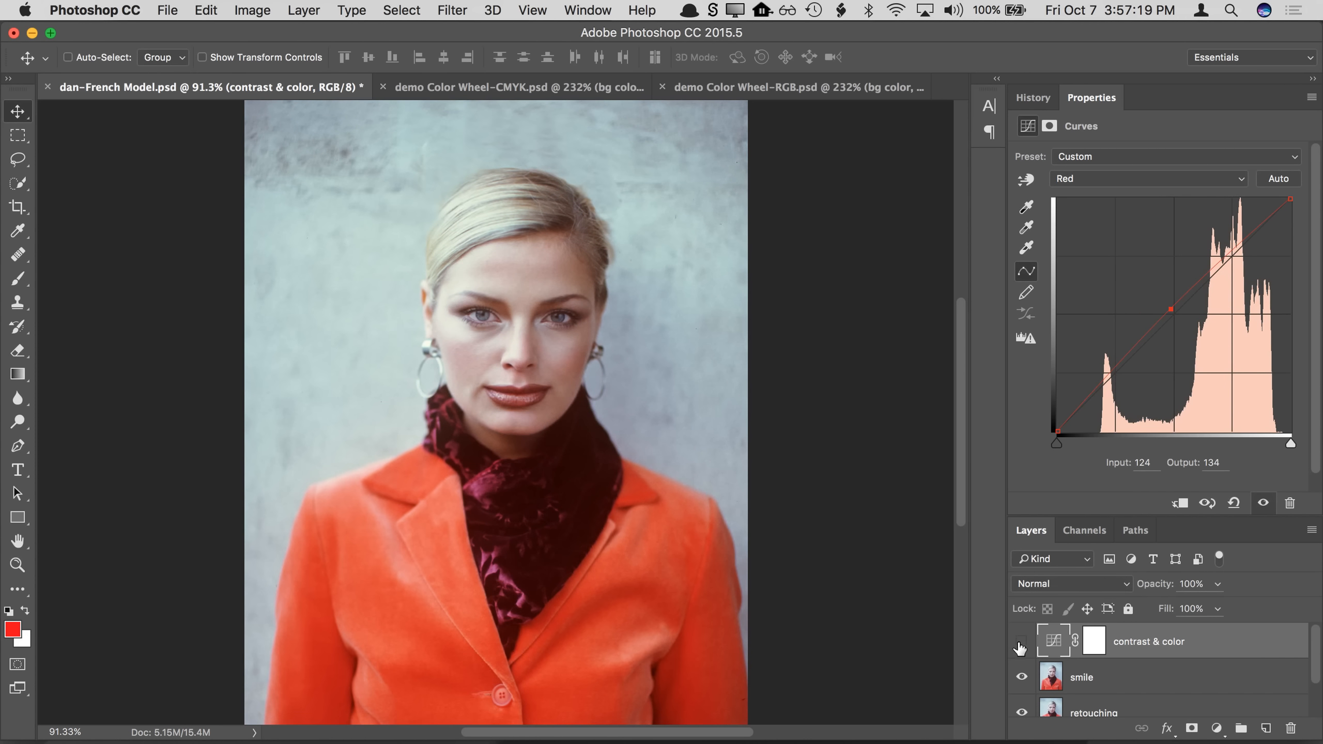
{"action": "left_click", "coordinate": [1020, 645]}
{"action": "left_click", "coordinate": [1019, 645]}
{"action": "left_click", "coordinate": [1159, 168]}
{"action": "left_click", "coordinate": [1160, 165]}
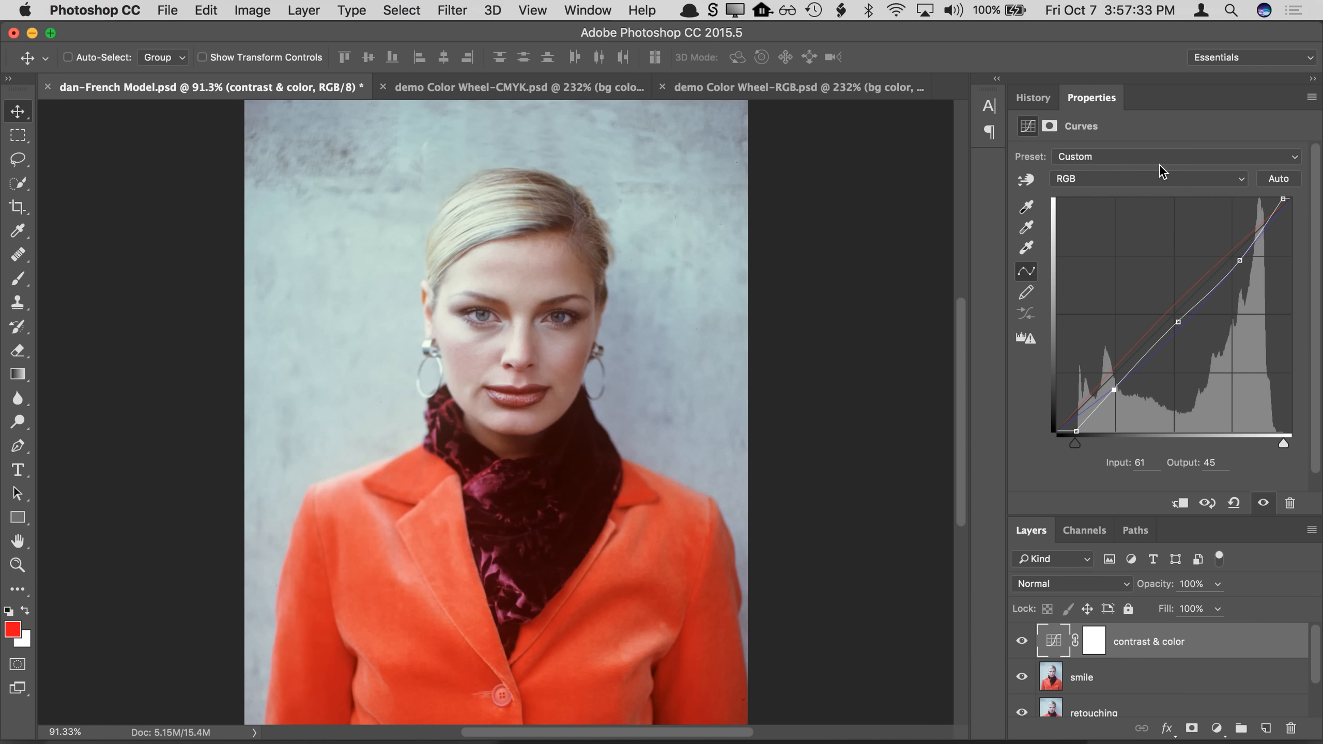
Step: Close both color wheel documents, discarding the changes to demo Color Wheel-RGB.psd
{"action": "left_click", "coordinate": [383, 87]}
{"action": "left_click", "coordinate": [386, 87]}
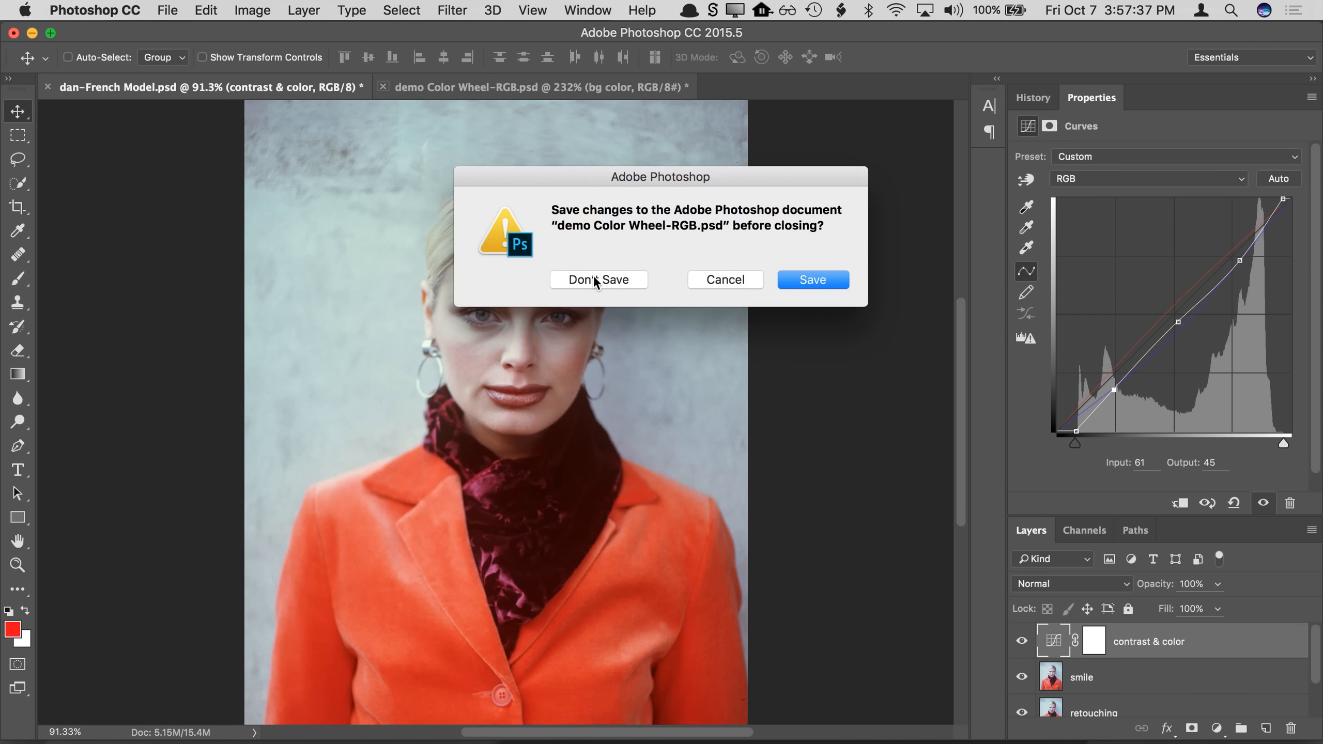
{"action": "left_click", "coordinate": [593, 278]}
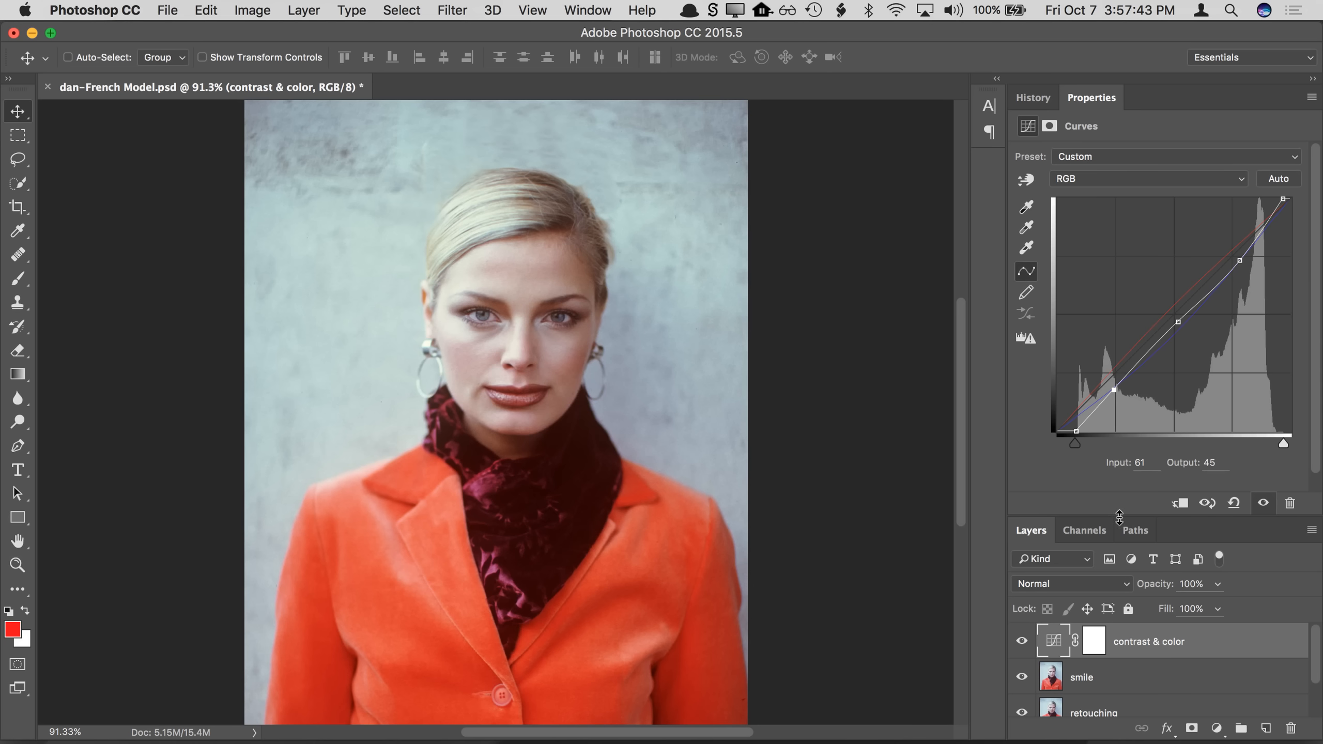
Step: Make more room for the layer list and group the retouching, smile and contrast & color layers
{"action": "left_click_drag", "start_coordinate": [1120, 518], "coordinate": [1119, 389]}
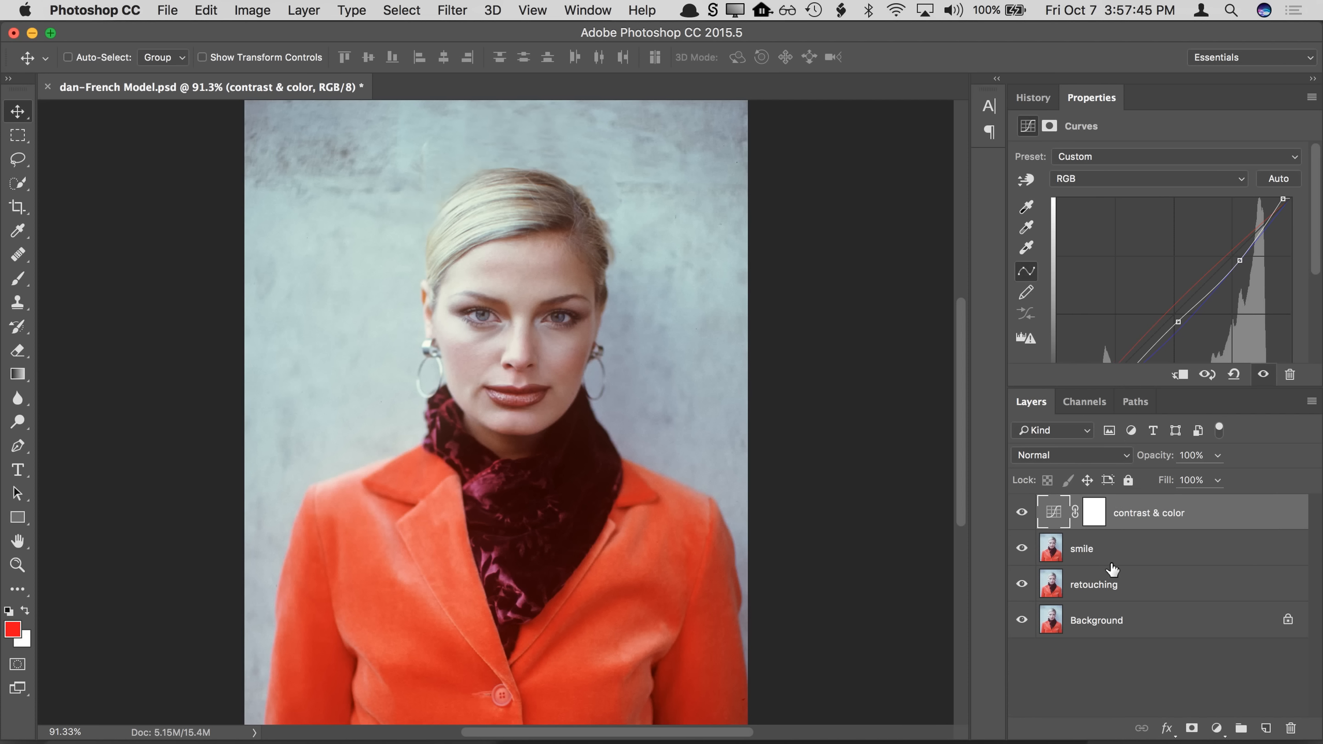
{"action": "left_click", "coordinate": [1121, 596]}
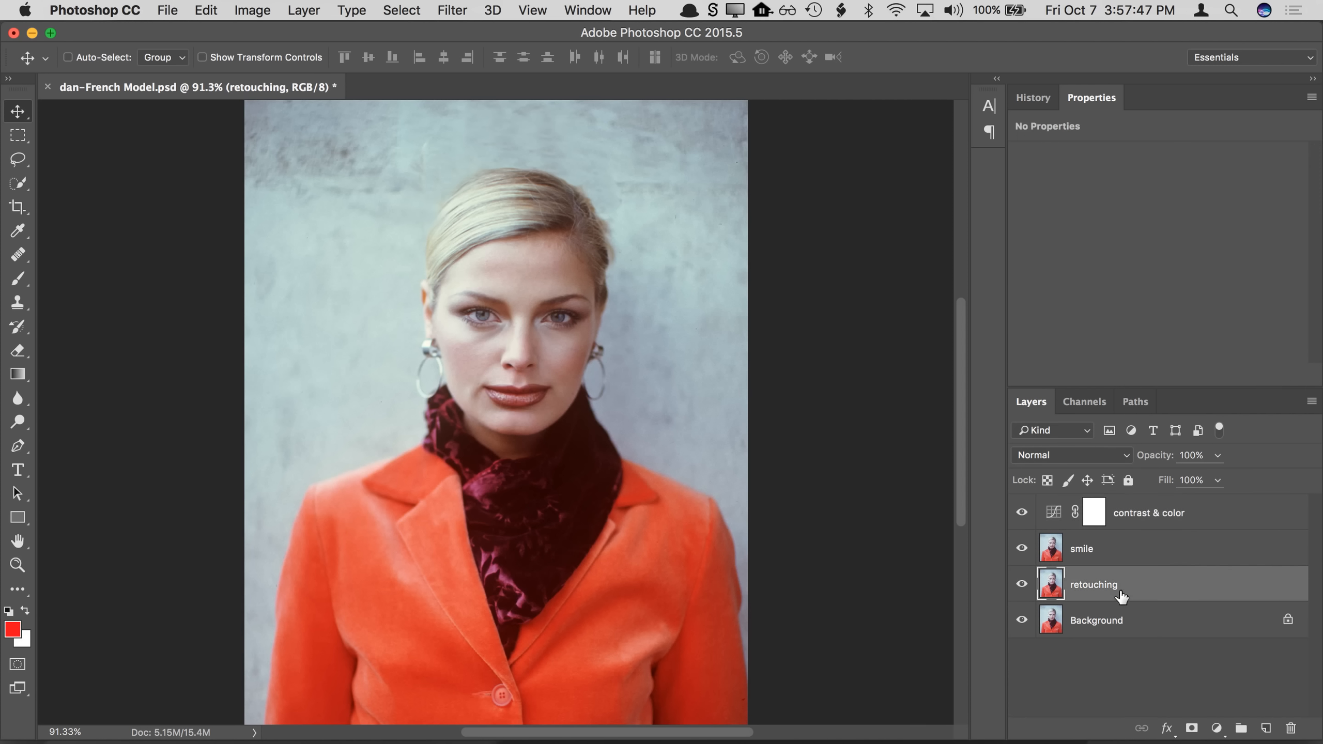
{"action": "left_click", "coordinate": [1151, 522], "text": "shift"}
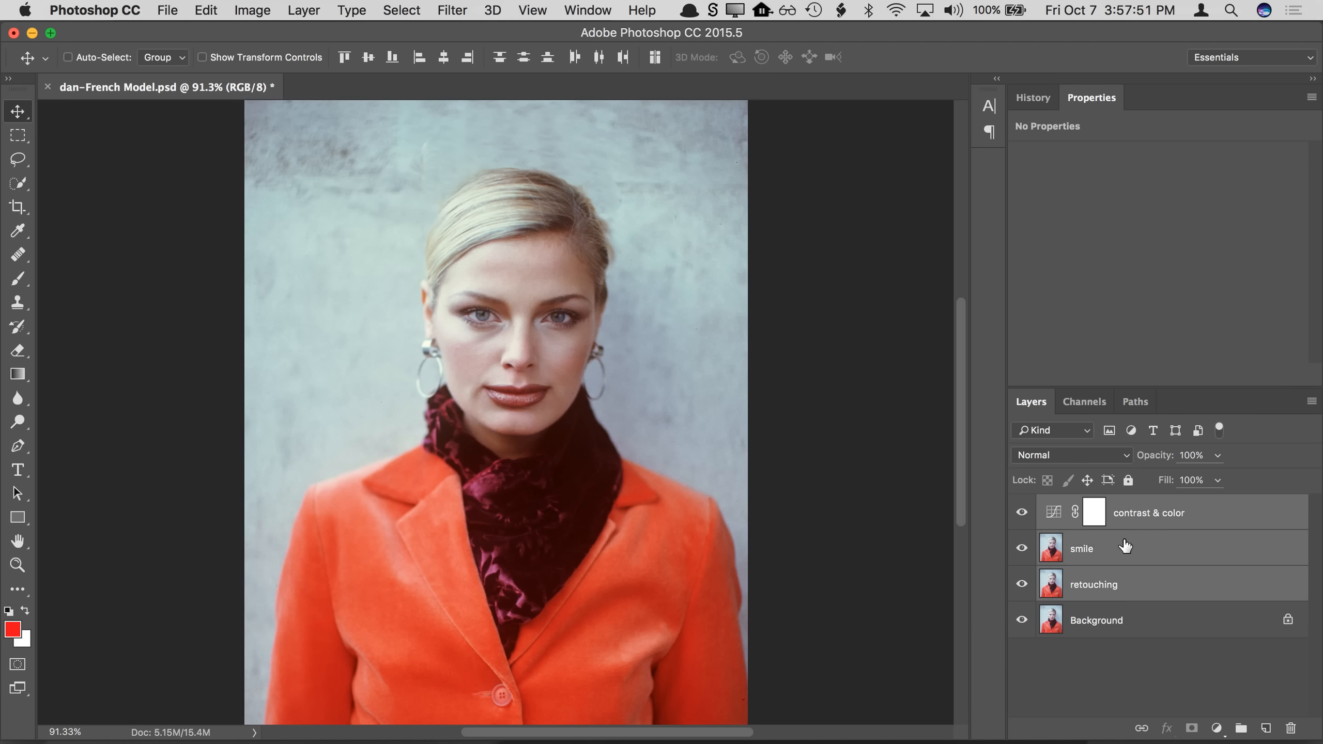
{"action": "left_click", "coordinate": [314, 15]}
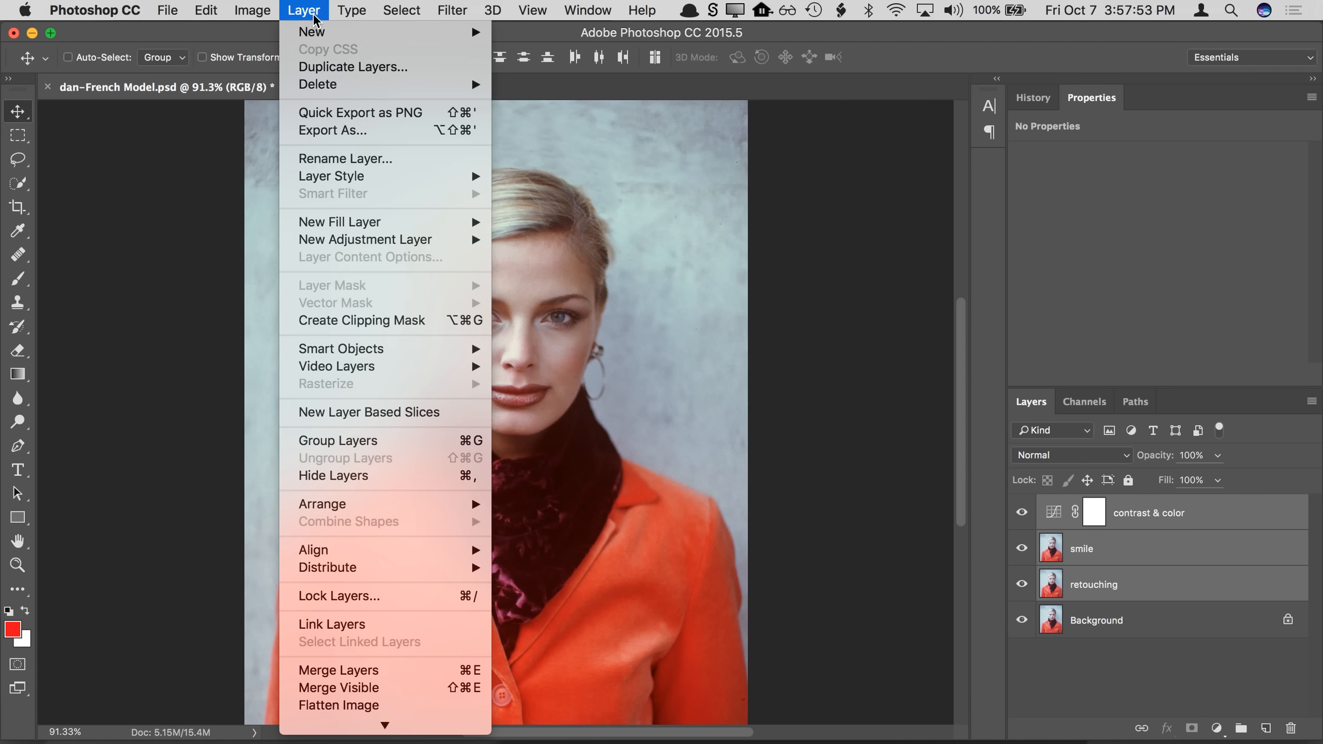
{"action": "left_click", "coordinate": [418, 438]}
Step: Rename the new layer group as retouching & color correction
{"action": "double_click", "coordinate": [1087, 504]}
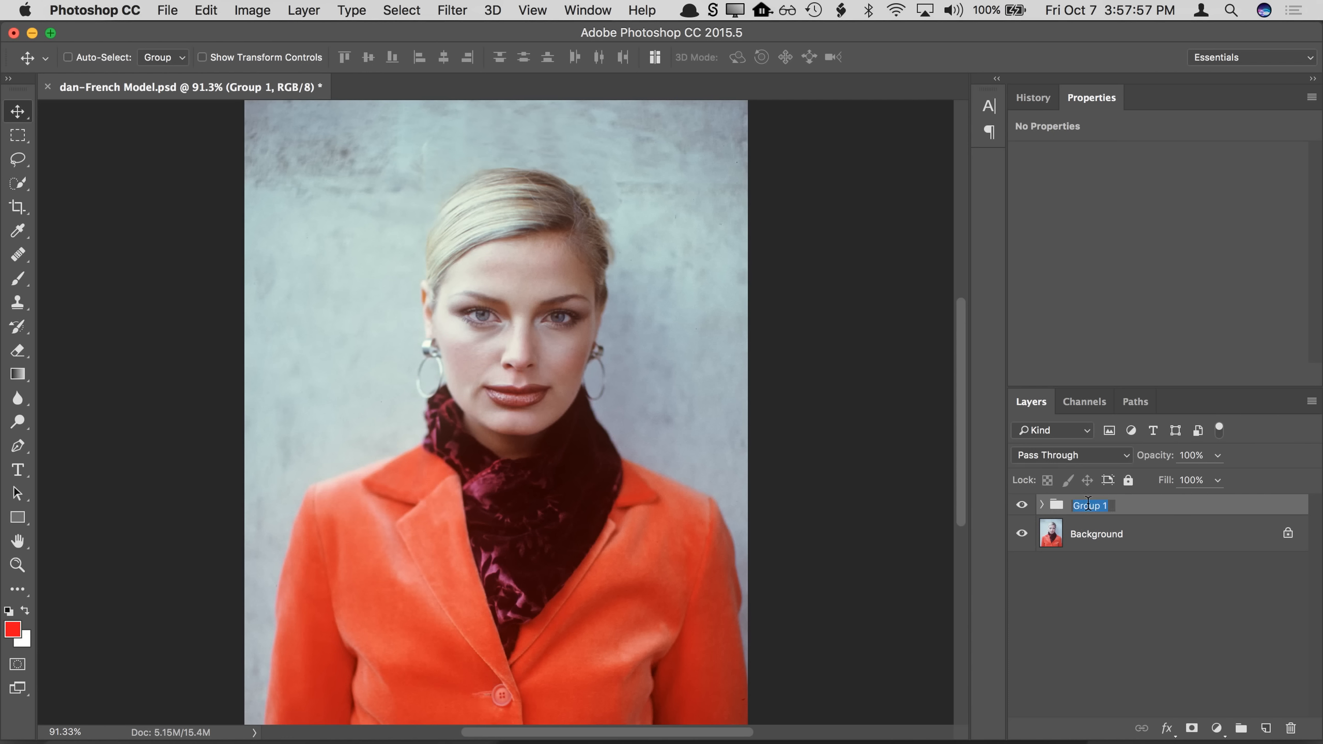
{"action": "type", "text": "retouchign"}
{"action": "key", "text": "BackSpace"}
{"action": "key", "text": "BackSpace"}
{"action": "type", "text": "ng & color correctin"}
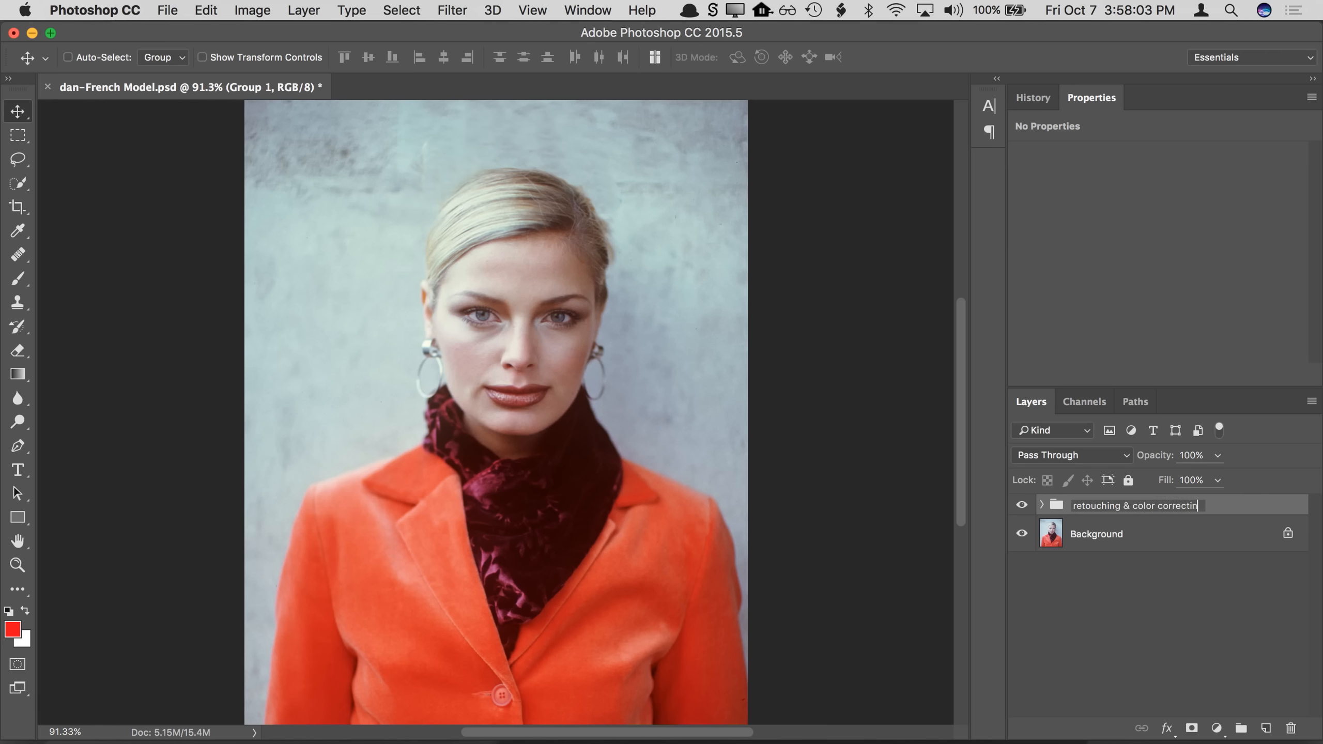
{"action": "type", "text": "on"}
{"action": "key", "text": "Return"}
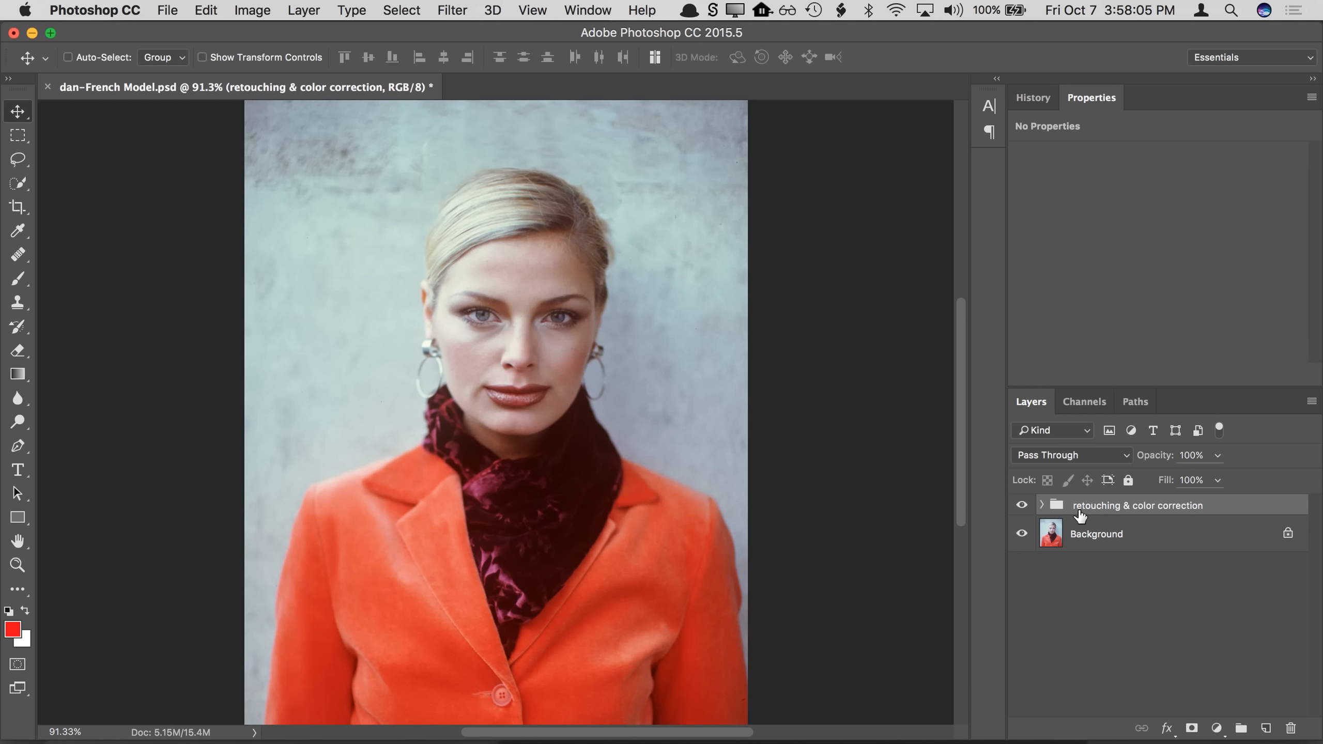
Step: Expand the retouching & color correction group and compare the portrait with the whole group hidden and shown
{"action": "left_click", "coordinate": [1041, 505]}
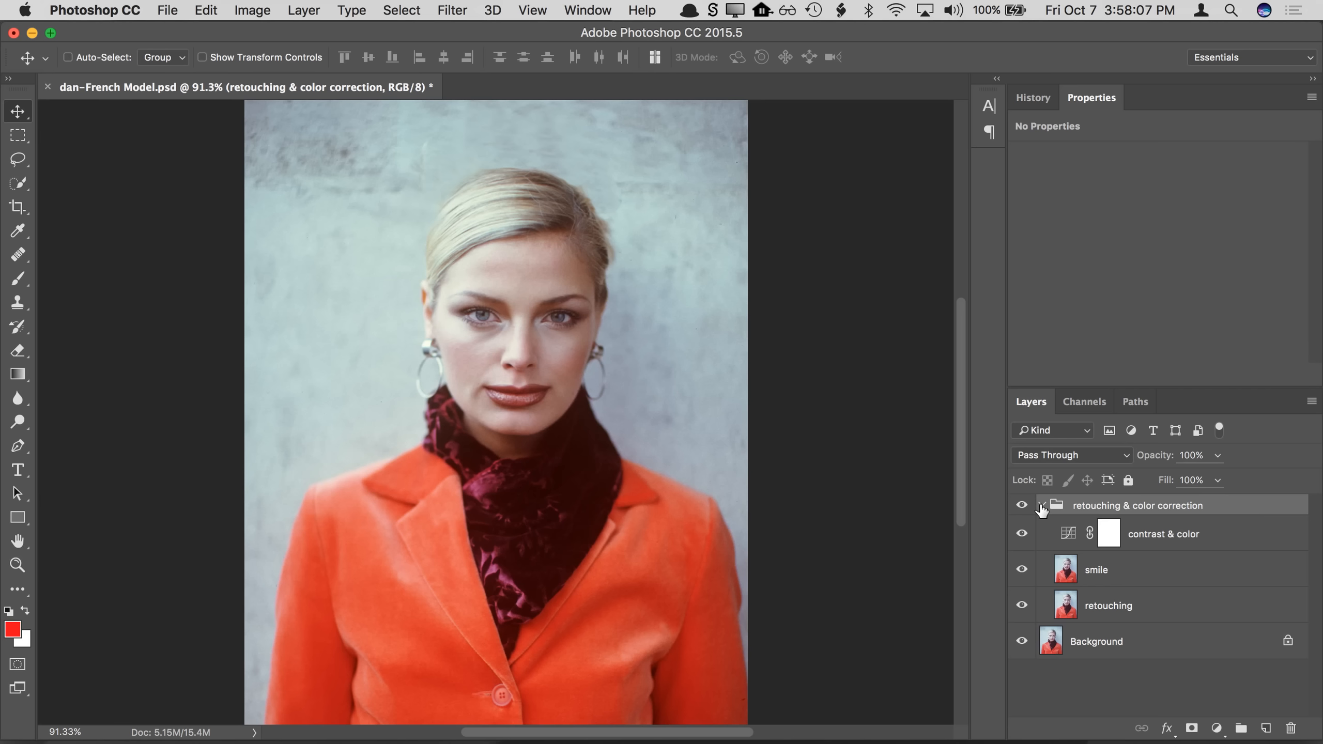
{"action": "left_click", "coordinate": [1022, 506]}
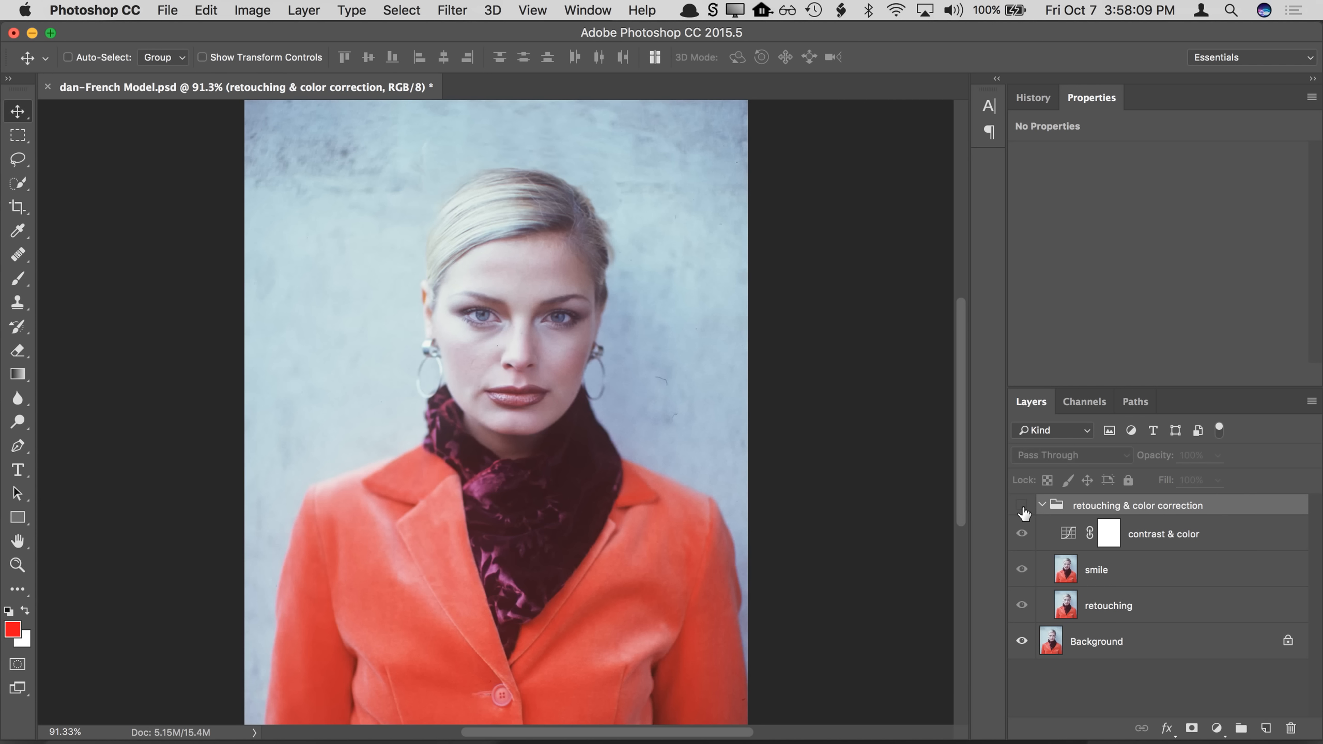
{"action": "left_click", "coordinate": [1022, 506]}
{"action": "left_click", "coordinate": [1023, 506]}
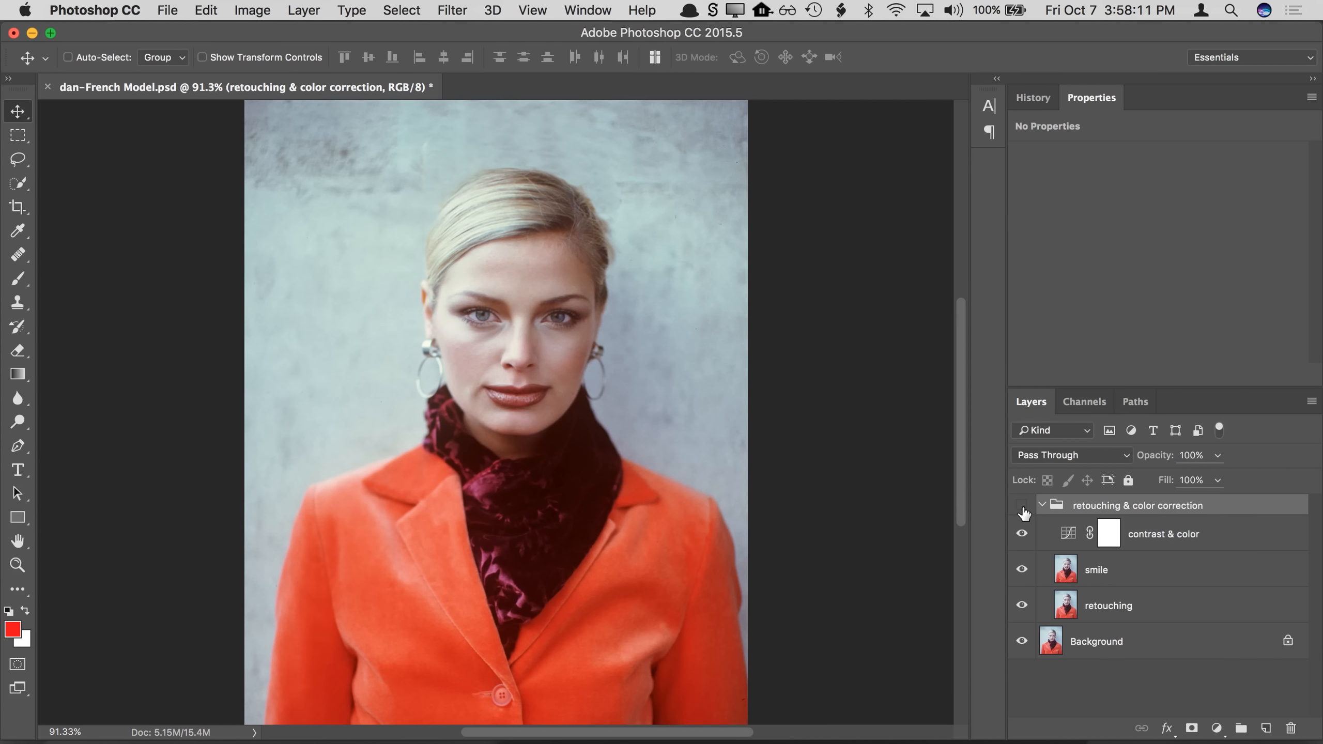
{"action": "left_click", "coordinate": [1023, 506]}
Step: Compare the face close up at 200% with and without the retouching & color correction group
{"action": "key", "text": "super"}
{"action": "key", "text": "super+equal"}
{"action": "key", "text": "super+equal"}
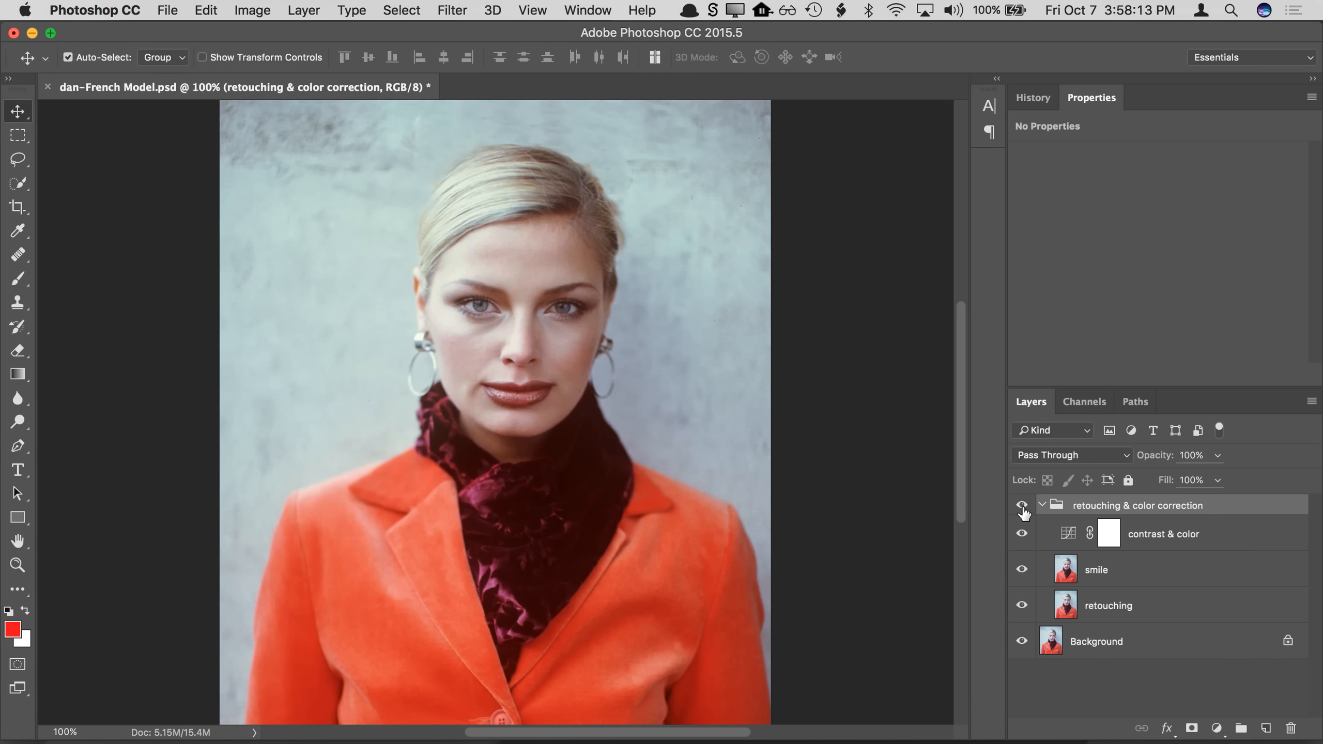
{"action": "scroll", "coordinate": [721, 513], "scroll_direction": "up", "scroll_amount": 3}
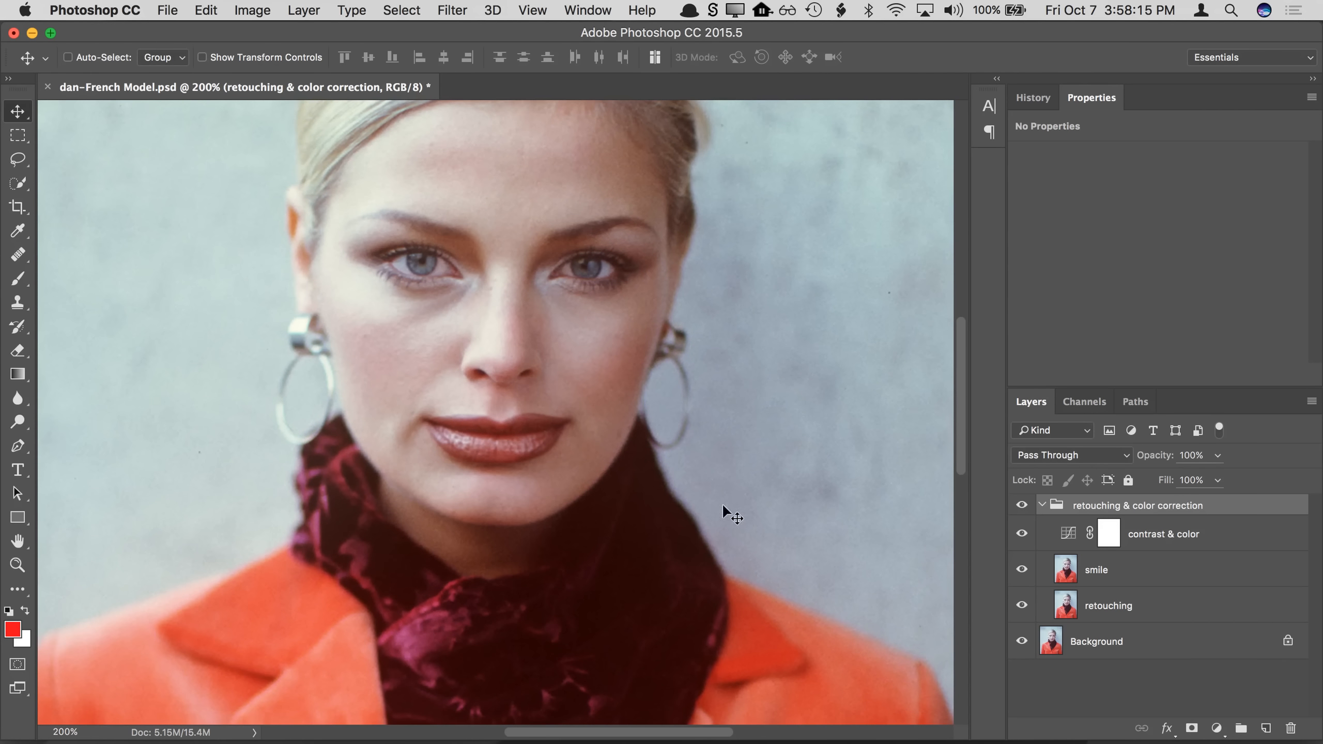
{"action": "left_click", "coordinate": [1022, 506]}
{"action": "left_click", "coordinate": [1022, 507]}
{"action": "left_click", "coordinate": [1022, 506]}
{"action": "left_click", "coordinate": [1022, 506]}
{"action": "left_click", "coordinate": [1022, 507]}
{"action": "left_click", "coordinate": [1022, 507]}
Step: Switch to Chrome, open the bookmarked 5 Min Break Timer page and start its countdown with the page enlarged
{"action": "mouse_move", "coordinate": [294, 740]}
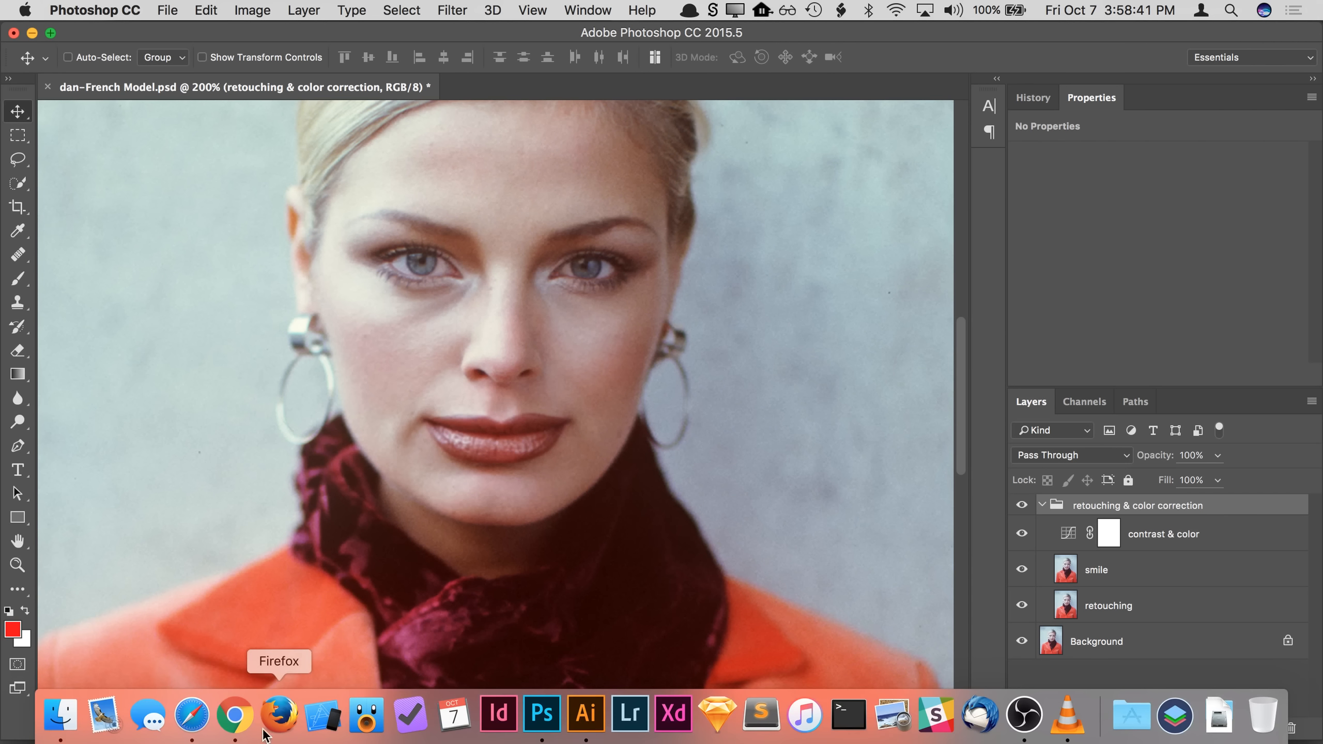
{"action": "left_click", "coordinate": [235, 716]}
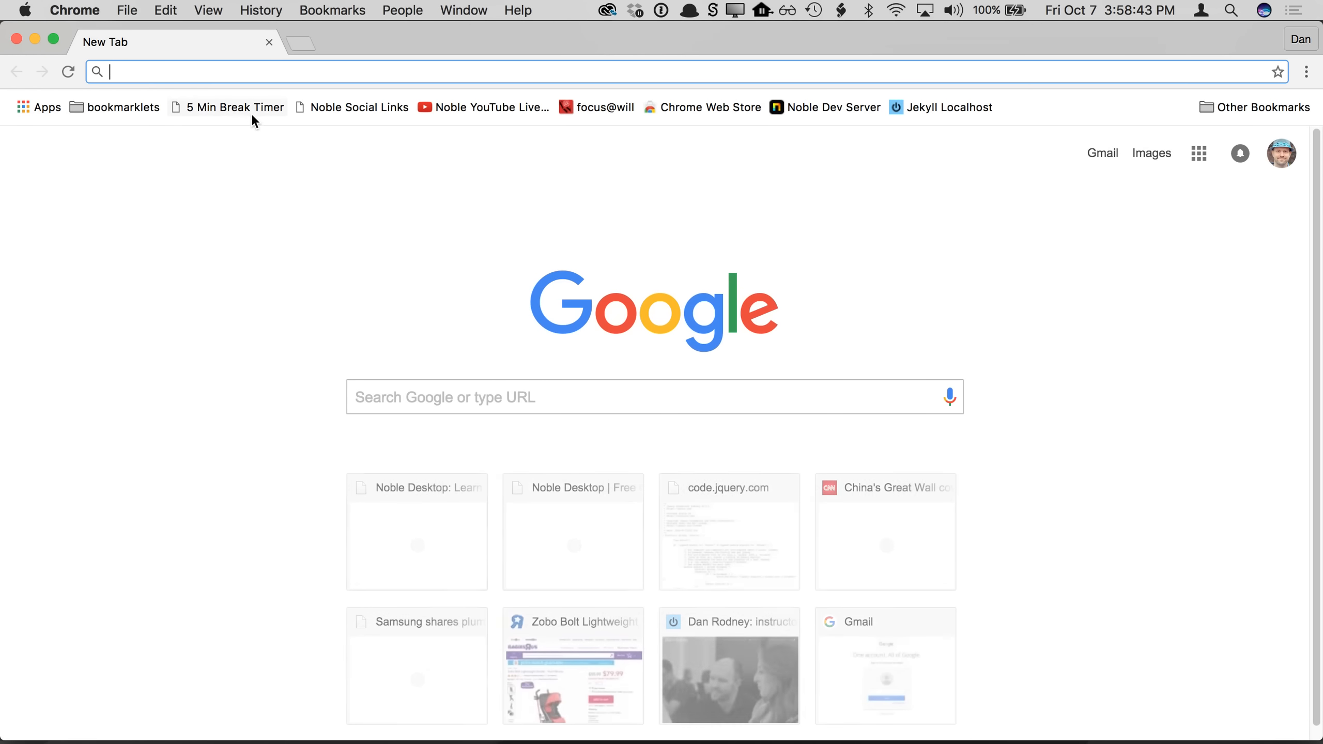
{"action": "left_click", "coordinate": [252, 109]}
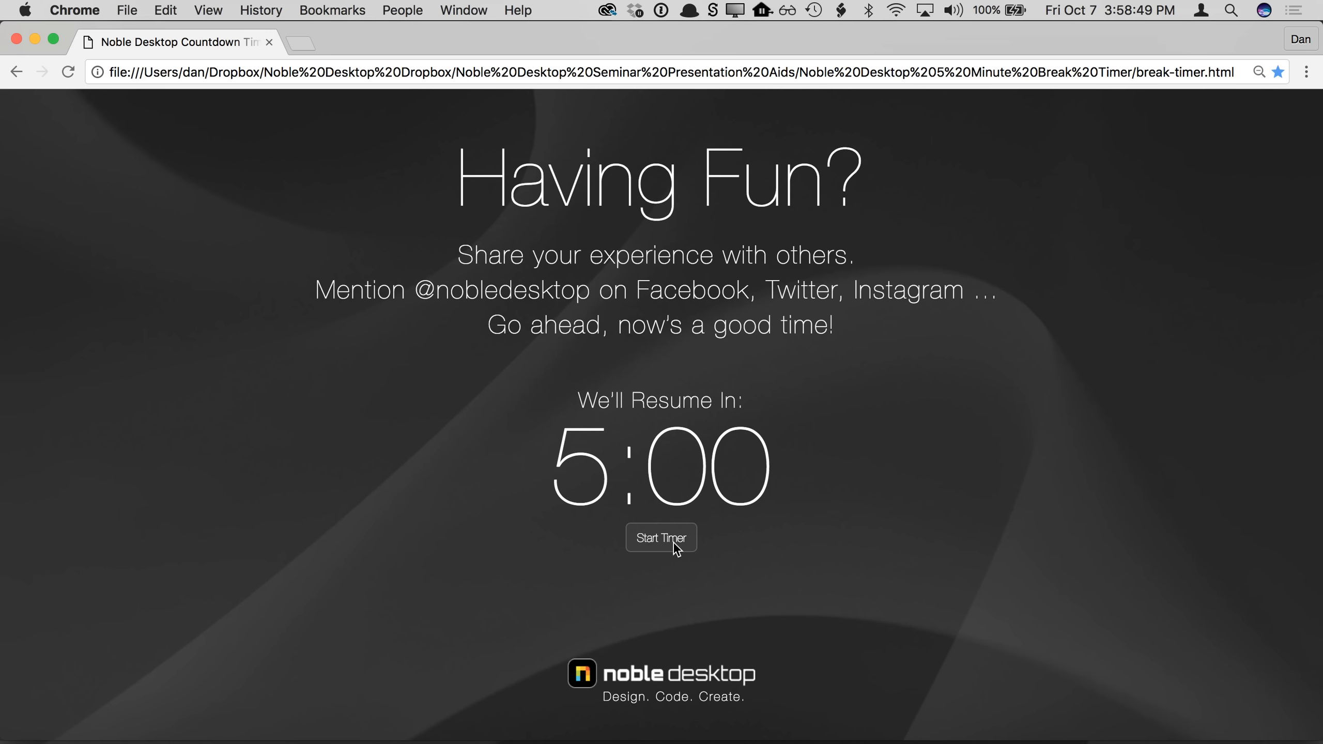
{"action": "key", "text": "ctrl+super+f"}
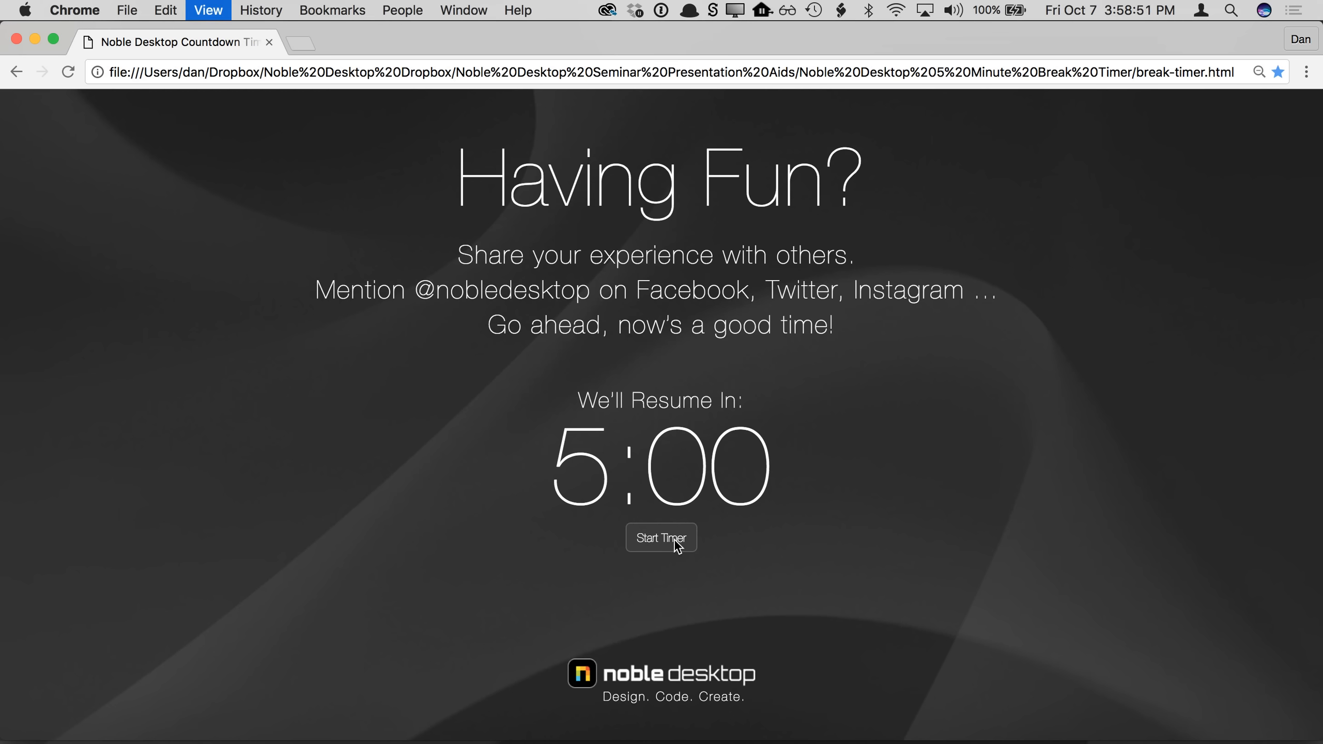
{"action": "key", "text": "super+equal"}
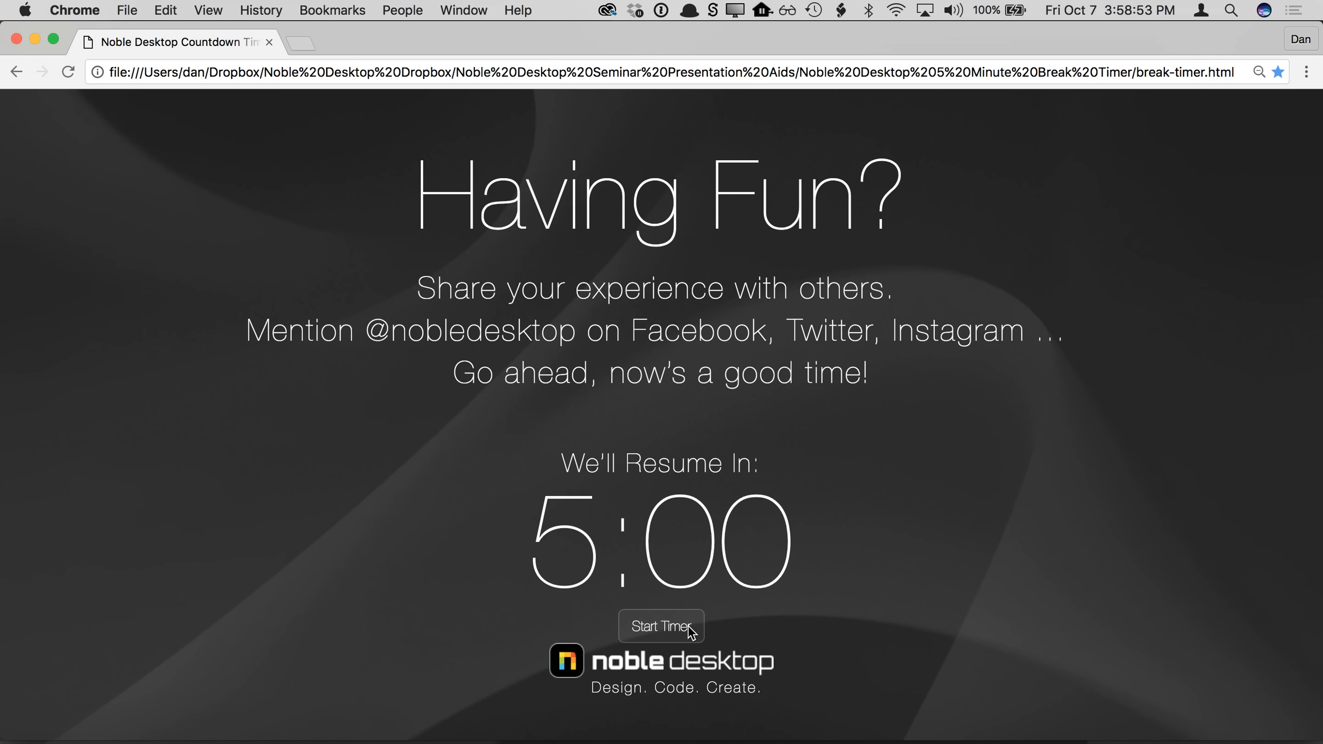
{"action": "left_click", "coordinate": [688, 625]}
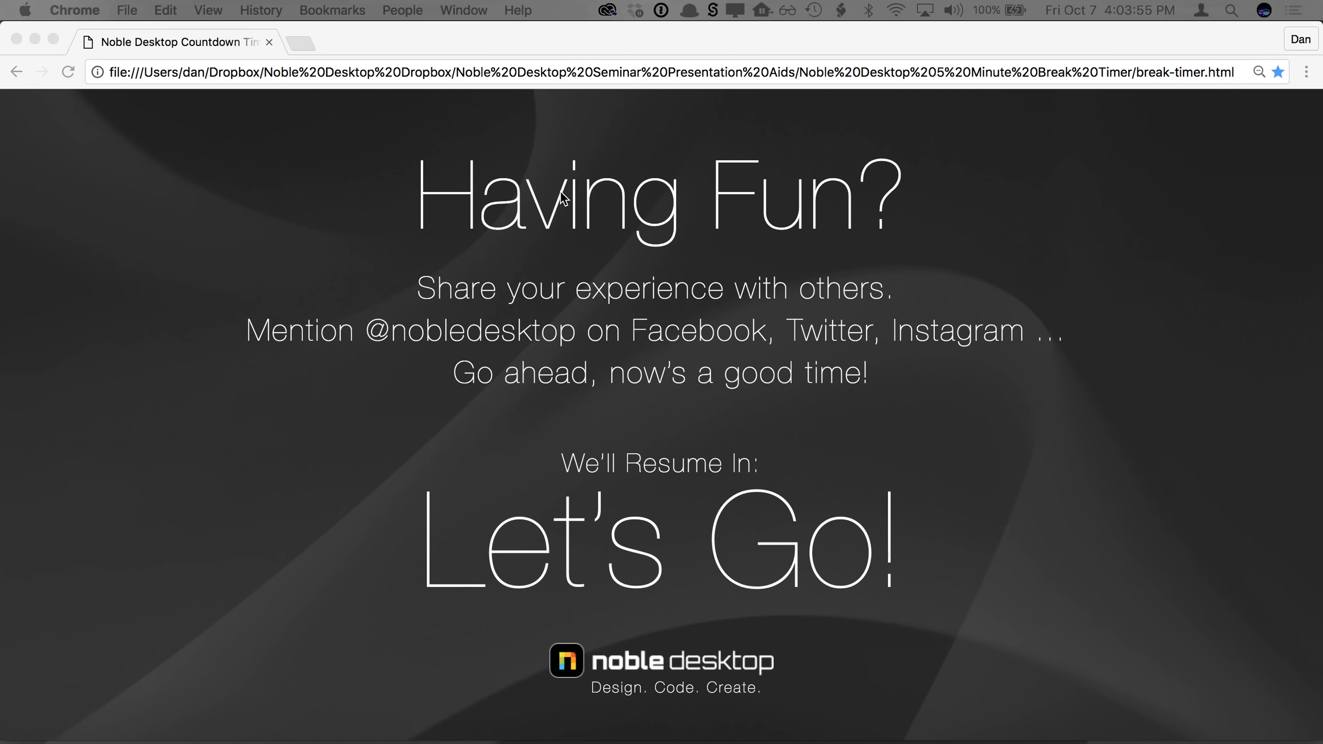
Step: Close the break timer's browser window and return to the portrait in Photoshop
{"action": "left_click", "coordinate": [269, 192]}
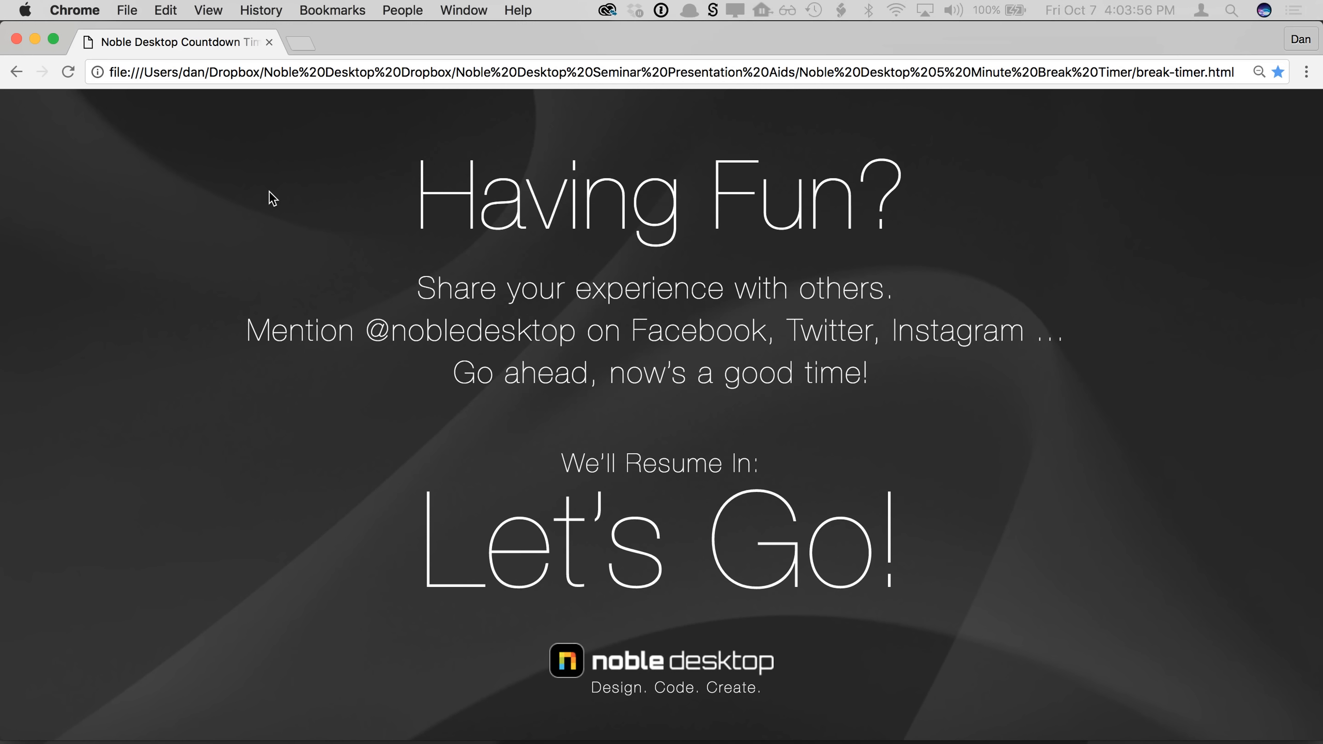
{"action": "left_click", "coordinate": [17, 40]}
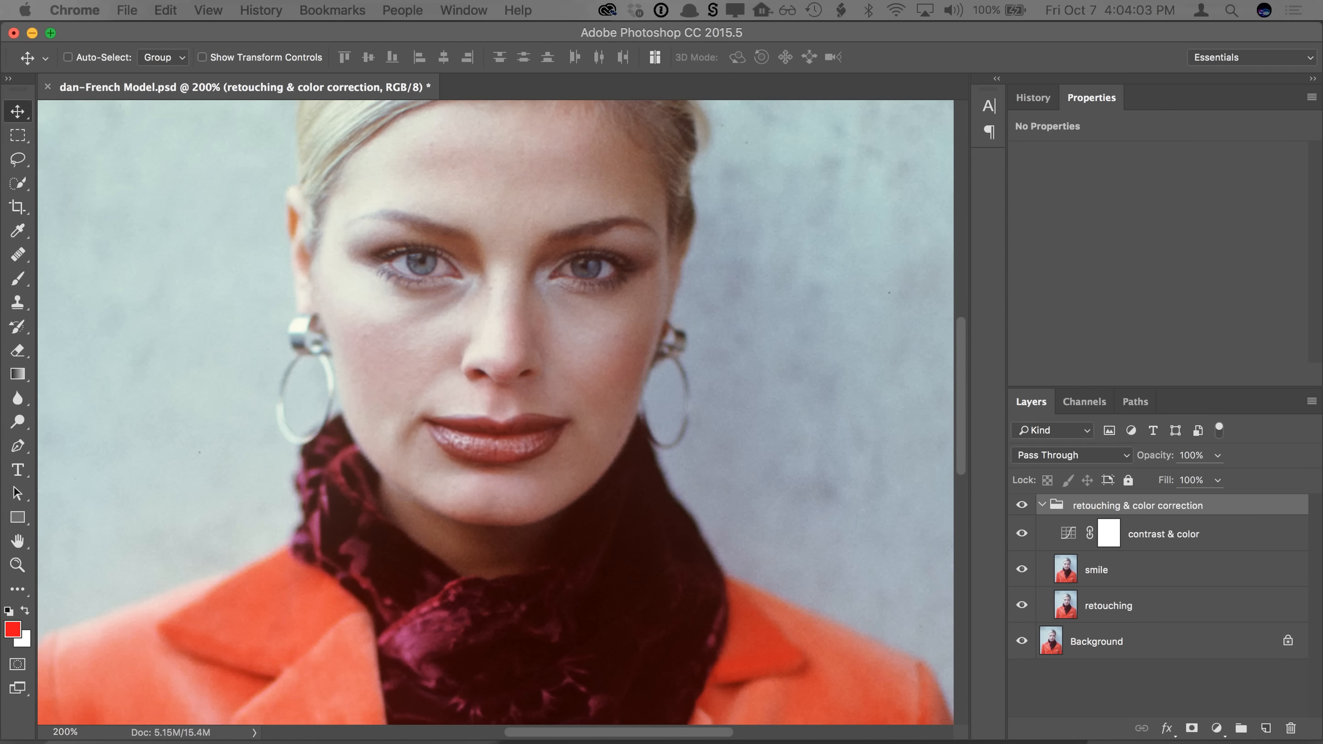
{"action": "left_click", "coordinate": [561, 101]}
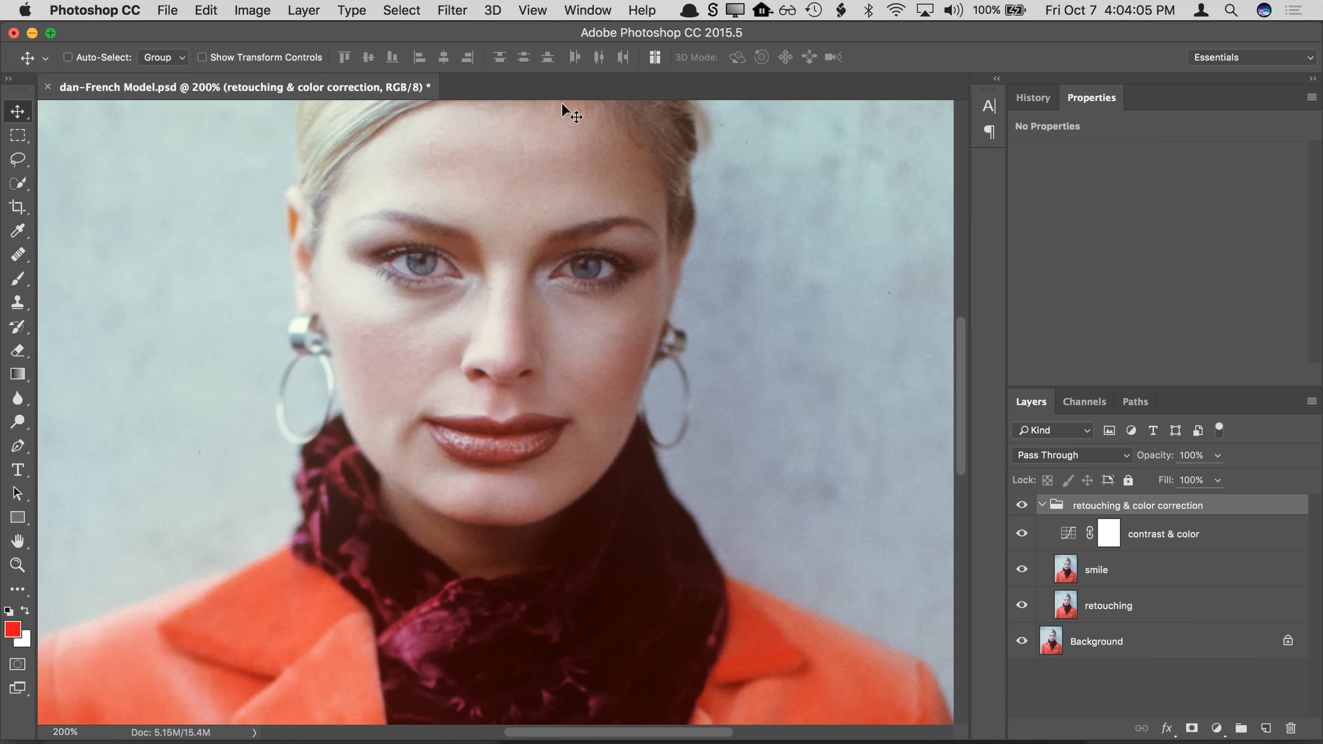
Step: Examine the model's eyes up close and leave no layer selected
{"action": "left_click_drag", "start_coordinate": [699, 252], "coordinate": [699, 262]}
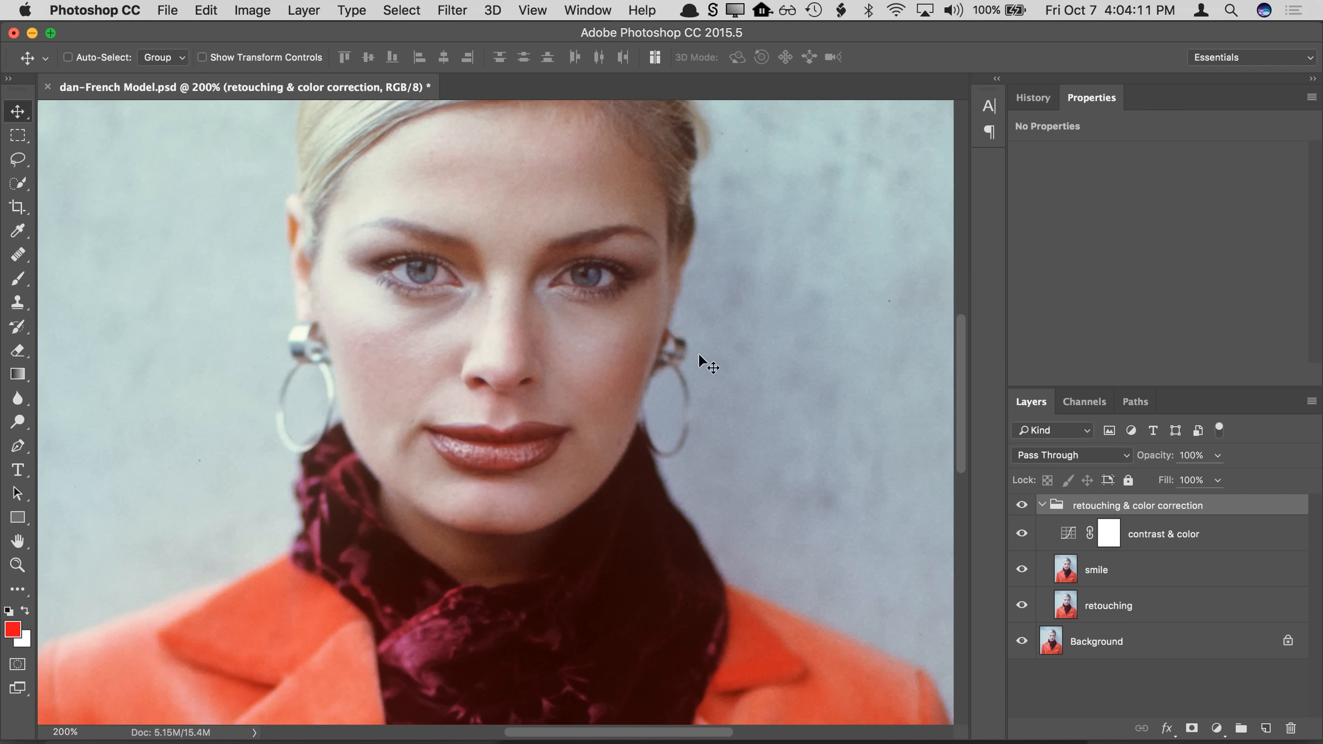
{"action": "scroll", "coordinate": [713, 381], "scroll_direction": "up", "scroll_amount": 3}
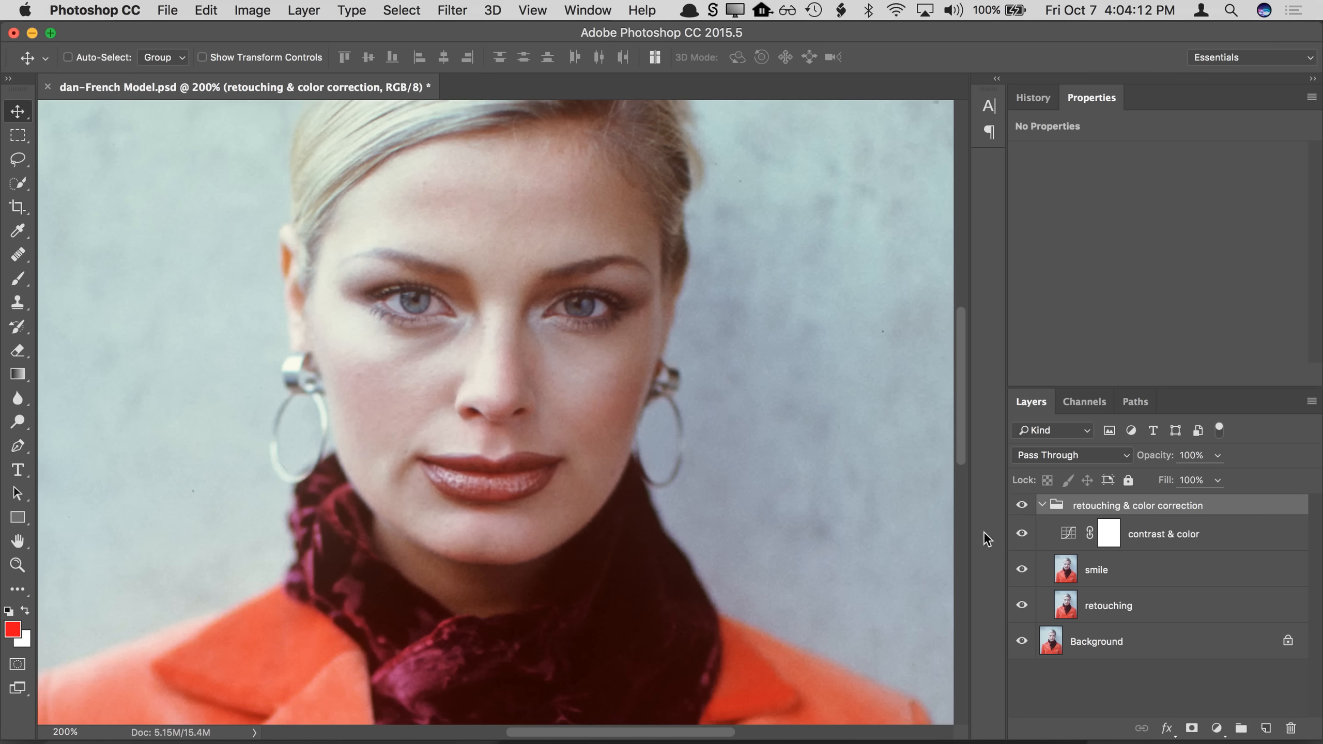
{"action": "left_click", "coordinate": [1069, 537]}
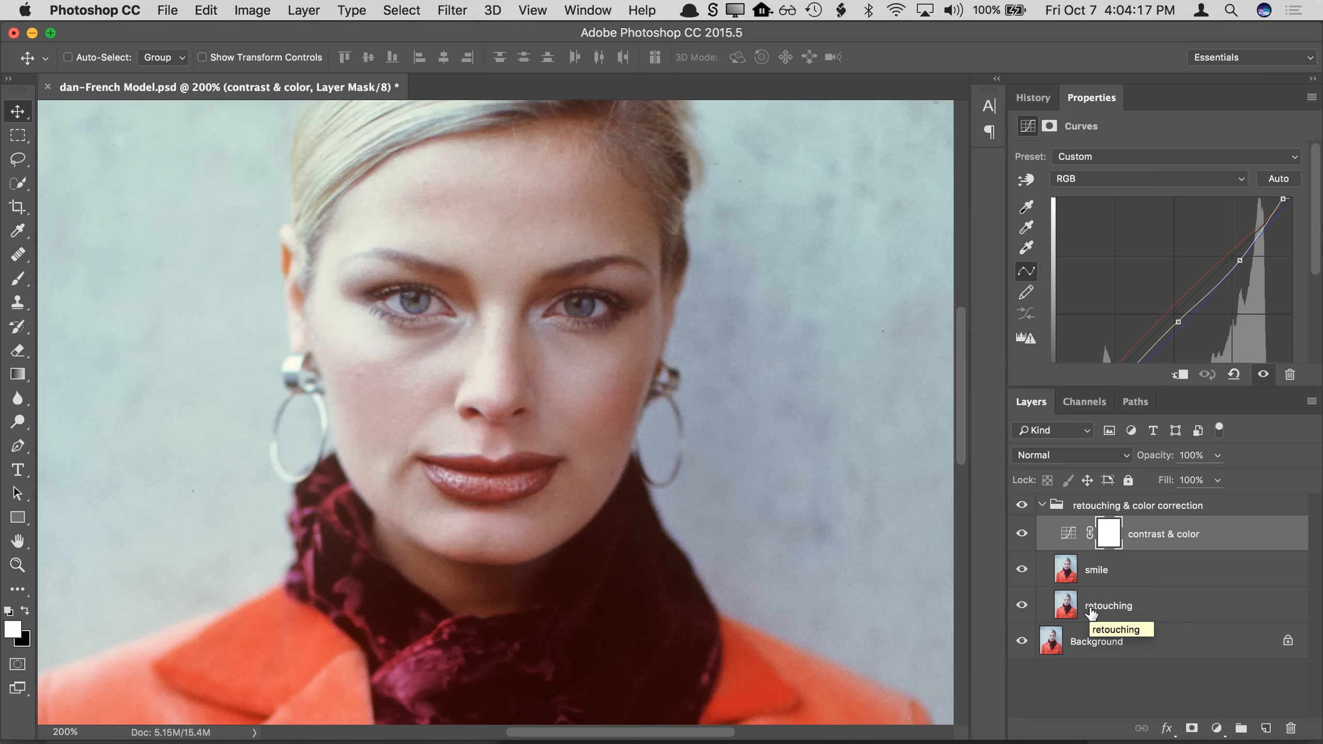
{"action": "key", "text": "super+space"}
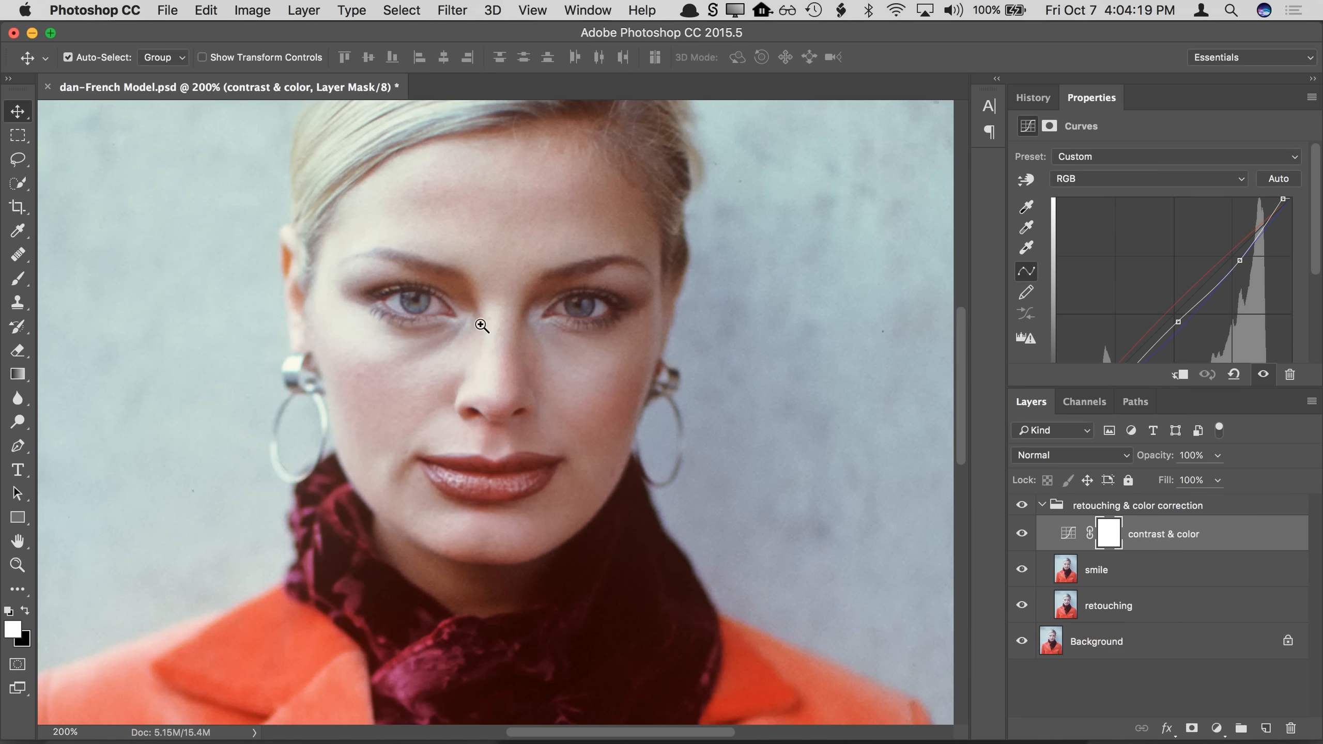
{"action": "left_click", "coordinate": [481, 322]}
{"action": "left_click", "coordinate": [397, 309]}
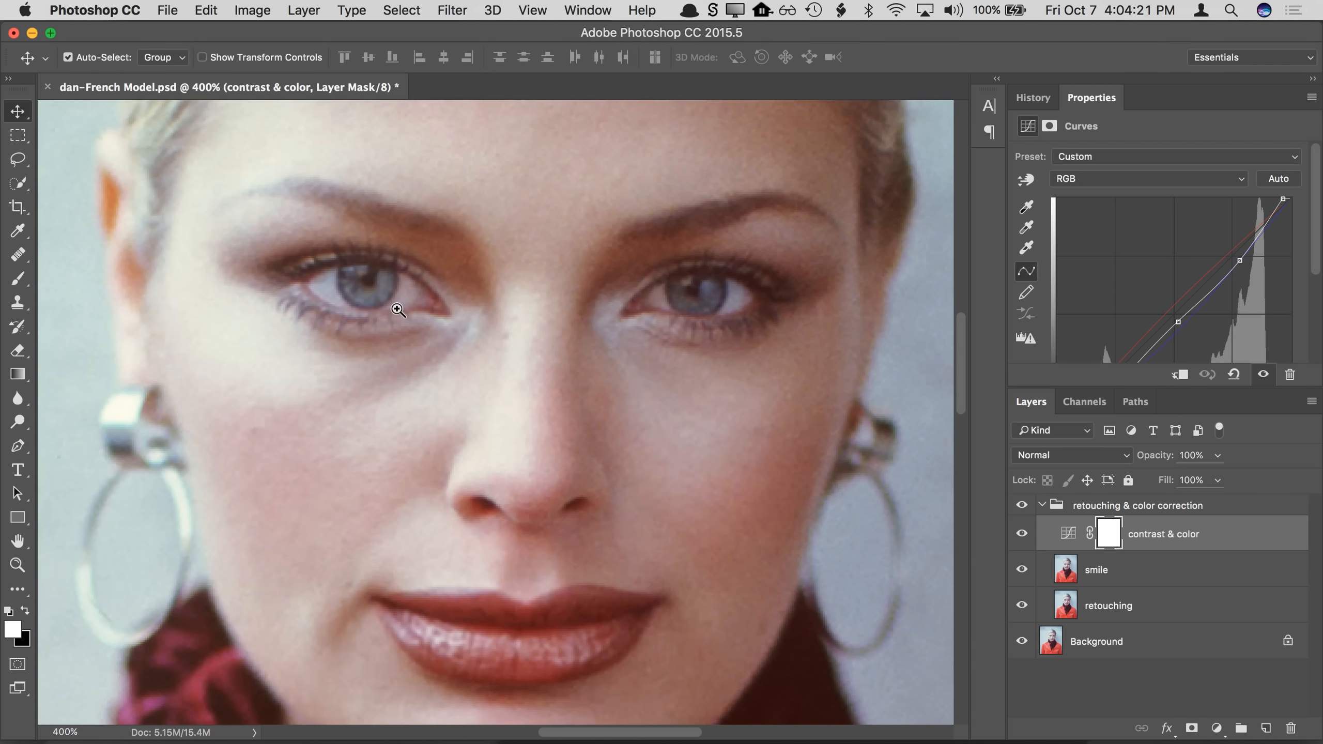
{"action": "left_click", "coordinate": [410, 292]}
{"action": "left_click_drag", "start_coordinate": [472, 326], "coordinate": [510, 345]}
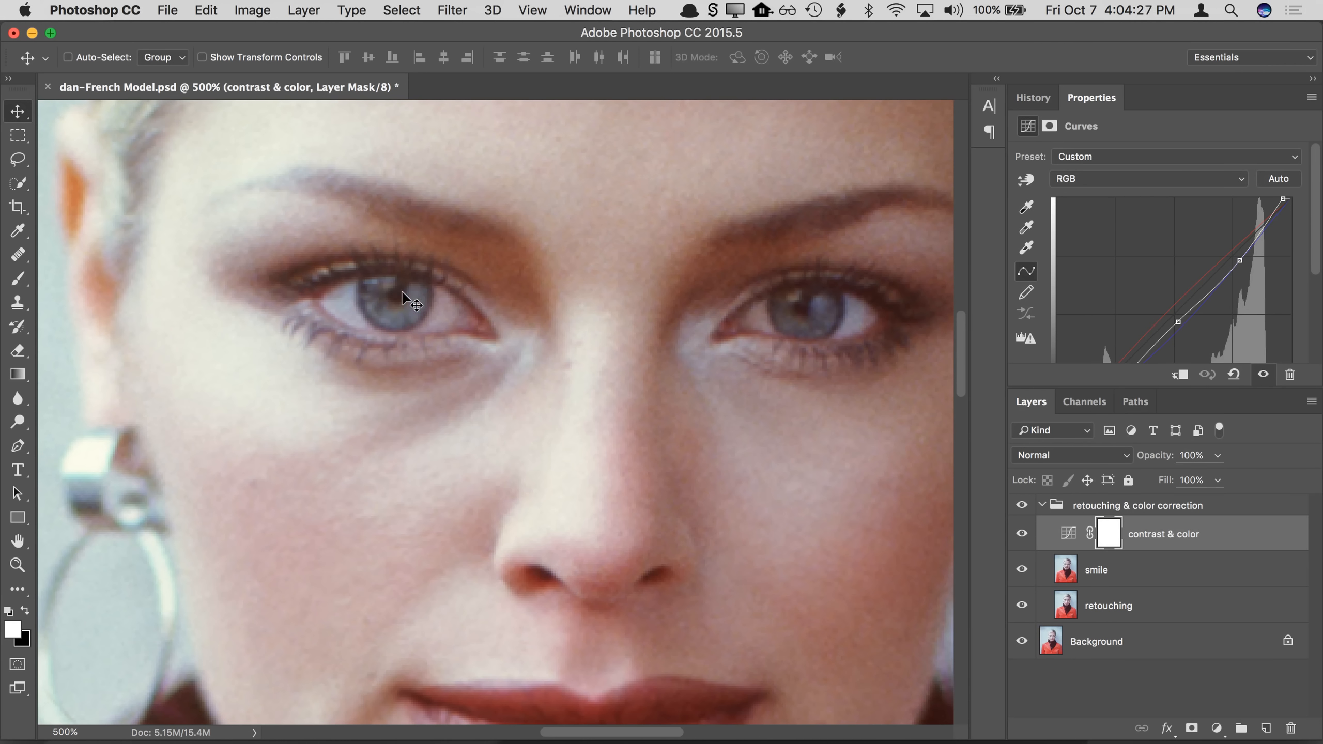
{"action": "left_click", "coordinate": [1102, 707]}
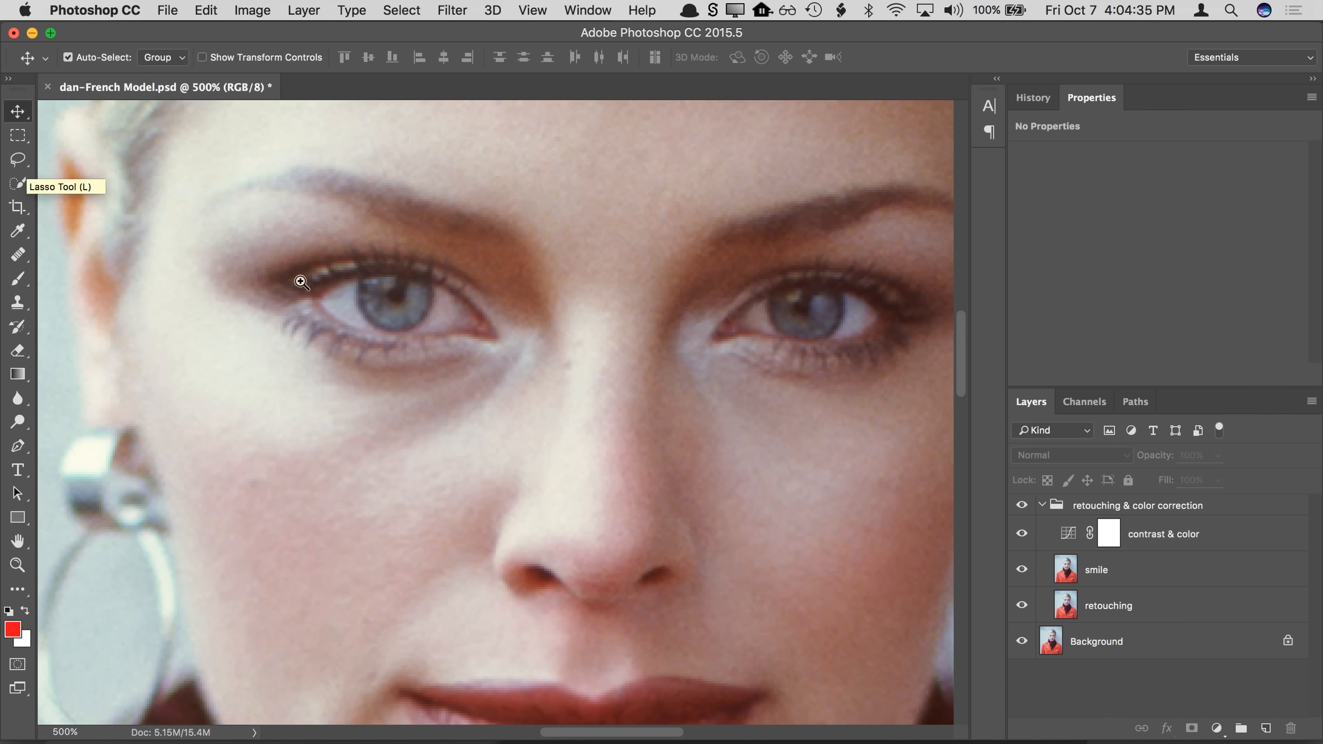
{"action": "scroll", "coordinate": [411, 305], "scroll_direction": "up", "scroll_amount": 1}
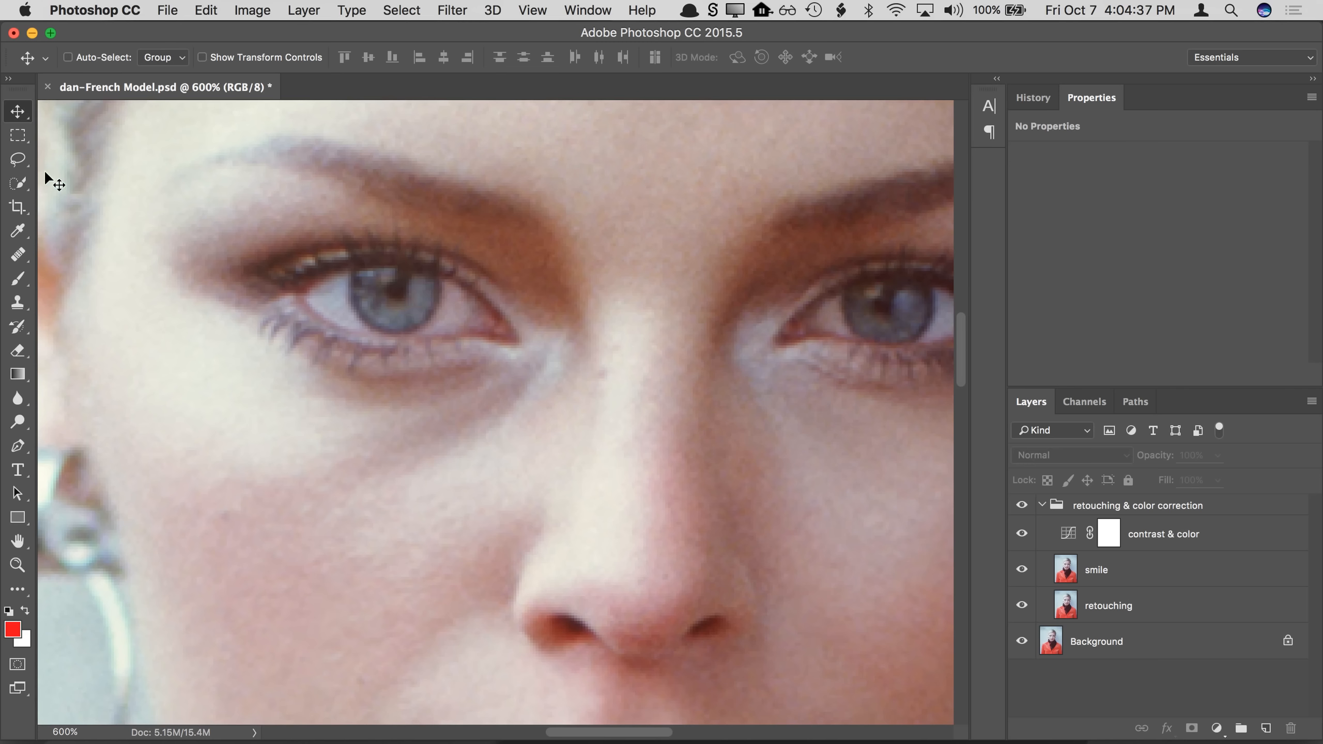
Step: Try outlining the iris of the model's right eye freehand with the Lasso tool and remove the selection
{"action": "left_click", "coordinate": [20, 164]}
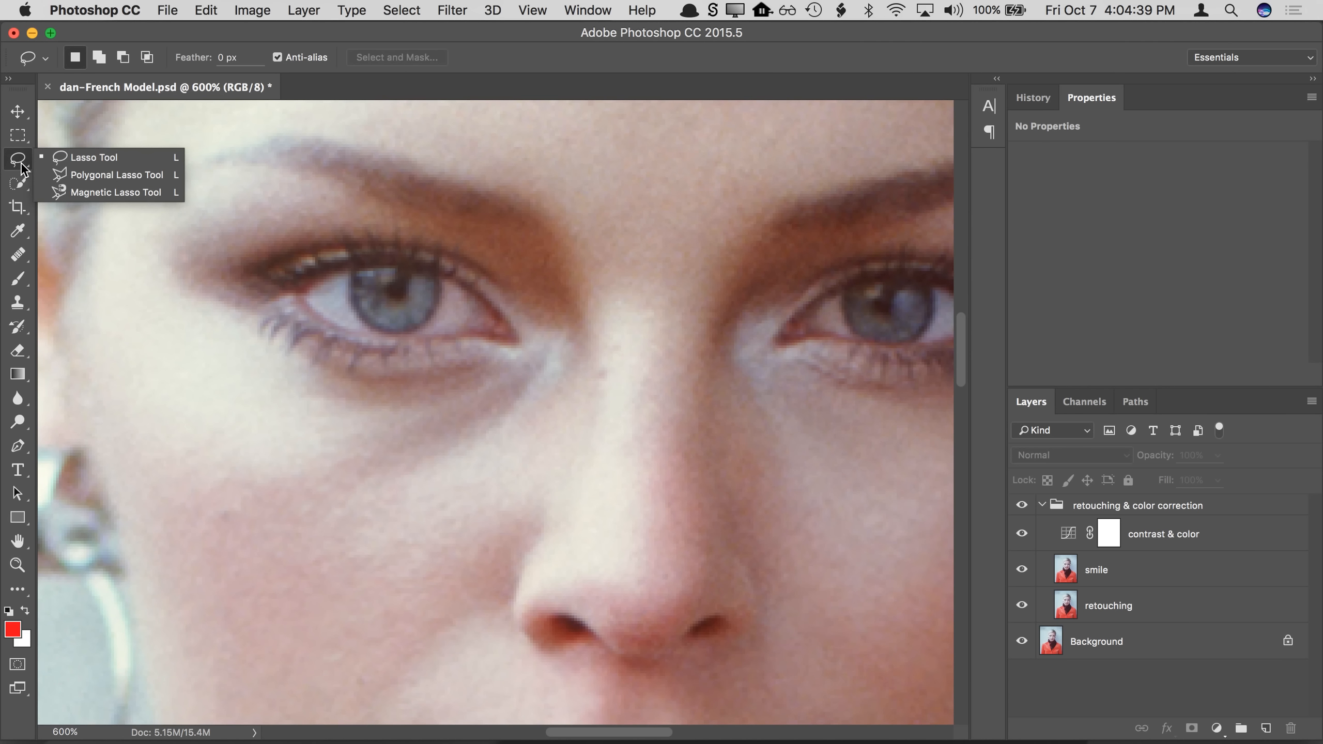
{"action": "left_click", "coordinate": [62, 159]}
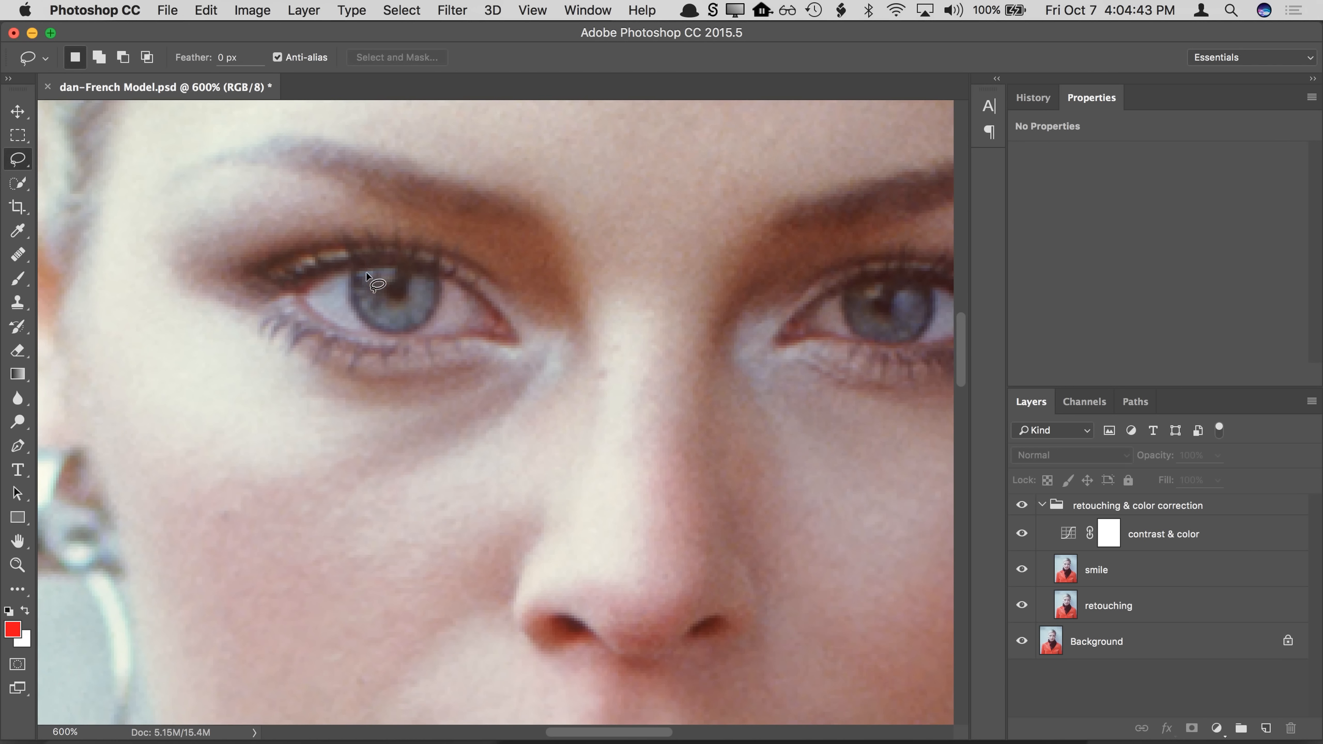
{"action": "mouse_move", "coordinate": [354, 272]}
{"action": "left_mouse_down"}
{"action": "mouse_move", "coordinate": [369, 328]}
{"action": "mouse_move", "coordinate": [420, 339]}
{"action": "mouse_move", "coordinate": [442, 315]}
{"action": "mouse_move", "coordinate": [438, 273]}
{"action": "mouse_move", "coordinate": [356, 262]}
{"action": "mouse_move", "coordinate": [409, 268]}
{"action": "mouse_move", "coordinate": [377, 261]}
{"action": "mouse_move", "coordinate": [355, 283]}
{"action": "mouse_move", "coordinate": [372, 325]}
{"action": "mouse_move", "coordinate": [406, 334]}
{"action": "mouse_move", "coordinate": [439, 278]}
{"action": "left_mouse_up"}
{"action": "key", "text": "super+d"}
{"action": "left_click", "coordinate": [401, 10]}
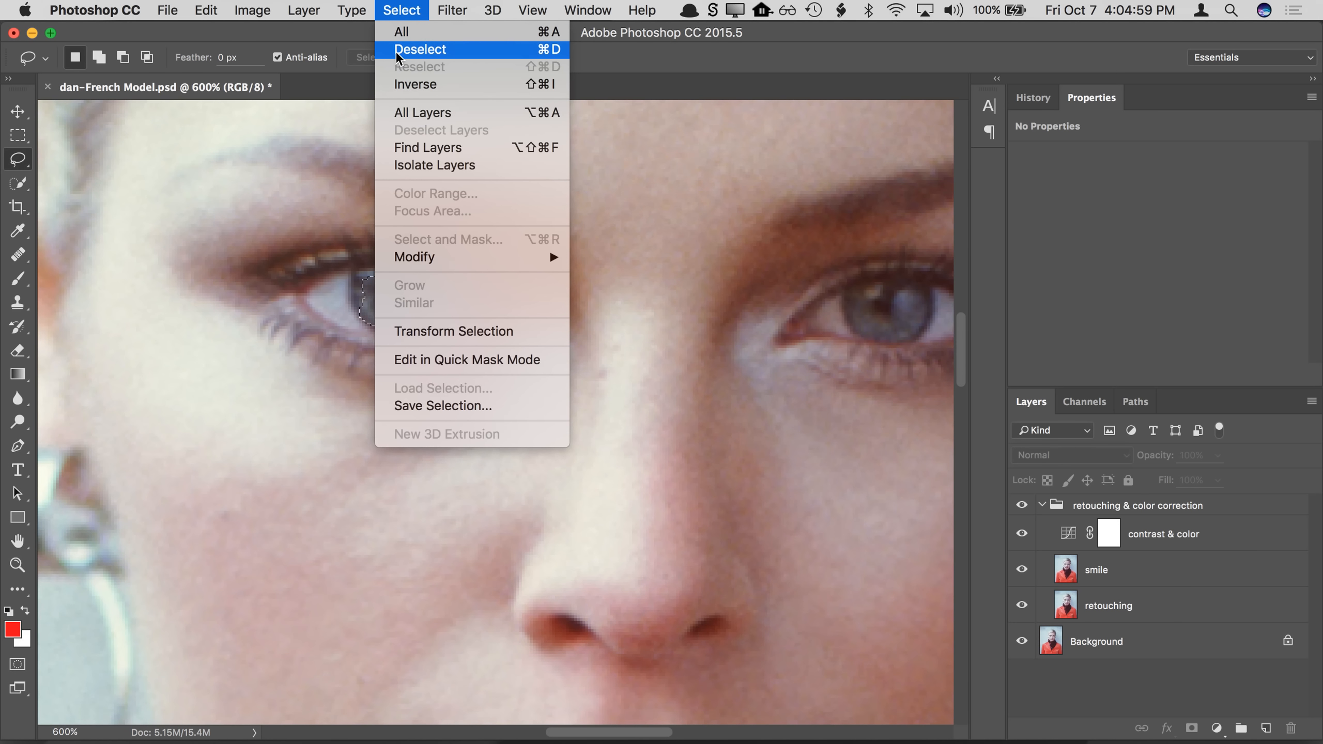
{"action": "left_click", "coordinate": [397, 51]}
Step: Select the iris of the model's right eye by tracing closely around it with the Polygonal Lasso tool
{"action": "left_click", "coordinate": [19, 161]}
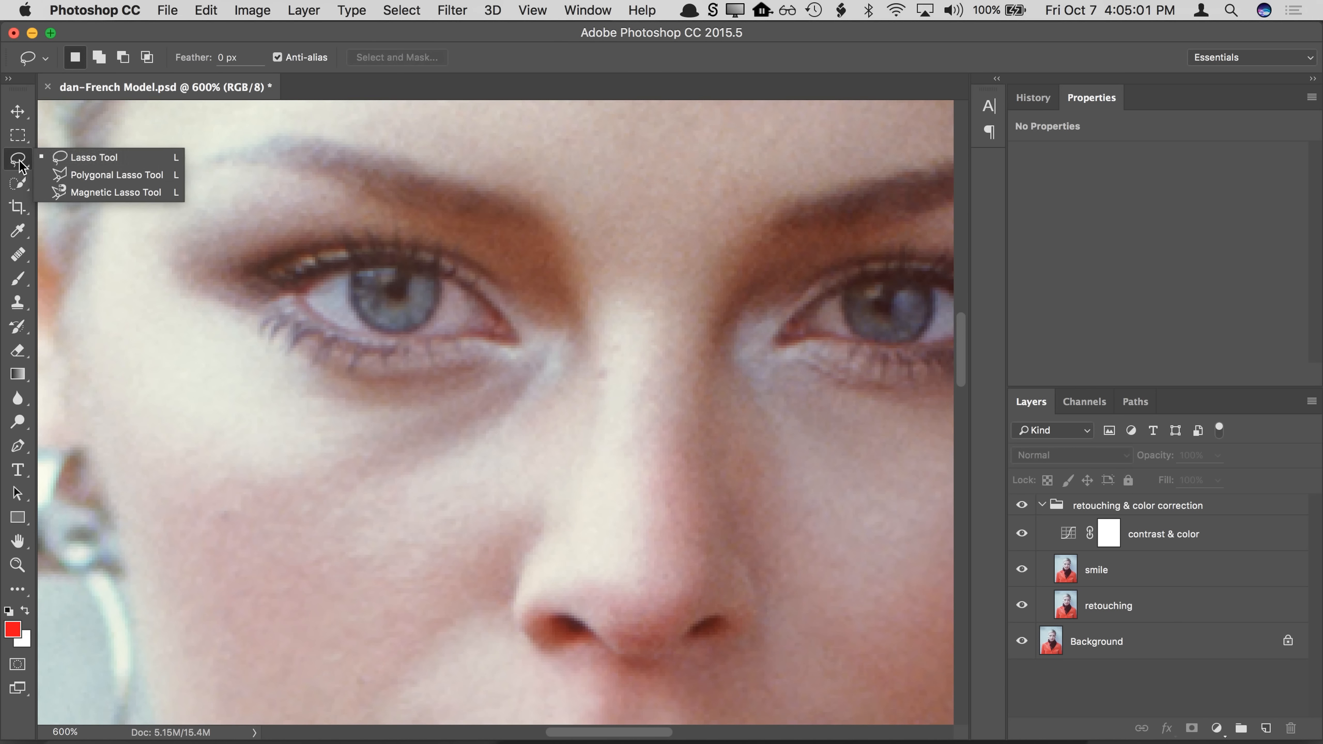
{"action": "left_click", "coordinate": [60, 179]}
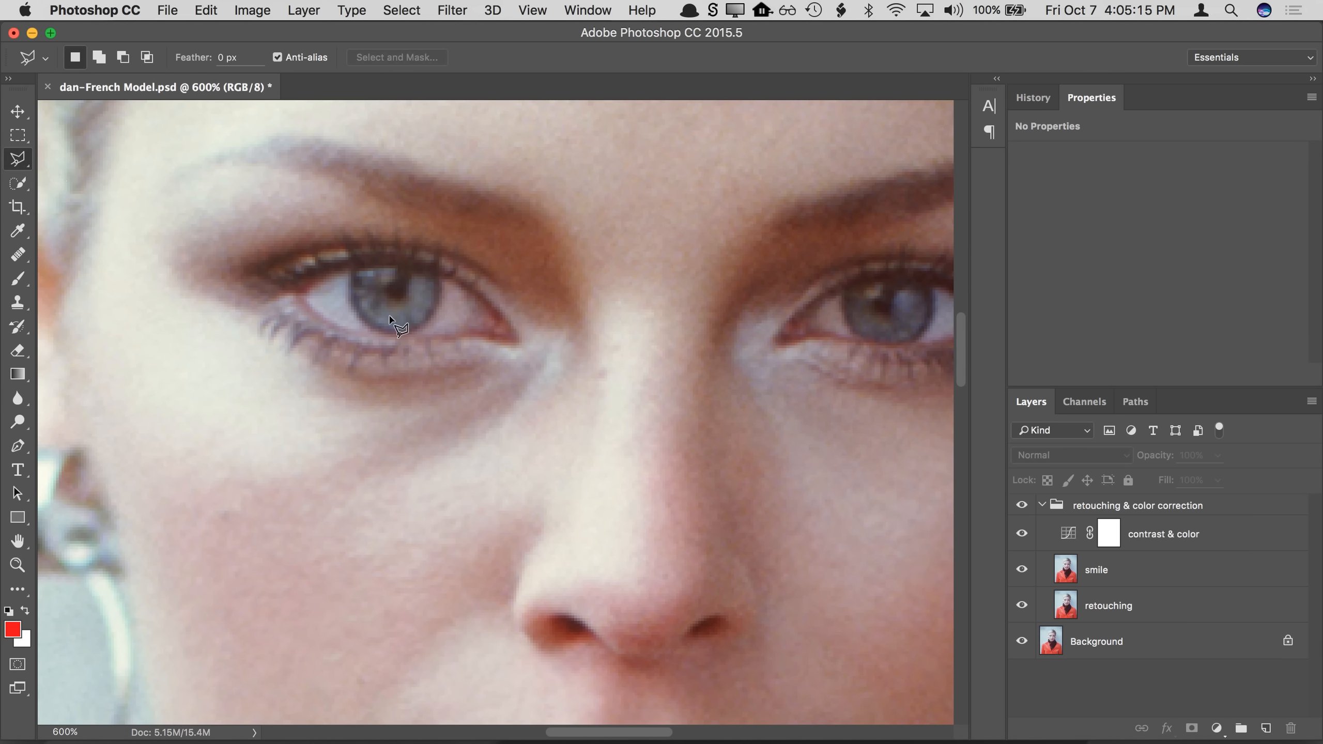
{"action": "key", "text": "super+equal"}
{"action": "key", "text": "super+equal"}
{"action": "key", "text": "super+equal"}
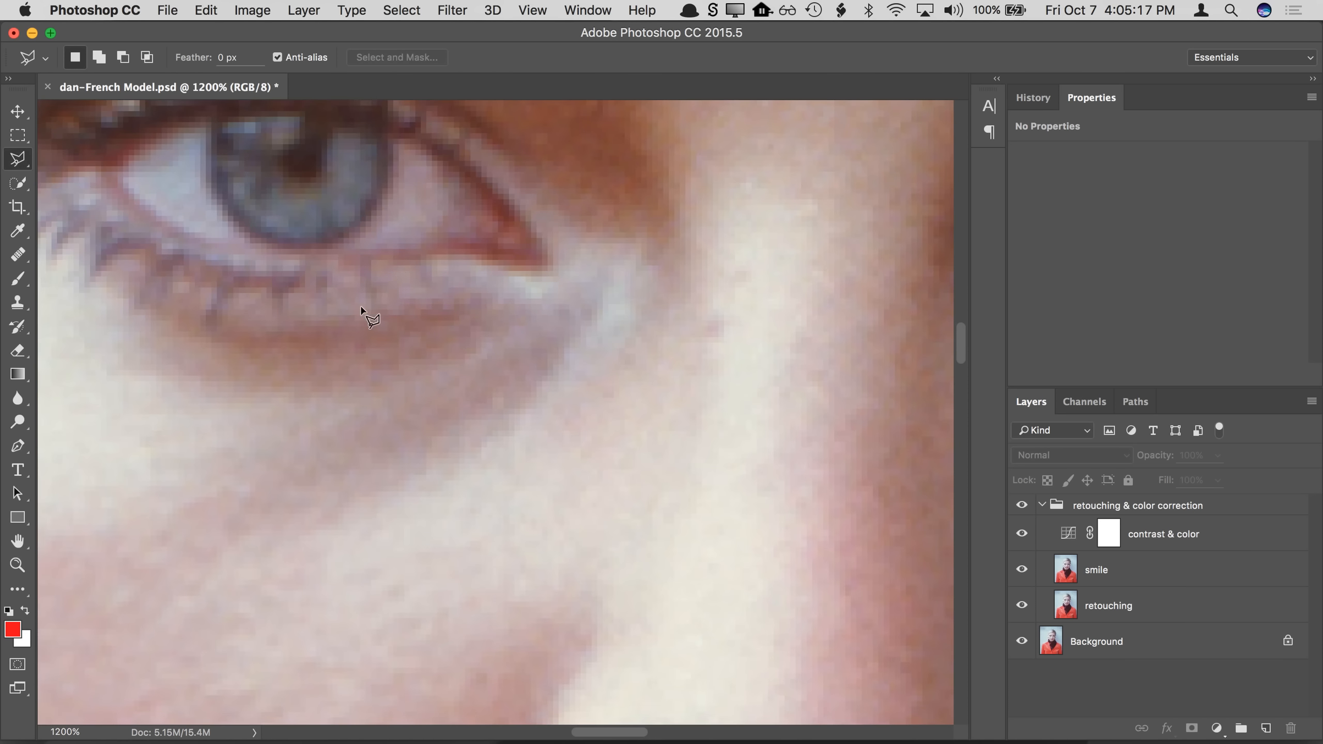
{"action": "left_click_drag", "start_coordinate": [361, 308], "coordinate": [606, 435]}
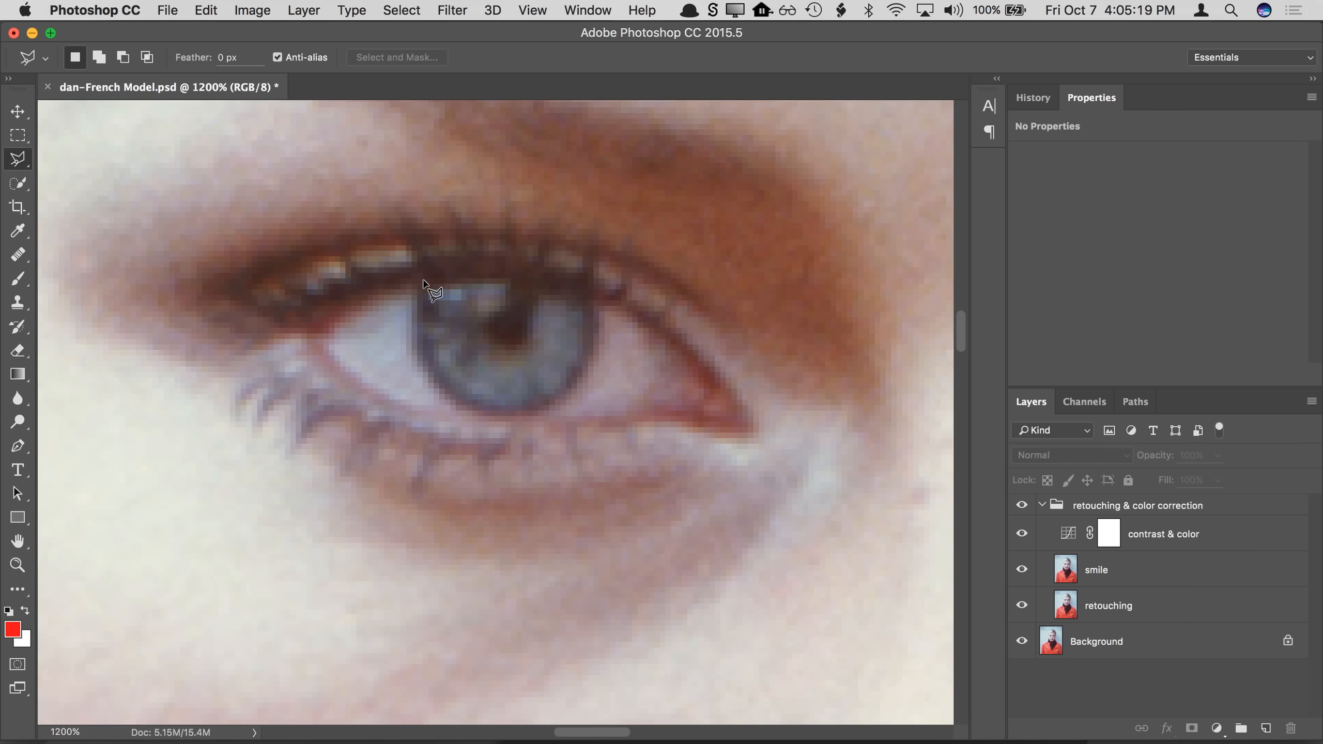
{"action": "left_click", "coordinate": [422, 282]}
{"action": "left_click", "coordinate": [451, 274]}
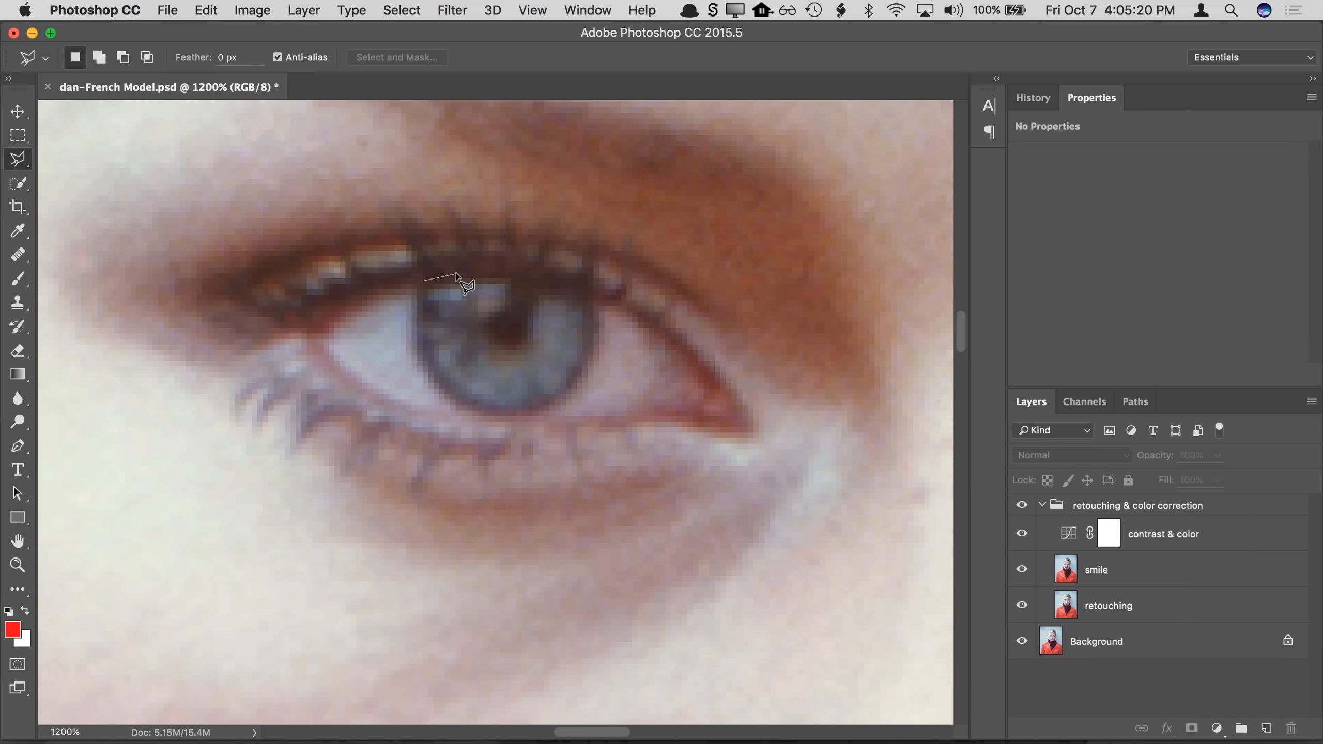
{"action": "left_click", "coordinate": [484, 270]}
{"action": "left_click", "coordinate": [530, 274]}
{"action": "left_click", "coordinate": [567, 286]}
{"action": "left_click", "coordinate": [595, 303]}
{"action": "left_click", "coordinate": [597, 331]}
{"action": "left_click", "coordinate": [593, 360]}
{"action": "left_click", "coordinate": [568, 392]}
{"action": "left_click", "coordinate": [534, 411]}
{"action": "left_click", "coordinate": [493, 413]}
{"action": "left_click", "coordinate": [458, 403]}
{"action": "left_click", "coordinate": [435, 381]}
{"action": "left_click", "coordinate": [421, 355]}
{"action": "left_click", "coordinate": [417, 318]}
{"action": "left_click", "coordinate": [424, 284]}
Step: Try a separate four-sided polygonal selection on the upper eyelid and step back in the history to the iris selection
{"action": "left_click_drag", "start_coordinate": [592, 299], "coordinate": [535, 301]}
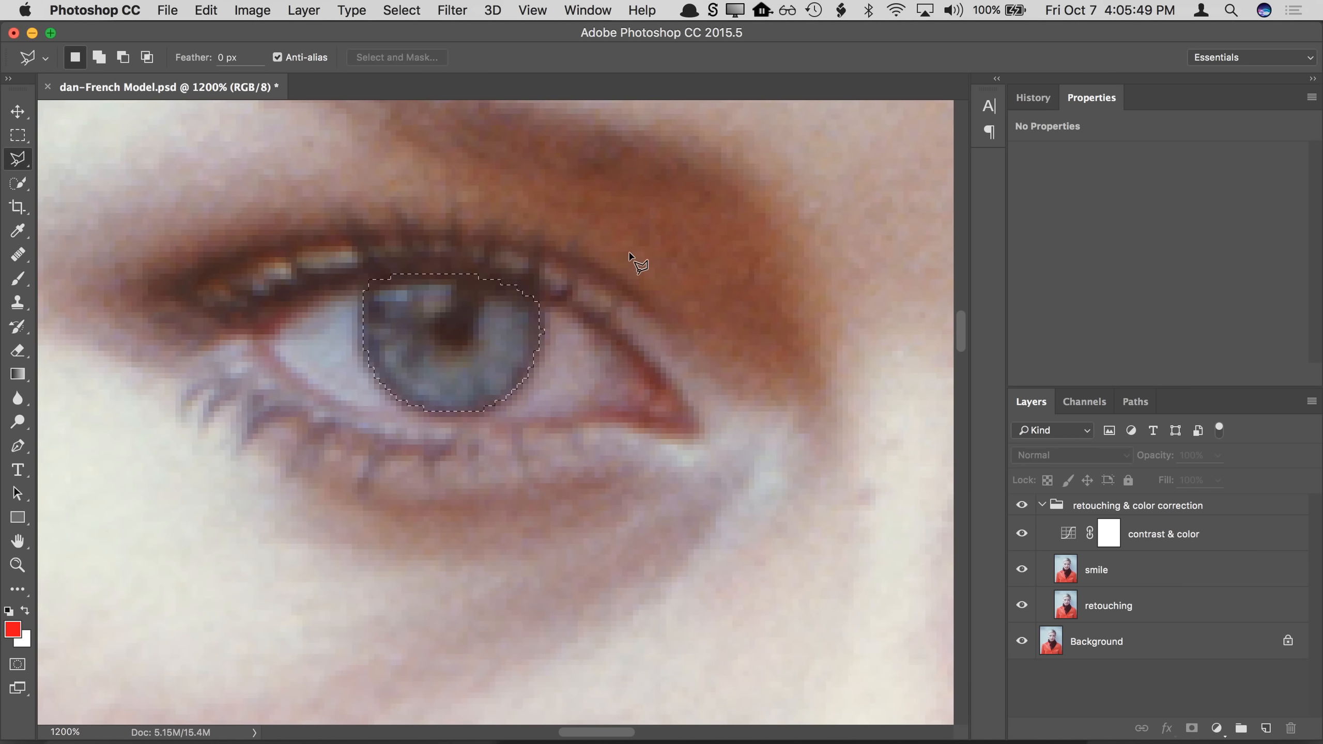
{"action": "left_click", "coordinate": [630, 253]}
{"action": "left_click", "coordinate": [690, 220]}
{"action": "left_click", "coordinate": [739, 283]}
{"action": "left_click", "coordinate": [681, 313]}
{"action": "left_click", "coordinate": [630, 254]}
{"action": "left_click", "coordinate": [1048, 97]}
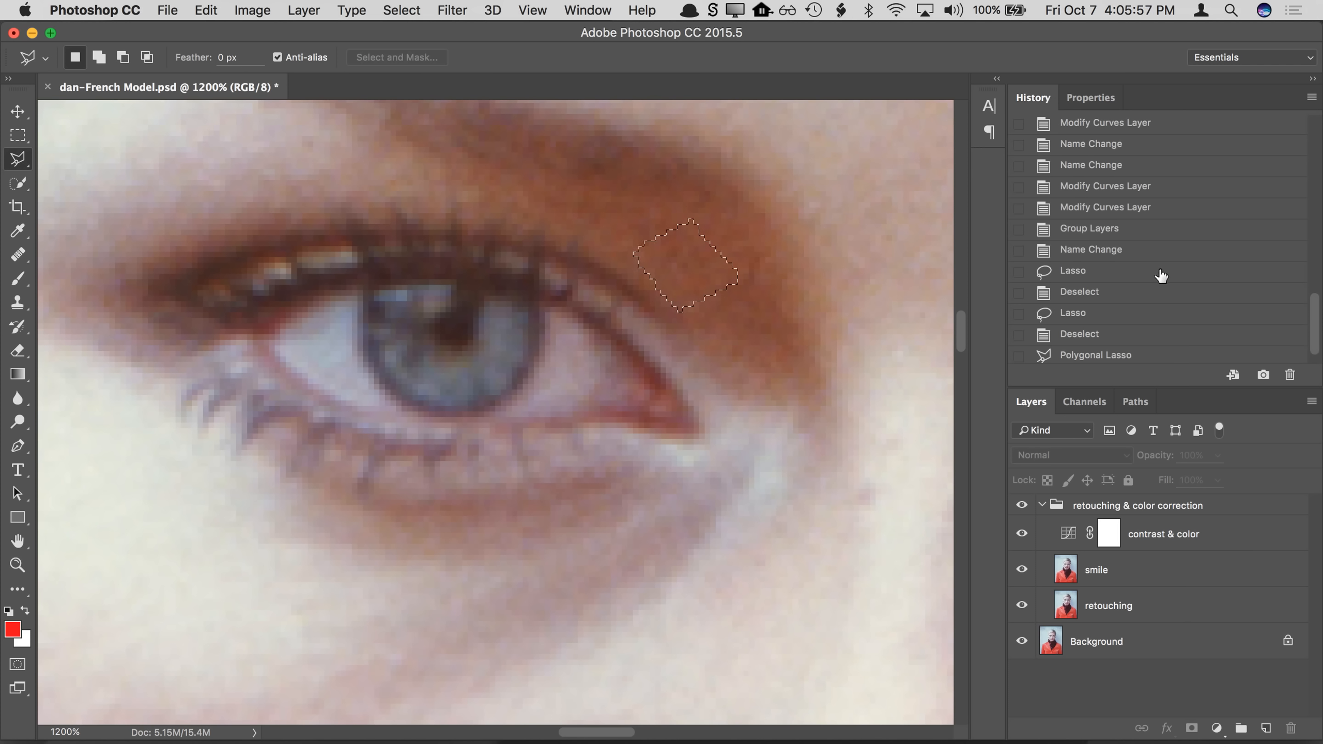
{"action": "left_click", "coordinate": [1093, 334]}
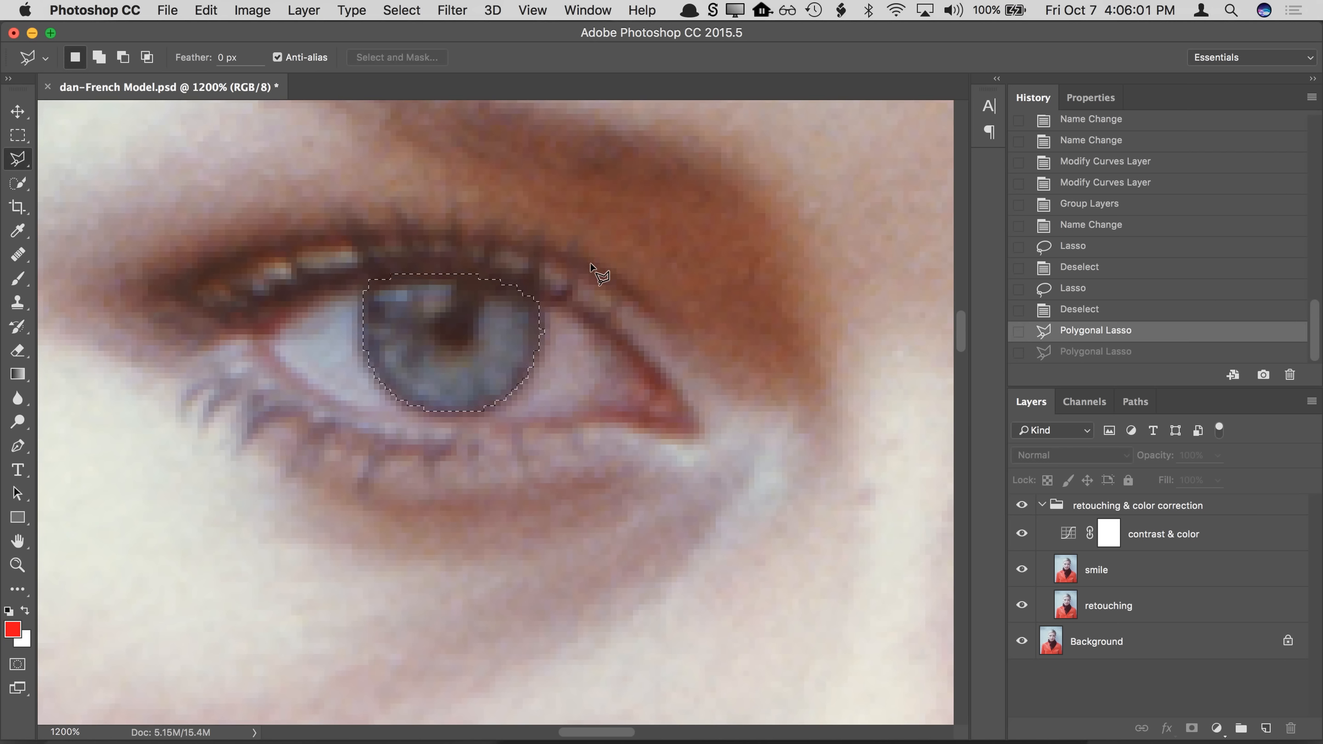
Step: Add a separate polygonal region on the upper eyelid near the inner eye corner to the existing iris selection
{"action": "key", "text": "shift"}
{"action": "key", "text": "shift"}
{"action": "key", "text": "shift"}
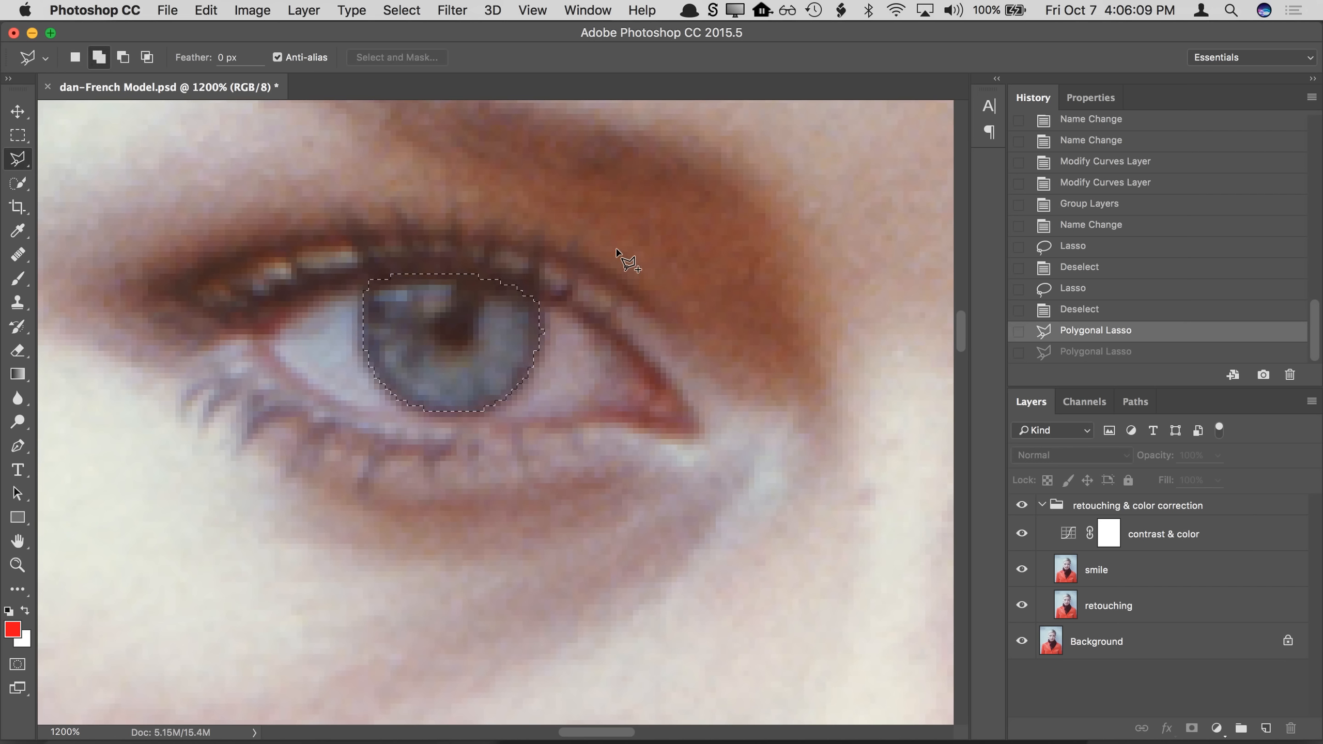
{"action": "left_click", "coordinate": [617, 249], "text": "shift"}
{"action": "left_click", "coordinate": [659, 216]}
{"action": "left_click", "coordinate": [723, 238]}
{"action": "left_click", "coordinate": [707, 308]}
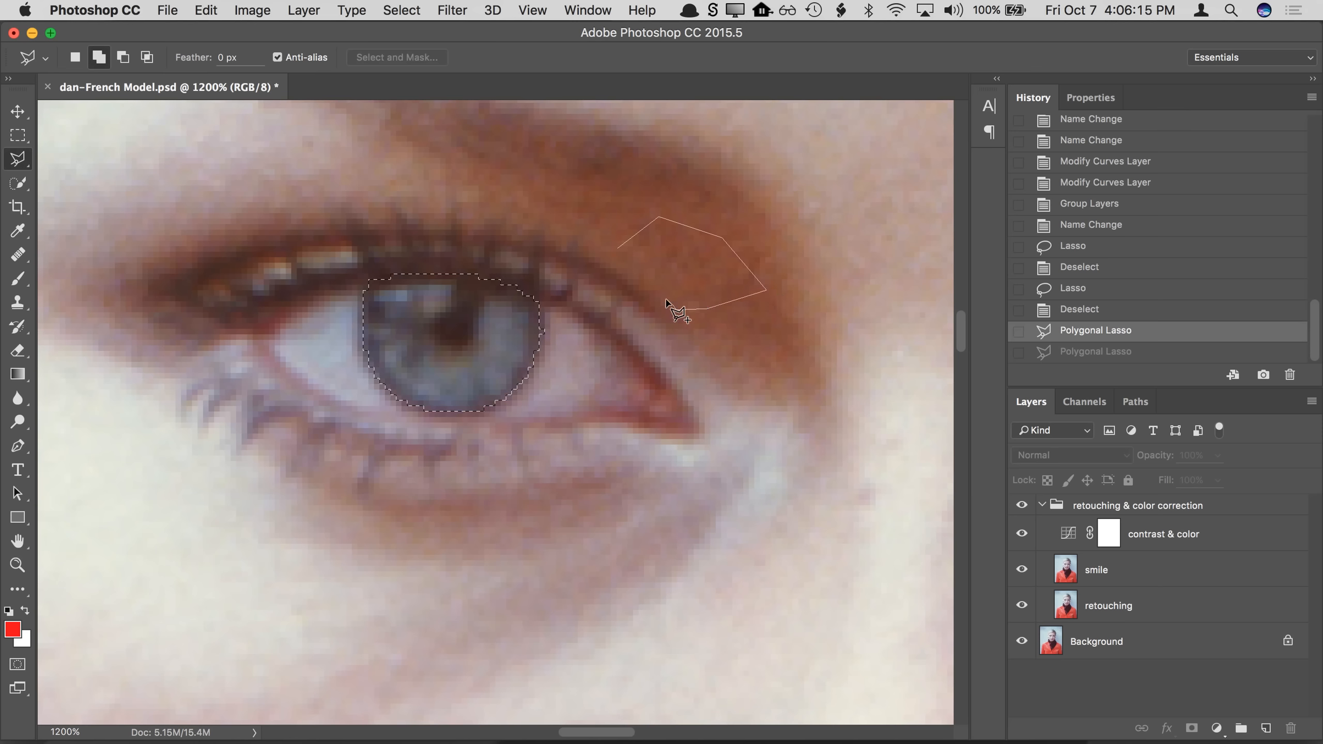
{"action": "left_click", "coordinate": [677, 310]}
{"action": "left_click", "coordinate": [618, 251]}
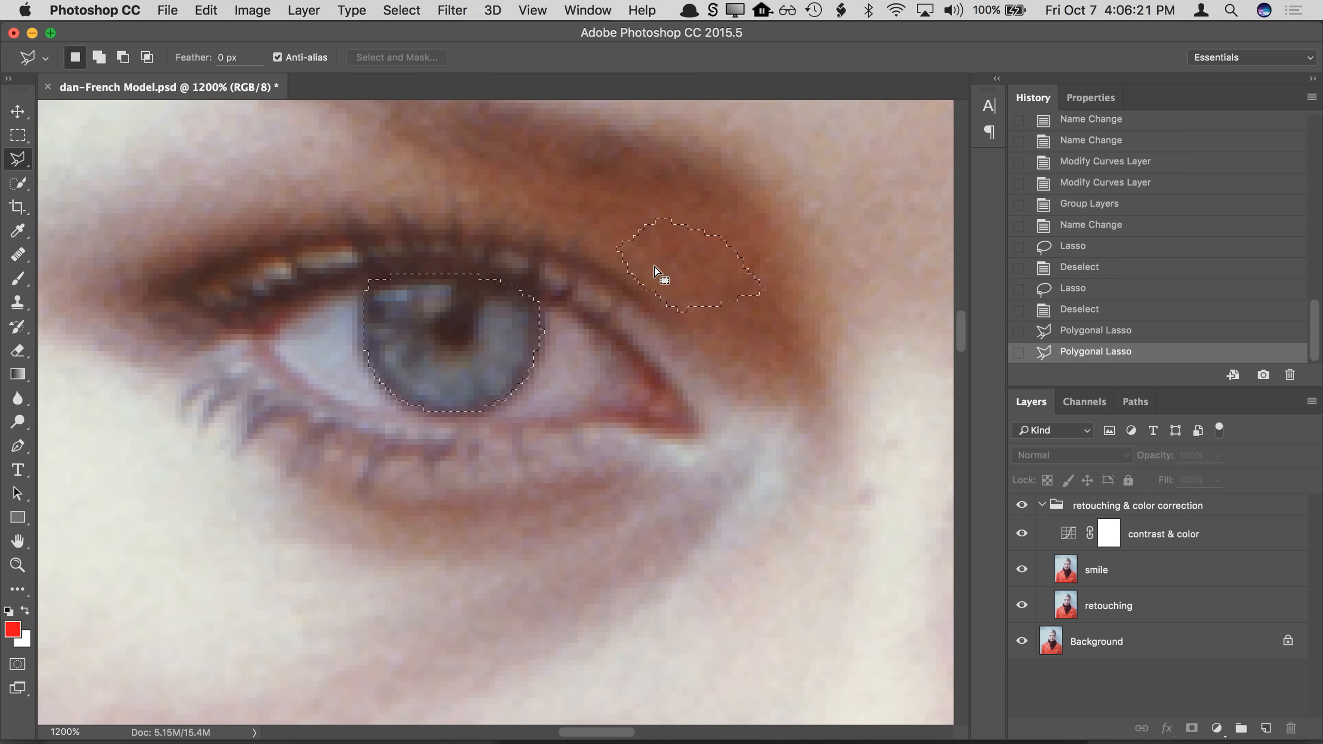
Step: Subtract the upper-left part of the eyelid region from the selection with the Polygonal Lasso tool
{"action": "key", "text": "alt"}
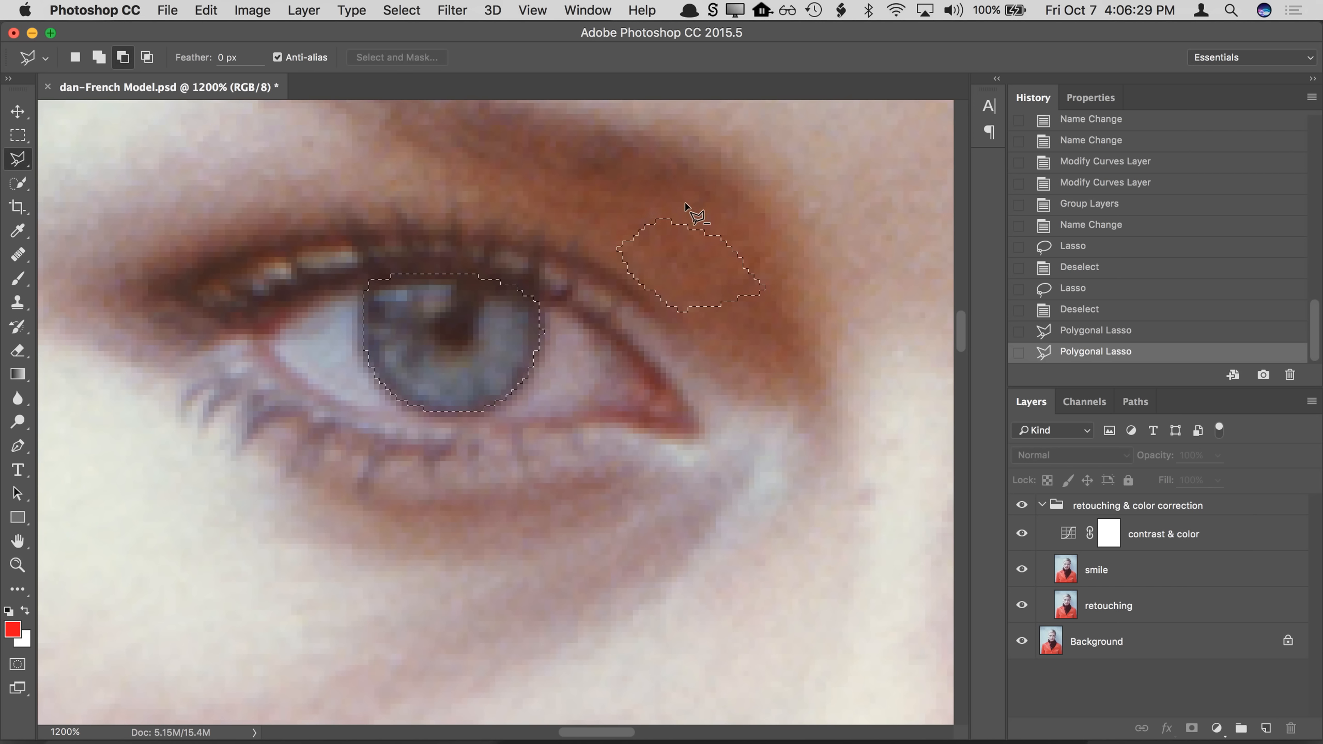
{"action": "left_click", "coordinate": [690, 243]}
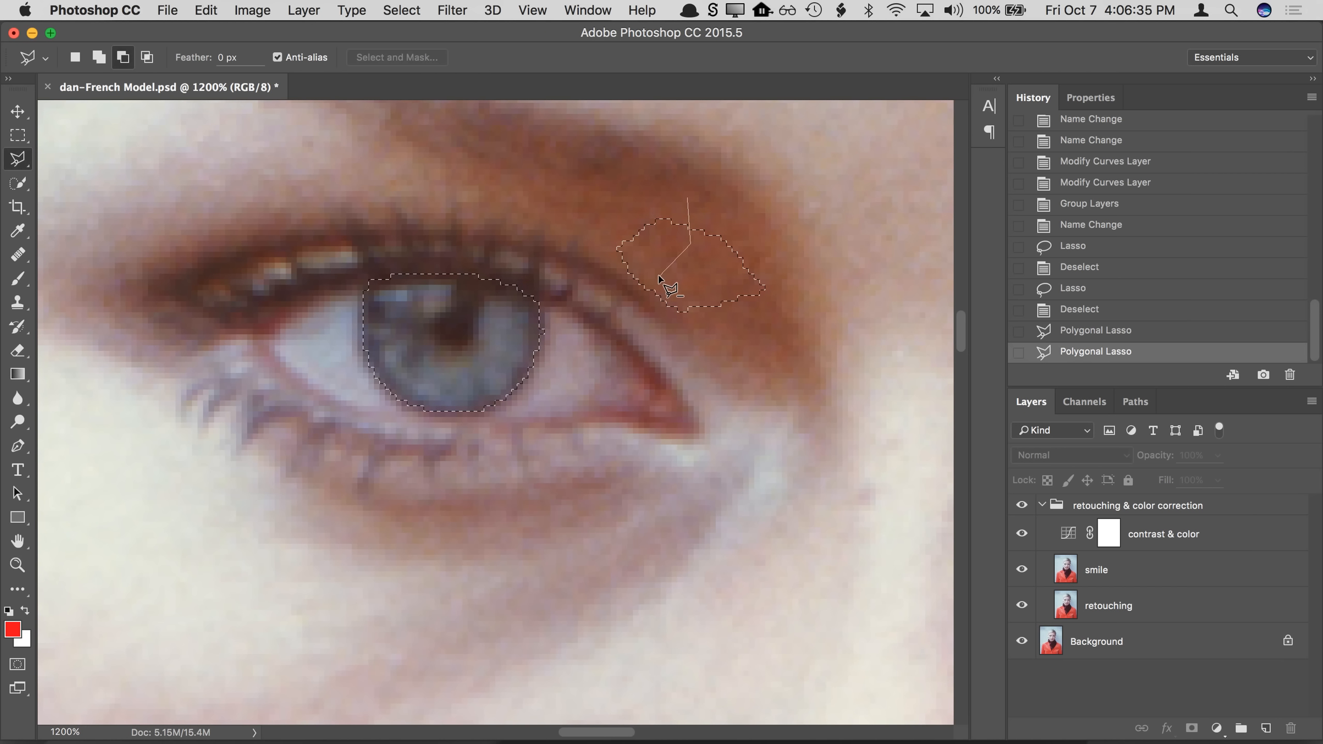
{"action": "left_click", "coordinate": [623, 296]}
{"action": "left_click", "coordinate": [589, 240]}
{"action": "left_click", "coordinate": [625, 213]}
{"action": "left_click", "coordinate": [657, 201]}
{"action": "left_click", "coordinate": [685, 199], "text": "alt"}
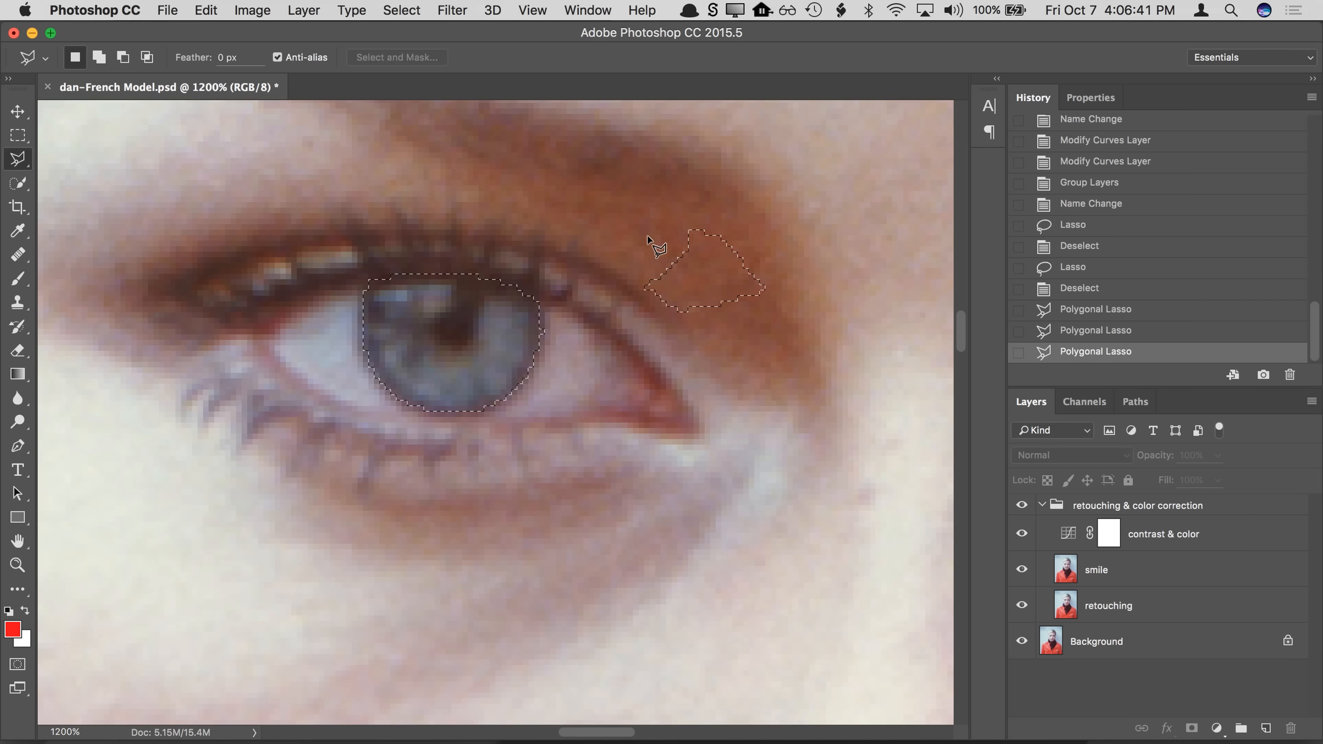
Step: Subtract the rest of the eyelid region by outlining it completely with the Polygonal Lasso, leaving only the iris selected
{"action": "left_click", "coordinate": [649, 237], "text": "alt"}
{"action": "left_click", "coordinate": [683, 196]}
{"action": "left_click", "coordinate": [767, 212]}
{"action": "left_click", "coordinate": [805, 276]}
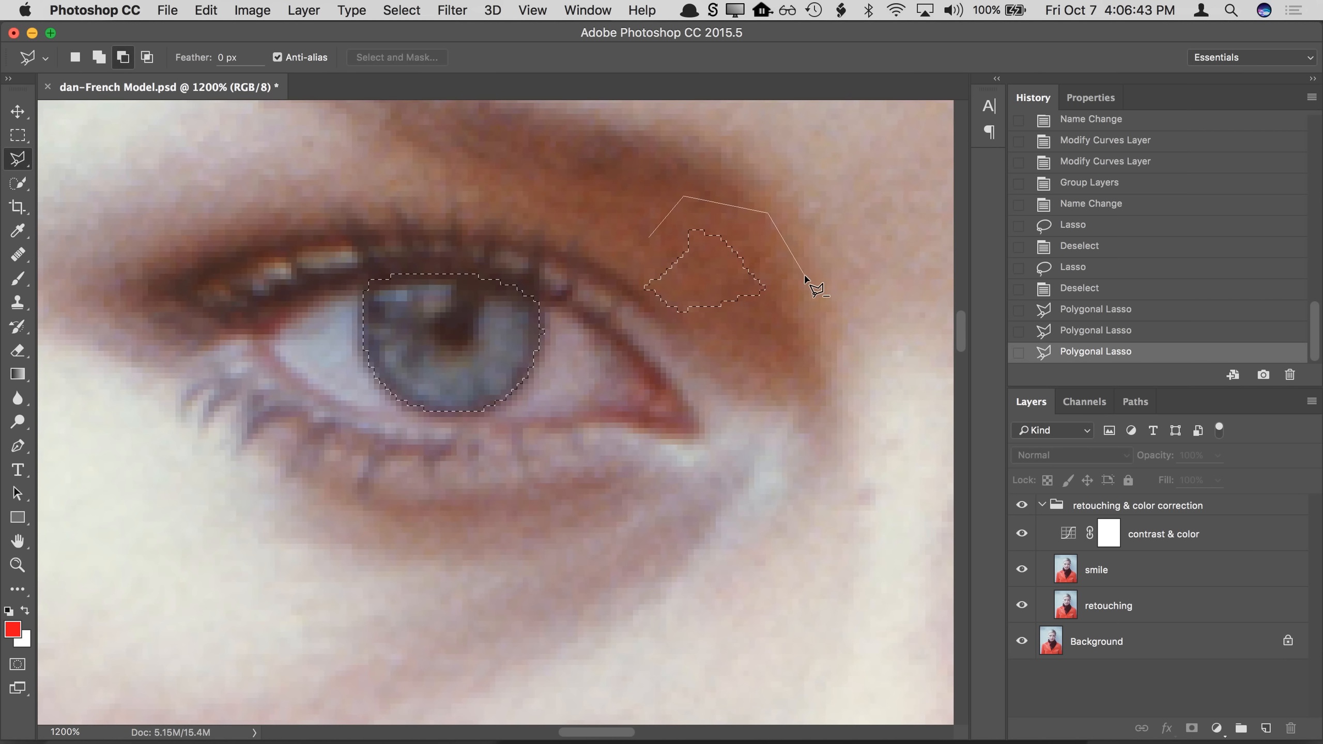
{"action": "left_click", "coordinate": [784, 335]}
{"action": "left_click", "coordinate": [676, 354]}
{"action": "left_click", "coordinate": [634, 324]}
{"action": "left_click", "coordinate": [606, 289]}
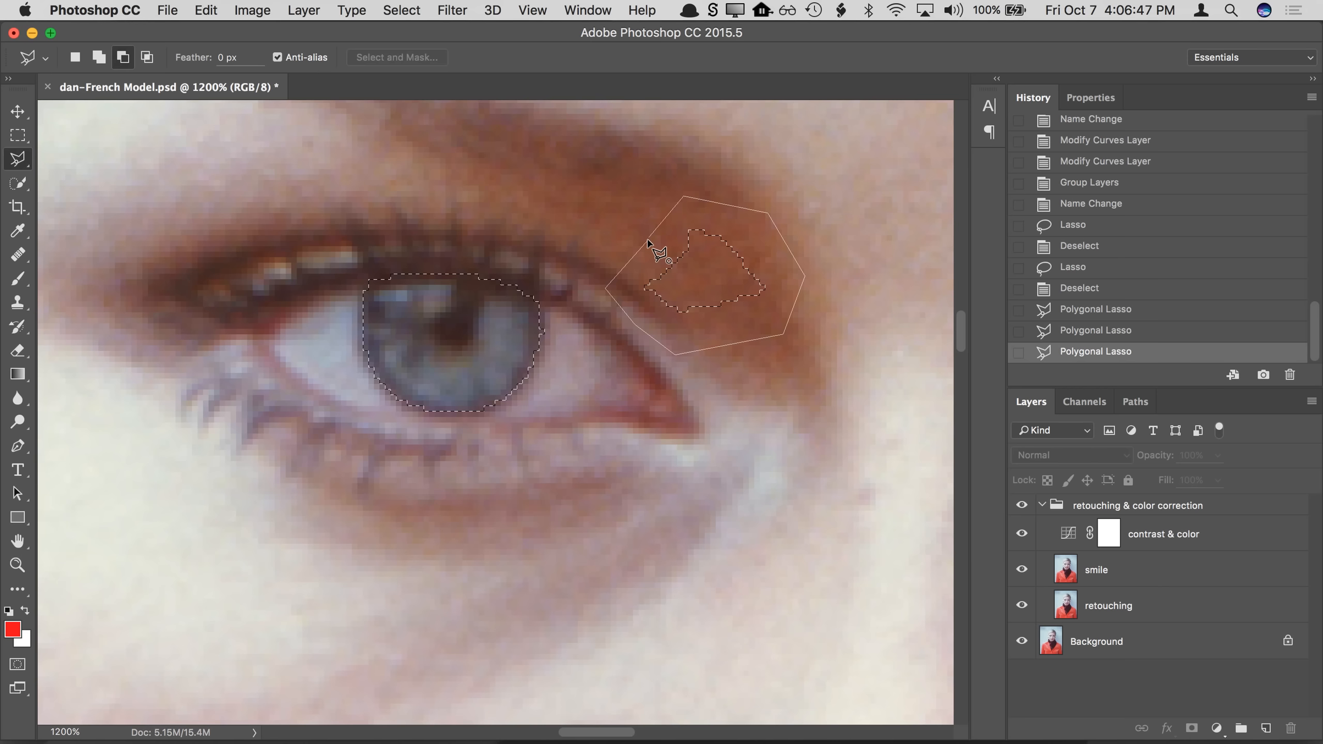
{"action": "left_click", "coordinate": [647, 240]}
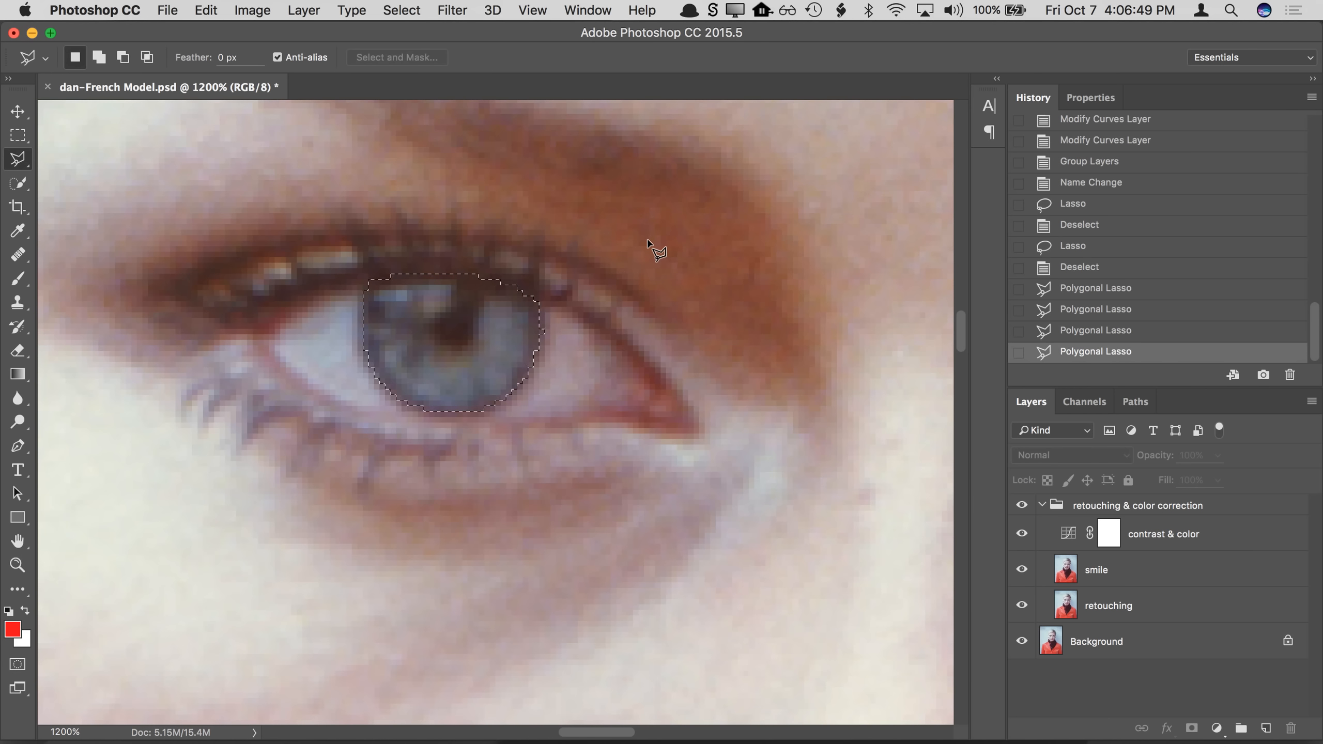
Step: Add the iris of the model's left eye to the selection by tracing closely around it with the Polygonal Lasso tool
{"action": "key", "text": "super+minus"}
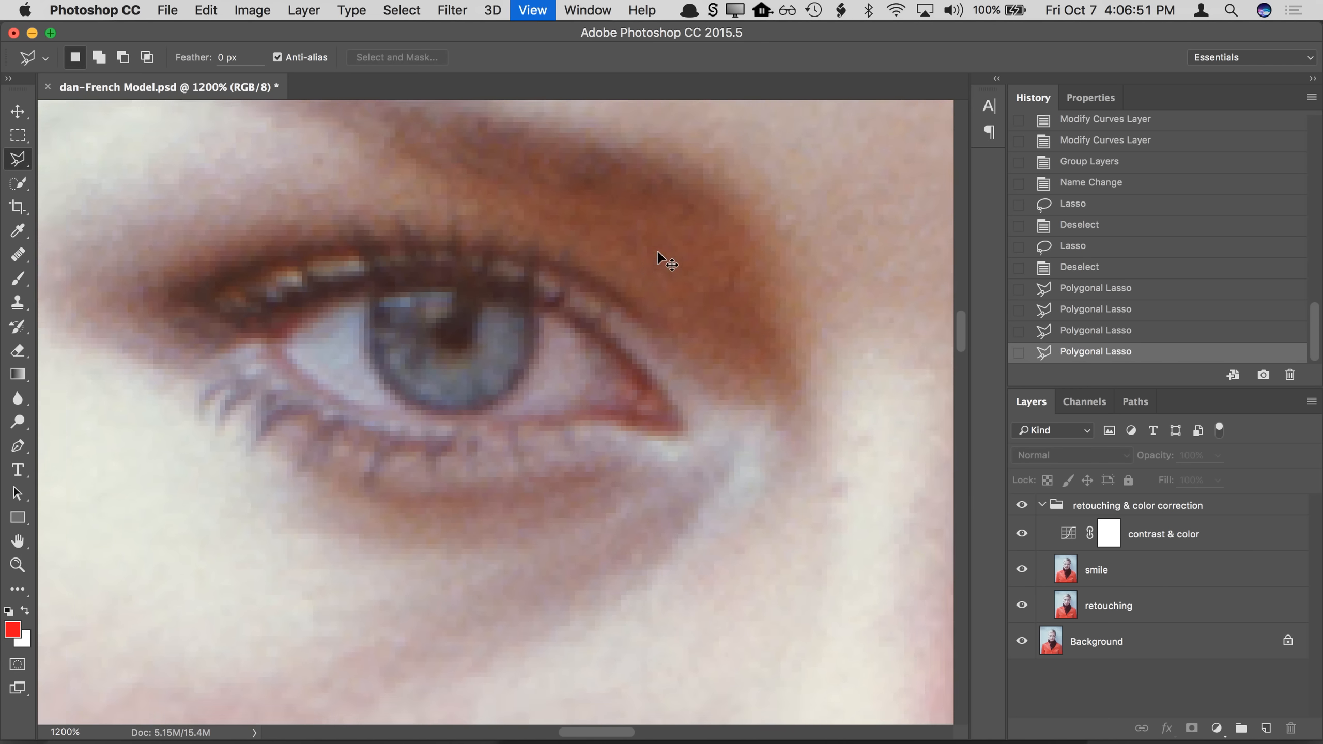
{"action": "left_click_drag", "start_coordinate": [697, 304], "coordinate": [463, 287]}
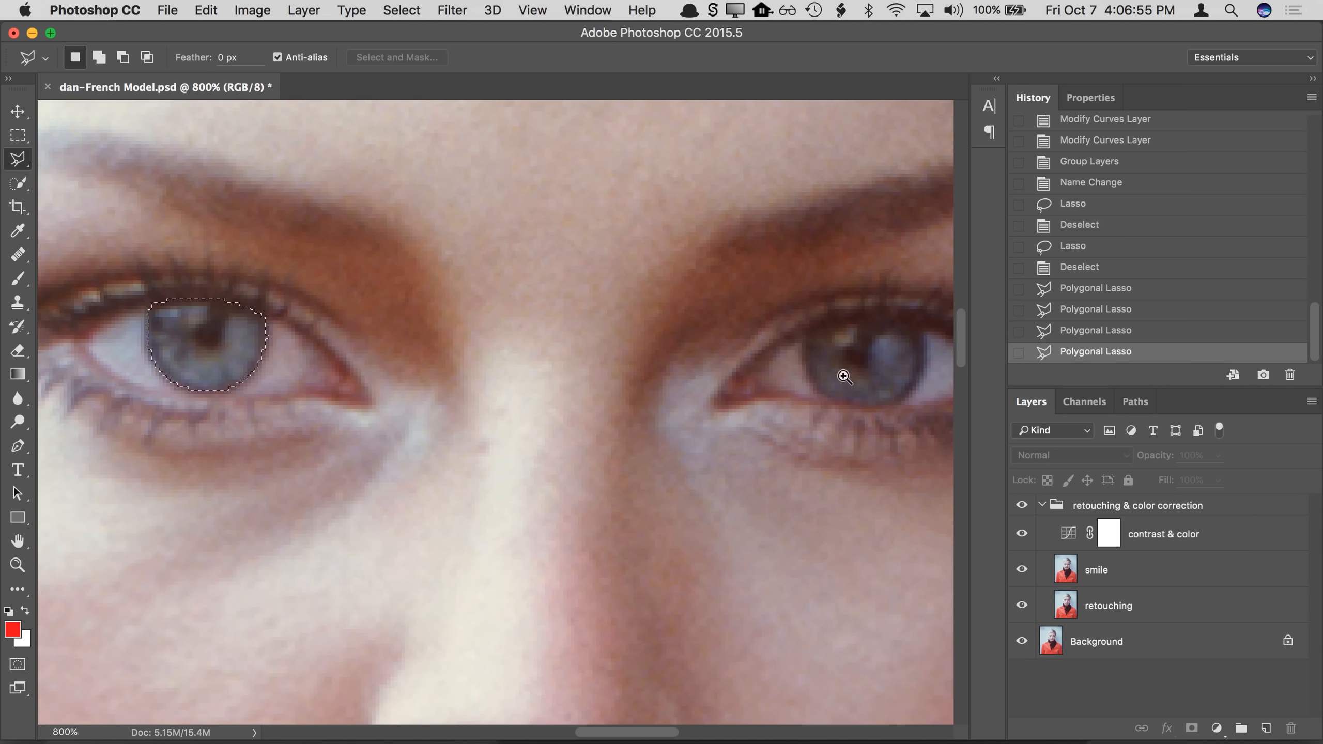
{"action": "left_click", "coordinate": [860, 369], "text": "super"}
{"action": "left_click", "coordinate": [862, 369], "text": "super"}
{"action": "left_click_drag", "start_coordinate": [877, 369], "coordinate": [604, 360]}
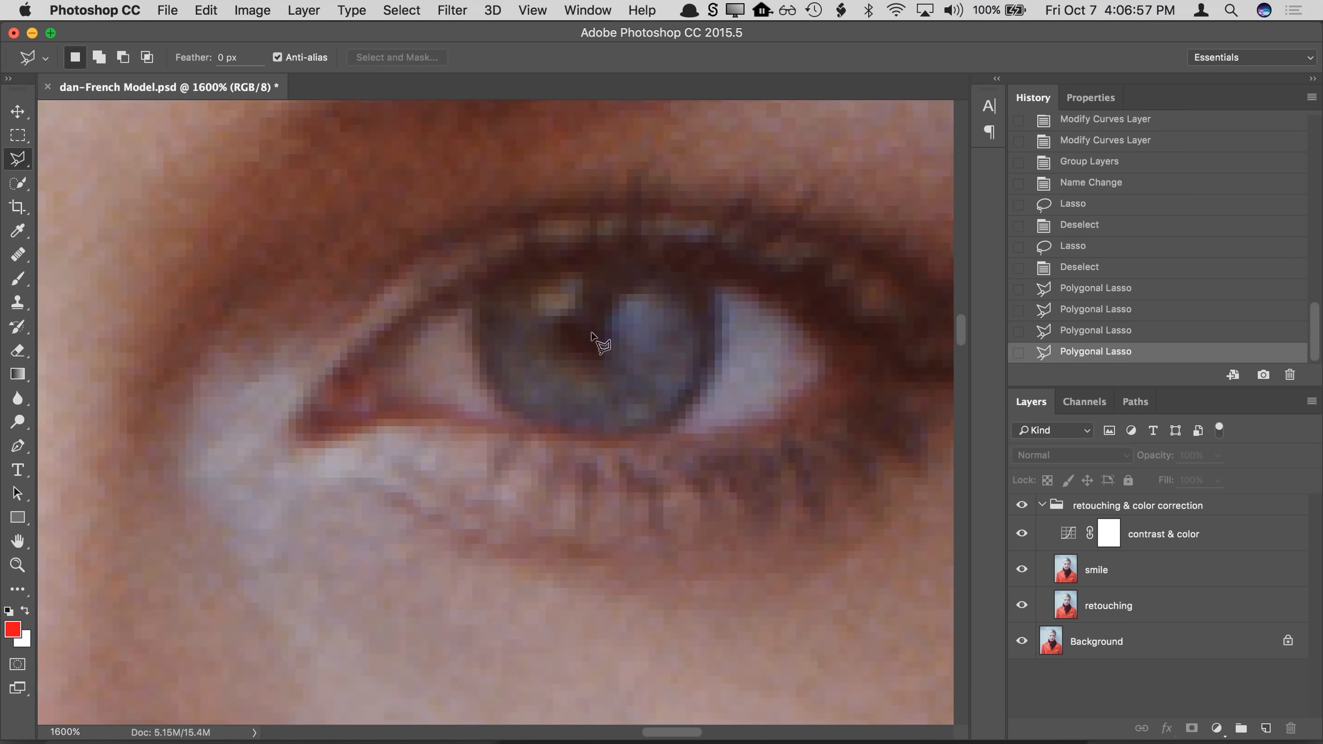
{"action": "key", "text": "shift"}
{"action": "left_click", "coordinate": [481, 290]}
{"action": "left_click", "coordinate": [506, 272]}
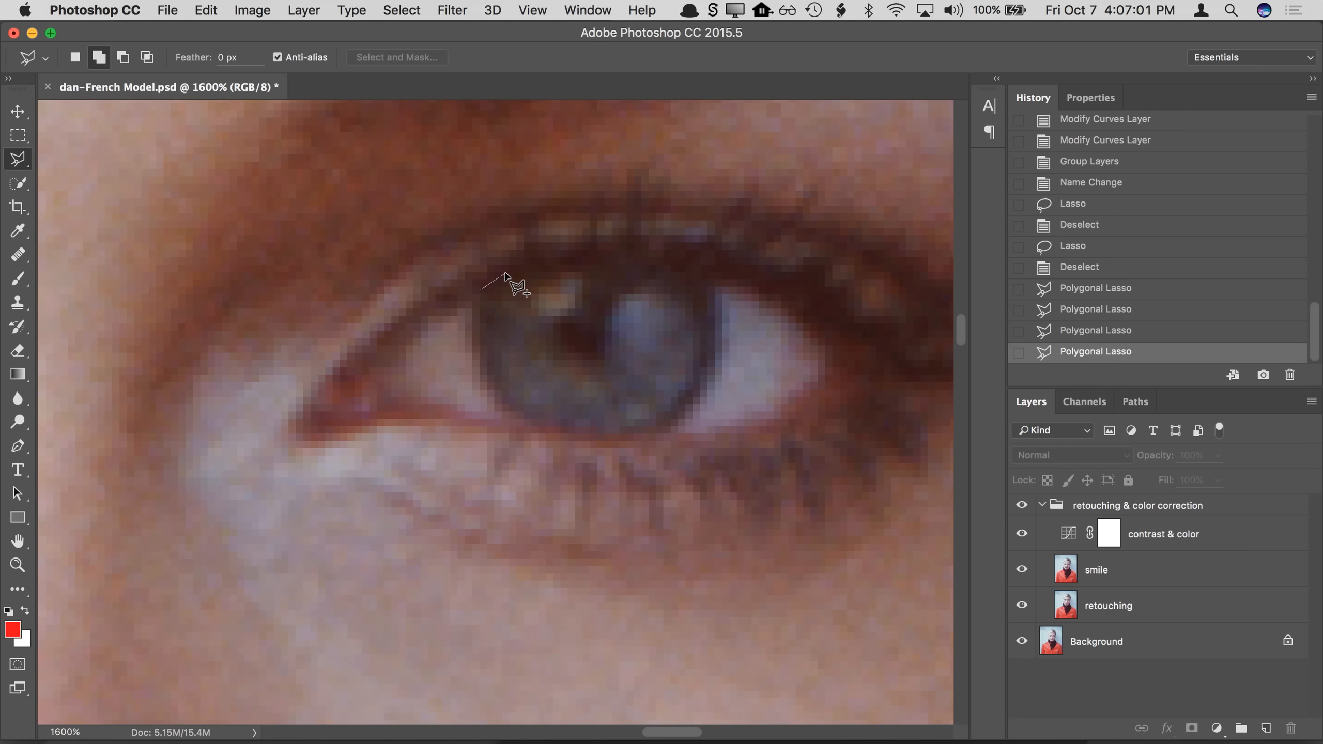
{"action": "left_click", "coordinate": [577, 259]}
{"action": "left_click", "coordinate": [623, 255]}
{"action": "left_click", "coordinate": [679, 263]}
{"action": "left_click", "coordinate": [703, 270]}
{"action": "left_click", "coordinate": [715, 303]}
{"action": "left_click", "coordinate": [717, 337]}
{"action": "left_click", "coordinate": [707, 377]}
{"action": "left_click", "coordinate": [688, 408]}
{"action": "left_click", "coordinate": [657, 428]}
{"action": "left_click", "coordinate": [629, 433]}
{"action": "left_click", "coordinate": [571, 428]}
{"action": "left_click", "coordinate": [524, 420]}
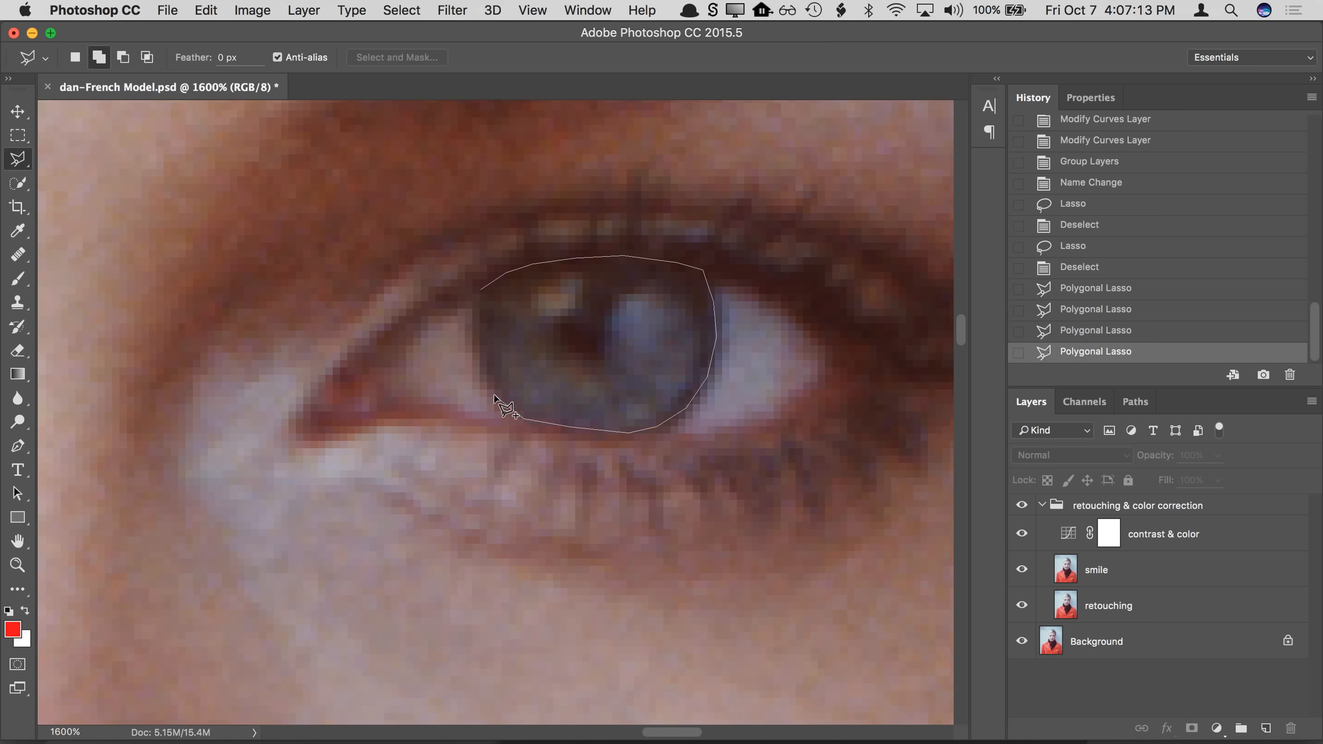
{"action": "left_click", "coordinate": [497, 397]}
{"action": "left_click", "coordinate": [476, 358]}
{"action": "left_click", "coordinate": [473, 320]}
{"action": "left_click", "coordinate": [479, 295]}
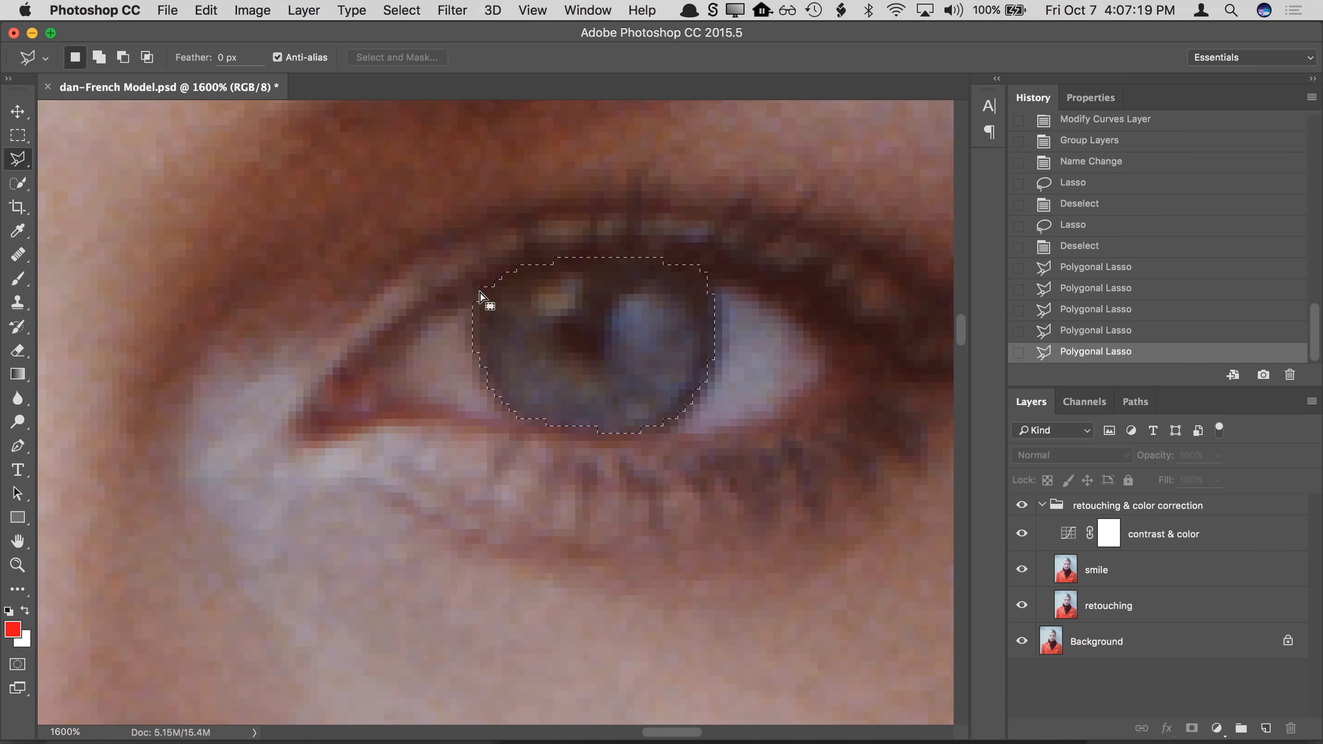
Step: Examine both eyes together with the selection edges hidden and with them shown
{"action": "key", "text": "super+h"}
{"action": "key", "text": "super+minus"}
{"action": "key", "text": "super+minus"}
{"action": "key", "text": "super+minus"}
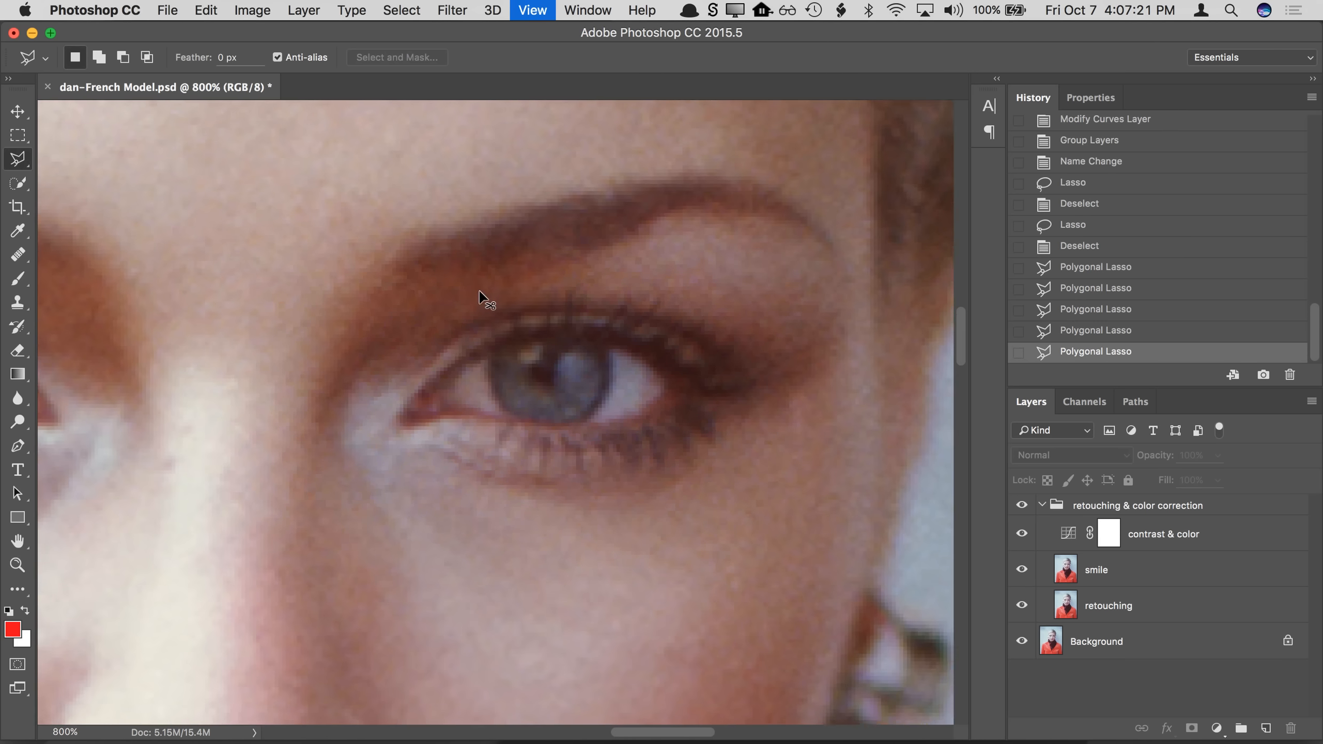
{"action": "left_click_drag", "start_coordinate": [478, 292], "coordinate": [638, 242]}
{"action": "key", "text": "super+h"}
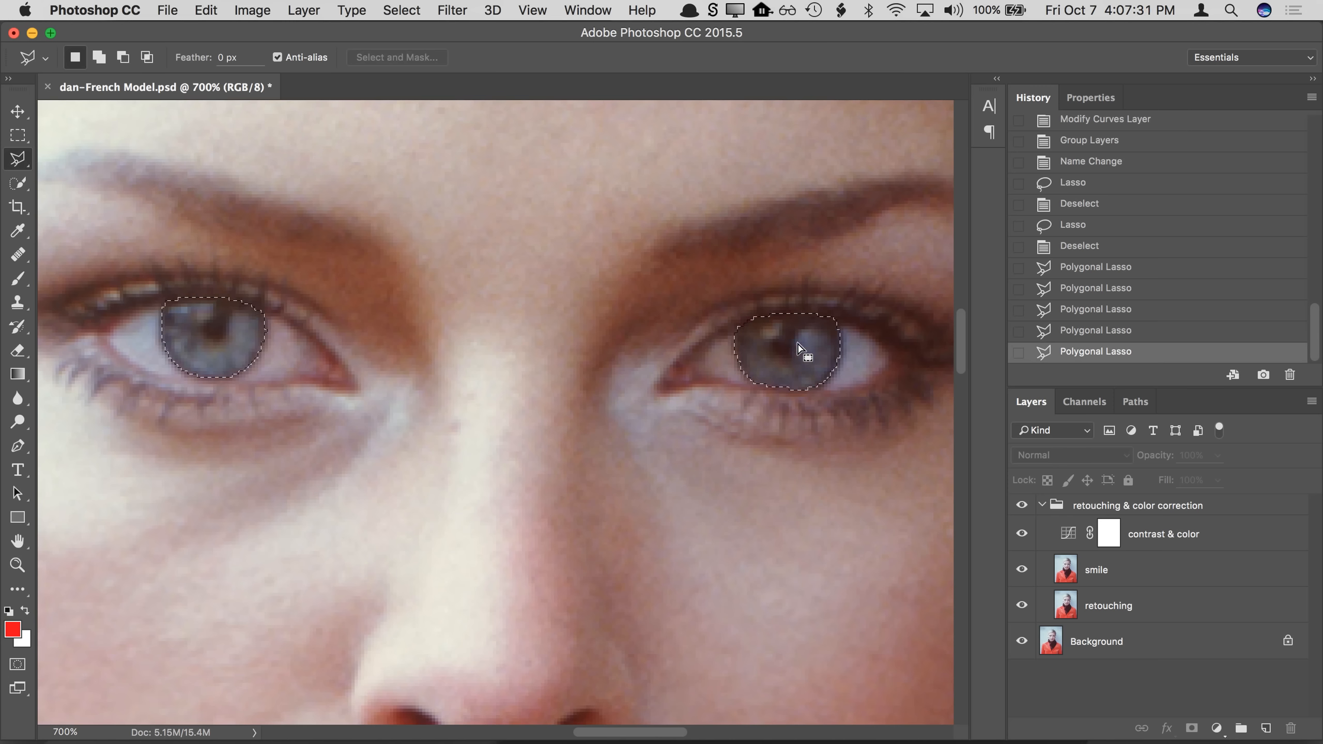
{"action": "left_click_drag", "start_coordinate": [639, 333], "coordinate": [647, 332]}
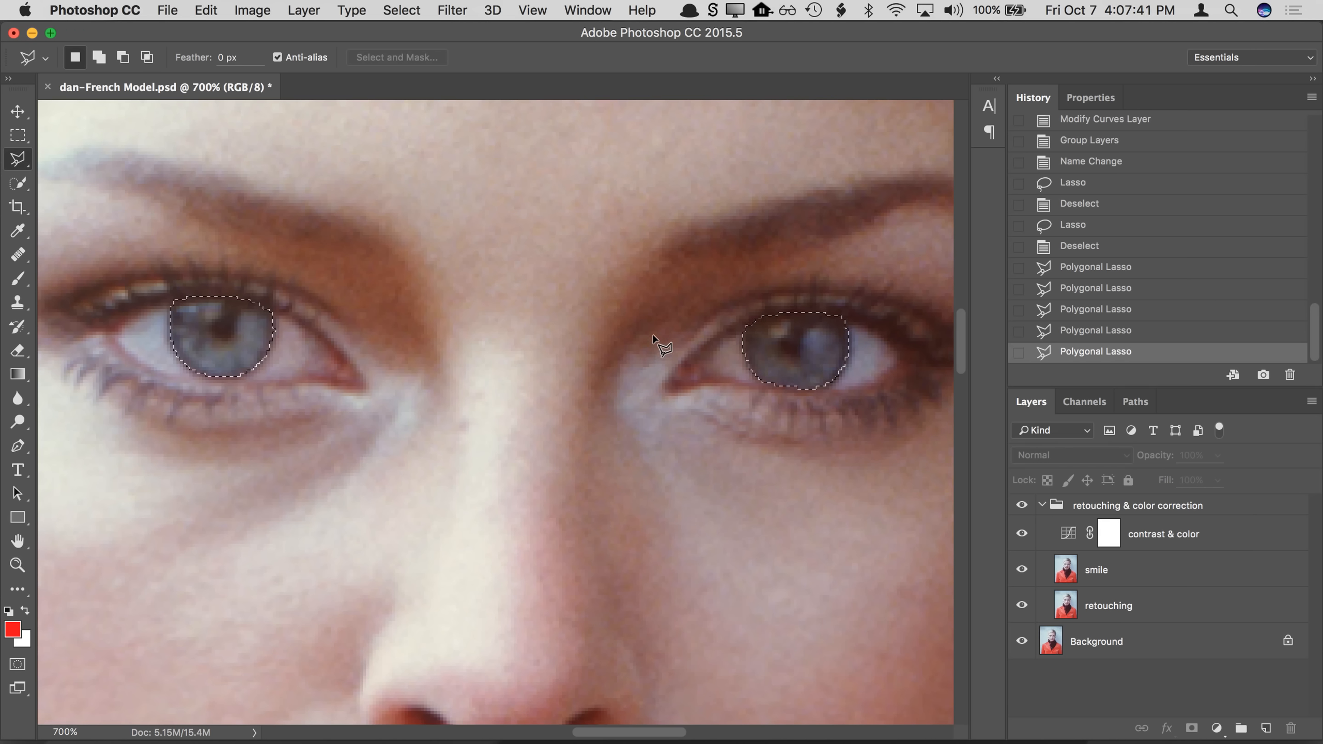
Step: Add a Hue/Saturation adjustment layer above contrast & color, masked to the selected irises, and set its hue to -129
{"action": "left_click", "coordinate": [1071, 535]}
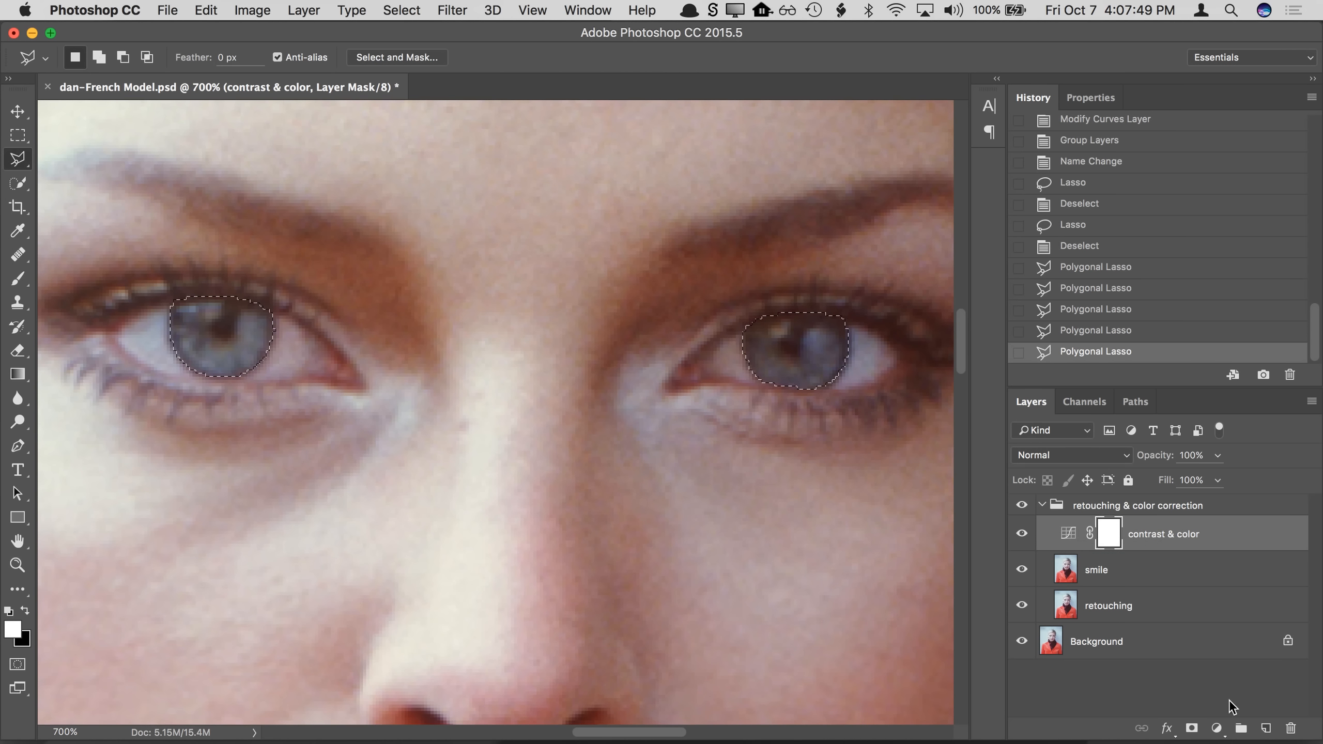
{"action": "left_click", "coordinate": [1216, 728]}
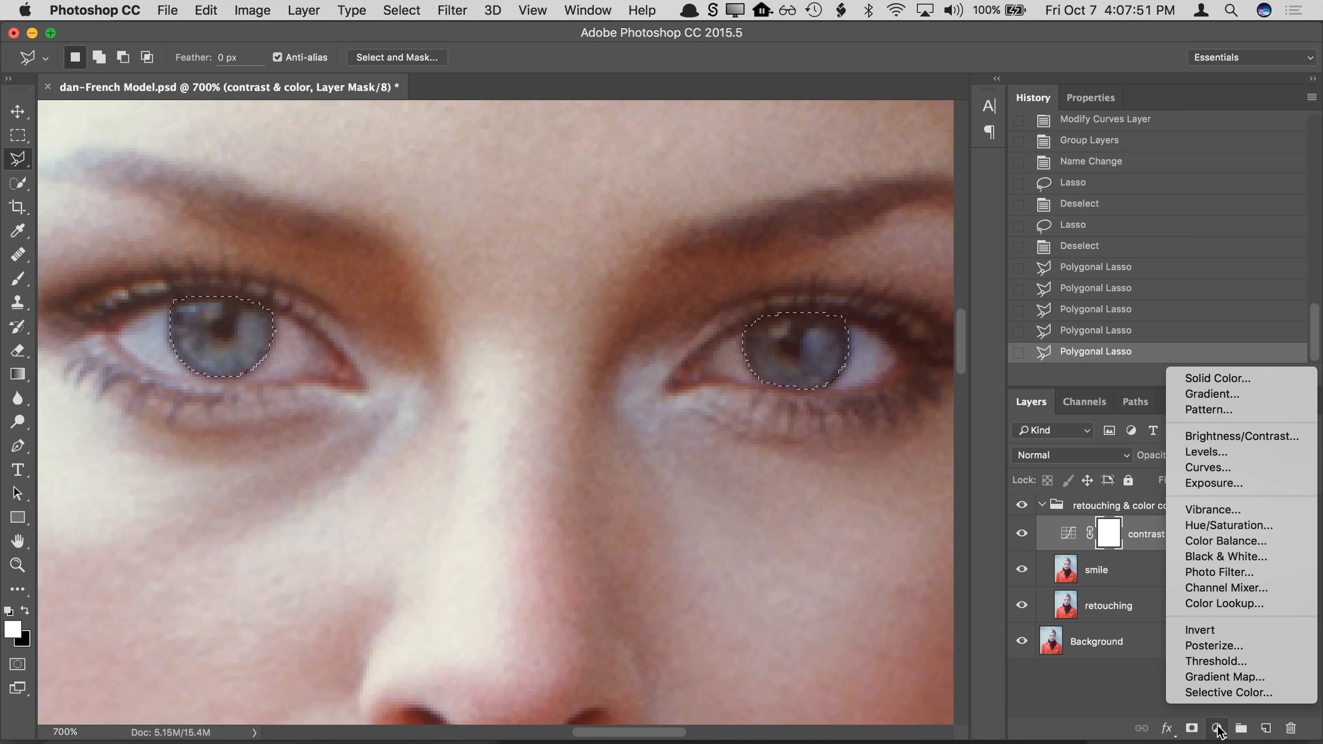
{"action": "left_click", "coordinate": [1191, 525]}
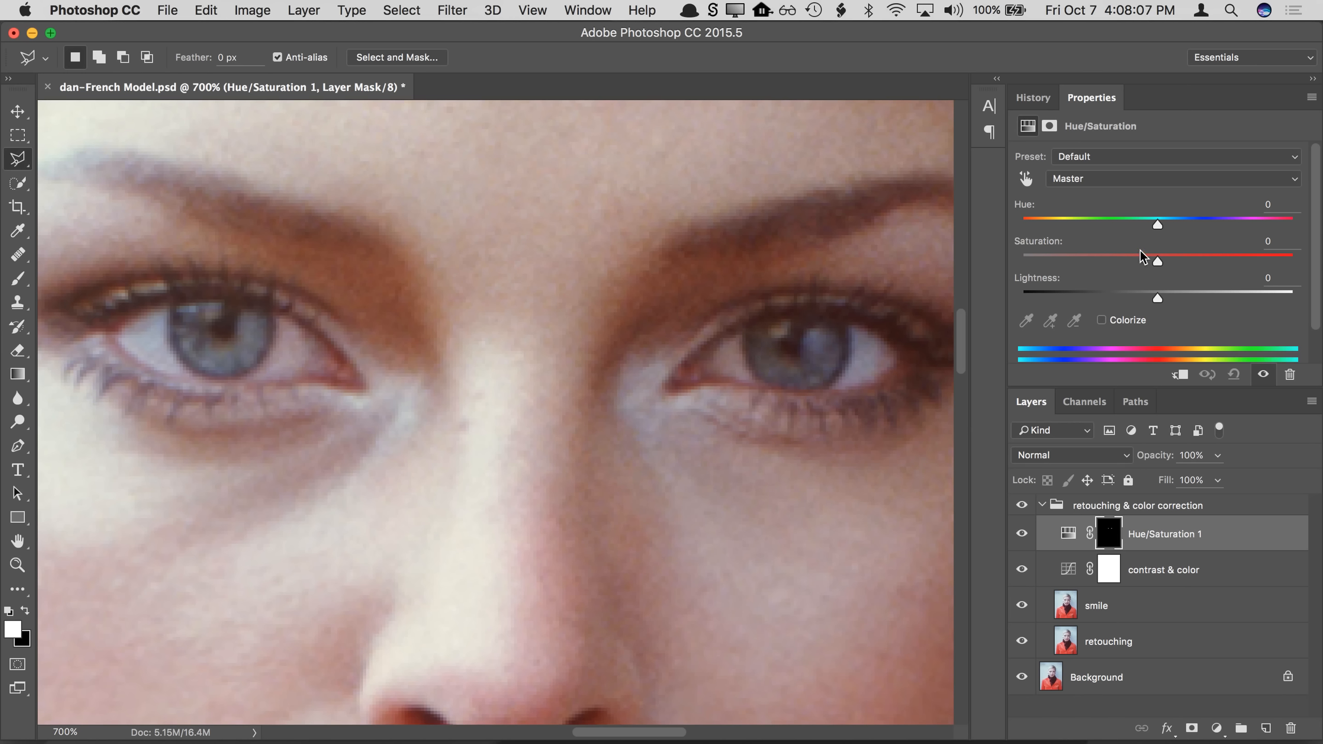
{"action": "mouse_move", "coordinate": [1151, 223]}
{"action": "left_mouse_down"}
{"action": "mouse_move", "coordinate": [1032, 235]}
{"action": "mouse_move", "coordinate": [1152, 232]}
{"action": "left_mouse_up"}
{"action": "left_click_drag", "start_coordinate": [1147, 222], "coordinate": [1066, 224]}
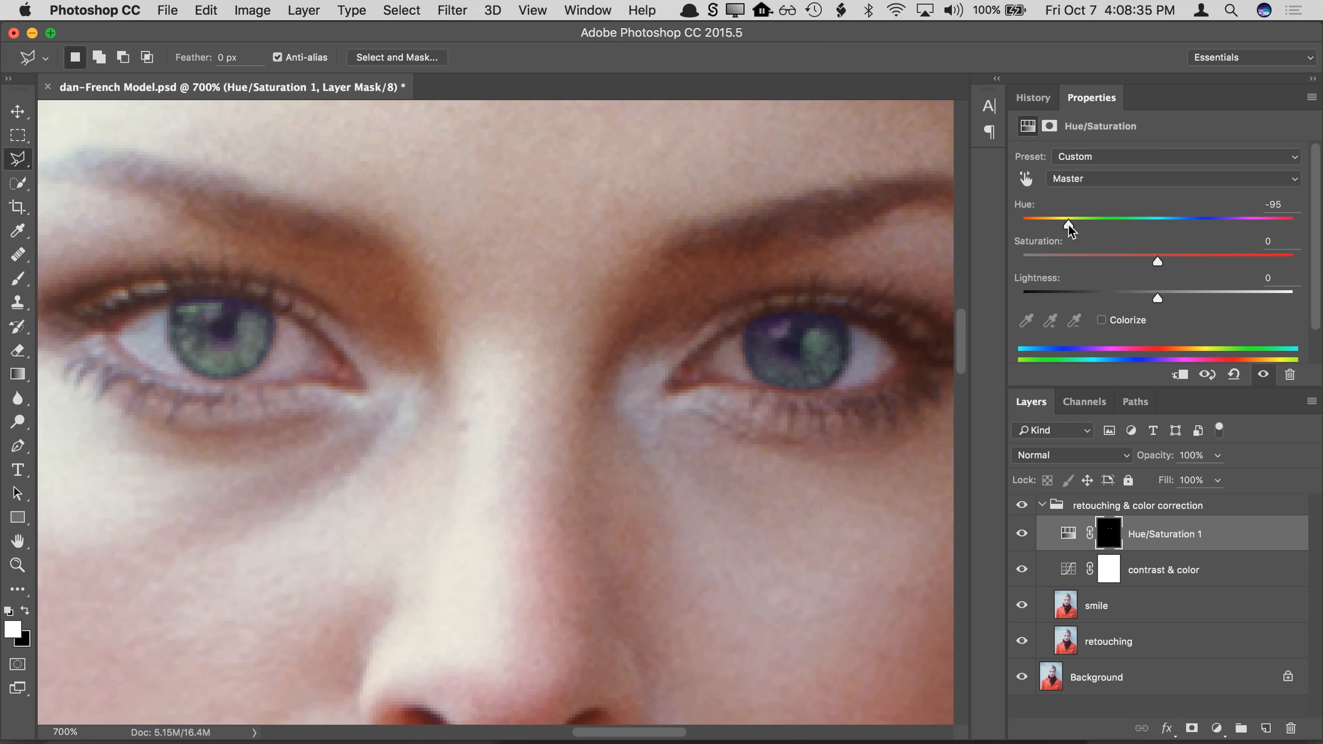
{"action": "left_click_drag", "start_coordinate": [1068, 224], "coordinate": [1050, 226]}
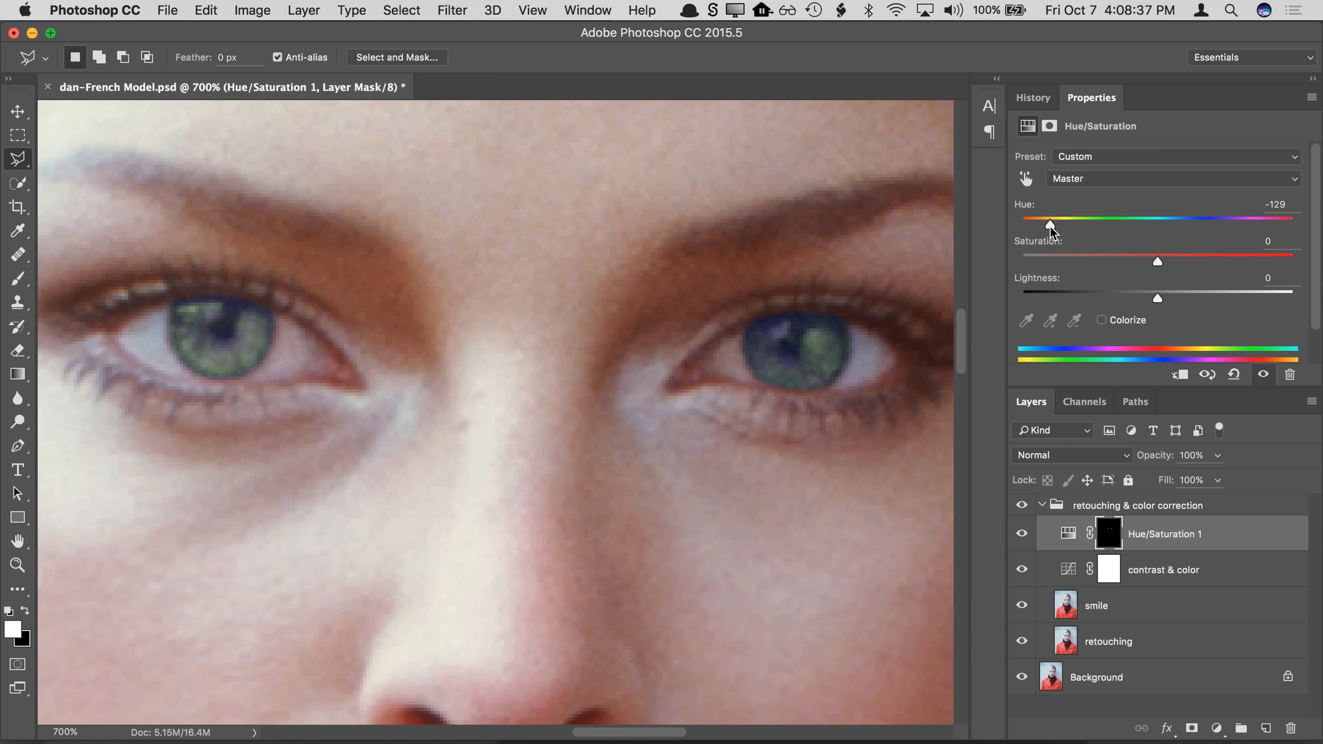
Step: Colorize the irises with a hue of 197 and a saturation of 56
{"action": "left_click", "coordinate": [1101, 320]}
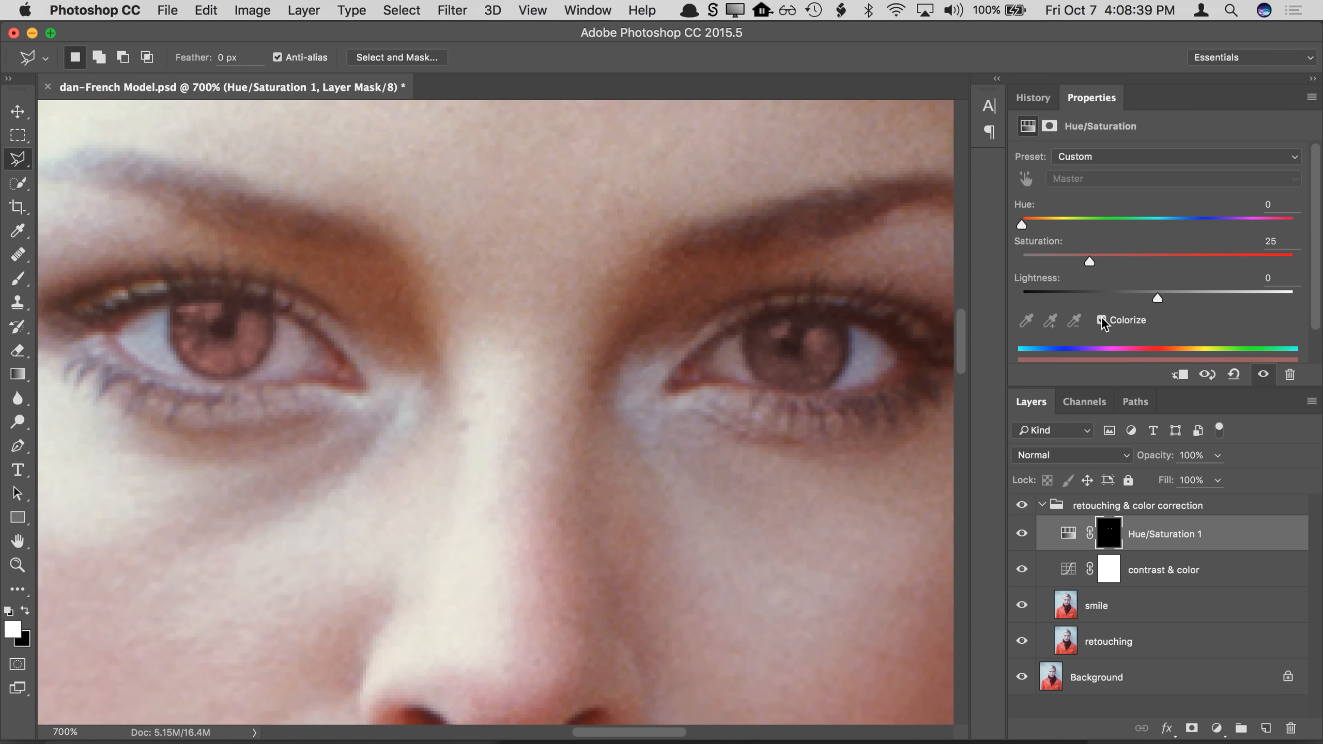
{"action": "left_click_drag", "start_coordinate": [1052, 224], "coordinate": [1171, 224]}
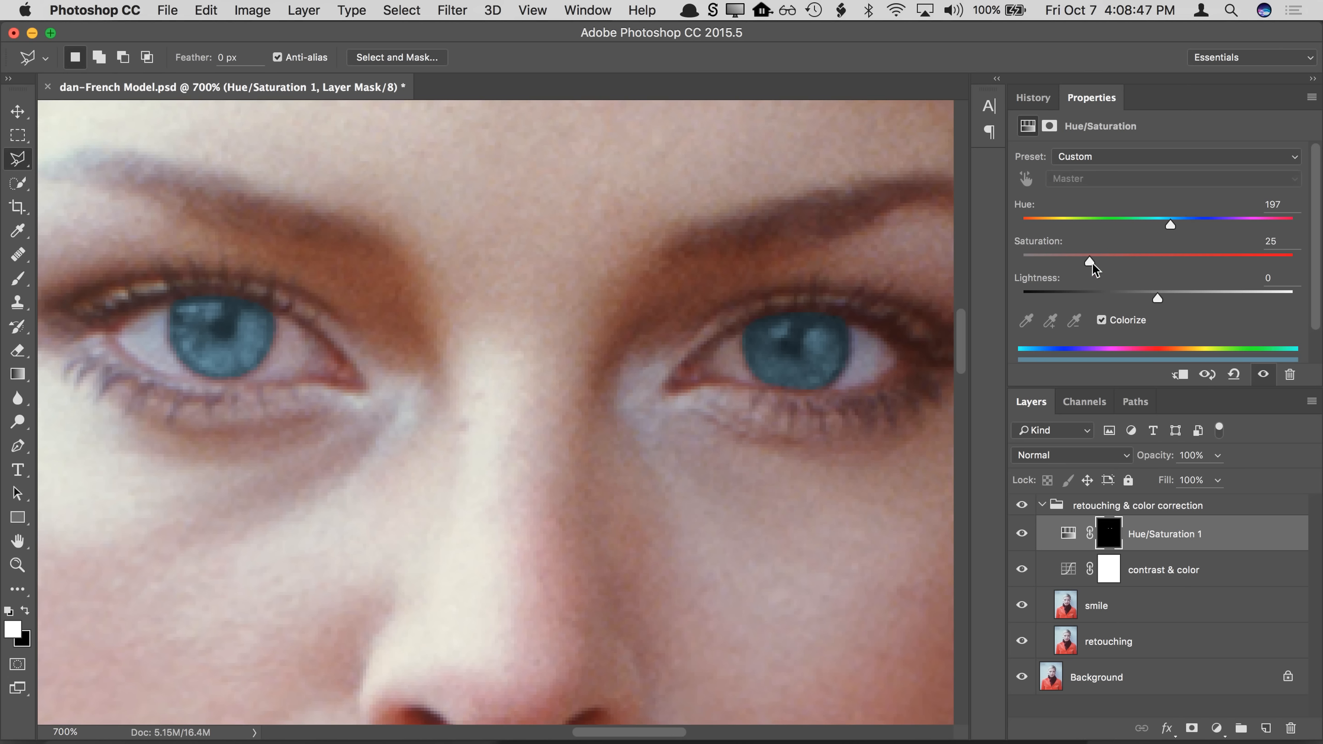
{"action": "left_click_drag", "start_coordinate": [1092, 263], "coordinate": [1174, 269]}
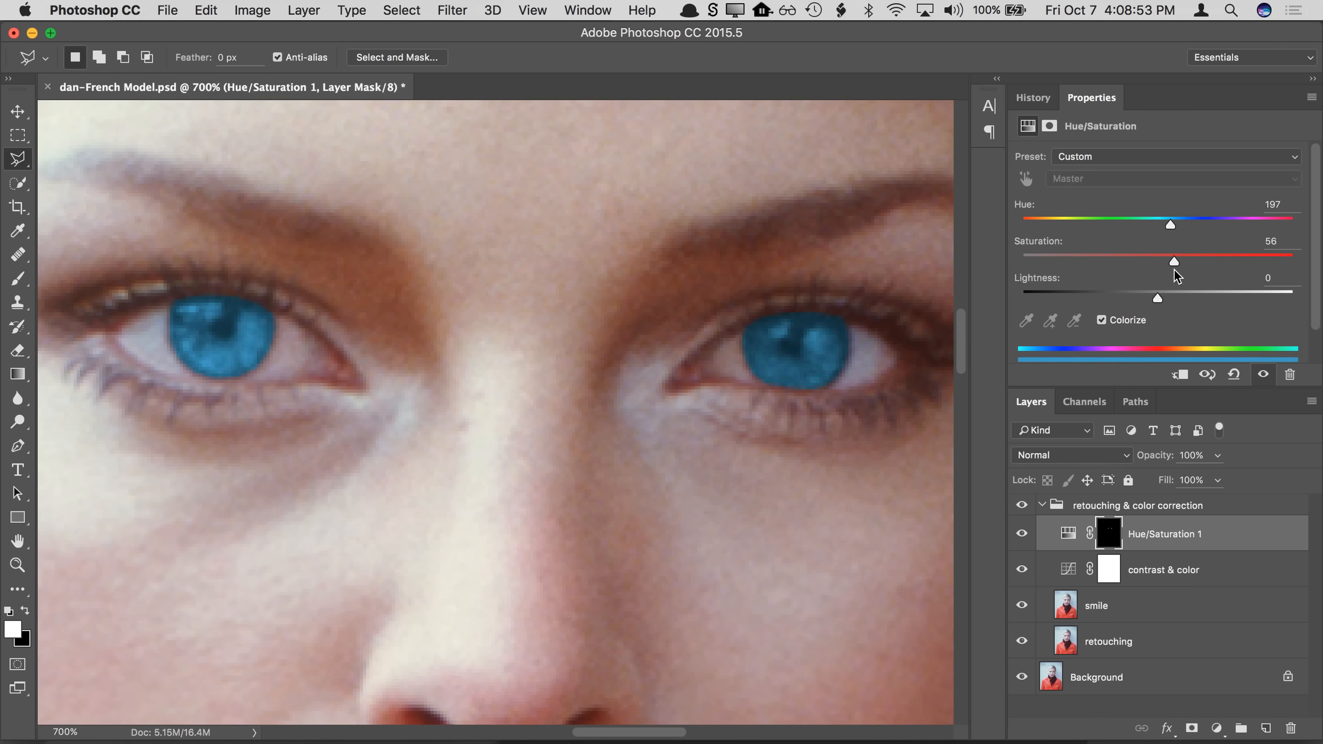
Step: Inspect the edges of the recolored left iris up close and step back in the history to the last Polygonal Lasso selection
{"action": "left_click", "coordinate": [832, 349], "text": "super"}
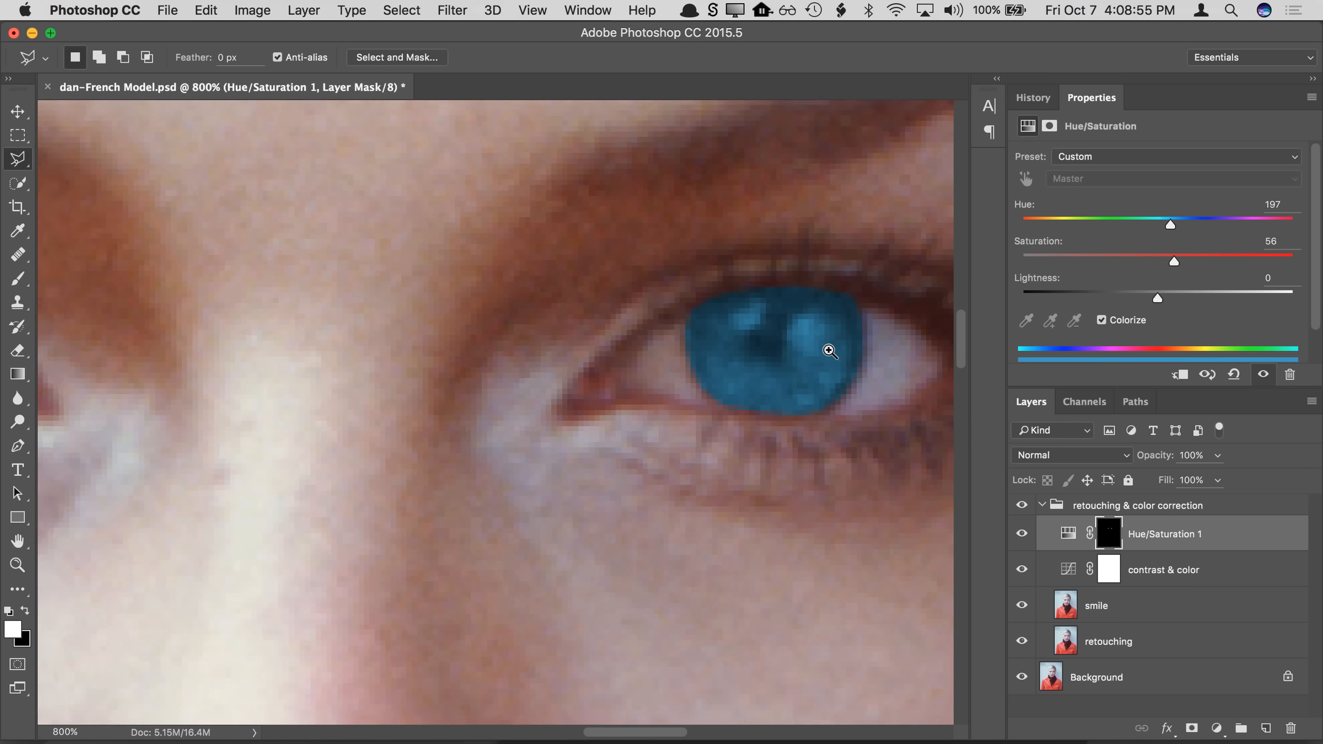
{"action": "left_click", "coordinate": [830, 351], "text": "super"}
{"action": "left_click_drag", "start_coordinate": [830, 349], "coordinate": [759, 364]}
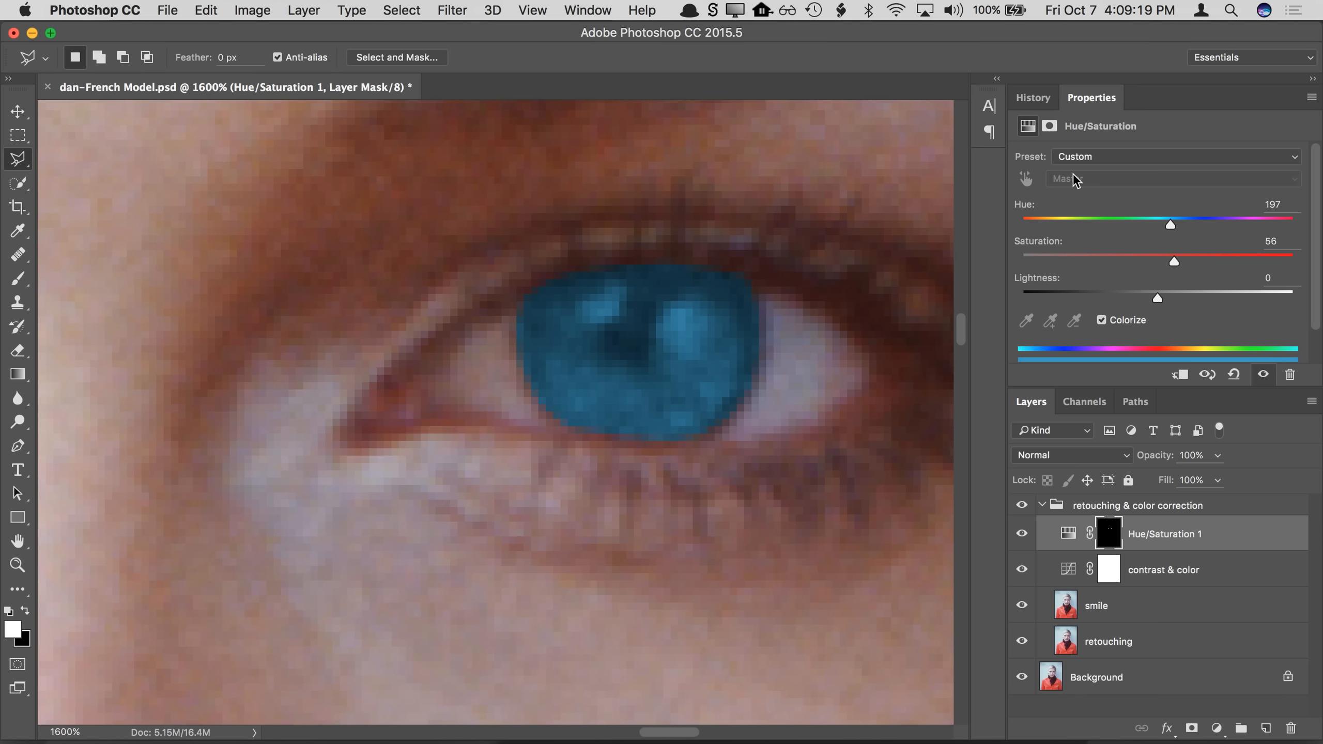
{"action": "left_click", "coordinate": [1023, 99]}
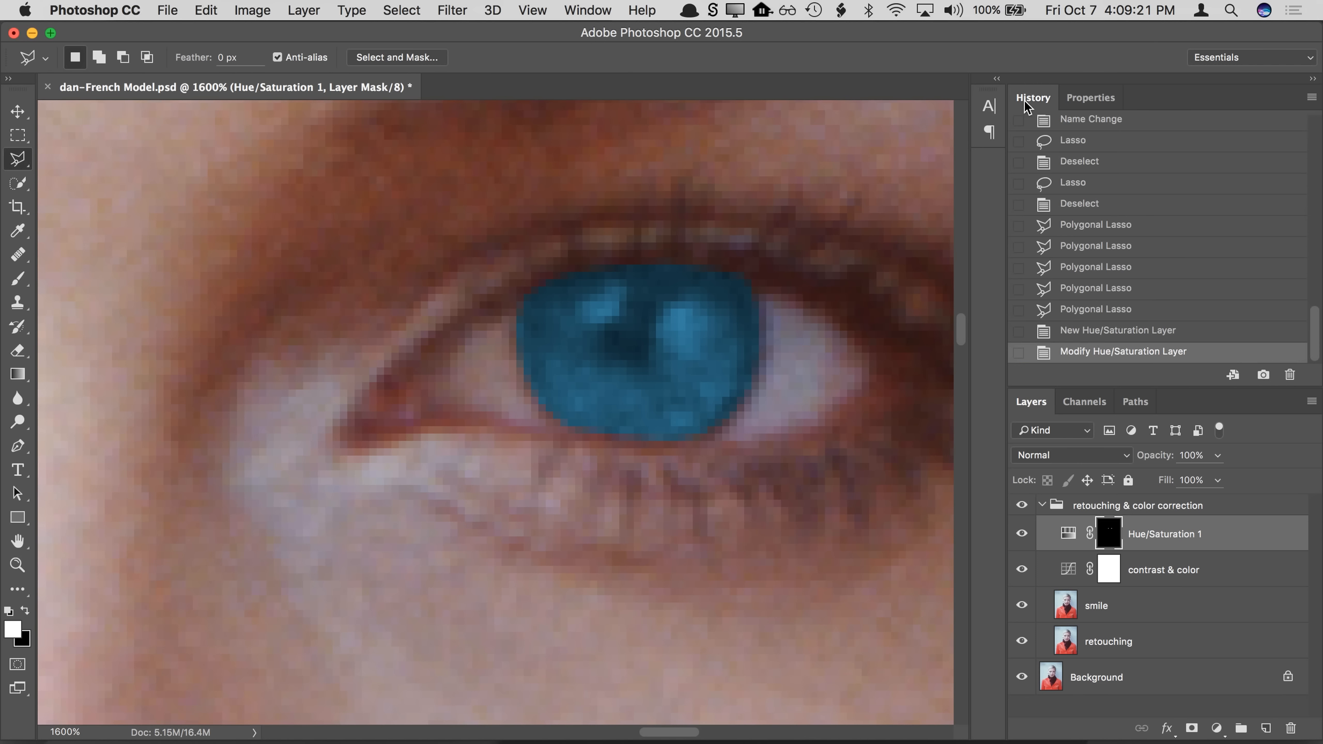
{"action": "left_click", "coordinate": [1091, 311]}
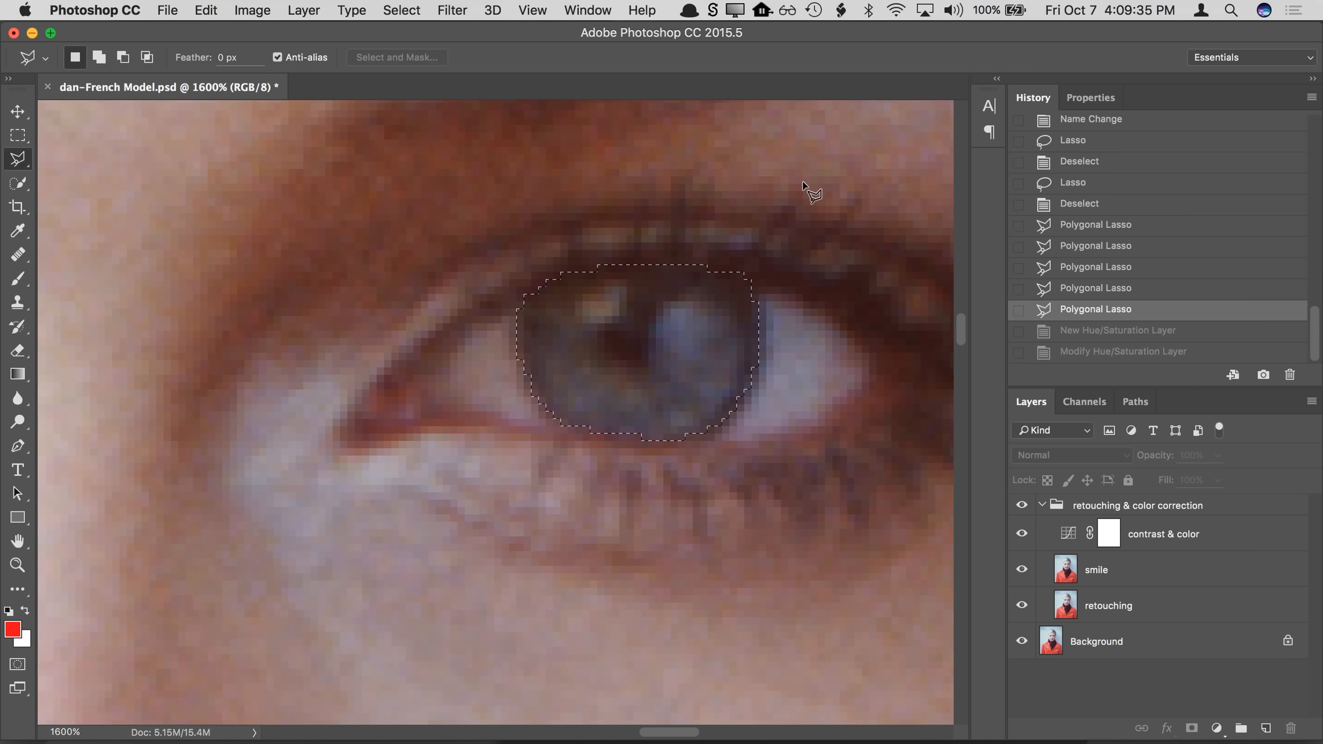
{"action": "left_click", "coordinate": [1047, 295]}
{"action": "left_click", "coordinate": [1053, 308]}
{"action": "left_click", "coordinate": [403, 11]}
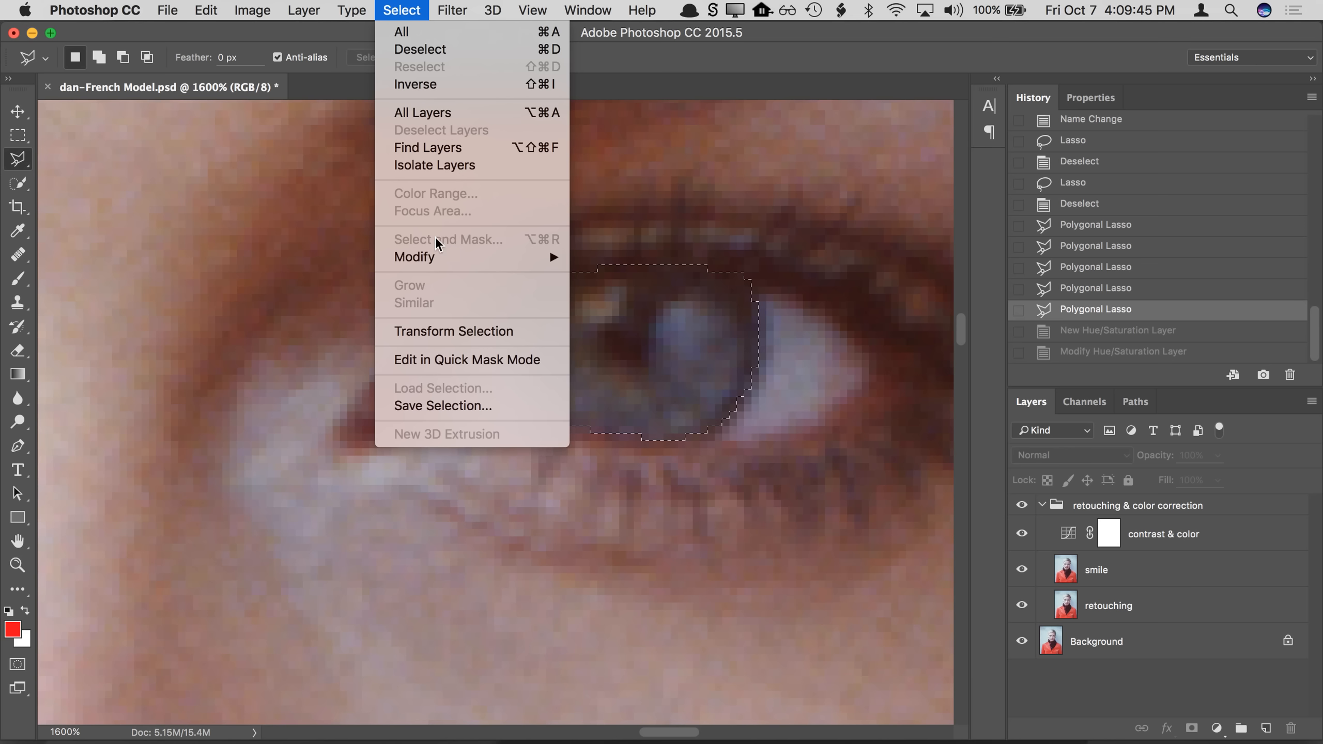
{"action": "left_click", "coordinate": [599, 74]}
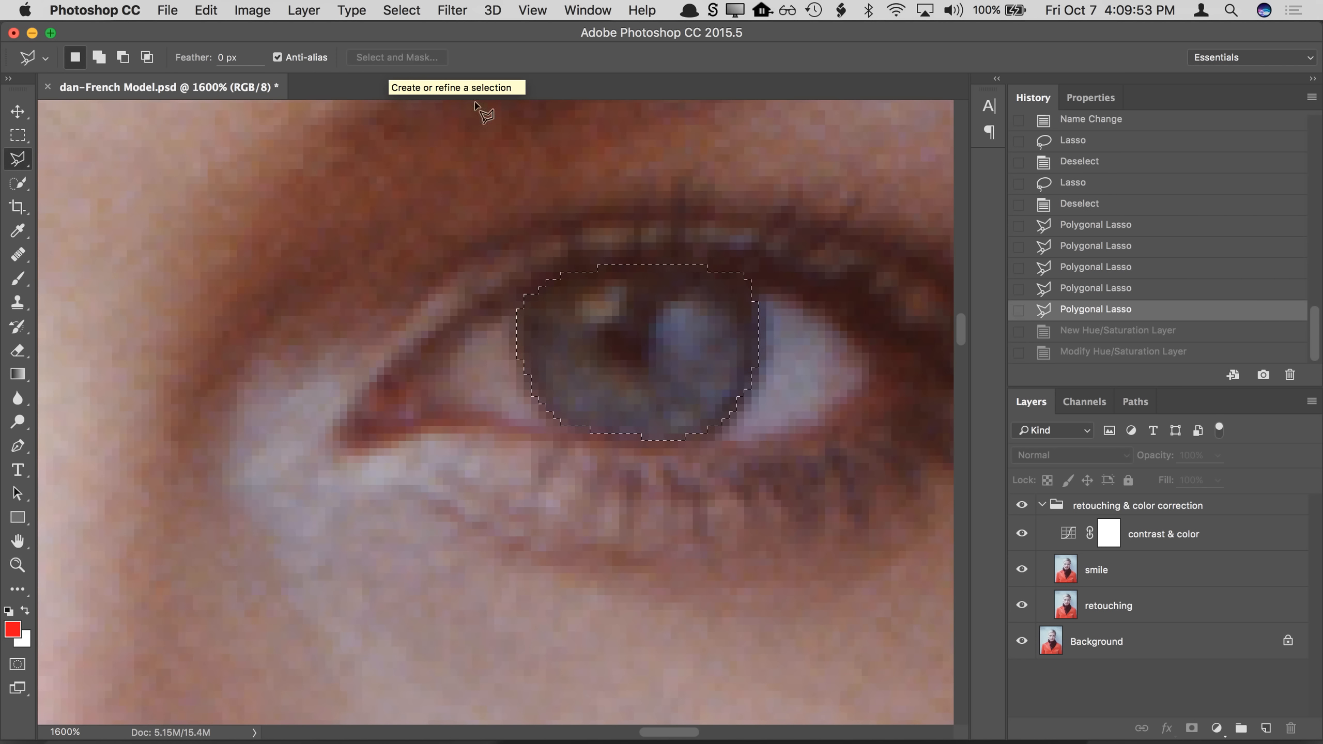
Step: Make the smile layer active while keeping the iris selection, so that Select and Mask can be used
{"action": "left_click", "coordinate": [1064, 573]}
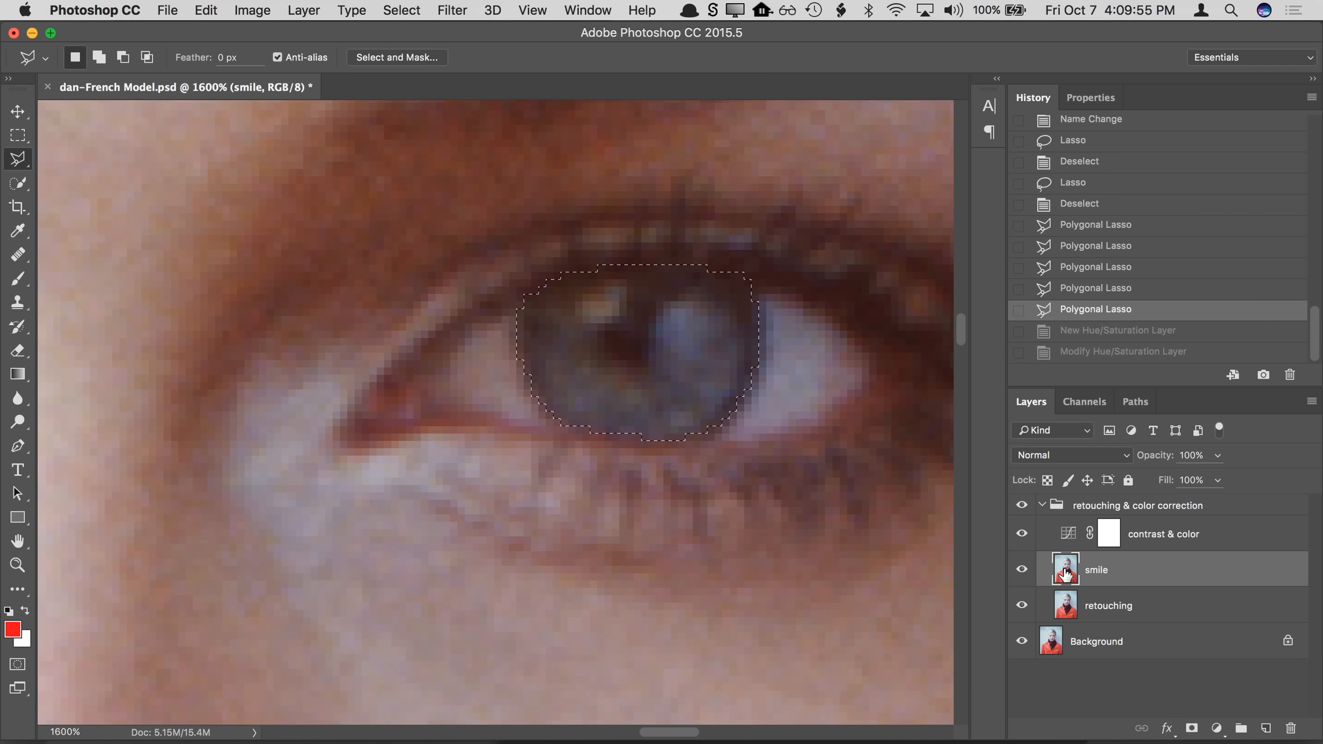
{"action": "left_click", "coordinate": [1120, 678]}
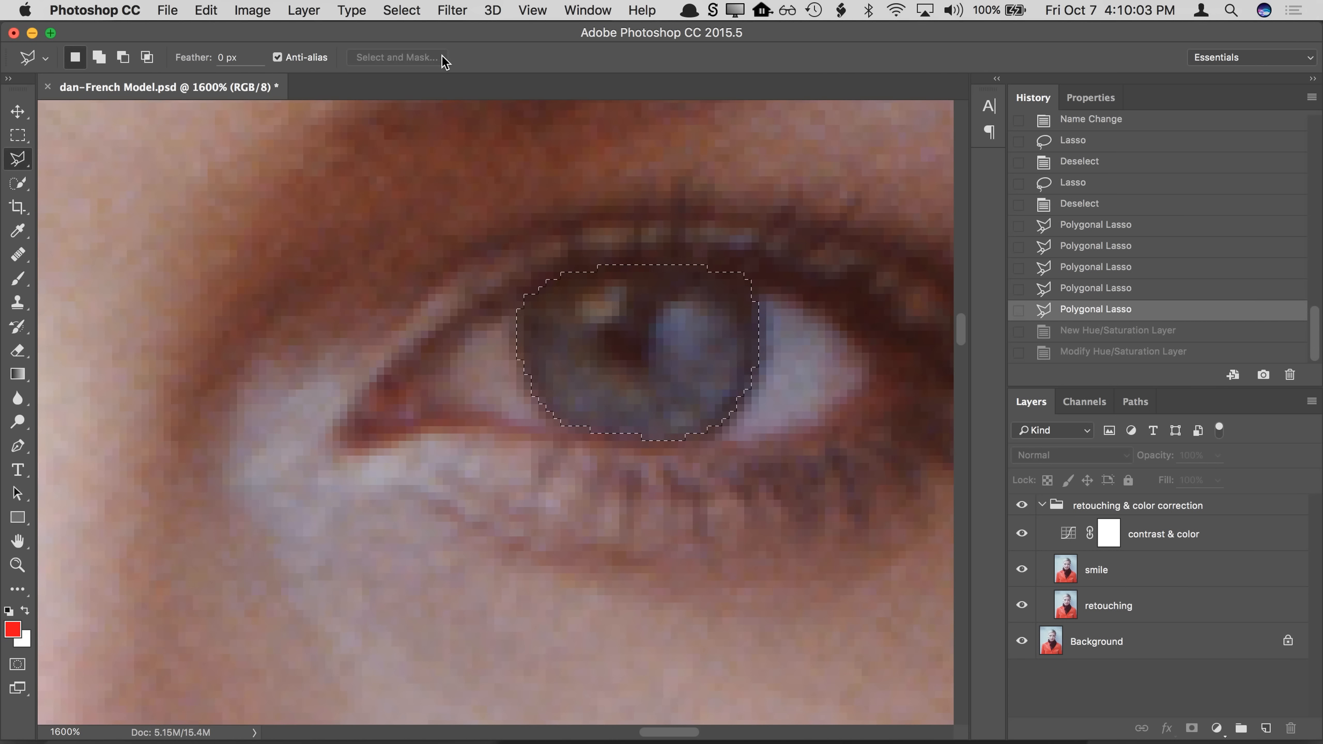
{"action": "left_click", "coordinate": [1067, 573]}
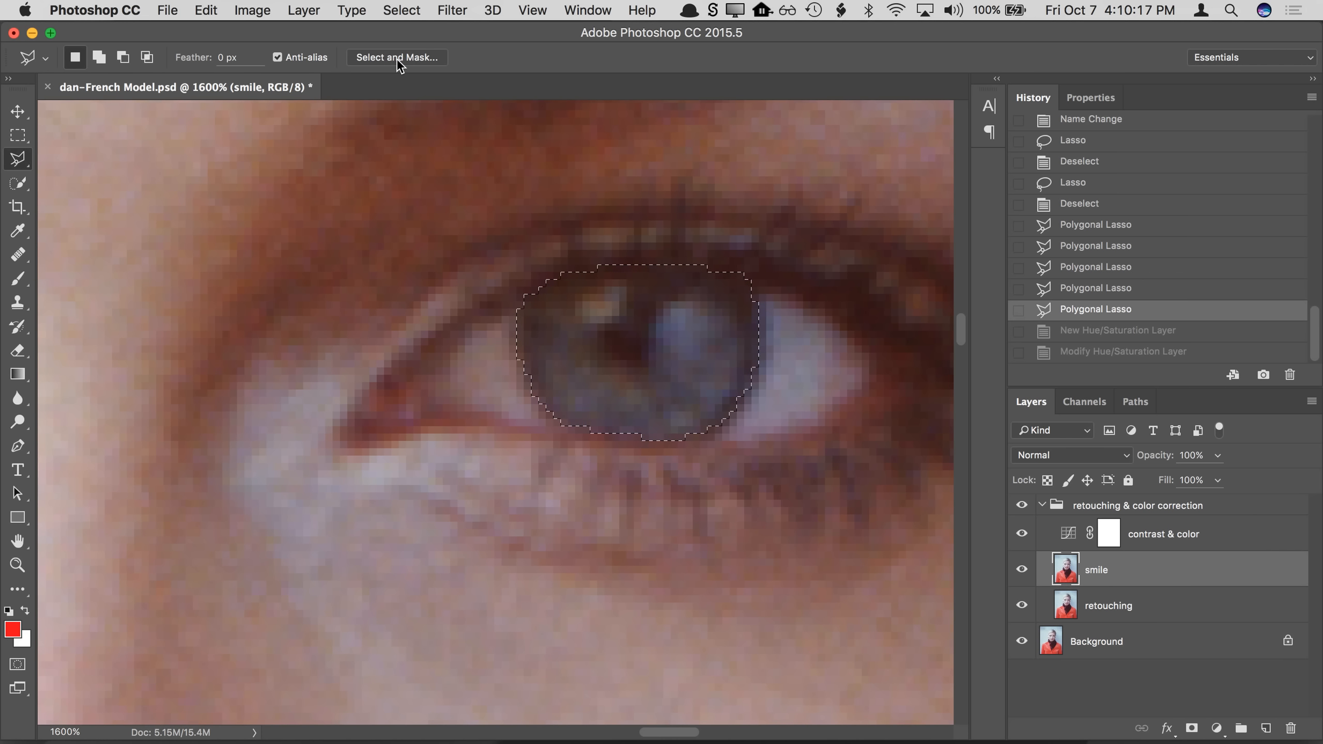
Step: Open the iris selection in Select and Mask, preview it as Overlay and Black & White, and show it On Black at 100% opacity
{"action": "left_click", "coordinate": [401, 10]}
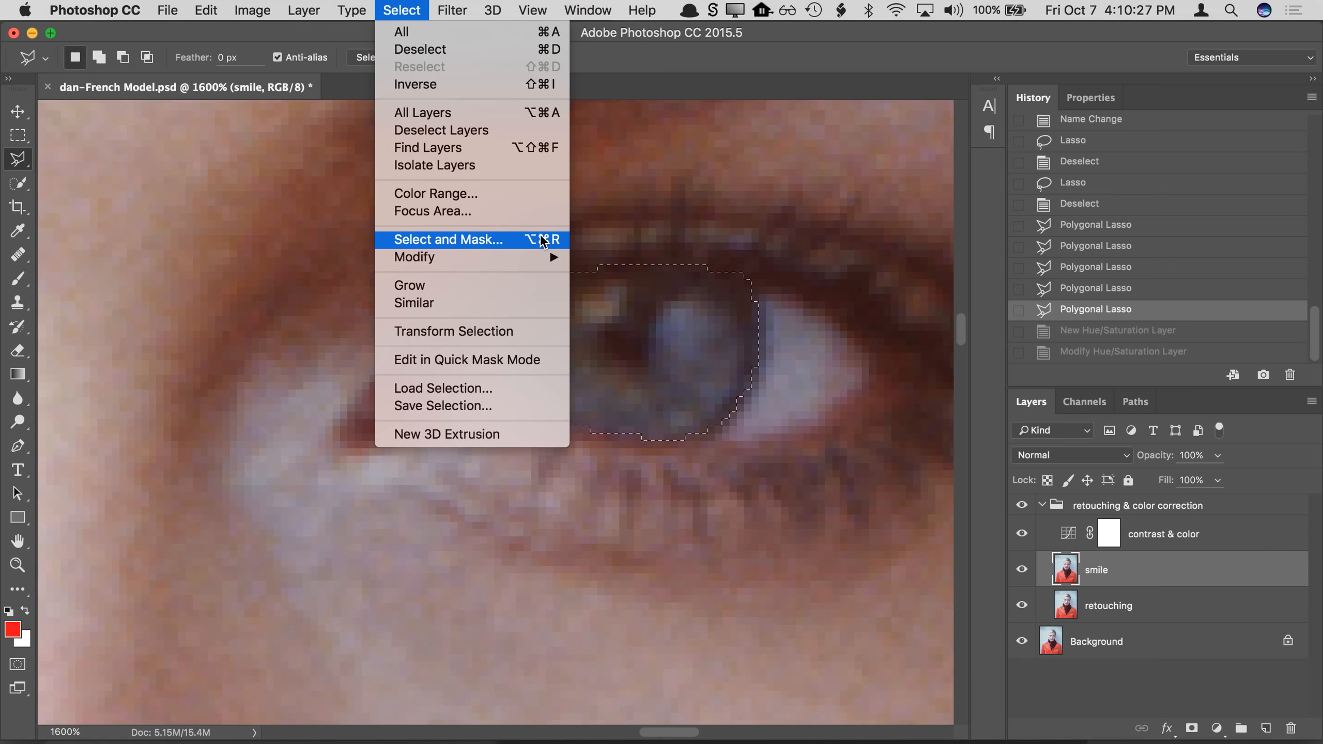
{"action": "left_click", "coordinate": [605, 232]}
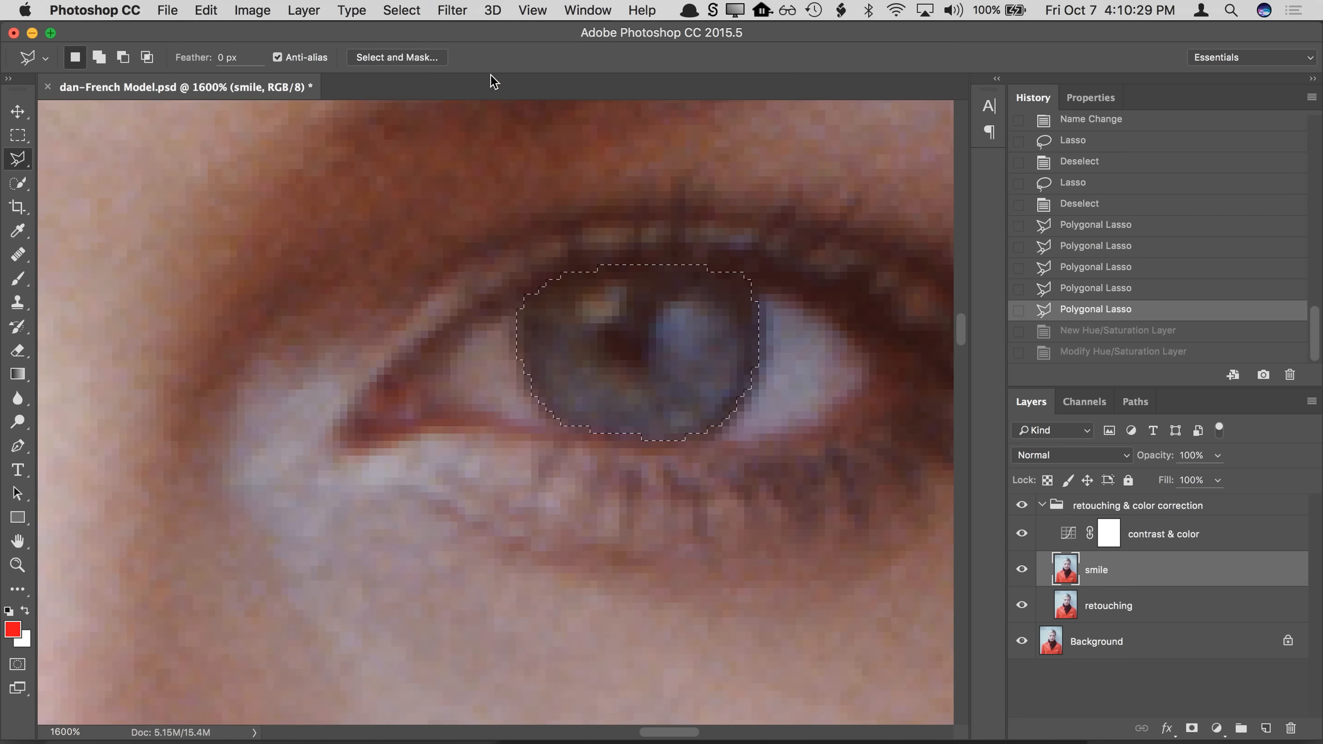
{"action": "left_click", "coordinate": [427, 61]}
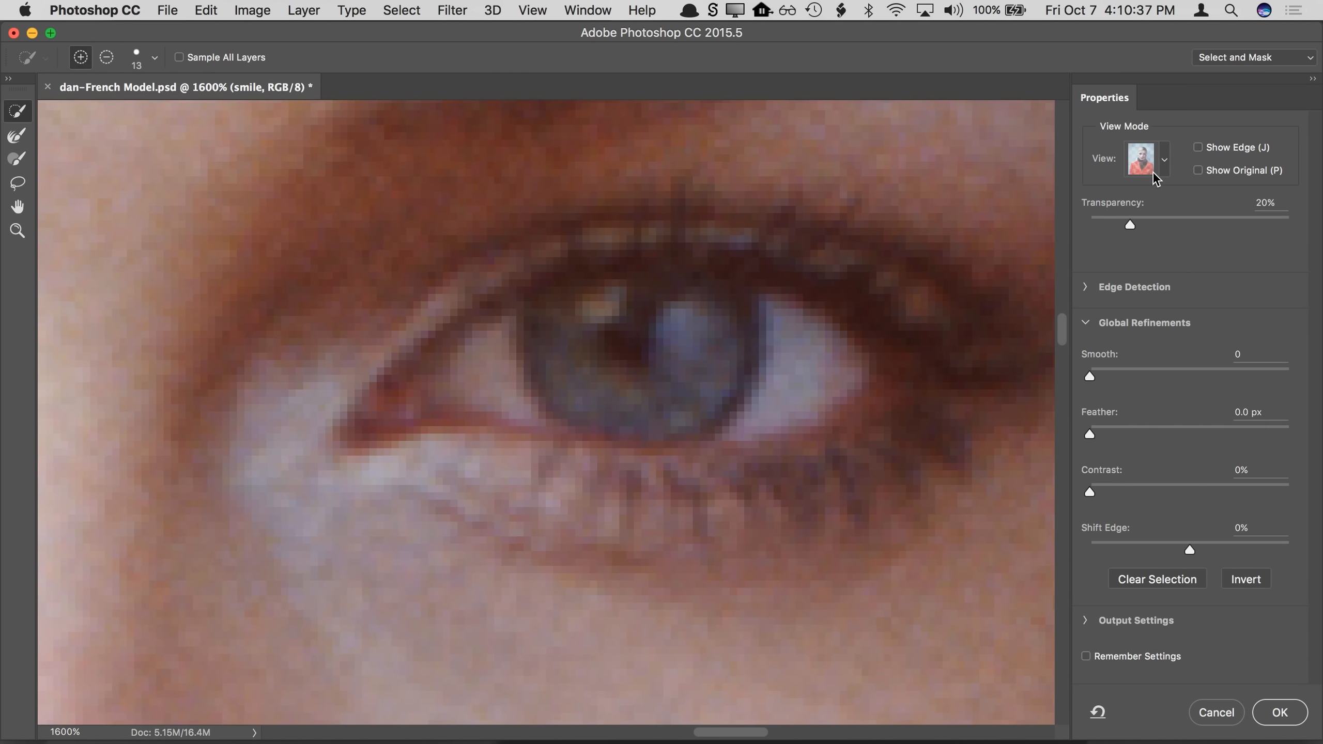
{"action": "left_click", "coordinate": [1164, 163]}
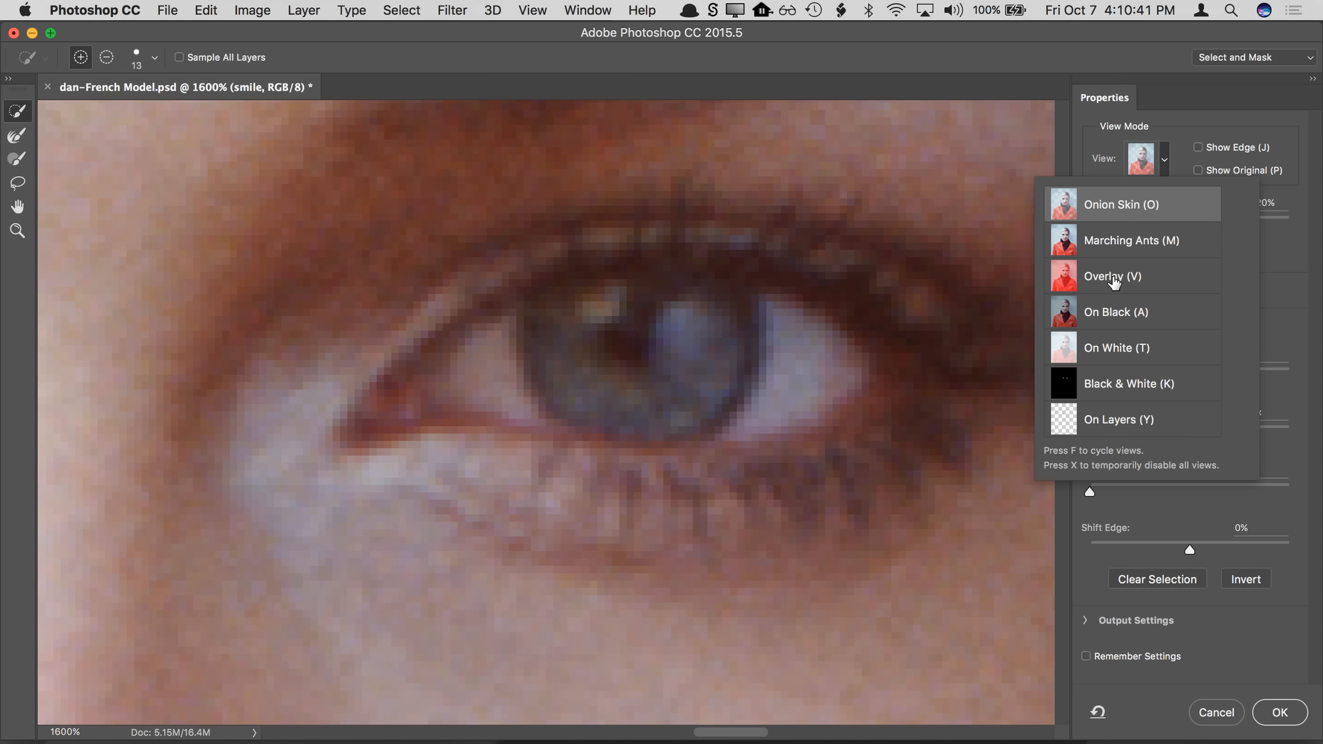
{"action": "left_click", "coordinate": [1075, 282]}
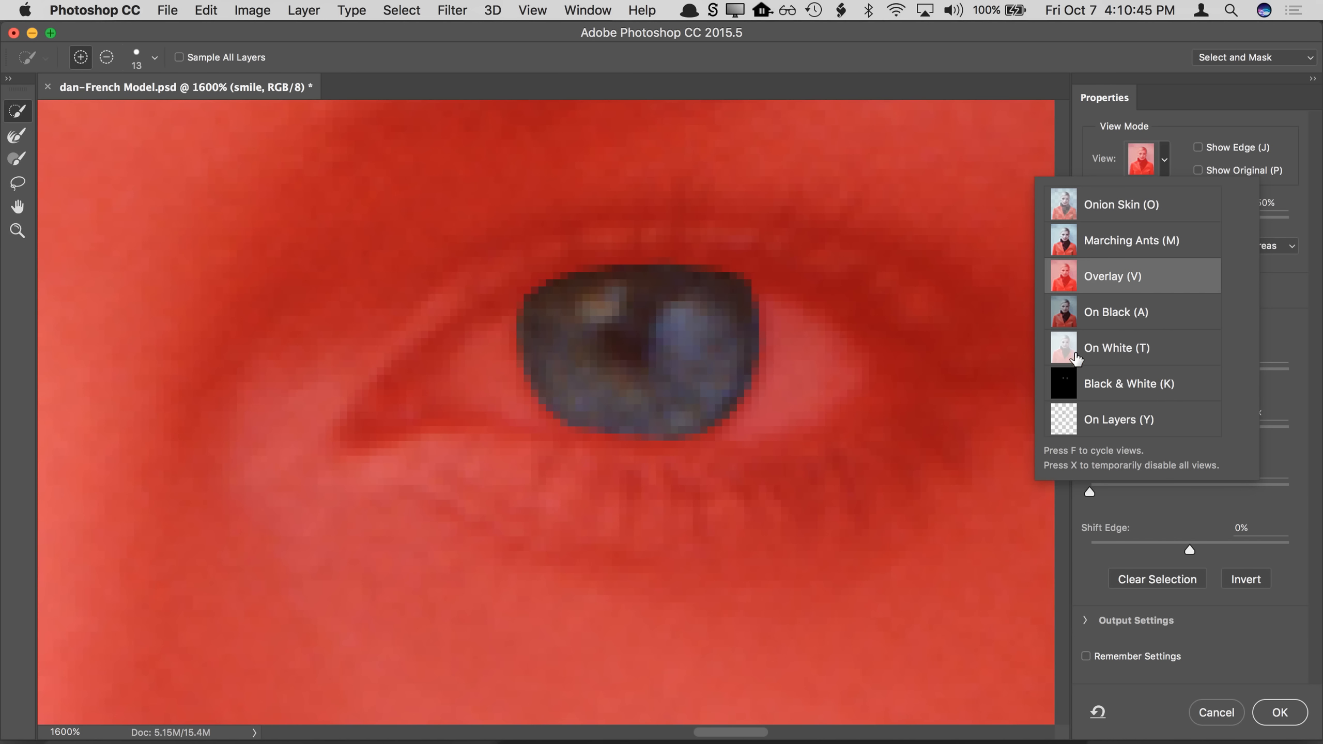
{"action": "left_click", "coordinate": [1067, 385]}
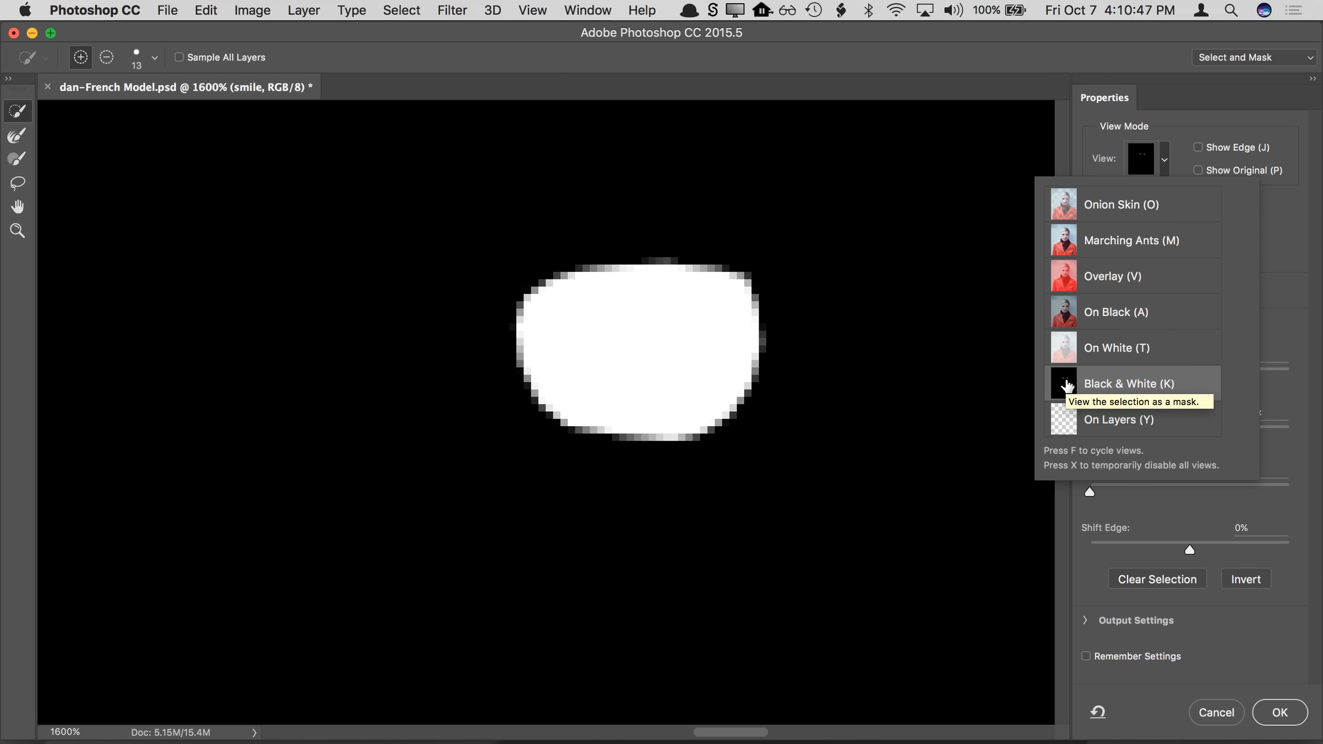
{"action": "left_click", "coordinate": [1071, 320]}
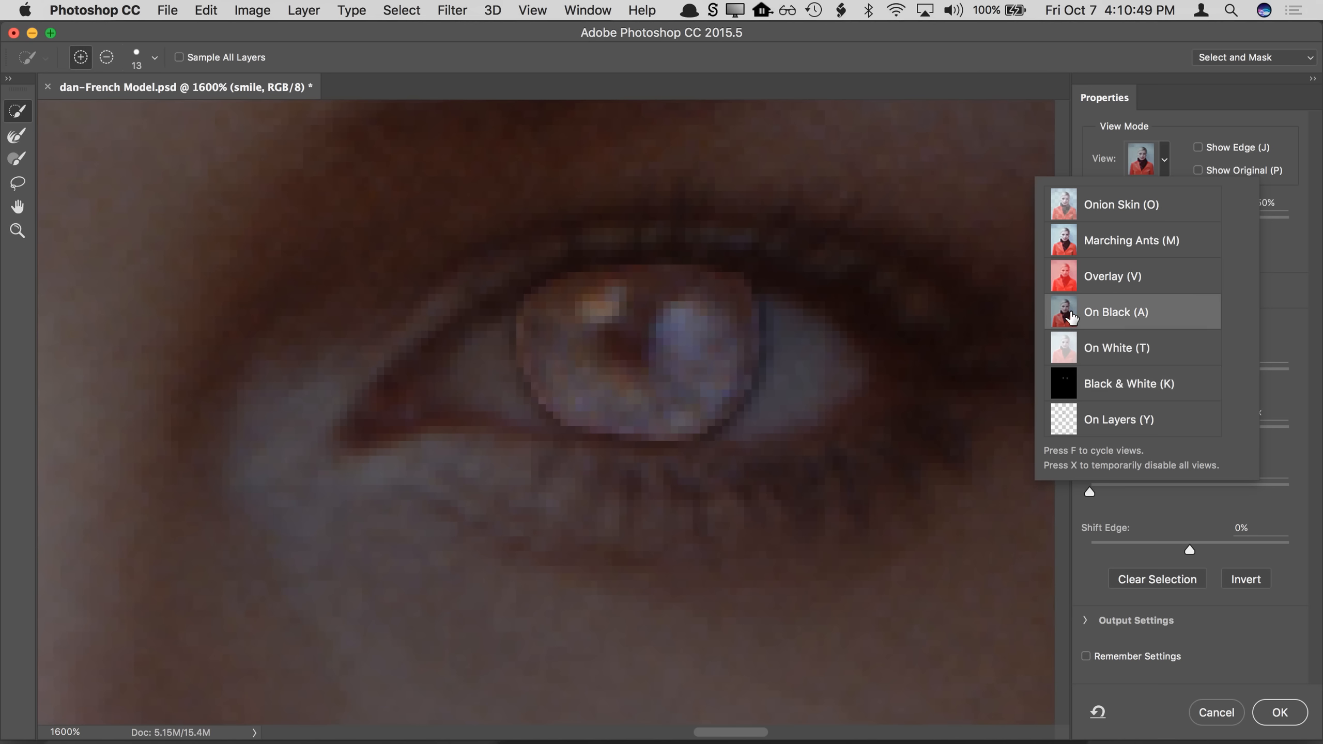
{"action": "left_click", "coordinate": [1138, 130]}
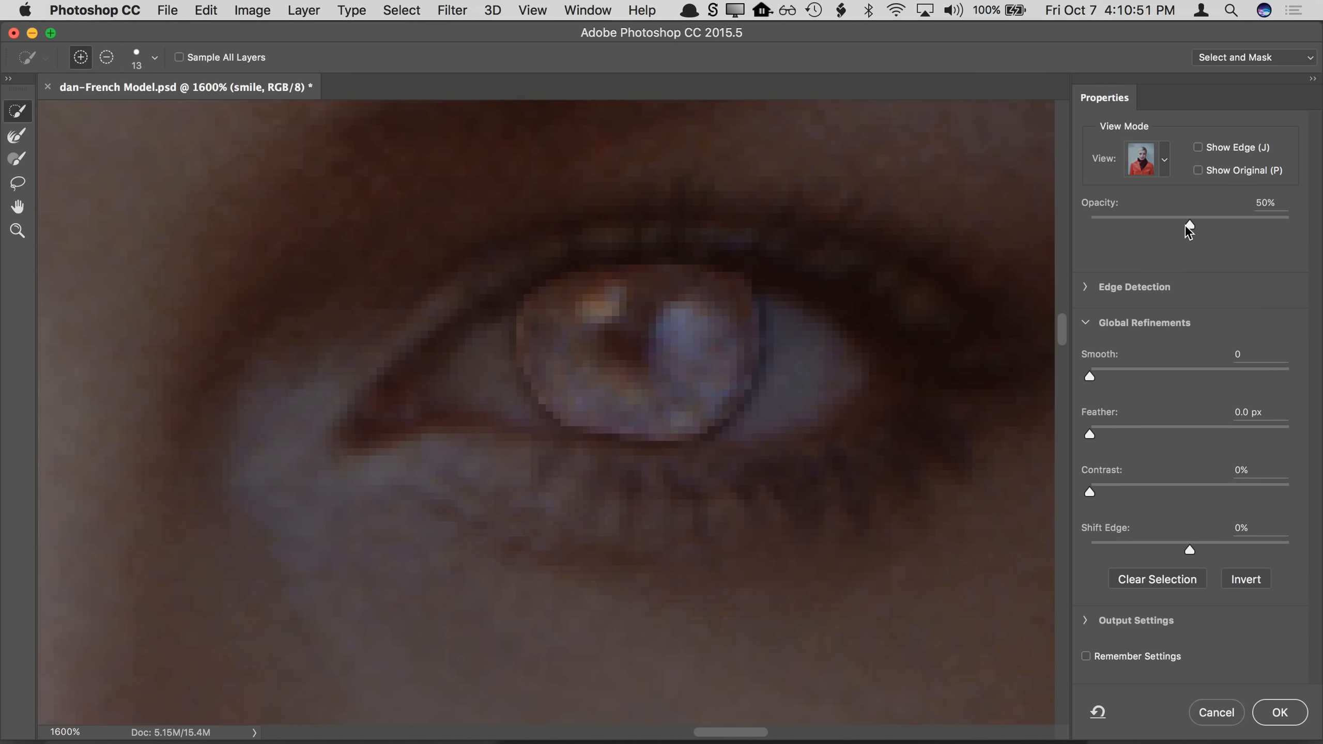
{"action": "left_click_drag", "start_coordinate": [1190, 228], "coordinate": [1289, 230]}
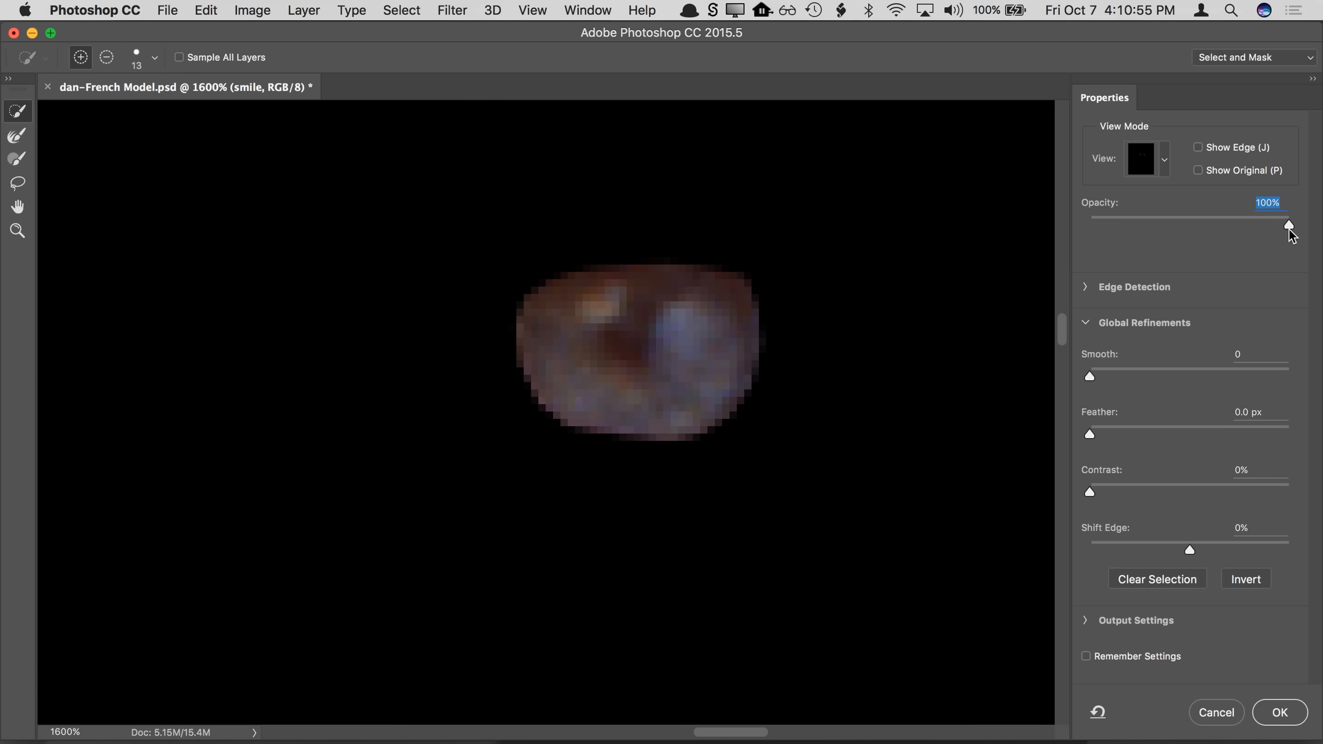
Step: Compare the iris selection in Overlay view at 35% and 90% opacity and return to the On Black view at 100%
{"action": "left_click", "coordinate": [1155, 162]}
{"action": "left_click", "coordinate": [1113, 341]}
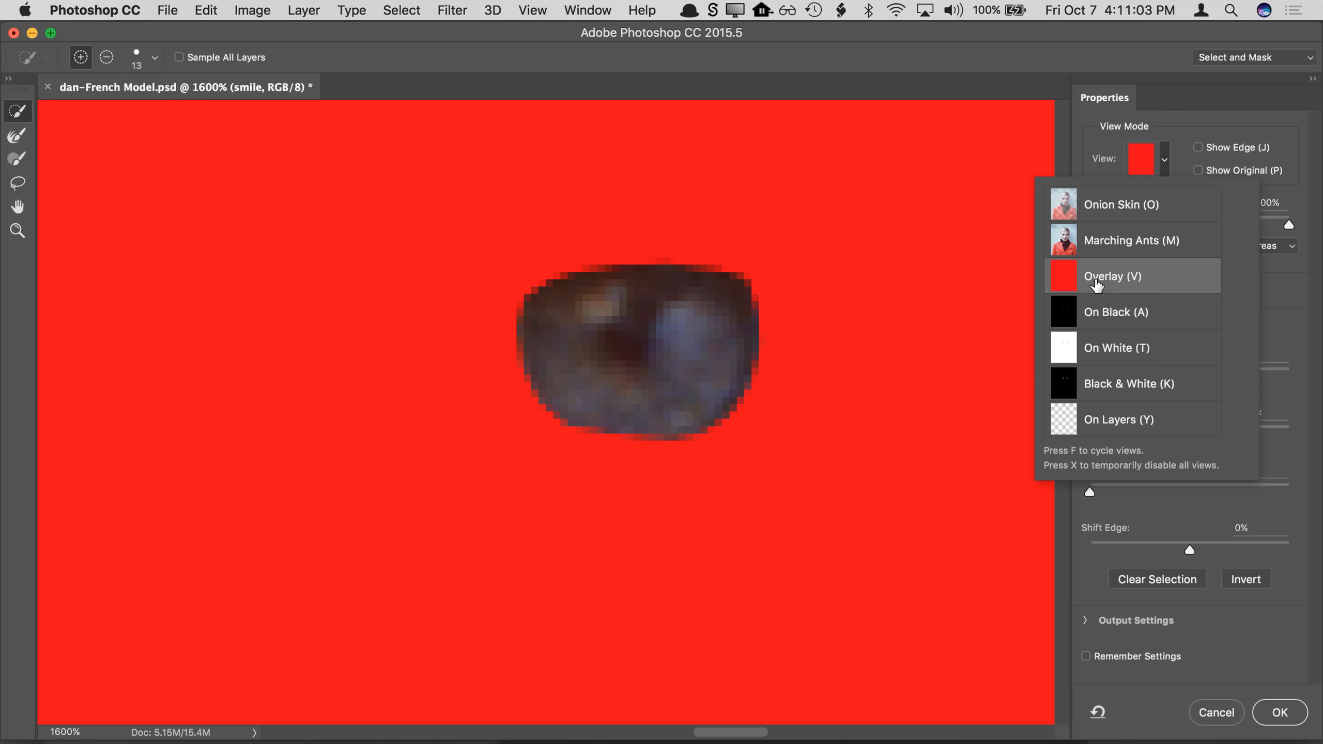
{"action": "left_click", "coordinate": [1099, 284]}
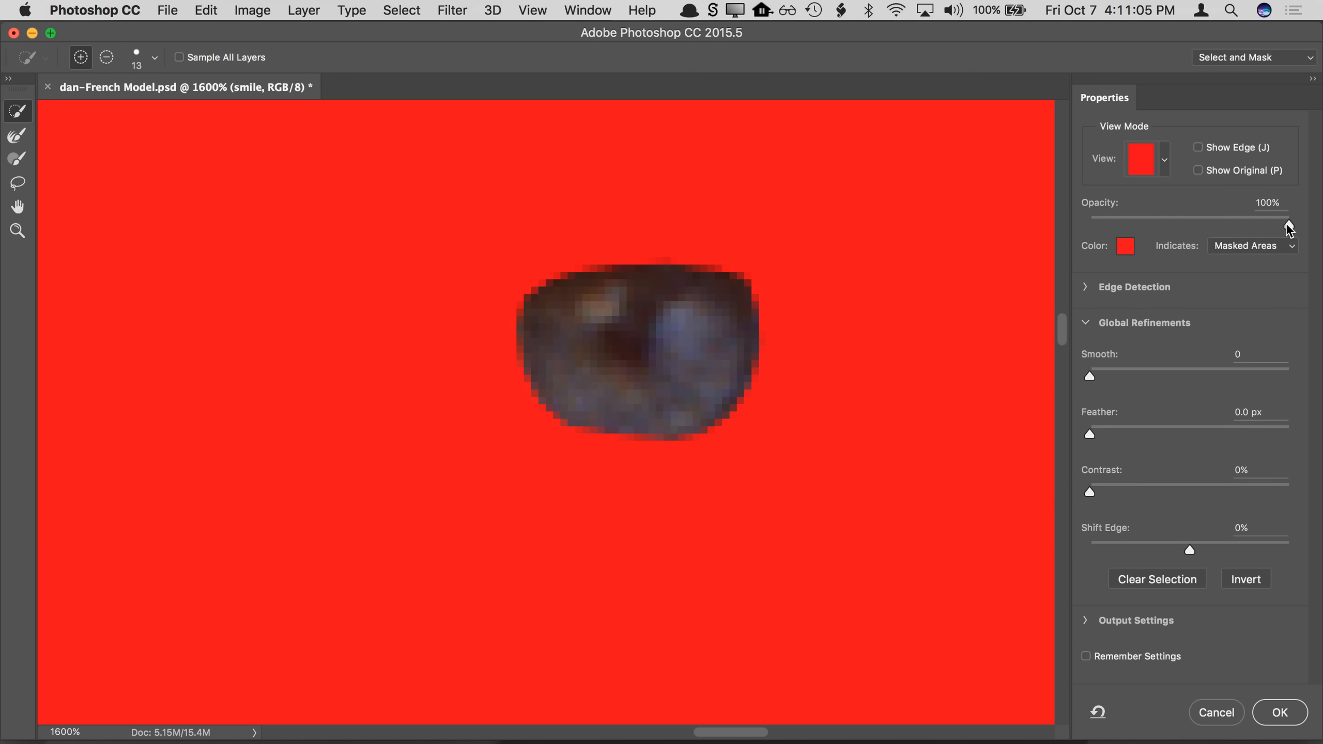
{"action": "left_click_drag", "start_coordinate": [1289, 225], "coordinate": [1174, 224]}
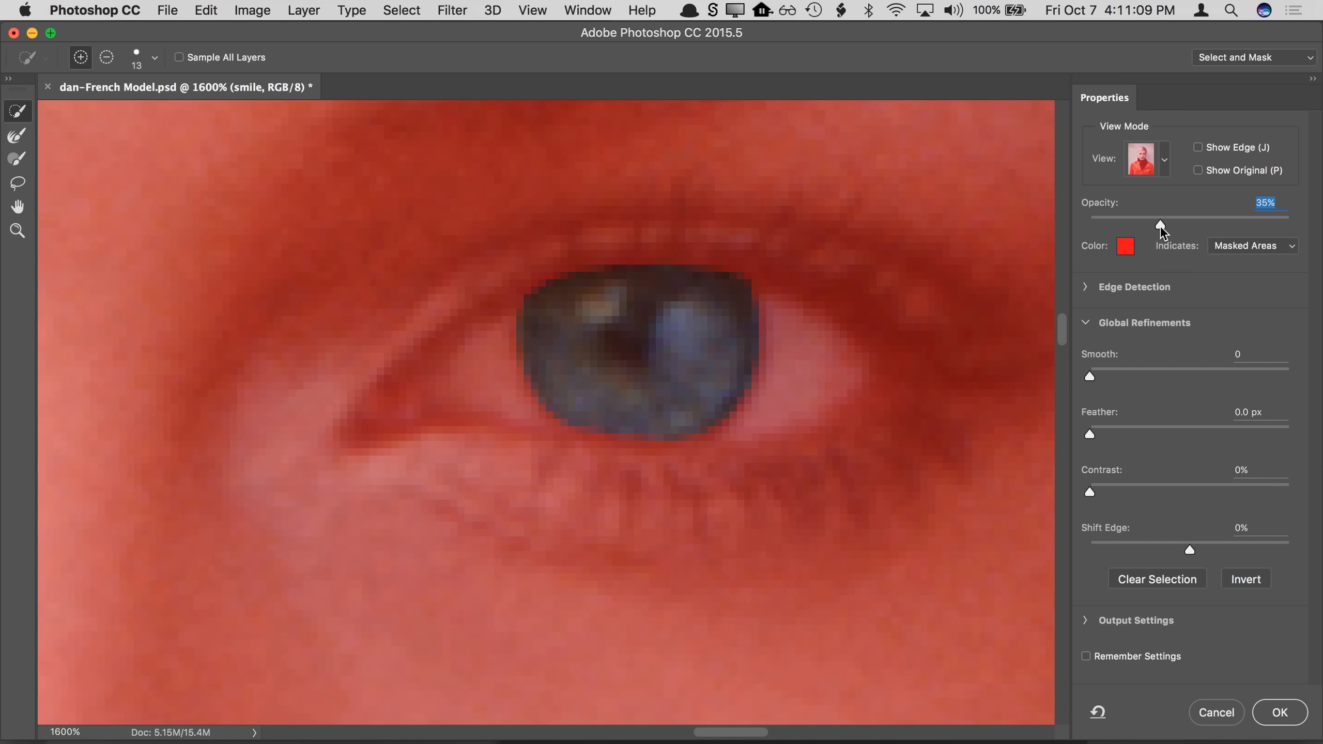
{"action": "left_click_drag", "start_coordinate": [1160, 226], "coordinate": [1271, 226]}
{"action": "left_click", "coordinate": [1164, 161]}
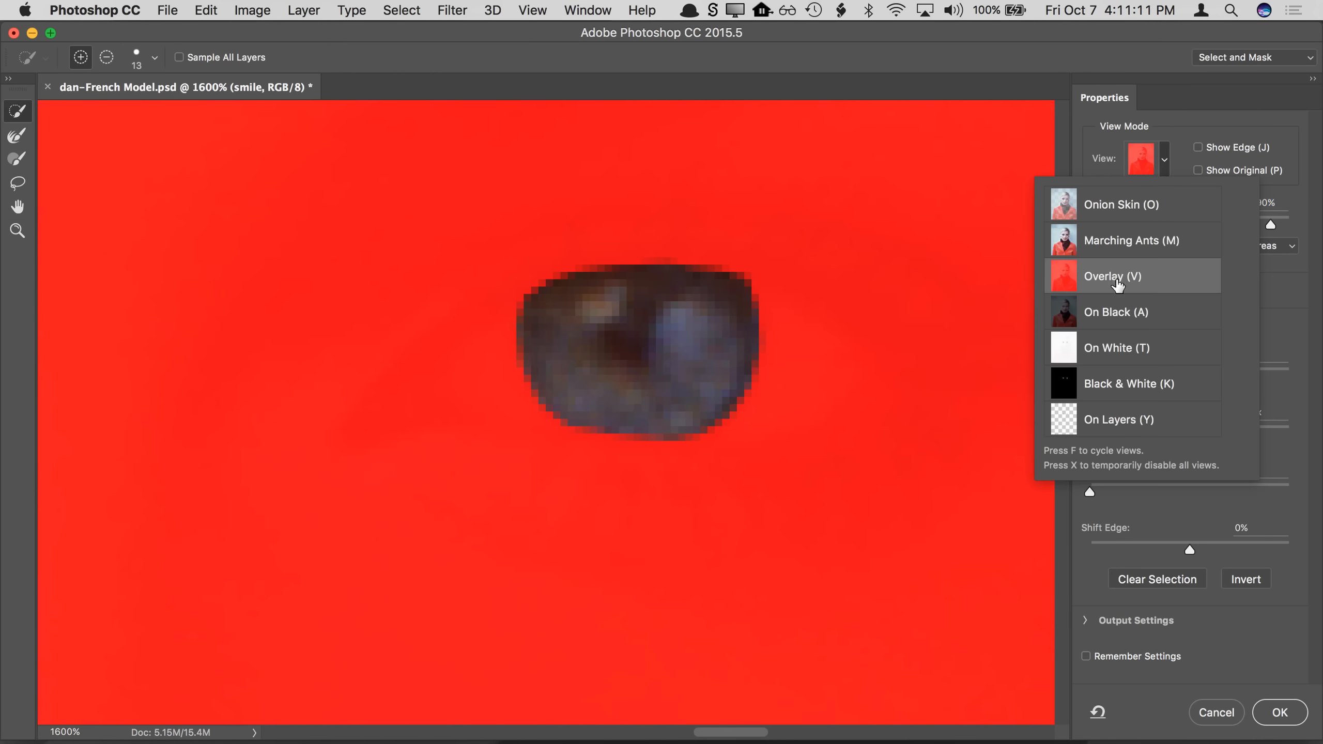
{"action": "left_click", "coordinate": [1110, 318]}
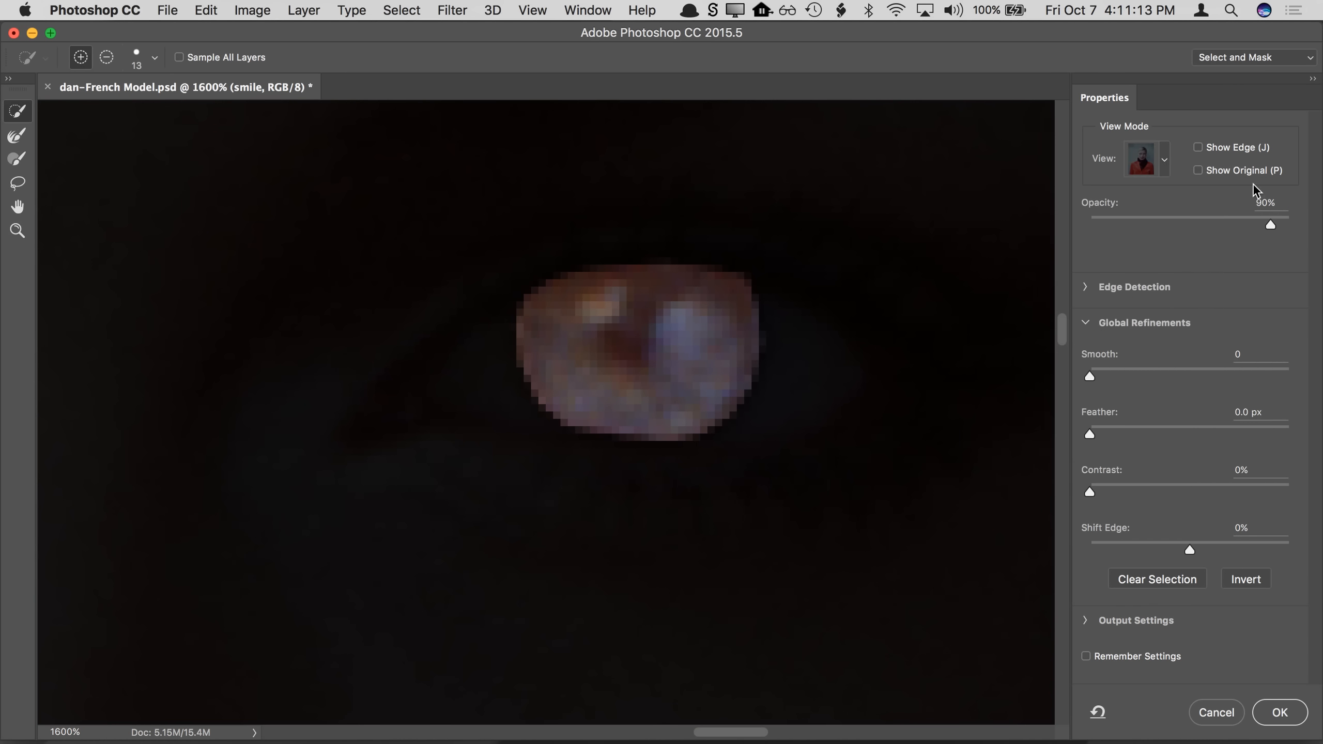
{"action": "left_click_drag", "start_coordinate": [1270, 224], "coordinate": [1284, 225]}
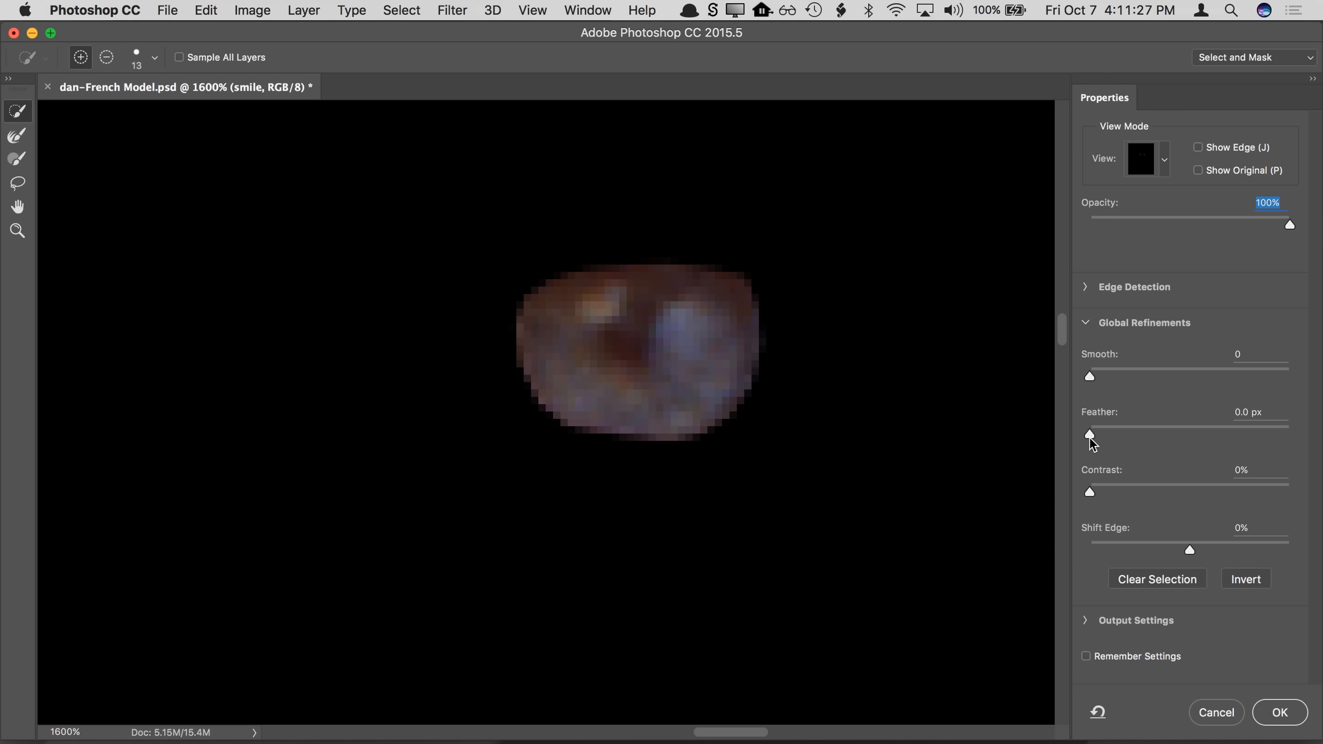
Step: Feather the iris selection by 0.6 px and apply the Select and Mask refinement
{"action": "mouse_move", "coordinate": [1090, 435]}
{"action": "left_mouse_down"}
{"action": "mouse_move", "coordinate": [1130, 436]}
{"action": "mouse_move", "coordinate": [1094, 432]}
{"action": "left_mouse_up"}
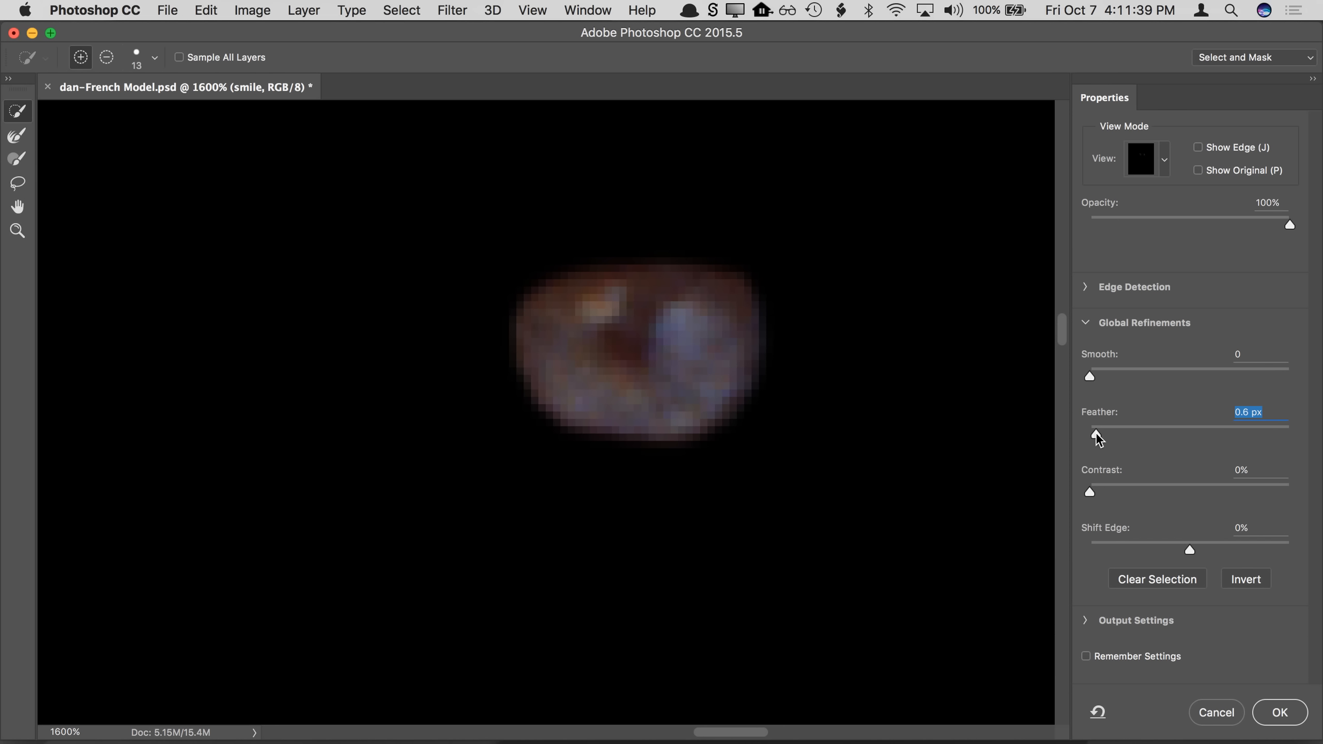
{"action": "left_click_drag", "start_coordinate": [1097, 434], "coordinate": [1097, 432]}
{"action": "left_click", "coordinate": [1277, 712]}
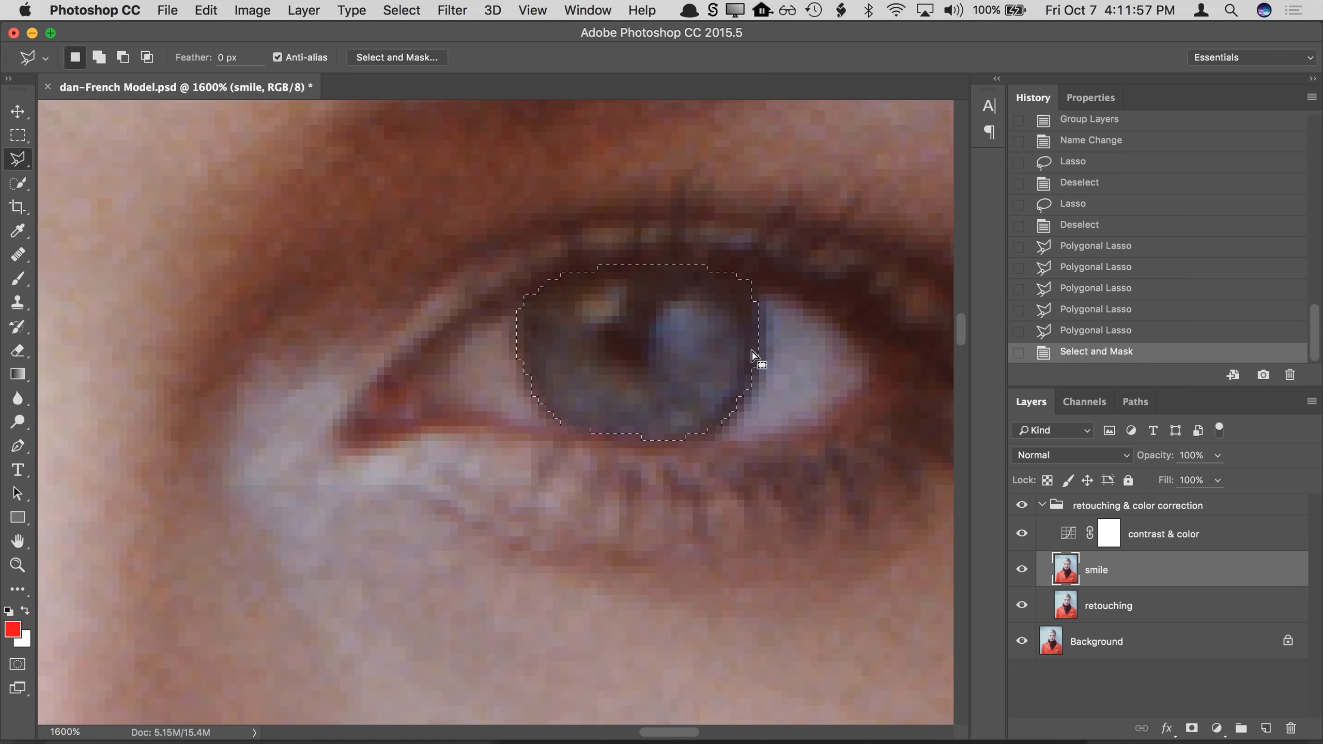
Step: Add a Hue/Saturation adjustment layer above contrast & color, masked to the feathered iris selection, and enable Colorize
{"action": "left_click", "coordinate": [1072, 534]}
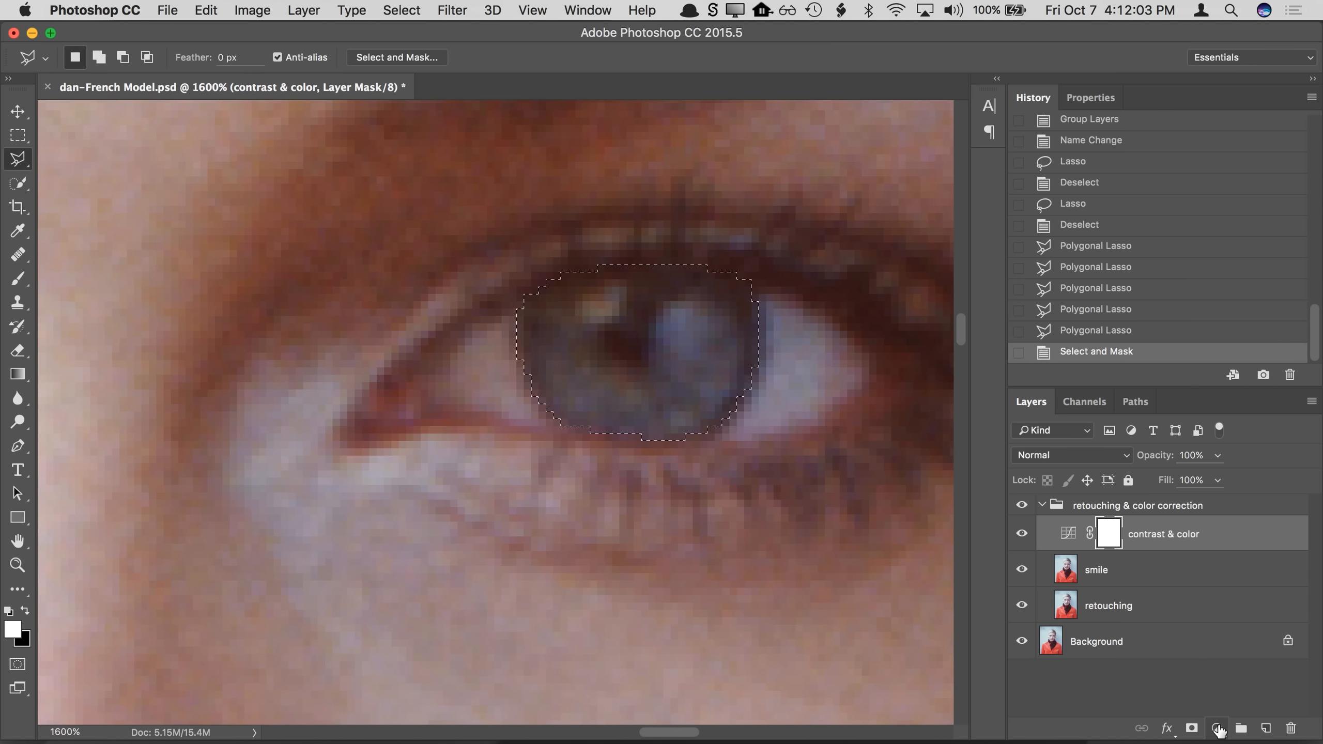
{"action": "left_click", "coordinate": [1217, 728]}
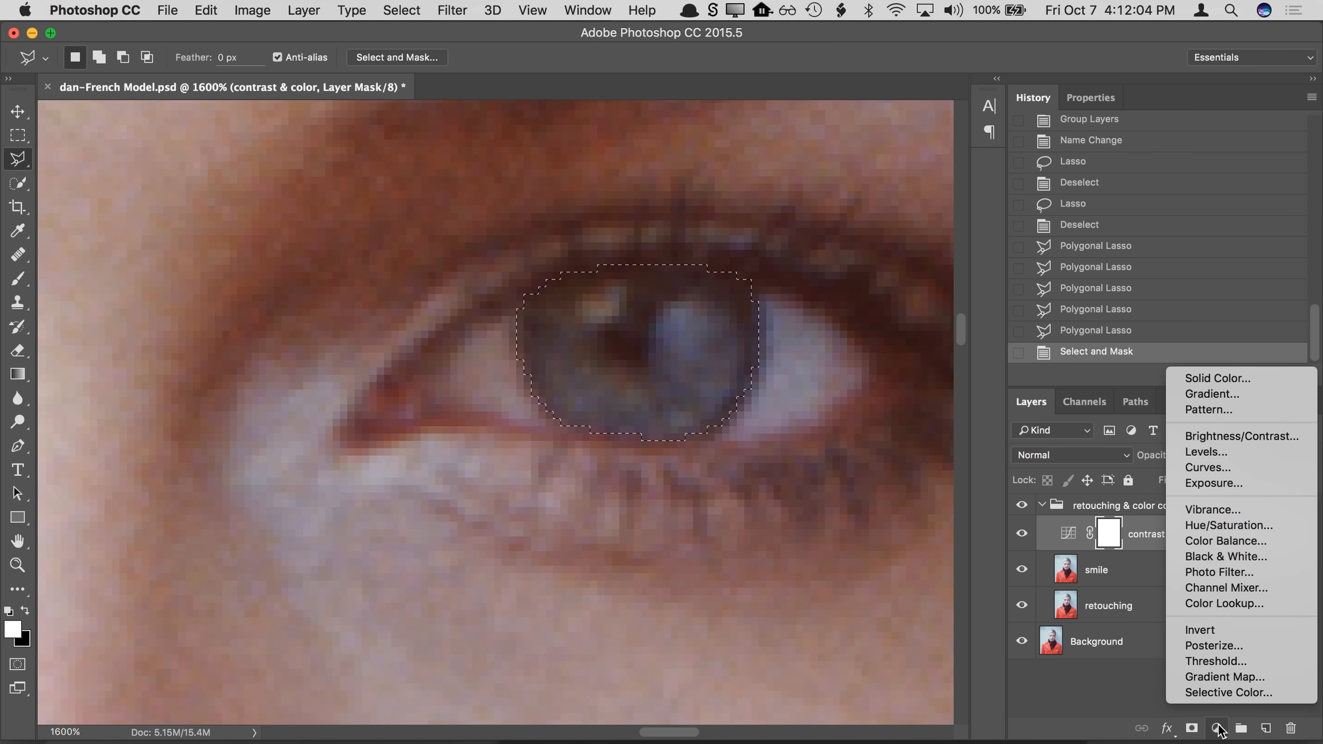
{"action": "left_click", "coordinate": [1229, 525]}
{"action": "left_click", "coordinate": [1124, 318]}
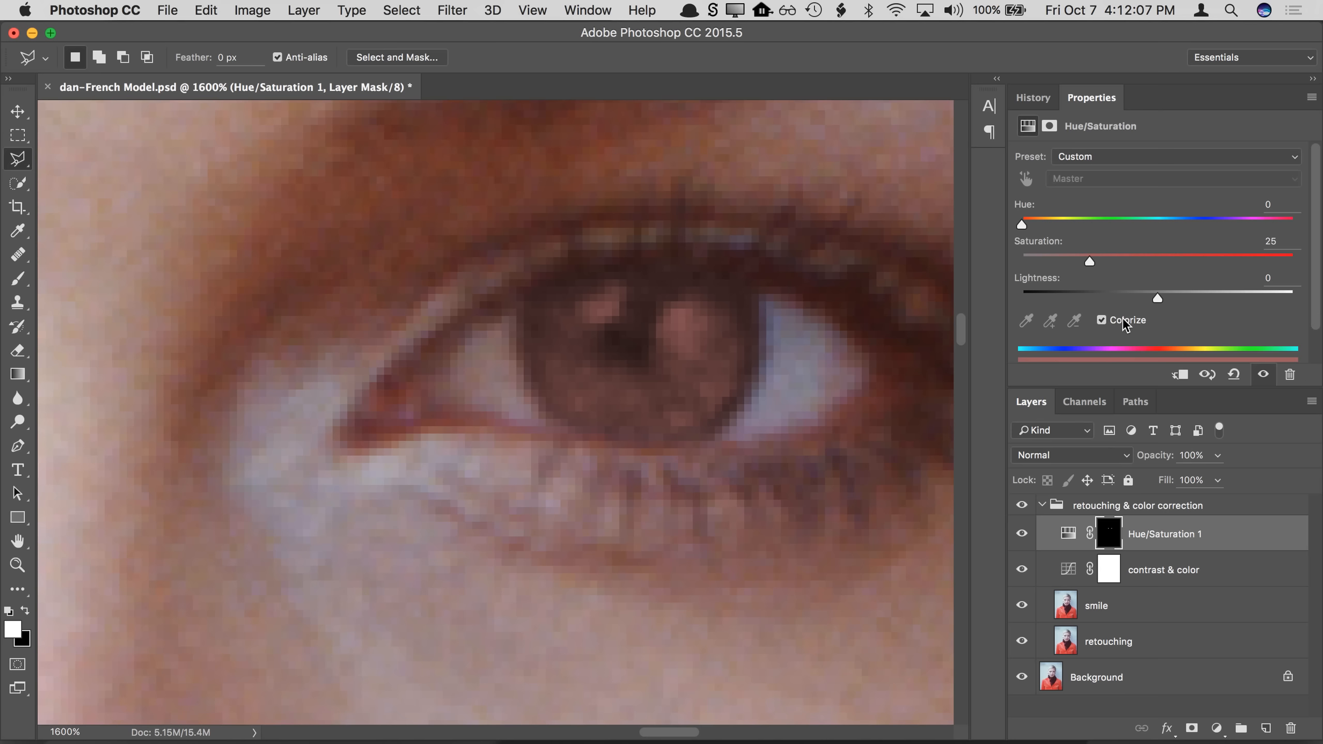
Step: Tint the irises blue with a hue of 218, a saturation of 20 and a lightness of -7
{"action": "left_click_drag", "start_coordinate": [1047, 224], "coordinate": [1189, 227]}
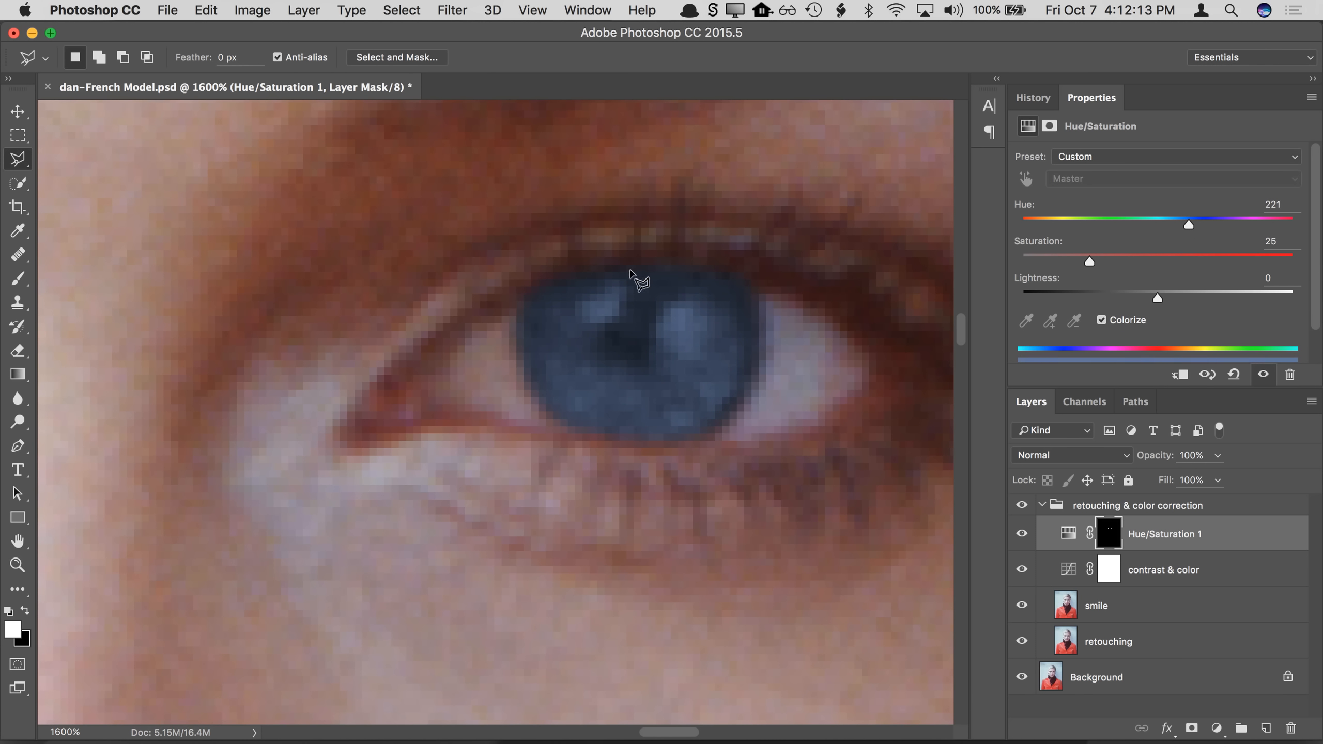
{"action": "left_click_drag", "start_coordinate": [1089, 260], "coordinate": [1179, 262]}
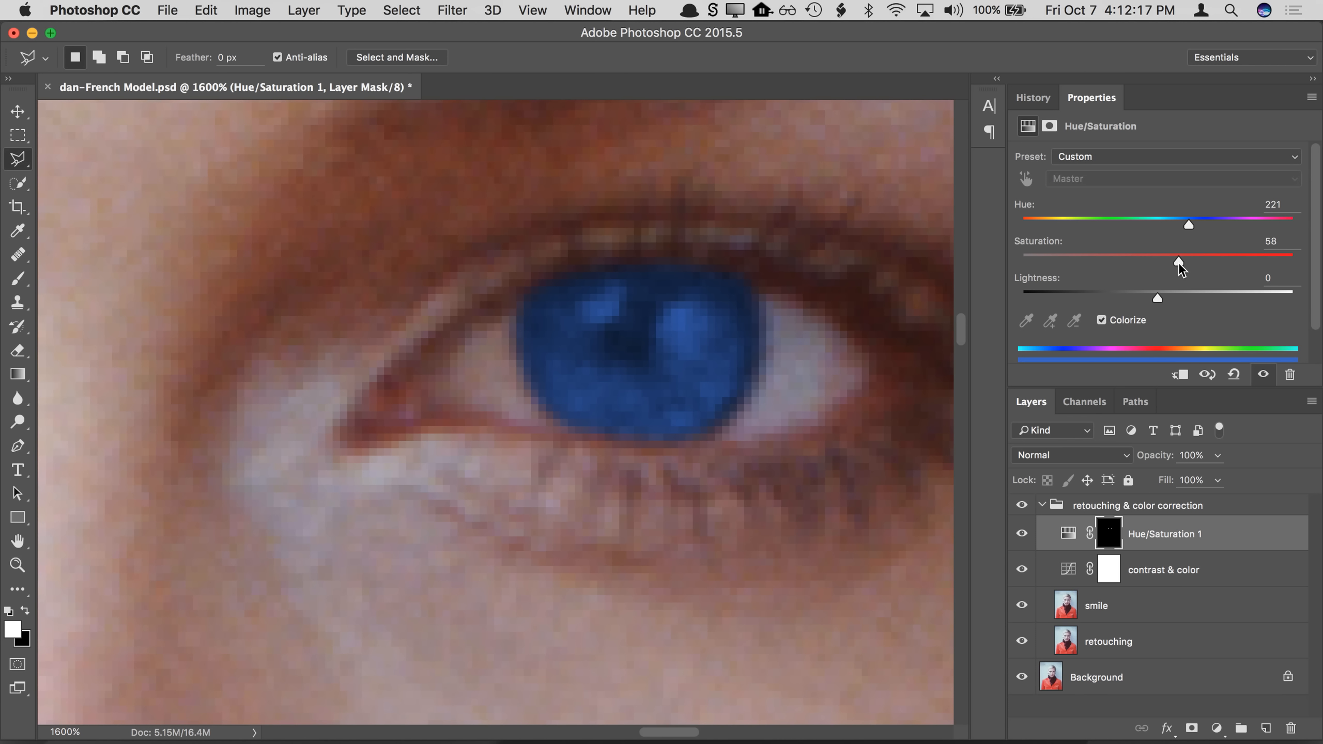
{"action": "left_click_drag", "start_coordinate": [1180, 265], "coordinate": [1076, 263]}
{"action": "left_click", "coordinate": [1185, 225]}
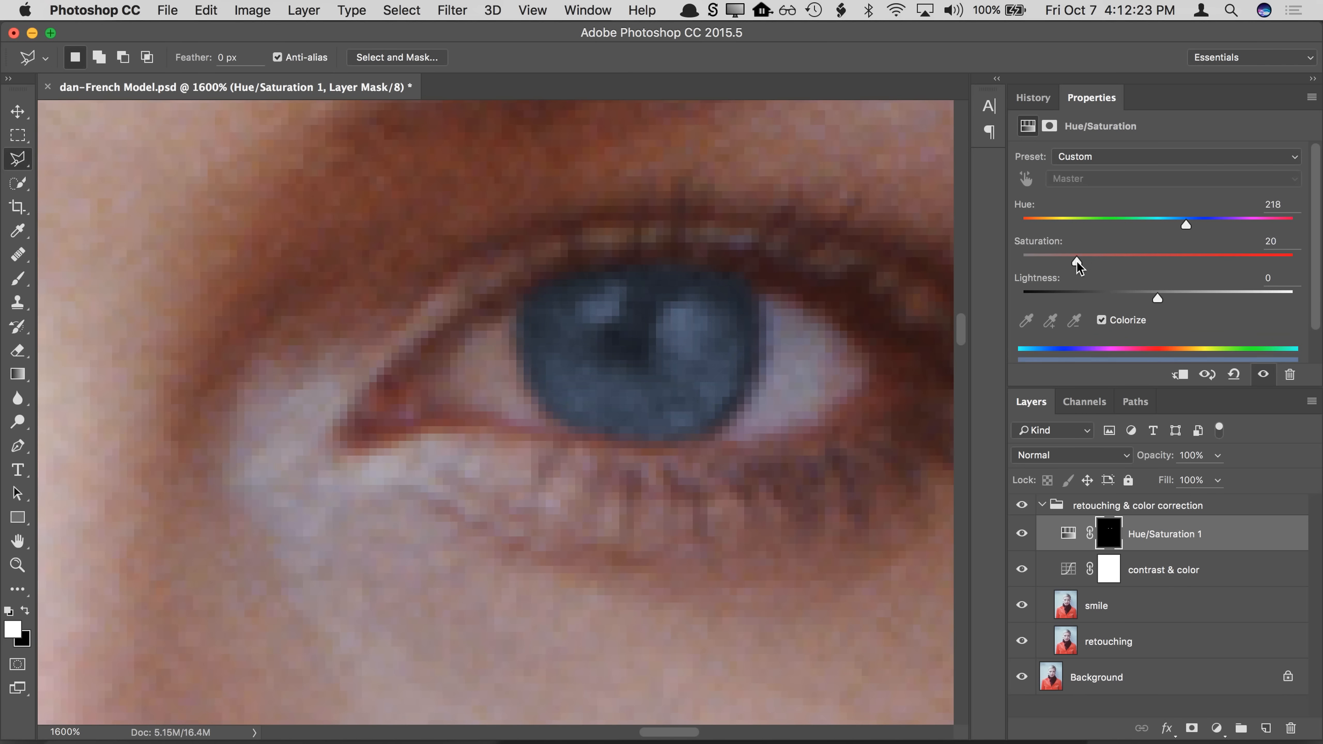
{"action": "left_click_drag", "start_coordinate": [1156, 297], "coordinate": [1154, 294]}
{"action": "left_click_drag", "start_coordinate": [1154, 294], "coordinate": [1147, 293]}
Step: Raise the saturation of the iris color to 24 while judging both eyes together
{"action": "key", "text": "super+h"}
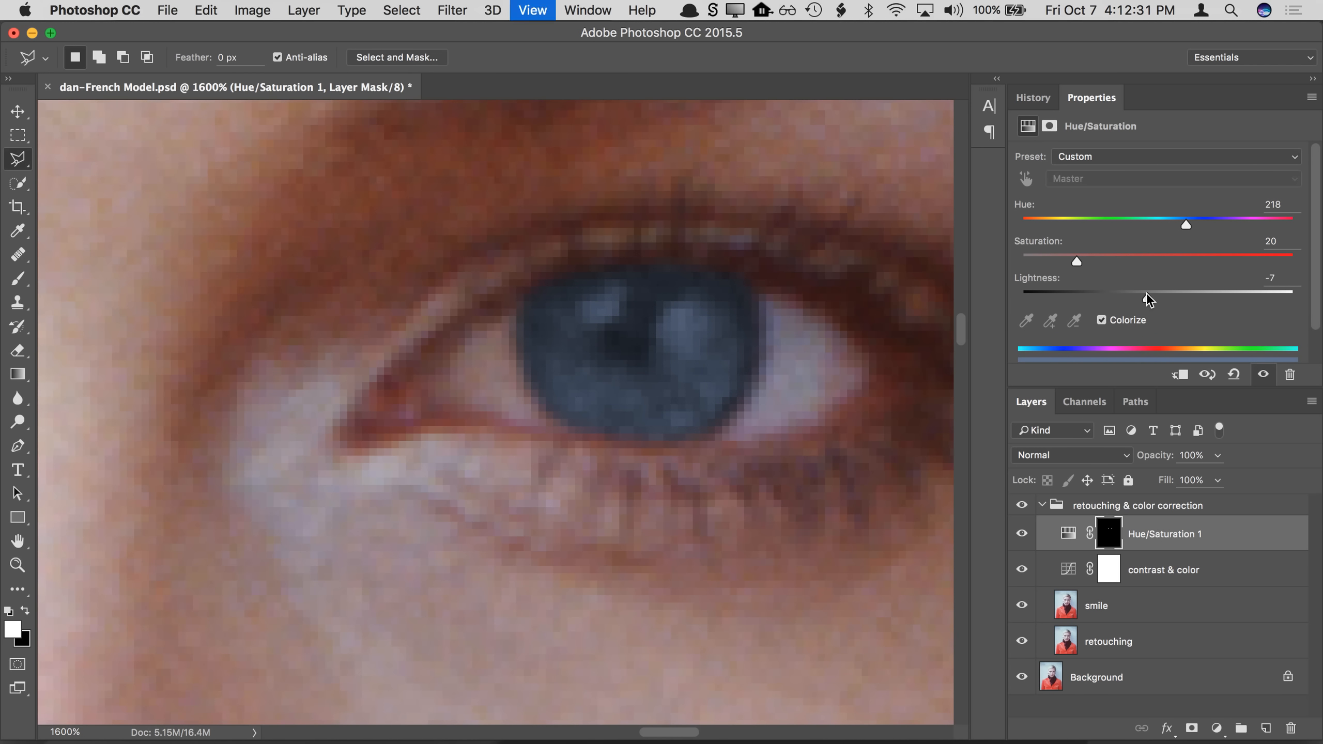
{"action": "key", "text": "super+minus"}
{"action": "key", "text": "super+minus"}
{"action": "key", "text": "super+minus"}
{"action": "key", "text": "super+minus"}
{"action": "key", "text": "super+minus"}
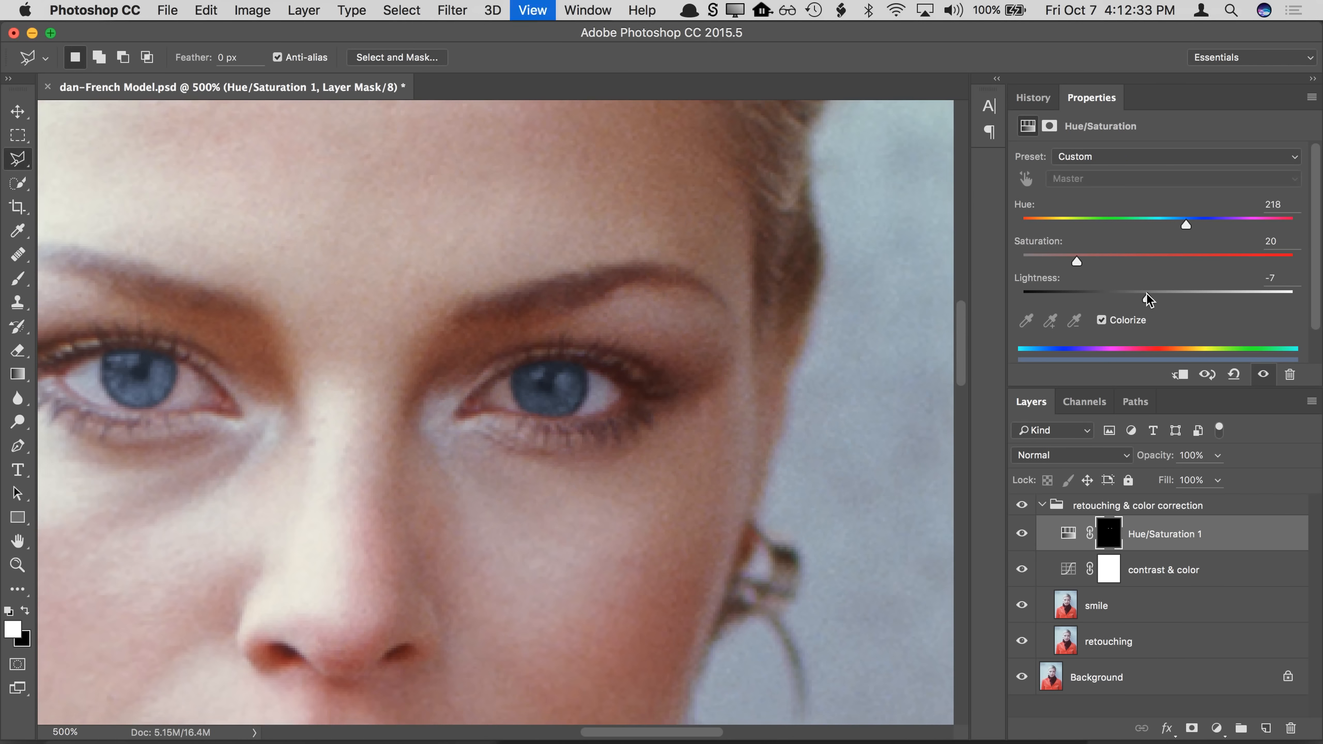
{"action": "scroll", "coordinate": [888, 271], "scroll_direction": "left", "scroll_amount": 5}
{"action": "scroll", "coordinate": [887, 271], "scroll_direction": "down", "scroll_amount": 1}
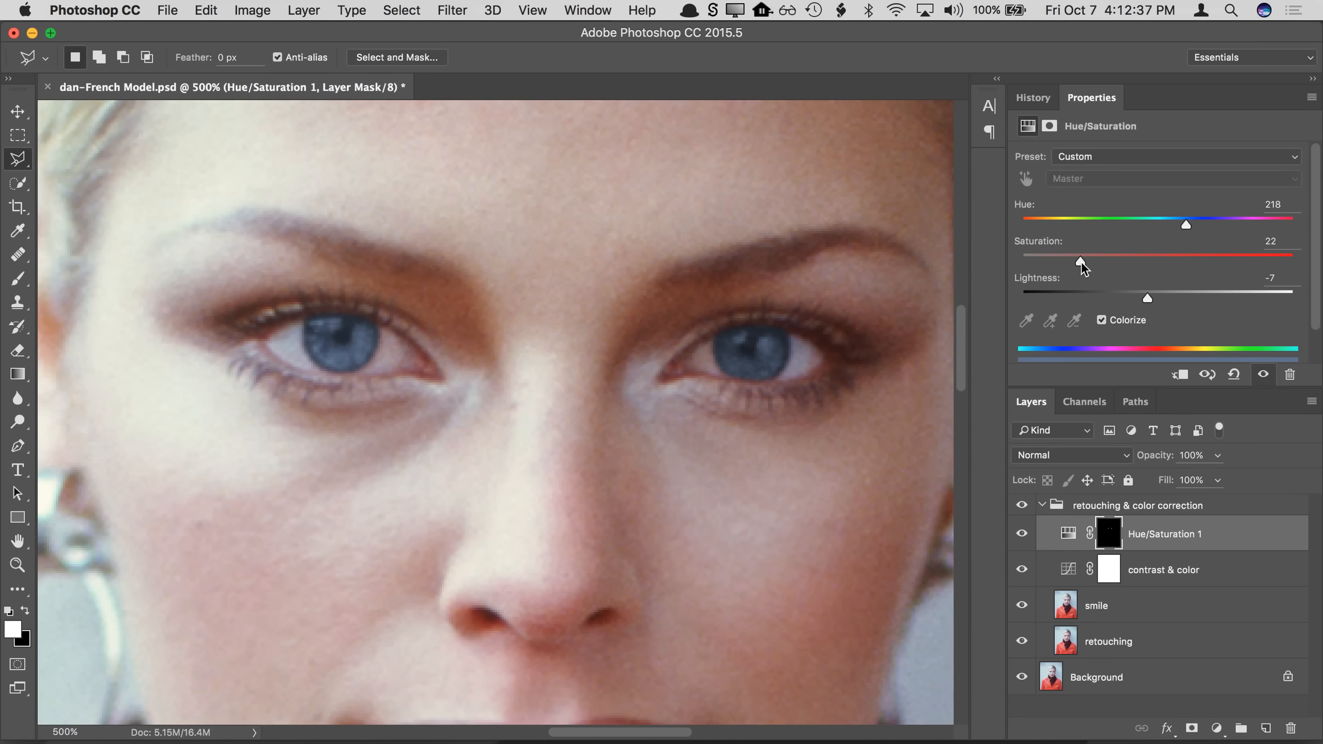
{"action": "left_click_drag", "start_coordinate": [1082, 264], "coordinate": [1087, 265]}
Step: Compare the eyes with and without the Hue/Saturation adjustment by toggling that layer's visibility
{"action": "left_click", "coordinate": [1021, 534]}
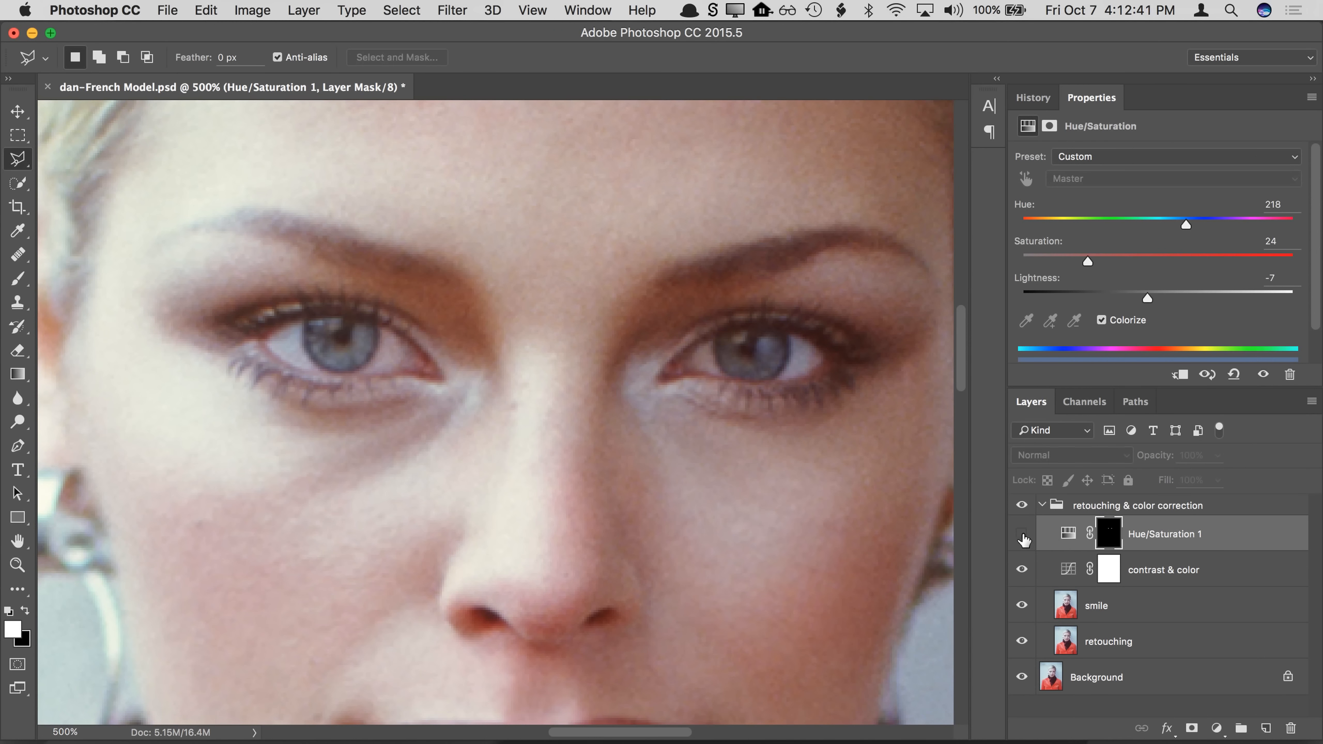
{"action": "left_click", "coordinate": [1022, 535]}
{"action": "left_click", "coordinate": [1021, 535]}
{"action": "left_click", "coordinate": [1022, 535]}
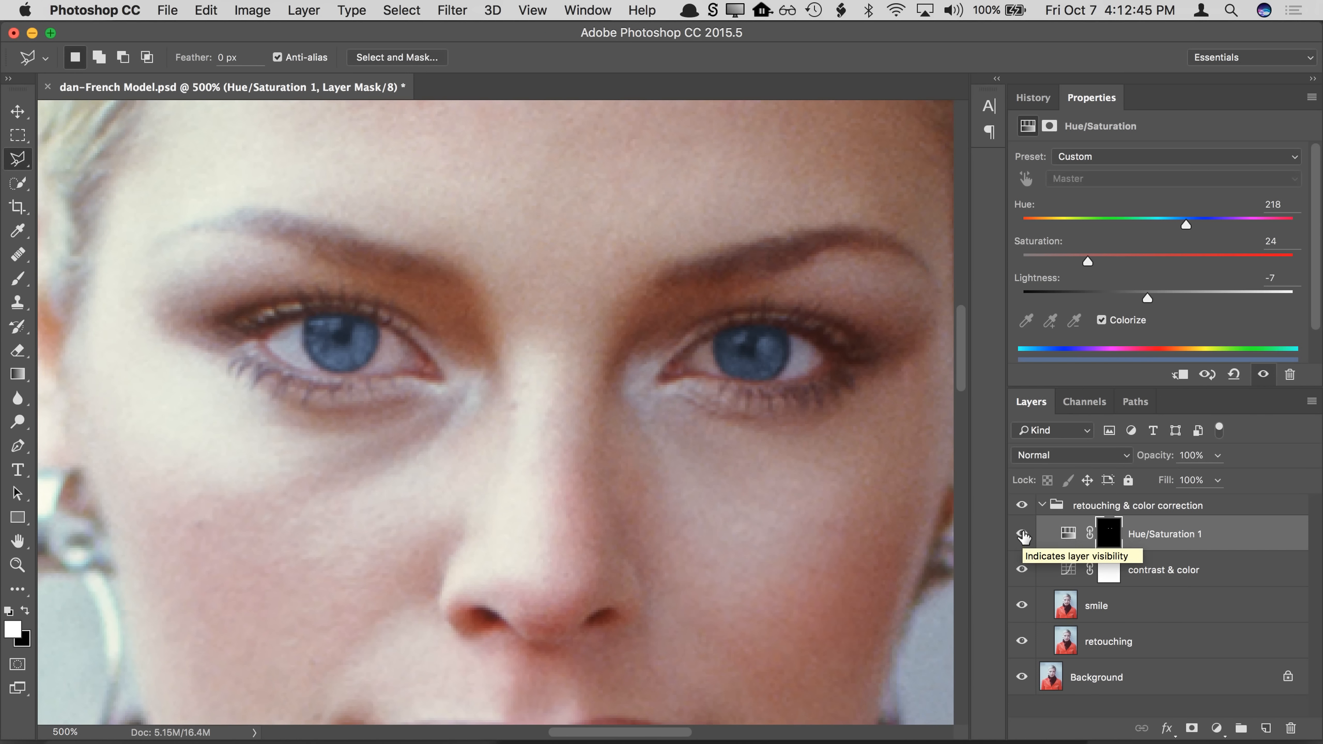
{"action": "left_click", "coordinate": [1022, 535]}
{"action": "left_click", "coordinate": [1021, 535]}
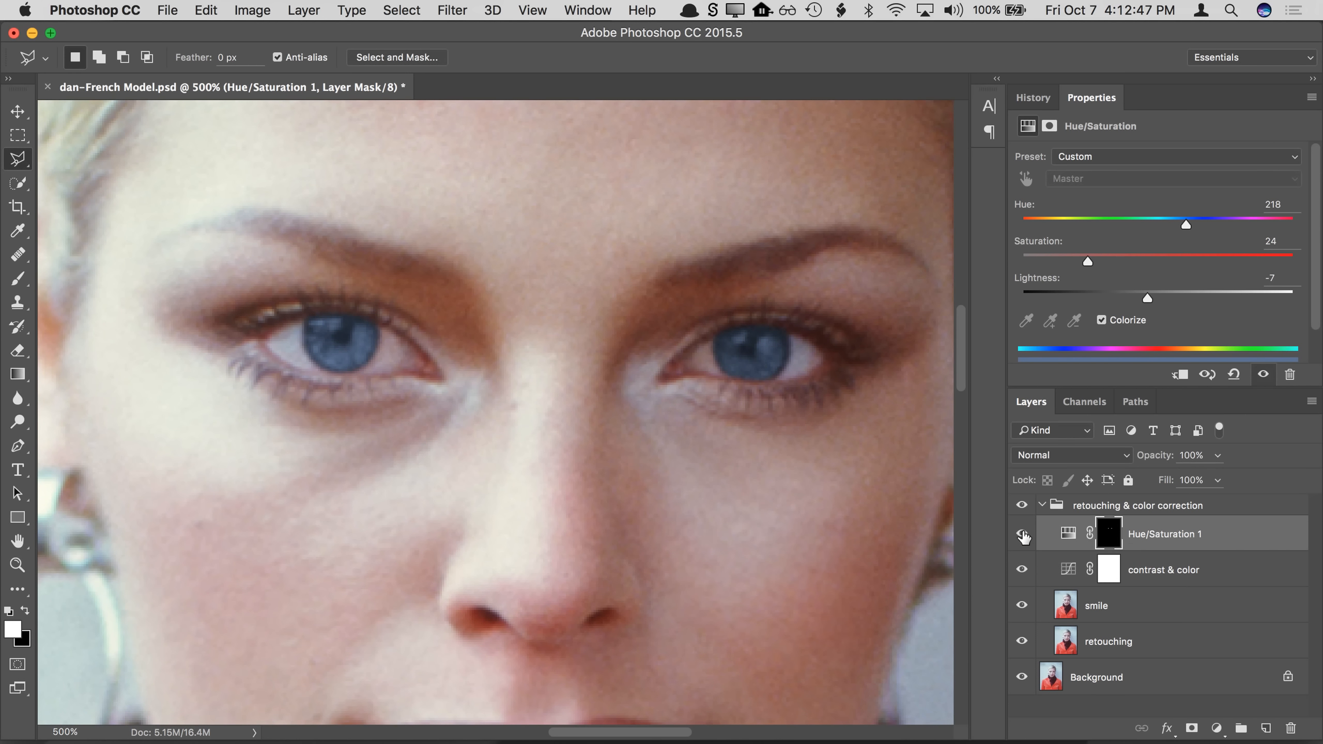
{"action": "left_click", "coordinate": [1022, 535]}
{"action": "left_click", "coordinate": [1022, 535]}
Step: Rename the Hue/Saturation adjustment layer as eye color
{"action": "left_click", "coordinate": [1136, 542]}
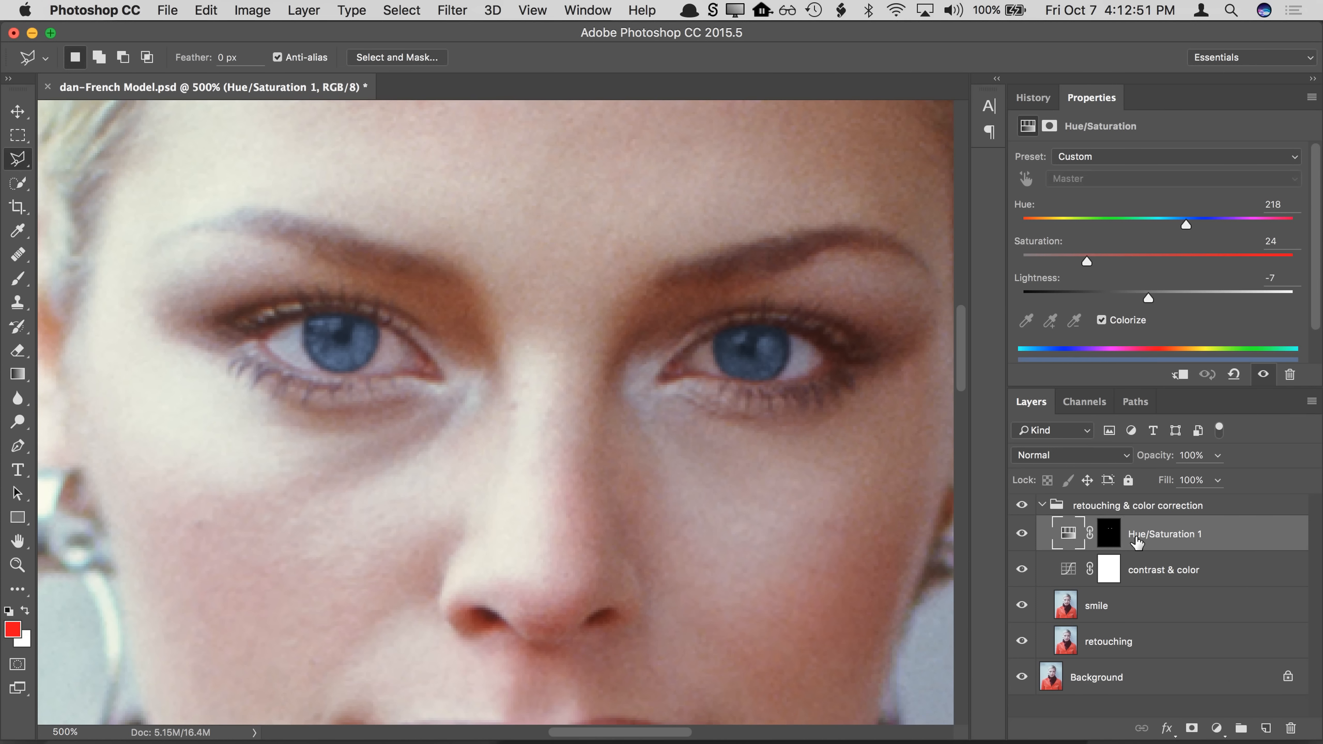
{"action": "double_click", "coordinate": [1150, 535]}
{"action": "type", "text": "eye color"}
{"action": "key", "text": "Return"}
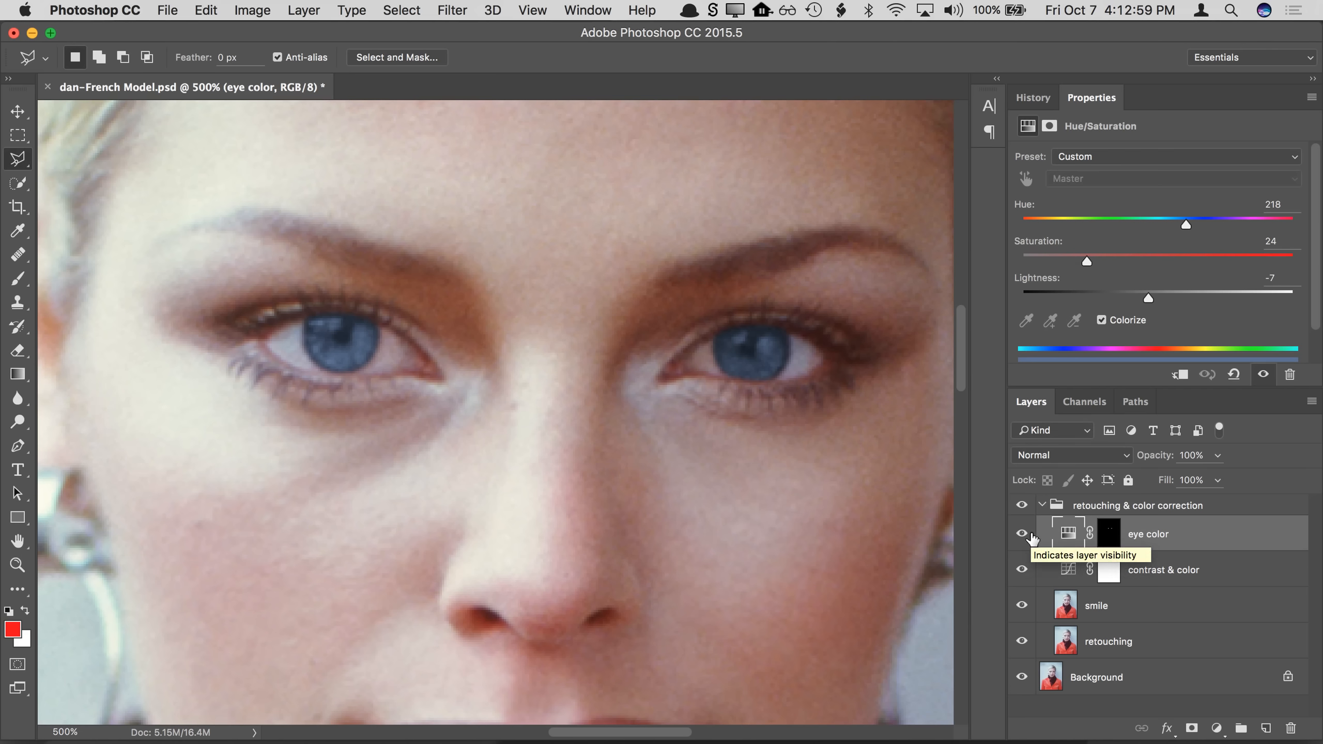
Step: Fit the whole portrait in view and activate the Move tool
{"action": "key", "text": "super+minus"}
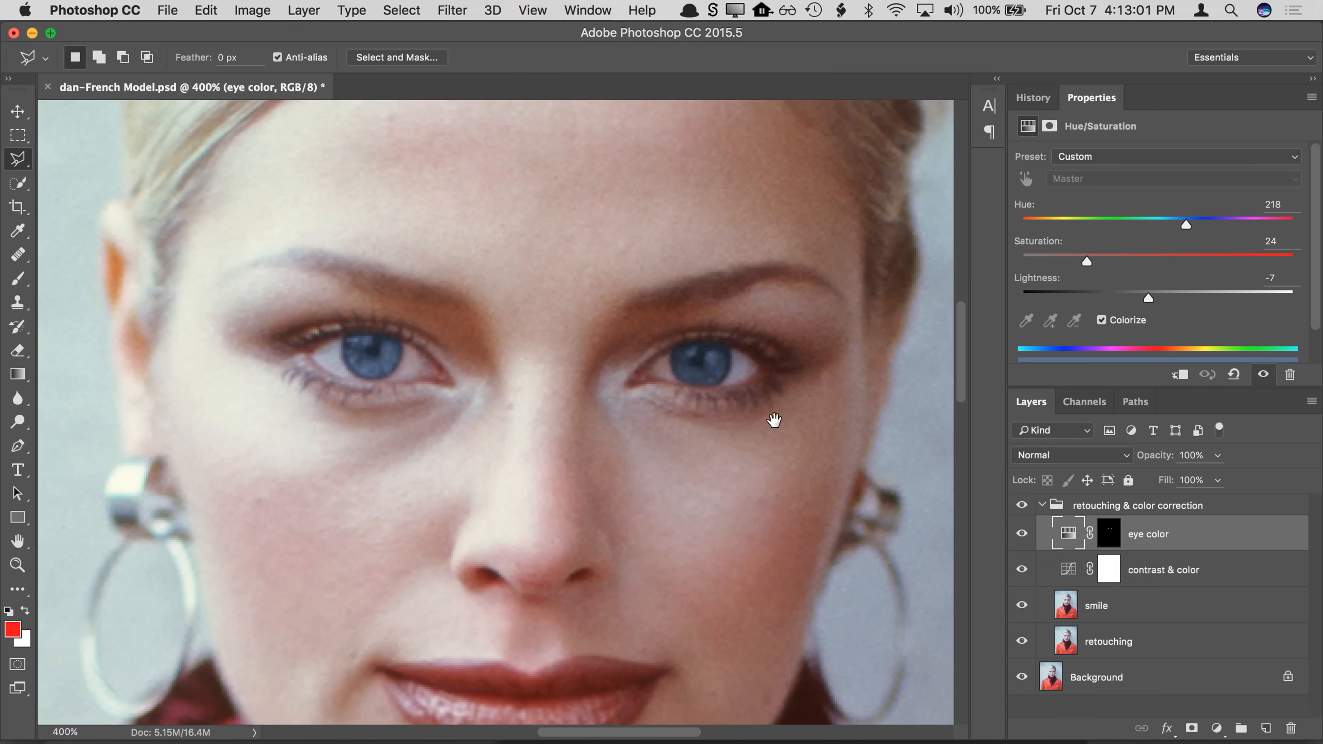
{"action": "left_click_drag", "start_coordinate": [774, 420], "coordinate": [803, 399]}
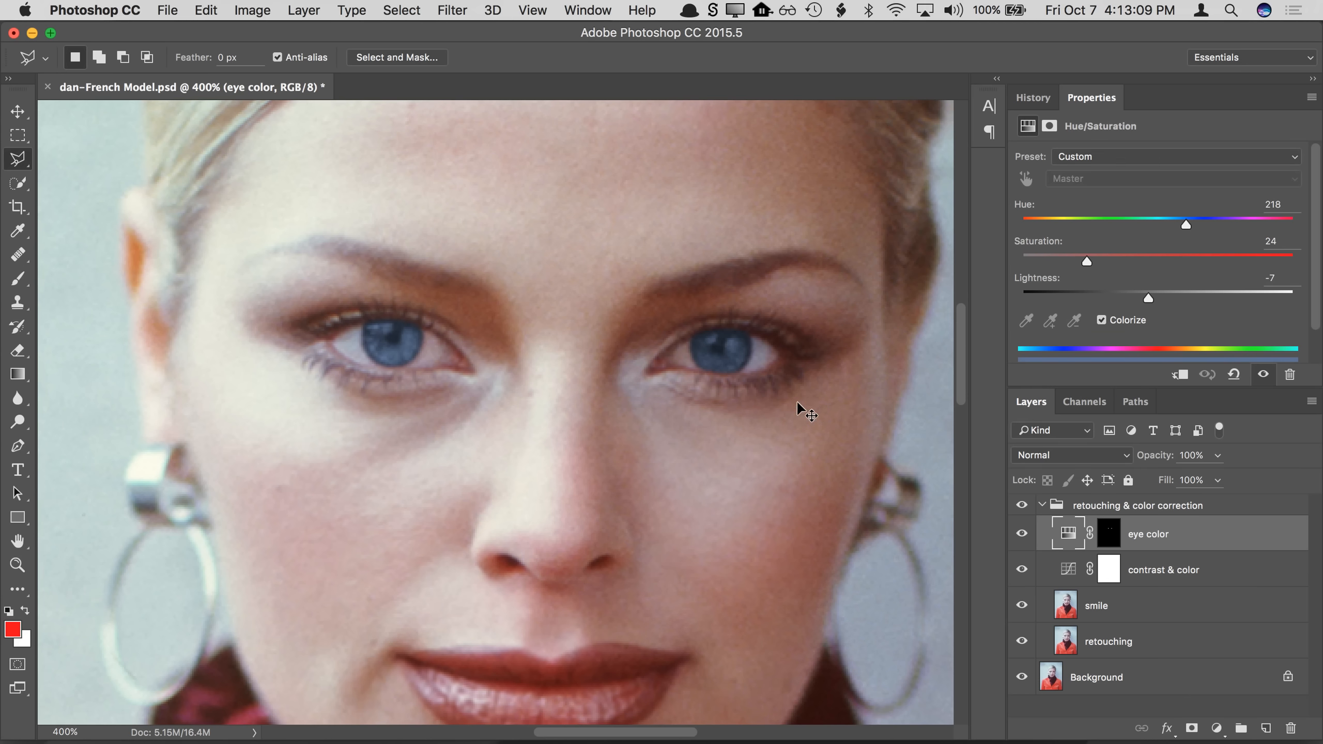
{"action": "key", "text": "super+0"}
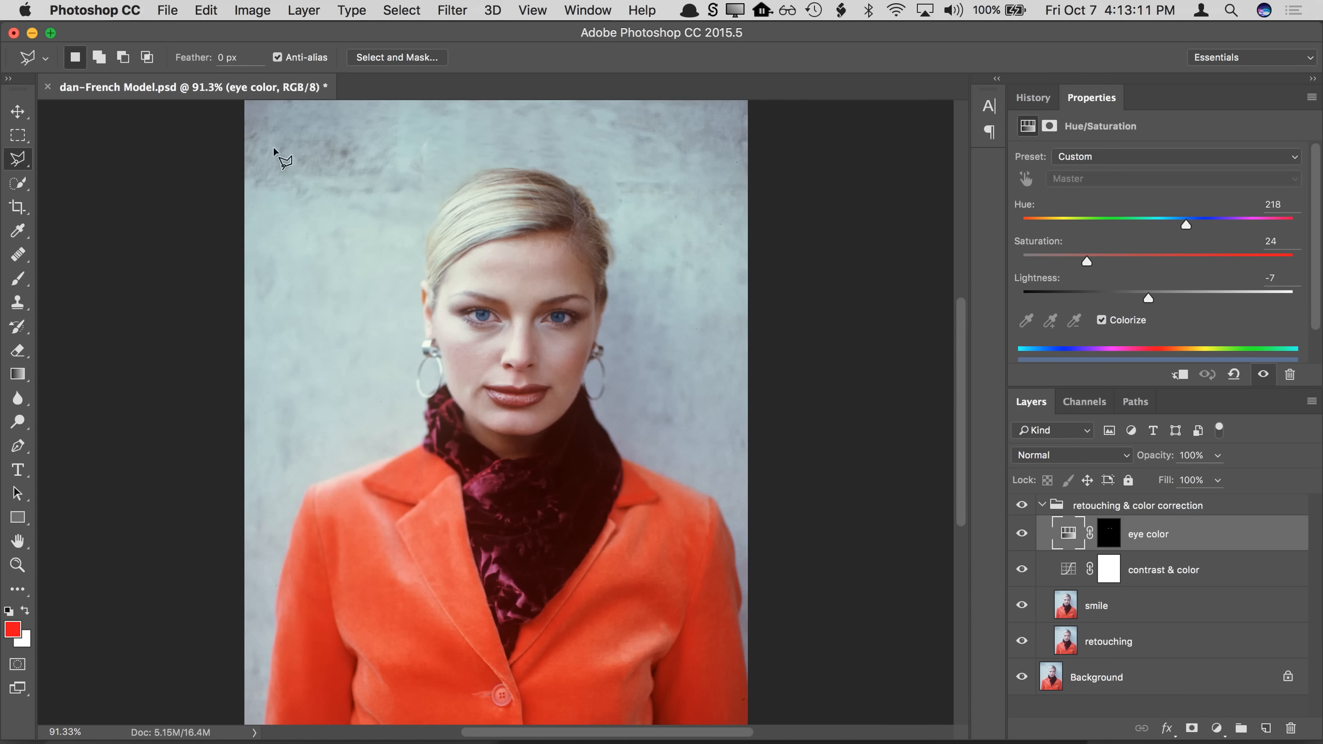
{"action": "left_click", "coordinate": [17, 113]}
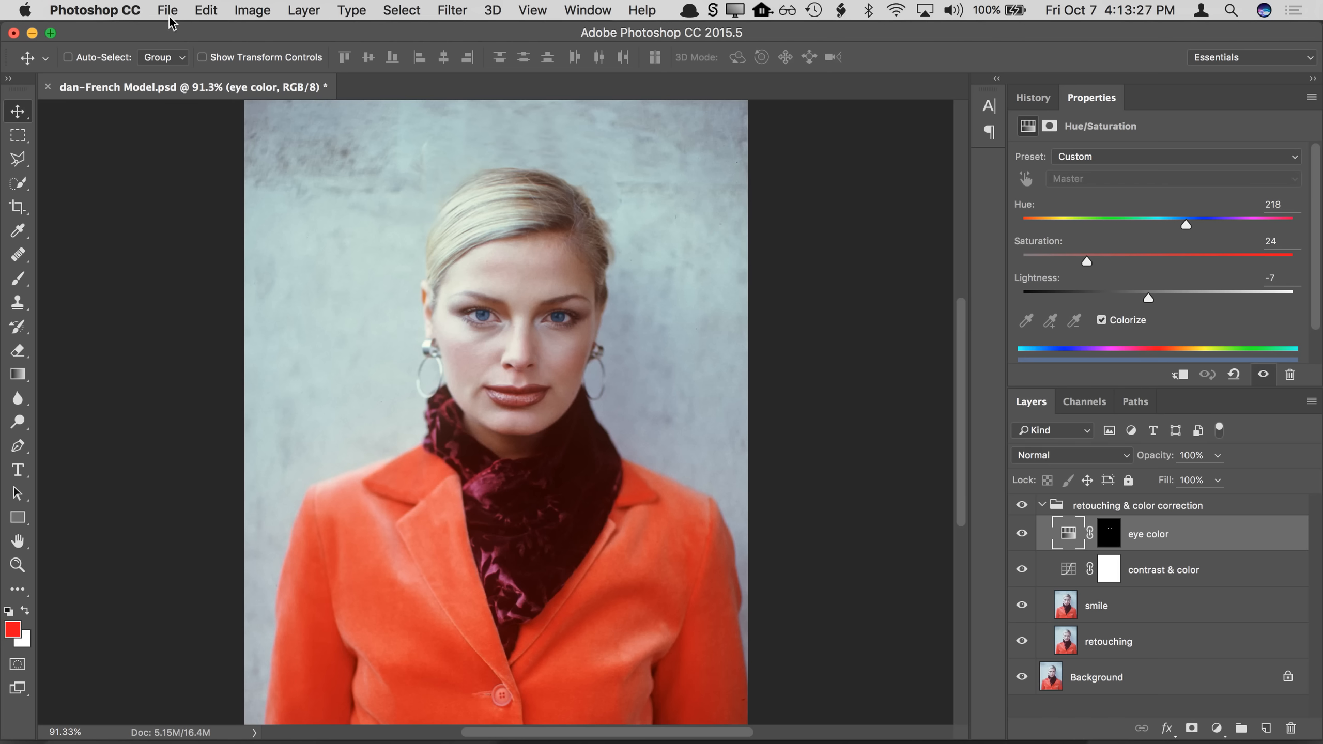
Step: Switch to Finder and open Vogue-logo.eps from the Intro to Photoshop Seminar Files folder in Illustrator
{"action": "left_click", "coordinate": [78, 724]}
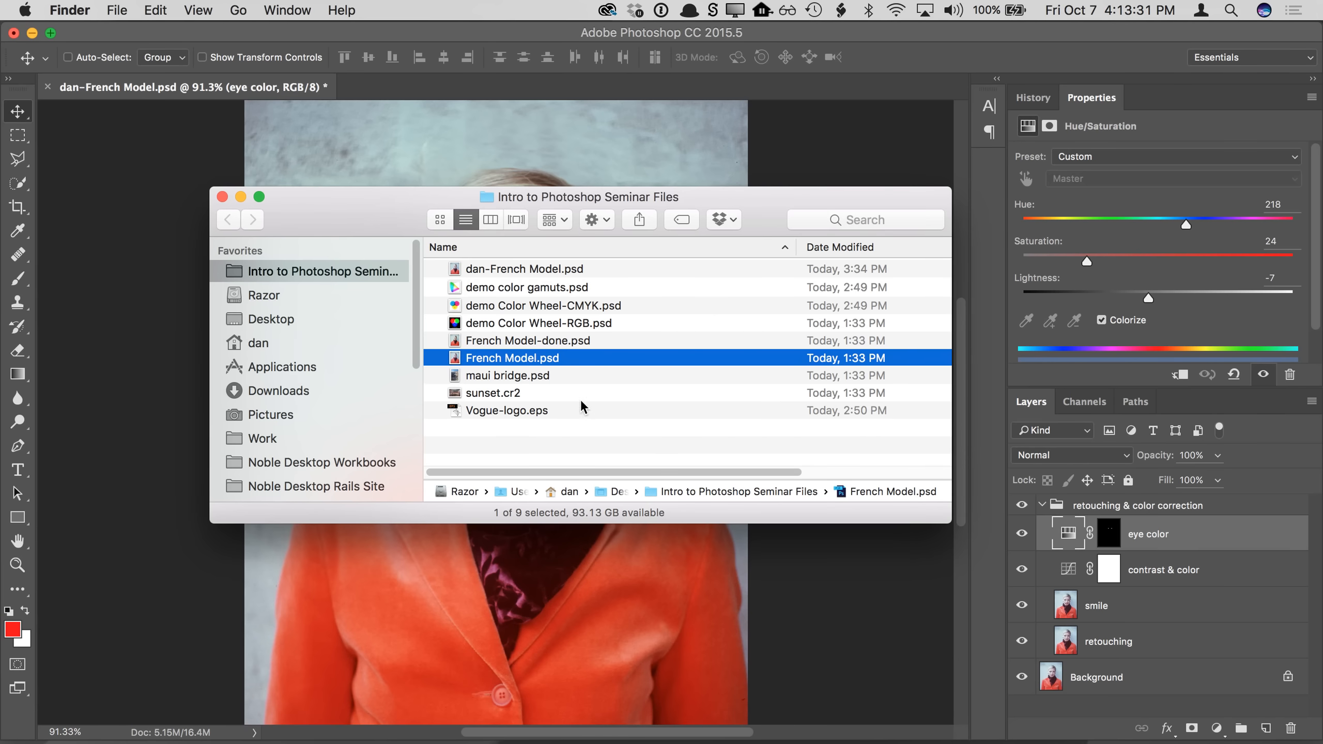
{"action": "left_click", "coordinate": [566, 409]}
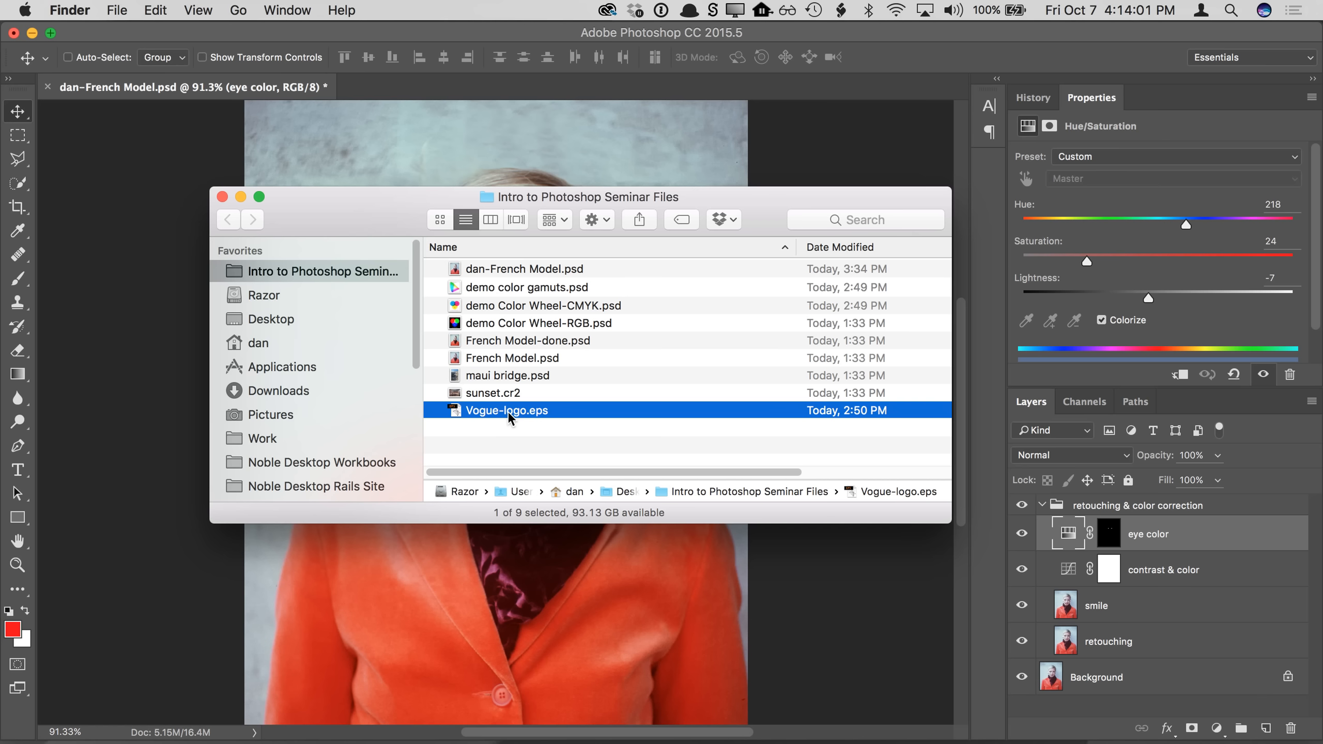
{"action": "left_click_drag", "start_coordinate": [508, 412], "coordinate": [580, 722]}
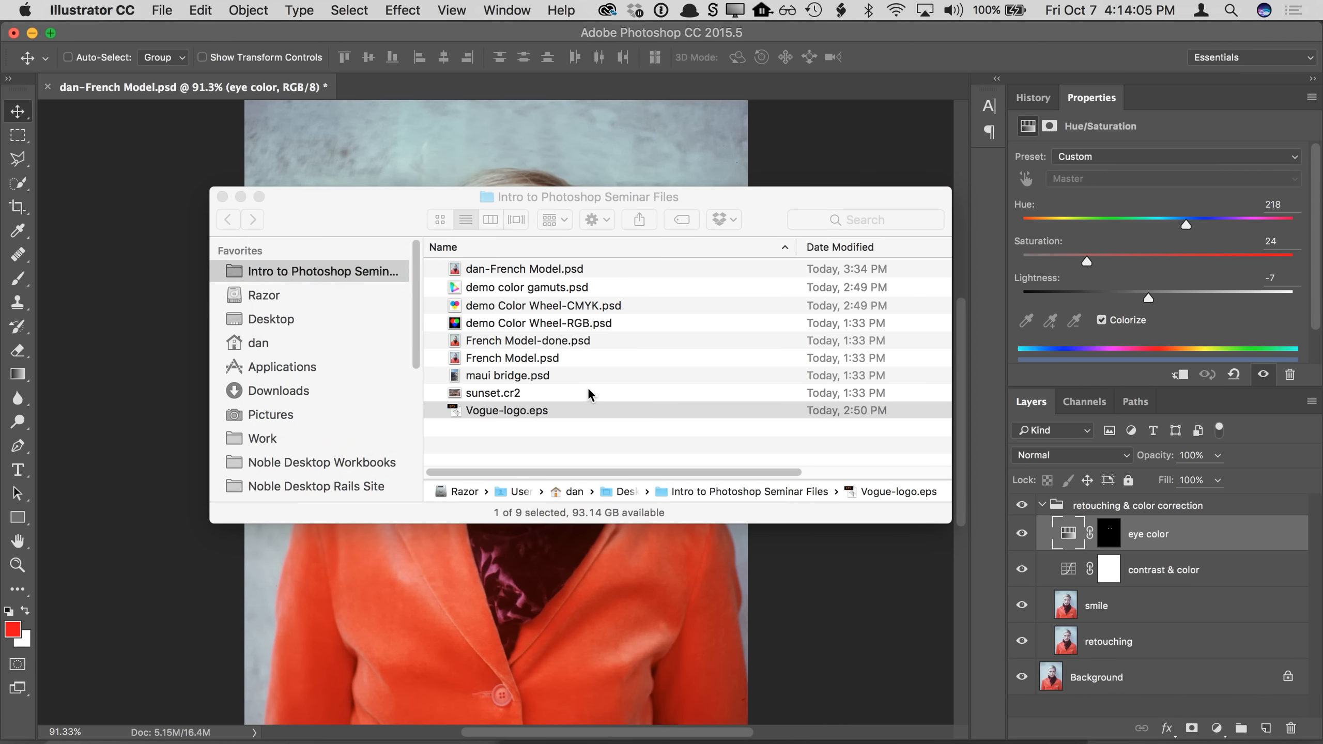
Step: Examine the edge of the letter V in the VOGUE logo at magnifications up to 64000%
{"action": "key", "text": "super+space"}
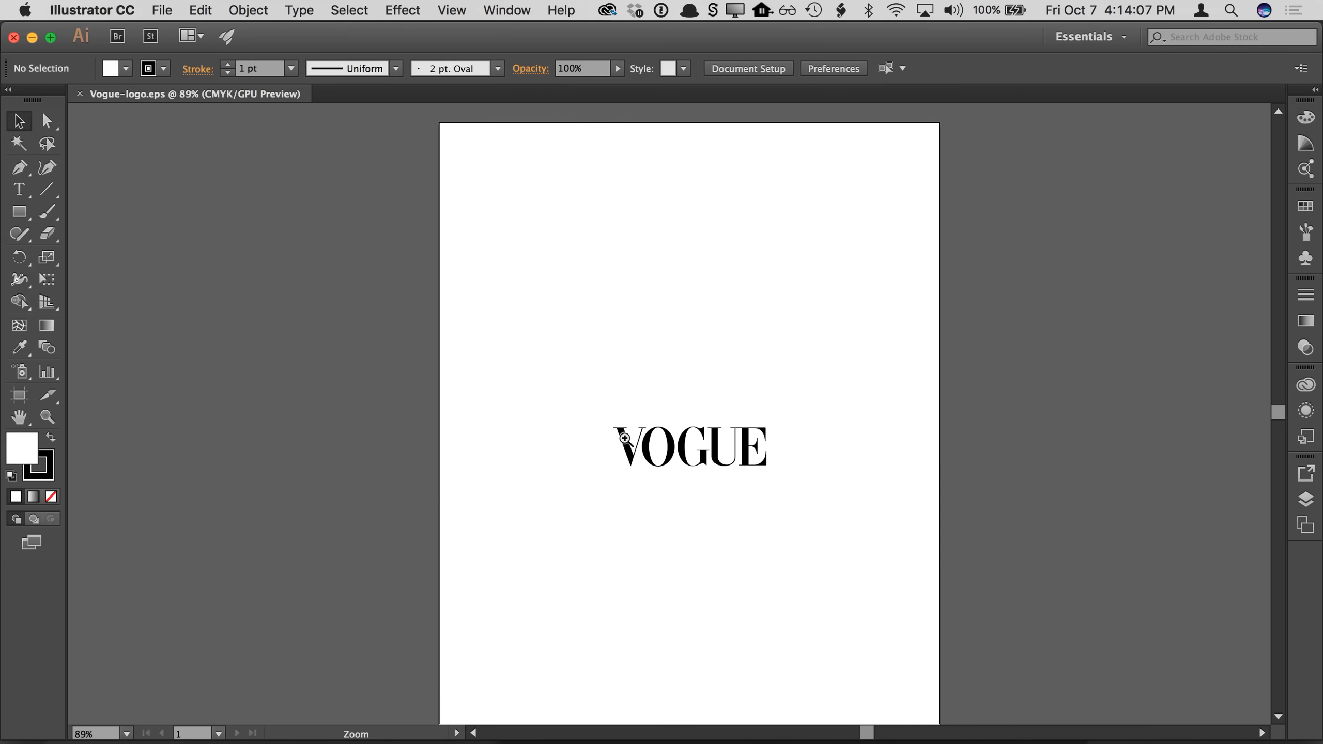
{"action": "left_click_drag", "start_coordinate": [625, 450], "coordinate": [913, 499]}
{"action": "left_click_drag", "start_coordinate": [599, 457], "coordinate": [874, 487]}
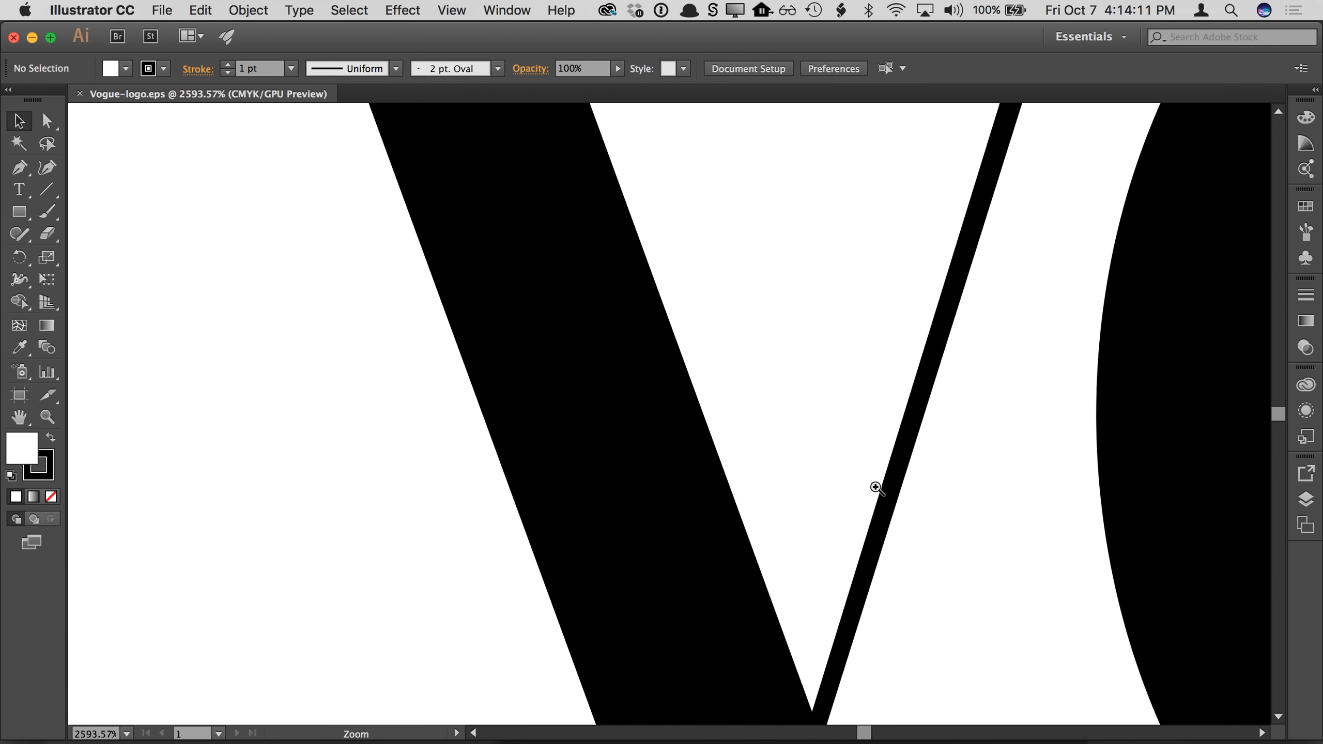
{"action": "left_click_drag", "start_coordinate": [669, 351], "coordinate": [951, 432]}
{"action": "left_click_drag", "start_coordinate": [776, 381], "coordinate": [1001, 449]}
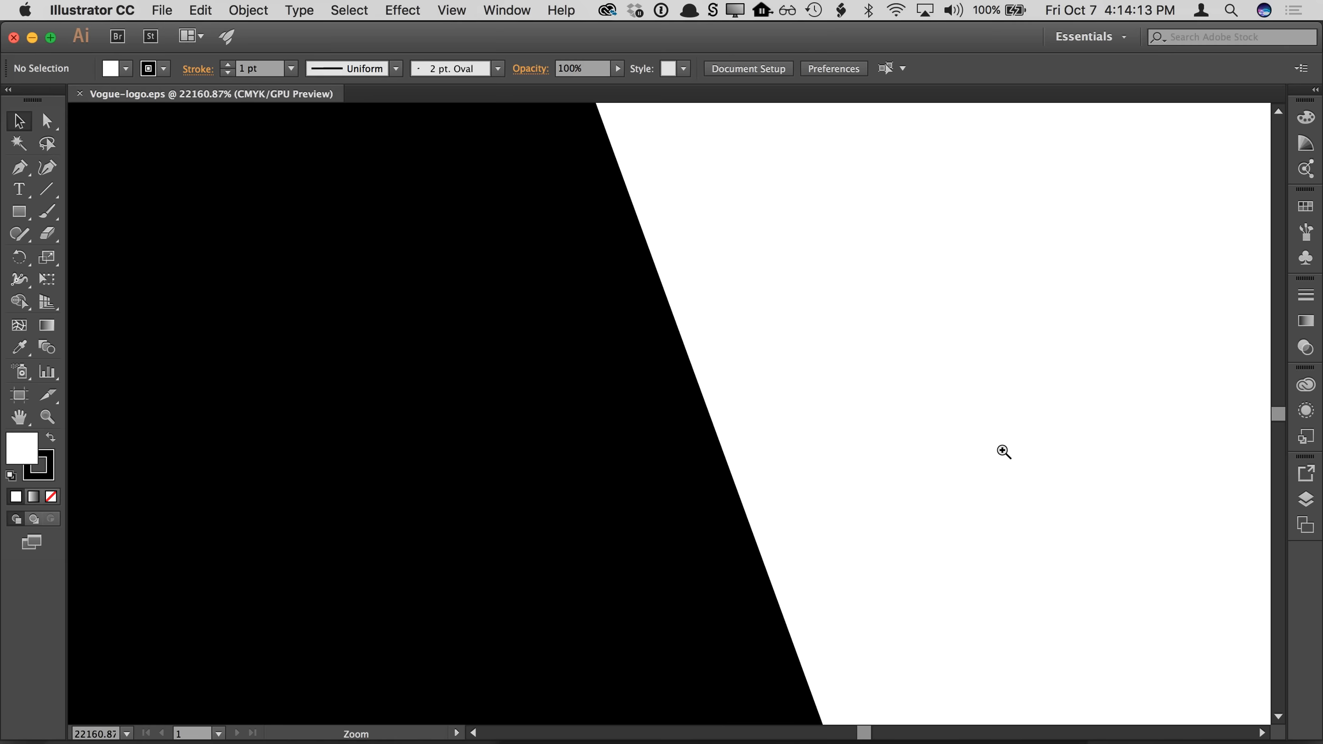
{"action": "left_click_drag", "start_coordinate": [696, 371], "coordinate": [939, 470]}
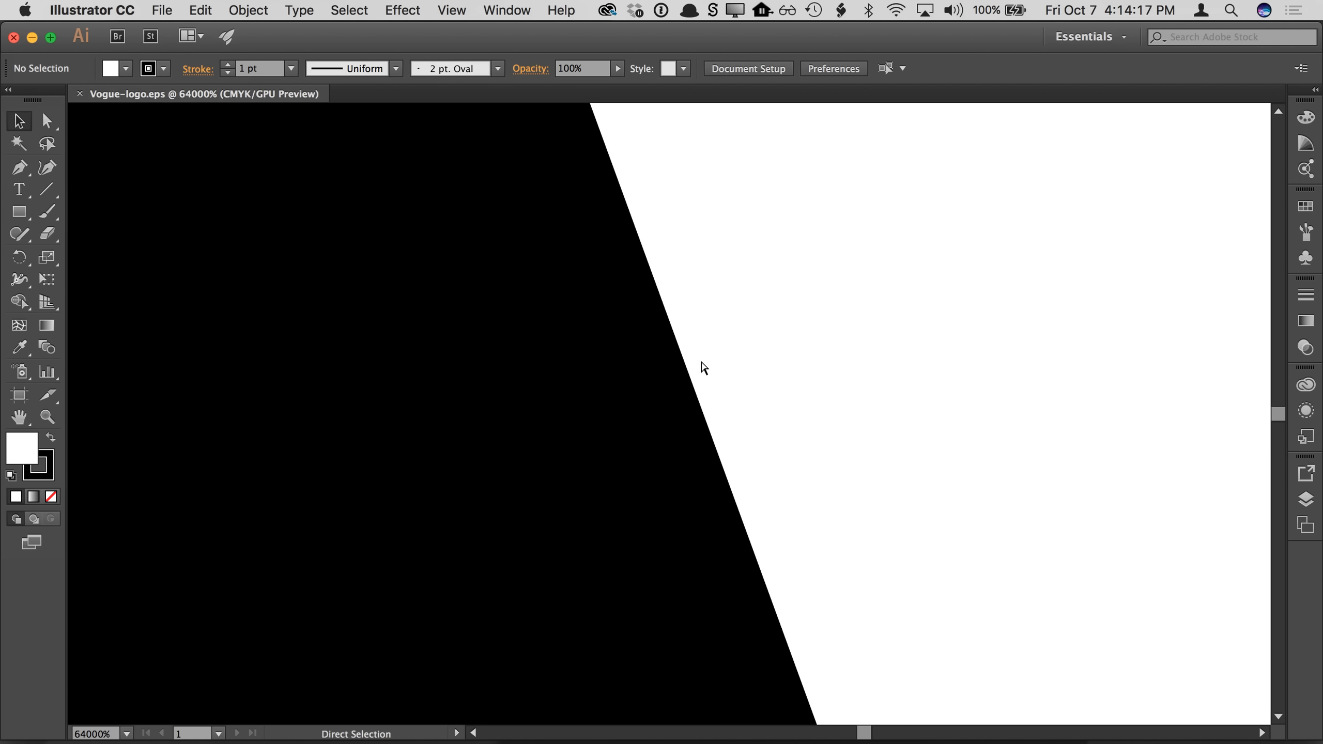
{"action": "key", "text": "super+0"}
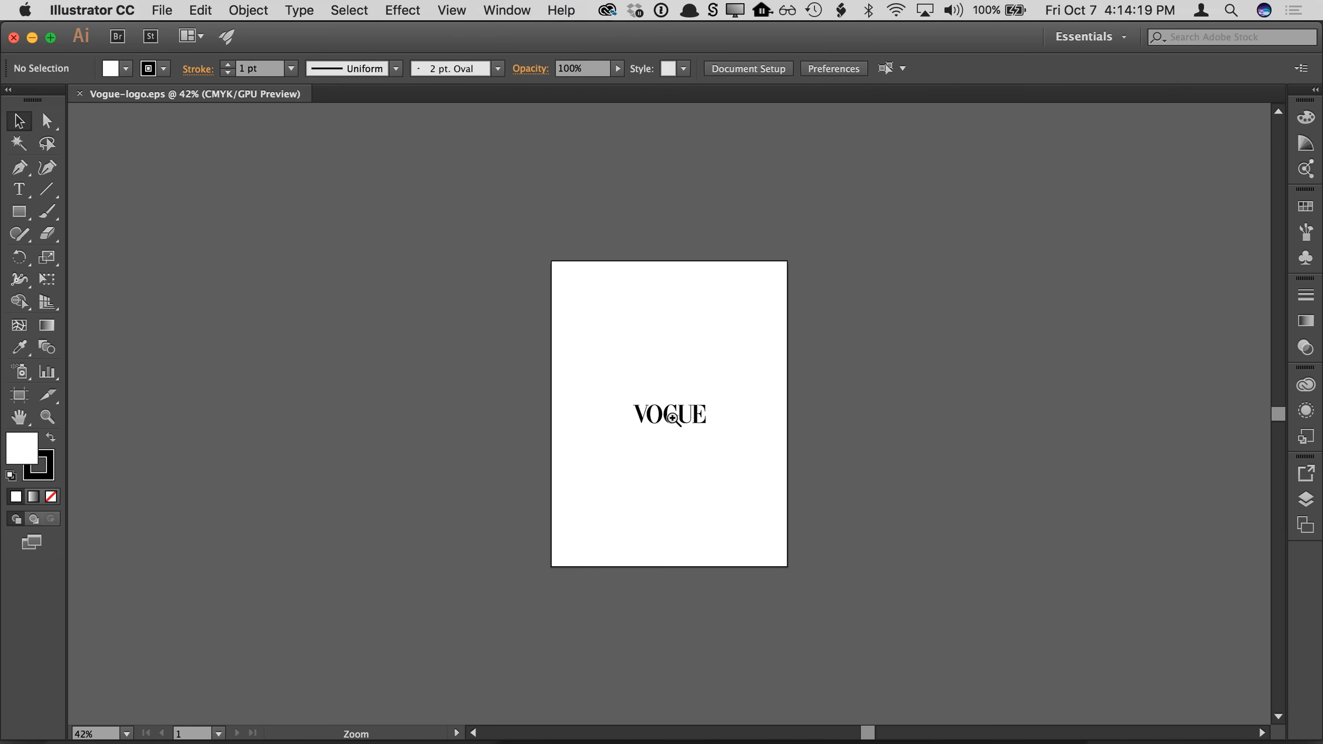
Step: Show the VOGUE logo in Outline mode and examine the vector paths of the V, O and G up close
{"action": "left_click_drag", "start_coordinate": [768, 429], "coordinate": [789, 438]}
{"action": "left_click_drag", "start_coordinate": [692, 434], "coordinate": [857, 492]}
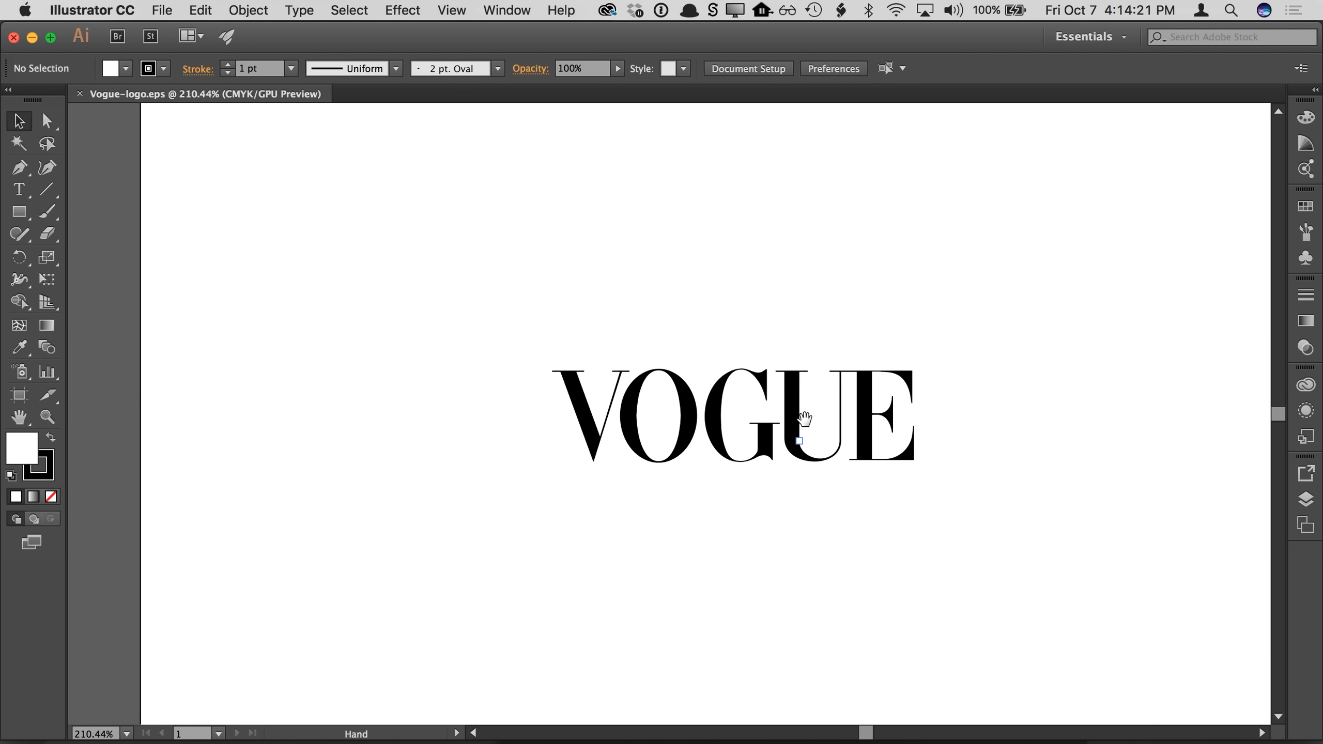
{"action": "left_click_drag", "start_coordinate": [804, 420], "coordinate": [608, 423]}
{"action": "left_click", "coordinate": [452, 10]}
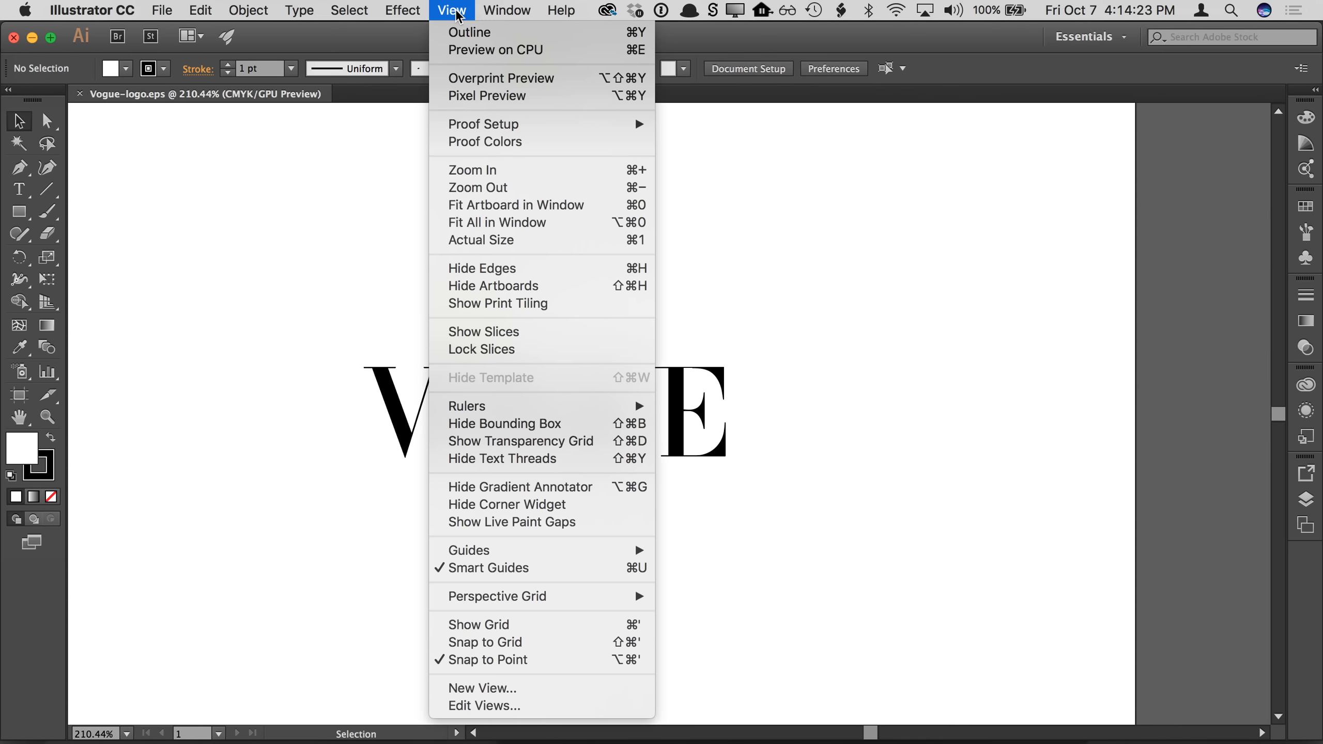
{"action": "left_click", "coordinate": [477, 32]}
{"action": "key", "text": "z"}
{"action": "left_click_drag", "start_coordinate": [409, 399], "coordinate": [602, 463]}
{"action": "scroll", "coordinate": [601, 464], "scroll_direction": "up", "scroll_amount": 2}
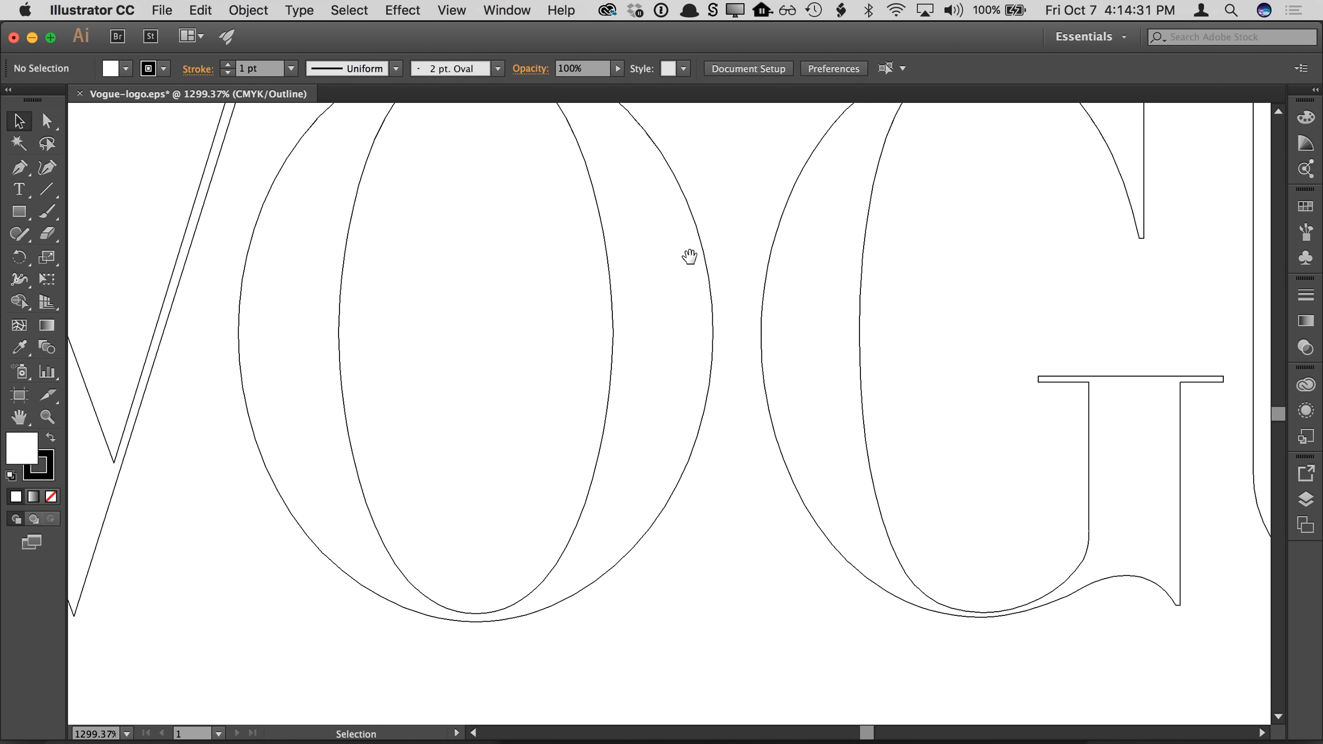
{"action": "key", "text": "space"}
{"action": "left_click_drag", "start_coordinate": [736, 402], "coordinate": [763, 436]}
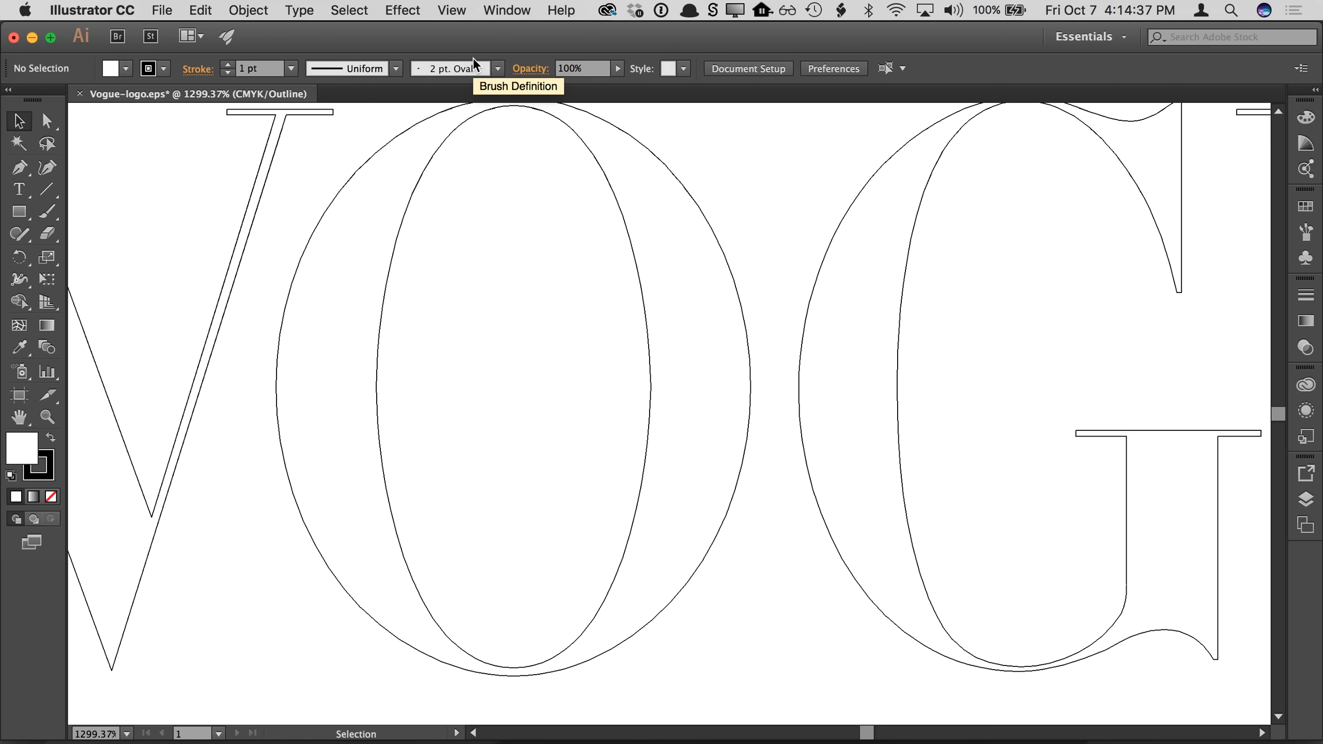
Step: Return the logo to GPU Preview and view the whole VOGUE word at 600%
{"action": "left_click", "coordinate": [450, 10]}
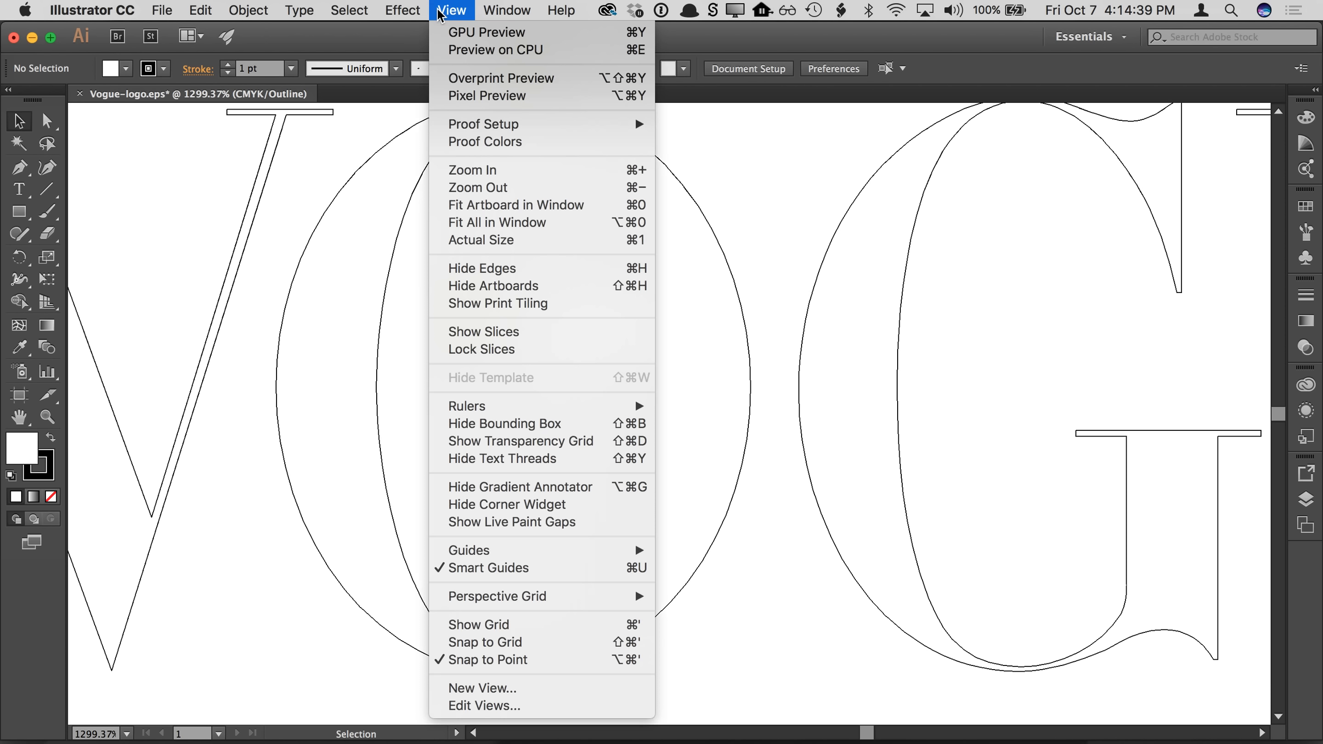
{"action": "left_click", "coordinate": [453, 32]}
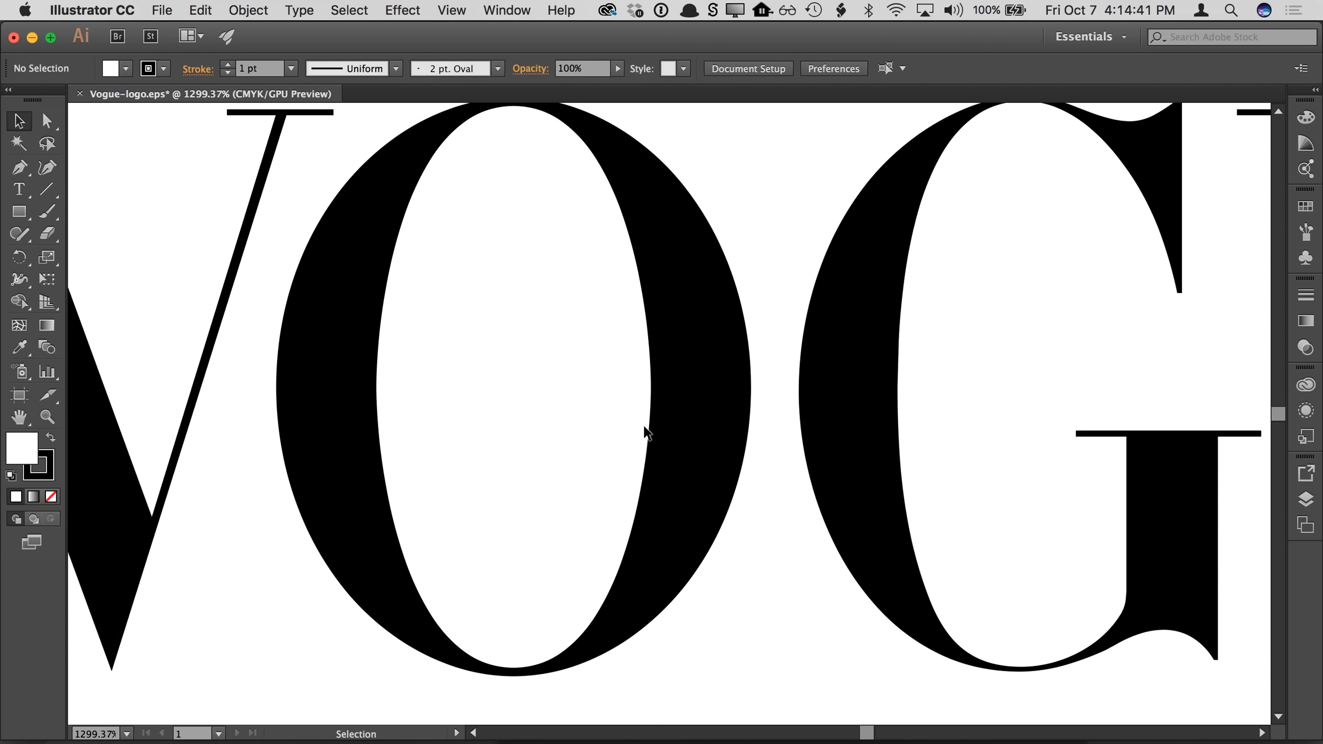
{"action": "key", "text": "super+minus"}
{"action": "key", "text": "super+minus"}
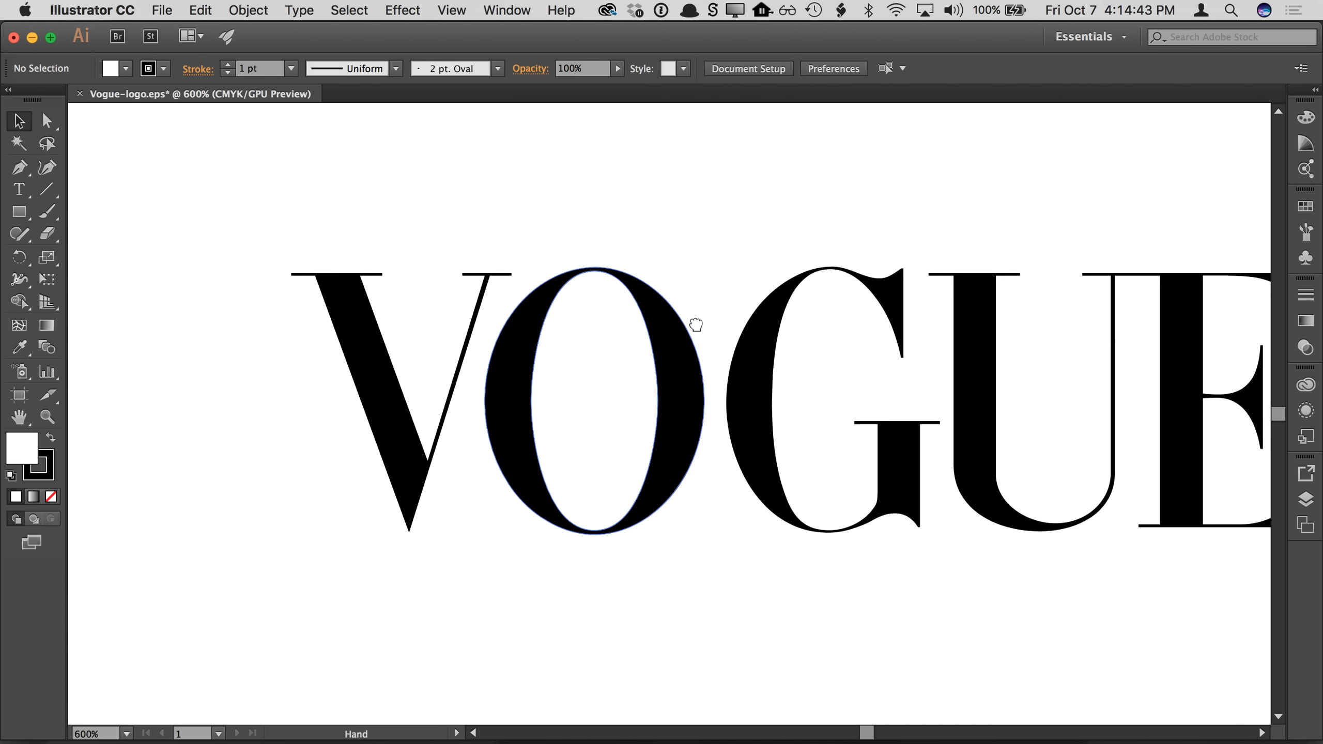
{"action": "scroll", "coordinate": [693, 325], "scroll_direction": "right", "scroll_amount": 2}
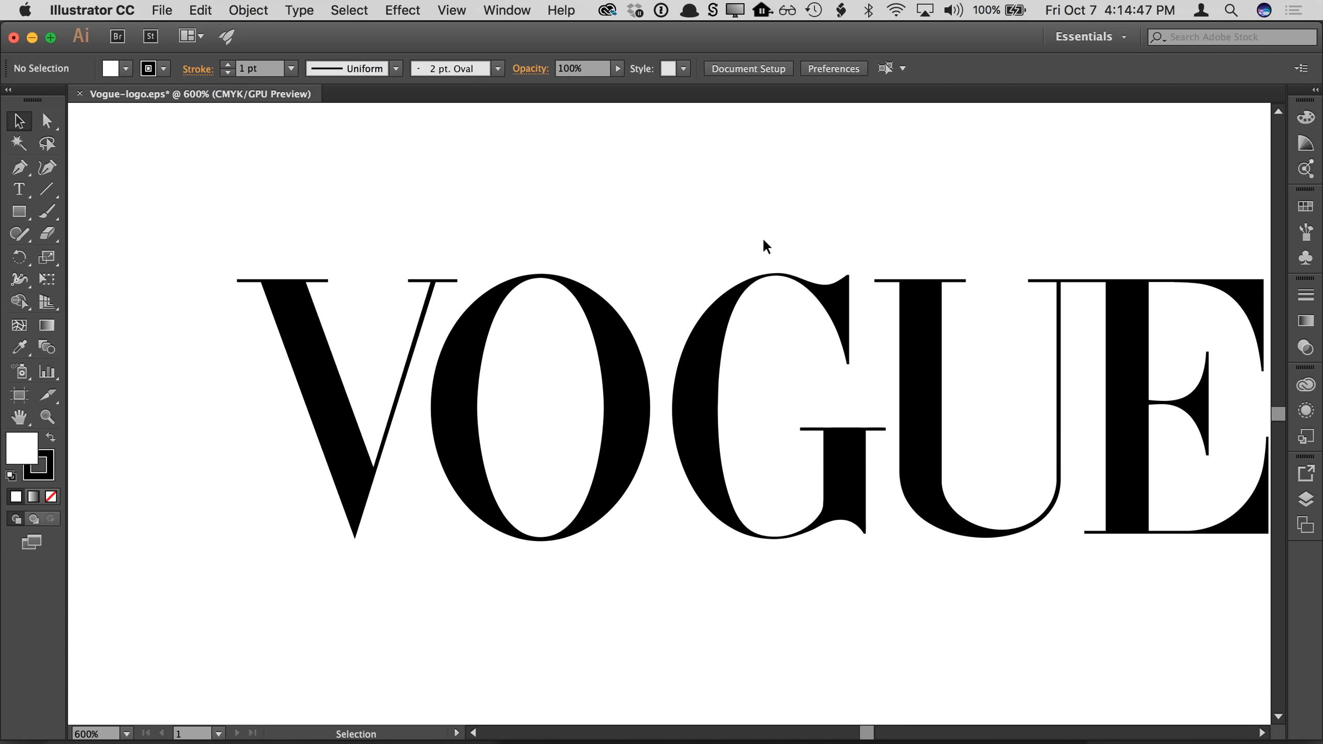
{"action": "key", "text": "space"}
{"action": "left_click_drag", "start_coordinate": [800, 233], "coordinate": [724, 235]}
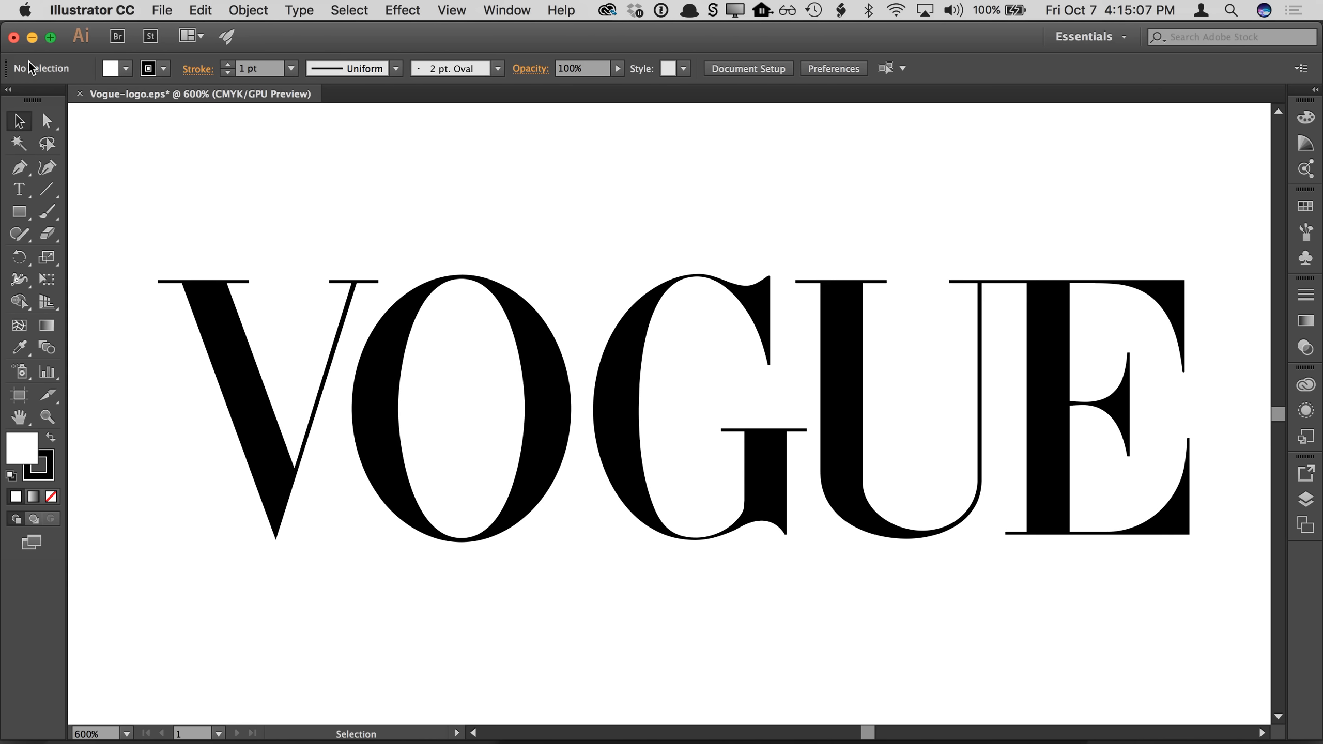
Step: Close the Vogue-logo.eps document without saving and switch back to the portrait in Photoshop
{"action": "left_click", "coordinate": [12, 39]}
{"action": "left_click", "coordinate": [654, 428]}
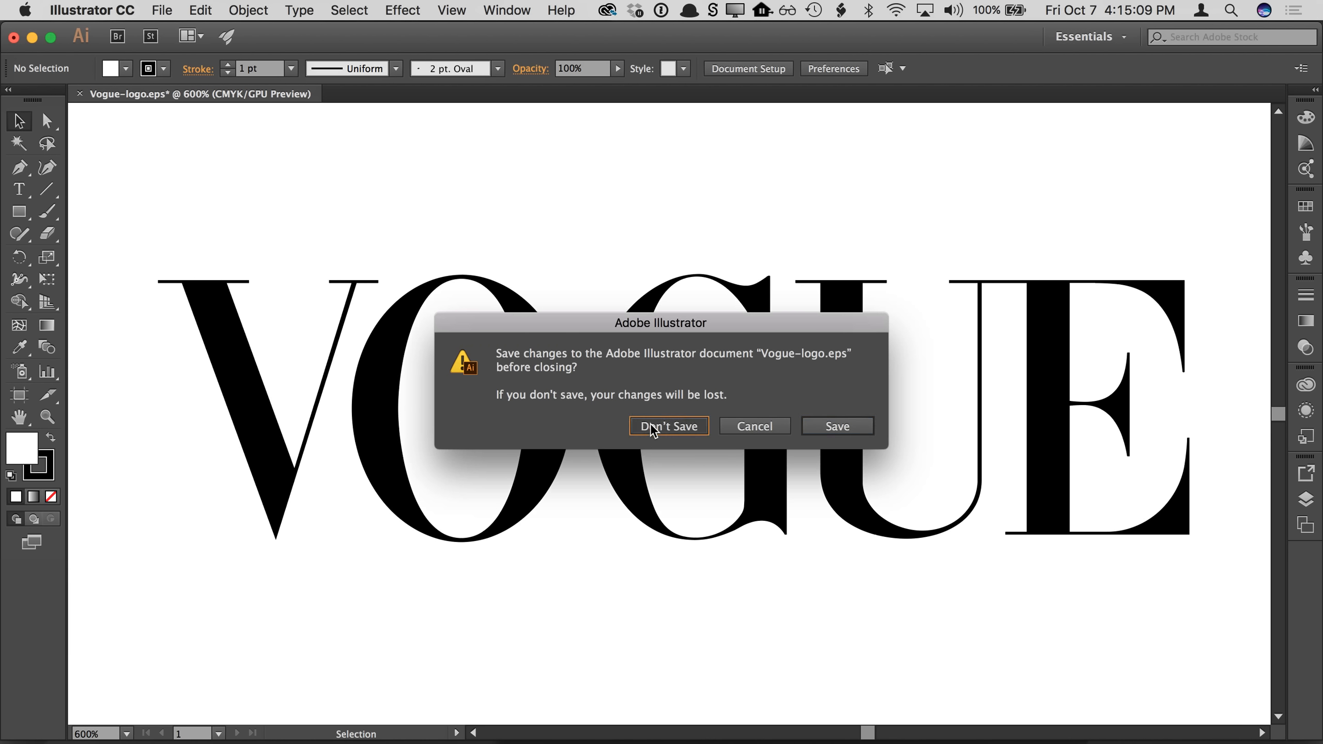
{"action": "left_click", "coordinate": [345, 151]}
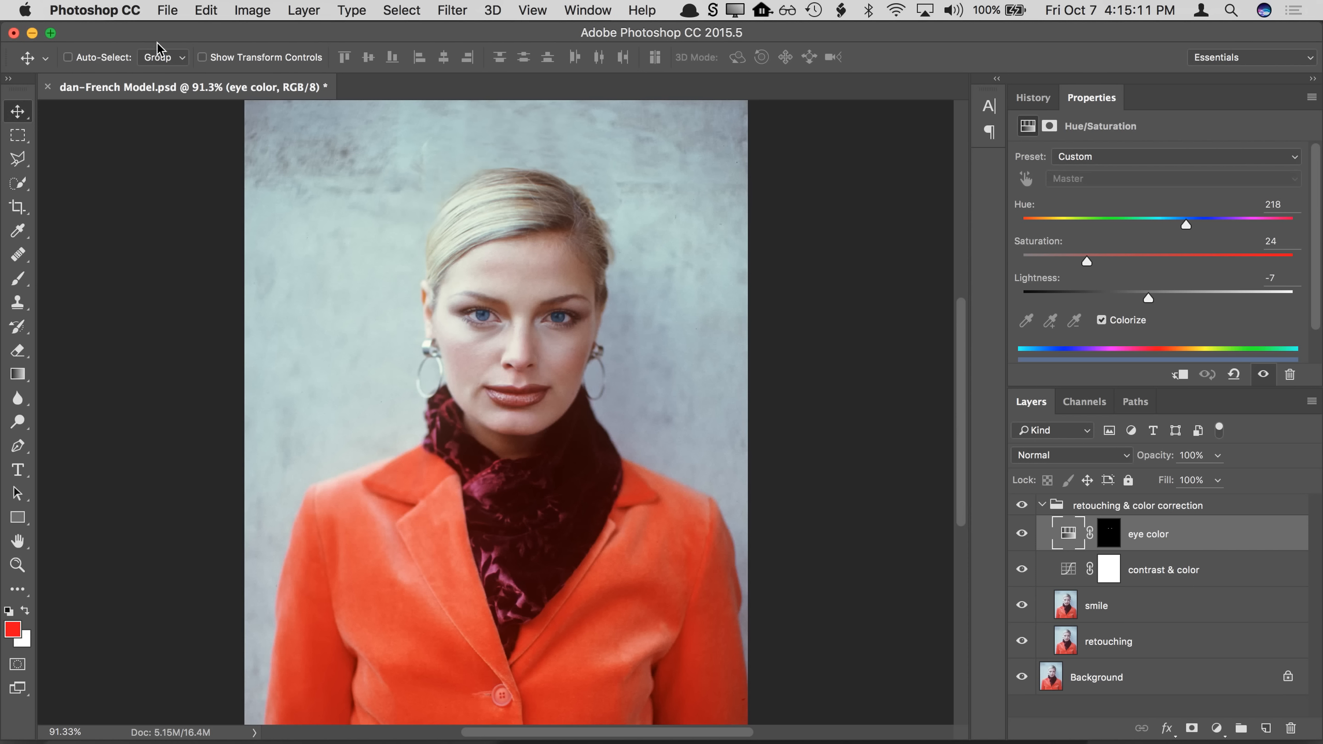
Step: Place Vogue-logo.eps into the portrait as an embedded file above the eye color layer
{"action": "left_click", "coordinate": [168, 10]}
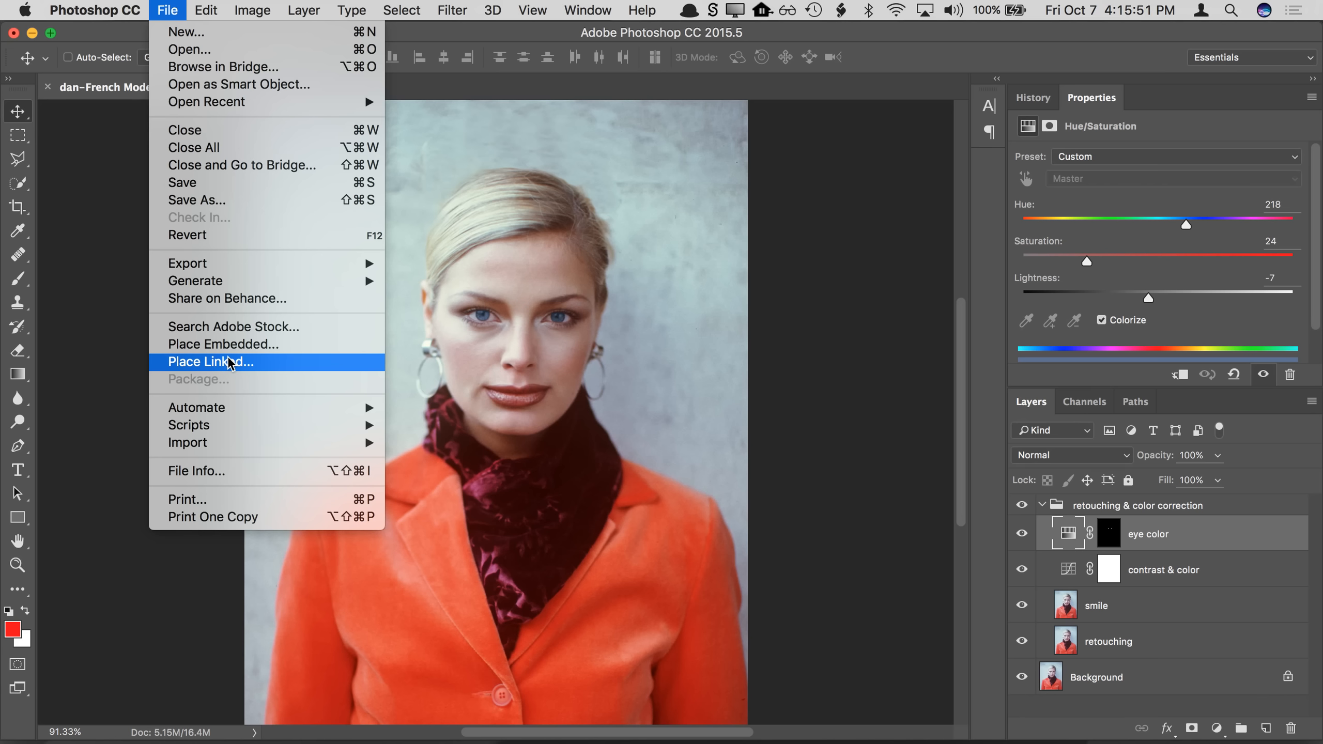
{"action": "left_click", "coordinate": [230, 345]}
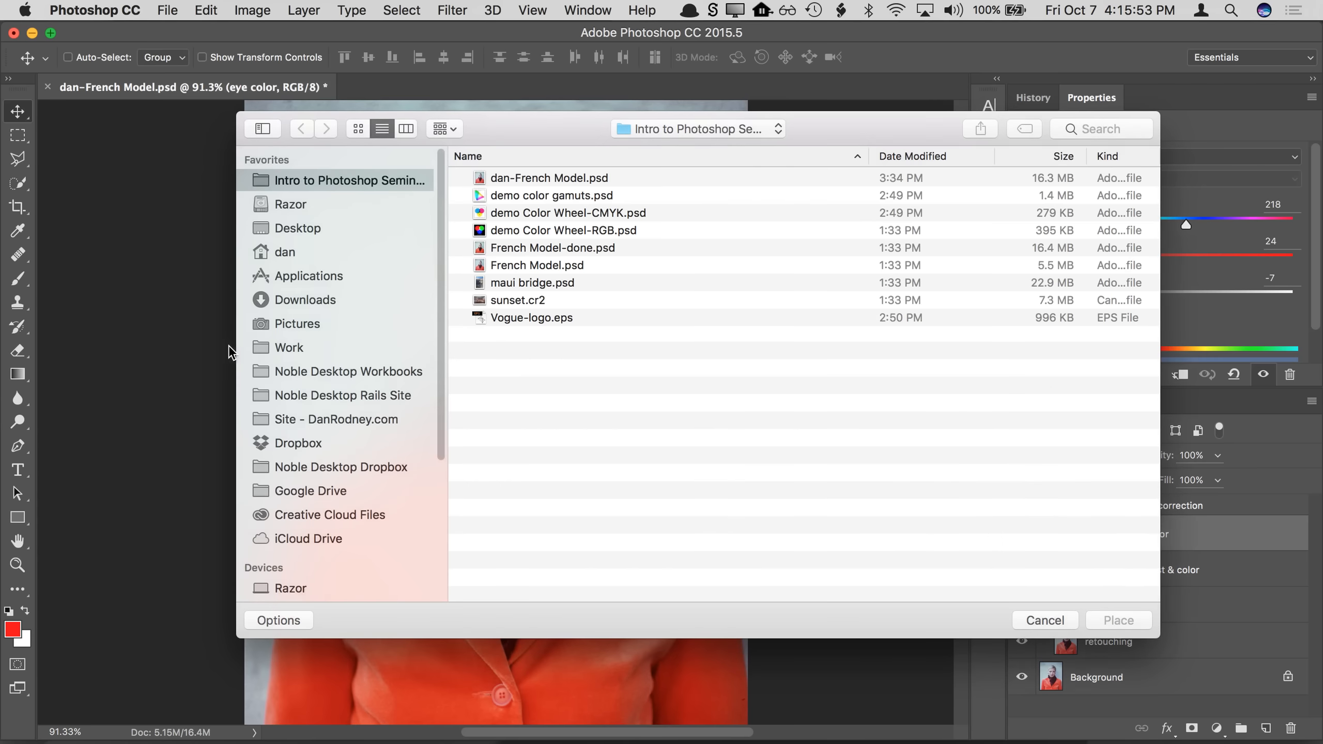
{"action": "left_click", "coordinate": [555, 318]}
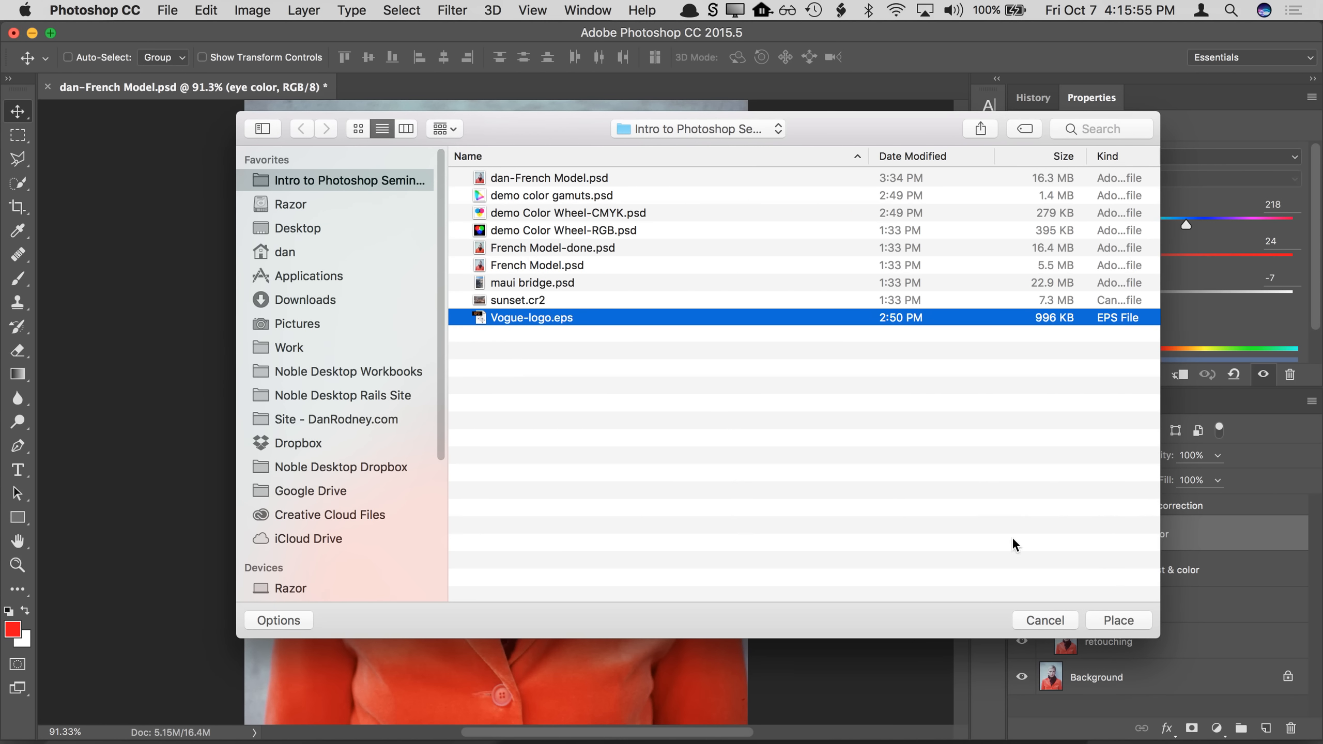
{"action": "left_click", "coordinate": [1110, 620]}
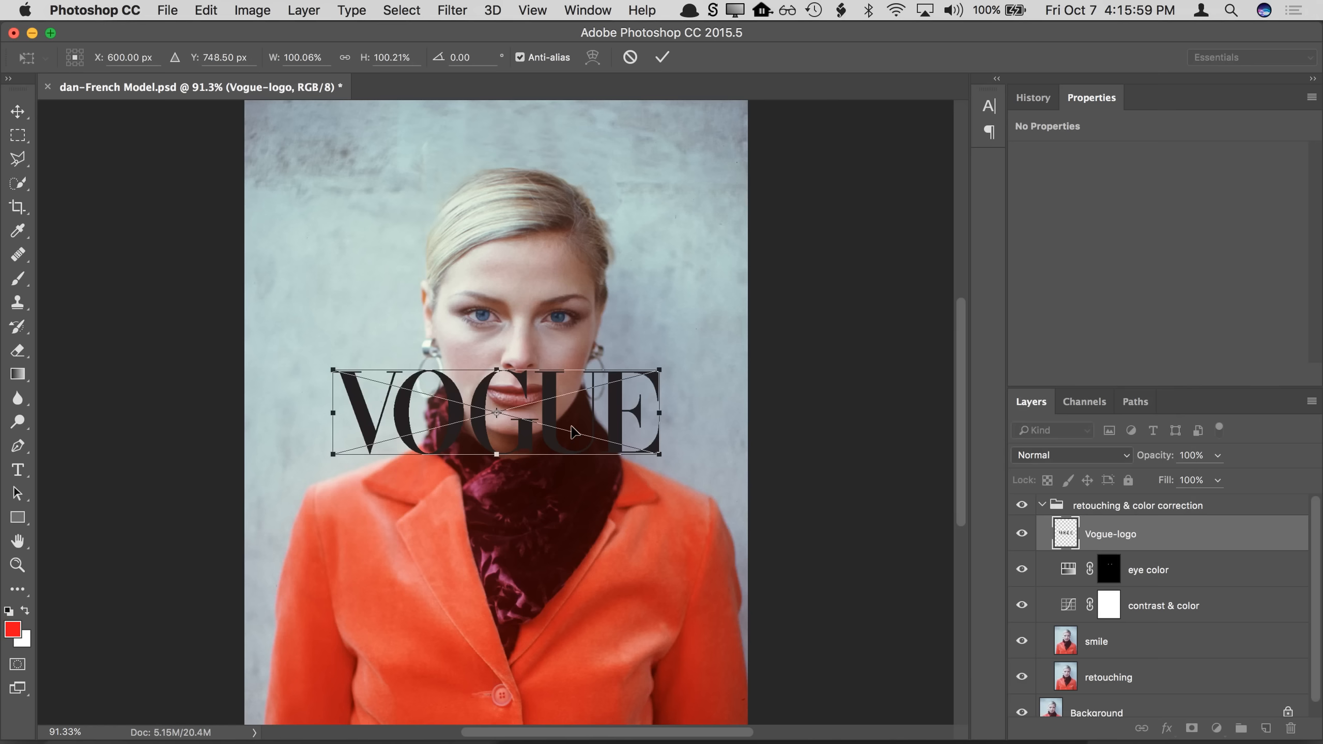
Step: Move the logo near the upper left of the portrait, enlarge it to about 367% and commit the placement
{"action": "left_click_drag", "start_coordinate": [576, 432], "coordinate": [528, 178]}
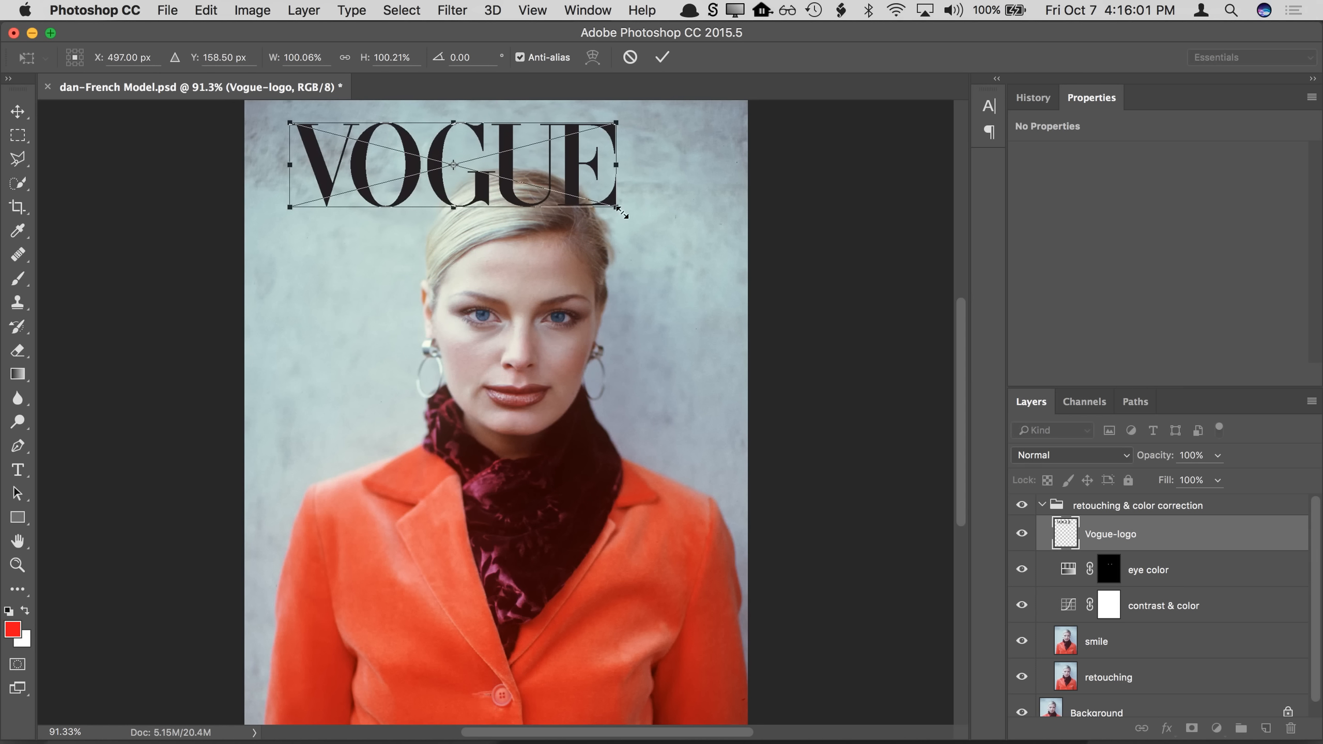
{"action": "left_click_drag", "start_coordinate": [615, 208], "coordinate": [869, 433]}
{"action": "left_click_drag", "start_coordinate": [247, 344], "coordinate": [596, 339]}
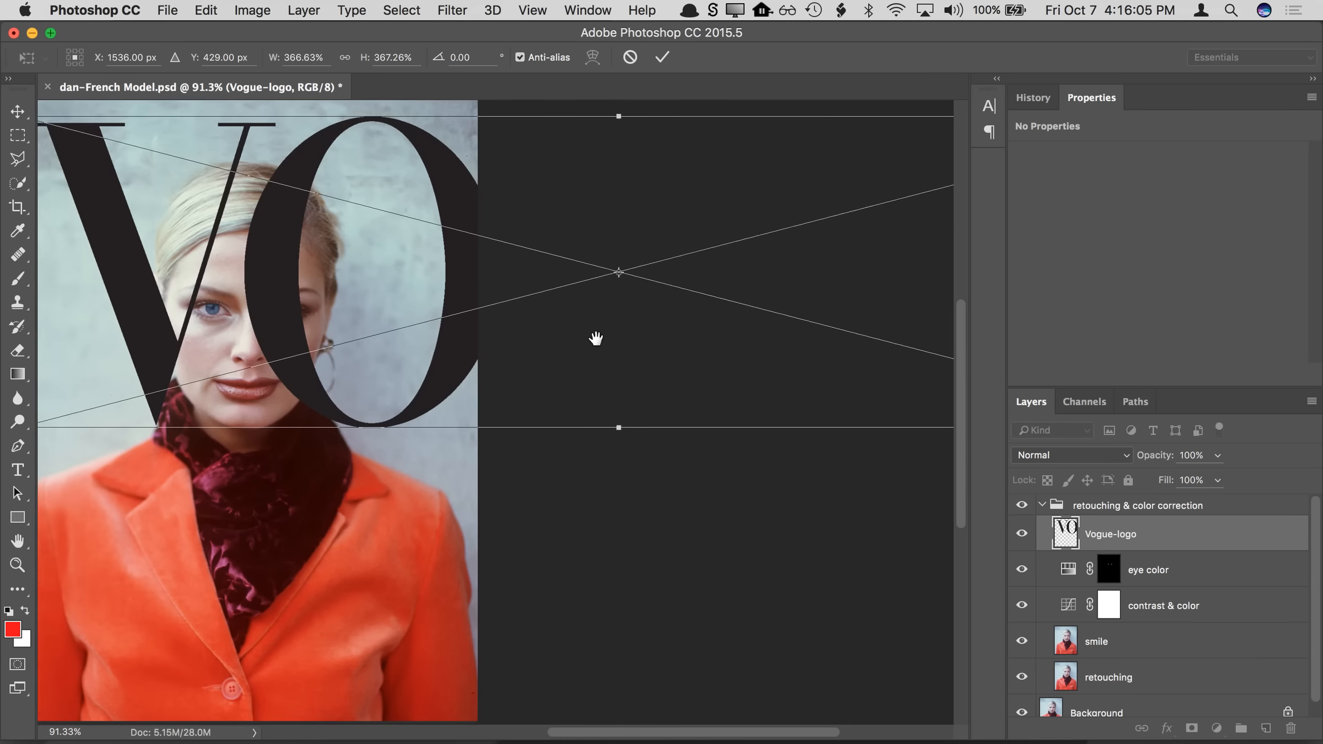
{"action": "left_click_drag", "start_coordinate": [339, 312], "coordinate": [502, 354]}
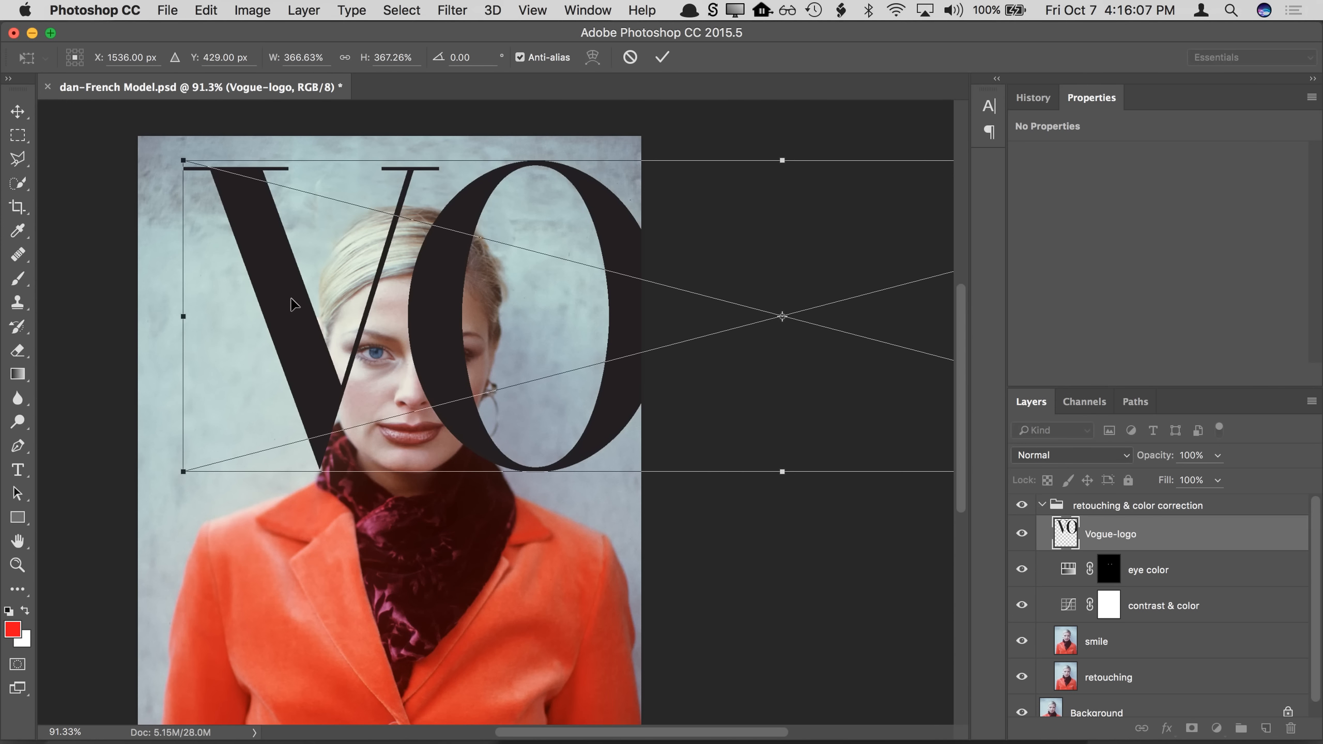
{"action": "key", "text": "Return"}
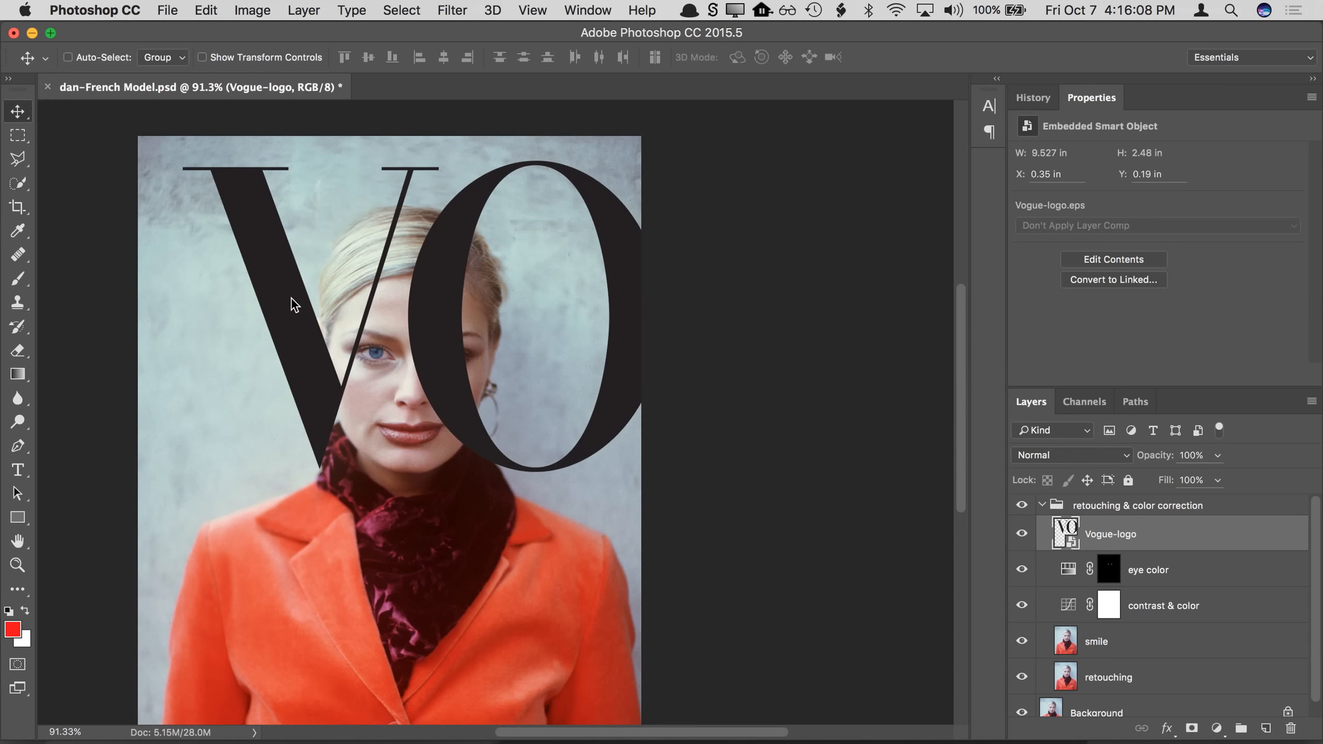
Step: Examine the enlarged V at 100% and its diagonal edge at magnifications up to 3200%
{"action": "left_click", "coordinate": [531, 11]}
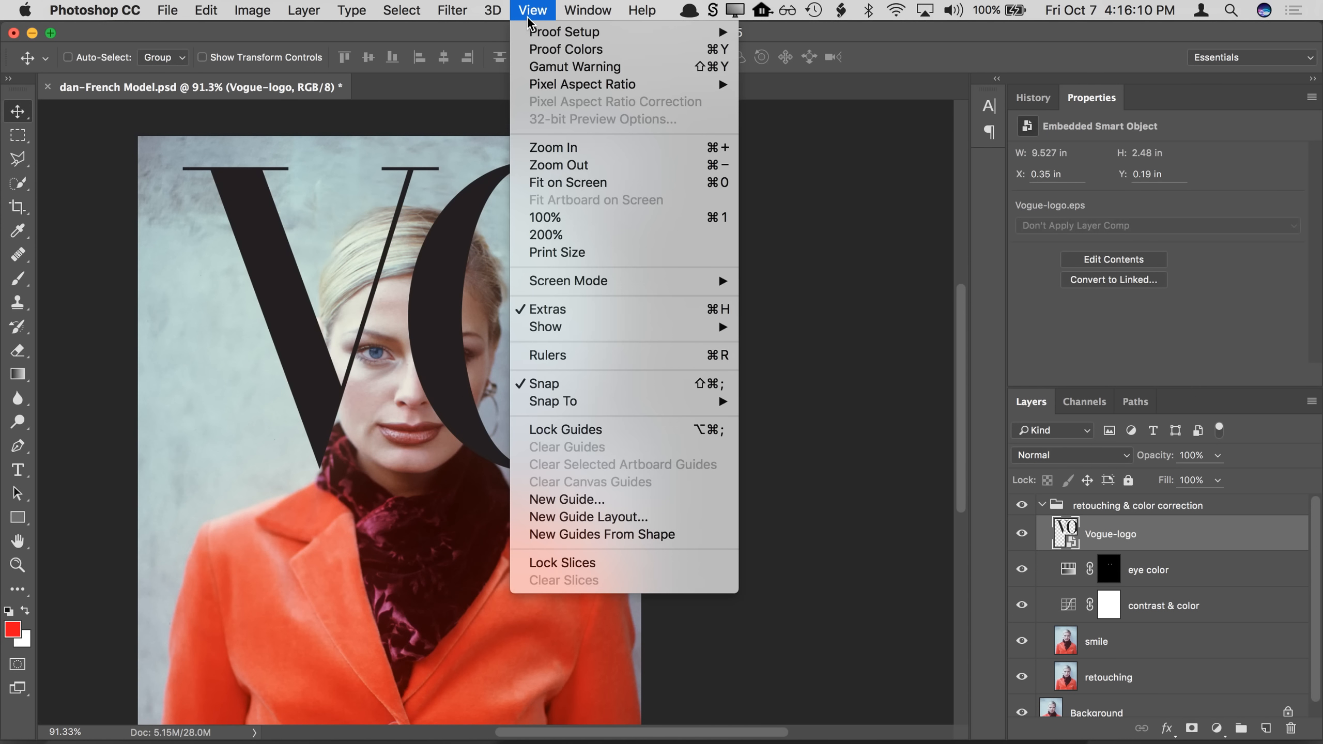
{"action": "left_click", "coordinate": [545, 219]}
{"action": "scroll", "coordinate": [563, 417], "scroll_direction": "left", "scroll_amount": 5}
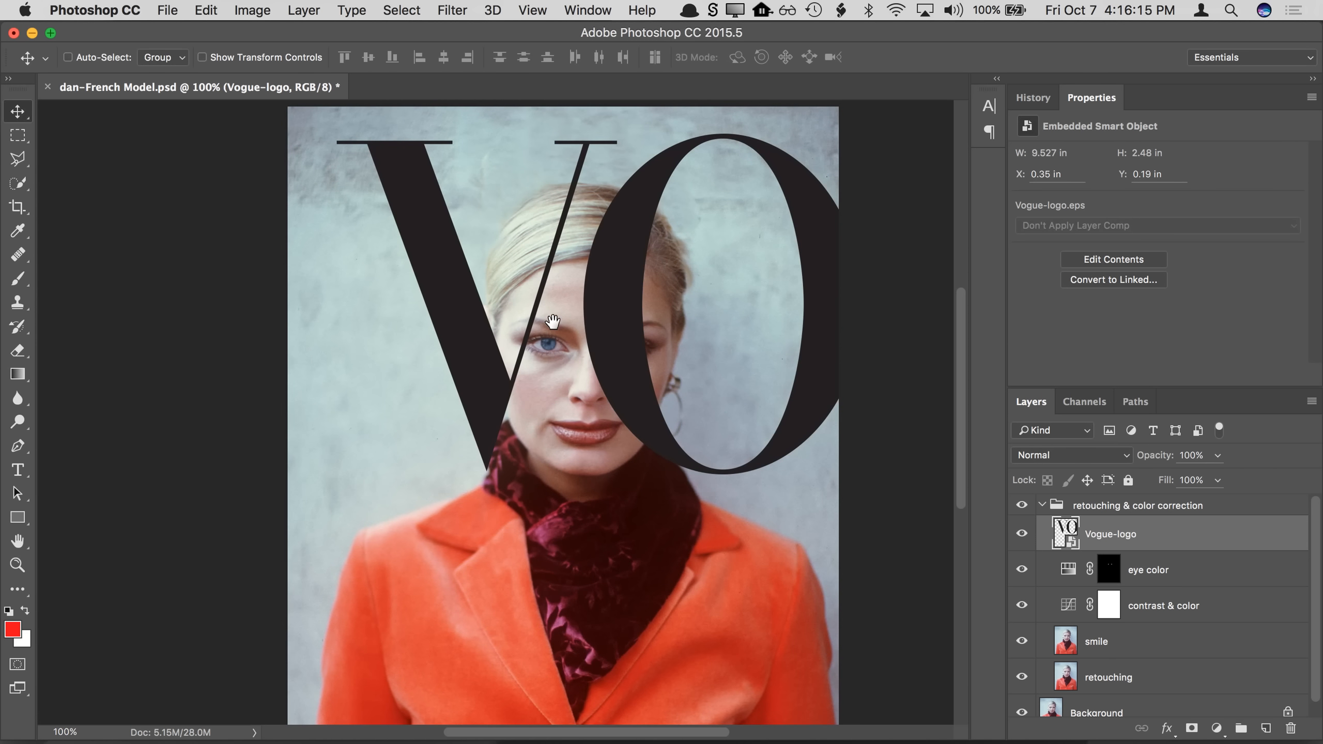
{"action": "left_click", "coordinate": [420, 260], "text": "super"}
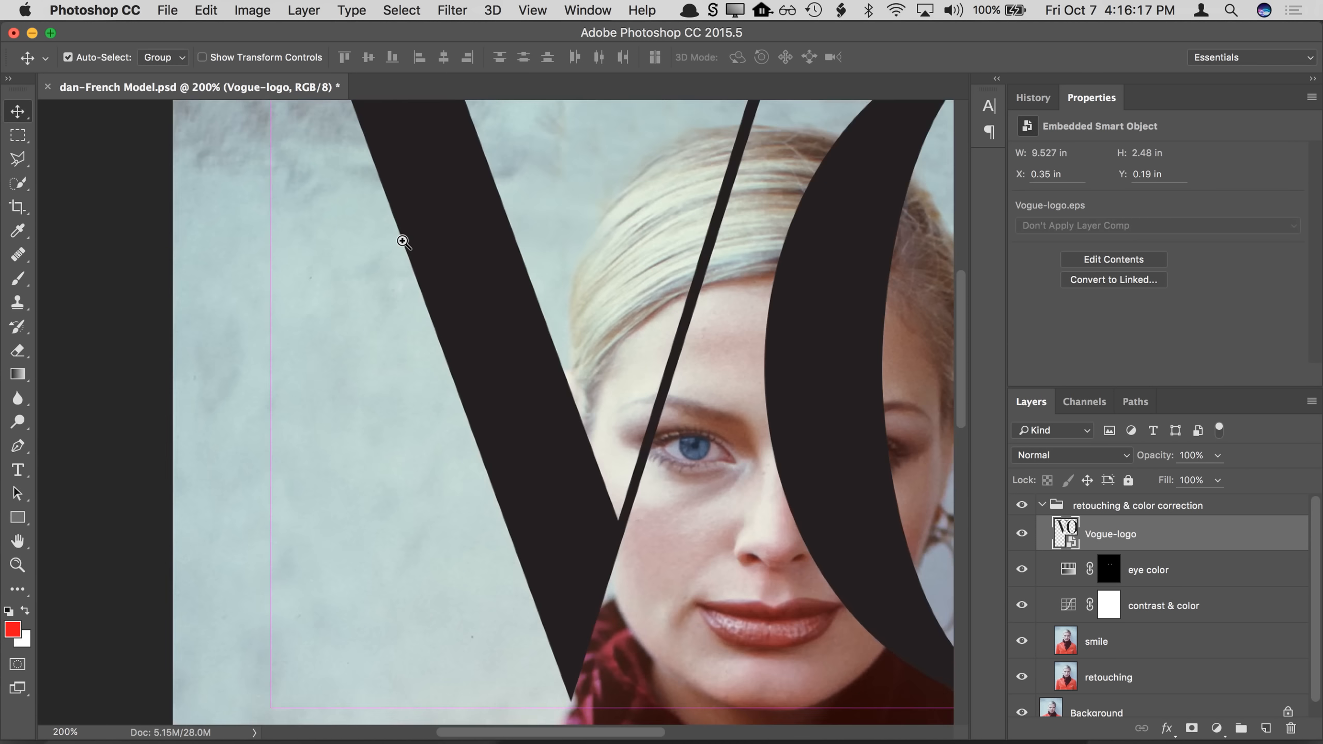
{"action": "left_click", "coordinate": [420, 260], "text": "super"}
{"action": "left_click", "coordinate": [420, 259], "text": "super"}
{"action": "left_click", "coordinate": [420, 260], "text": "super"}
{"action": "left_click", "coordinate": [421, 260], "text": "super"}
{"action": "left_click", "coordinate": [420, 260], "text": "super"}
{"action": "left_click", "coordinate": [420, 260], "text": "super"}
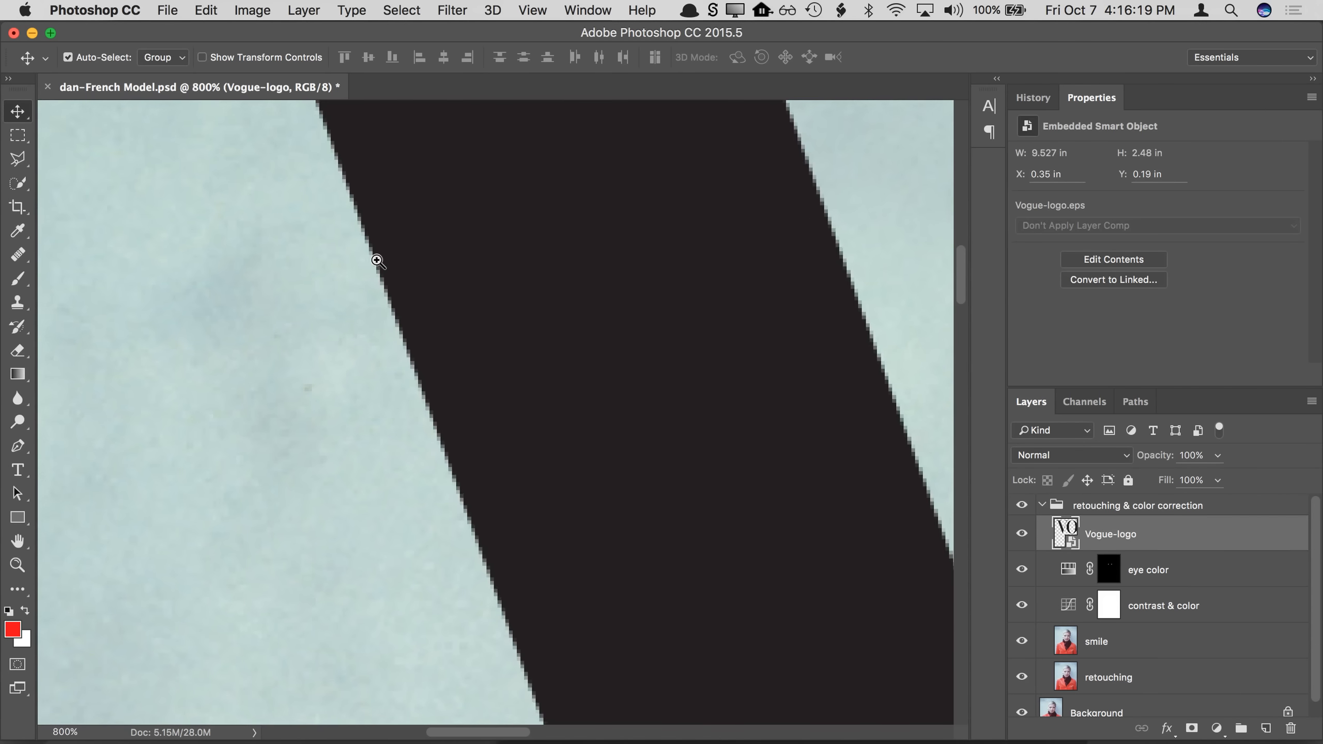
{"action": "left_click", "coordinate": [375, 259], "text": "super"}
{"action": "left_click", "coordinate": [374, 259], "text": "super"}
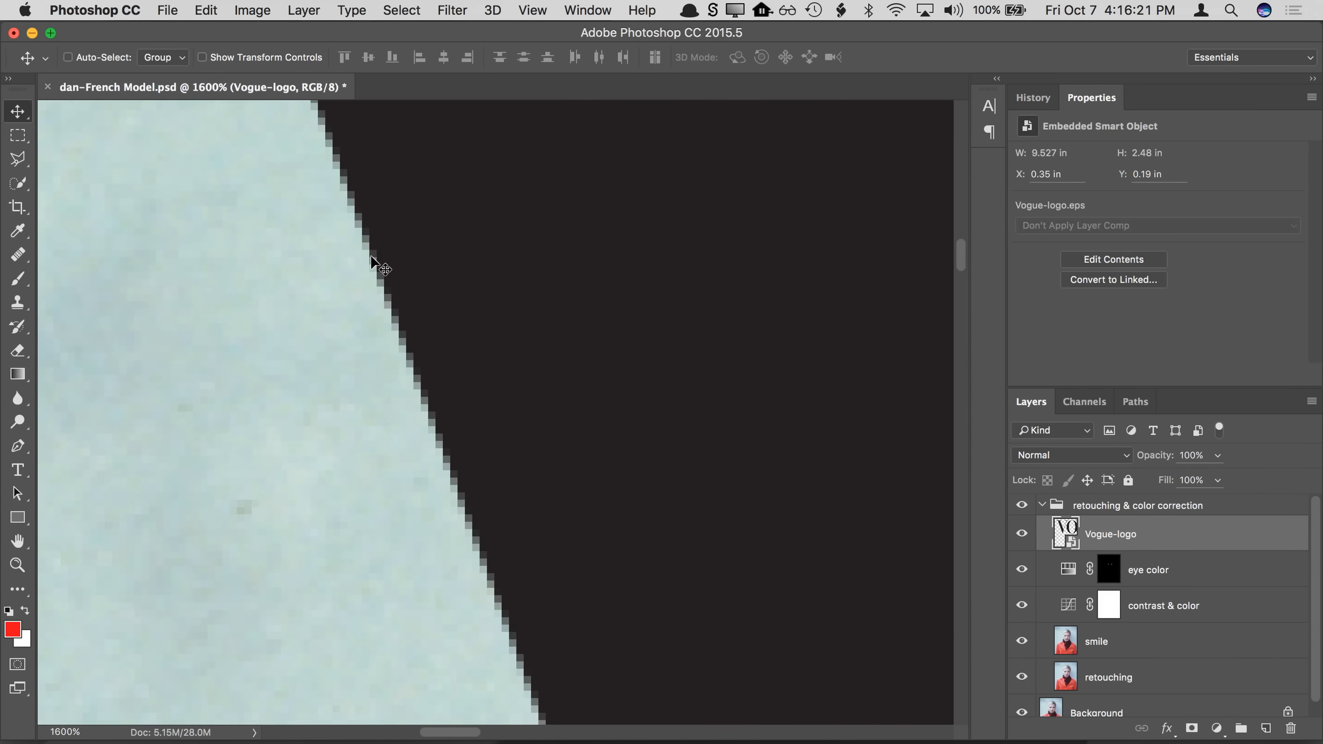
{"action": "left_click", "coordinate": [382, 298], "text": "super"}
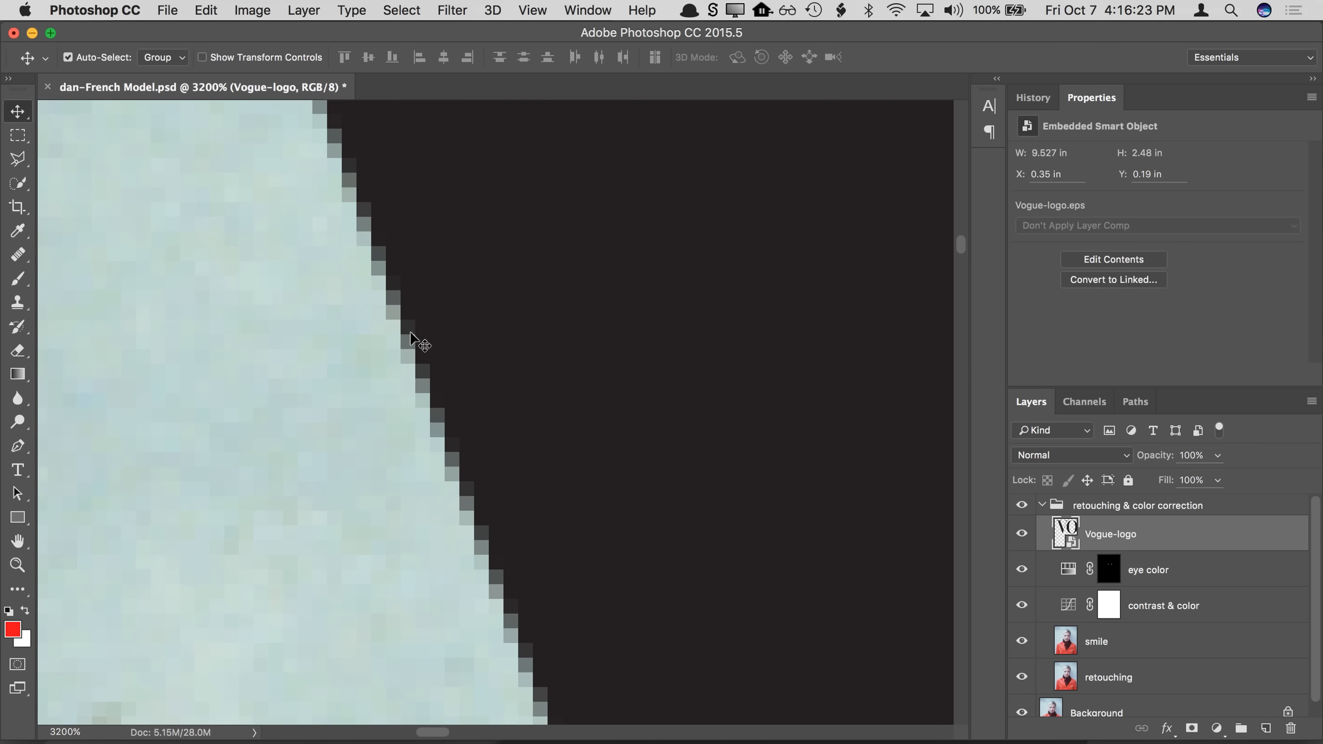
{"action": "key", "text": "super+minus"}
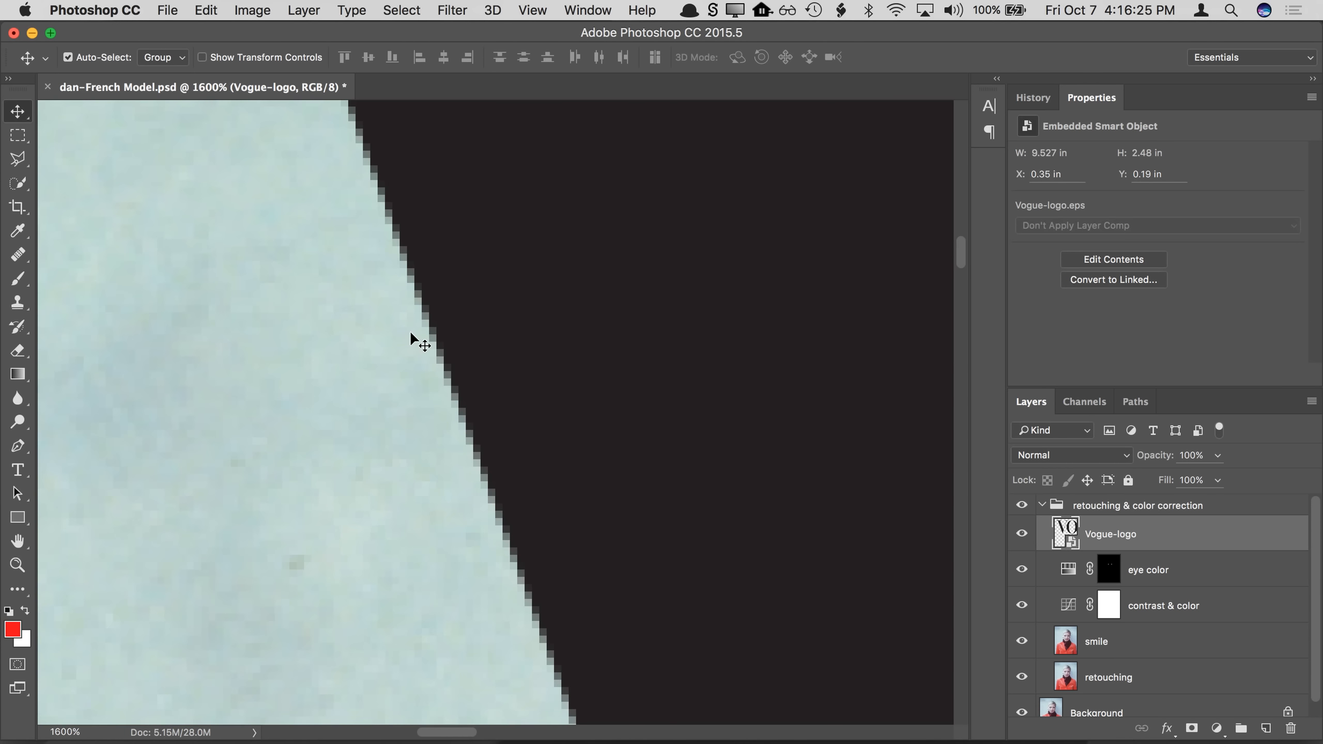
Step: Free-transform the Vogue logo down to about 167% and move it across the upper part of the portrait
{"action": "key", "text": "super+0"}
{"action": "left_click", "coordinate": [205, 10]}
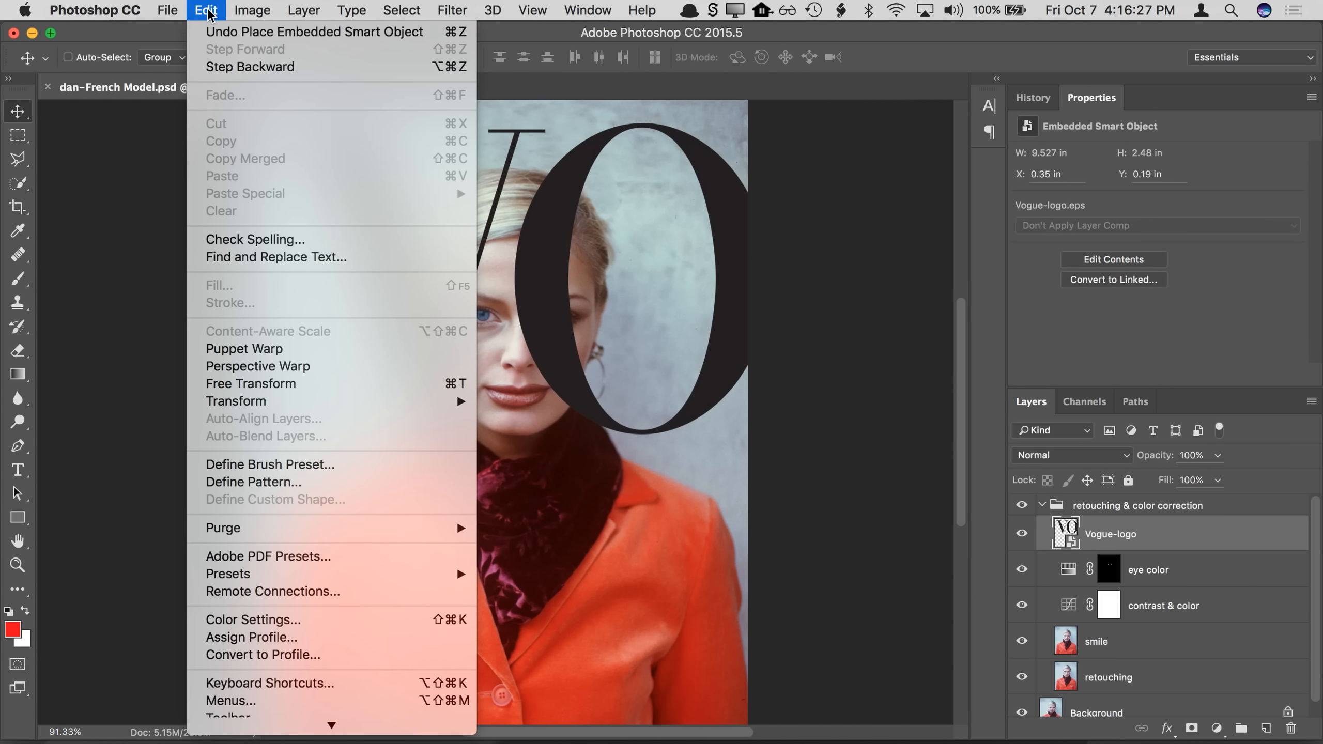
{"action": "left_click", "coordinate": [223, 391]}
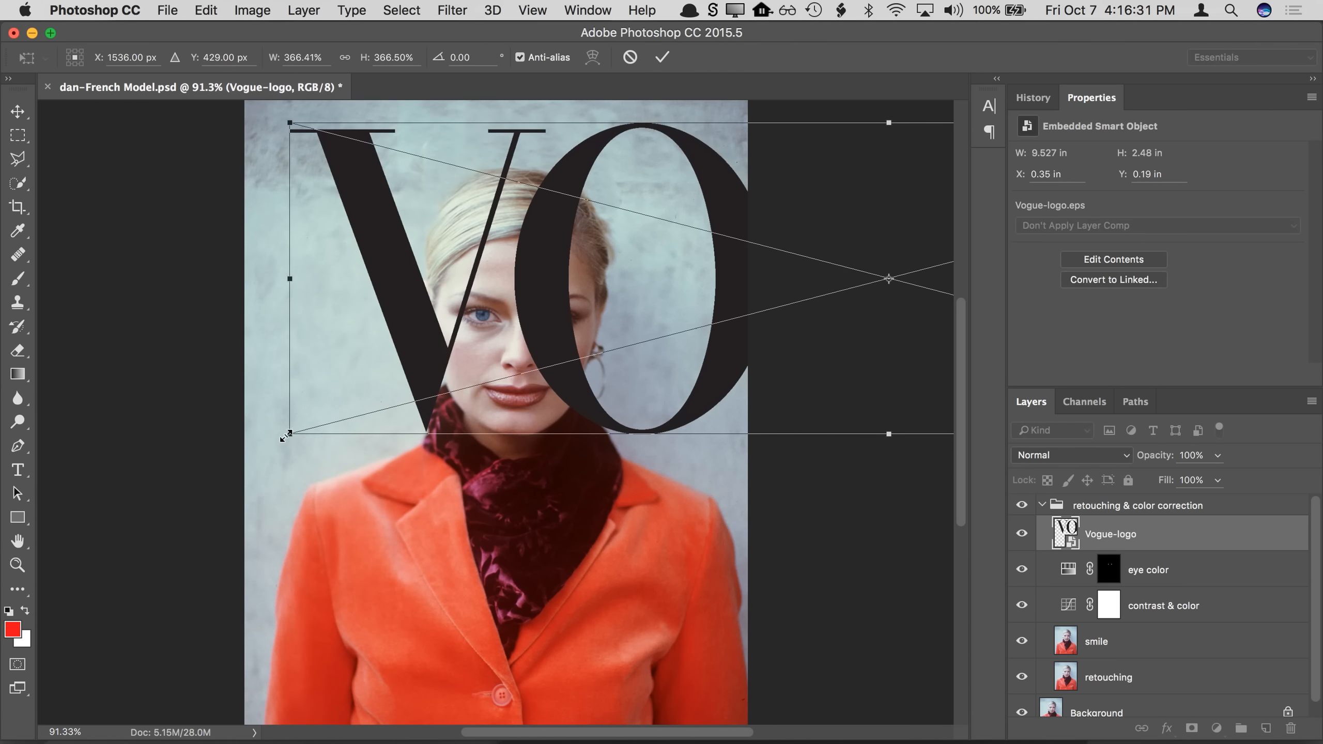
{"action": "left_click_drag", "start_coordinate": [286, 435], "coordinate": [336, 326]}
{"action": "left_click_drag", "start_coordinate": [225, 360], "coordinate": [486, 295]}
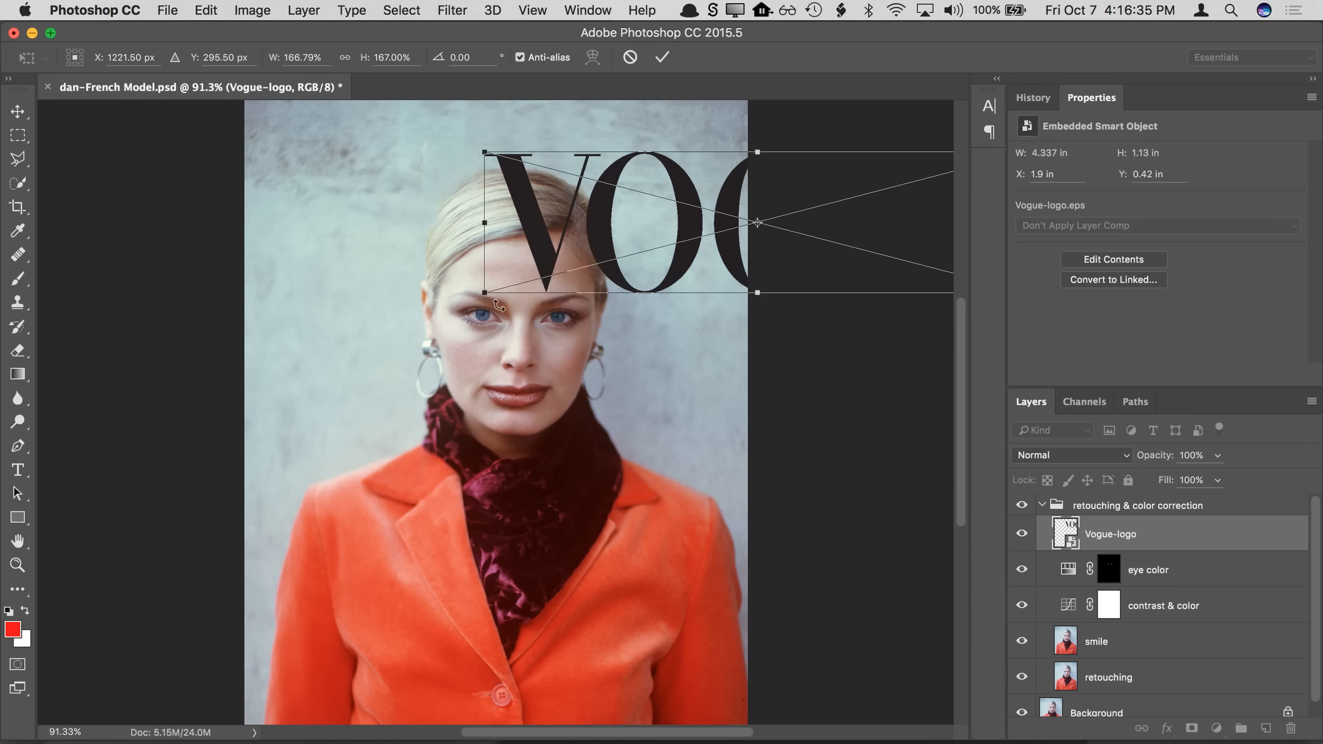
{"action": "left_click_drag", "start_coordinate": [674, 275], "coordinate": [424, 274]}
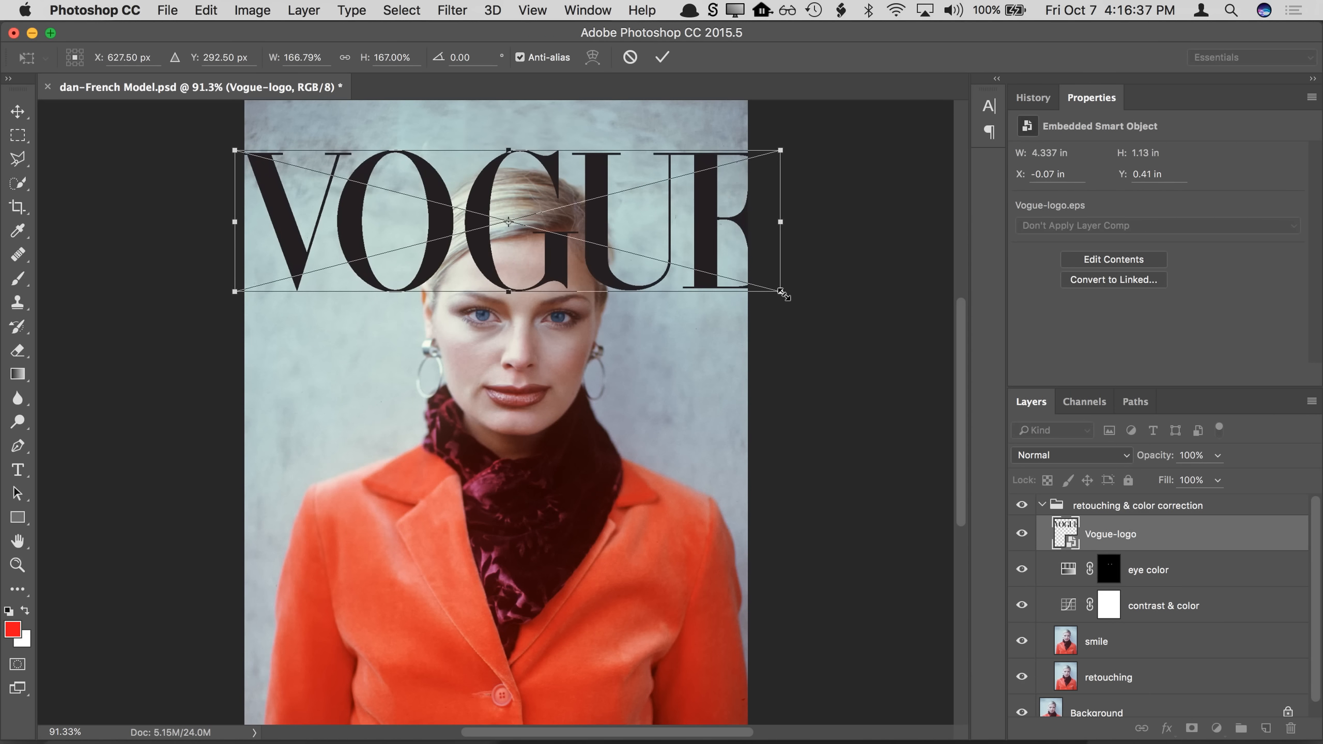
Step: Scale the logo to about 114% with its width and height linked, and raise it above the model's forehead
{"action": "left_click_drag", "start_coordinate": [783, 294], "coordinate": [657, 319]}
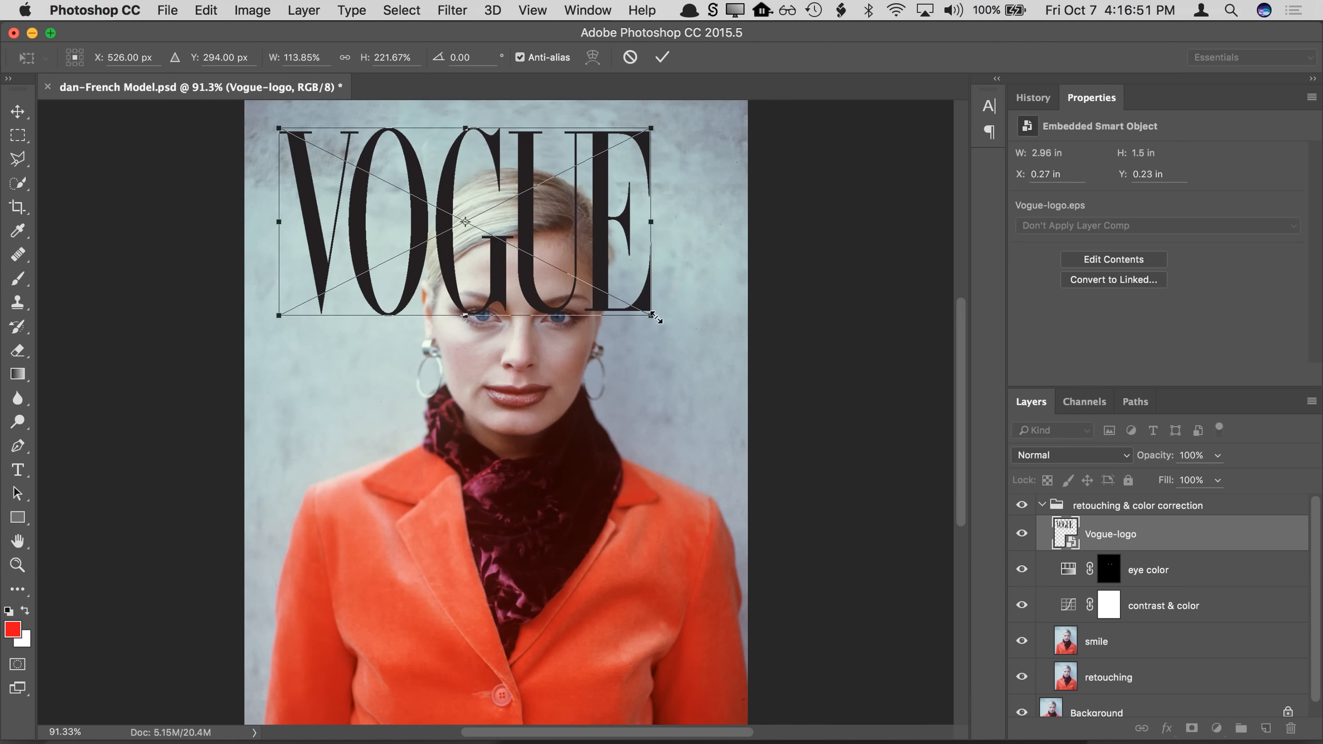
{"action": "left_click_drag", "start_coordinate": [285, 58], "coordinate": [321, 58]}
{"action": "left_click", "coordinate": [347, 62]}
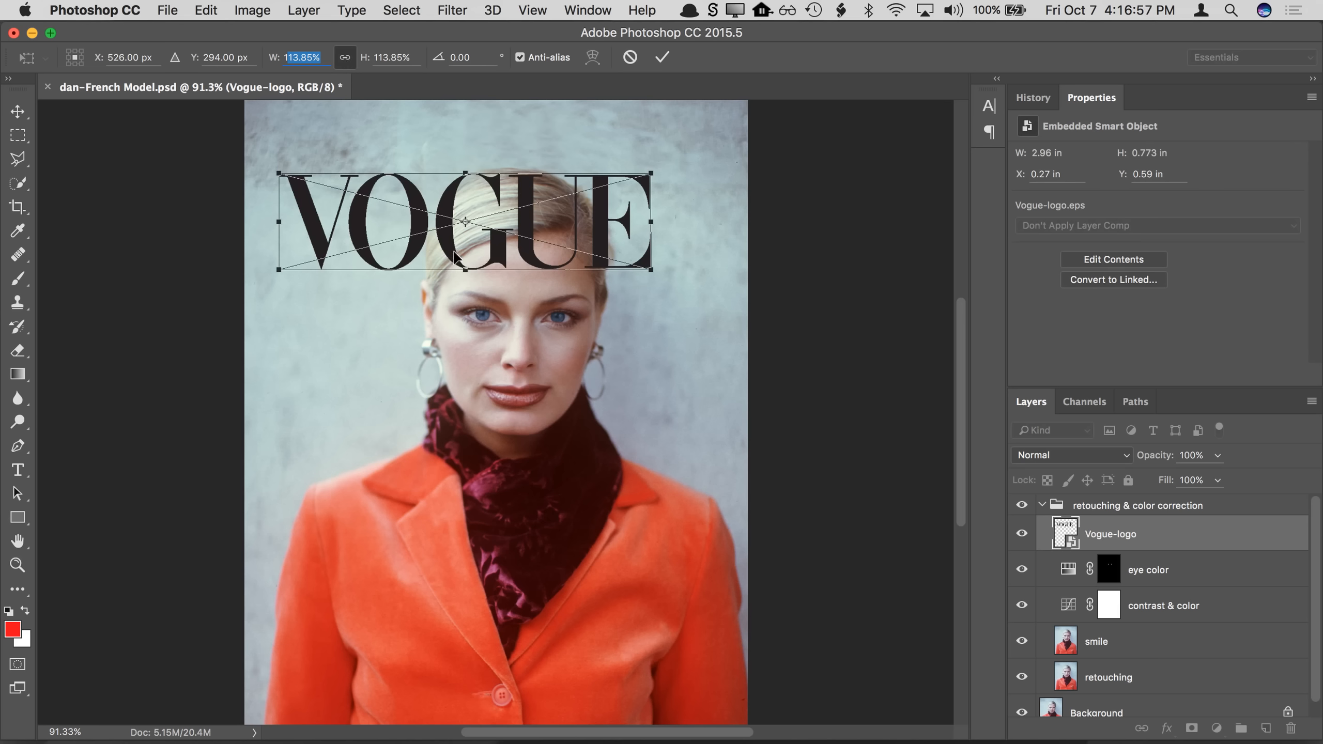
{"action": "left_click_drag", "start_coordinate": [452, 249], "coordinate": [451, 221]}
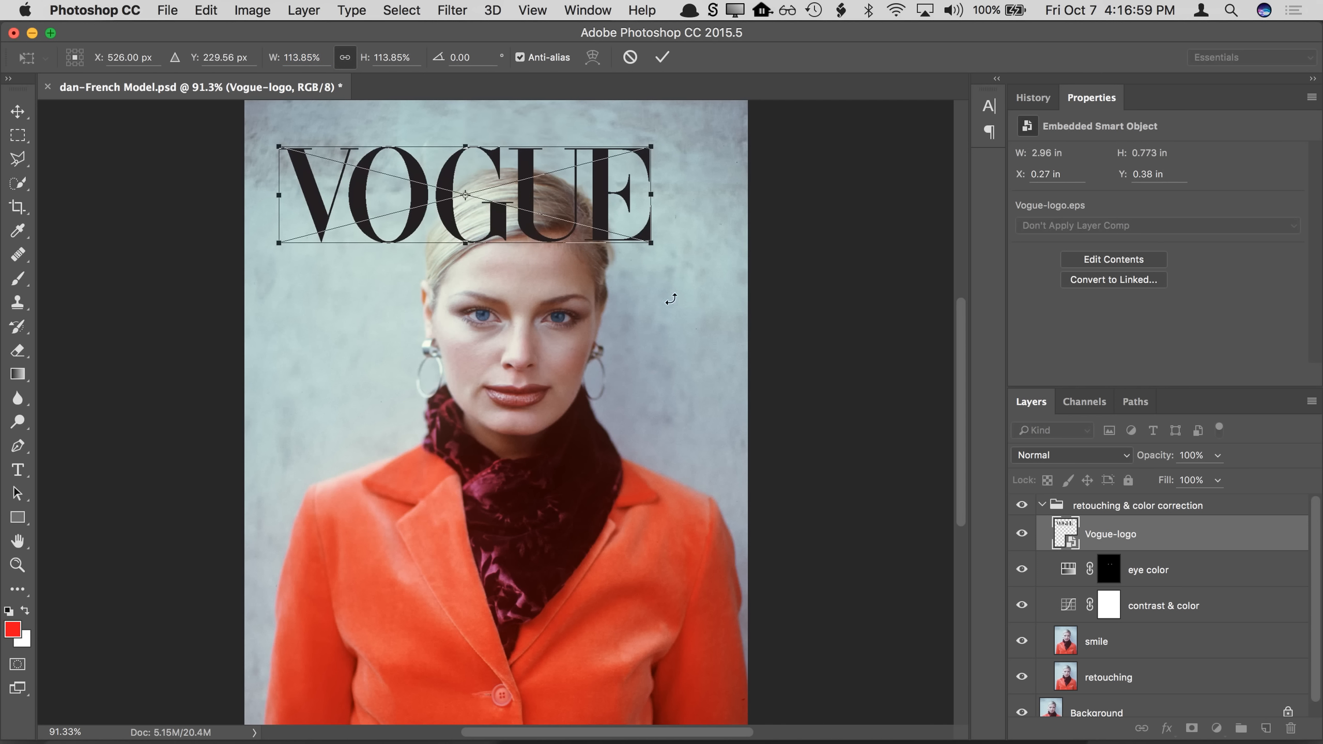
Step: Enlarge the logo proportionally to about 138%, commit the transform and shift it slightly down and left
{"action": "left_click_drag", "start_coordinate": [651, 242], "coordinate": [724, 245]}
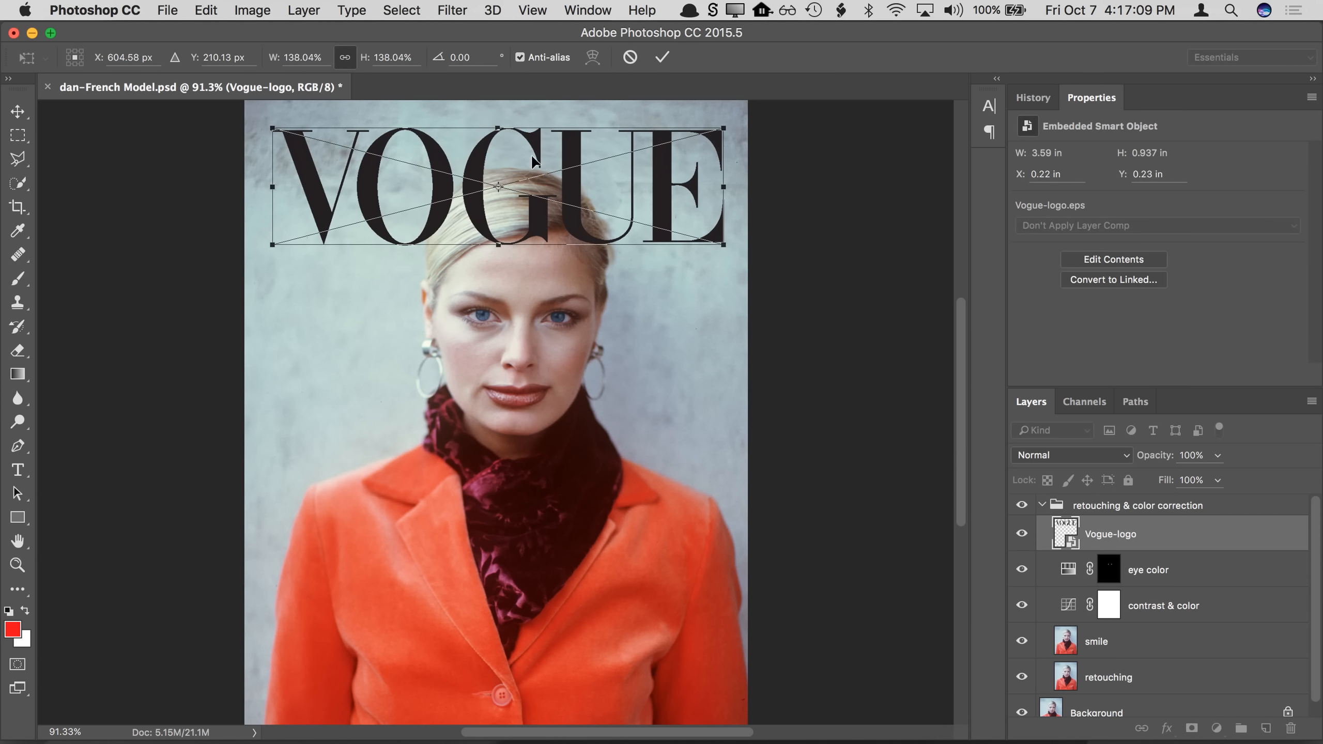
{"action": "key", "text": "Return"}
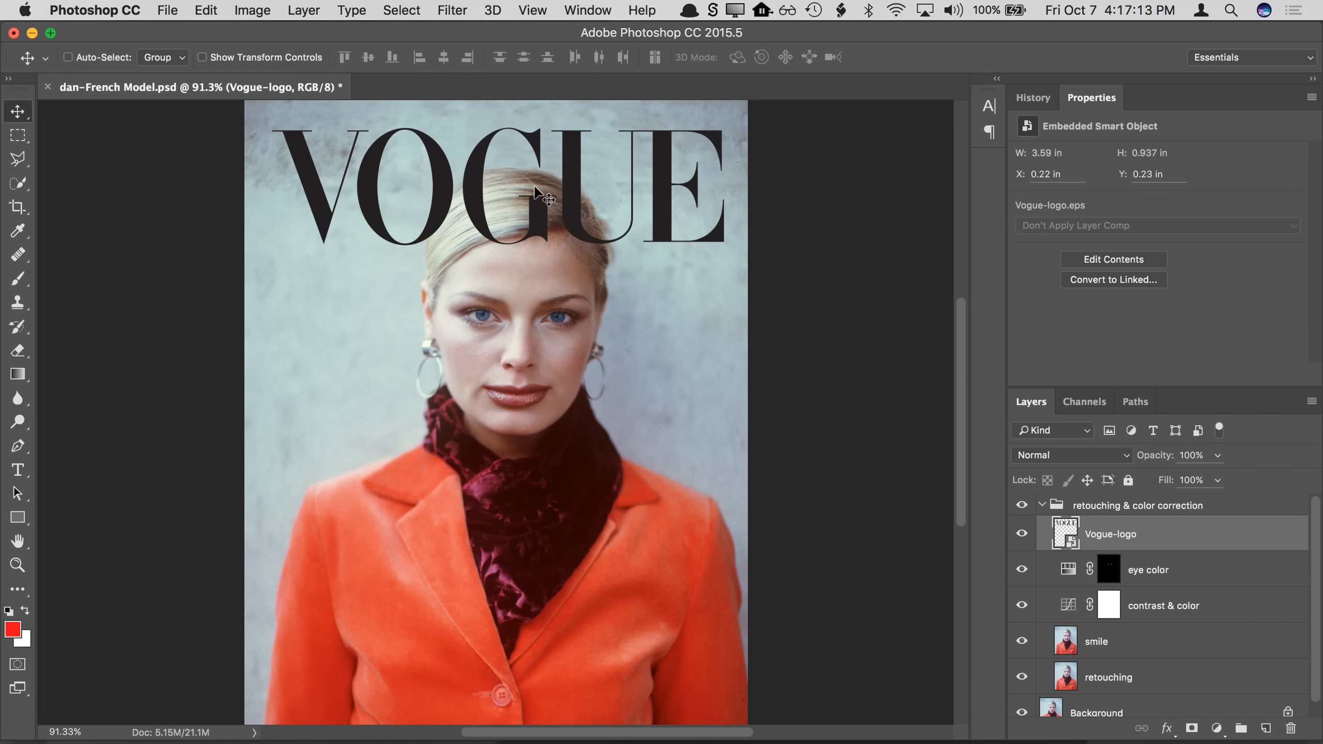
{"action": "left_click_drag", "start_coordinate": [577, 234], "coordinate": [575, 236]}
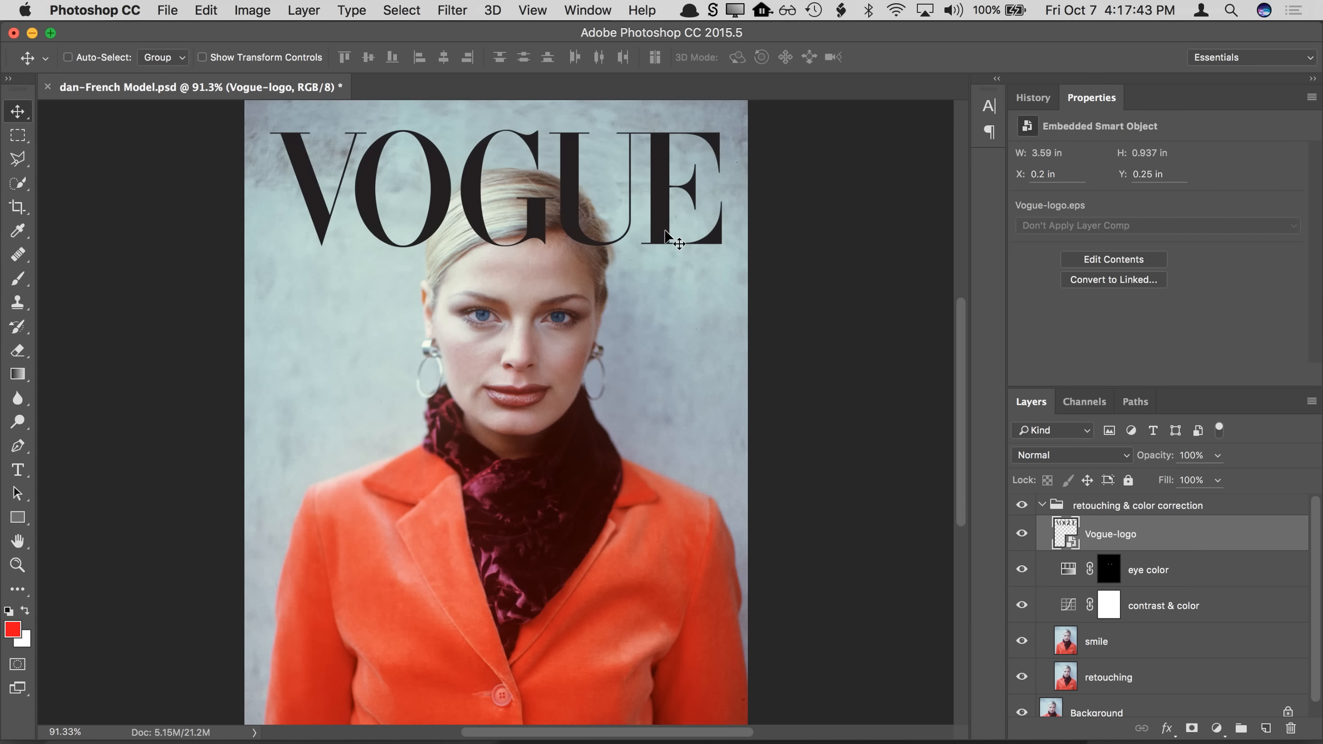
Step: Open the contents of the Vogue-logo Smart Object for editing in Illustrator
{"action": "double_click", "coordinate": [1063, 536]}
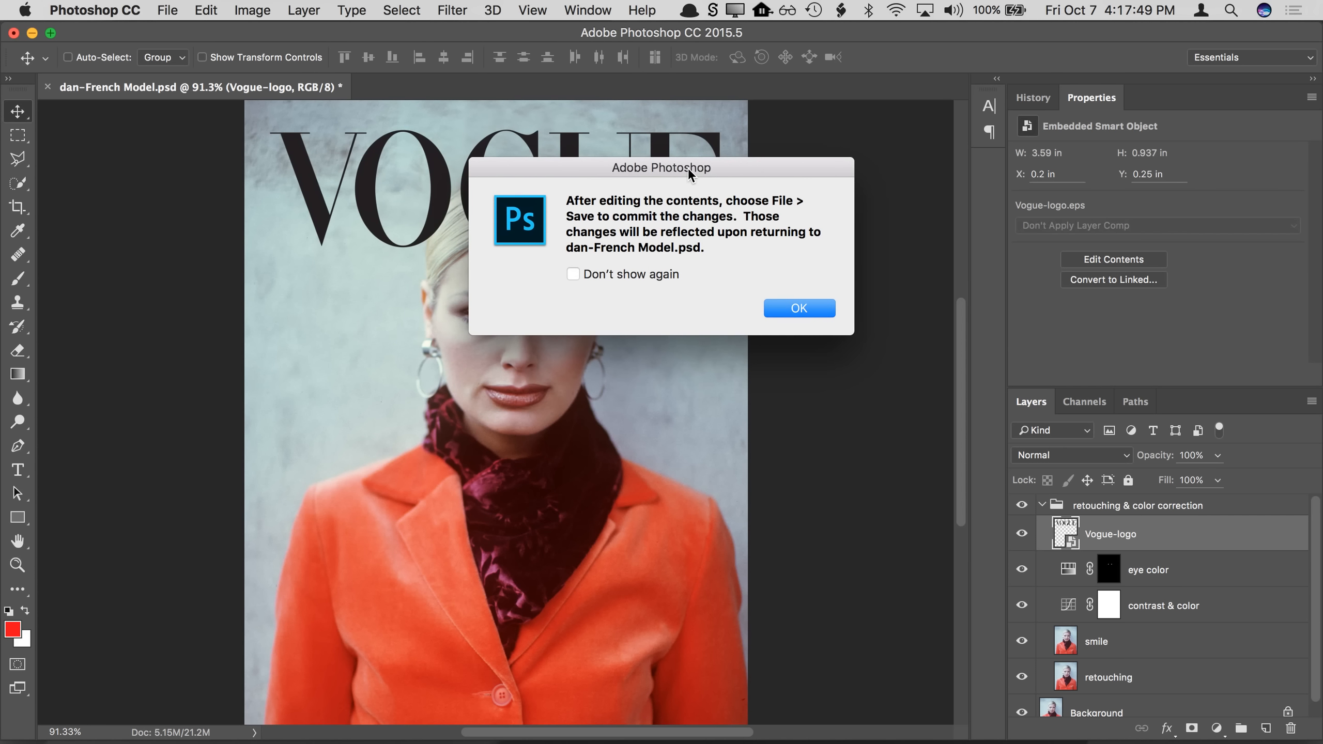
{"action": "left_click_drag", "start_coordinate": [688, 168], "coordinate": [666, 169]}
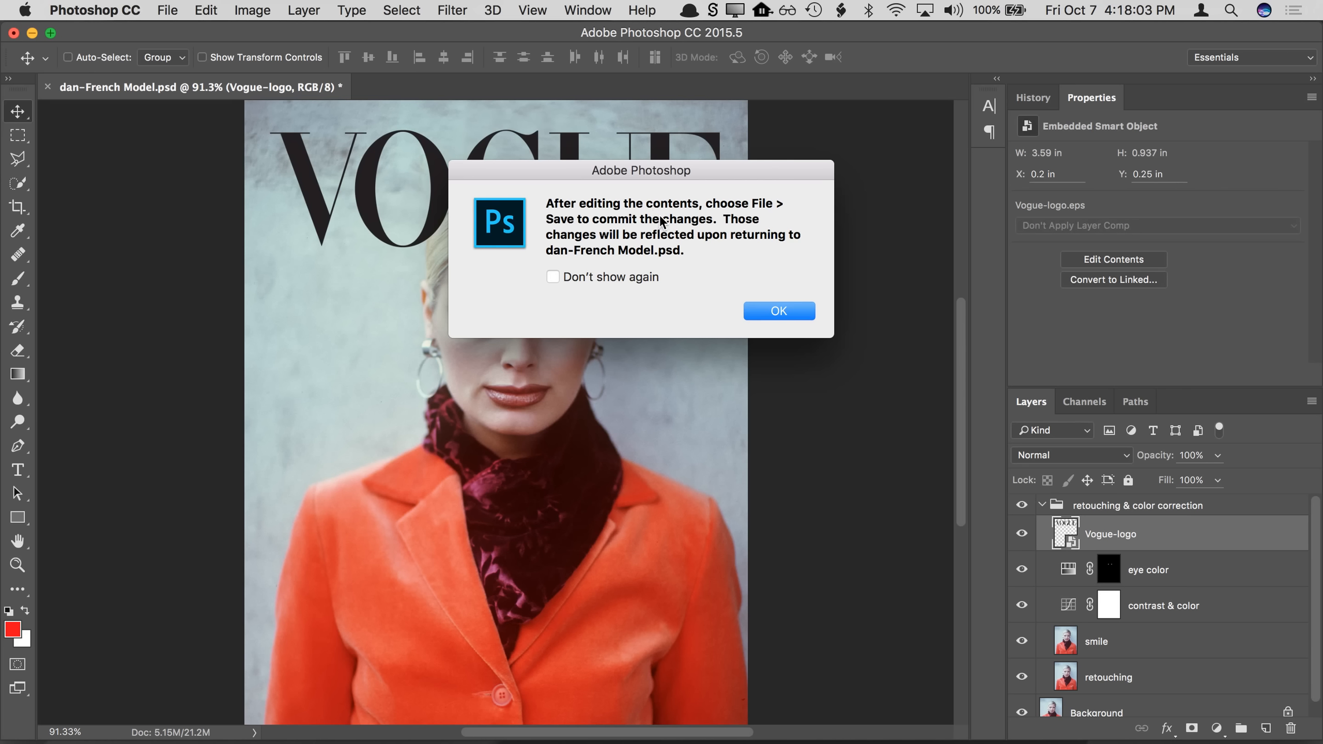
{"action": "left_click", "coordinate": [765, 314]}
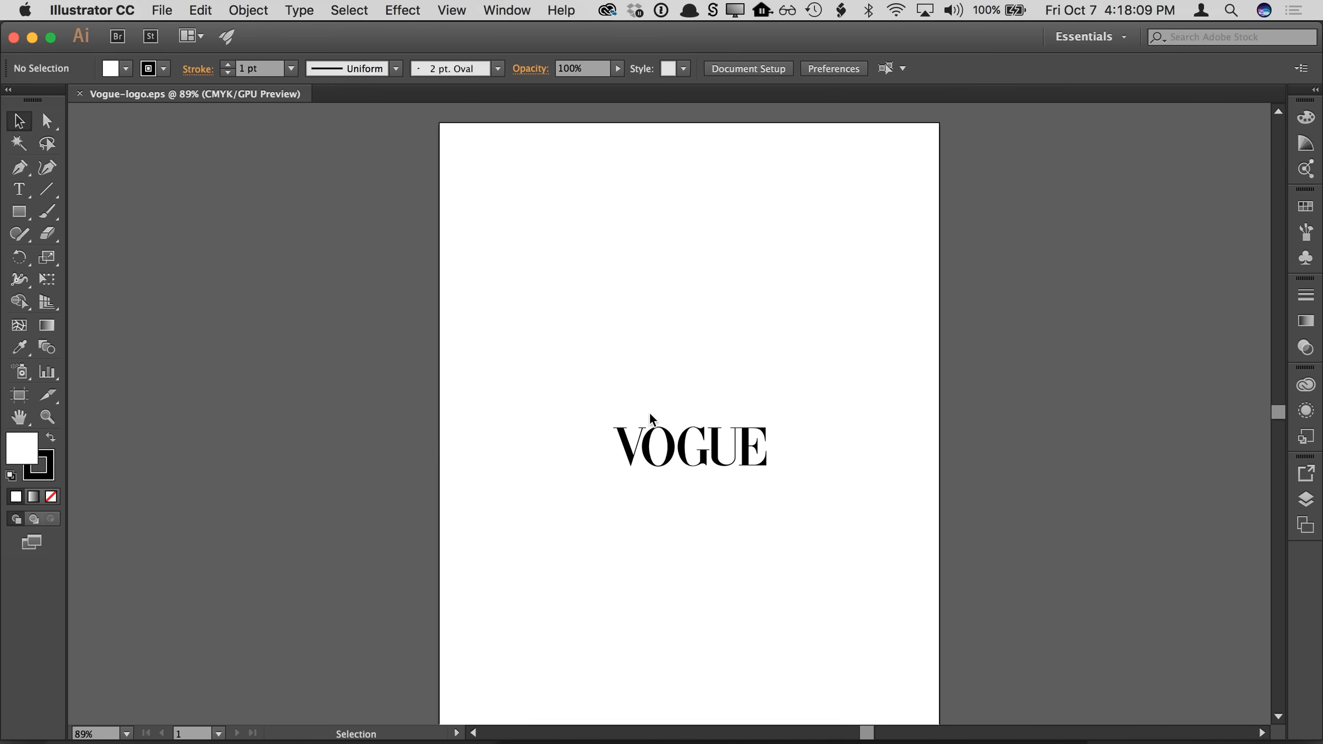
Step: Select the whole VOGUE lettering on the artboard and change its fill to red
{"action": "left_click", "coordinate": [688, 450]}
{"action": "left_click", "coordinate": [638, 352]}
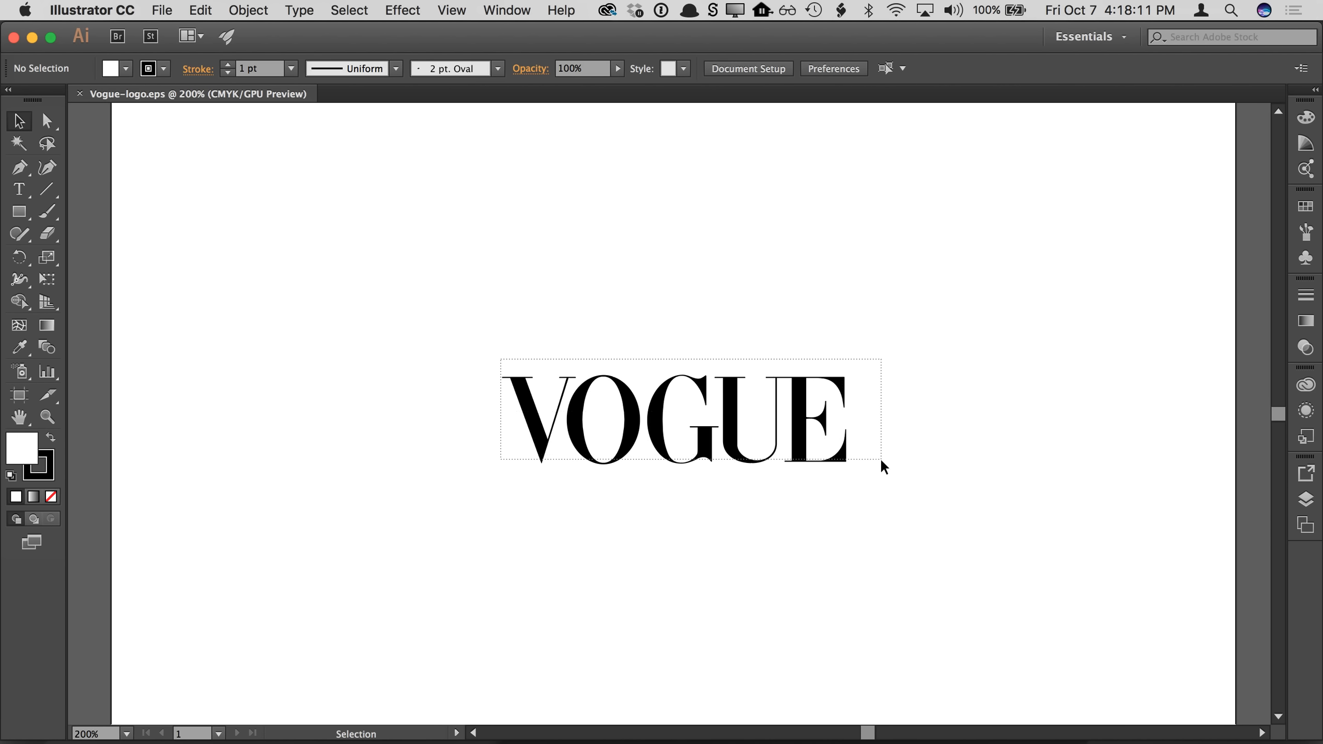
{"action": "left_click", "coordinate": [833, 453]}
{"action": "left_click_drag", "start_coordinate": [856, 372], "coordinate": [808, 354]}
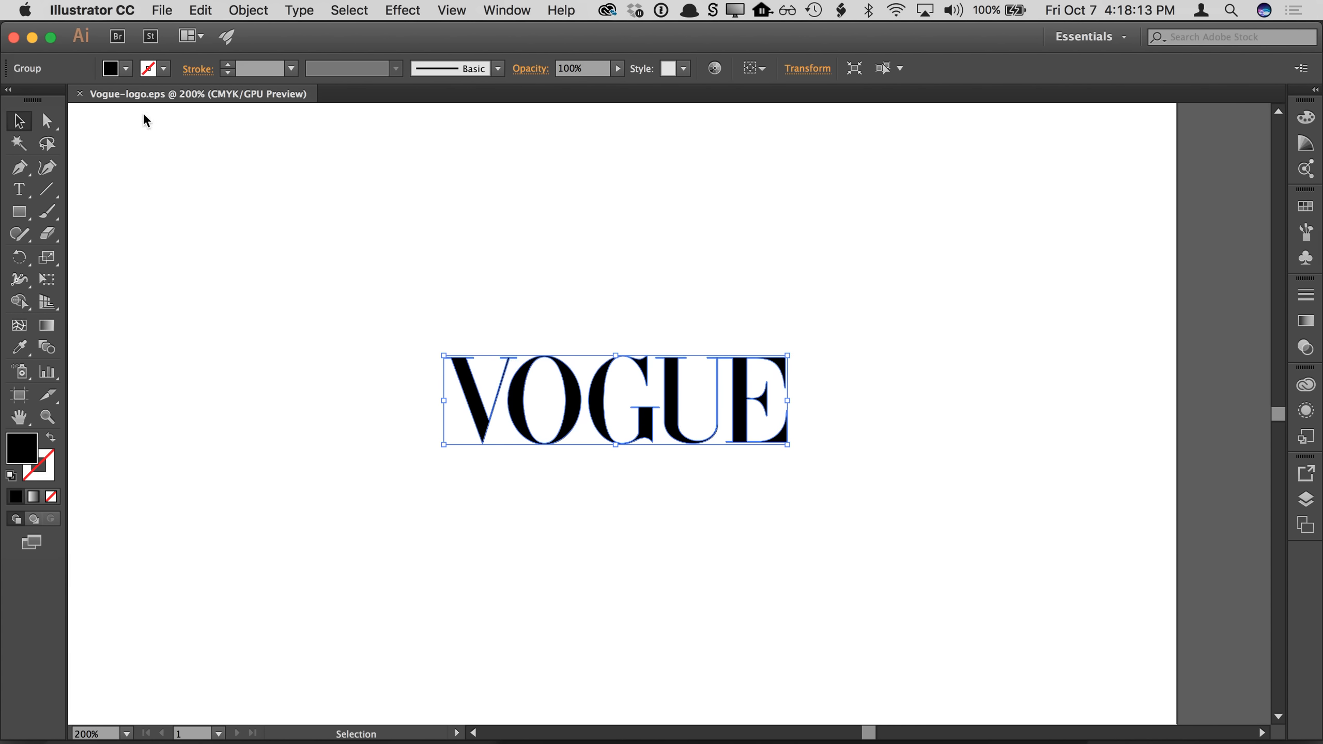
{"action": "left_click", "coordinate": [125, 69]}
{"action": "left_click", "coordinate": [63, 100]}
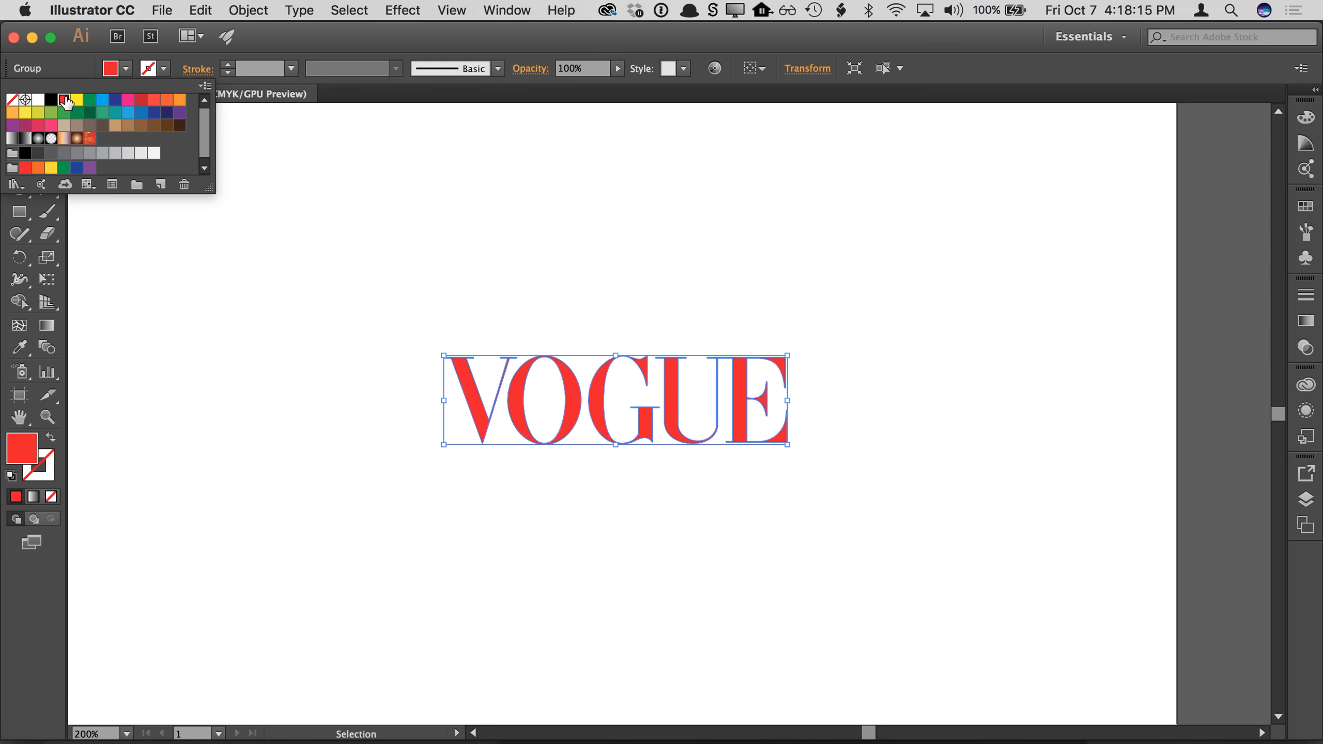
{"action": "left_click", "coordinate": [367, 186]}
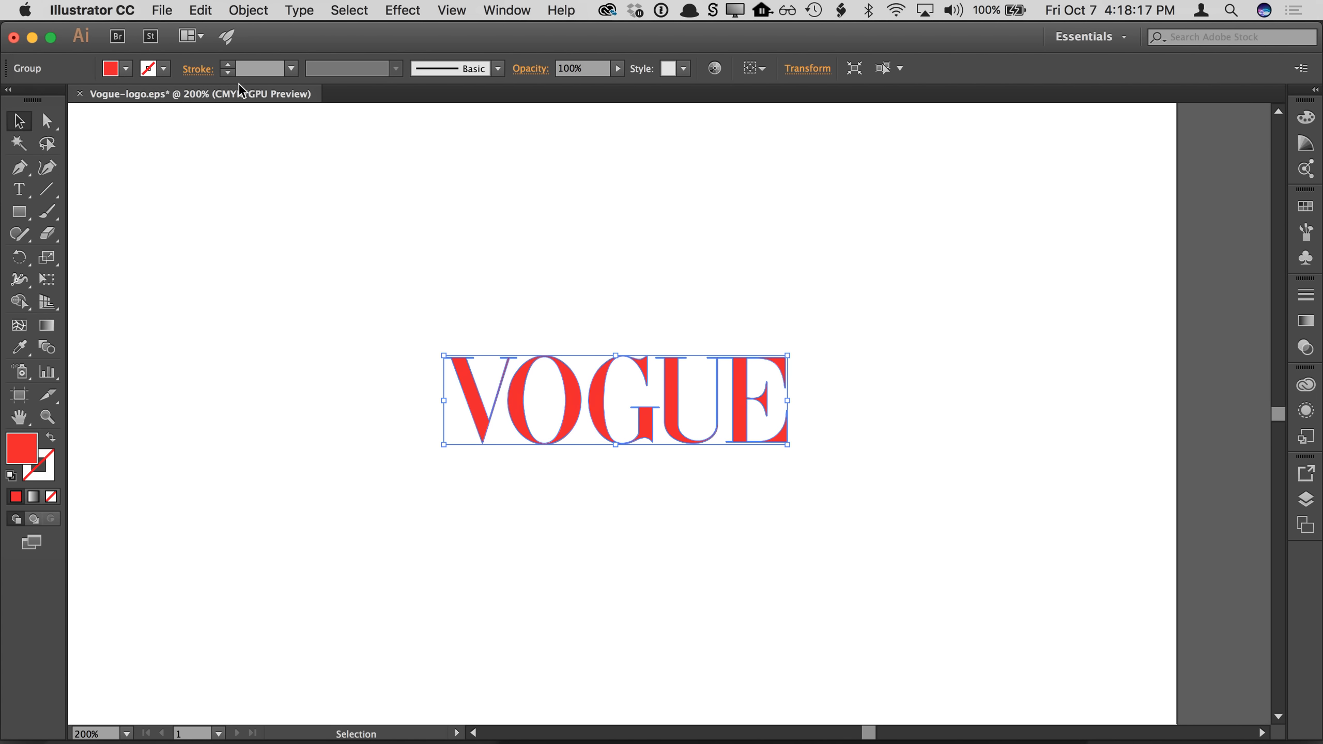
Step: Save the edited Vogue-logo.eps and switch back to the portrait in Photoshop
{"action": "left_click", "coordinate": [164, 11]}
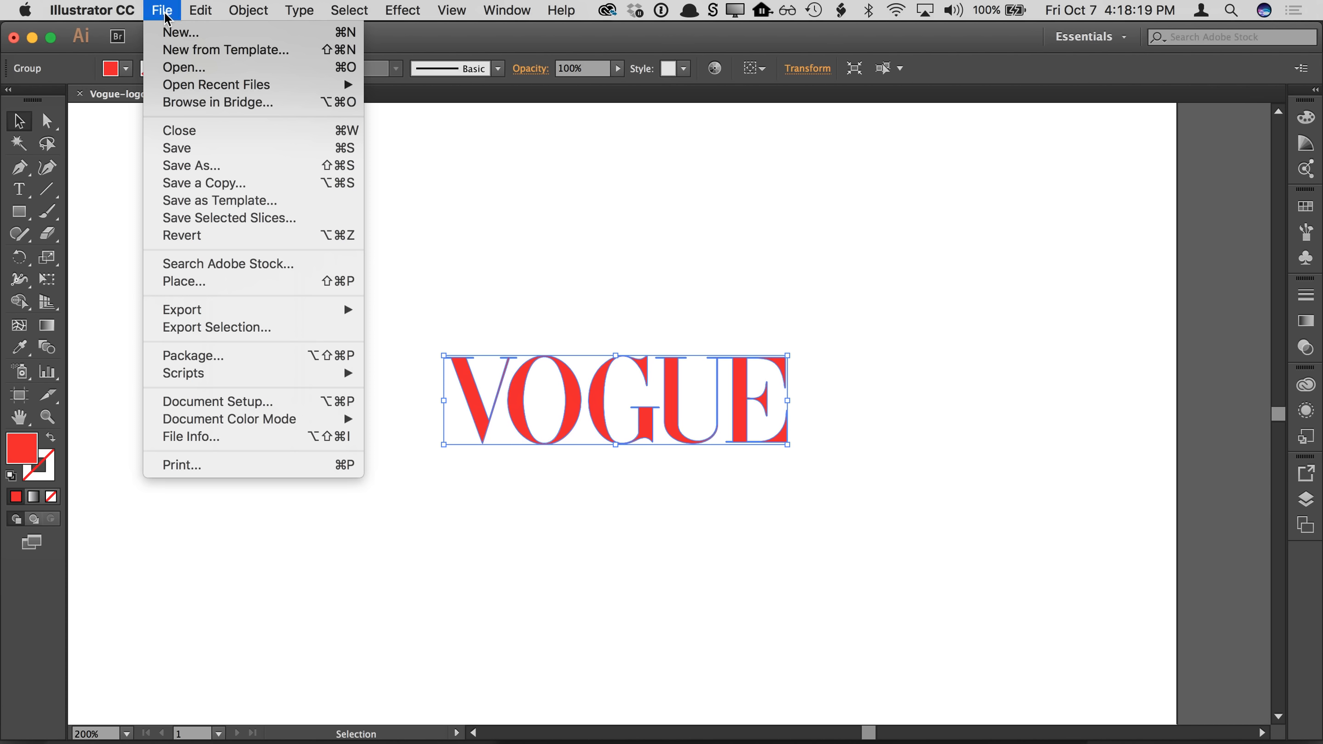
{"action": "left_click", "coordinate": [178, 149]}
{"action": "mouse_move", "coordinate": [629, 737]}
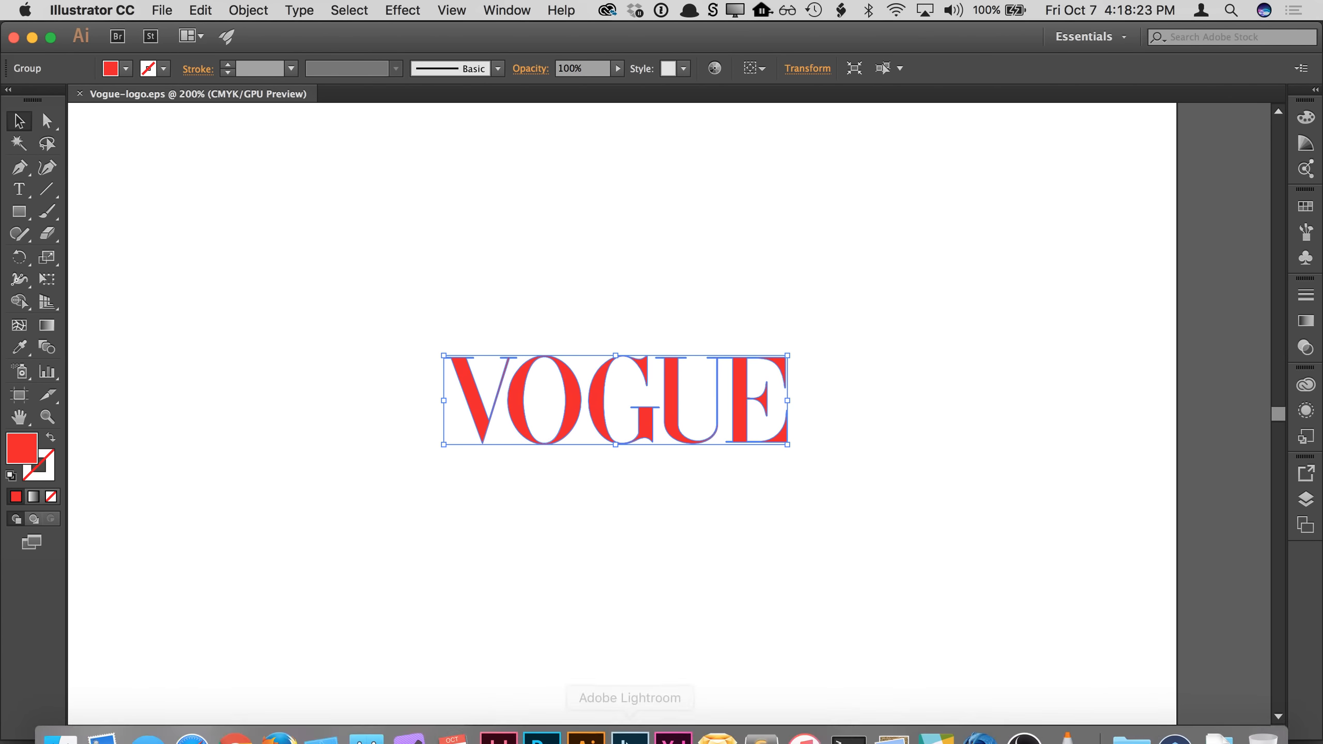
{"action": "left_click", "coordinate": [542, 722]}
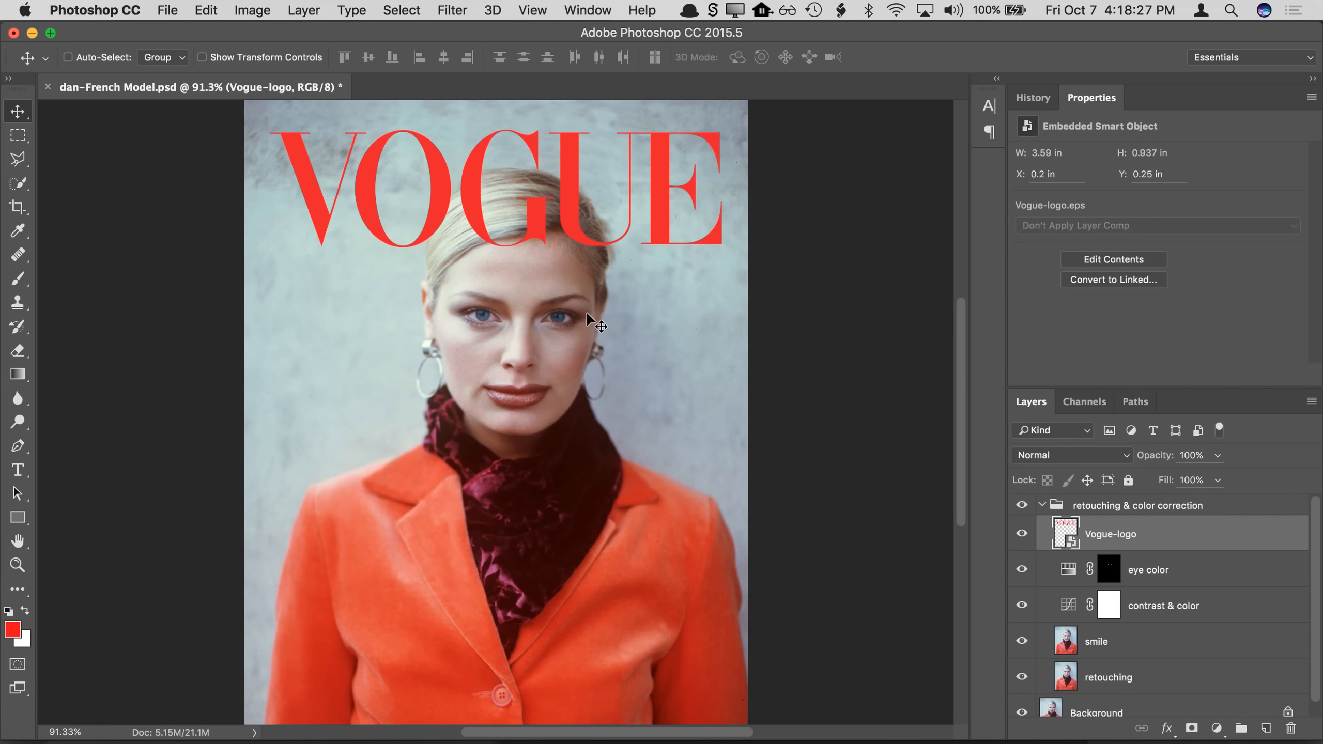
Step: Open the Vogue-logo smart object's contents in Illustrator and fill the logo with white
{"action": "double_click", "coordinate": [1065, 534]}
{"action": "left_click", "coordinate": [806, 312]}
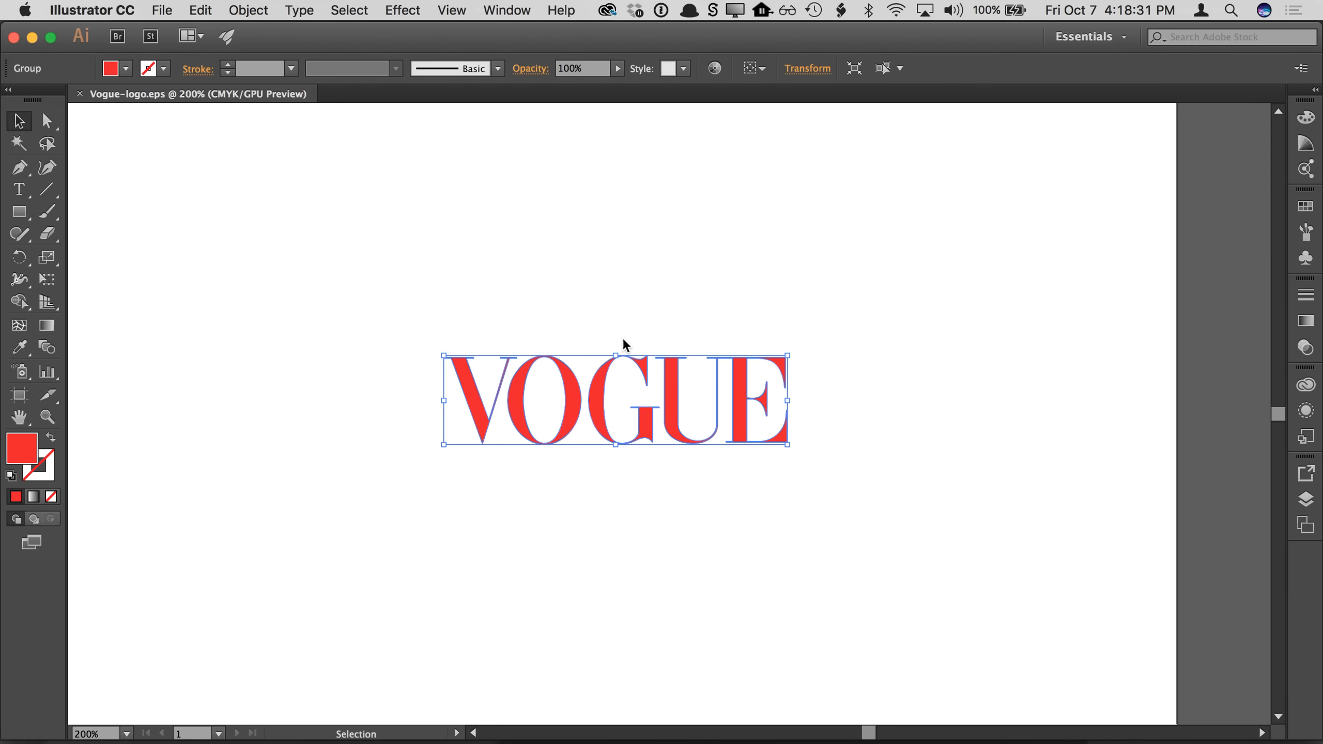
{"action": "left_click", "coordinate": [125, 68]}
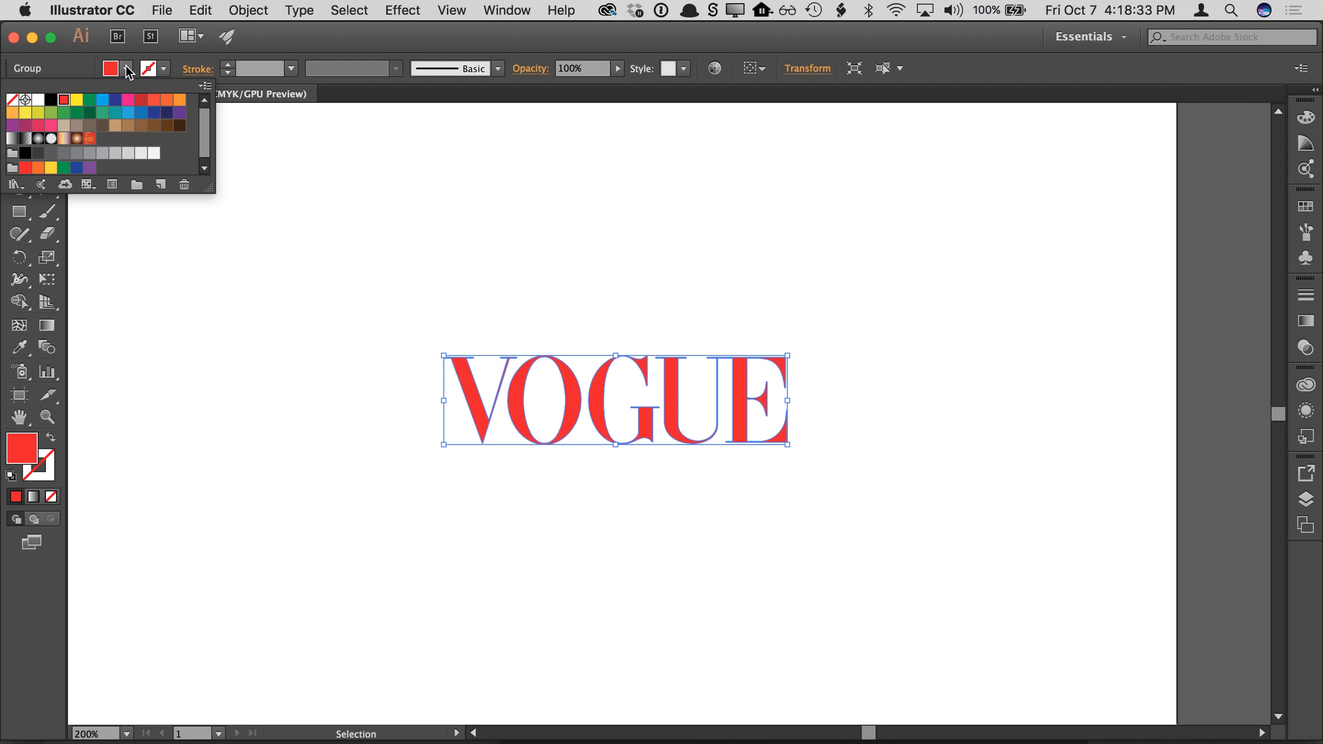
{"action": "left_click", "coordinate": [39, 100]}
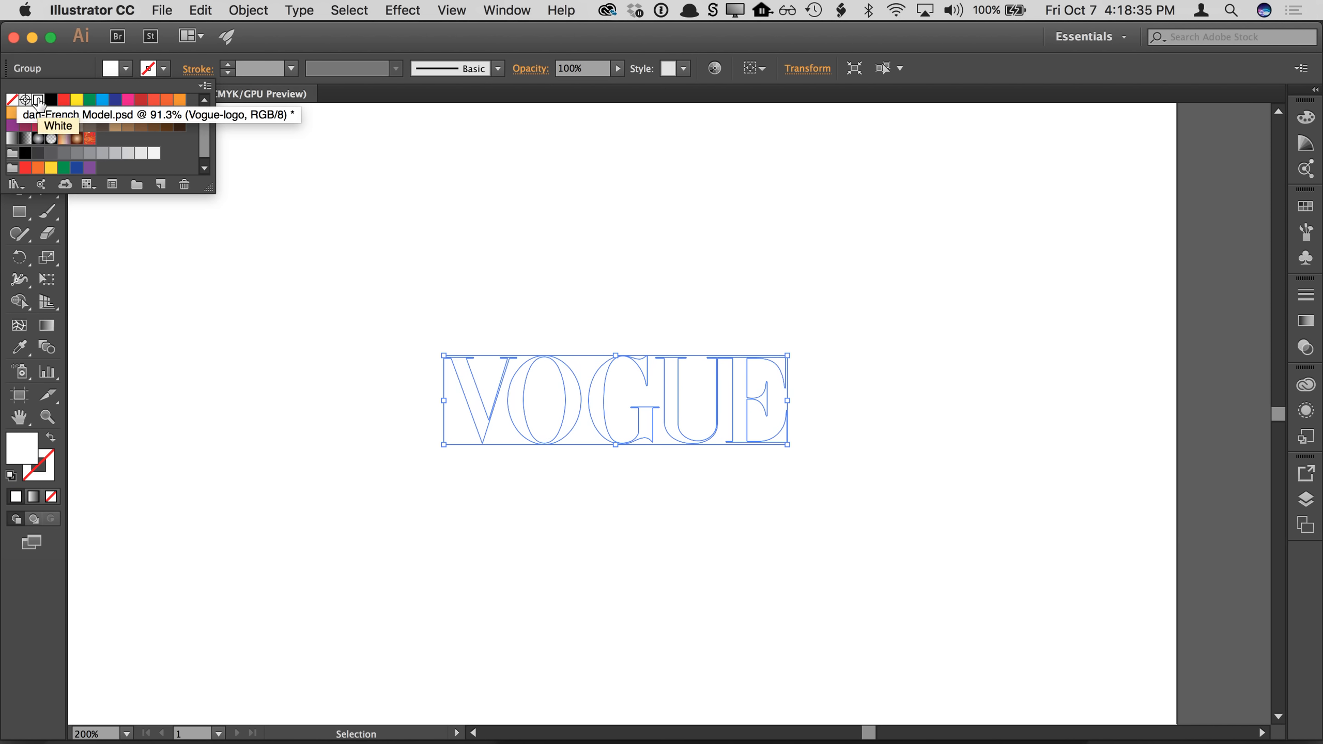
Step: Save the recolored Vogue-logo.eps, accepting the outside modification, and switch back to Photoshop
{"action": "left_click", "coordinate": [162, 10]}
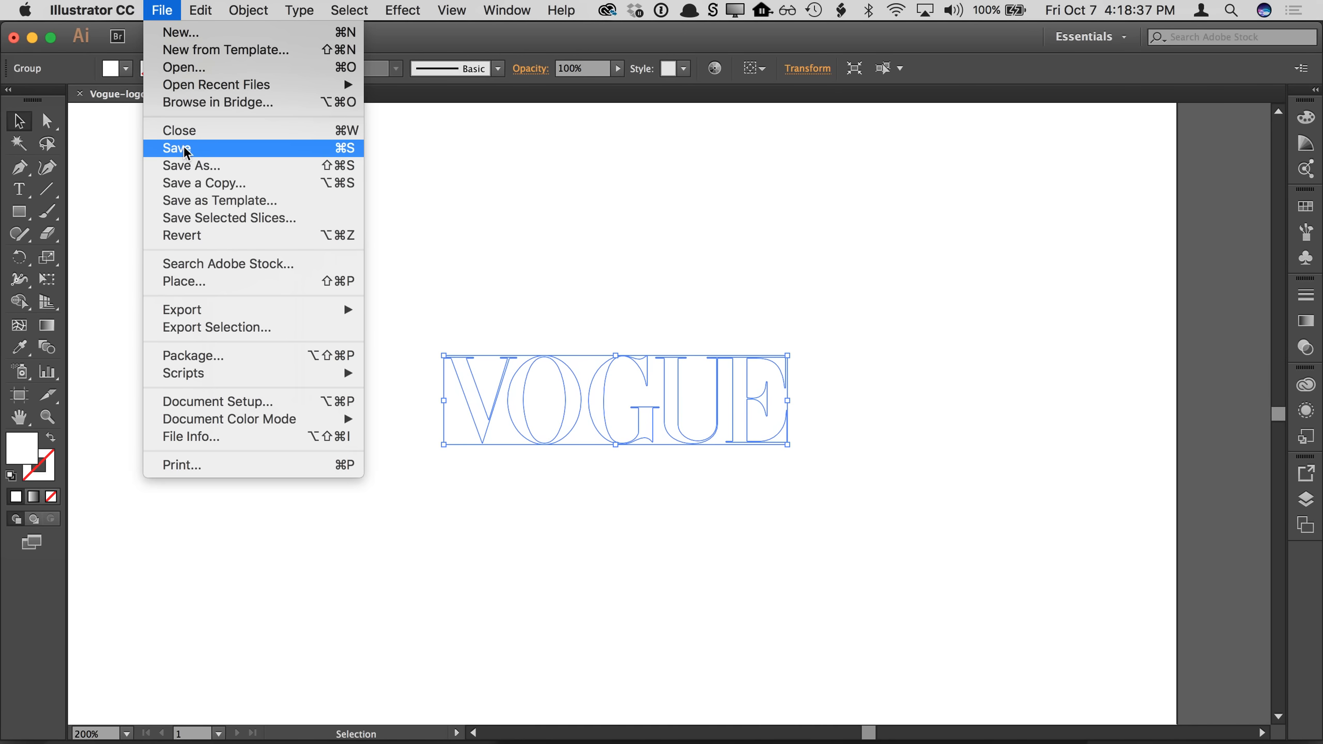
{"action": "left_click", "coordinate": [185, 150]}
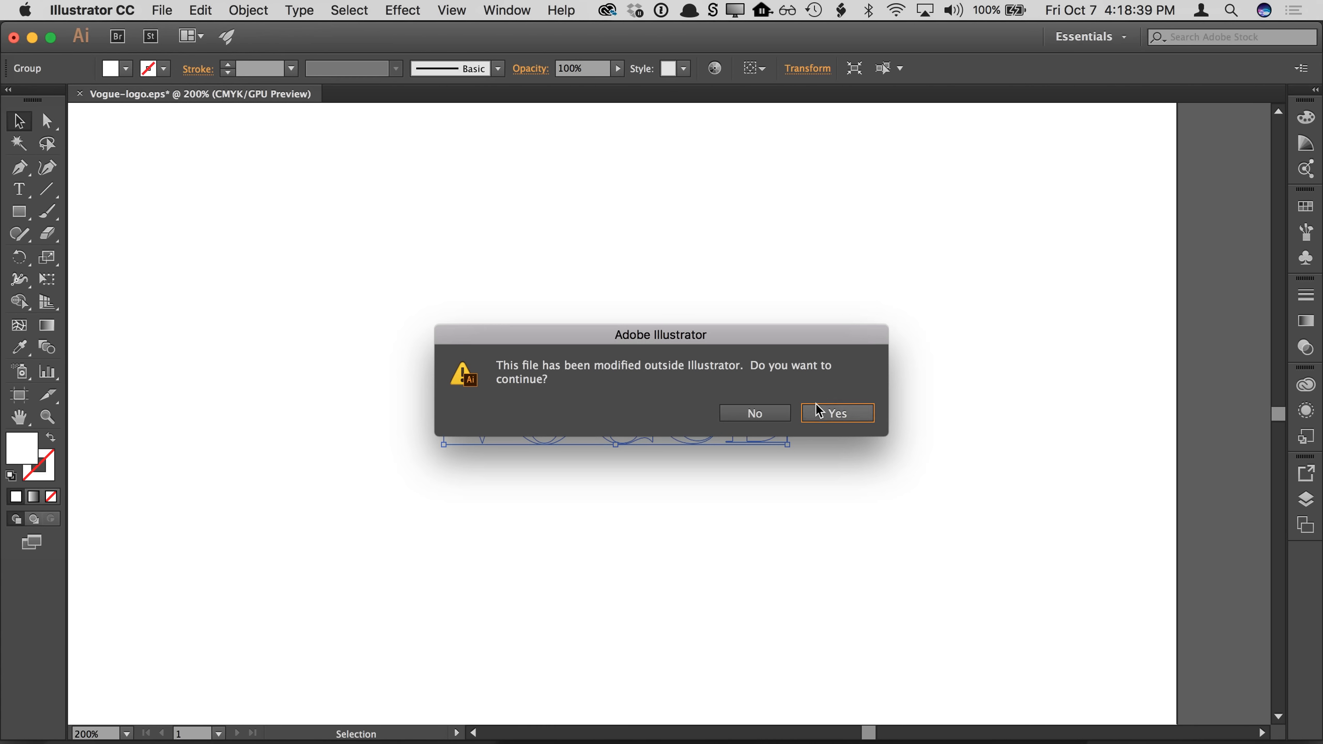
{"action": "left_click", "coordinate": [823, 416]}
{"action": "mouse_move", "coordinate": [662, 730]}
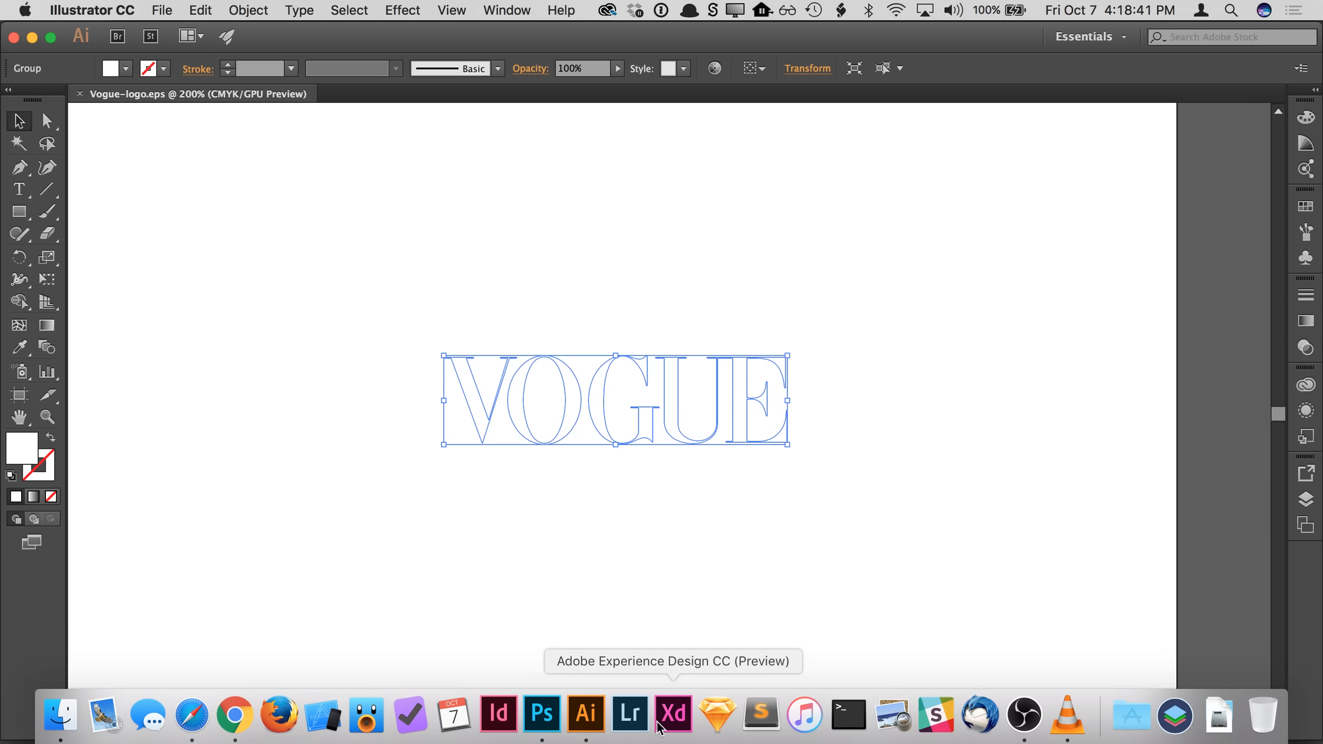
{"action": "left_click", "coordinate": [542, 715]}
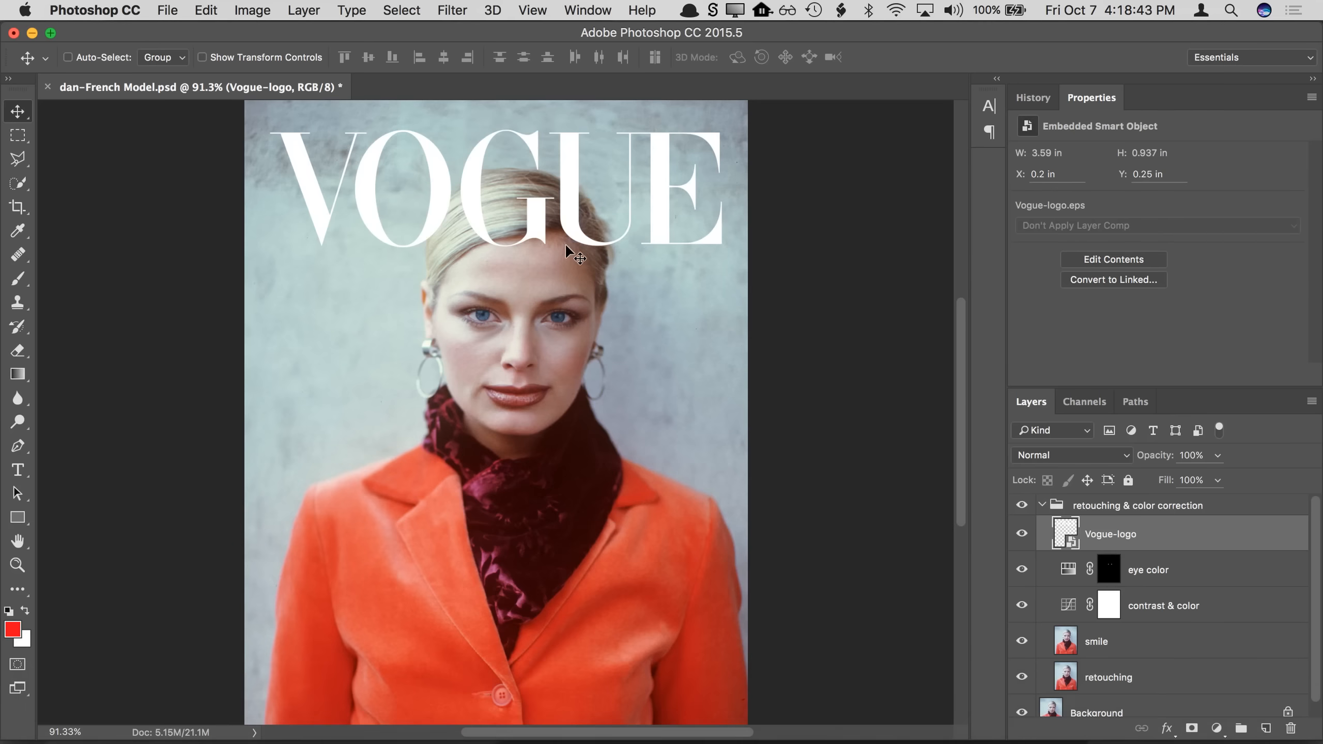
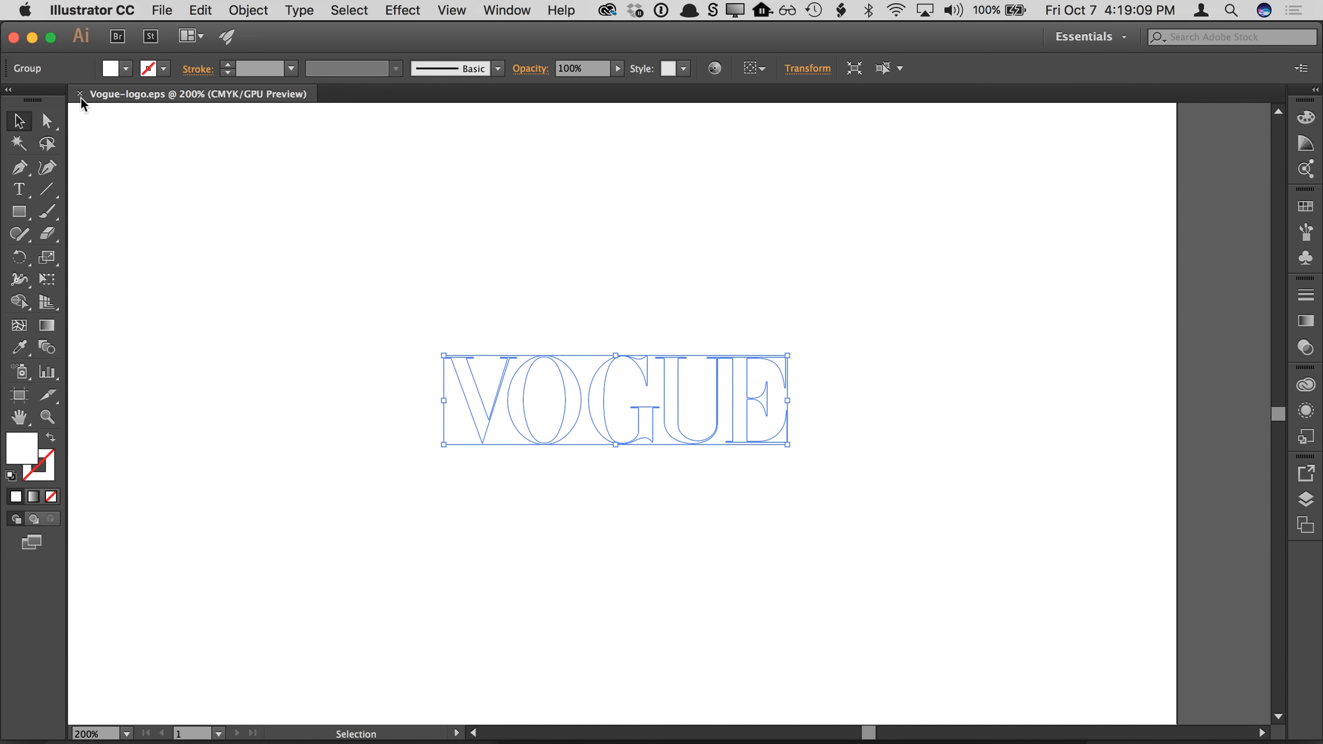
Step: Close Vogue-logo.eps and the Illustrator window, and inspect the white logo up close on the cover in Photoshop
{"action": "left_click", "coordinate": [79, 94]}
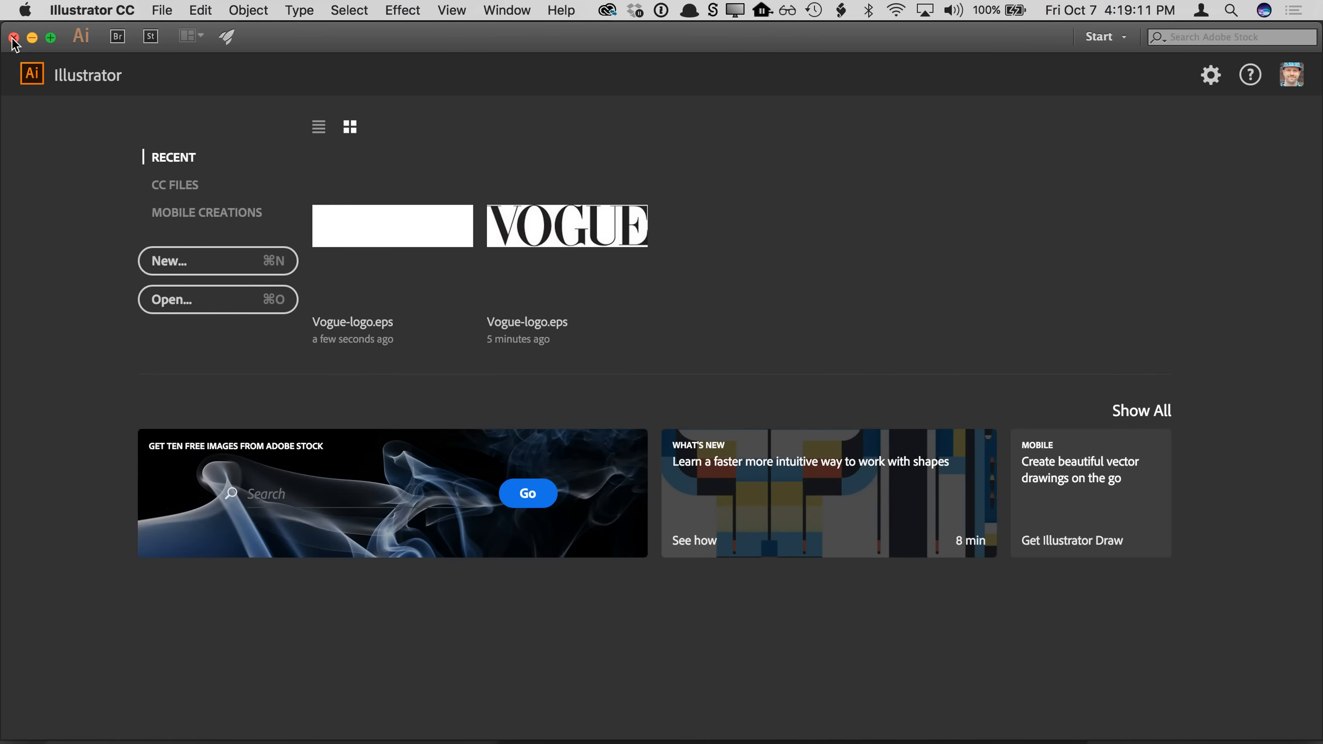
{"action": "left_click", "coordinate": [13, 38]}
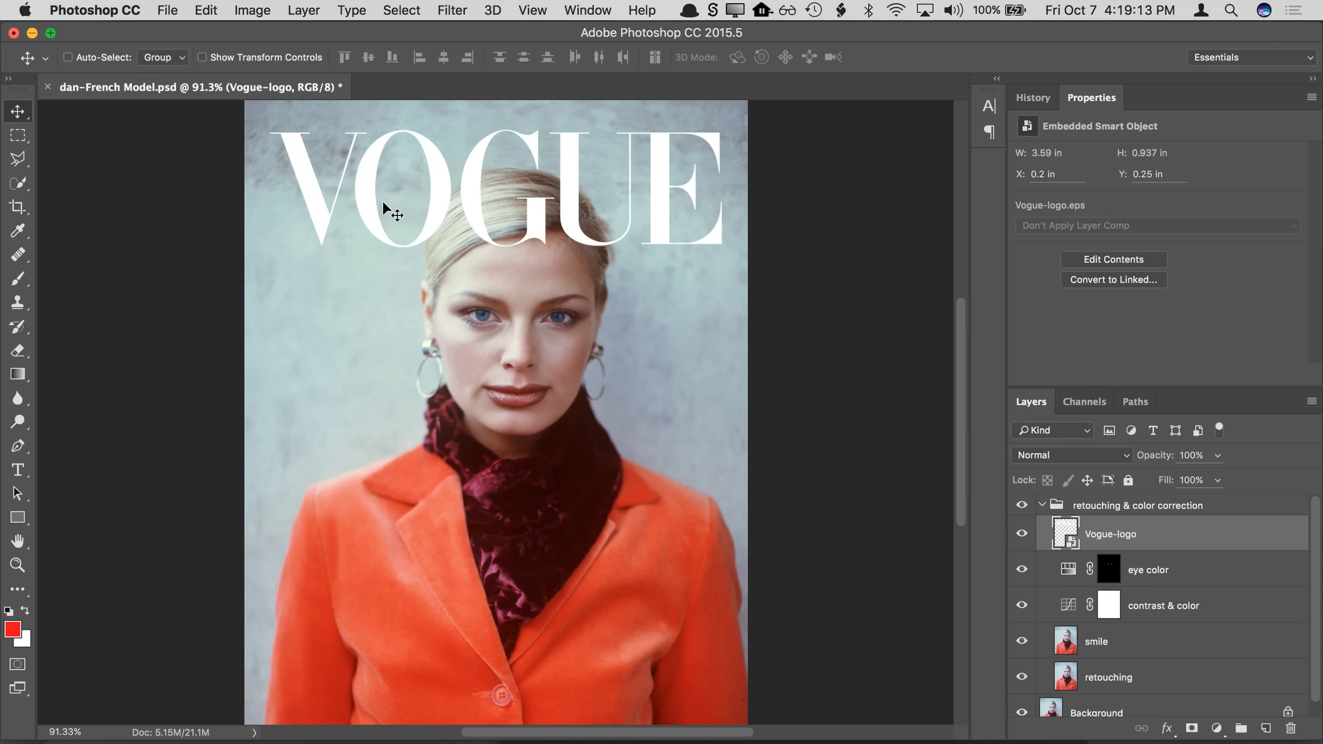
{"action": "left_click", "coordinate": [422, 200], "text": "super"}
{"action": "left_click", "coordinate": [536, 227], "text": "super"}
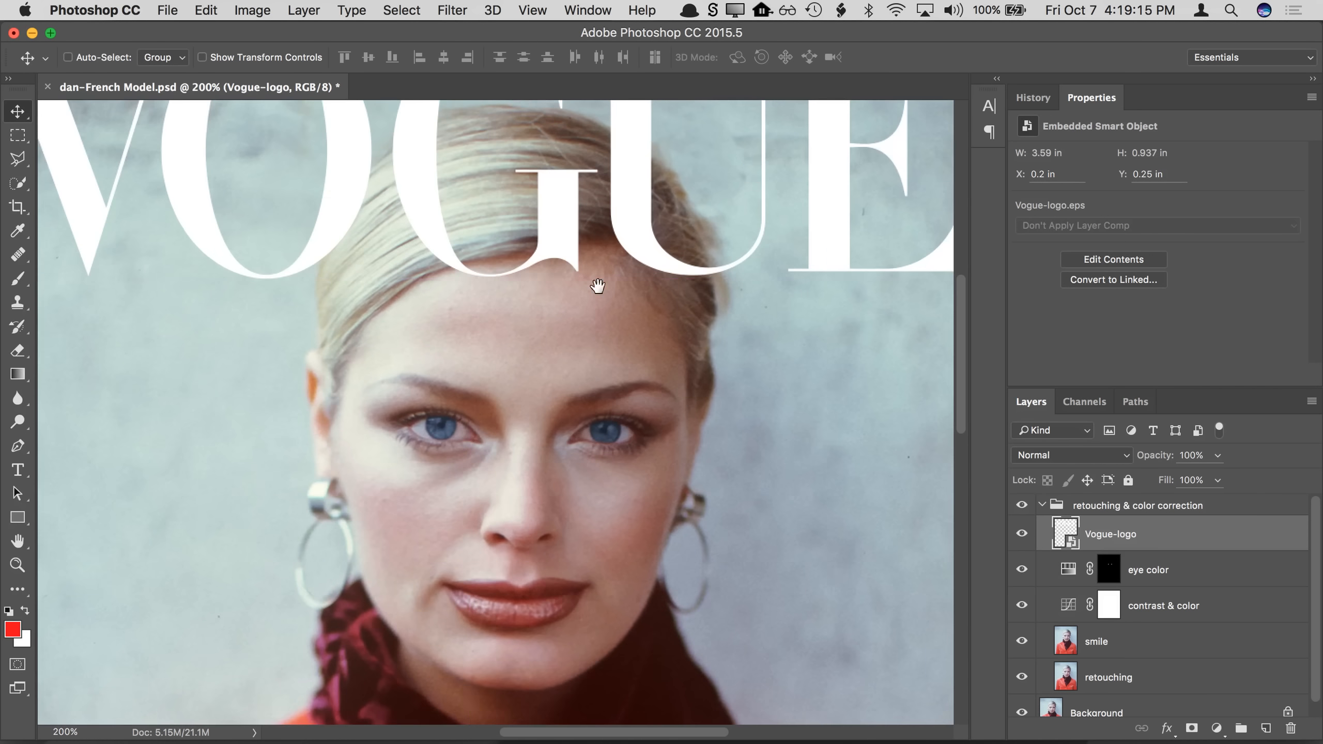
{"action": "key", "text": "super+minus"}
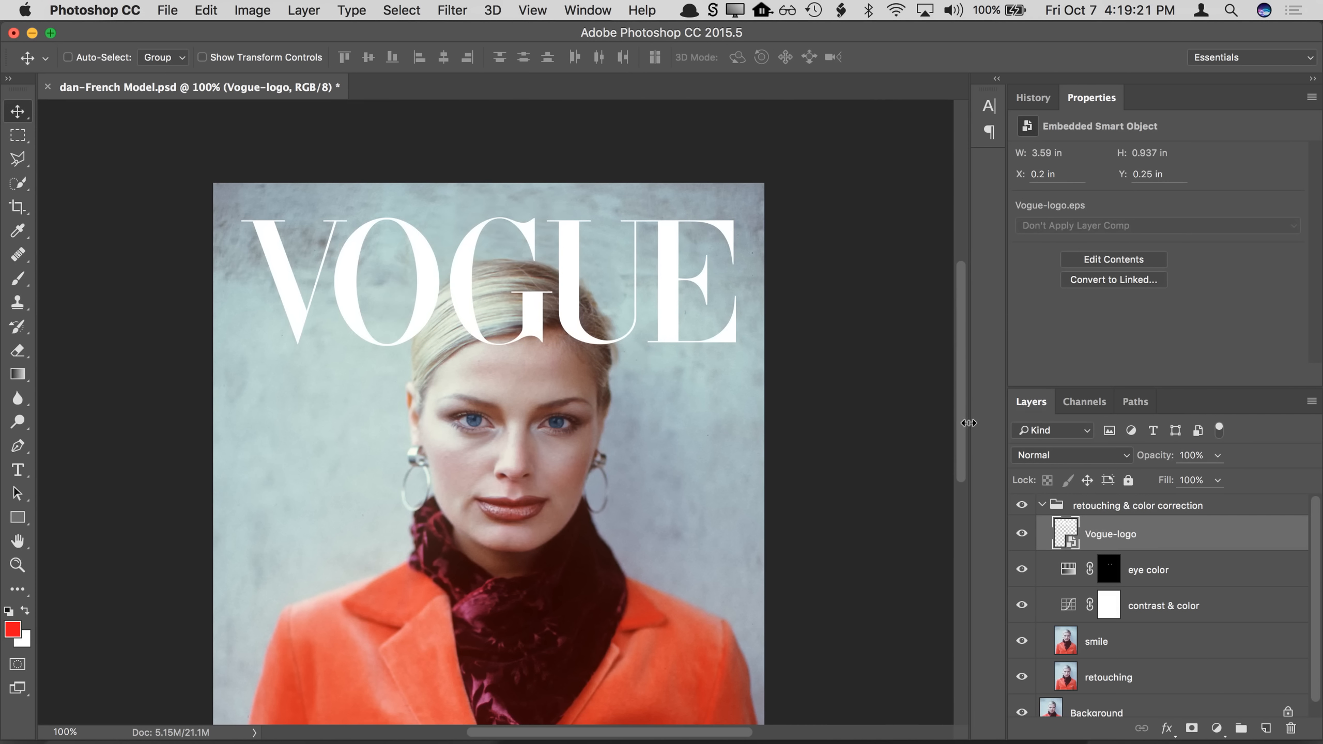
Step: Add a Drop Shadow effect to the Vogue-logo layer and arrange the settings dialog beside the logo
{"action": "left_click", "coordinate": [1167, 728]}
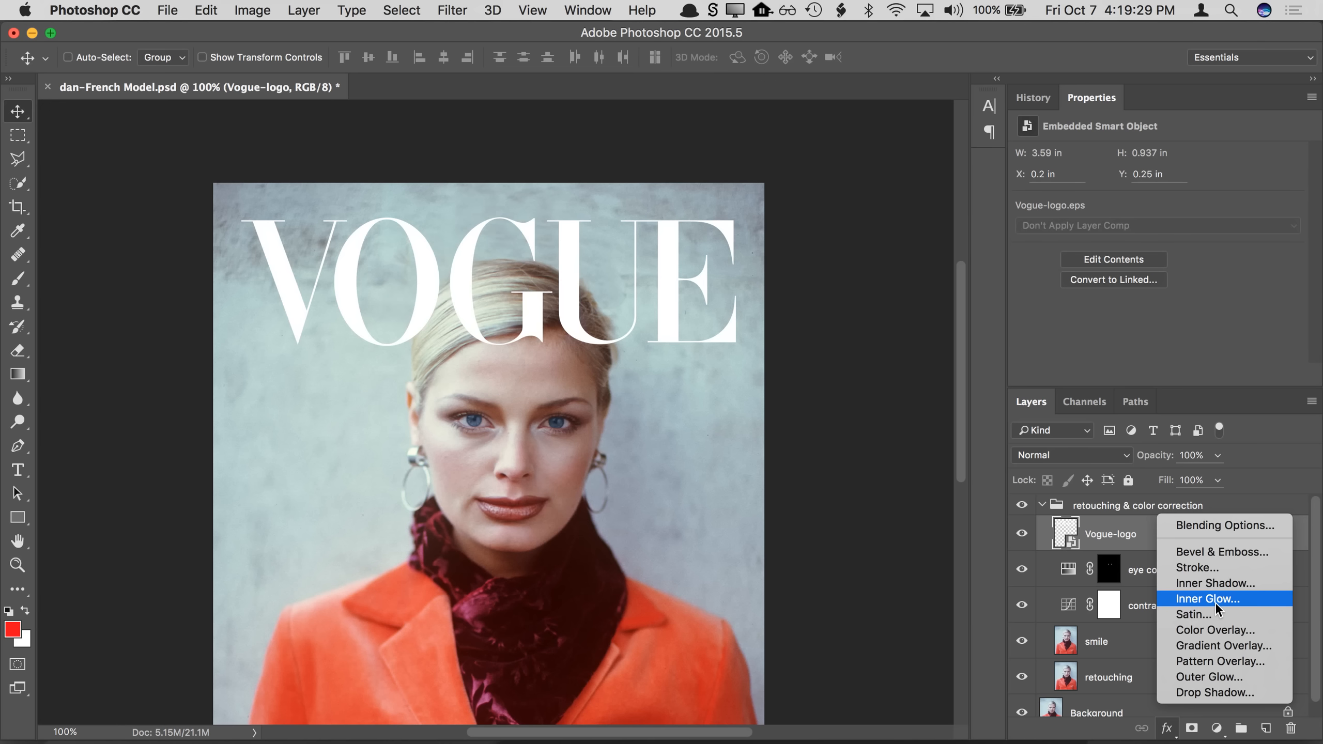
{"action": "left_click", "coordinate": [1185, 693]}
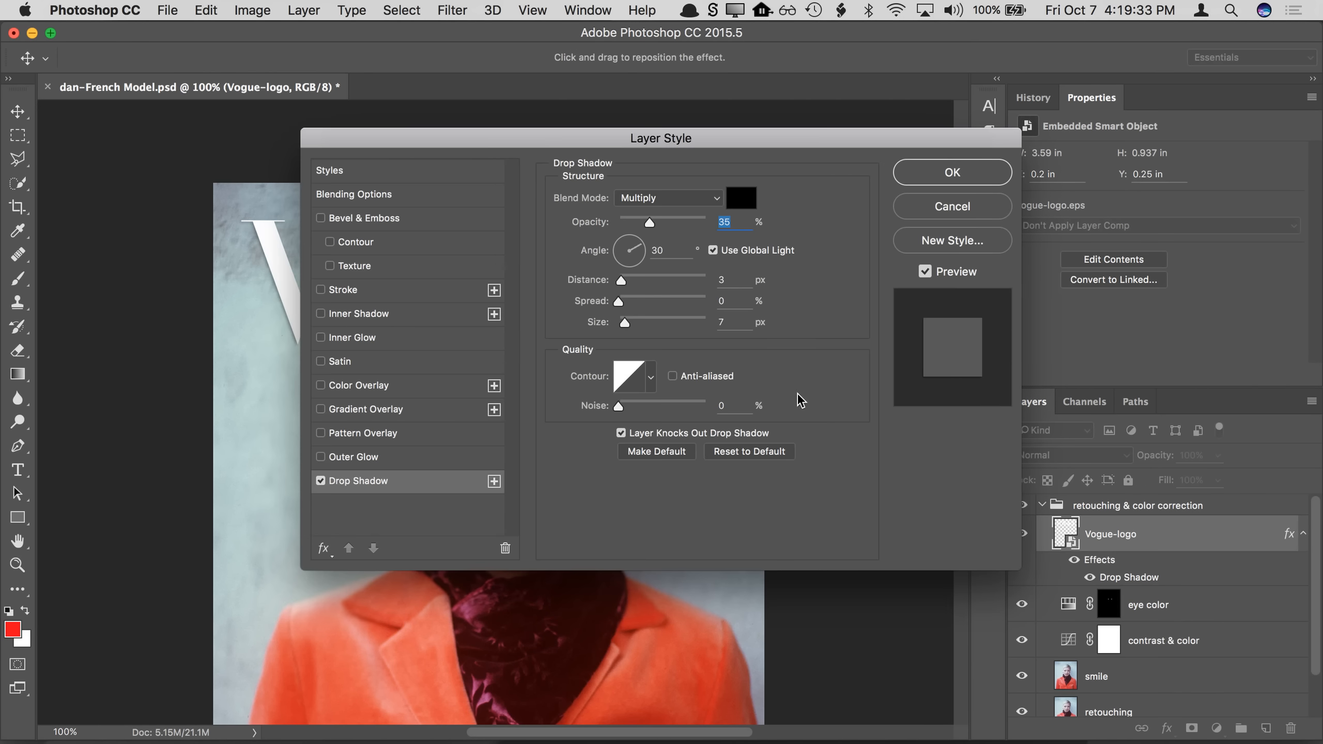
{"action": "left_click_drag", "start_coordinate": [632, 148], "coordinate": [907, 187]}
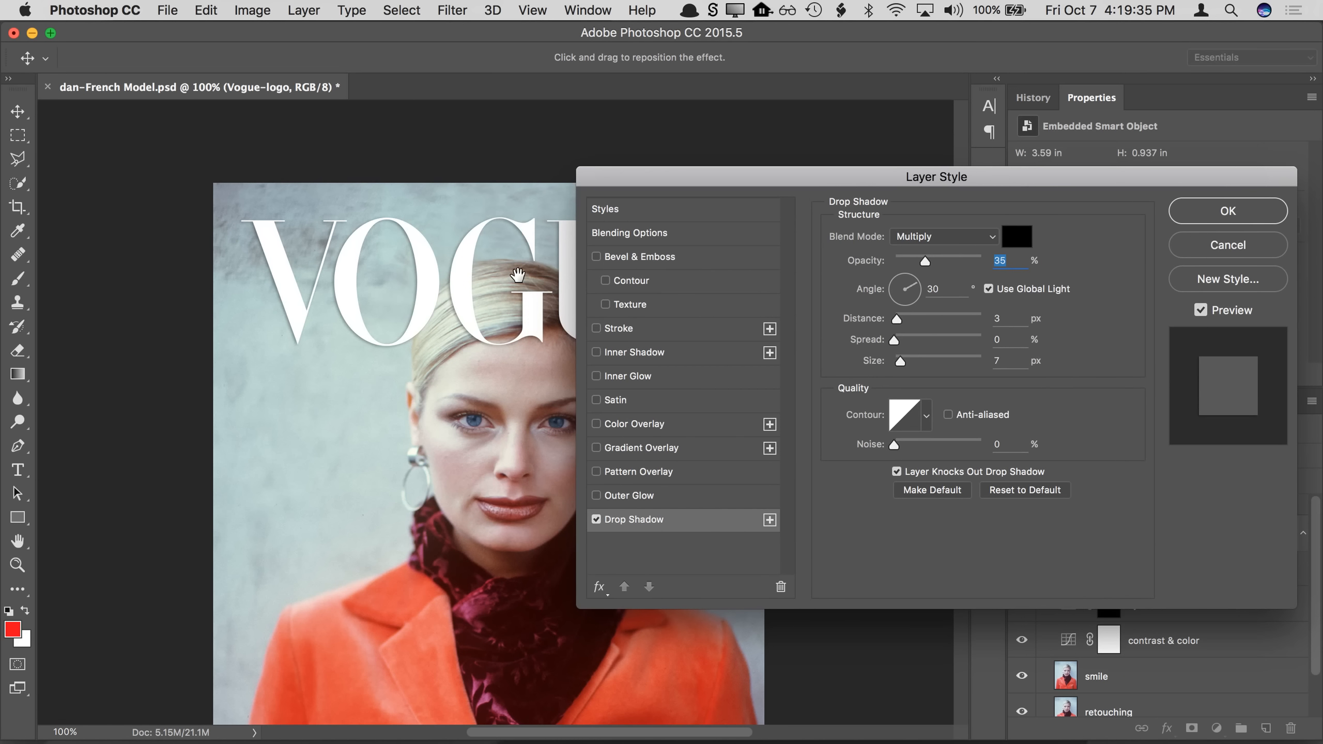
{"action": "left_click_drag", "start_coordinate": [515, 274], "coordinate": [379, 222]}
{"action": "left_click_drag", "start_coordinate": [686, 175], "coordinate": [738, 134]}
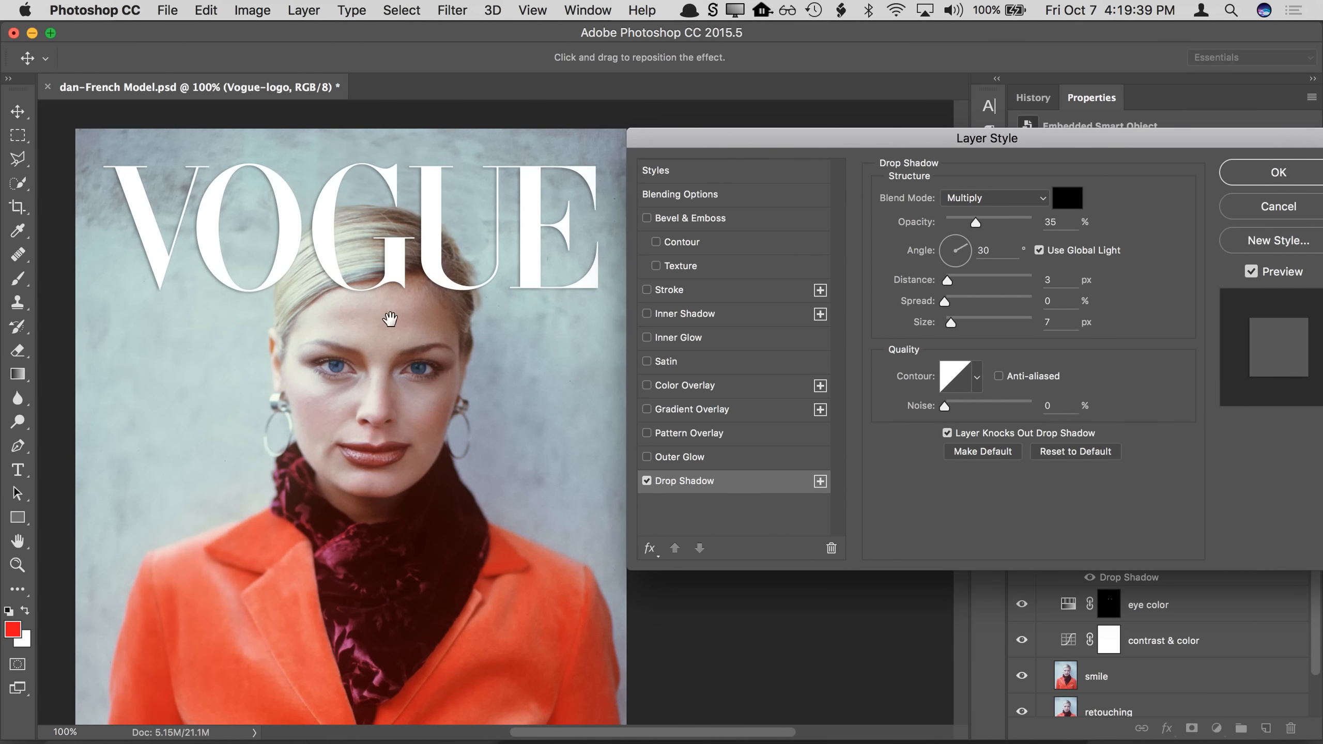
{"action": "left_click_drag", "start_coordinate": [389, 319], "coordinate": [479, 352]}
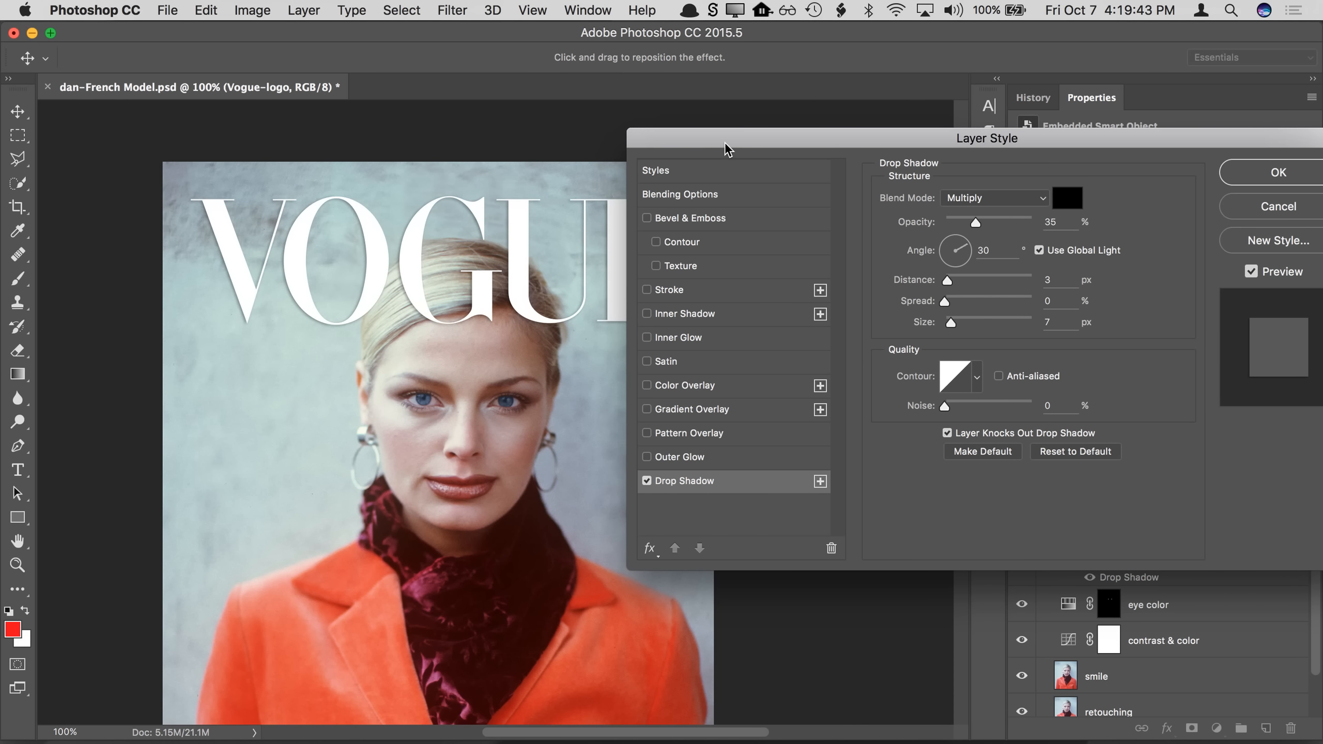
{"action": "left_click_drag", "start_coordinate": [724, 148], "coordinate": [708, 177]}
{"action": "left_click_drag", "start_coordinate": [526, 343], "coordinate": [432, 313]}
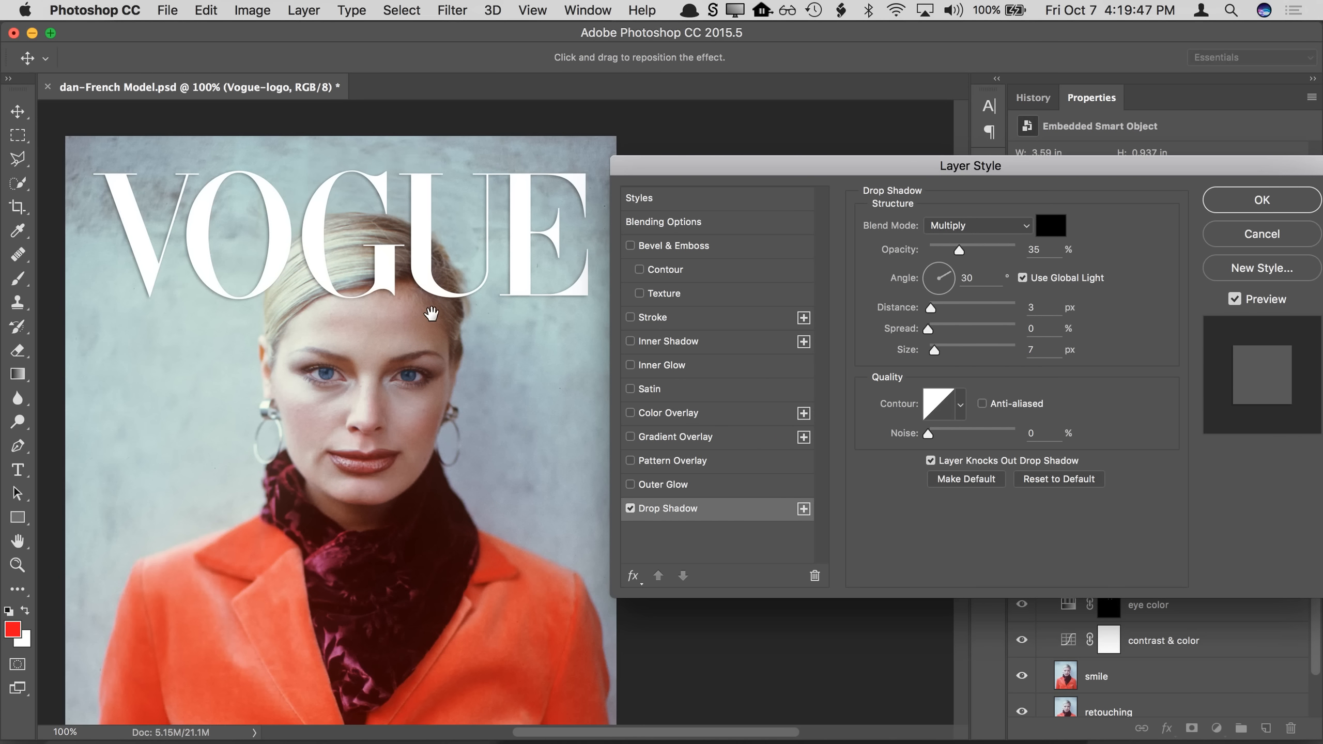
{"action": "left_click_drag", "start_coordinate": [709, 168], "coordinate": [695, 159]}
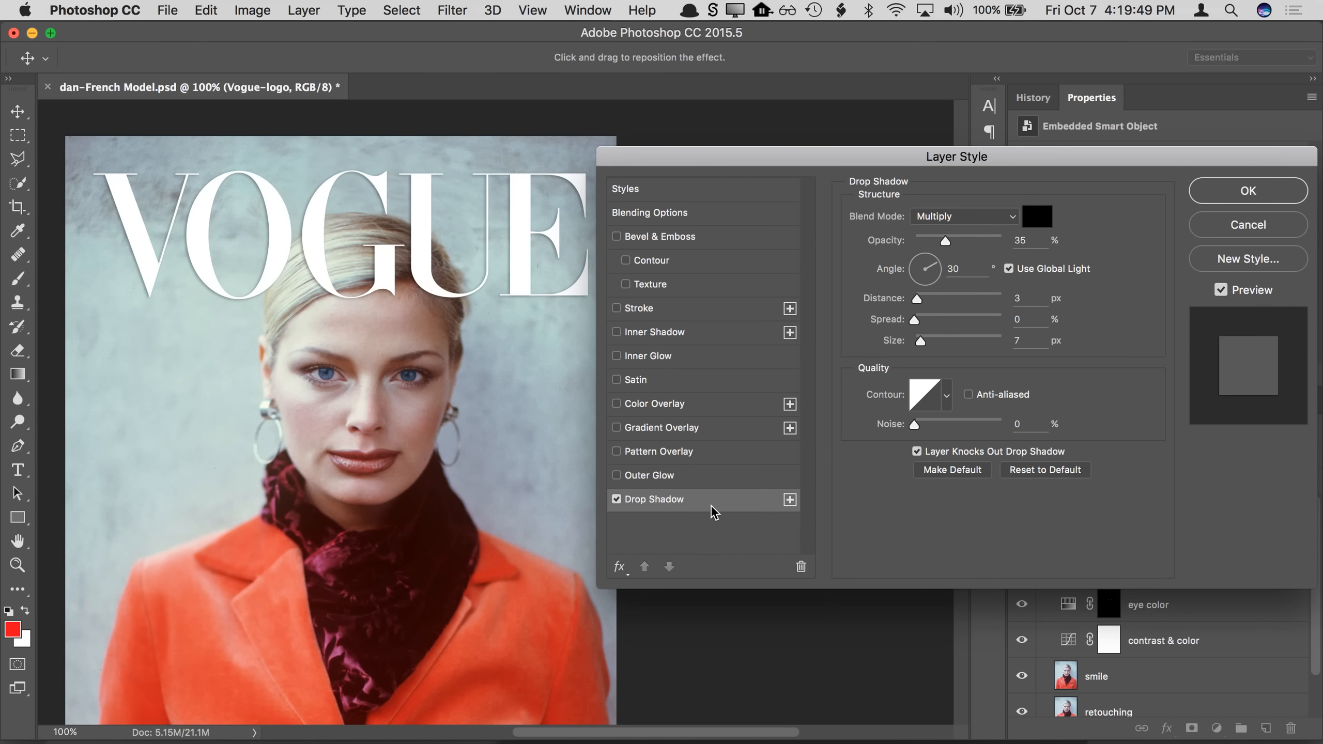
{"action": "left_click_drag", "start_coordinate": [920, 156], "coordinate": [924, 155]}
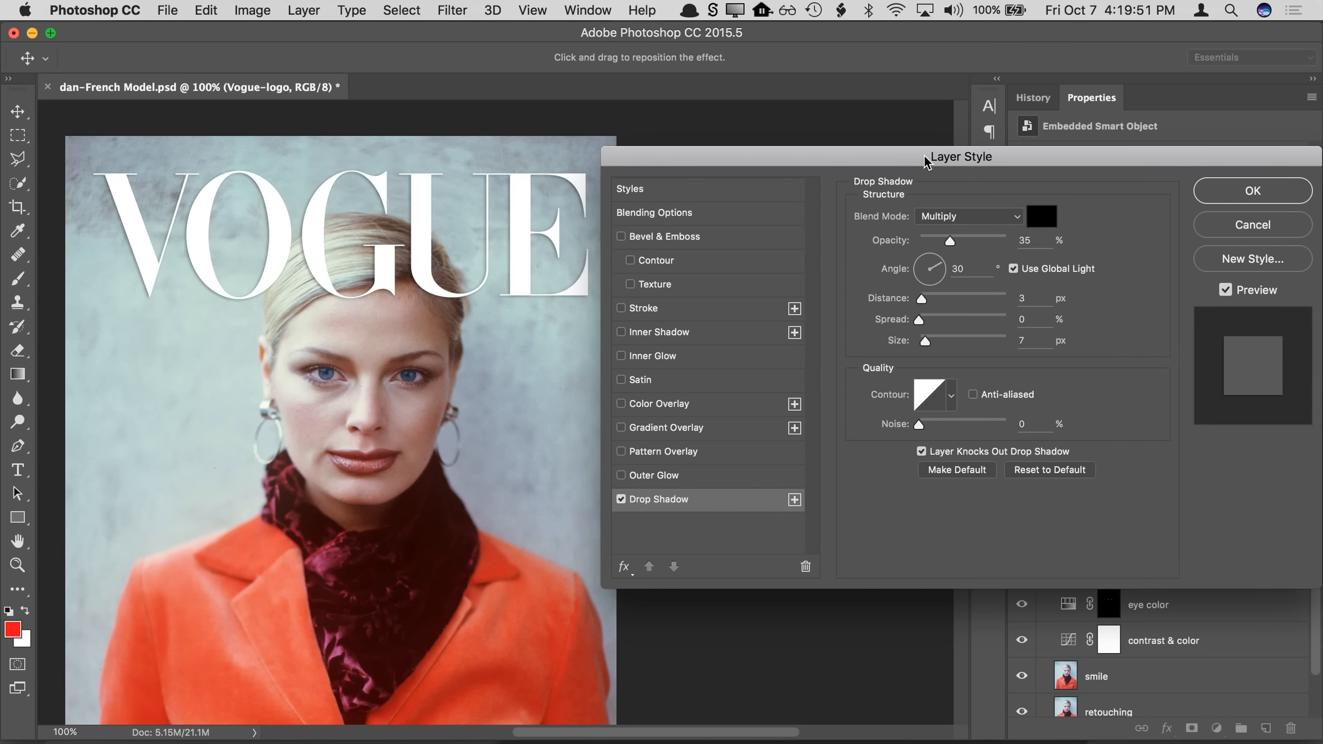
Step: Set the logo's drop shadow to 97% opacity, 57° angle, 13 px distance and 27 px size
{"action": "left_click_drag", "start_coordinate": [921, 299], "coordinate": [930, 343]}
{"action": "mouse_move", "coordinate": [954, 245]}
{"action": "left_mouse_down"}
{"action": "mouse_move", "coordinate": [978, 239]}
{"action": "mouse_move", "coordinate": [964, 243]}
{"action": "left_mouse_up"}
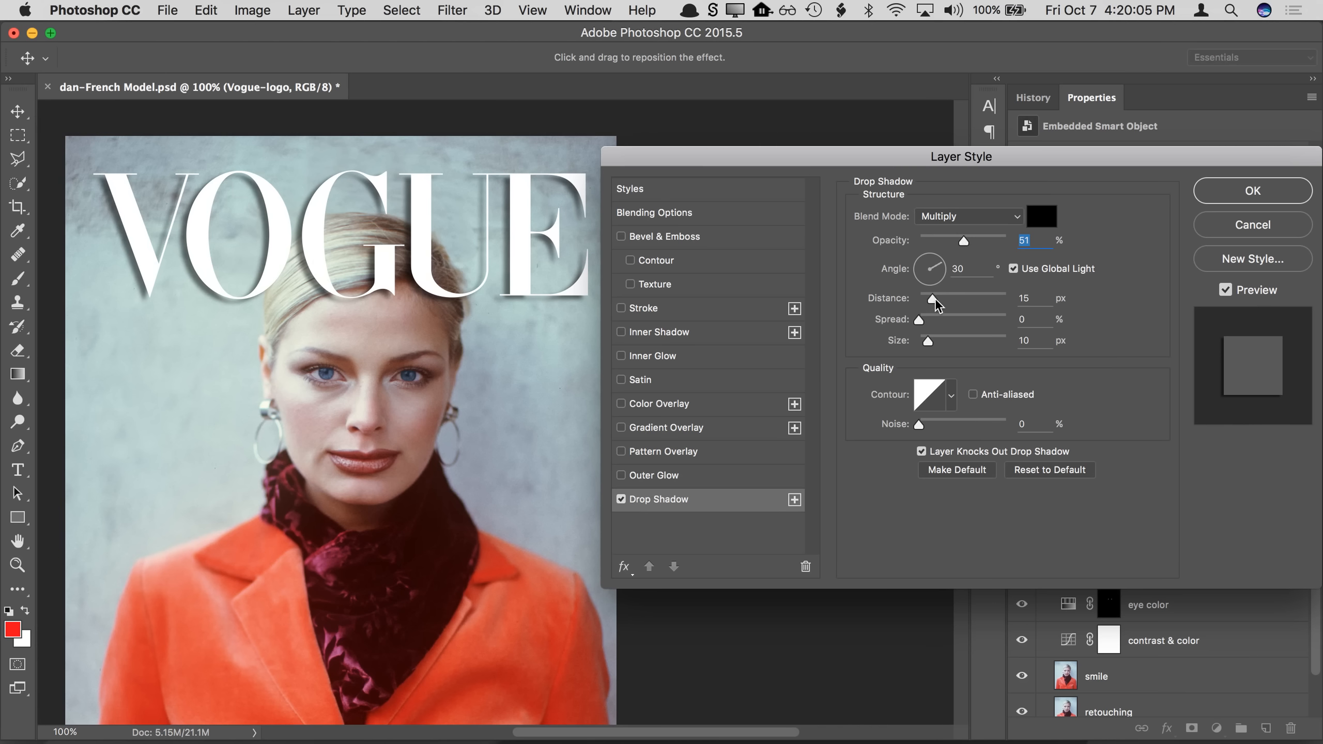
{"action": "left_click_drag", "start_coordinate": [935, 298], "coordinate": [922, 265]}
{"action": "left_click", "coordinate": [938, 266]}
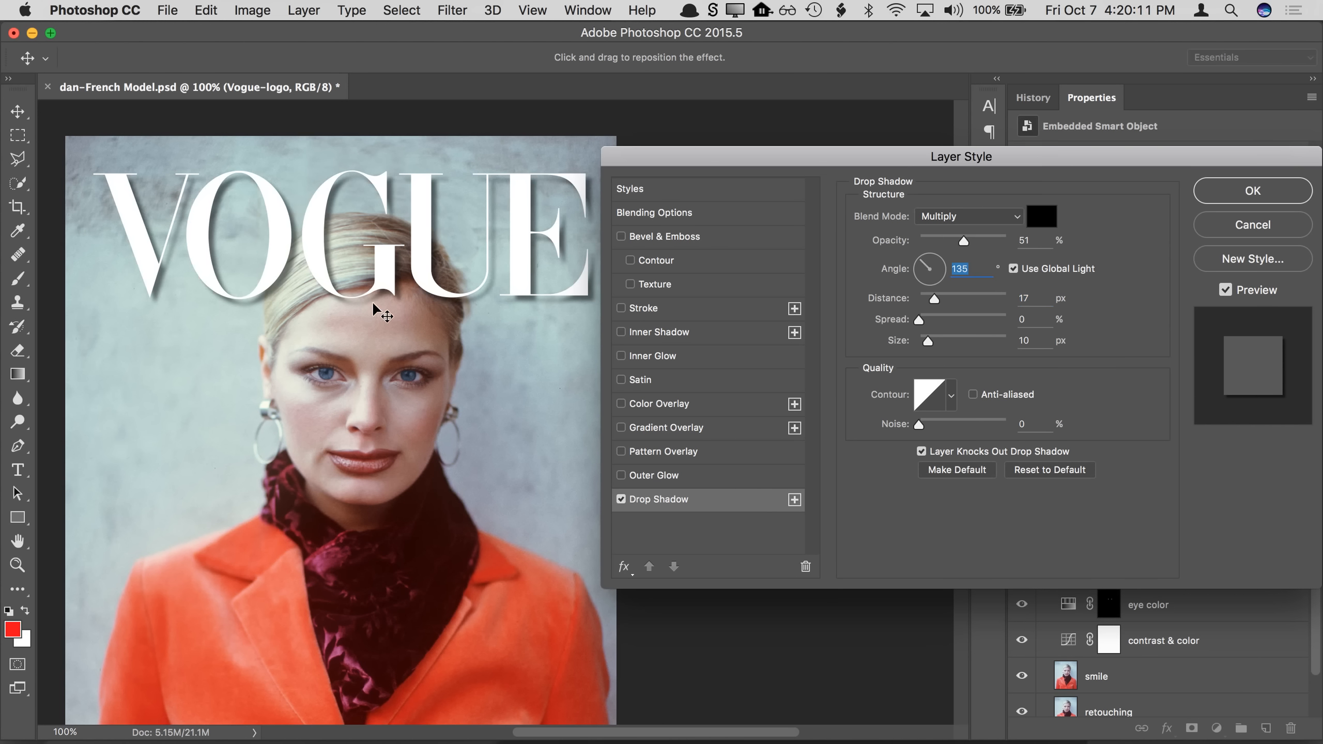
{"action": "mouse_move", "coordinate": [380, 294]}
{"action": "left_mouse_down"}
{"action": "mouse_move", "coordinate": [353, 331]}
{"action": "mouse_move", "coordinate": [382, 298]}
{"action": "mouse_move", "coordinate": [356, 330]}
{"action": "mouse_move", "coordinate": [355, 296]}
{"action": "mouse_move", "coordinate": [385, 263]}
{"action": "mouse_move", "coordinate": [369, 306]}
{"action": "mouse_move", "coordinate": [369, 281]}
{"action": "mouse_move", "coordinate": [381, 310]}
{"action": "mouse_move", "coordinate": [387, 301]}
{"action": "mouse_move", "coordinate": [372, 309]}
{"action": "mouse_move", "coordinate": [393, 316]}
{"action": "mouse_move", "coordinate": [372, 294]}
{"action": "left_mouse_up"}
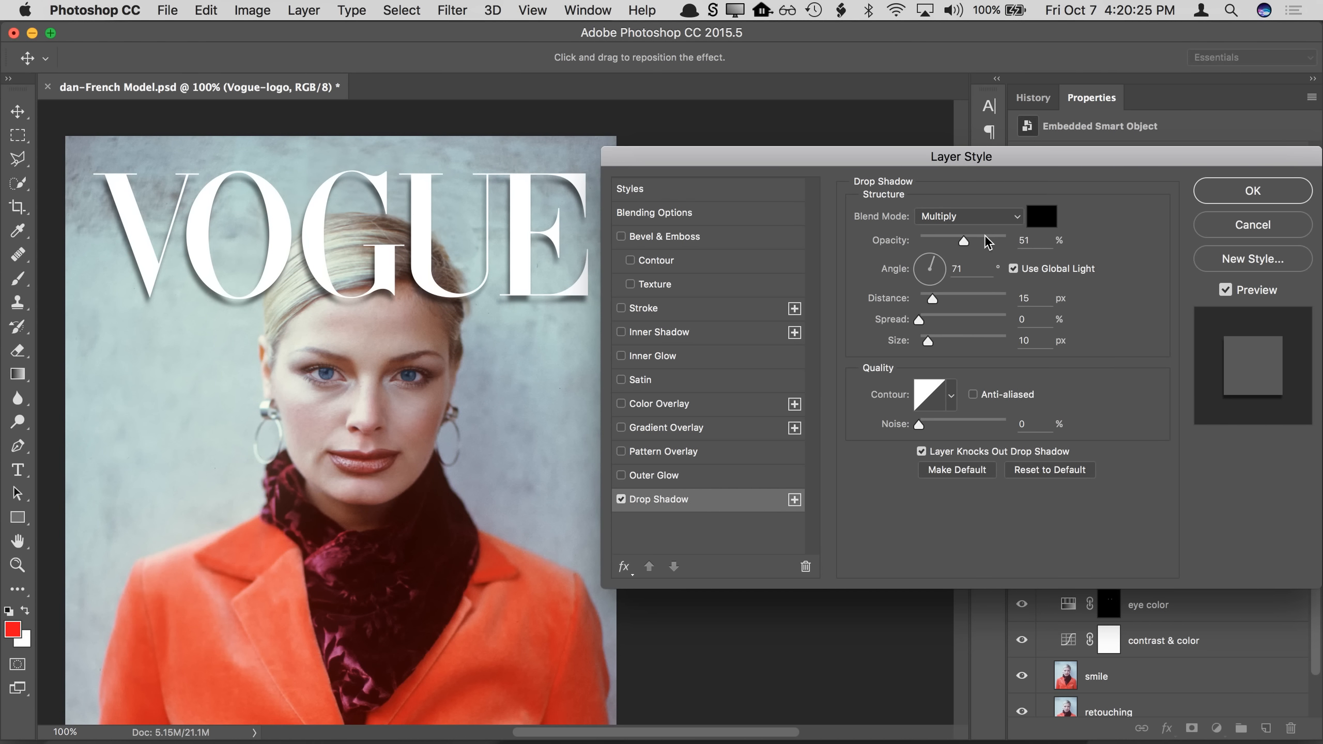
{"action": "left_click_drag", "start_coordinate": [986, 242], "coordinate": [1004, 241]}
{"action": "left_click_drag", "start_coordinate": [928, 343], "coordinate": [932, 342]}
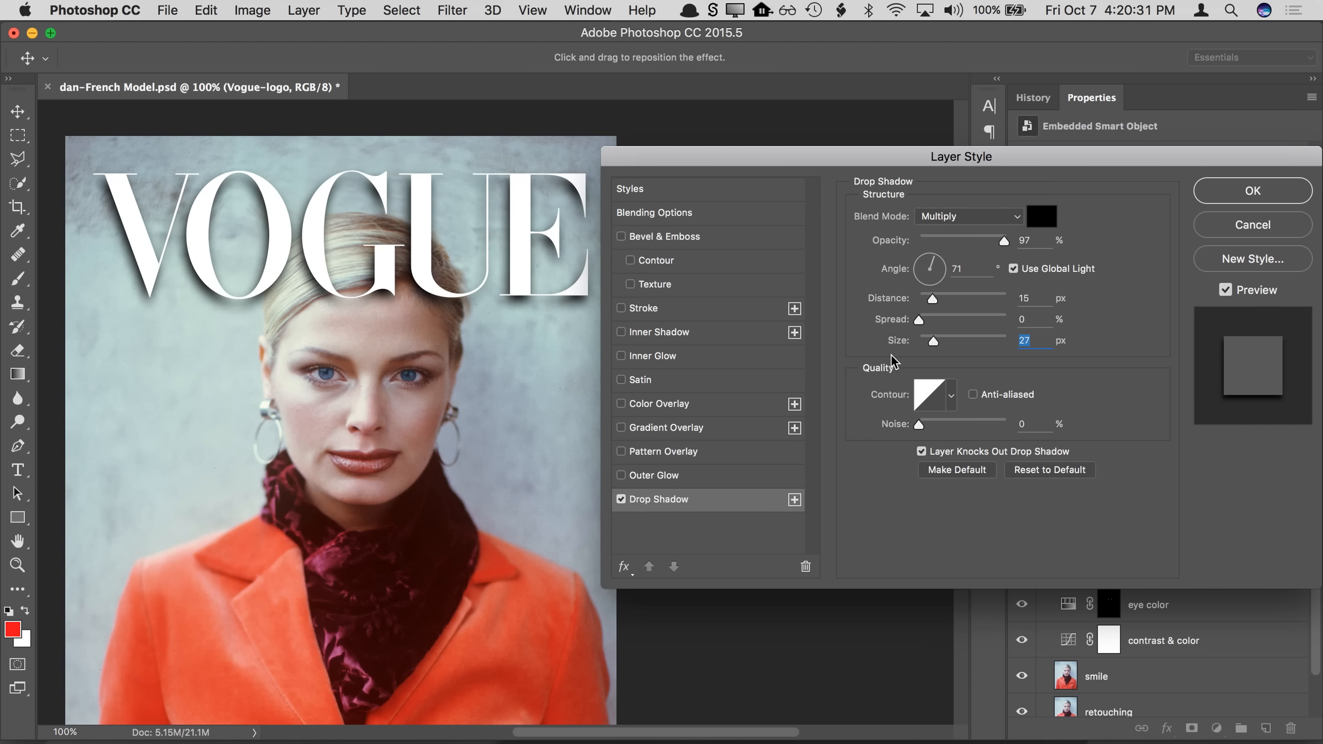
{"action": "left_click_drag", "start_coordinate": [531, 343], "coordinate": [529, 337]}
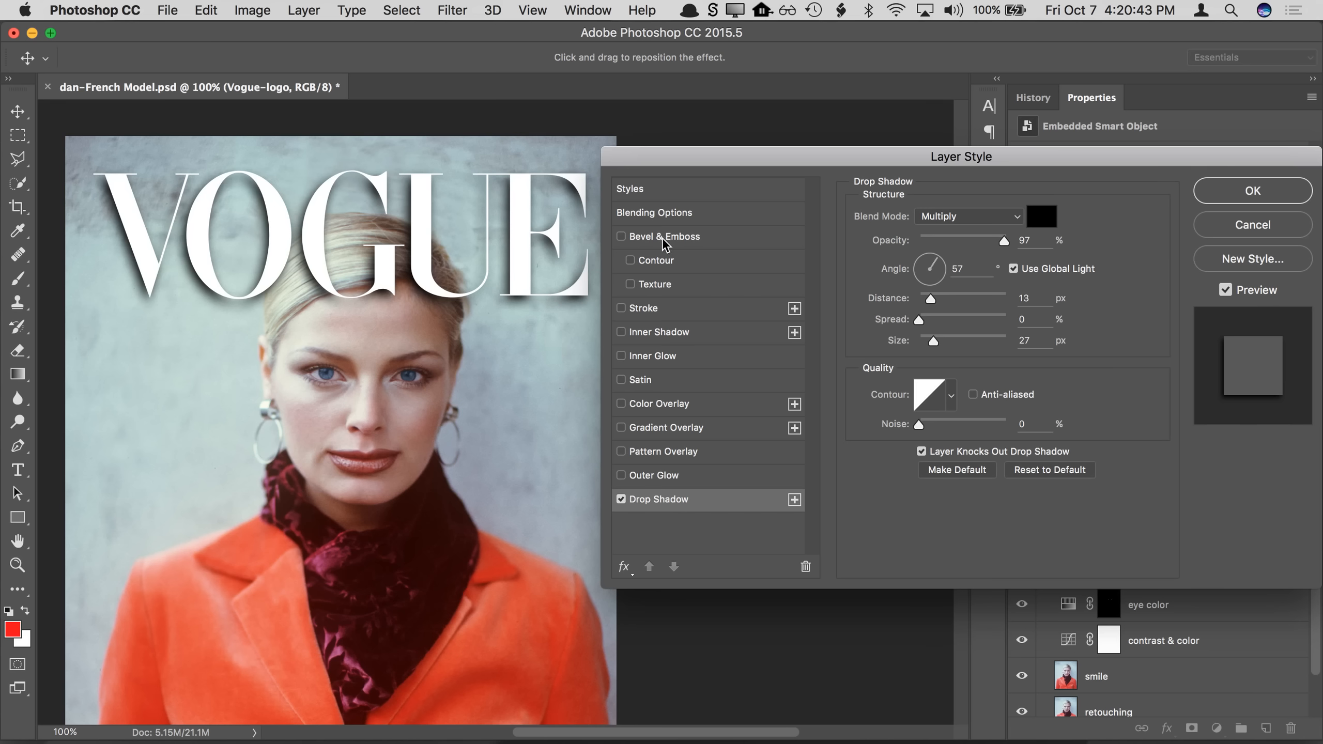
Step: Enable the Bevel & Emboss effect on the logo and display its settings
{"action": "left_click", "coordinate": [620, 237]}
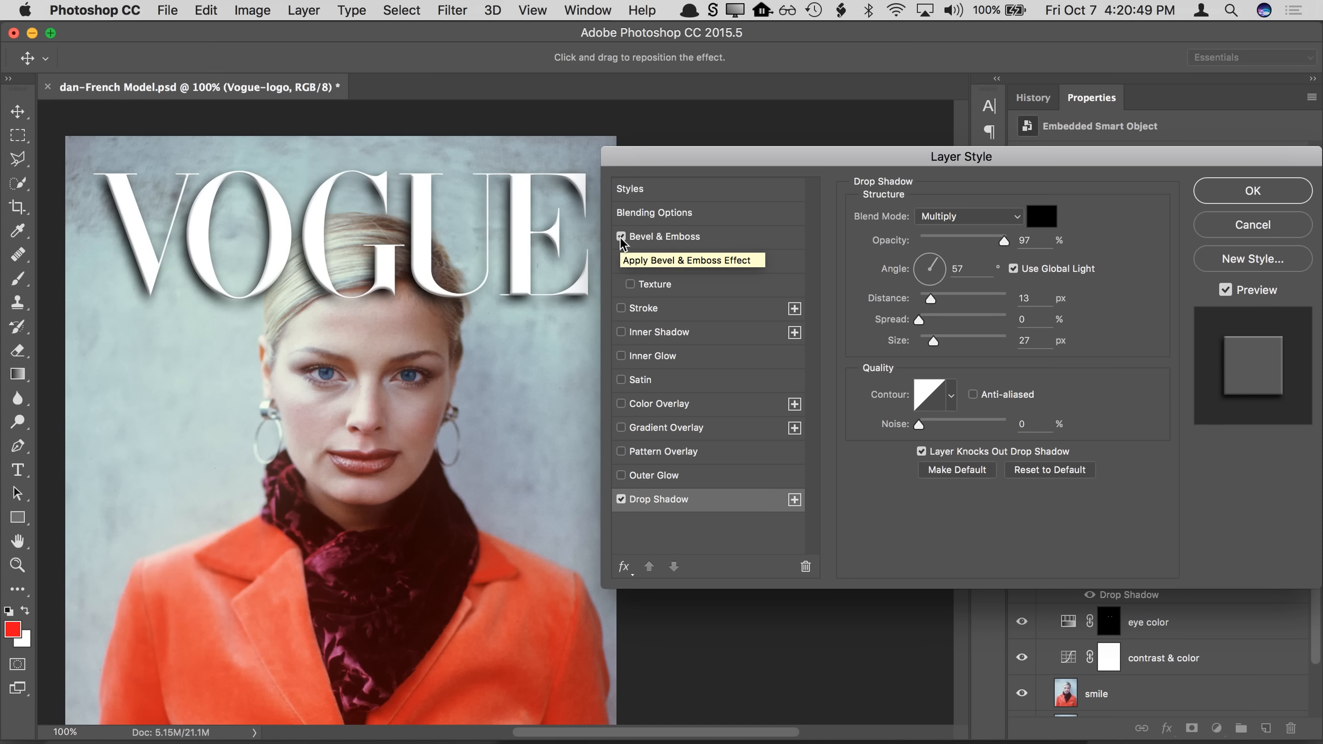
{"action": "left_click", "coordinate": [621, 238]}
{"action": "left_click", "coordinate": [659, 240]}
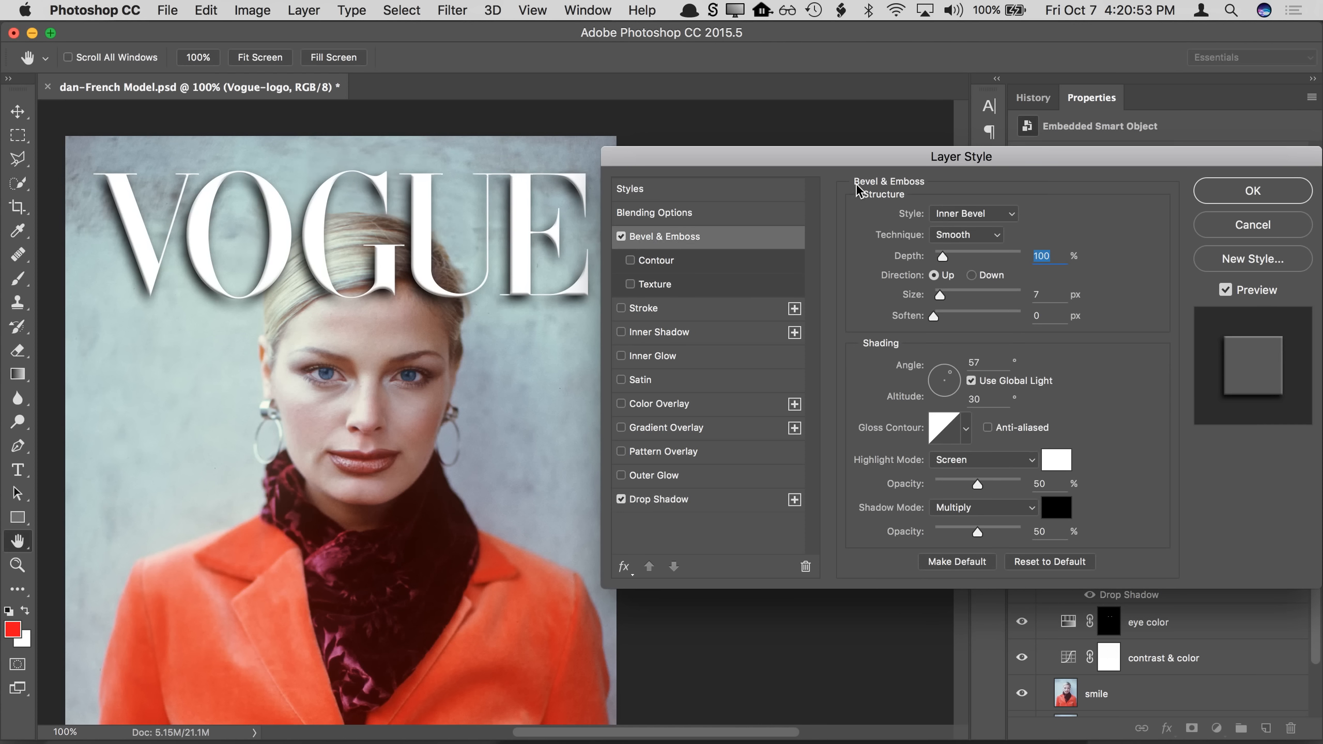
Step: Compare the logo with Bevel & Emboss off and on, and examine the effect's settings against those of Drop Shadow
{"action": "left_click", "coordinate": [647, 502]}
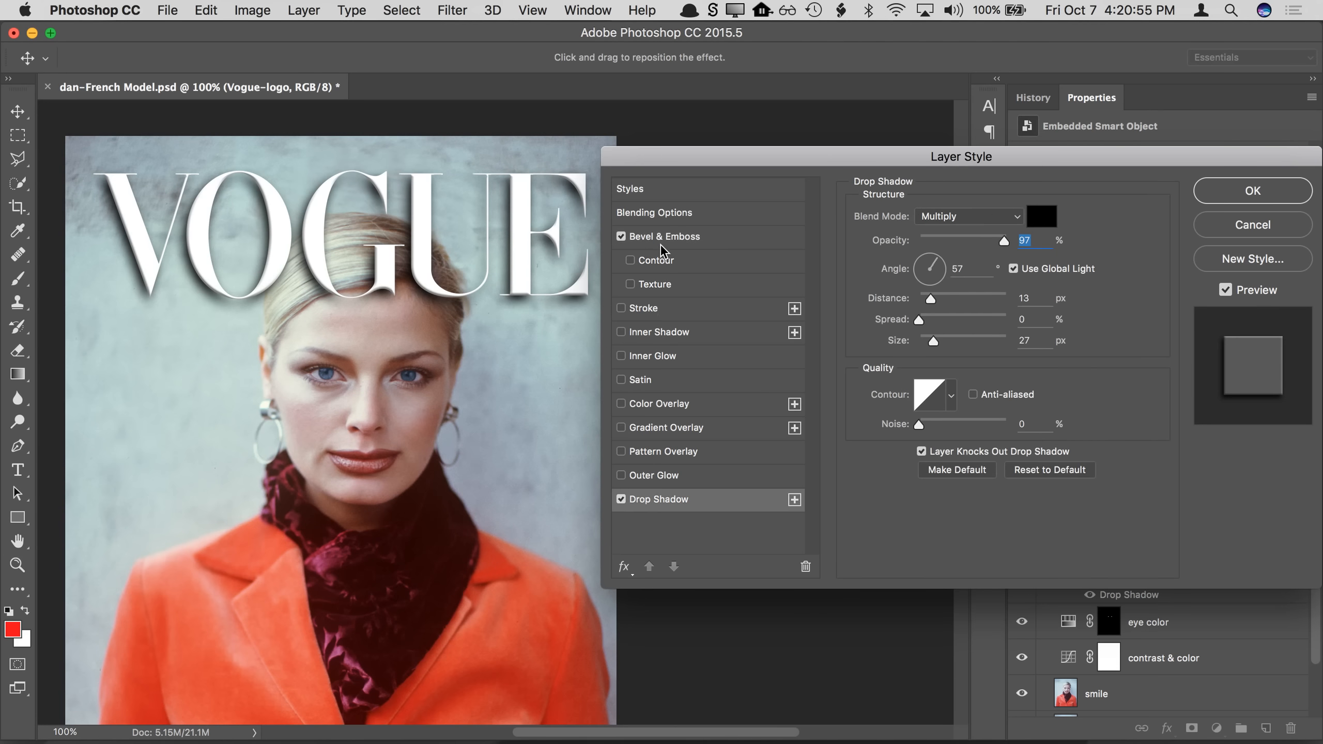
{"action": "left_click", "coordinate": [621, 238]}
{"action": "left_click", "coordinate": [622, 237]}
{"action": "left_click", "coordinate": [659, 241]}
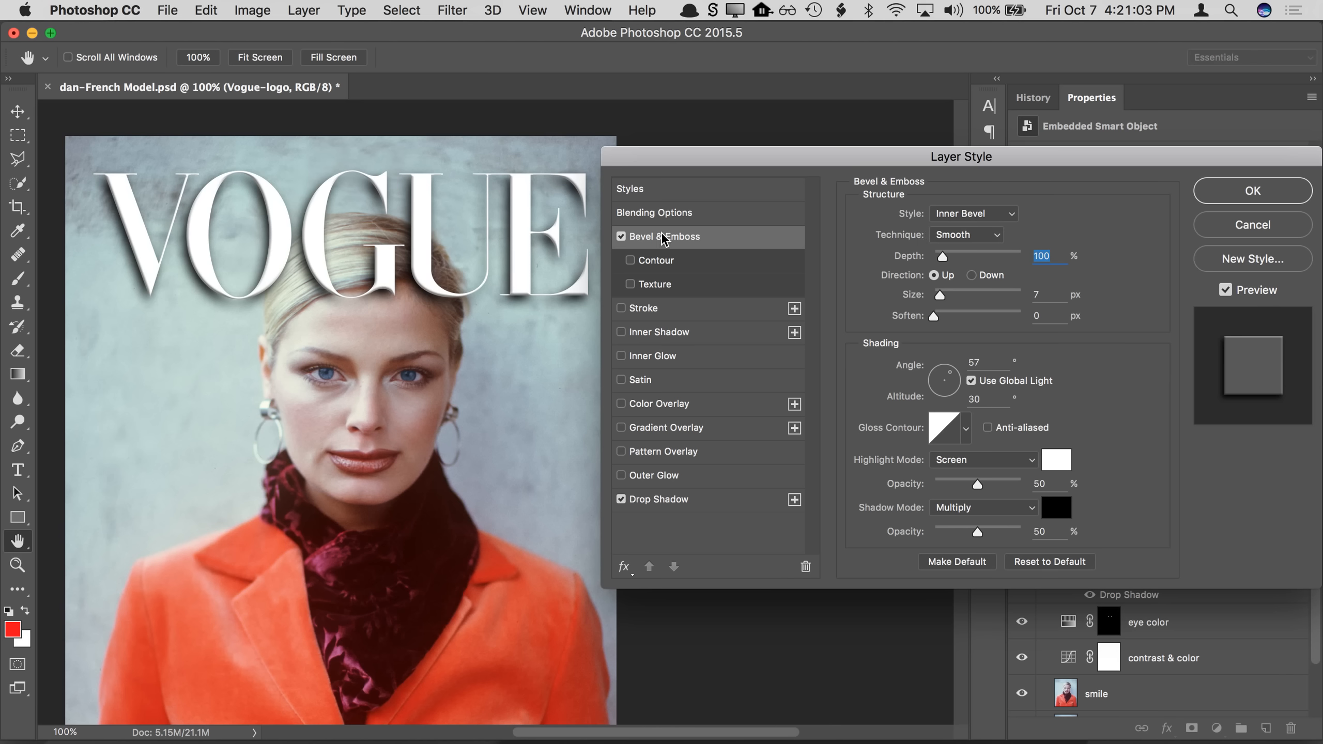
{"action": "left_click", "coordinate": [646, 501]}
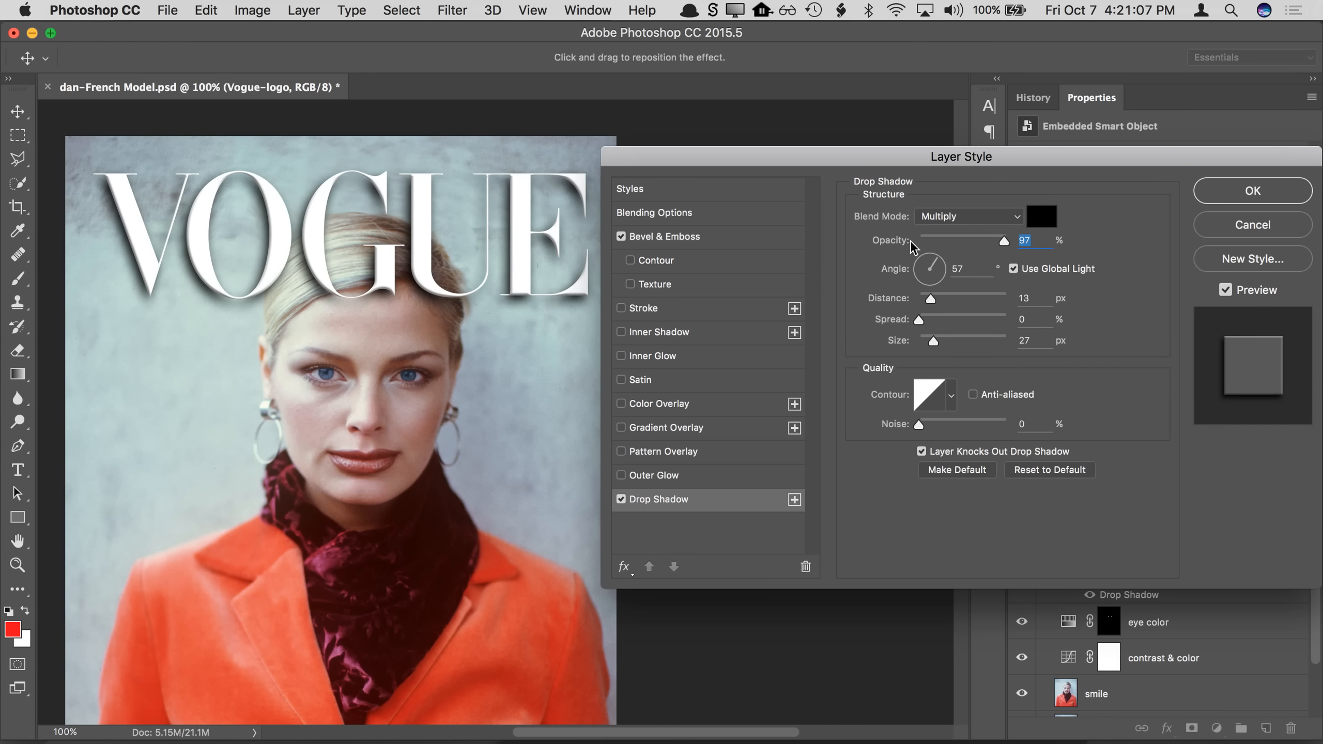
{"action": "left_click", "coordinate": [621, 237]}
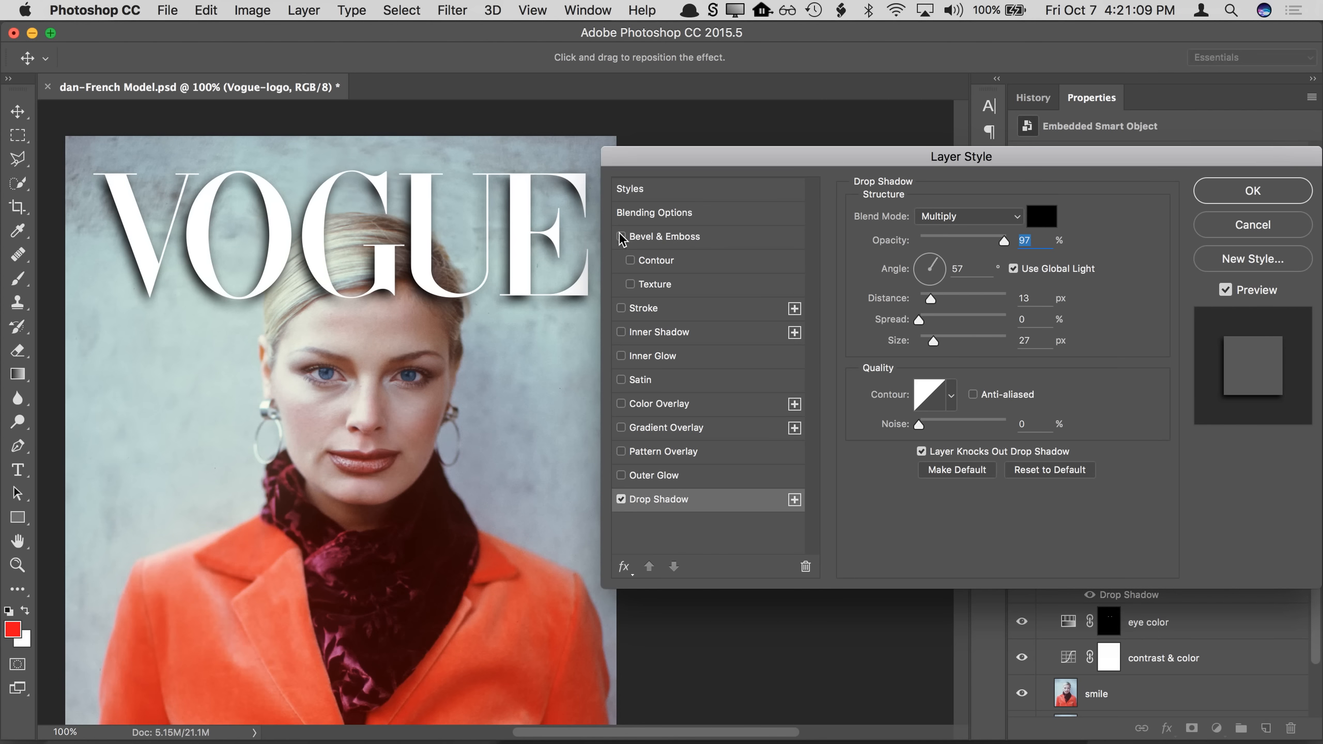
{"action": "left_click", "coordinate": [621, 237]}
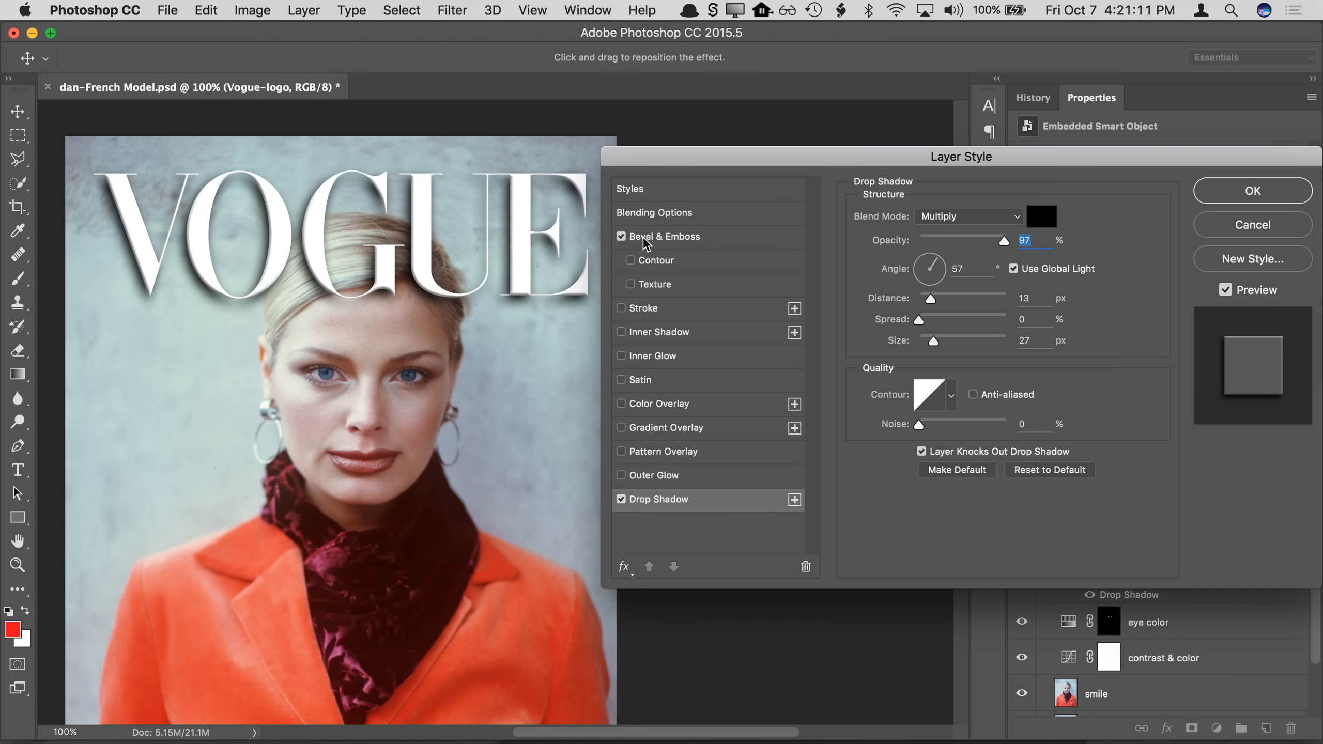
{"action": "left_click", "coordinate": [644, 237]}
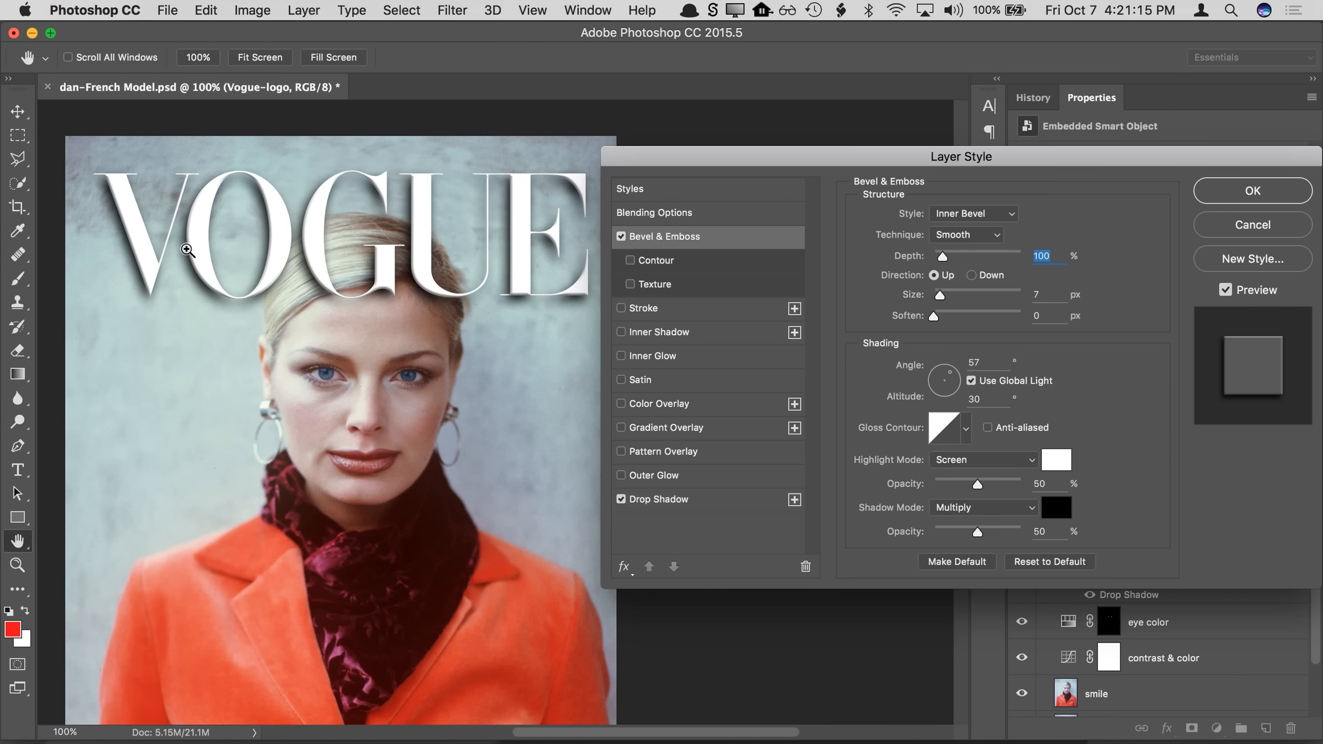
Step: Set the bevel size to 24 px while checking the letters V and O up close
{"action": "left_click", "coordinate": [181, 246], "text": "super"}
{"action": "left_click", "coordinate": [181, 245], "text": "super"}
{"action": "left_click_drag", "start_coordinate": [308, 264], "coordinate": [483, 432]}
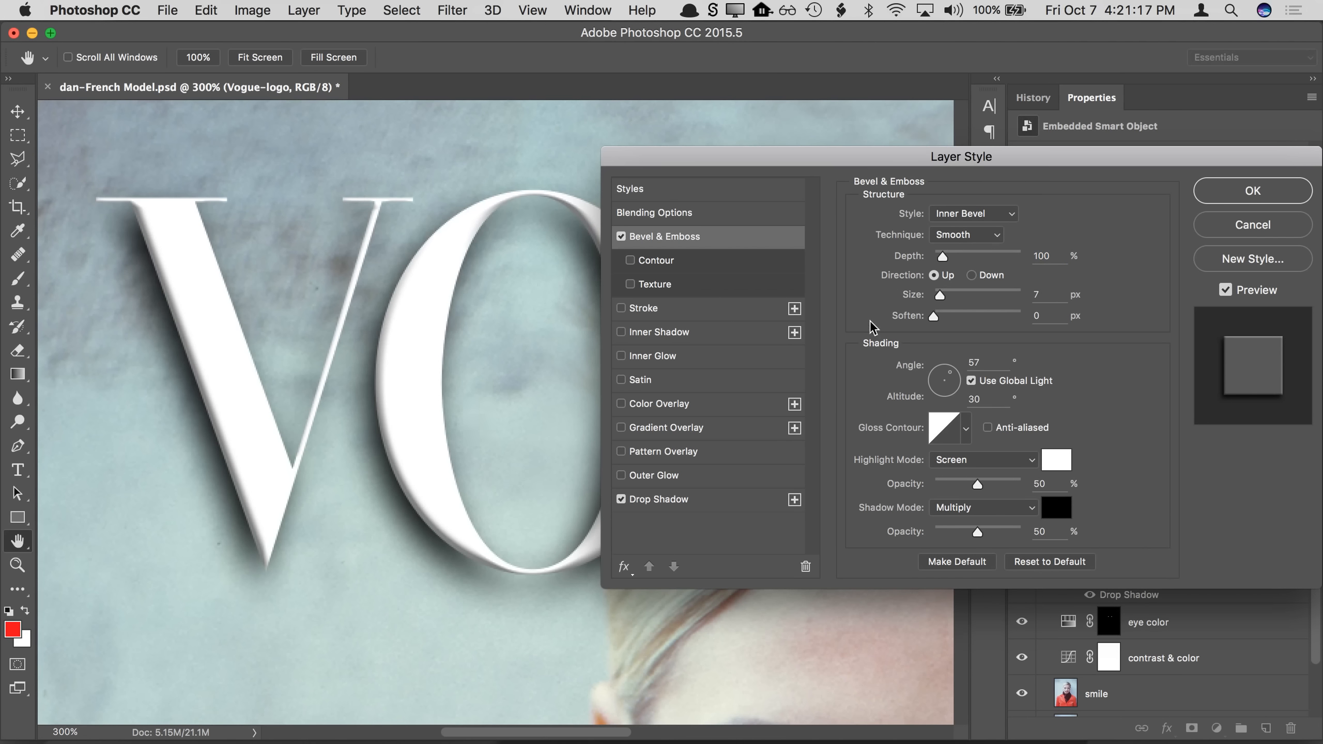
{"action": "left_click_drag", "start_coordinate": [940, 294], "coordinate": [947, 297]}
{"action": "key", "text": "Up"}
{"action": "key", "text": "Up"}
{"action": "key", "text": "Up"}
{"action": "key", "text": "Up"}
{"action": "key", "text": "Up"}
{"action": "key", "text": "Up"}
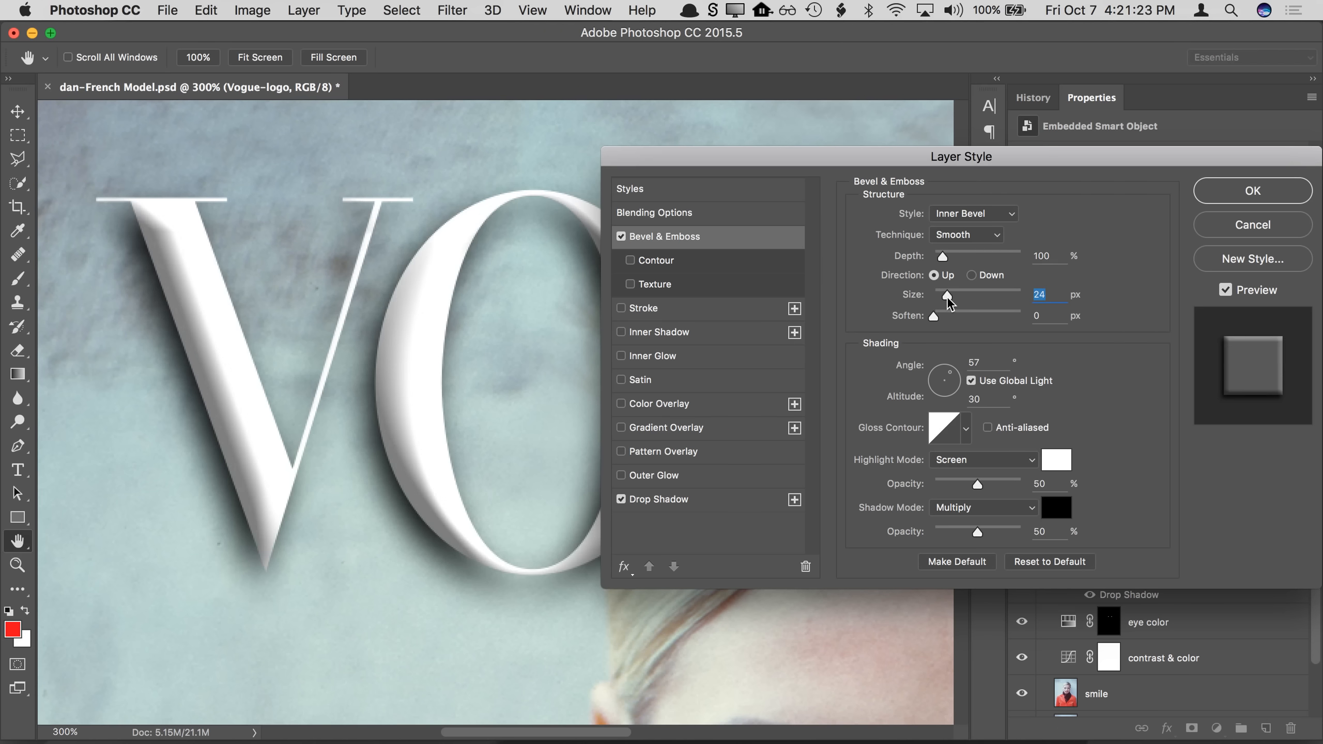
Step: Keep the Inner Bevel style, change the logo's bevel technique to Chisel Hard and set its depth to 157%
{"action": "left_click", "coordinate": [986, 215]}
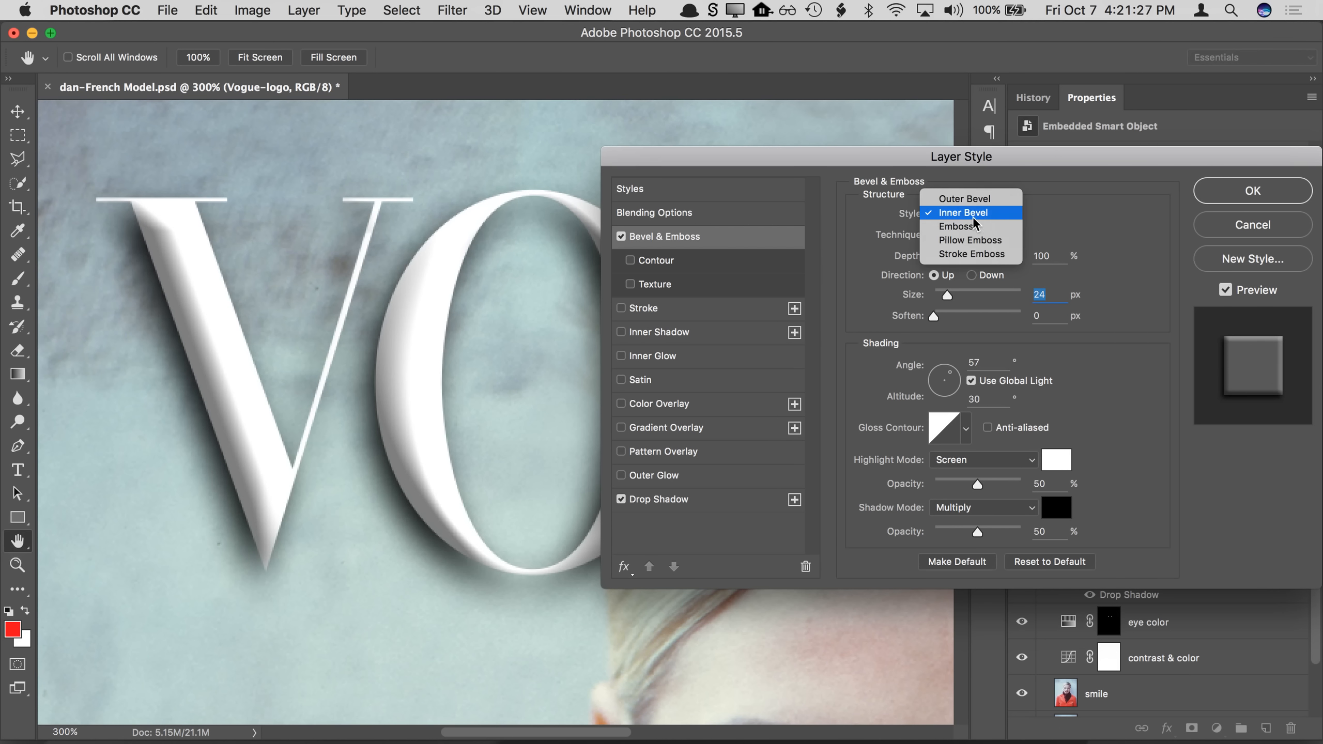
{"action": "left_click", "coordinate": [972, 215]}
{"action": "left_click", "coordinate": [965, 235]}
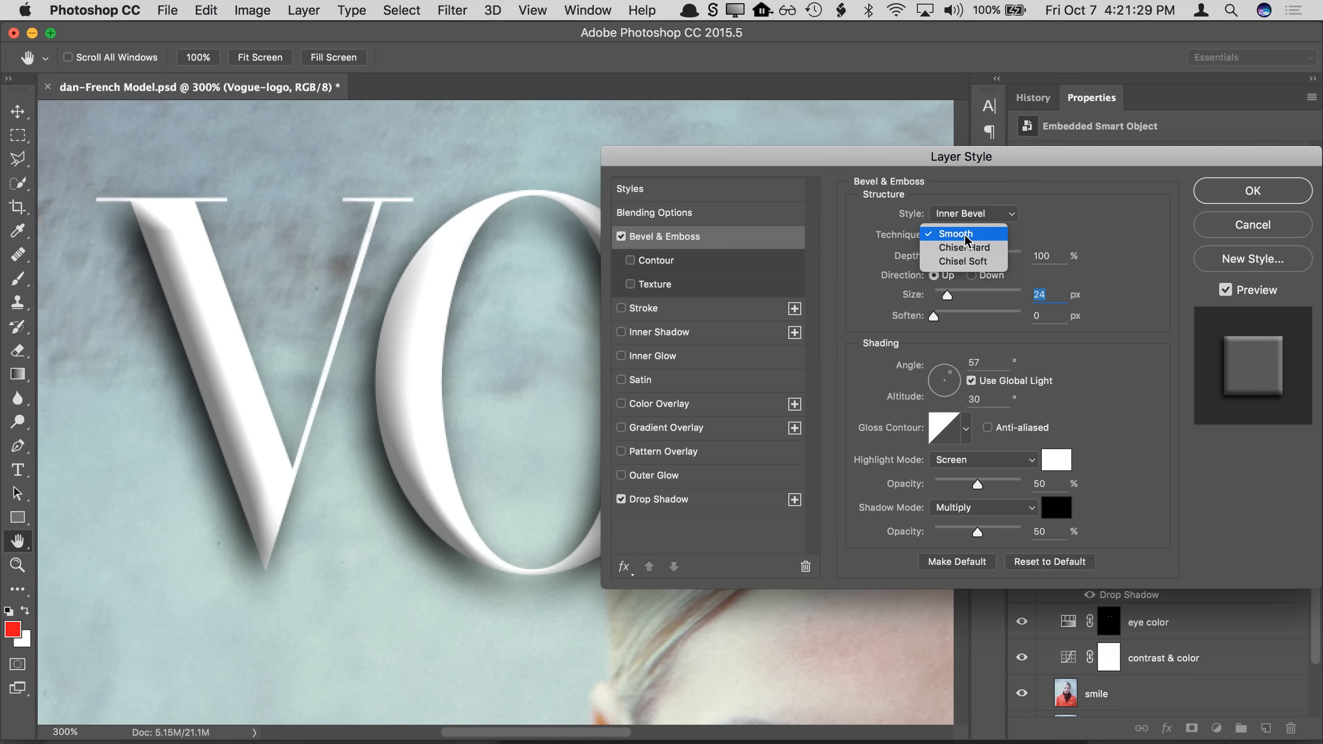
{"action": "left_click", "coordinate": [974, 248]}
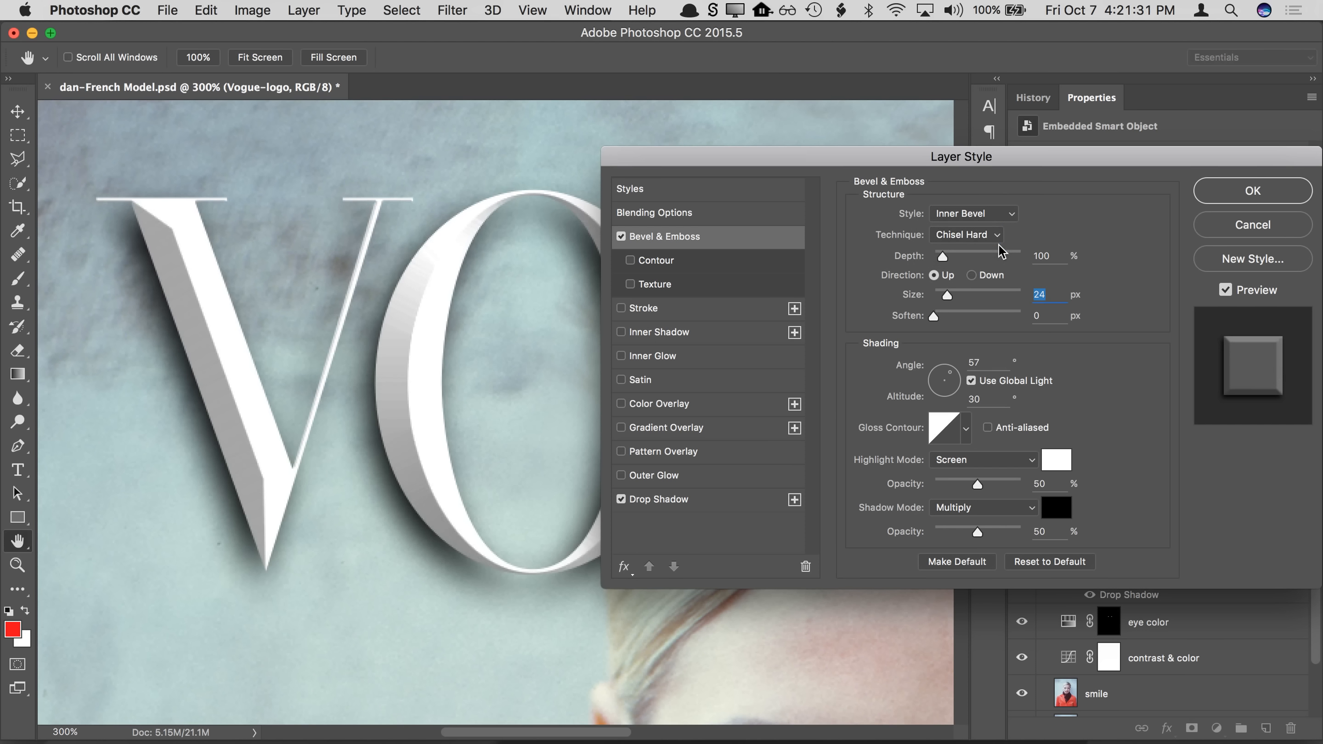
{"action": "mouse_move", "coordinate": [943, 256]}
{"action": "left_mouse_down"}
{"action": "mouse_move", "coordinate": [970, 258]}
{"action": "mouse_move", "coordinate": [947, 257]}
{"action": "left_mouse_up"}
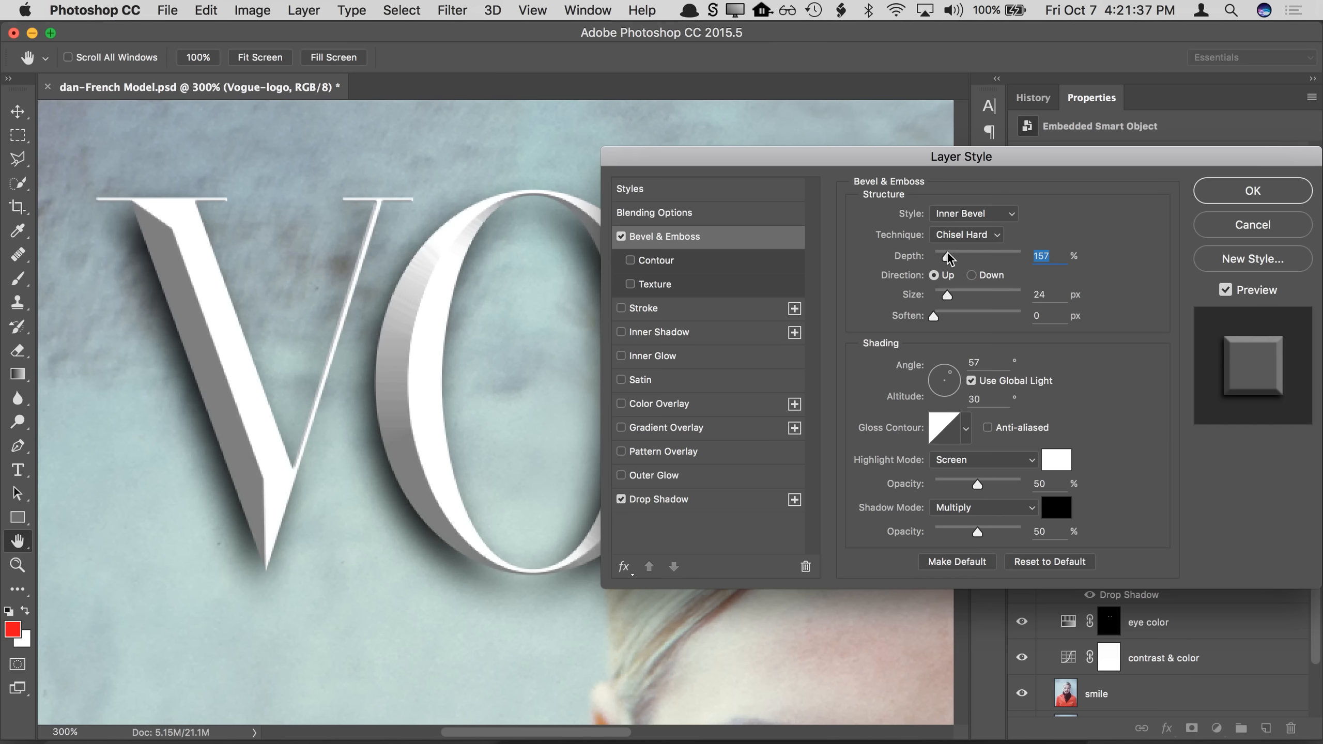
Step: Try the global light at a -99° angle and 58° altitude, comparing the angle in Drop Shadow and Bevel & Emboss
{"action": "key", "text": "super+minus"}
{"action": "key", "text": "super+minus"}
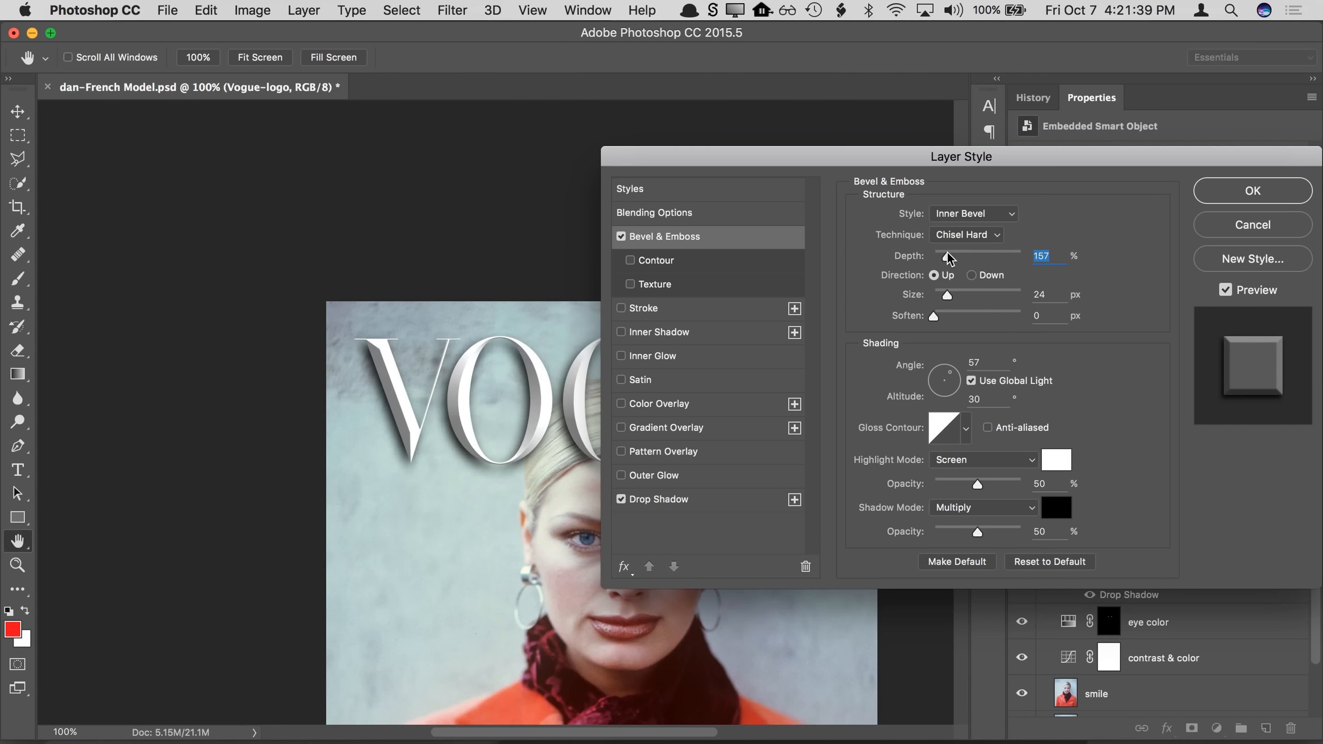
{"action": "left_click_drag", "start_coordinate": [371, 245], "coordinate": [318, 223]}
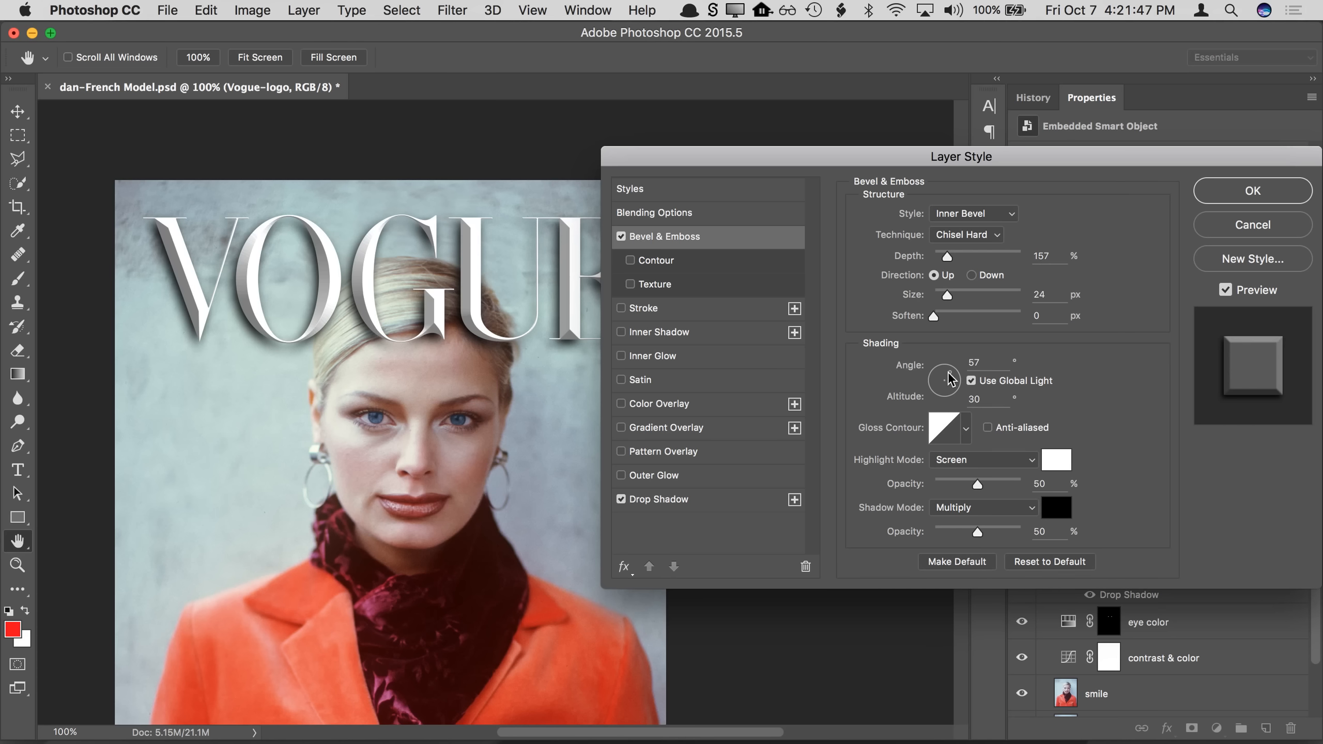
{"action": "mouse_move", "coordinate": [948, 379]}
{"action": "left_mouse_down"}
{"action": "mouse_move", "coordinate": [933, 379]}
{"action": "mouse_move", "coordinate": [943, 386]}
{"action": "left_mouse_up"}
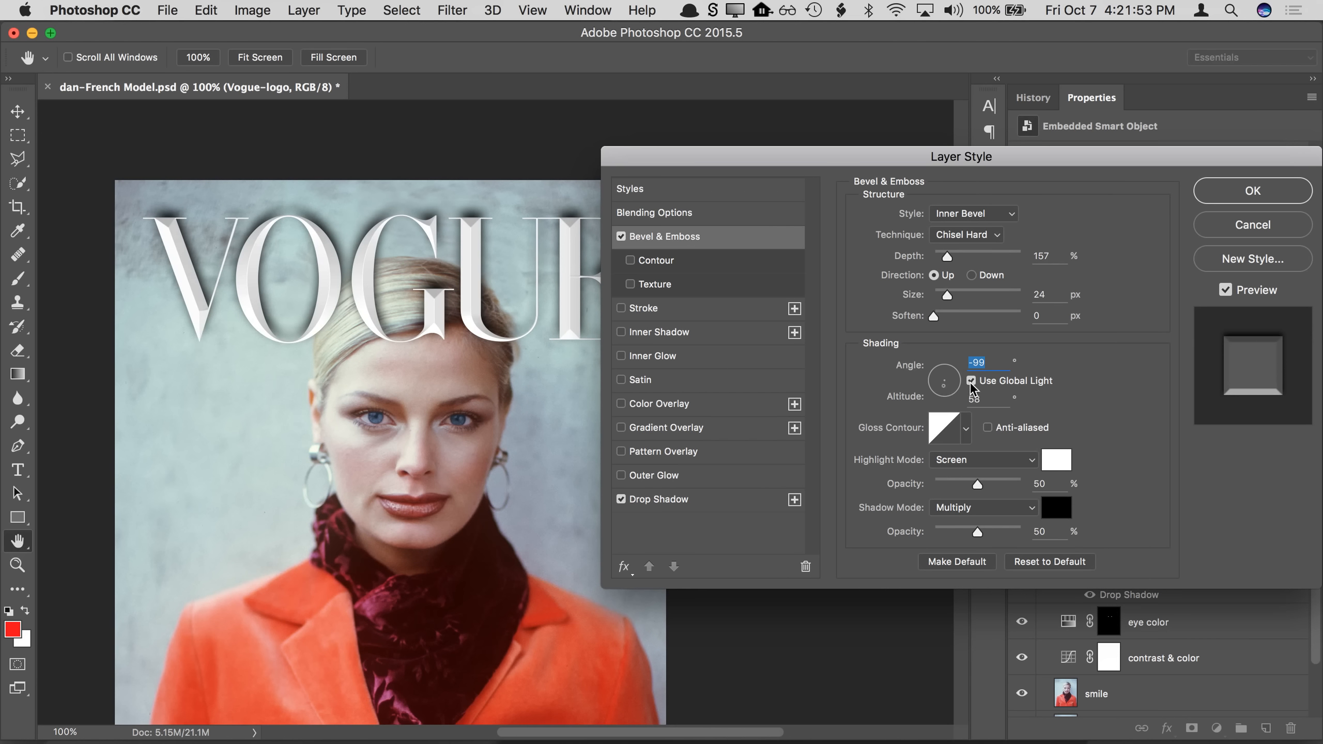
{"action": "left_click", "coordinate": [723, 502]}
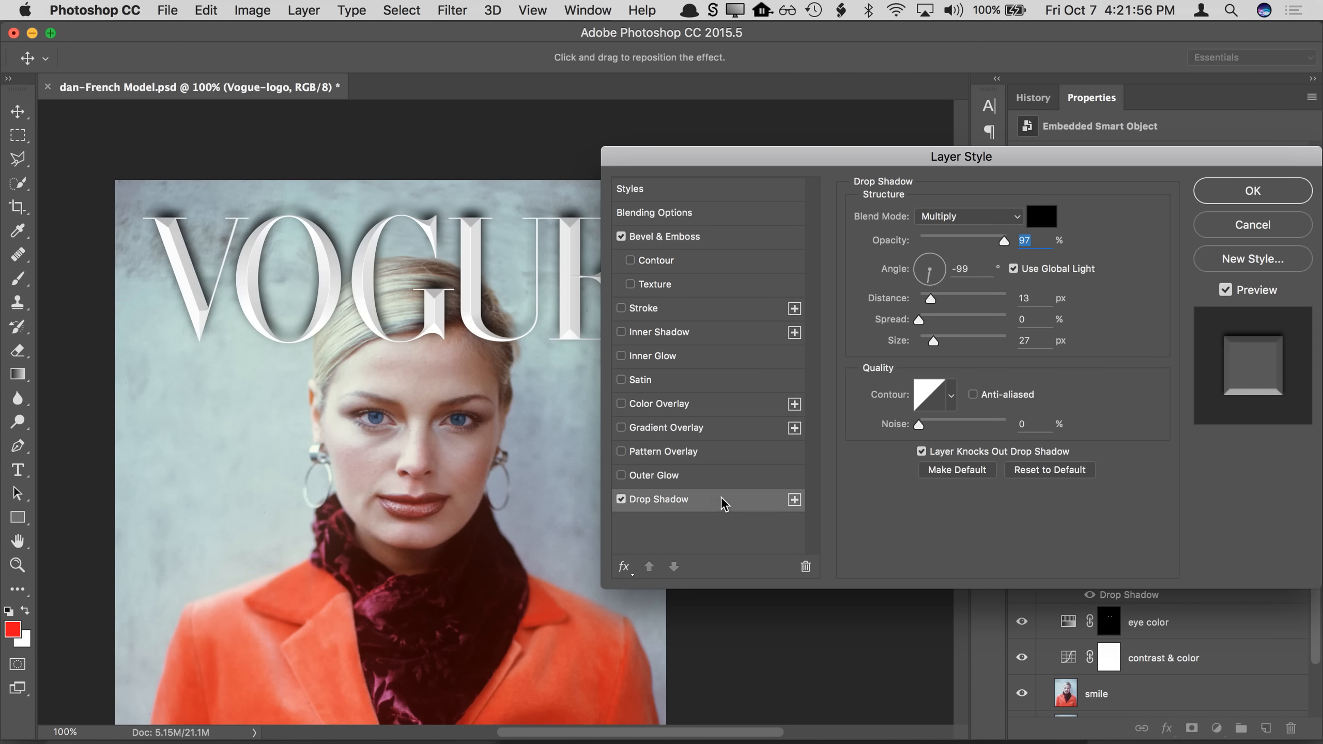
{"action": "left_click", "coordinate": [729, 241]}
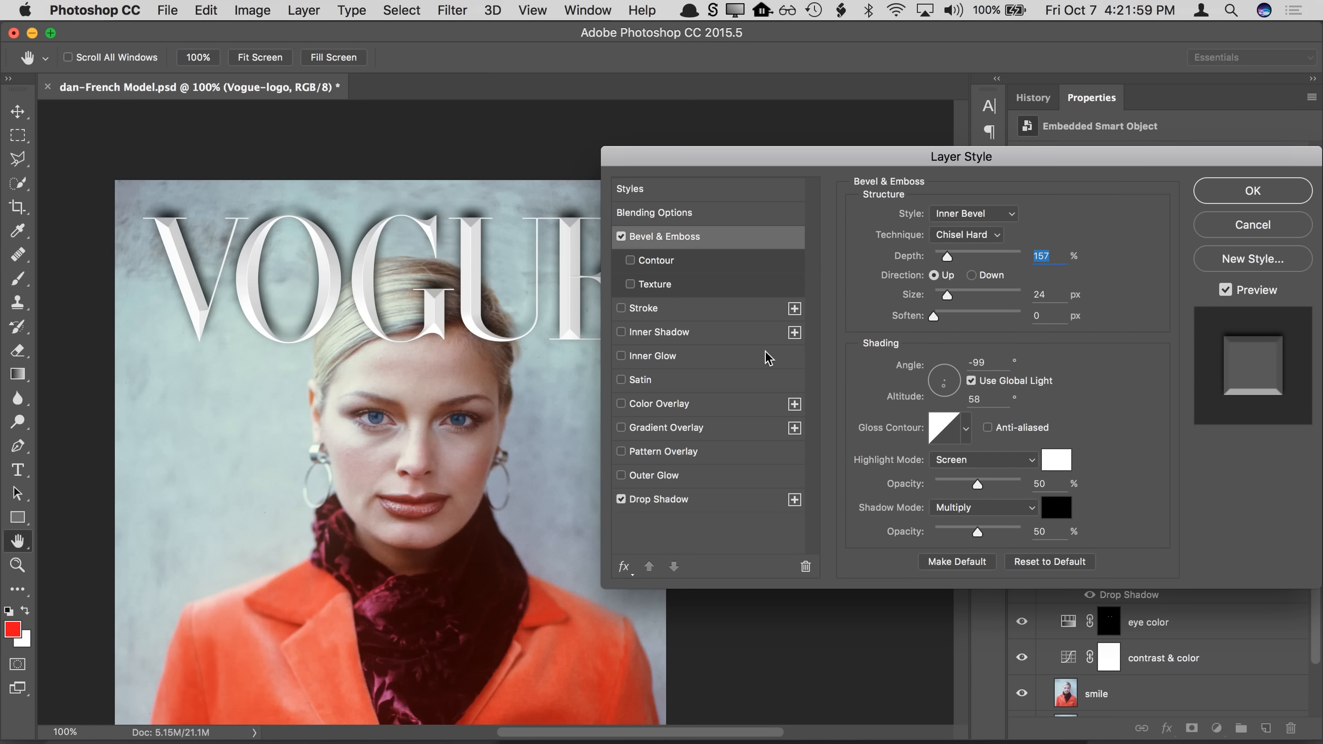
Step: Try other light directions, set the global light to a 77° angle and 42° altitude, and apply the layer style
{"action": "left_click", "coordinate": [943, 384]}
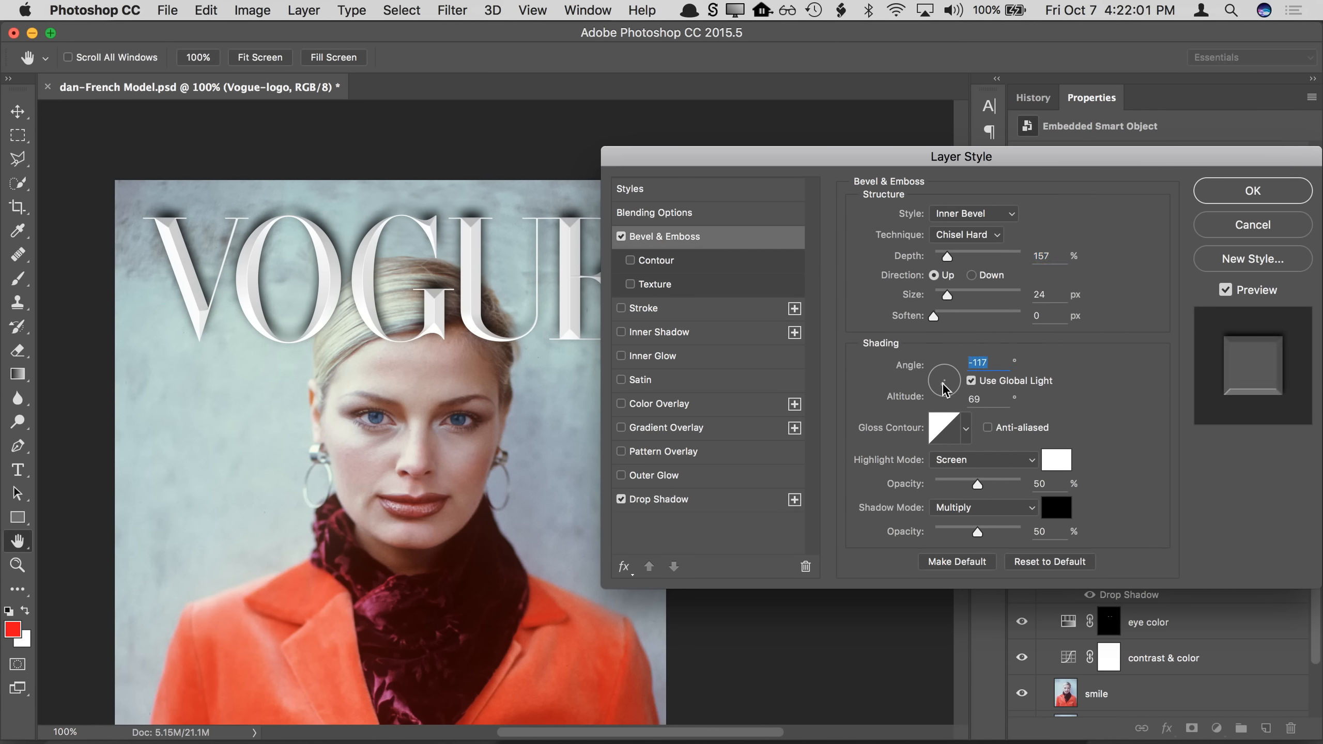
{"action": "left_click_drag", "start_coordinate": [943, 380], "coordinate": [945, 372]}
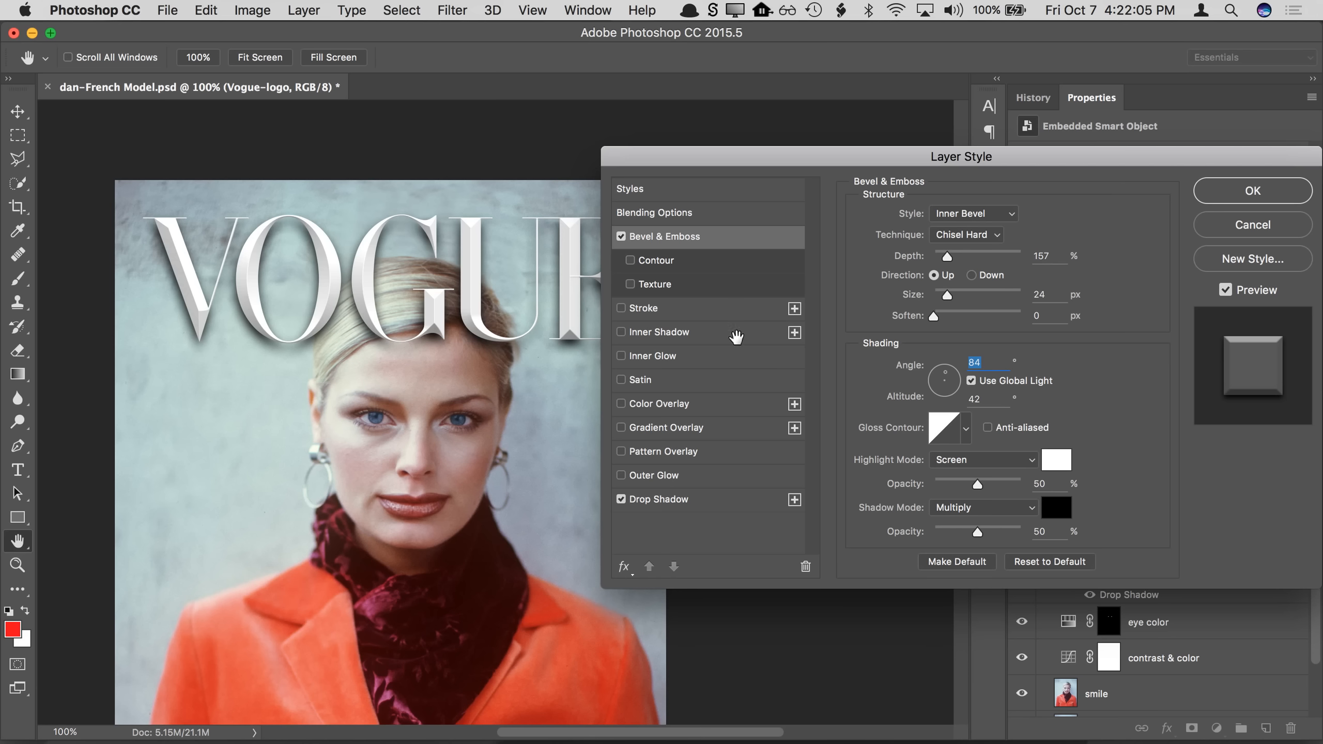
{"action": "left_click", "coordinate": [945, 390]}
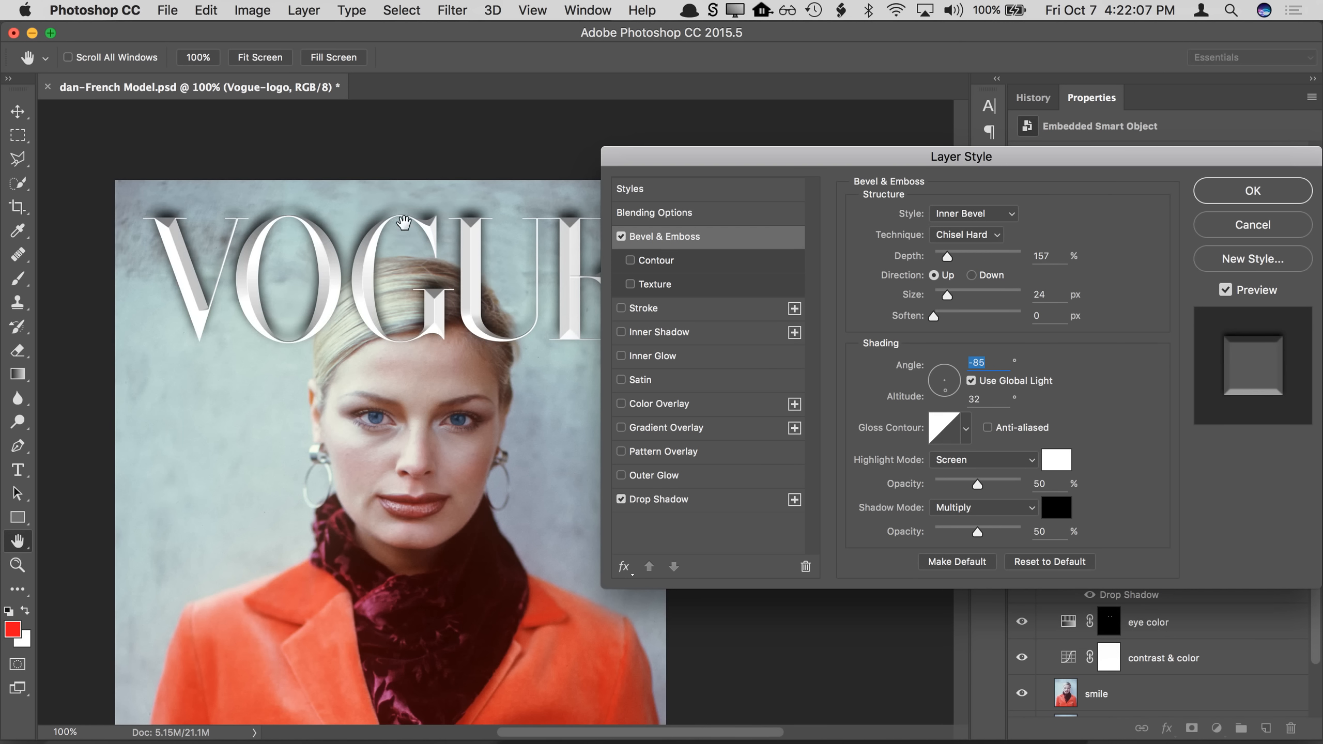
{"action": "left_click", "coordinate": [948, 375]}
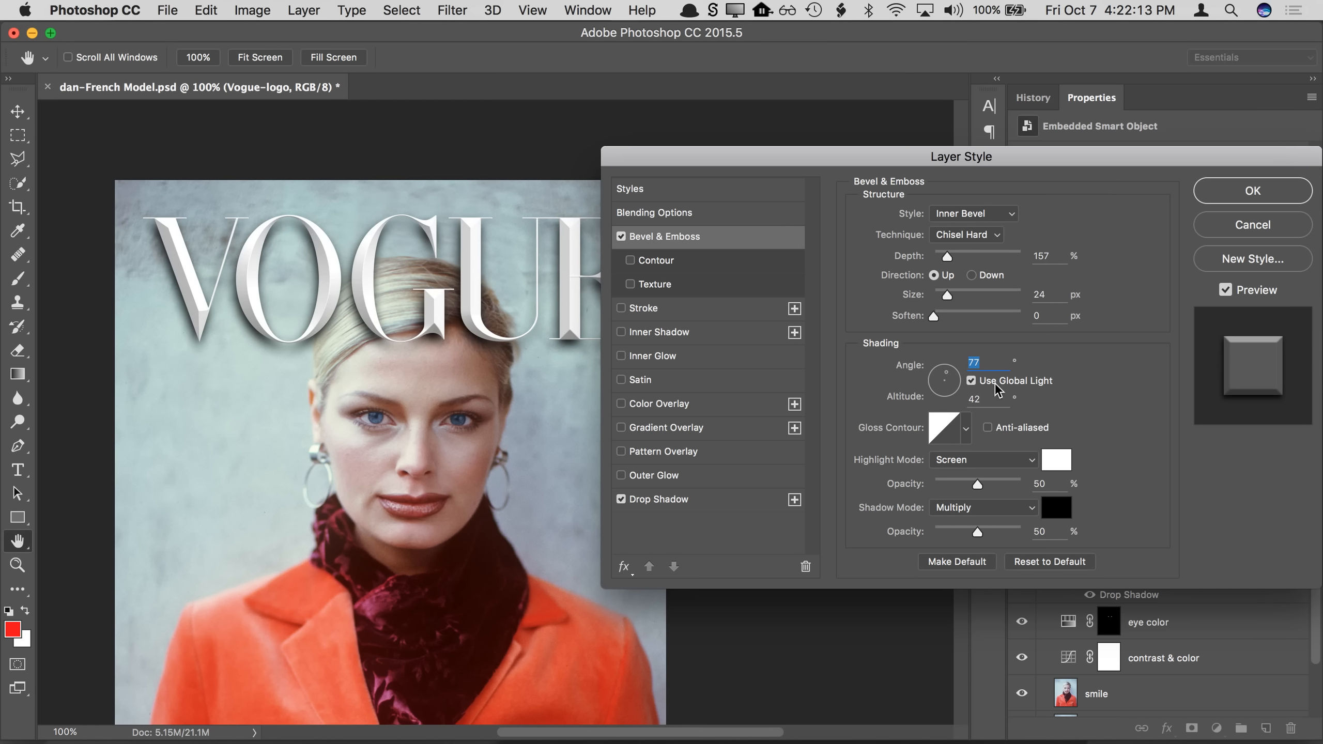
{"action": "left_click", "coordinate": [1249, 199]}
Step: Add the text "October" on the backdrop just below the logo's letters U and E
{"action": "scroll", "coordinate": [452, 378], "scroll_direction": "up", "scroll_amount": 3}
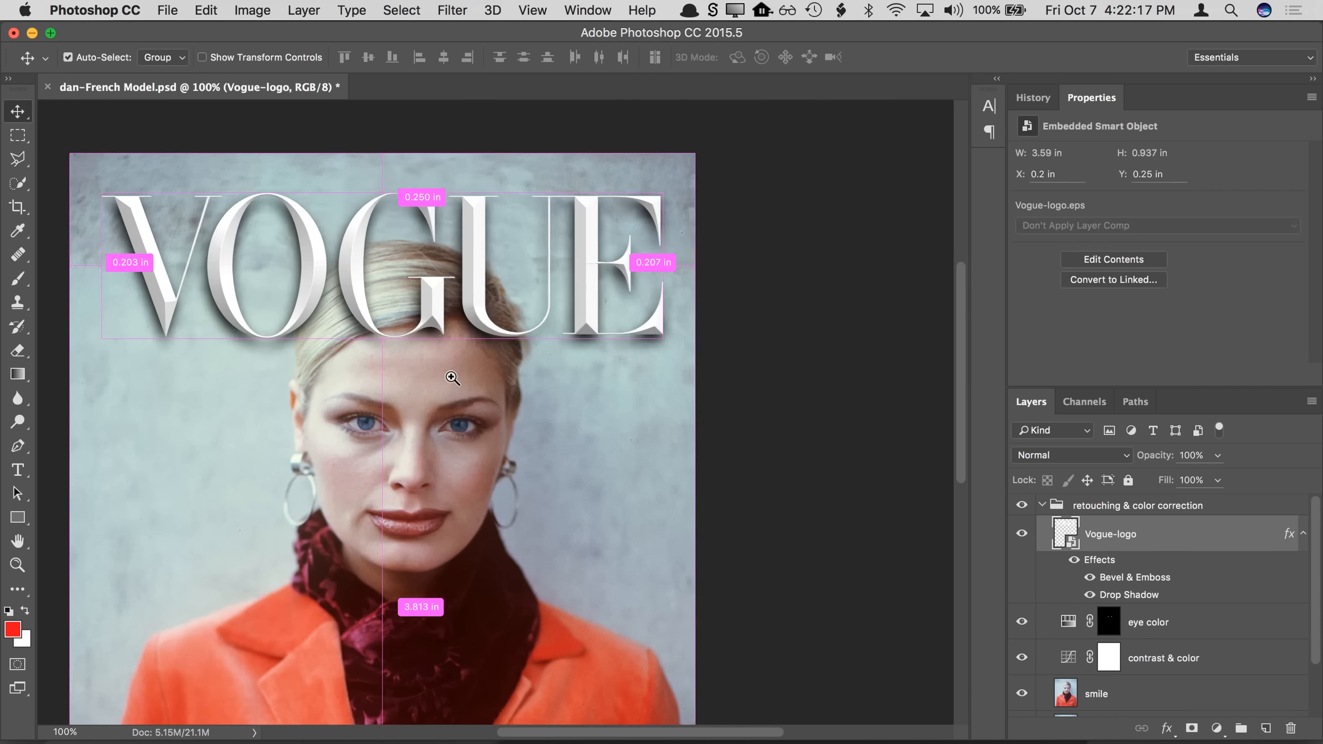
{"action": "left_click_drag", "start_coordinate": [637, 448], "coordinate": [564, 448]}
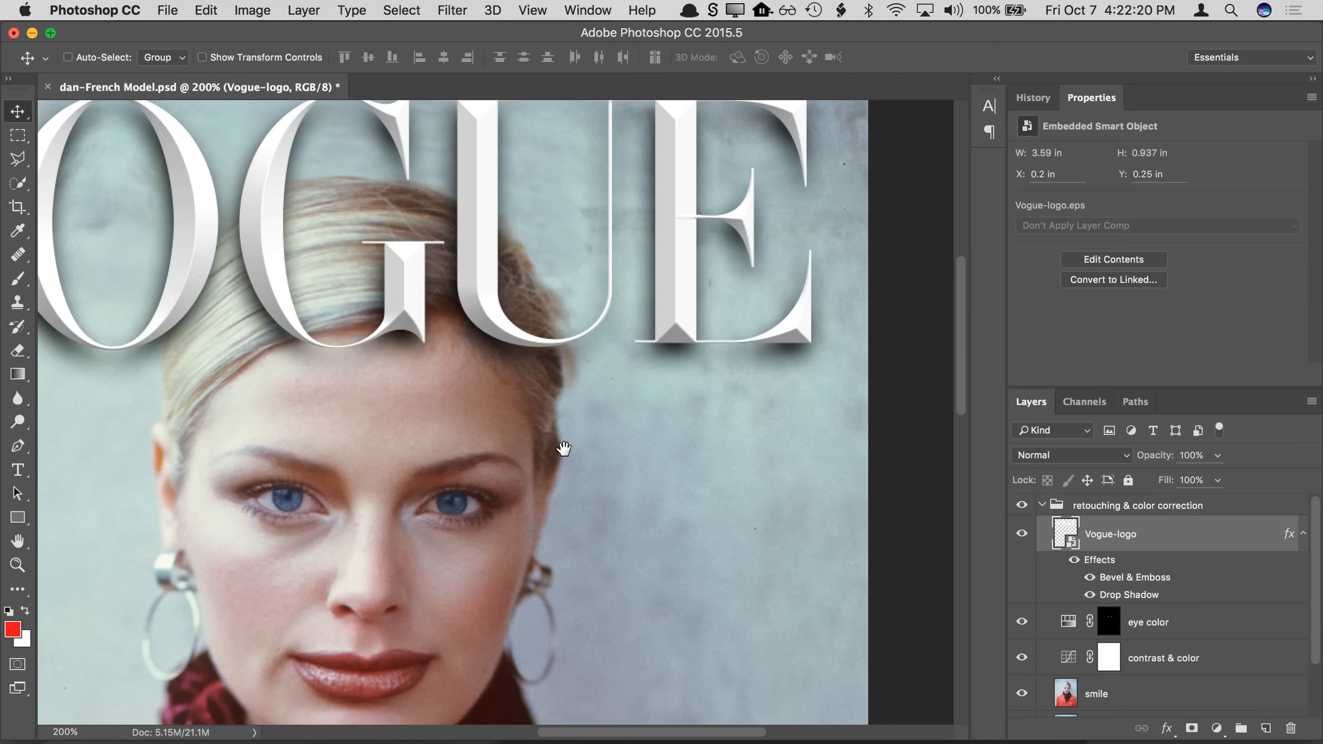
{"action": "left_click", "coordinate": [19, 476]}
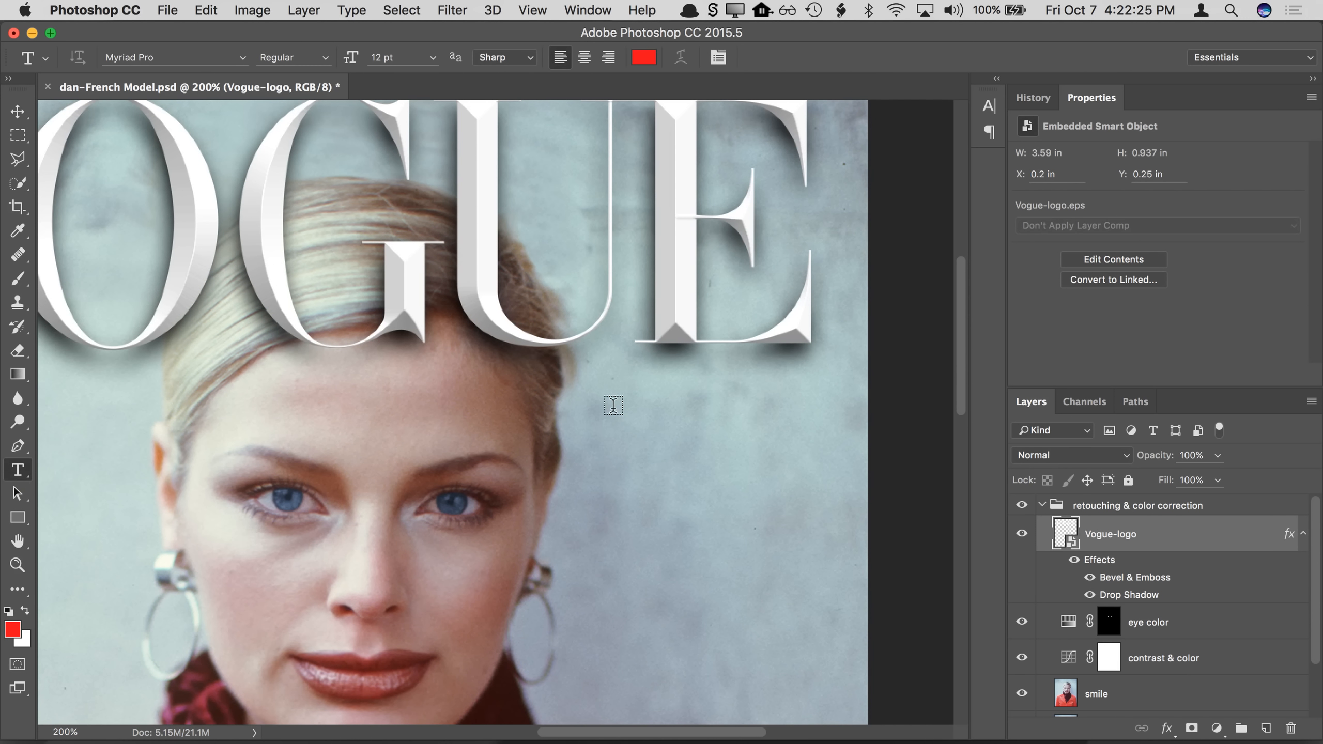
{"action": "left_click", "coordinate": [612, 401]}
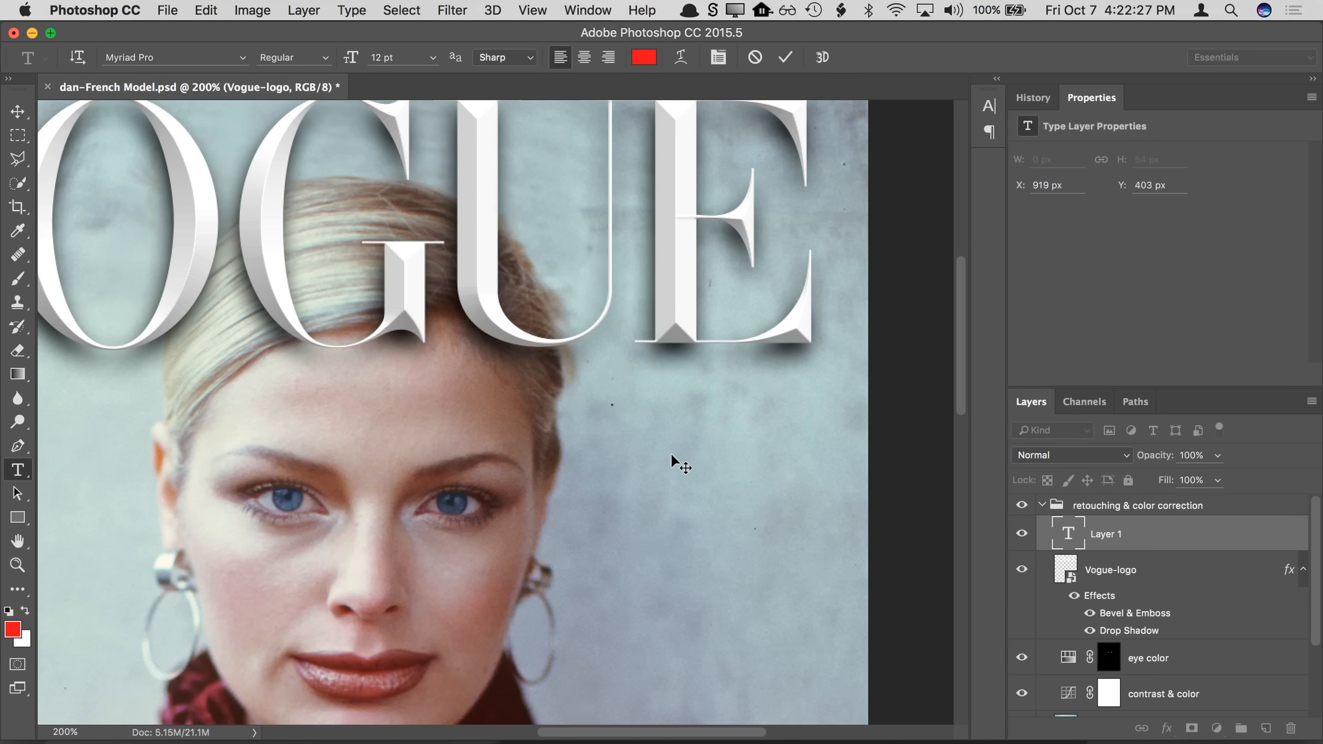
{"action": "type", "text": "Oc"}
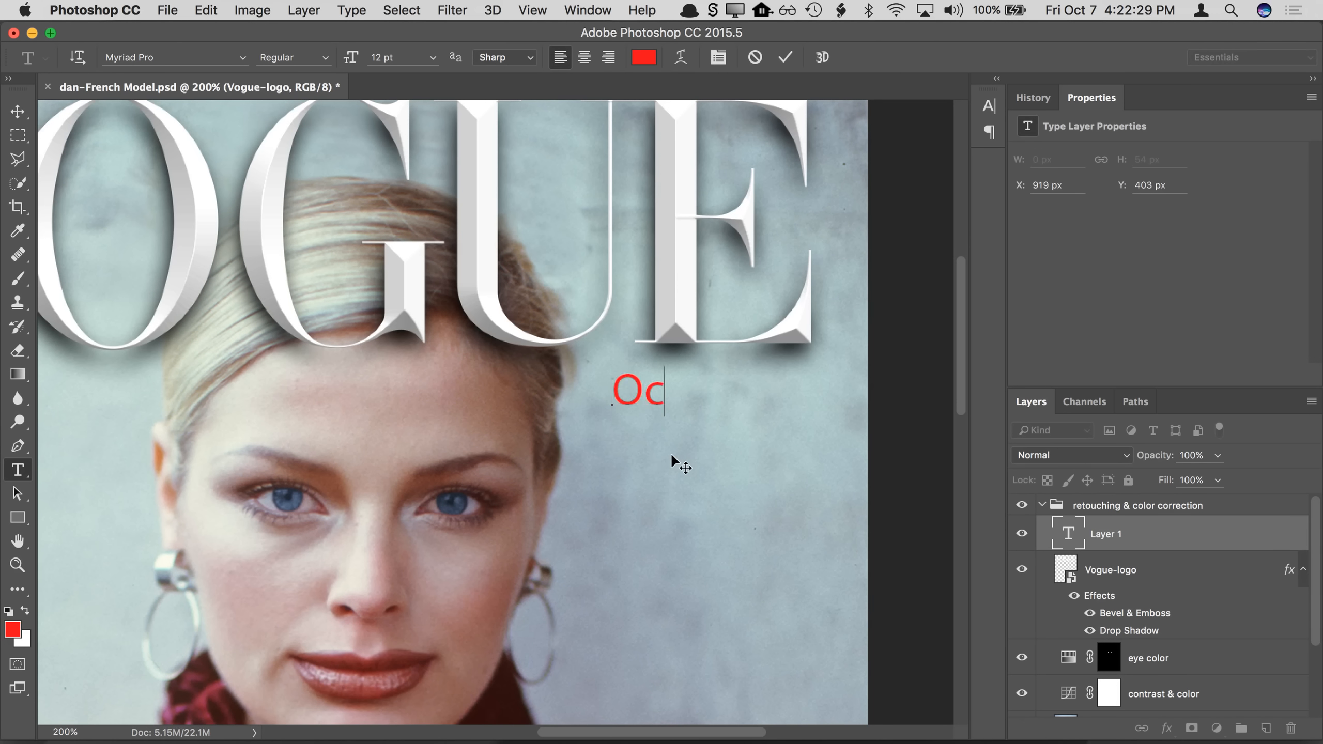
{"action": "type", "text": "tober"}
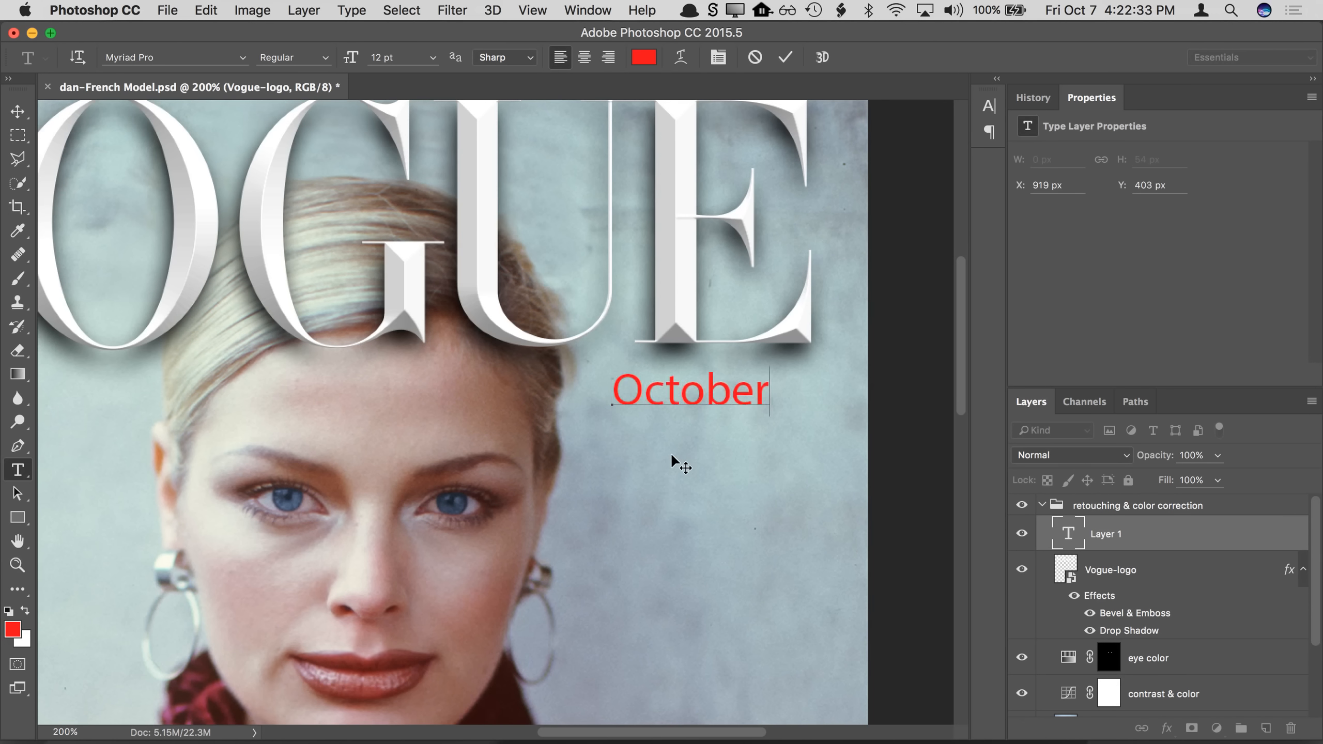
Step: Select the whole word October and open its text color for editing
{"action": "key", "text": "super+a"}
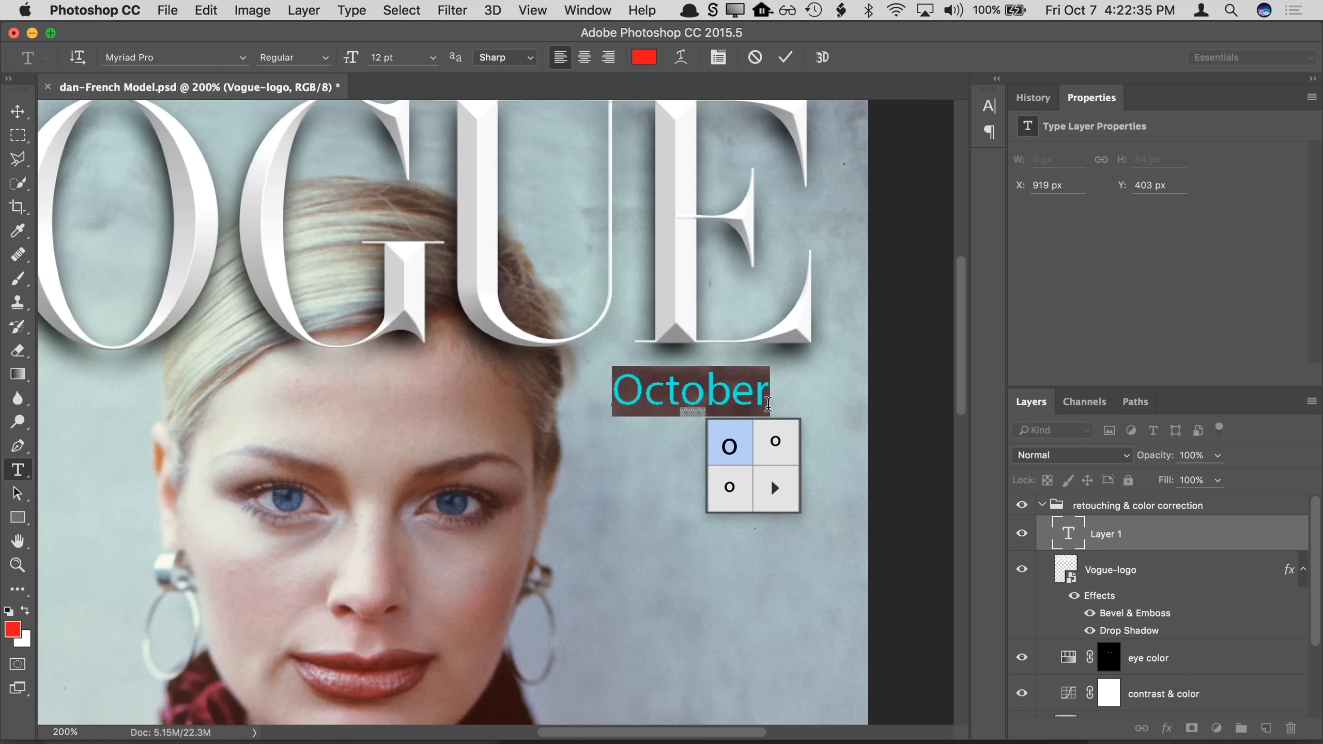
{"action": "left_click", "coordinate": [753, 404]}
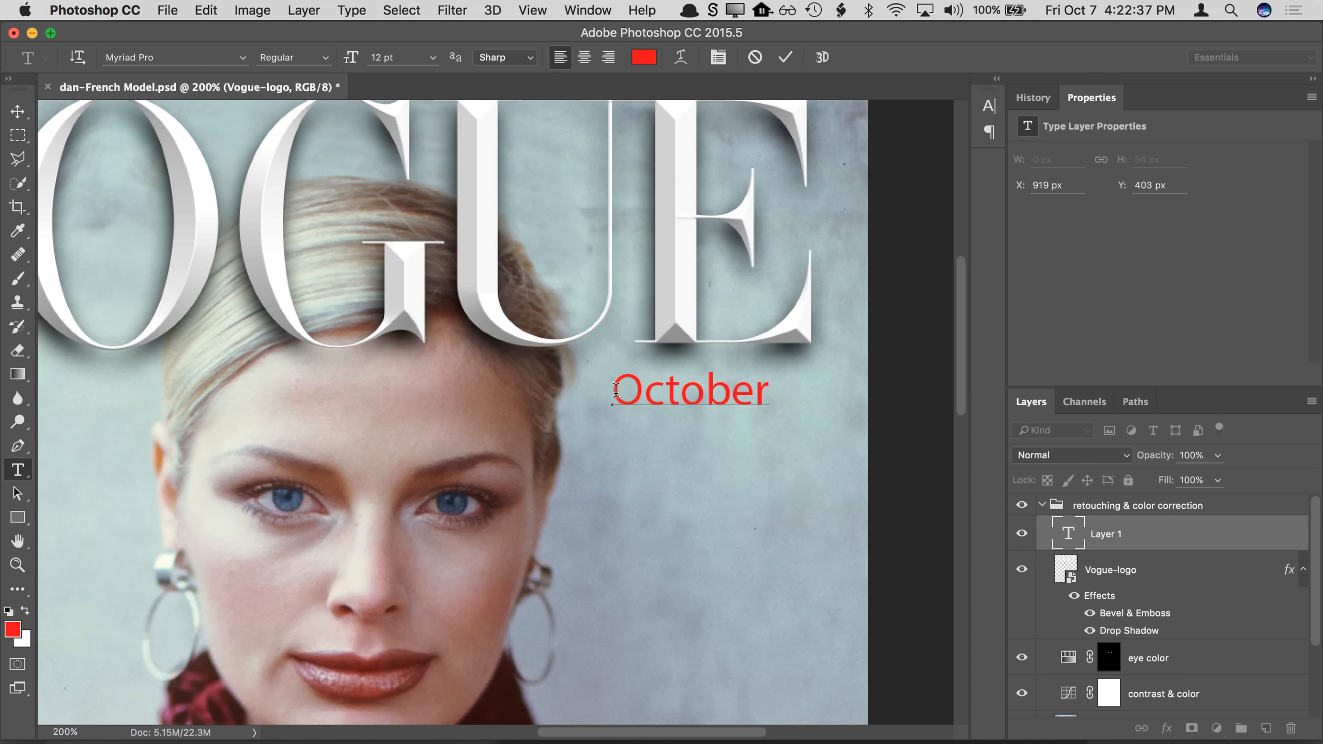
{"action": "left_click_drag", "start_coordinate": [615, 390], "coordinate": [774, 387]}
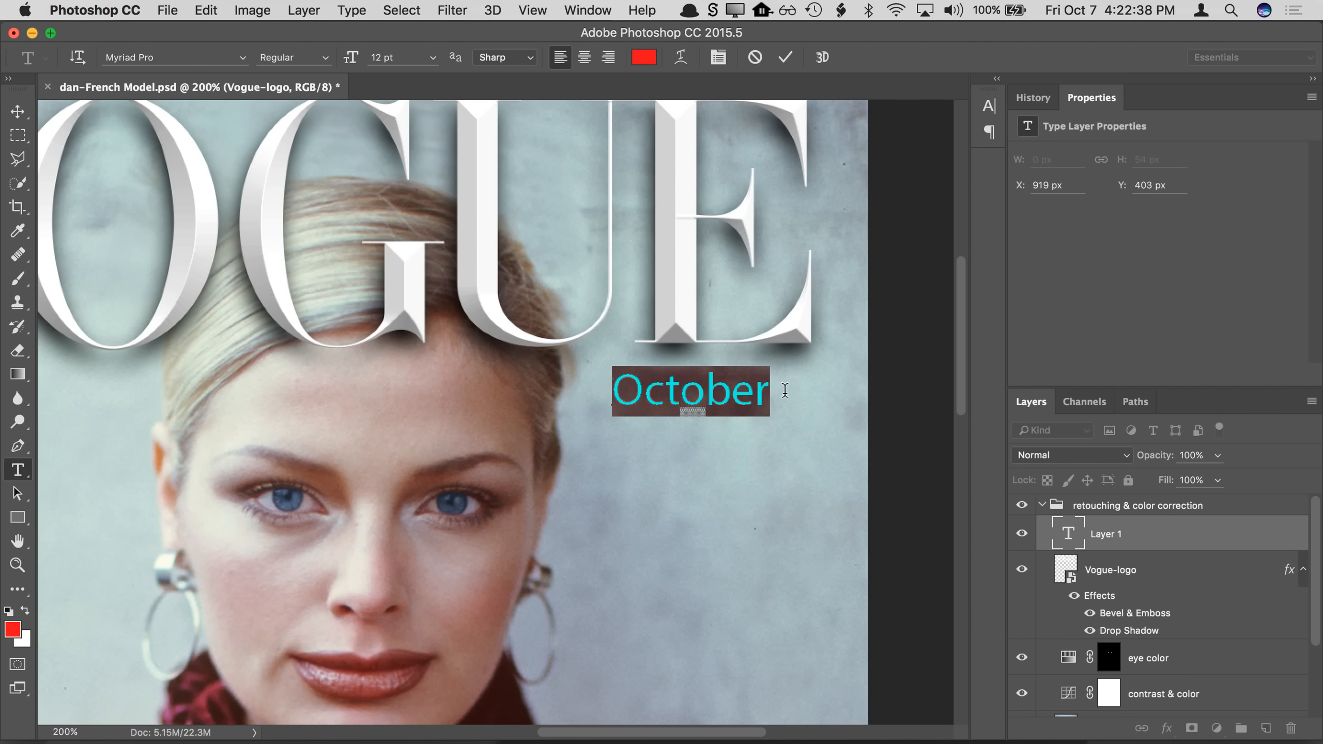
{"action": "left_click", "coordinate": [646, 64]}
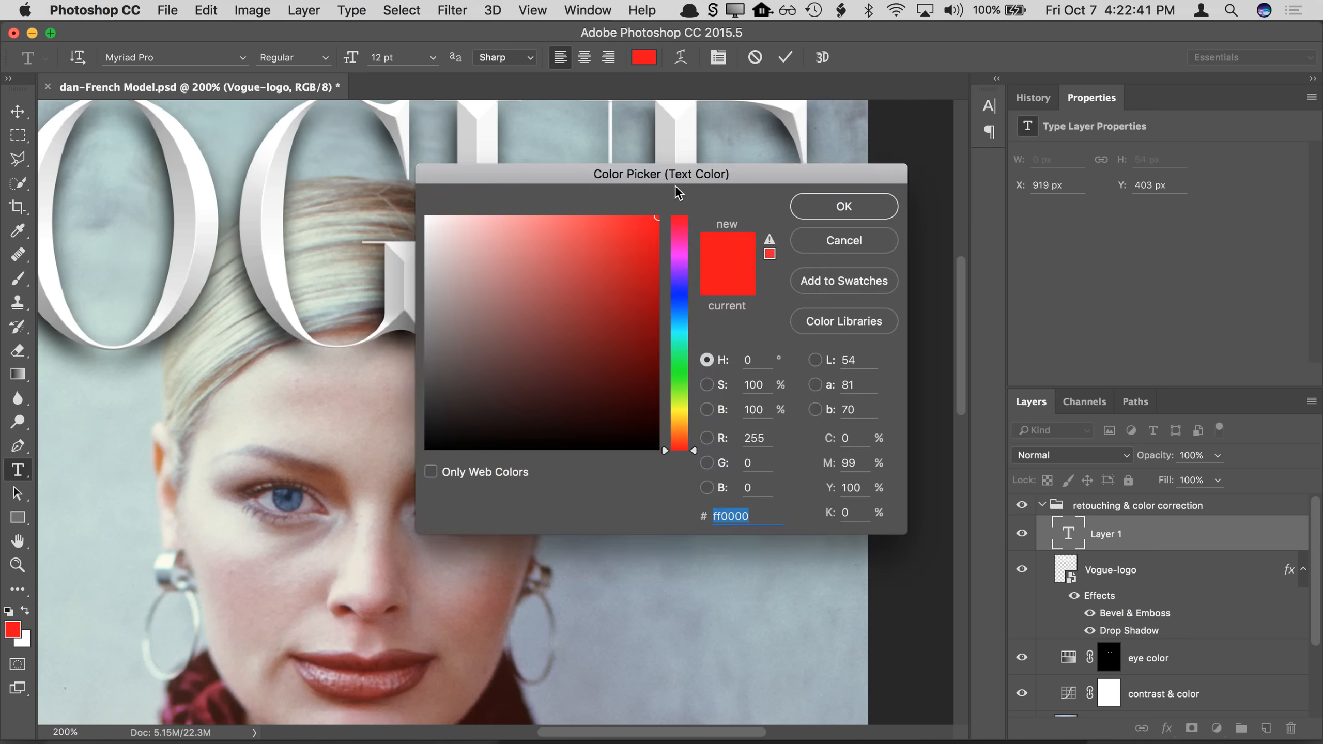
{"action": "left_click_drag", "start_coordinate": [675, 176], "coordinate": [1089, 208]}
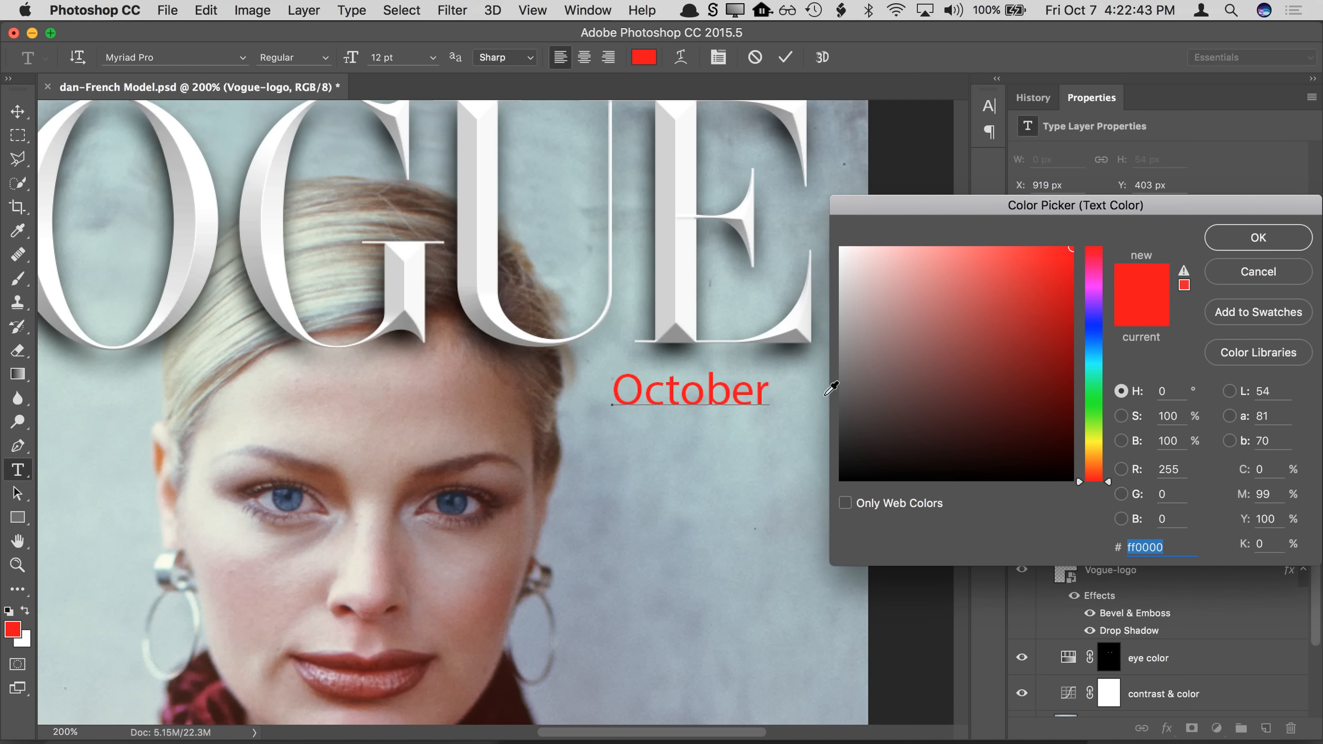
Step: Try green 598d21, black, and colors sampled from the model's eye and face on the October text
{"action": "left_click", "coordinate": [989, 384]}
{"action": "left_click", "coordinate": [1019, 352]}
{"action": "left_click", "coordinate": [1101, 423]}
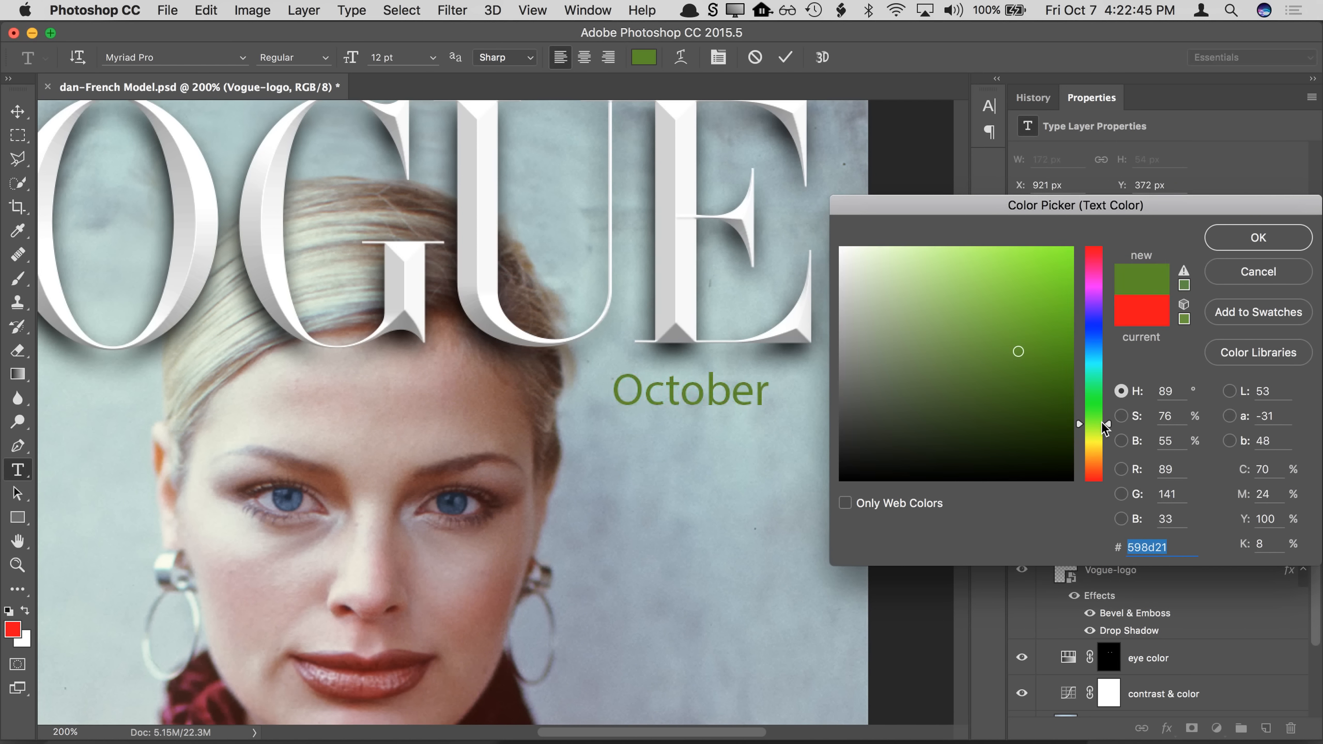
{"action": "mouse_move", "coordinate": [963, 356]}
{"action": "left_mouse_down"}
{"action": "mouse_move", "coordinate": [934, 375]}
{"action": "mouse_move", "coordinate": [841, 240]}
{"action": "mouse_move", "coordinate": [942, 361]}
{"action": "mouse_move", "coordinate": [825, 494]}
{"action": "left_mouse_up"}
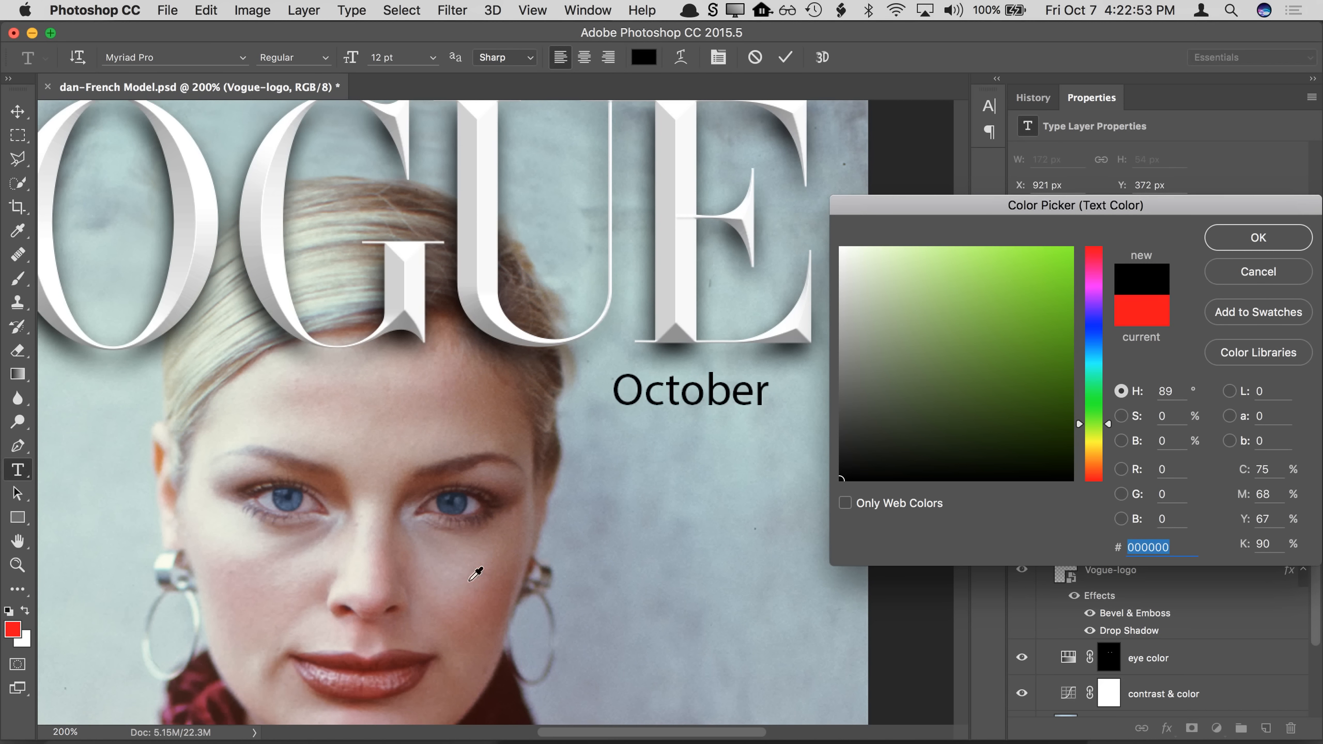
{"action": "left_click", "coordinate": [448, 505]}
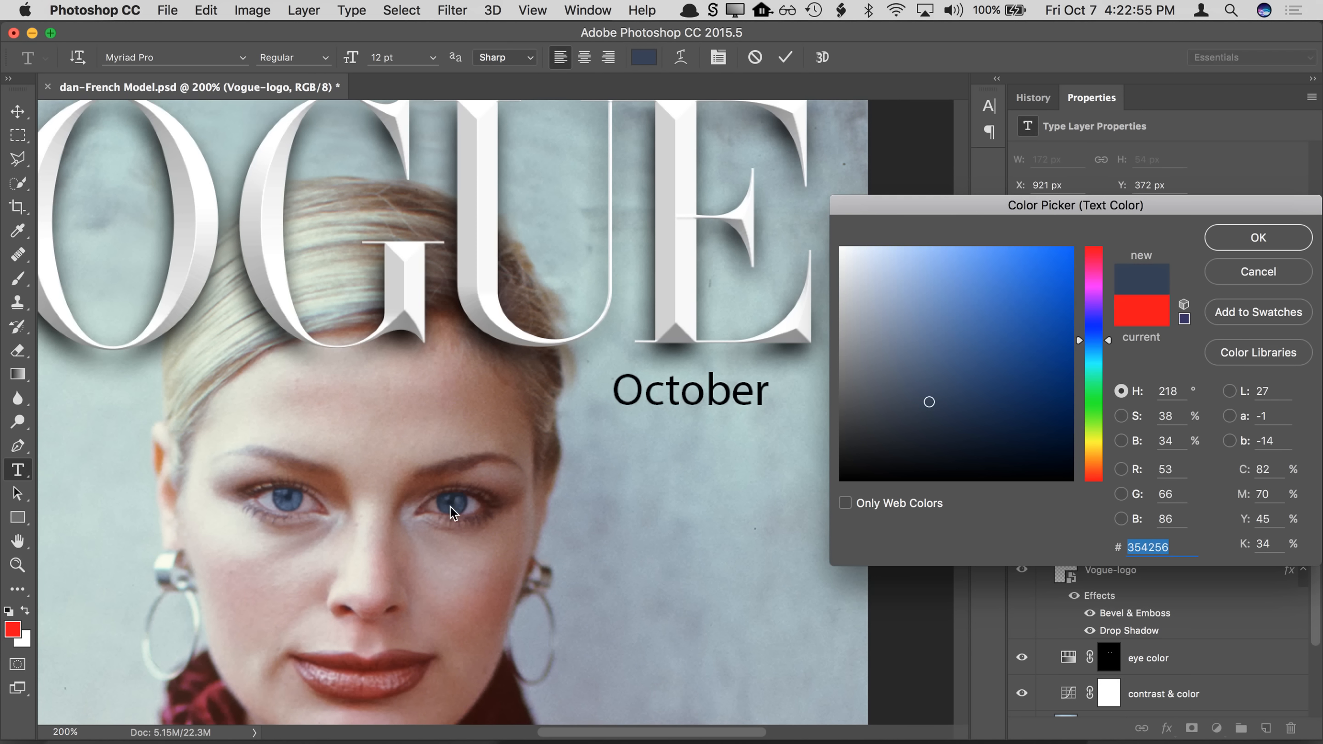
{"action": "left_click", "coordinate": [388, 429]}
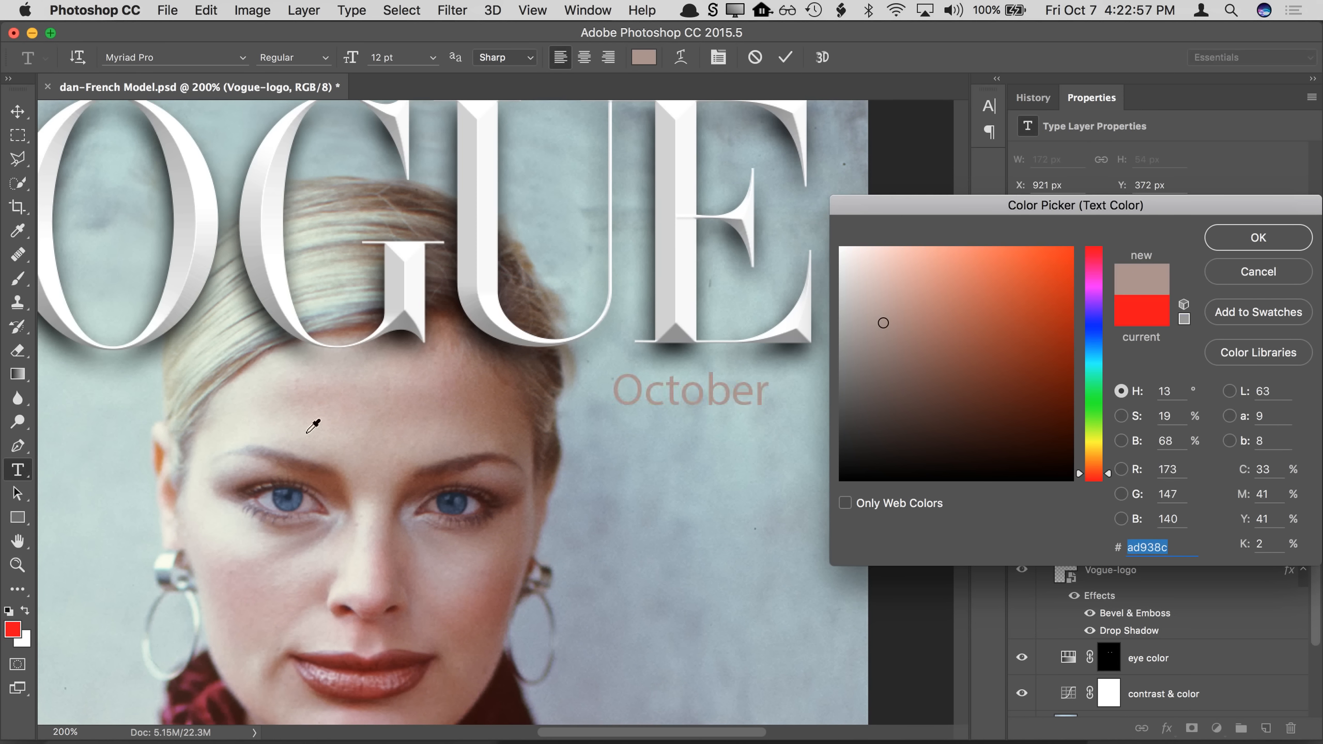
{"action": "left_click", "coordinate": [415, 374]}
Step: Set the color of the October text to the near-white fdfcf8
{"action": "mouse_move", "coordinate": [906, 318]}
{"action": "left_mouse_down"}
{"action": "mouse_move", "coordinate": [918, 304]}
{"action": "mouse_move", "coordinate": [834, 240]}
{"action": "left_mouse_up"}
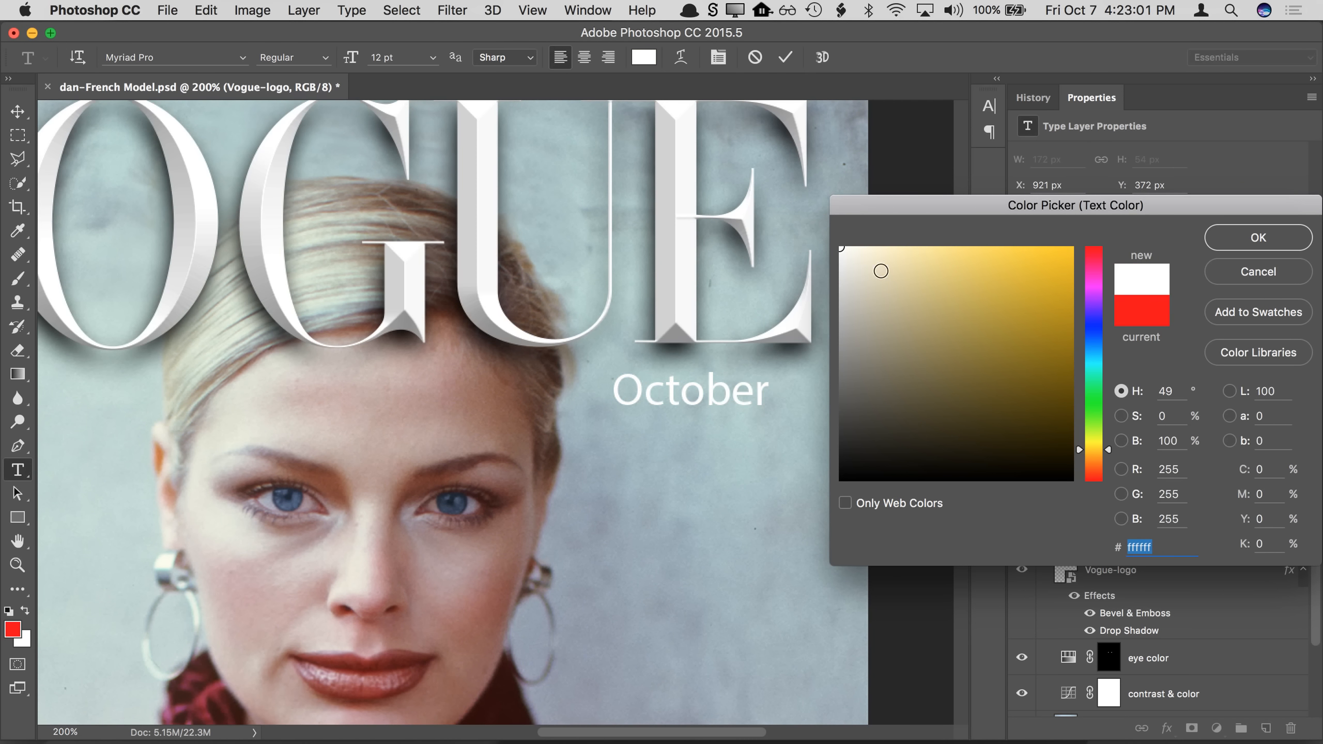
{"action": "left_click", "coordinate": [842, 249]}
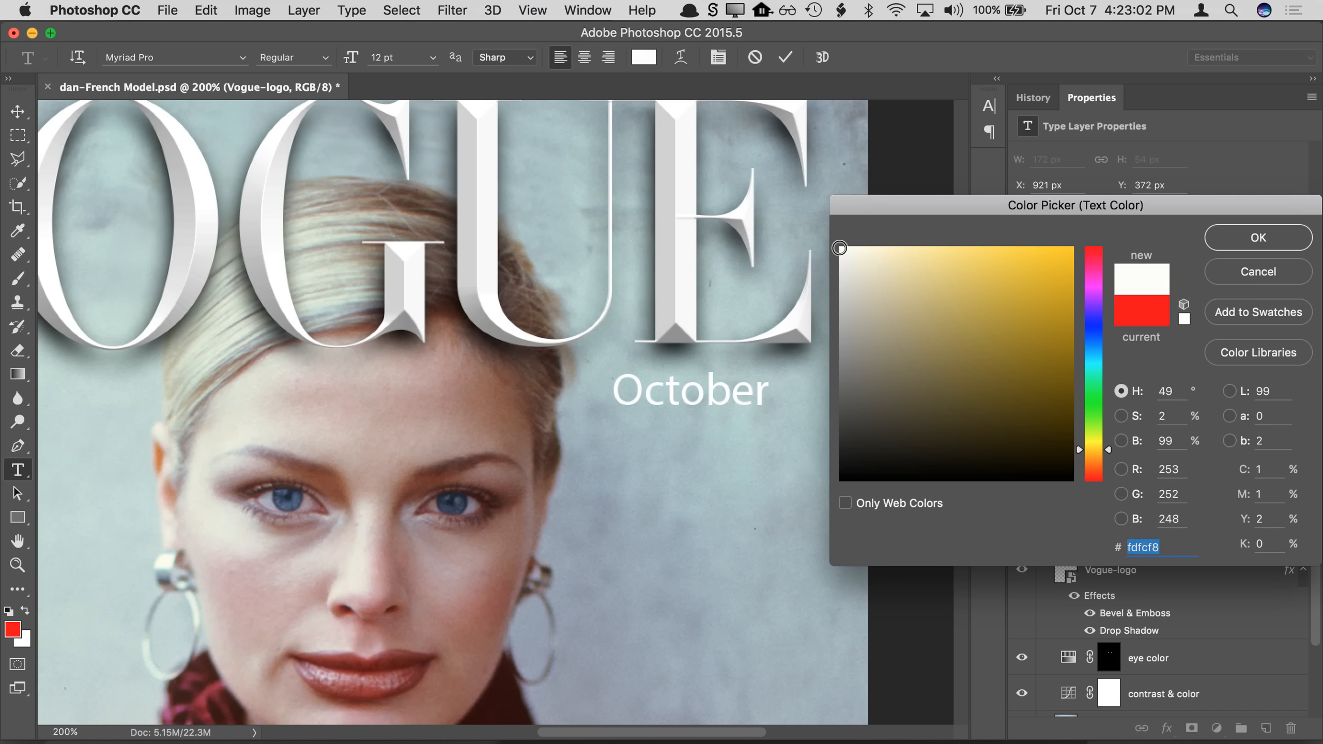
{"action": "left_click", "coordinate": [1253, 247]}
Step: Reselect the word October and change its Myriad Pro font style to Bold
{"action": "left_click", "coordinate": [654, 390]}
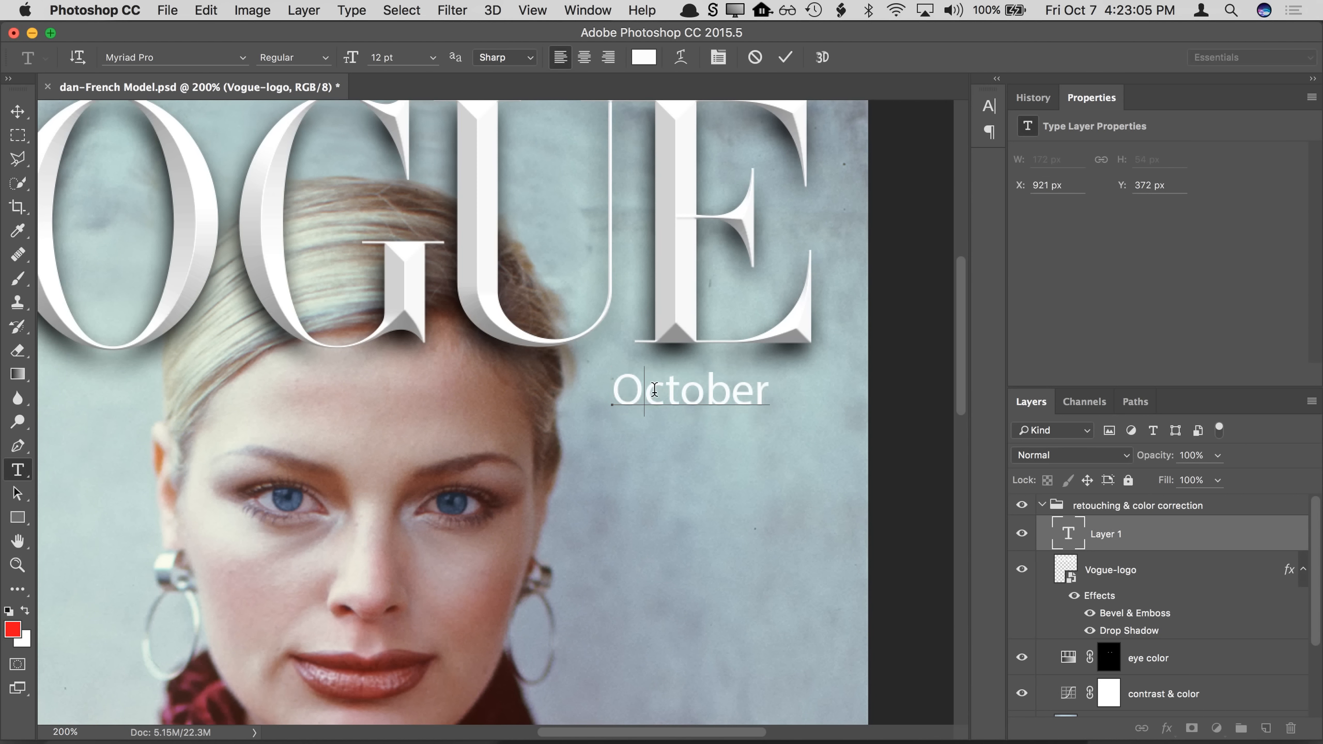
{"action": "double_click", "coordinate": [655, 390]}
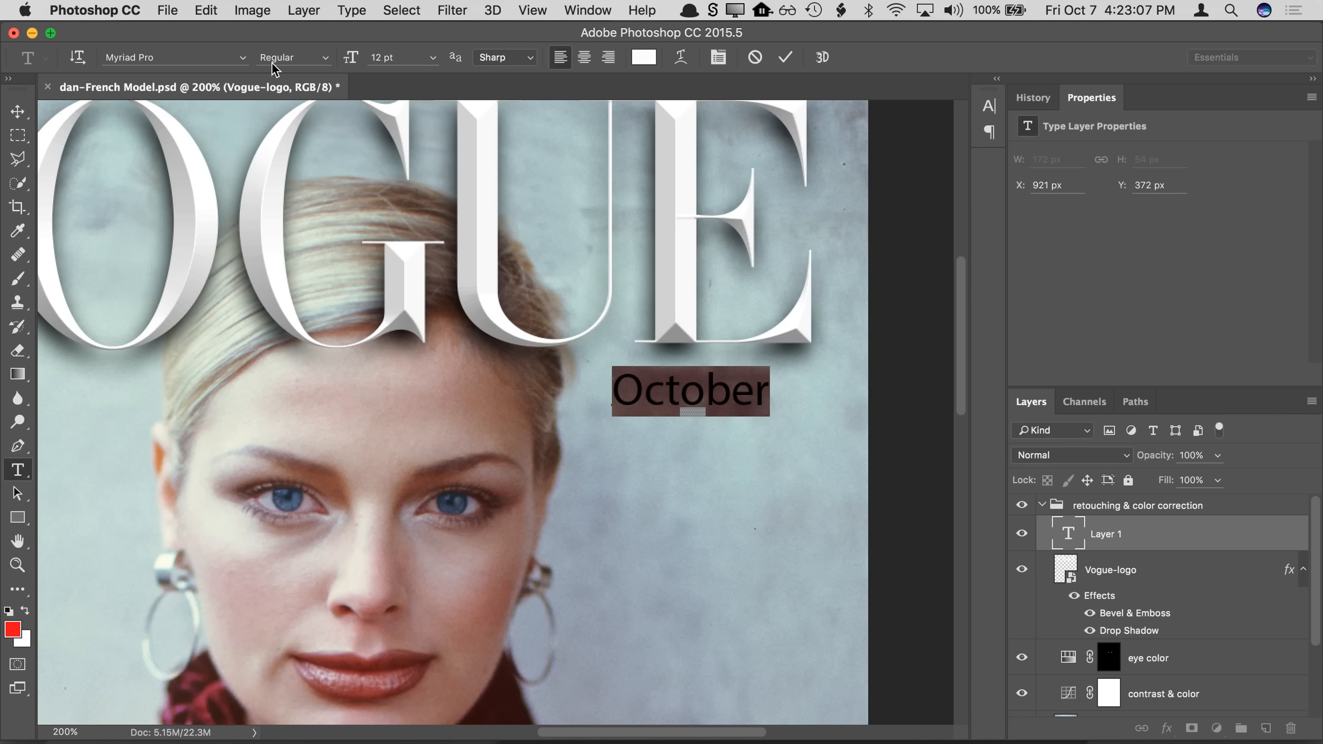
{"action": "left_click", "coordinate": [331, 63]}
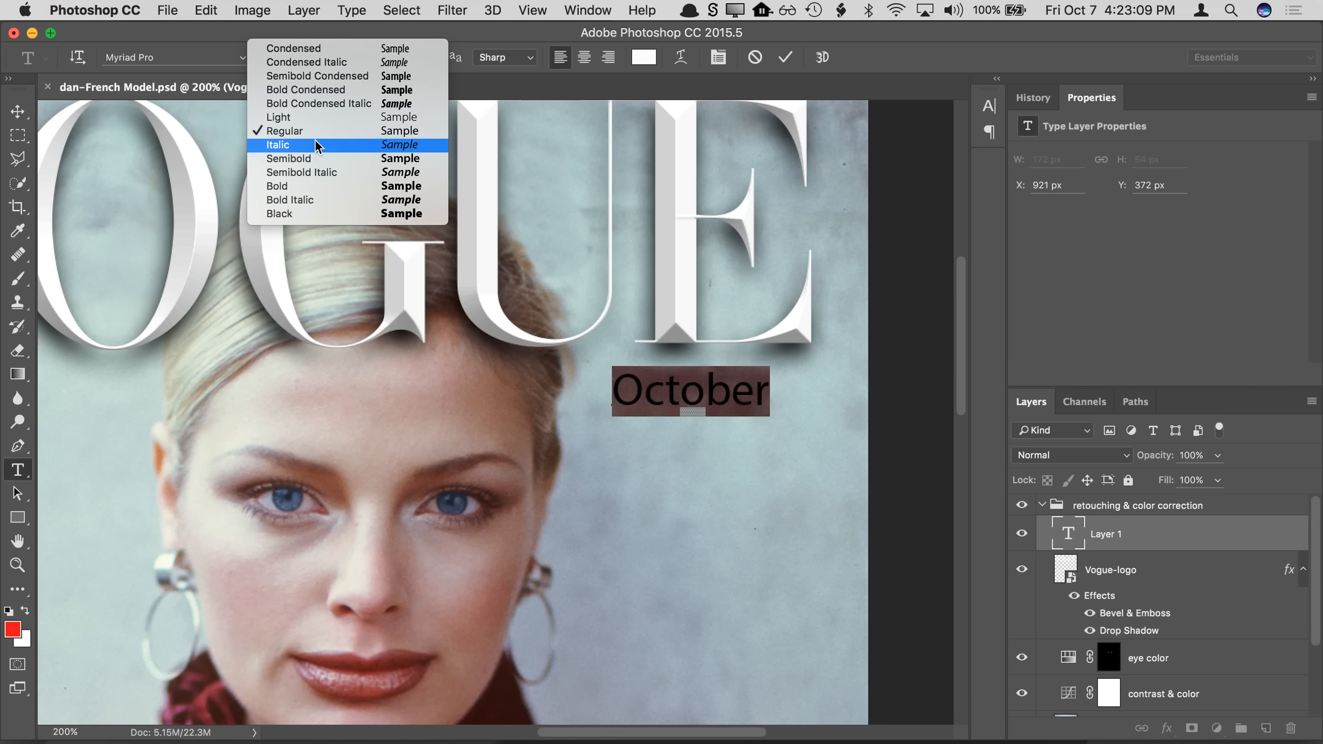
{"action": "left_click", "coordinate": [303, 186]}
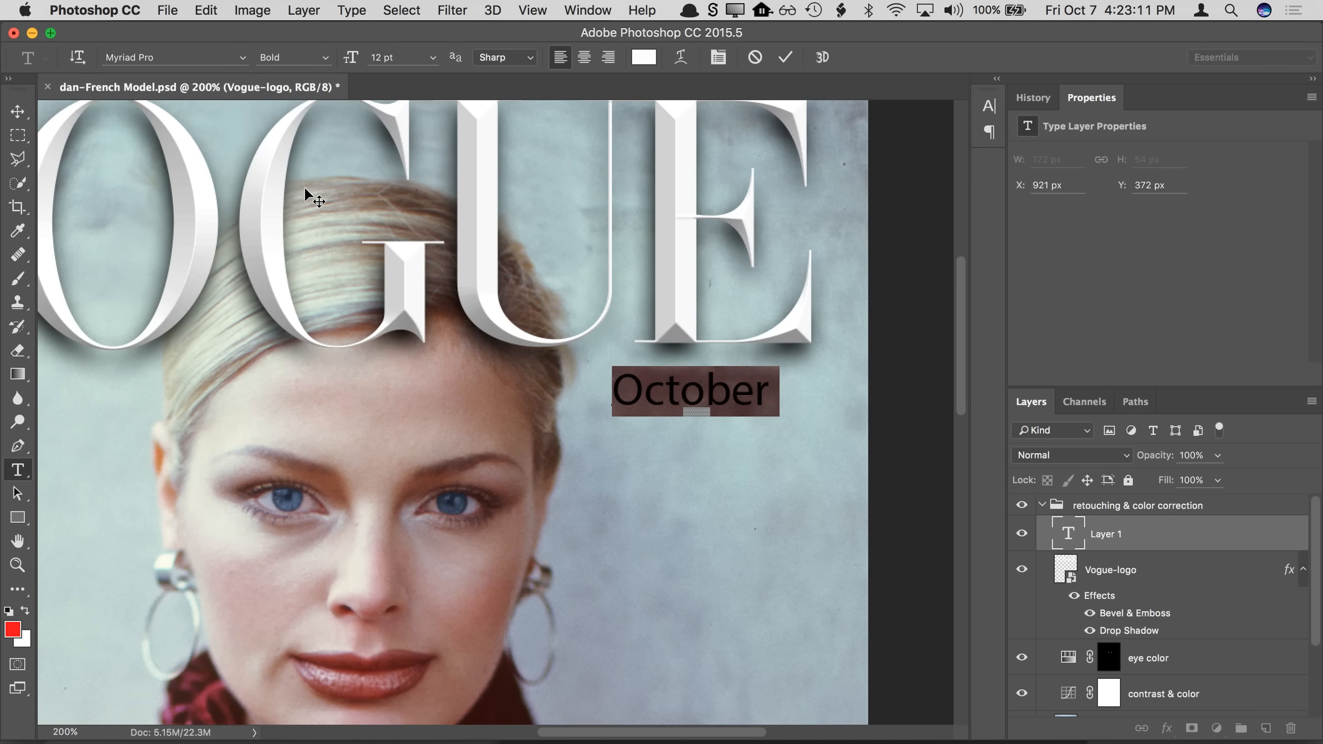
Step: Browse the fonts, search for "bold", and apply Eurostile Bold to the October text
{"action": "left_click", "coordinate": [242, 57]}
{"action": "scroll", "coordinate": [244, 235], "scroll_direction": "down", "scroll_amount": 3}
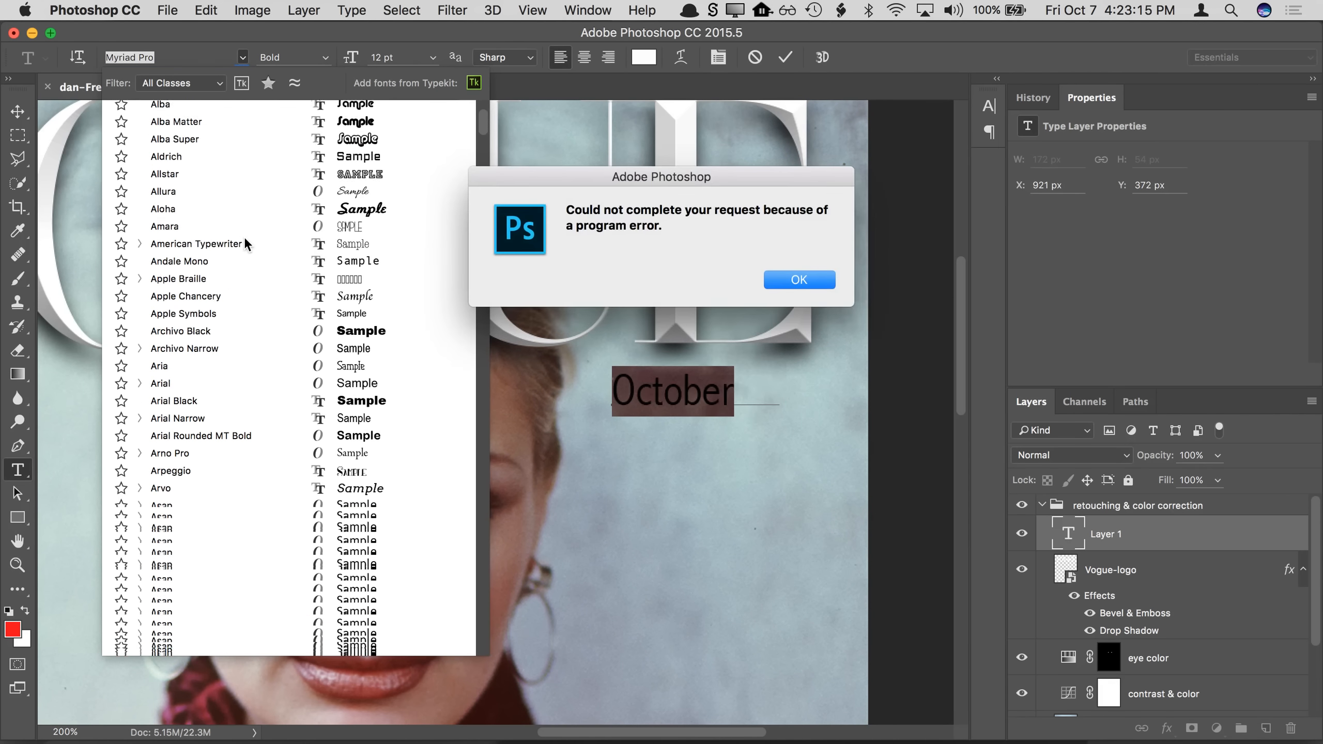
{"action": "left_click", "coordinate": [784, 281]}
{"action": "scroll", "coordinate": [235, 208], "scroll_direction": "up", "scroll_amount": 1}
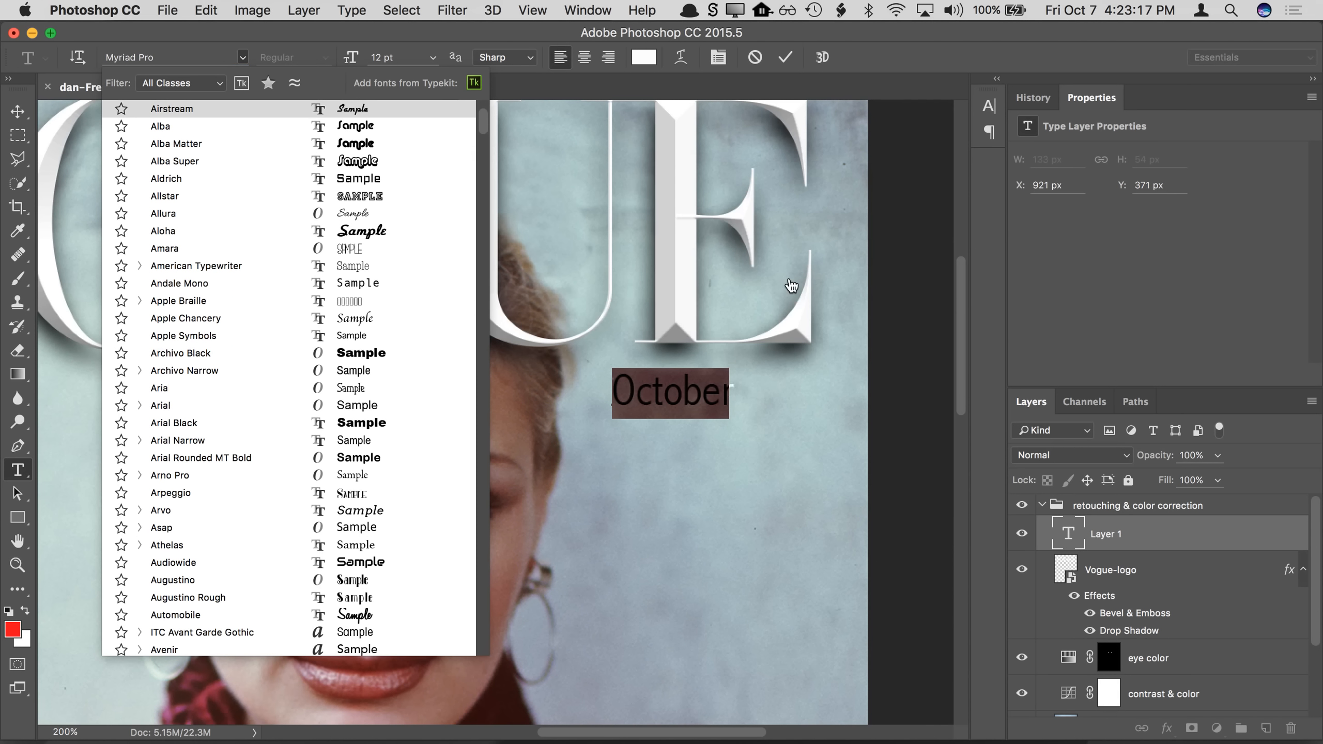
{"action": "scroll", "coordinate": [233, 188], "scroll_direction": "down", "scroll_amount": 10}
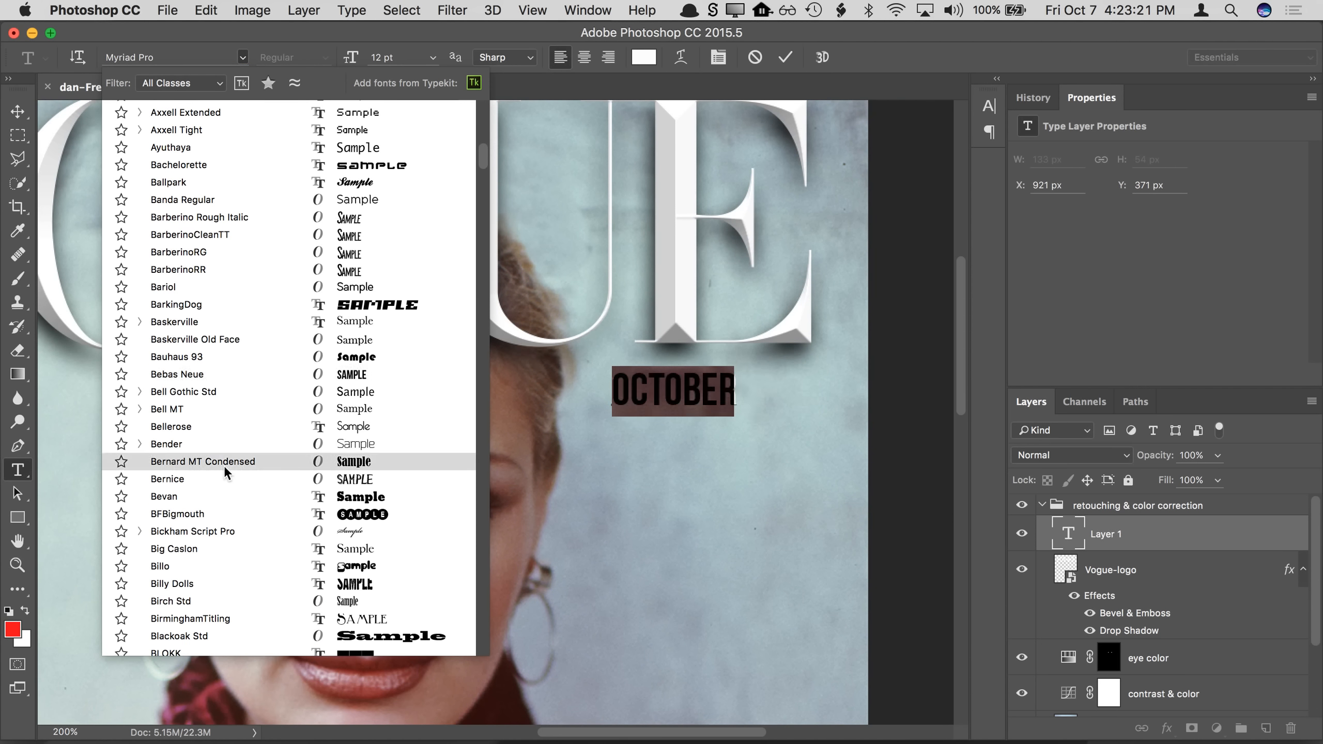
{"action": "scroll", "coordinate": [224, 470], "scroll_direction": "down", "scroll_amount": 8}
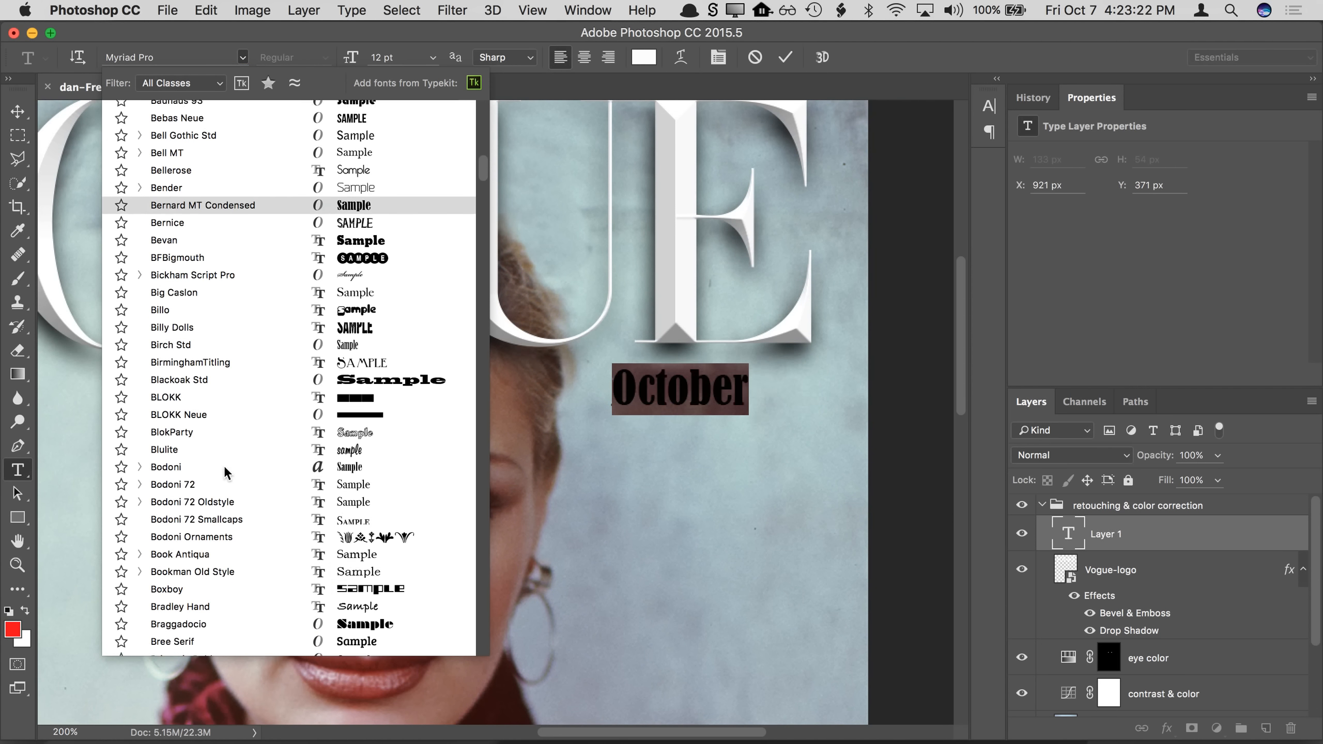
{"action": "left_click", "coordinate": [174, 58]}
{"action": "type", "text": "bold"}
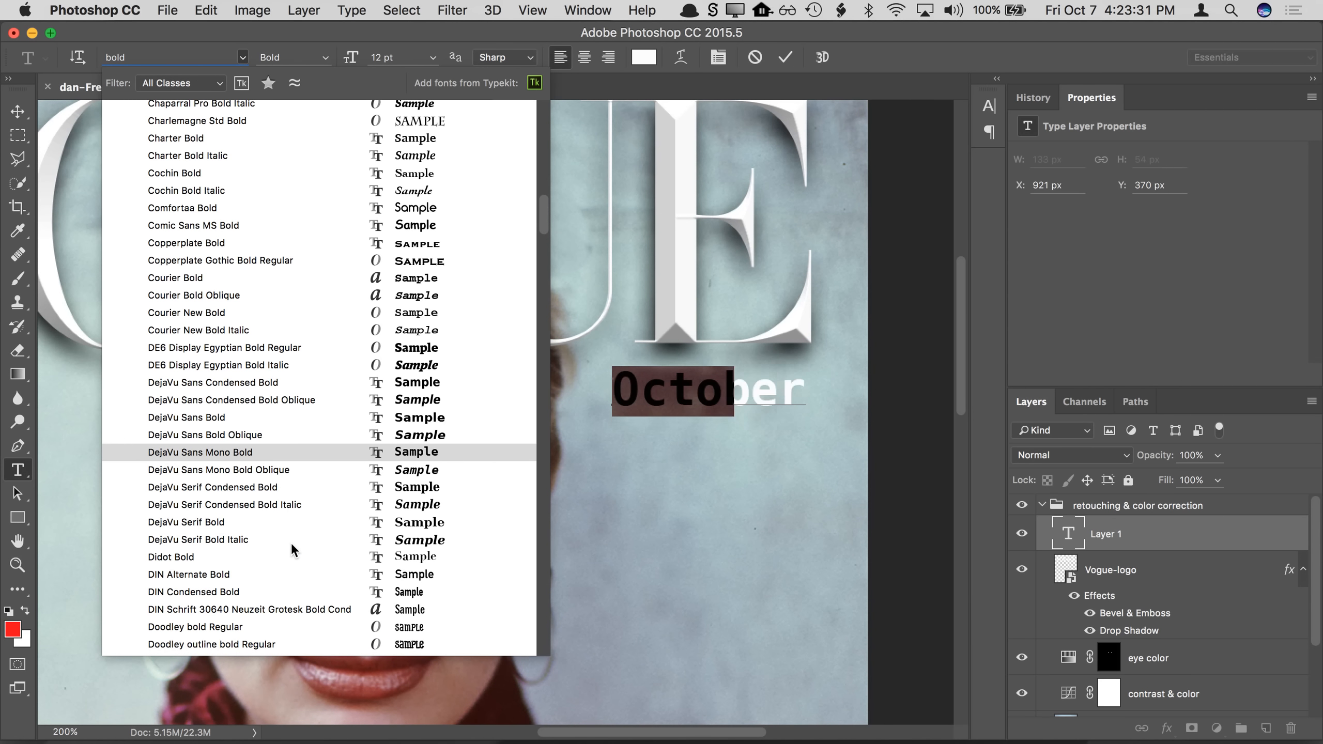
{"action": "scroll", "coordinate": [292, 543], "scroll_direction": "down", "scroll_amount": 5}
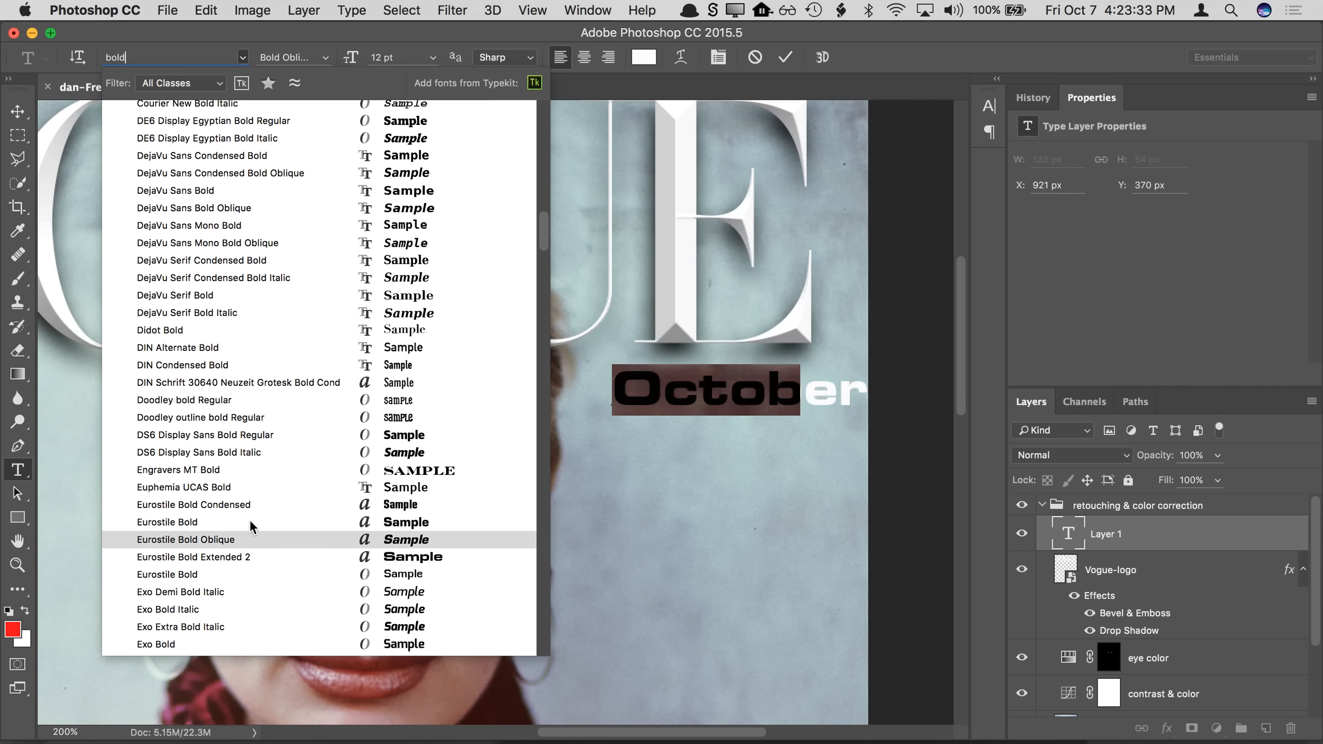
{"action": "left_click", "coordinate": [248, 522]}
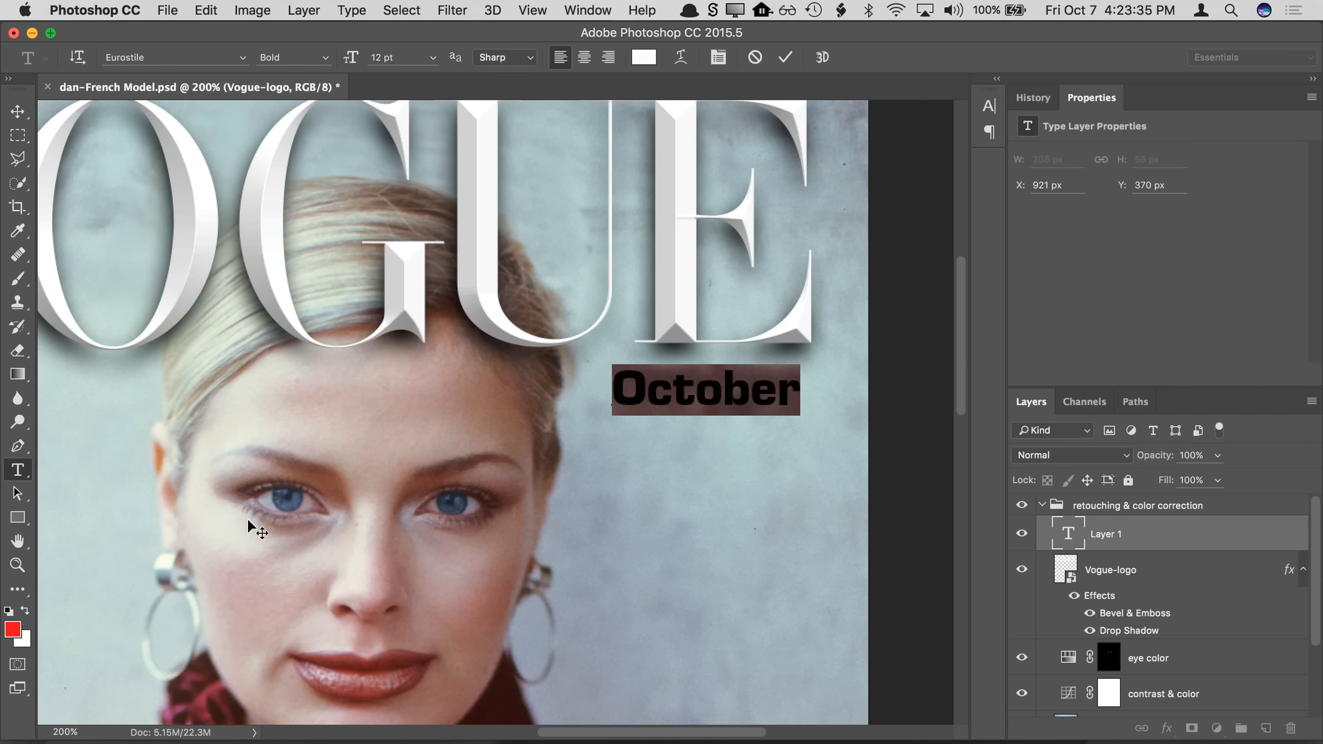
Step: Try 14 pt on the October text, and set its font size to 13 pt
{"action": "left_click", "coordinate": [435, 62]}
{"action": "left_click", "coordinate": [411, 185]}
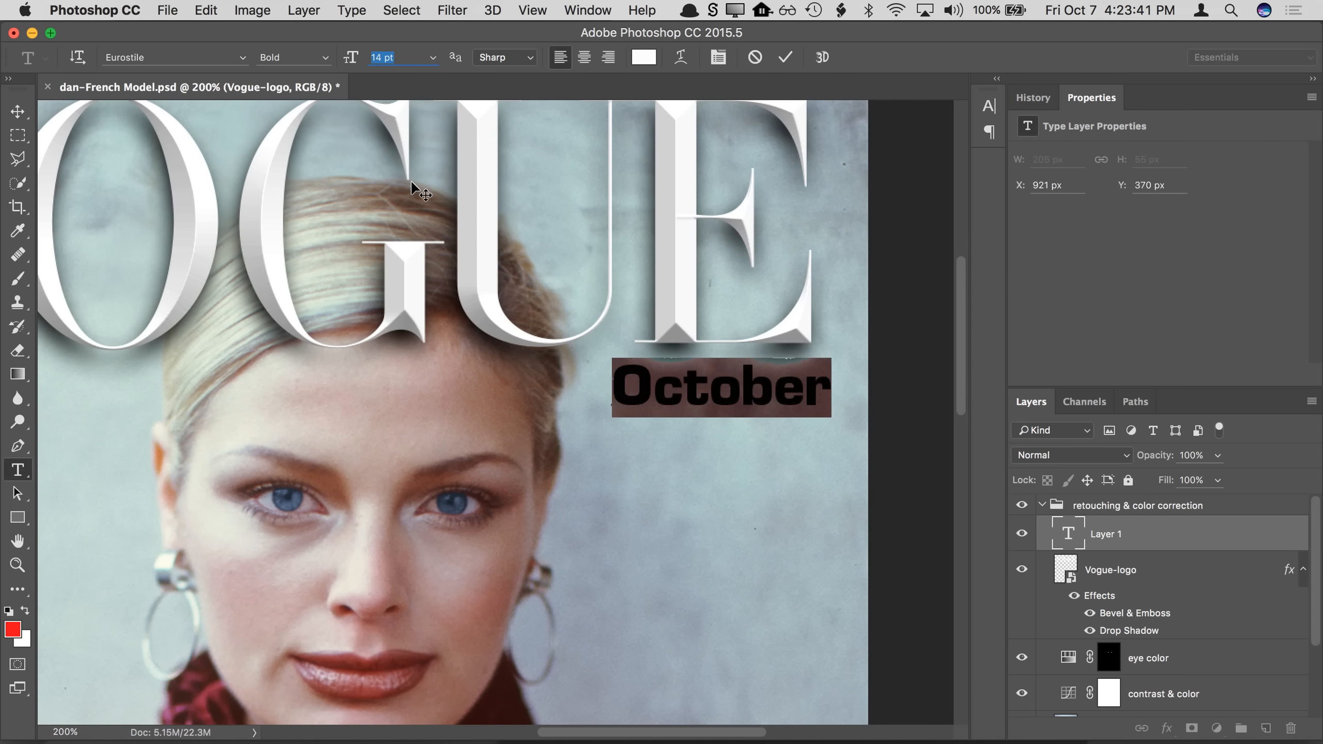
{"action": "left_click", "coordinate": [434, 60]}
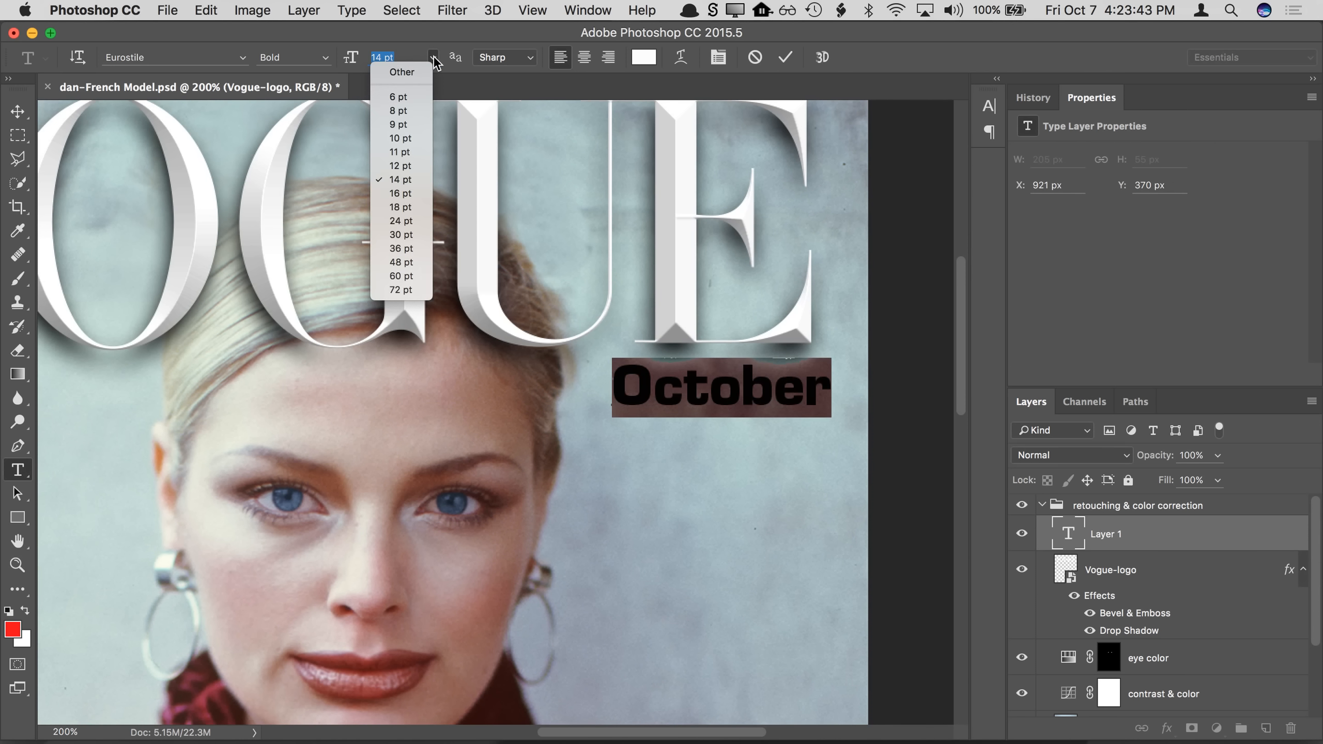
{"action": "left_click", "coordinate": [403, 67]}
{"action": "type", "text": "13"}
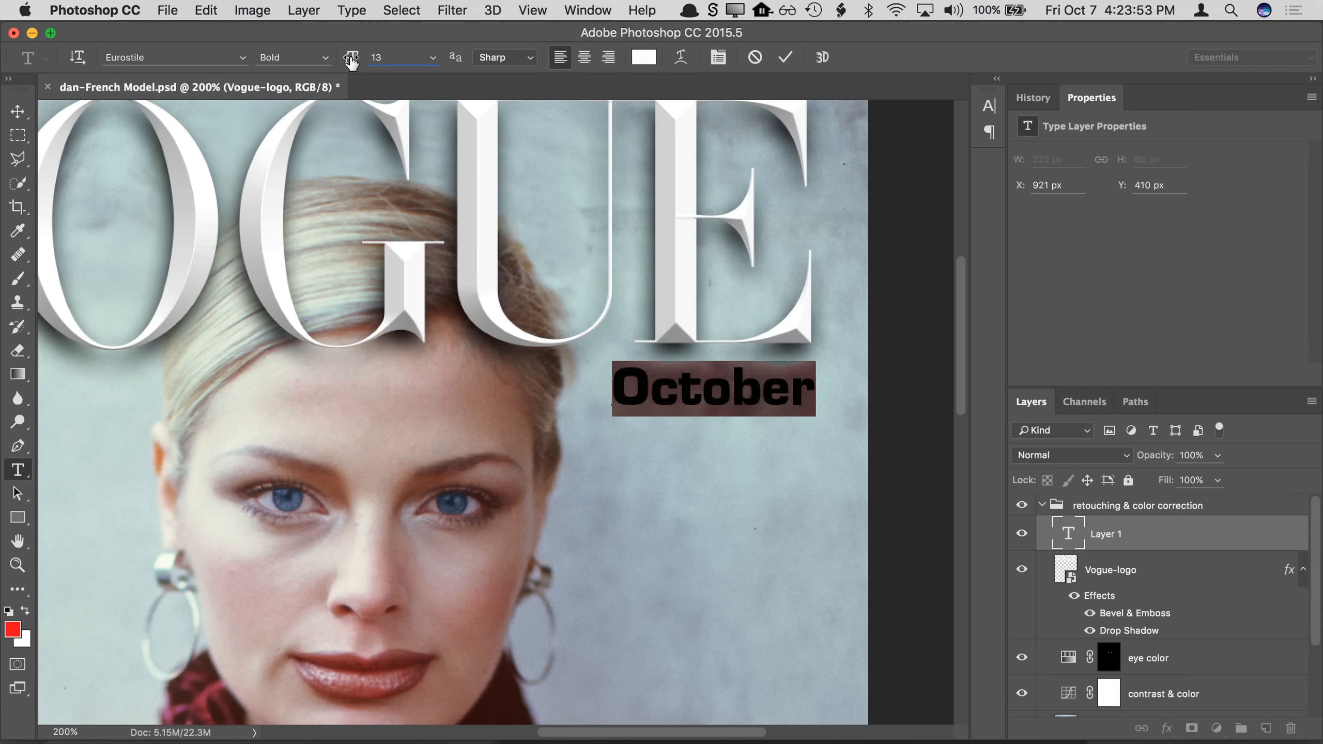
{"action": "left_click_drag", "start_coordinate": [351, 62], "coordinate": [351, 63]}
Step: Move the October text slightly down beneath the logo's E to X 918 px, Y 378 px, and save the document
{"action": "left_click", "coordinate": [22, 113]}
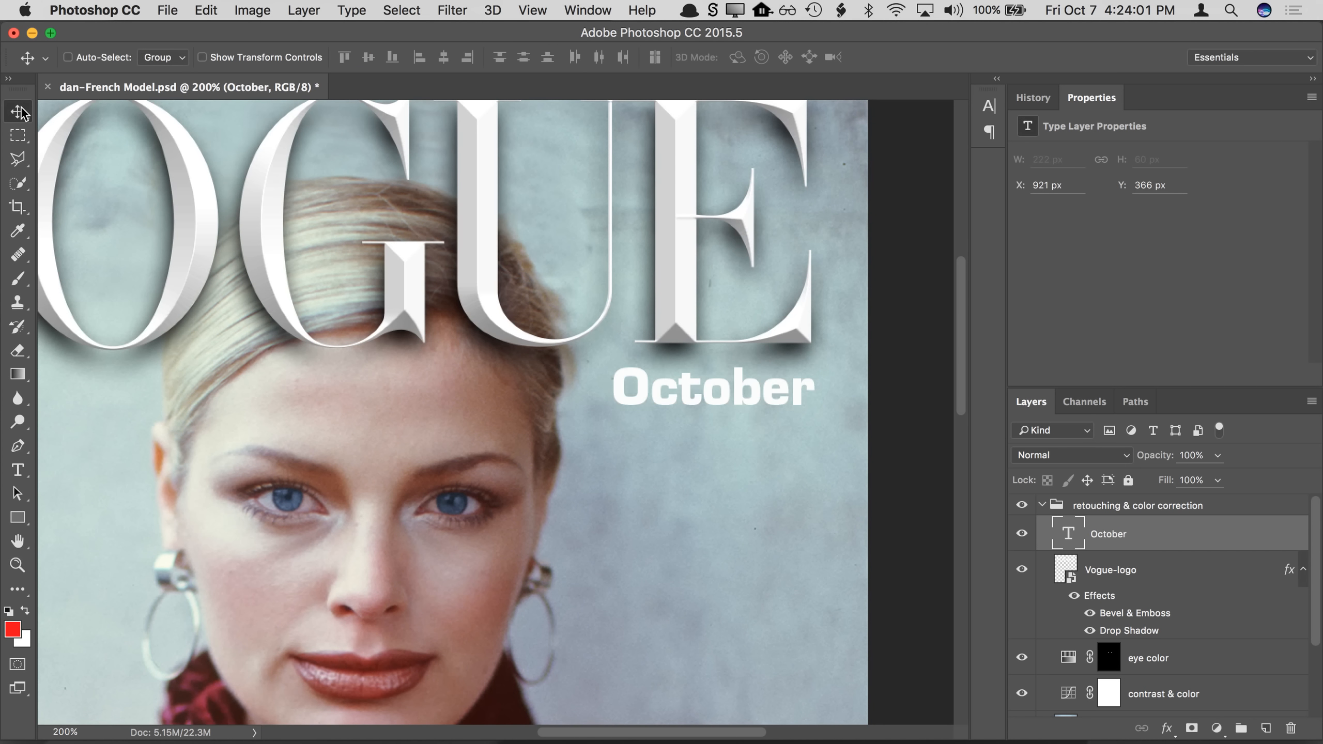
{"action": "left_click_drag", "start_coordinate": [765, 396], "coordinate": [762, 408]}
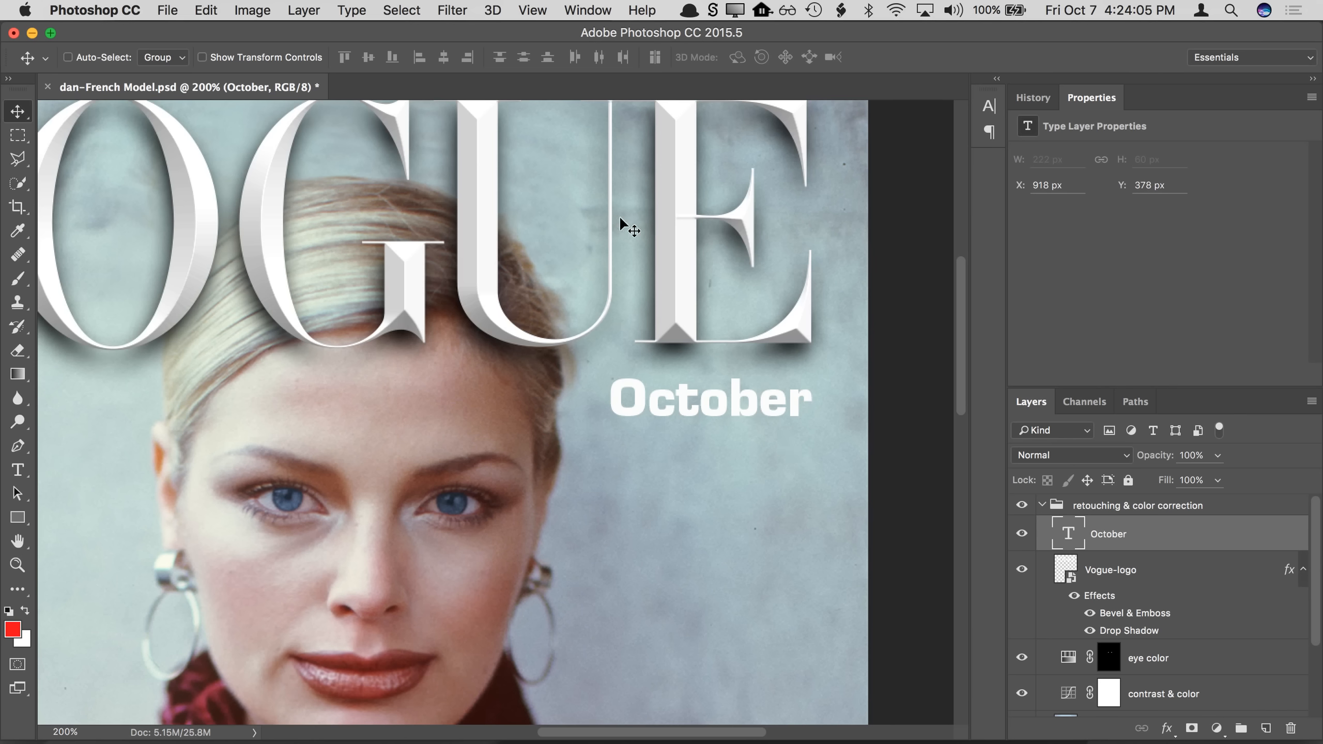
{"action": "left_click", "coordinate": [532, 10]}
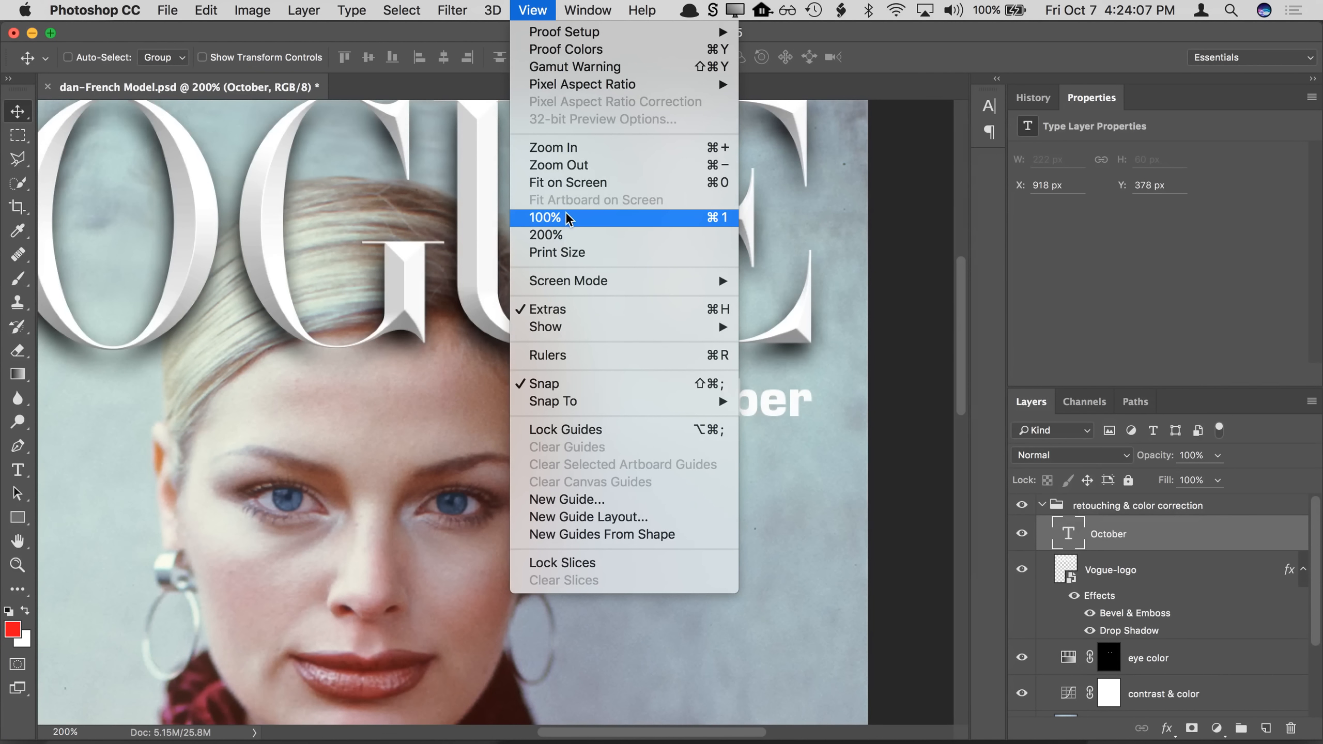
{"action": "left_click", "coordinate": [568, 183]}
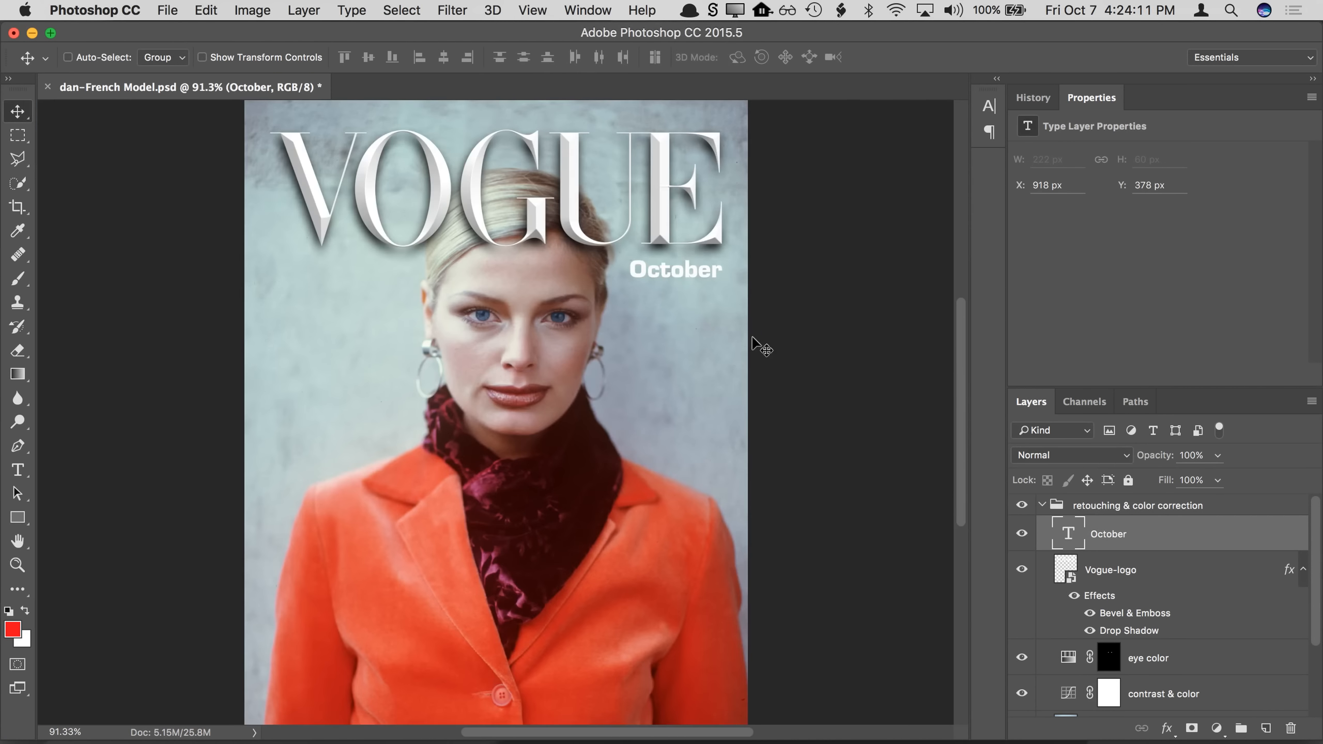
{"action": "left_click", "coordinate": [168, 10]}
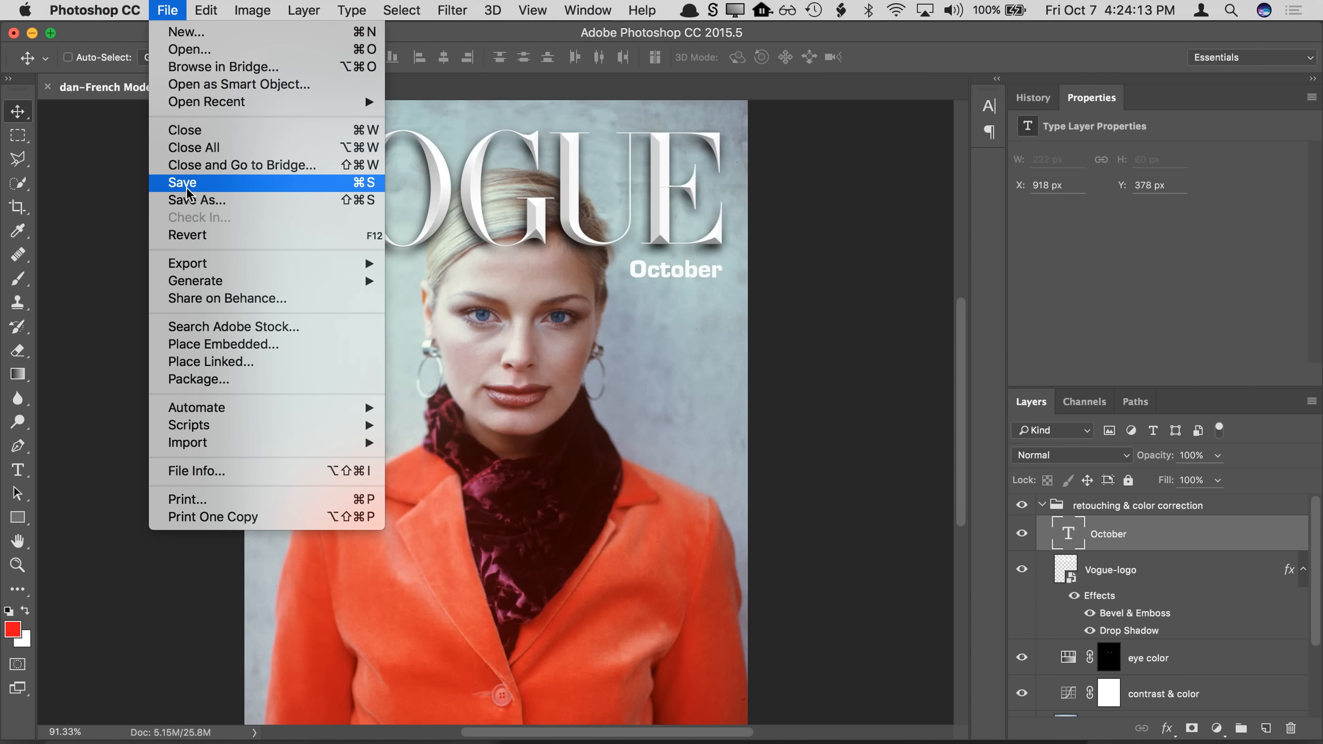
{"action": "left_click", "coordinate": [186, 184]}
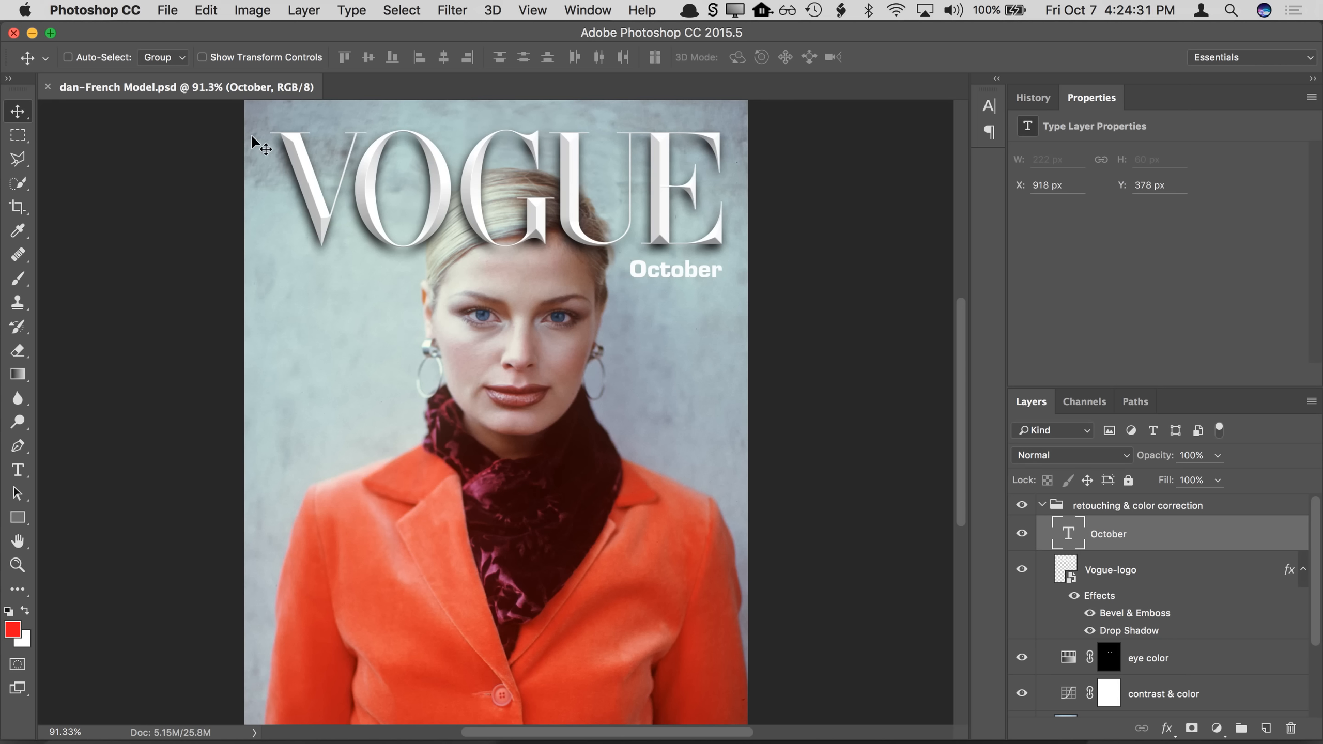
{"action": "left_click", "coordinate": [175, 11]}
{"action": "left_click", "coordinate": [199, 203]}
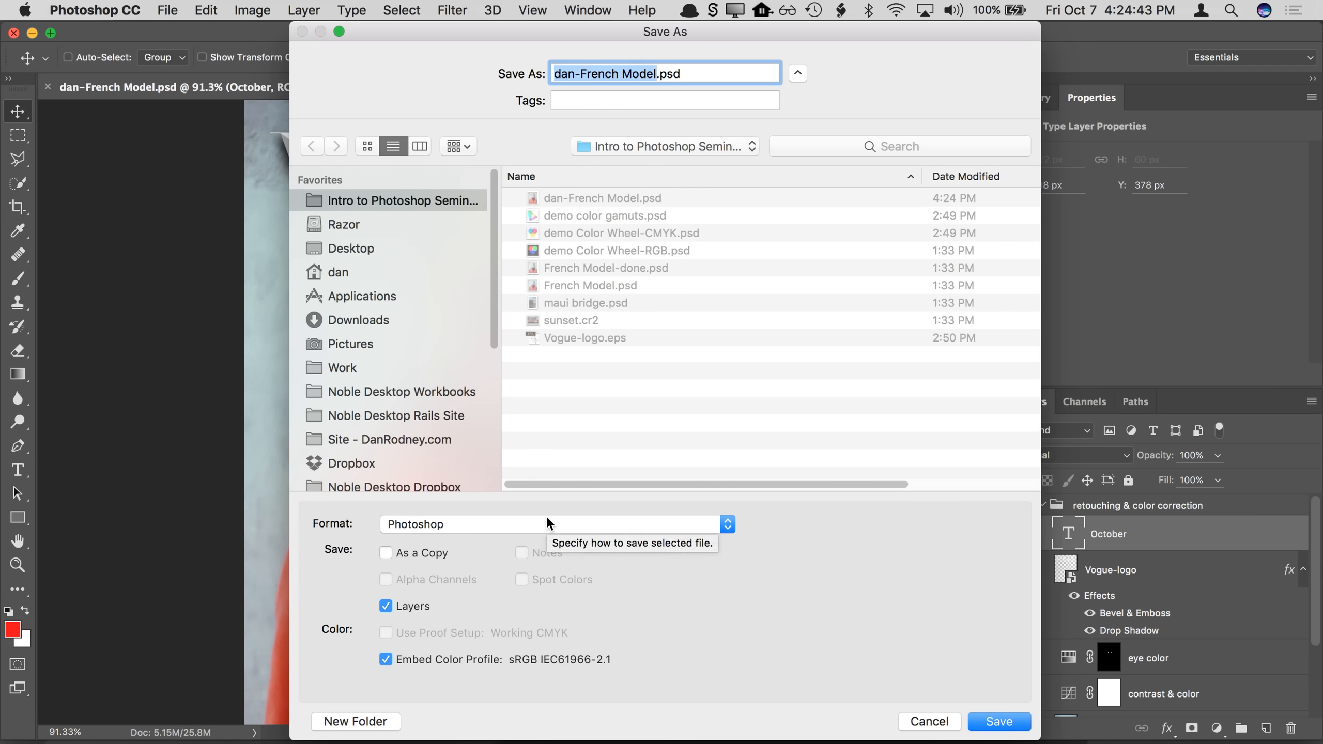
{"action": "key", "text": "Escape"}
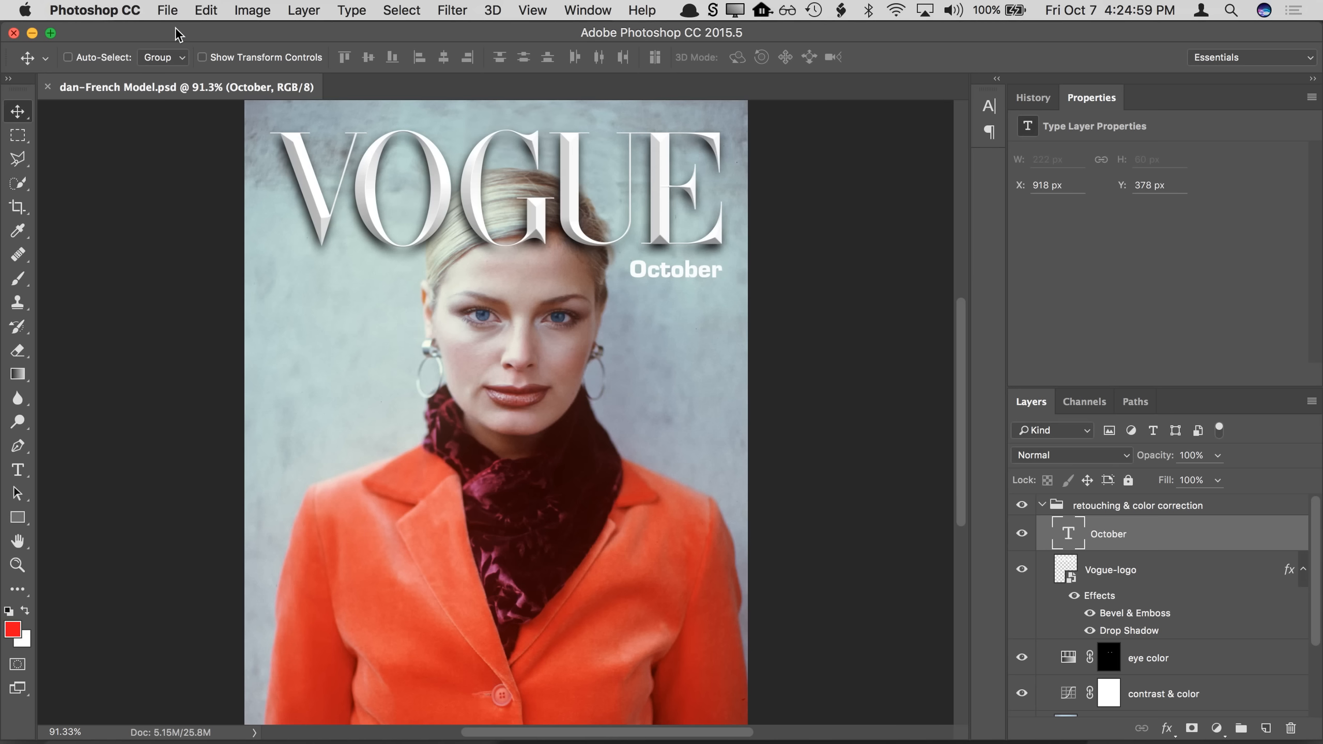
Step: Save the document in TIFF format as dan-French Model.tif and choose the Macintosh byte order
{"action": "left_click", "coordinate": [168, 10]}
{"action": "left_click", "coordinate": [216, 201]}
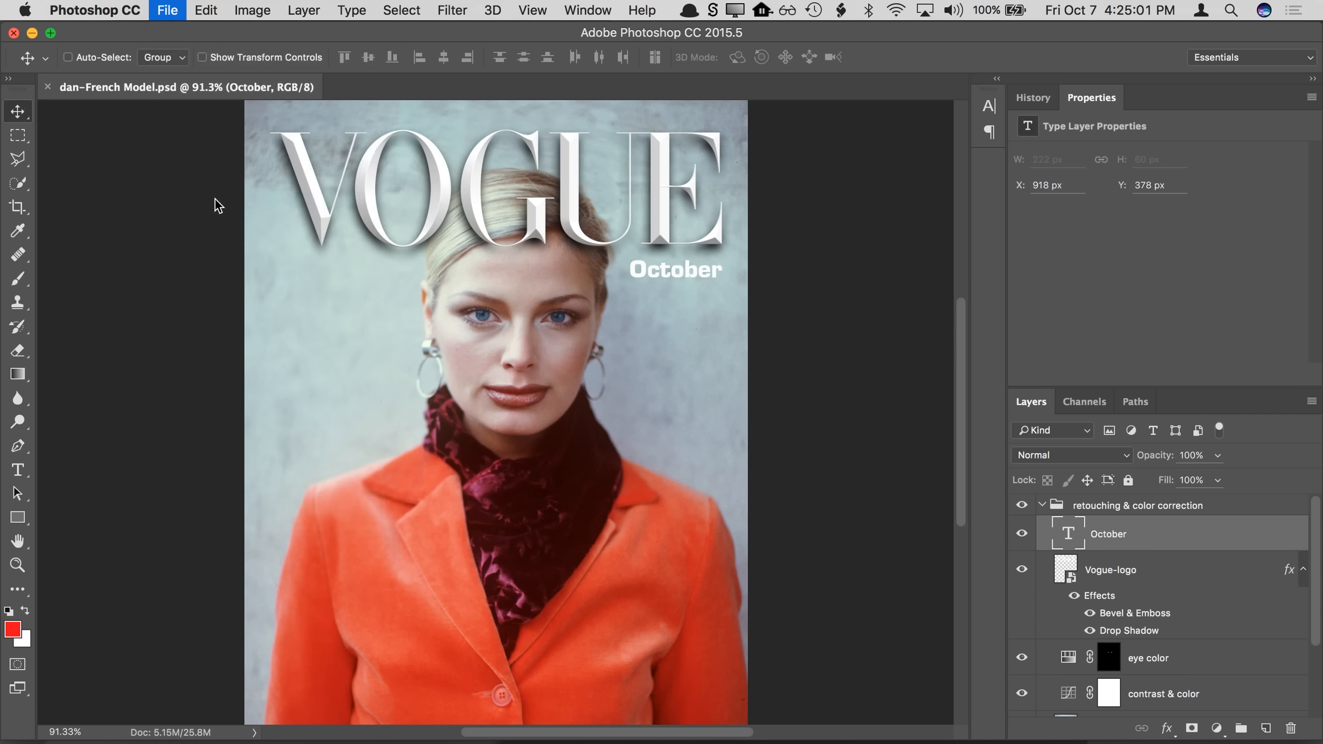
{"action": "left_click", "coordinate": [490, 515]}
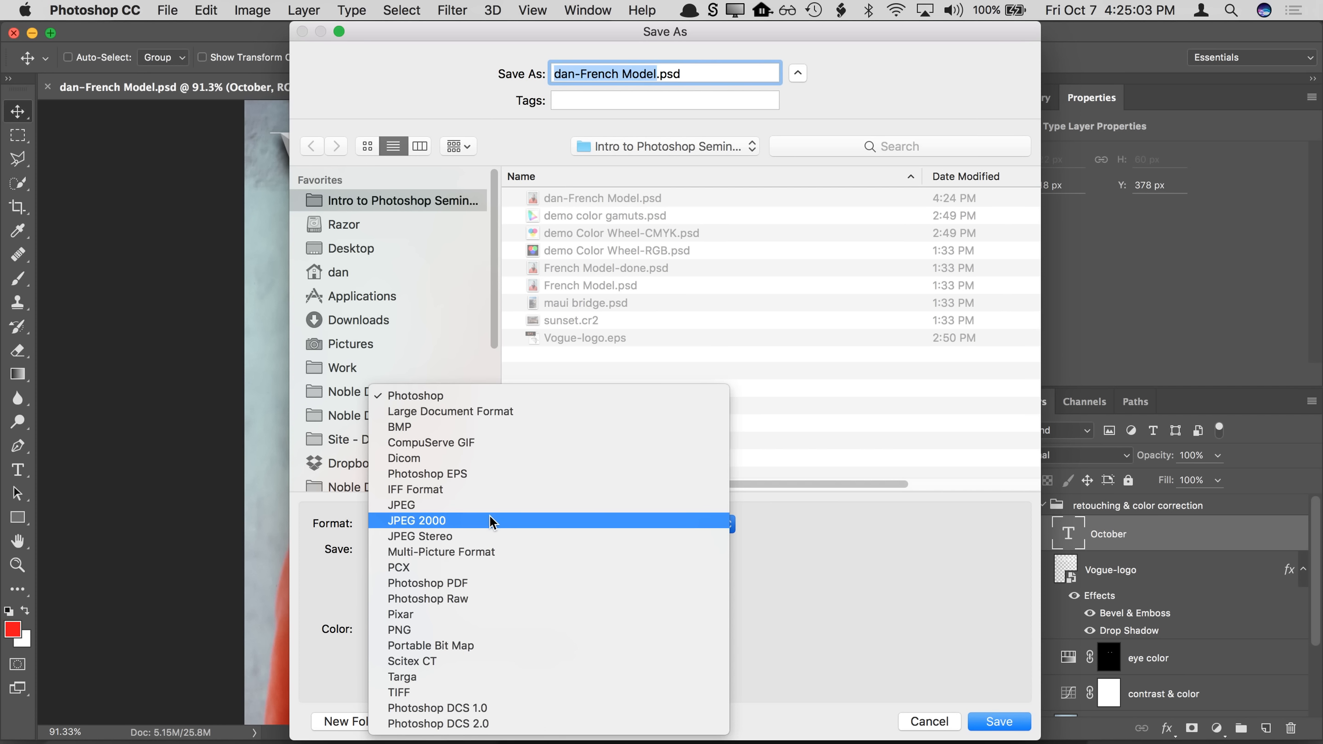
{"action": "left_click", "coordinate": [453, 691]}
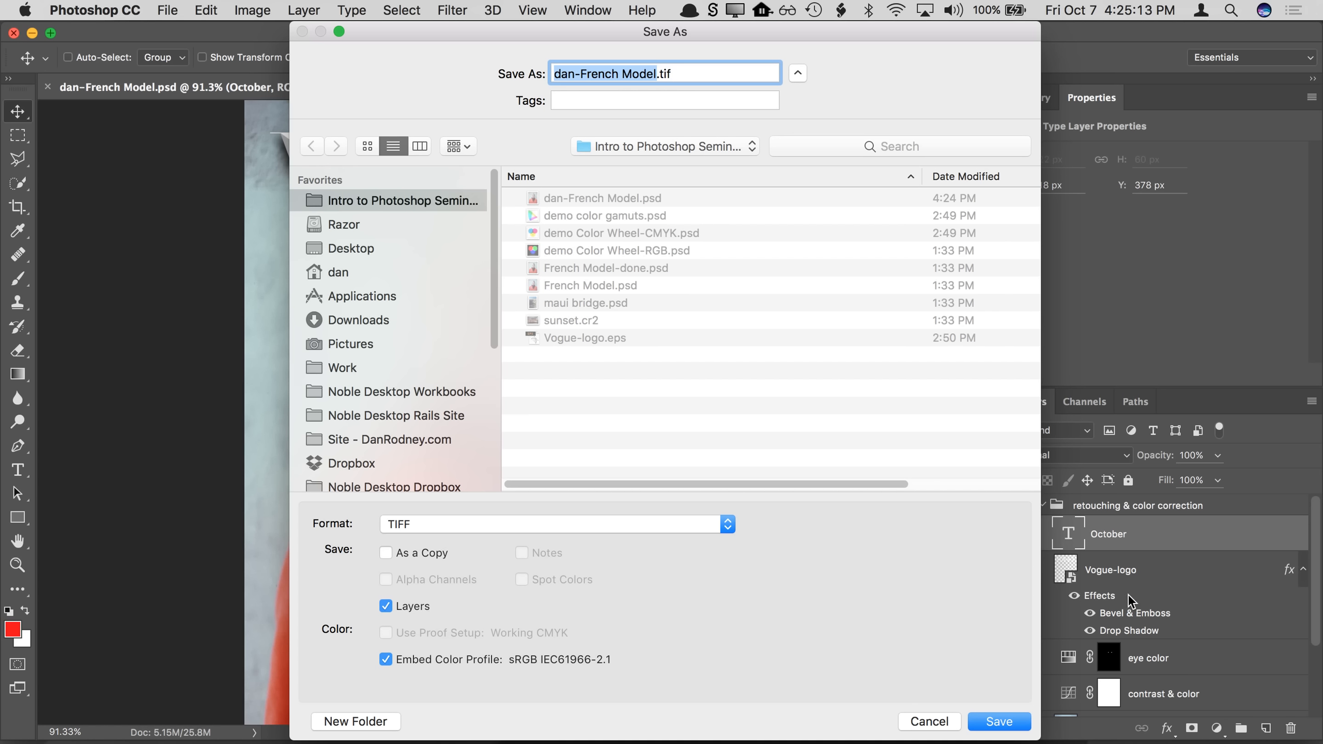
{"action": "left_click", "coordinate": [995, 723]}
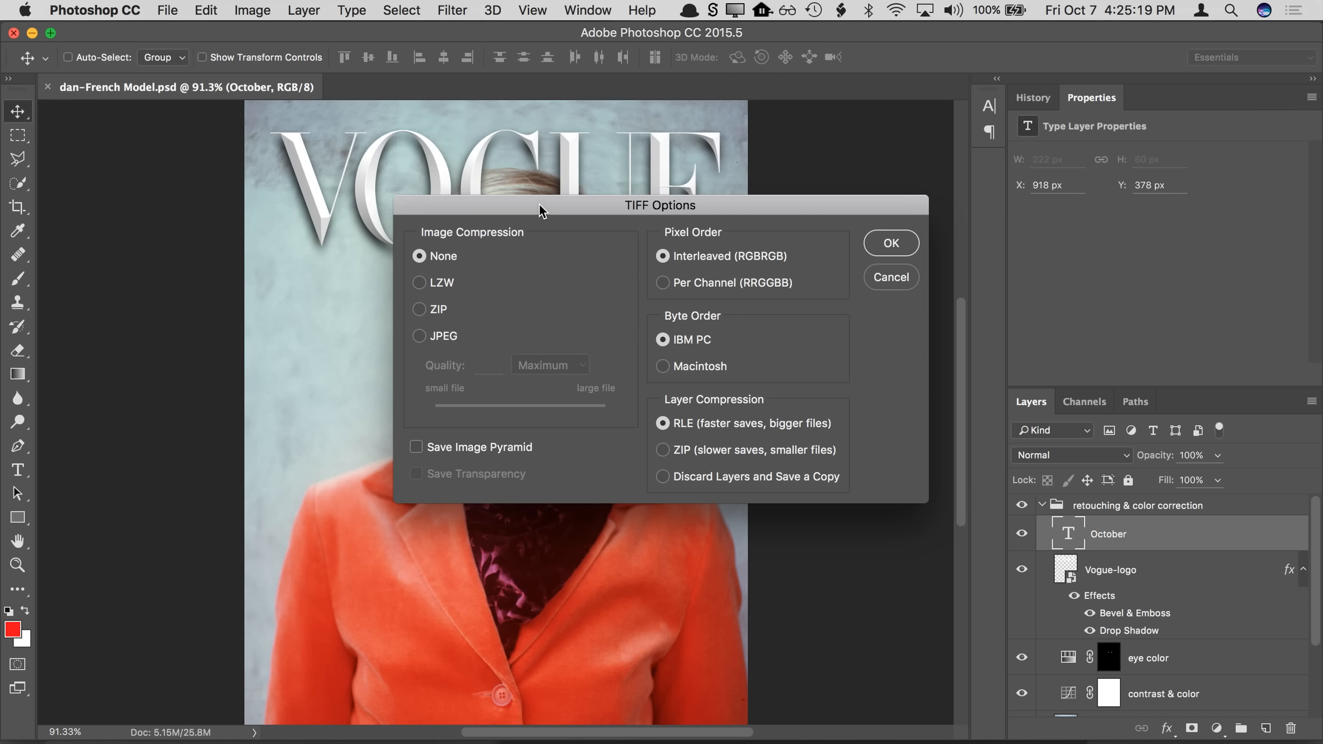
{"action": "left_click", "coordinate": [672, 369]}
{"action": "left_click_drag", "start_coordinate": [721, 205], "coordinate": [717, 205]}
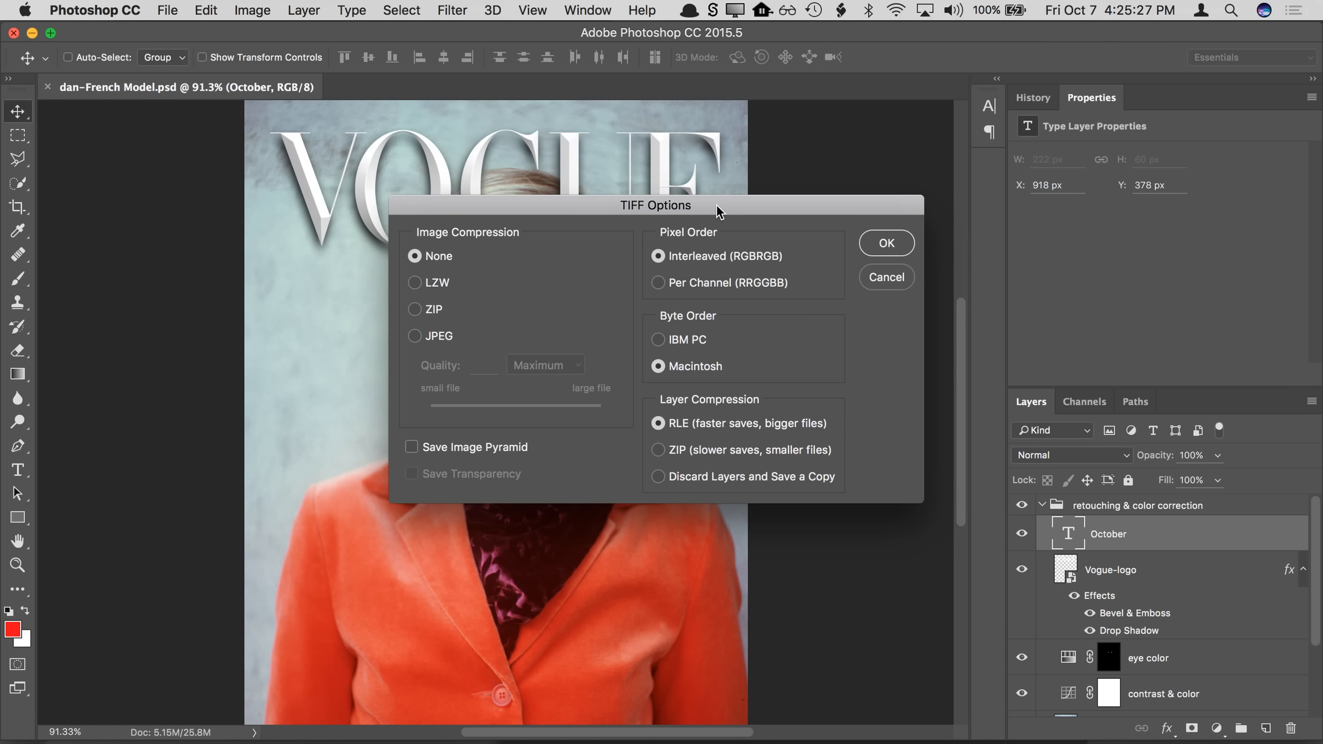
Step: Try LZW and quality 12 JPEG image compression for the TIFF, and return the image compression to None
{"action": "left_click", "coordinate": [432, 284]}
{"action": "left_click_drag", "start_coordinate": [554, 203], "coordinate": [549, 204]}
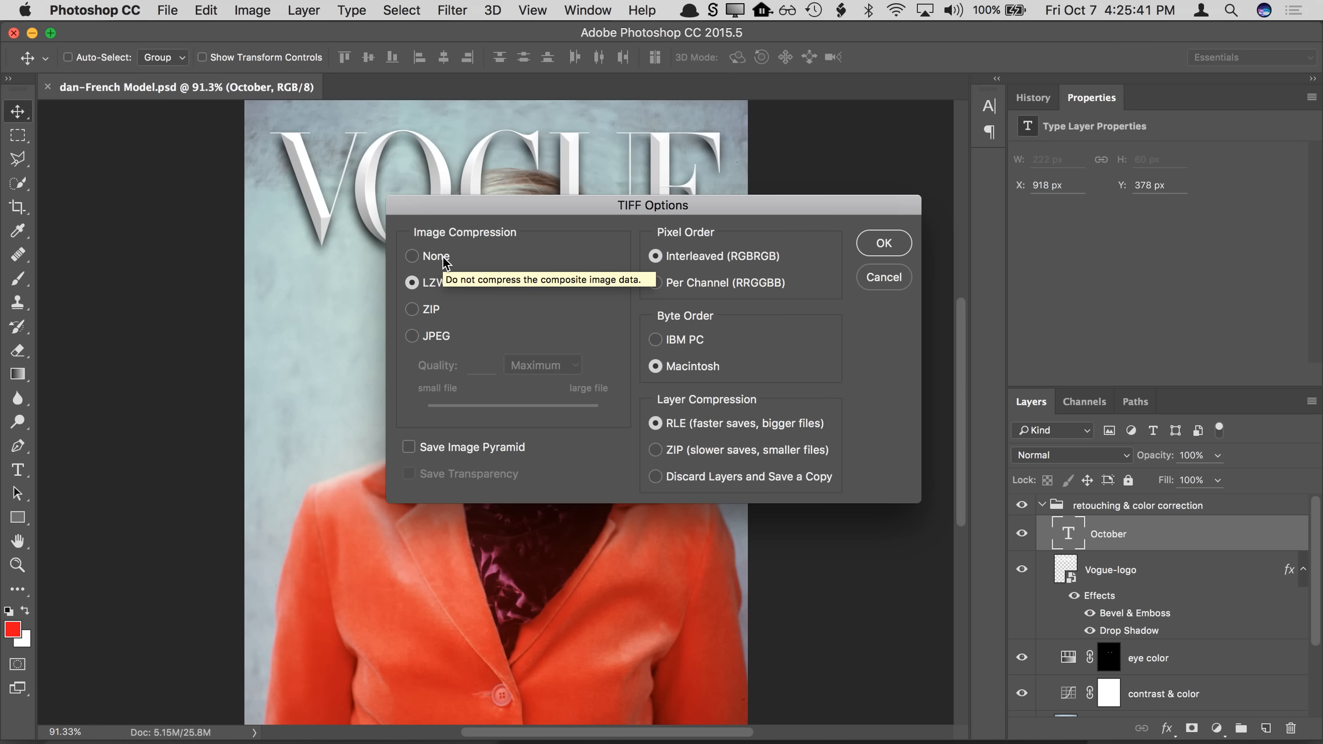
{"action": "left_click", "coordinate": [440, 338]}
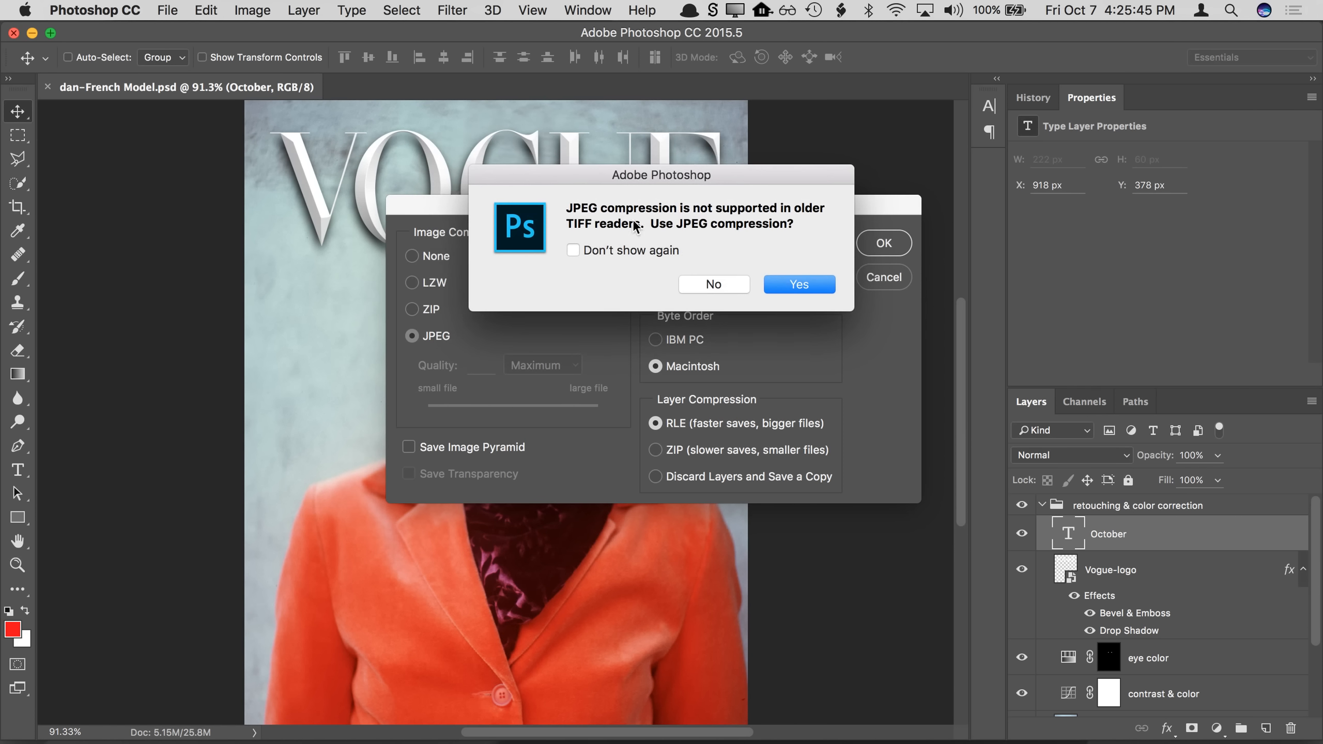
{"action": "left_click", "coordinate": [780, 286]}
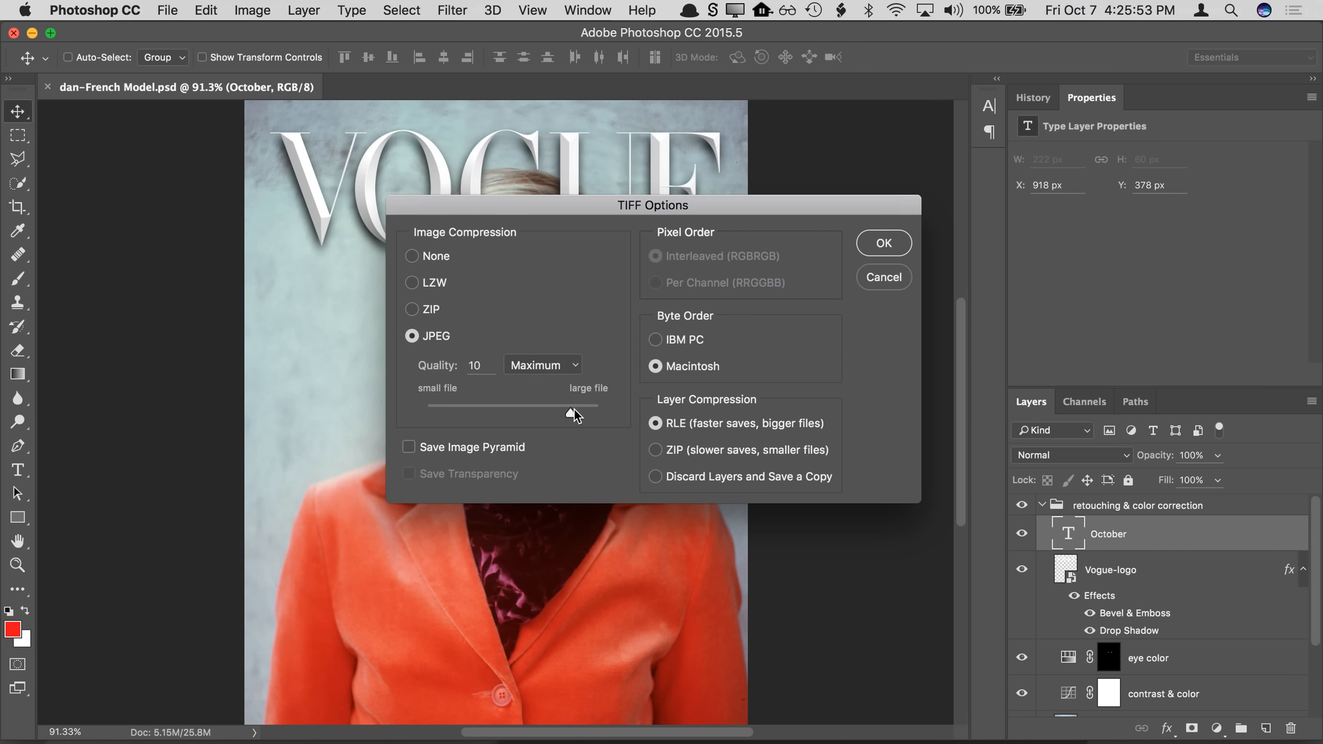
{"action": "mouse_move", "coordinate": [573, 412]}
{"action": "left_mouse_down"}
{"action": "mouse_move", "coordinate": [419, 405]}
{"action": "mouse_move", "coordinate": [597, 414]}
{"action": "left_mouse_up"}
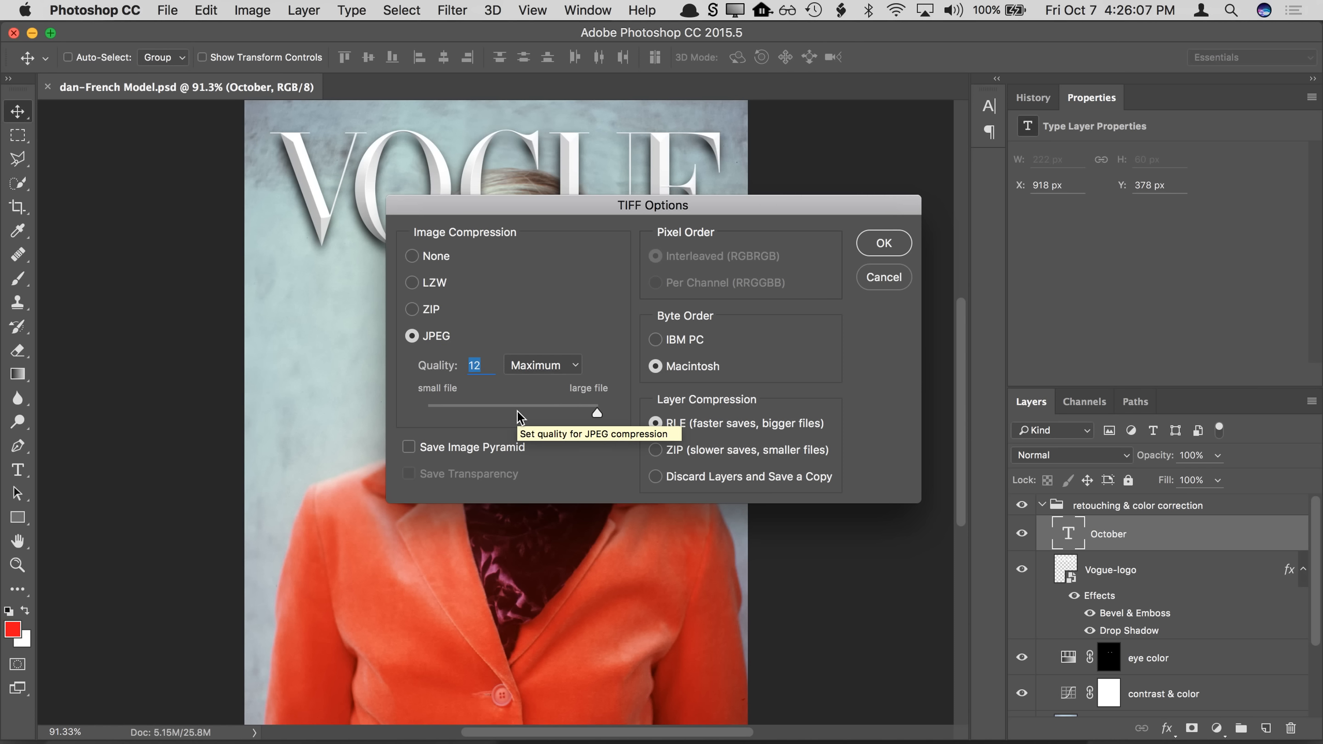
{"action": "left_click", "coordinate": [439, 260]}
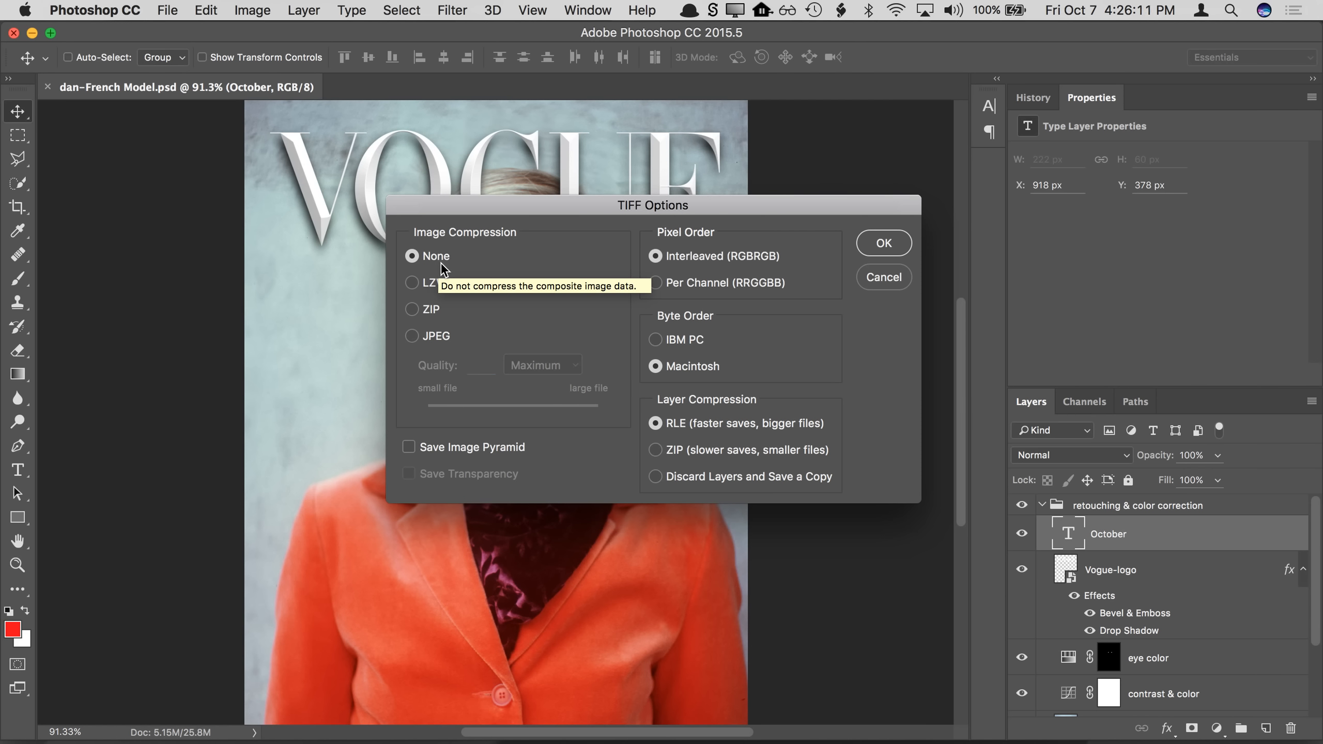
{"action": "left_click", "coordinate": [432, 284]}
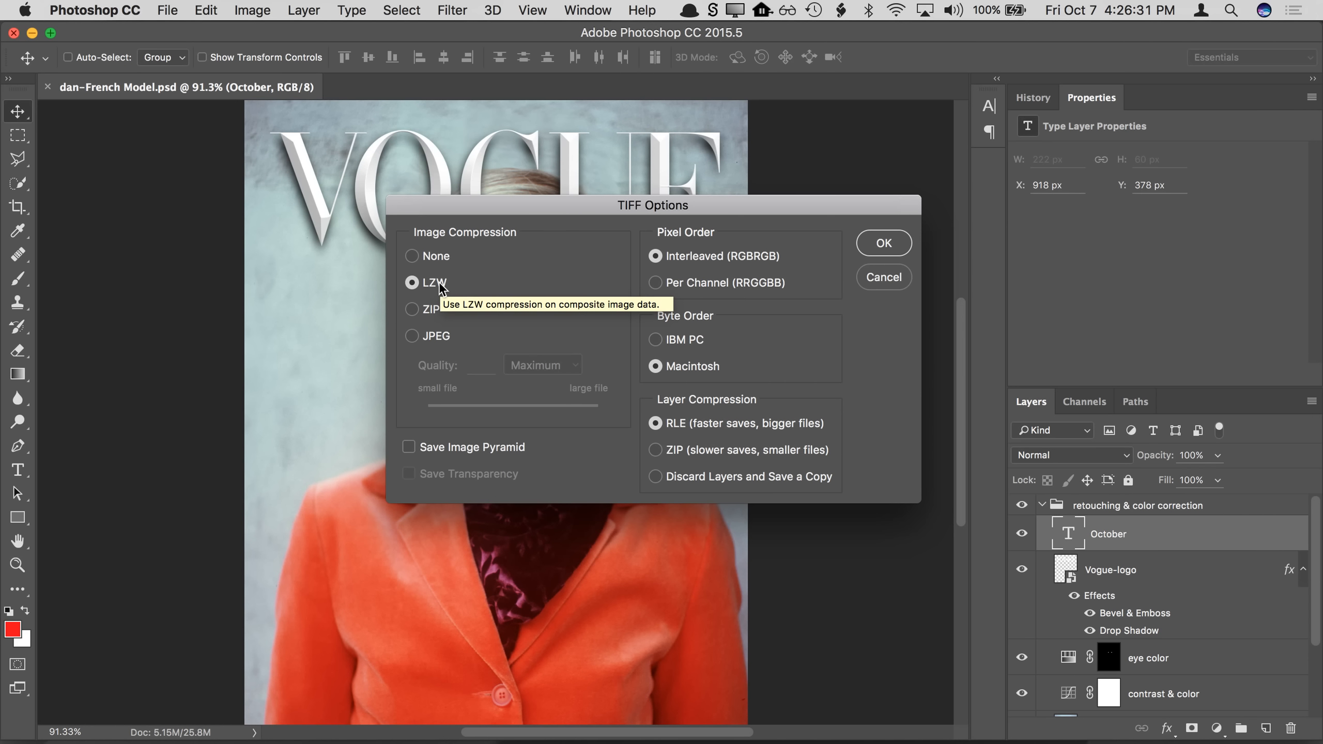
{"action": "left_click", "coordinate": [438, 257]}
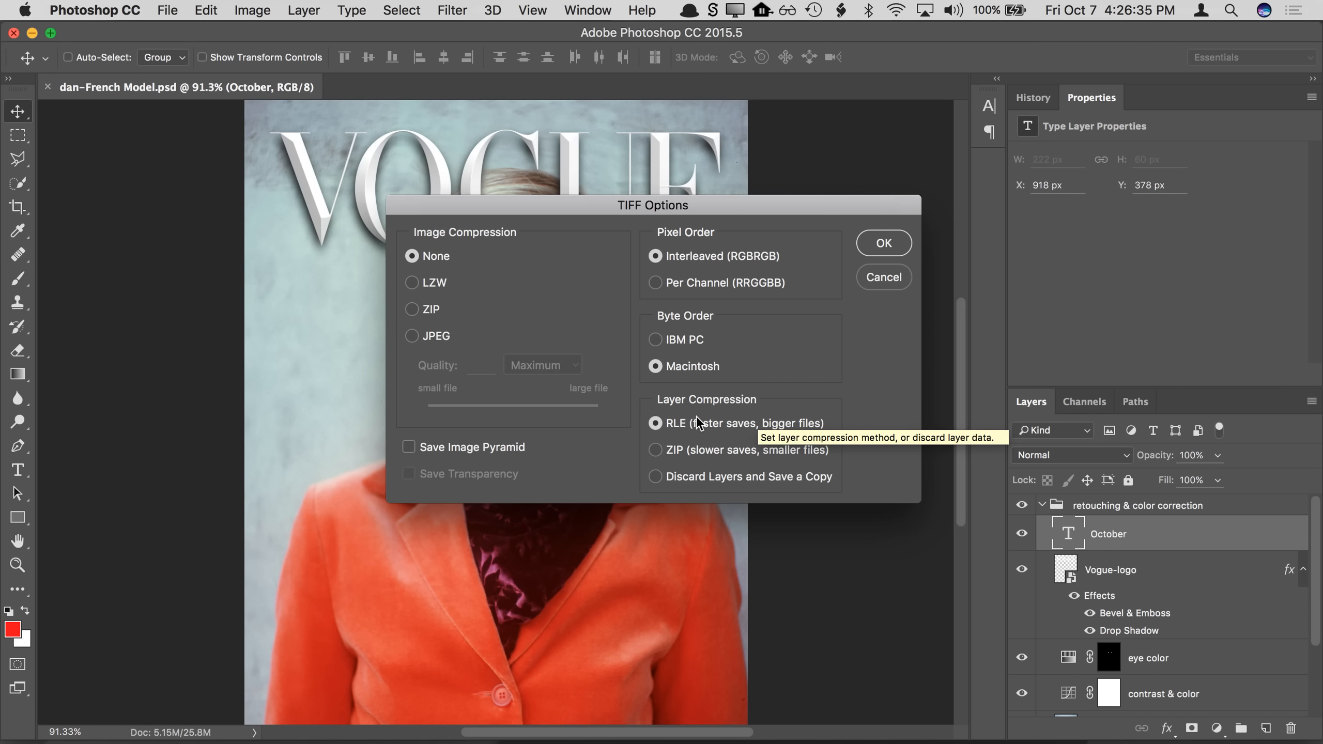
Step: Try the RLE and Discard Layers options for the TIFF's layer compression, and set it to ZIP
{"action": "left_click", "coordinate": [726, 447]}
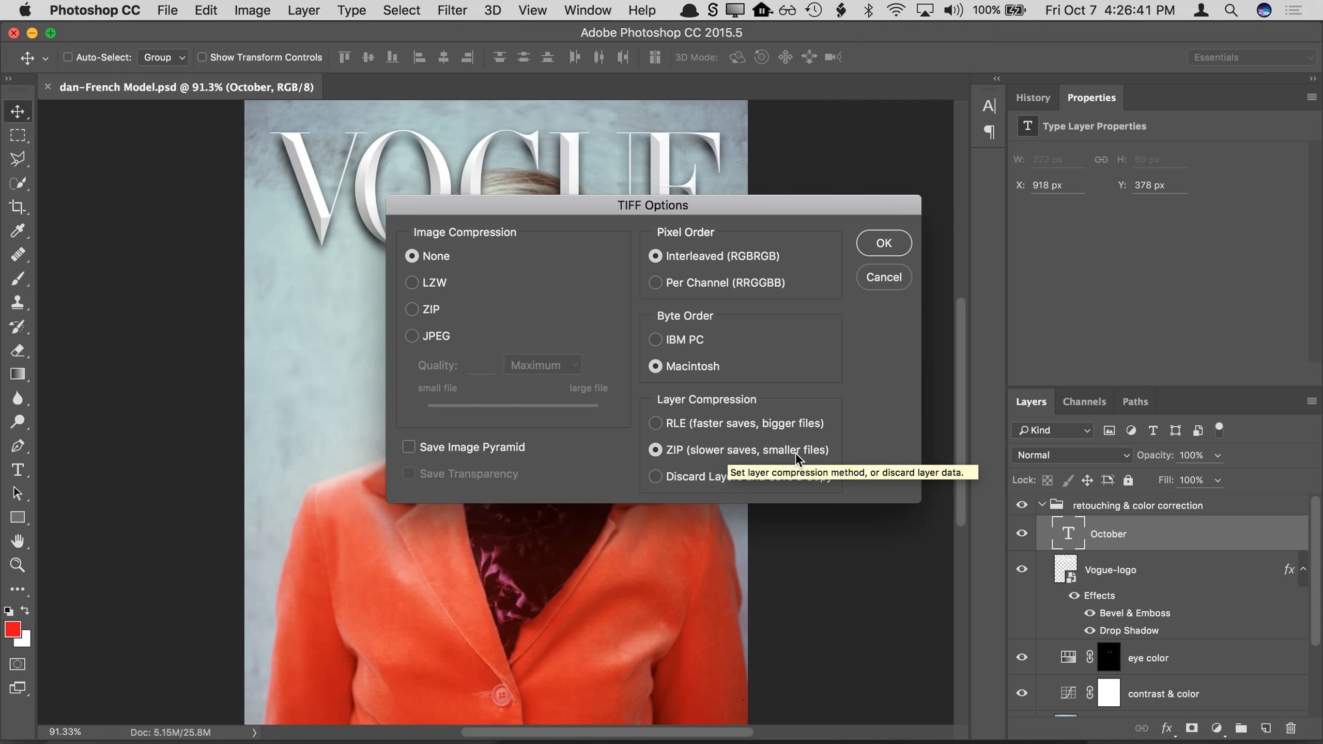
{"action": "left_click", "coordinate": [732, 425]}
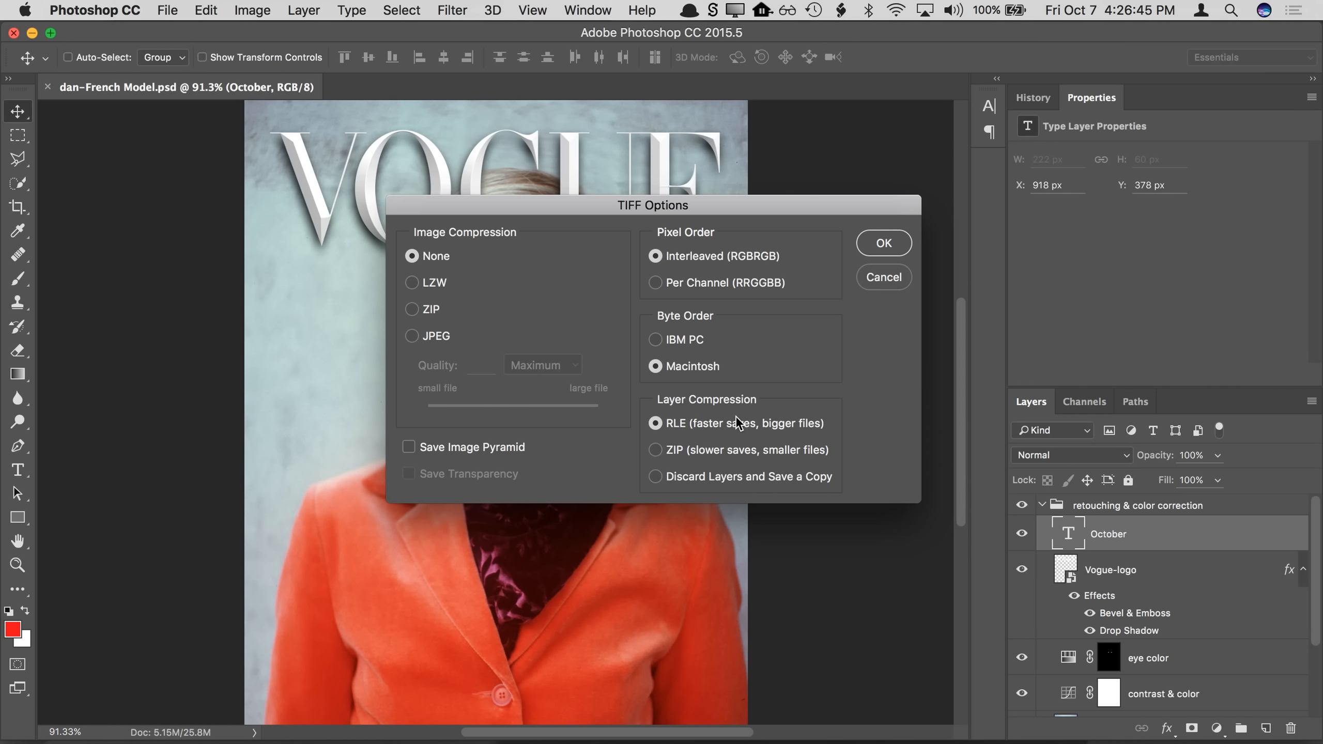
{"action": "left_click", "coordinate": [758, 449]}
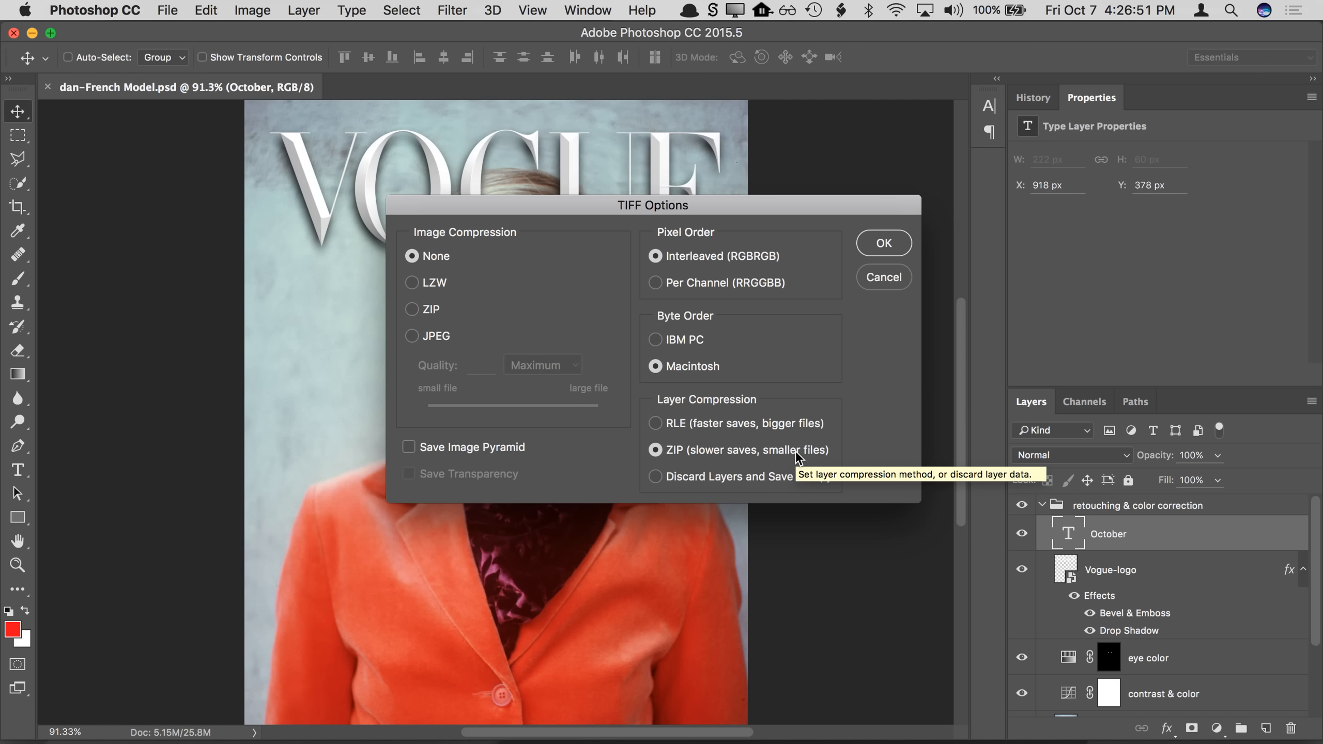
{"action": "left_click", "coordinate": [770, 482]}
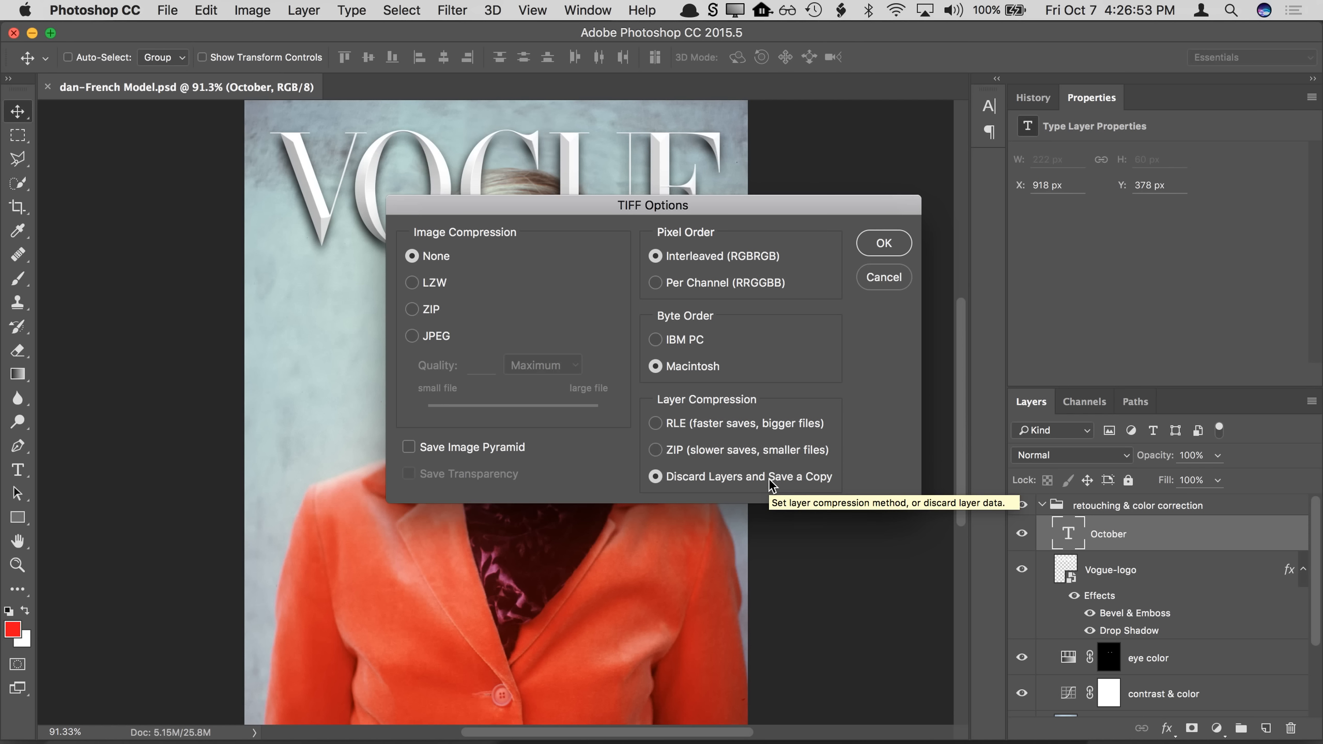
{"action": "left_click", "coordinate": [771, 451]}
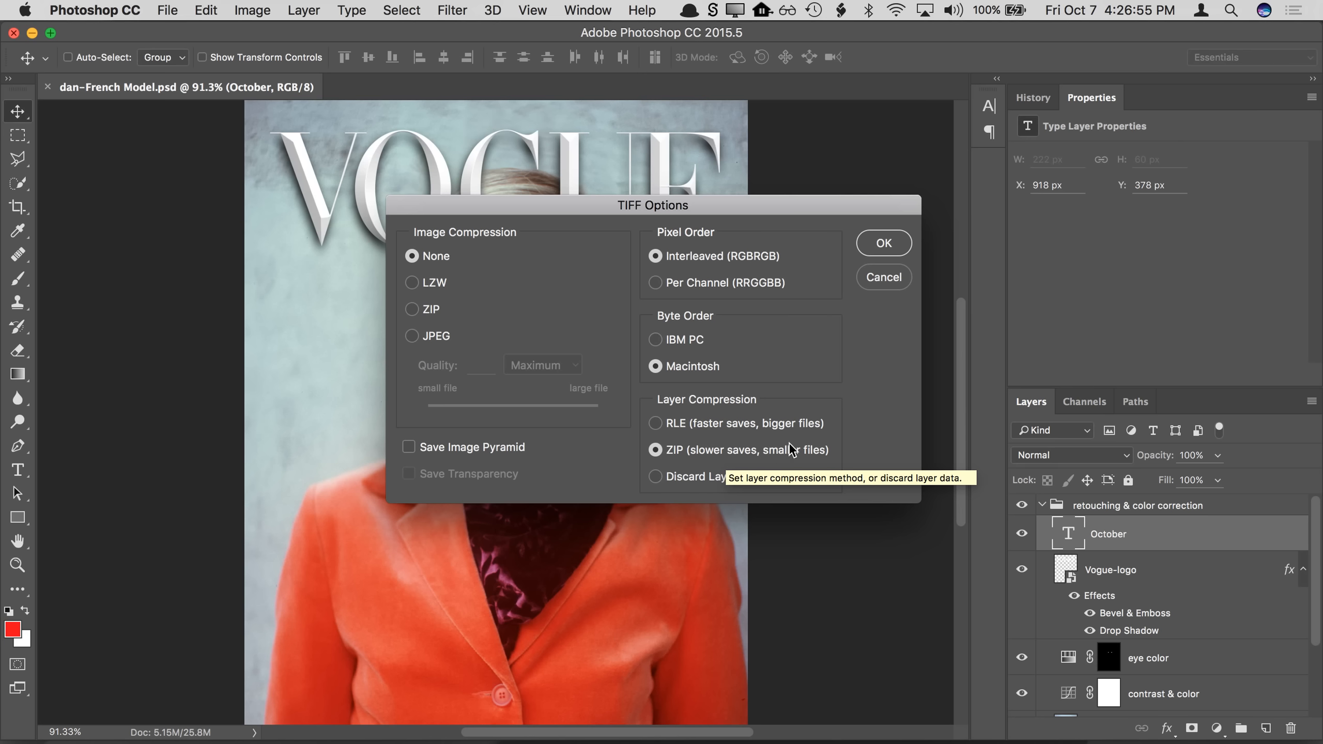
Step: Accept the TIFF options, suppress the layers file-size warning for the future, and save the TIFF with its layers
{"action": "left_click", "coordinate": [885, 247]}
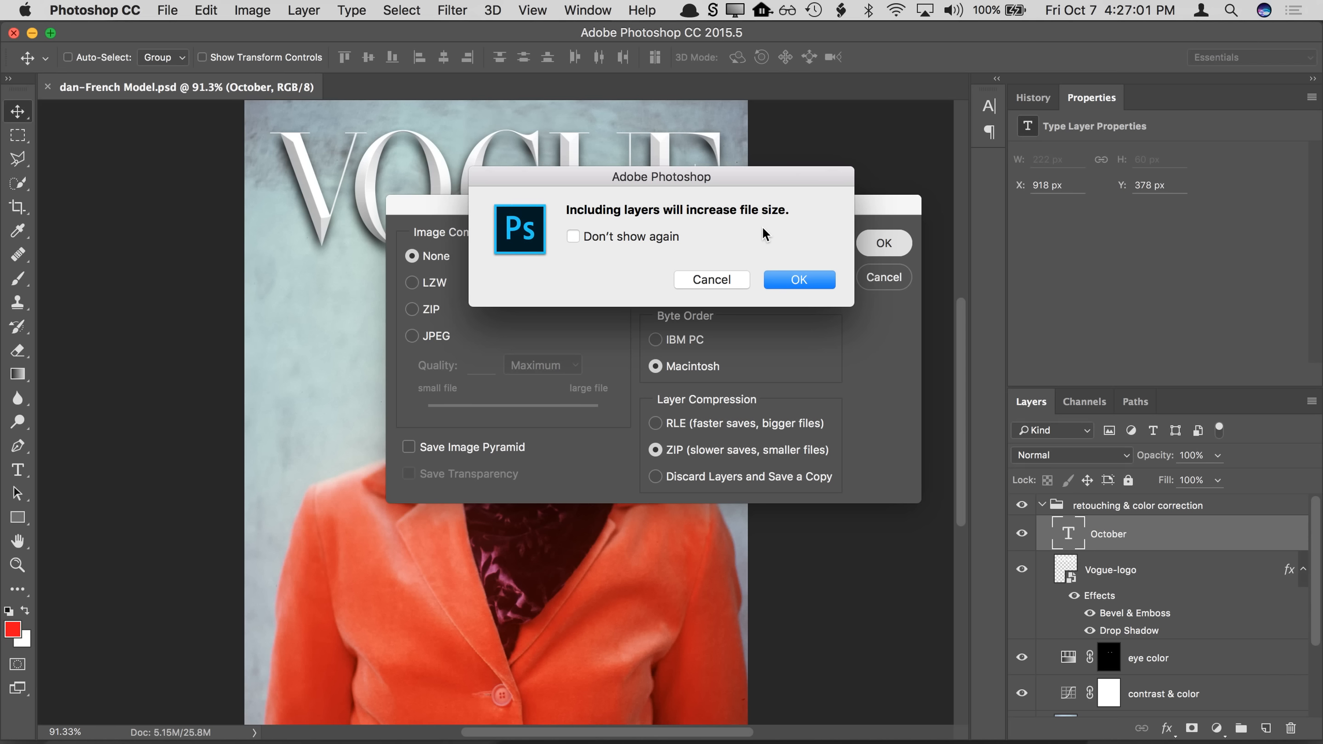
{"action": "left_click", "coordinate": [676, 236]}
{"action": "left_click", "coordinate": [799, 281]}
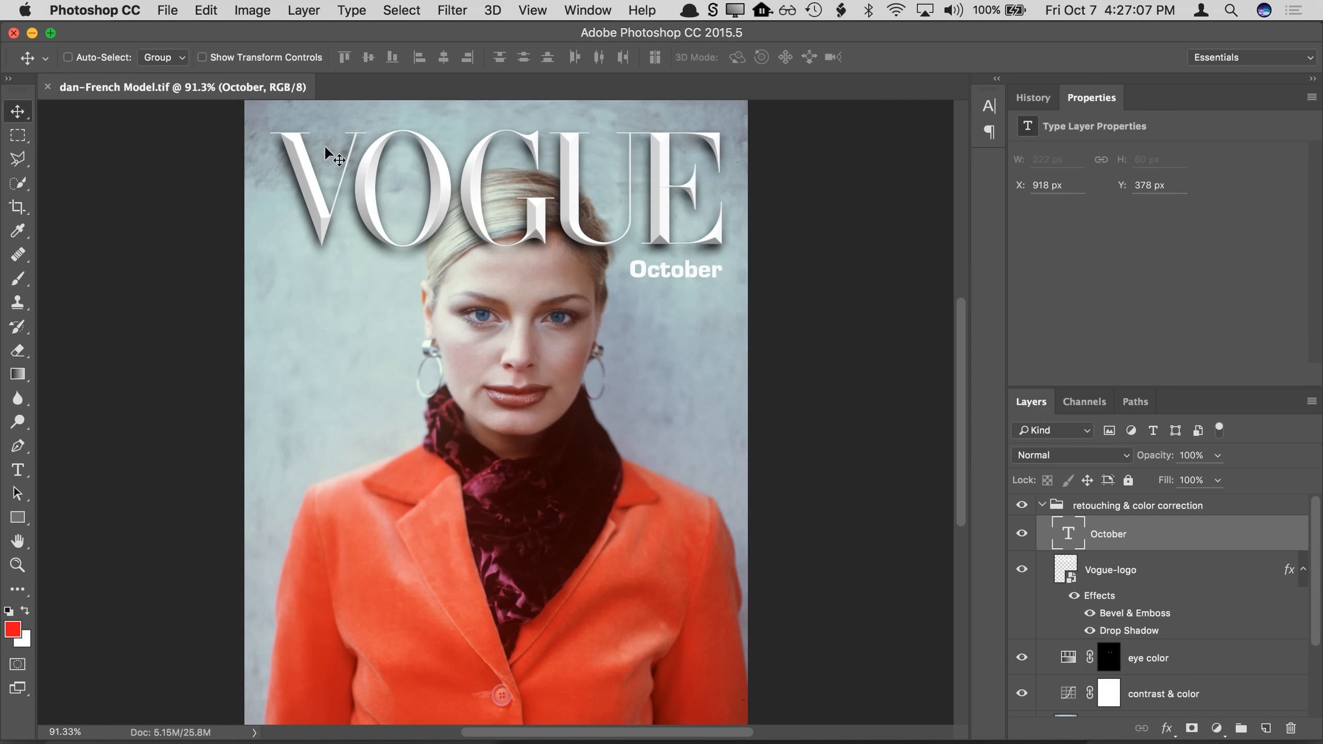
Step: Save the document as another TIFF named dan-French Model-compressed.tif, keeping the layers
{"action": "left_click", "coordinate": [168, 10]}
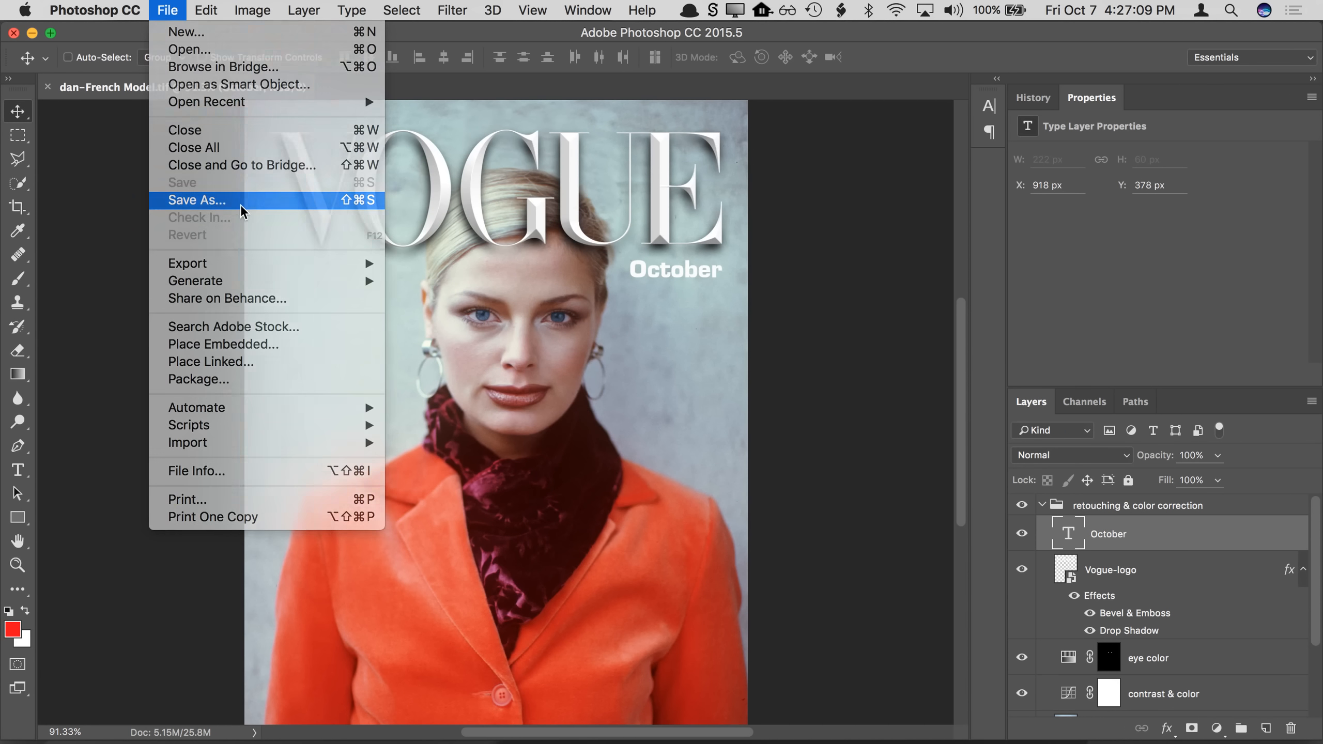
{"action": "left_click", "coordinate": [197, 200]}
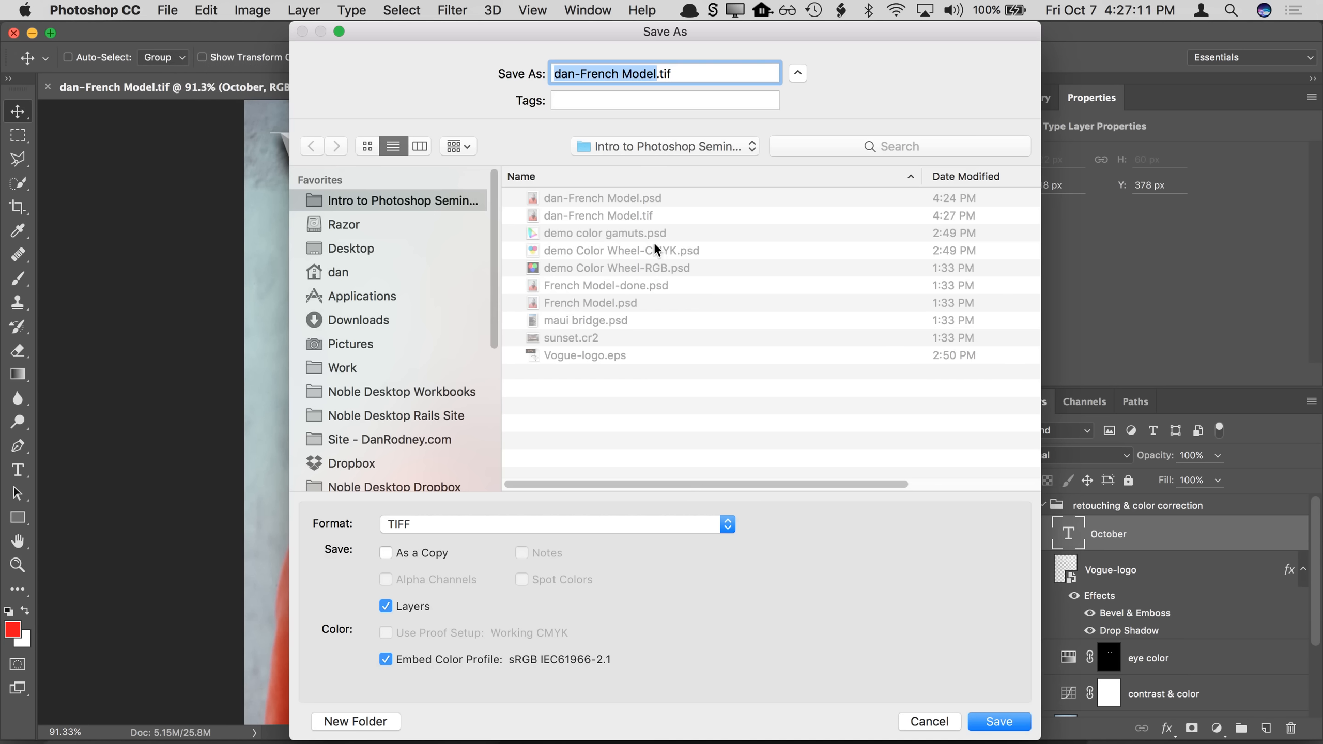
{"action": "key", "text": "Right"}
{"action": "type", "text": "-compre"}
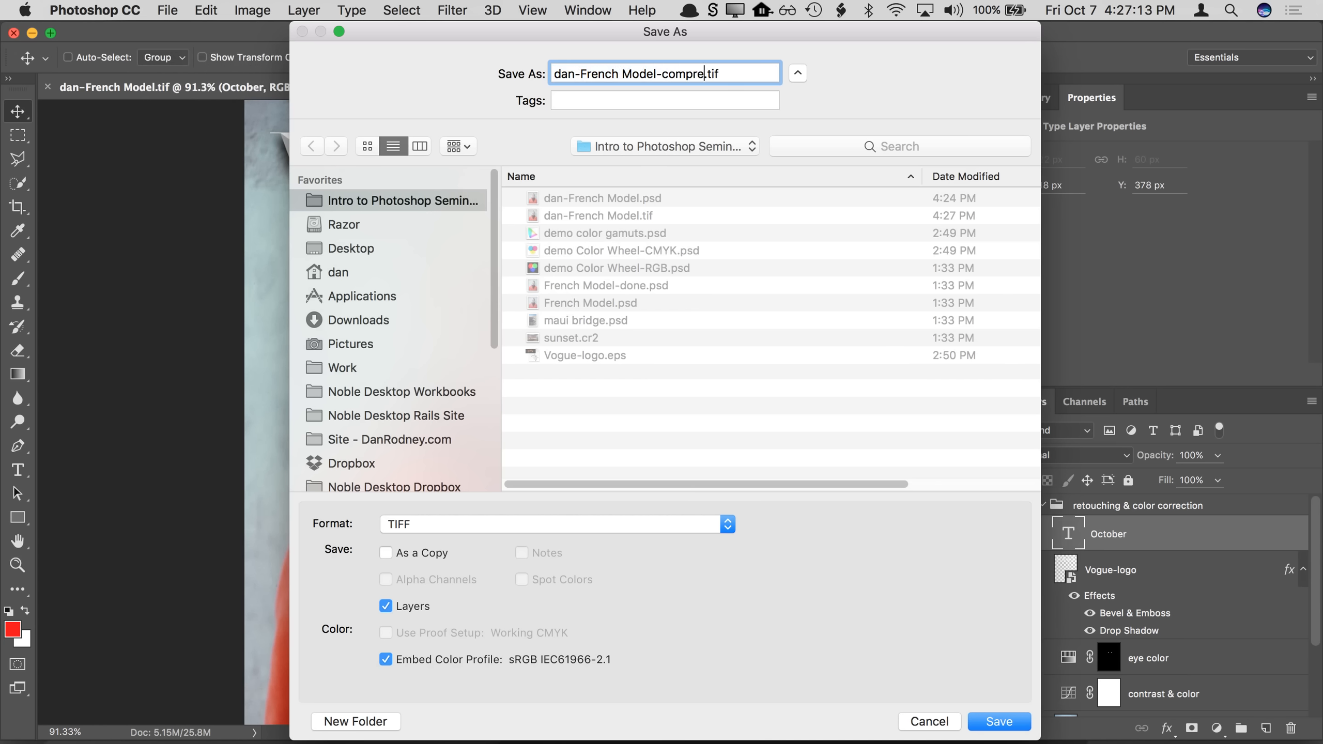
{"action": "type", "text": "ssed"}
{"action": "key", "text": "Return"}
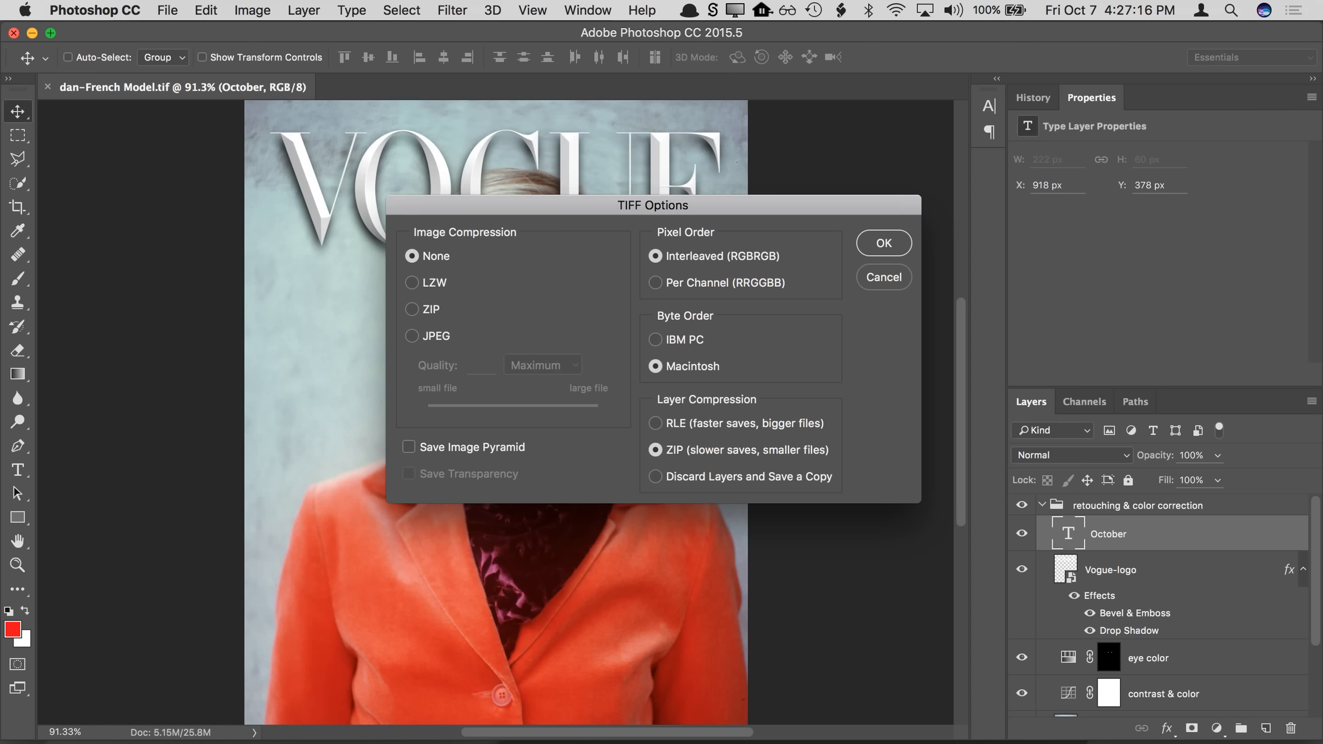
Step: Apply LZW image compression to the new TIFF, finish saving it, and close the document
{"action": "left_click", "coordinate": [440, 283]}
{"action": "left_click", "coordinate": [883, 244]}
{"action": "key", "text": "super+w"}
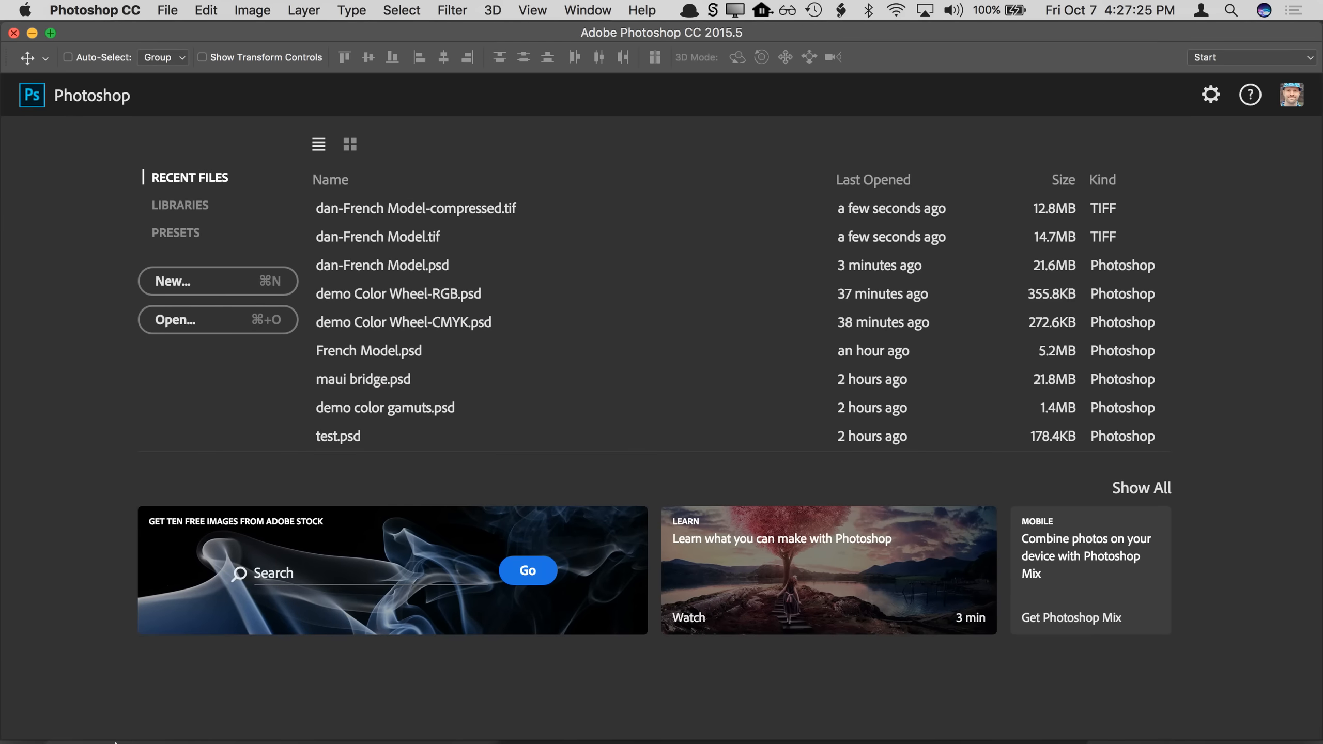
Step: Switch to Finder and enlarge the Intro to Photoshop Seminar Files window to show the full Size and Kind columns
{"action": "left_click", "coordinate": [52, 714]}
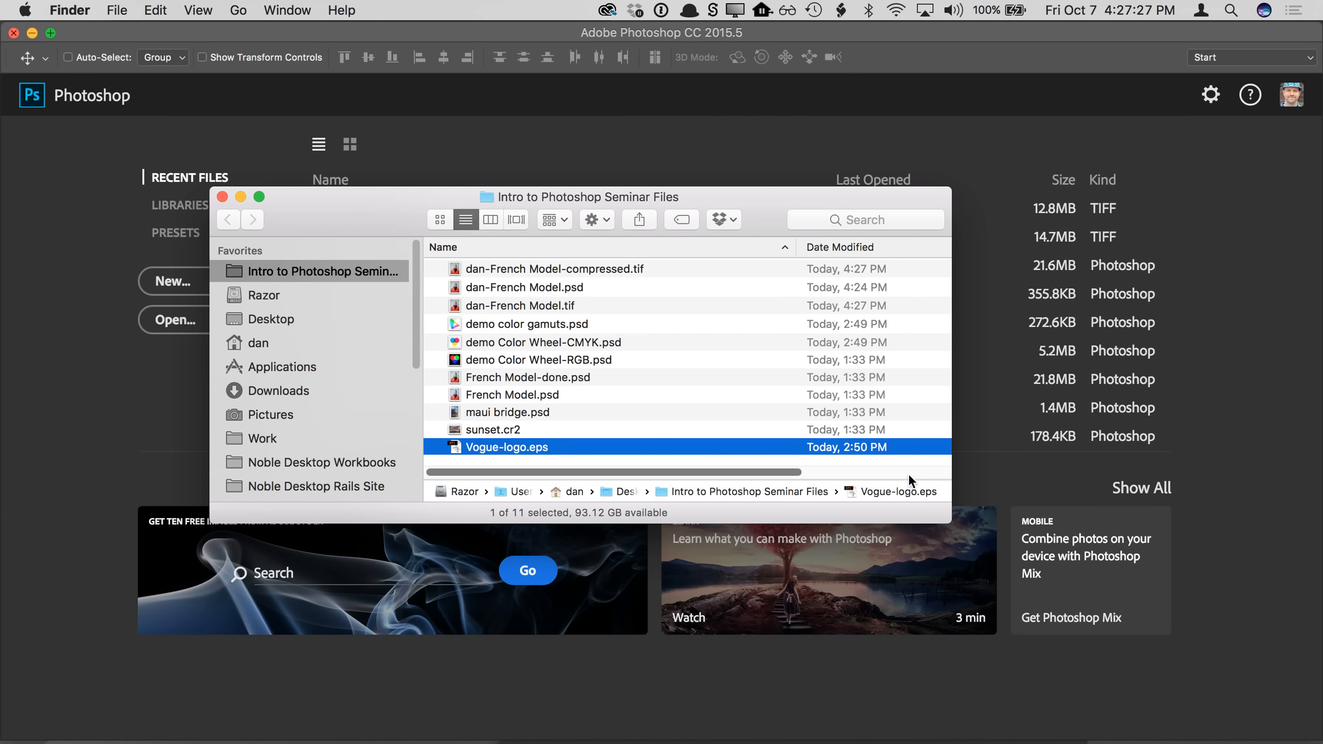
{"action": "left_click_drag", "start_coordinate": [949, 522], "coordinate": [1107, 661]}
{"action": "left_click_drag", "start_coordinate": [783, 226], "coordinate": [801, 226]}
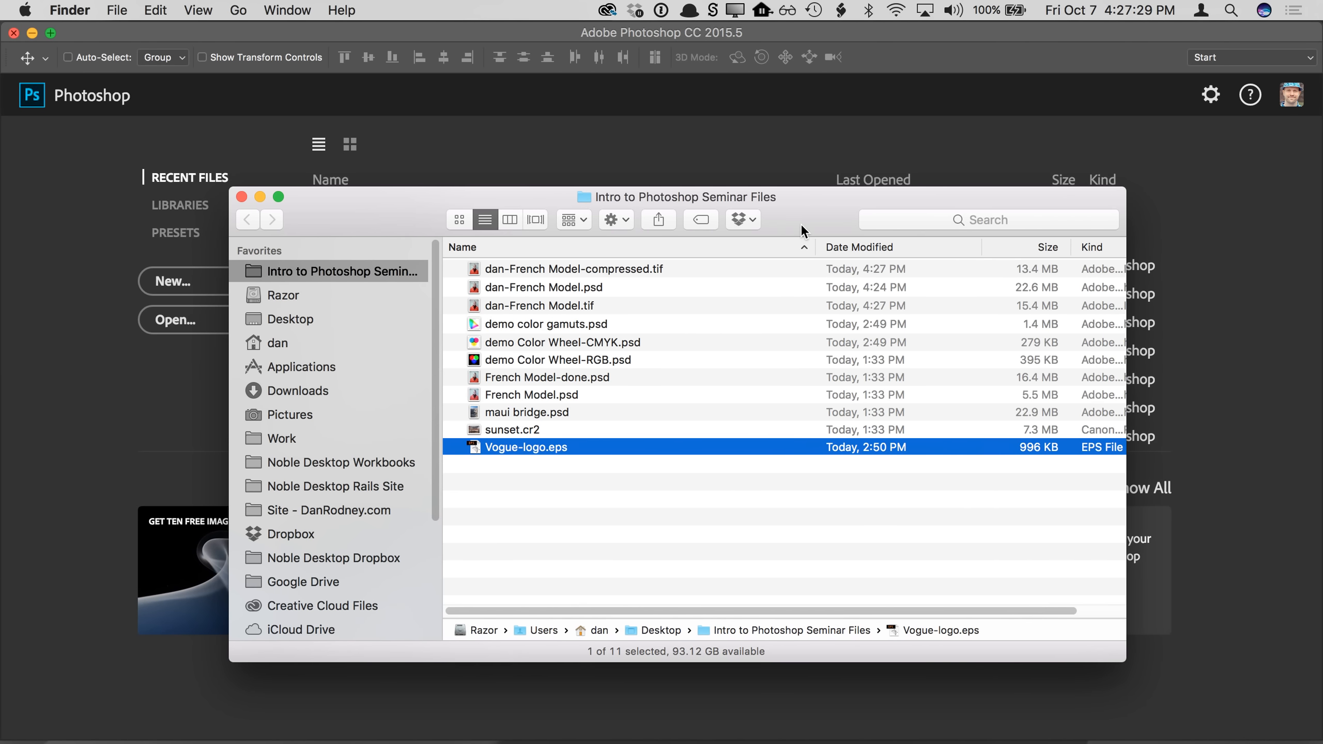
{"action": "left_click", "coordinate": [701, 269]}
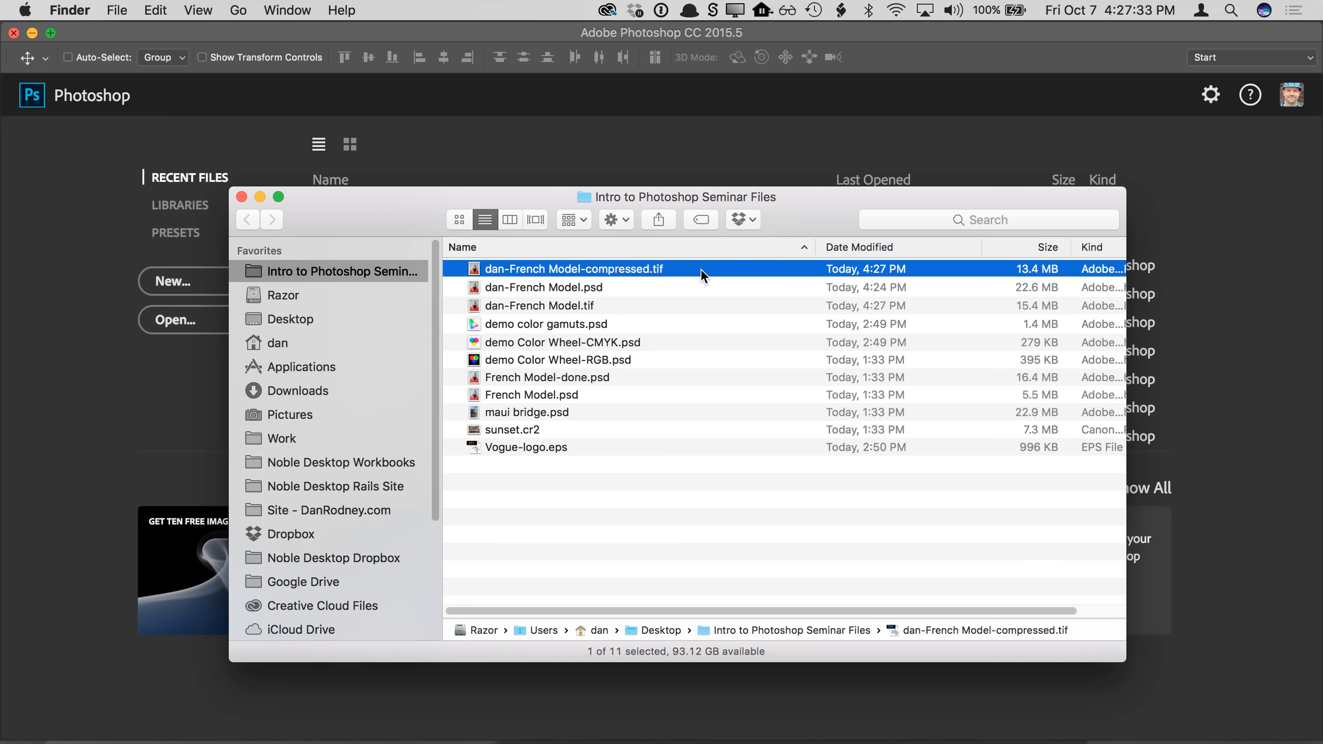
{"action": "left_click_drag", "start_coordinate": [802, 211], "coordinate": [764, 219]}
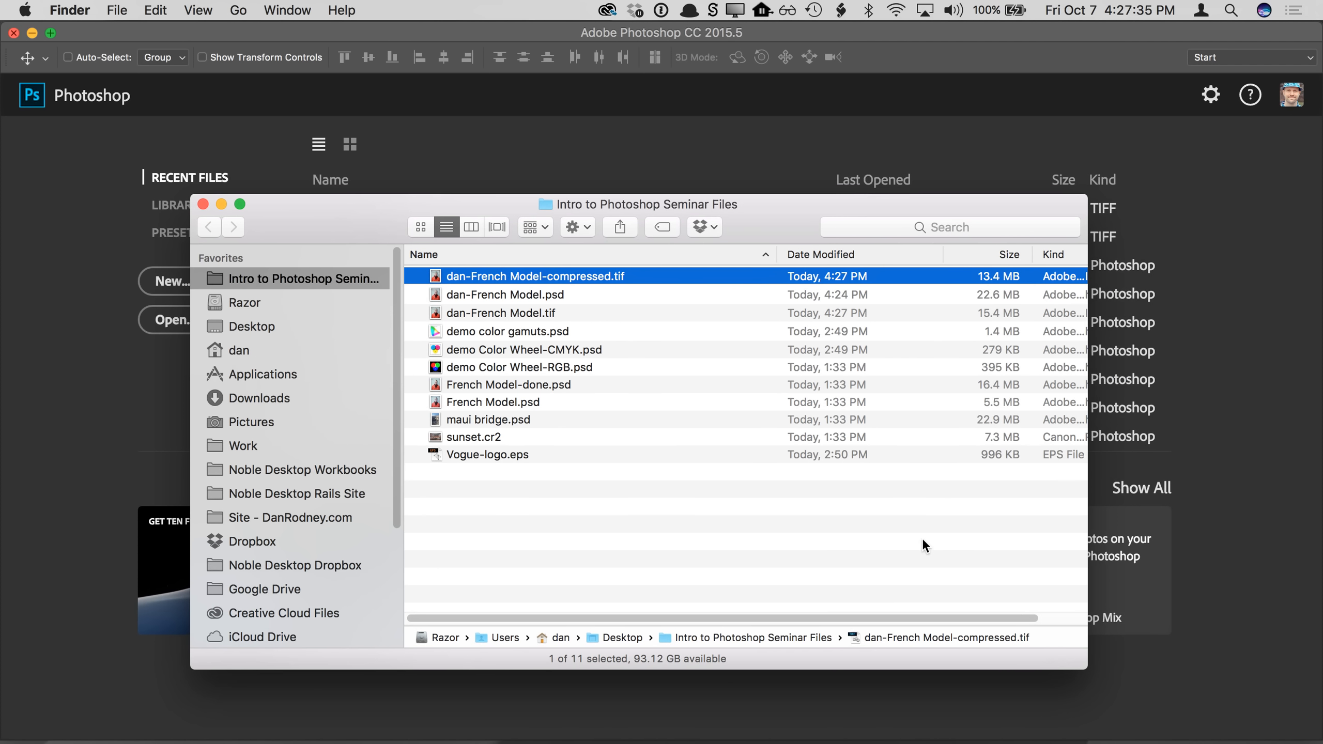
{"action": "left_click_drag", "start_coordinate": [1088, 669], "coordinate": [1145, 648]}
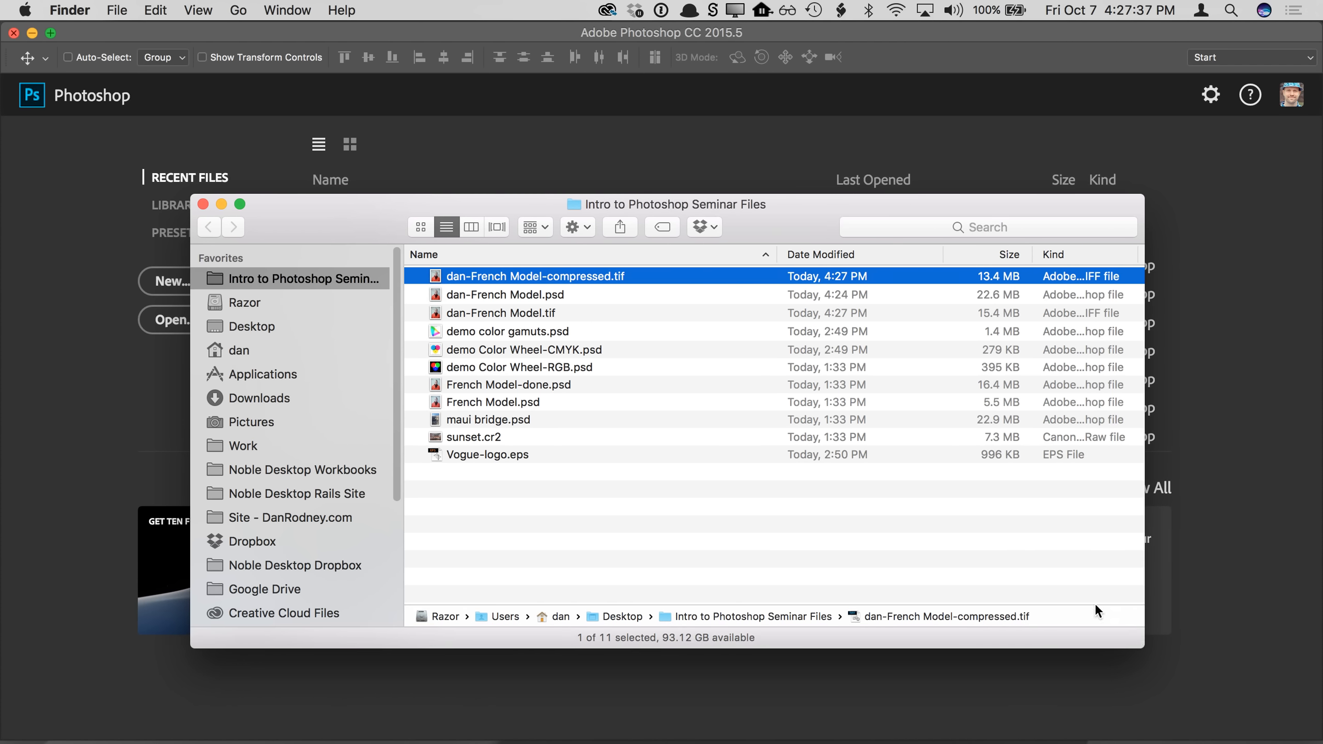
Step: Compare the file sizes of dan-French Model-compressed.tif, dan-French Model.psd and dan-French Model.tif
{"action": "left_click", "coordinate": [651, 311], "text": "super"}
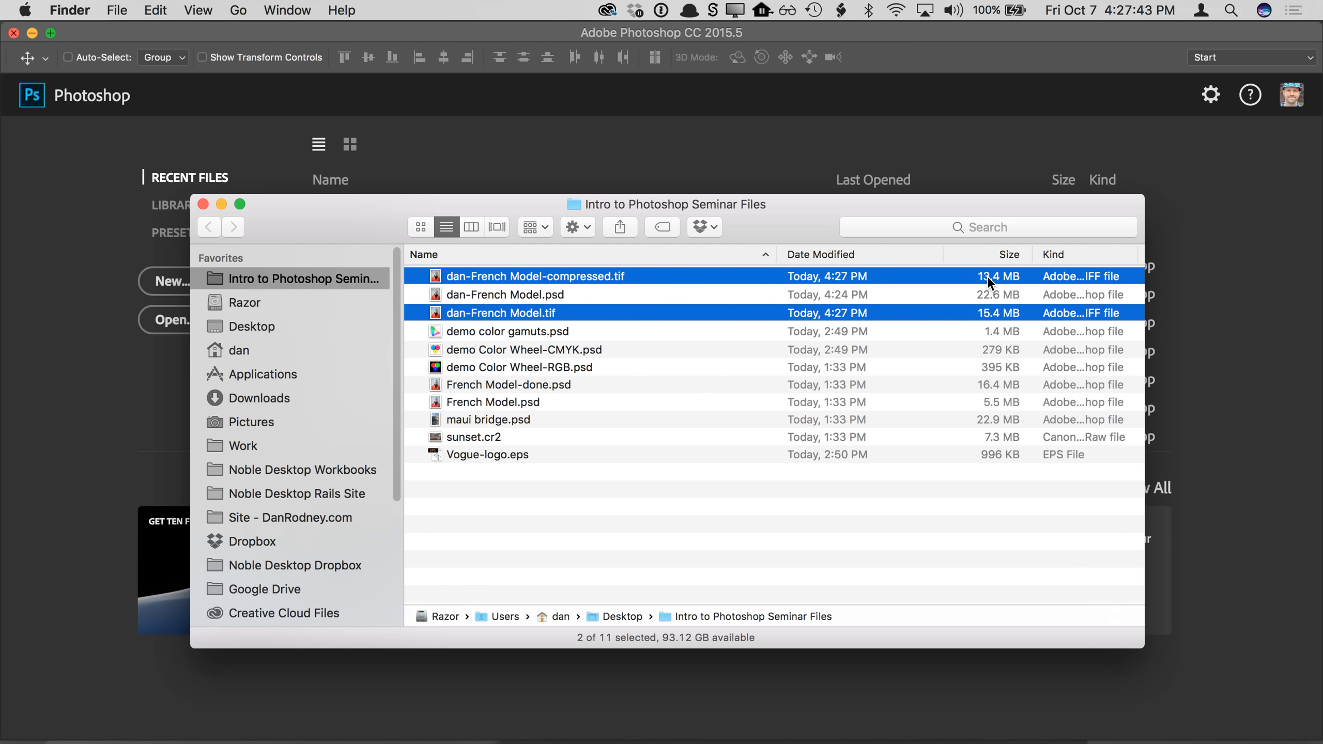
{"action": "left_click", "coordinate": [924, 300]}
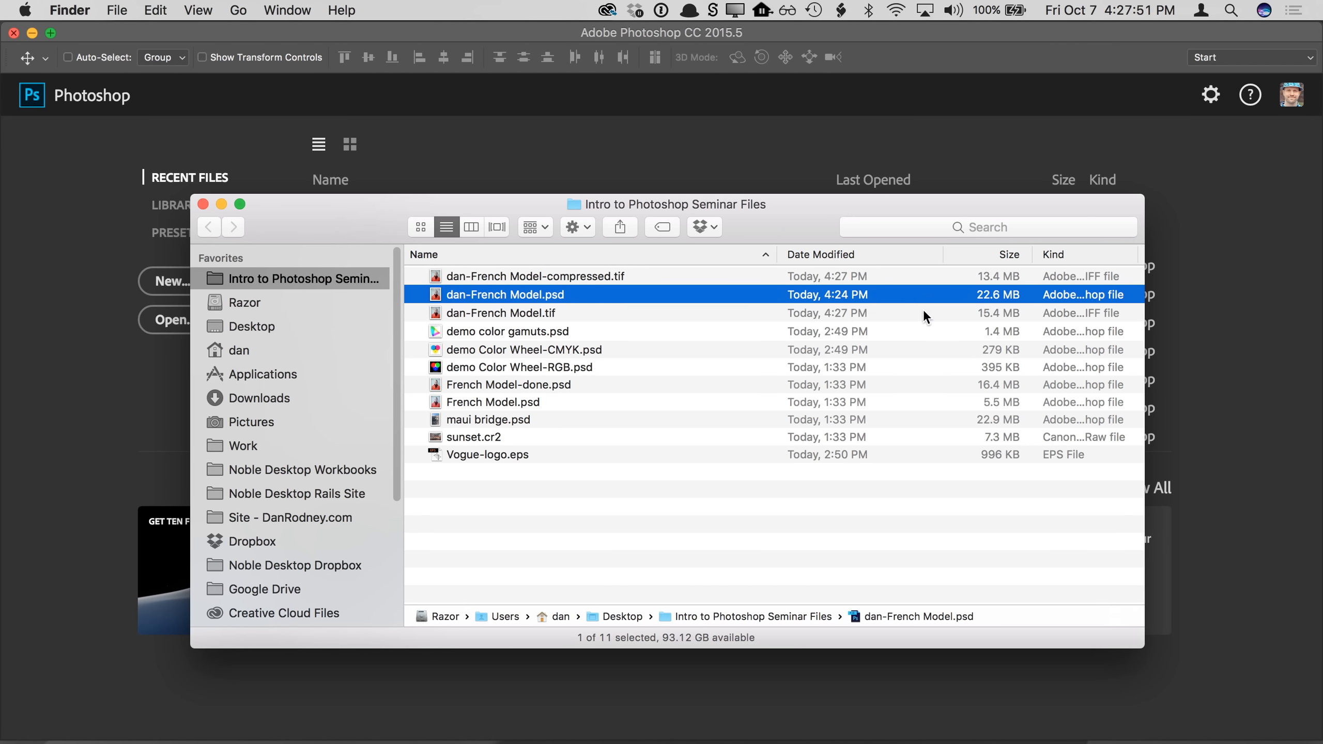
{"action": "left_click", "coordinate": [923, 311]}
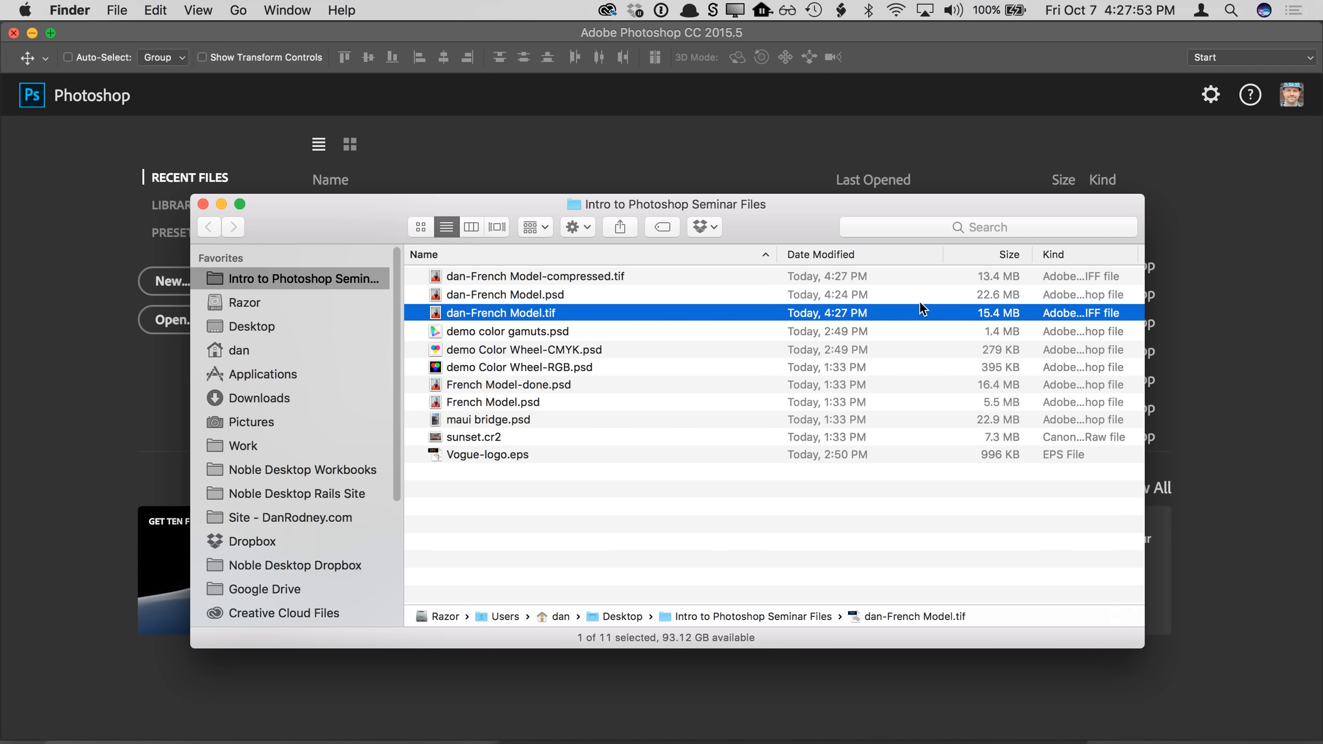
{"action": "left_click", "coordinate": [920, 300]}
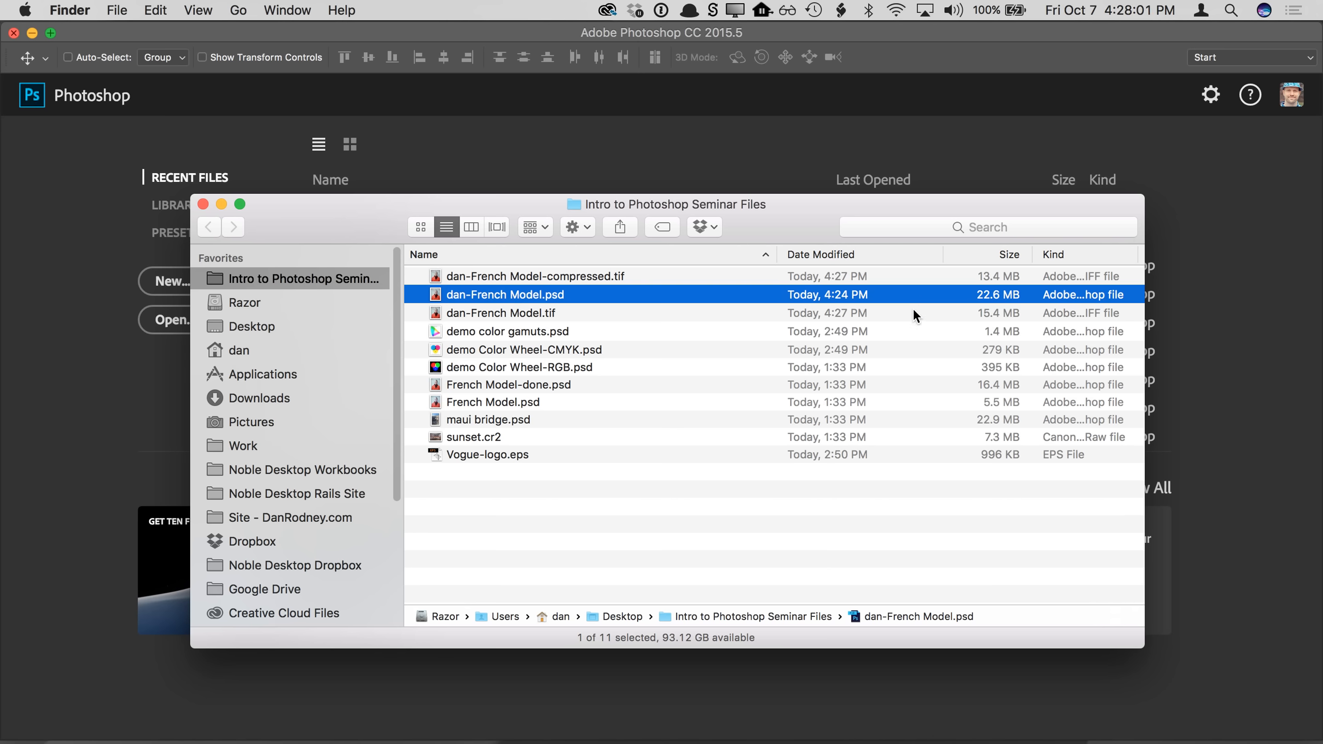
{"action": "left_click", "coordinate": [913, 308]}
{"action": "left_click", "coordinate": [906, 295]}
{"action": "left_click", "coordinate": [897, 277]}
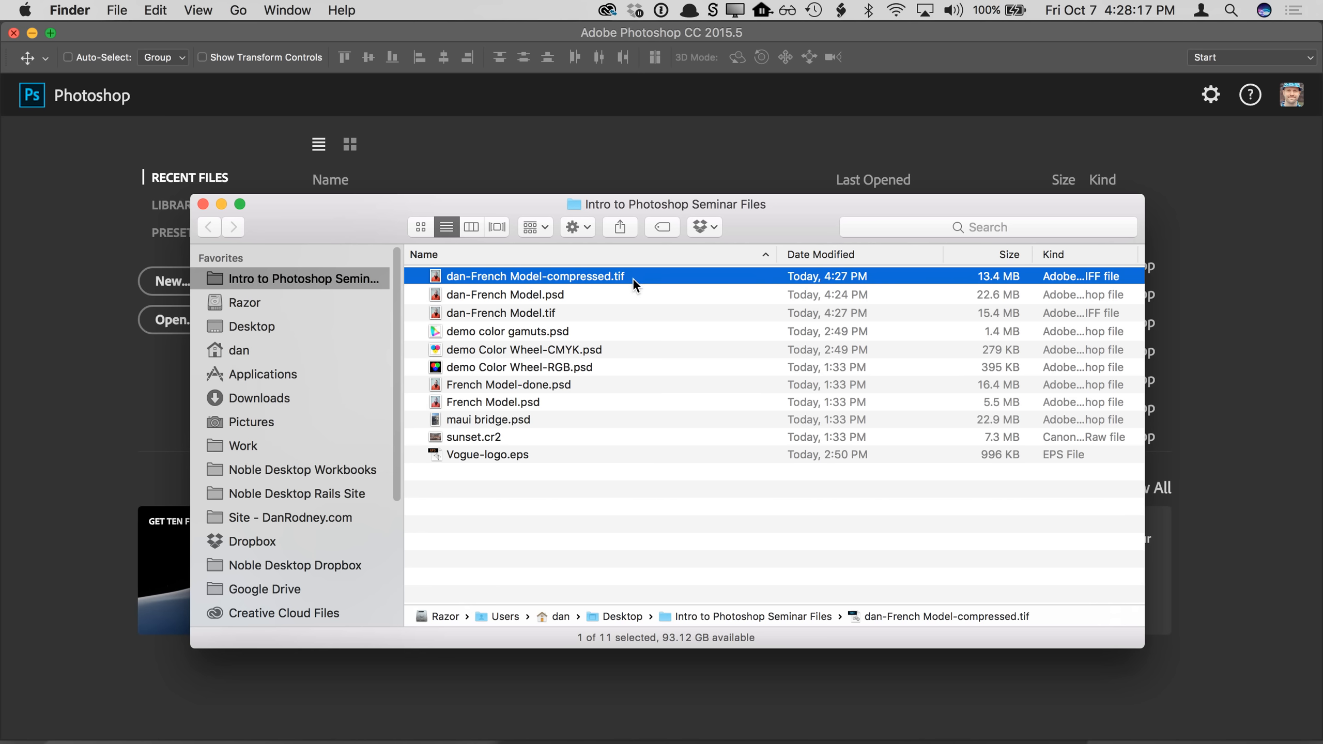
{"action": "left_click", "coordinate": [614, 296]}
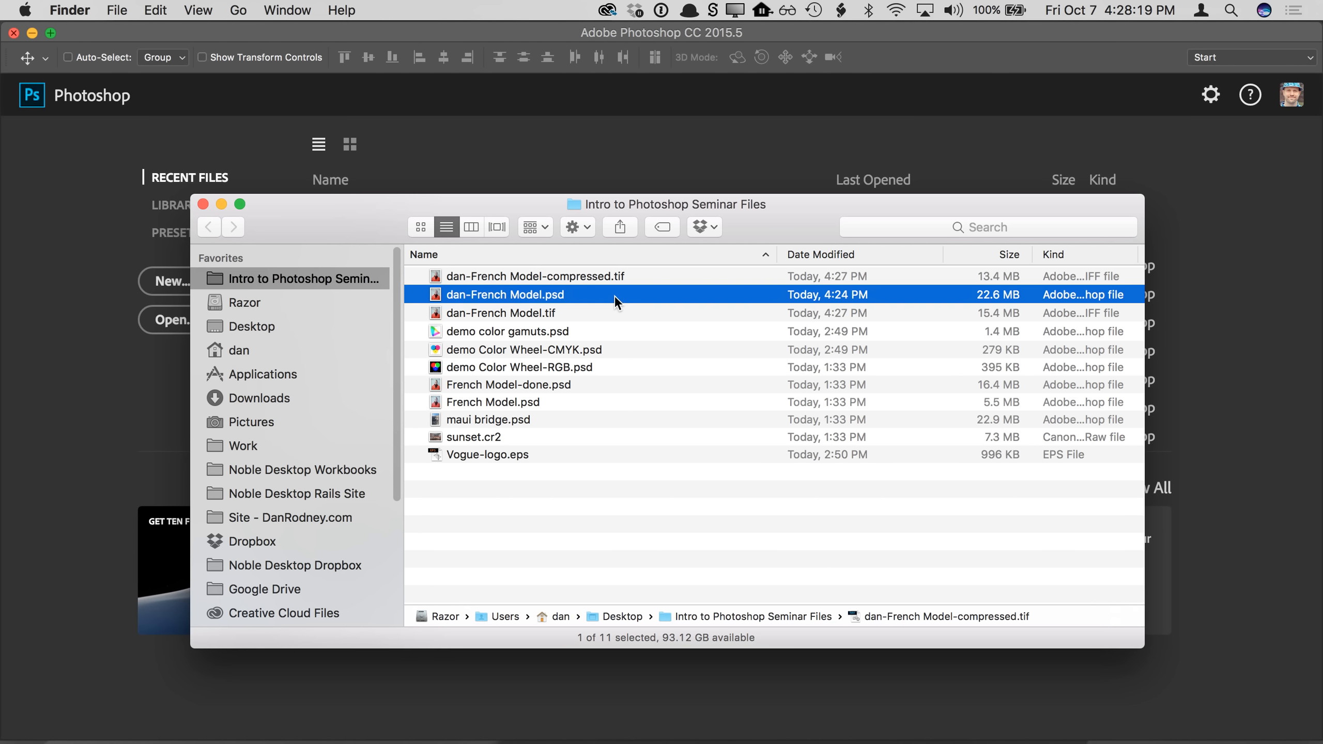
{"action": "left_click", "coordinate": [606, 314]}
{"action": "left_click", "coordinate": [608, 297]}
{"action": "left_click", "coordinate": [594, 315], "text": "shift"}
{"action": "left_click", "coordinate": [606, 277], "text": "shift"}
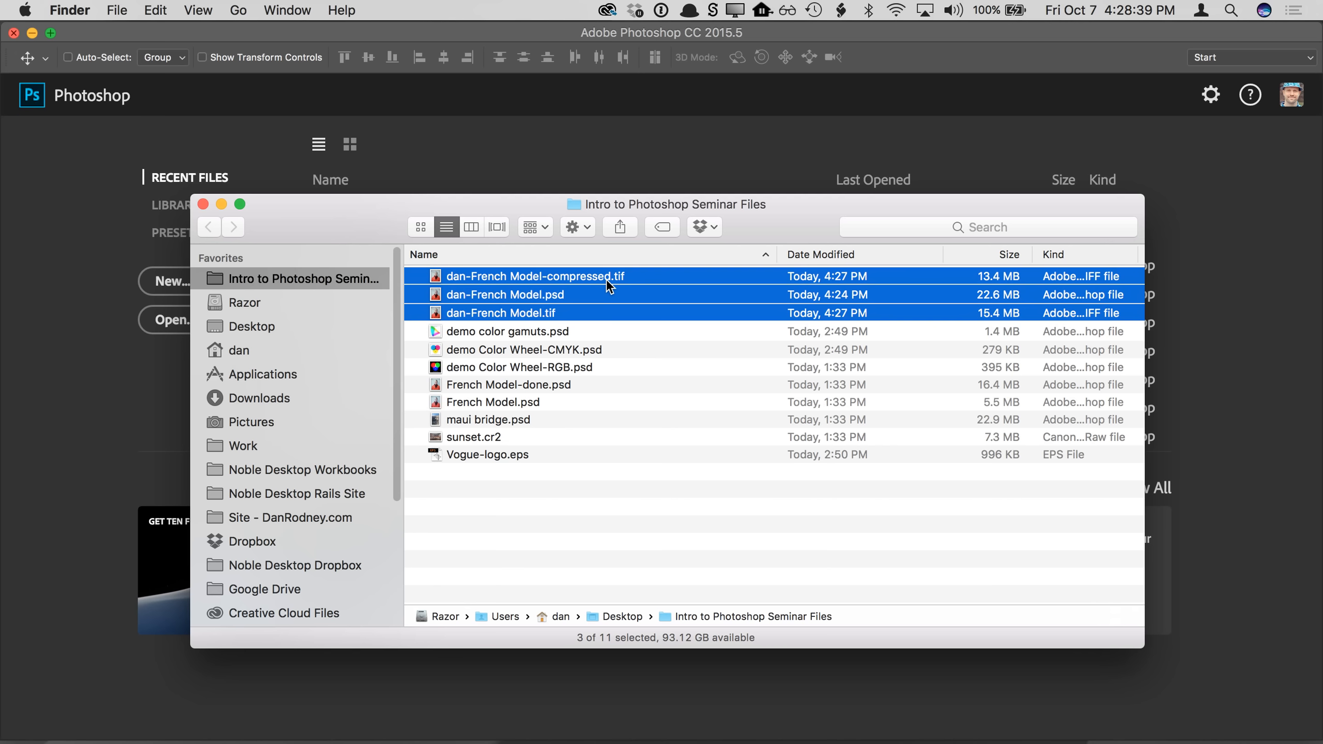
{"action": "left_click", "coordinate": [570, 480]}
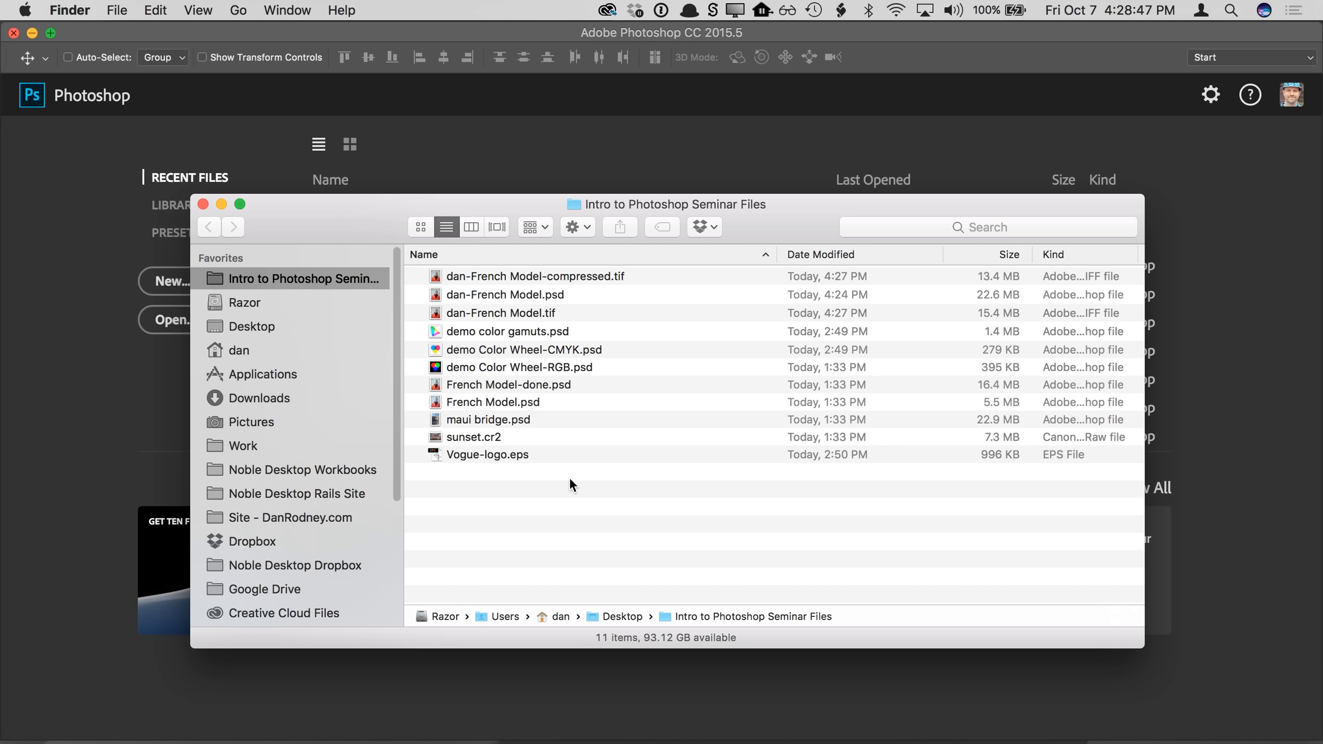
Step: Open dan-French Model.psd in Photoshop to view it, and close its window
{"action": "double_click", "coordinate": [620, 296]}
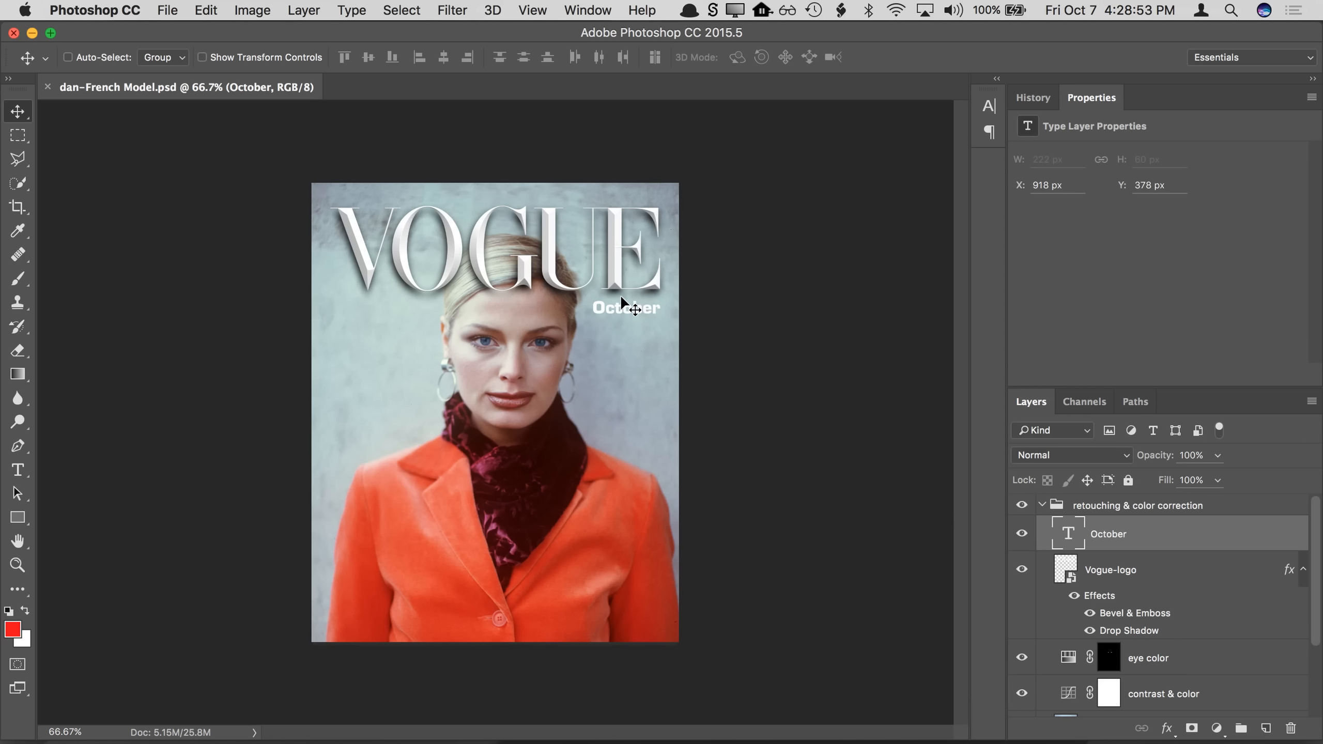
{"action": "left_click", "coordinate": [14, 34]}
{"action": "left_click", "coordinate": [586, 463]}
Step: Open maui bridge.psd in Photoshop and bring up its Image Size settings
{"action": "left_click", "coordinate": [546, 418]}
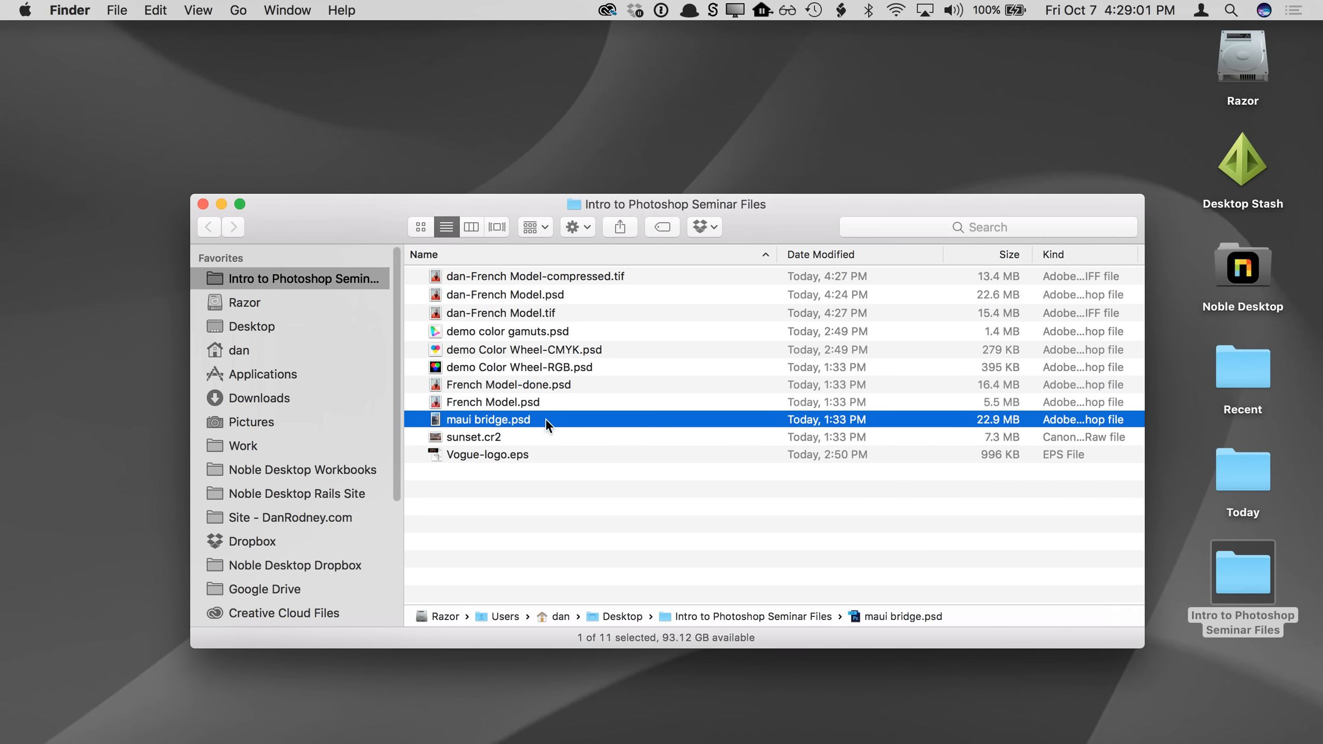
{"action": "double_click", "coordinate": [528, 420]}
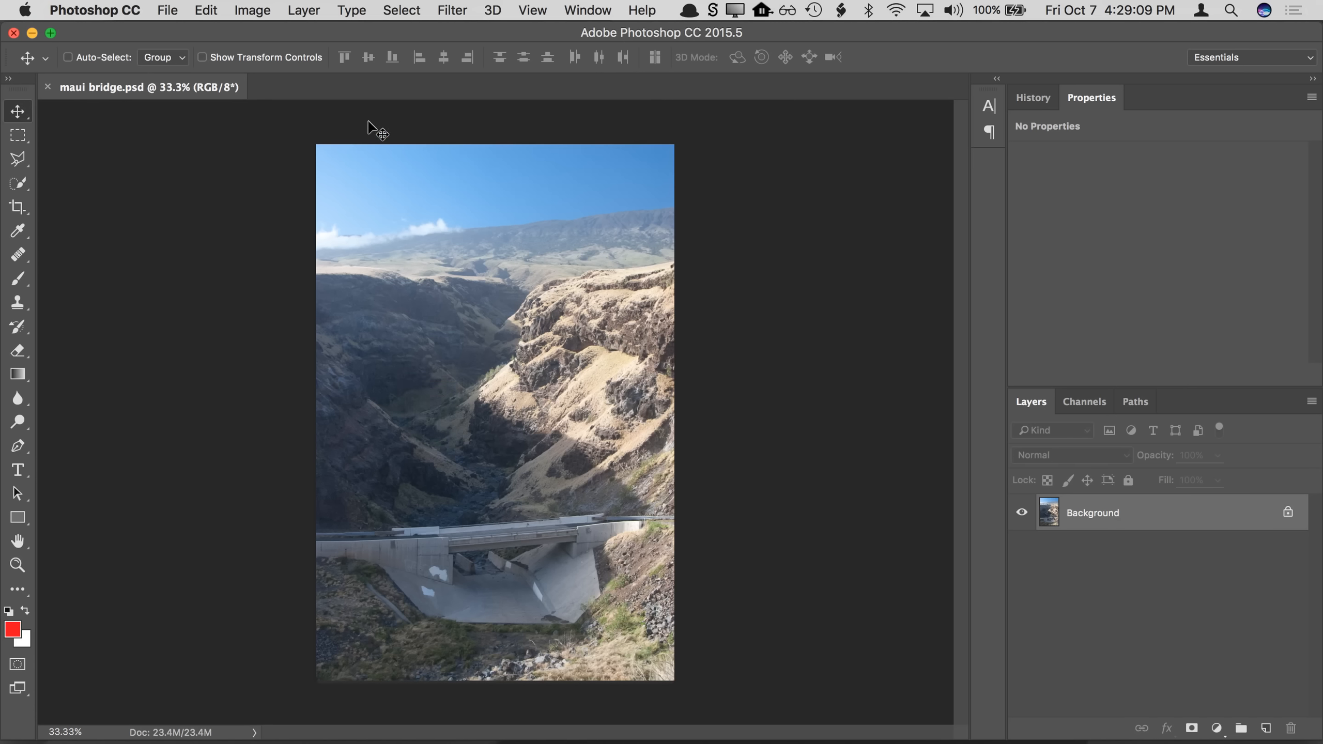
{"action": "left_click", "coordinate": [252, 12]}
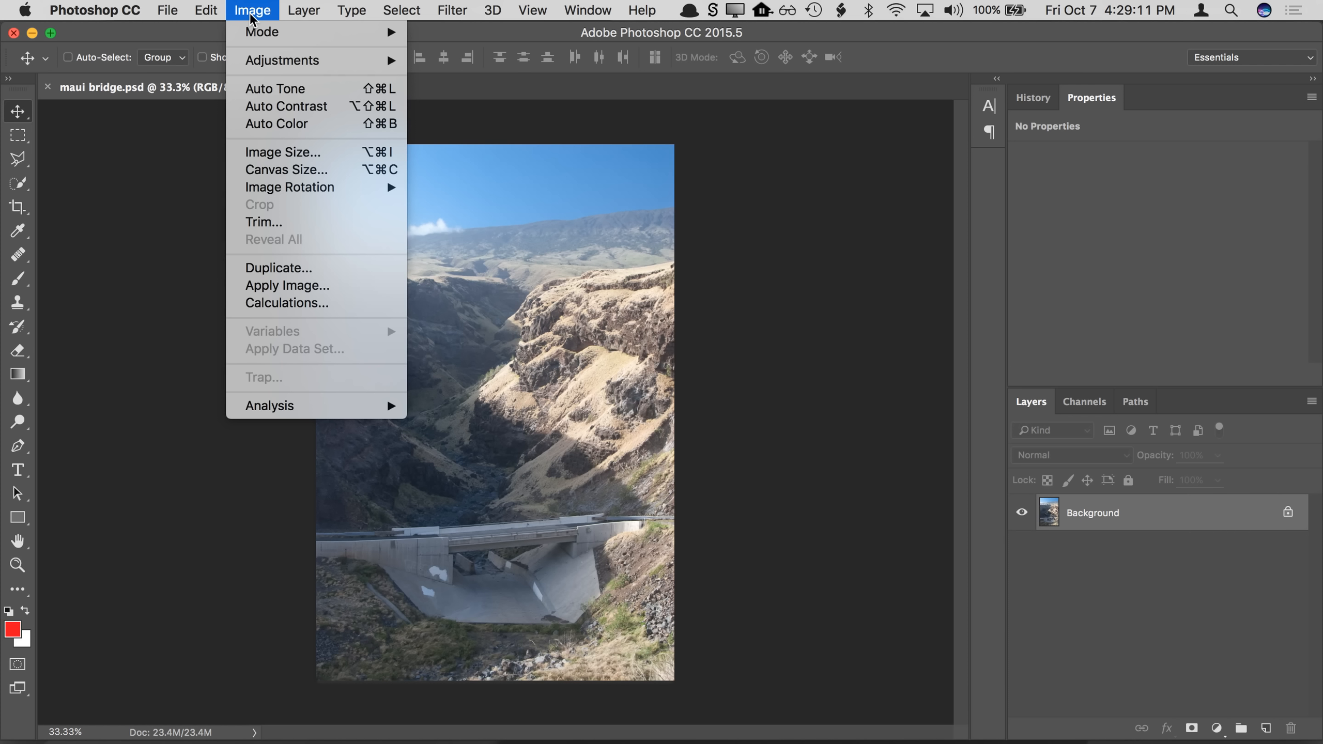
{"action": "left_click", "coordinate": [284, 164]}
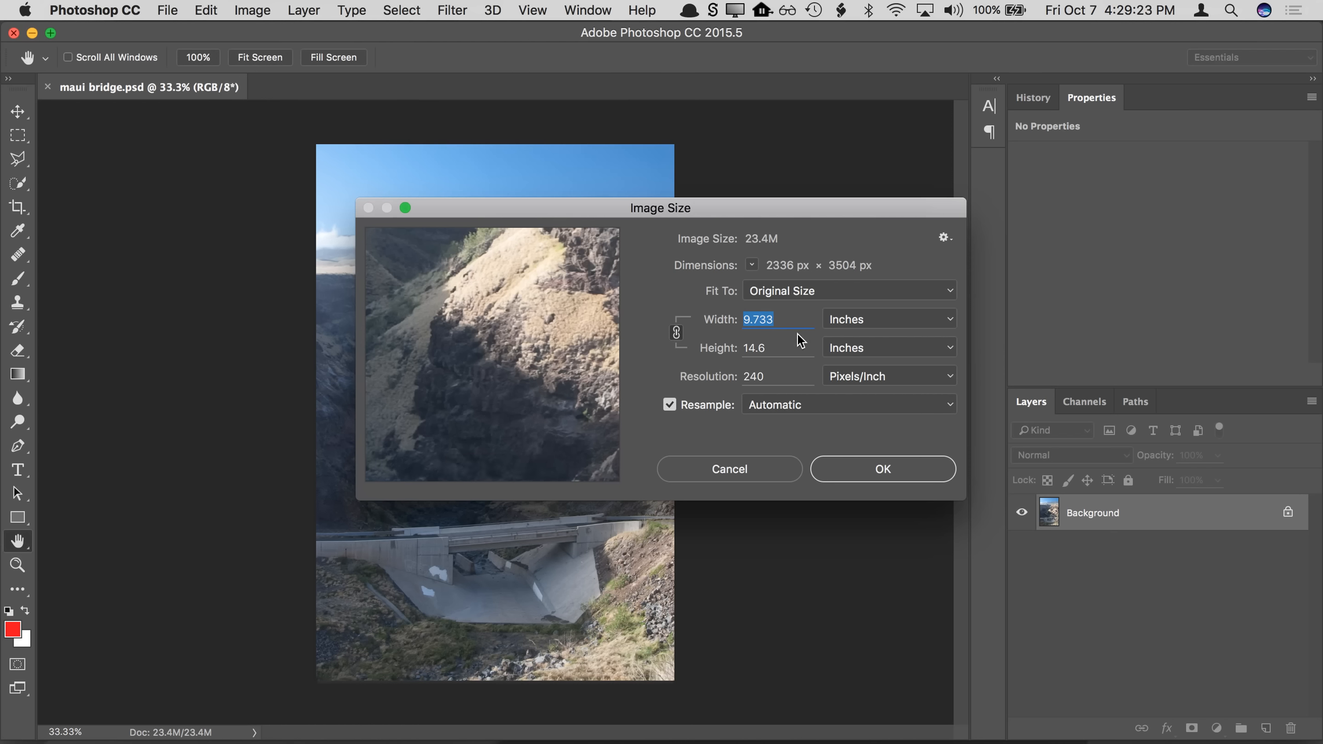
Step: Turn off resampling and set the bridge photo's resolution to 300 pixels/inch
{"action": "key", "text": "Tab"}
{"action": "key", "text": "Tab"}
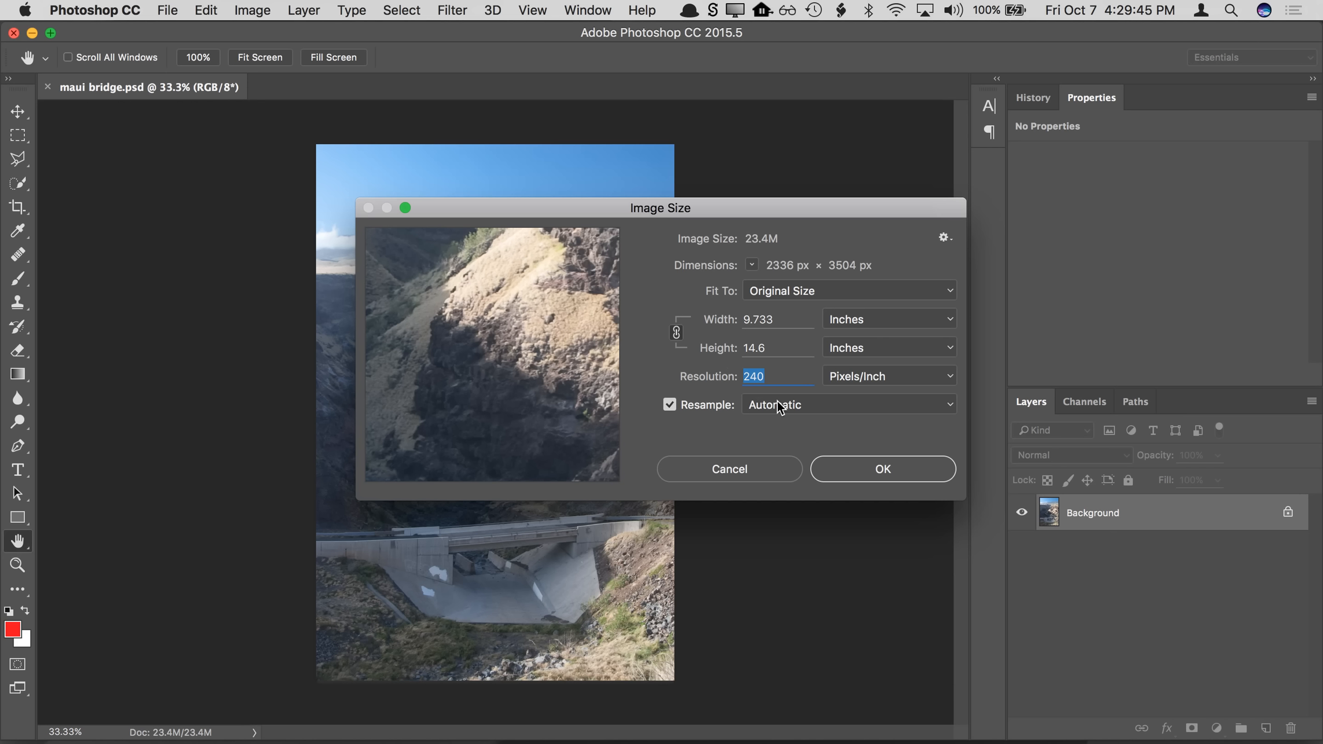
{"action": "left_click", "coordinate": [695, 405]}
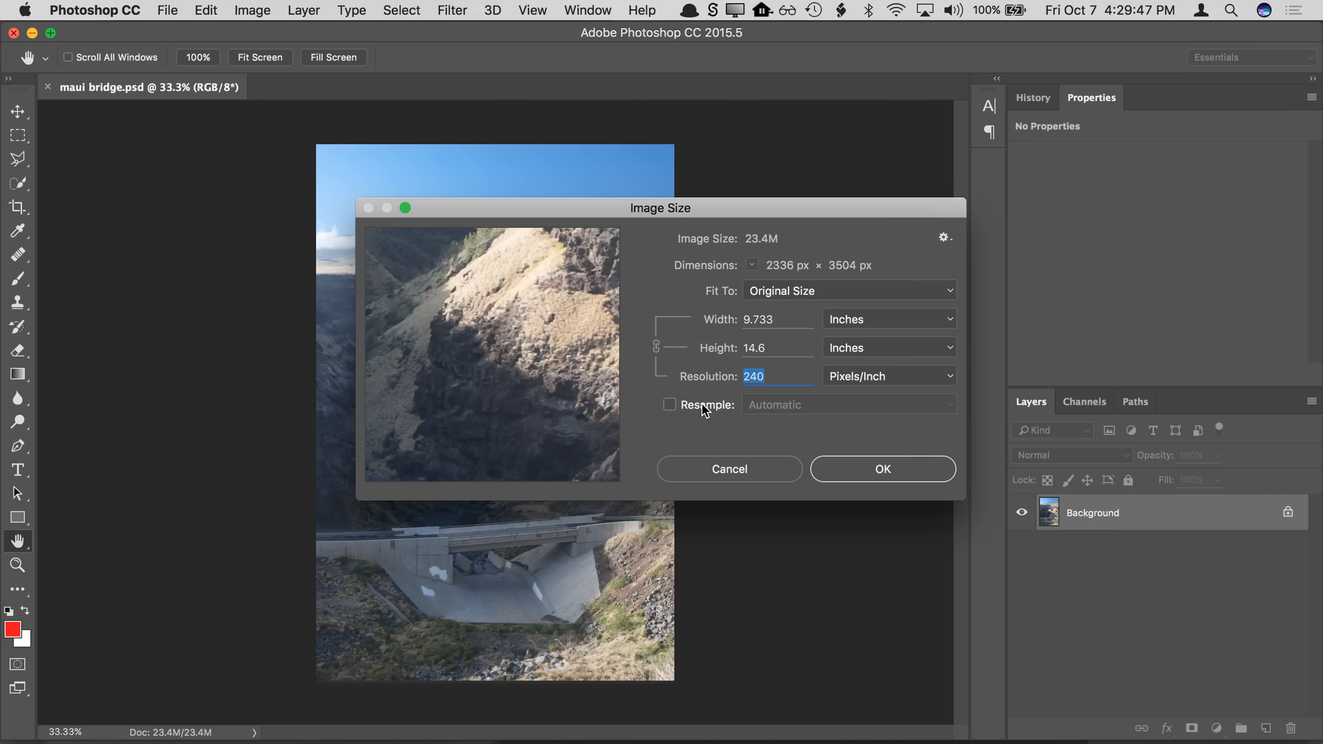
{"action": "type", "text": "300"}
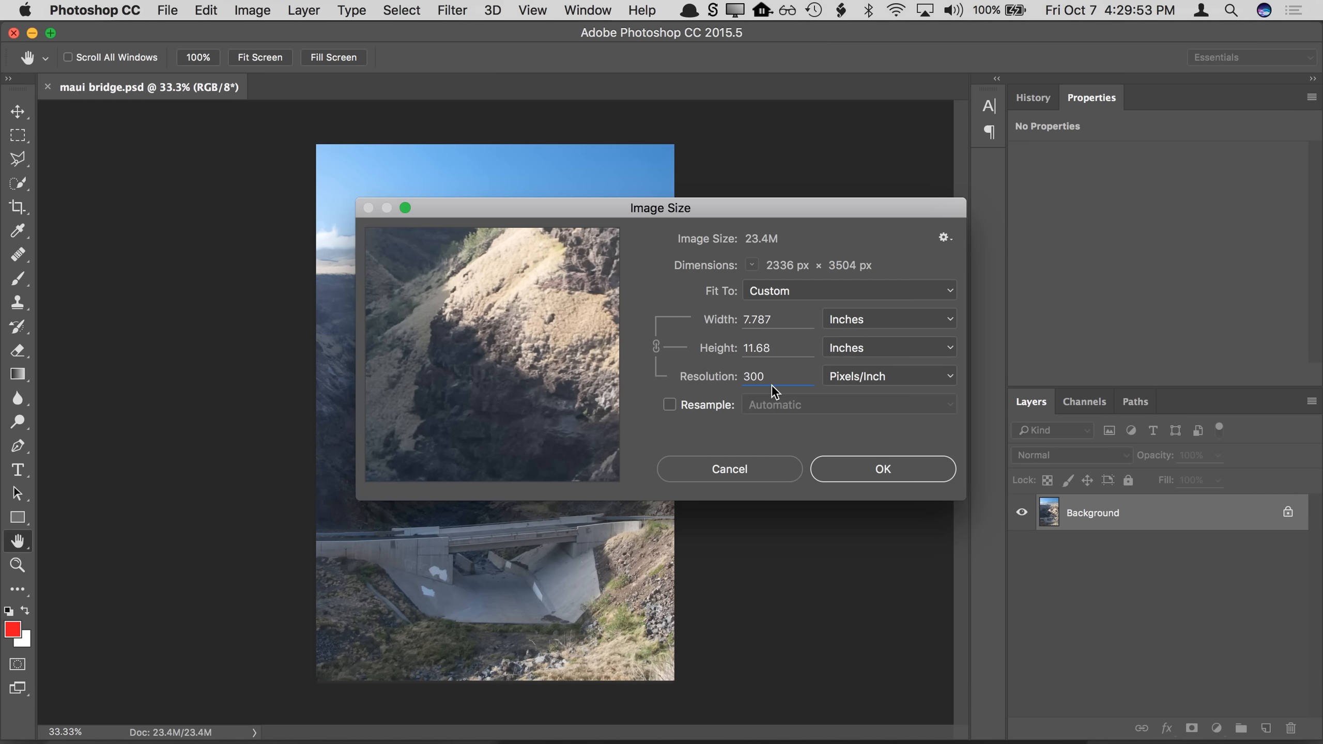
{"action": "double_click", "coordinate": [761, 375]}
Step: Set the bridge photo's width to 8 inches without resampling, and check the linked height and resolution
{"action": "double_click", "coordinate": [776, 318]}
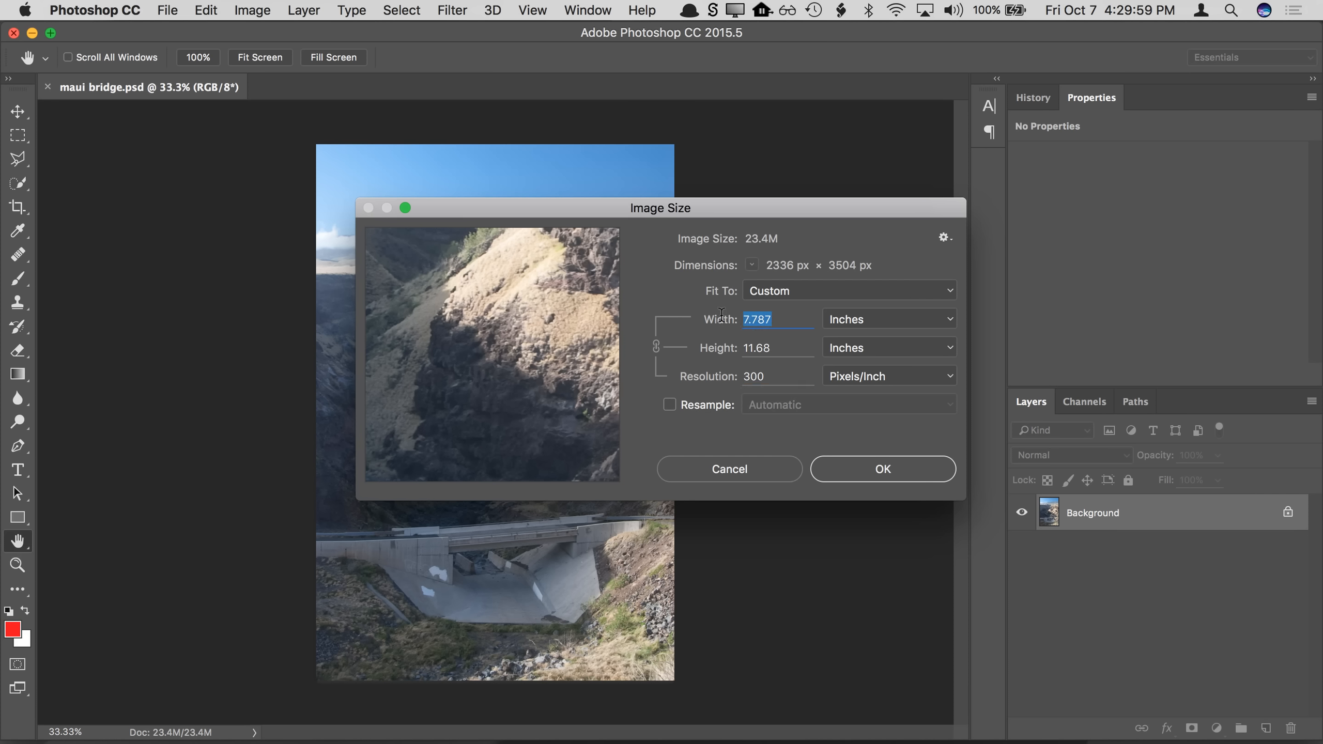
{"action": "double_click", "coordinate": [784, 345]}
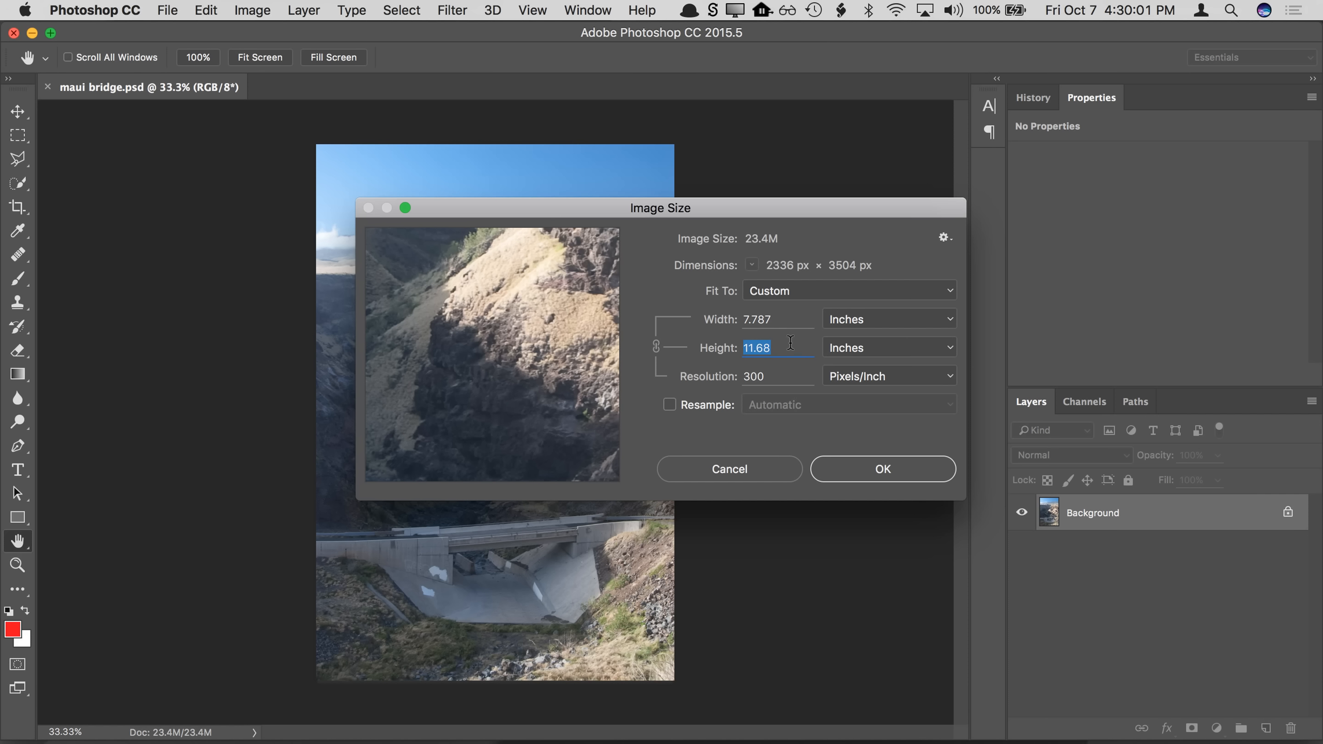
{"action": "left_click_drag", "start_coordinate": [779, 320], "coordinate": [721, 316]}
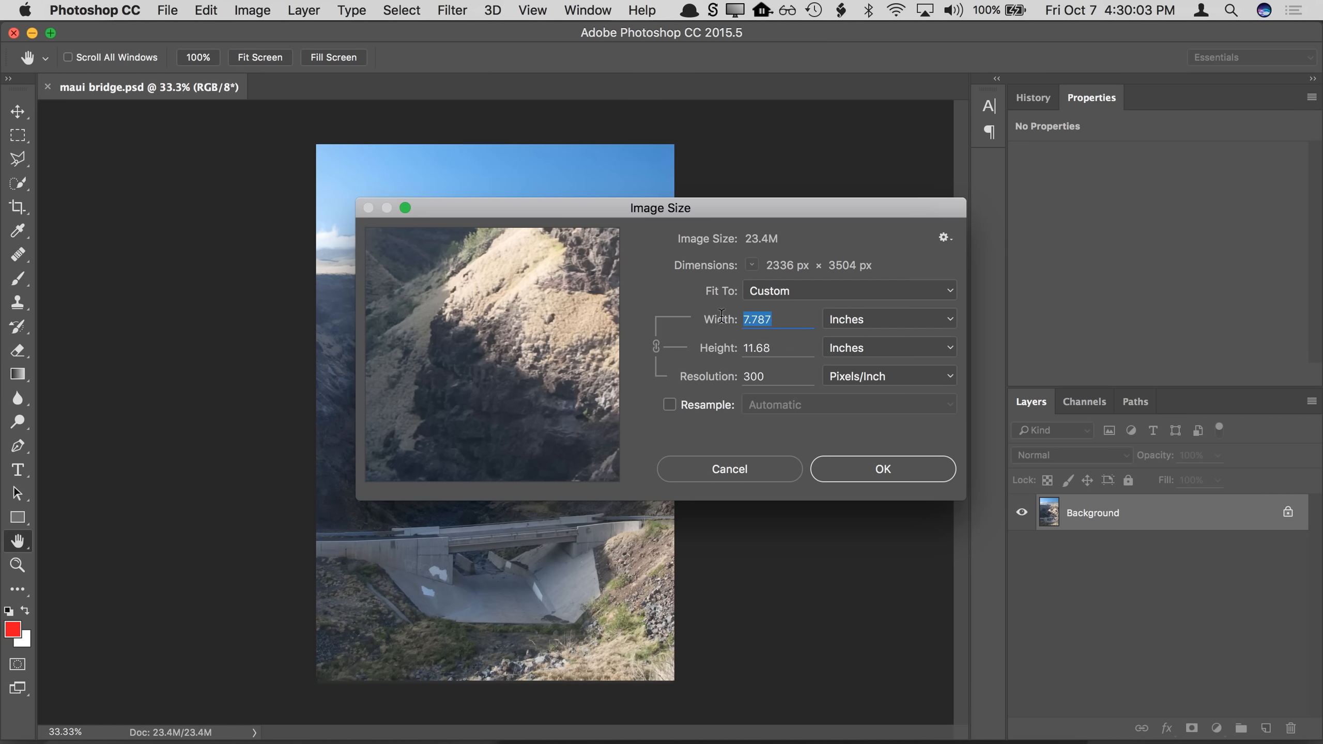
{"action": "type", "text": "8"}
{"action": "double_click", "coordinate": [768, 349]}
{"action": "double_click", "coordinate": [776, 379]}
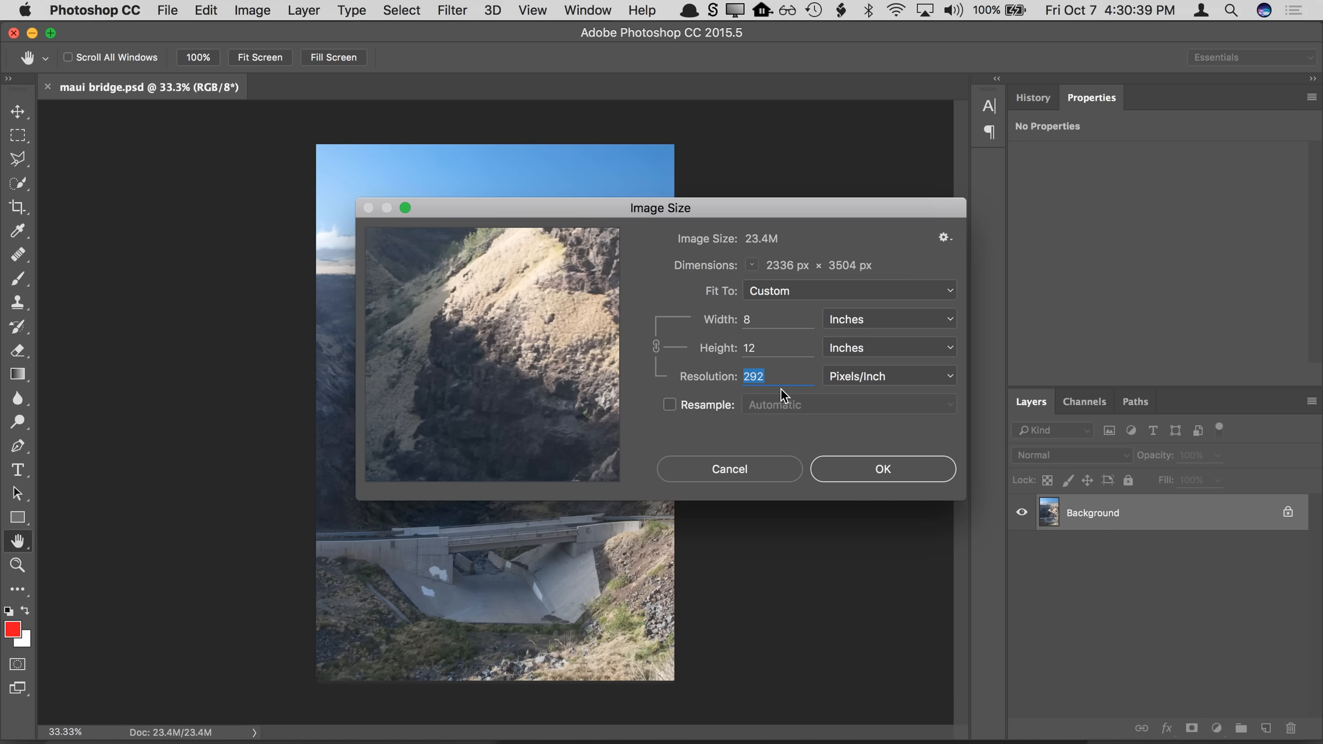
Step: Turn on resampling and set the resolution to 600 pixels/inch, keeping the 8-inch width
{"action": "left_click", "coordinate": [717, 407]}
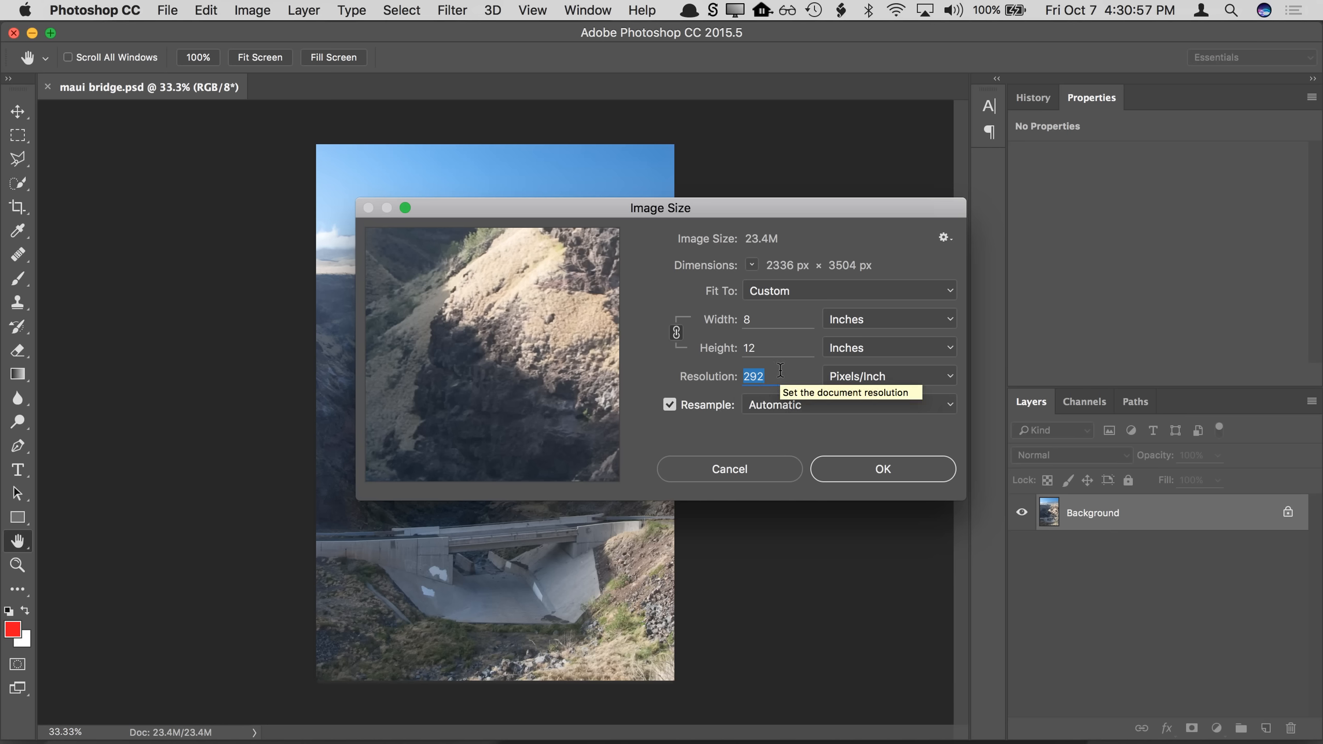
{"action": "type", "text": "600"}
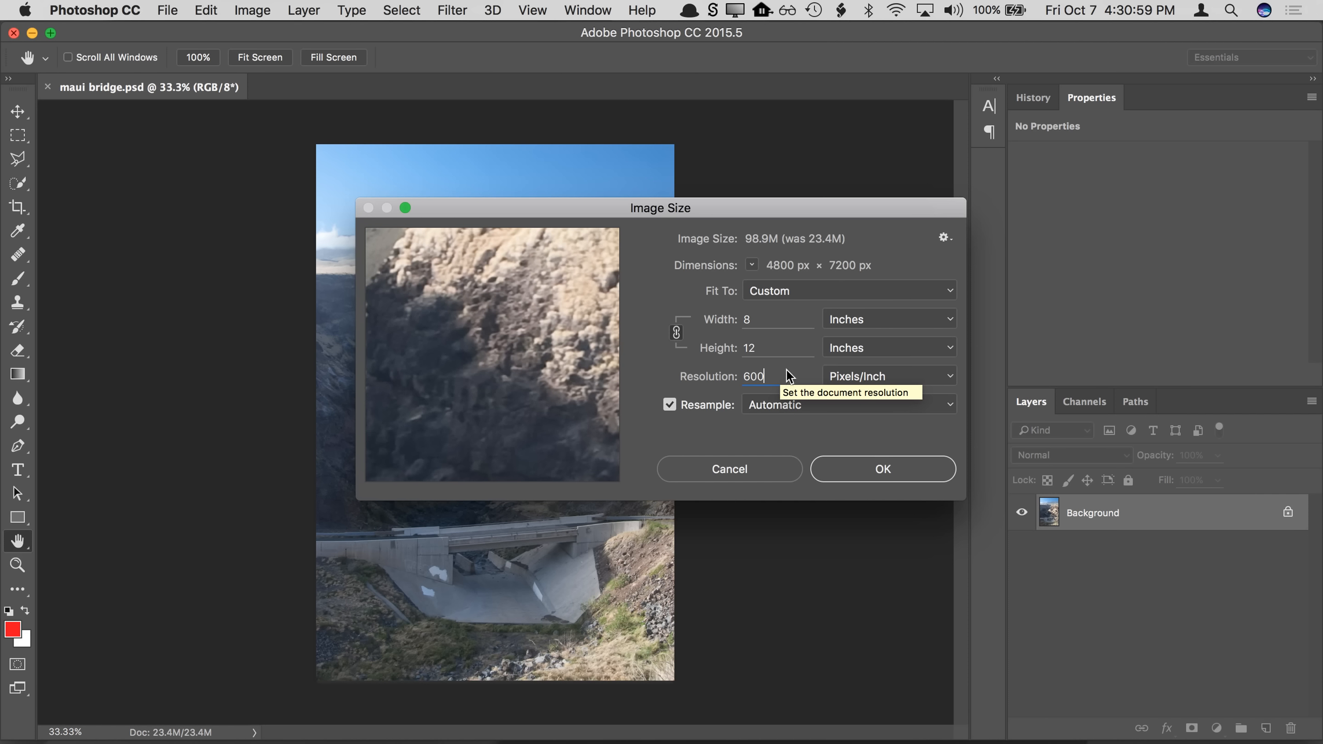
{"action": "left_click", "coordinate": [764, 316]}
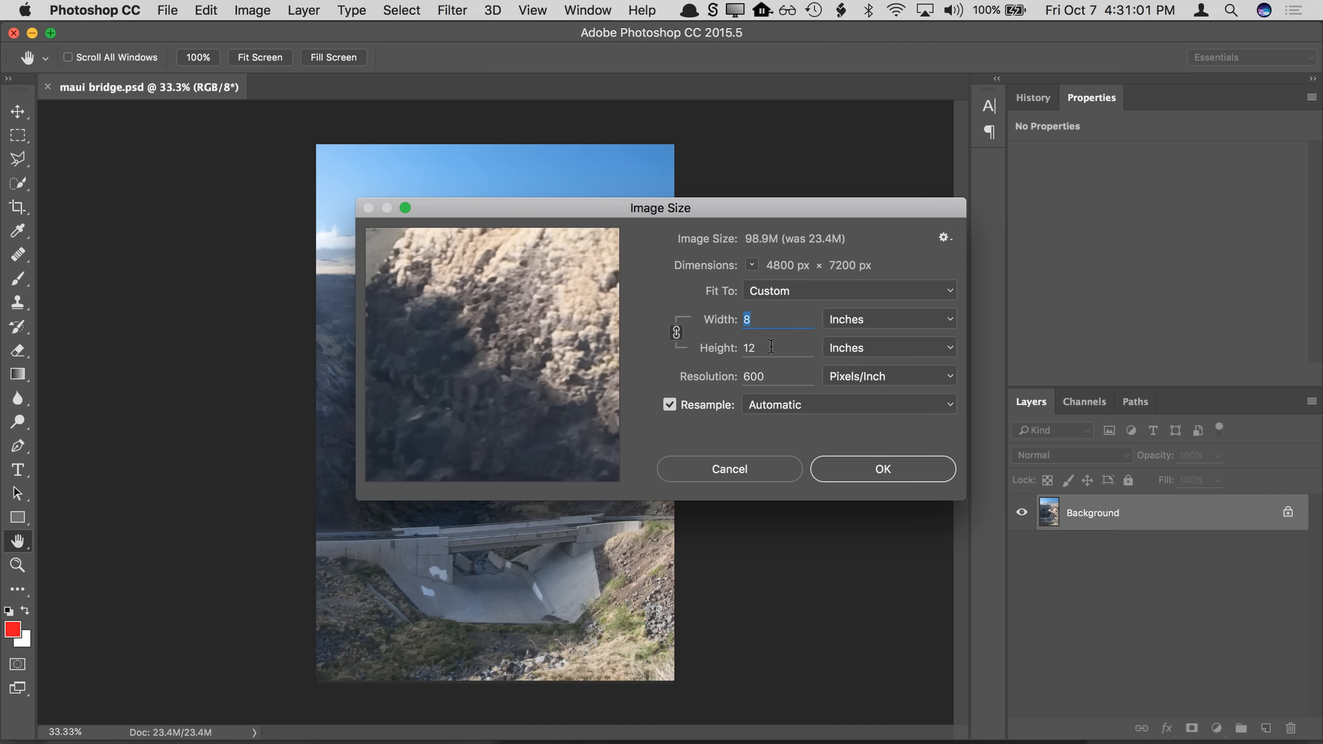
Step: Try a resampled resolution of 1 pixel/inch at the 8-inch width, and replace it with 300 pixels/inch
{"action": "left_click", "coordinate": [770, 373]}
{"action": "type", "text": "1"}
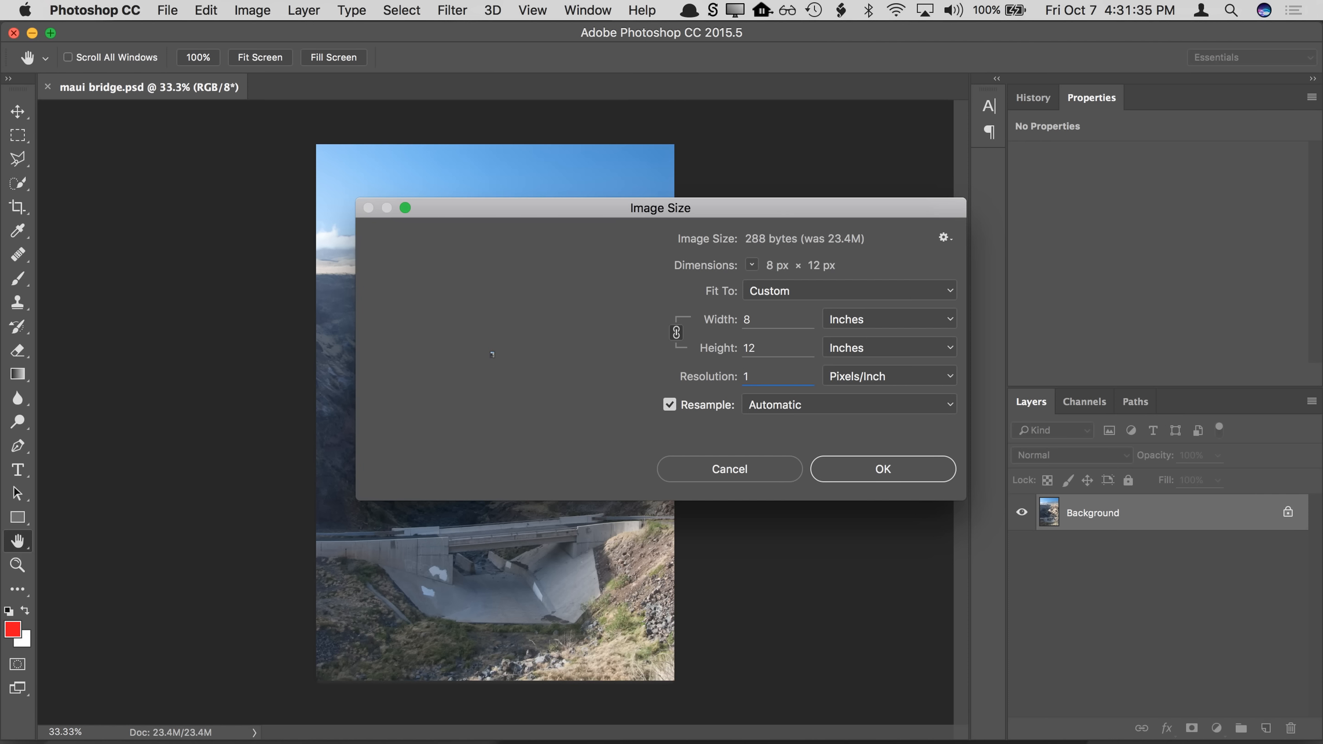
{"action": "key", "text": "BackSpace"}
{"action": "type", "text": "300"}
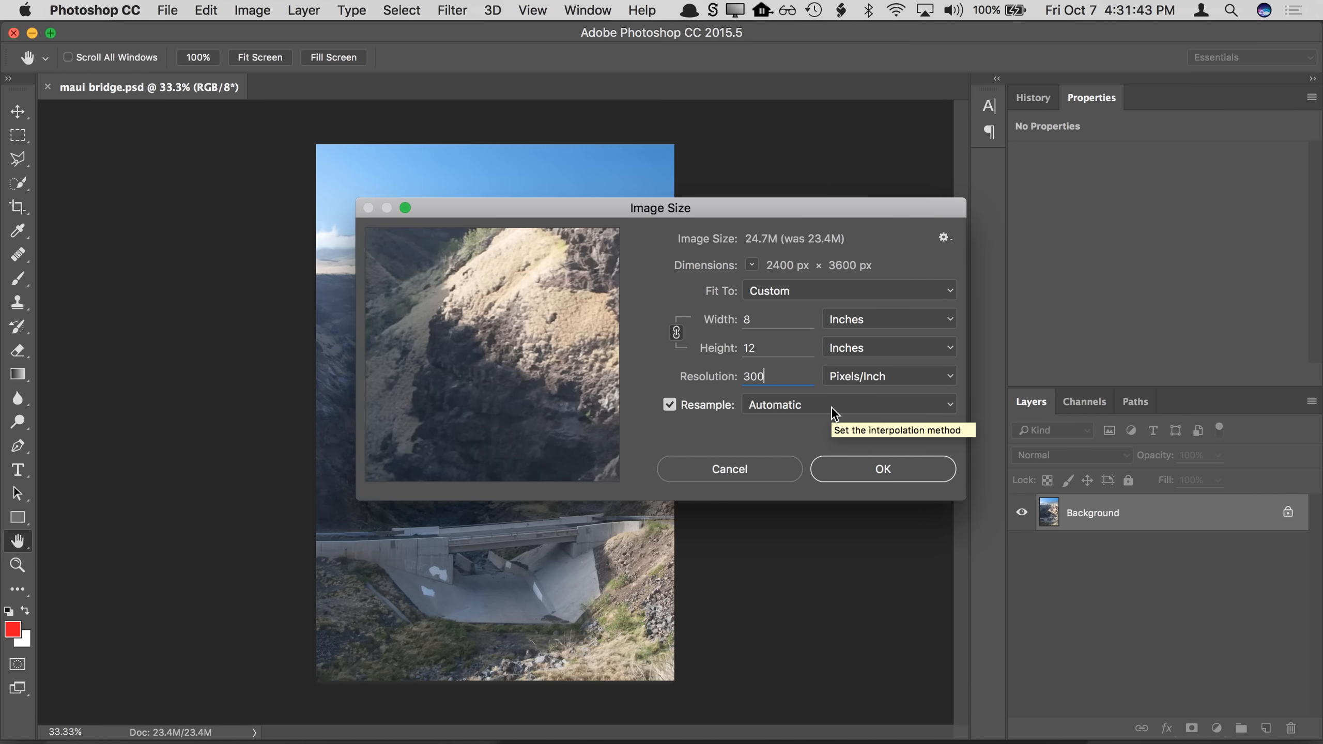
Step: Try a resampled resolution of 72 pixels/inch at the 8-inch width, and restore 300 pixels/inch
{"action": "double_click", "coordinate": [778, 373]}
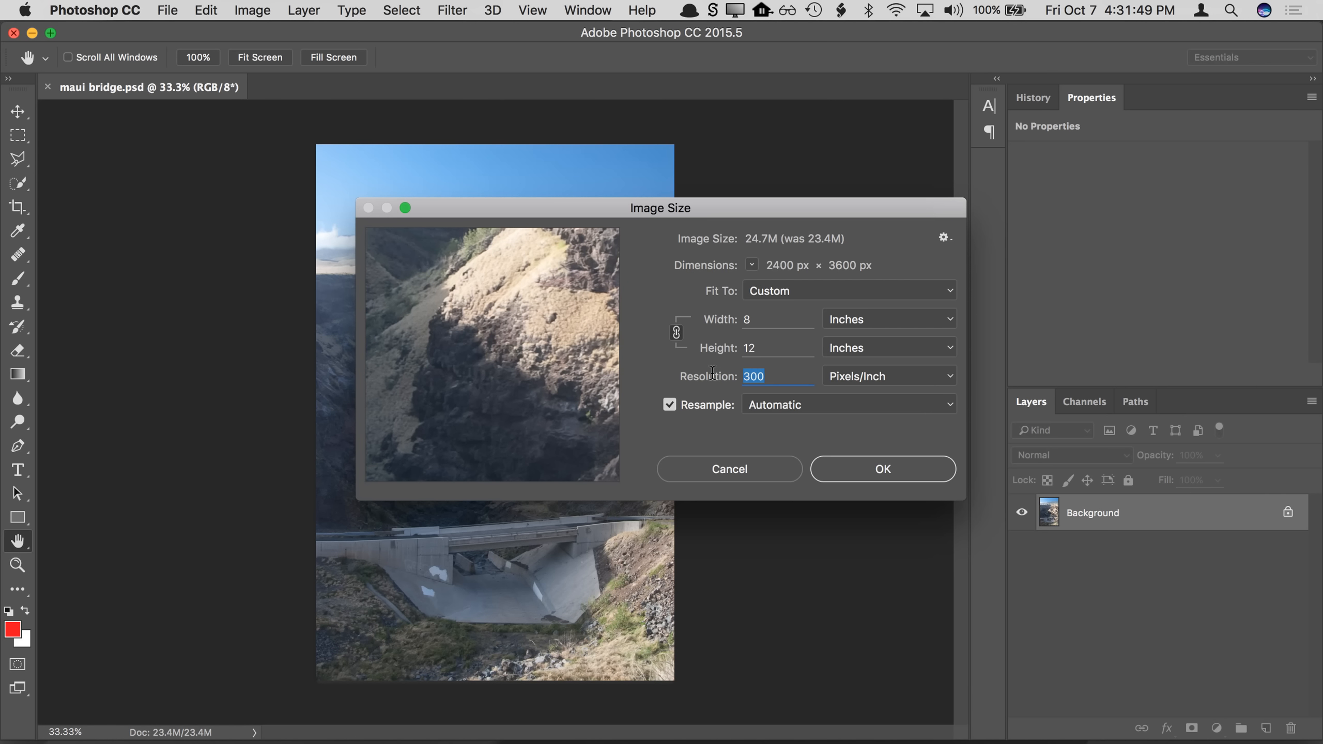
{"action": "type", "text": "72"}
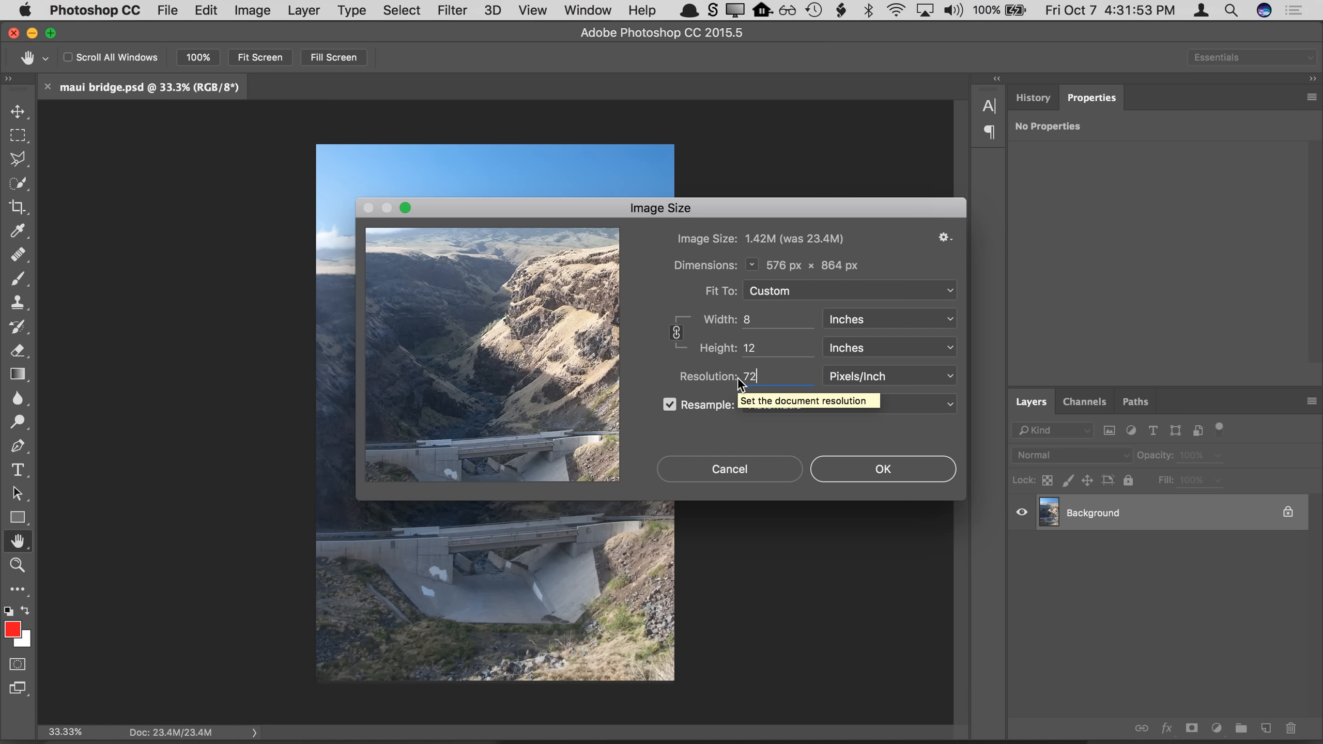
{"action": "key", "text": "BackSpace"}
{"action": "key", "text": "BackSpace"}
{"action": "type", "text": "300"}
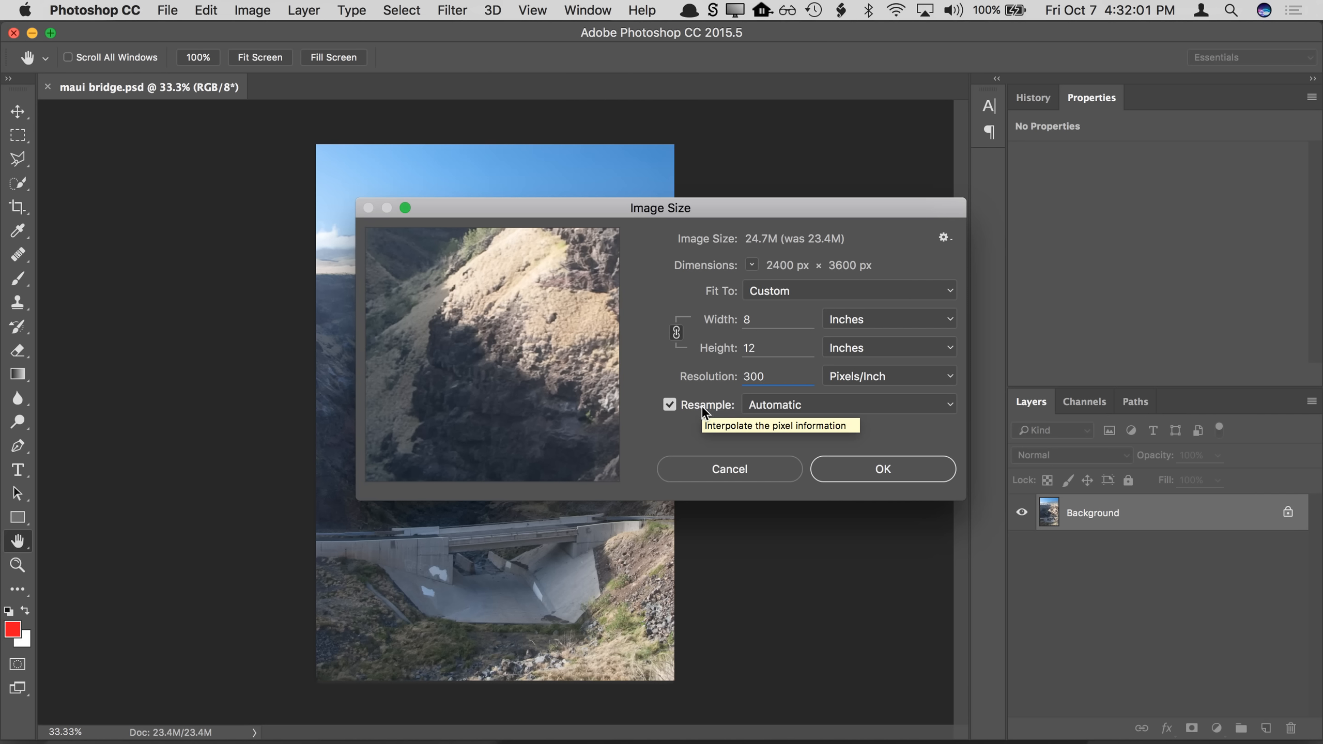
Step: Set the resampled resolution to 600 pixels/inch and enlarge the Image Size dialog for a bigger preview
{"action": "double_click", "coordinate": [751, 371]}
{"action": "type", "text": "600"}
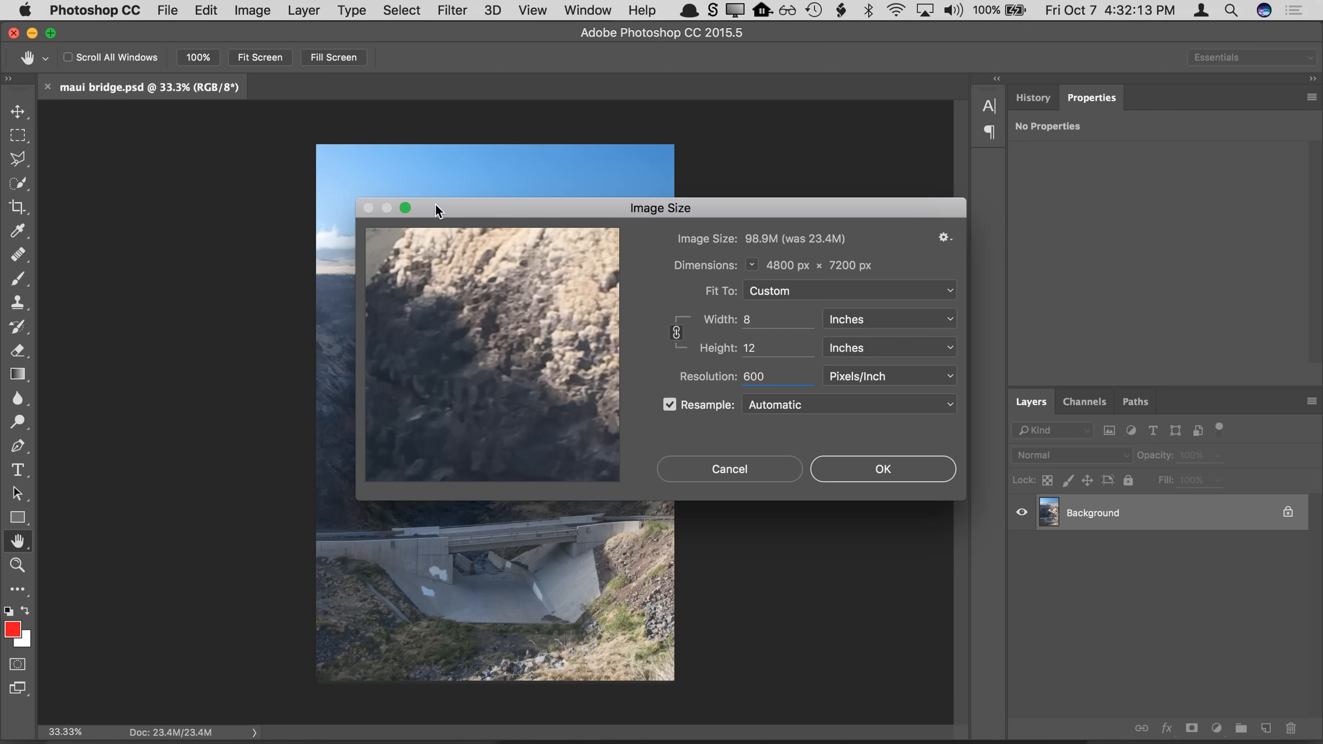
{"action": "left_click_drag", "start_coordinate": [435, 207], "coordinate": [255, 84]}
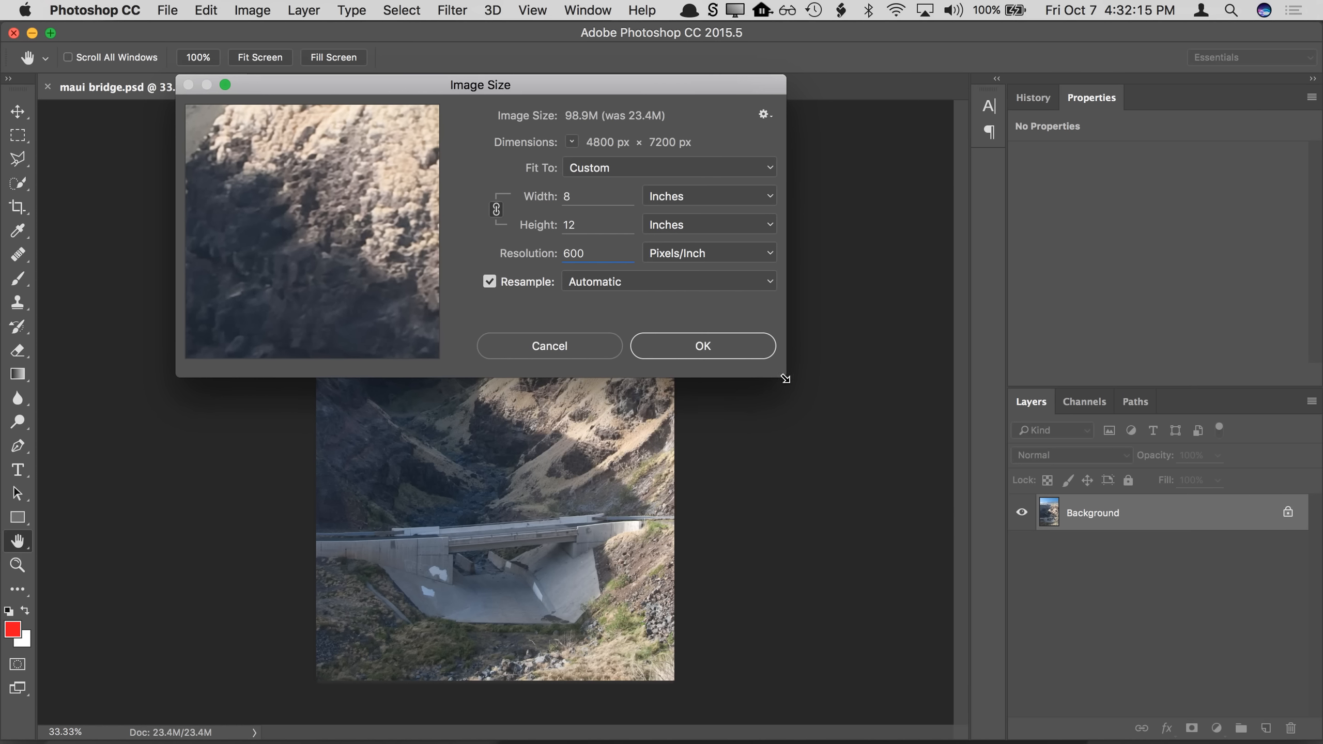
{"action": "left_click_drag", "start_coordinate": [785, 379], "coordinate": [1190, 697]}
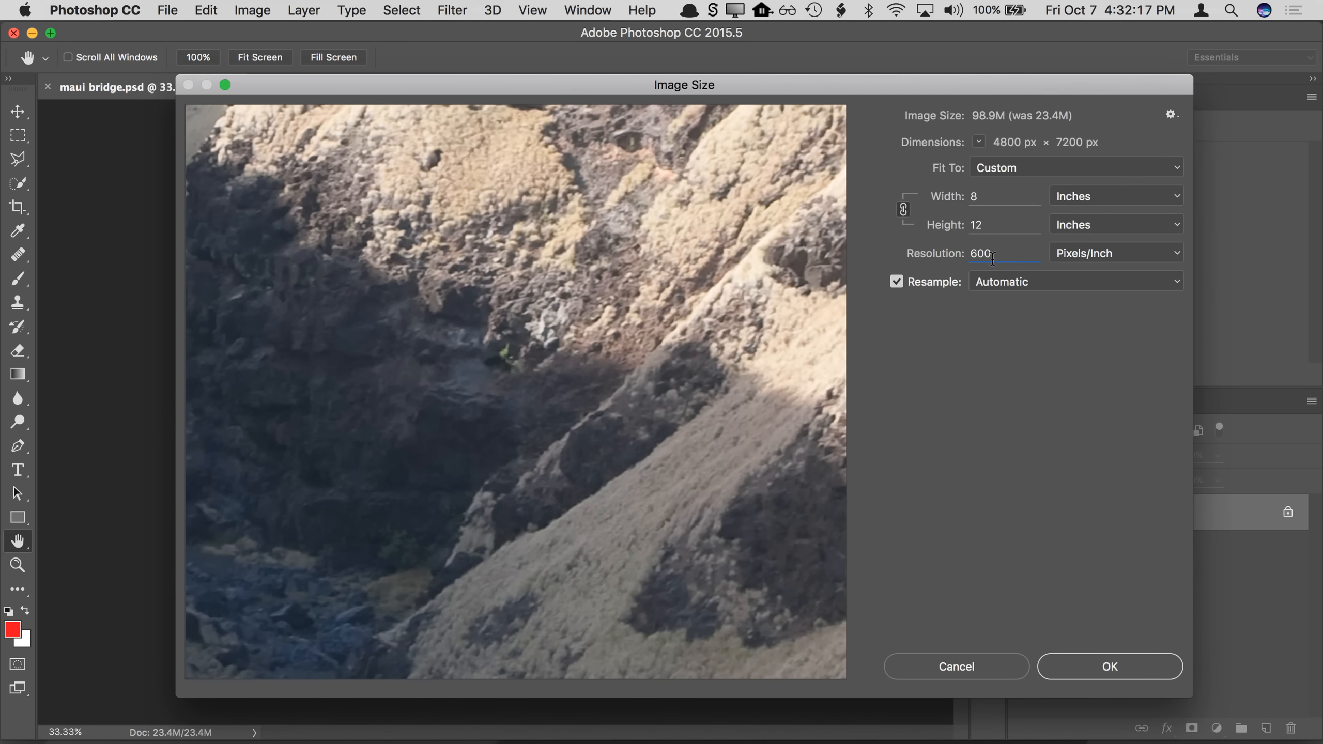
Step: Turn off resampling, set the bridge photo's width to 8 inches, and check the linked resolution
{"action": "left_click", "coordinate": [920, 281]}
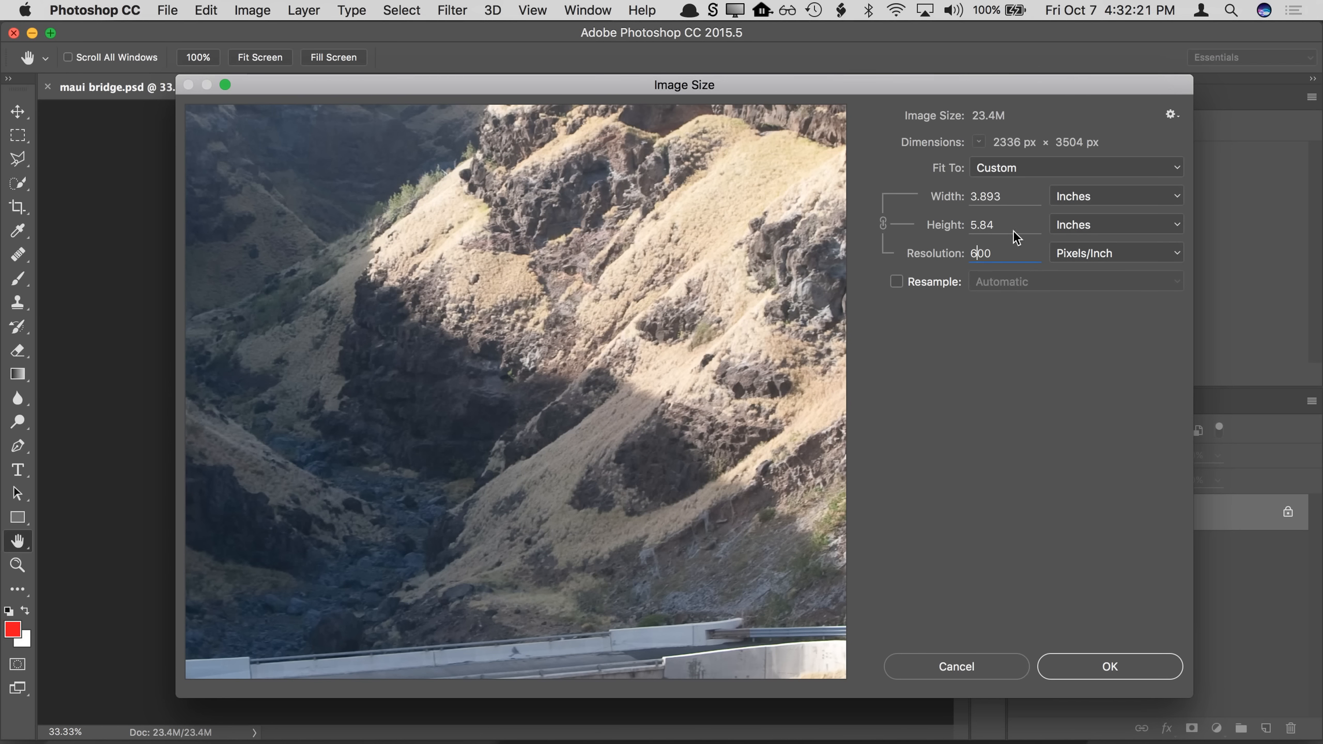
{"action": "double_click", "coordinate": [1002, 197]}
{"action": "type", "text": "8"}
{"action": "double_click", "coordinate": [996, 254]}
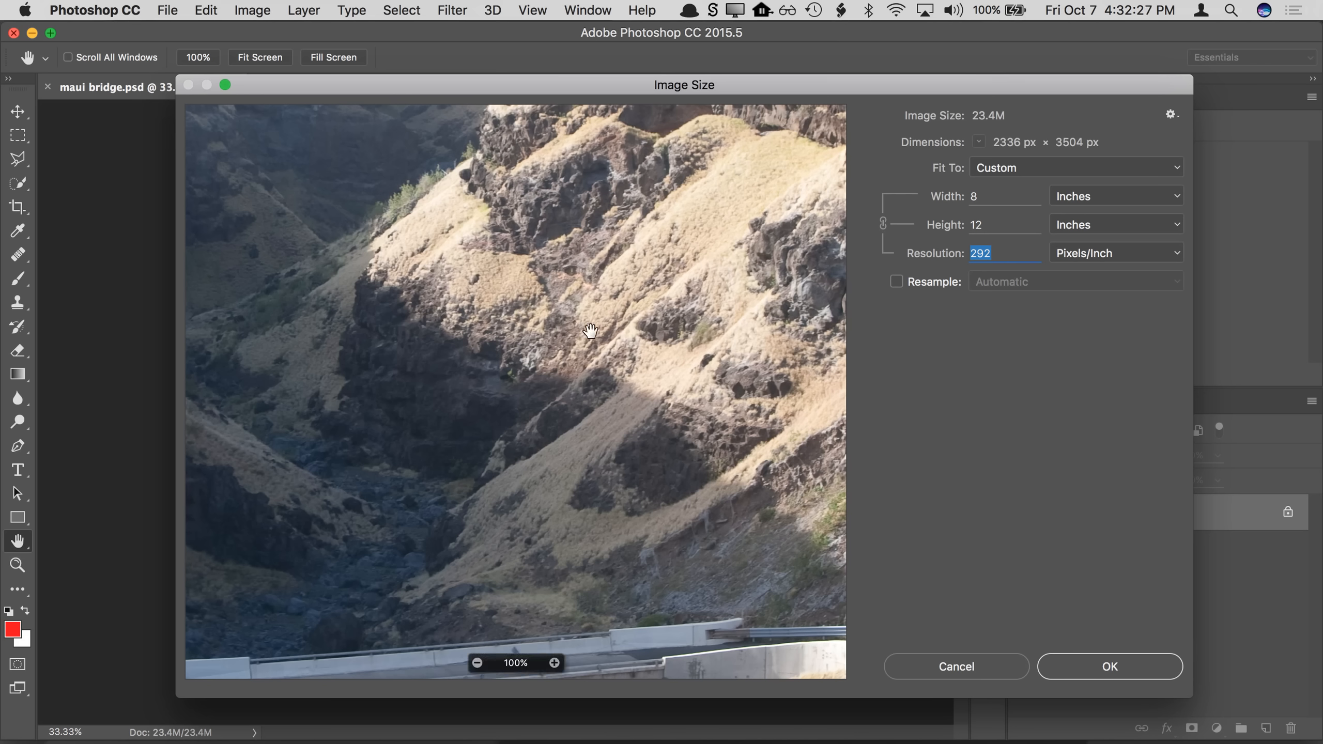
Step: Set the bridge photo's width to 16 inches without resampling, and check the linked resolution
{"action": "left_click_drag", "start_coordinate": [574, 328], "coordinate": [563, 373]}
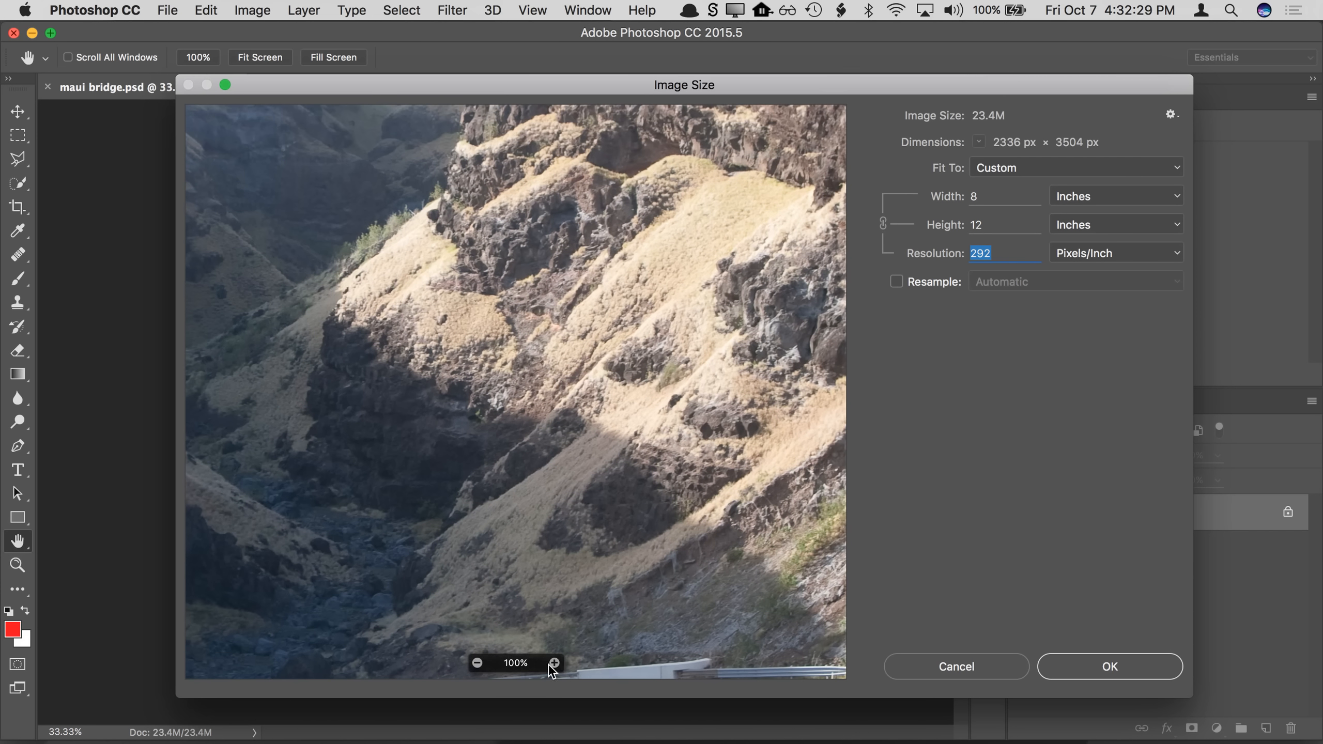
{"action": "left_click_drag", "start_coordinate": [511, 324], "coordinate": [618, 427]}
{"action": "left_click_drag", "start_coordinate": [674, 227], "coordinate": [555, 462]}
{"action": "left_click_drag", "start_coordinate": [638, 278], "coordinate": [458, 297]}
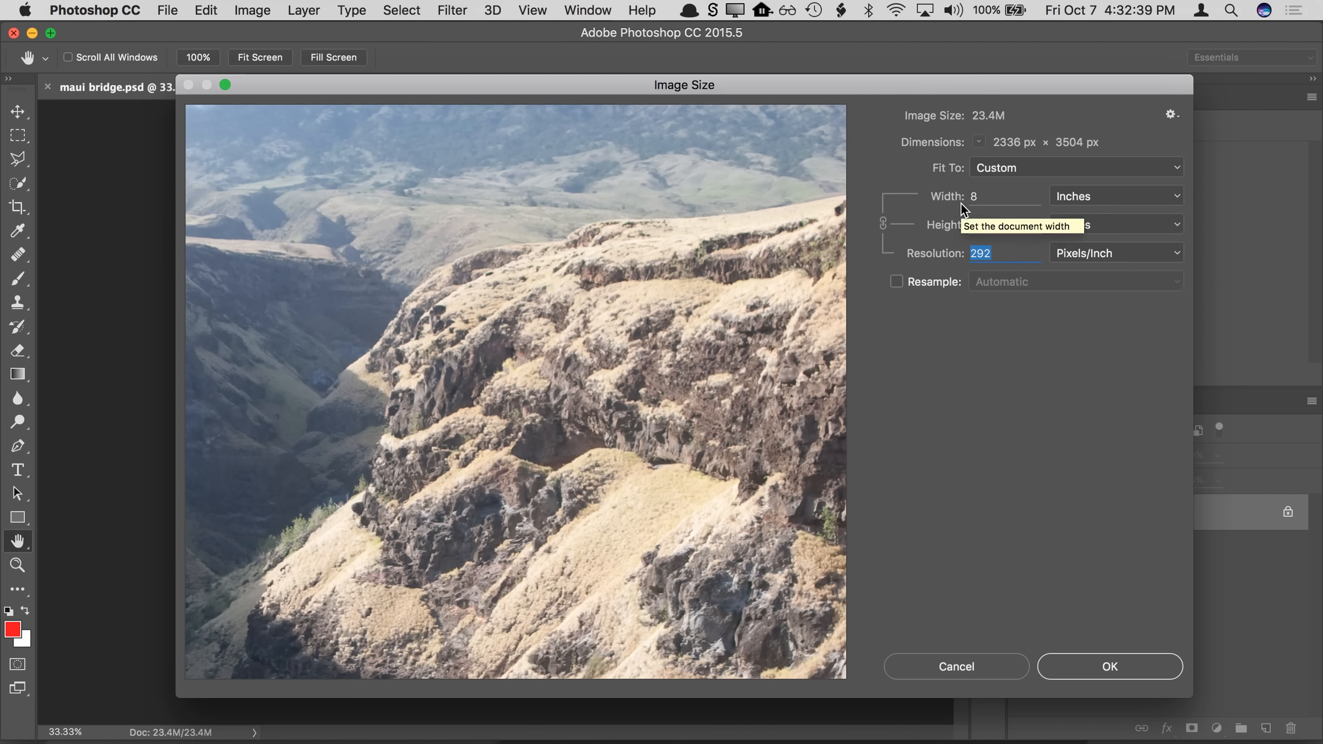
{"action": "left_click_drag", "start_coordinate": [991, 197], "coordinate": [948, 198]}
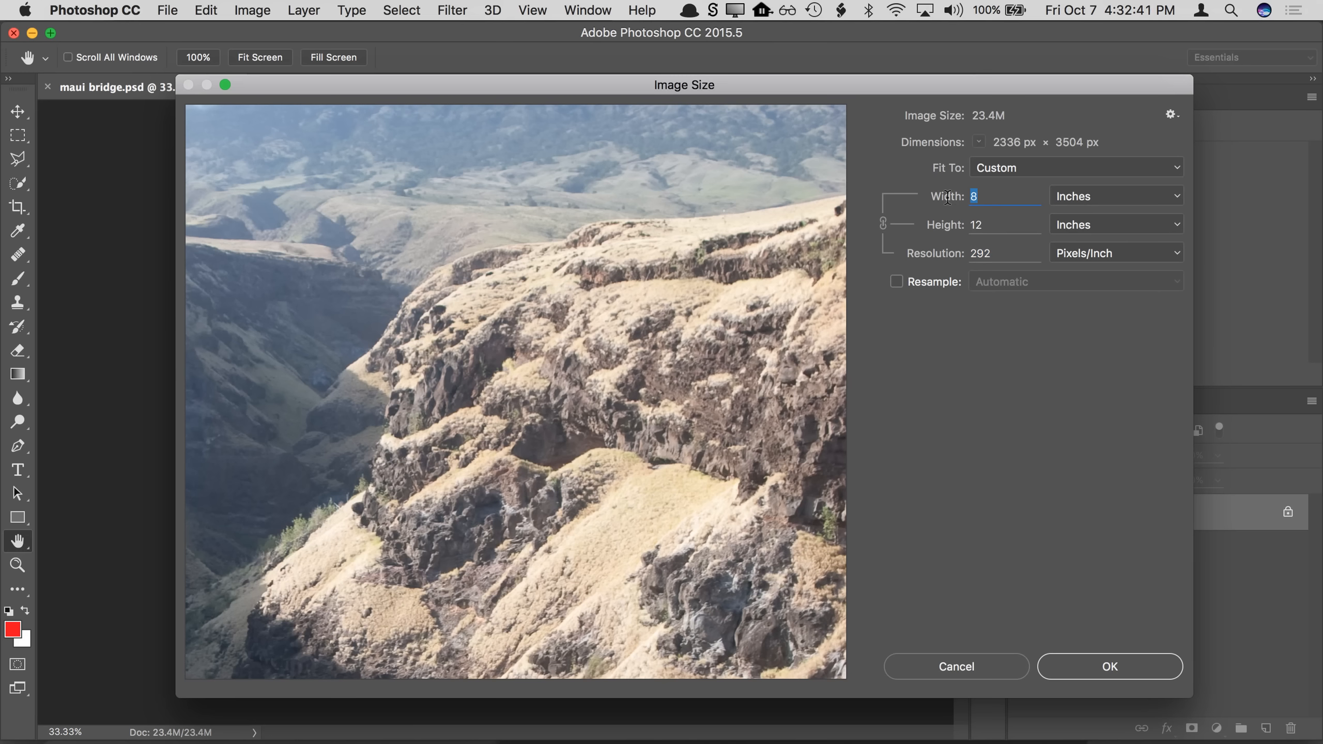
{"action": "type", "text": "16"}
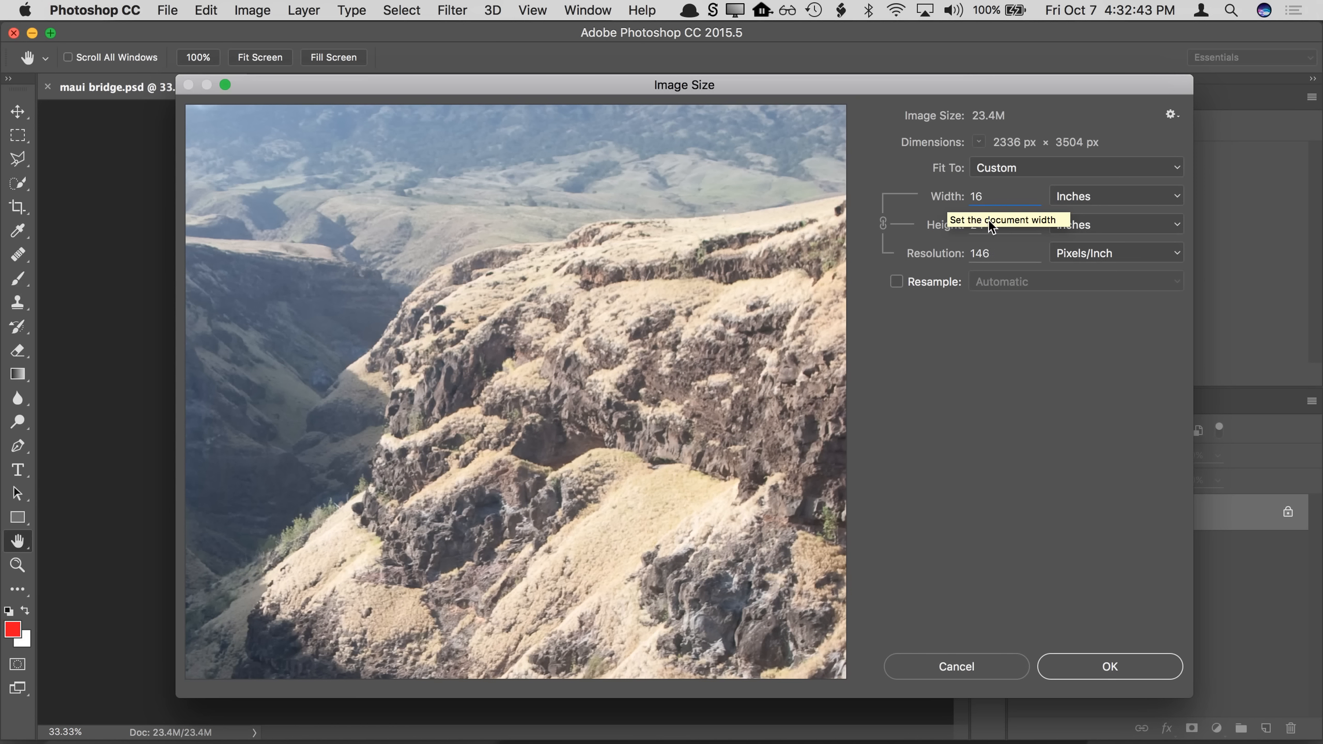
{"action": "double_click", "coordinate": [1004, 254]}
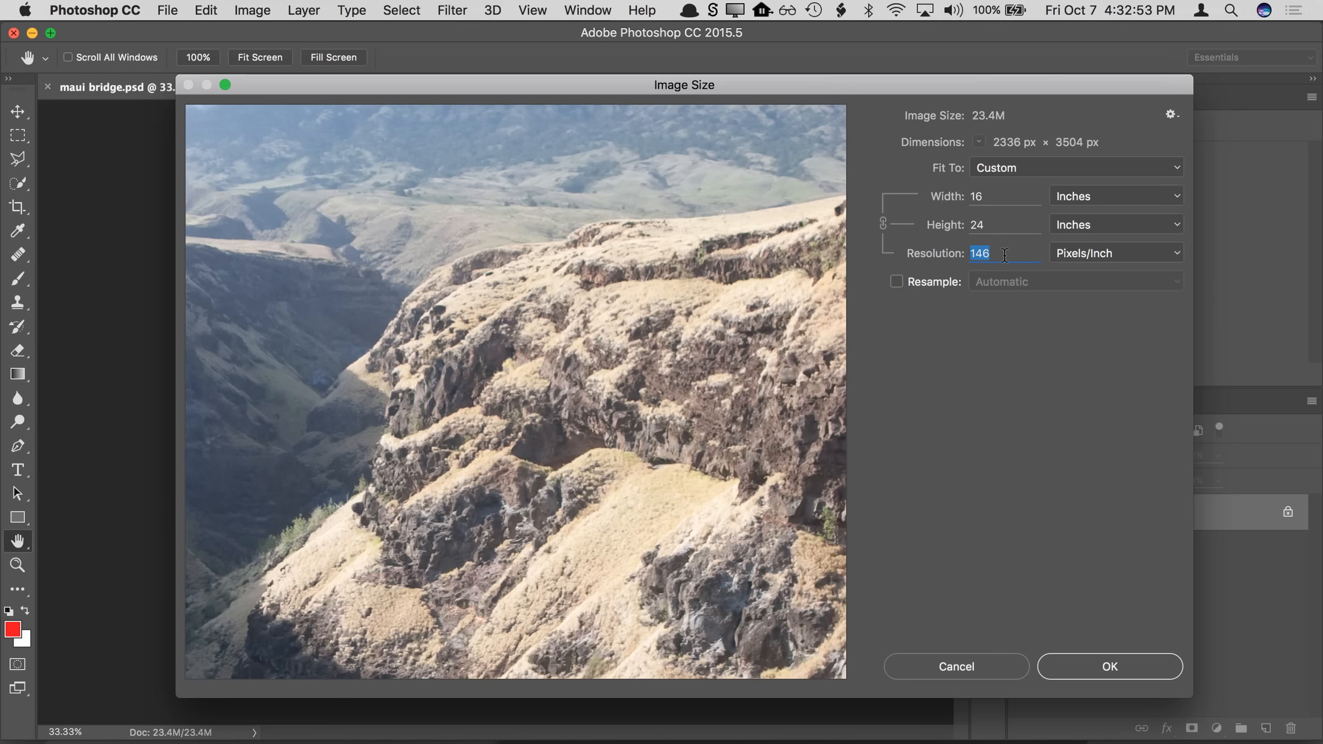
Step: Switch the width to 8 inches and back to 16 inches without resampling to compare the linked values
{"action": "left_click_drag", "start_coordinate": [991, 200], "coordinate": [960, 199]}
{"action": "type", "text": "8"}
{"action": "left_click_drag", "start_coordinate": [984, 197], "coordinate": [941, 195]}
{"action": "type", "text": "16"}
Step: Turn on resampling, set the resolution to 300 pixels/inch at the 16-inch width, and inspect the upsampled preview
{"action": "left_click_drag", "start_coordinate": [987, 261], "coordinate": [957, 284]}
{"action": "left_click", "coordinate": [951, 282]}
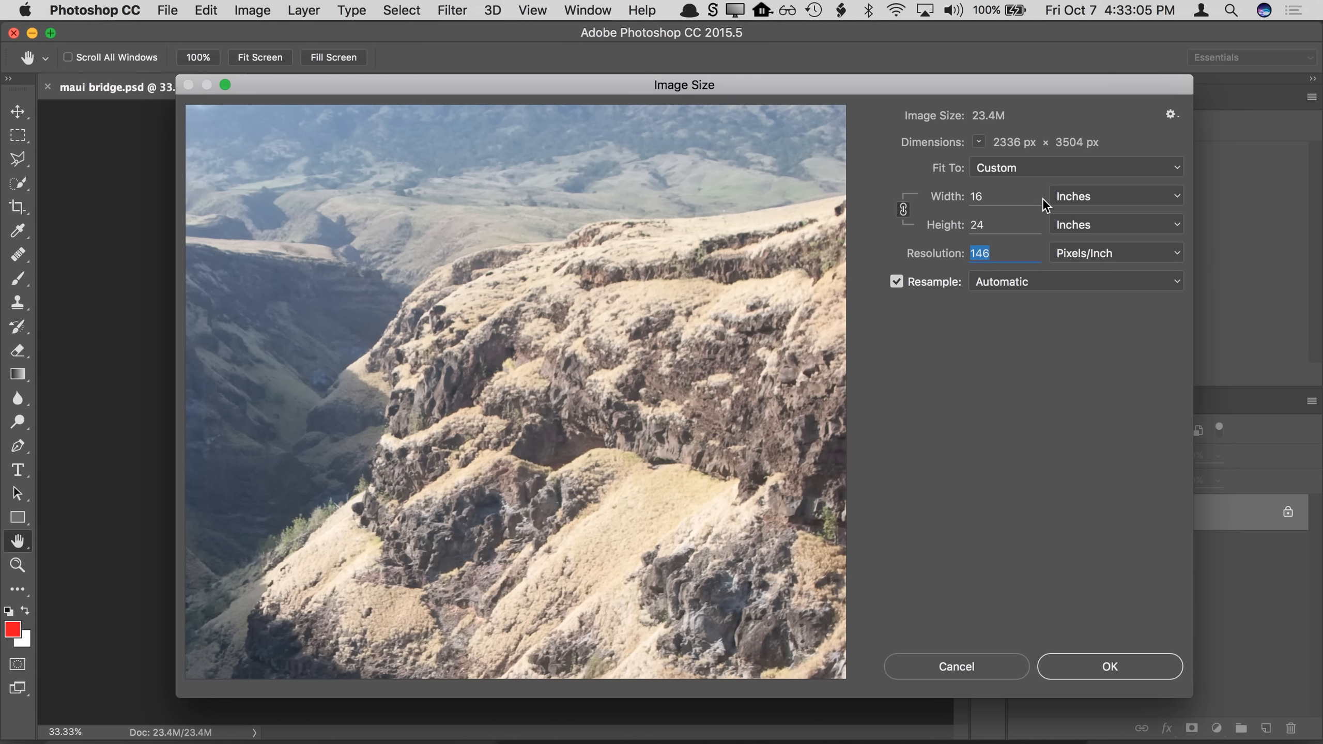
{"action": "type", "text": "300"}
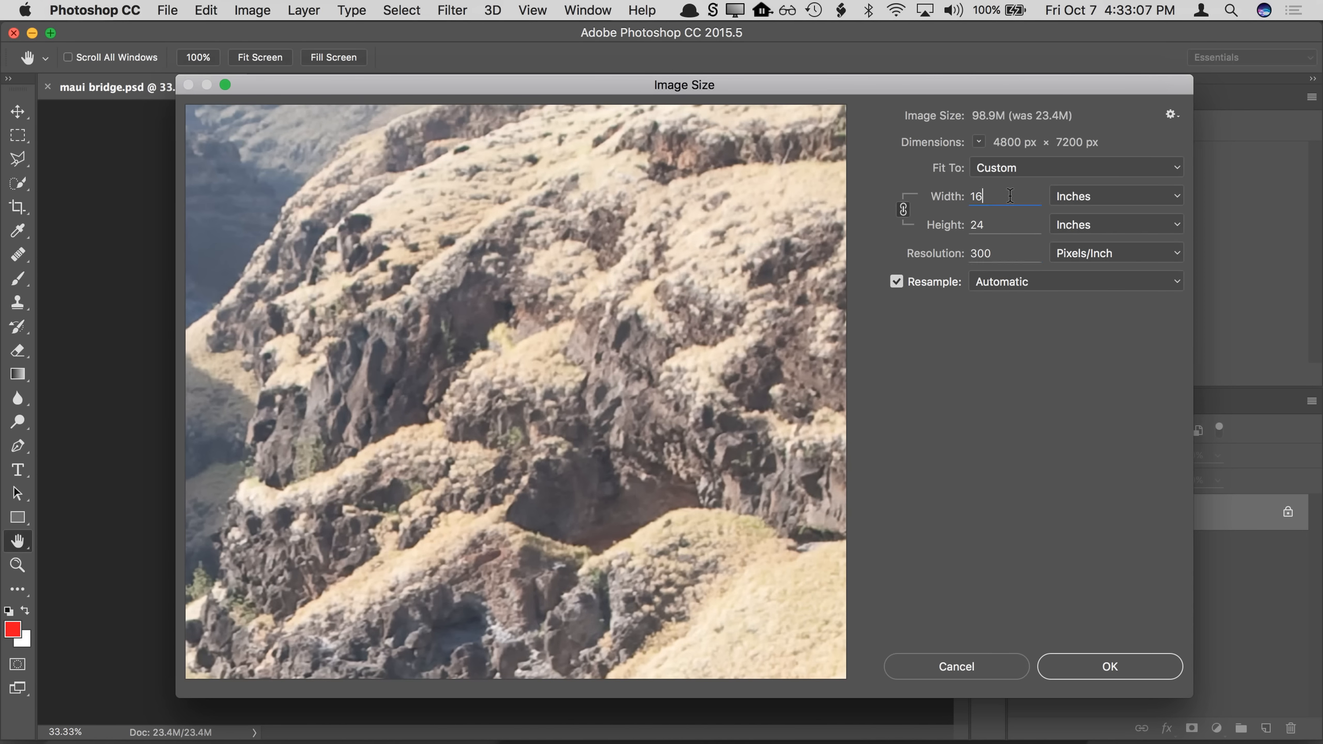
{"action": "double_click", "coordinate": [1010, 196]}
{"action": "left_click_drag", "start_coordinate": [1002, 253], "coordinate": [969, 252]}
{"action": "mouse_move", "coordinate": [775, 322]}
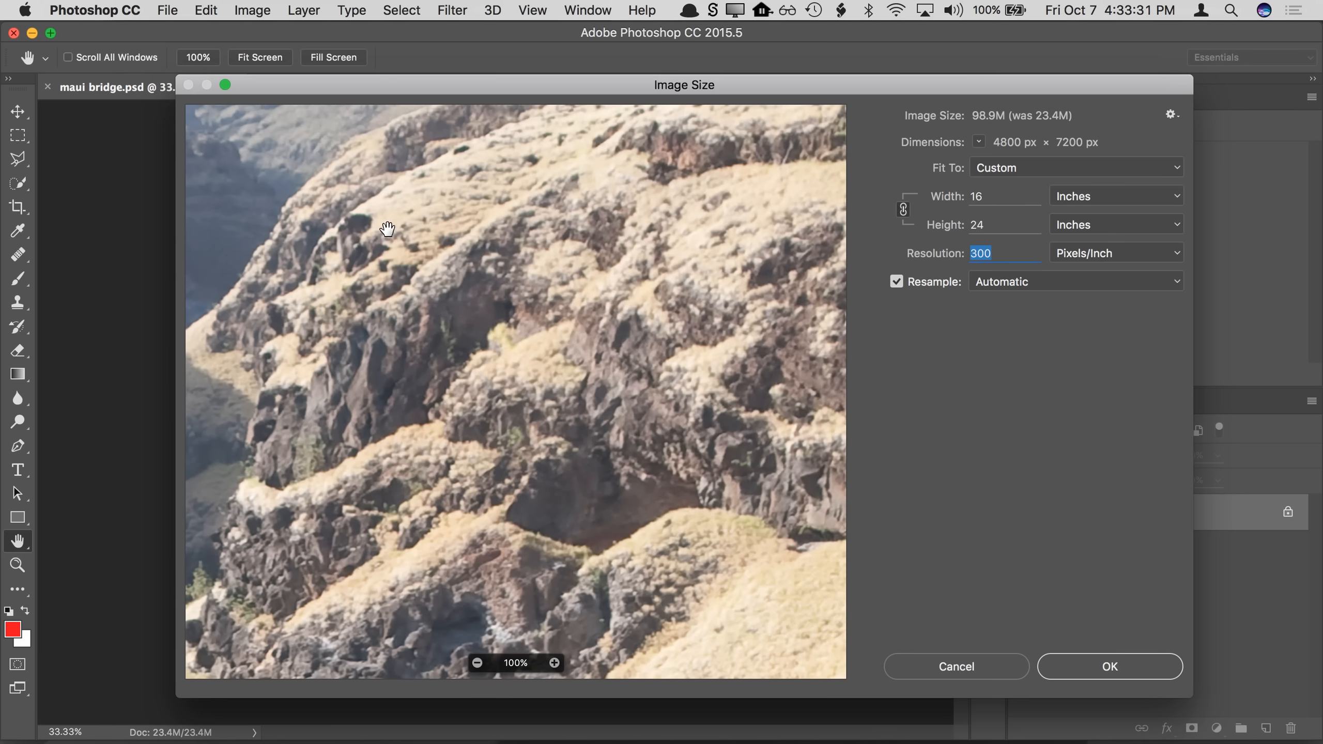
{"action": "left_click_drag", "start_coordinate": [566, 264], "coordinate": [619, 327]}
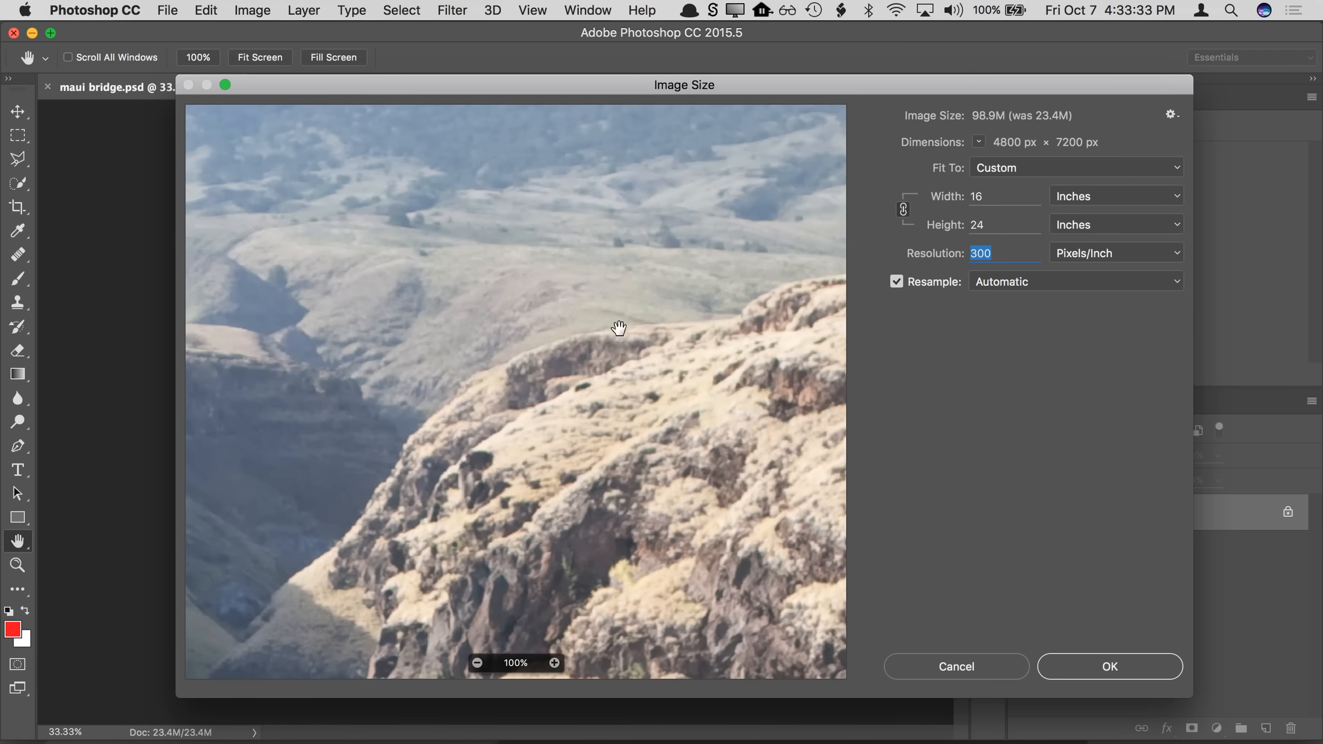
{"action": "left_click_drag", "start_coordinate": [701, 510], "coordinate": [515, 275]}
{"action": "left_click_drag", "start_coordinate": [653, 561], "coordinate": [513, 308]}
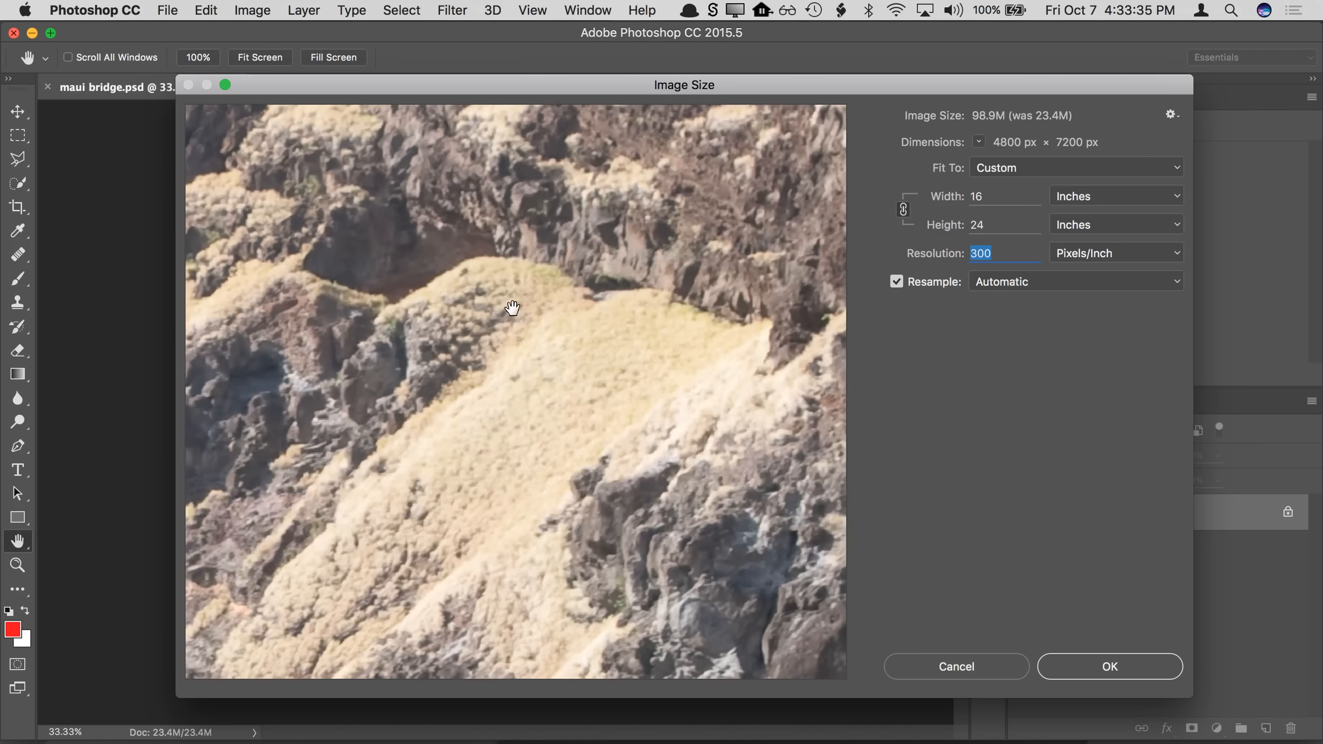
{"action": "left_click_drag", "start_coordinate": [729, 534], "coordinate": [635, 449]}
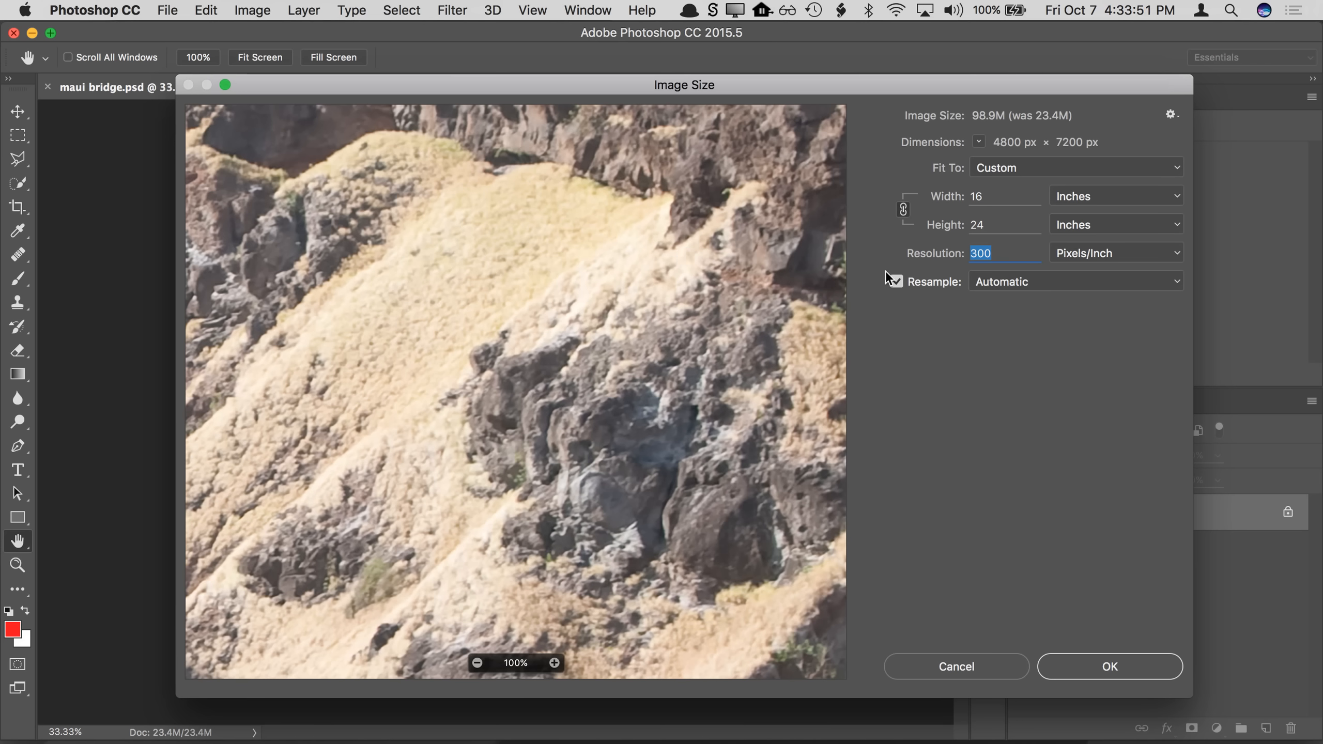
Step: Turn resampling off again and set the width to 8 inches, checking the resulting resolution
{"action": "left_click", "coordinate": [904, 285]}
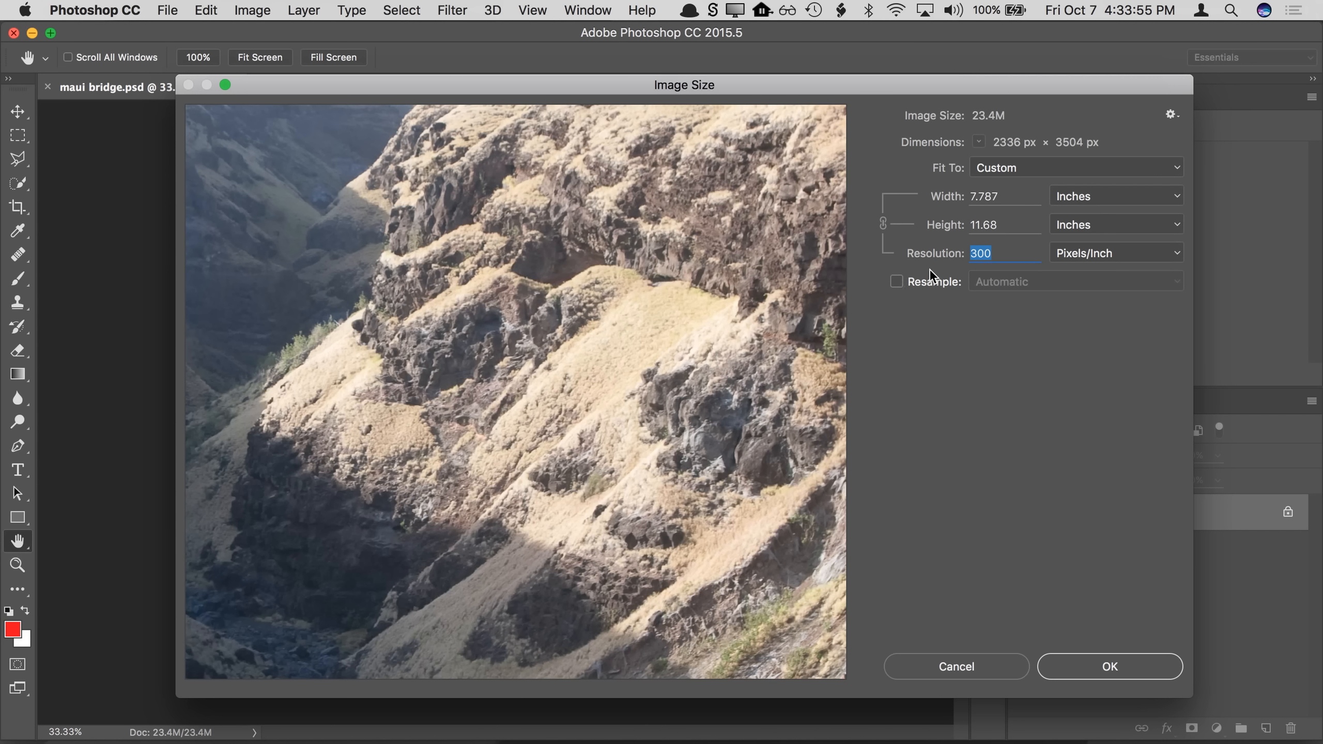
{"action": "left_click_drag", "start_coordinate": [1001, 200], "coordinate": [902, 200]}
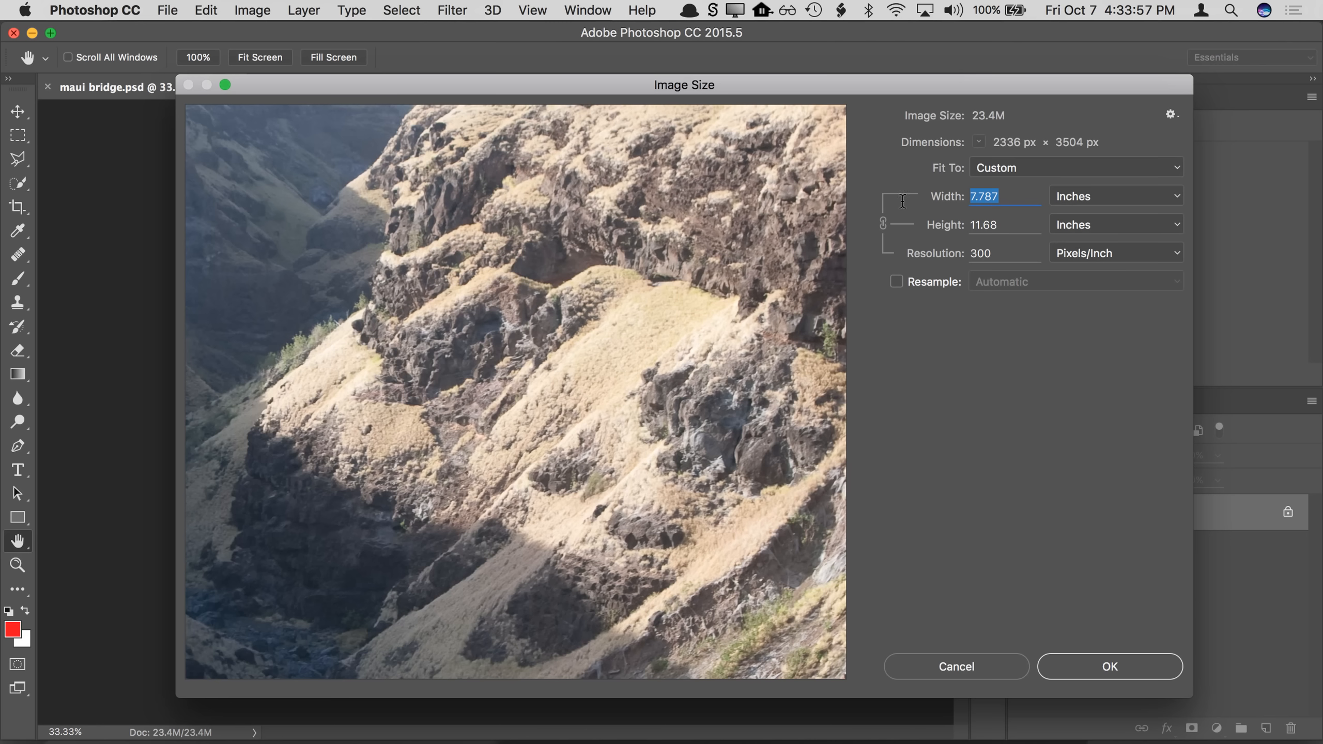
{"action": "type", "text": "8"}
{"action": "left_click_drag", "start_coordinate": [972, 255], "coordinate": [1004, 249]}
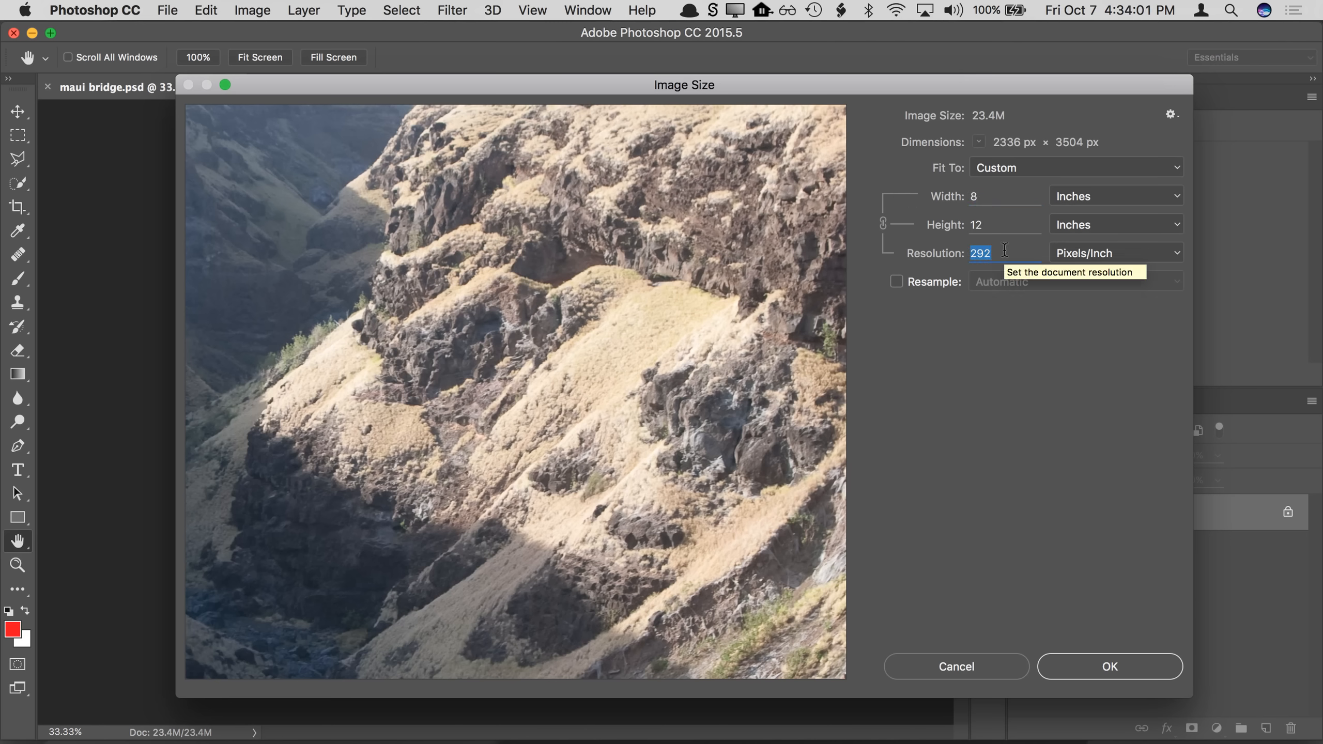
Step: Try a width of 30 inches without resampling and check the linked resolution
{"action": "left_click_drag", "start_coordinate": [993, 201], "coordinate": [969, 200]}
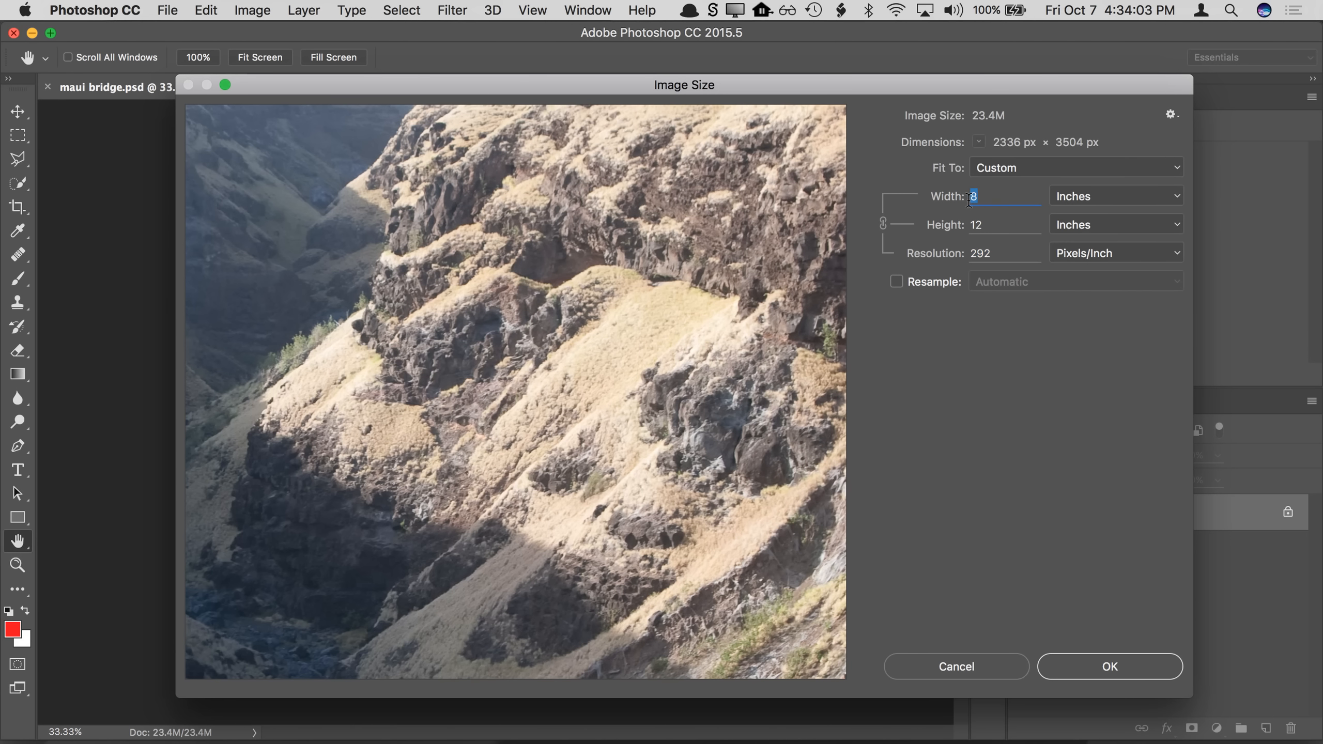
{"action": "type", "text": "30"}
{"action": "left_click", "coordinate": [995, 255]}
{"action": "double_click", "coordinate": [992, 255]}
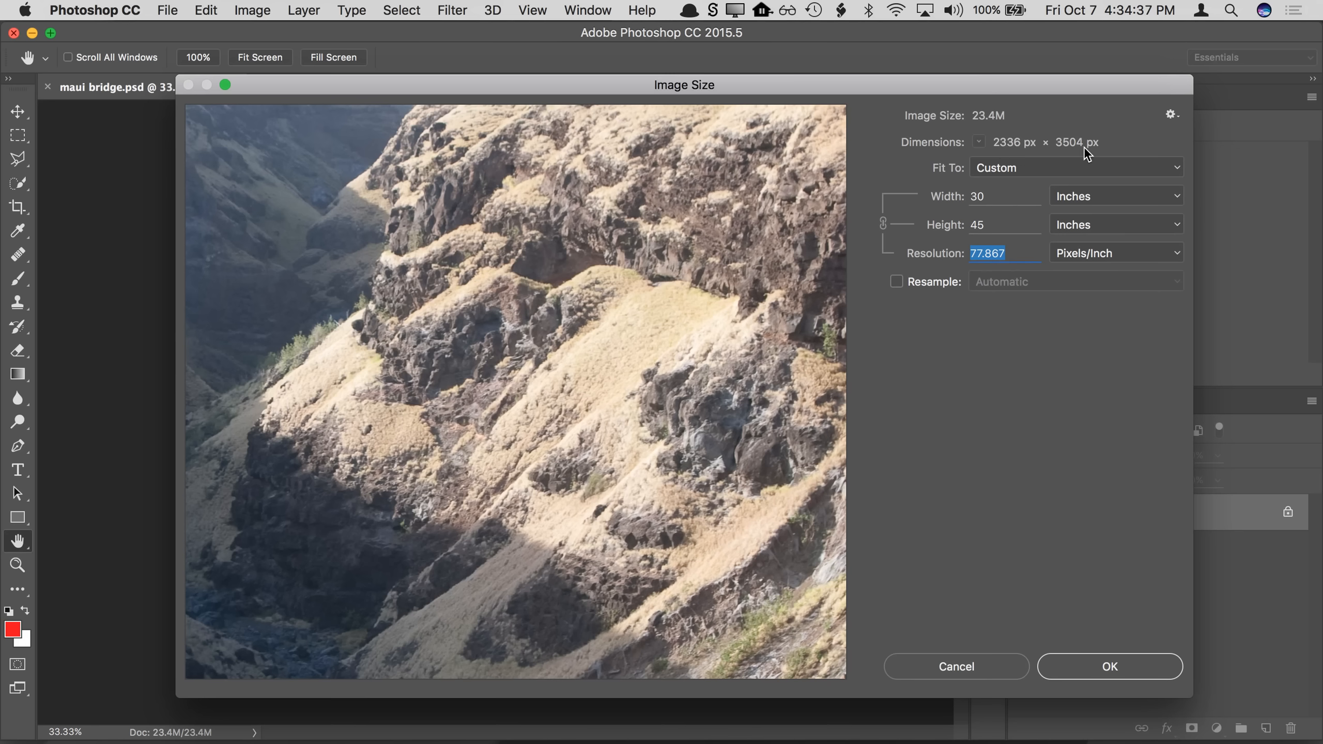
Step: Set the width back to 8 inches, and change the resolution to 300 pixels/inch without resampling
{"action": "double_click", "coordinate": [1010, 190]}
{"action": "type", "text": "8"}
{"action": "double_click", "coordinate": [992, 227]}
{"action": "double_click", "coordinate": [994, 253]}
{"action": "type", "text": "300"}
Step: Try widths of 5 and 11 inches without resampling, checking the linked resolution for each
{"action": "left_click", "coordinate": [1003, 198]}
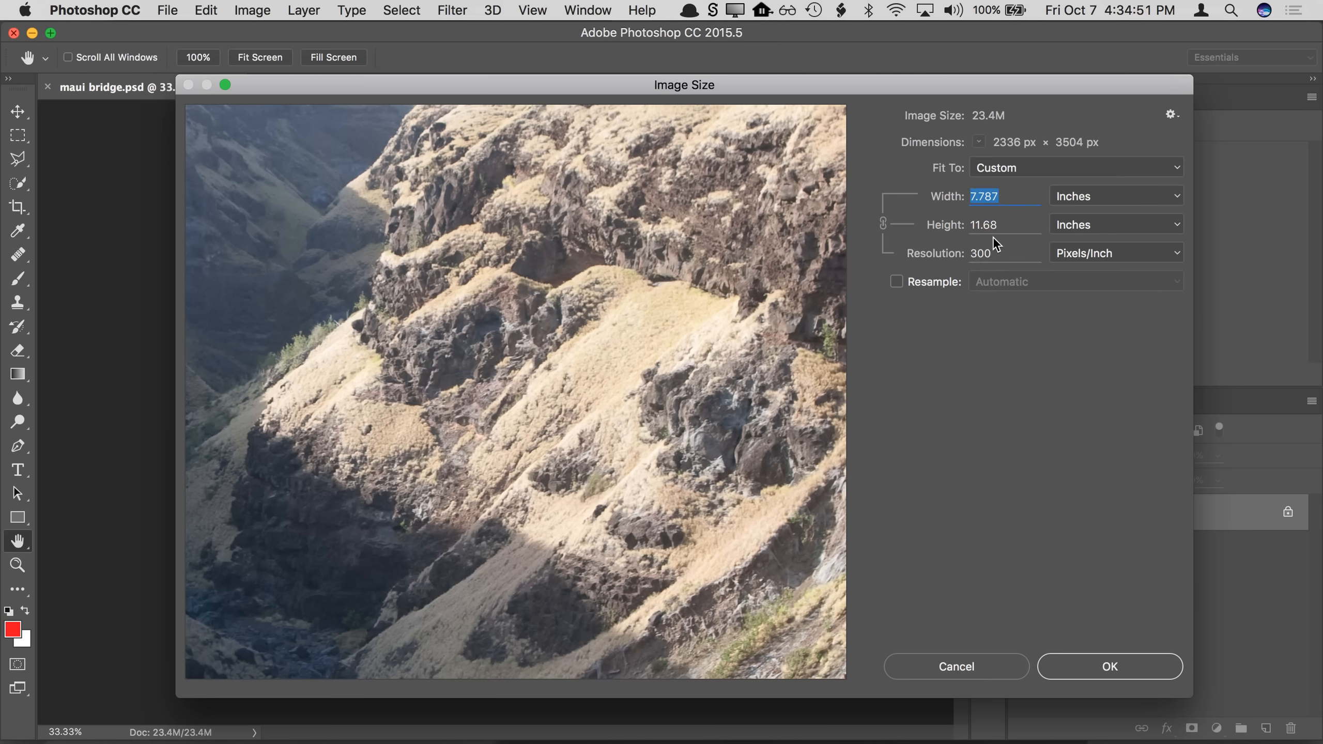
{"action": "type", "text": "5"}
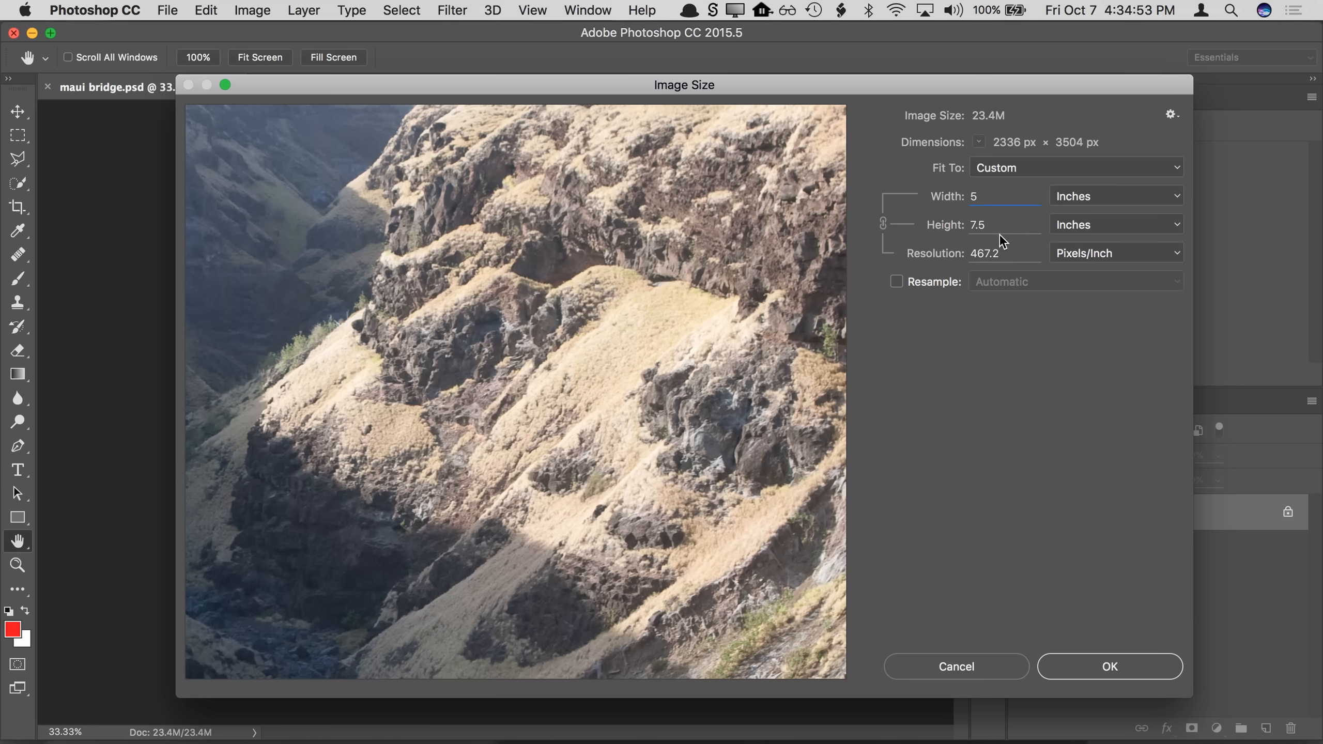
{"action": "left_click", "coordinate": [997, 250]}
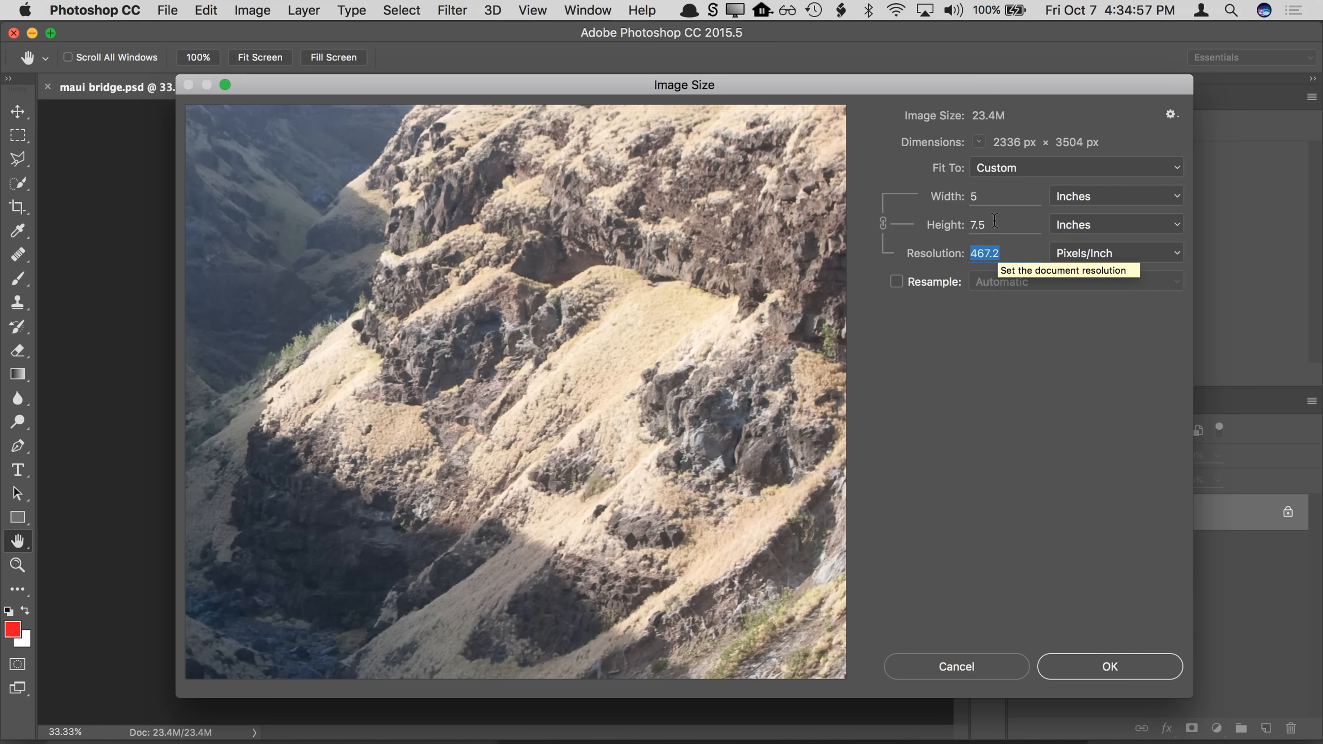
{"action": "left_click", "coordinate": [939, 194]}
{"action": "type", "text": "11"}
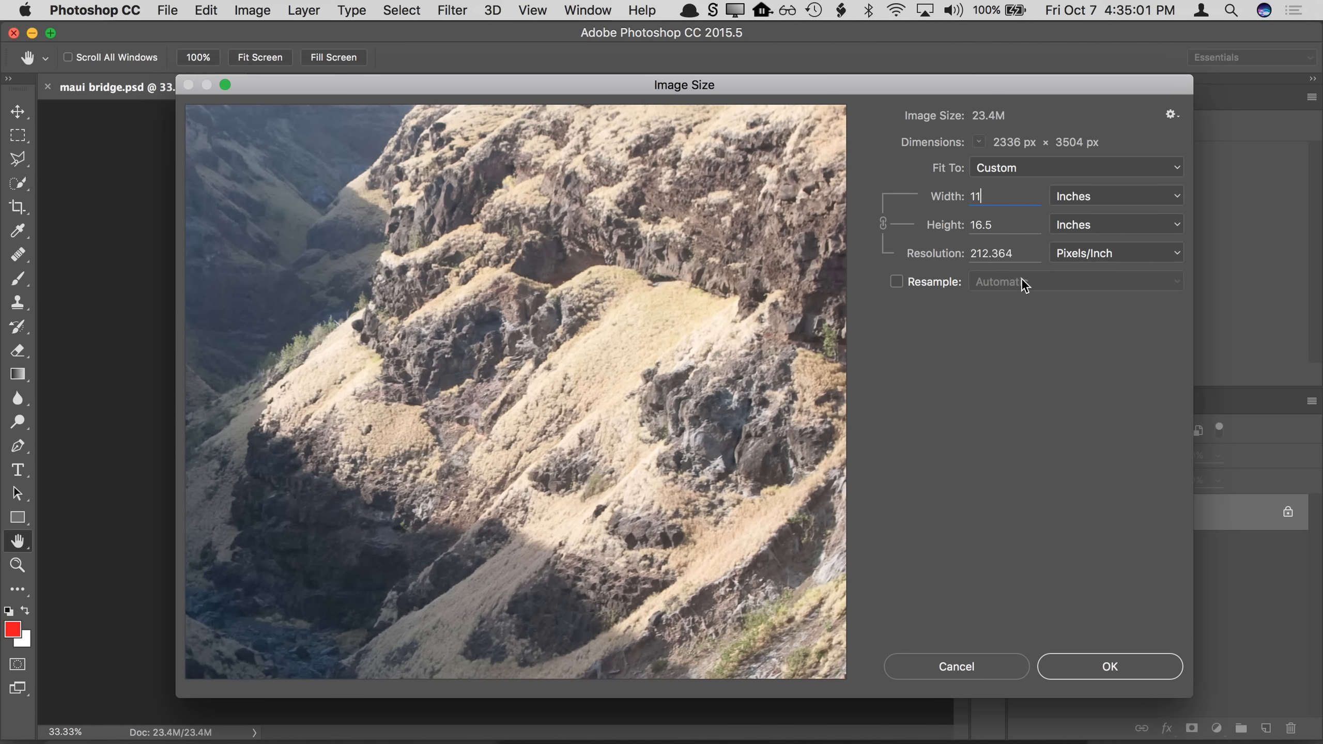
{"action": "left_click", "coordinate": [1023, 252]}
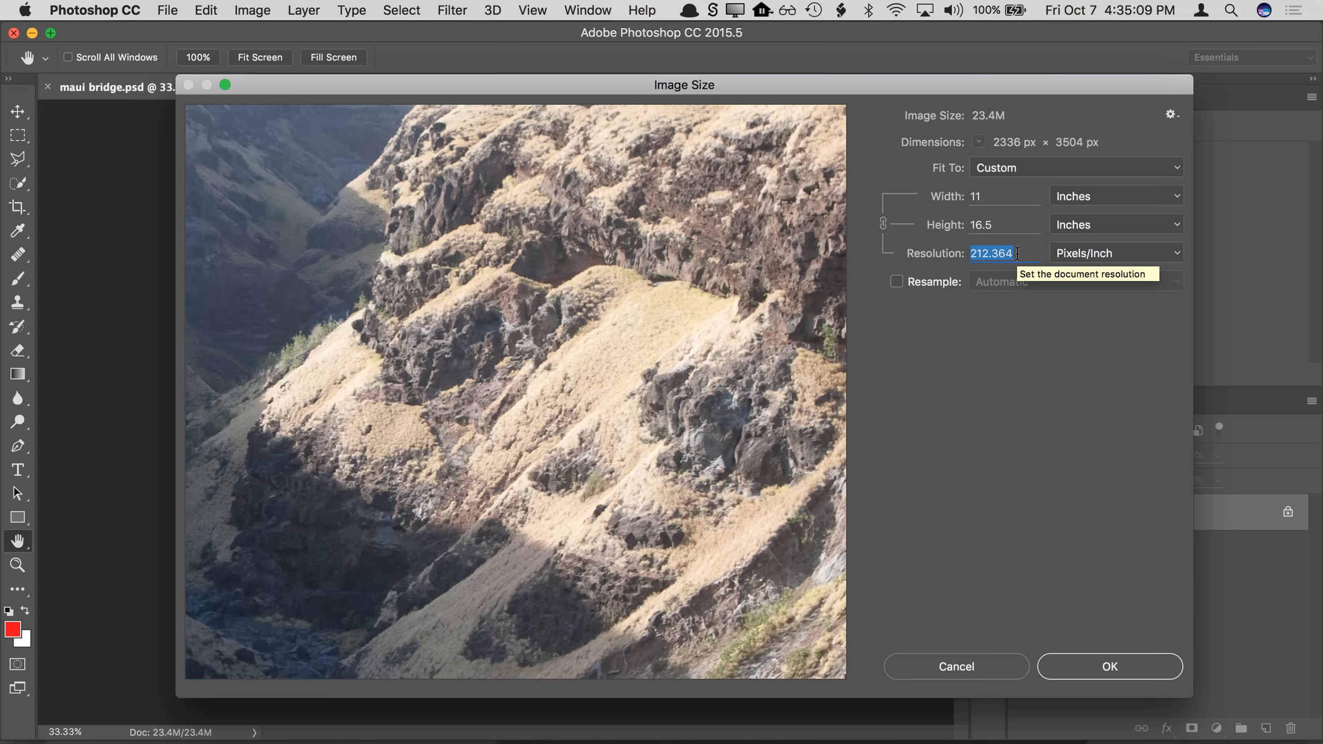
Step: Set the resolution to 300 pixels/inch without resampling and apply the image size change
{"action": "type", "text": "300"}
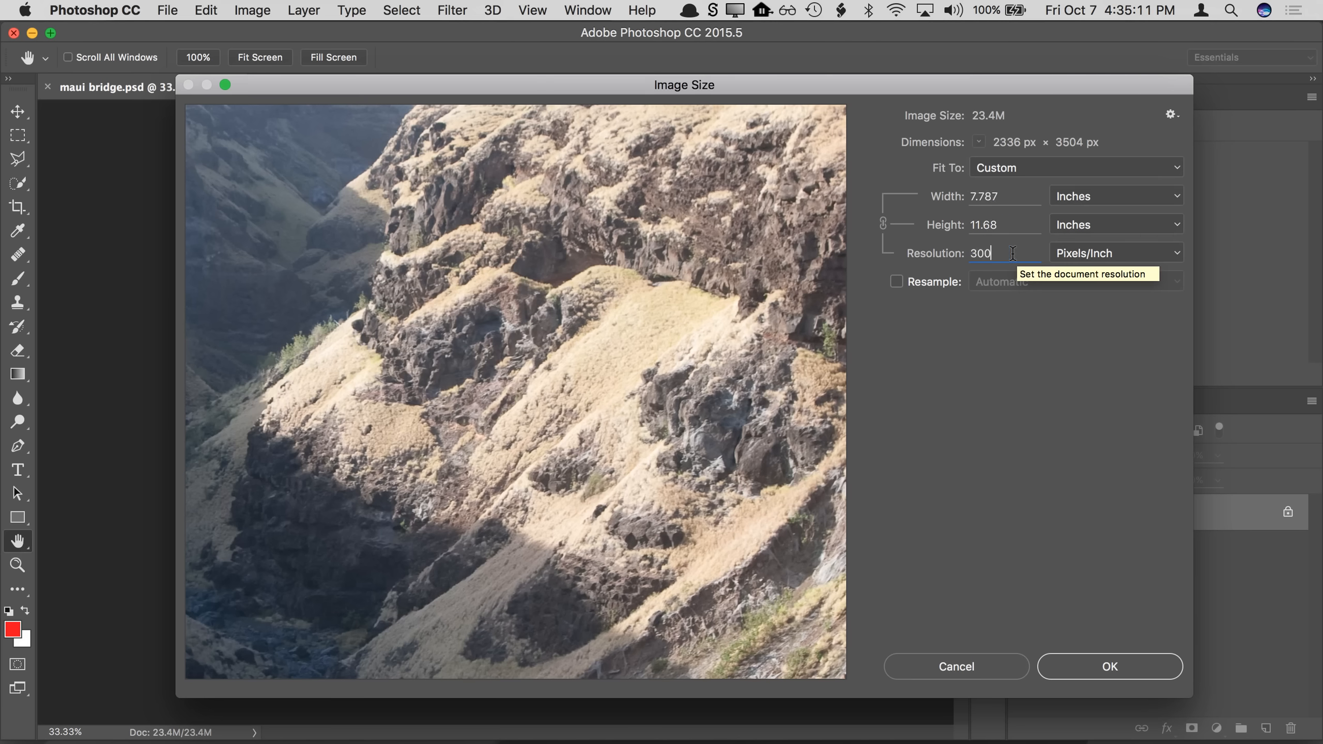
{"action": "left_click", "coordinate": [1093, 667]}
Step: Save the image as a separate Photoshop file named print-maui bridge.psd
{"action": "left_click", "coordinate": [167, 9]}
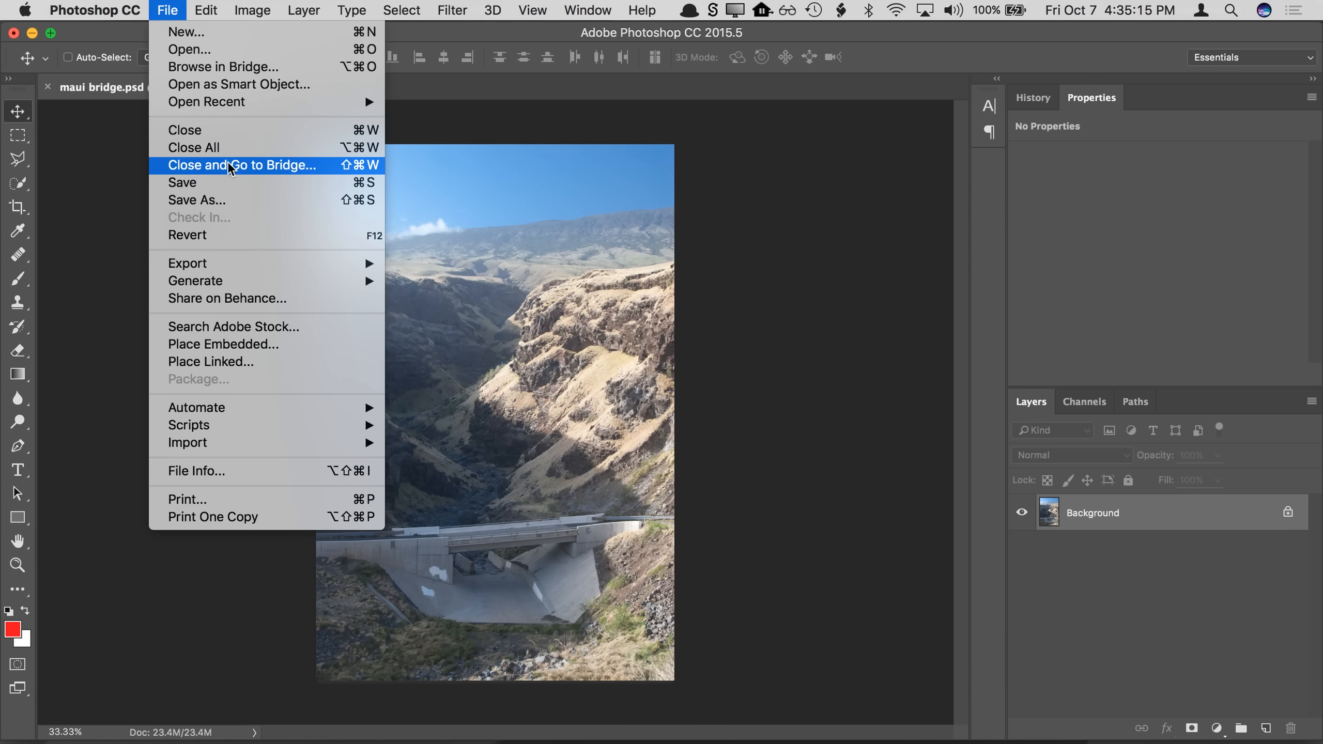
{"action": "left_click", "coordinate": [232, 200]}
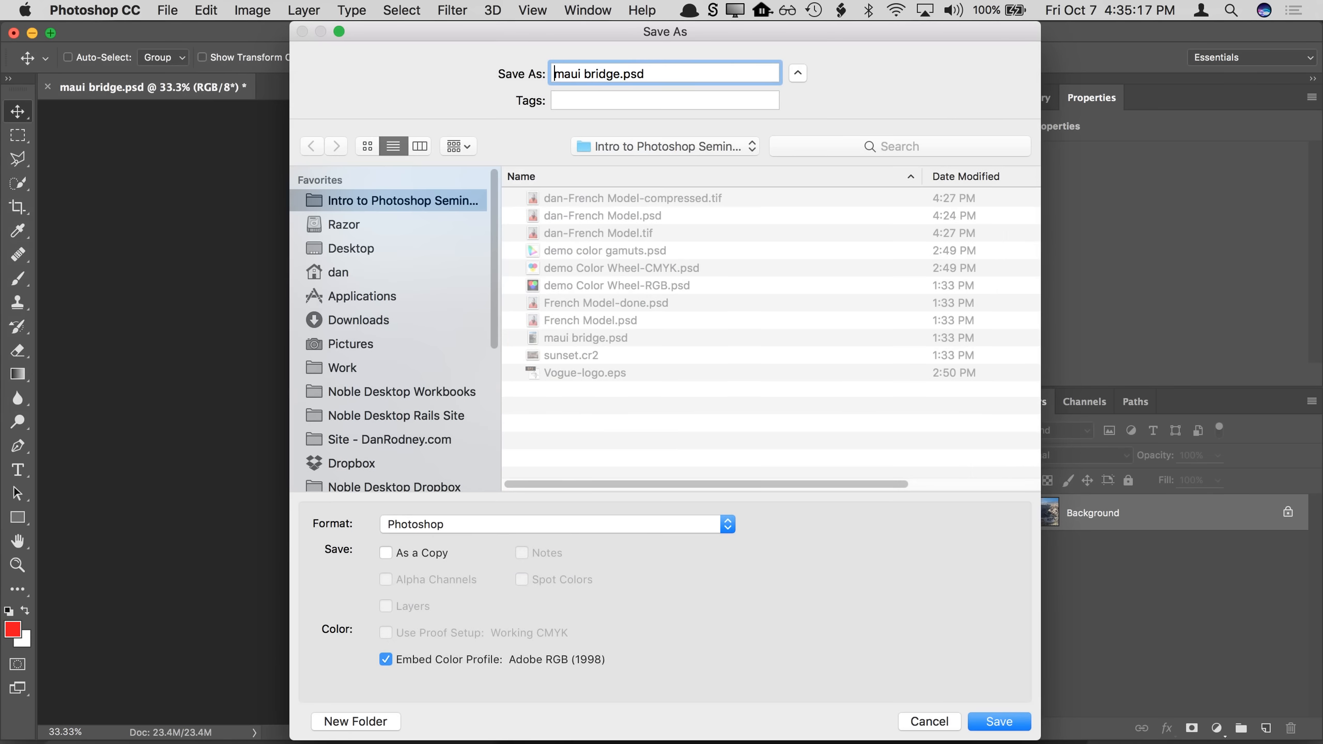
{"action": "type", "text": "print-"}
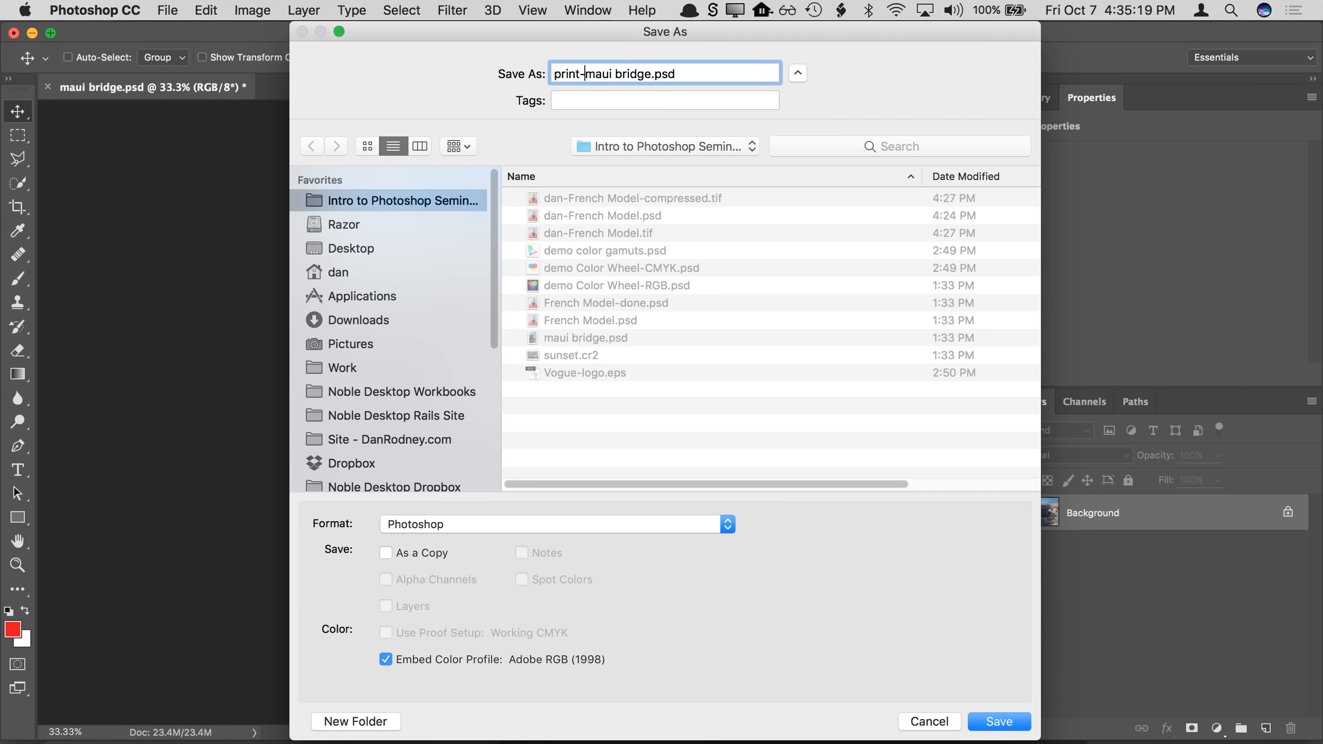
{"action": "left_click", "coordinate": [652, 76], "text": "shift"}
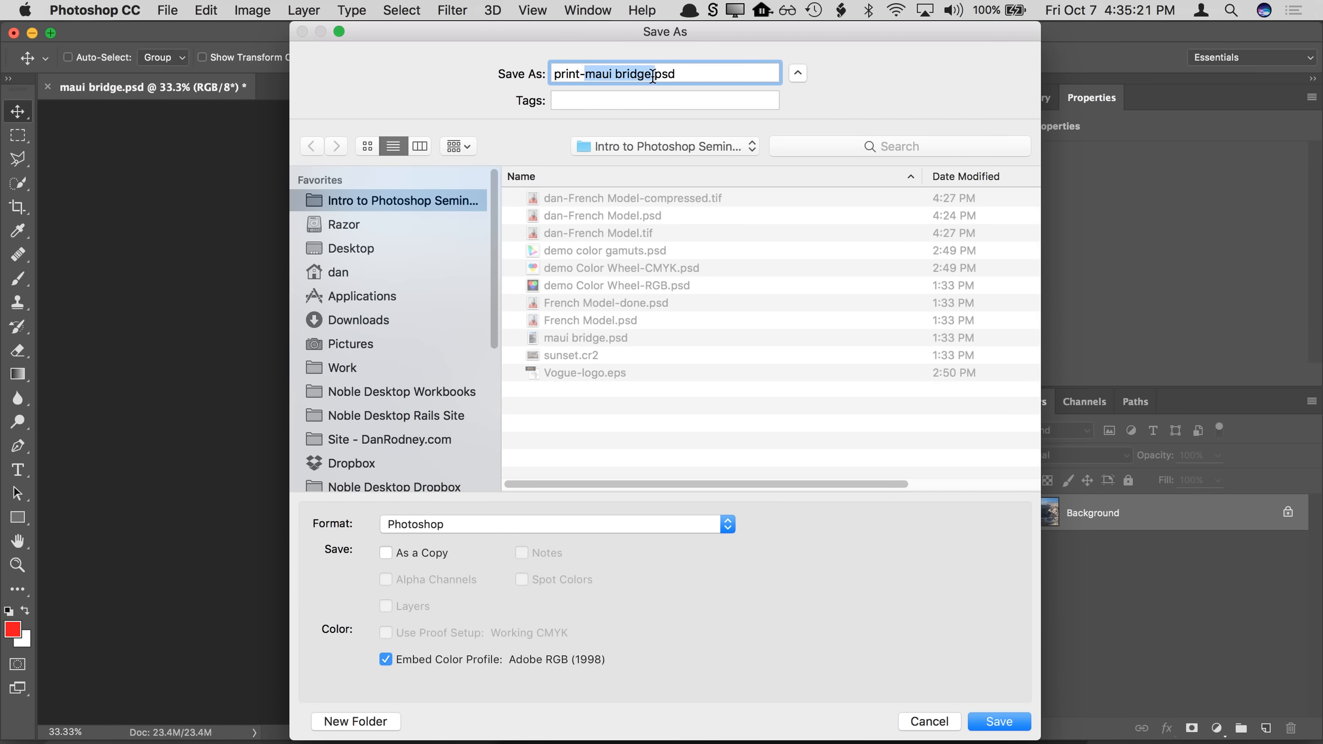
{"action": "key", "text": "Return"}
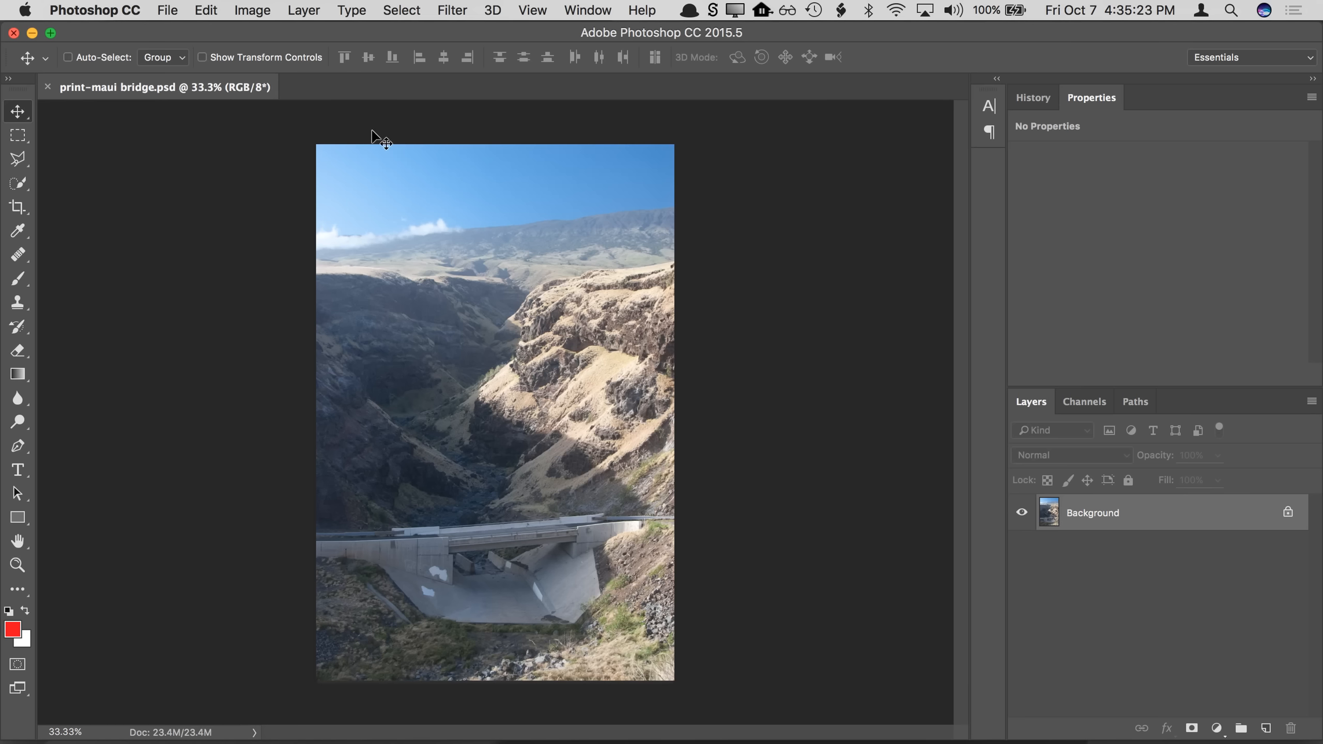
Step: In the image size settings, enable resampling, set the resolution to 72 pixels/inch, and measure the dimensions in pixels
{"action": "left_click", "coordinate": [207, 12]}
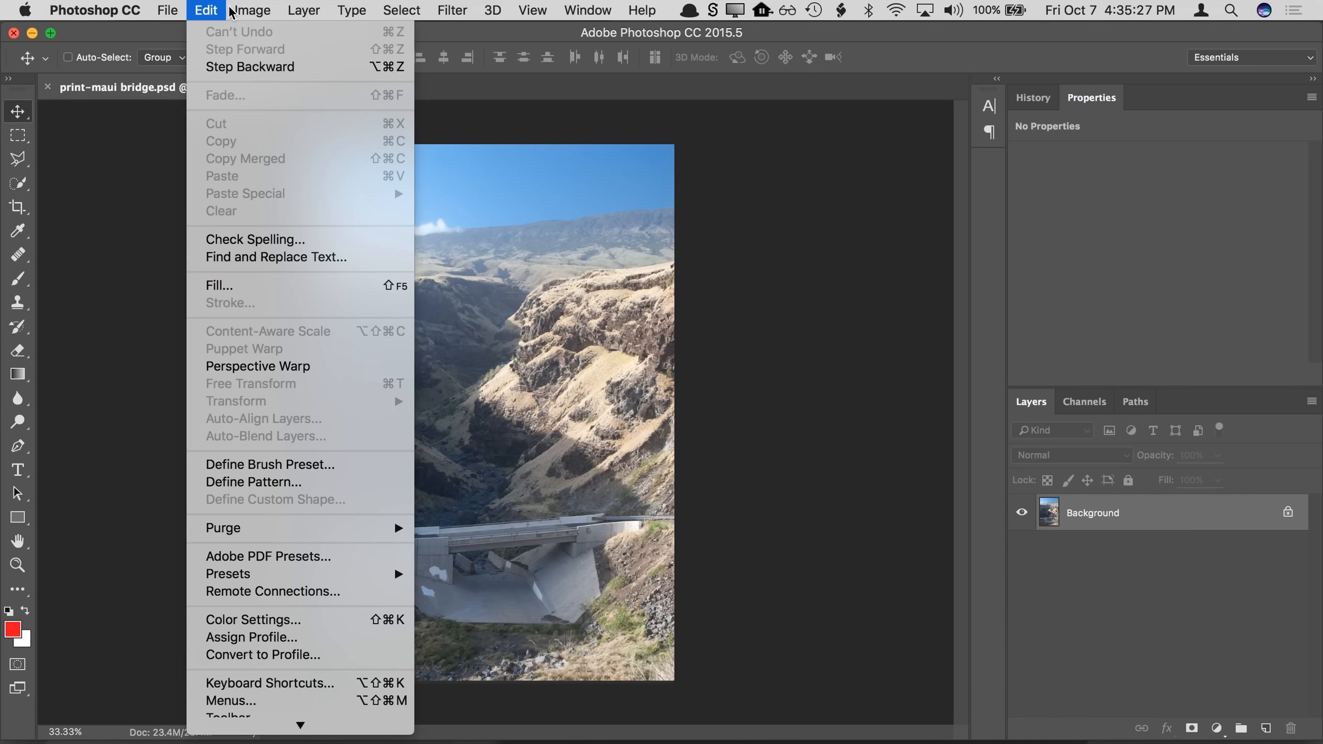
{"action": "mouse_move", "coordinate": [252, 10]}
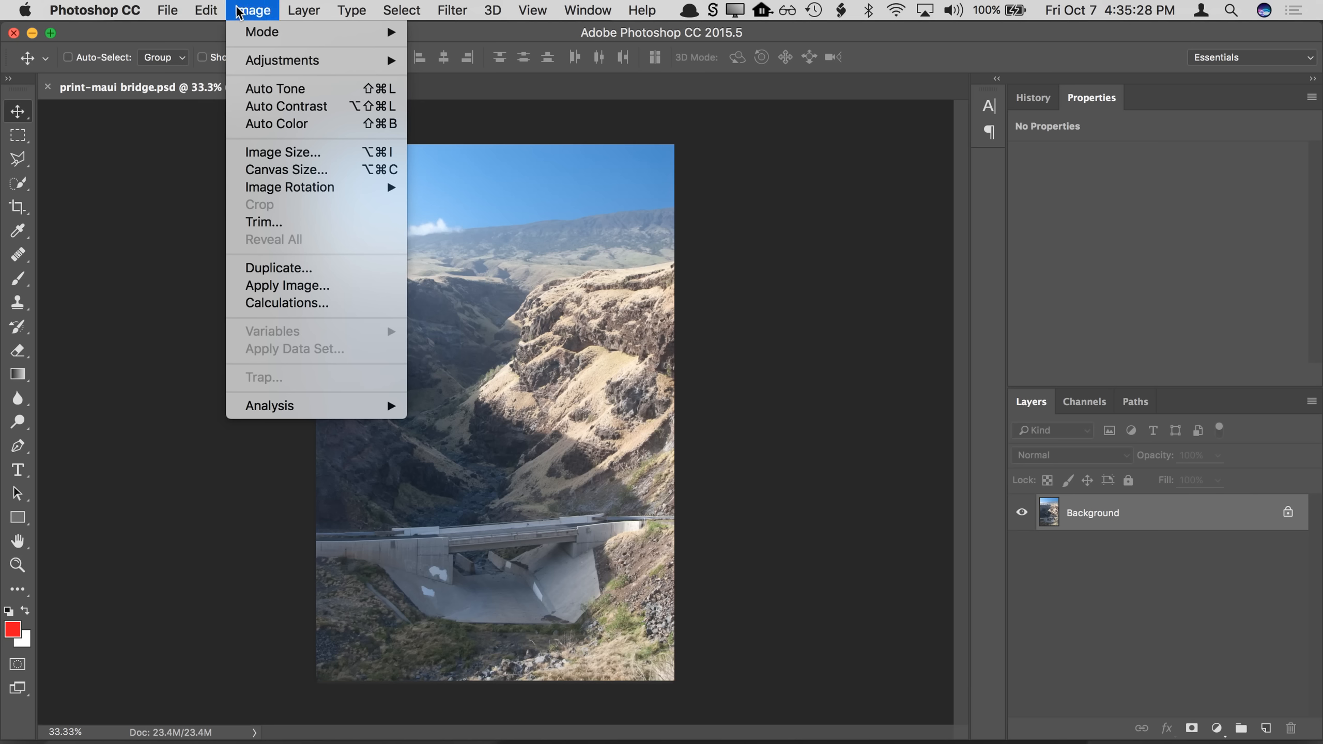
{"action": "left_click", "coordinate": [252, 154]}
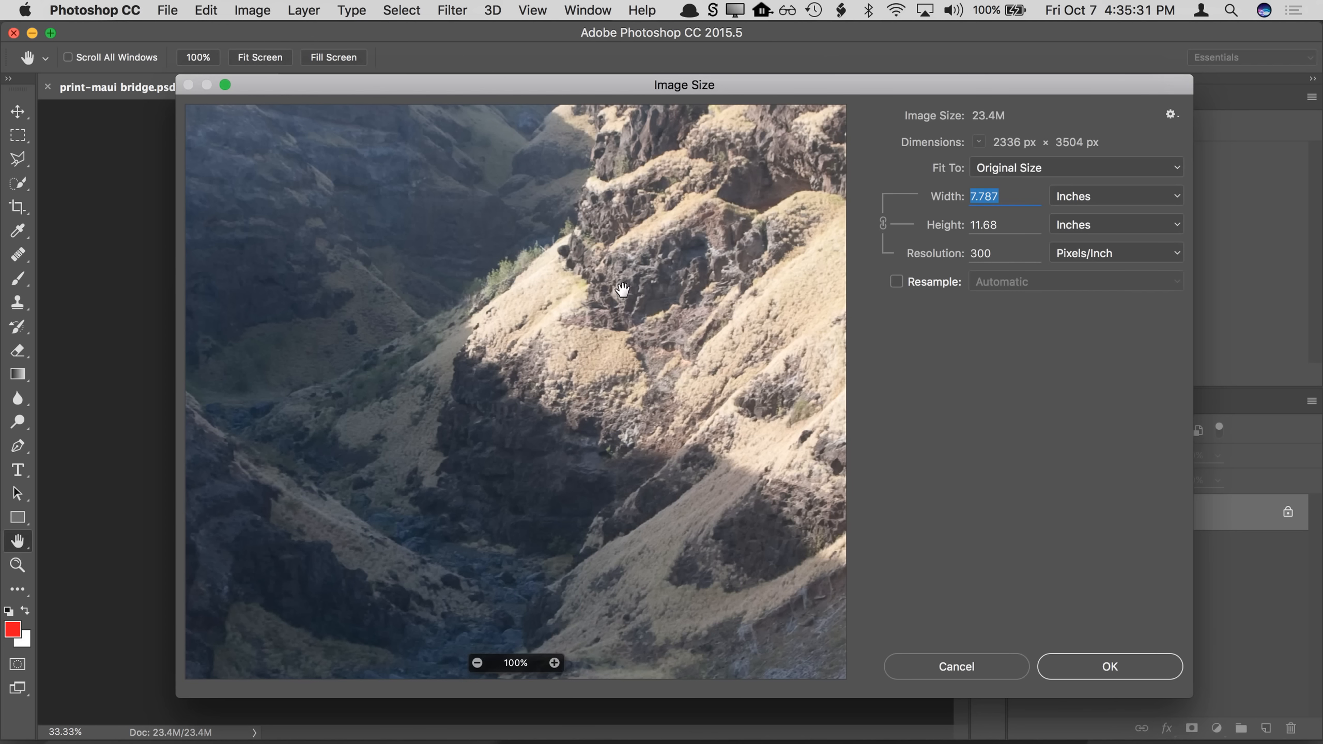
{"action": "left_click", "coordinate": [922, 281]}
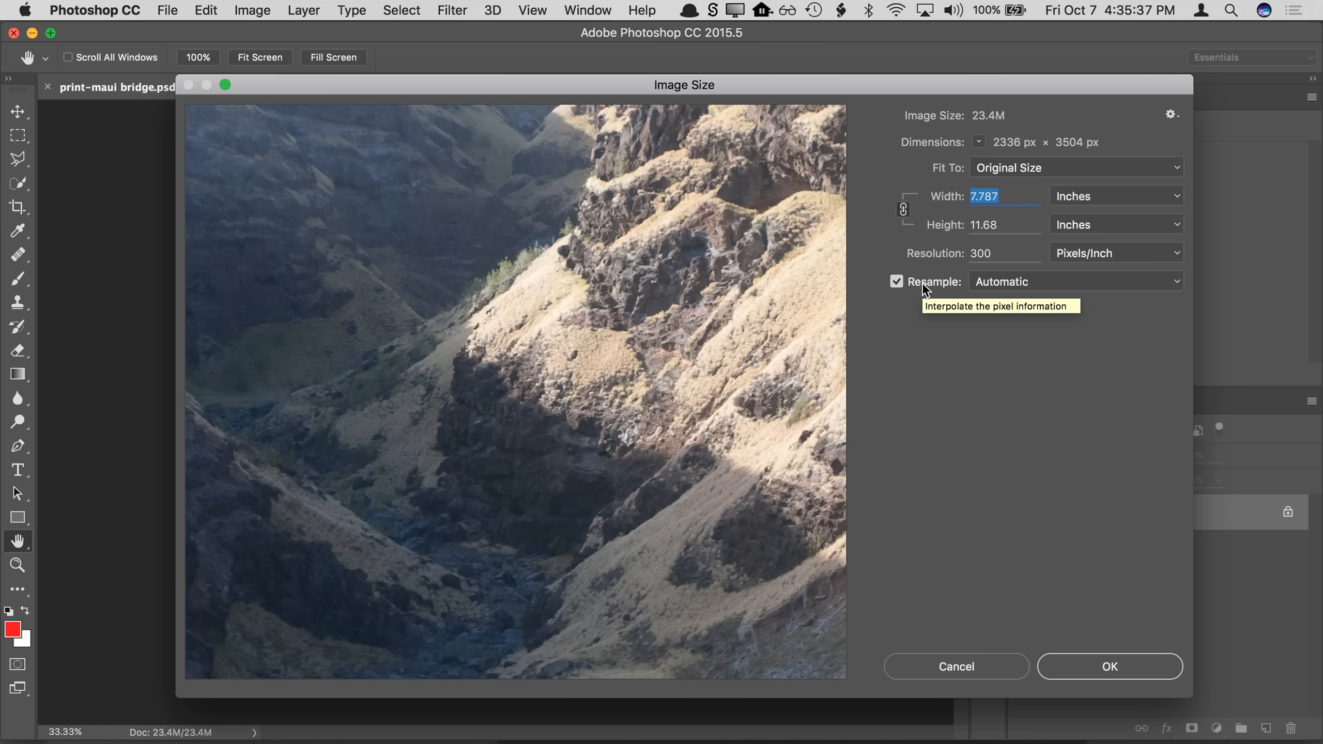
{"action": "left_click", "coordinate": [955, 253]}
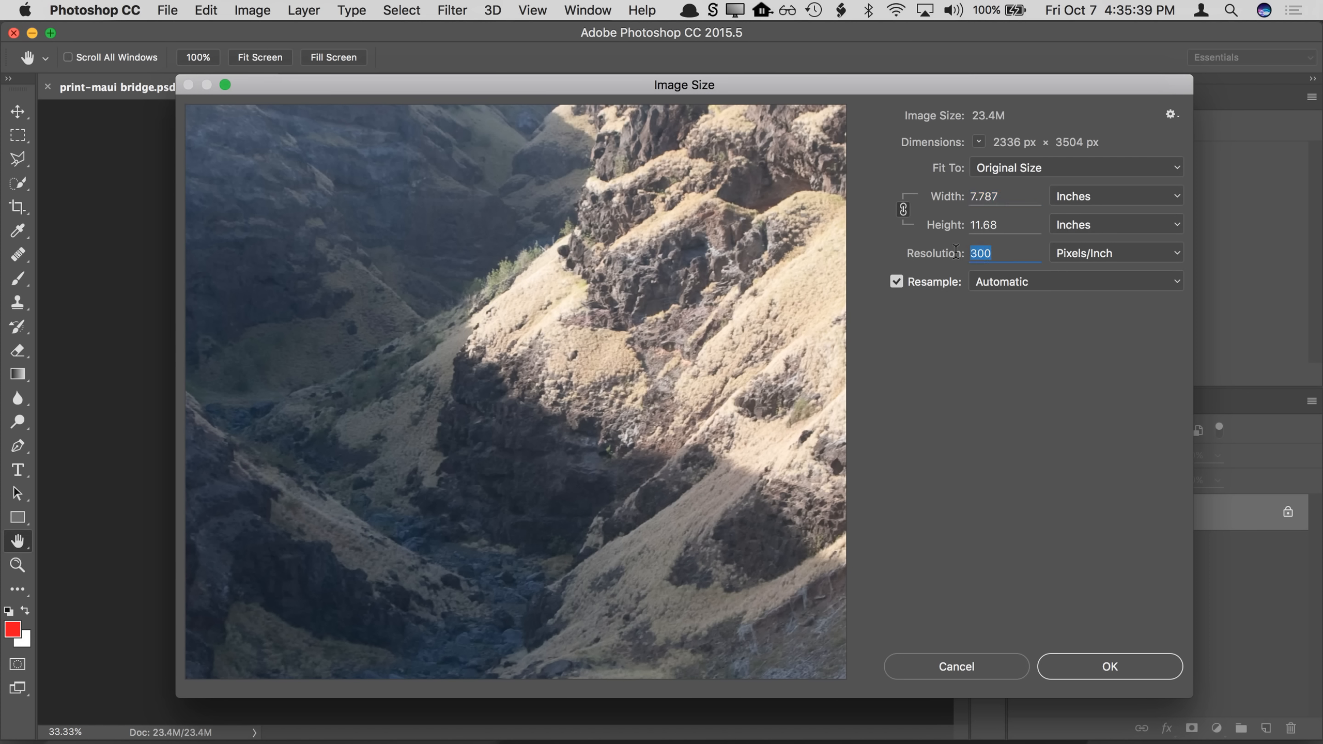
{"action": "type", "text": "72"}
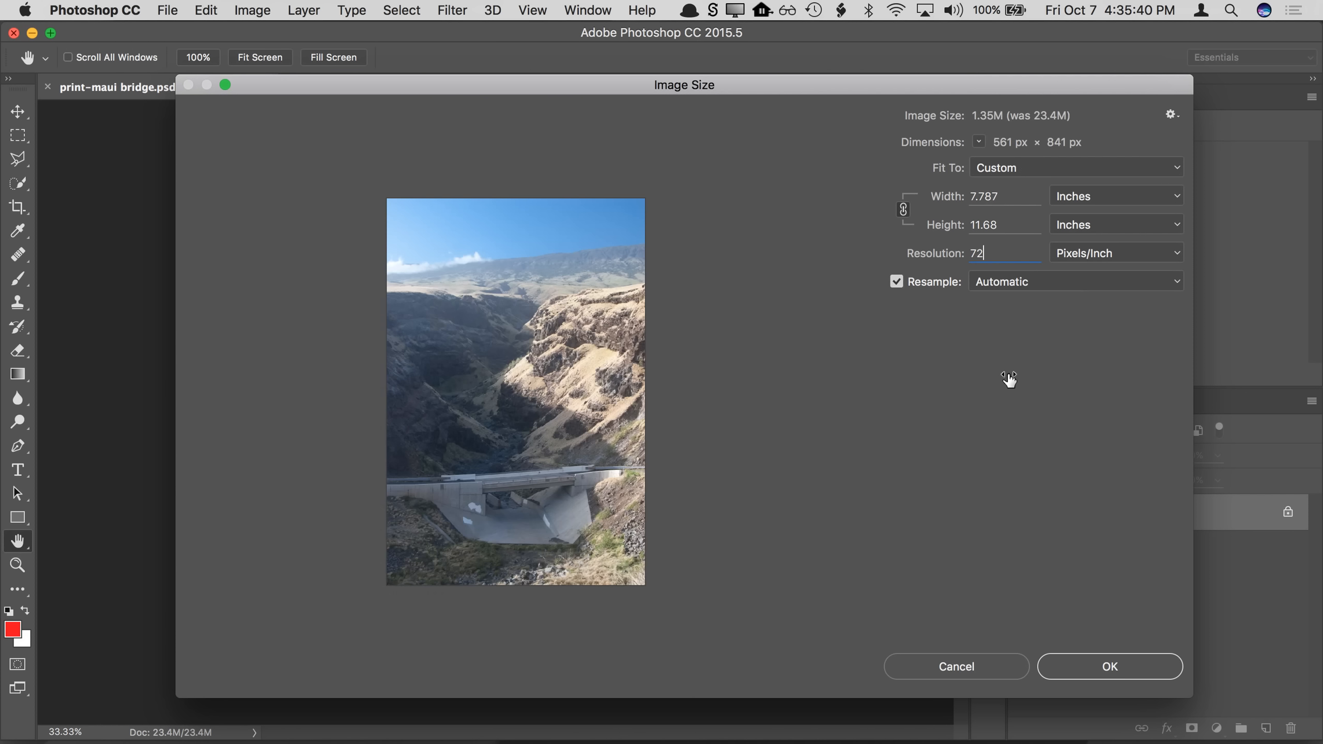
{"action": "left_click", "coordinate": [1065, 197]}
{"action": "left_click", "coordinate": [1074, 181]}
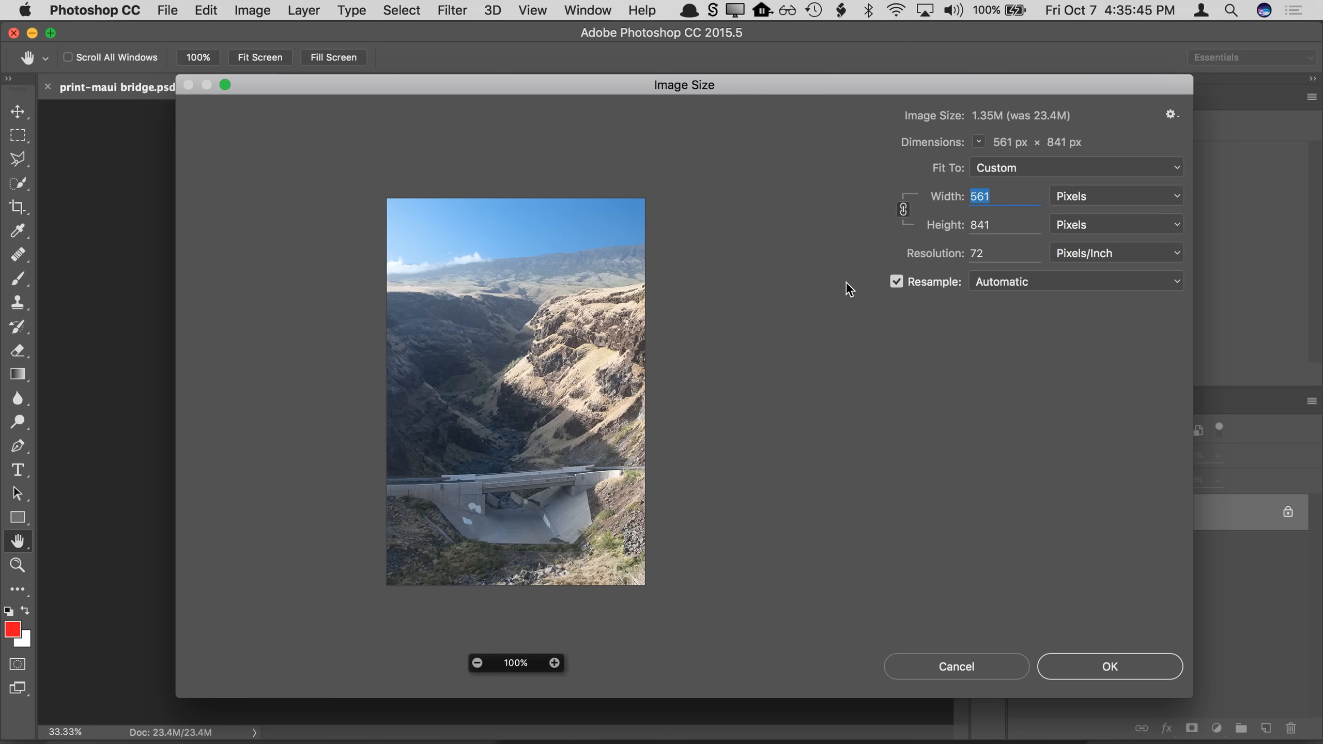
Step: Resize the image to a width of 600 pixels with resampling and view it at 100%
{"action": "left_click_drag", "start_coordinate": [1188, 696], "coordinate": [1293, 722]}
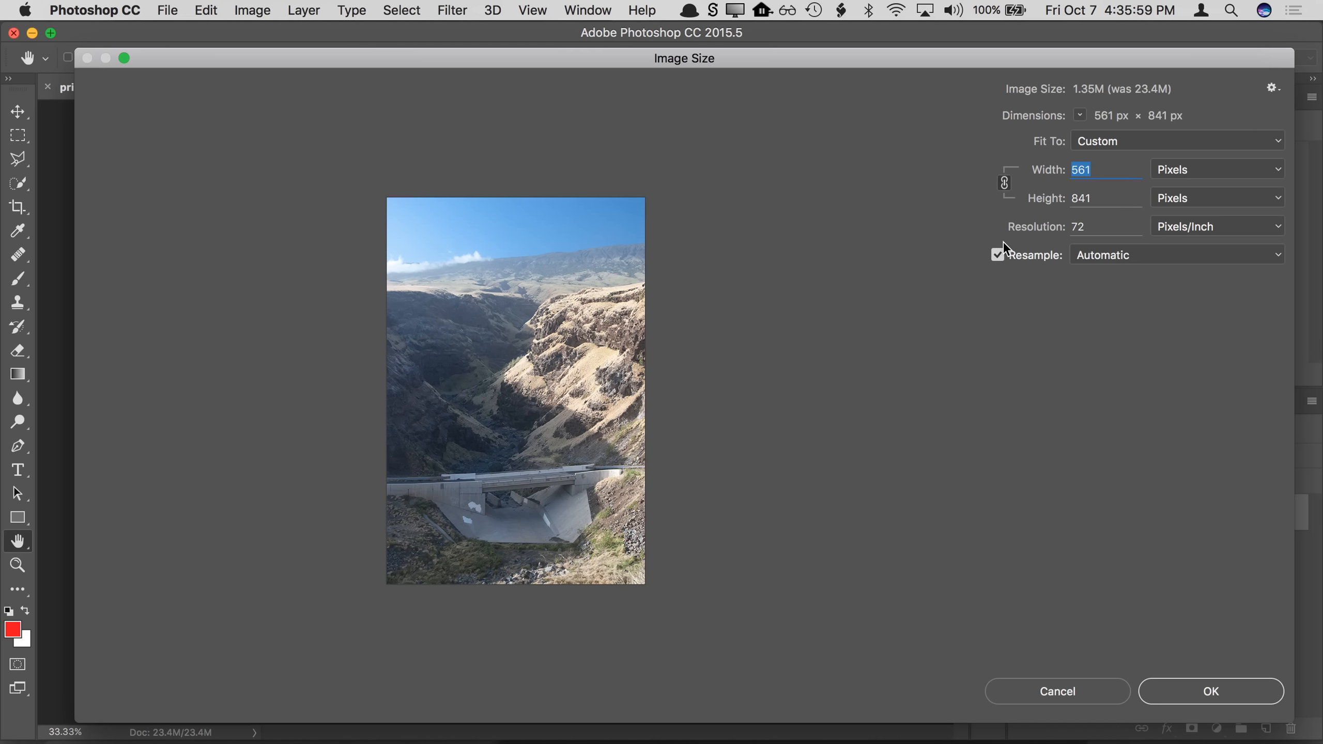
{"action": "mouse_move", "coordinate": [358, 265]}
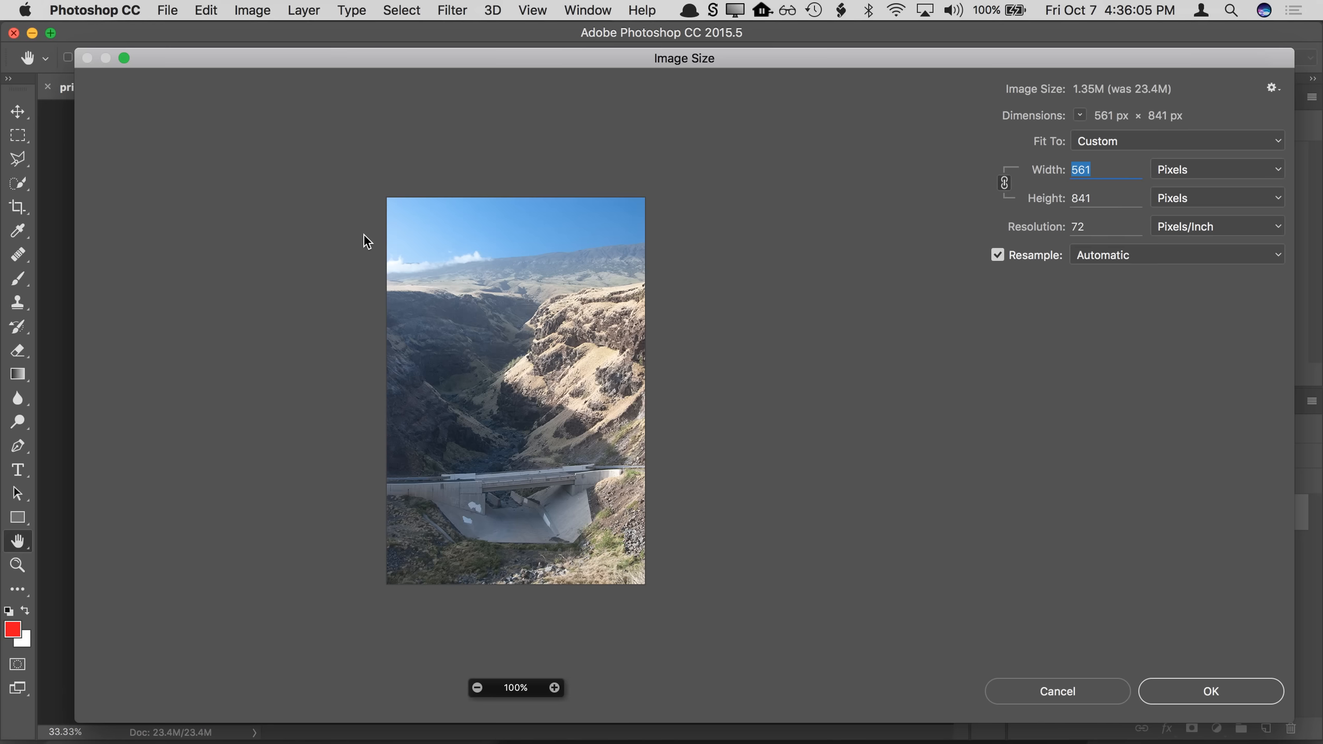
{"action": "type", "text": "600"}
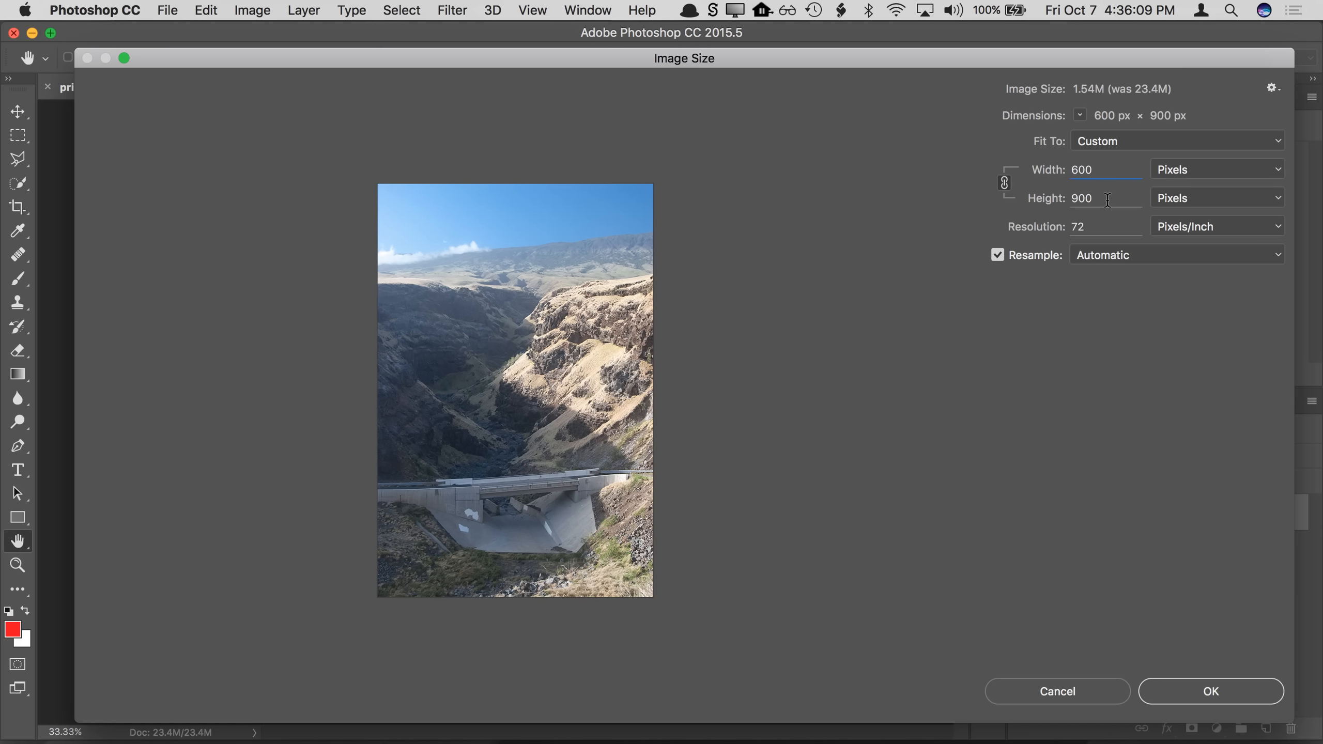
{"action": "key", "text": "Tab"}
{"action": "key", "text": "Tab"}
{"action": "left_click", "coordinate": [1157, 689]}
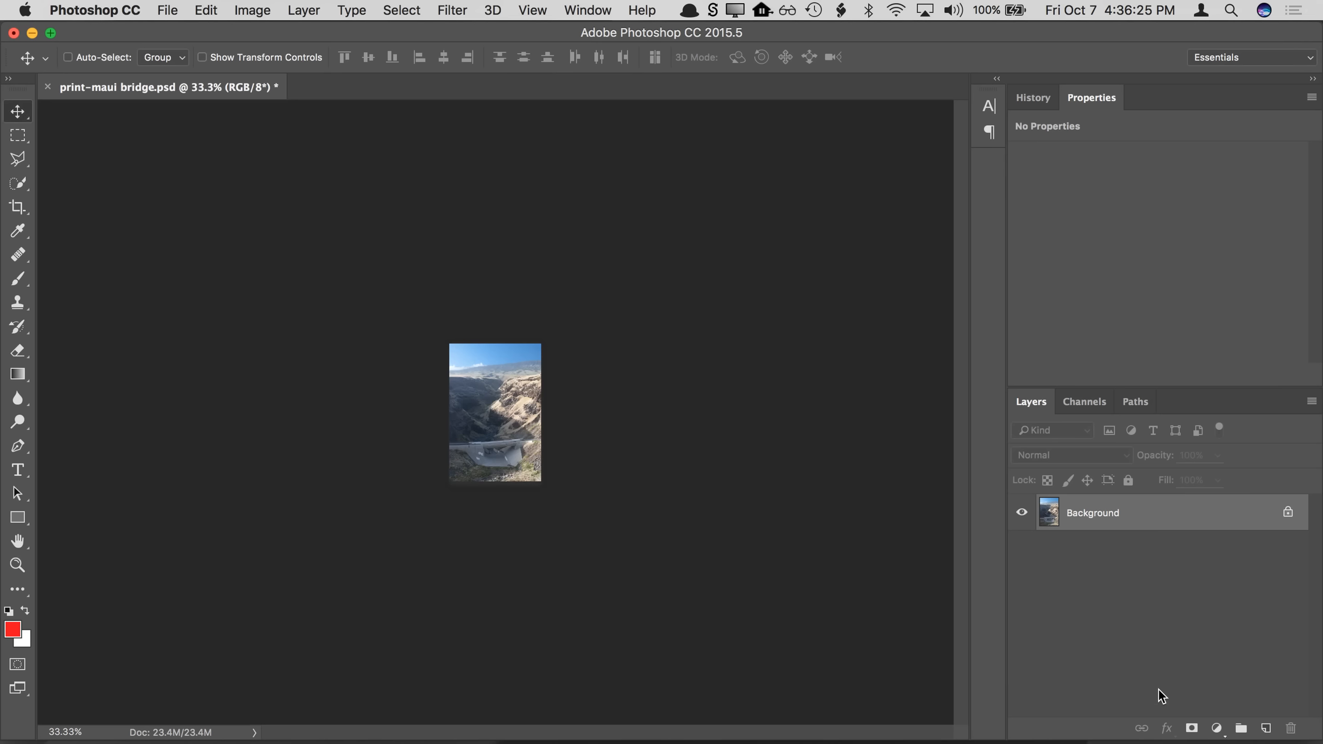
{"action": "left_click", "coordinate": [536, 12]}
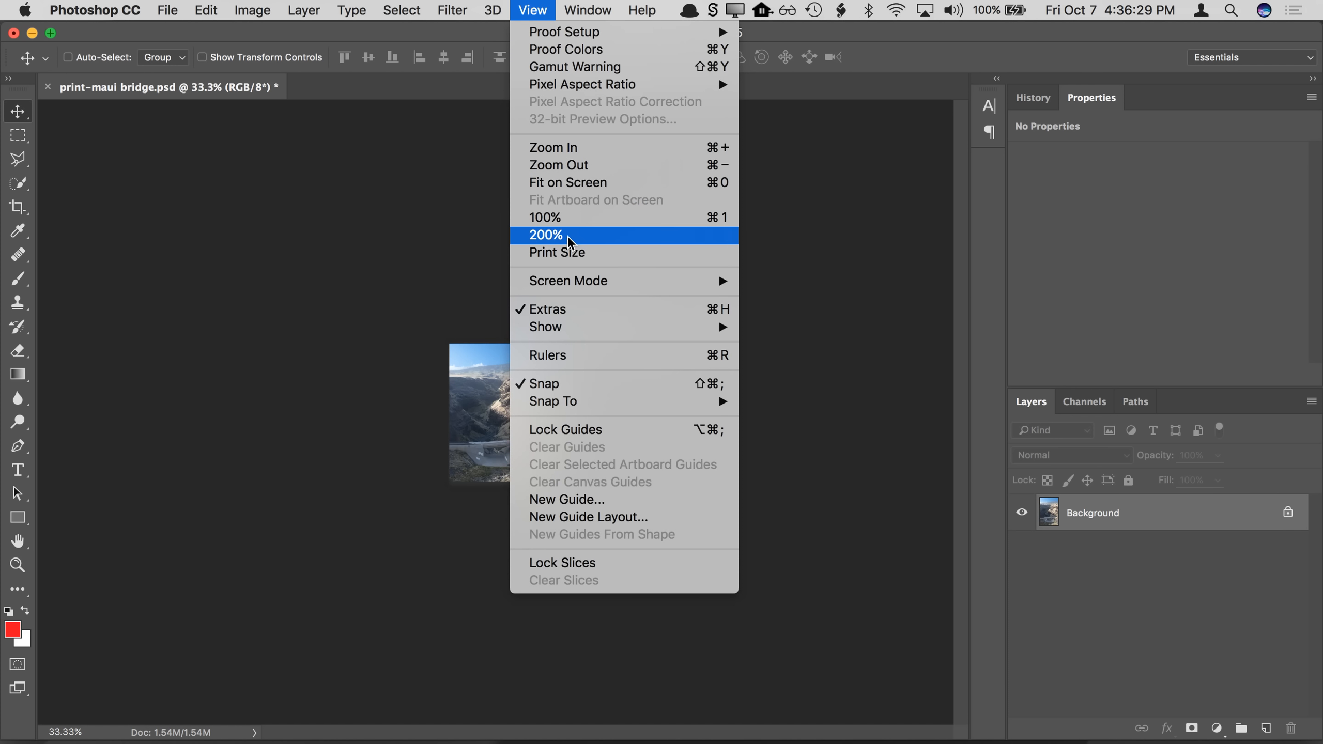
{"action": "left_click", "coordinate": [566, 219]}
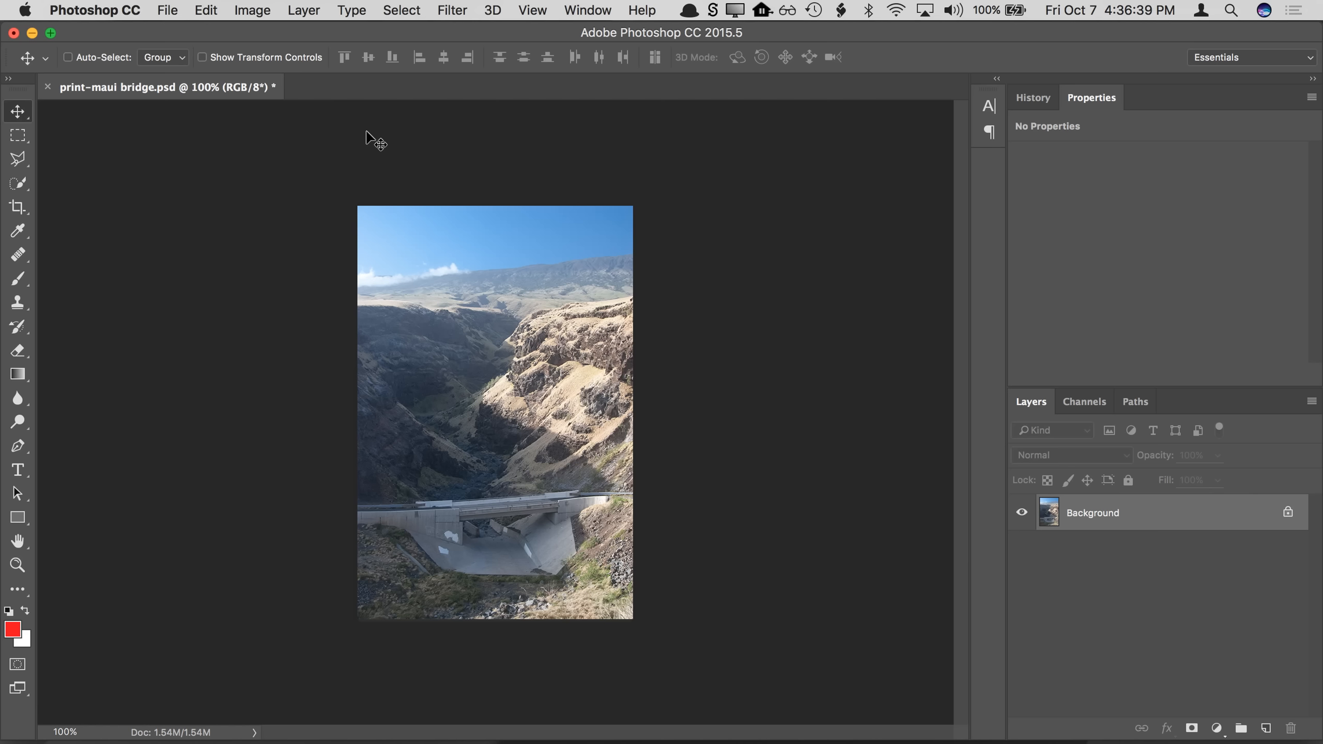
Step: Start a Save for Web (Legacy) export of the resized image with JPEG as the file format
{"action": "left_click", "coordinate": [176, 15]}
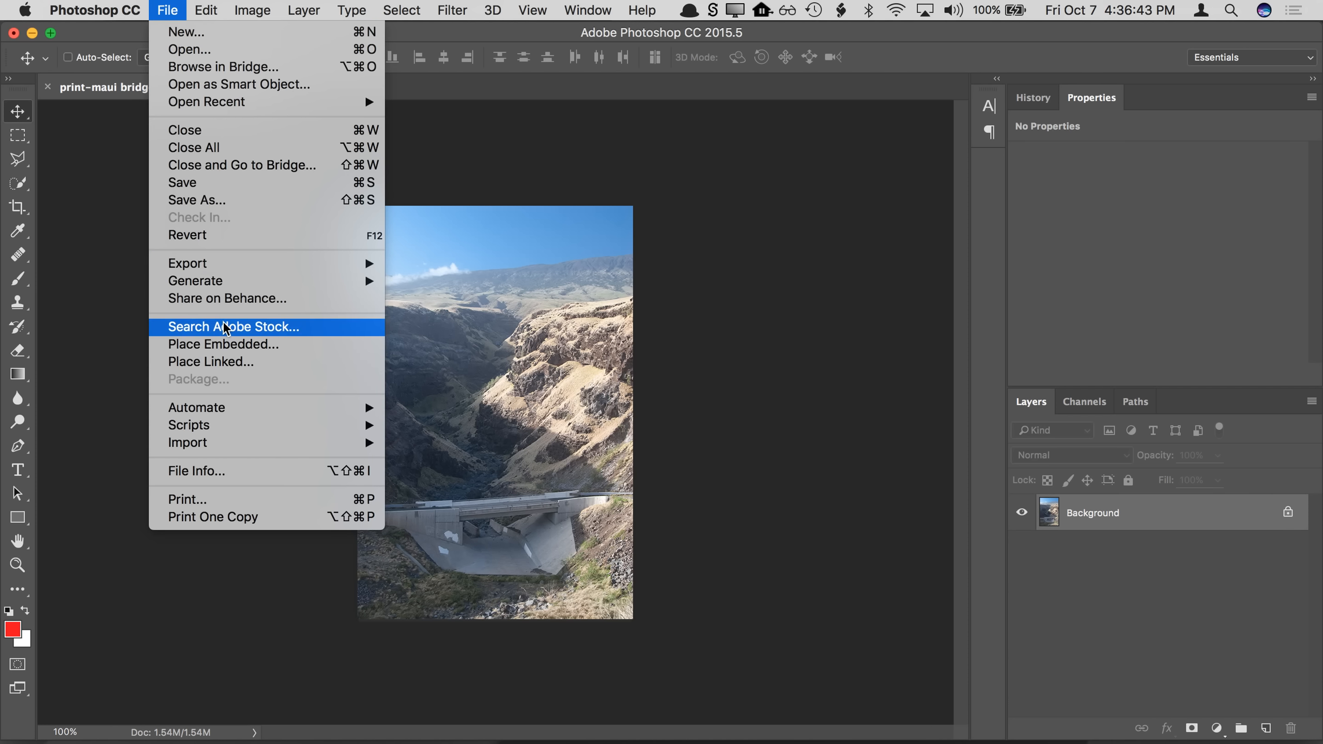
{"action": "mouse_move", "coordinate": [237, 265]}
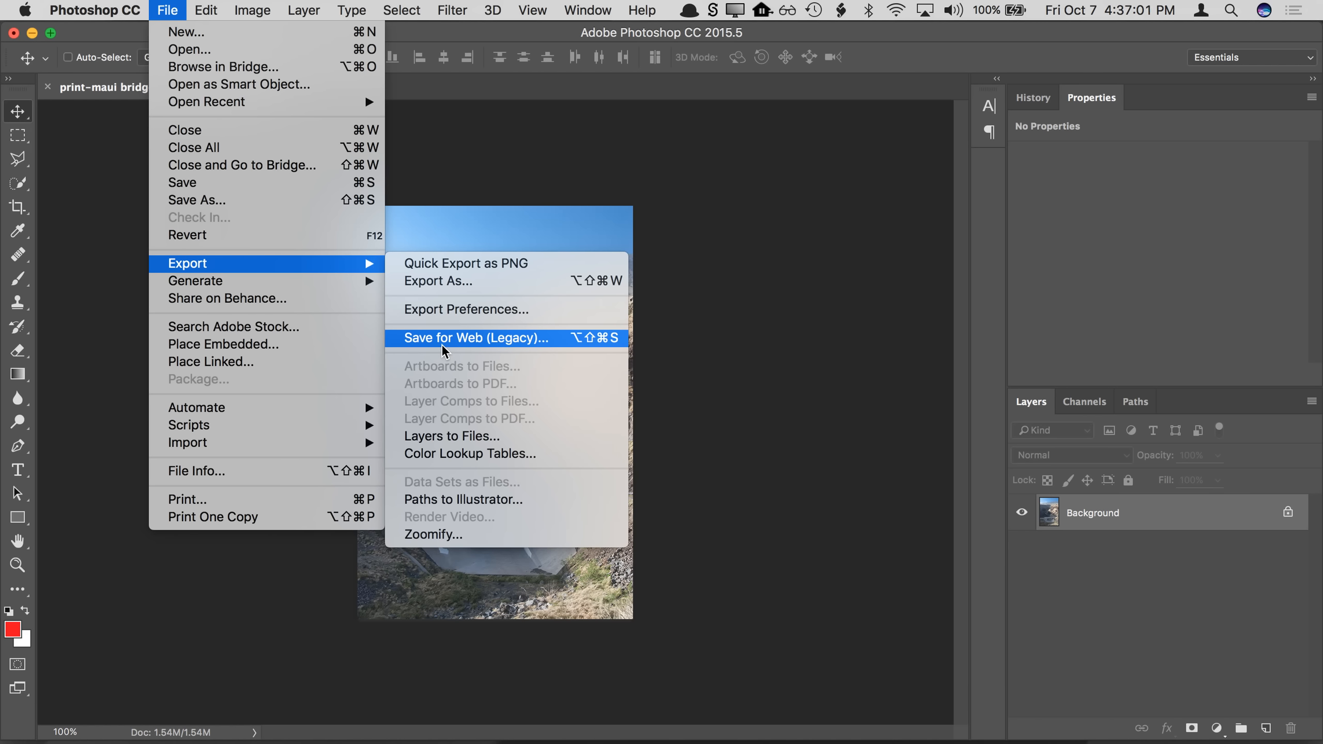
{"action": "left_click", "coordinate": [428, 339]}
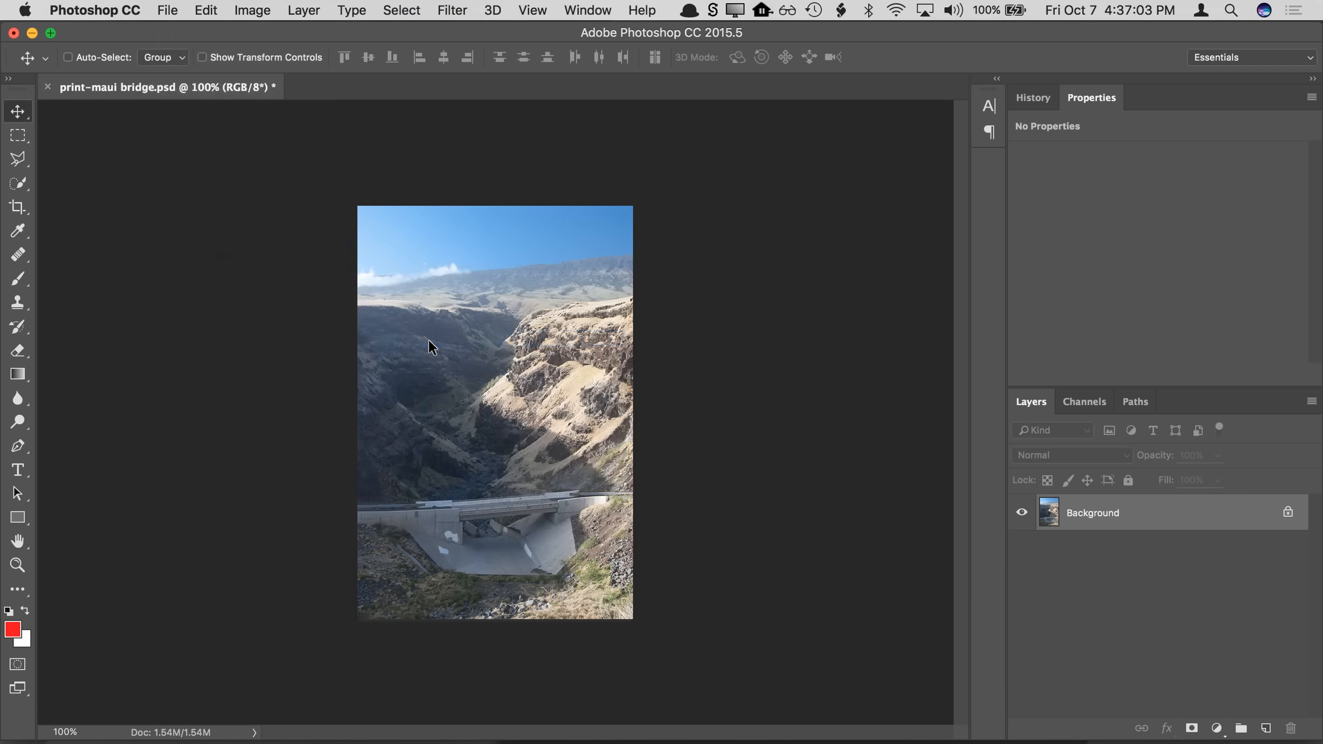
{"action": "left_click", "coordinate": [1101, 116]}
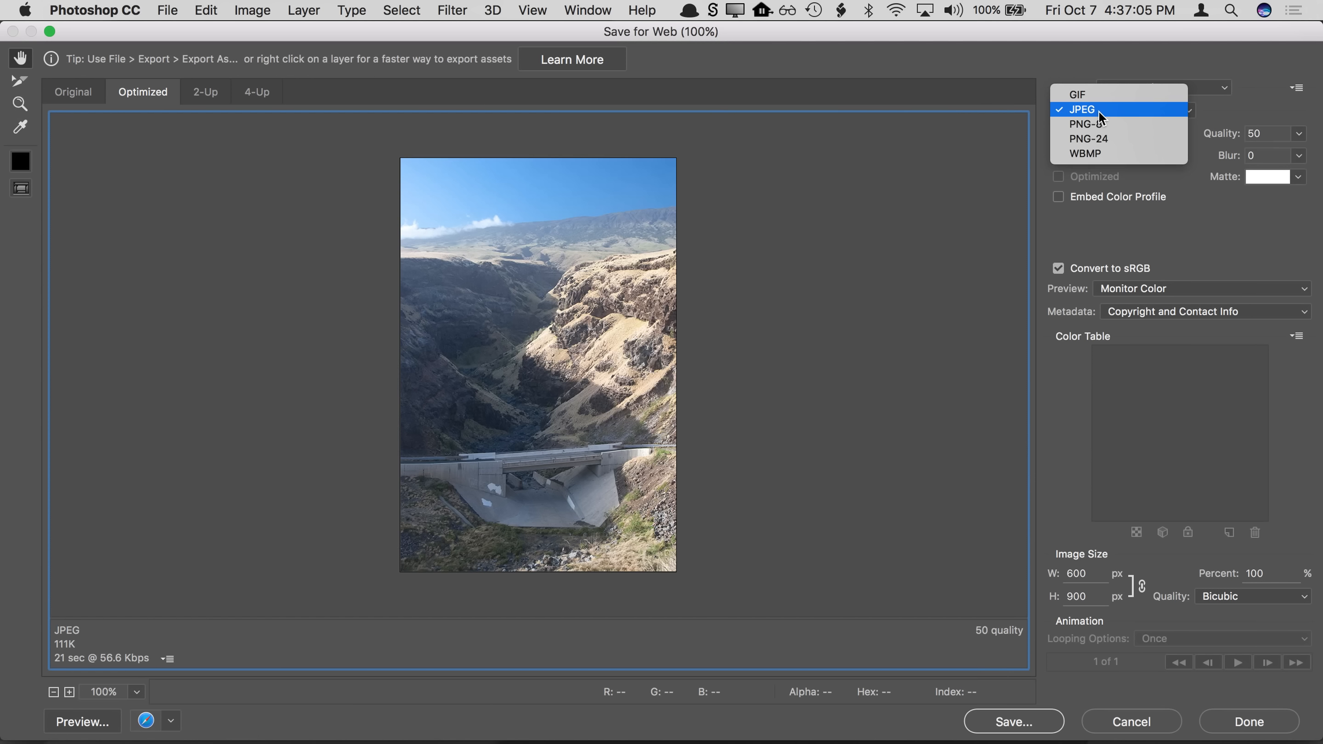
{"action": "left_click", "coordinate": [1098, 111]}
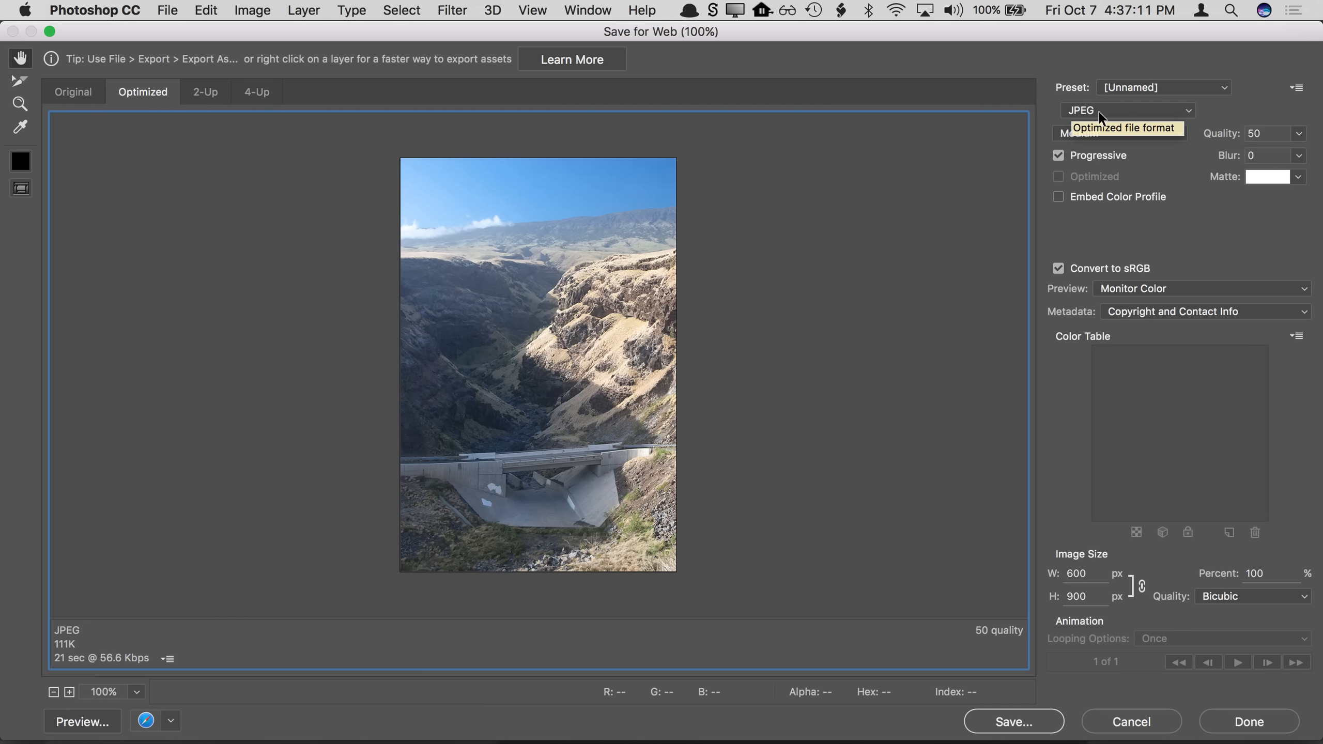
Step: Try JPEG qualities of 100 and 34, and inspect the canyon ridge in the preview at 600%
{"action": "left_click", "coordinate": [1299, 134]}
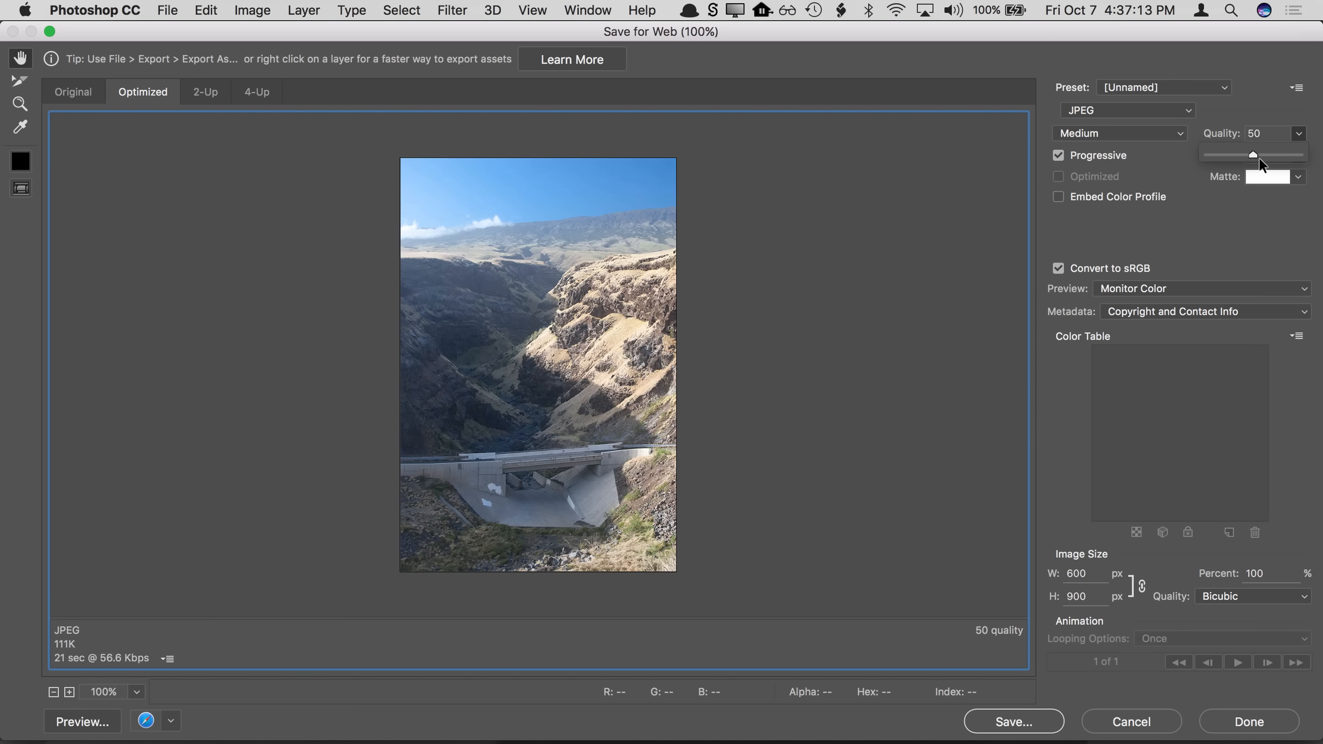
{"action": "left_click_drag", "start_coordinate": [1254, 155], "coordinate": [1306, 155]}
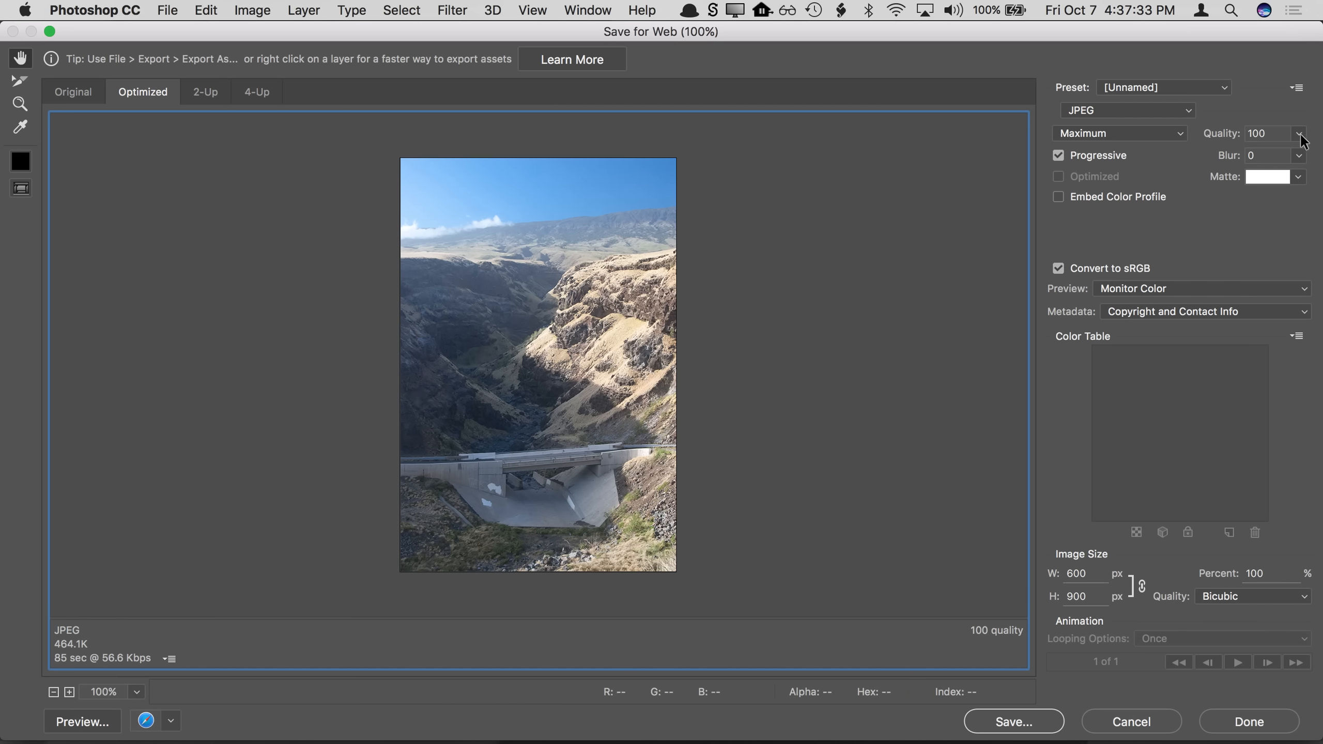
{"action": "left_click_drag", "start_coordinate": [1300, 135], "coordinate": [1236, 159]}
{"action": "left_click", "coordinate": [566, 324], "text": "super"}
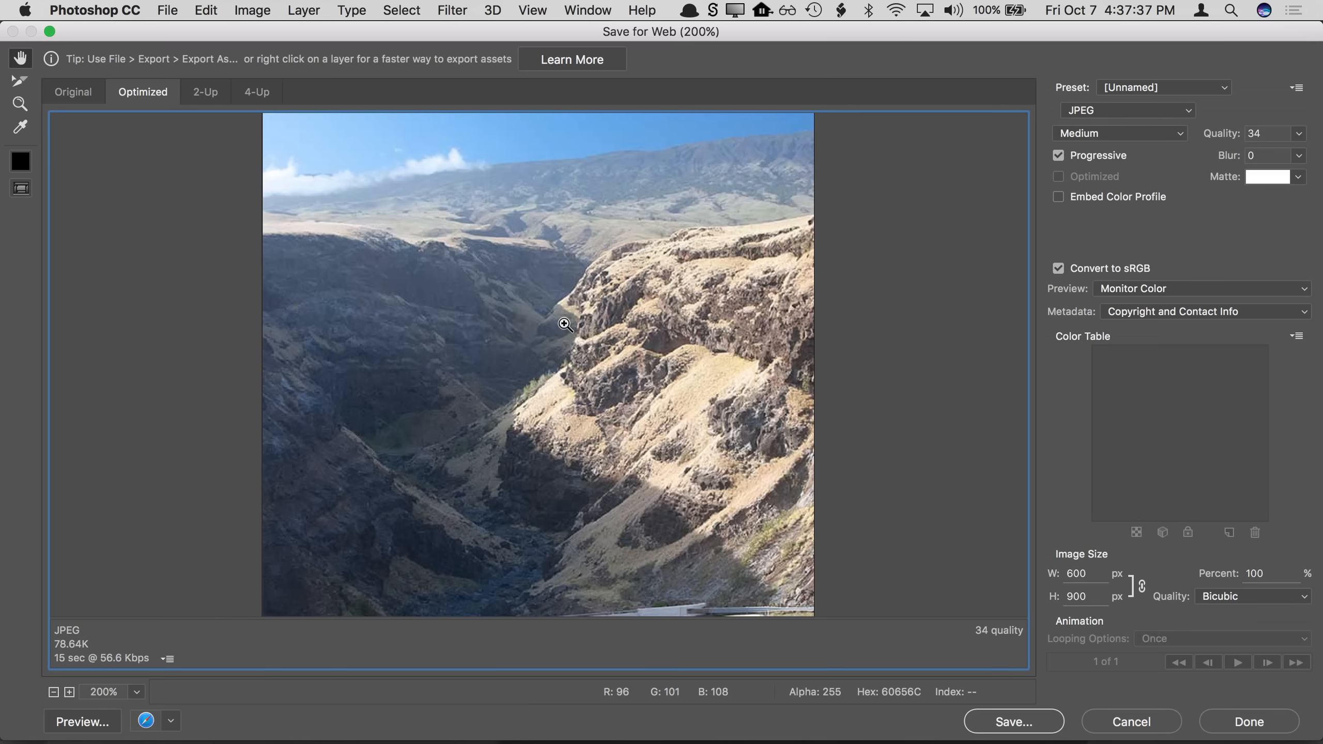
{"action": "left_click", "coordinate": [565, 324], "text": "super"}
{"action": "left_click_drag", "start_coordinate": [579, 387], "coordinate": [610, 449]}
{"action": "left_click_drag", "start_coordinate": [612, 253], "coordinate": [578, 366]}
{"action": "left_click", "coordinate": [586, 240], "text": "super"}
{"action": "left_click", "coordinate": [557, 442], "text": "super"}
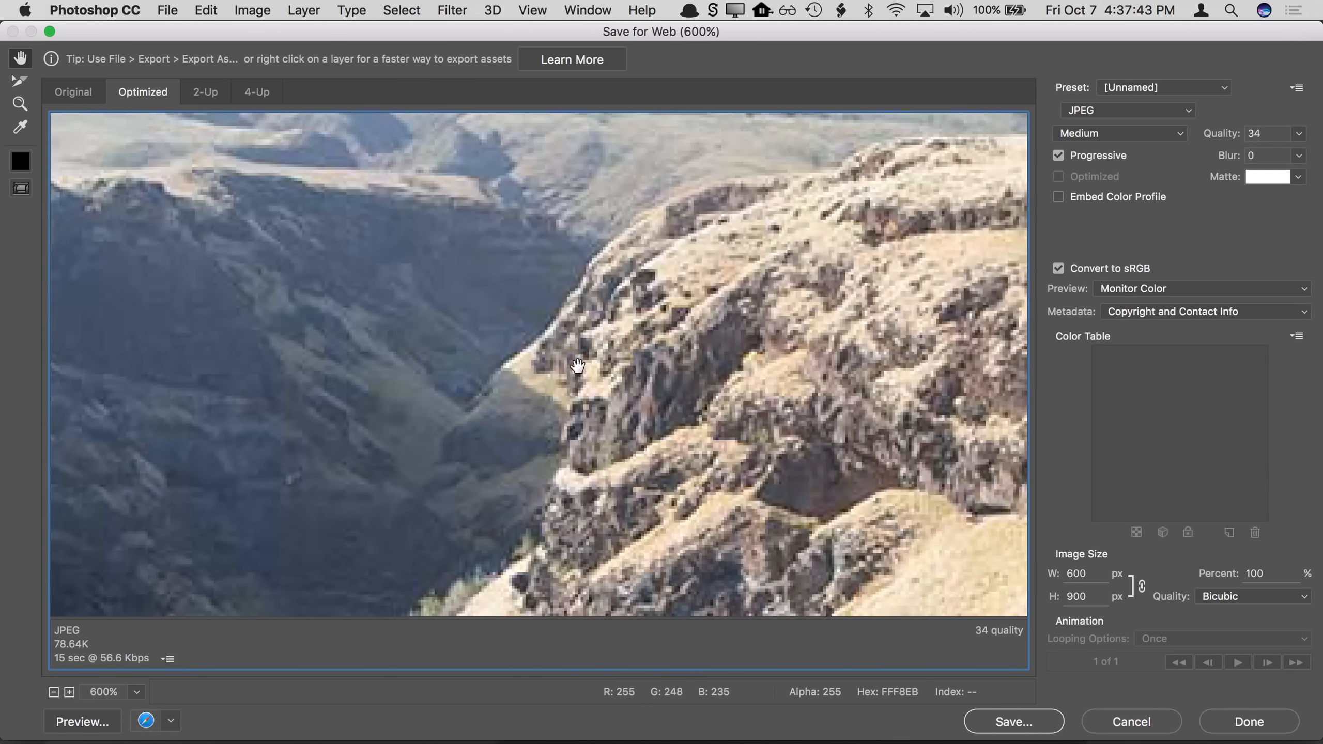
Step: Compare JPEG qualities of 100 and 3 on the magnified preview, and return the preview to 100%
{"action": "left_click", "coordinate": [1299, 133]}
{"action": "left_click_drag", "start_coordinate": [1275, 161], "coordinate": [1301, 160]}
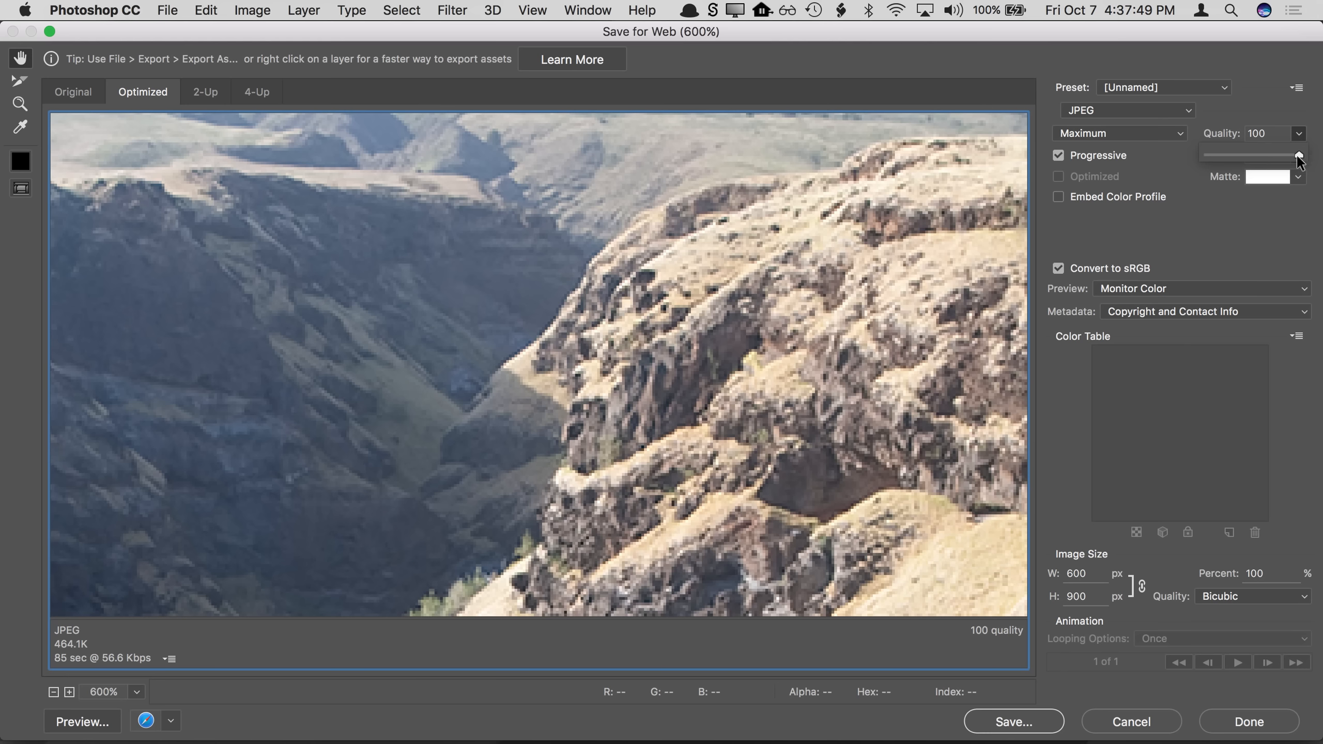
{"action": "left_click_drag", "start_coordinate": [1299, 159], "coordinate": [1211, 160]}
{"action": "left_click", "coordinate": [520, 319]}
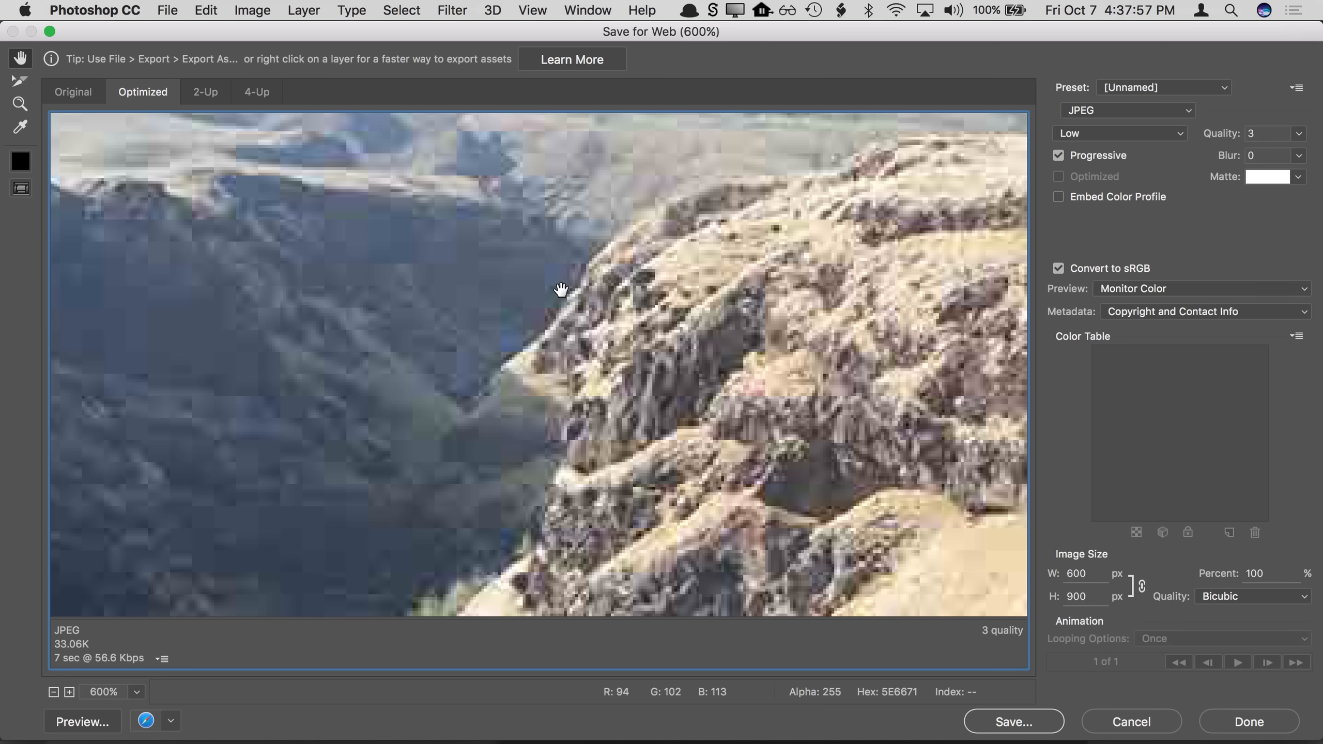
{"action": "left_click", "coordinate": [136, 692]}
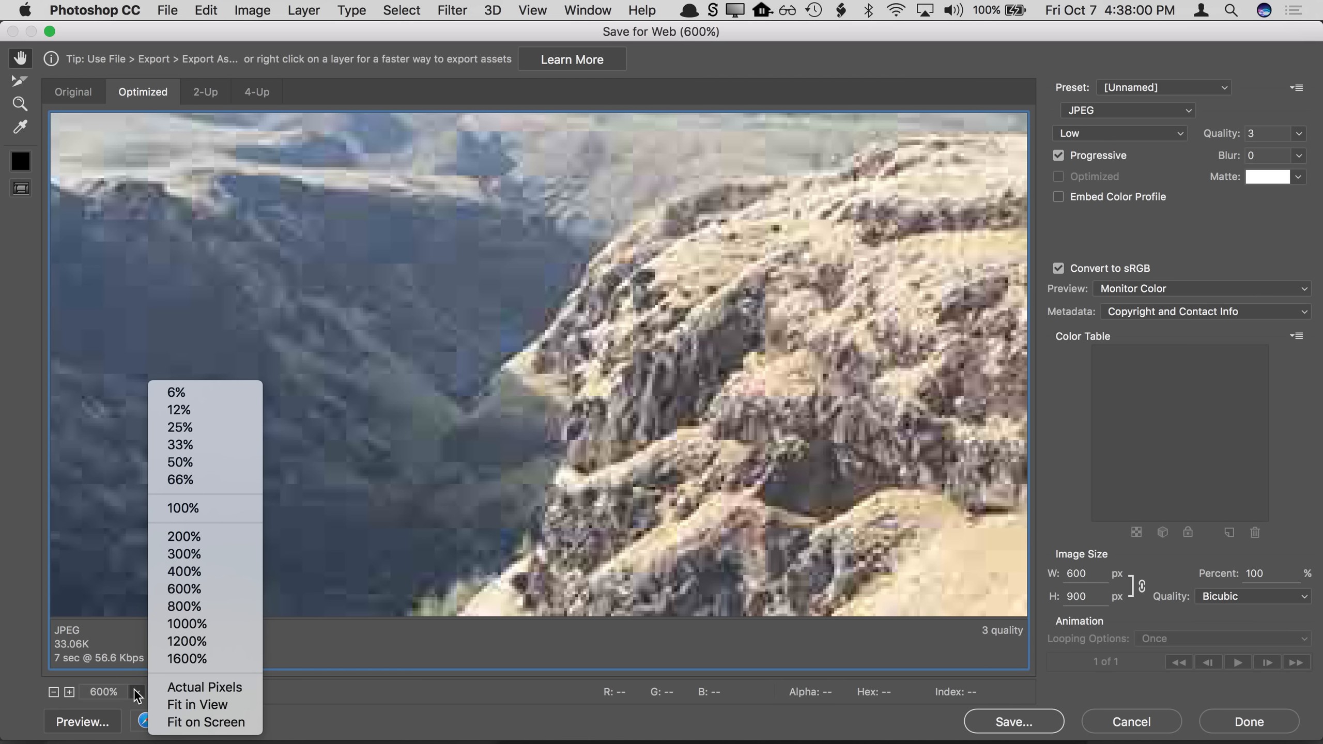
{"action": "left_click", "coordinate": [182, 508]}
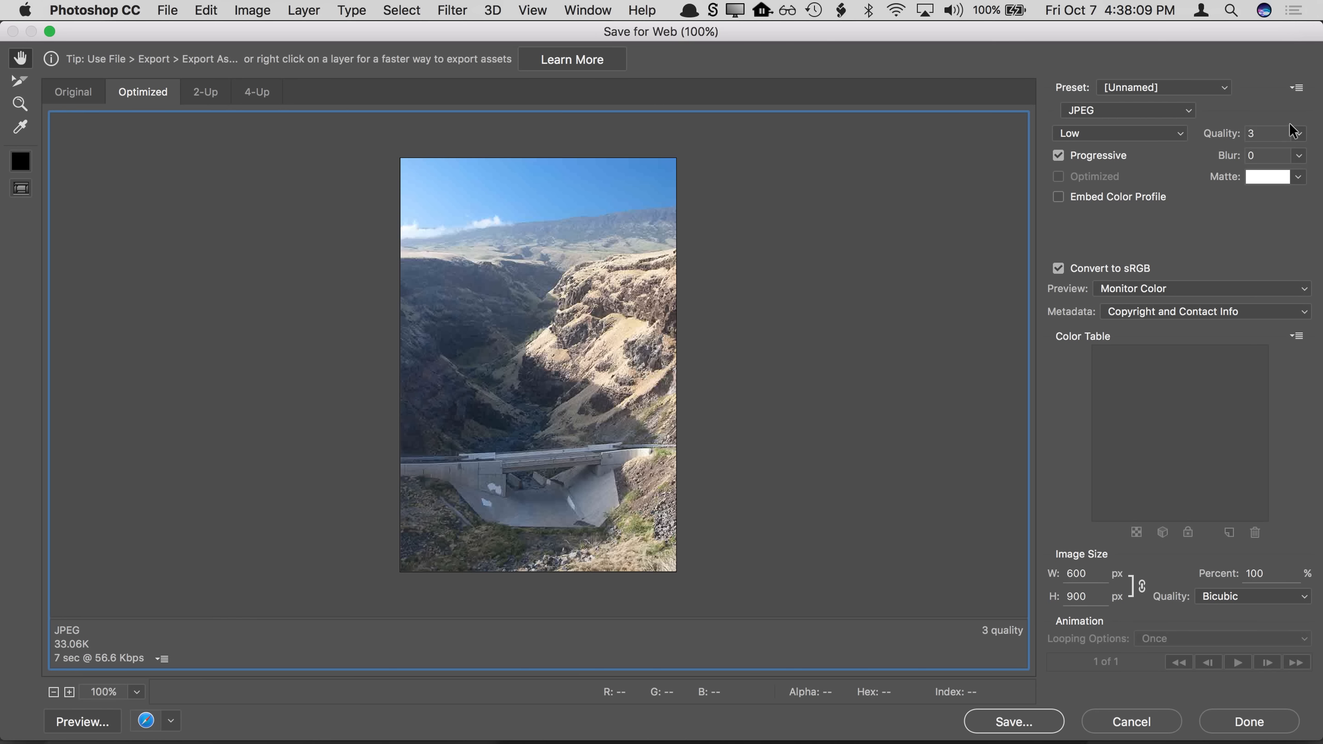
Step: Set the JPEG export quality to 57
{"action": "left_click_drag", "start_coordinate": [1298, 133], "coordinate": [1251, 156]}
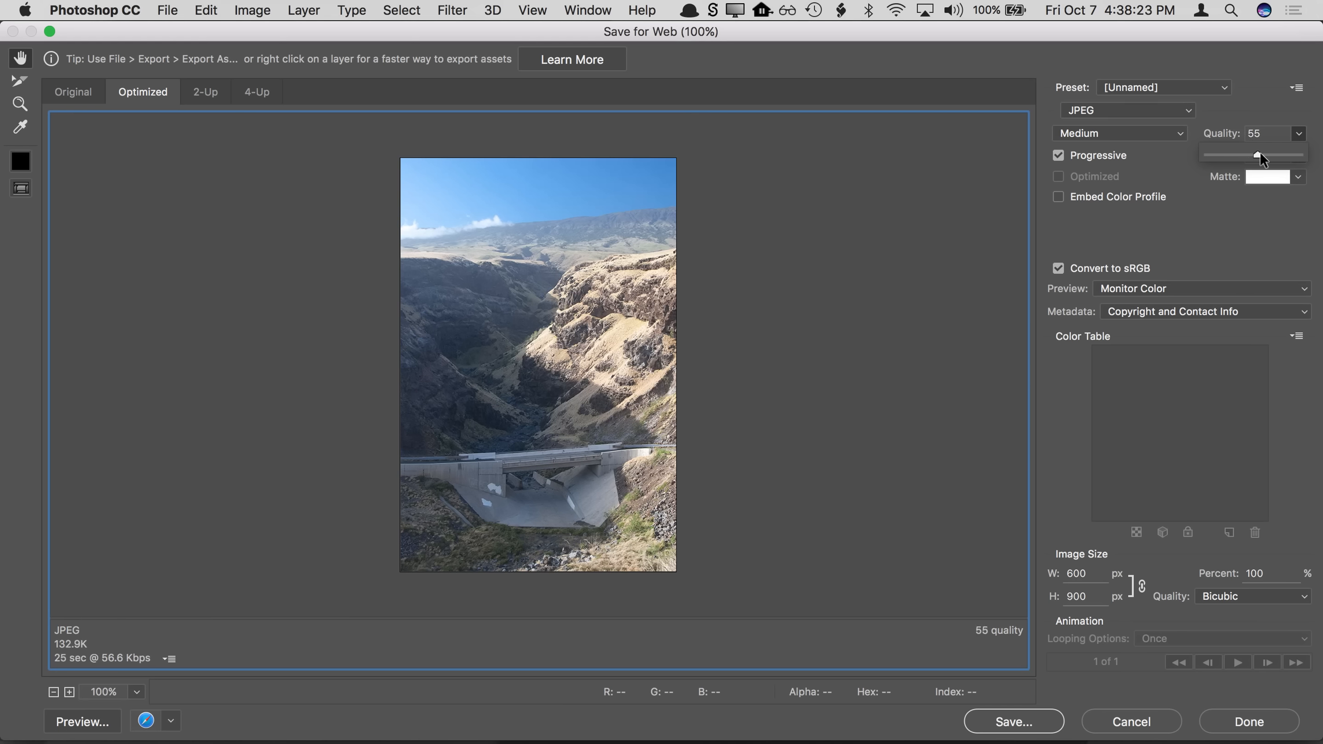
{"action": "left_click_drag", "start_coordinate": [1259, 158], "coordinate": [1261, 159]}
{"action": "left_click", "coordinate": [1100, 57]}
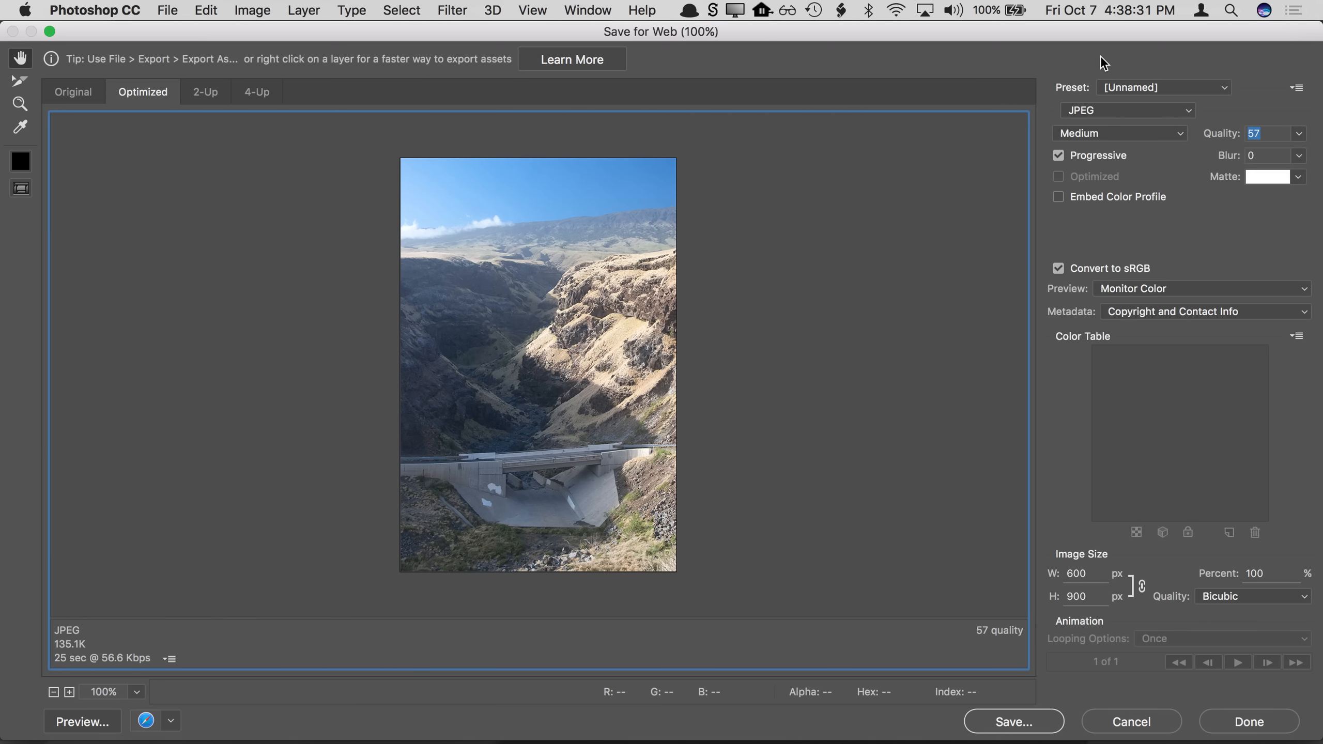
Step: Proceed to saving the optimized JPEG and name the file web-maui-bridge.jpg
{"action": "left_click", "coordinate": [1016, 726]}
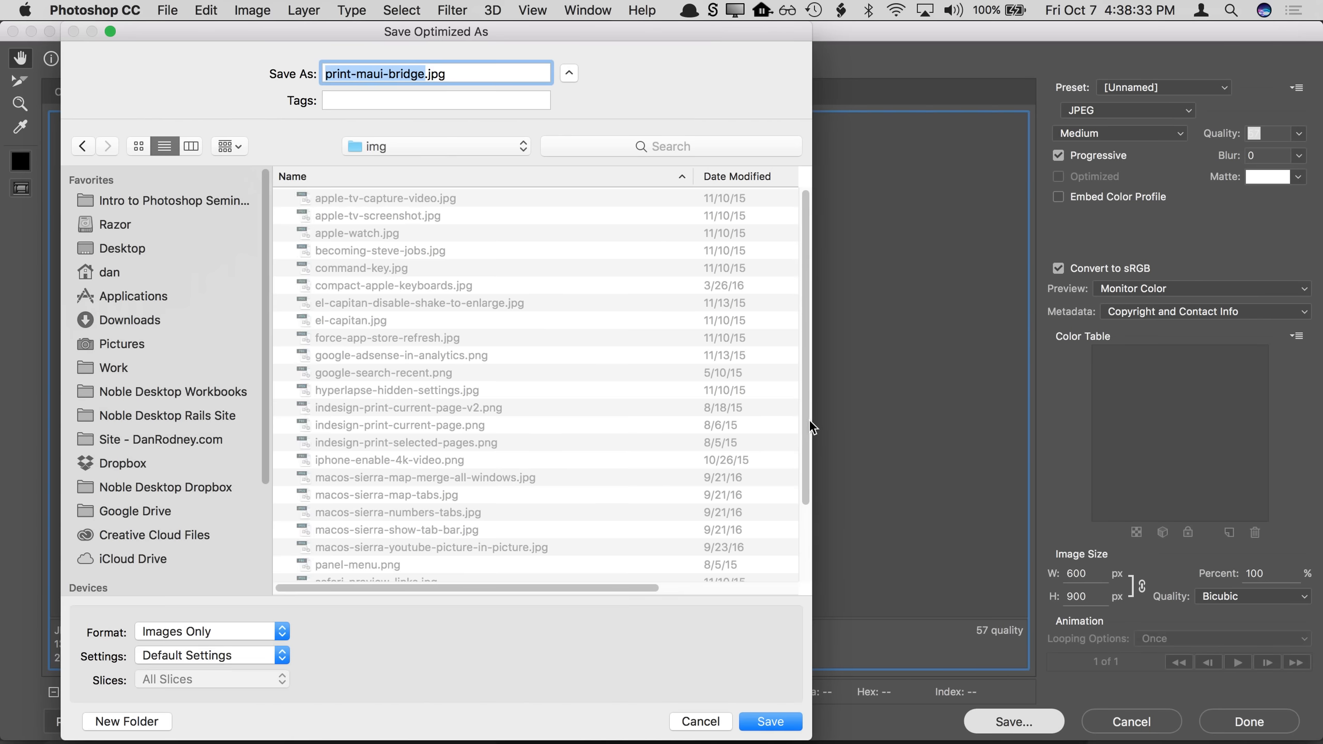
{"action": "key", "text": "Left"}
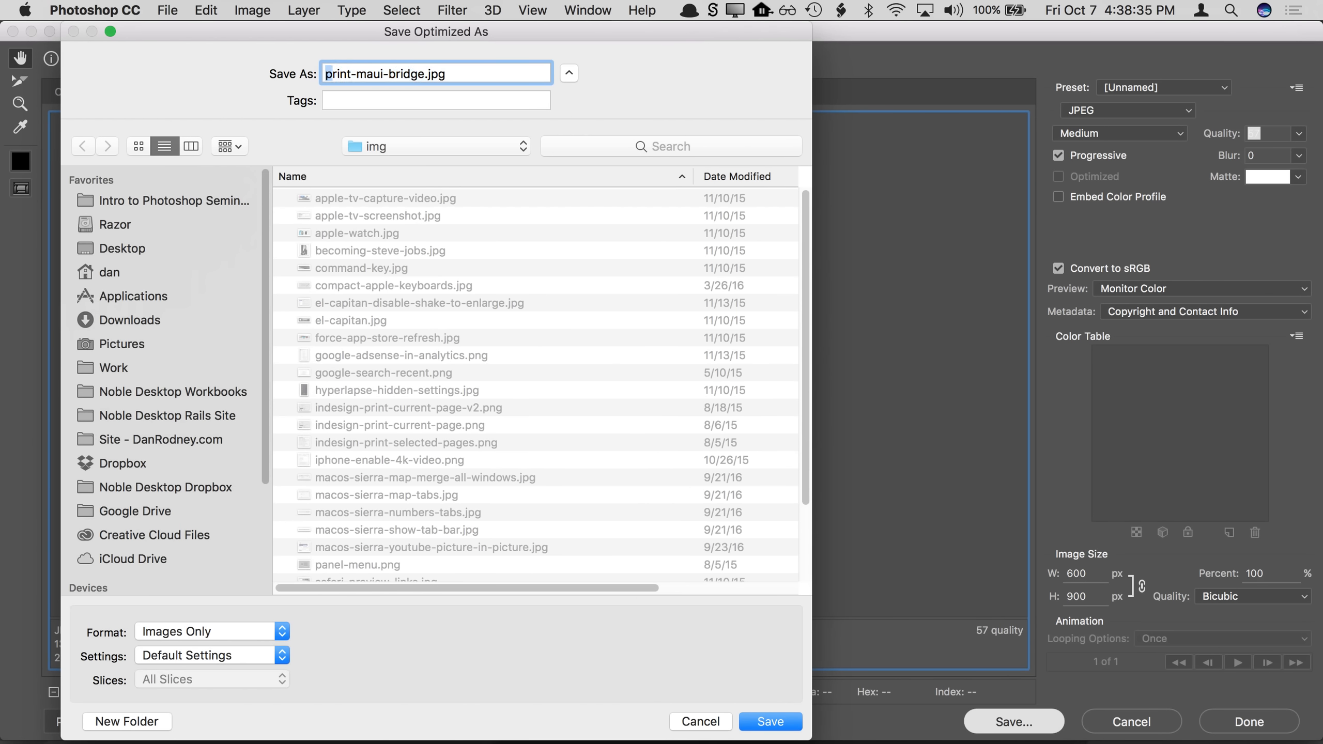
{"action": "key", "text": "shift+Right"}
{"action": "key", "text": "shift+Right"}
{"action": "key", "text": "shift+Right"}
{"action": "key", "text": "shift+Right"}
{"action": "key", "text": "shift+Right"}
{"action": "type", "text": "web"}
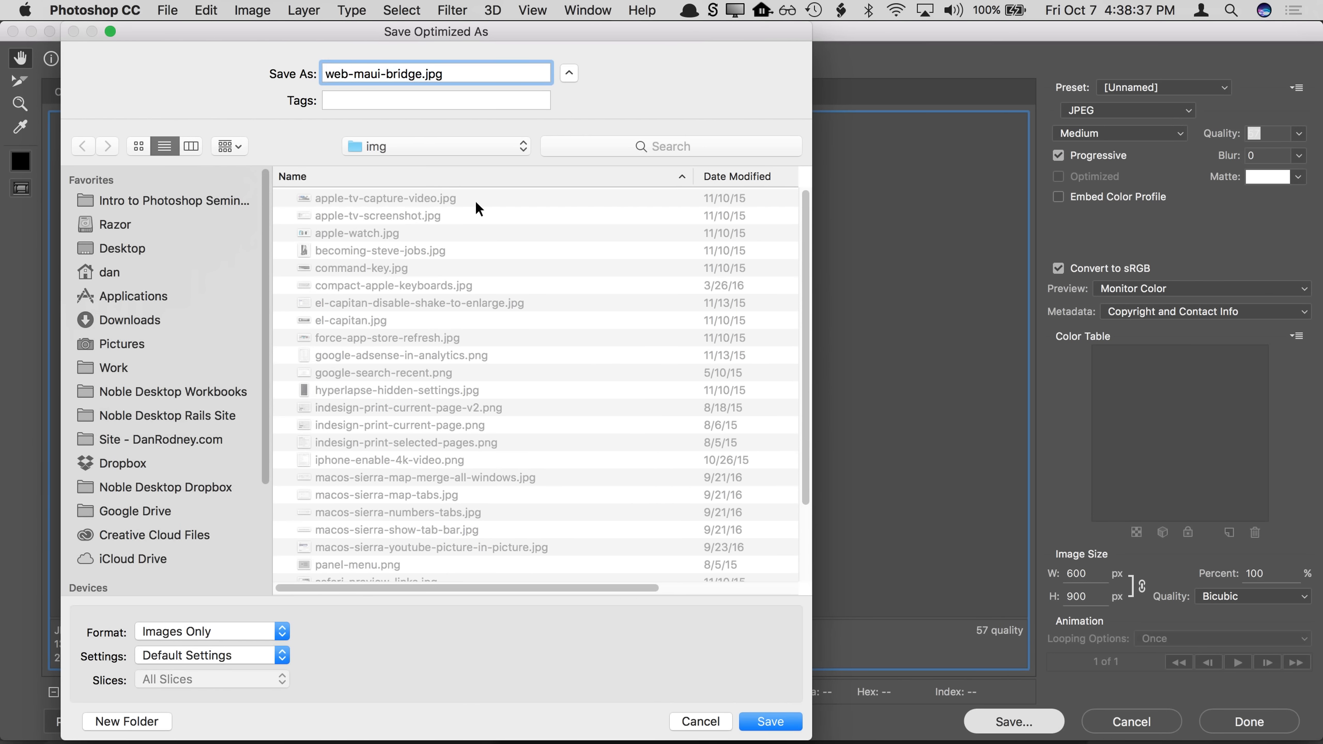
Step: Save the optimized JPEG in the Intro to Photoshop Seminar Files folder
{"action": "key", "text": "super+shift+d"}
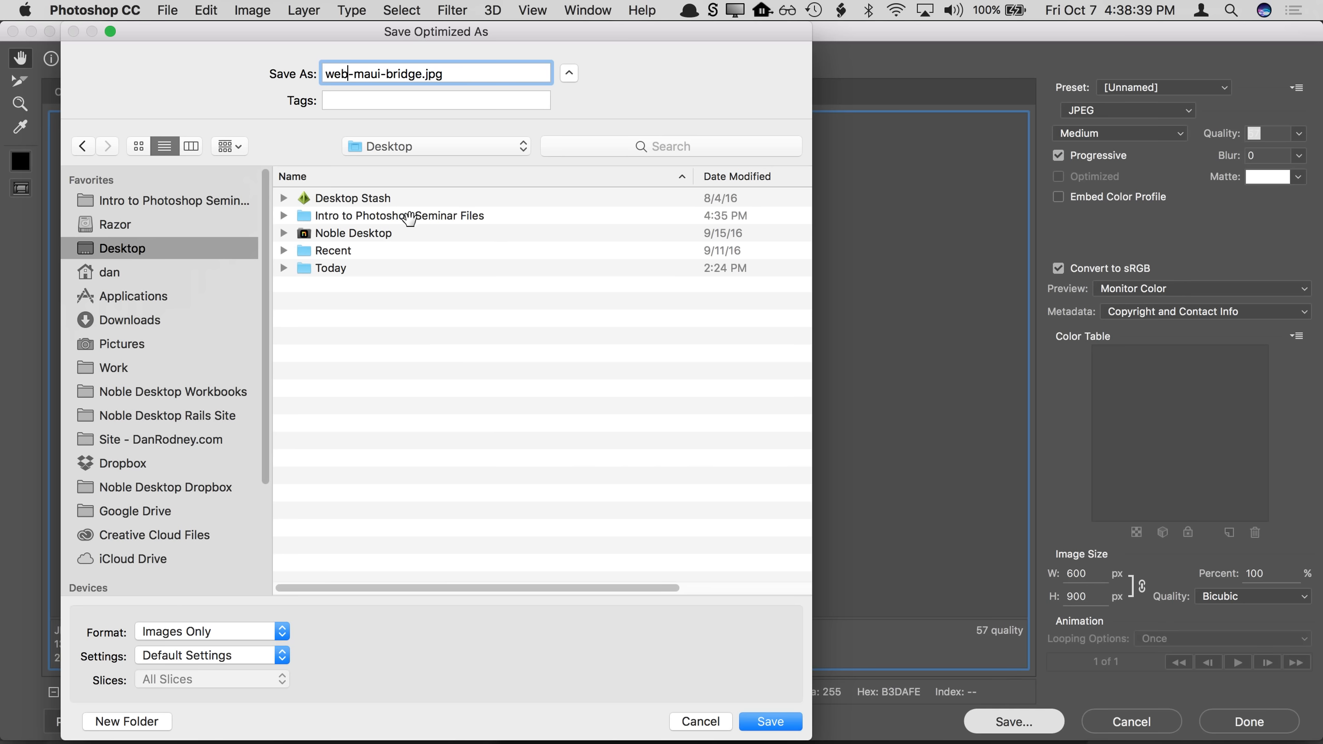
{"action": "left_click", "coordinate": [214, 214]}
{"action": "left_click", "coordinate": [216, 203]}
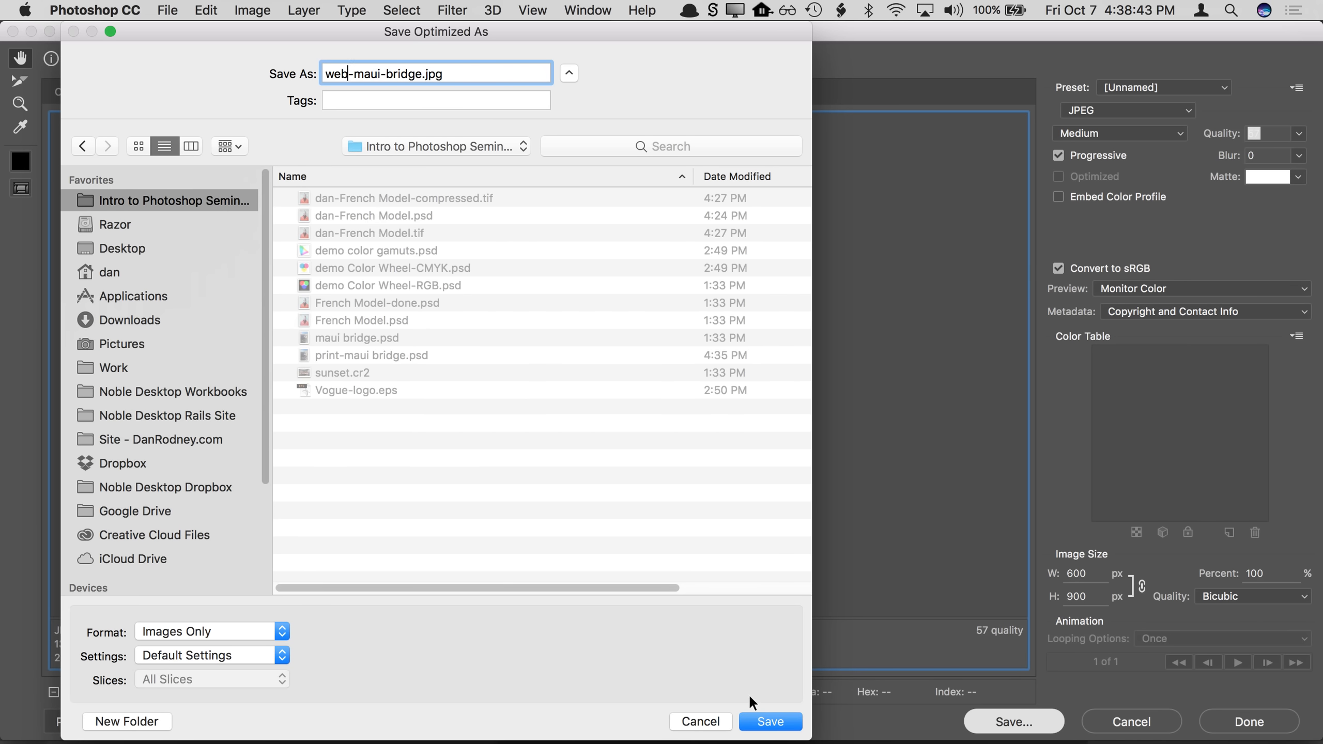
{"action": "left_click", "coordinate": [764, 723]}
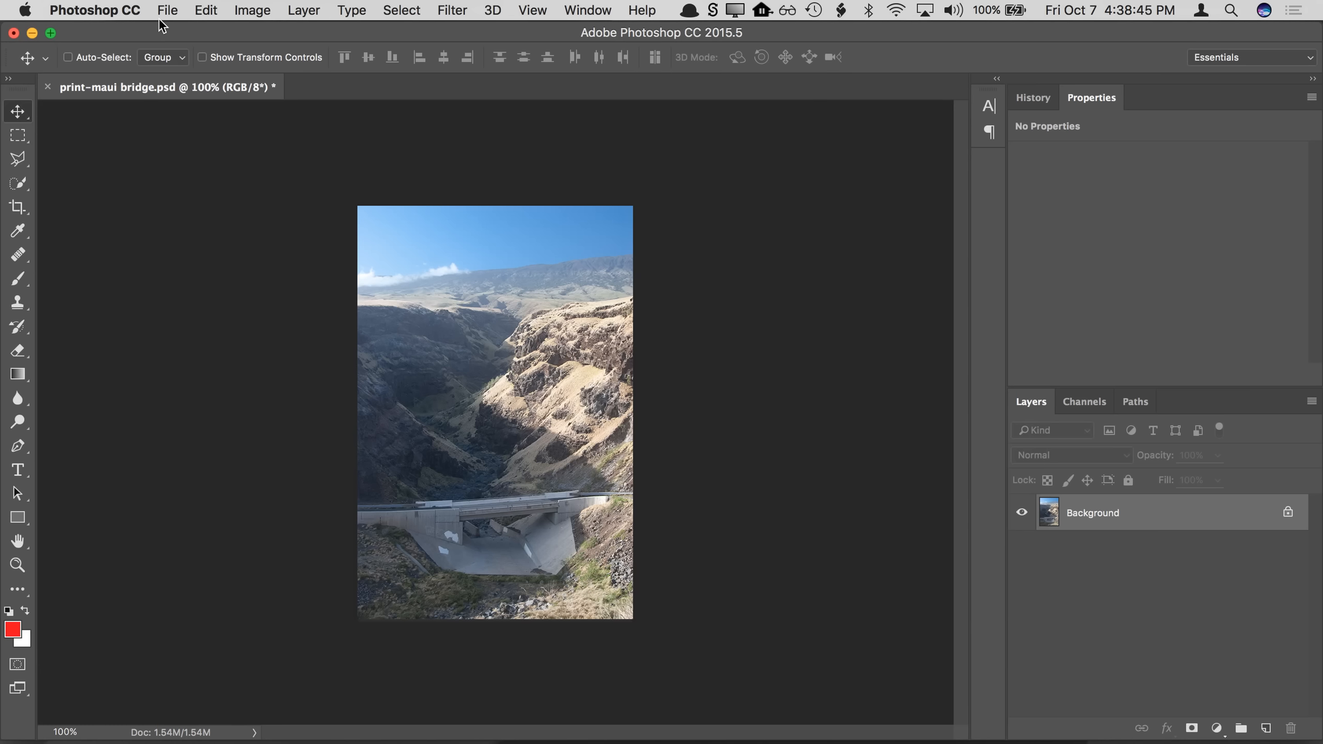
Step: Start an Export As of the resized image with JPG as the file format
{"action": "left_click", "coordinate": [166, 11]}
{"action": "mouse_move", "coordinate": [248, 263]}
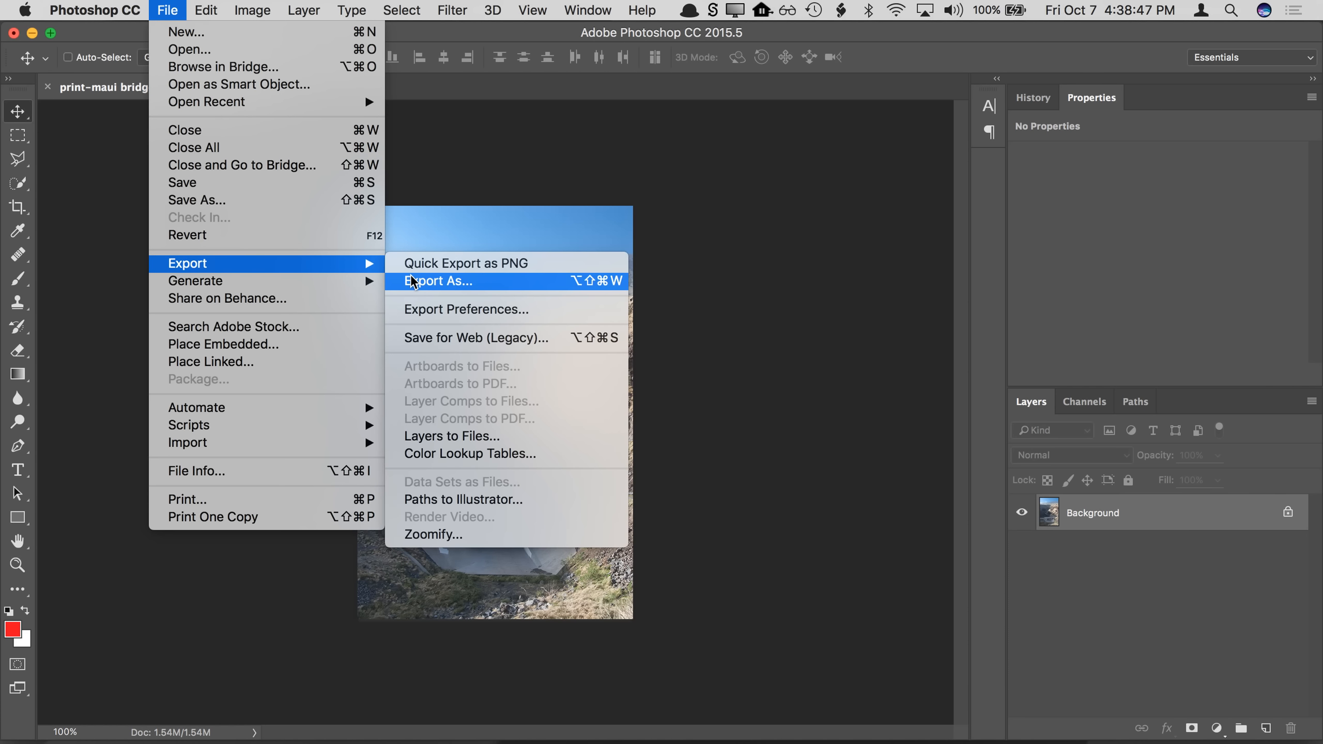
{"action": "left_click", "coordinate": [457, 282]}
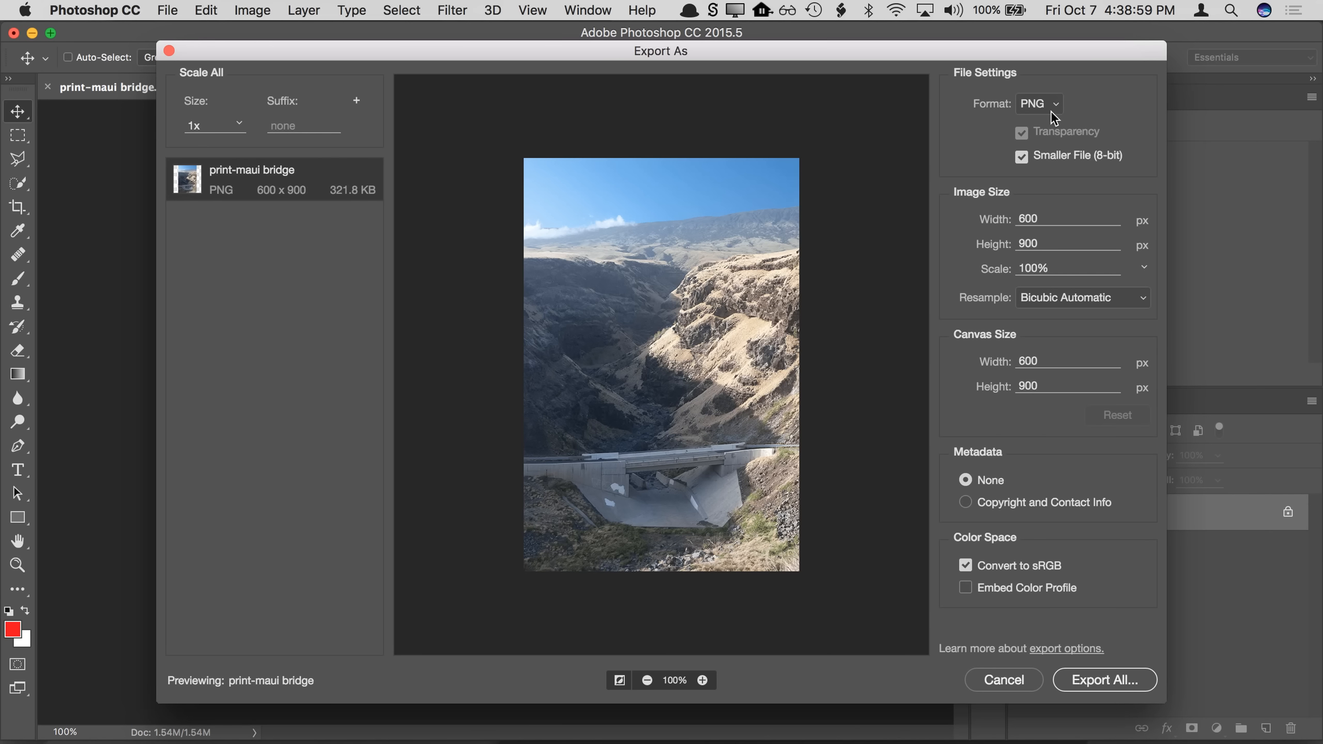
{"action": "left_click", "coordinate": [1052, 113]}
{"action": "left_click", "coordinate": [1044, 136]}
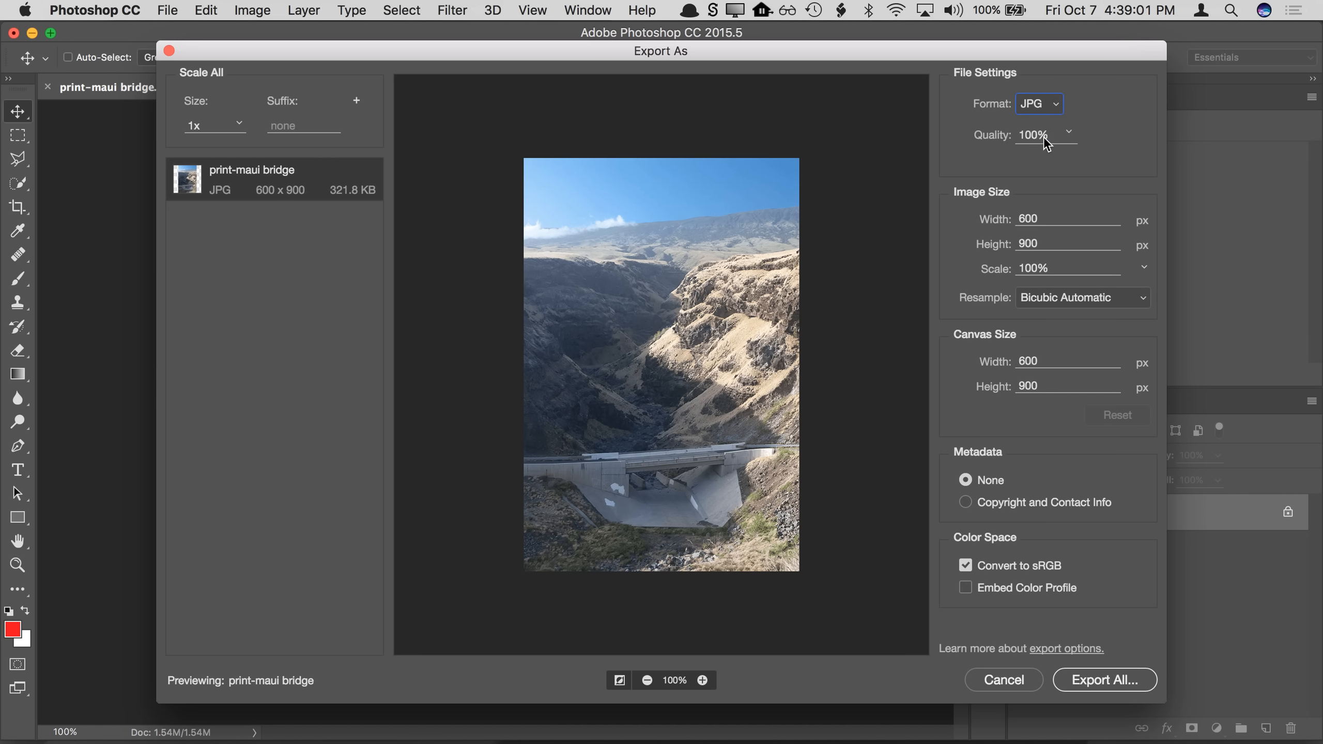
Step: Try a JPG quality of 15% and inspect the canyon in the export preview at 400%
{"action": "left_click", "coordinate": [1070, 136]}
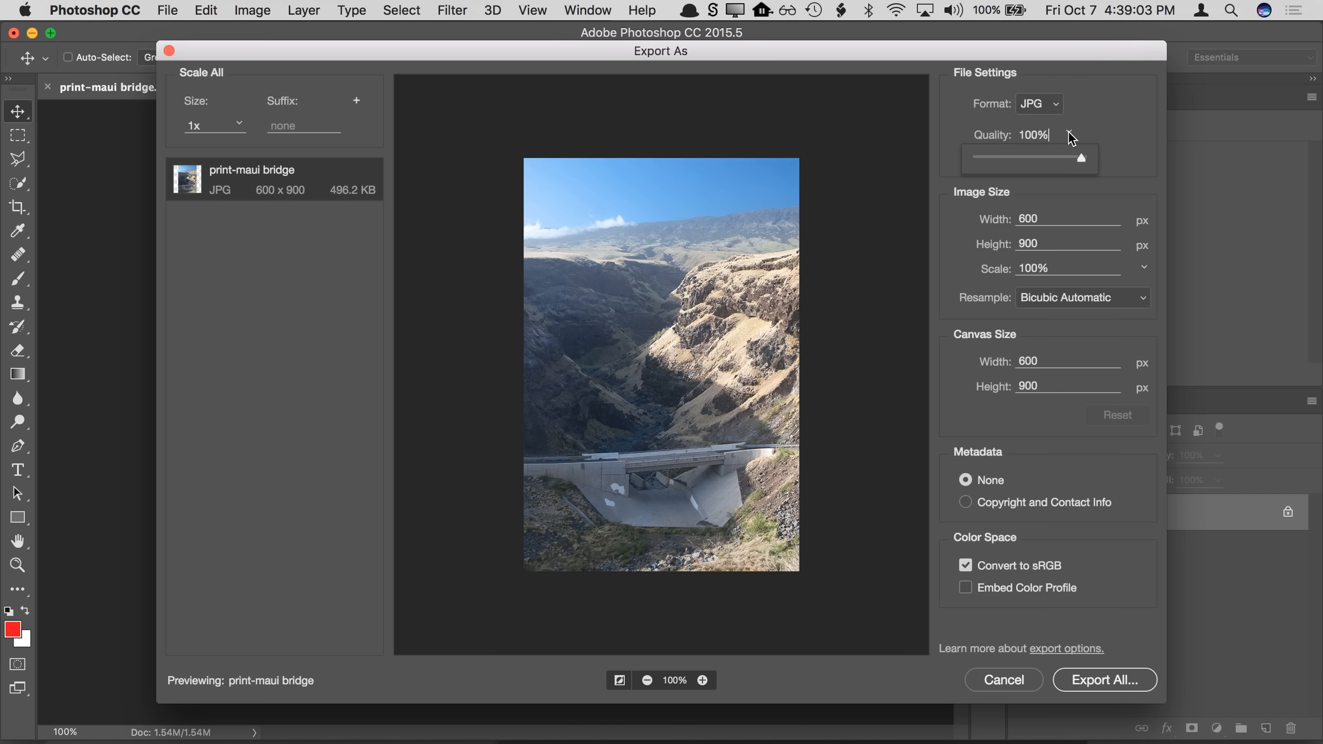
{"action": "left_click_drag", "start_coordinate": [1080, 156], "coordinate": [994, 159]}
{"action": "left_click", "coordinate": [707, 680]}
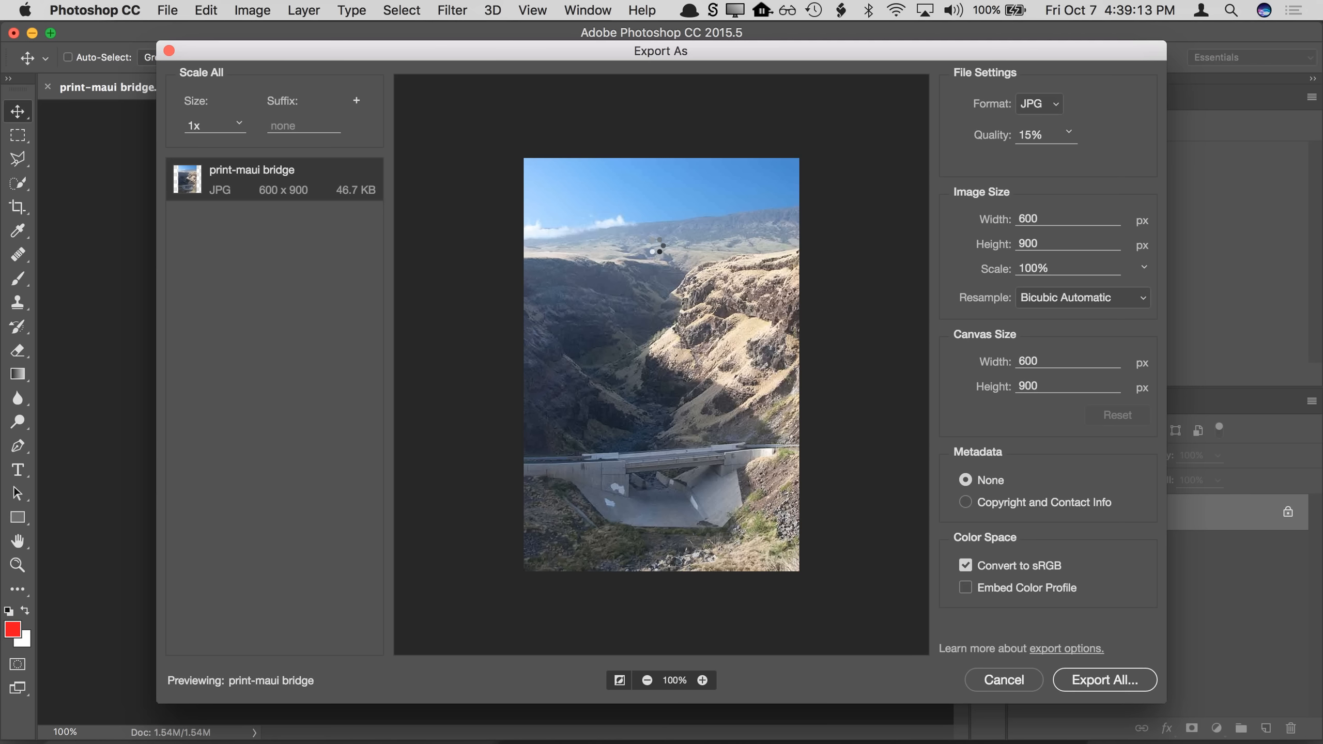
{"action": "left_click", "coordinate": [701, 680]}
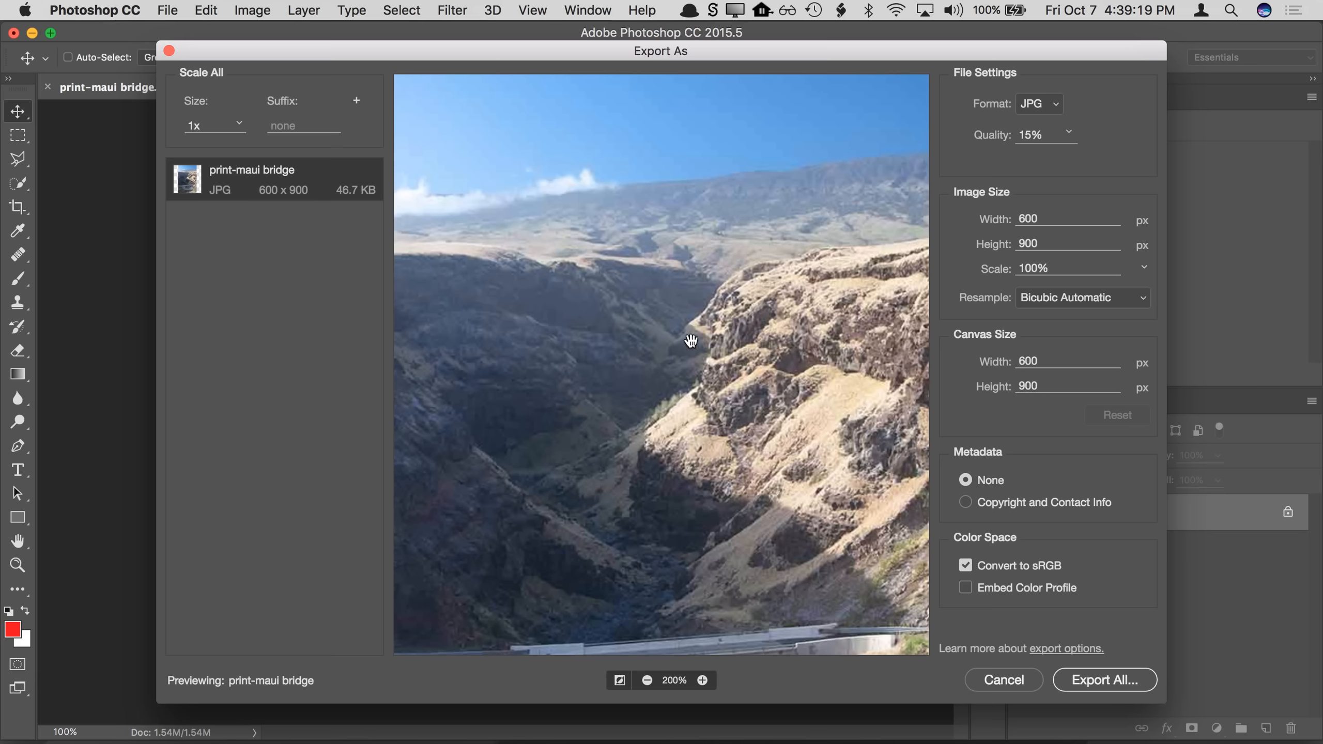
{"action": "left_click", "coordinate": [702, 680]}
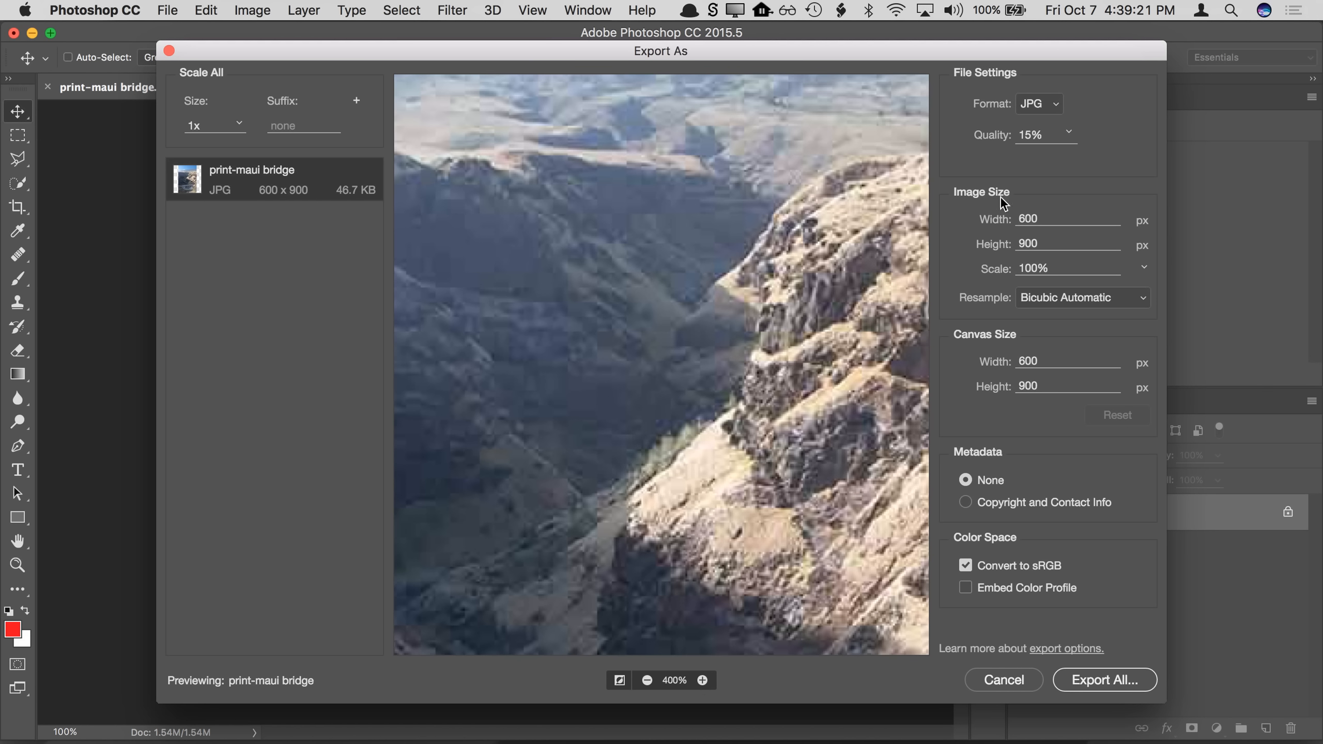
Step: Compare JPG qualities of 68% and 6% on the magnified export preview
{"action": "left_click", "coordinate": [1070, 131]}
{"action": "left_click", "coordinate": [1048, 155]}
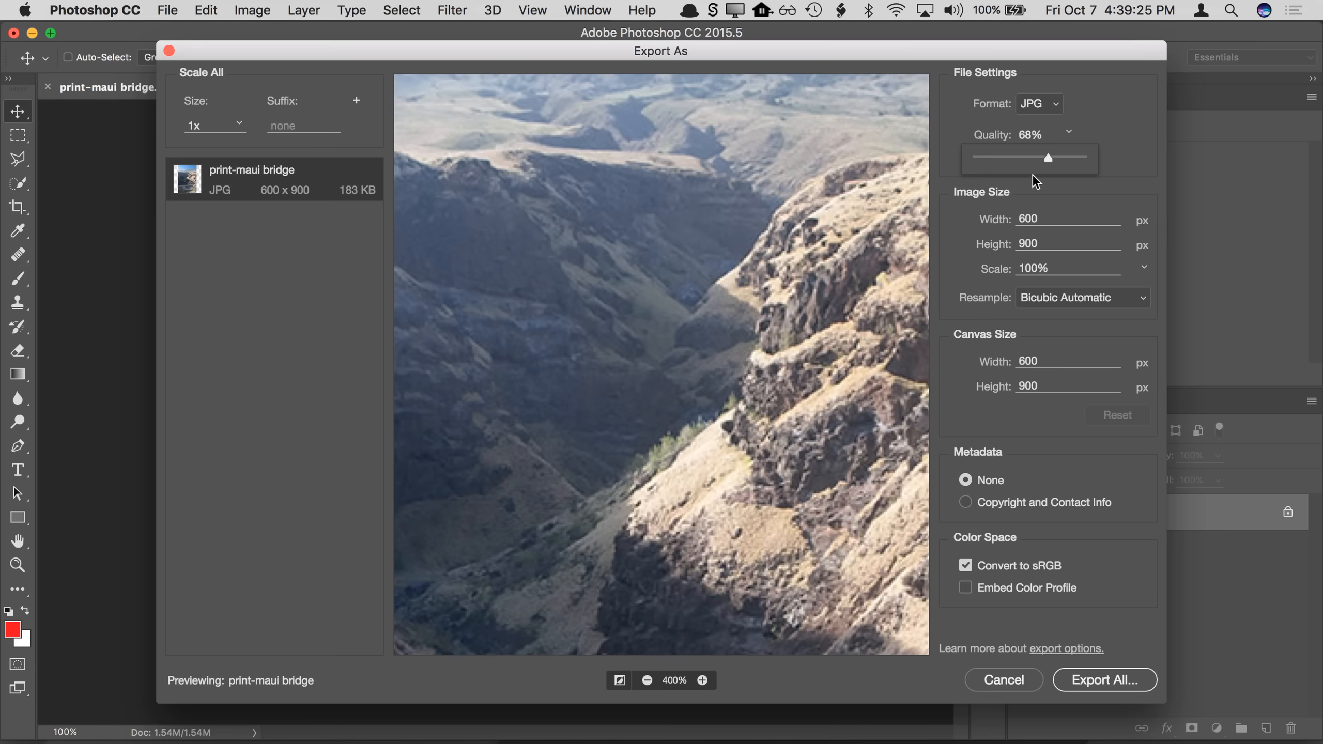
{"action": "left_click_drag", "start_coordinate": [1023, 157], "coordinate": [983, 158]}
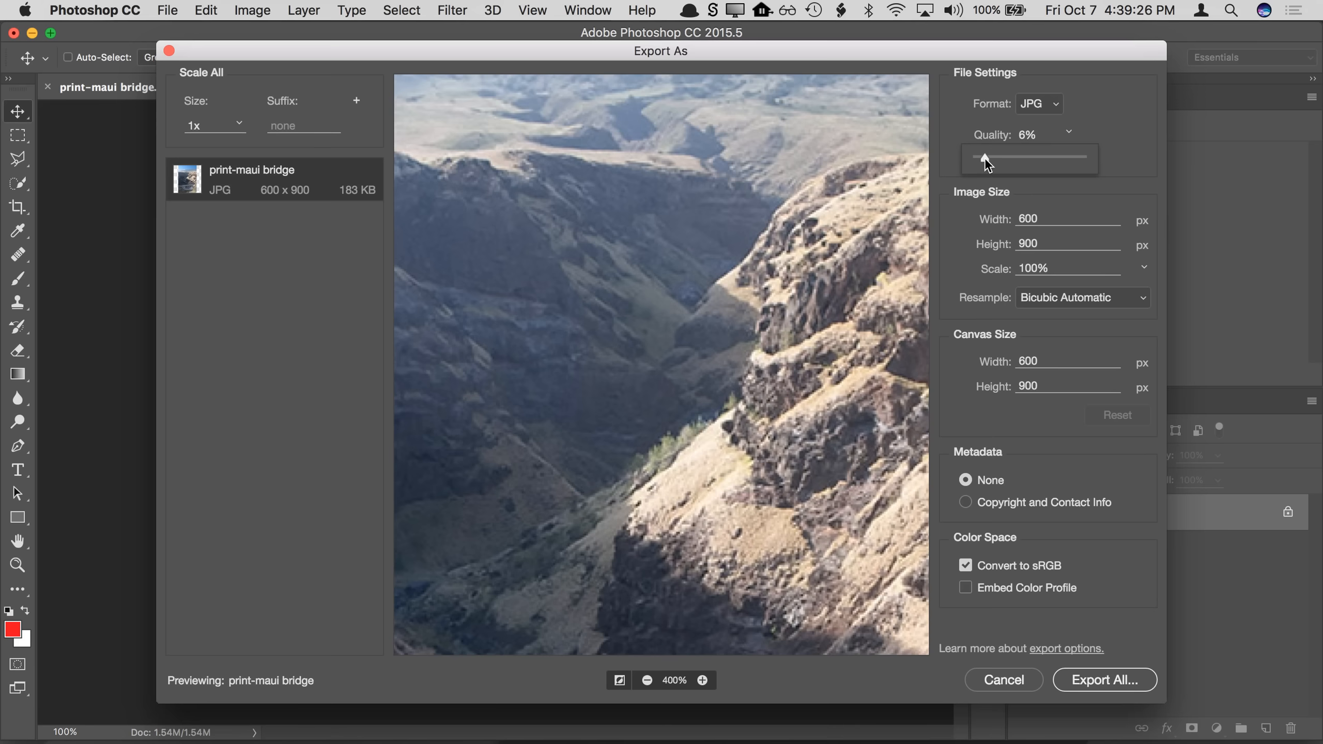
{"action": "left_click", "coordinate": [796, 210]}
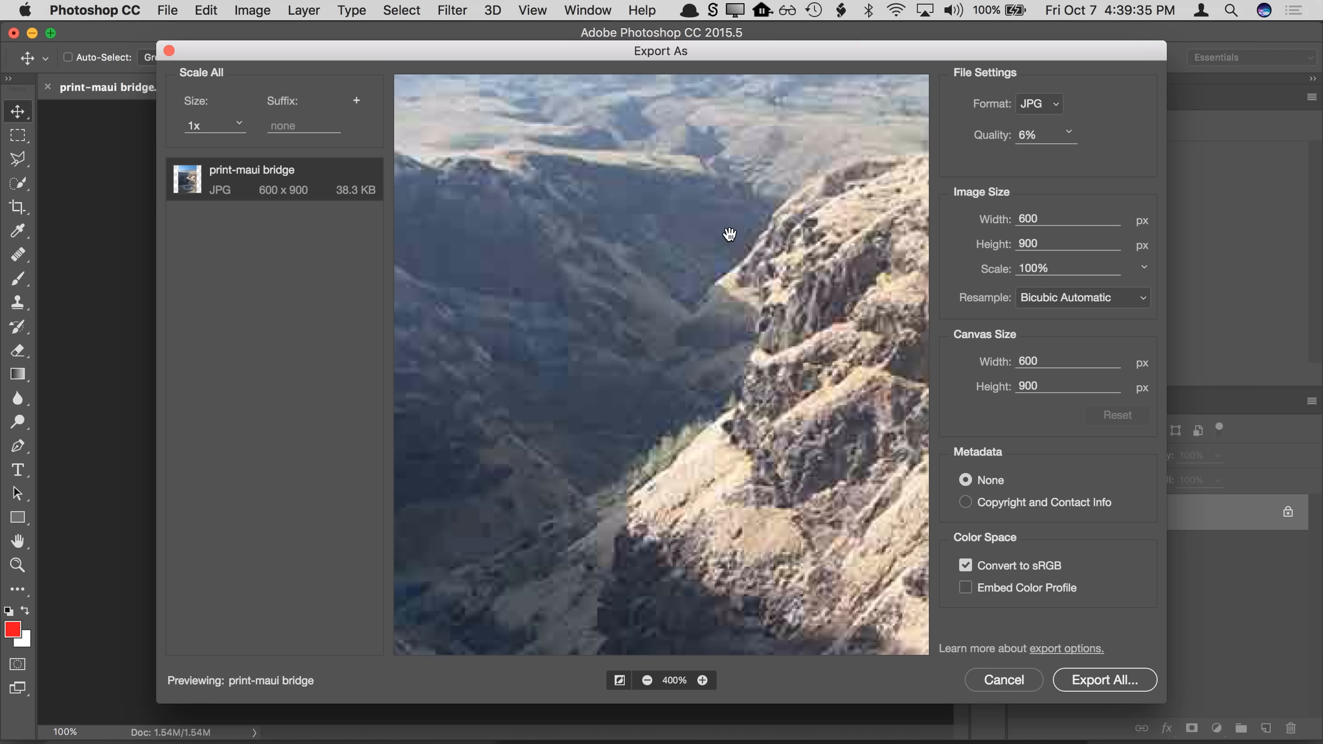
Step: Return the export preview to 100% and set the JPG quality to 51%
{"action": "left_click", "coordinate": [1068, 132]}
{"action": "left_click_drag", "start_coordinate": [1034, 158], "coordinate": [1042, 157]}
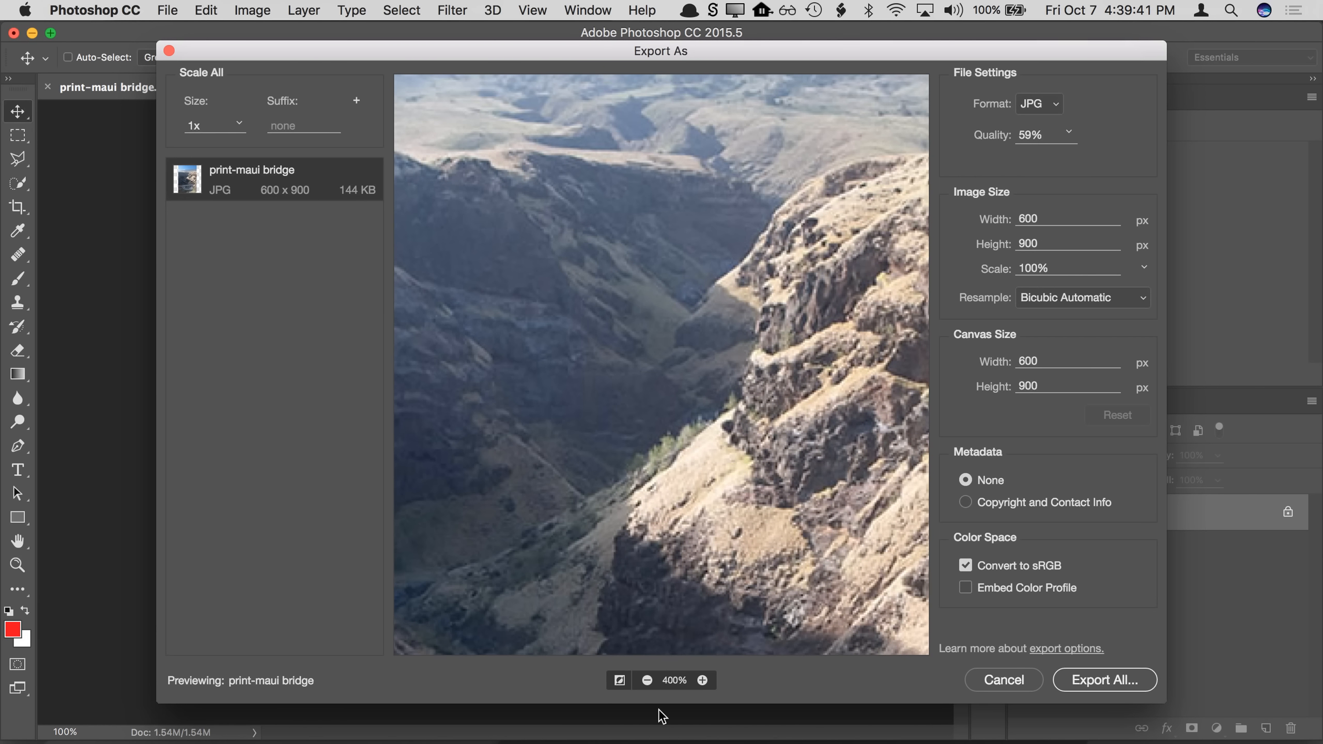
{"action": "left_click", "coordinate": [647, 680]}
{"action": "left_click", "coordinate": [647, 680]}
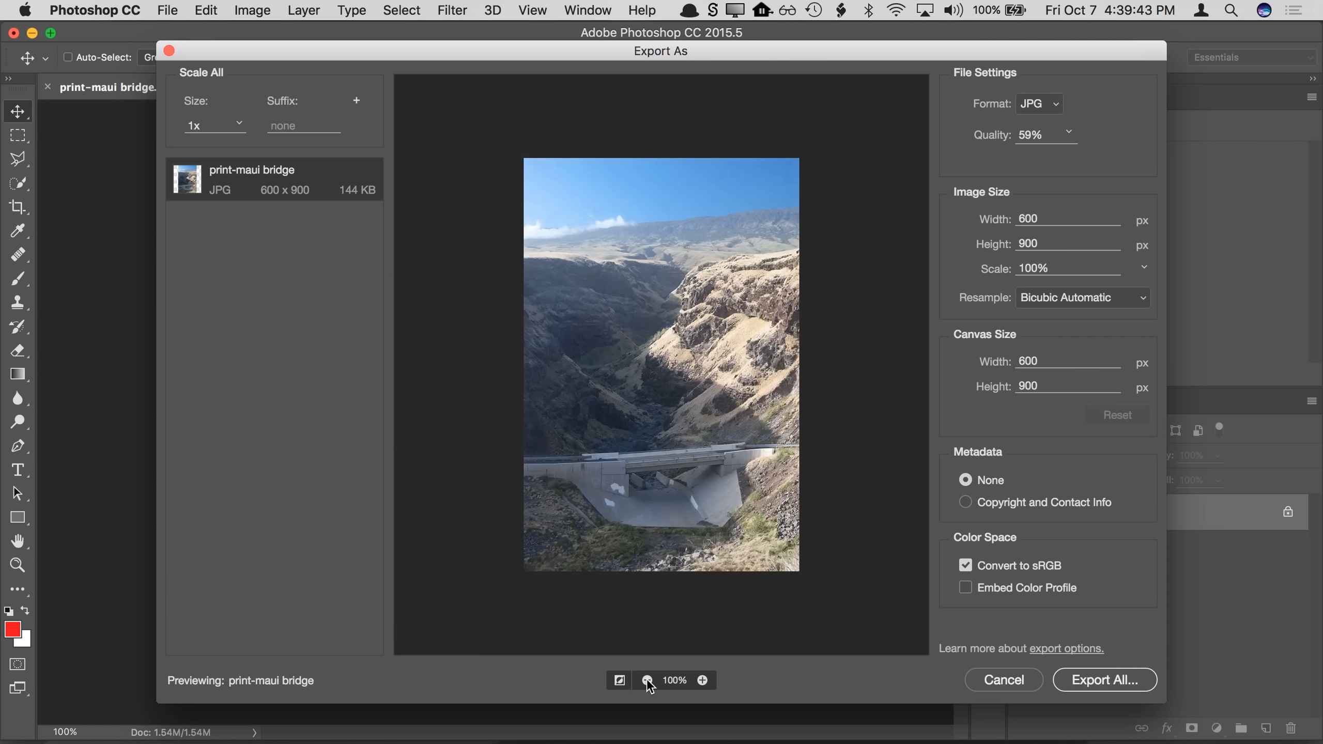
{"action": "left_click", "coordinate": [1067, 137]}
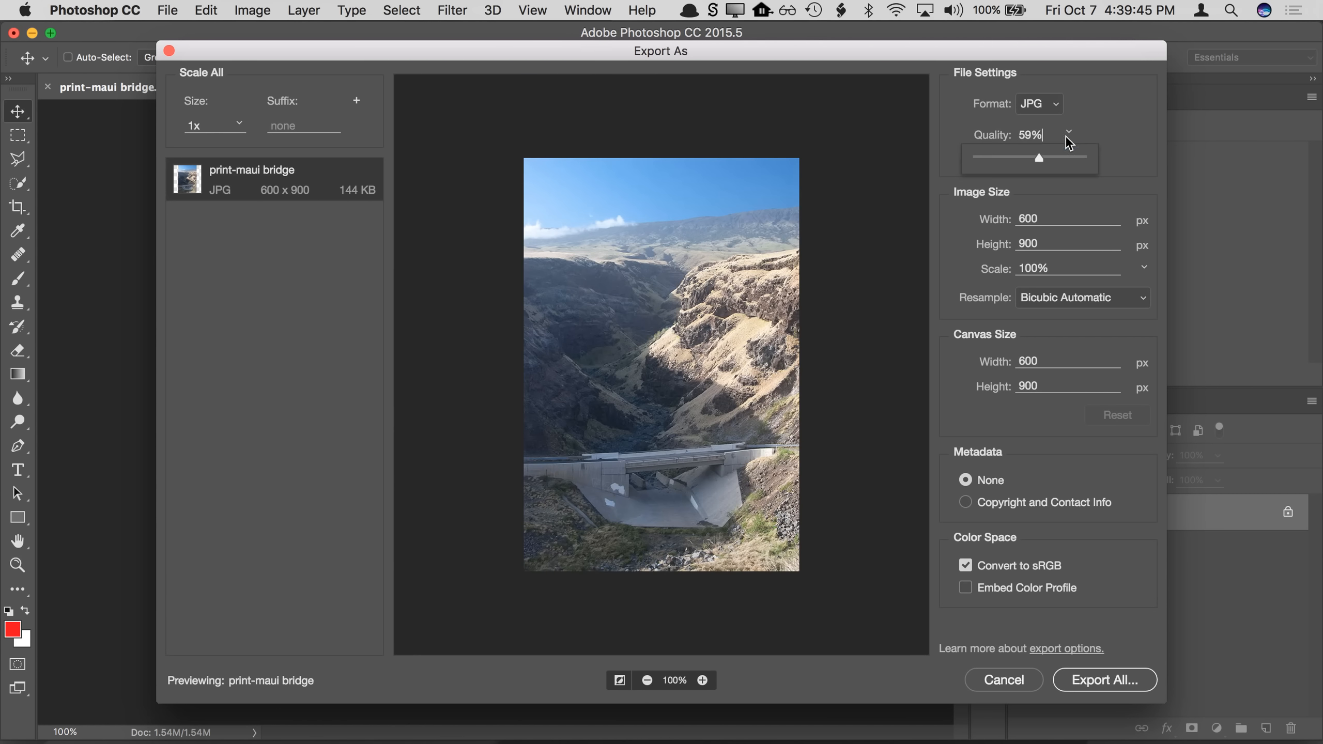
{"action": "left_click_drag", "start_coordinate": [1037, 159], "coordinate": [1030, 159]}
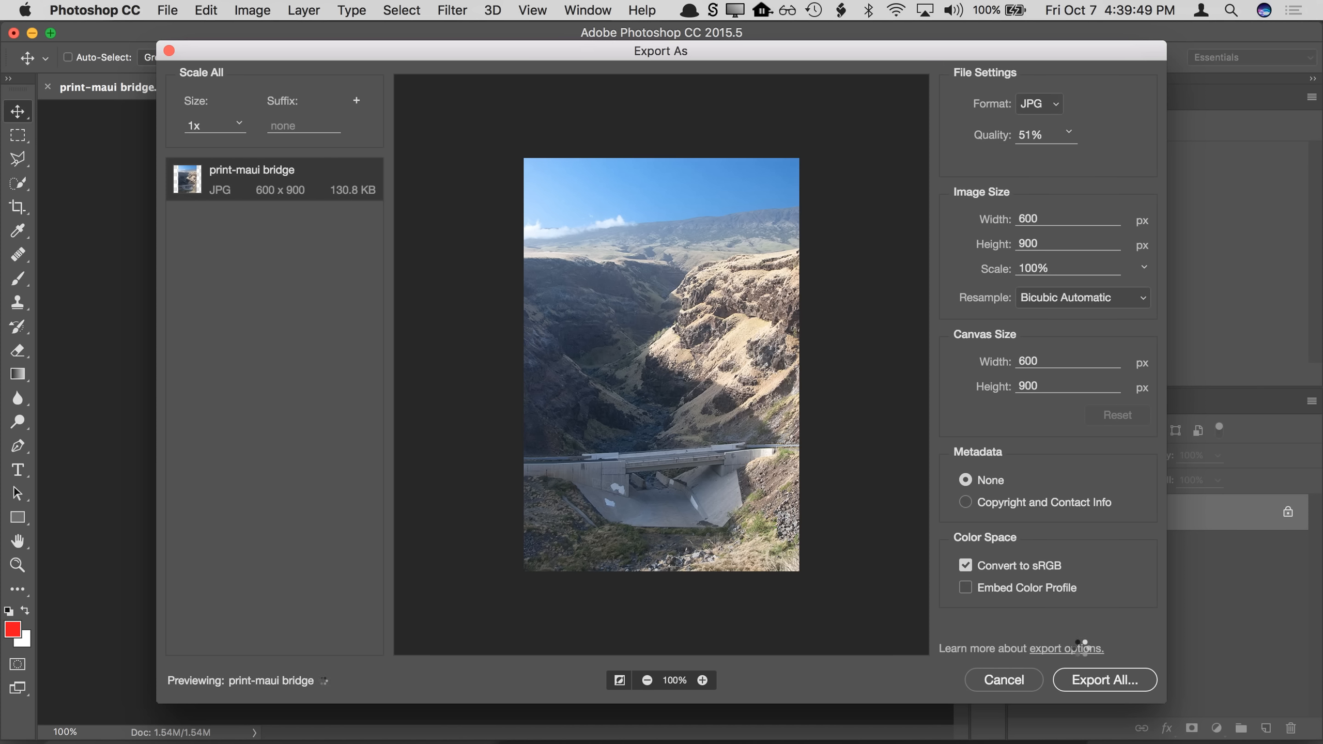
Step: Export the image as web-export-maui bridge.jpg into the Intro to Photoshop Seminar Files folder
{"action": "left_click", "coordinate": [1077, 683]}
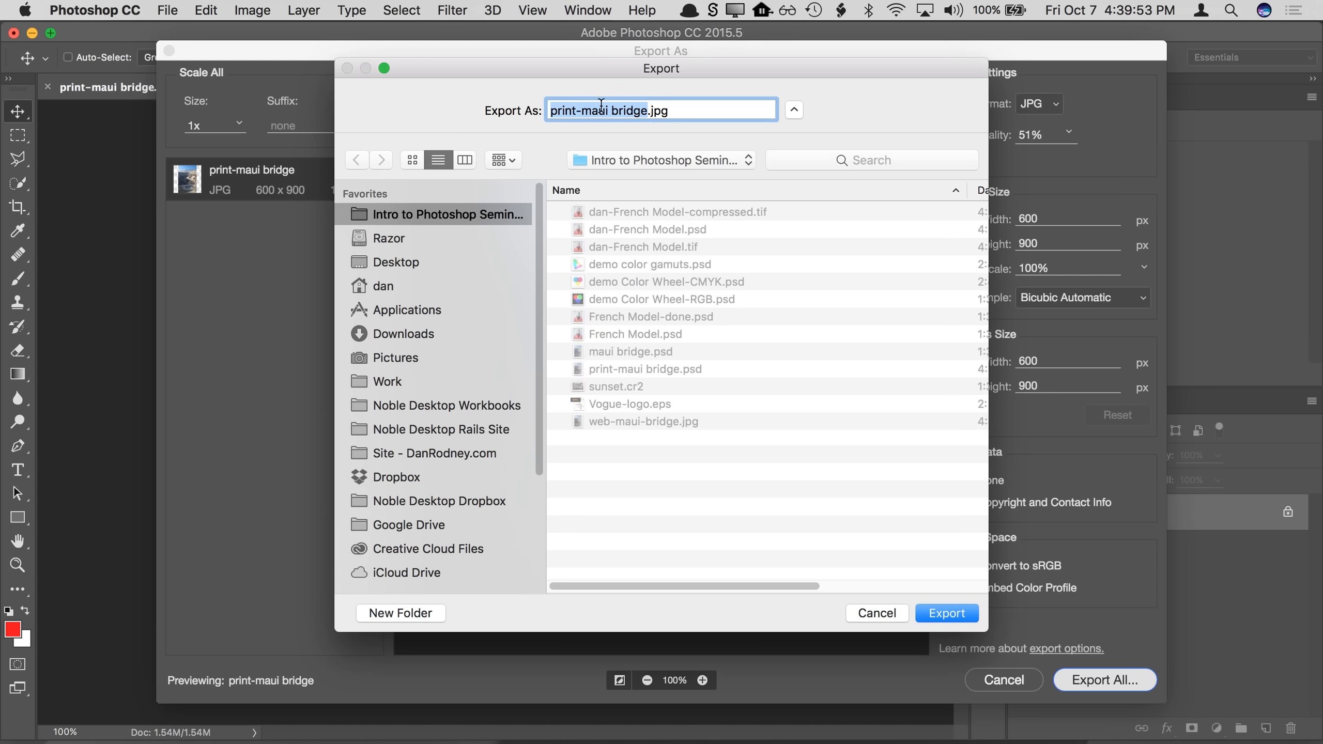
{"action": "left_click_drag", "start_coordinate": [575, 111], "coordinate": [542, 112]}
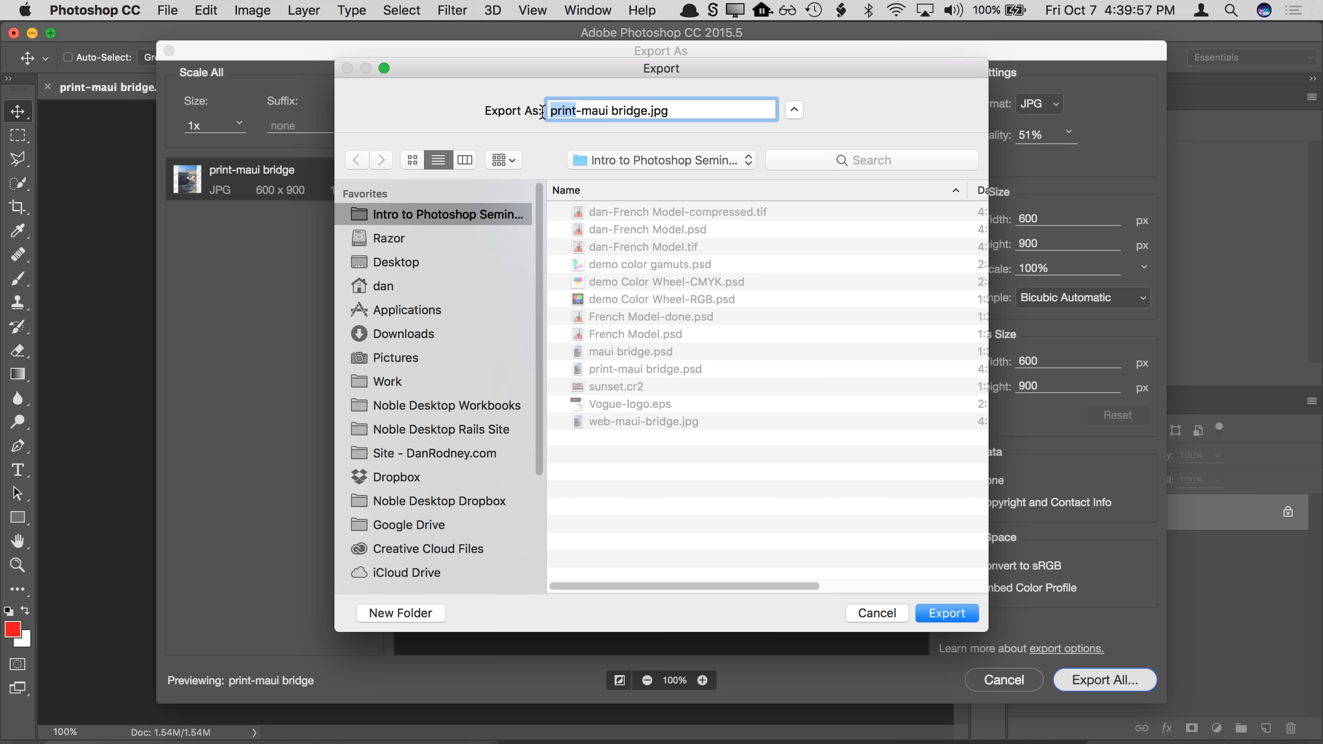
{"action": "type", "text": "web"}
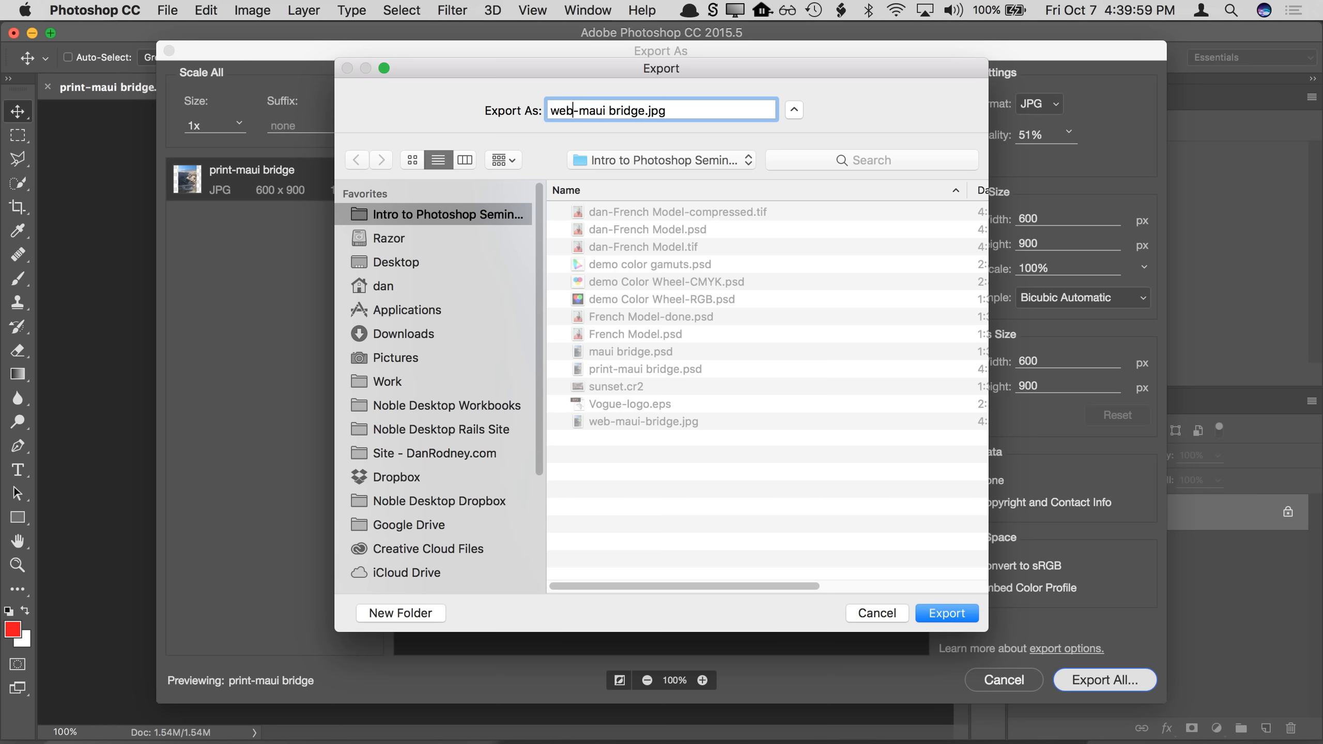
{"action": "type", "text": "-export"}
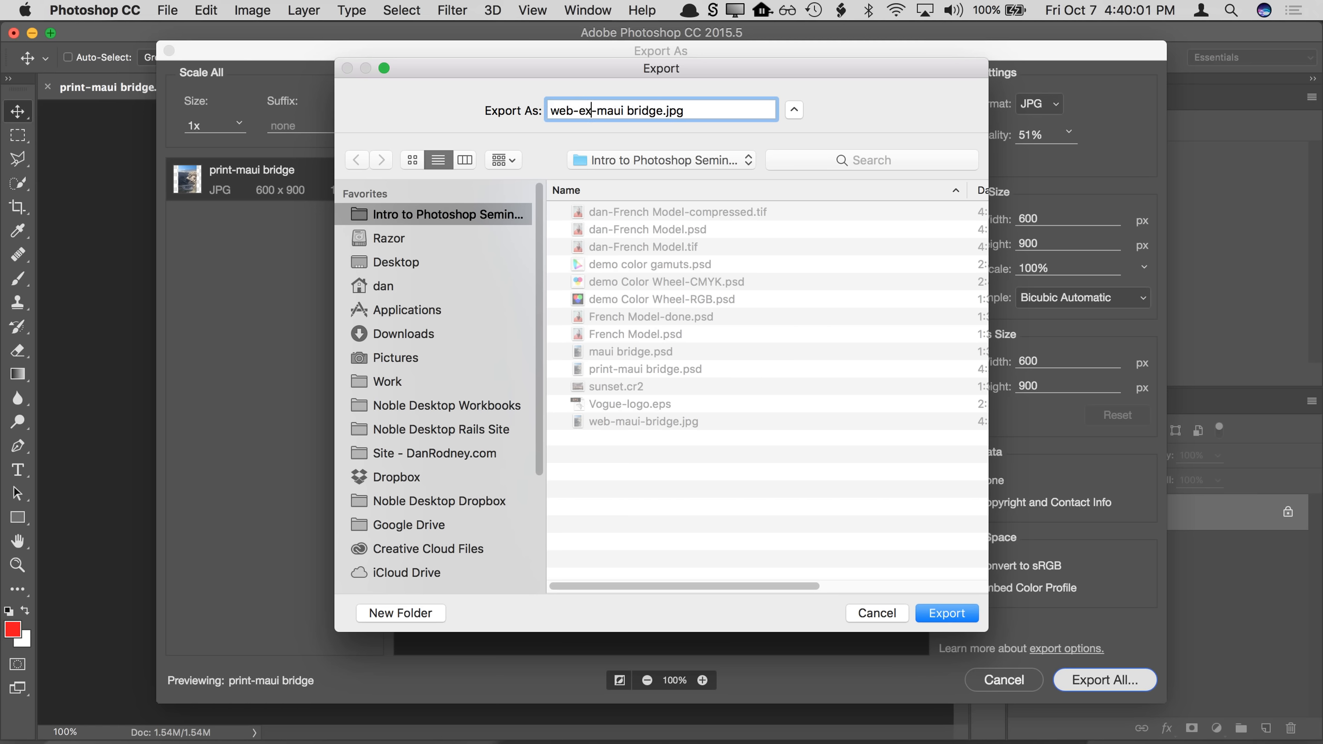
{"action": "key", "text": "Return"}
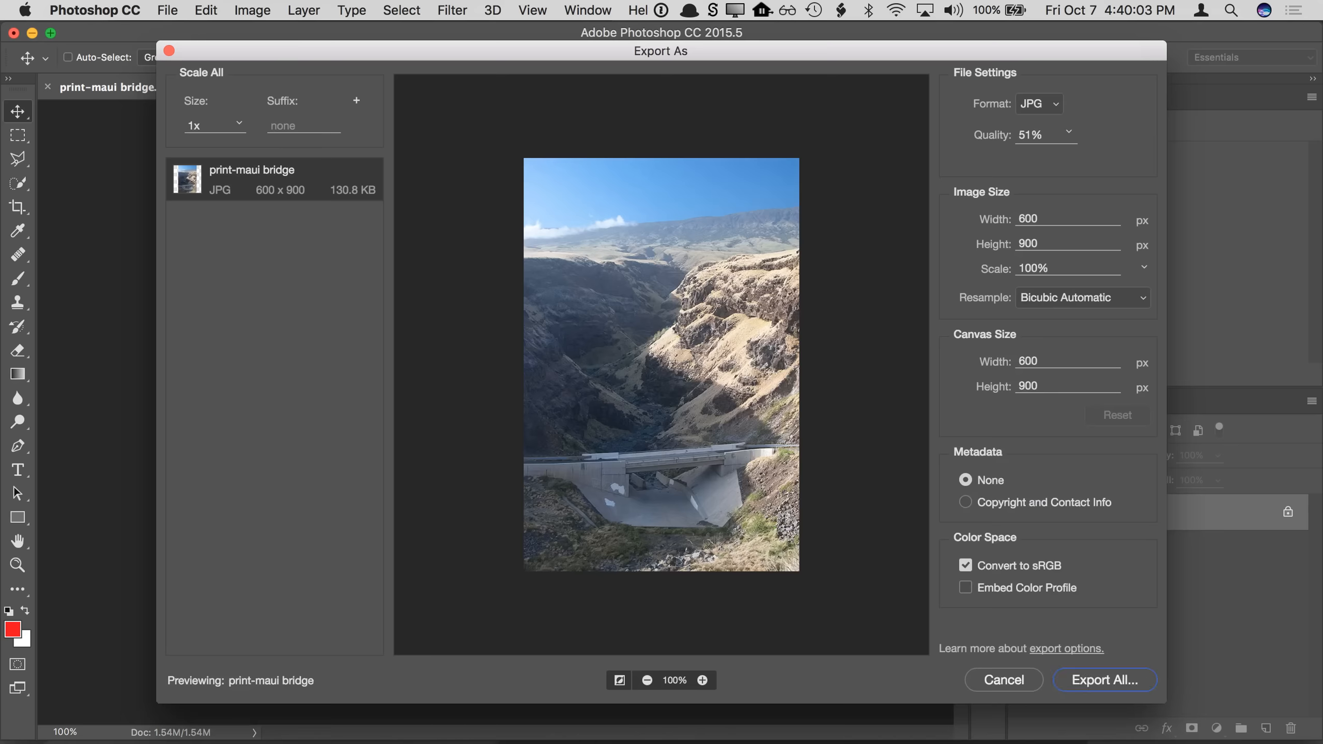
Step: Switch to Finder and compare the file sizes of web-export-maui bridge.jpg and web-maui-bridge.jpg
{"action": "left_click", "coordinate": [66, 723]}
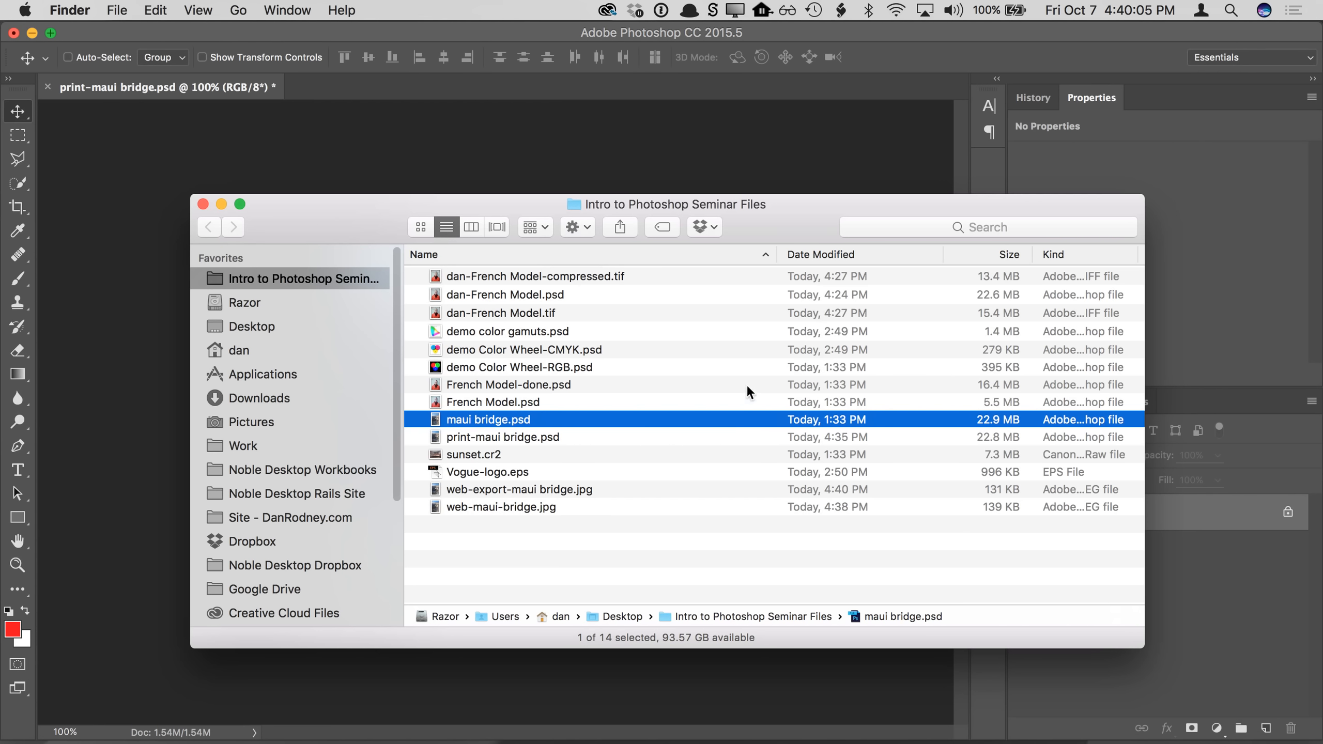
{"action": "left_click", "coordinate": [663, 490]}
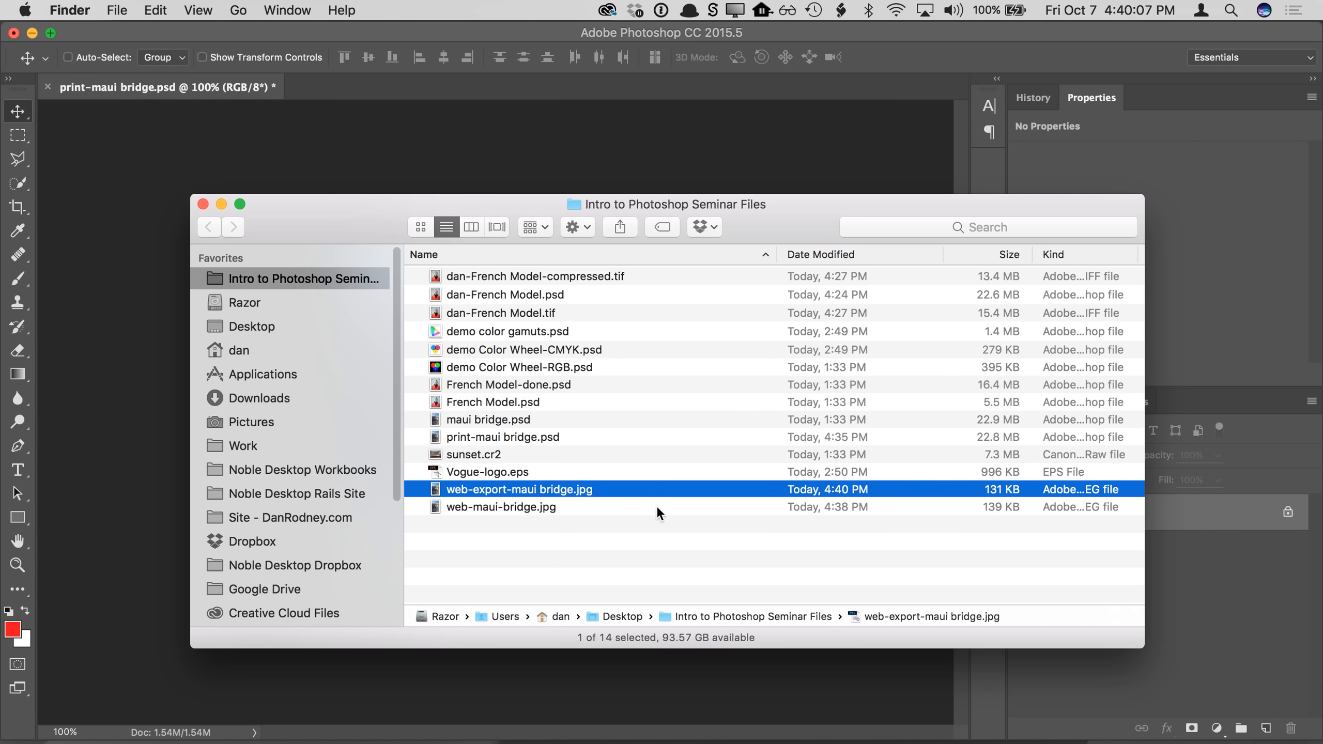
{"action": "left_click", "coordinate": [656, 505]}
{"action": "left_click", "coordinate": [659, 491]}
{"action": "left_click", "coordinate": [660, 500]}
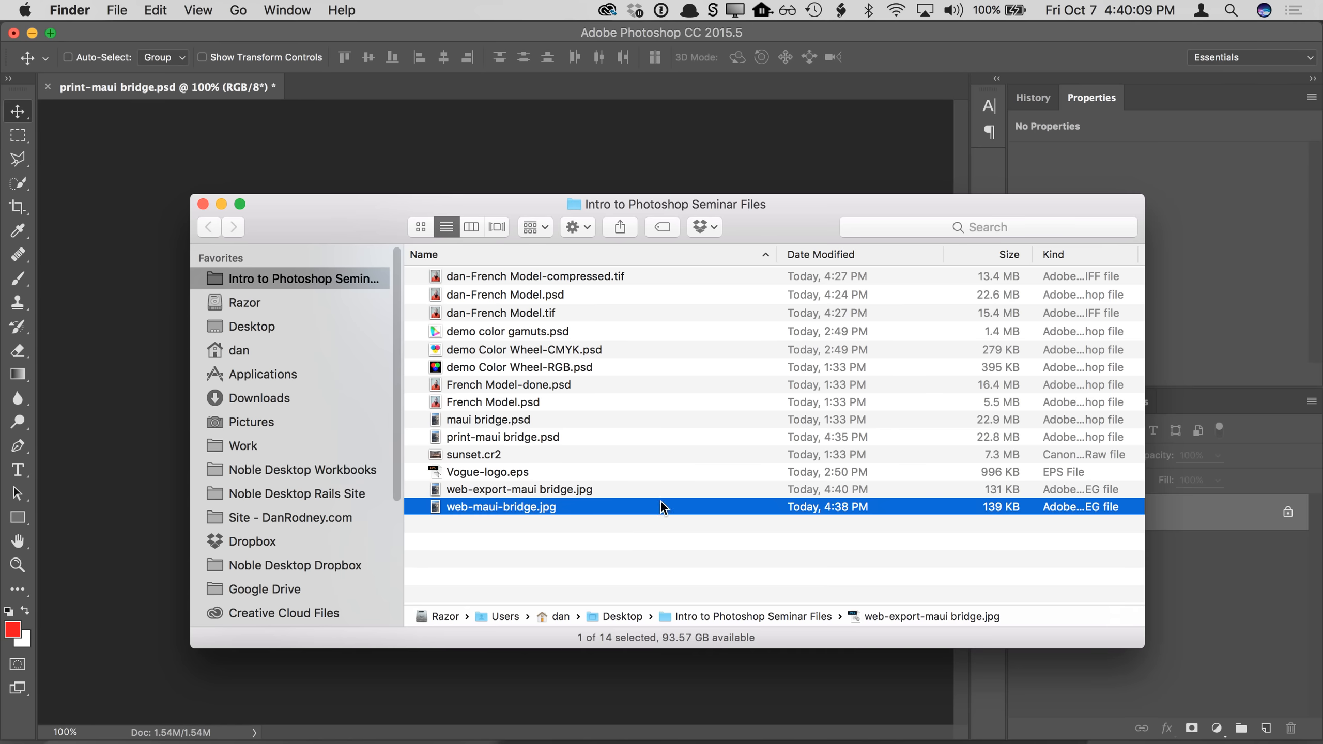
{"action": "left_click_drag", "start_coordinate": [773, 214], "coordinate": [767, 202]}
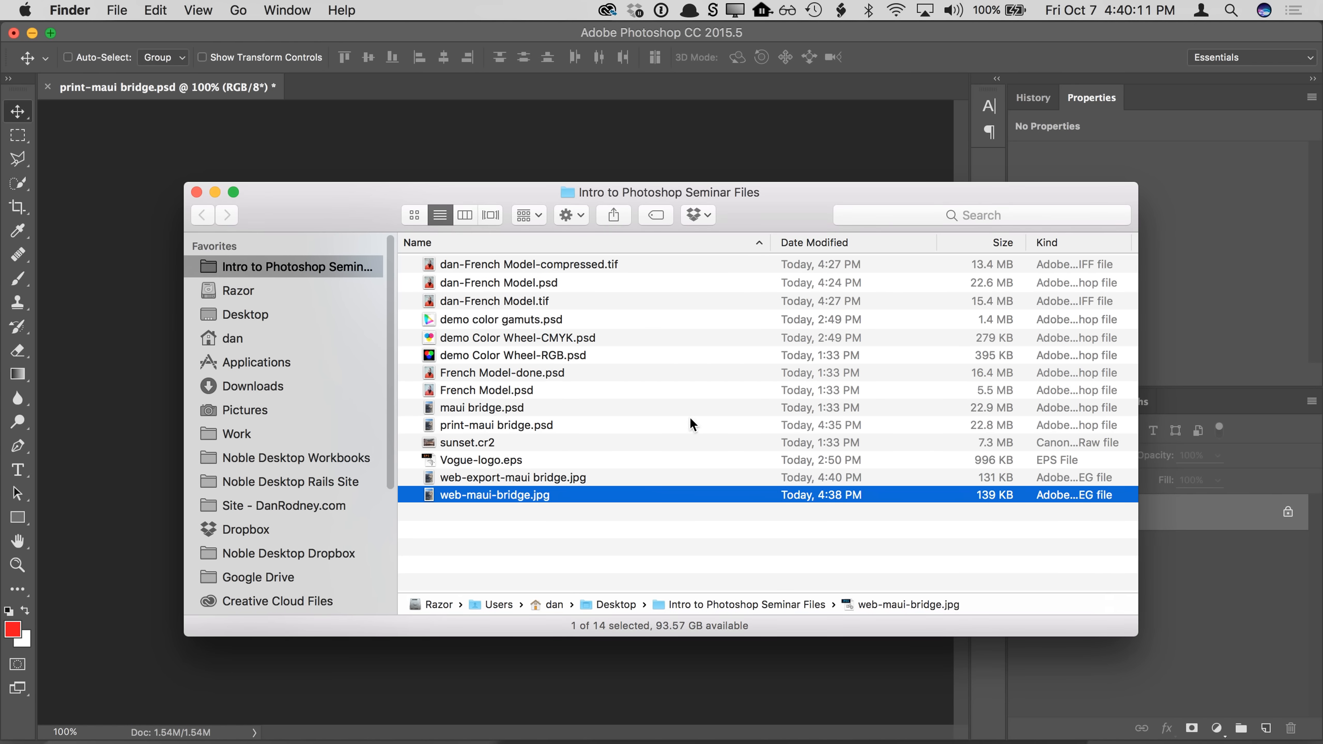
{"action": "left_click", "coordinate": [601, 478]}
{"action": "left_click", "coordinate": [598, 495]}
{"action": "left_click", "coordinate": [608, 534]}
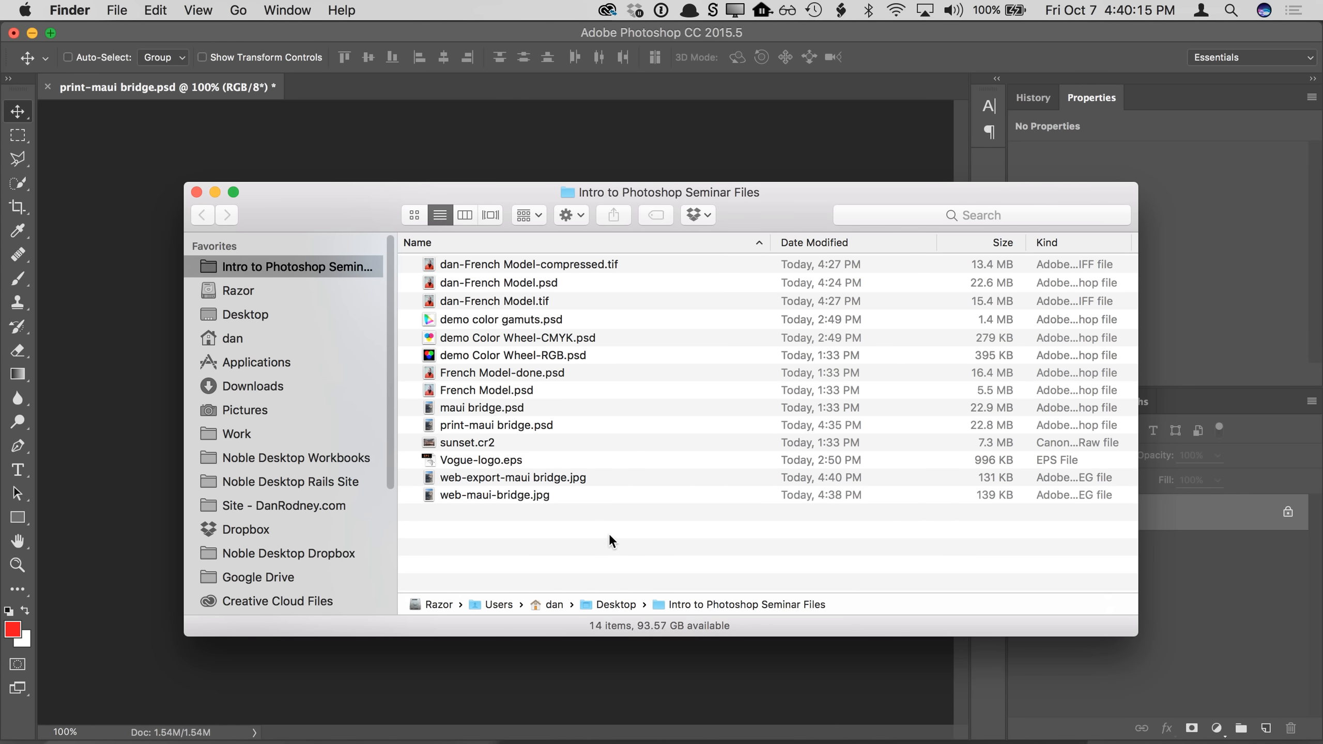
Step: Switch back to Photoshop and close print-maui bridge.psd without saving its changes
{"action": "left_click", "coordinate": [473, 168]}
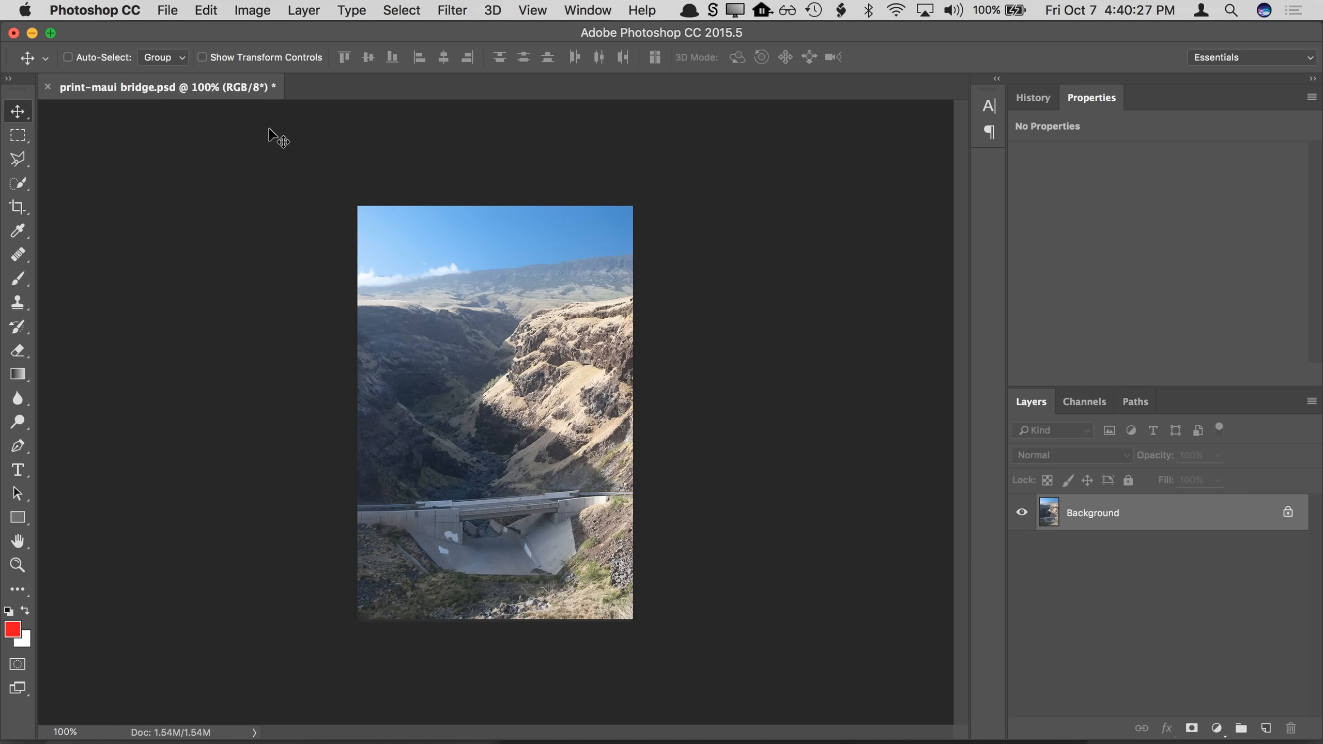
{"action": "left_click", "coordinate": [46, 87]}
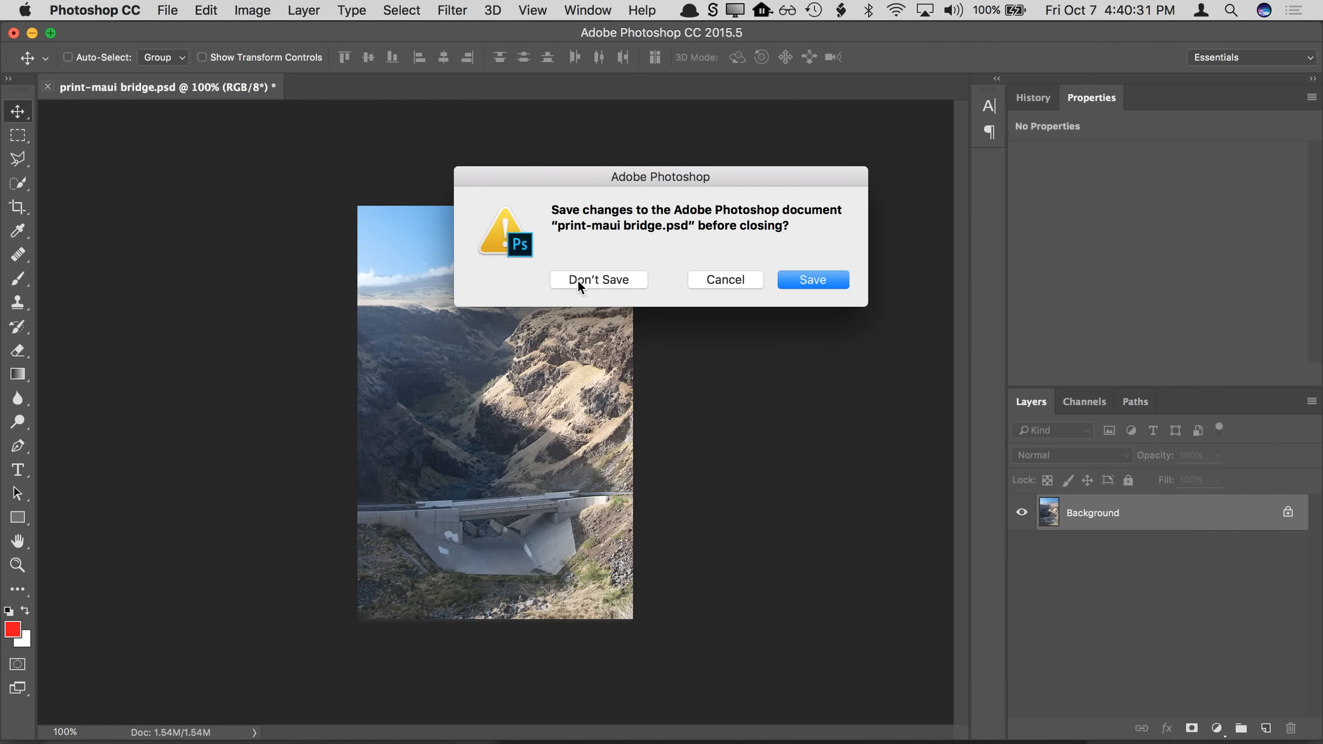
{"action": "left_click", "coordinate": [614, 277]}
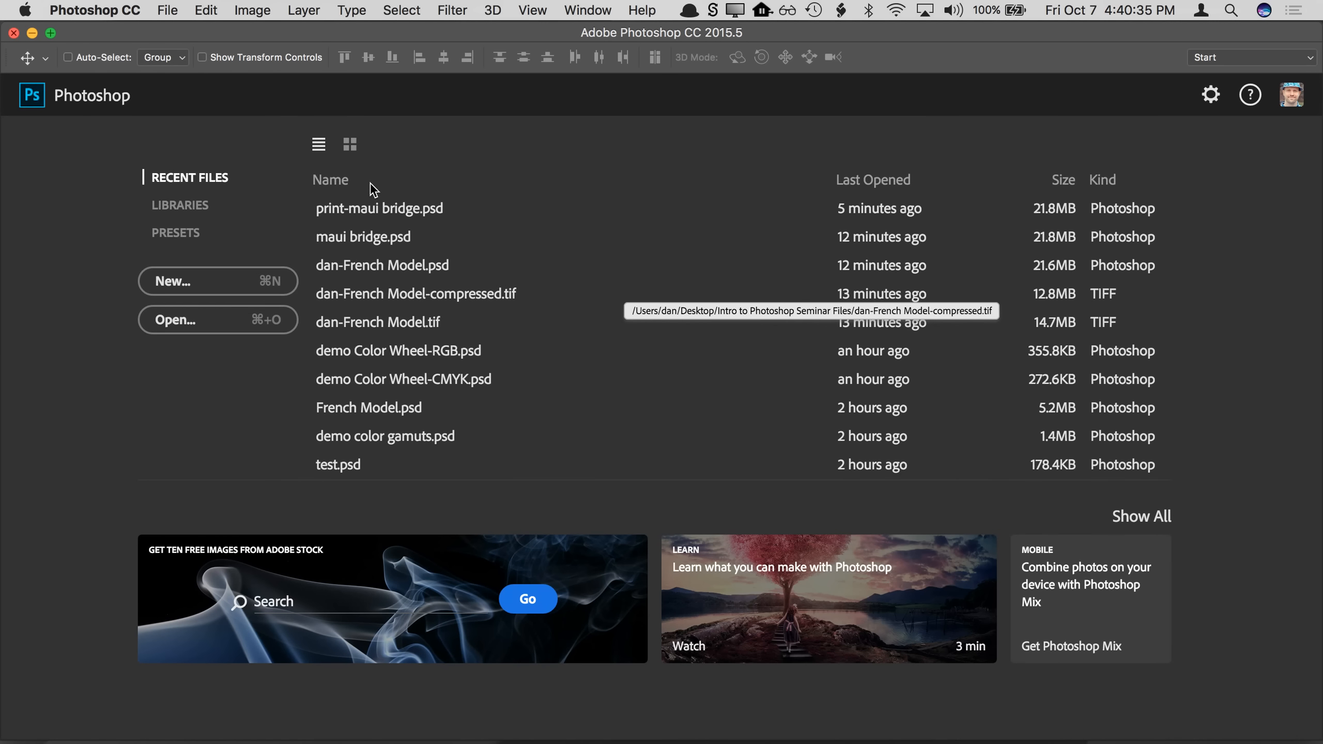
Step: Open the recent file maui bridge.psd and, in Image Size, turn off resampling and set the resolution to 300 pixels/inch
{"action": "left_click", "coordinate": [383, 237]}
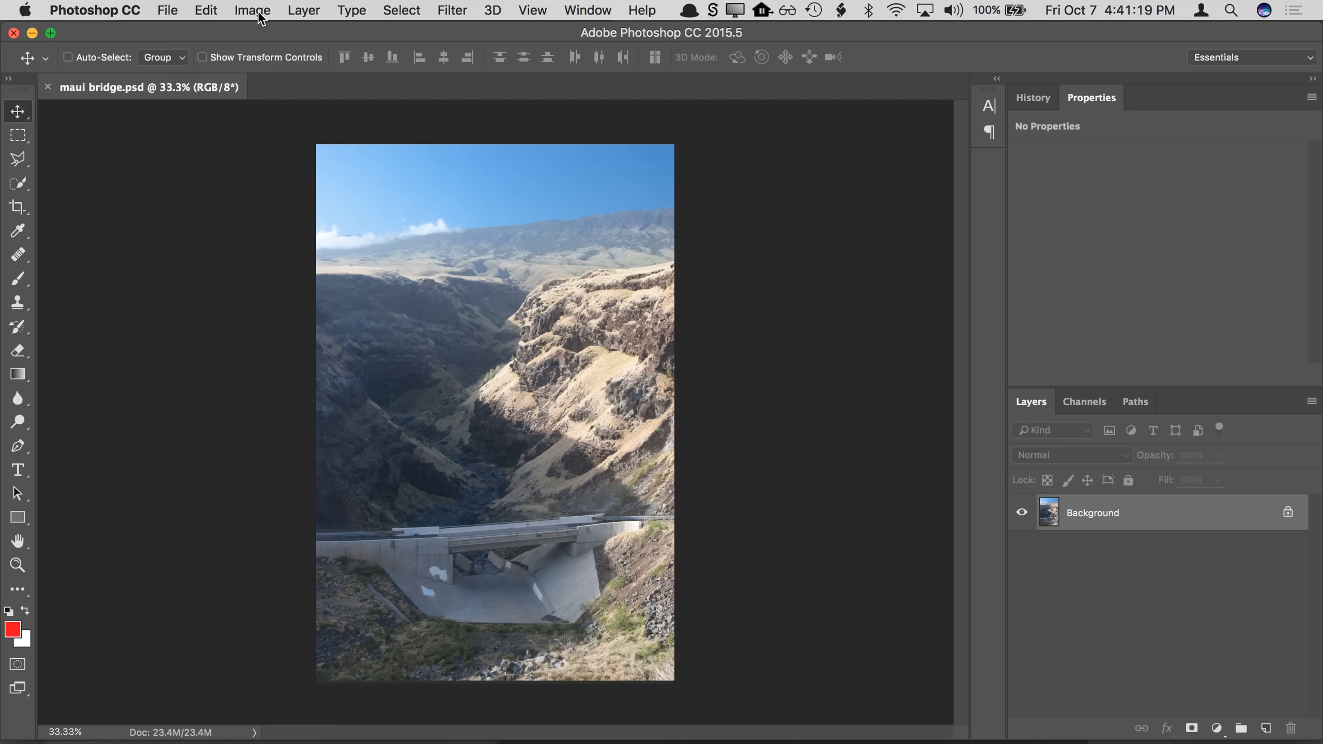
{"action": "left_click", "coordinate": [260, 11]}
{"action": "left_click", "coordinate": [291, 159]}
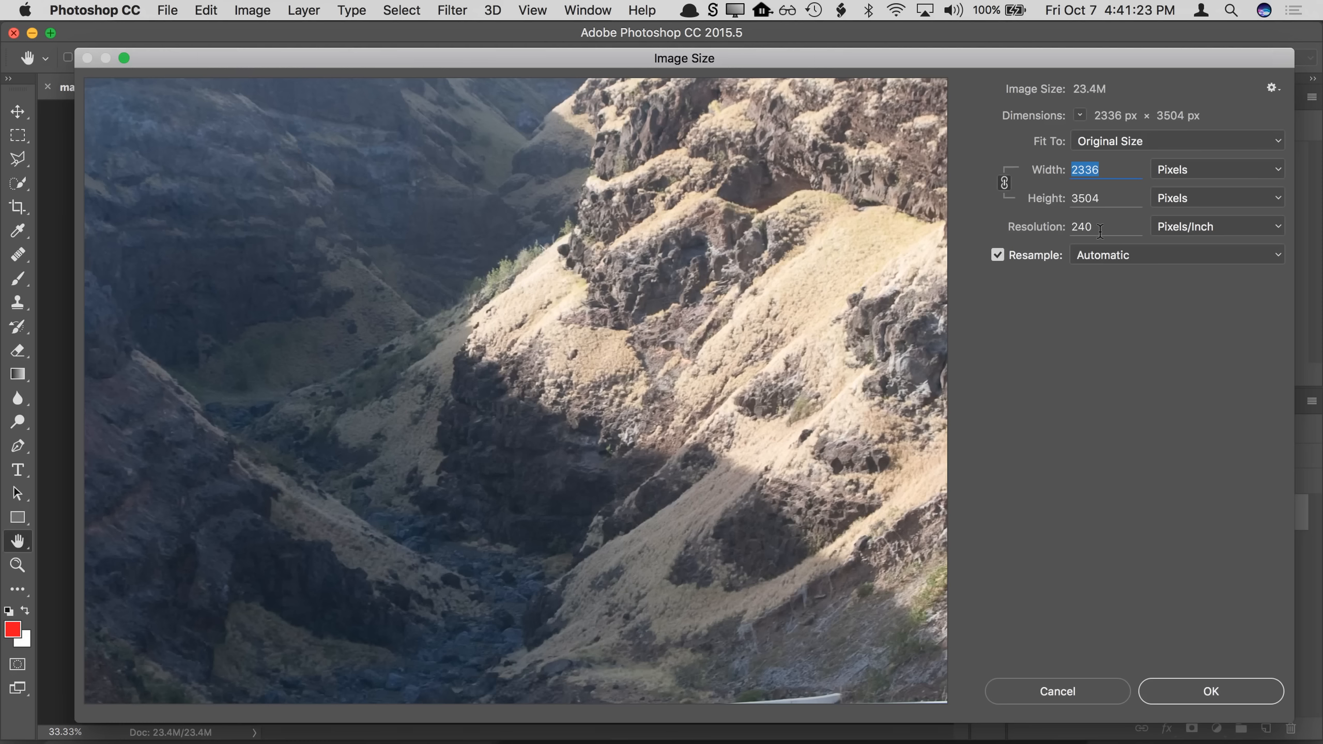
{"action": "left_click", "coordinate": [1051, 255]}
{"action": "double_click", "coordinate": [1089, 222]}
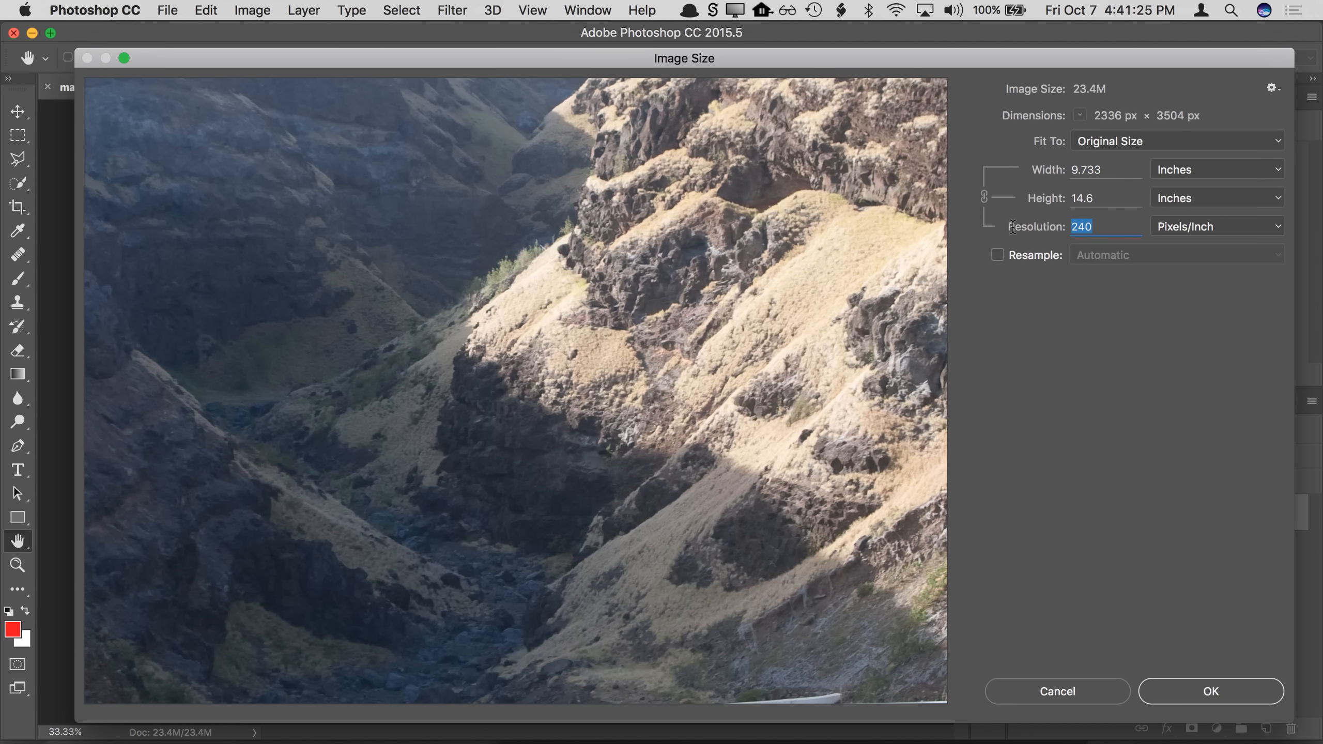
{"action": "type", "text": "300"}
Step: Set the image width to 8 inches without resampling and apply the new image size
{"action": "double_click", "coordinate": [1097, 197]}
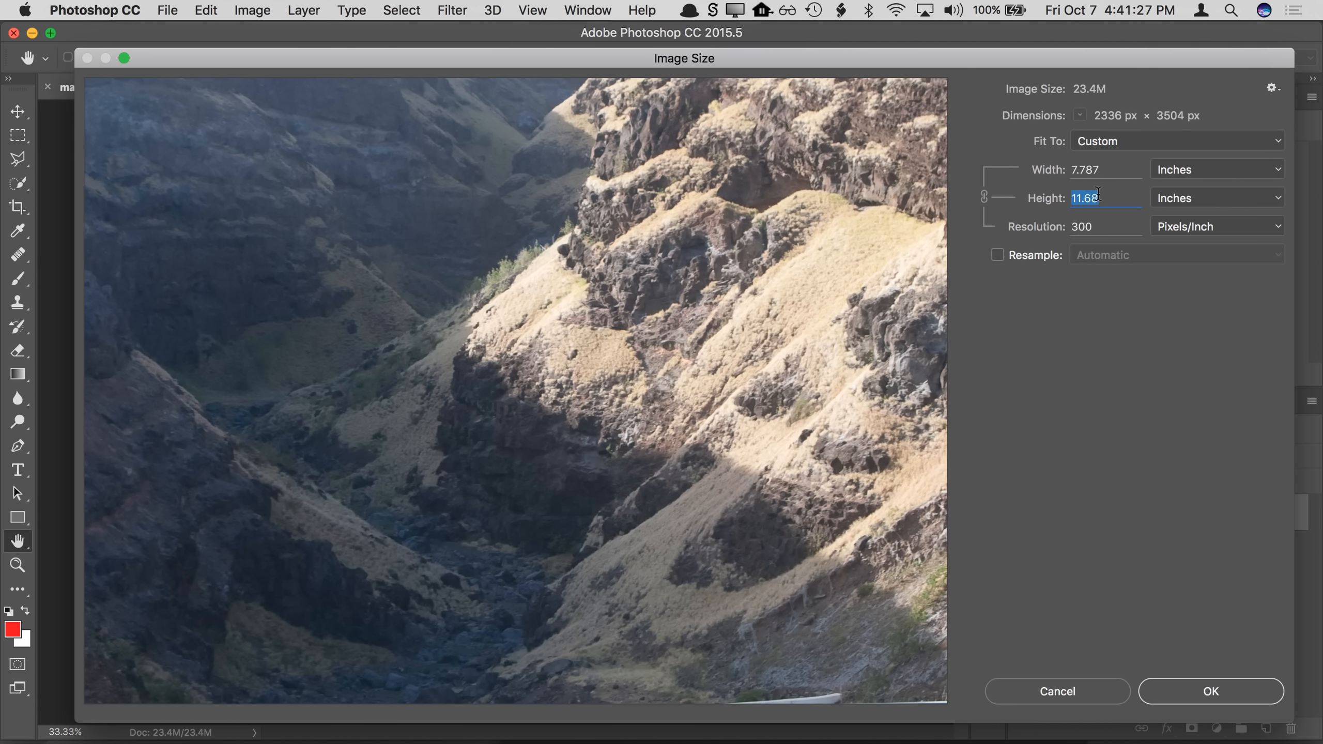
{"action": "double_click", "coordinate": [1080, 169]}
{"action": "type", "text": "8"}
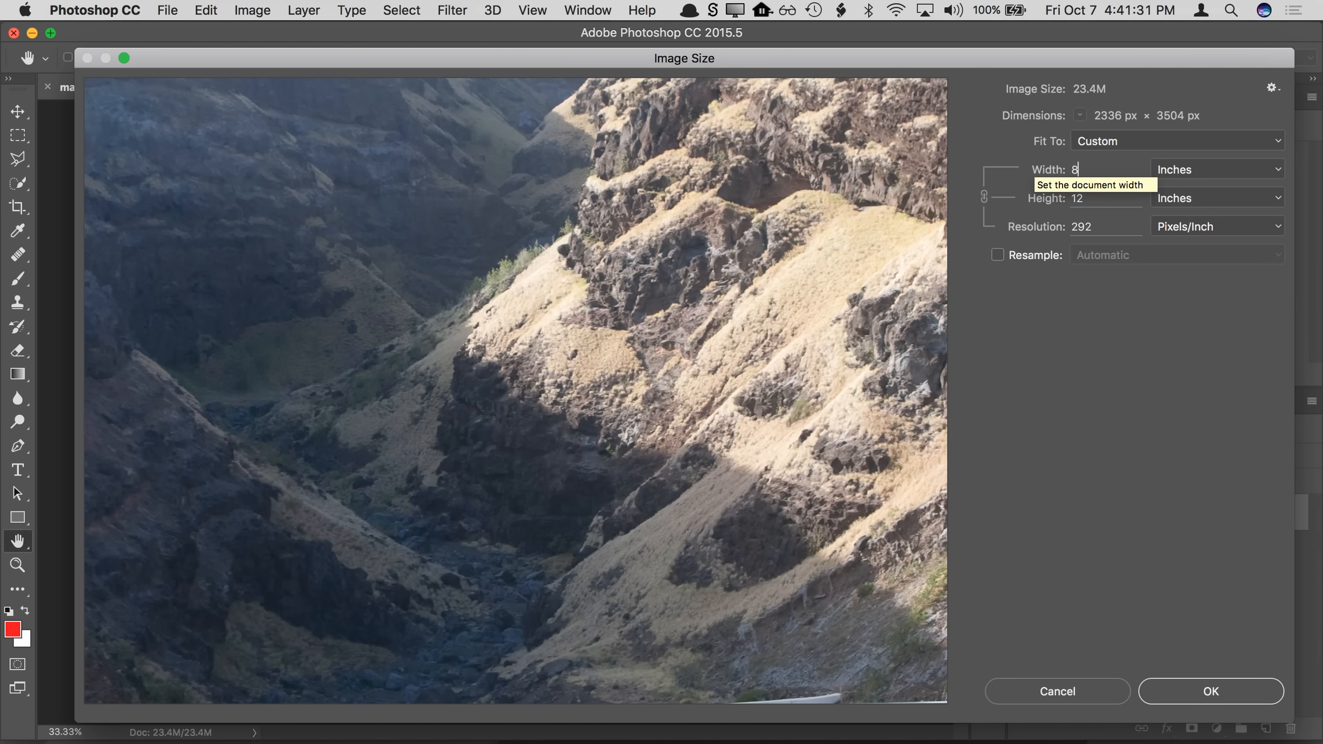
{"action": "double_click", "coordinate": [1118, 228]}
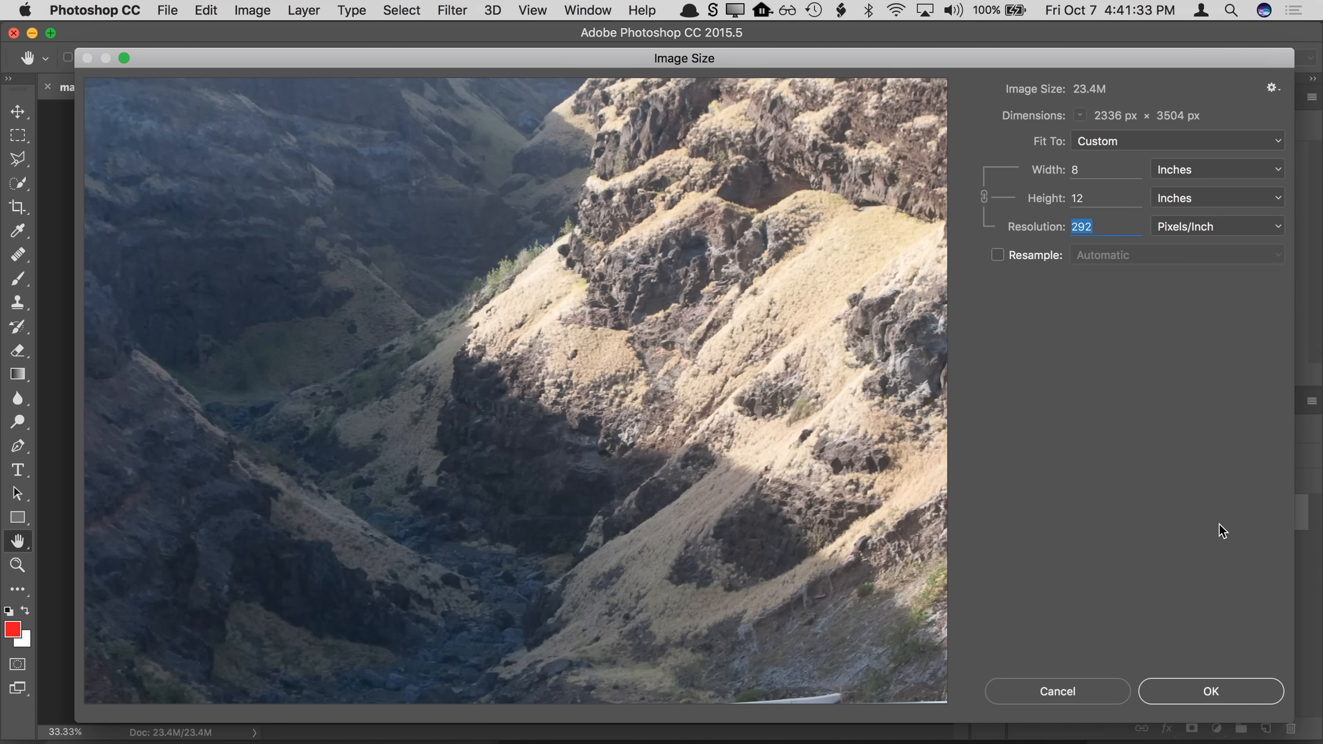
{"action": "left_click", "coordinate": [1189, 691]}
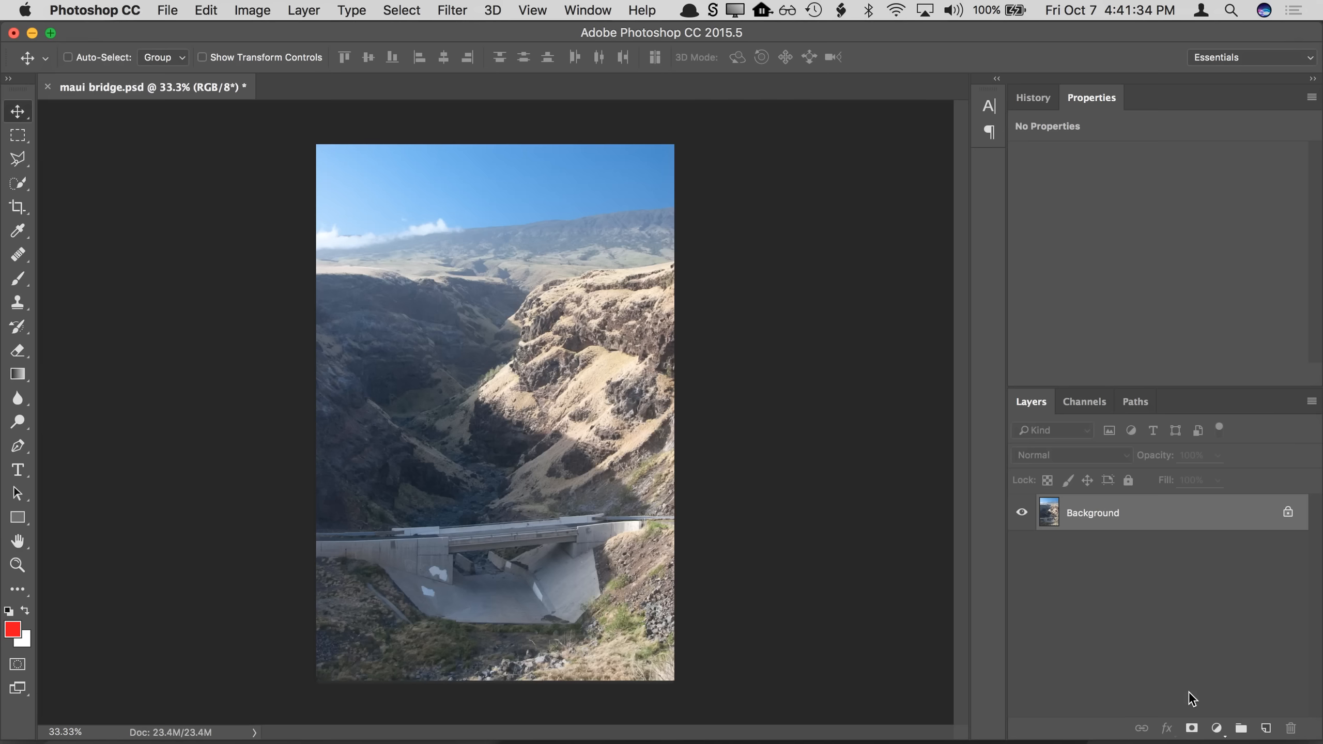
Step: Save the image as a JPEG named print-maui bridge.jpg in the Intro to Photoshop Seminar Files folder
{"action": "left_click", "coordinate": [168, 10]}
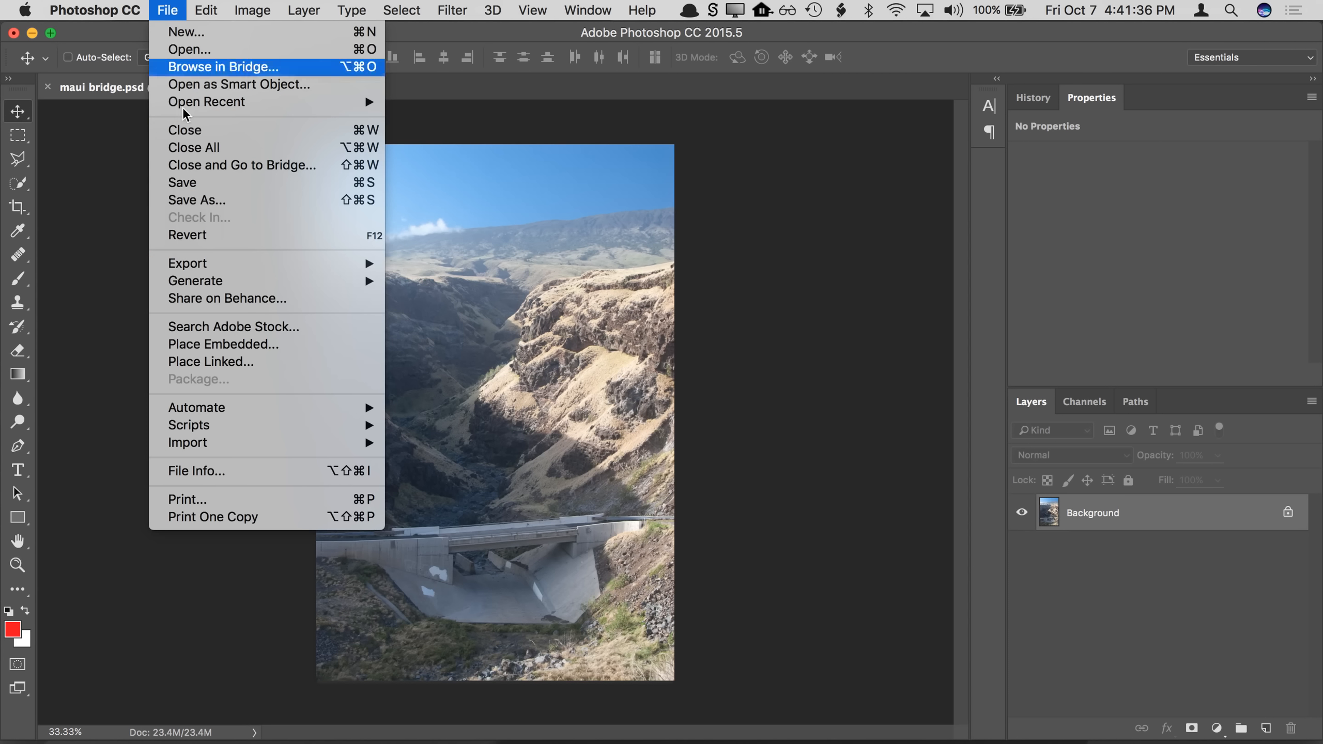
{"action": "left_click", "coordinate": [204, 202]}
{"action": "left_click", "coordinate": [425, 522]}
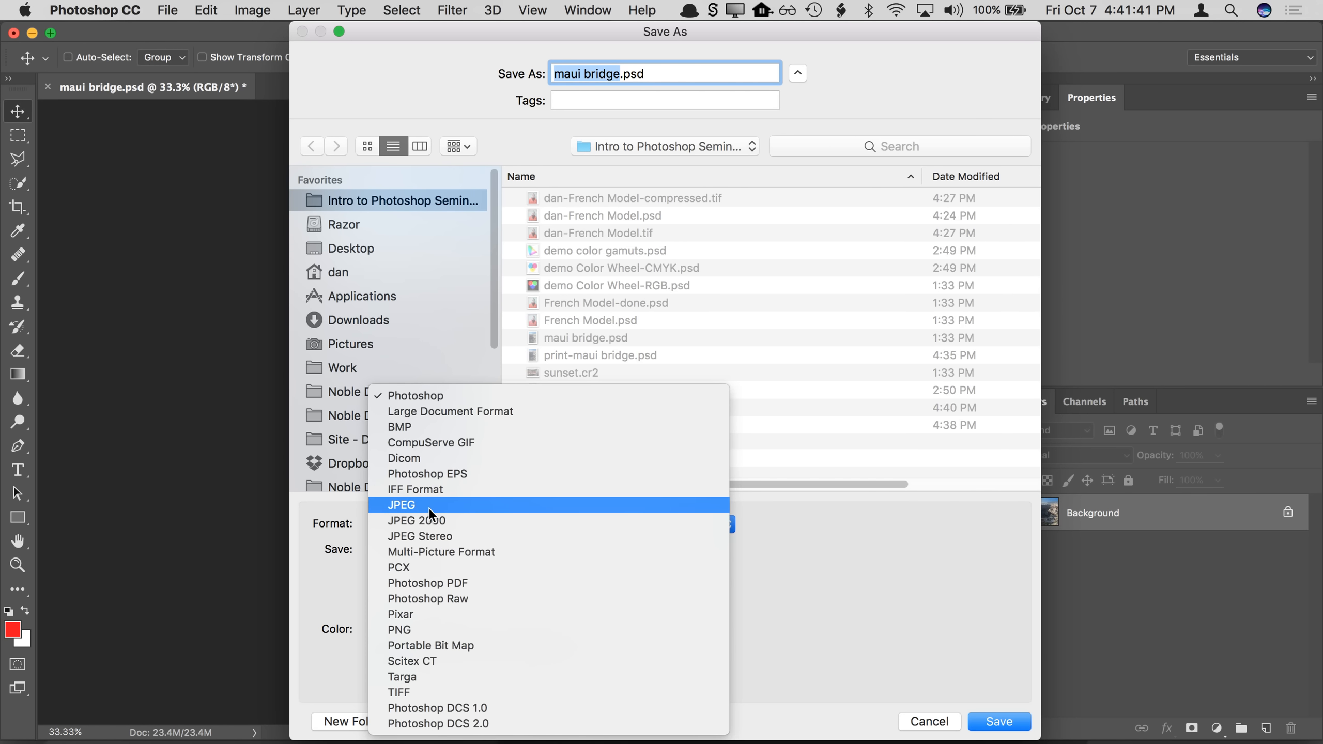
{"action": "left_click", "coordinate": [428, 505]}
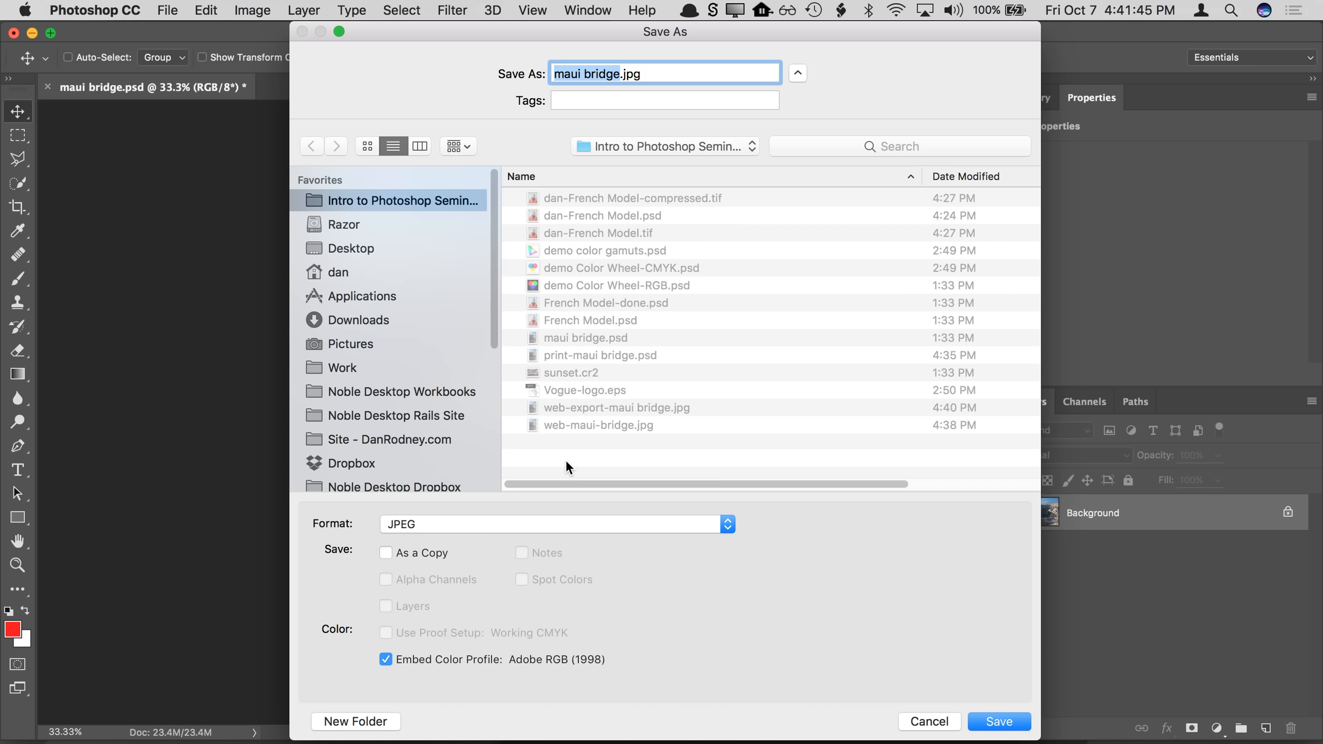
{"action": "key", "text": "Left"}
{"action": "type", "text": "print-"}
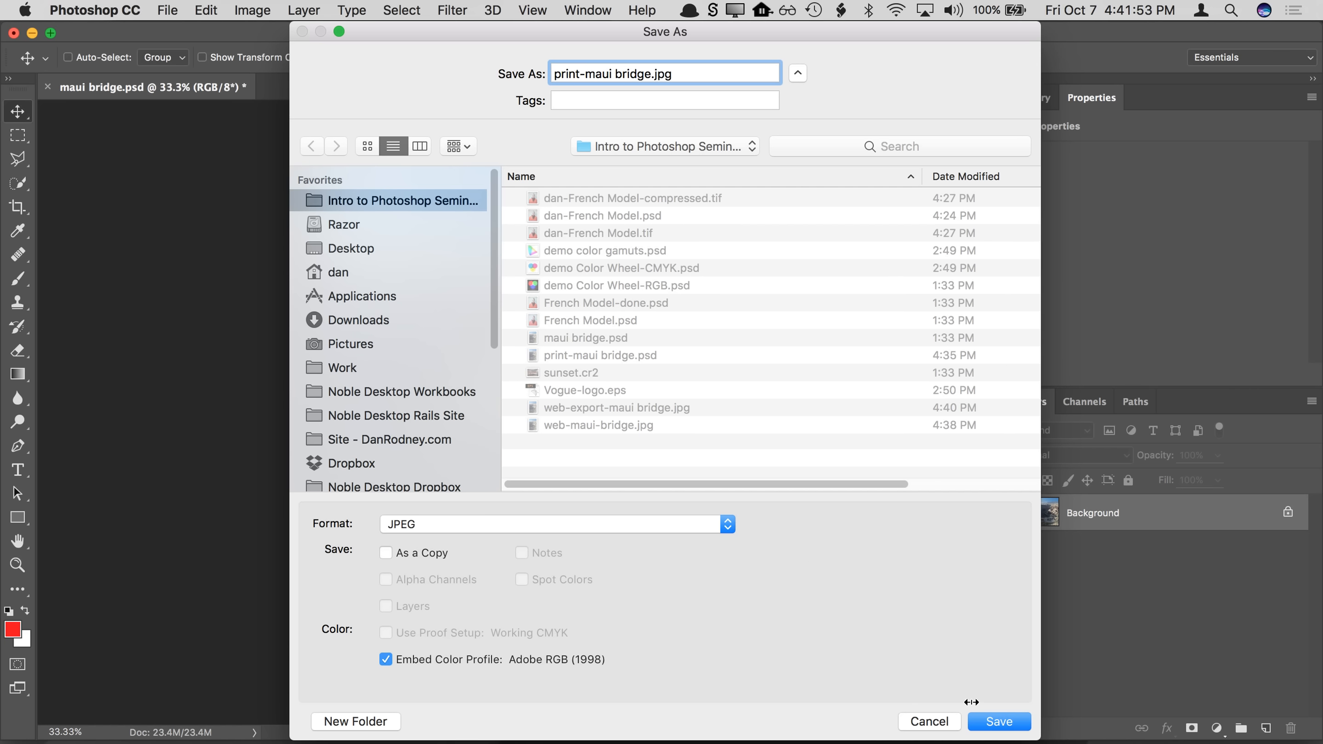
{"action": "left_click", "coordinate": [998, 722]}
Step: Set the JPEG options to Baseline Optimized with maximum quality 12, finish saving, and close the file
{"action": "left_click", "coordinate": [615, 417]}
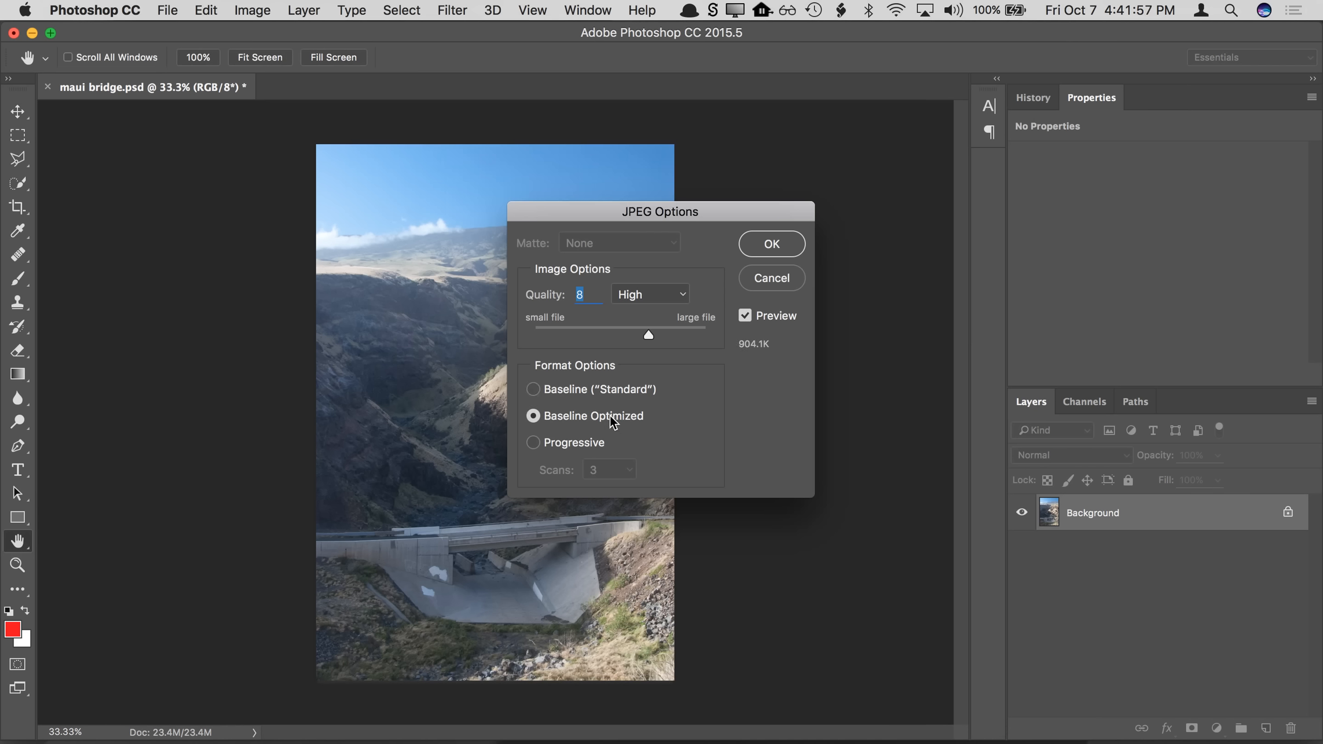
{"action": "left_click", "coordinate": [612, 392]}
{"action": "left_click", "coordinate": [615, 416]}
{"action": "left_click", "coordinate": [603, 393]}
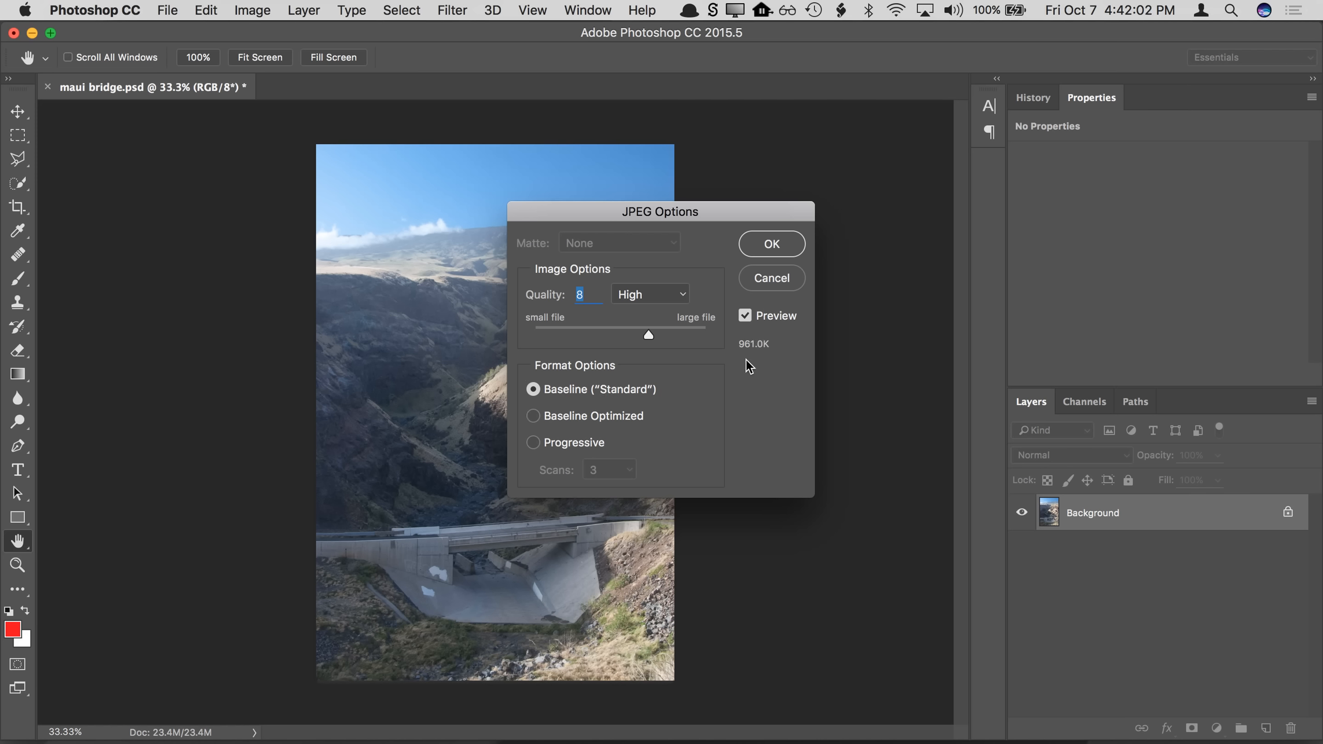
{"action": "left_click", "coordinate": [629, 415]}
{"action": "left_click_drag", "start_coordinate": [650, 336], "coordinate": [703, 334]}
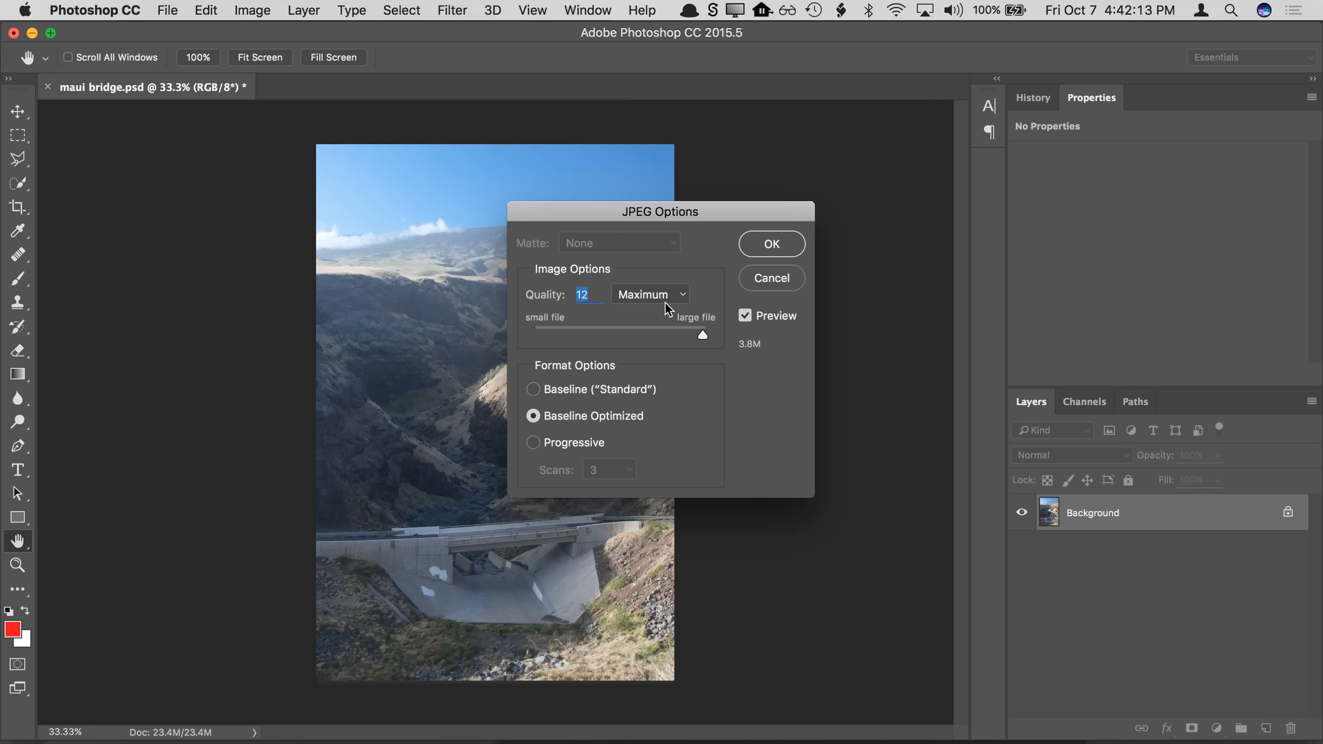
{"action": "left_click_drag", "start_coordinate": [702, 333], "coordinate": [692, 337]}
{"action": "left_click_drag", "start_coordinate": [693, 336], "coordinate": [705, 337]}
{"action": "left_click", "coordinate": [767, 250]}
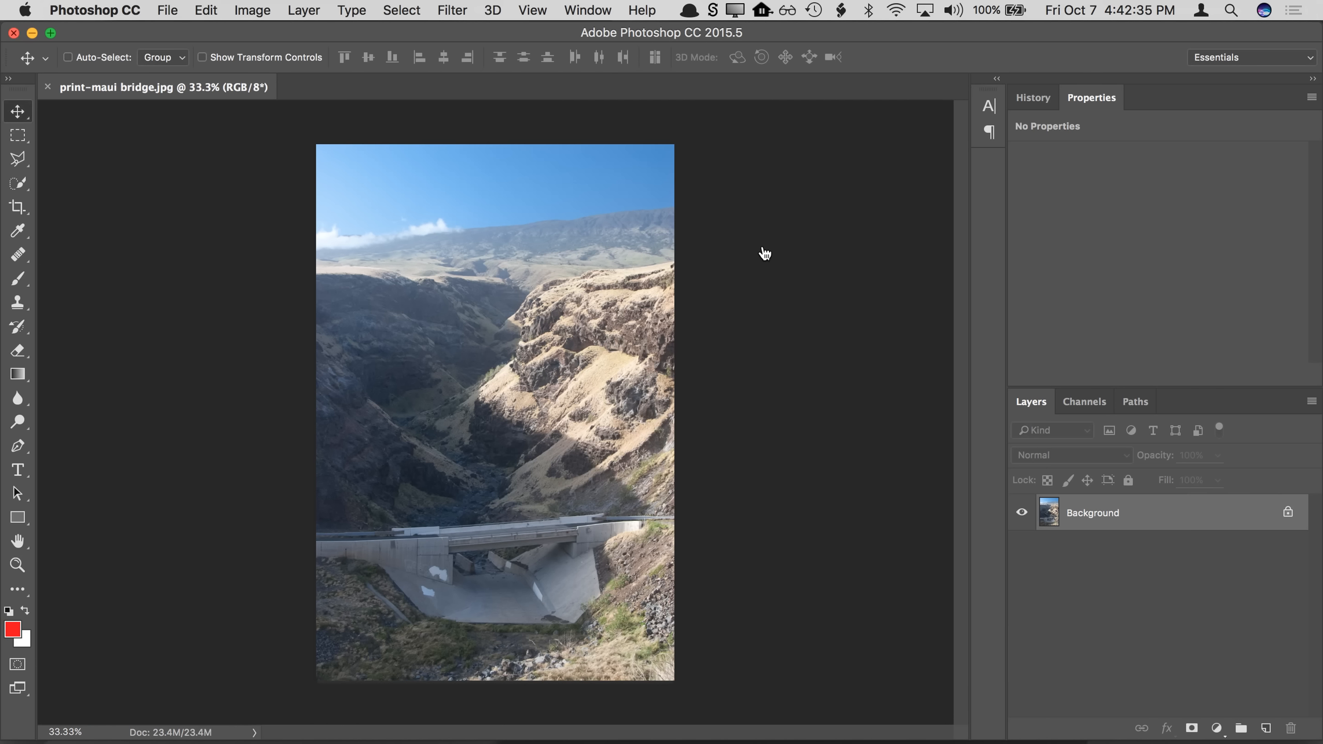
{"action": "left_click", "coordinate": [14, 33]}
Step: Switch to Finder and compare the file sizes of print-maui bridge.jpg and print-maui bridge.psd
{"action": "left_click", "coordinate": [354, 216]}
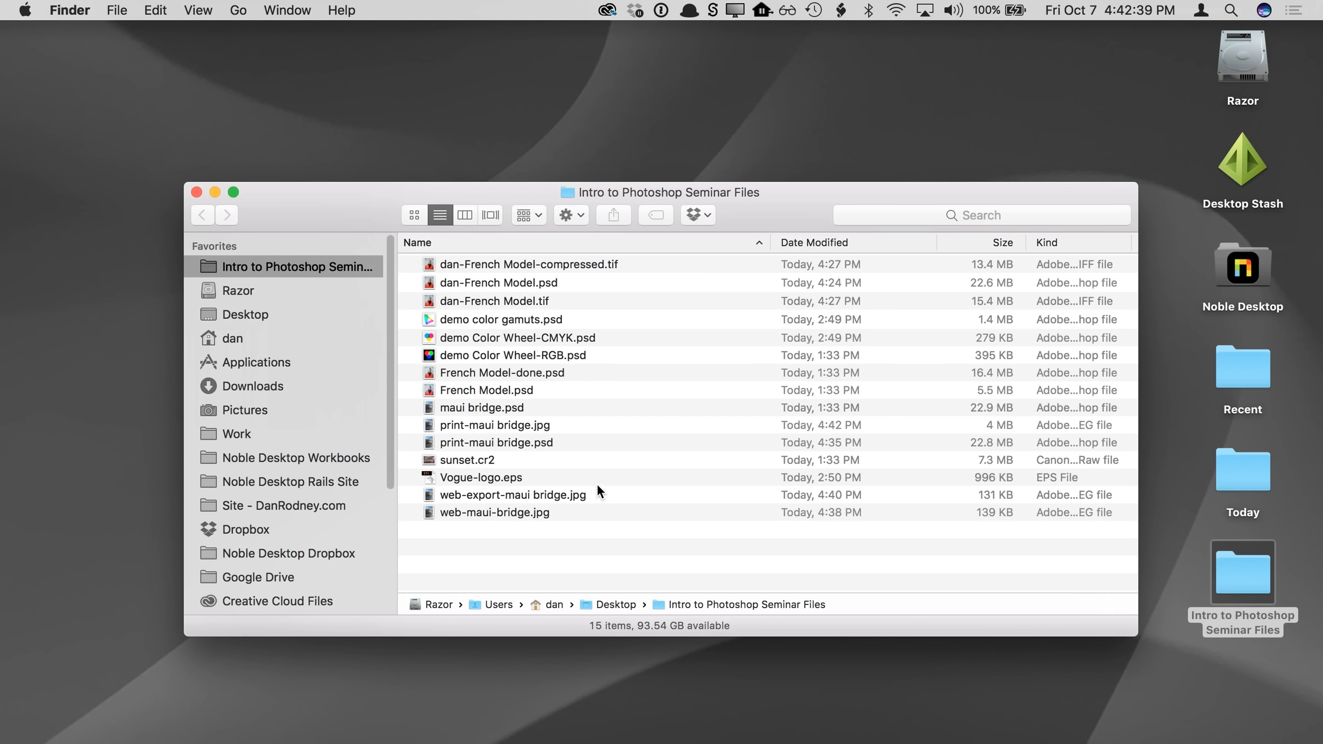
{"action": "left_click", "coordinate": [613, 428]}
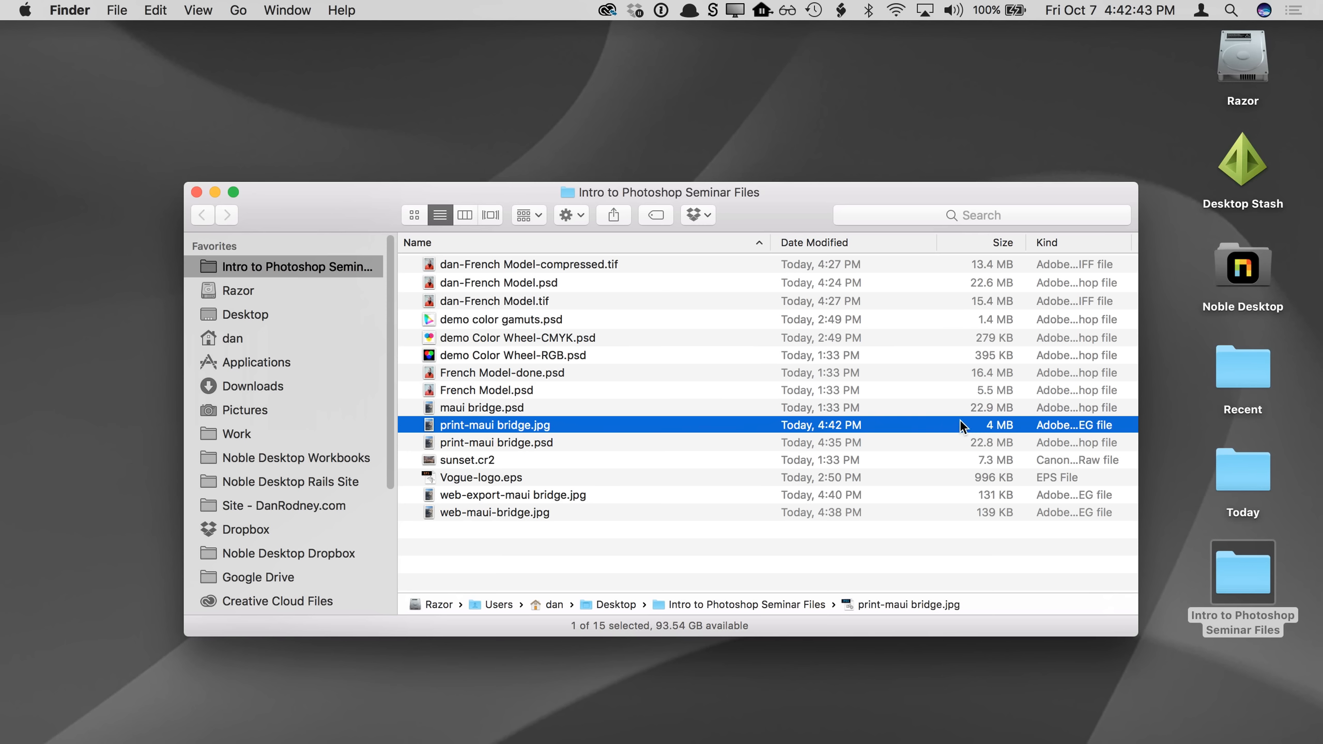
{"action": "left_click", "coordinate": [960, 442]}
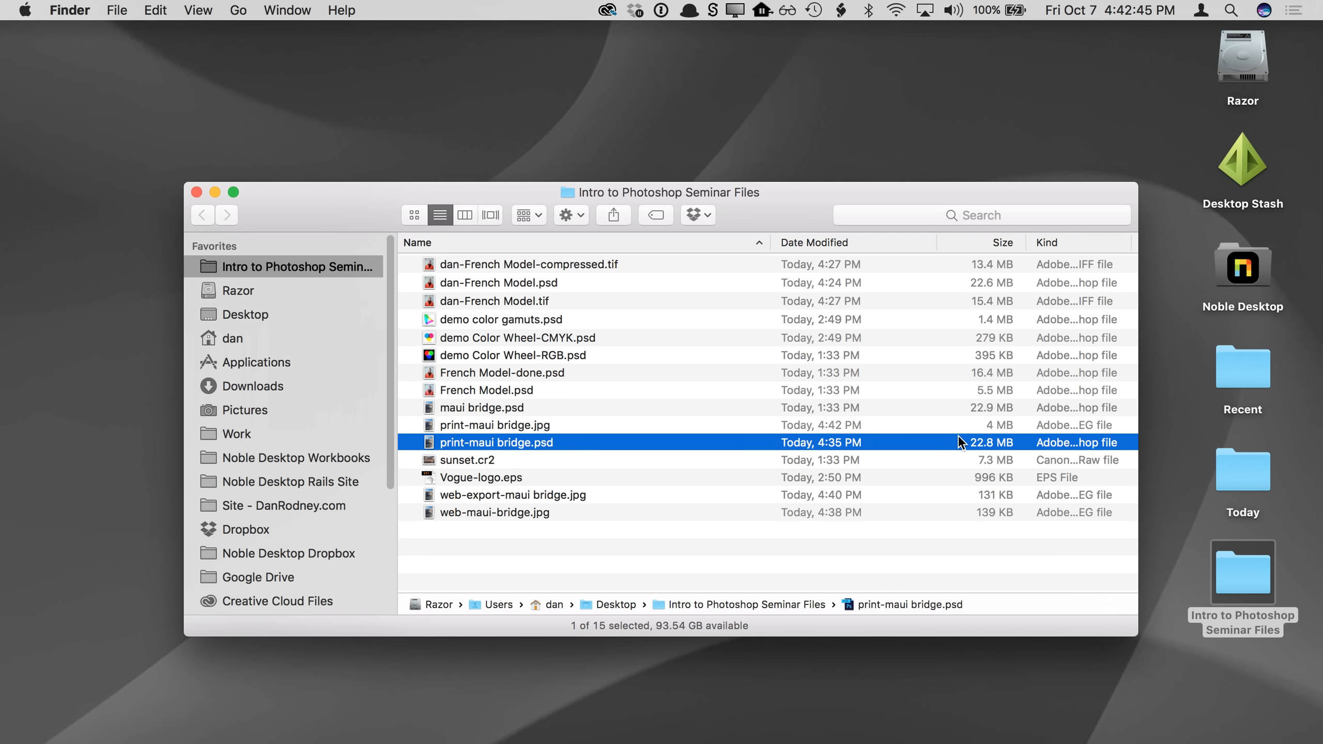
{"action": "left_click", "coordinate": [963, 427]}
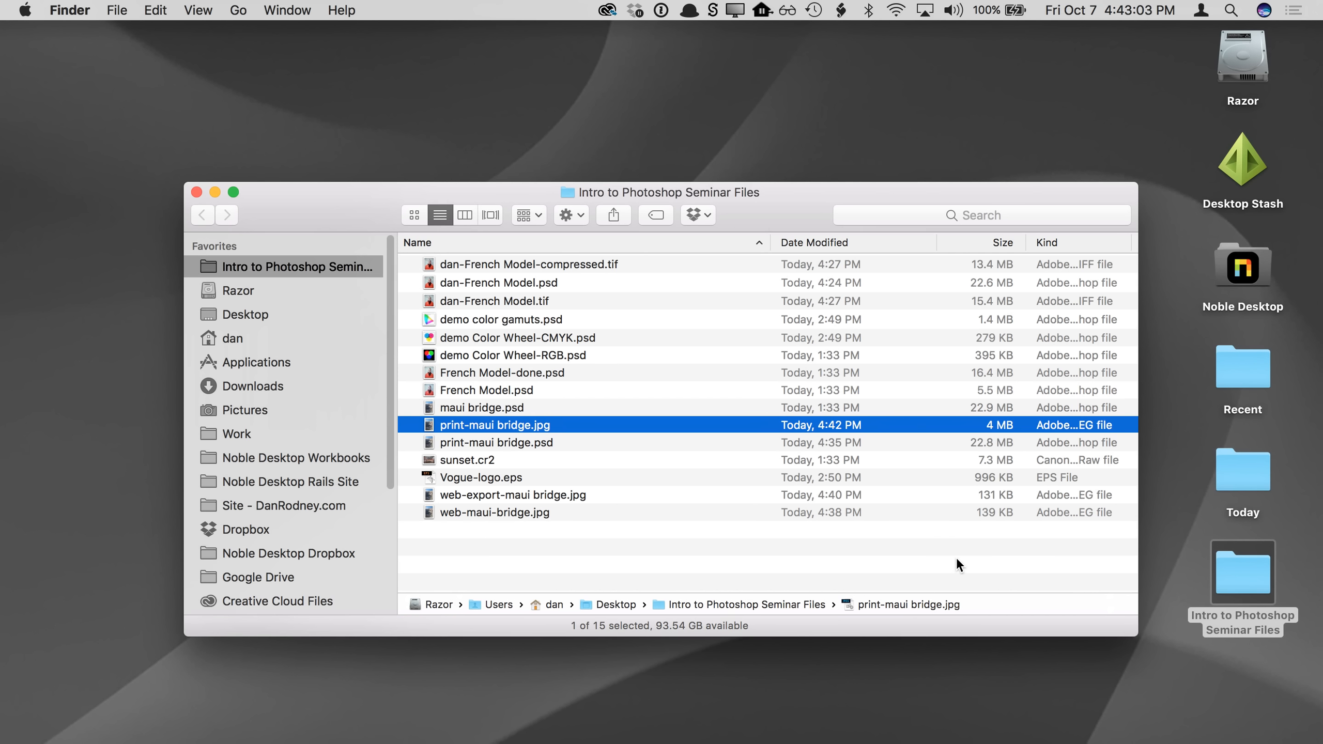
{"action": "left_click", "coordinate": [592, 443]}
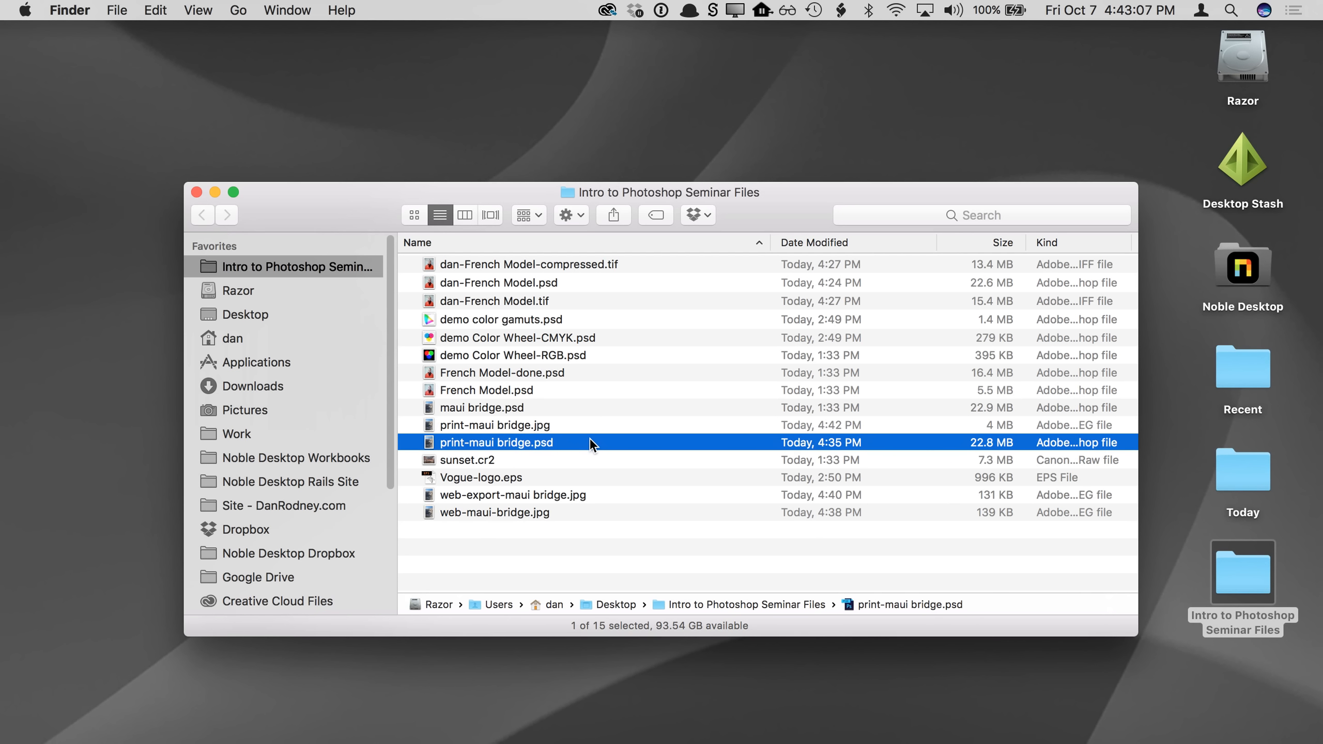
{"action": "left_click", "coordinate": [590, 429]}
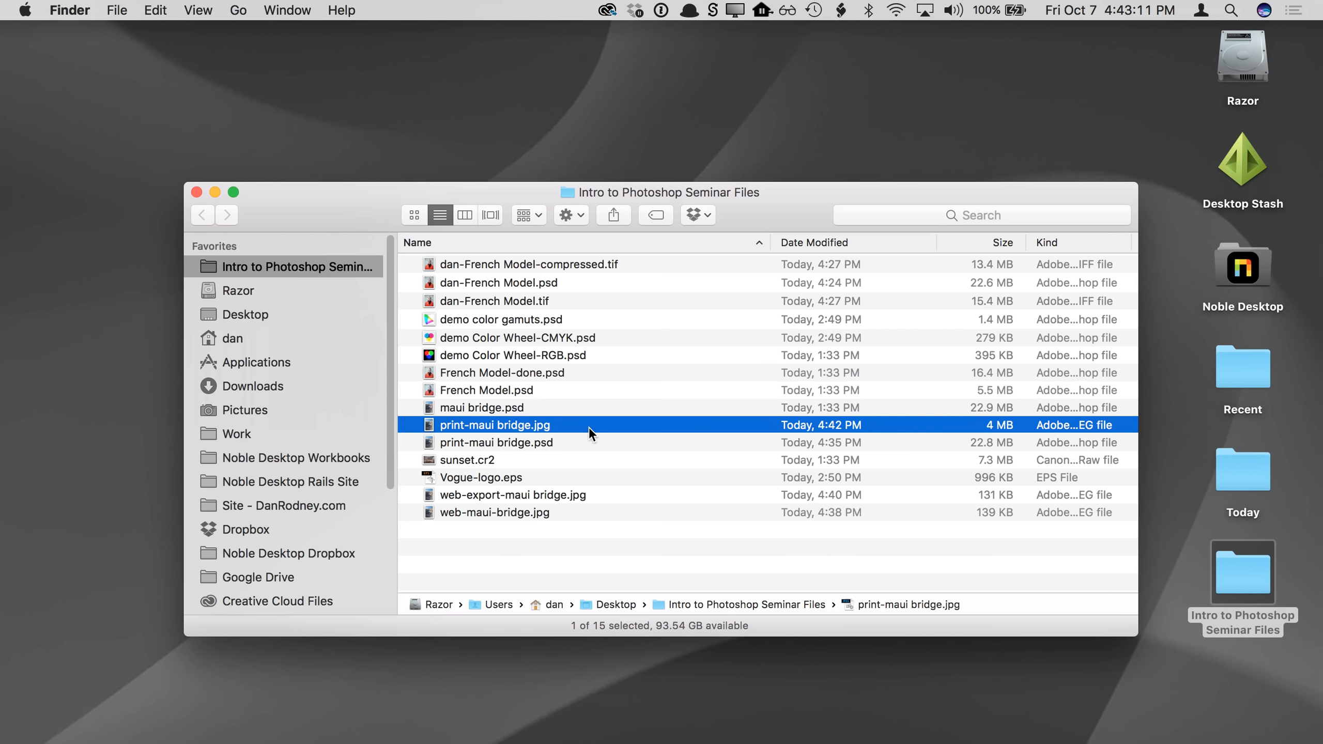
{"action": "left_click", "coordinate": [587, 441]}
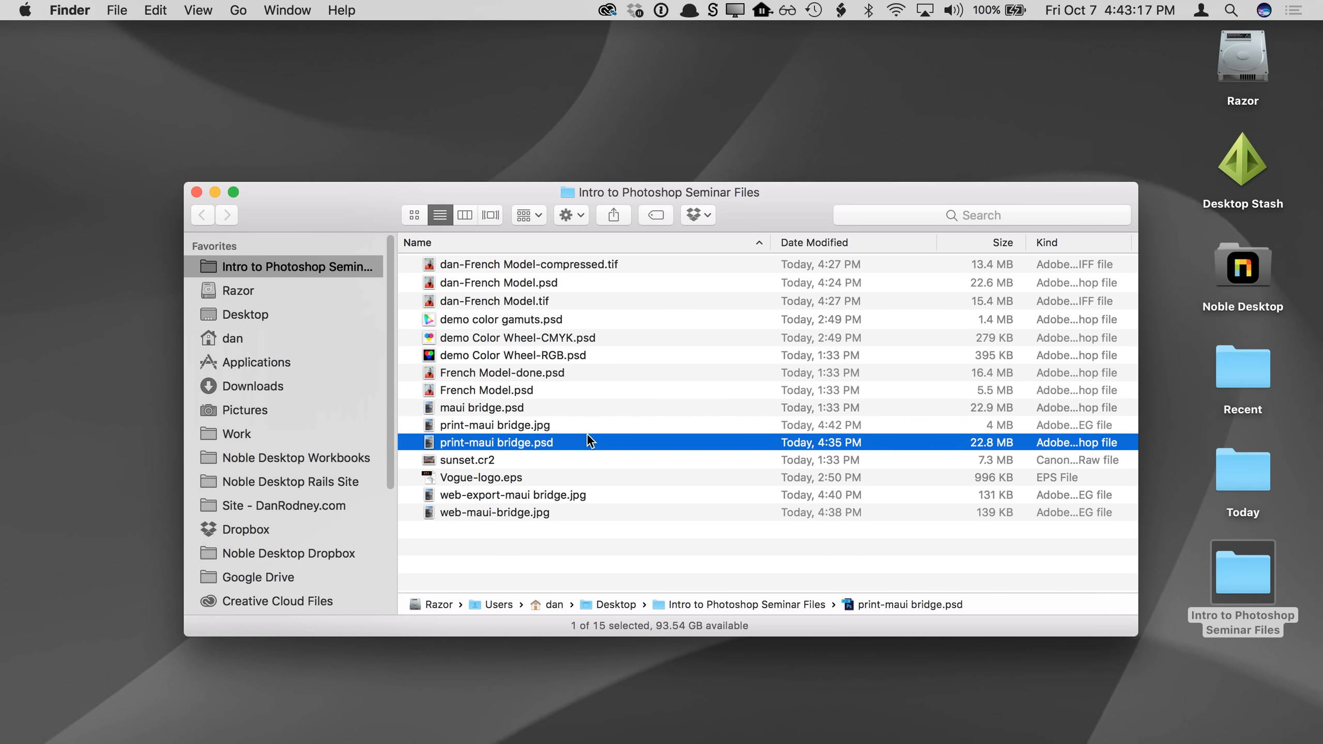
{"action": "left_click", "coordinate": [586, 429]}
{"action": "left_click", "coordinate": [588, 446]}
Step: Switch back to Photoshop, reopen maui bridge.psd, and turn on the pixel grid at 200% zoom
{"action": "mouse_move", "coordinate": [632, 732]}
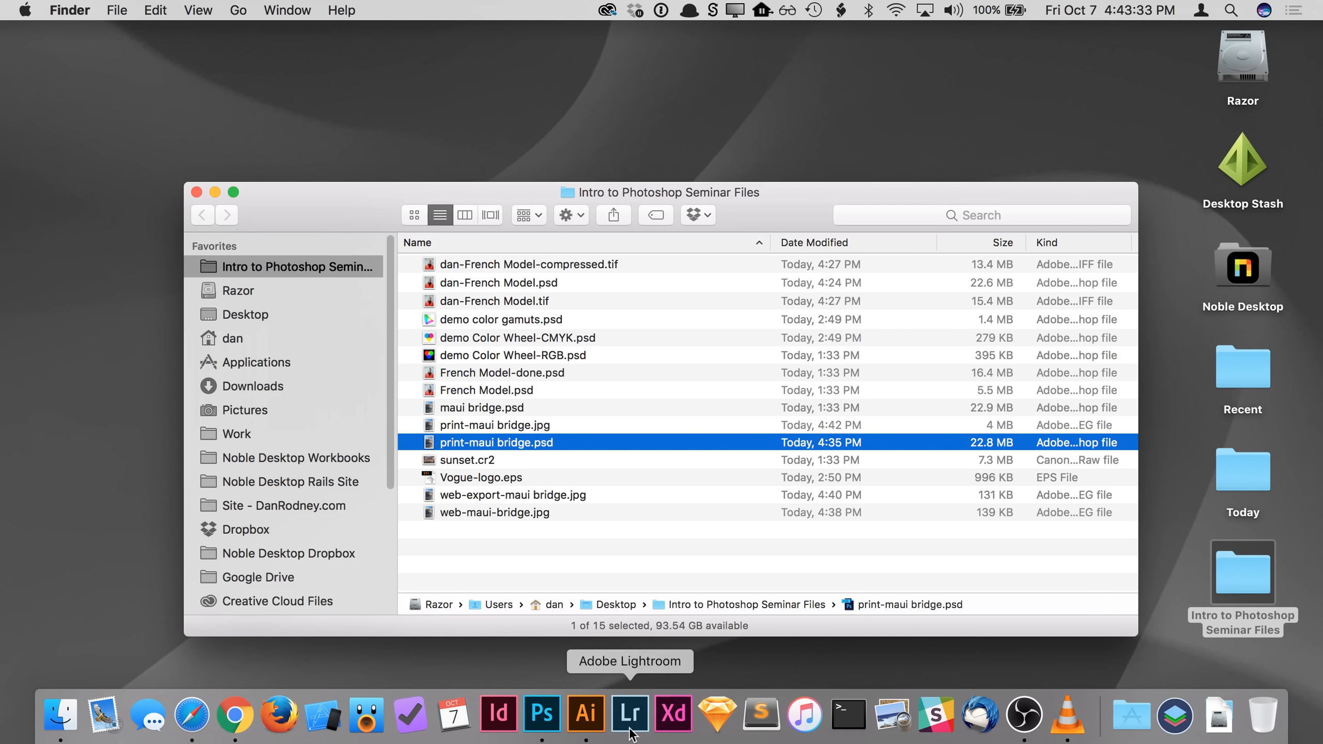
{"action": "left_click", "coordinate": [543, 724]}
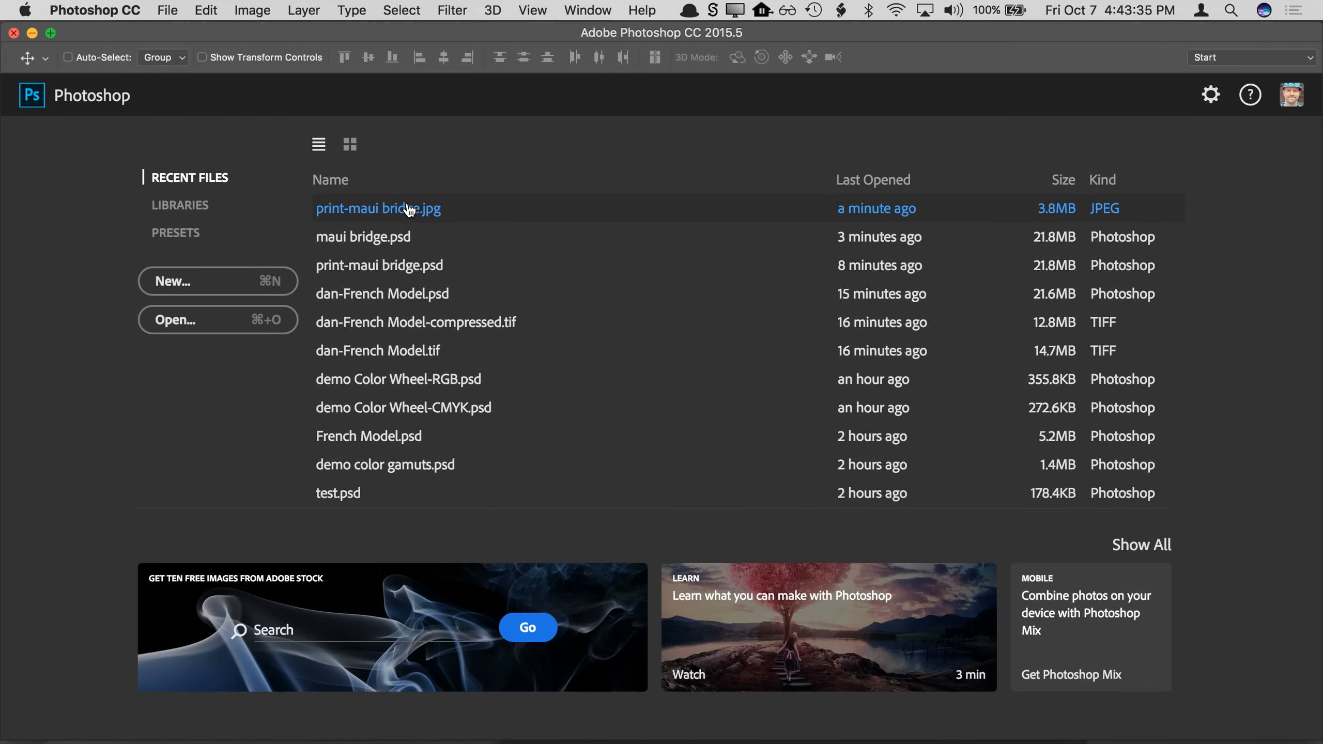
{"action": "left_click", "coordinate": [379, 238]}
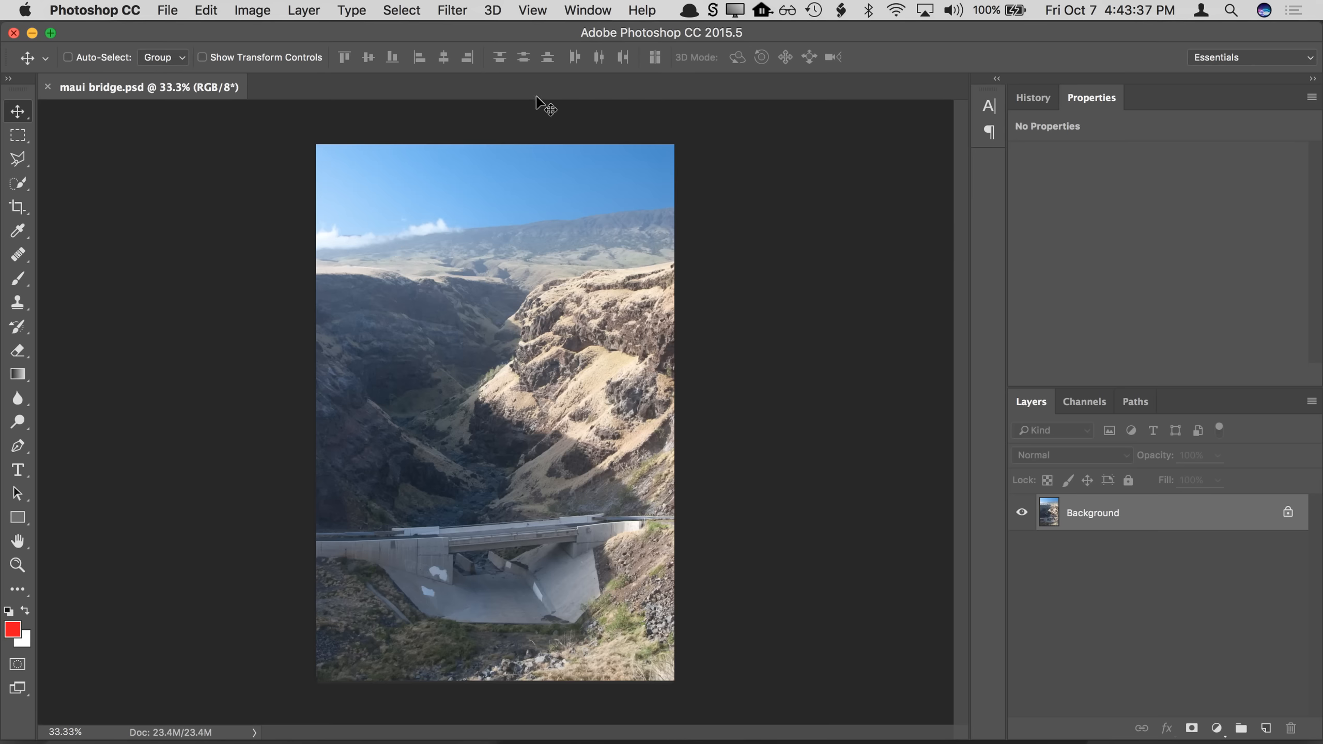
{"action": "key", "text": "super+plus"}
{"action": "key", "text": "super+plus"}
{"action": "key", "text": "super+plus"}
{"action": "key", "text": "super+plus"}
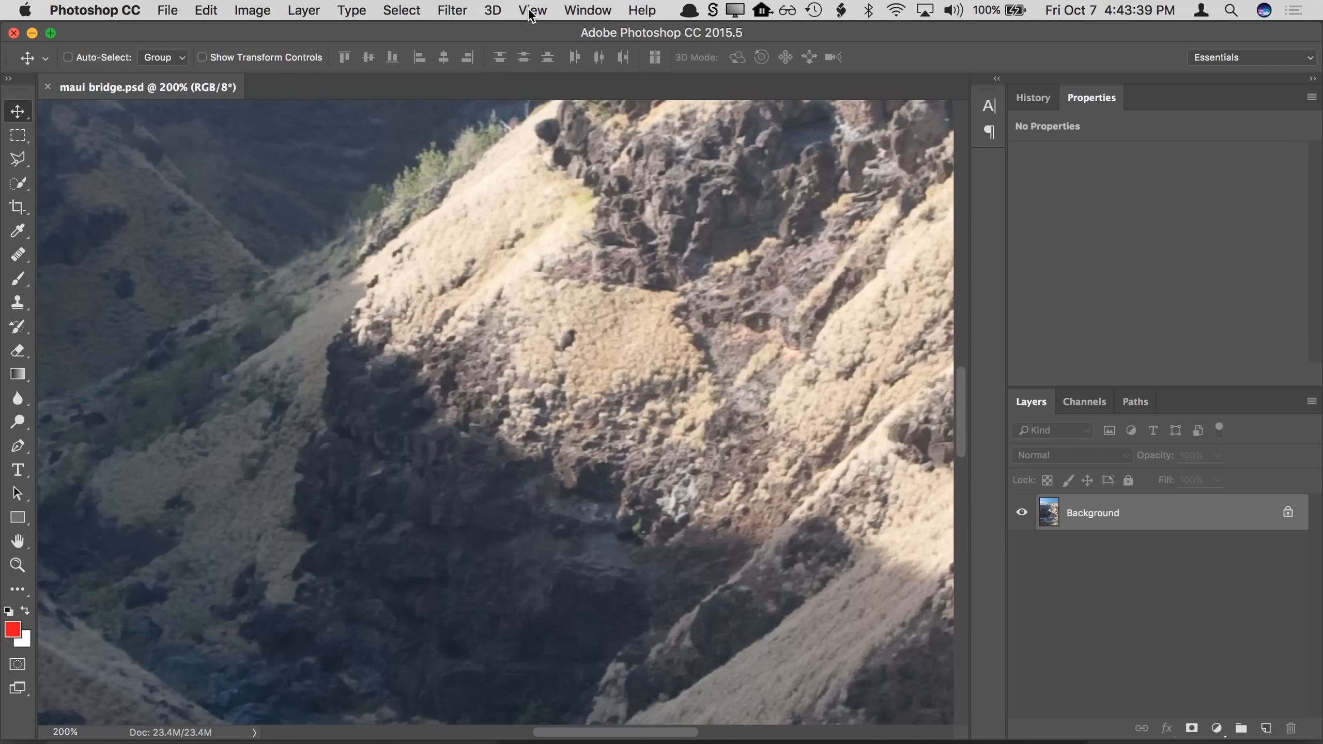
{"action": "left_click", "coordinate": [531, 11]}
{"action": "mouse_move", "coordinate": [625, 329]}
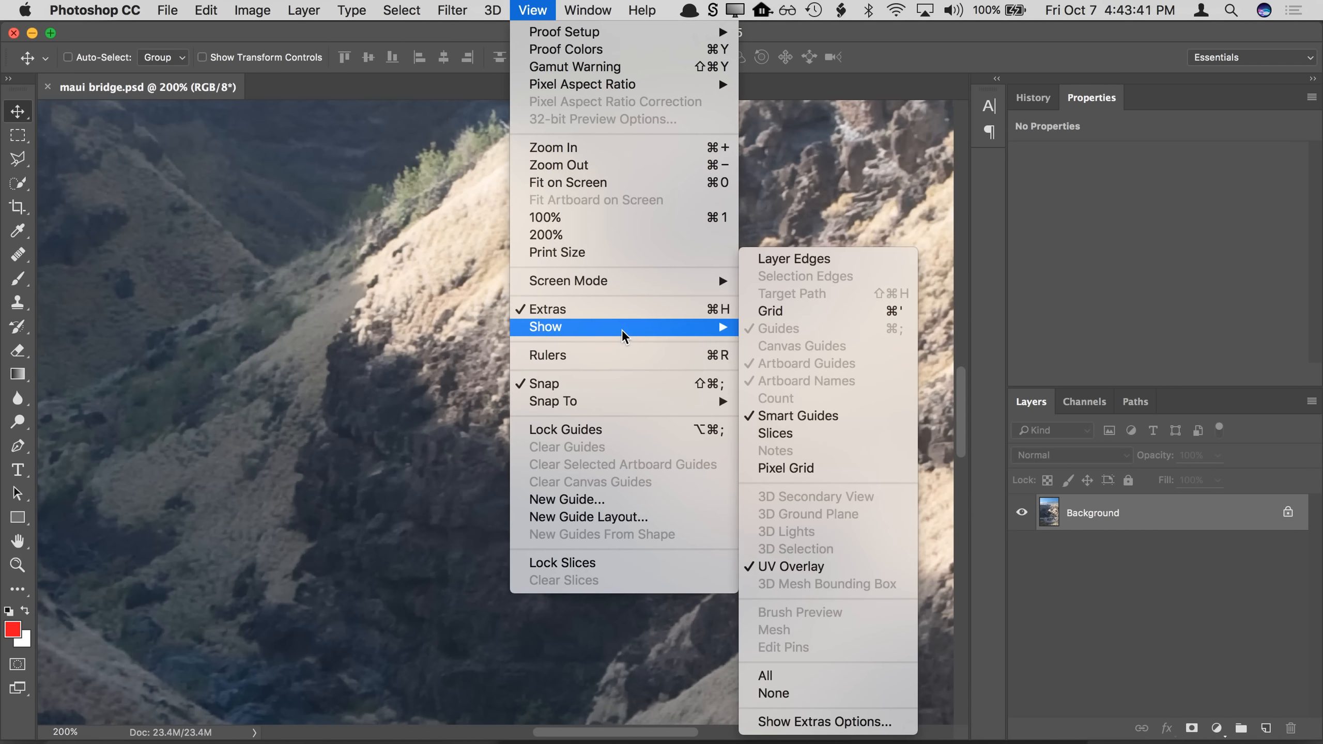
{"action": "left_click", "coordinate": [796, 469]}
Step: Magnify the sunlit rocks to 3200% to examine the individual pixels and the pixel grid
{"action": "left_click", "coordinate": [510, 384], "text": "super"}
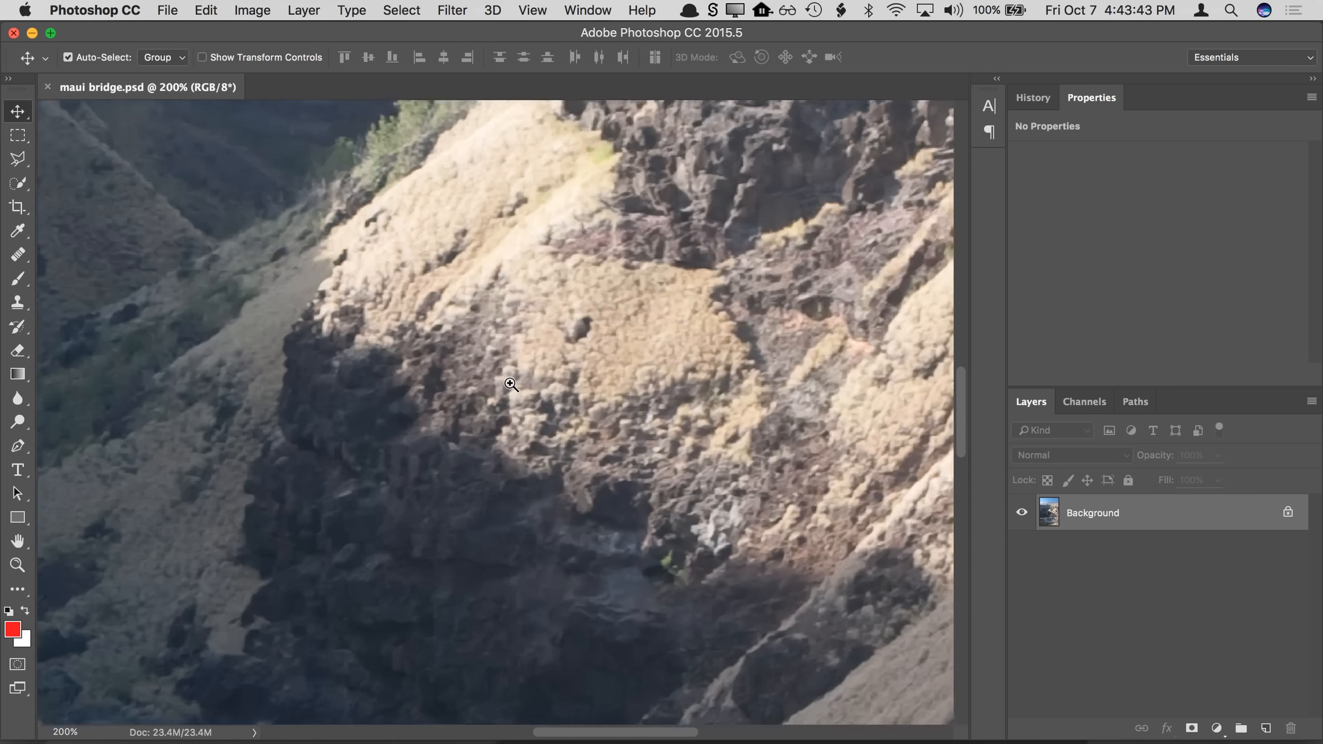
{"action": "left_click", "coordinate": [510, 384], "text": "super"}
{"action": "left_click", "coordinate": [511, 384], "text": "super"}
{"action": "left_click", "coordinate": [510, 384], "text": "super"}
{"action": "left_click", "coordinate": [510, 384], "text": "super"}
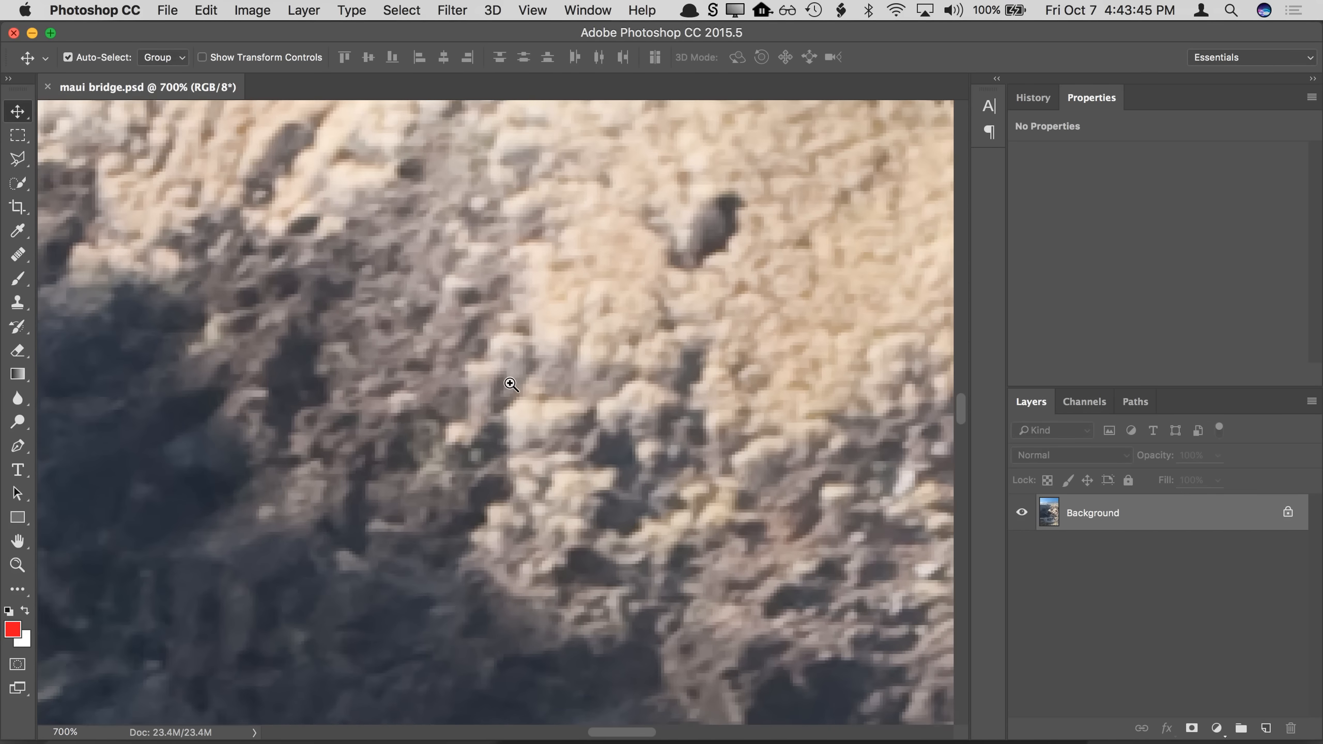
{"action": "left_click", "coordinate": [510, 384], "text": "super"}
{"action": "left_click", "coordinate": [510, 384], "text": "super"}
{"action": "left_click", "coordinate": [510, 383], "text": "super"}
{"action": "left_click", "coordinate": [510, 384], "text": "super"}
{"action": "left_click", "coordinate": [511, 384], "text": "super"}
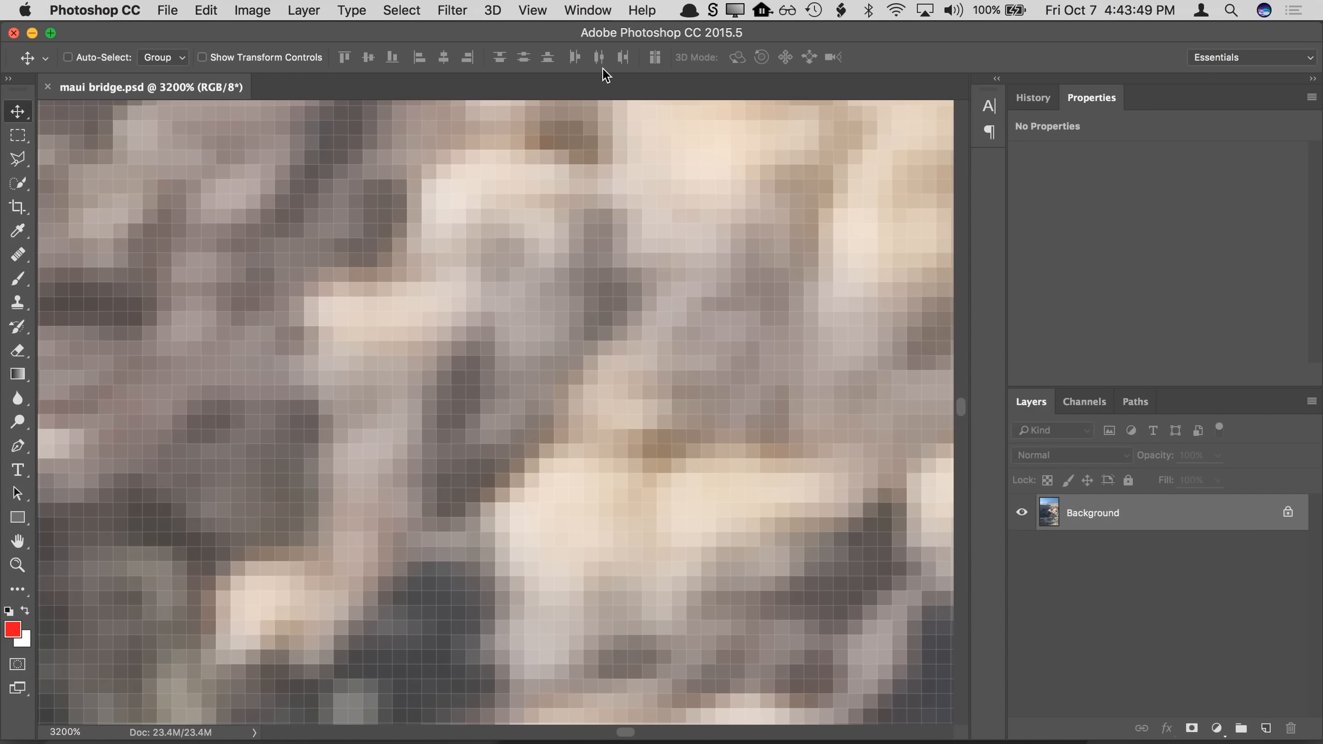
Step: Hide the pixel grid to compare the magnified image without it, and show the grid again
{"action": "left_click", "coordinate": [536, 12]}
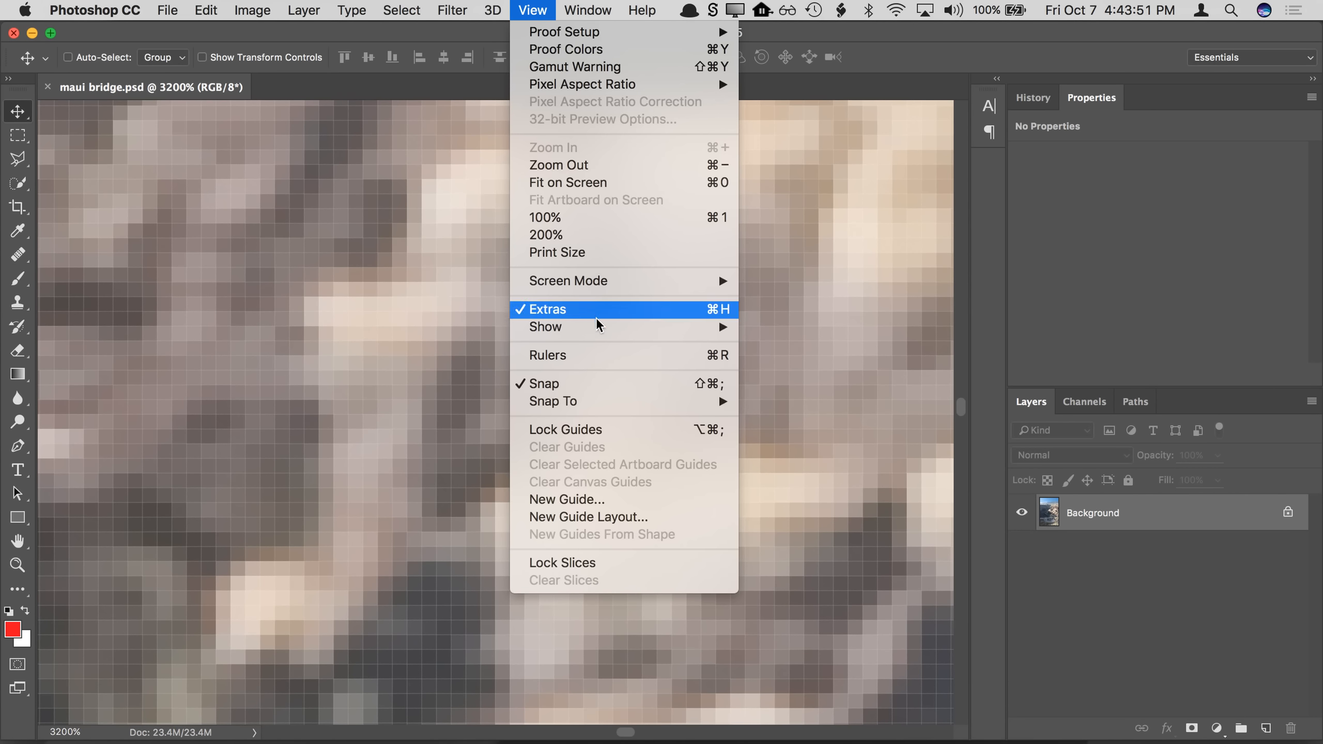
{"action": "mouse_move", "coordinate": [599, 326]}
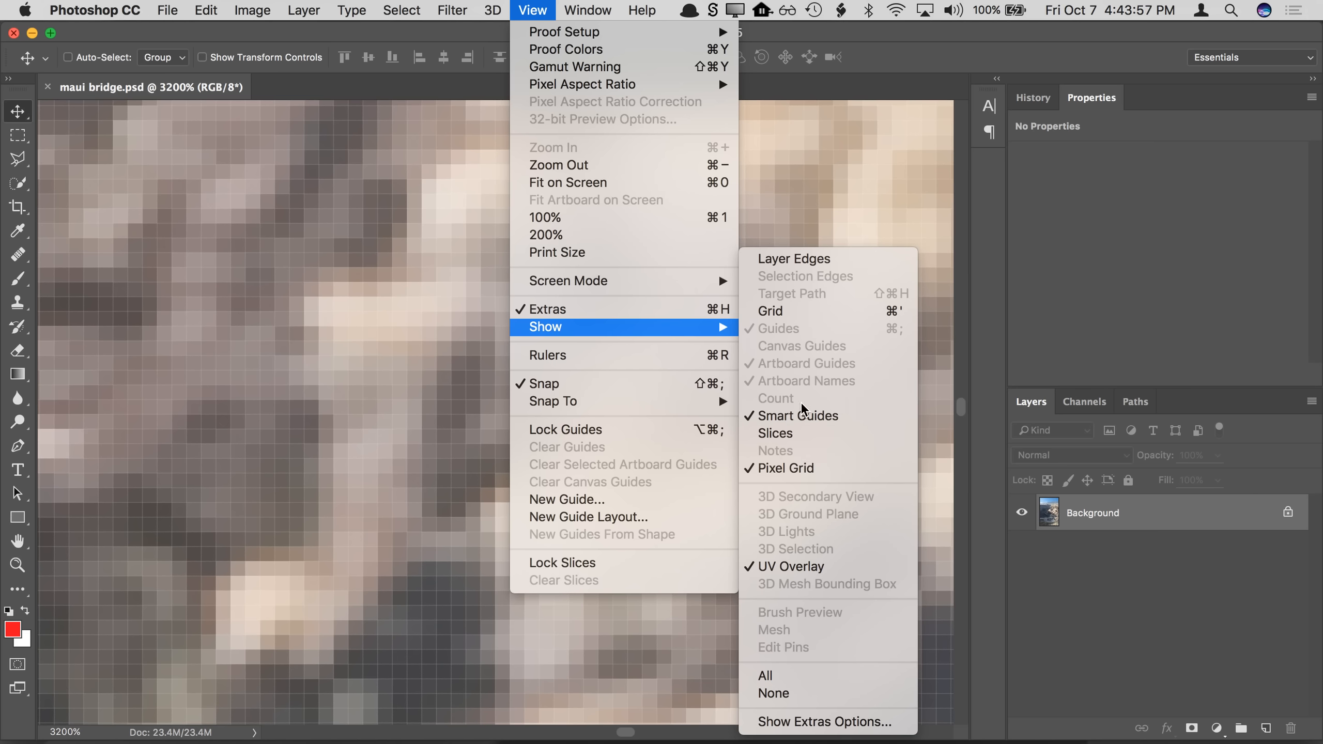
{"action": "left_click", "coordinate": [788, 469]}
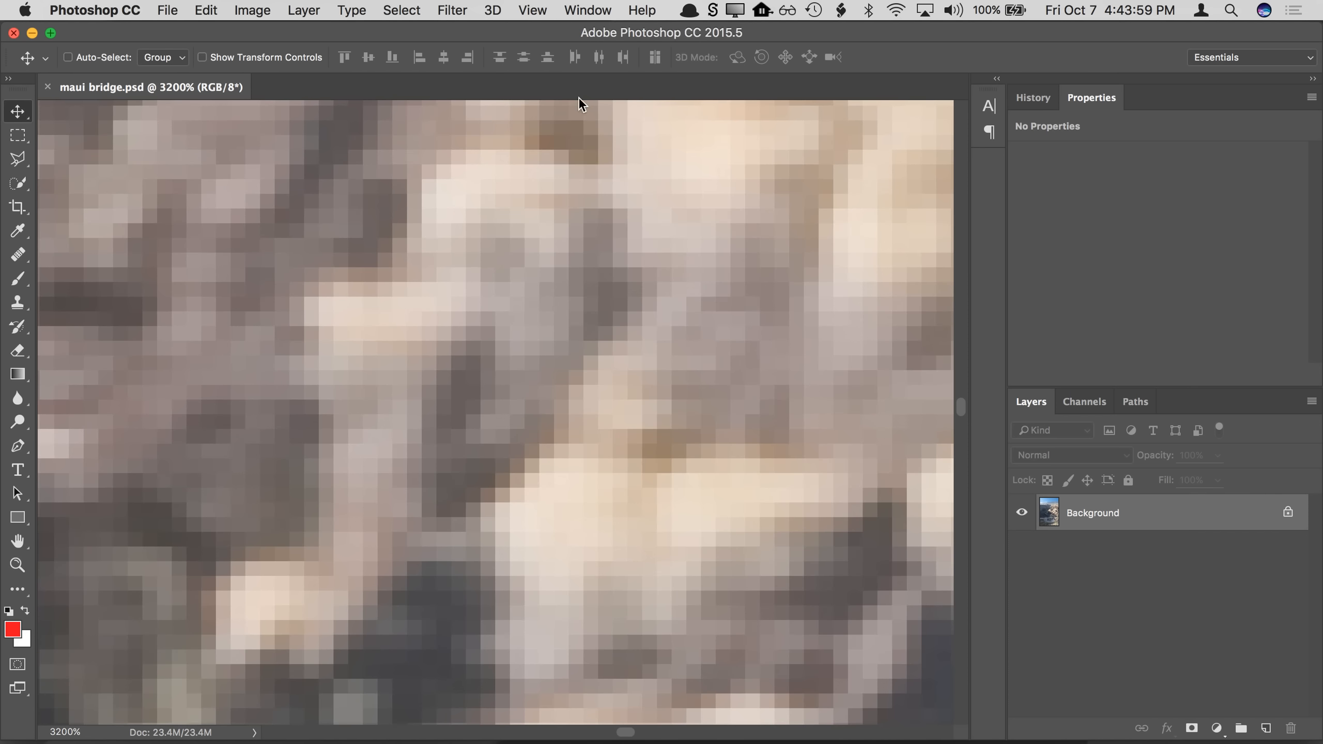
{"action": "left_click", "coordinate": [539, 15]}
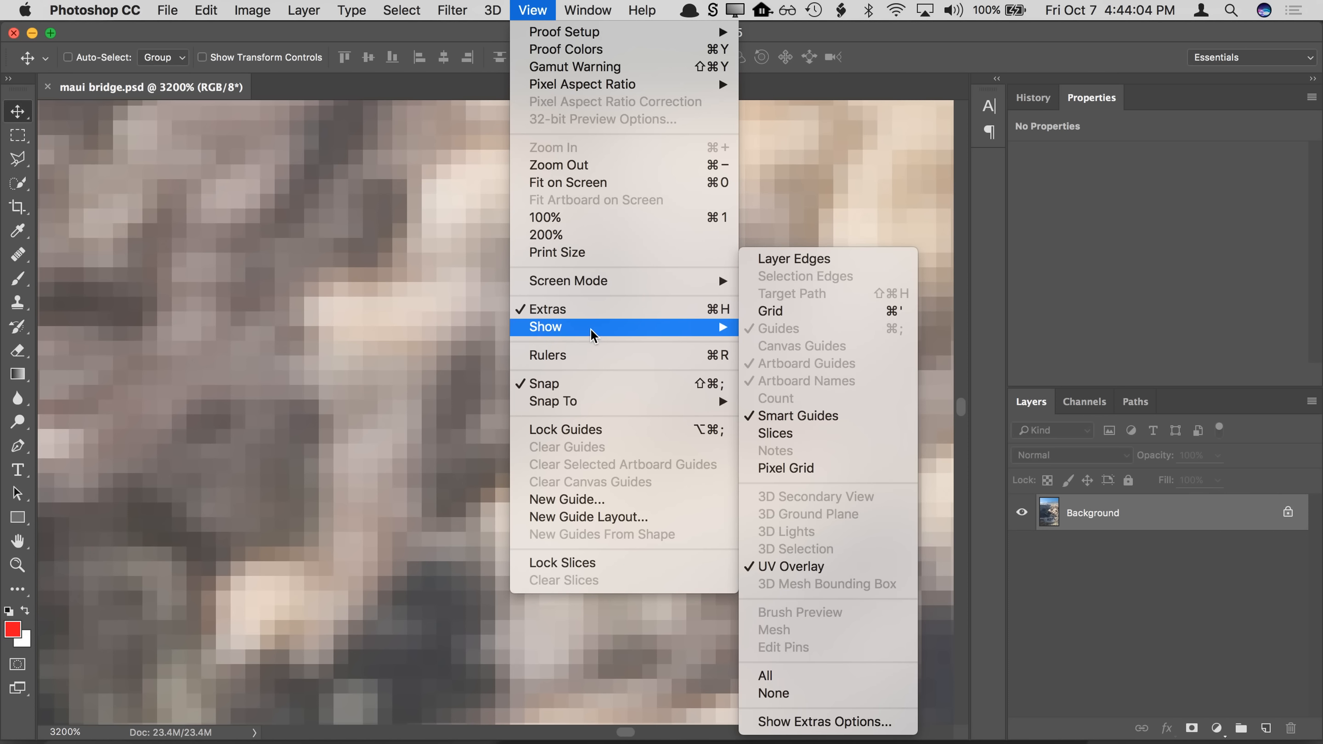
{"action": "left_click", "coordinate": [802, 469]}
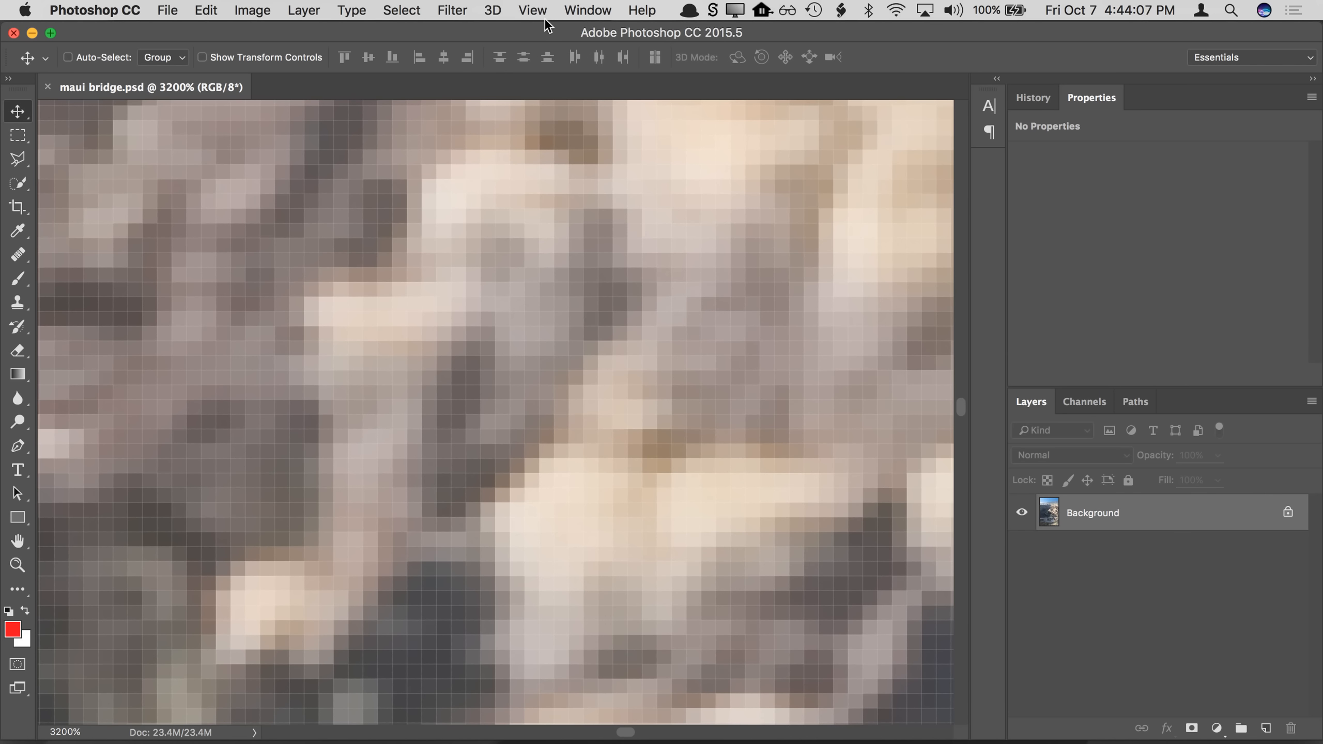
Step: Turn off the pixel grid for the magnified maui bridge image
{"action": "left_click", "coordinate": [531, 10]}
{"action": "mouse_move", "coordinate": [623, 327]}
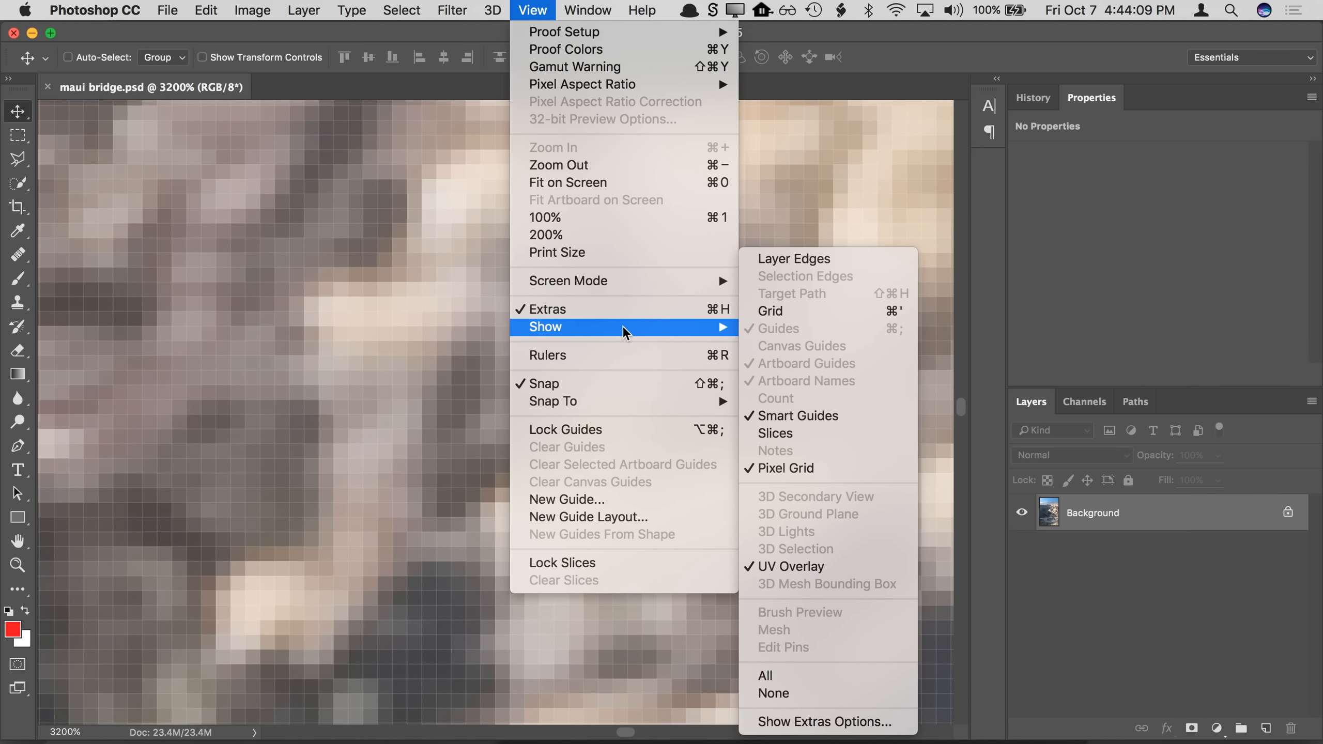
{"action": "left_click", "coordinate": [788, 476]}
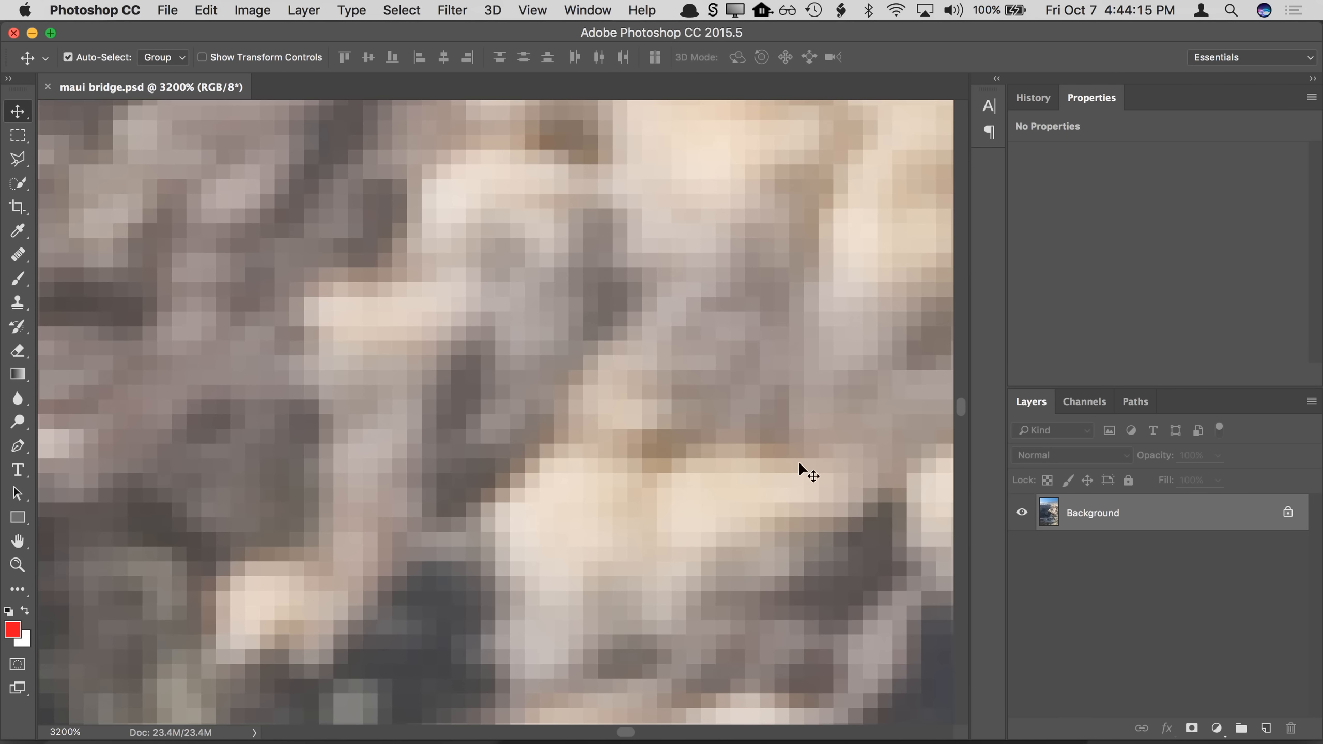
Step: Zoom out from the magnified rocks and fit the whole maui bridge image on screen
{"action": "key", "text": "super+minus"}
{"action": "key", "text": "super+minus"}
{"action": "key", "text": "super+minus"}
{"action": "key", "text": "super+minus"}
{"action": "key", "text": "super+minus"}
{"action": "key", "text": "super+minus"}
{"action": "key", "text": "super+minus"}
{"action": "key", "text": "super+minus"}
{"action": "key", "text": "super+minus"}
{"action": "key", "text": "super+minus"}
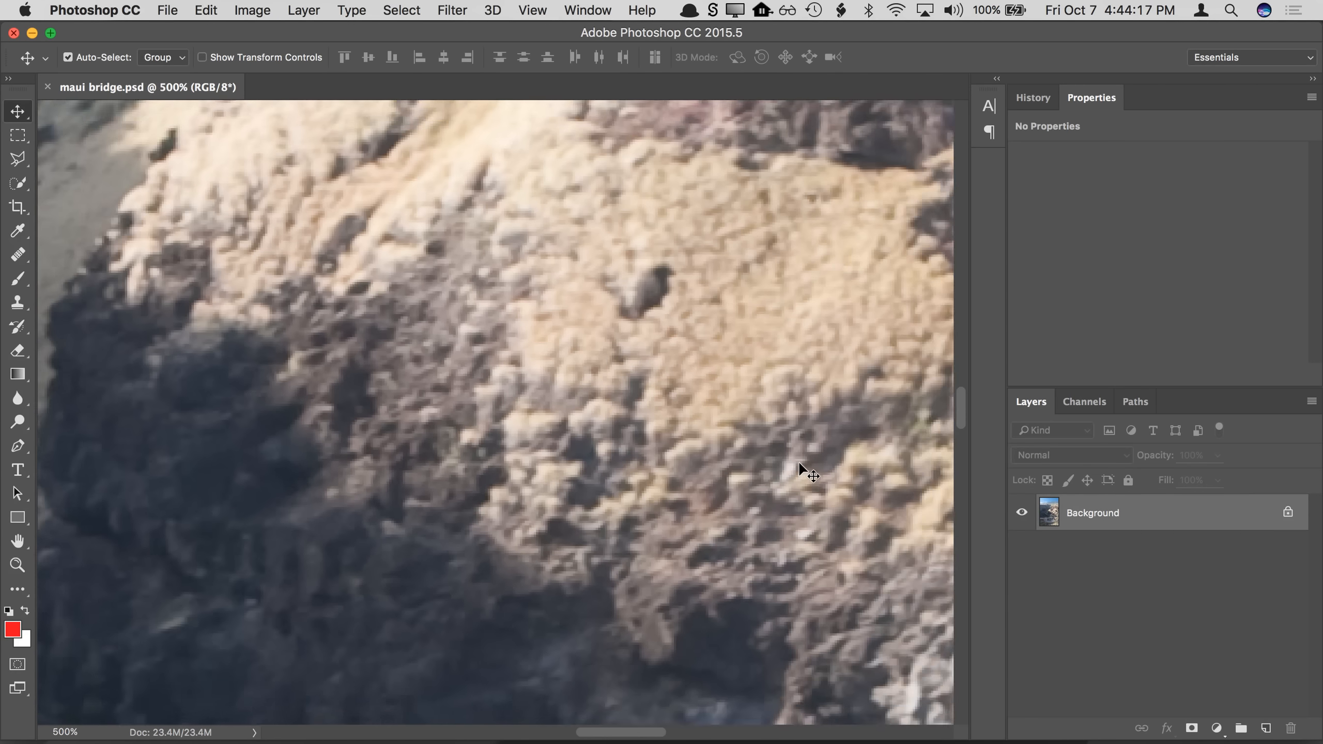
{"action": "key", "text": "super+minus"}
{"action": "key", "text": "super+minus"}
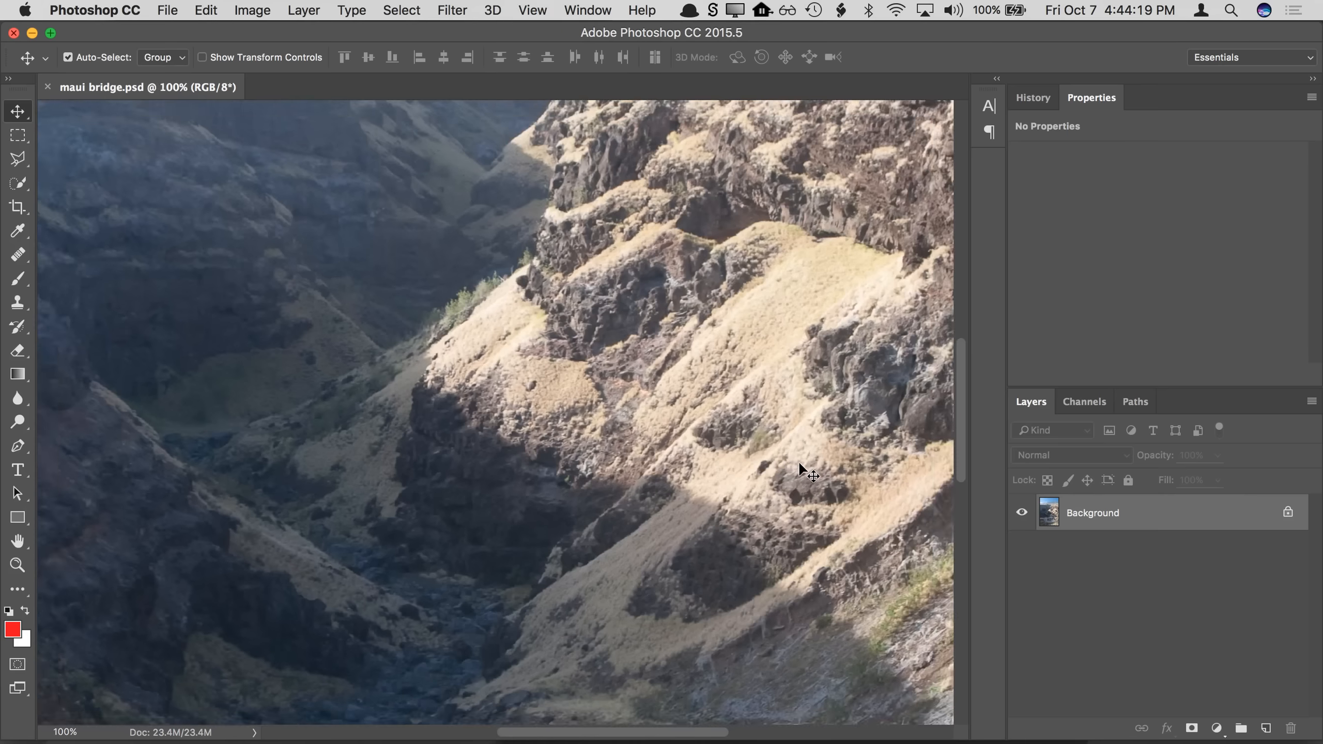
{"action": "key", "text": "super+minus"}
{"action": "key", "text": "super+0"}
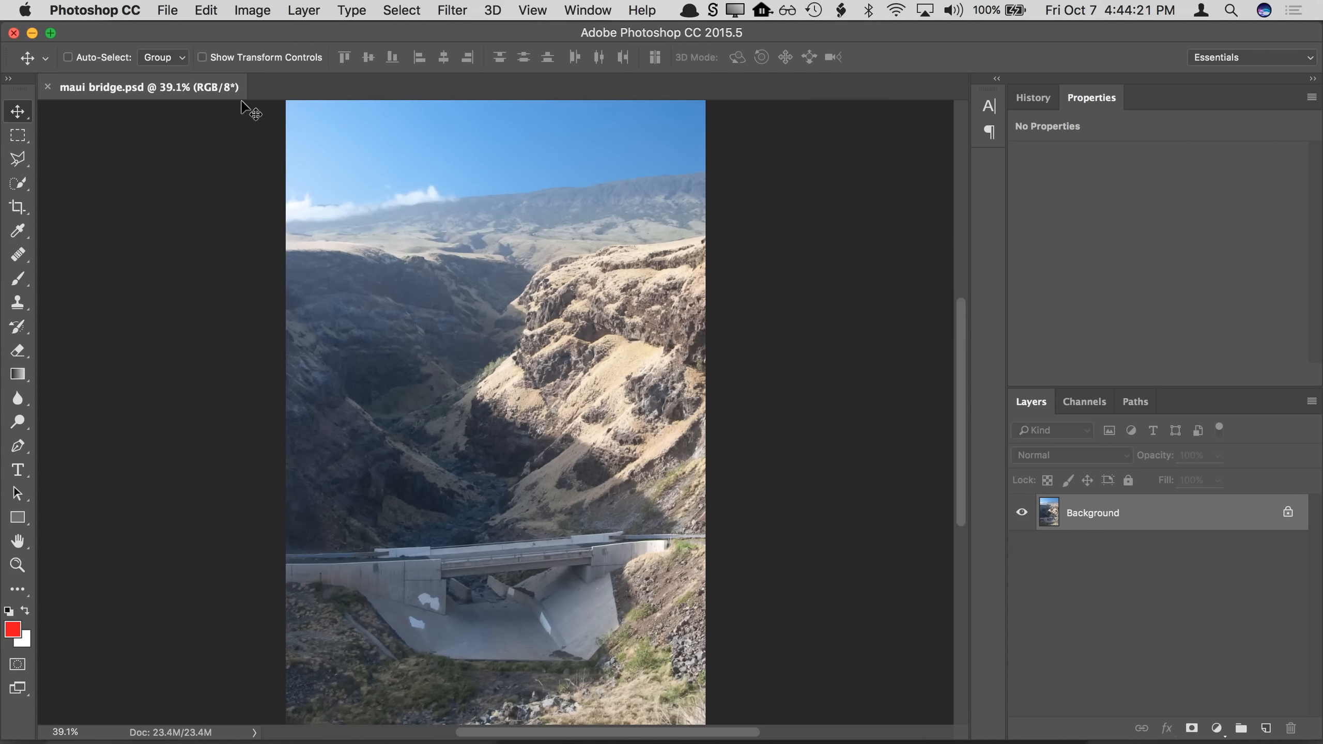
Step: Close maui bridge.psd and the seminar files window in Finder, and open nobledesktop.com in Google Chrome
{"action": "left_click", "coordinate": [13, 35]}
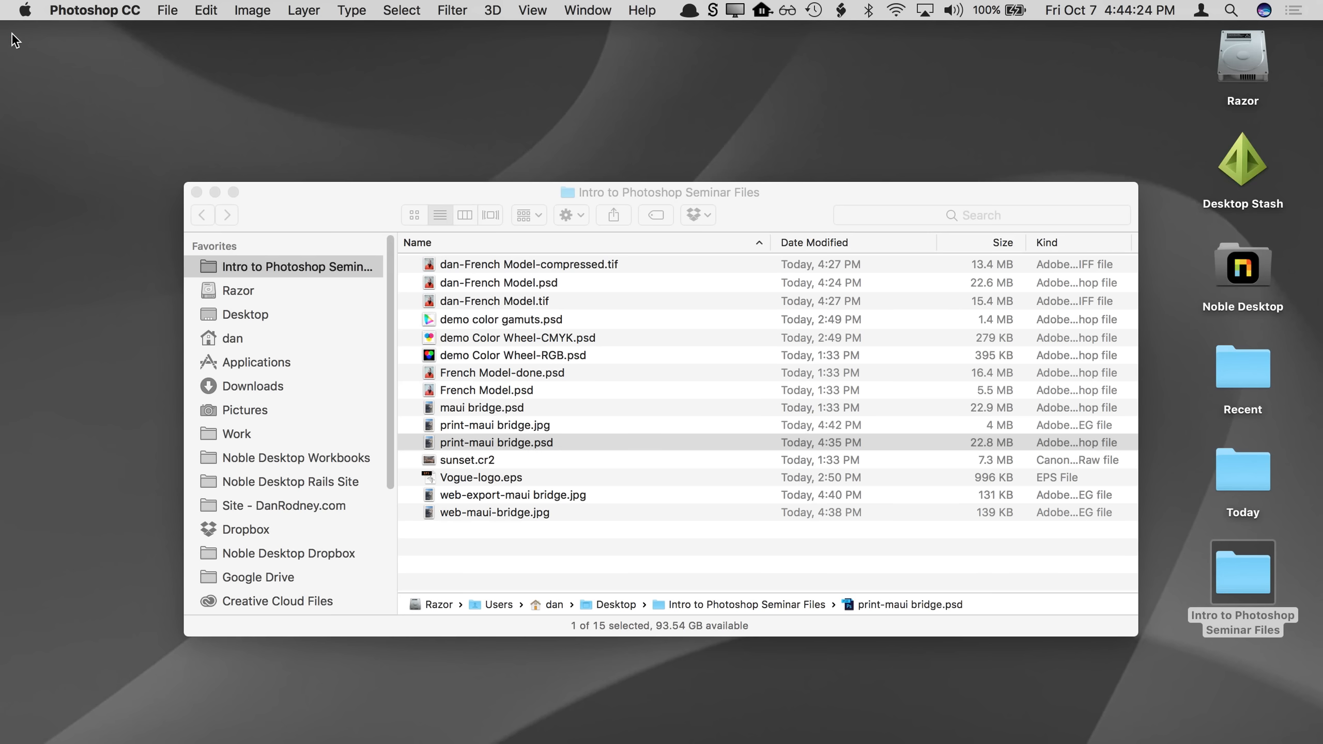
{"action": "left_click", "coordinate": [196, 193]}
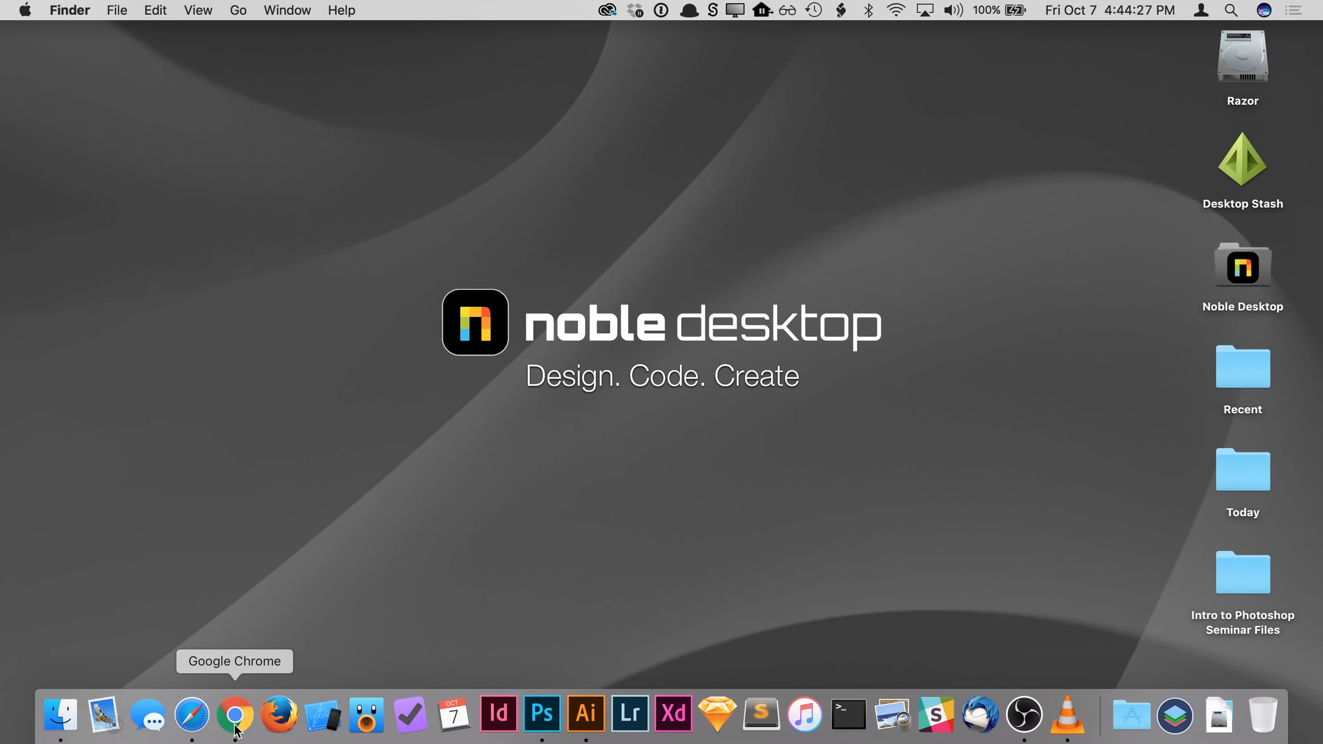
{"action": "left_click", "coordinate": [236, 729]}
{"action": "type", "text": "n"}
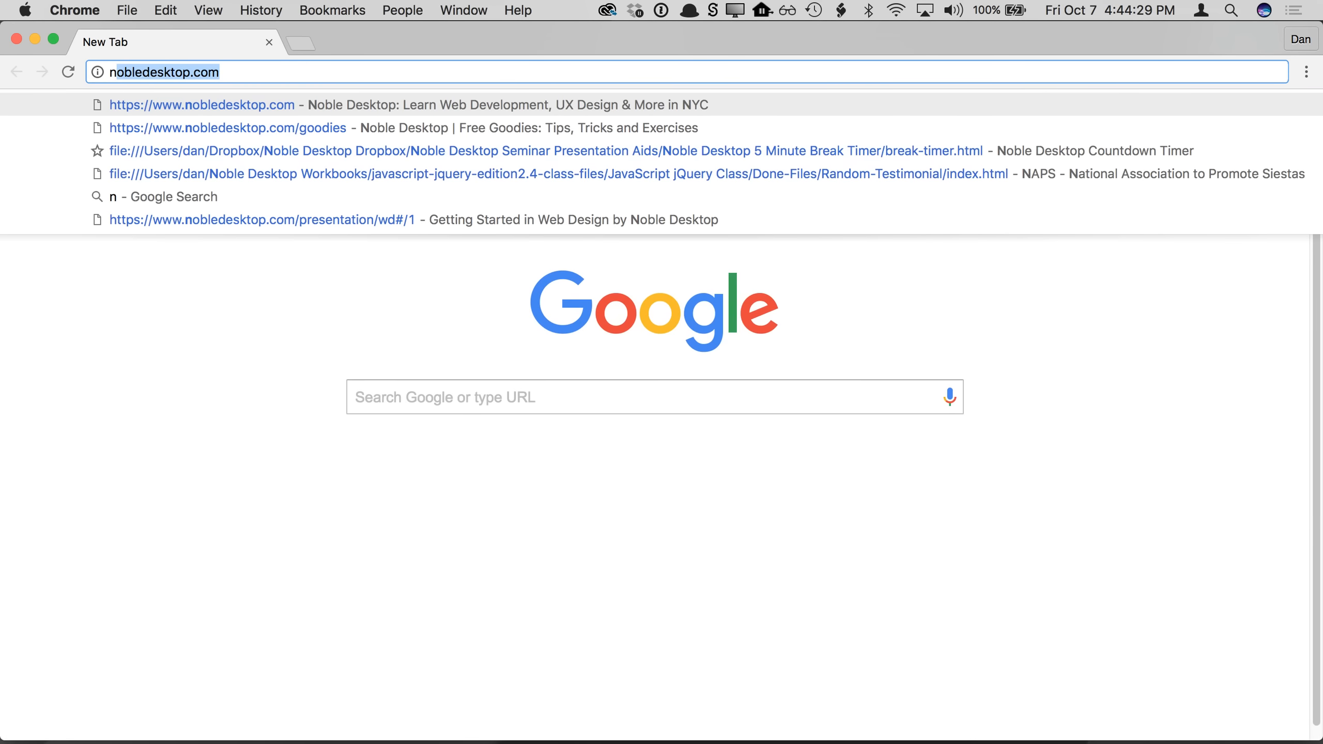
{"action": "key", "text": "Return"}
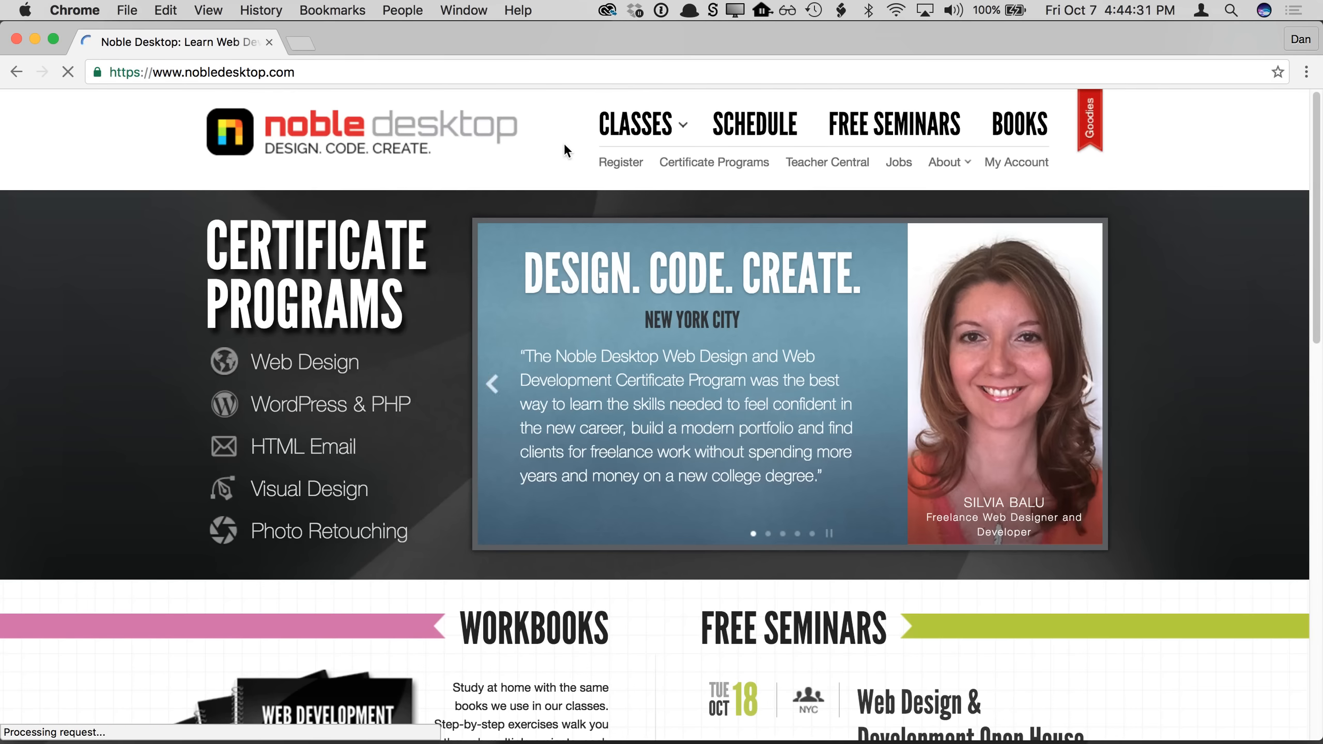
Step: Open the Photoshop Beginner to Intermediate class page and review its course description, topics and upcoming class dates
{"action": "mouse_move", "coordinate": [612, 133]}
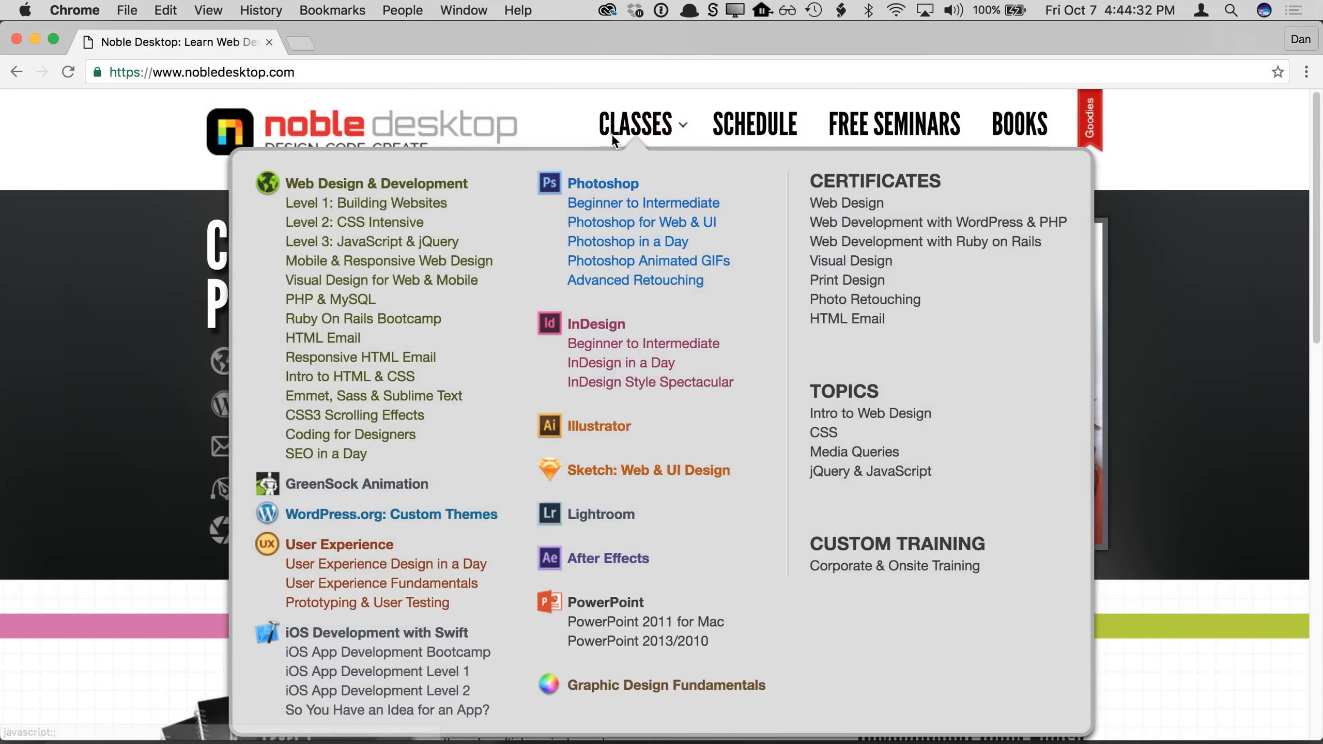
{"action": "left_click", "coordinate": [624, 206]}
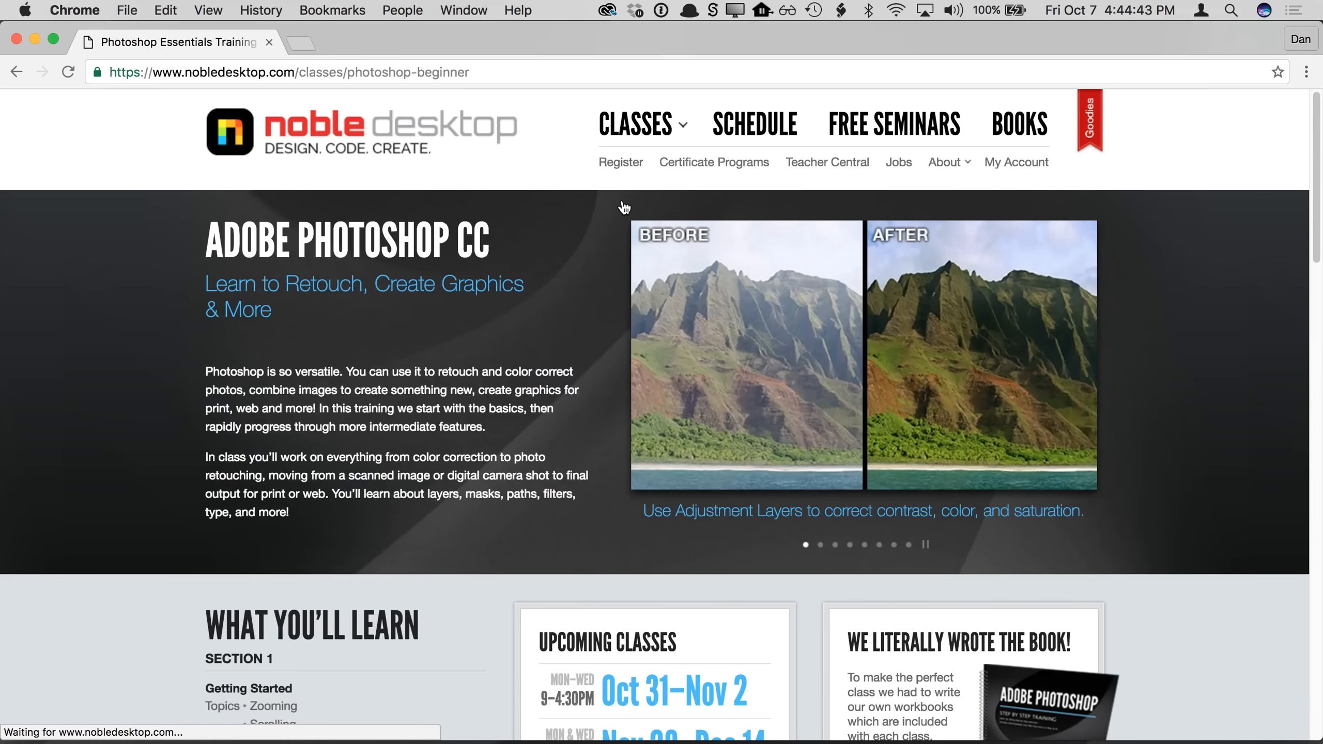
{"action": "scroll", "coordinate": [578, 372], "scroll_direction": "down", "scroll_amount": 3}
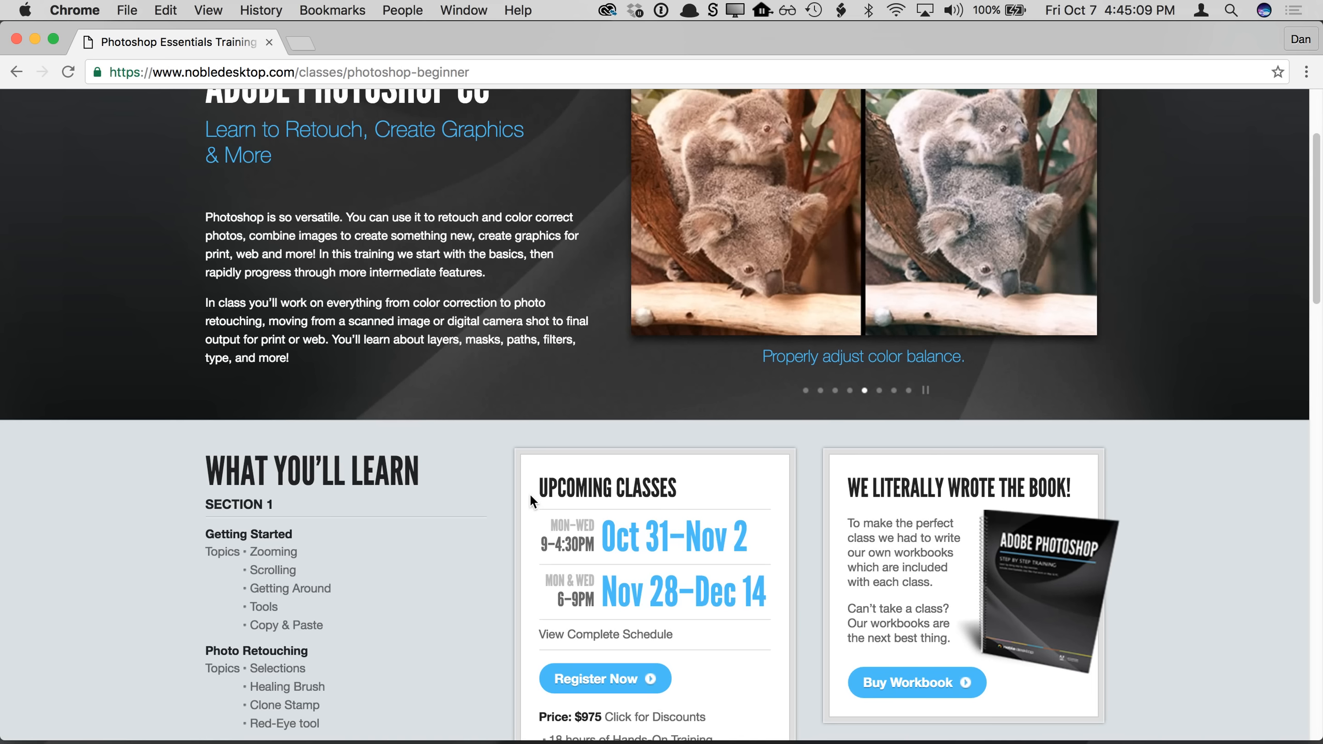
{"action": "scroll", "coordinate": [527, 404], "scroll_direction": "up", "scroll_amount": 3}
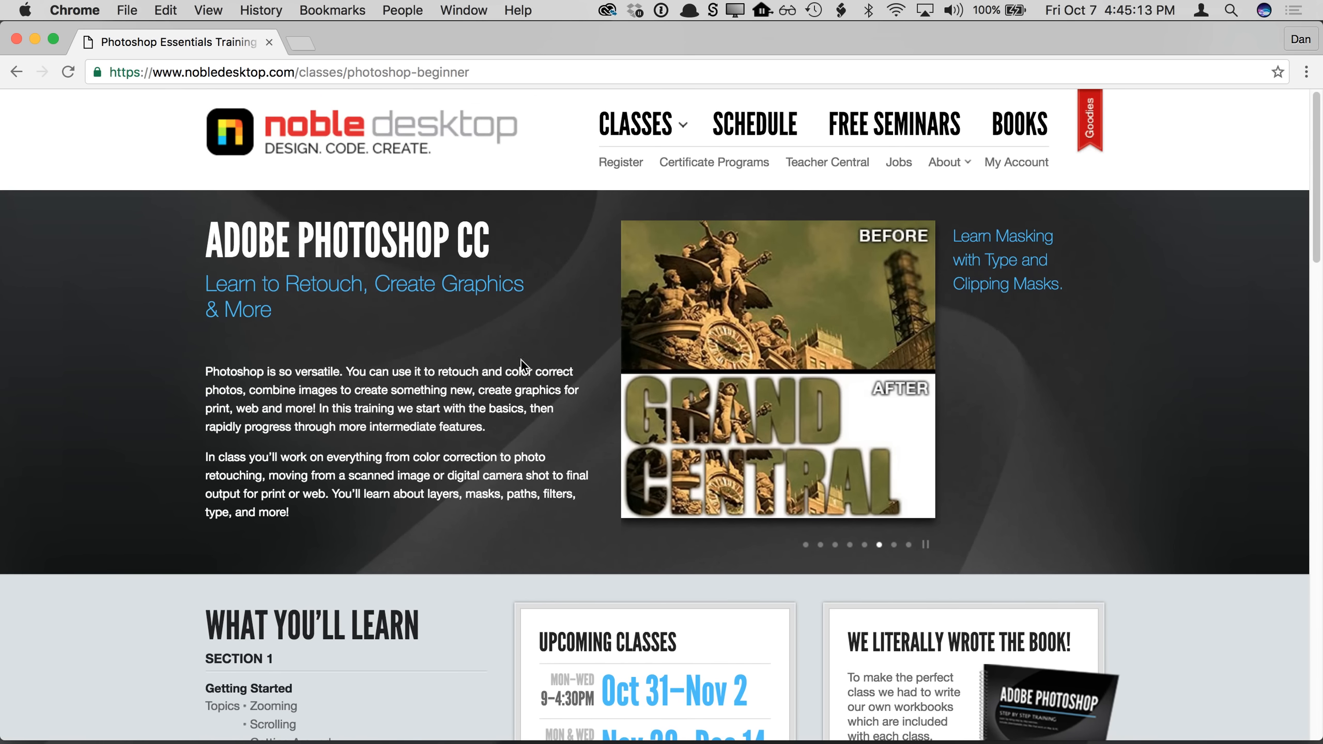
{"action": "scroll", "coordinate": [518, 308], "scroll_direction": "down", "scroll_amount": 1}
{"action": "scroll", "coordinate": [519, 311], "scroll_direction": "down", "scroll_amount": 4}
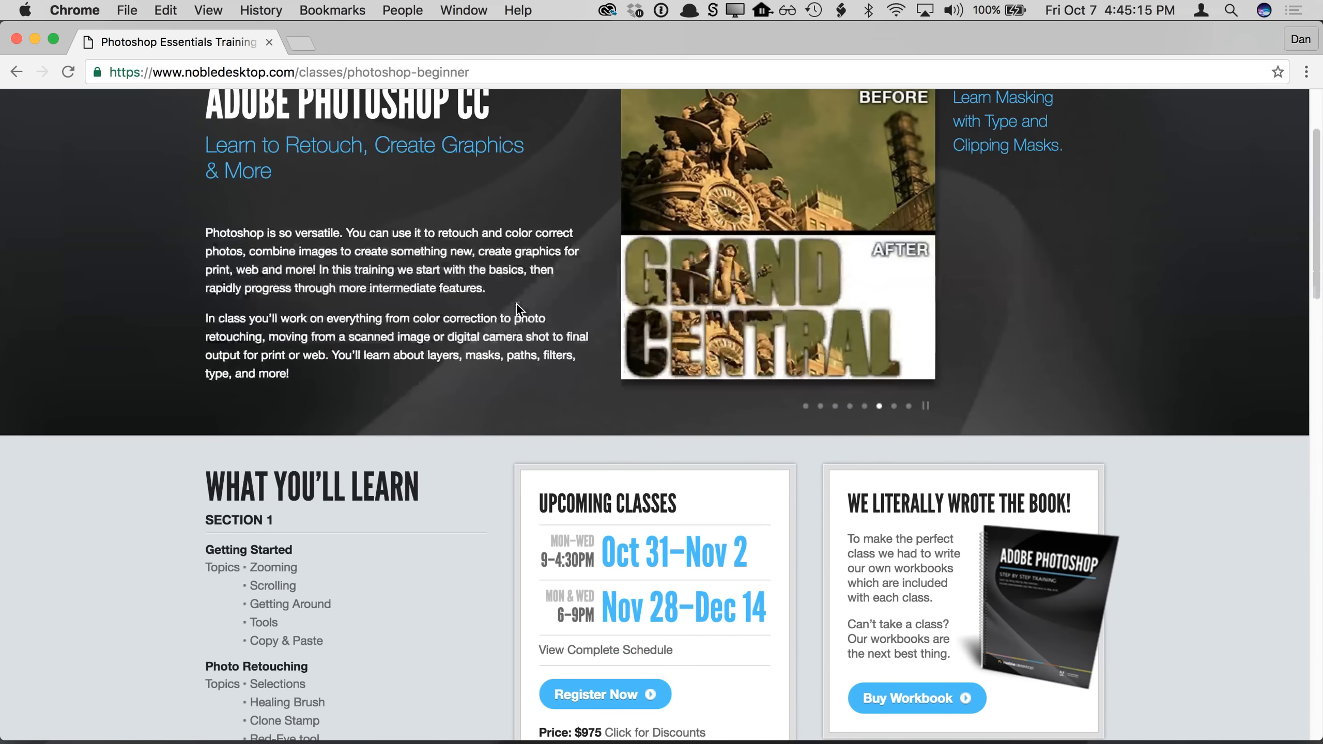
{"action": "scroll", "coordinate": [519, 310], "scroll_direction": "up", "scroll_amount": 4}
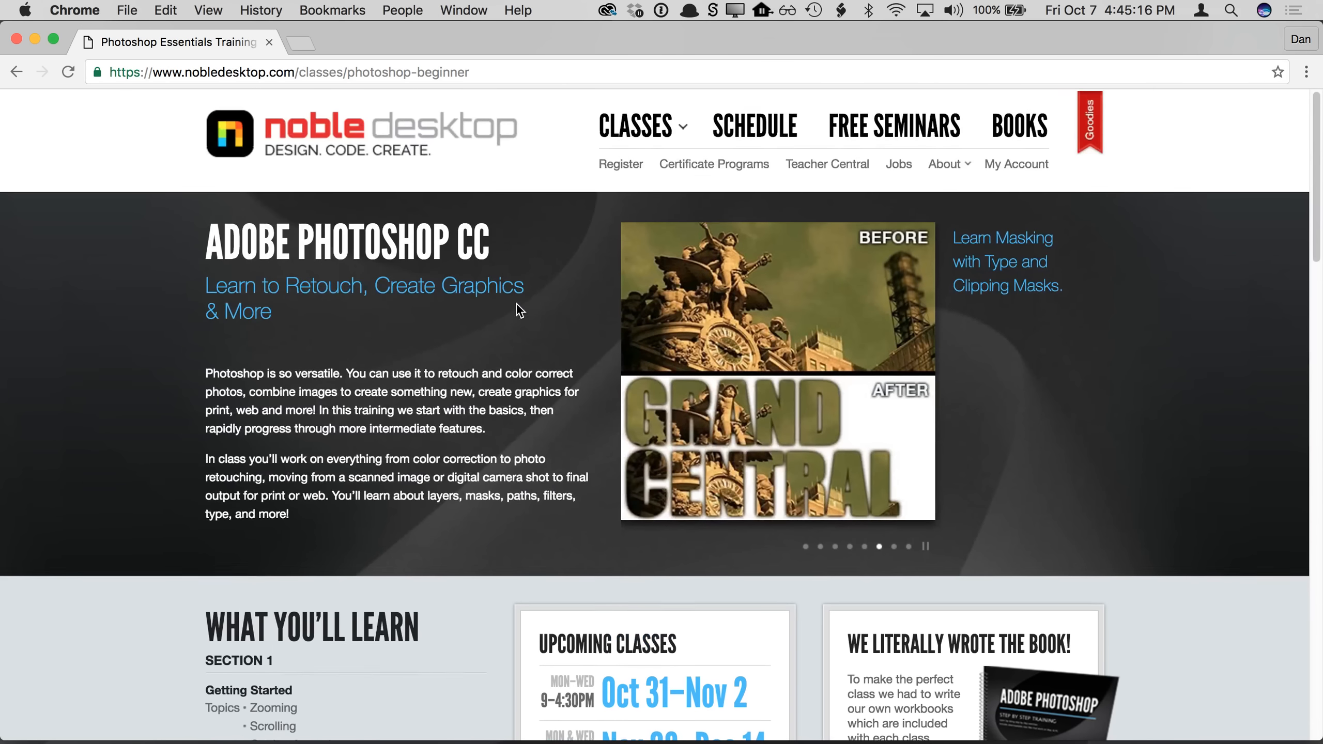
Step: Go to the training workbooks page, filter the books to Photoshop, and look through the listed titles
{"action": "left_click", "coordinate": [1024, 144]}
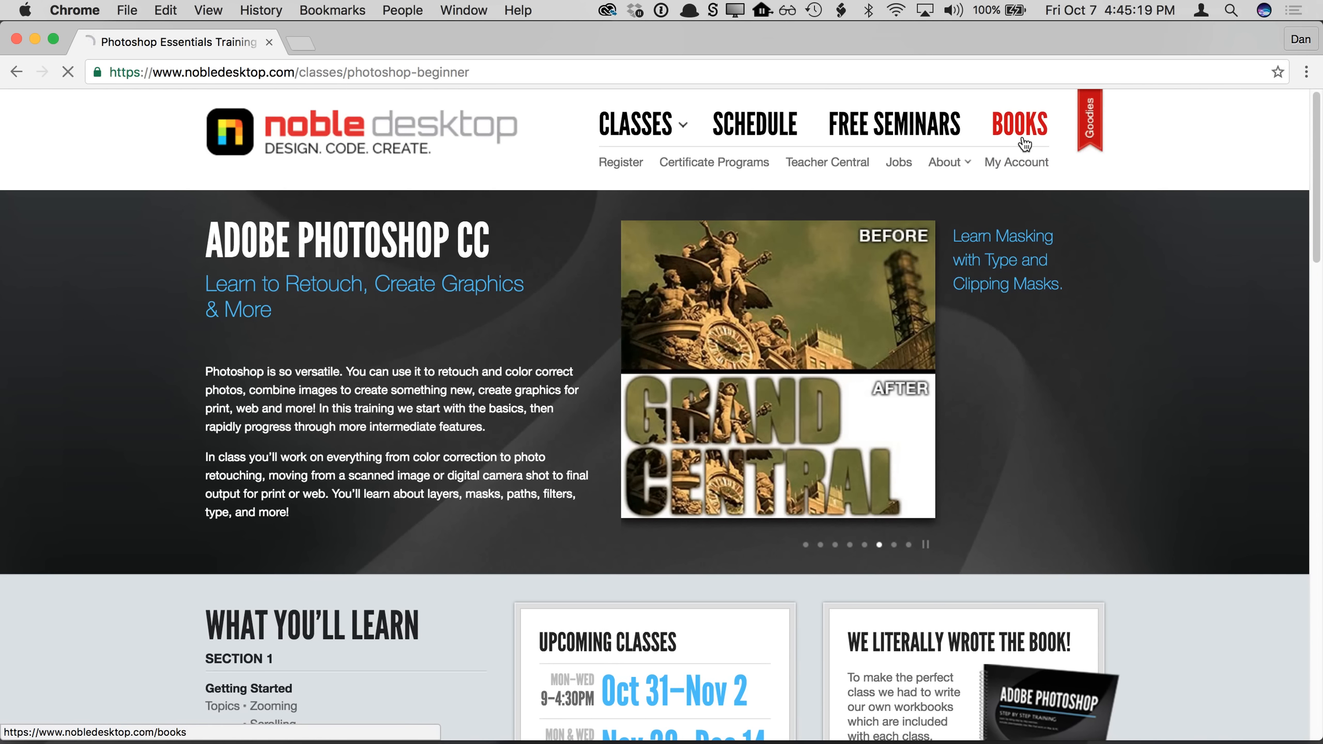
{"action": "scroll", "coordinate": [593, 466], "scroll_direction": "down", "scroll_amount": 2}
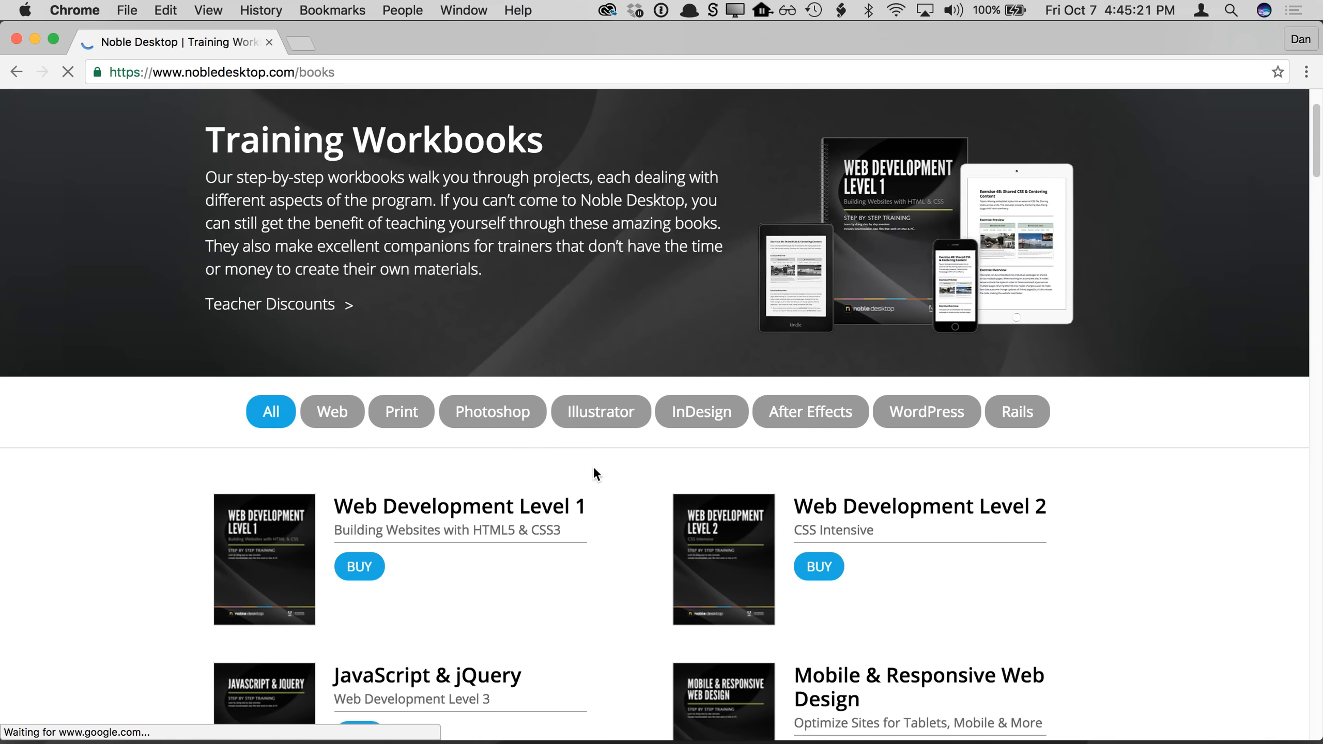
{"action": "left_click", "coordinate": [522, 413]}
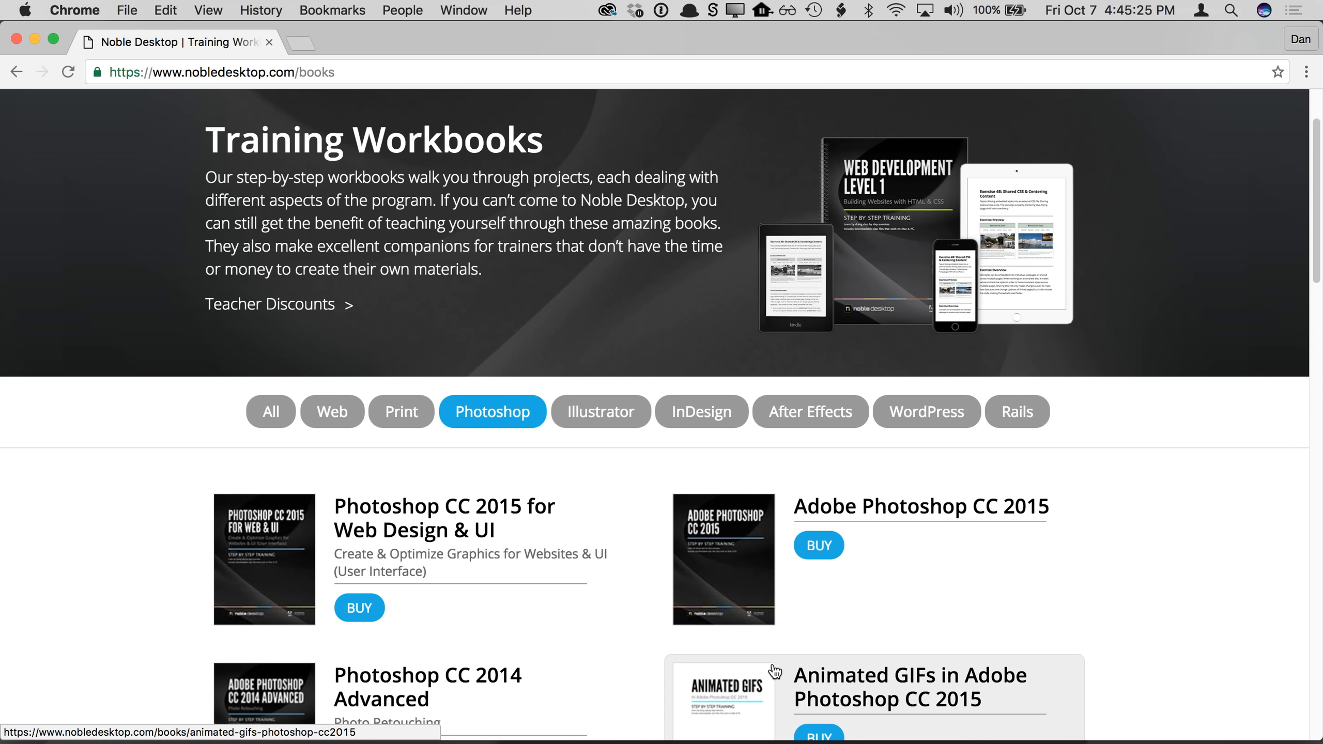
{"action": "scroll", "coordinate": [771, 673], "scroll_direction": "down", "scroll_amount": 4}
{"action": "scroll", "coordinate": [549, 615], "scroll_direction": "down", "scroll_amount": 3}
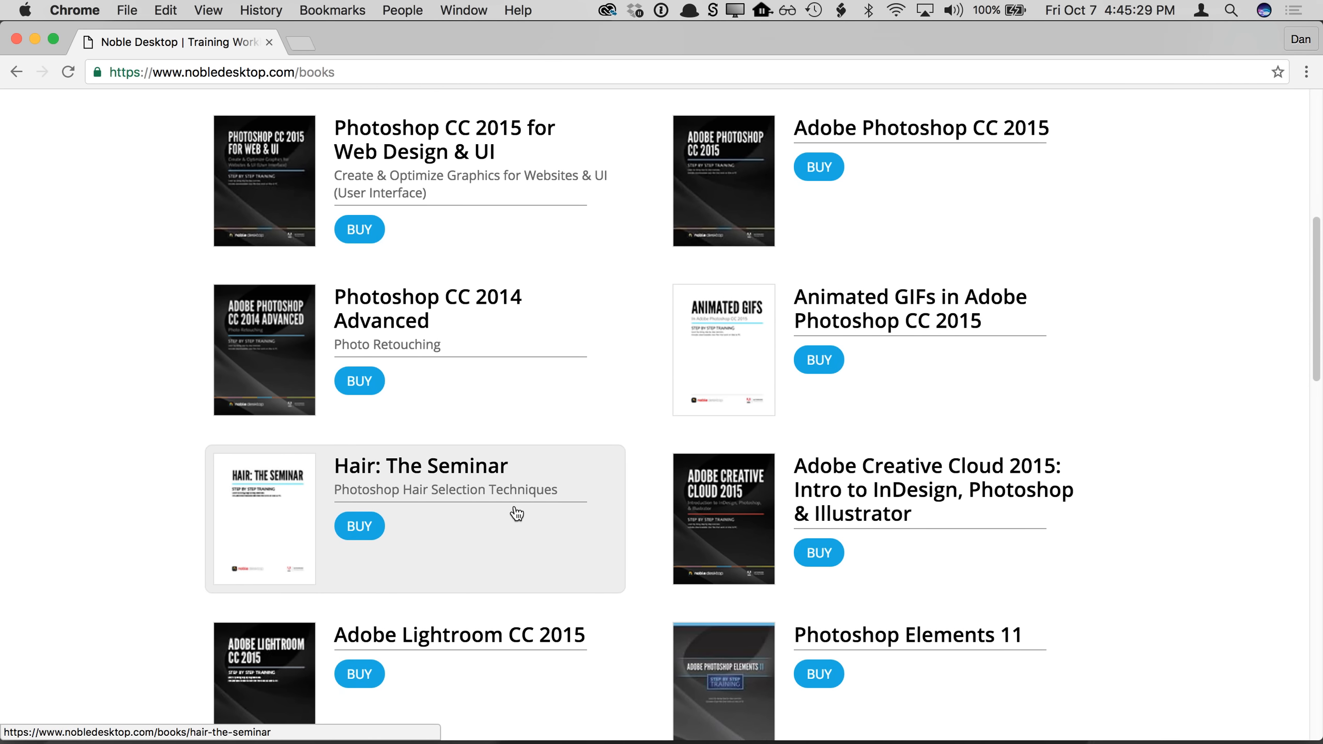
{"action": "scroll", "coordinate": [516, 512], "scroll_direction": "up", "scroll_amount": 5}
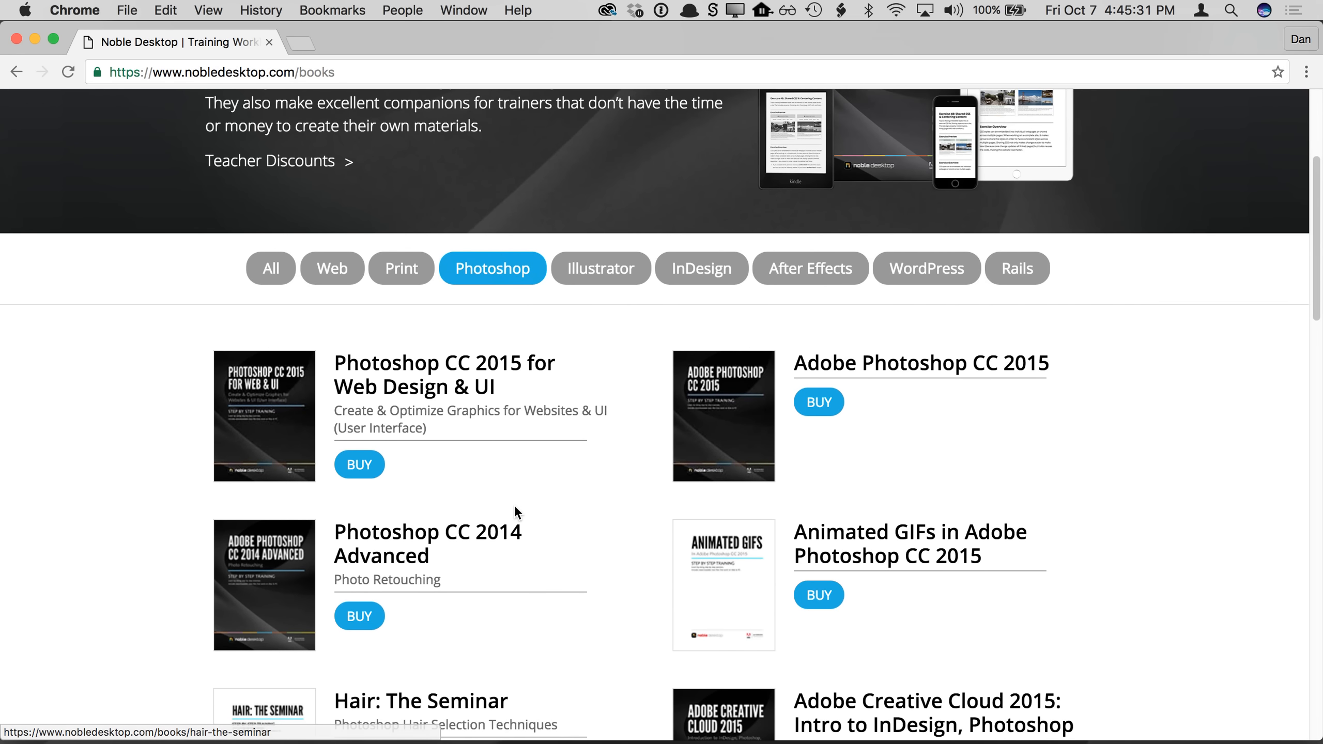
{"action": "scroll", "coordinate": [516, 512], "scroll_direction": "up", "scroll_amount": 1}
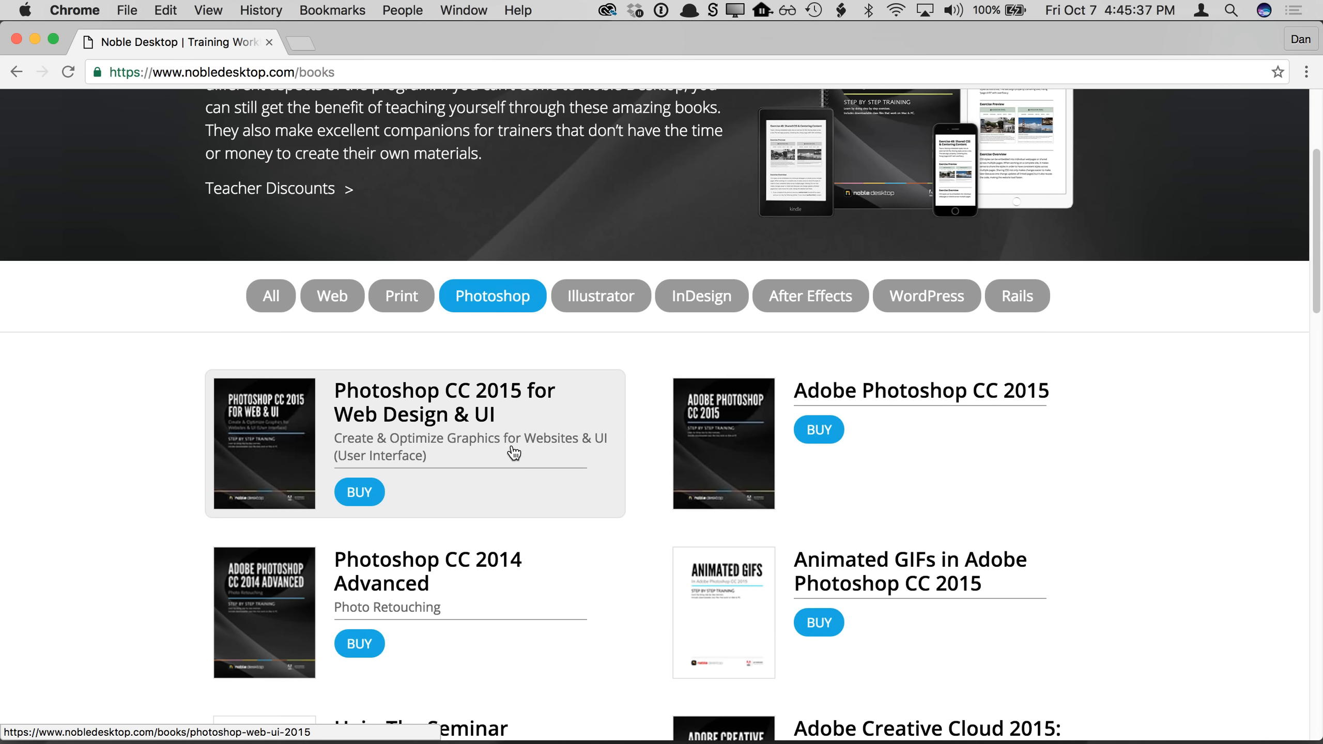
{"action": "scroll", "coordinate": [481, 424], "scroll_direction": "up", "scroll_amount": 5}
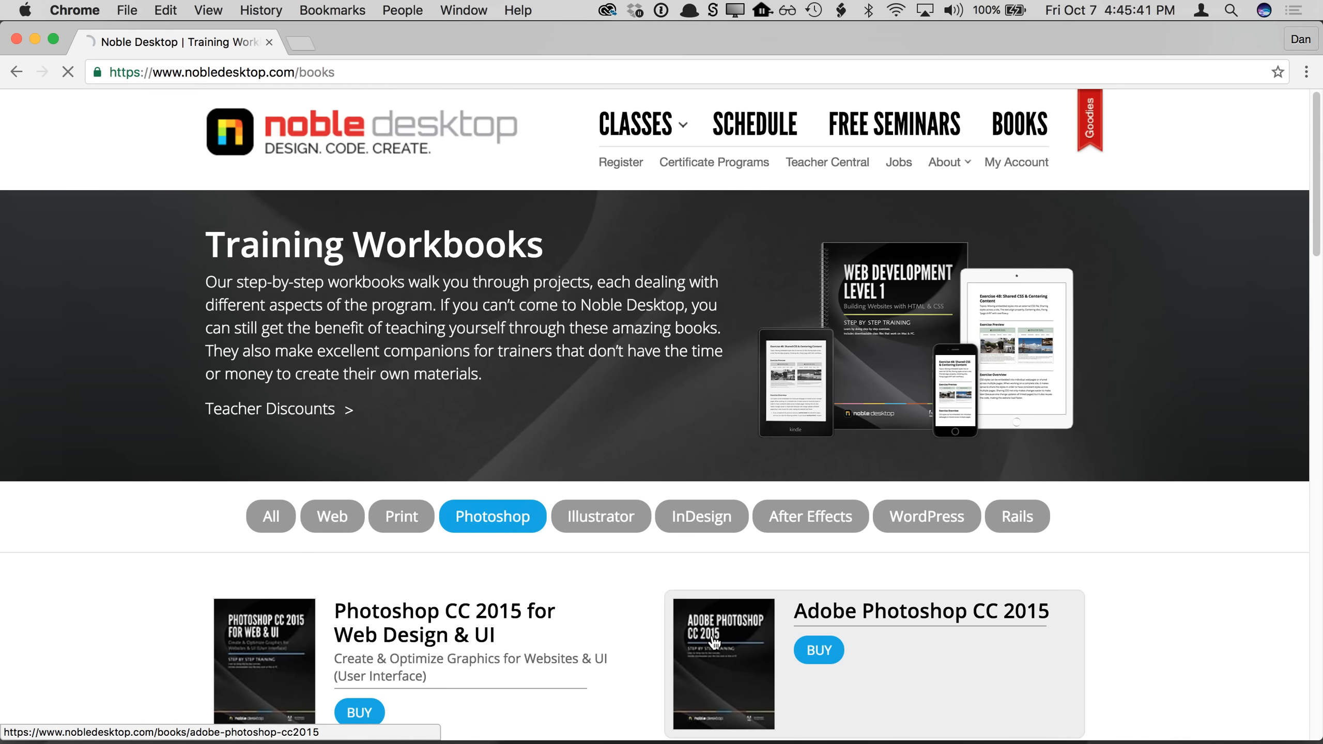
Step: Open the Adobe Photoshop CC 2015 workbook page and review the eBook, Print, and Print + eBook purchase options
{"action": "left_click", "coordinate": [709, 636]}
{"action": "scroll", "coordinate": [382, 591], "scroll_direction": "down", "scroll_amount": 4}
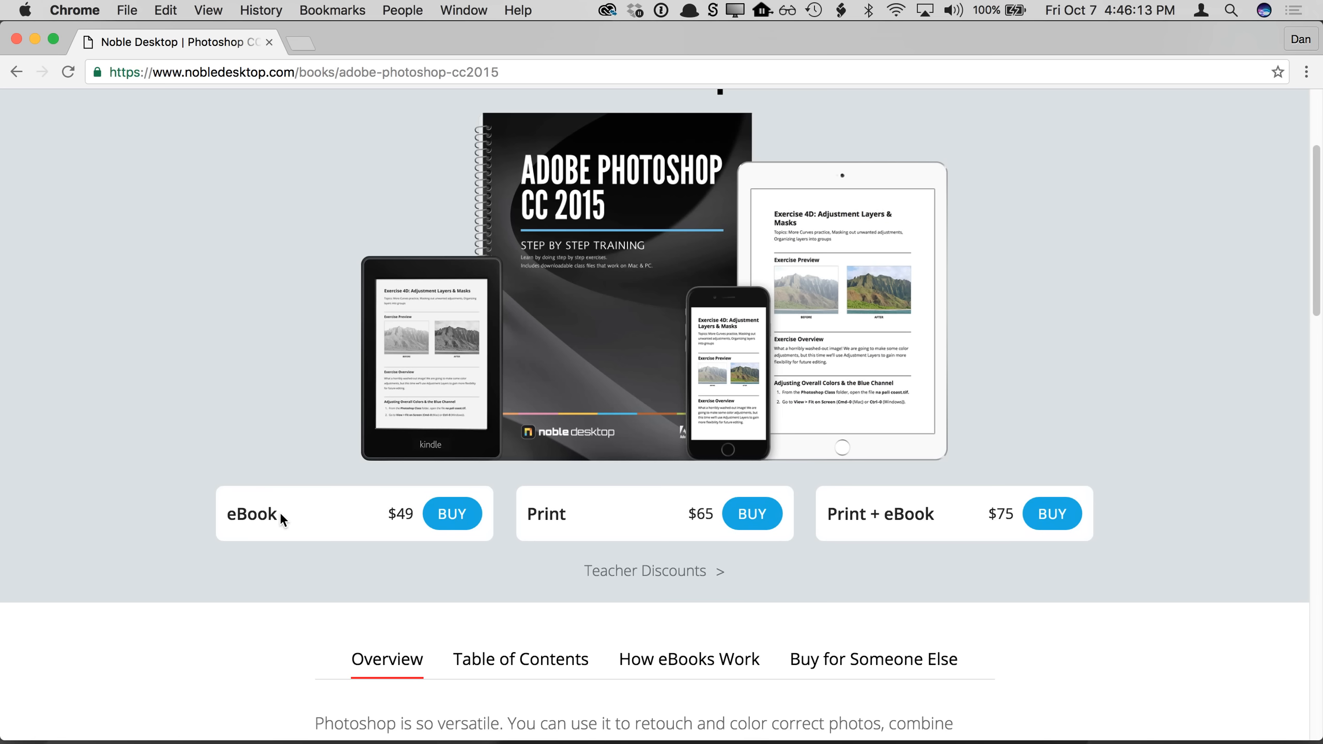
{"action": "scroll", "coordinate": [279, 512], "scroll_direction": "up", "scroll_amount": 4}
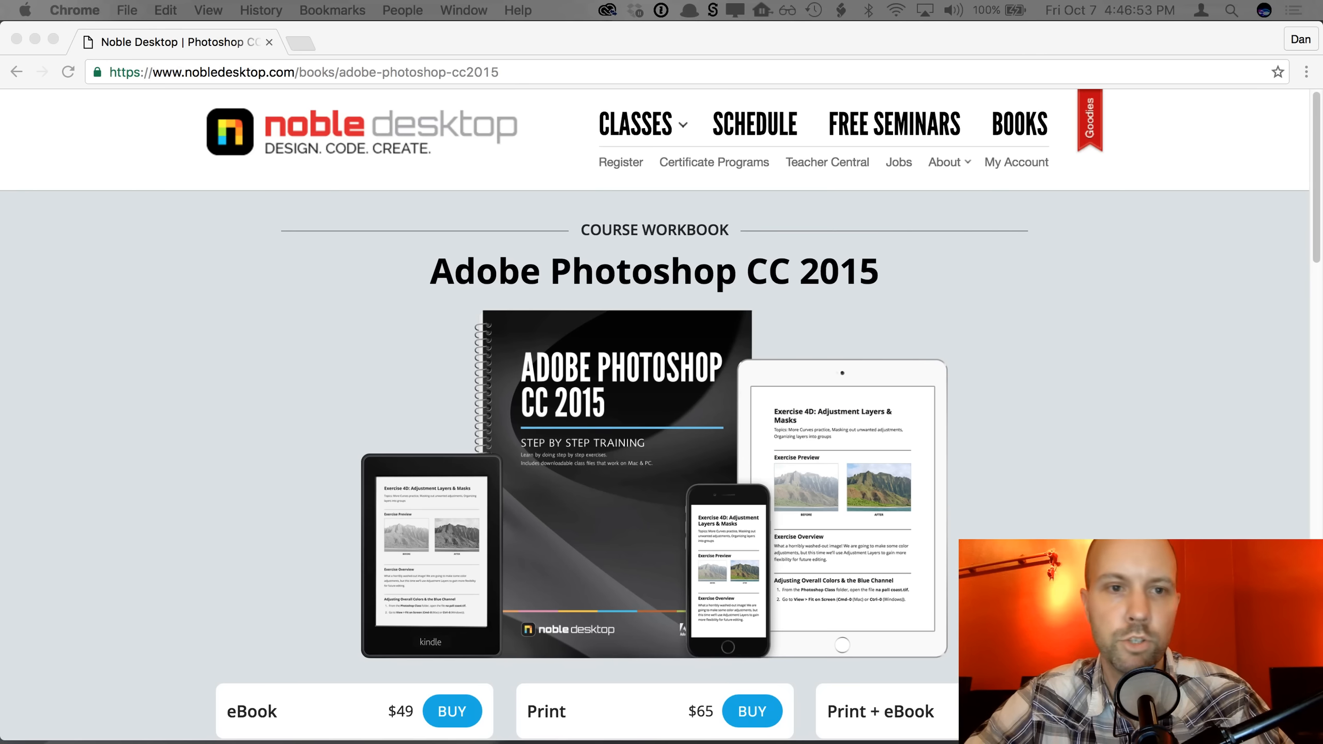
Step: Open the Free Seminars page of the Noble Desktop site
{"action": "left_click", "coordinate": [581, 180]}
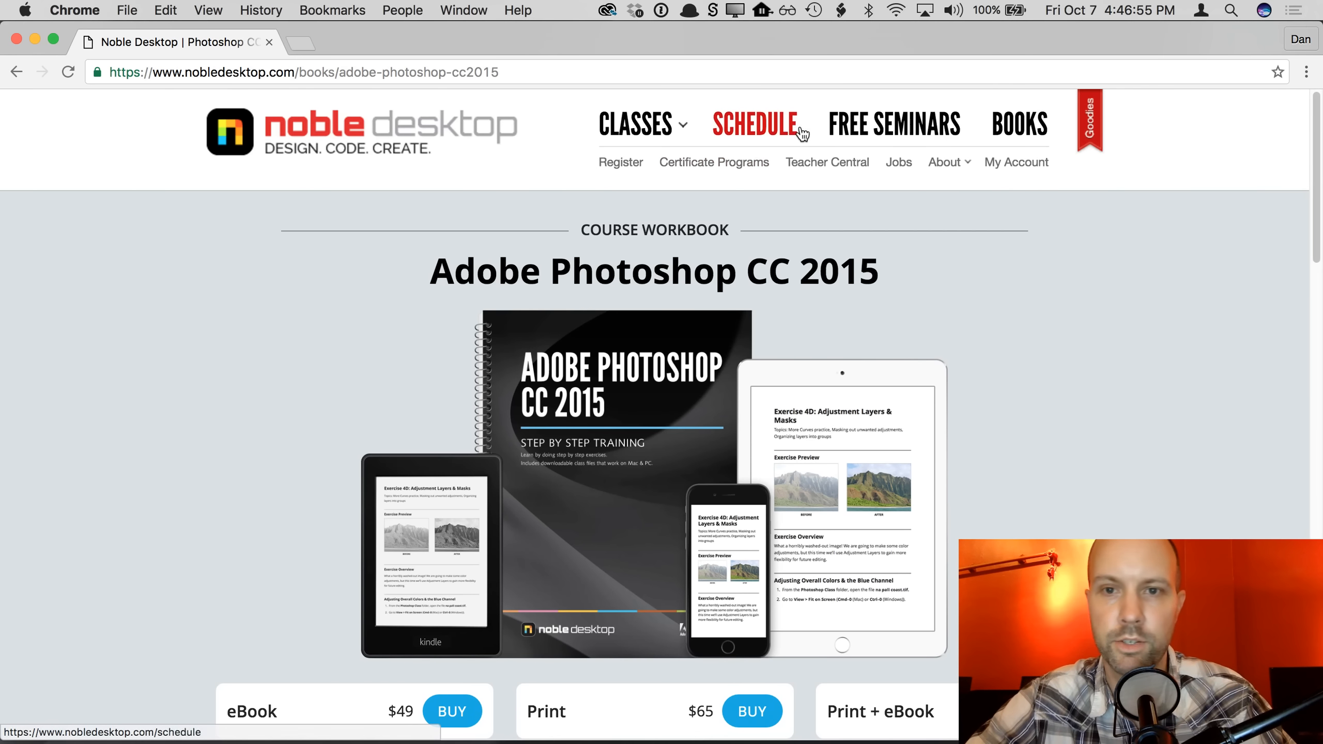
{"action": "left_click", "coordinate": [837, 133]}
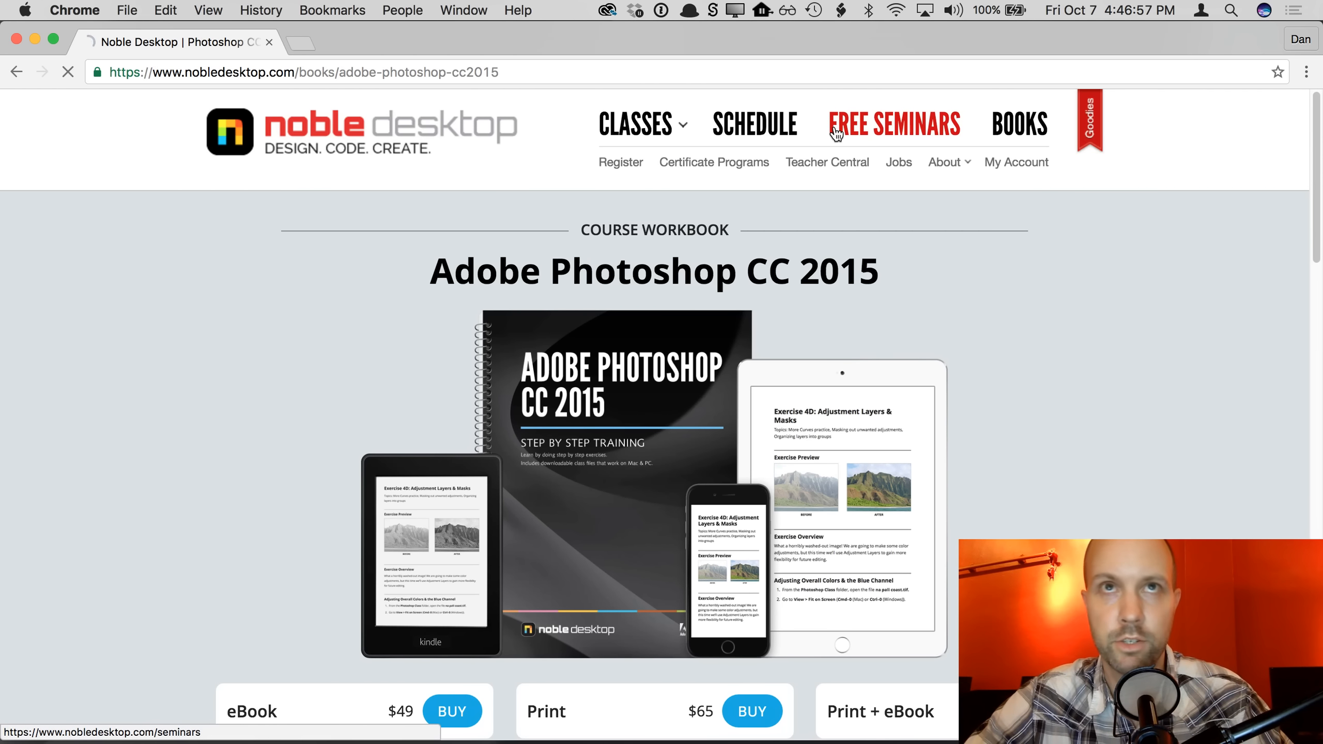